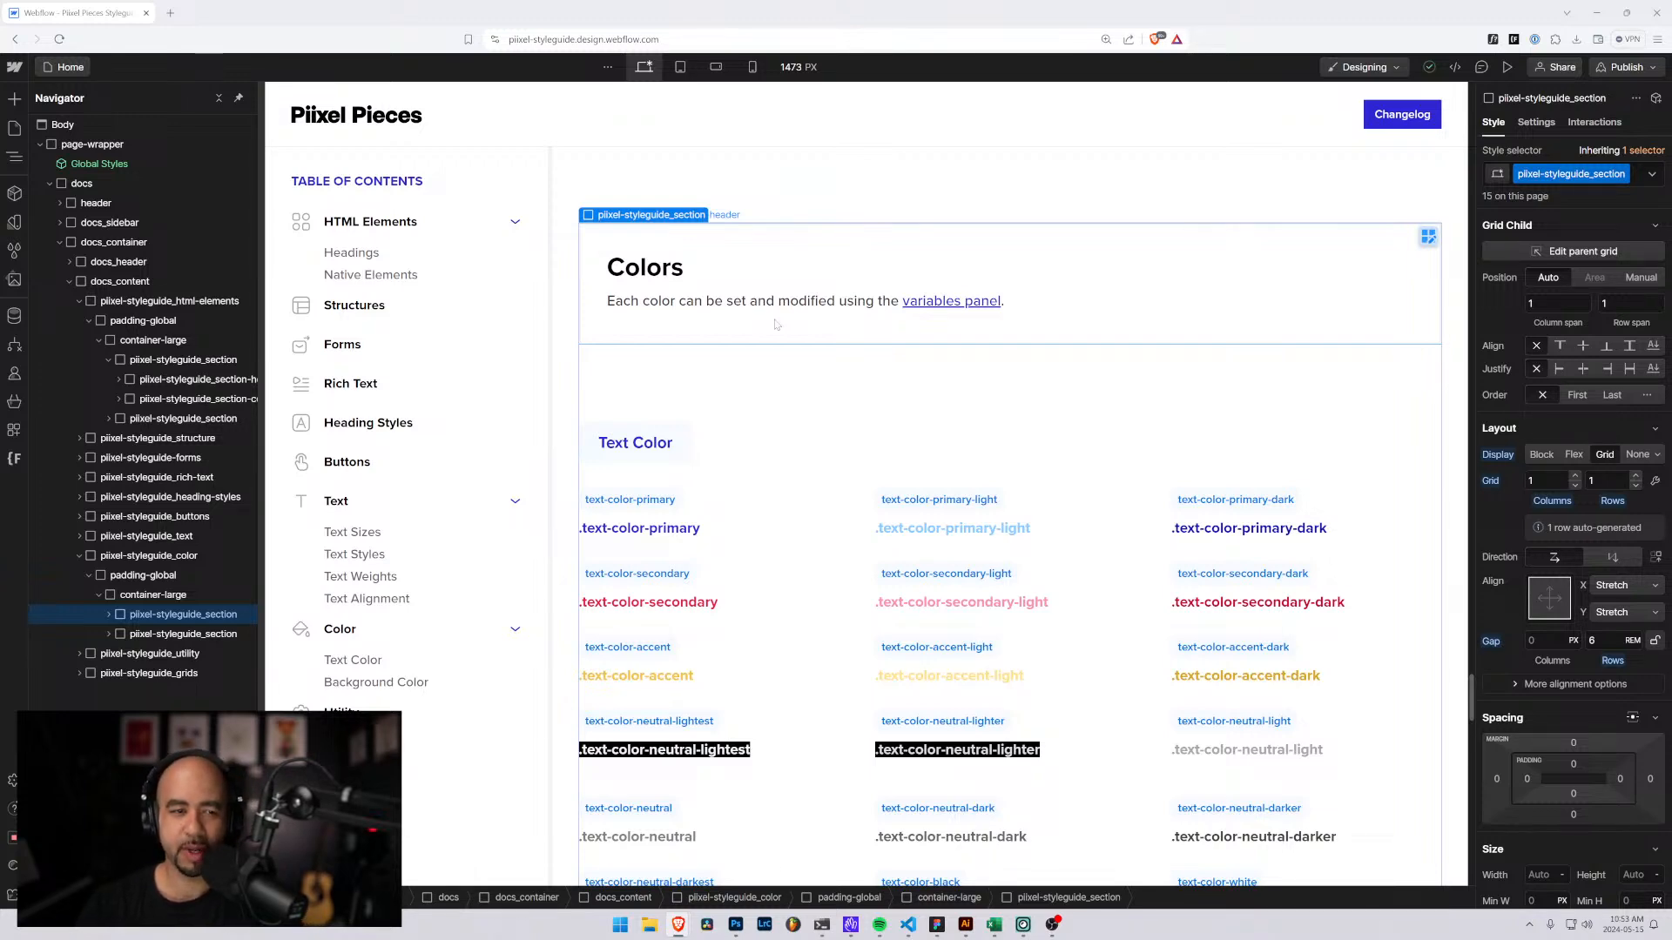
Preview the Colors section of the style guide page, and return to the design view.
scroll(778, 324, "down", 1)
scroll(780, 324, "up", 2)
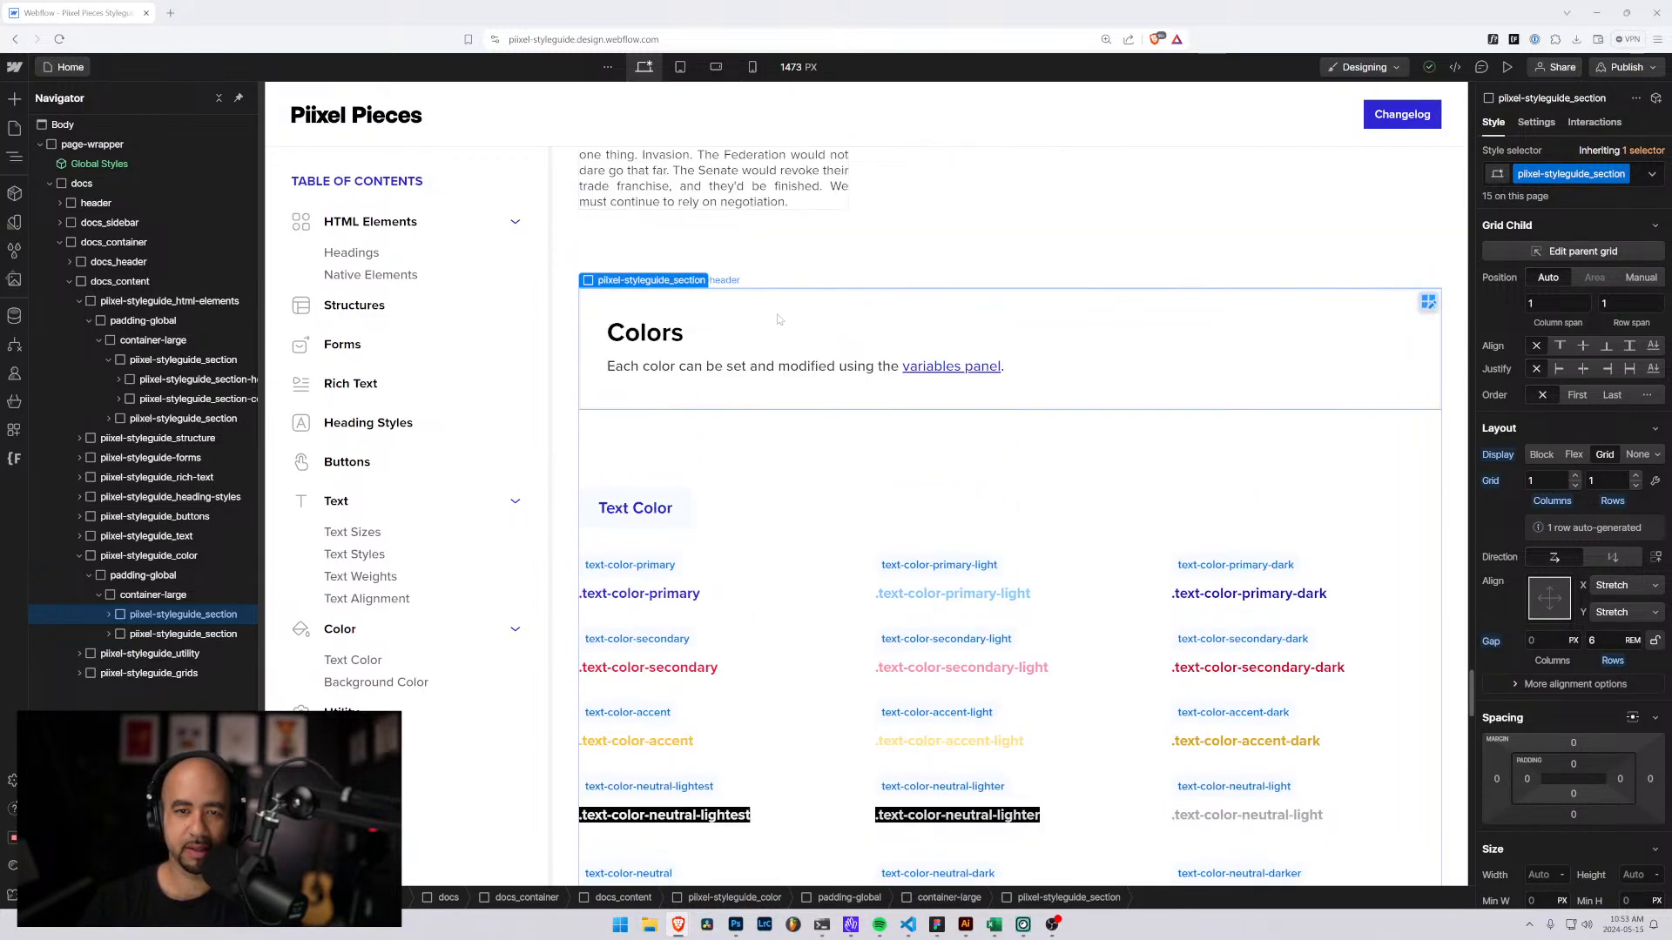
left_click(1507, 67)
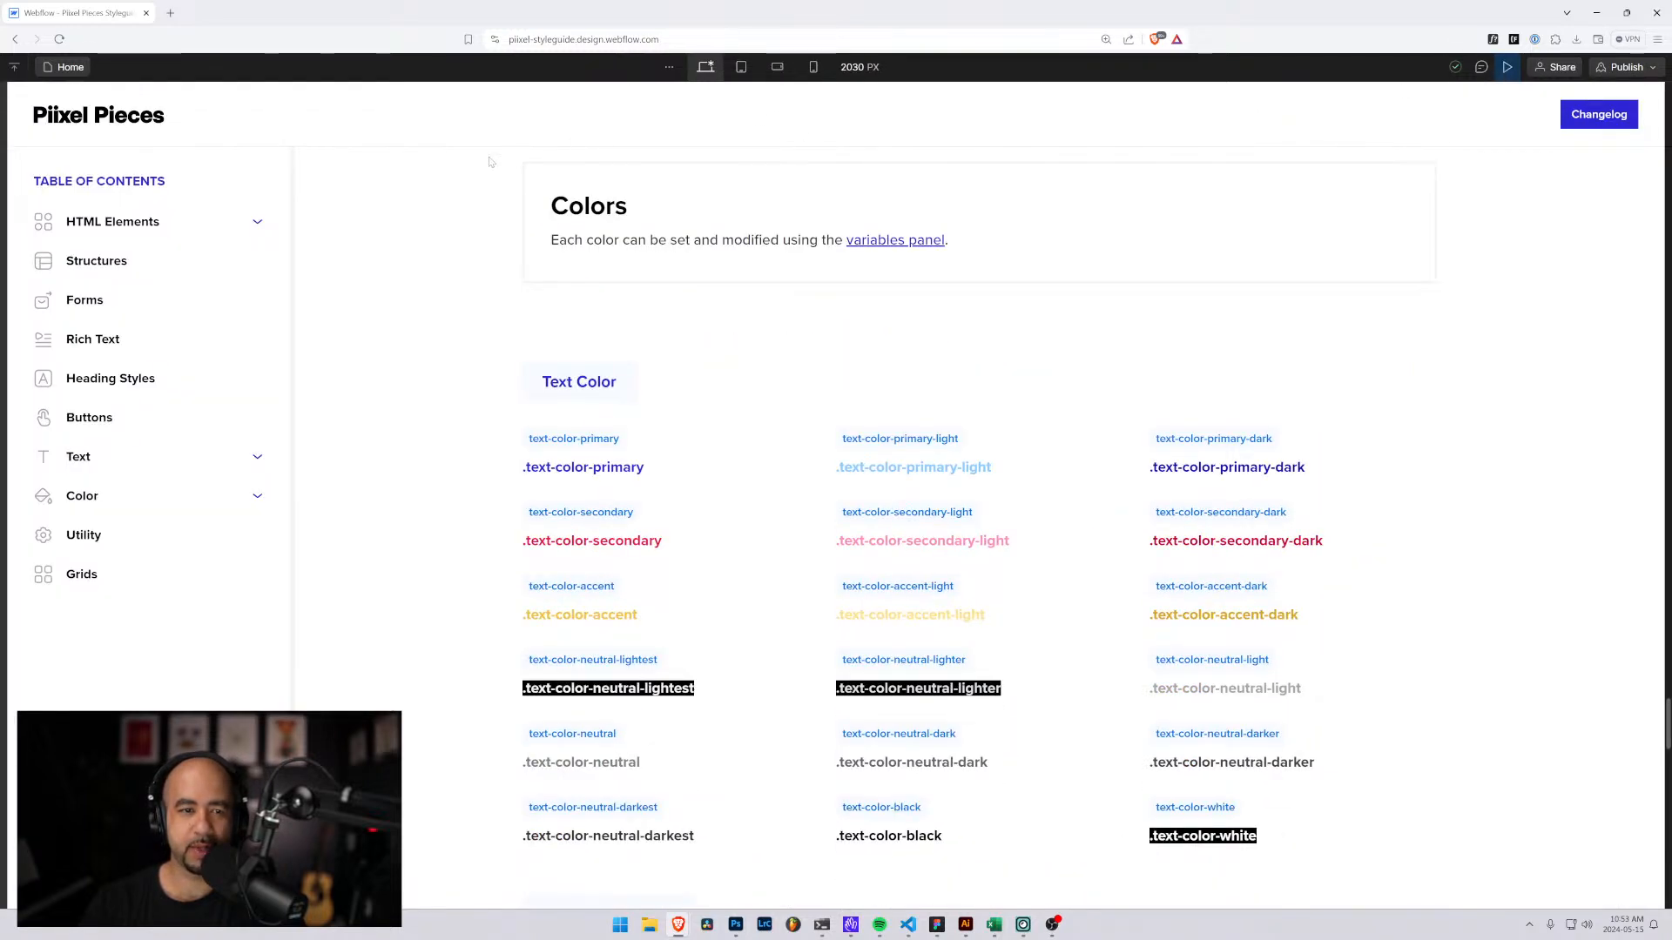
scroll(489, 162, "up", 3)
left_click(1507, 67)
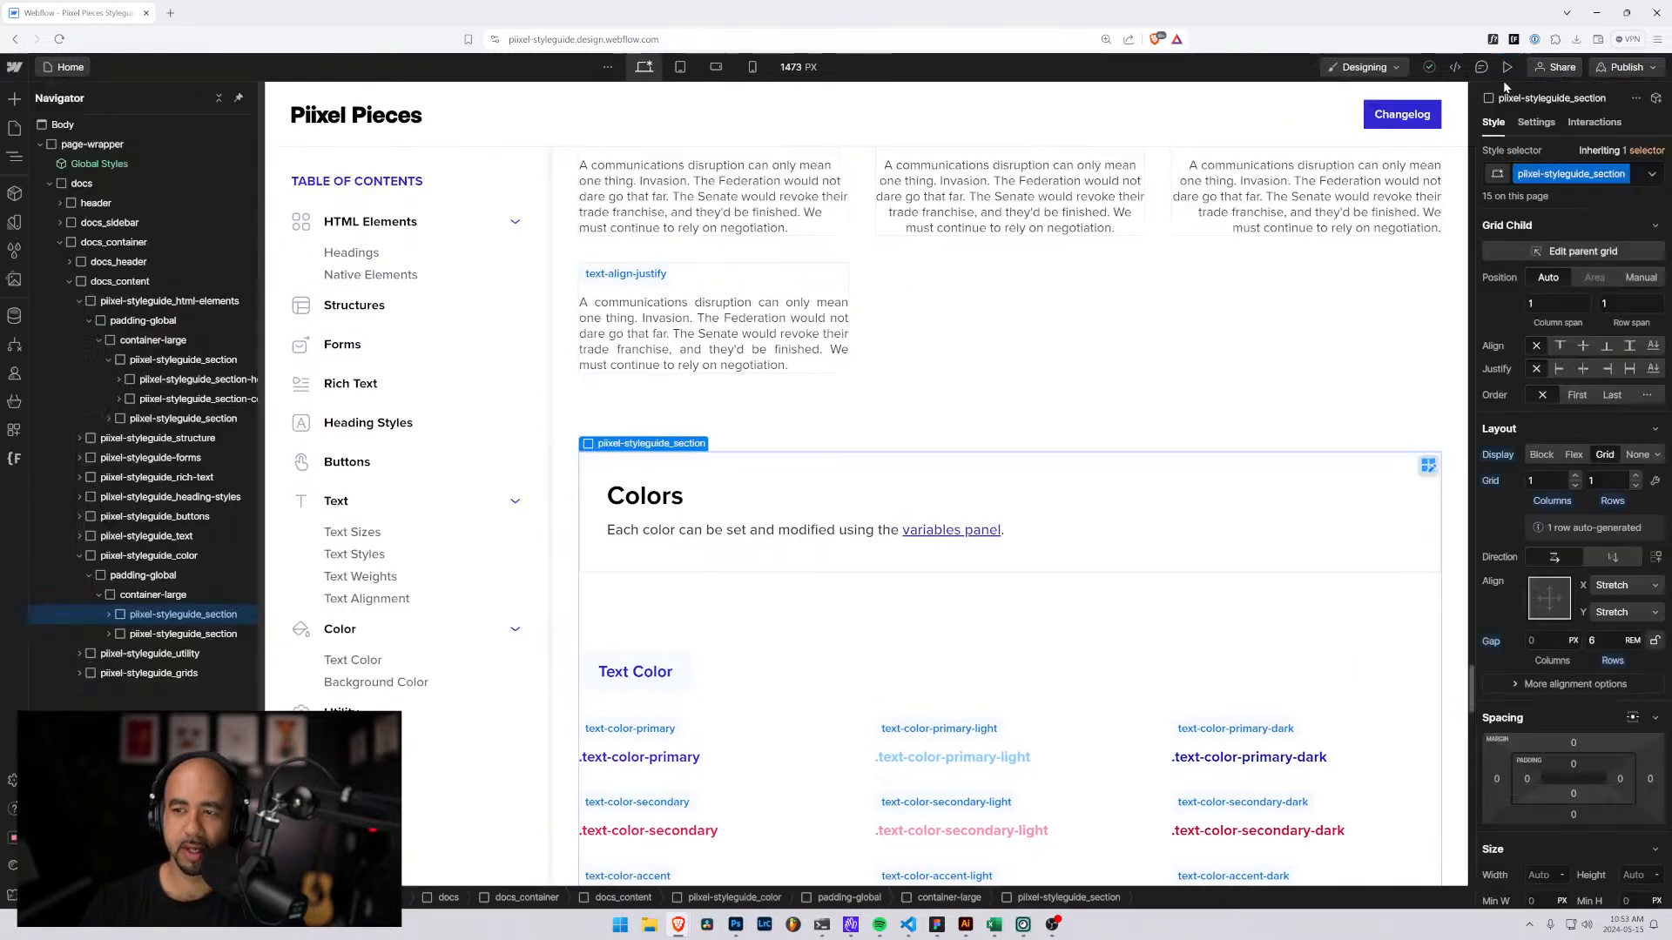
Open the published staging site, examine its Headings through Forms sections, and return to the Webflow project with the publish options closed.
left_click(1617, 67)
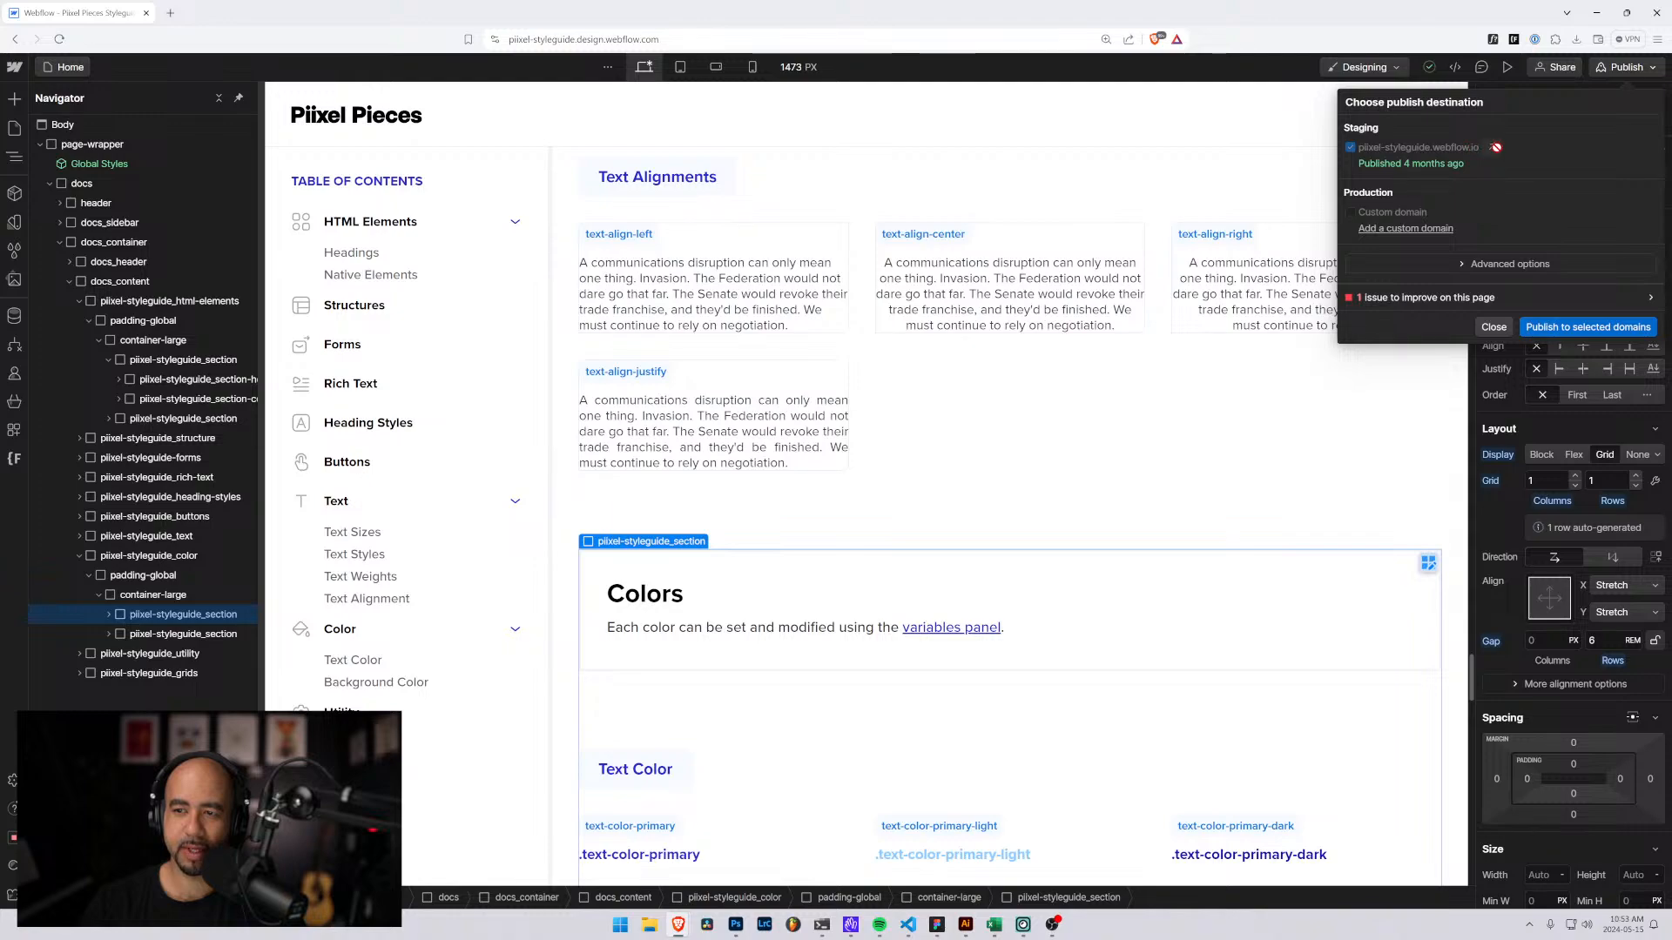
left_click(1497, 148)
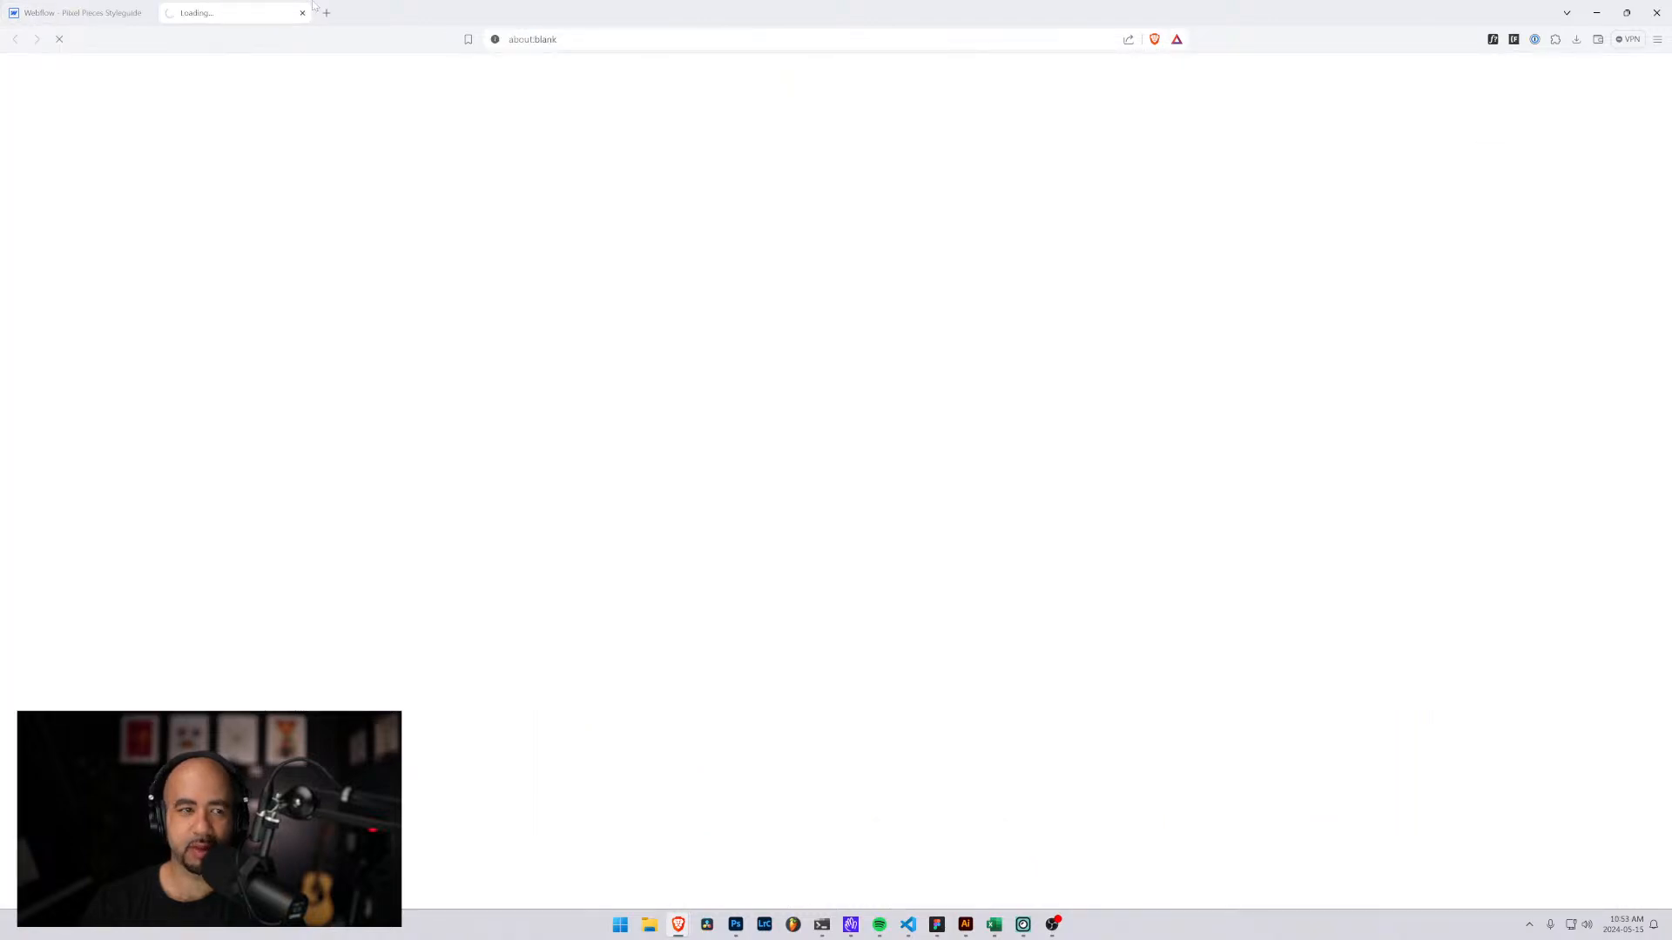
scroll(644, 306, "down", 20)
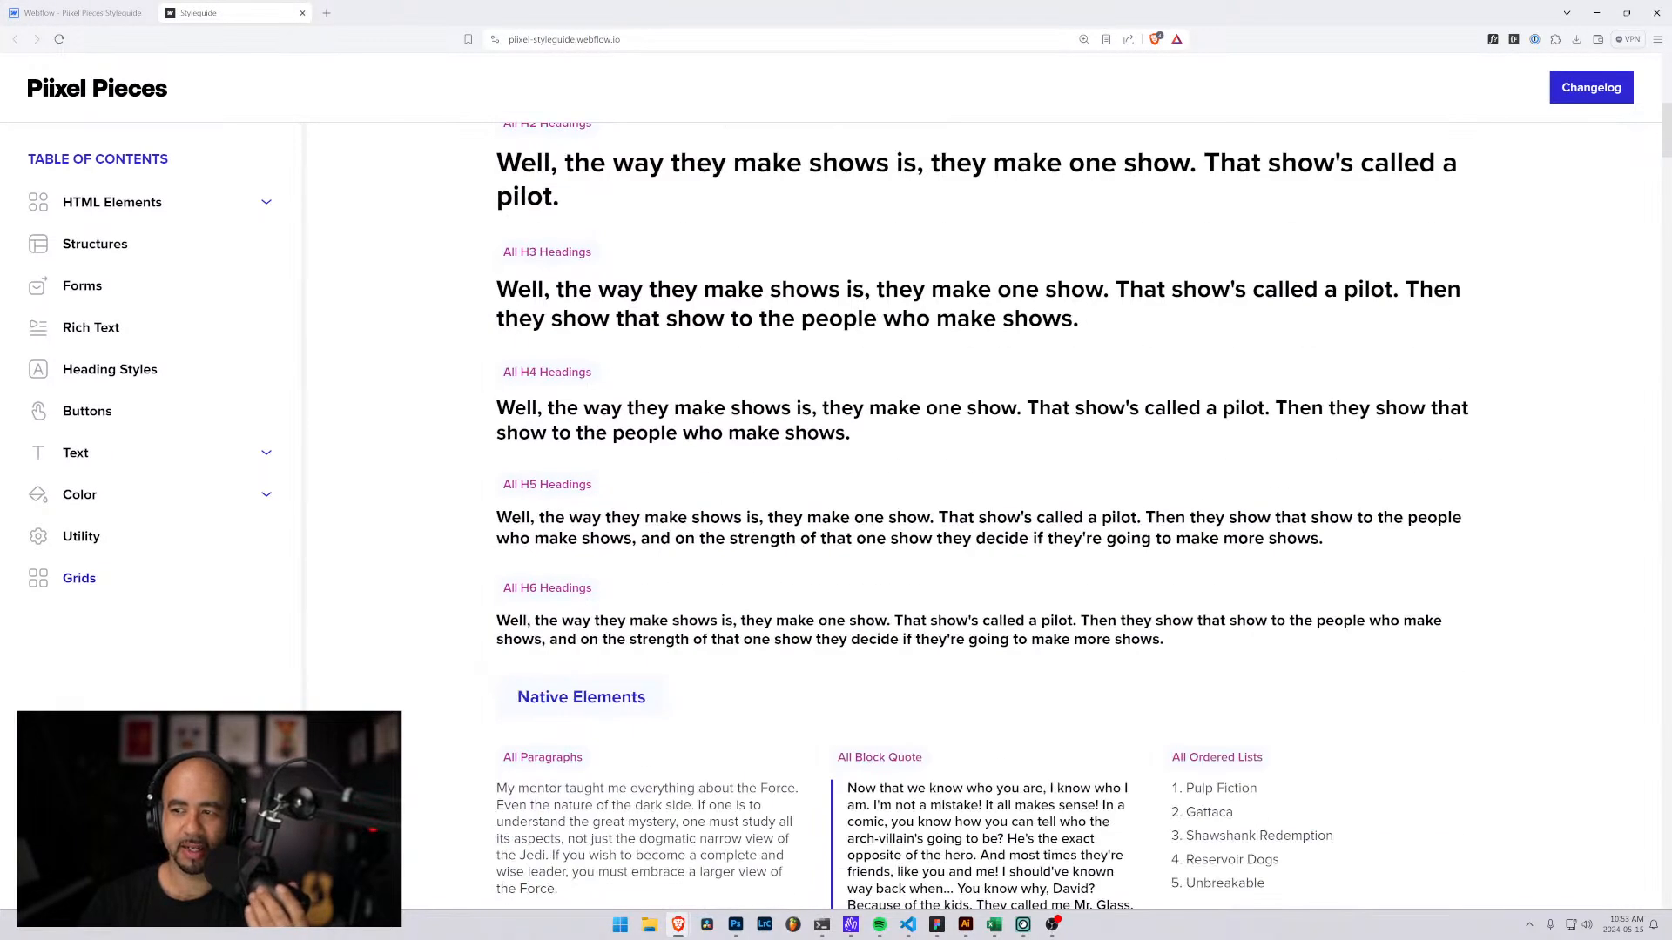
scroll(644, 307, "down", 15)
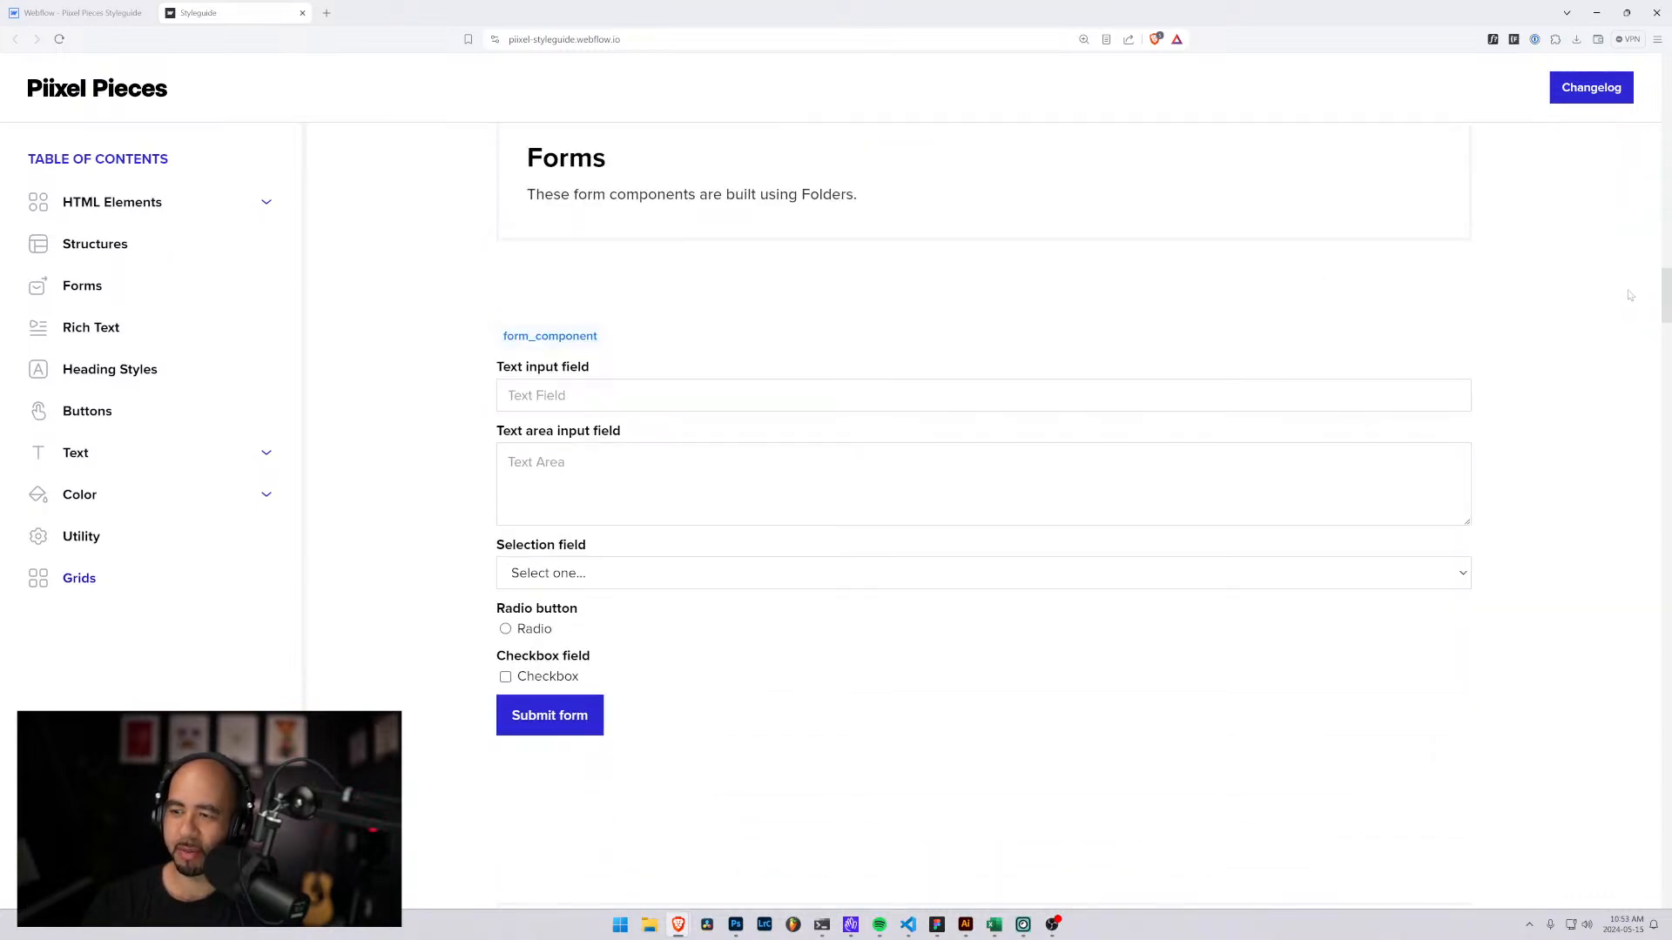
left_click_drag(1665, 294, 1663, 58)
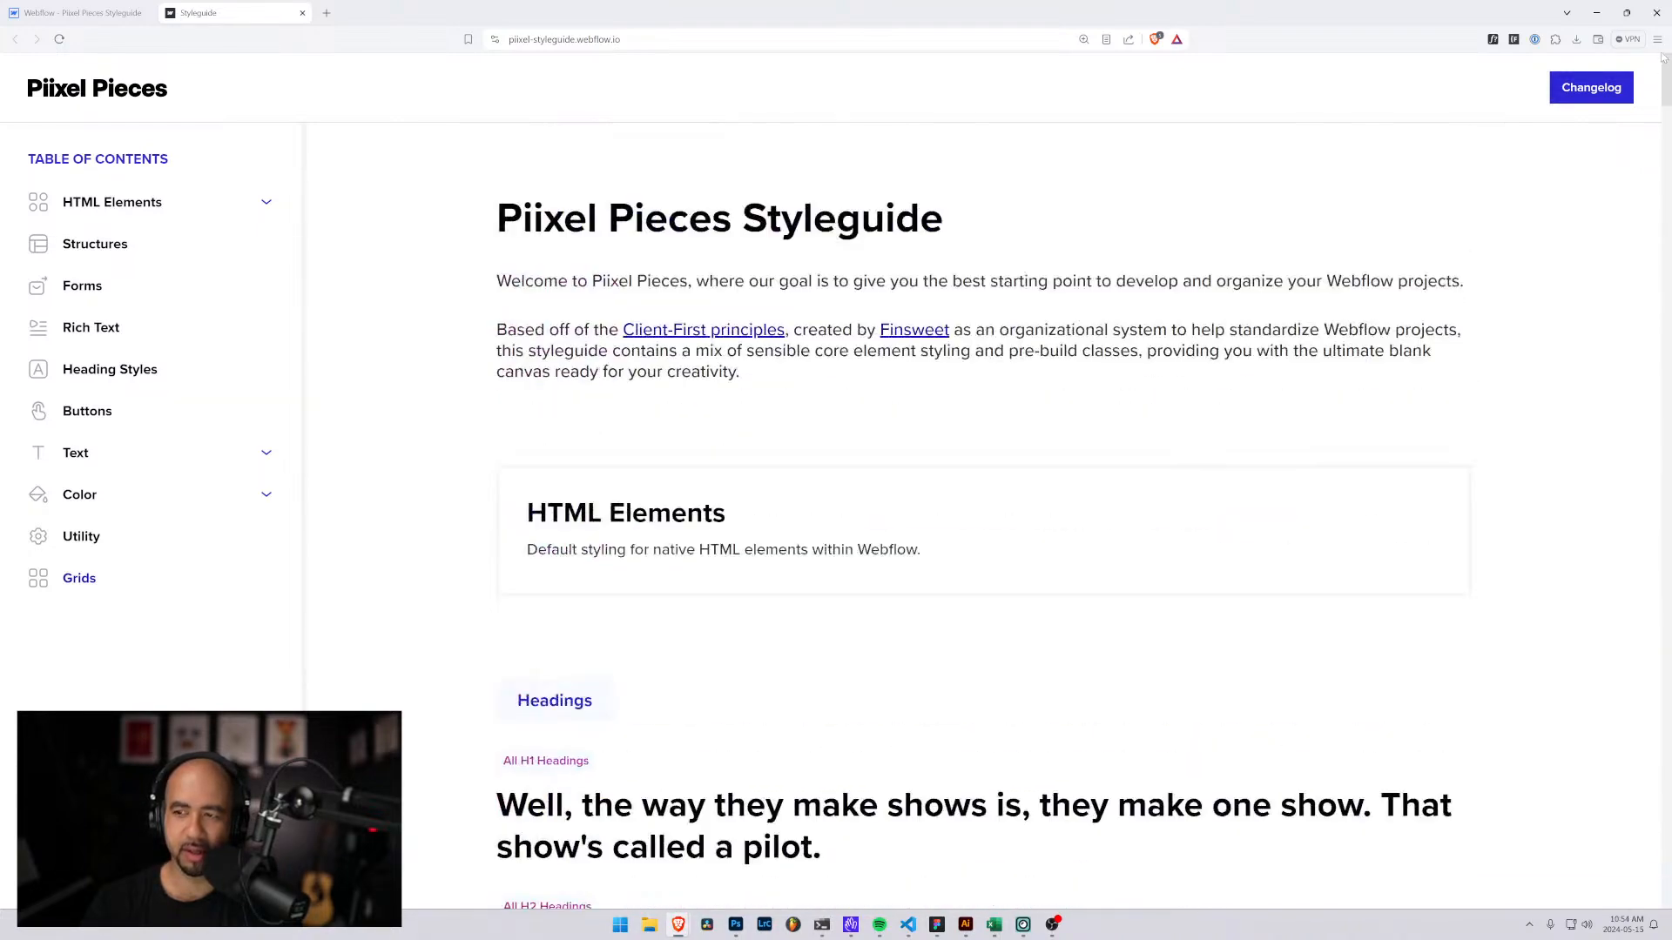
left_click(78, 12)
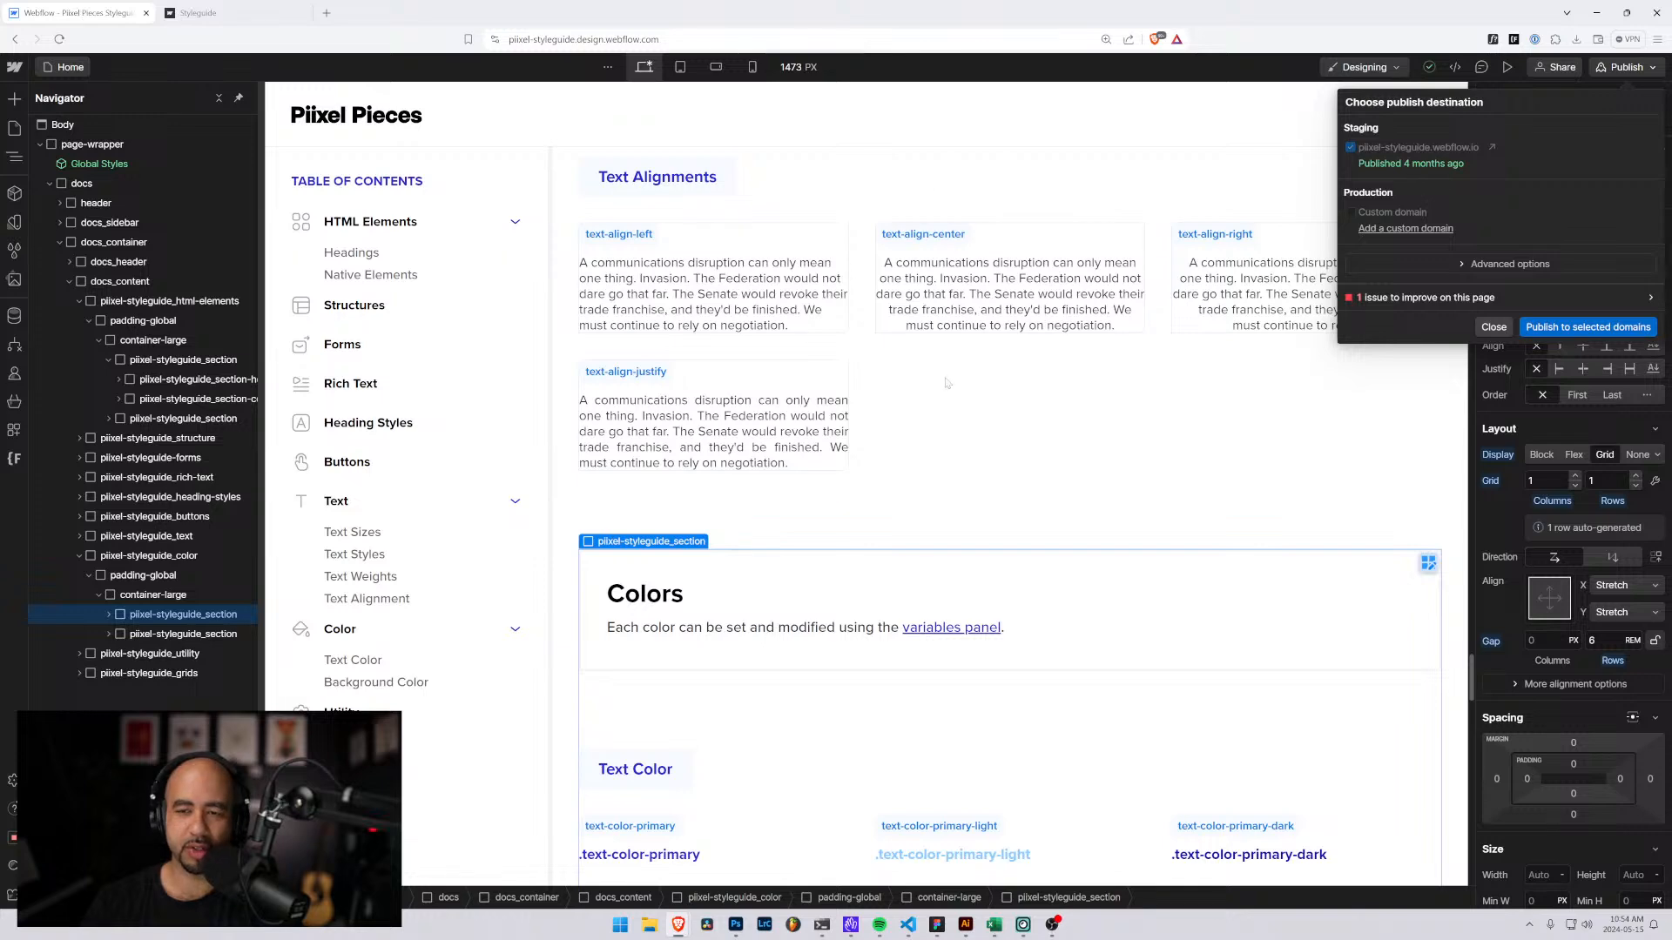
left_click(1493, 327)
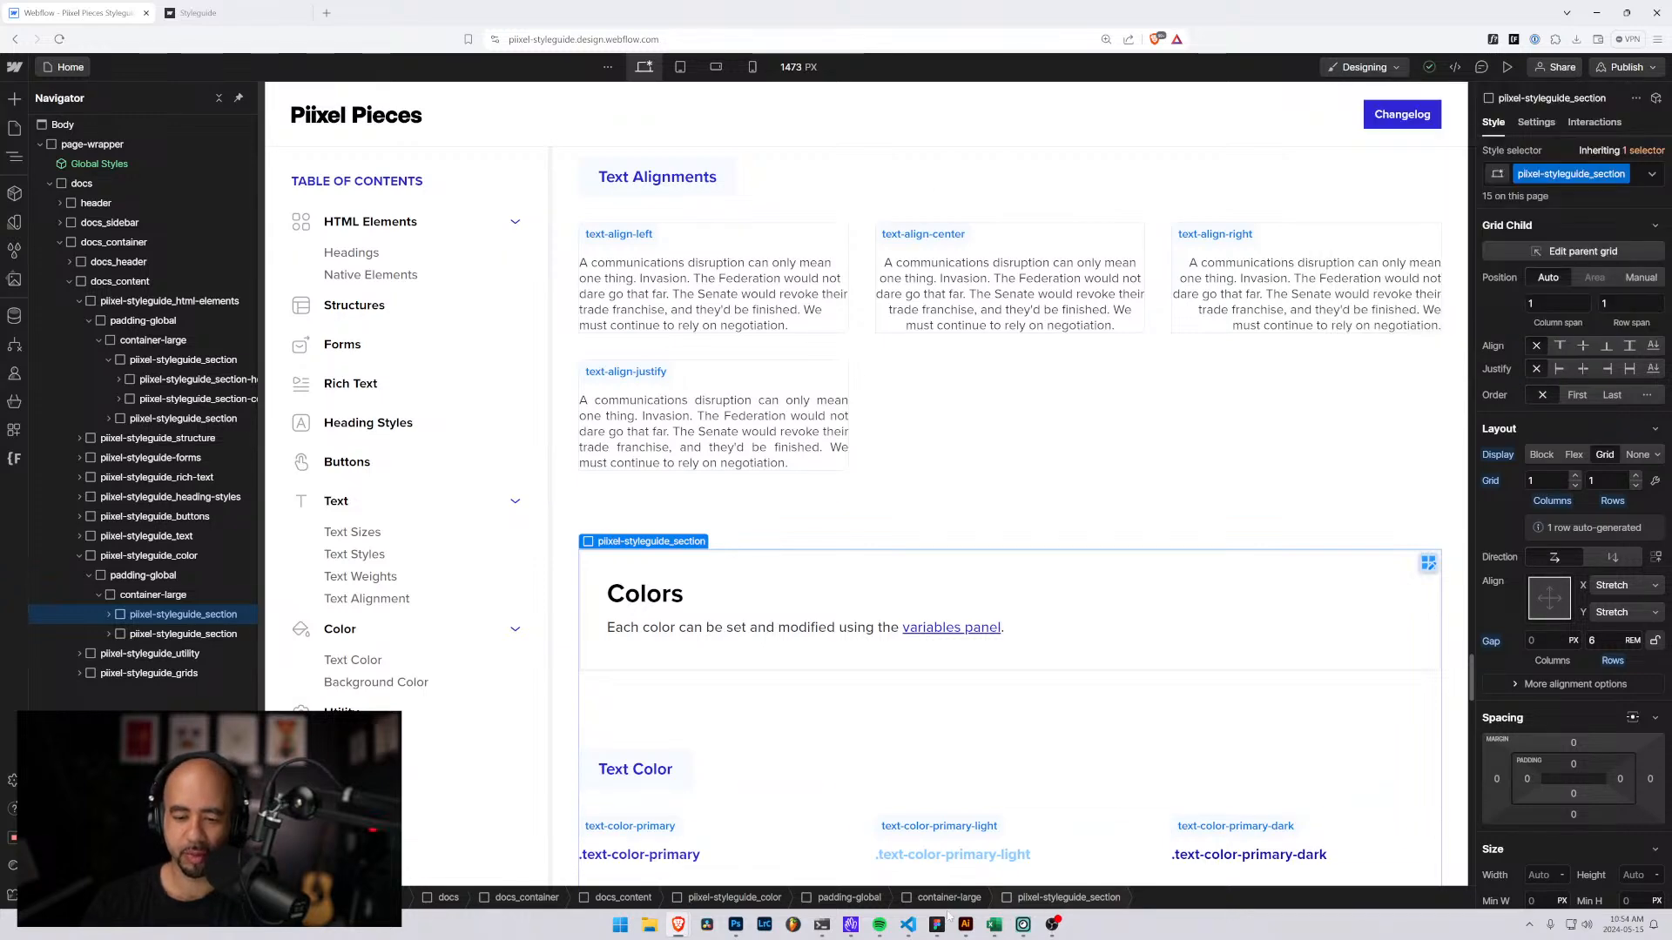
Switch to the piixel-styleguide Excel workbook, review its typography, color, layout and utility class lists, and minimize it.
mouse_move(880, 930)
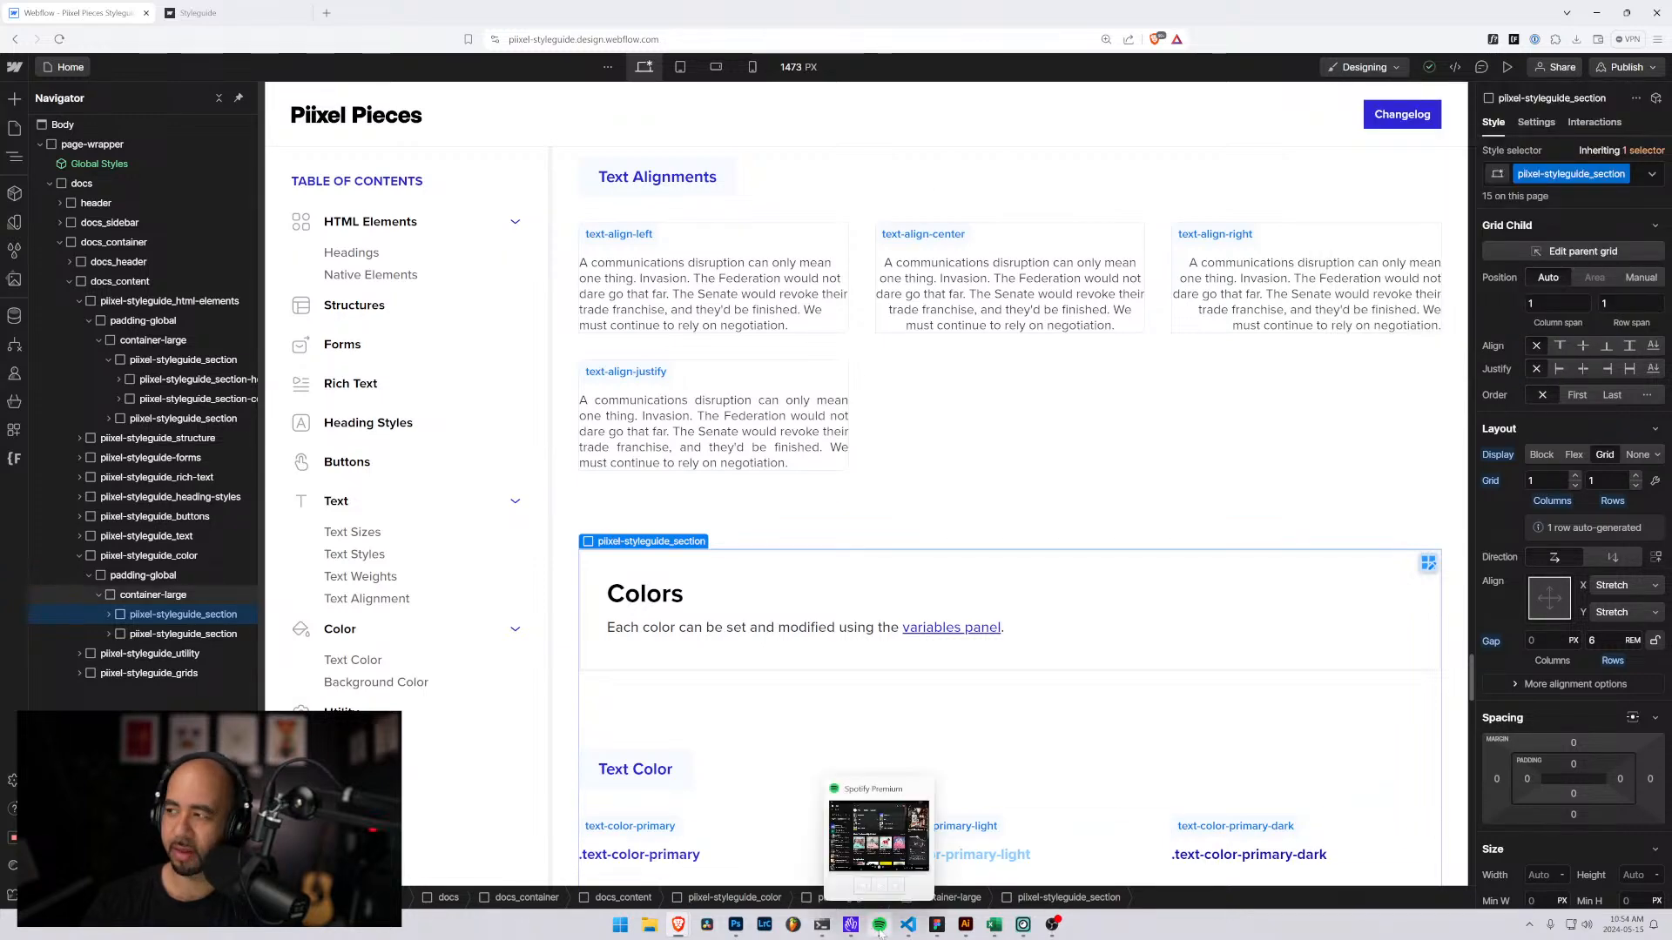
left_click(993, 925)
double_click(1407, 154)
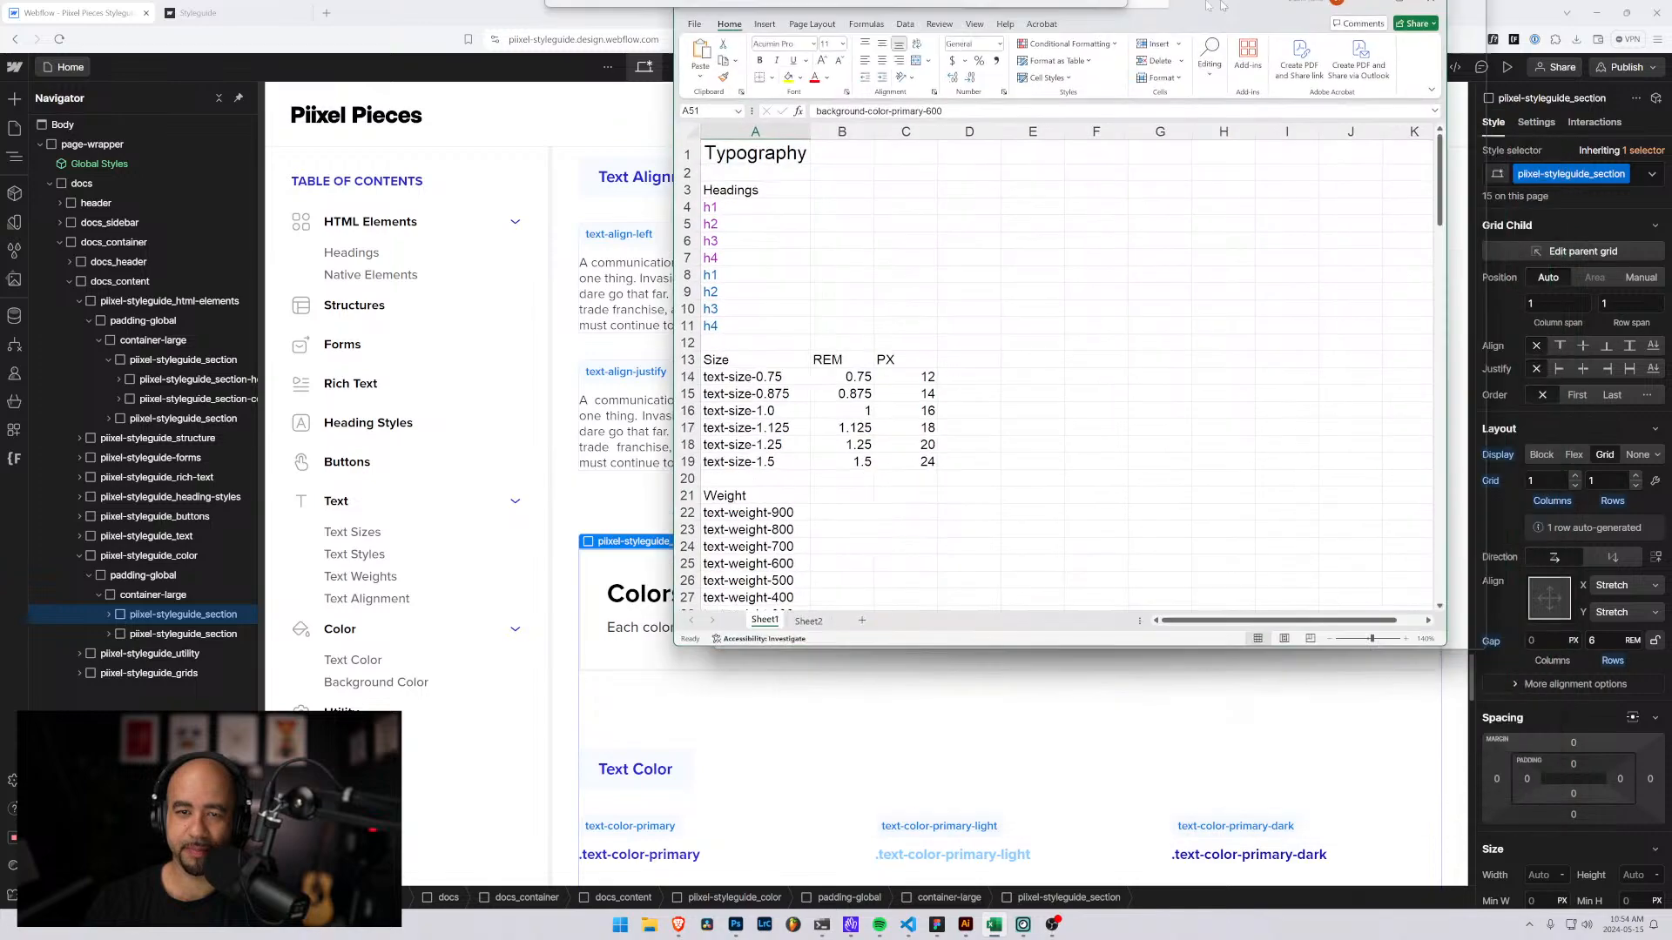
scroll(152, 352, "down", 9)
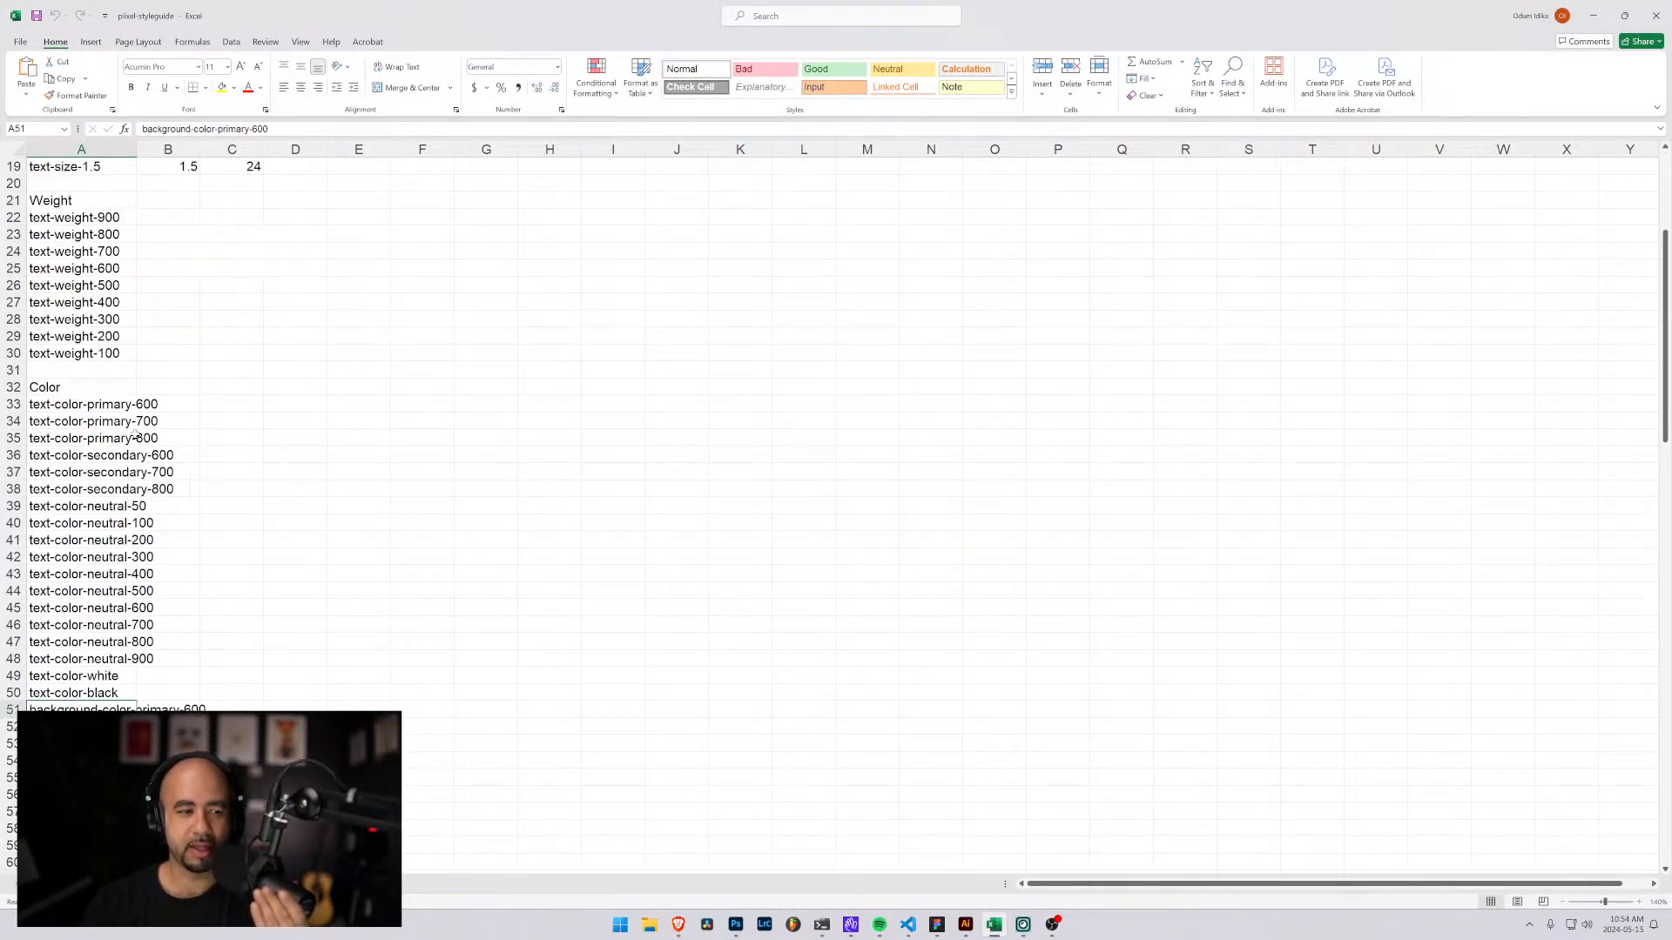
scroll(135, 433, "down", 20)
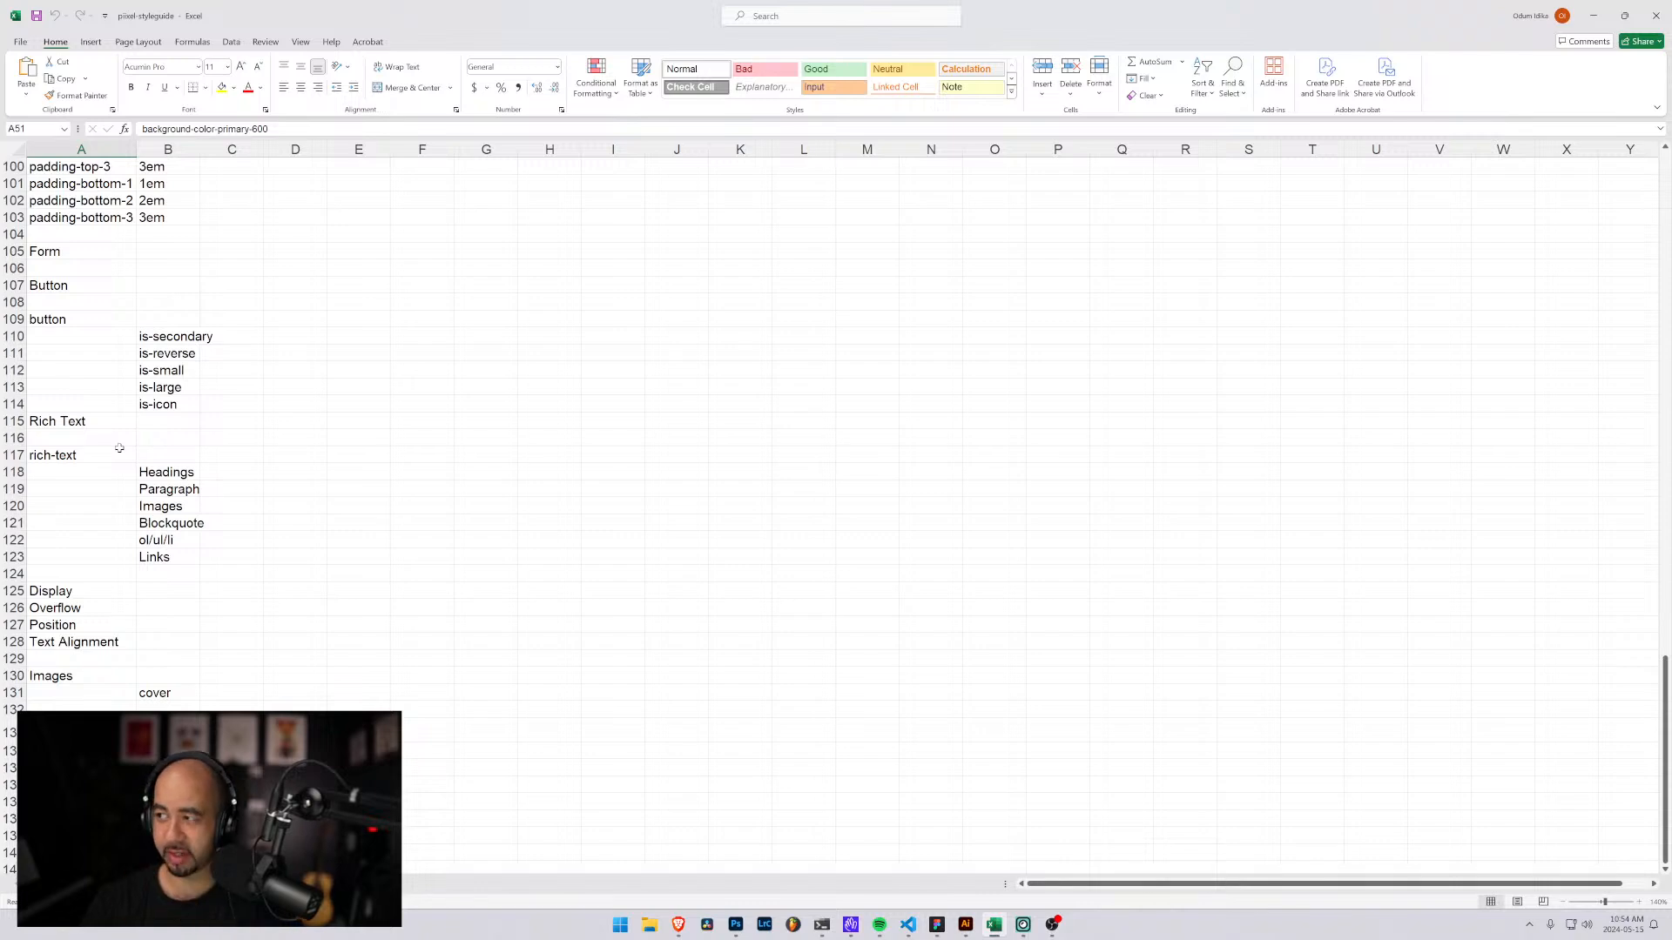
scroll(119, 447, "down", 6)
scroll(117, 438, "up", 14)
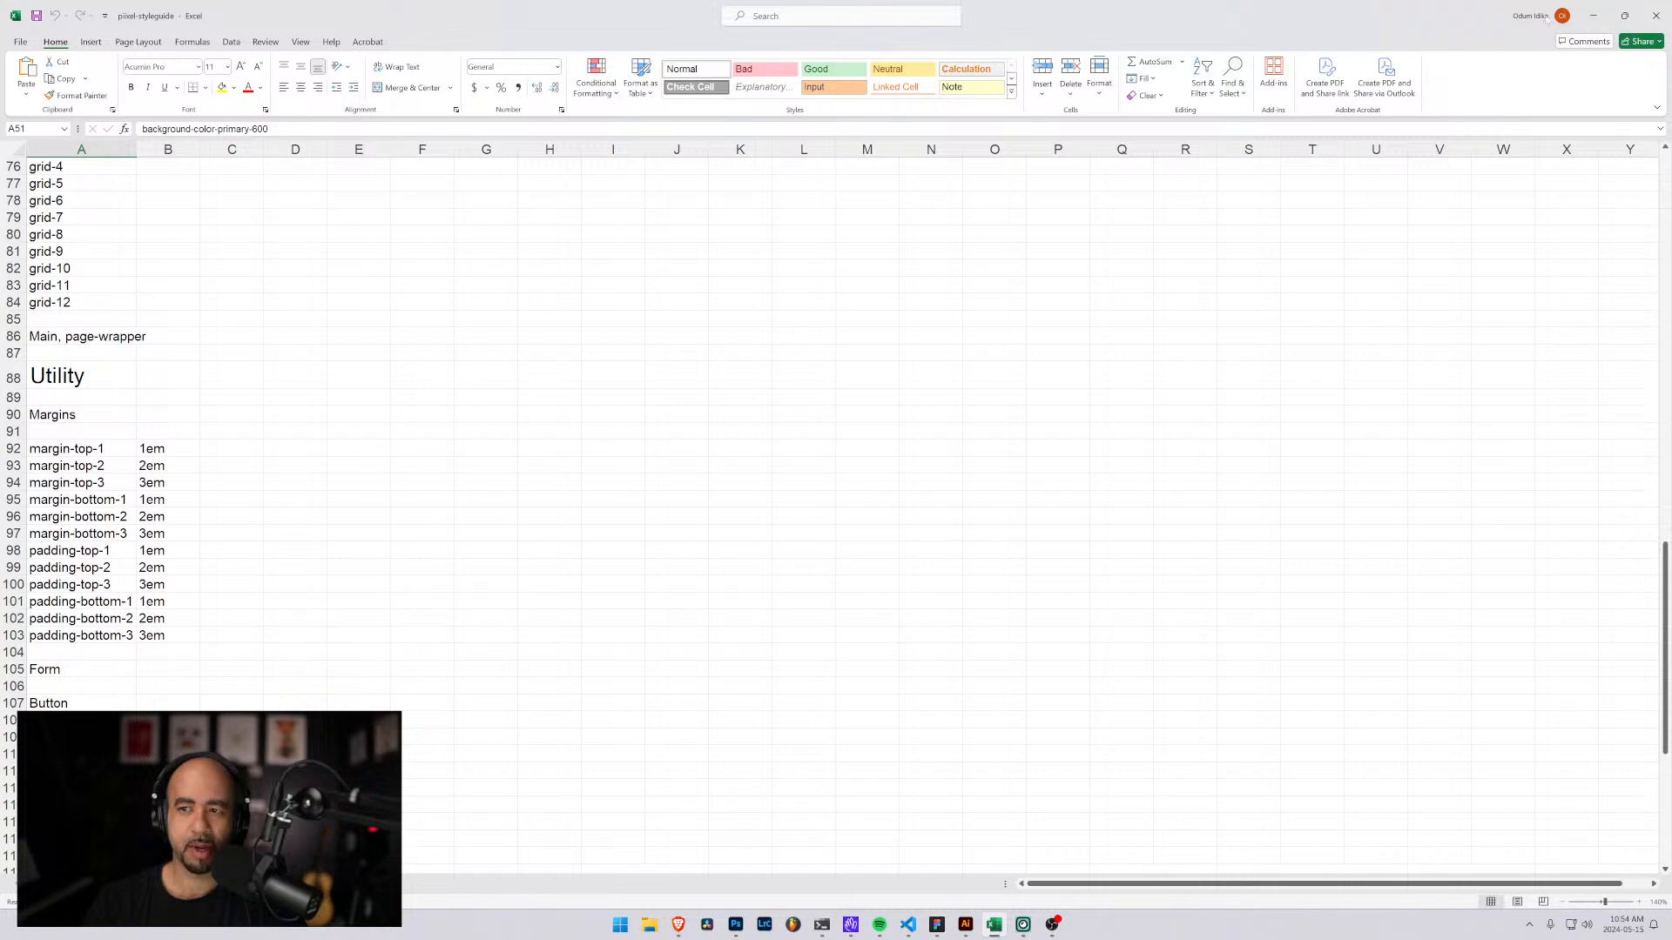
scroll(211, 449, "up", 6)
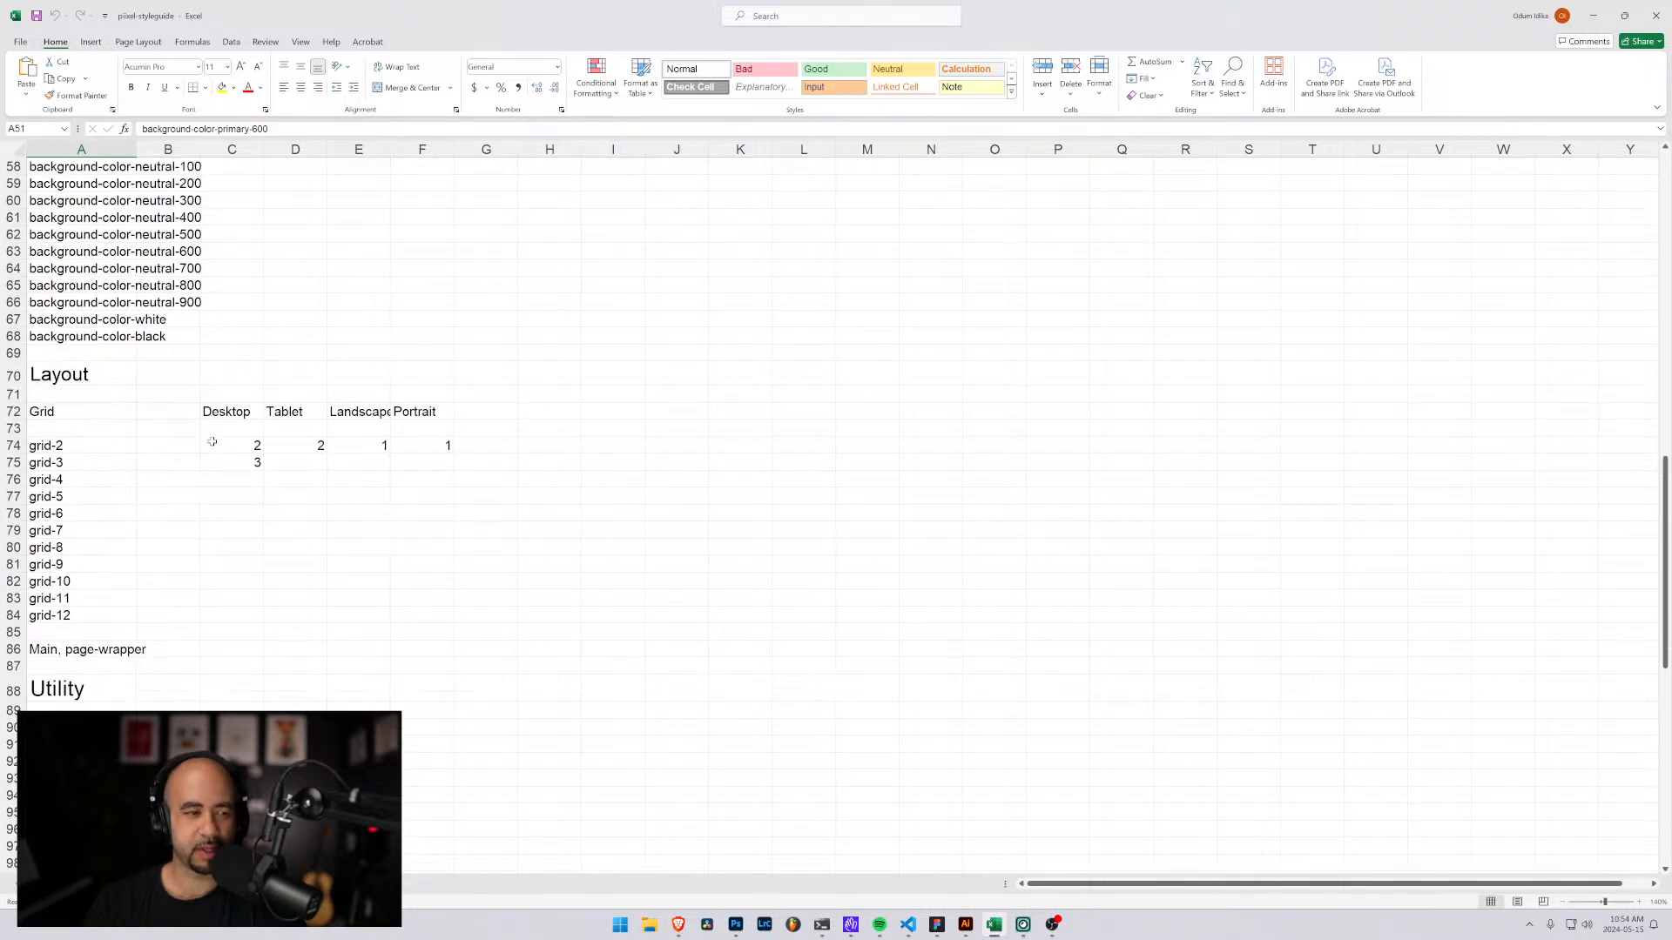
left_click(1593, 16)
Inspect the Text Color heading and the Colors section header block in the Webflow page.
scroll(643, 305, "down", 5)
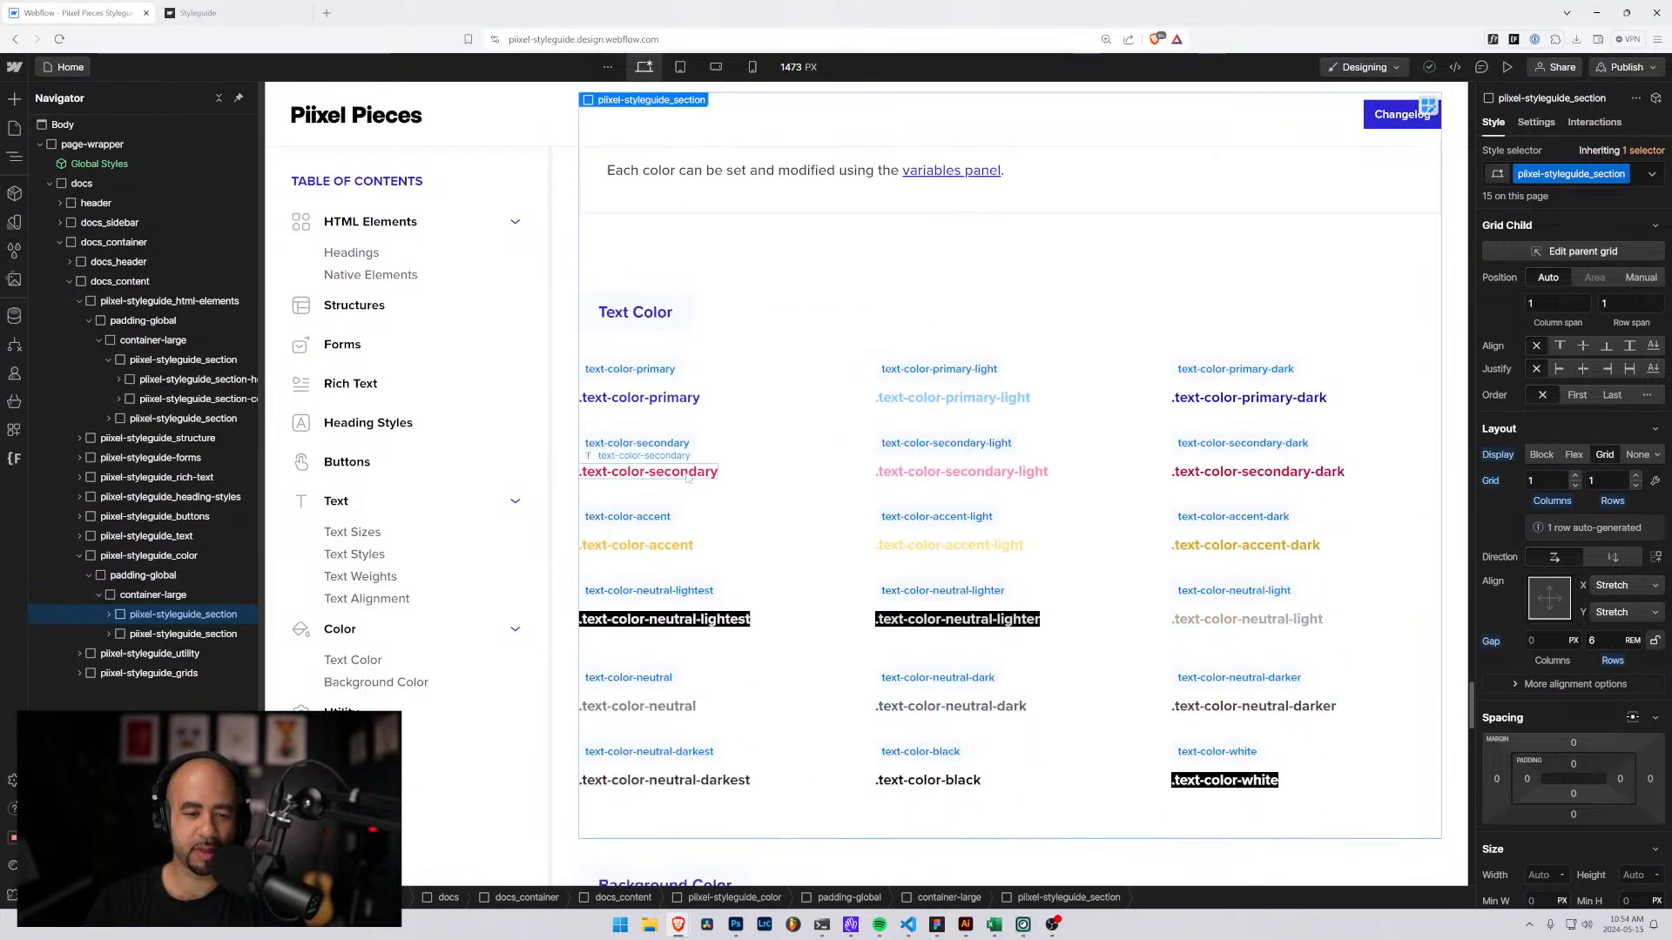
left_click(640, 311)
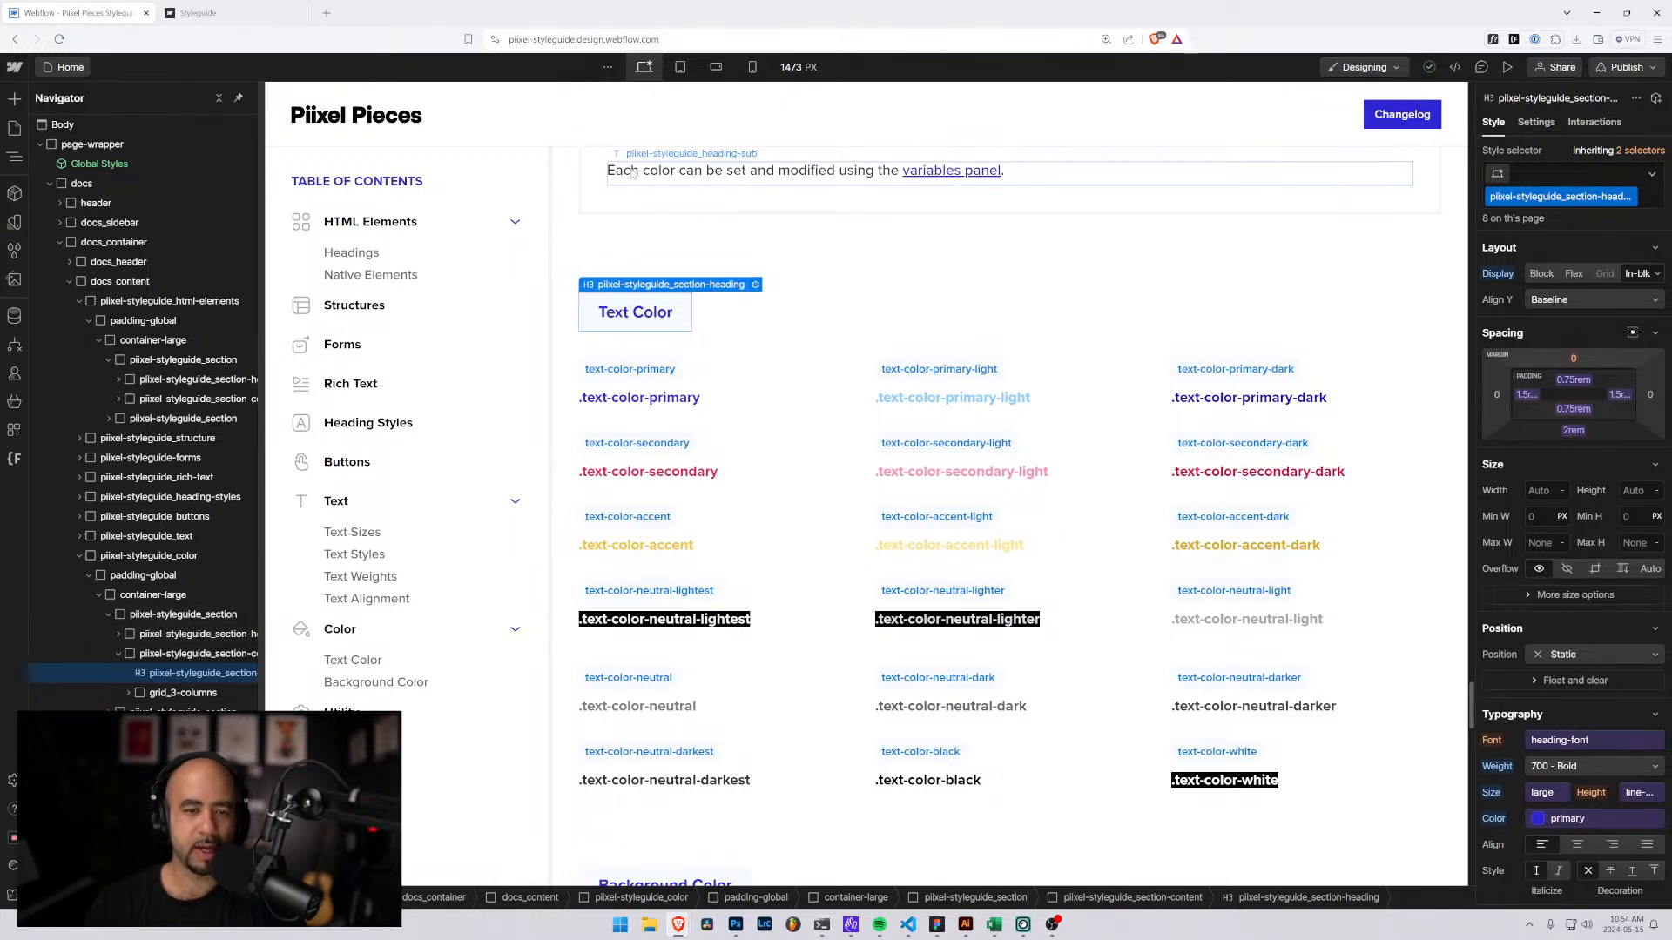
left_click(720, 213)
scroll(657, 345, "up", 2)
scroll(656, 344, "up", 1)
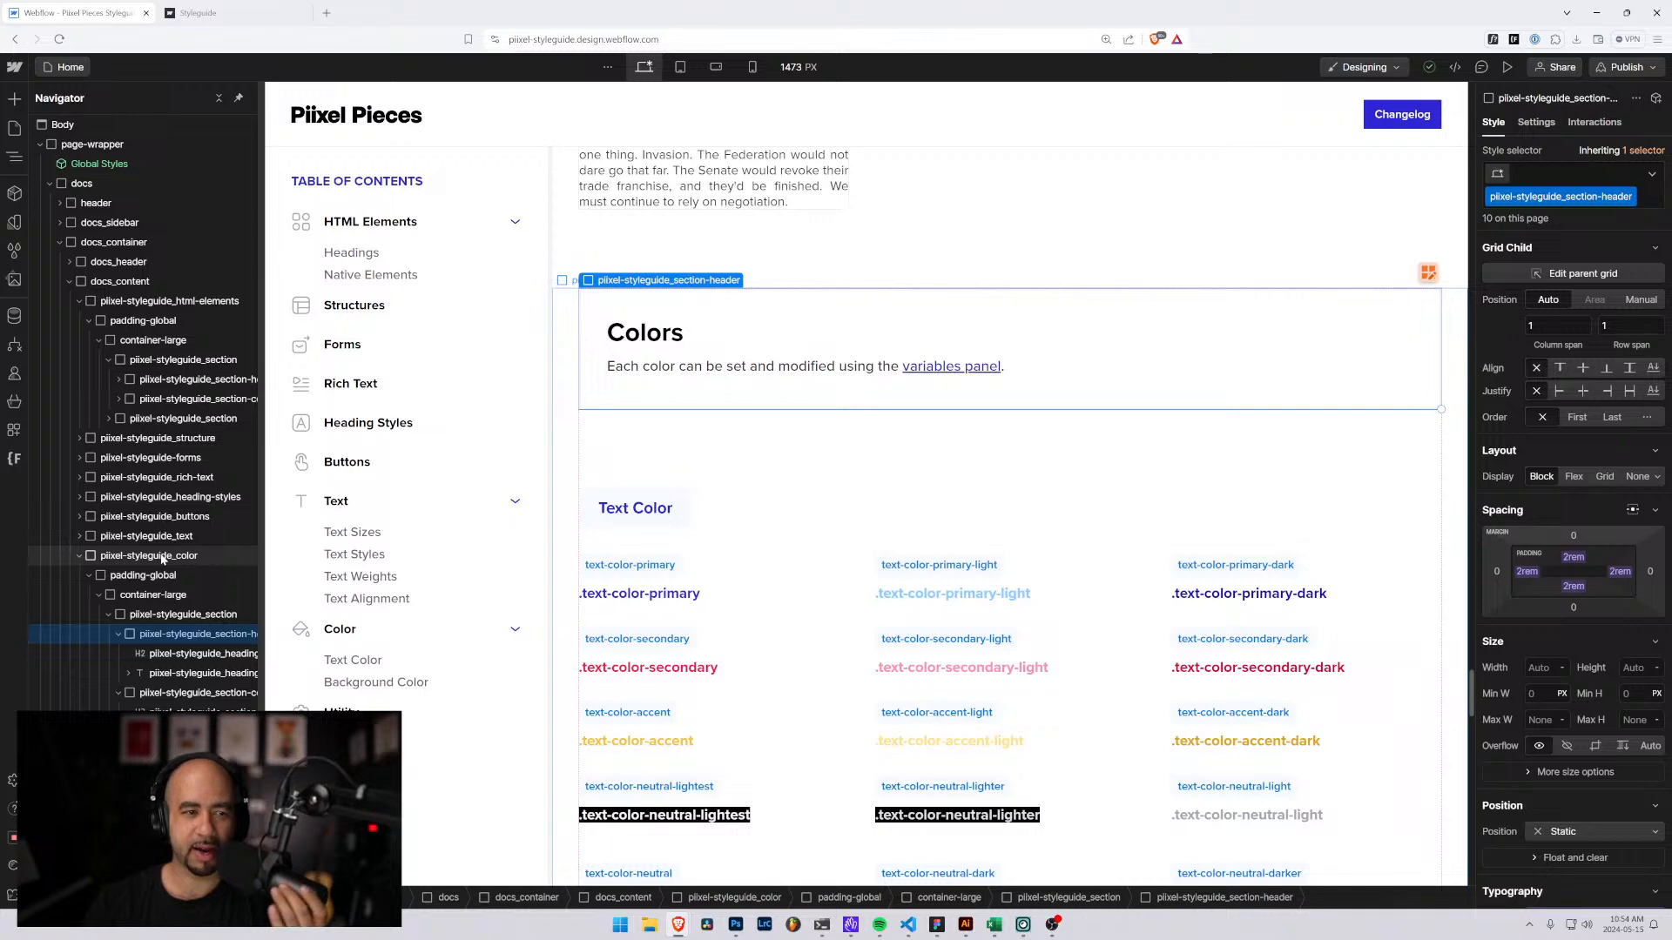
key("ctrl+plus")
key("ctrl+minus")
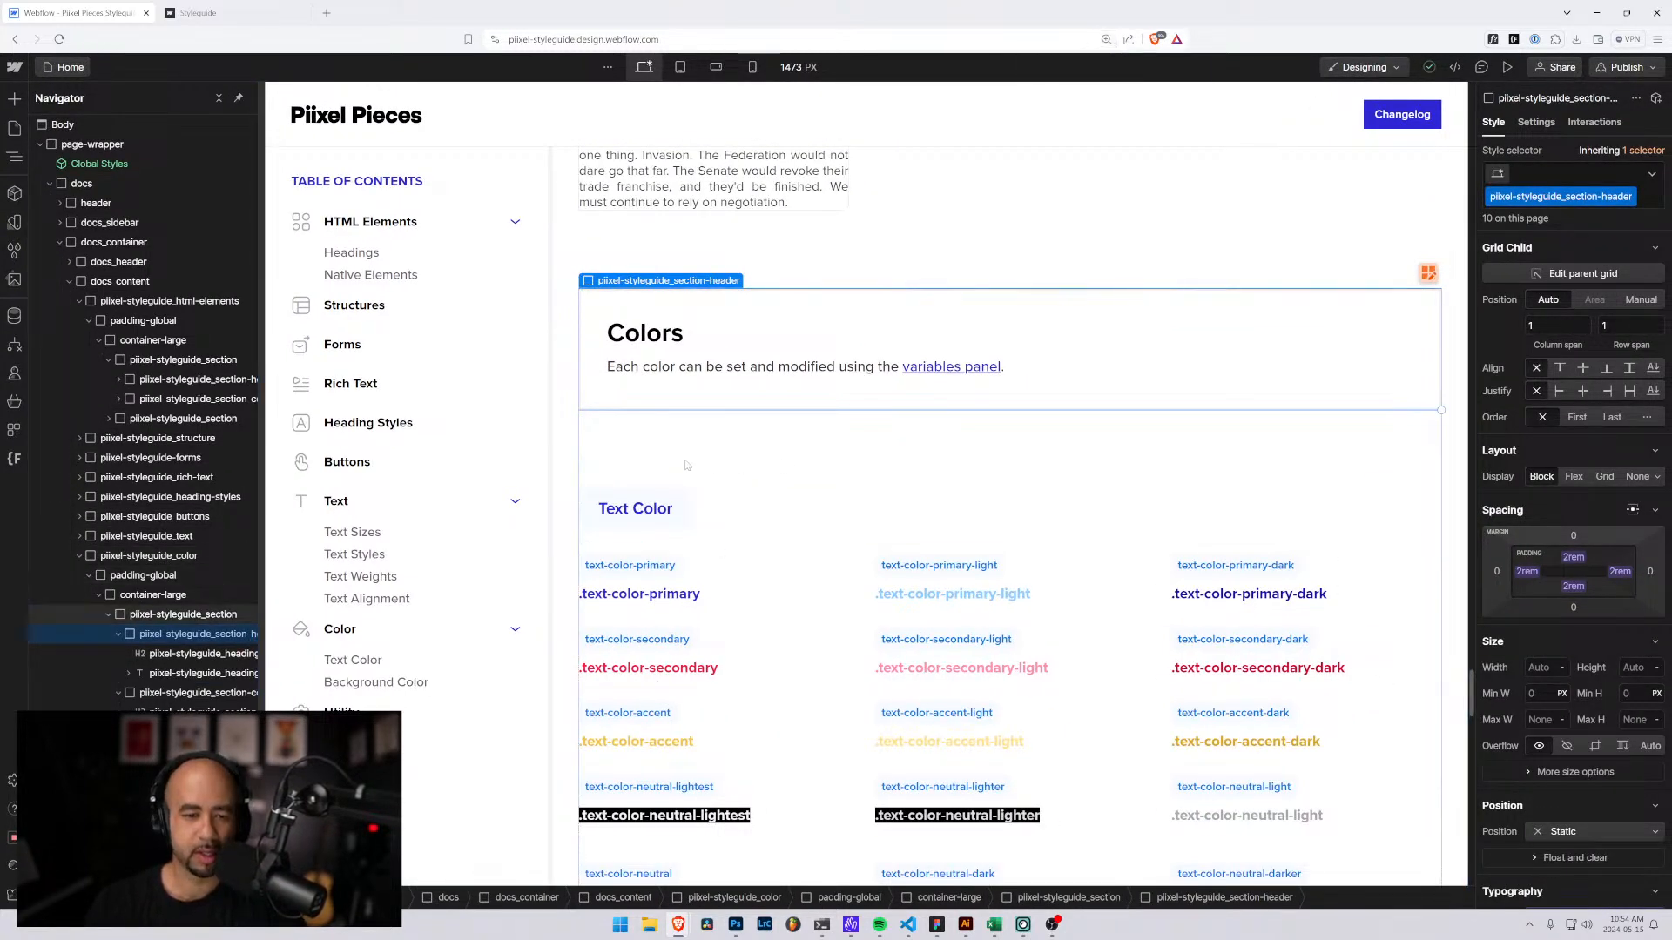
Examine the text color and background color class samples in the Colors section.
scroll(709, 622, "down", 4)
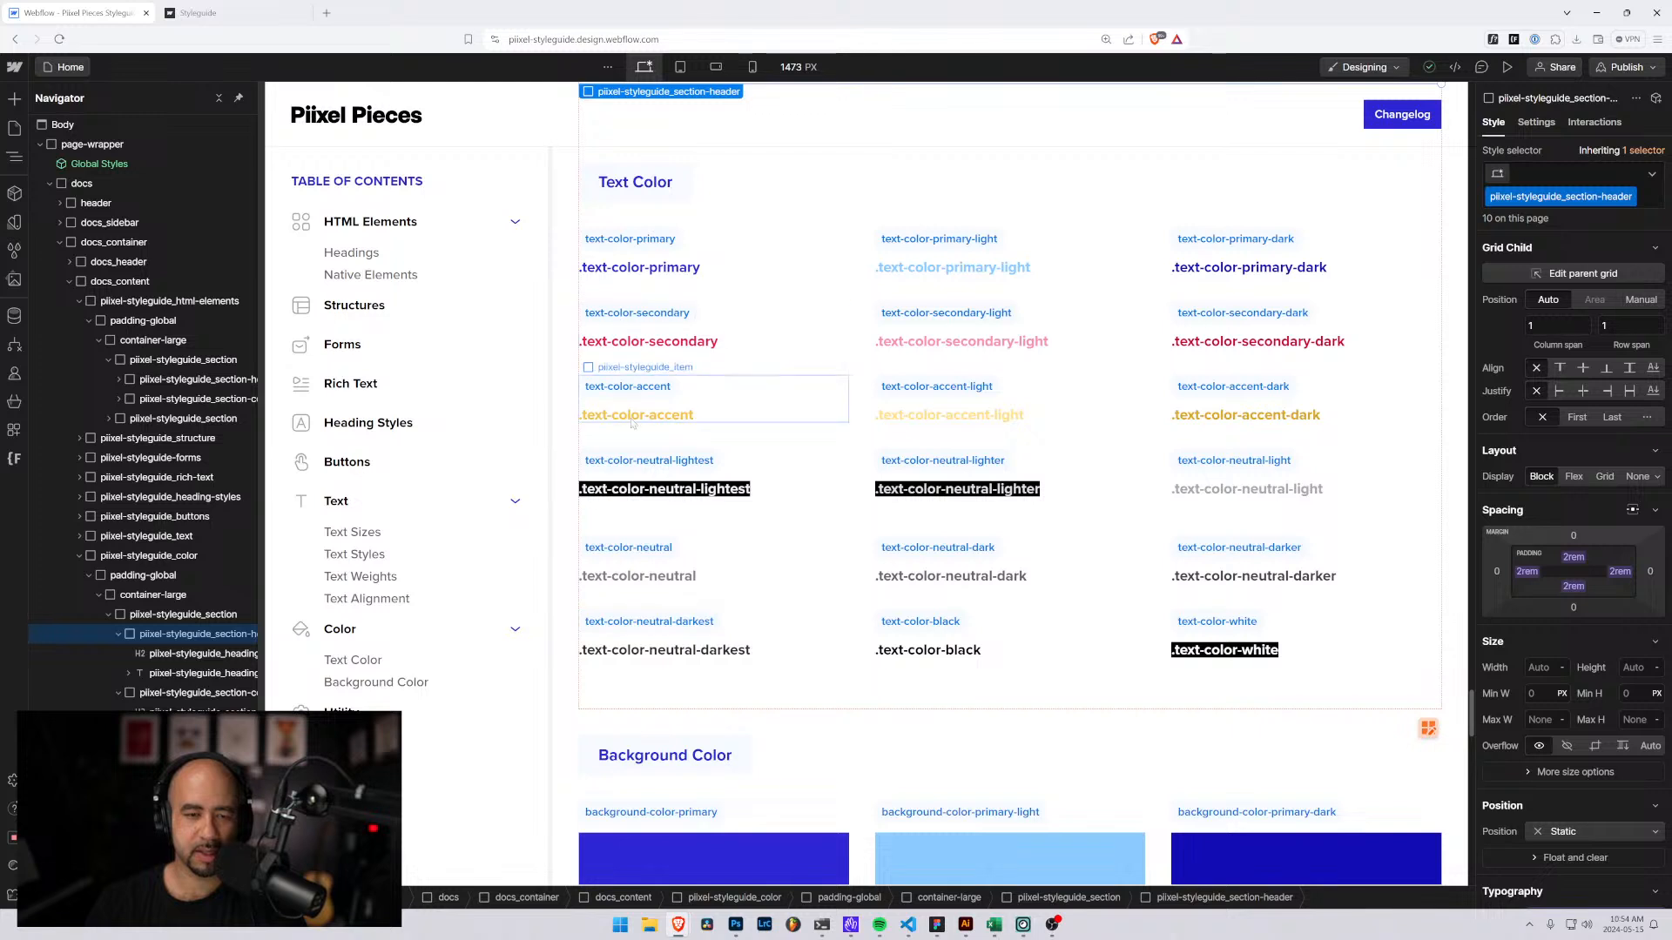
scroll(645, 365, "up", 1)
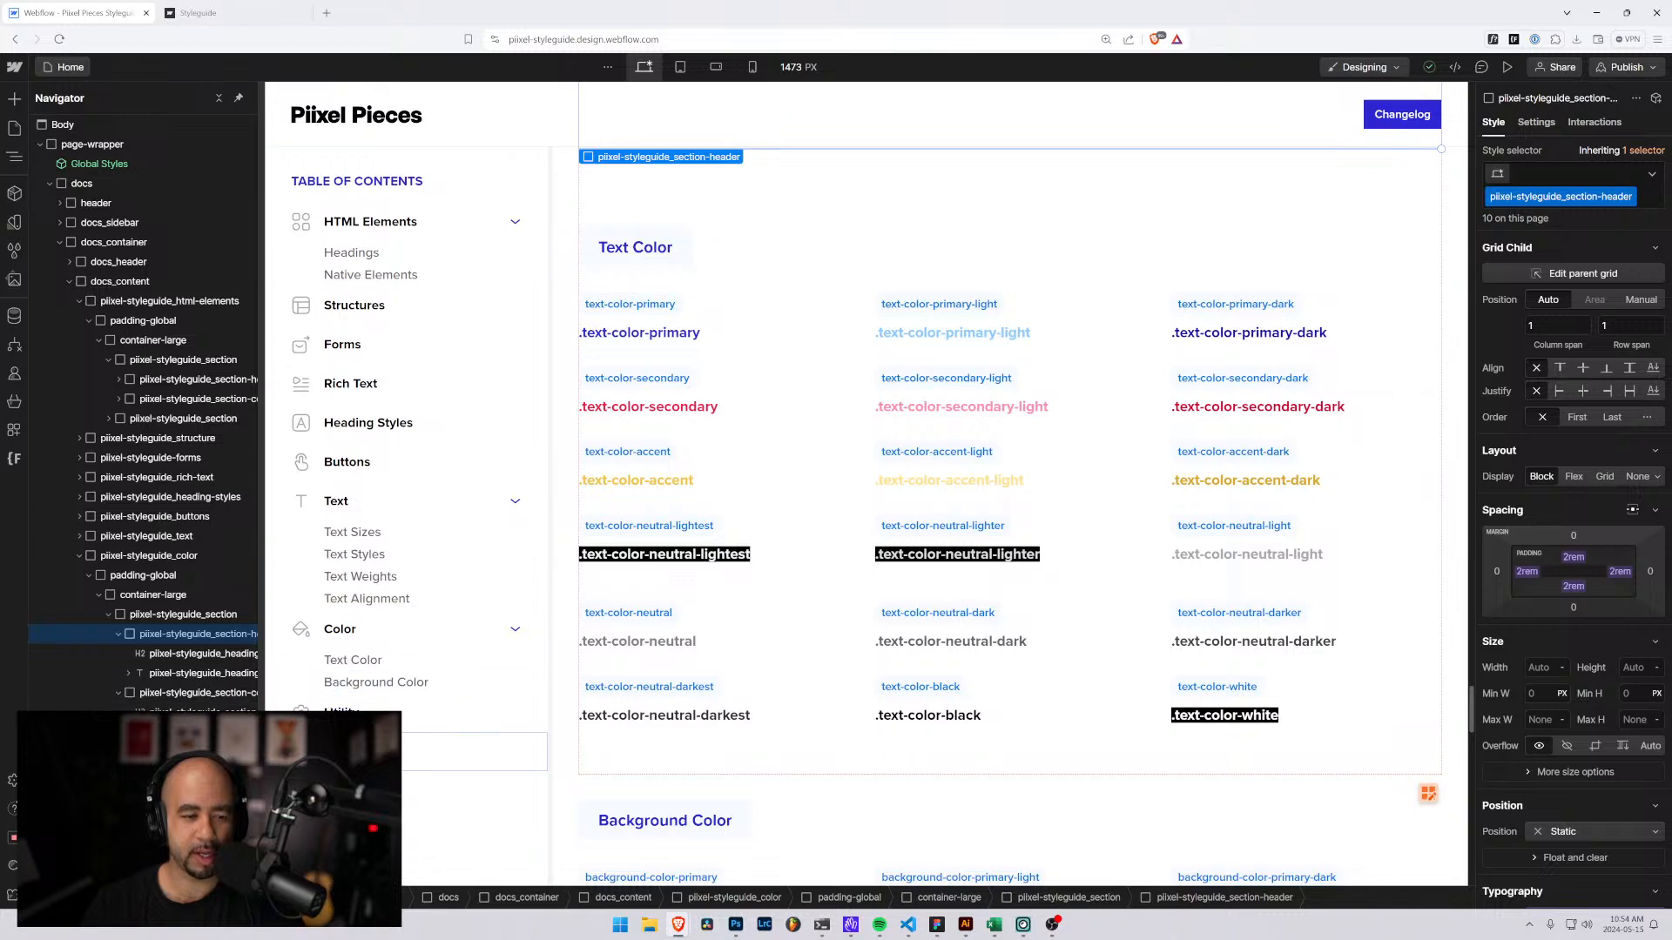
scroll(619, 263, "down", 8)
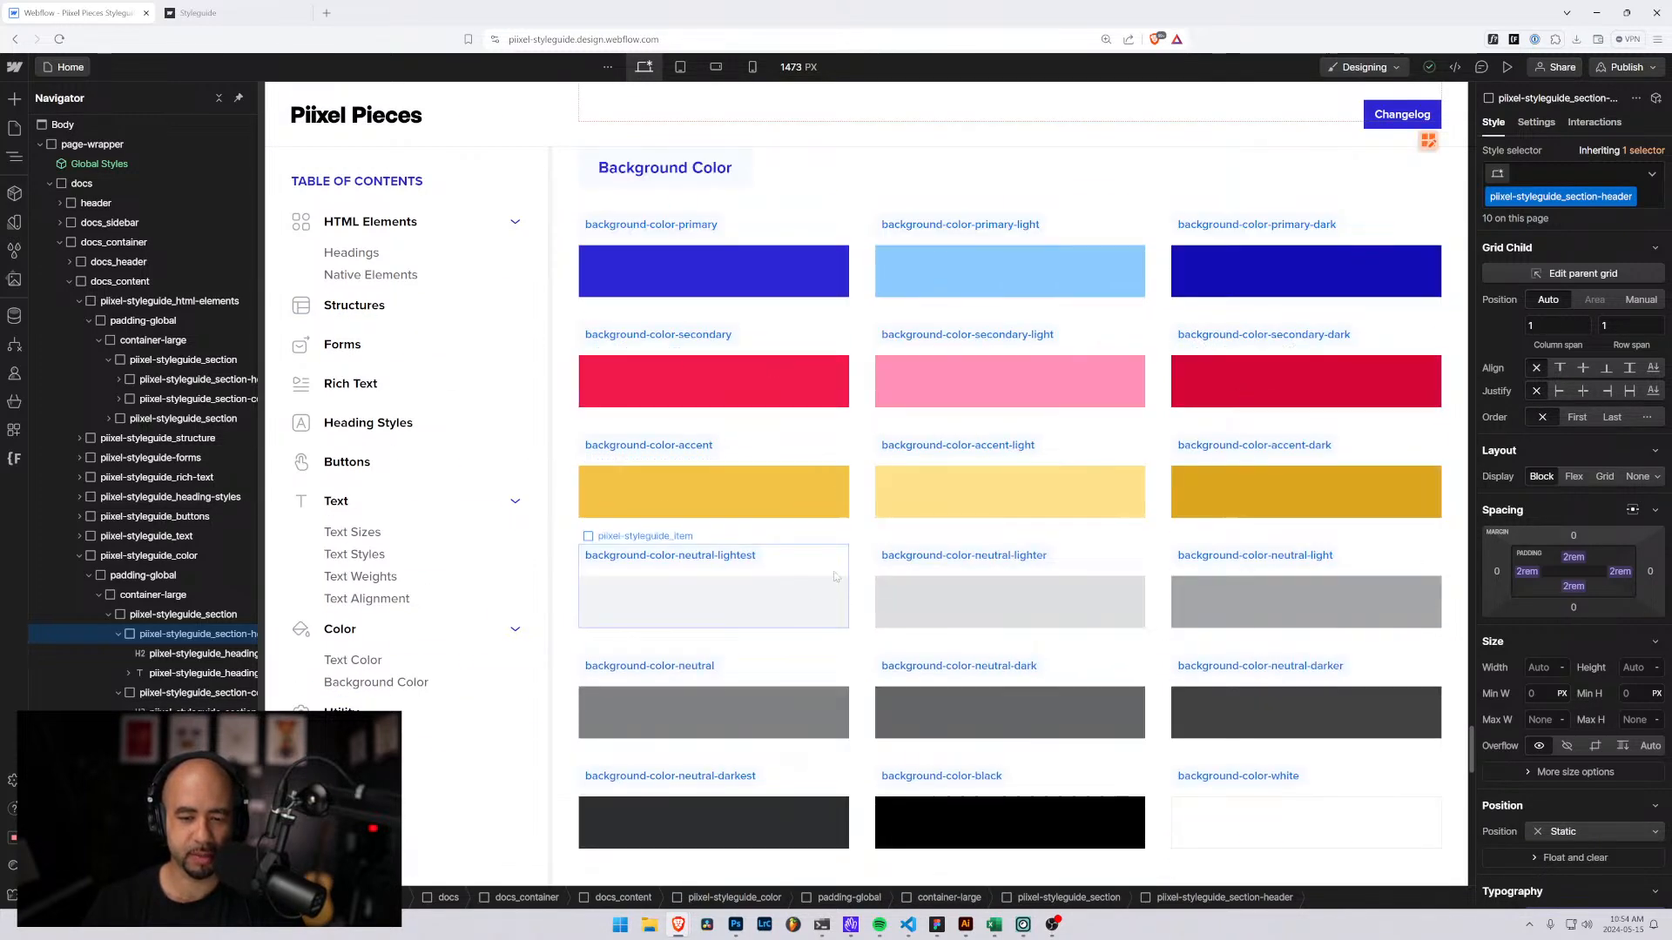
scroll(1010, 602, "up", 2)
scroll(1009, 602, "down", 3)
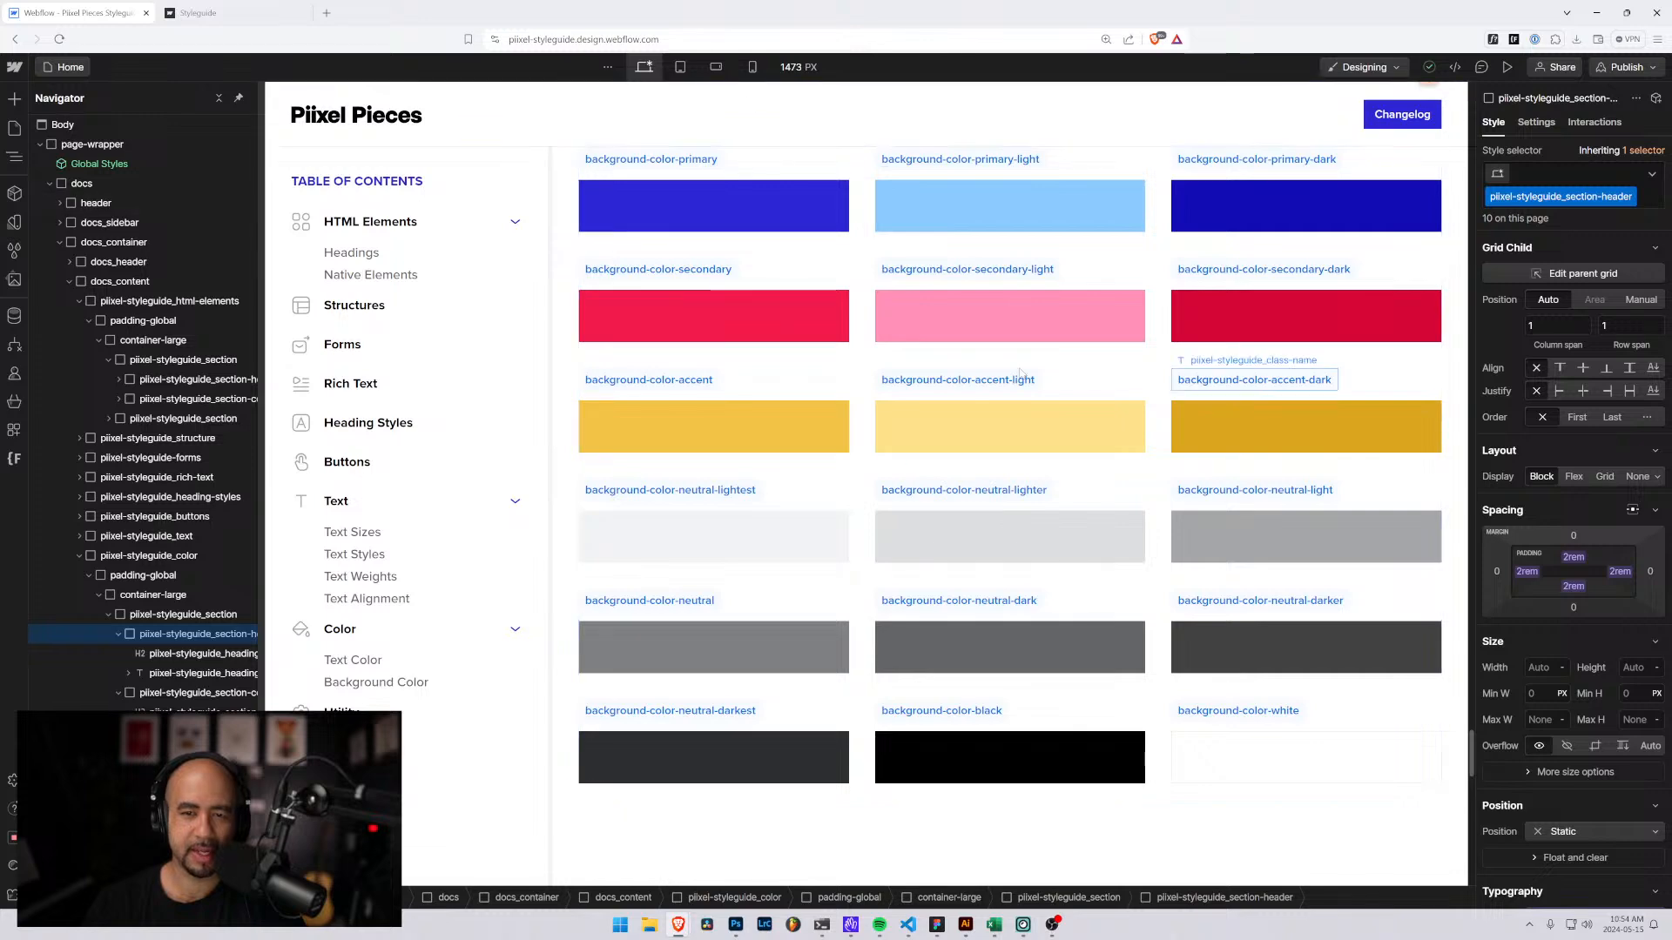
scroll(884, 522, "up", 8)
scroll(884, 523, "up", 1)
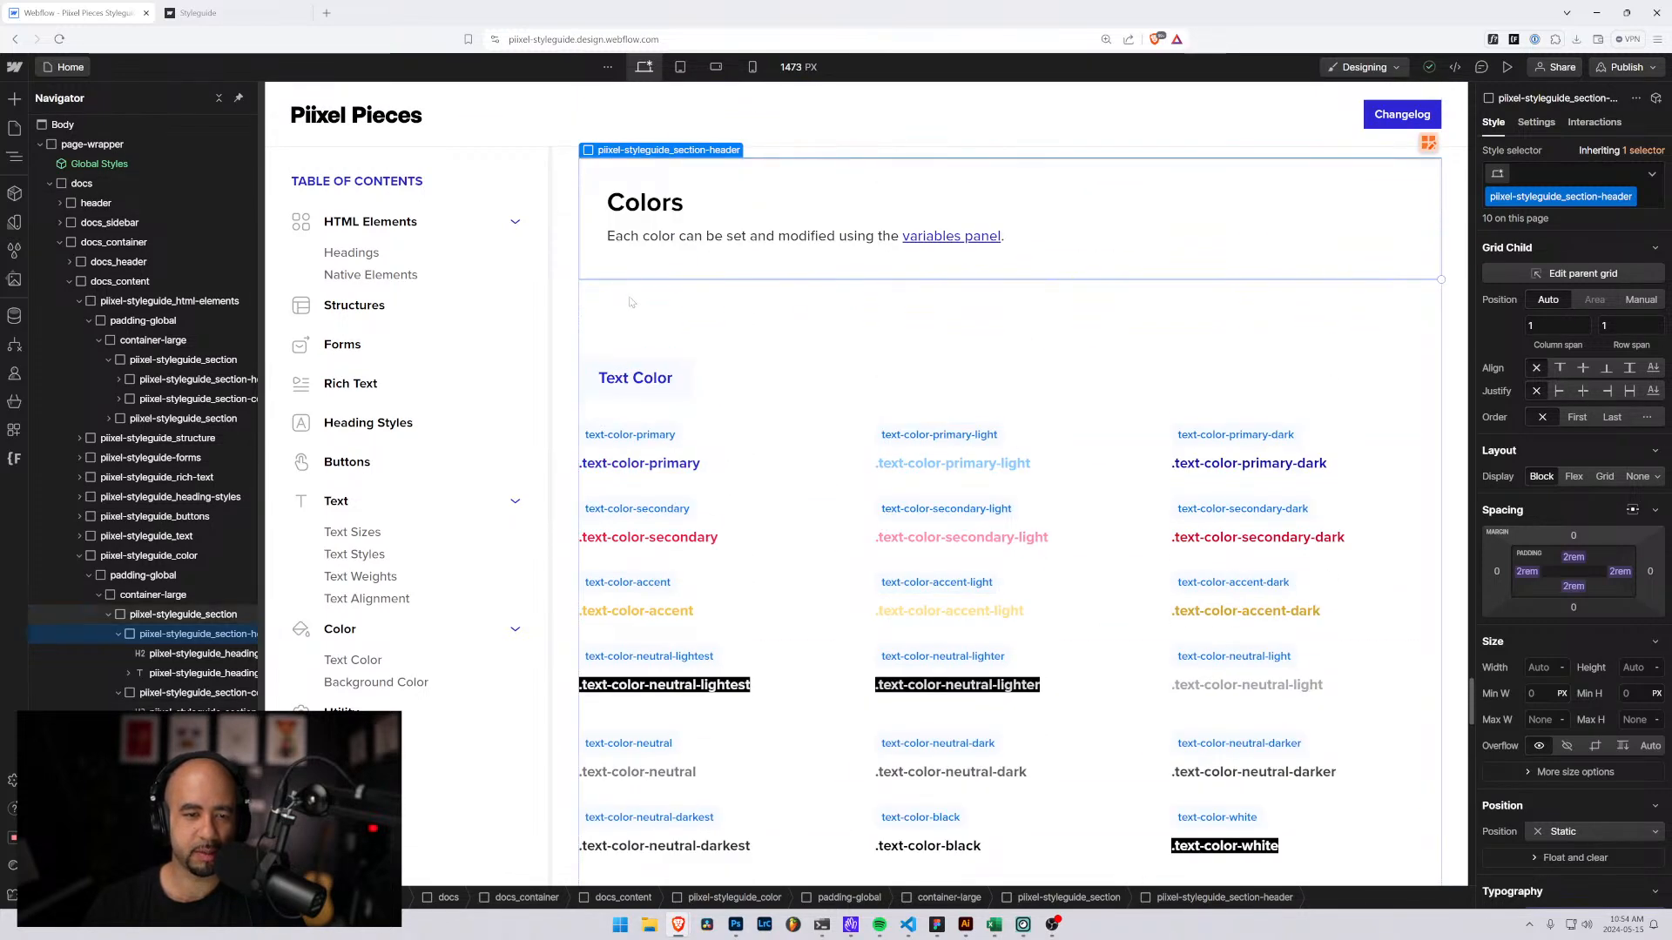
Inspect the color section's nesting from piixel-styleguide_color through padding-global and container-large to its first piixel-styleguide_section.
left_click(625, 378)
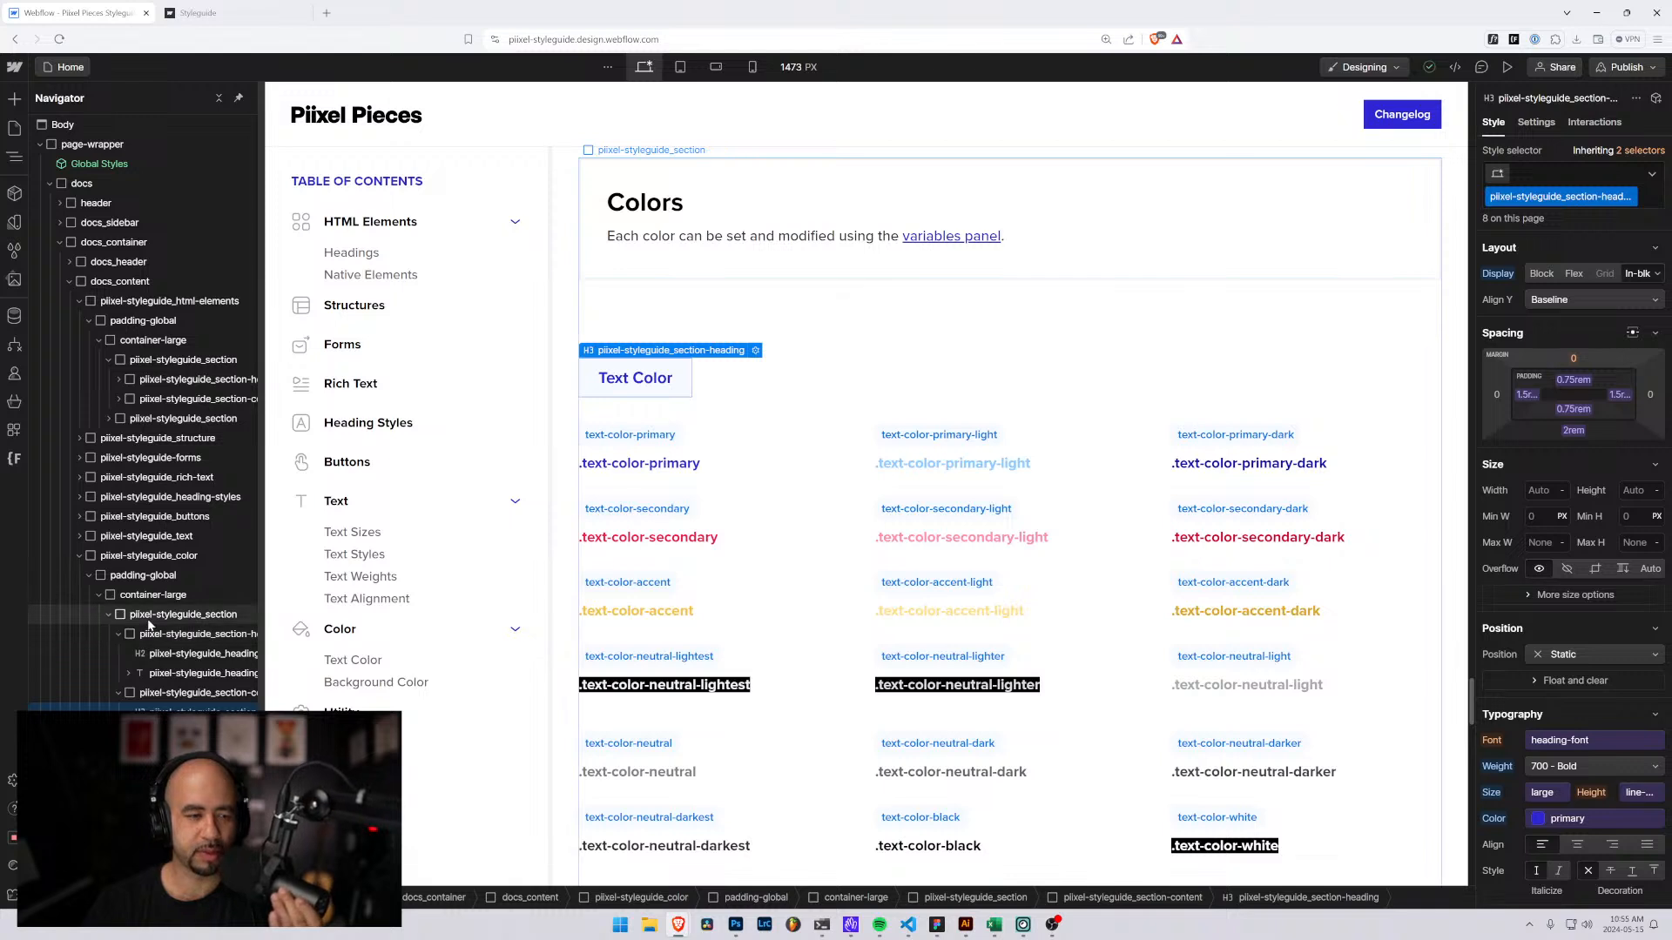
left_click(137, 561)
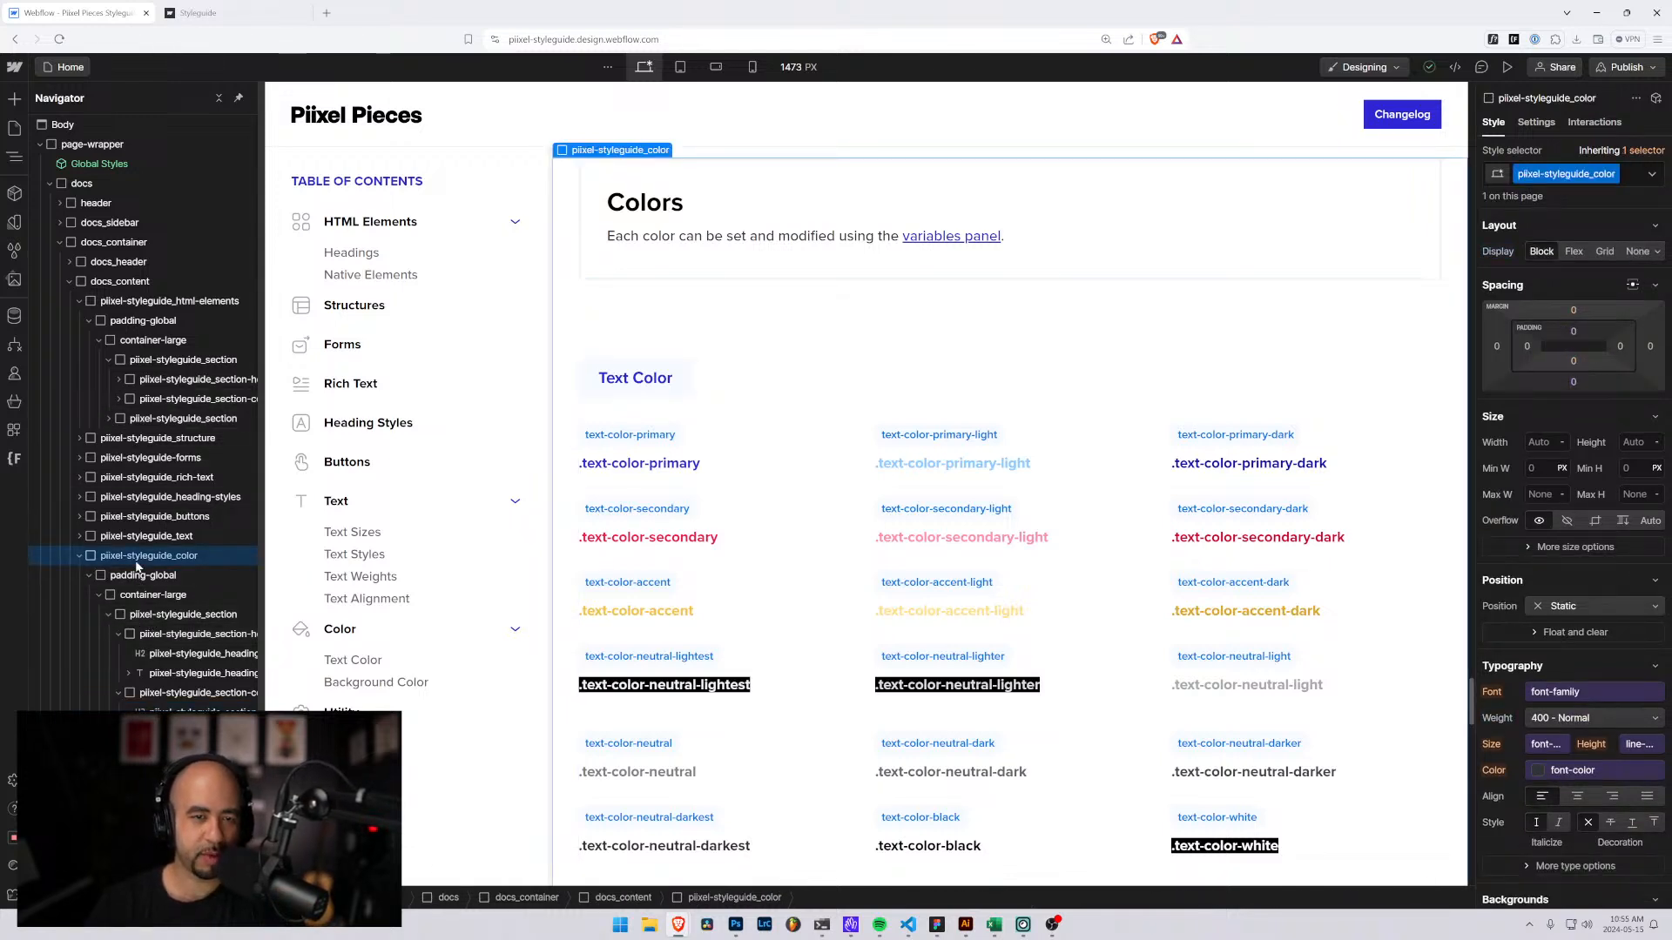
left_click(140, 577)
left_click(146, 596)
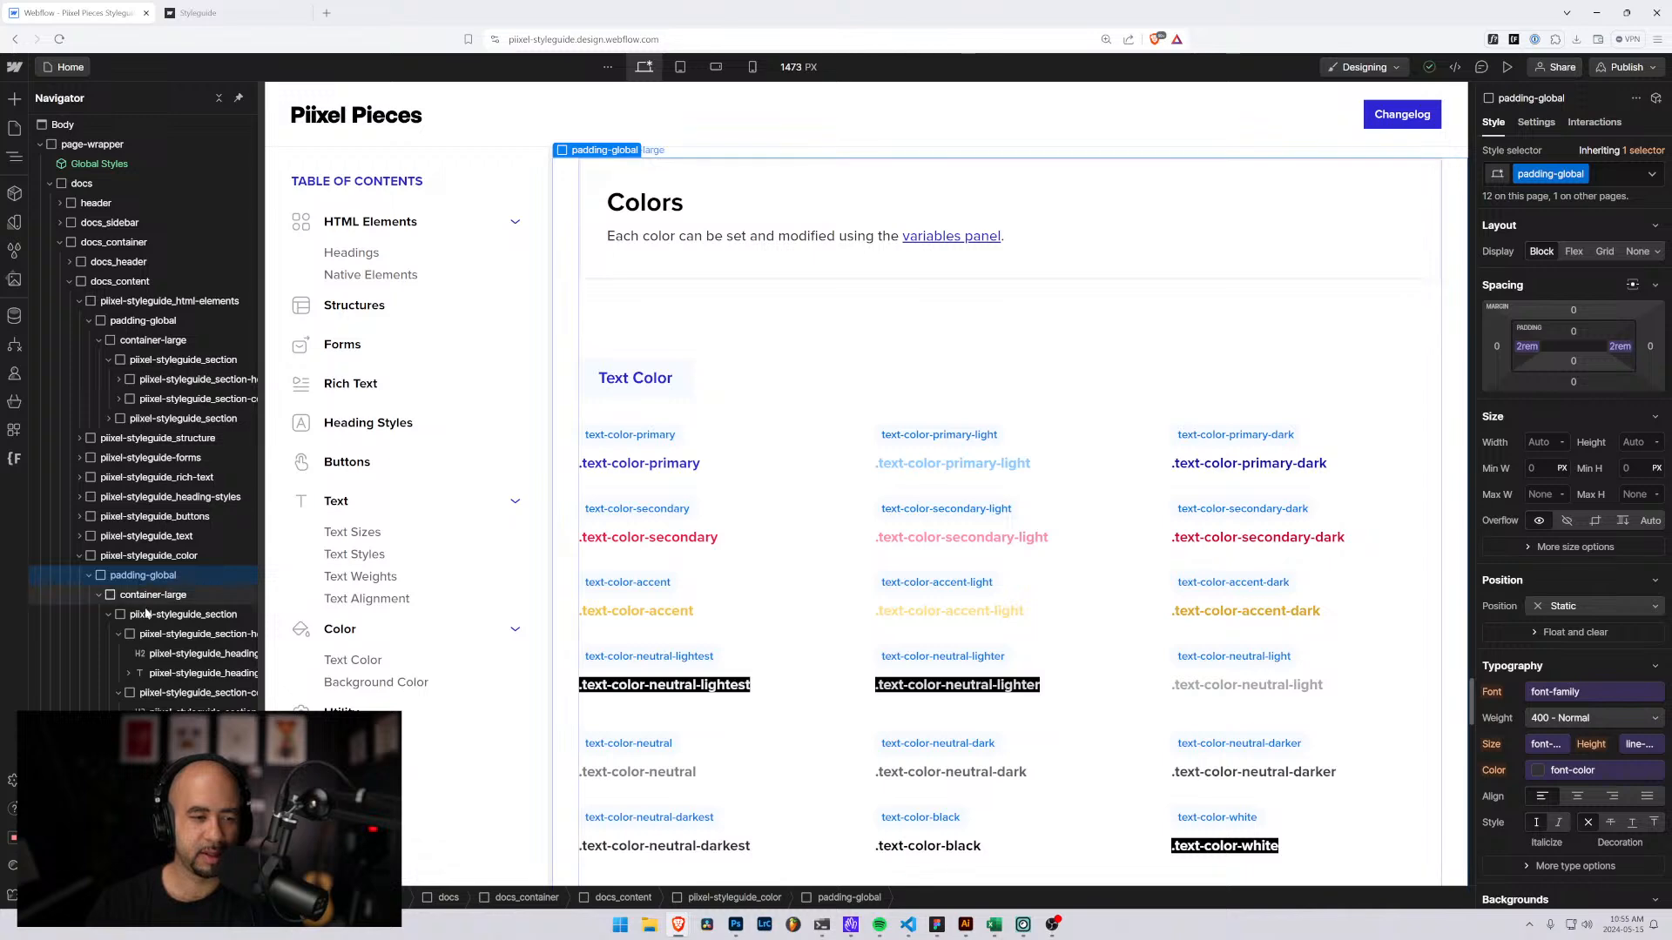
left_click(153, 616)
left_click(144, 595)
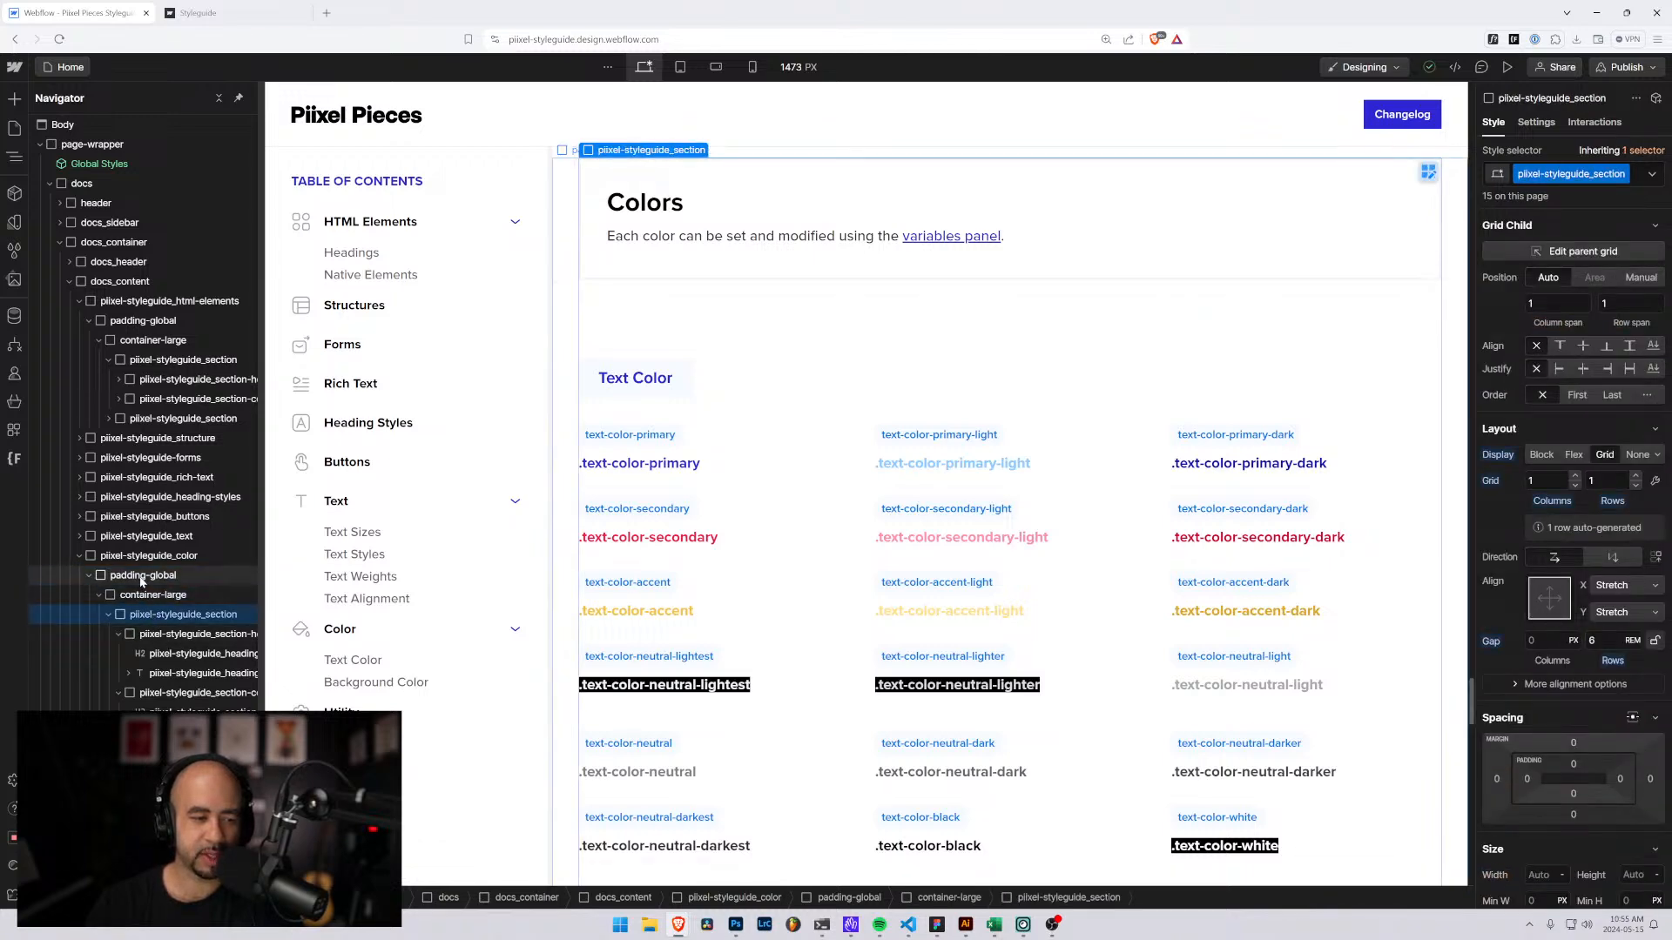
left_click(154, 616)
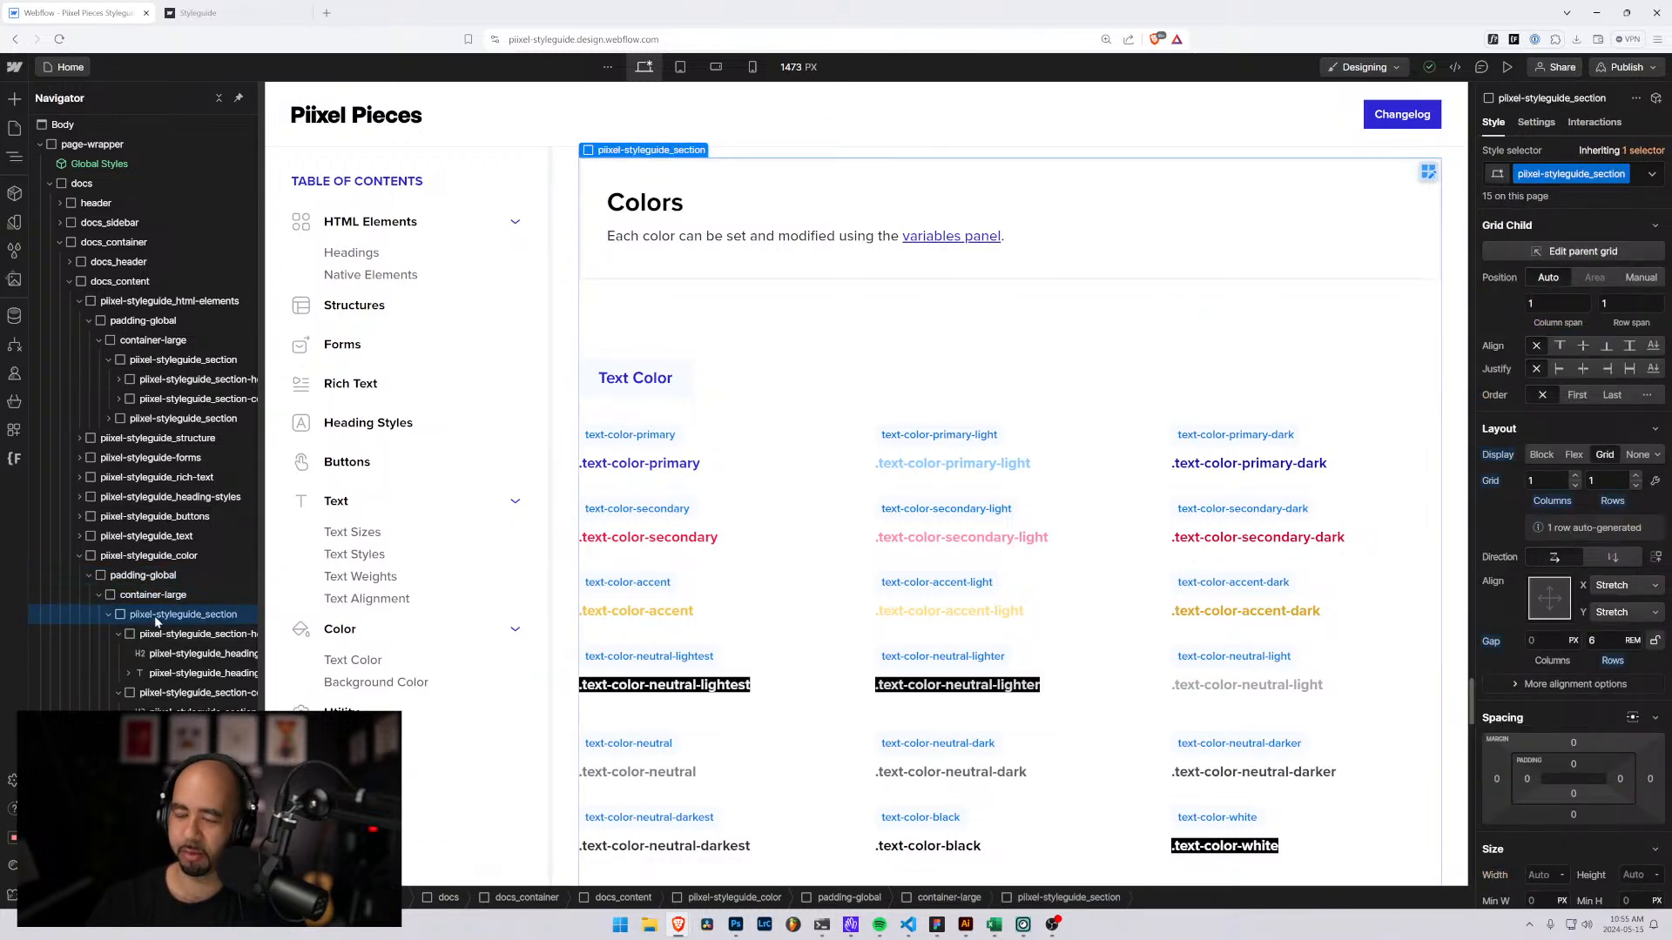
Inspect the color section's piixel-styleguide_section-header and its H2 heading, and collapse the header's child elements.
left_click(173, 637)
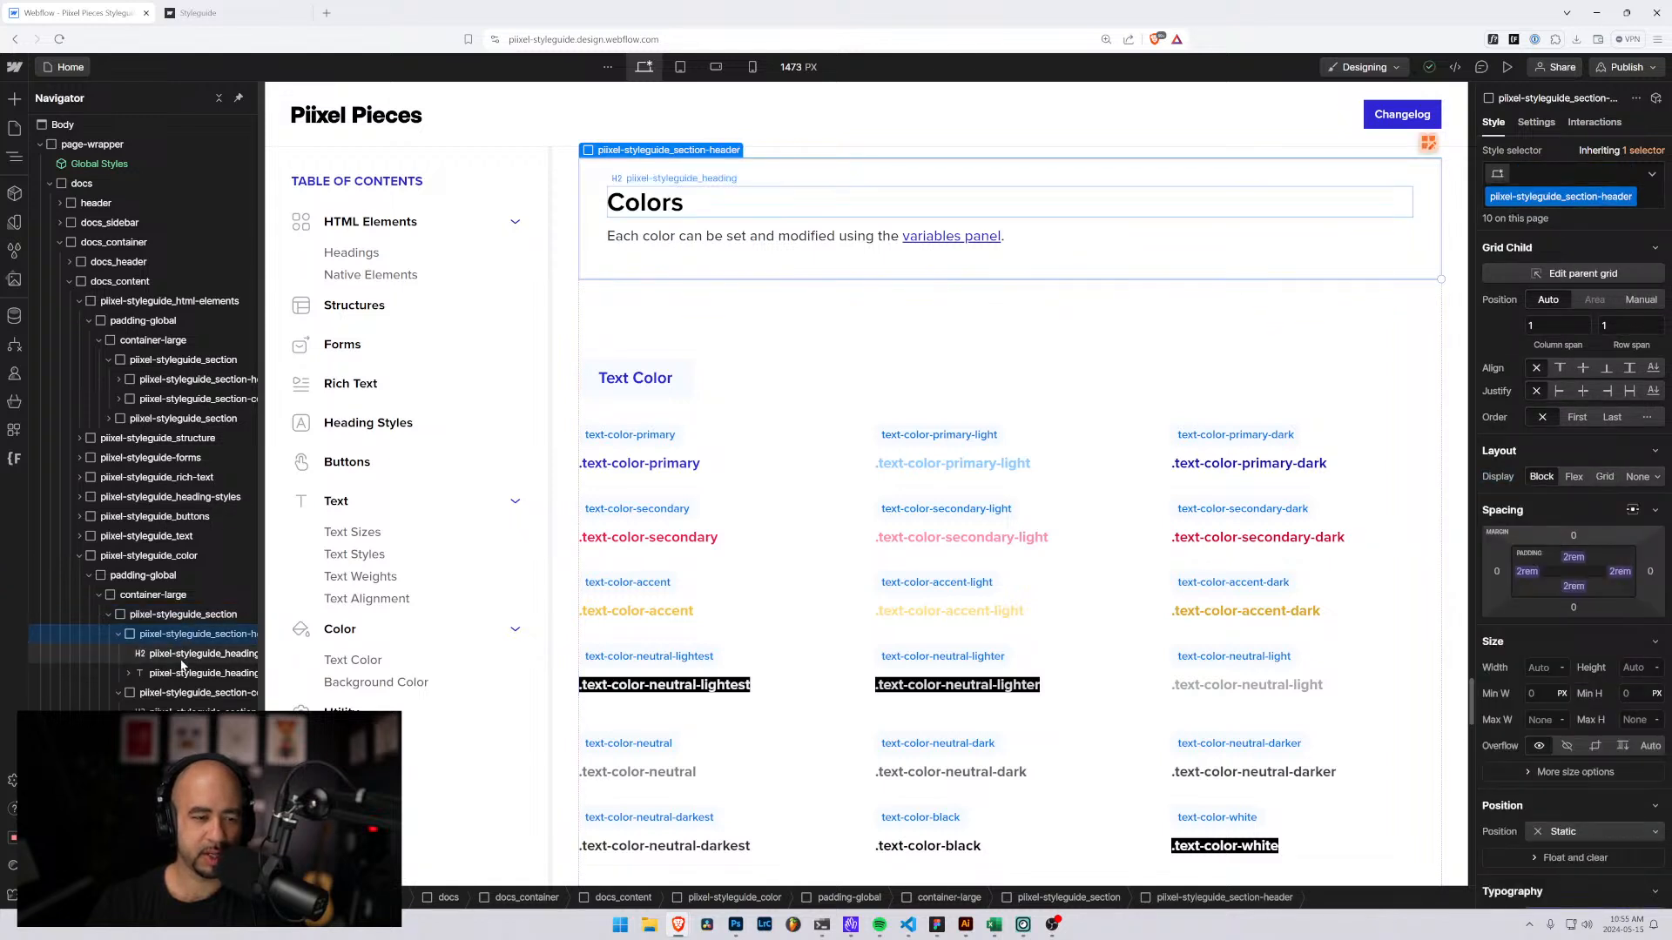
left_click(182, 660)
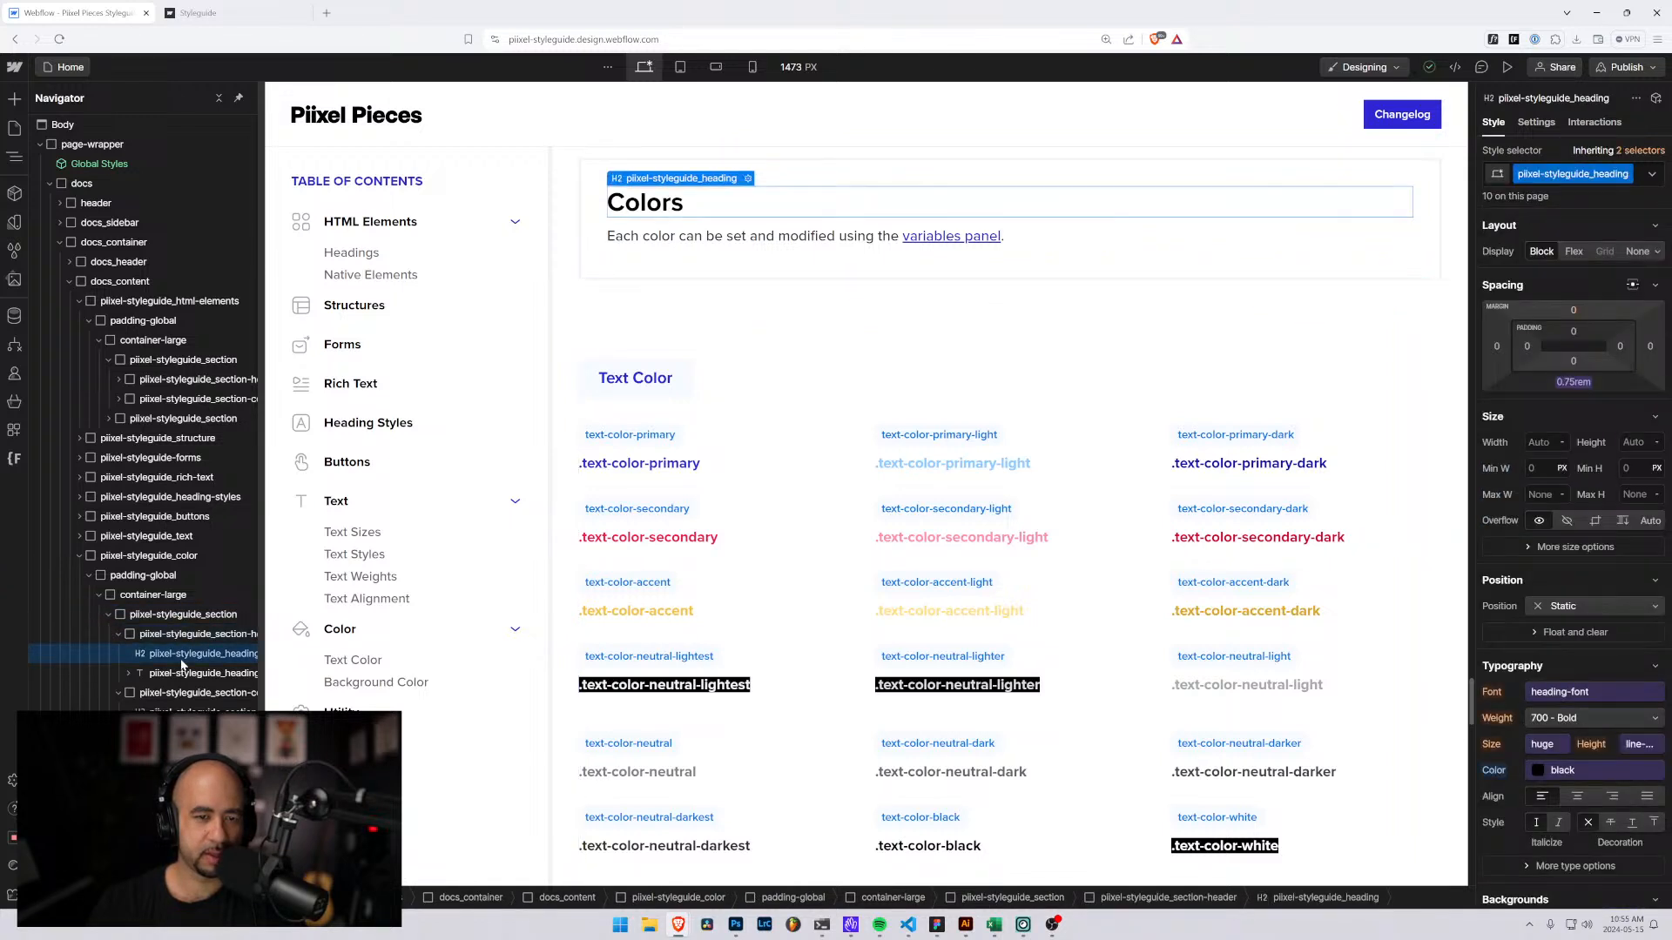
left_click(120, 635)
Select the color section's piixel-styleguide_section-content block and show its child elements.
left_click(130, 654)
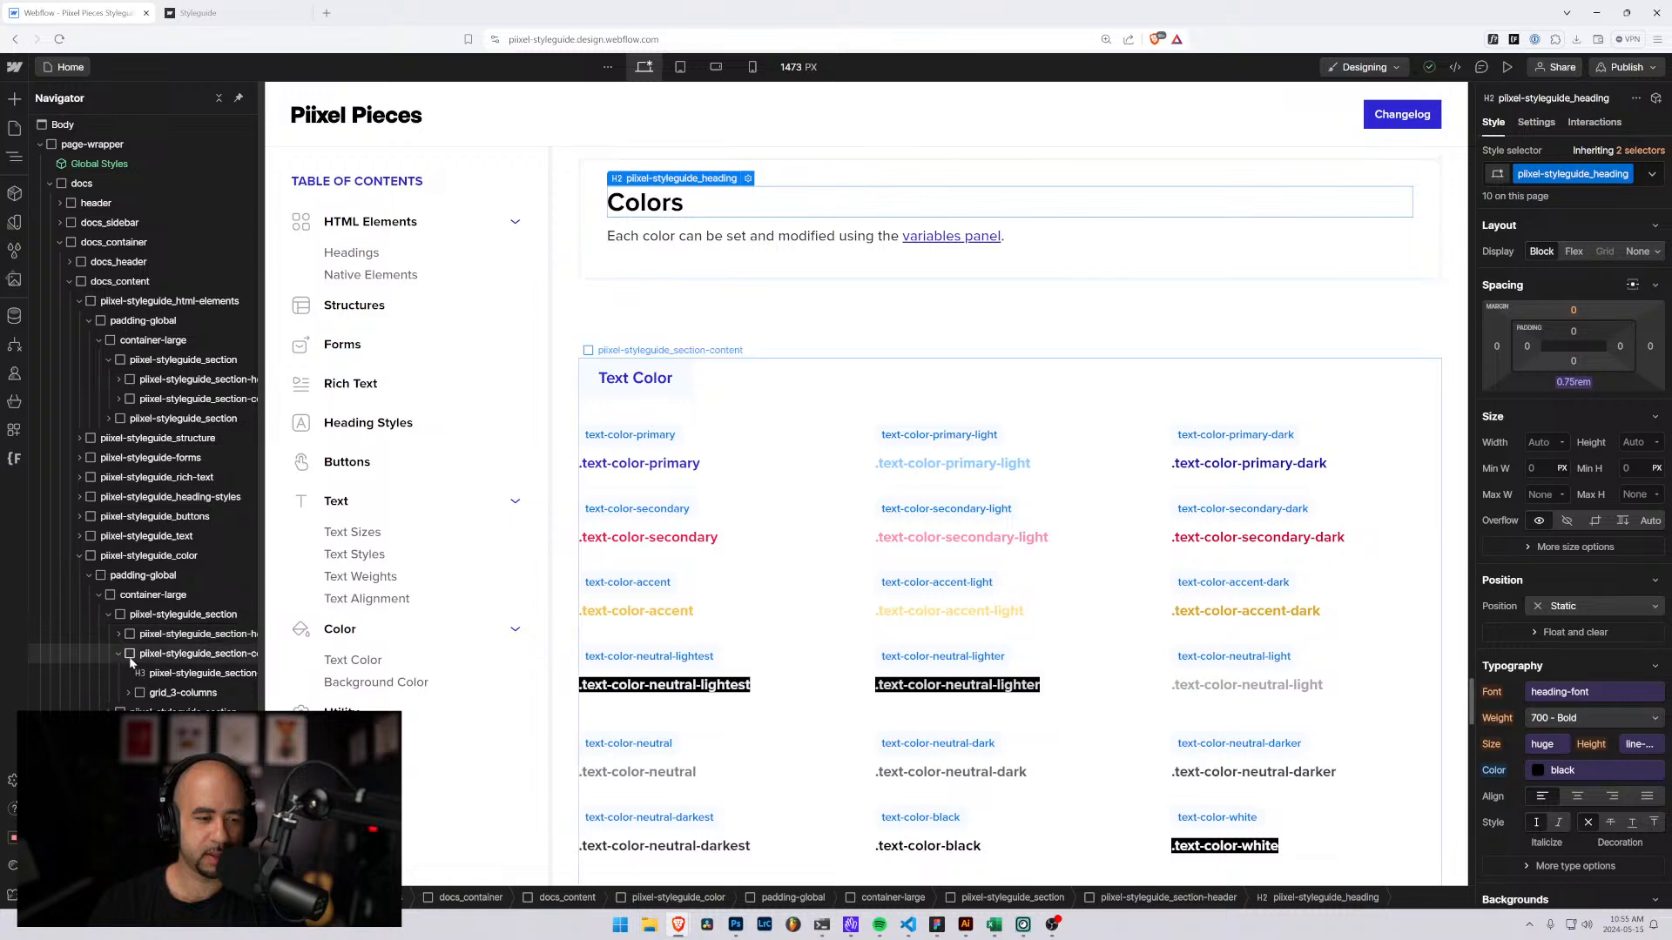
left_click(119, 654)
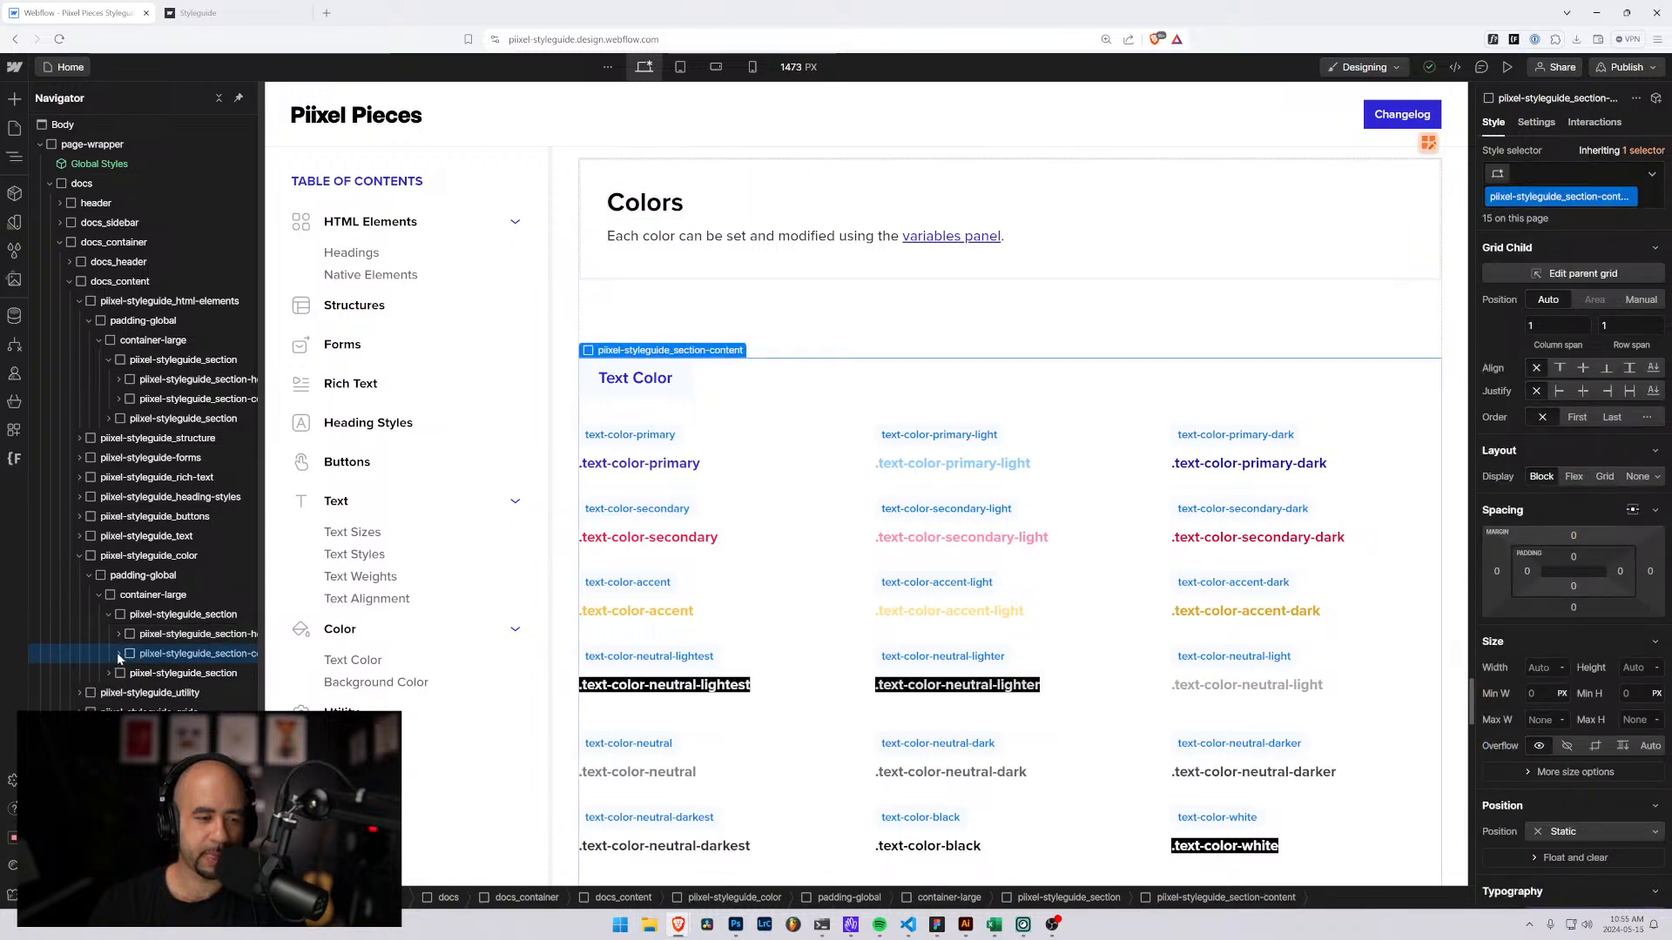
left_click(118, 653)
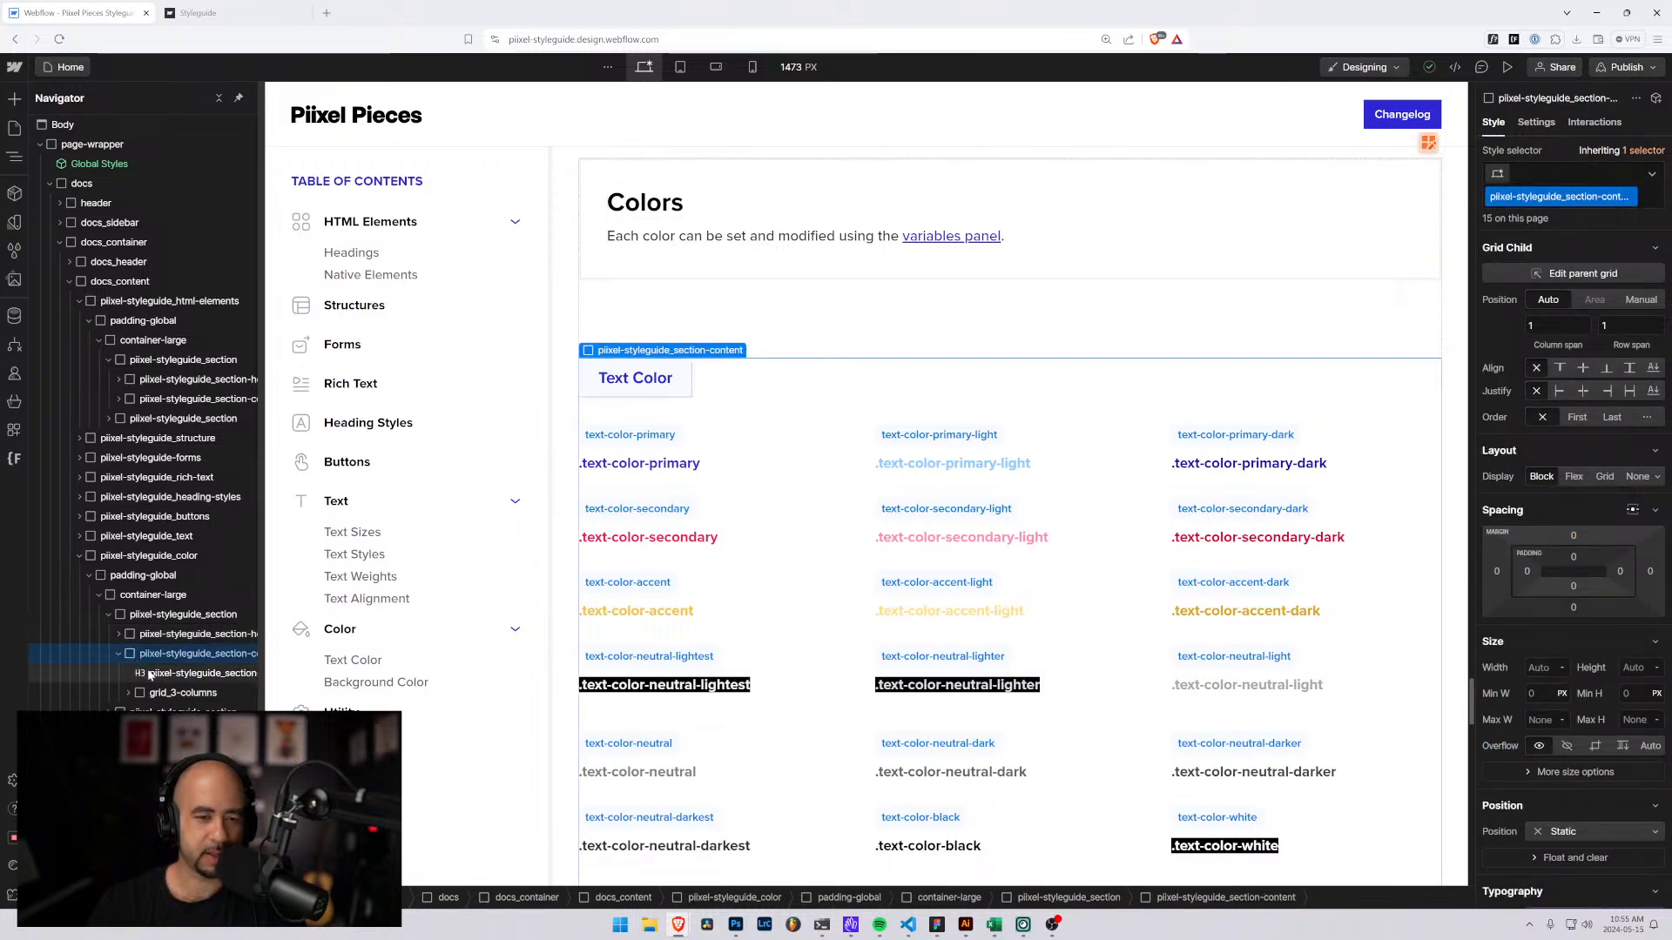
Add a div block to the color section's piixel-styleguide_section-content and move it above the Text Color heading.
left_click(148, 673)
left_click(141, 654)
key("ctrl+e")
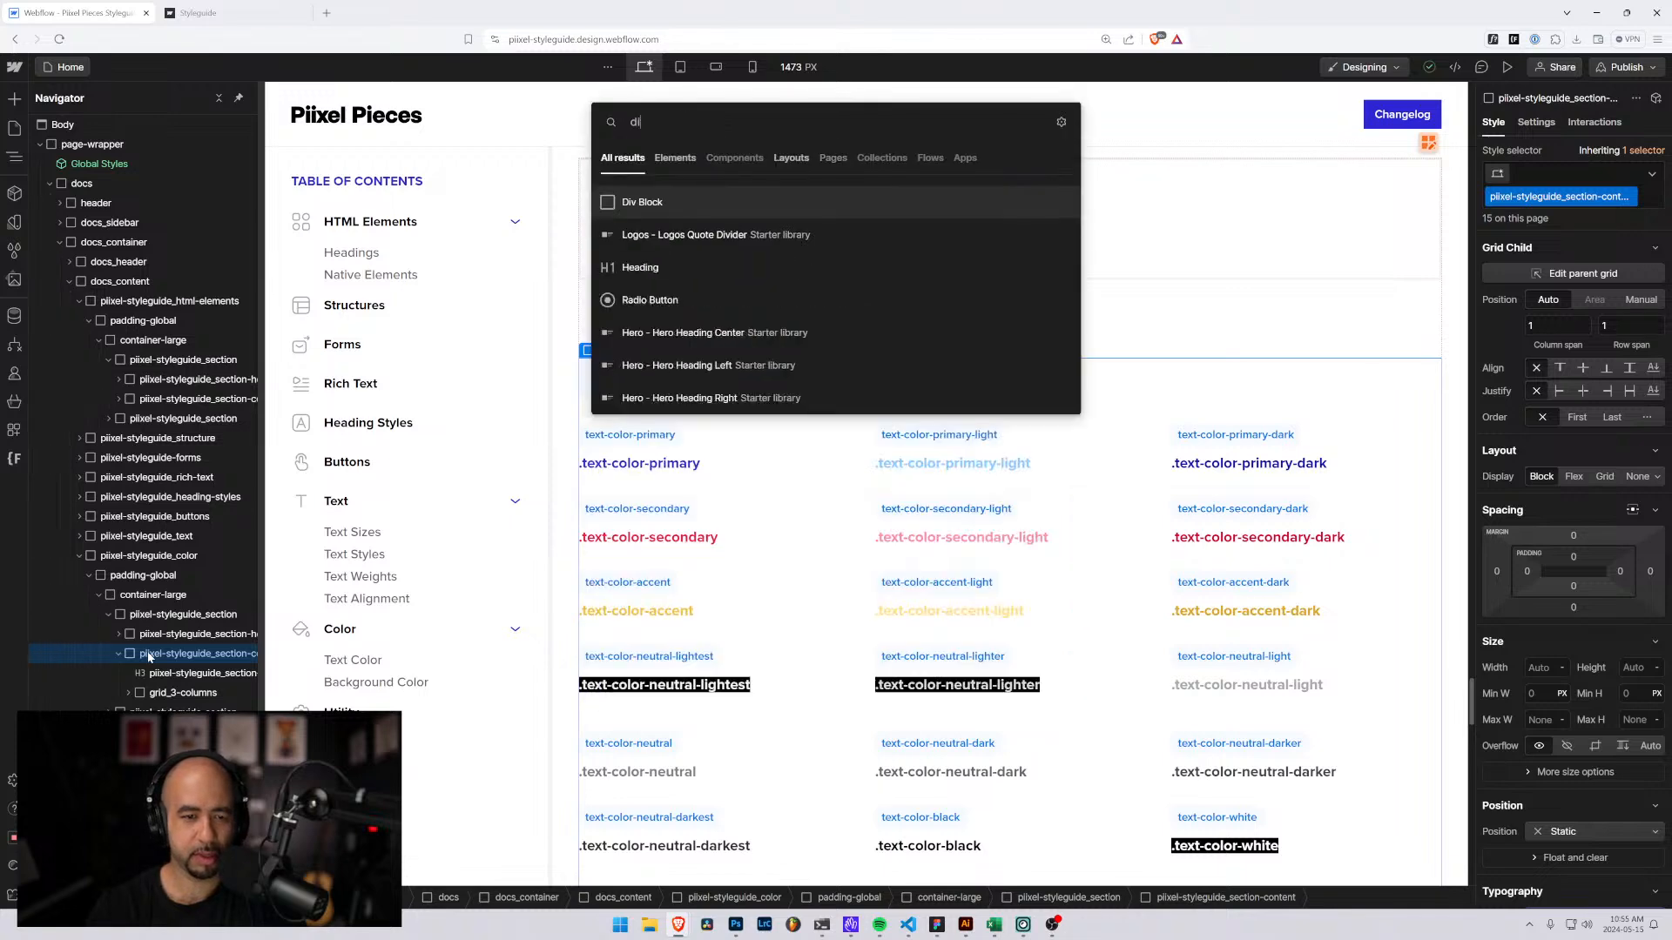
type("div")
key("Return")
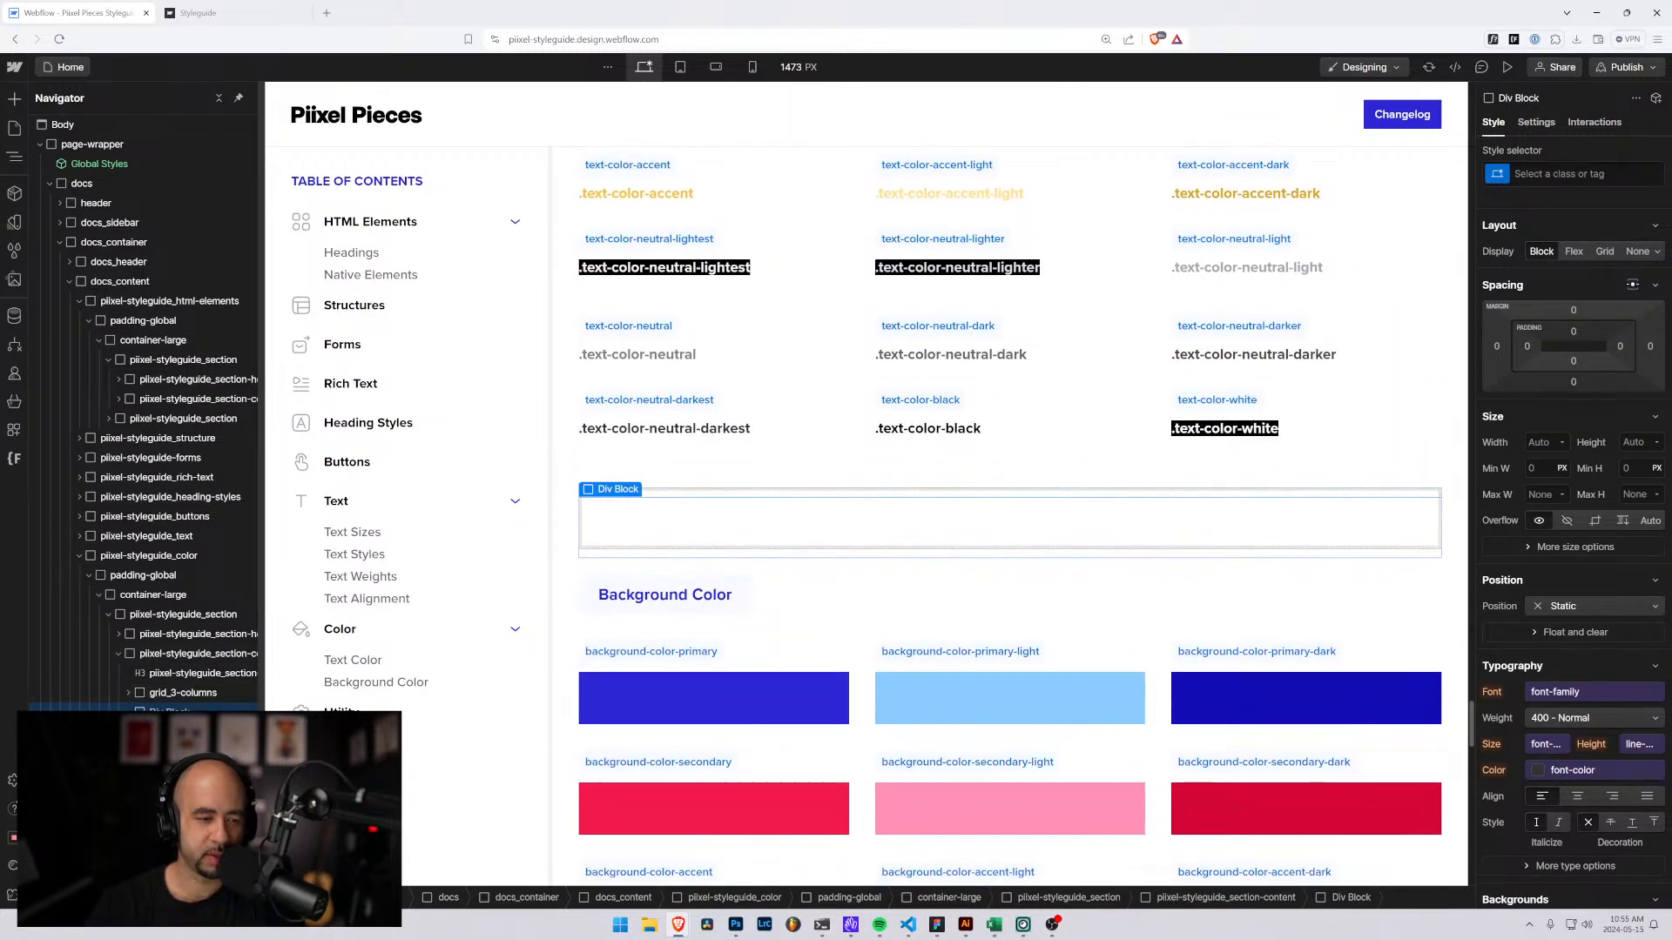
left_click_drag(170, 710, 149, 664)
scroll(662, 419, "down", 2)
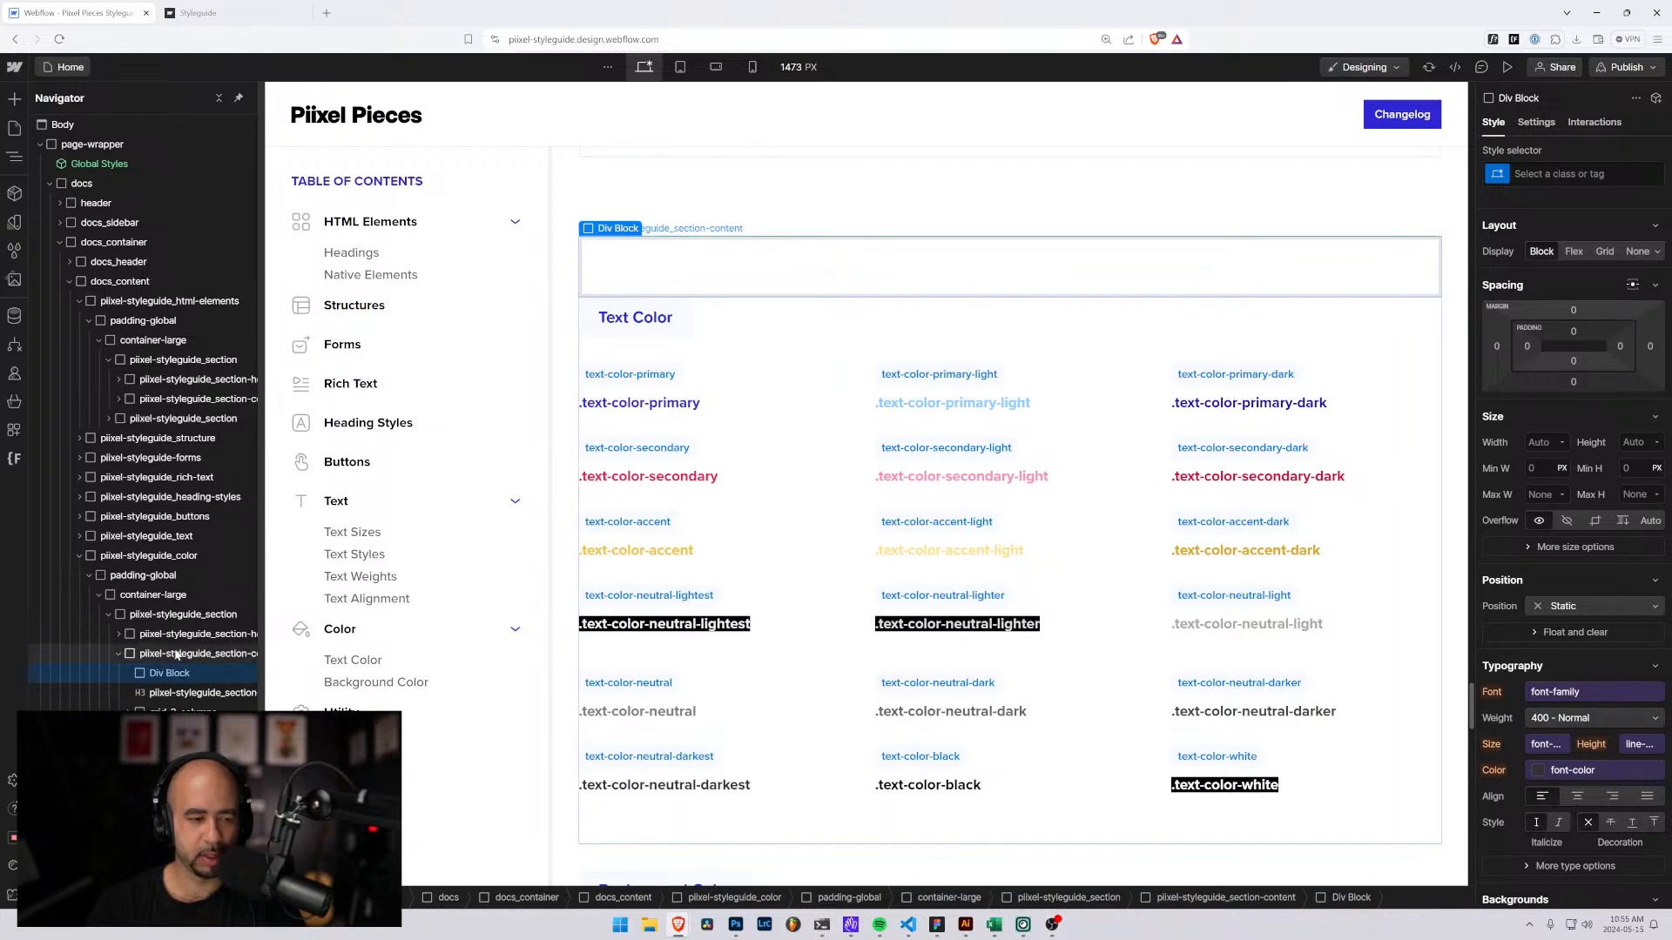
scroll(567, 448, "up", 2)
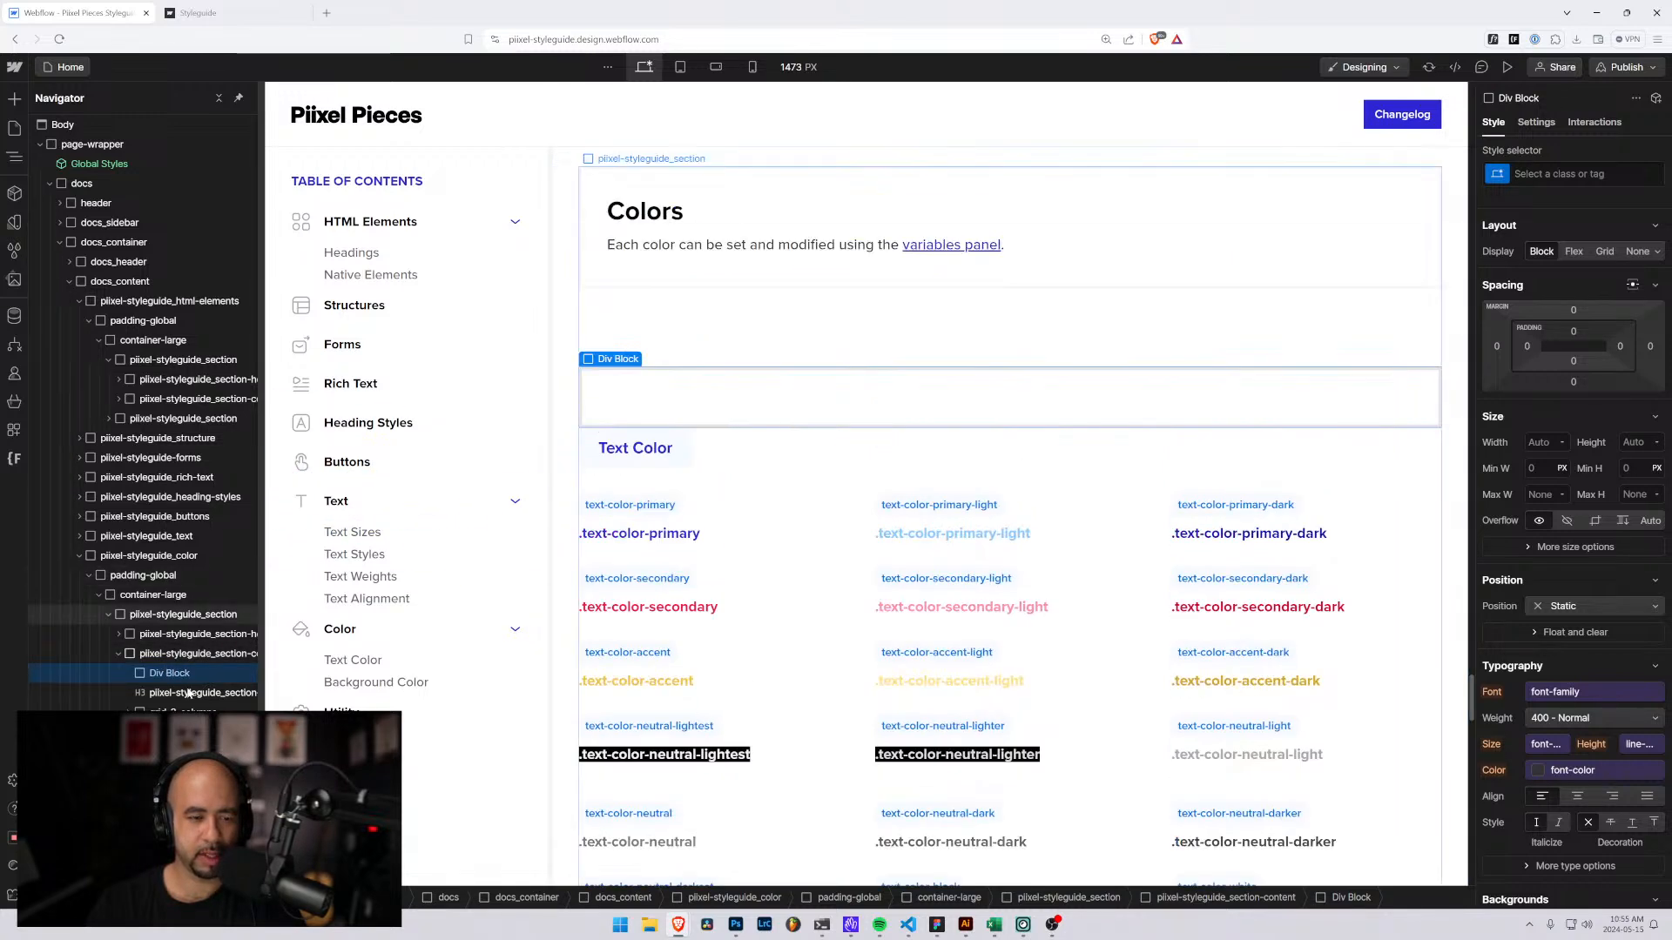
Nest a second div block inside the empty div block above the Text Color heading.
key("ctrl+e")
type("div")
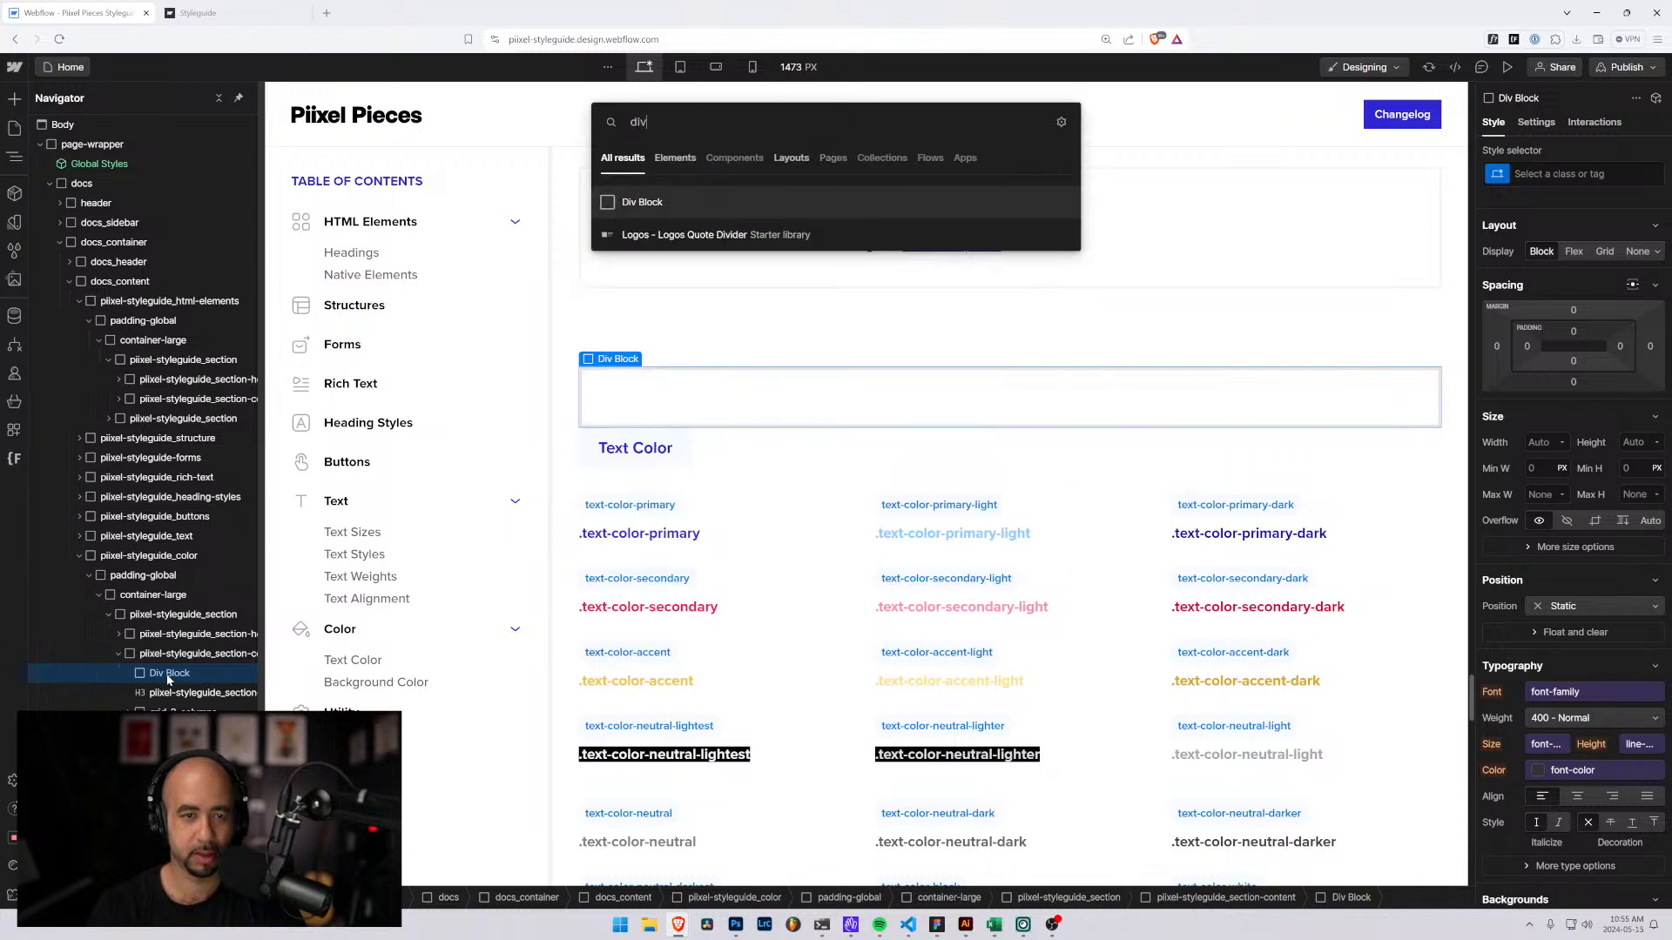
key("Return")
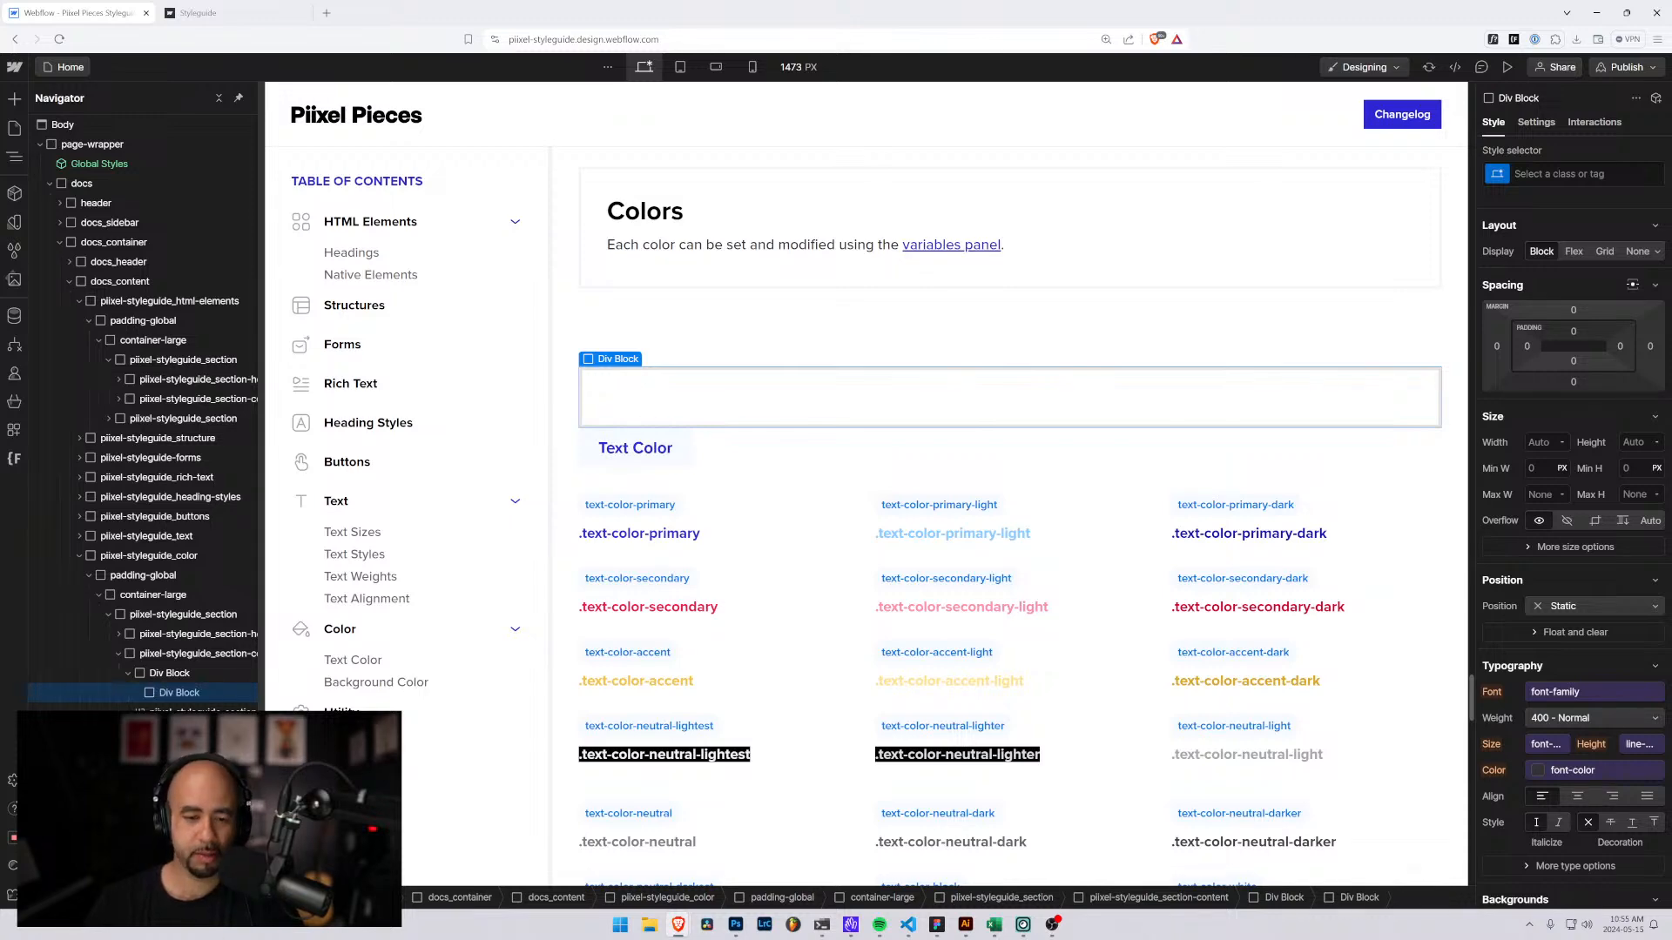
Switch to the Excel style guide plan, review its planned class lists down to the Color group, and return to Webflow.
left_click(994, 925)
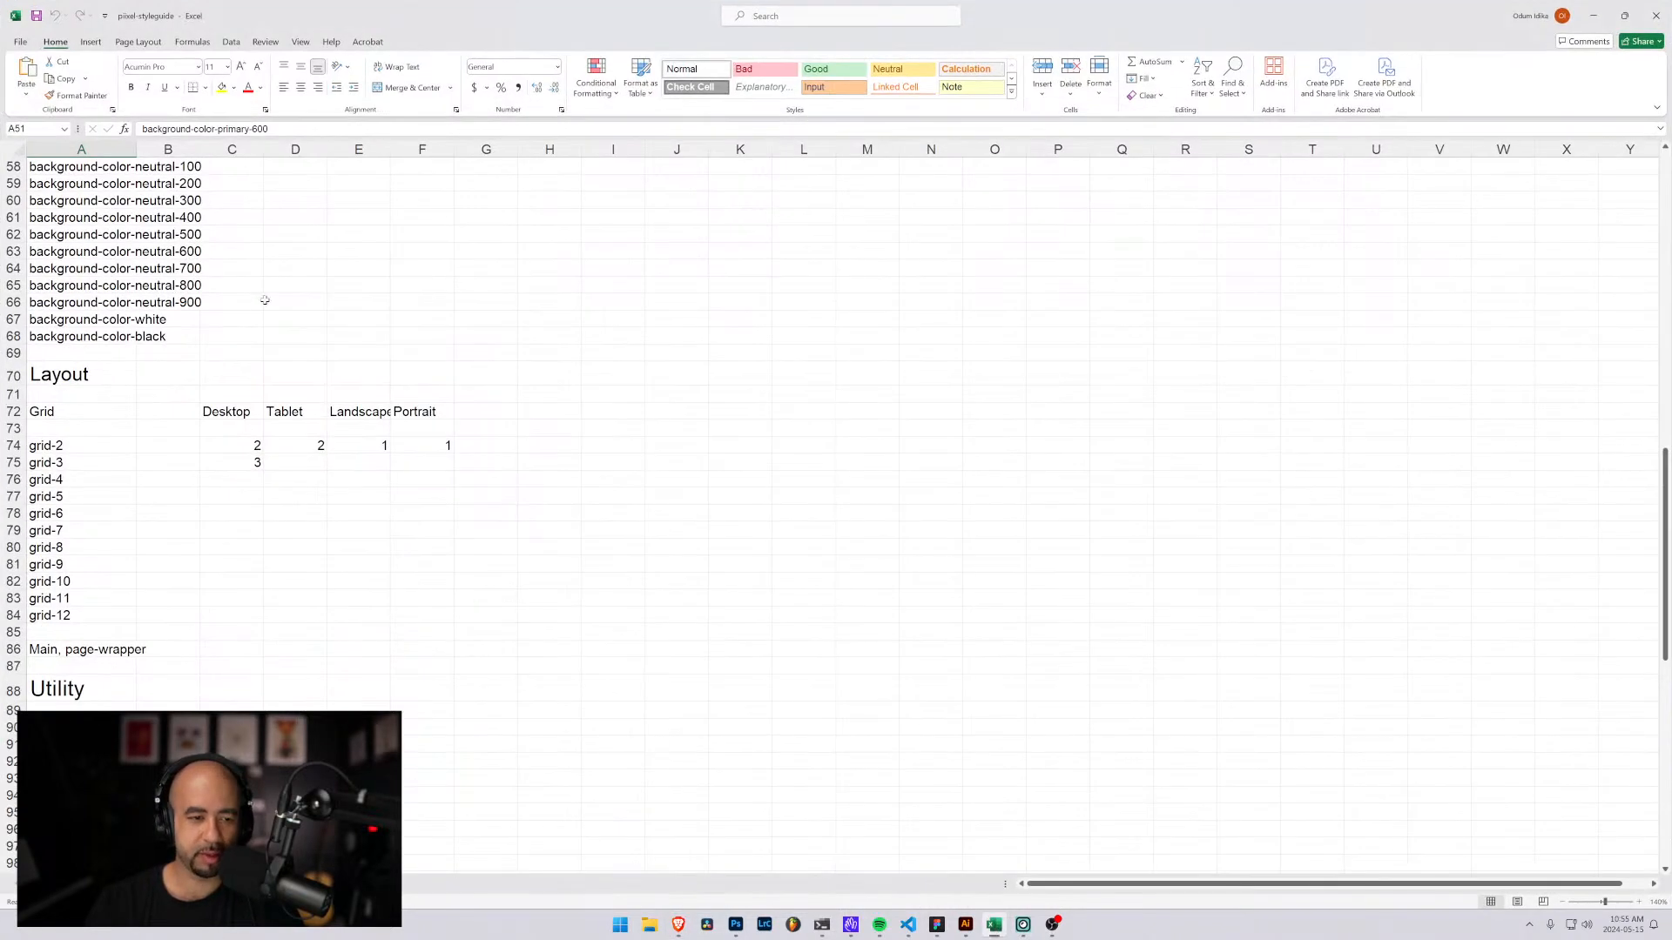
scroll(109, 558, "up", 4)
scroll(108, 558, "down", 7)
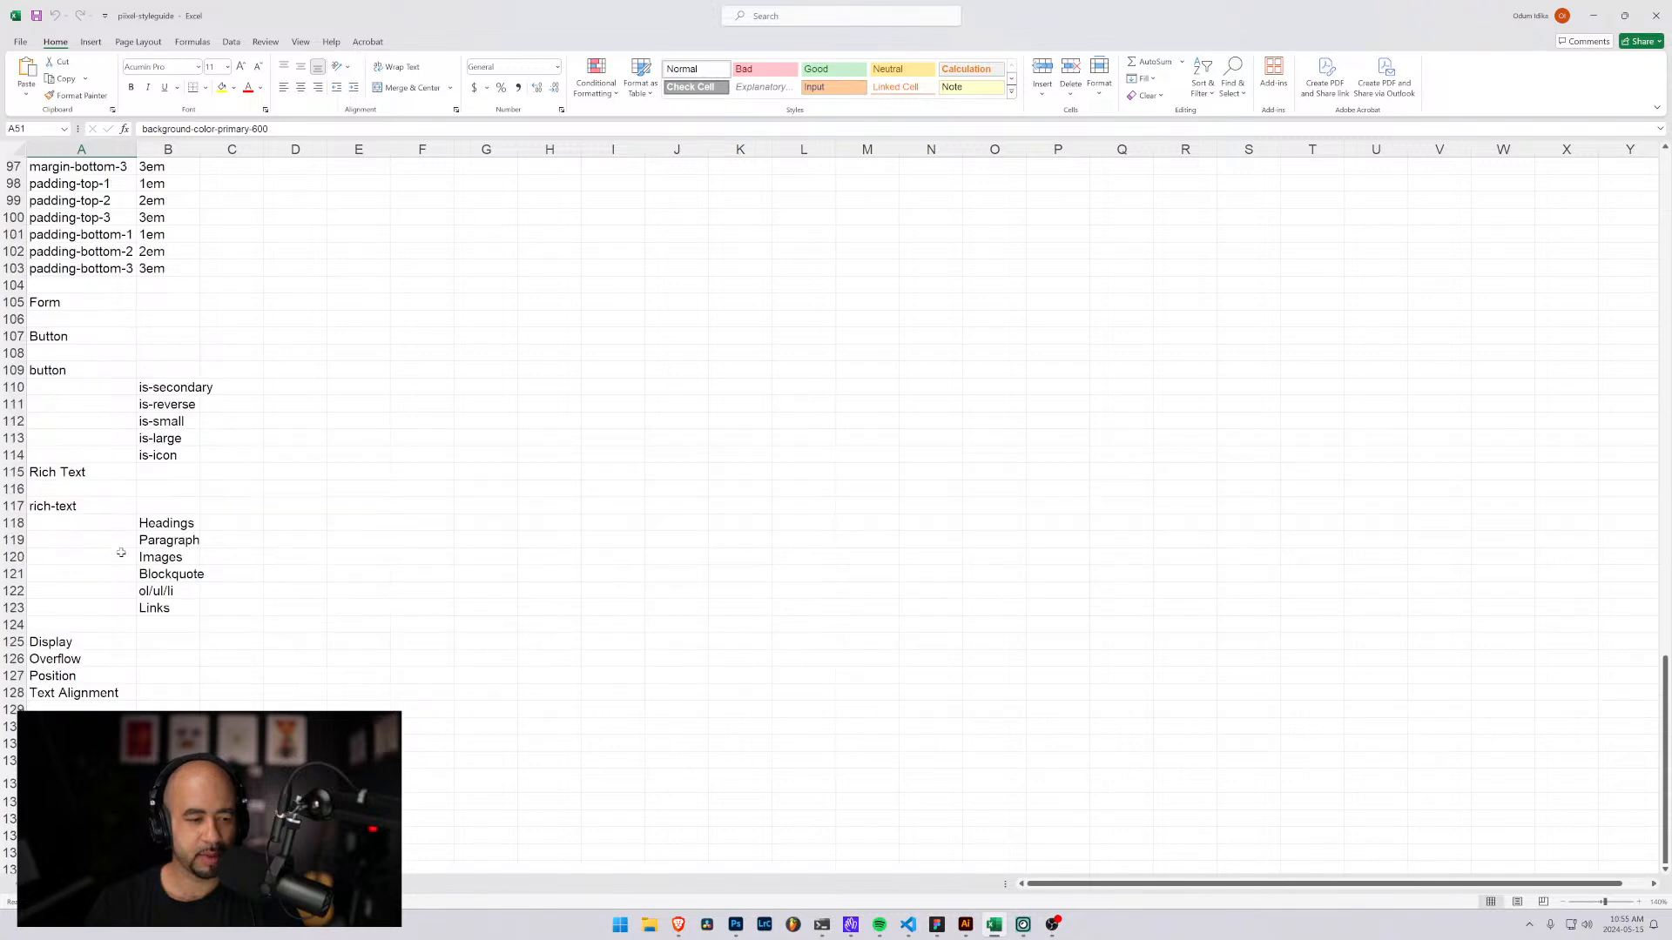
scroll(127, 526, "up", 20)
scroll(128, 524, "up", 1)
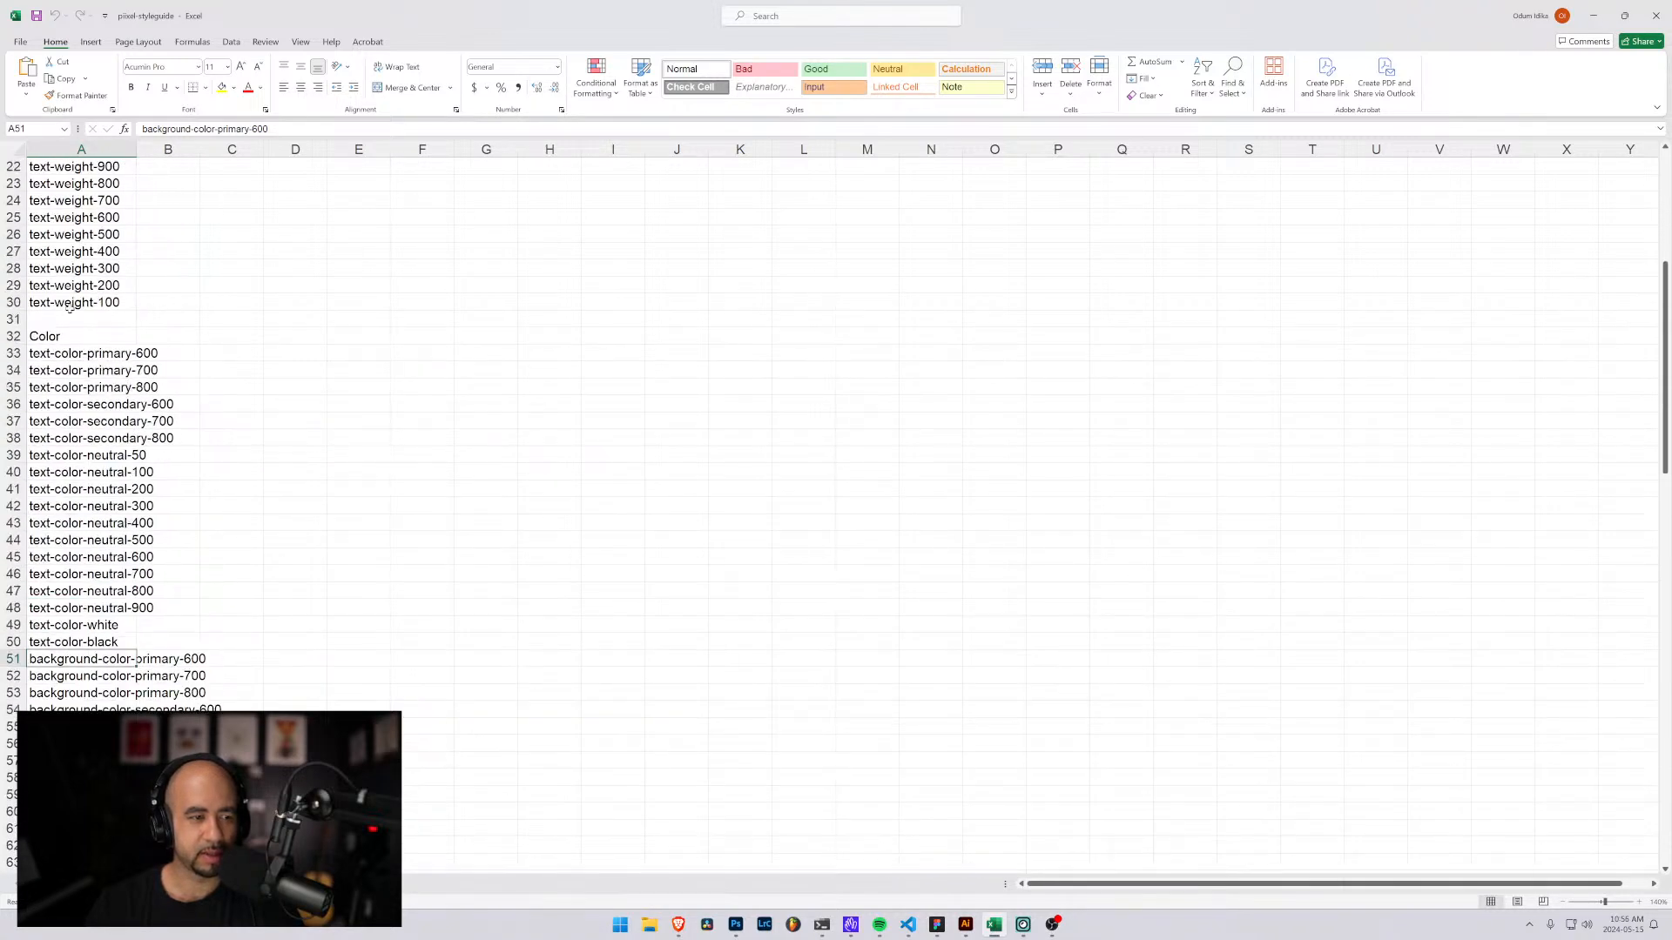
left_click(216, 354)
left_click(289, 349)
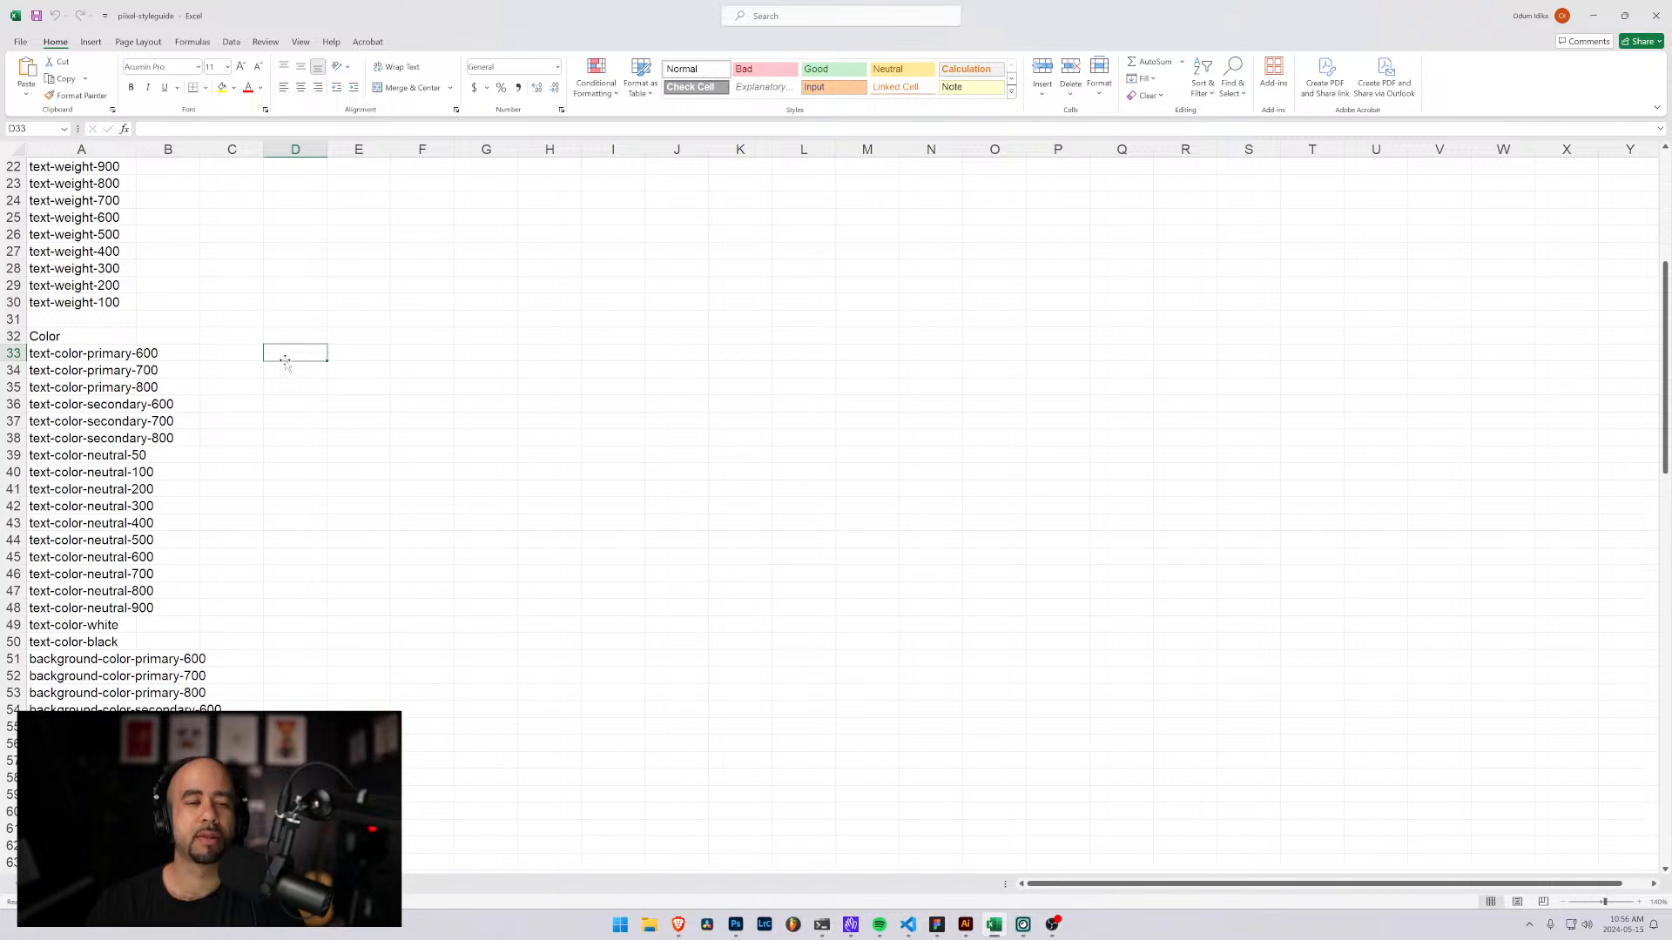
left_click(1591, 18)
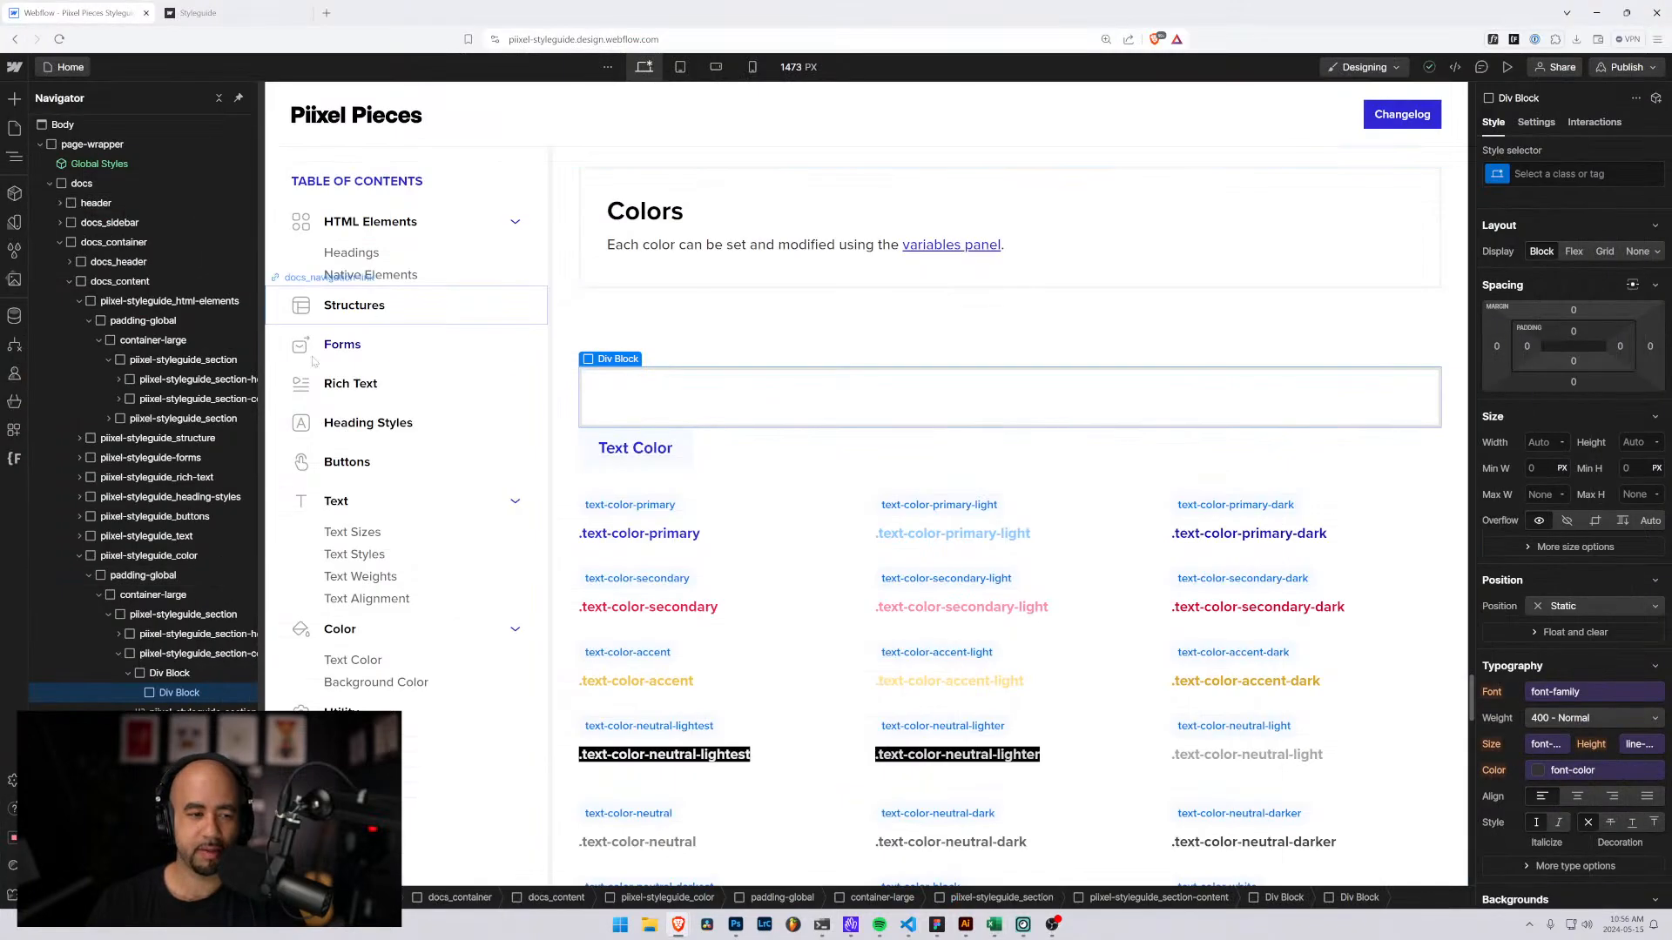
Assign the existing grid_3-columns class to the inner div block.
left_click(1578, 173)
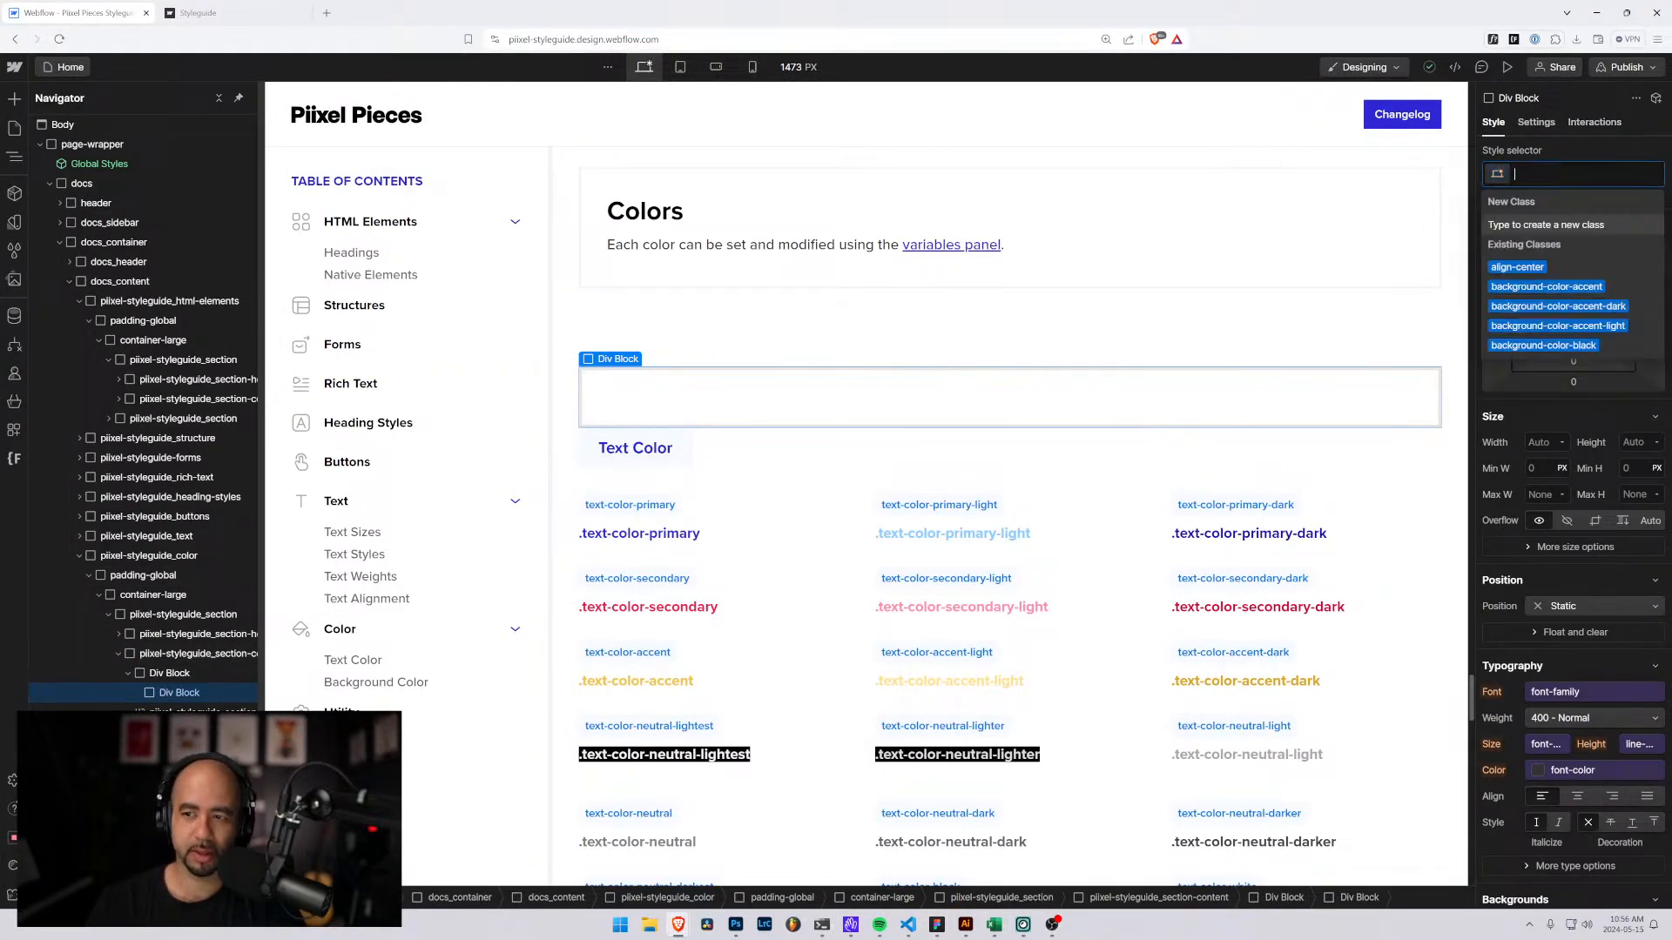
type("grid-")
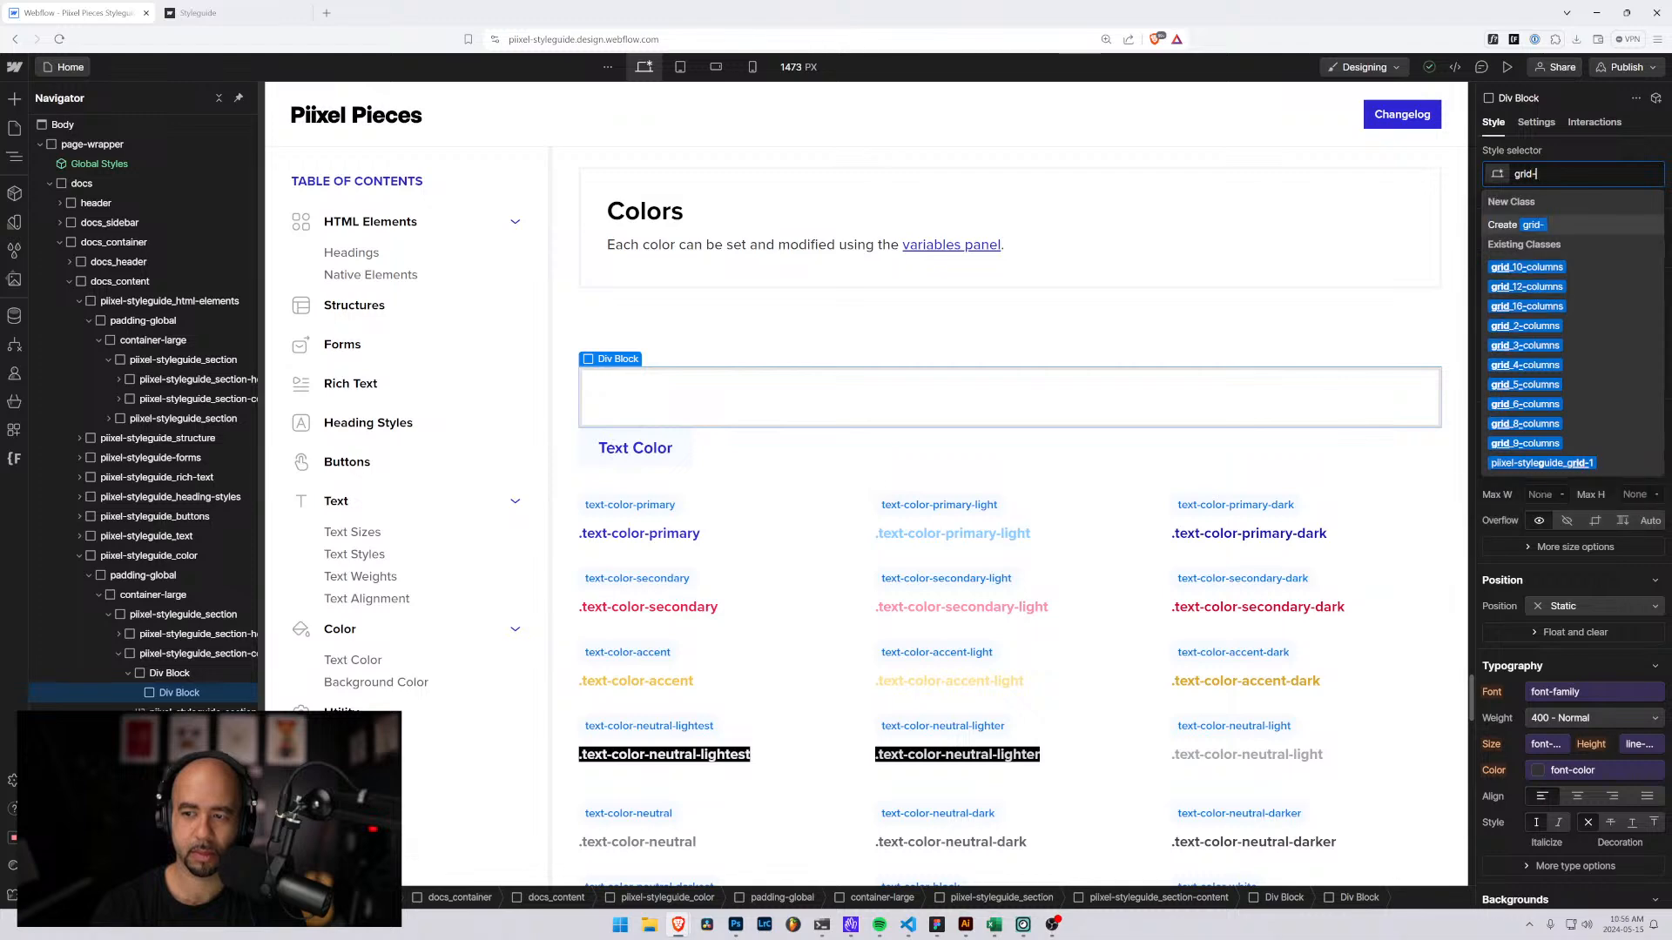
key("BackSpace")
type("_")
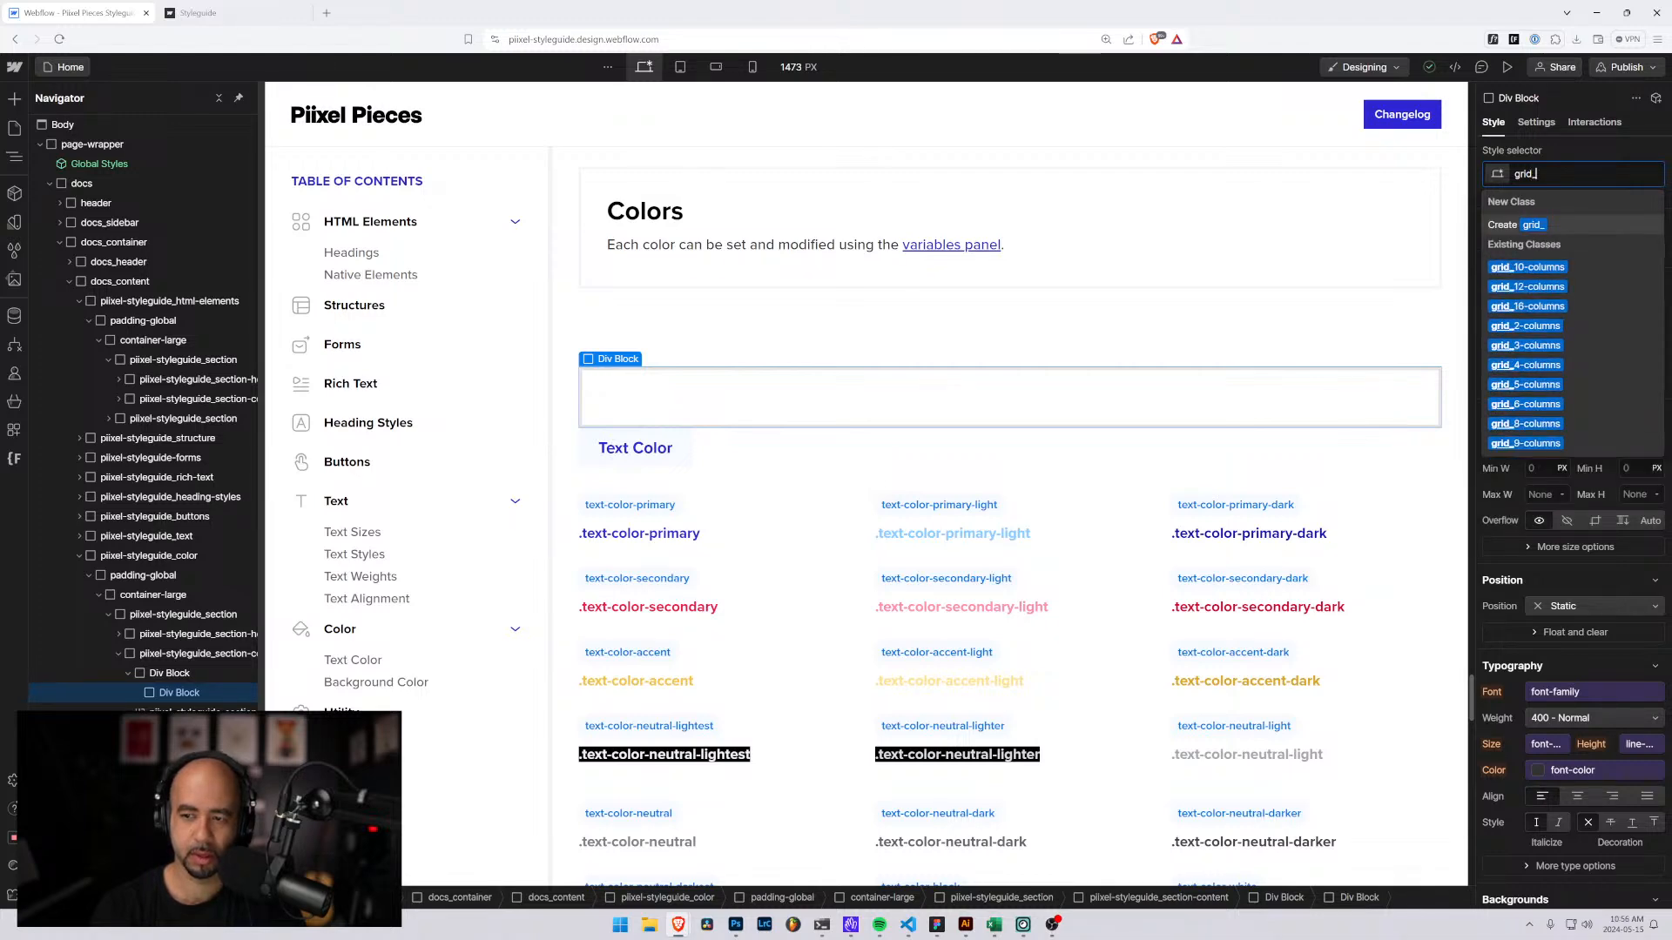
key("Down")
key("Down")
key("Down")
key("Down")
key("Down")
key("Return")
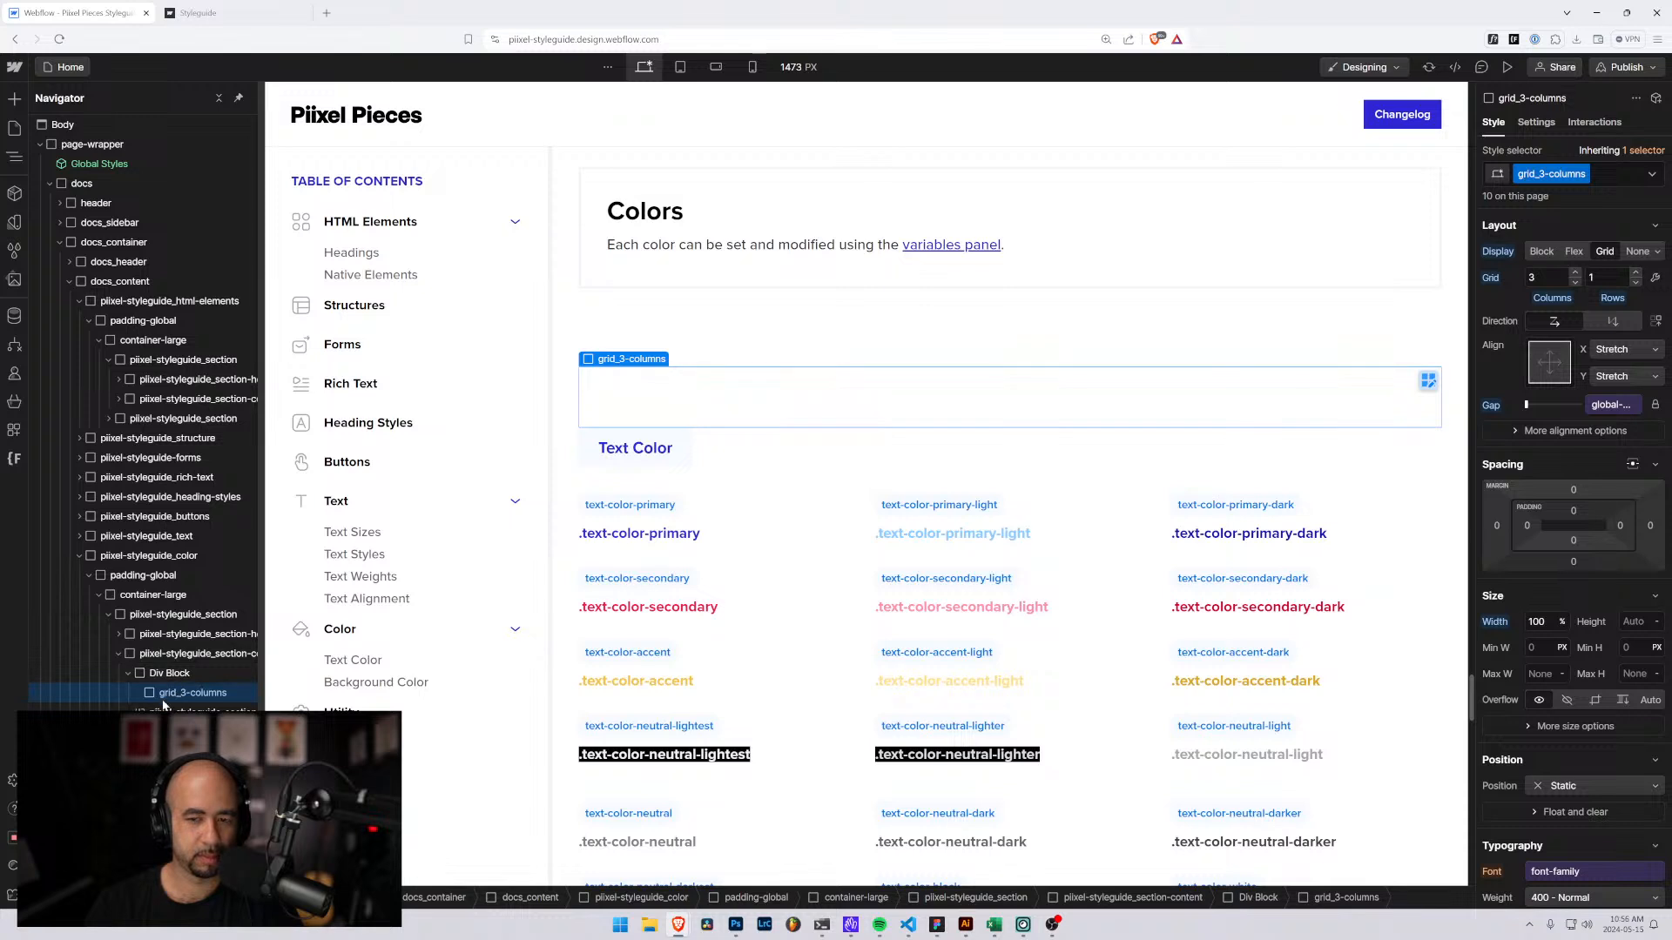
Add a div block inside the new grid_3-columns element as its first cell.
key("ctrl+k")
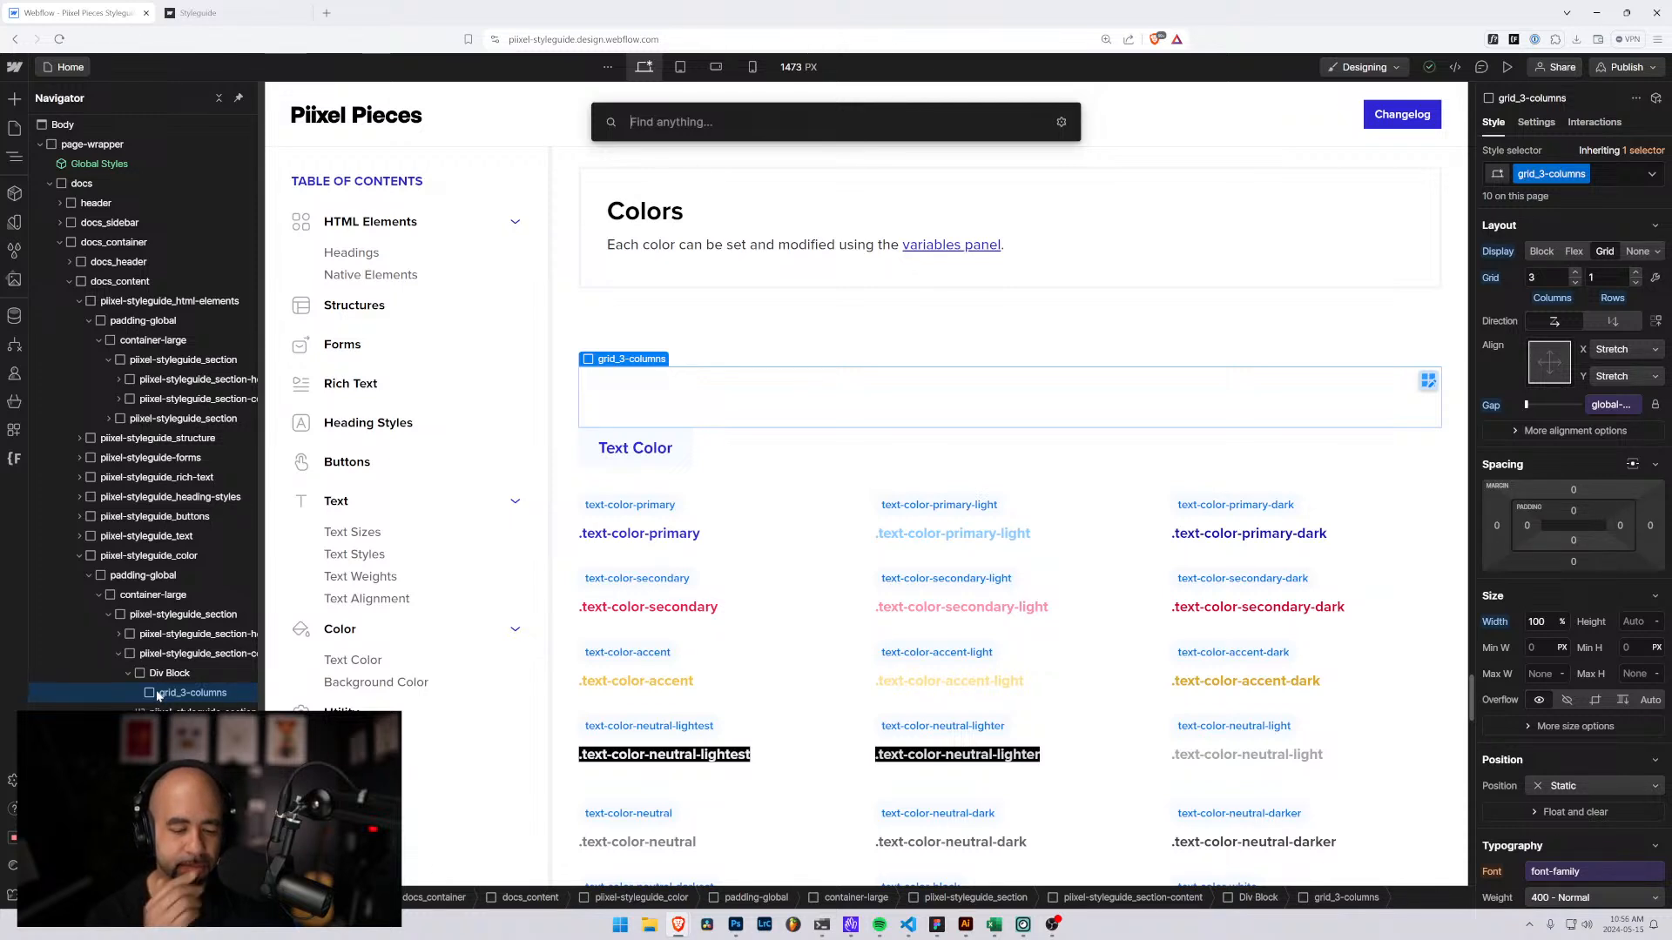
type("div")
key("BackSpace")
key("BackSpace")
key("BackSpace")
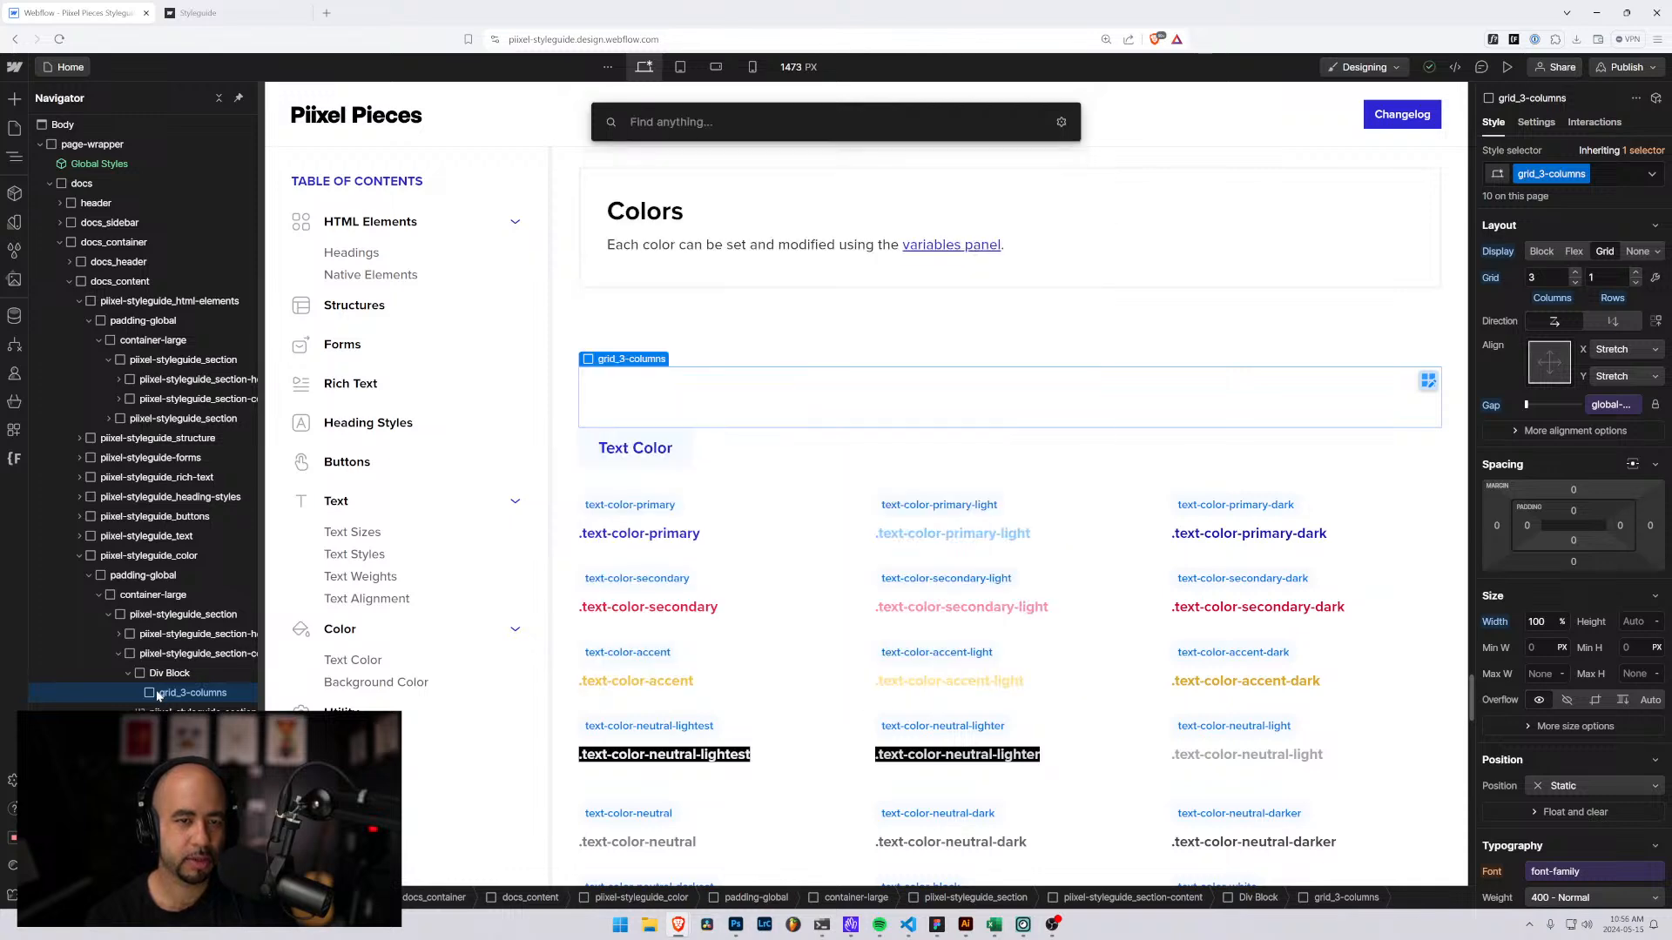
key("Return")
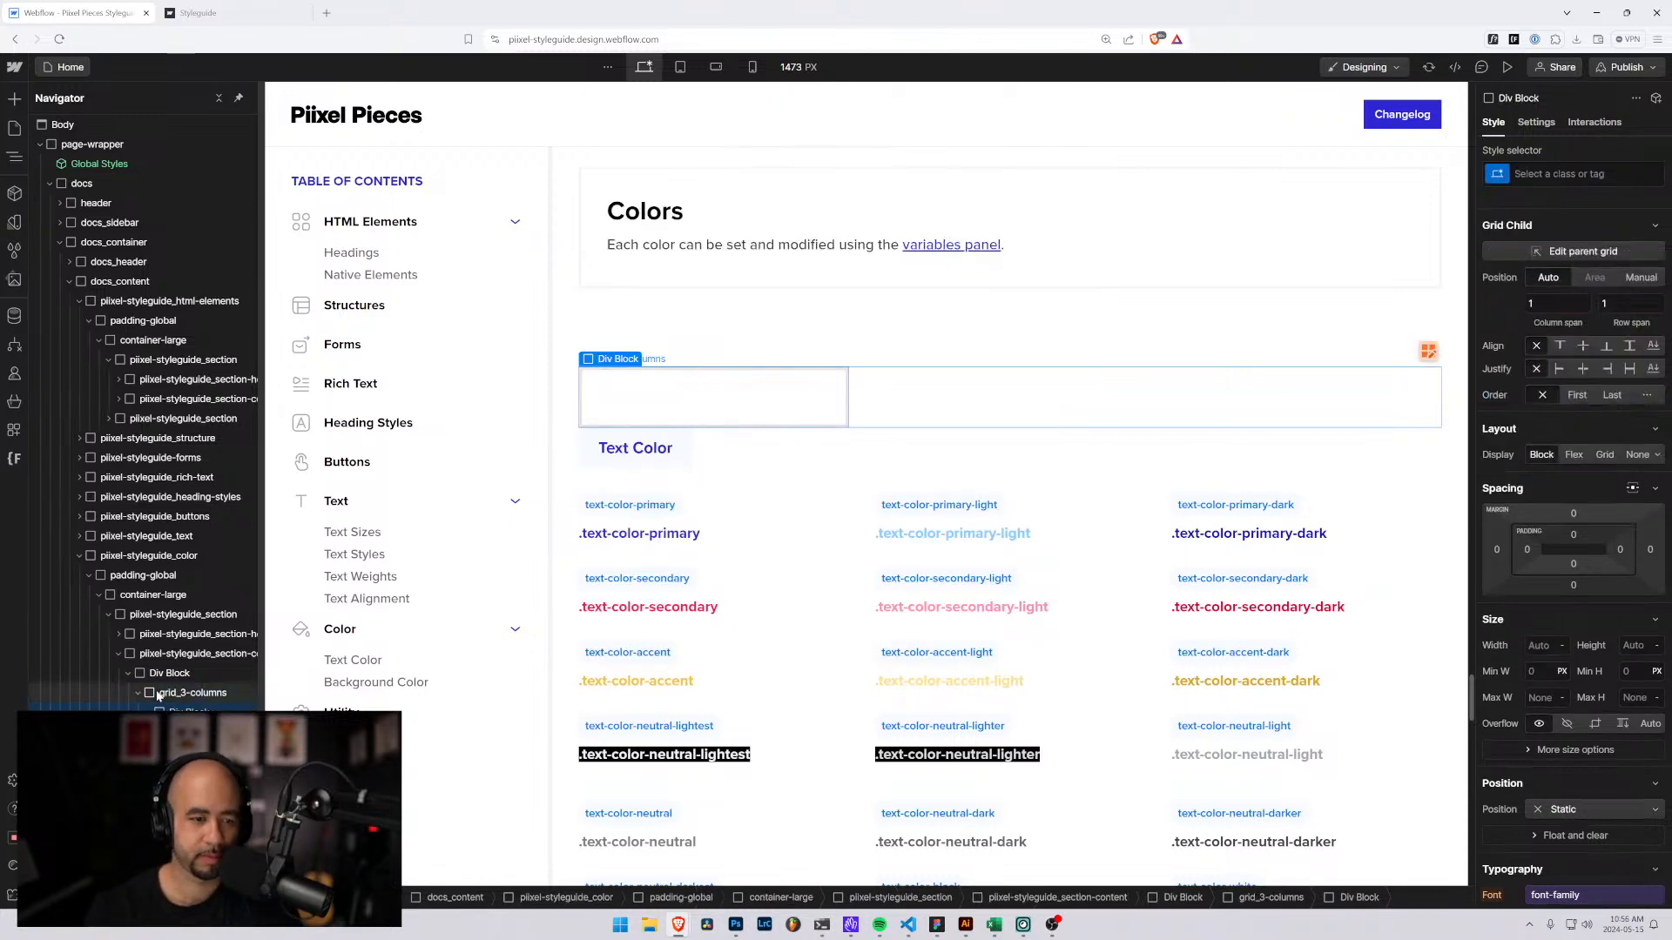
Insert a text block in the grid's first cell, set its text to "Class", and reselect the cell's div block.
key("ctrl+e")
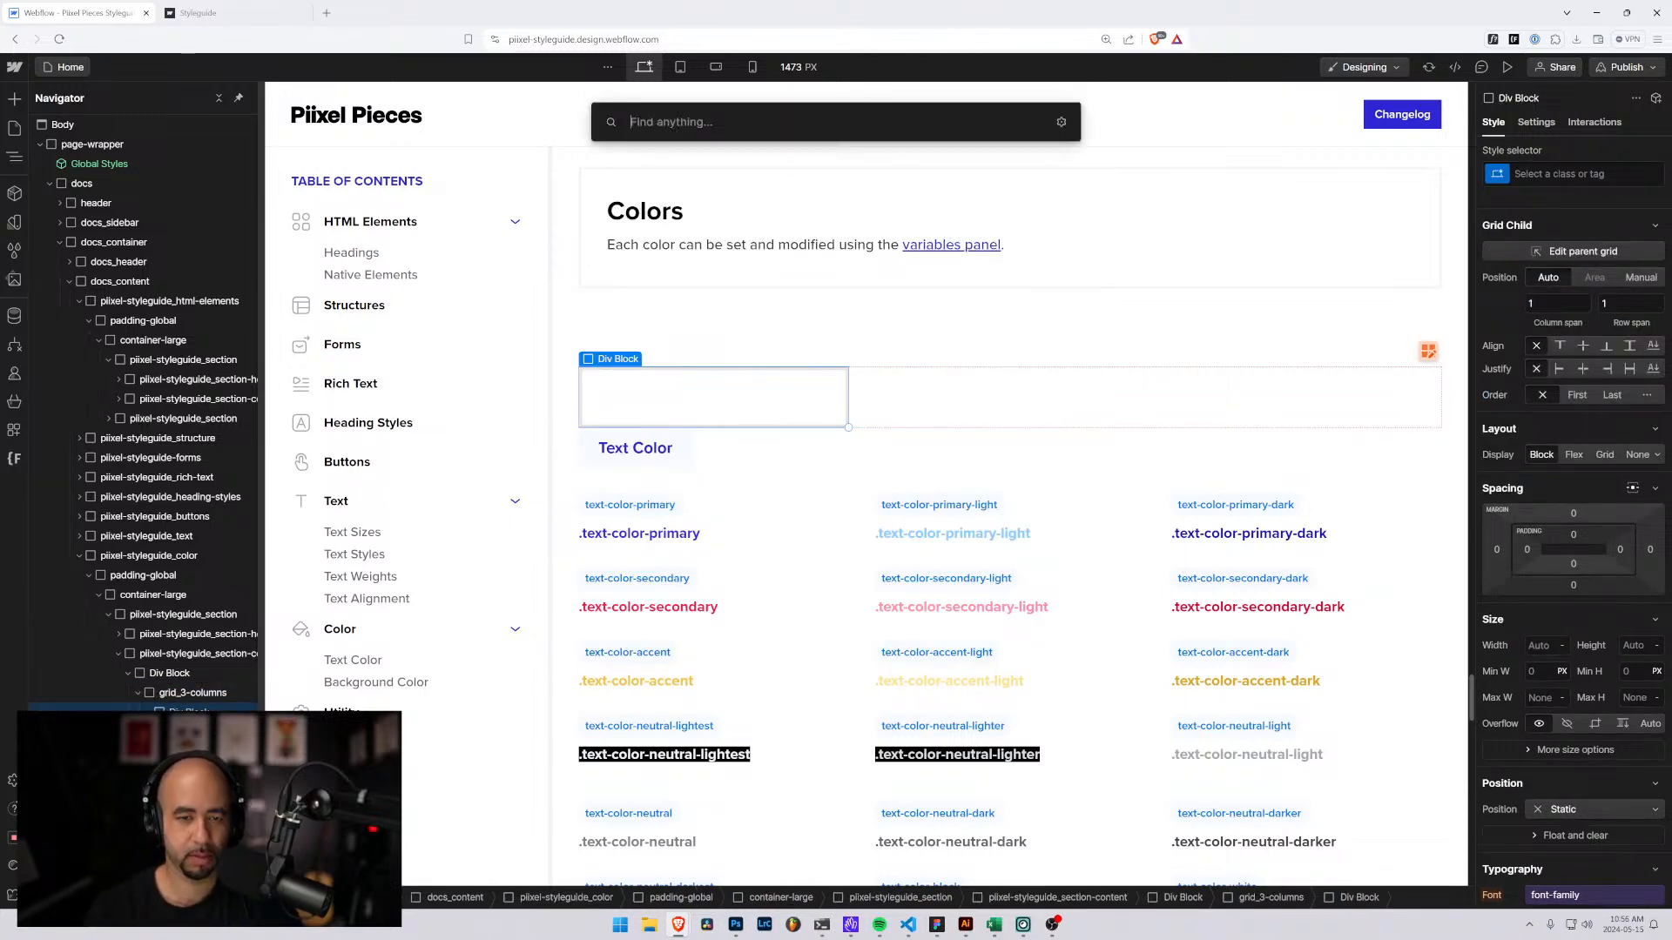
type("te")
key("Down")
key("Return")
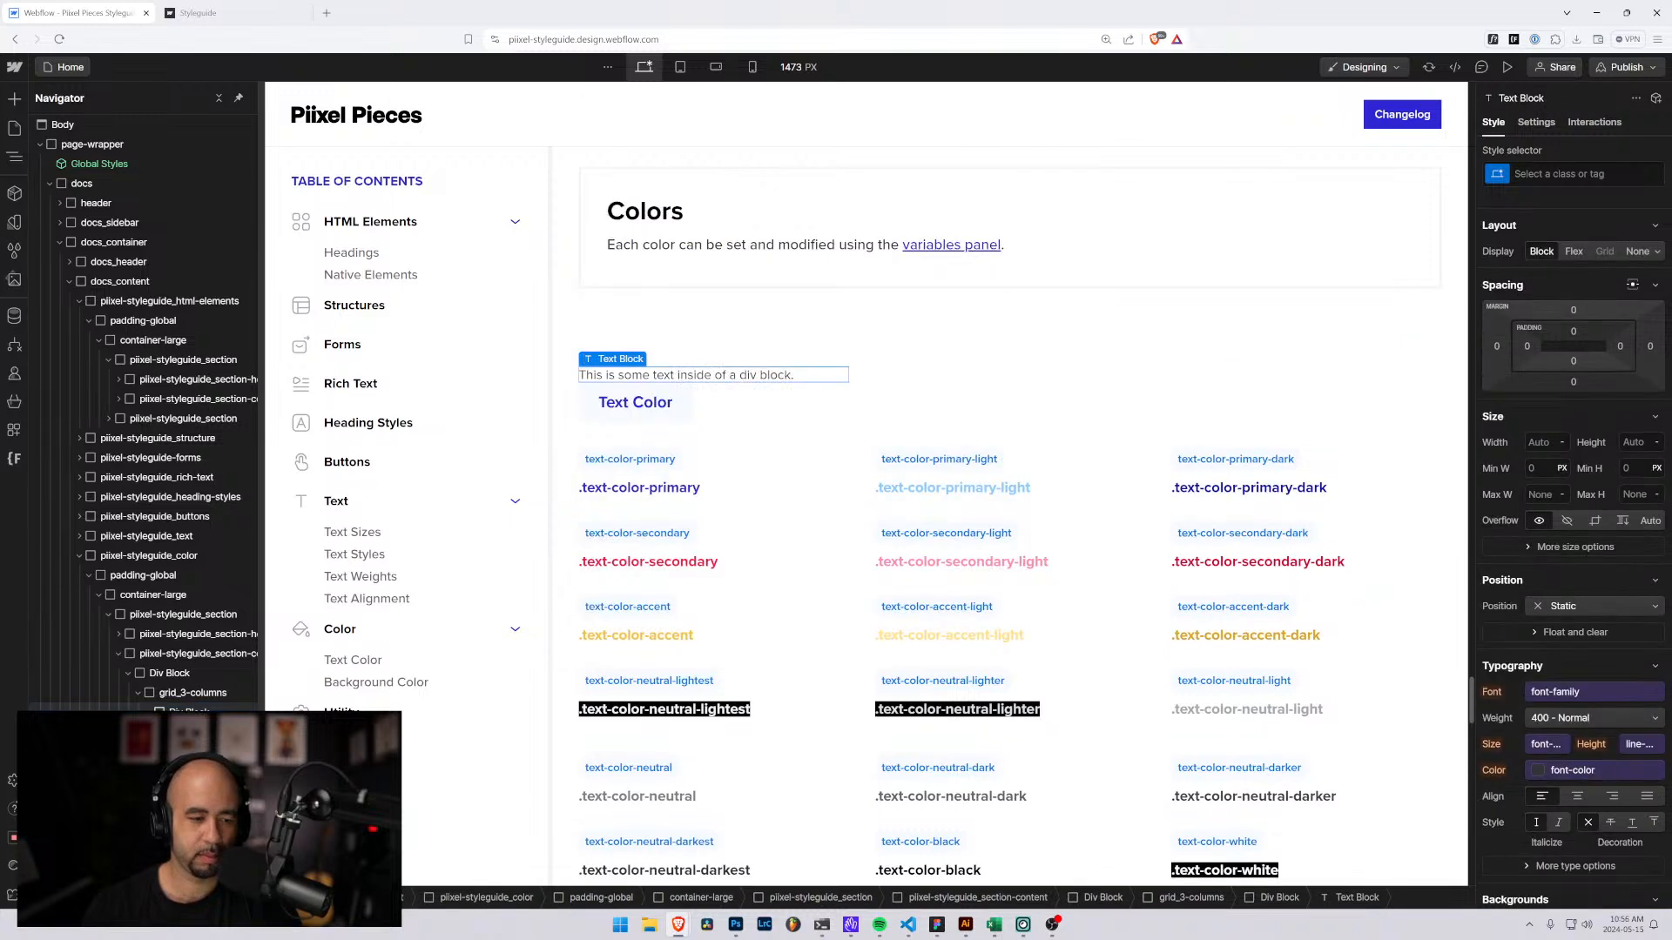
key("Return")
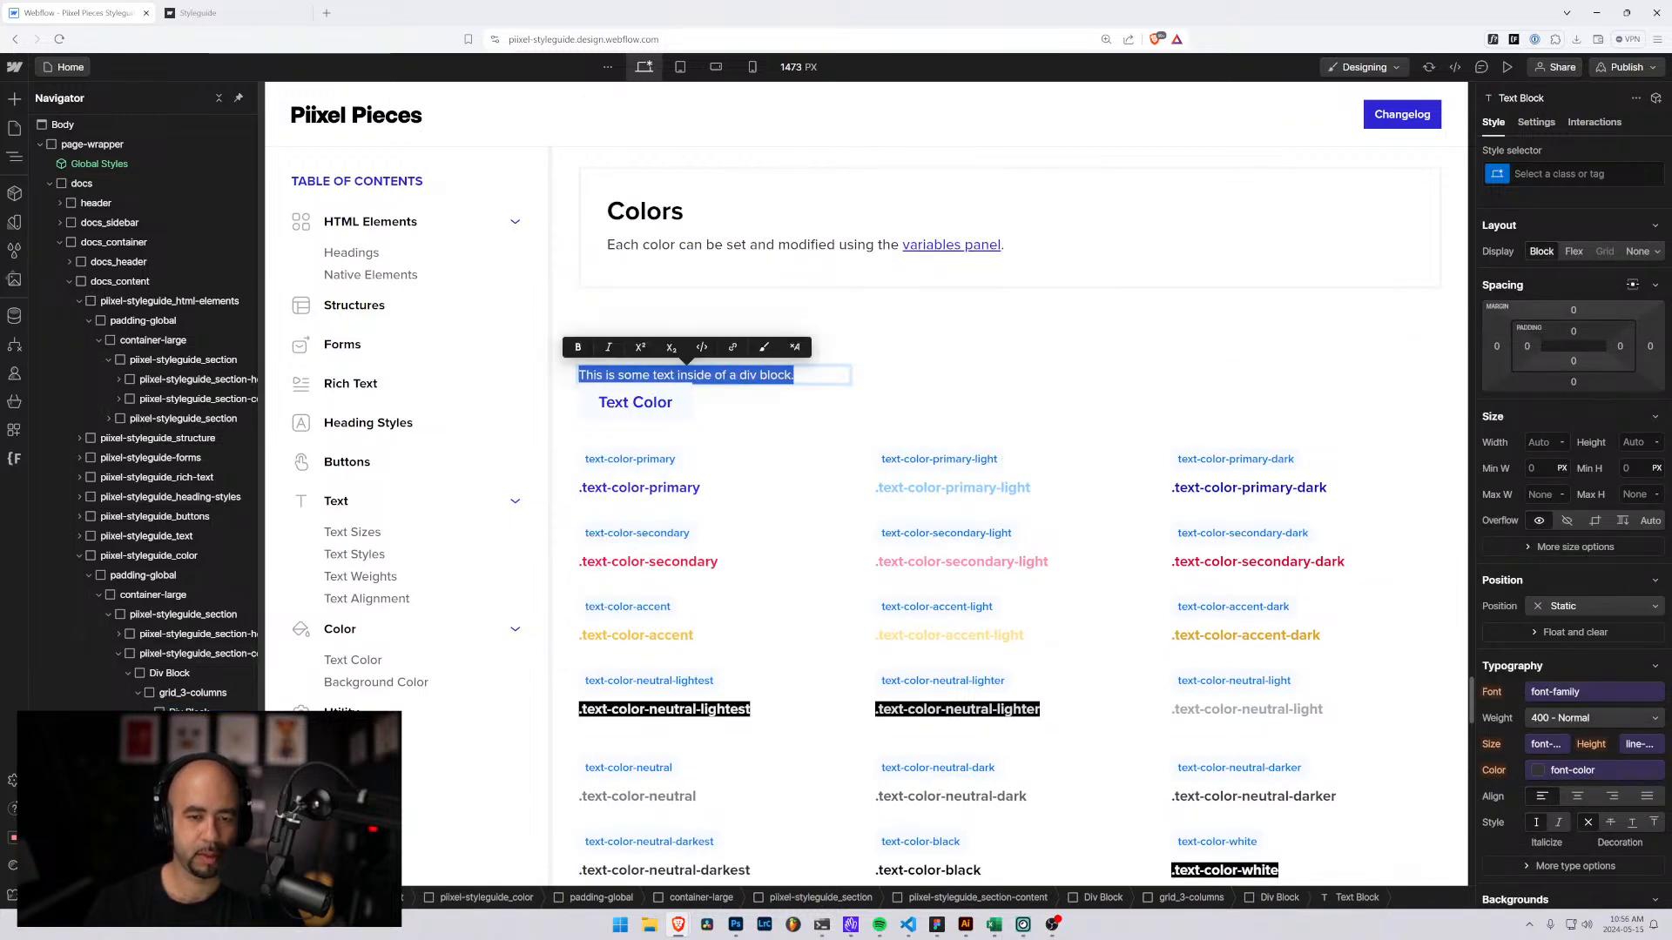
type("Calss")
key("BackSpace")
key("BackSpace")
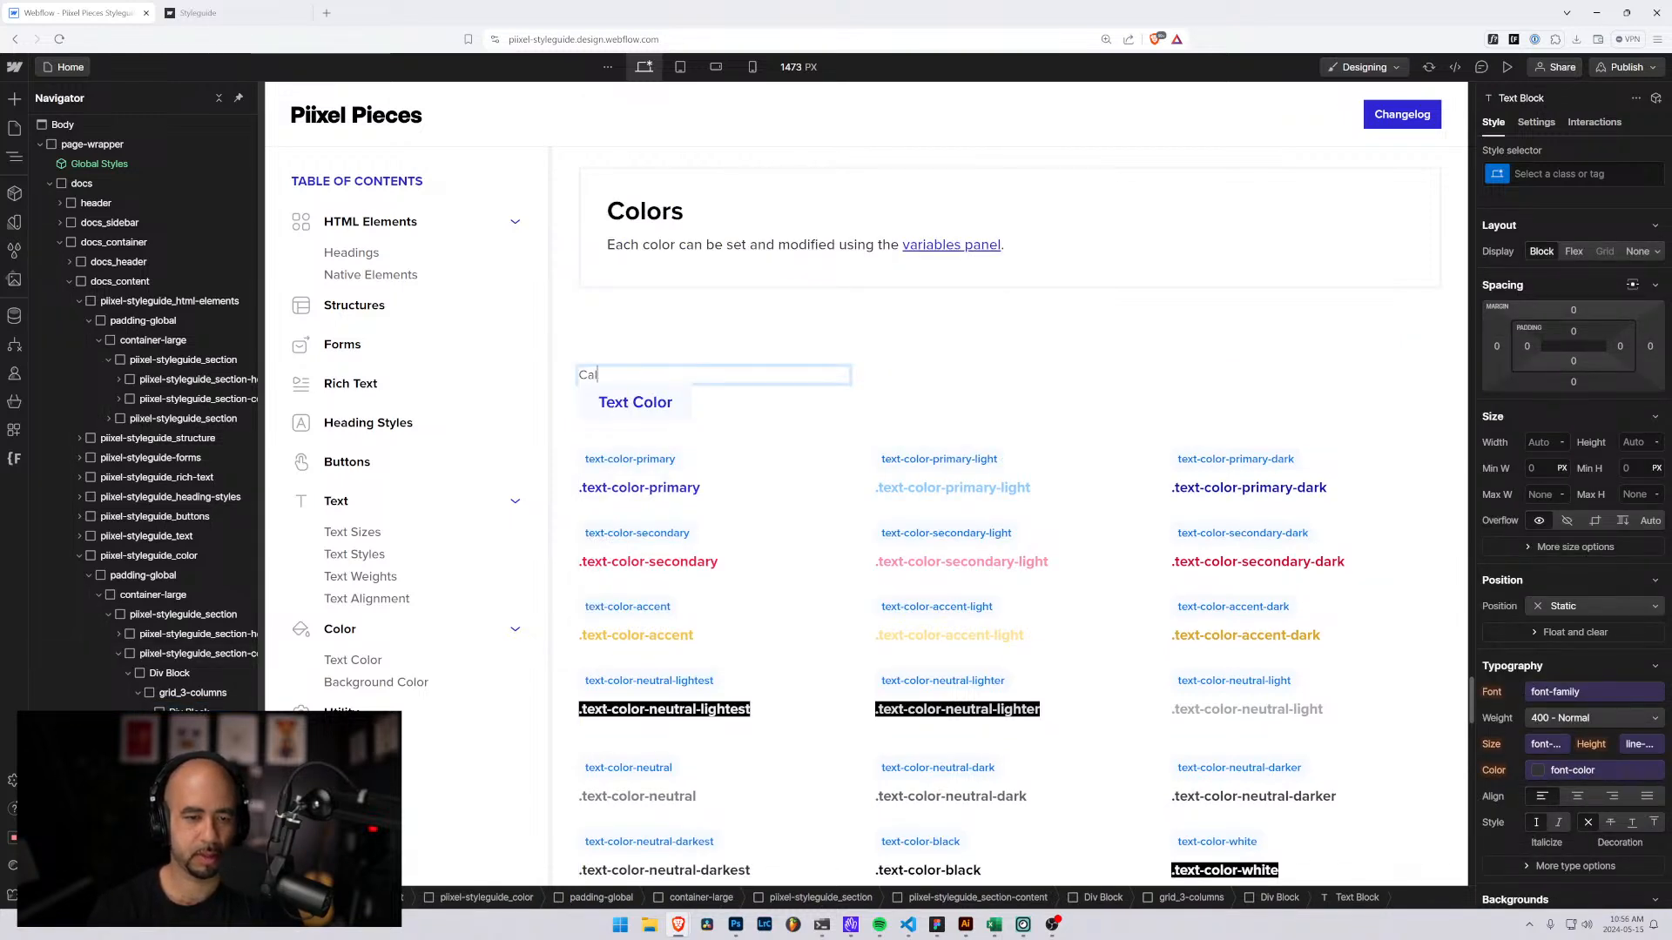
type("Class")
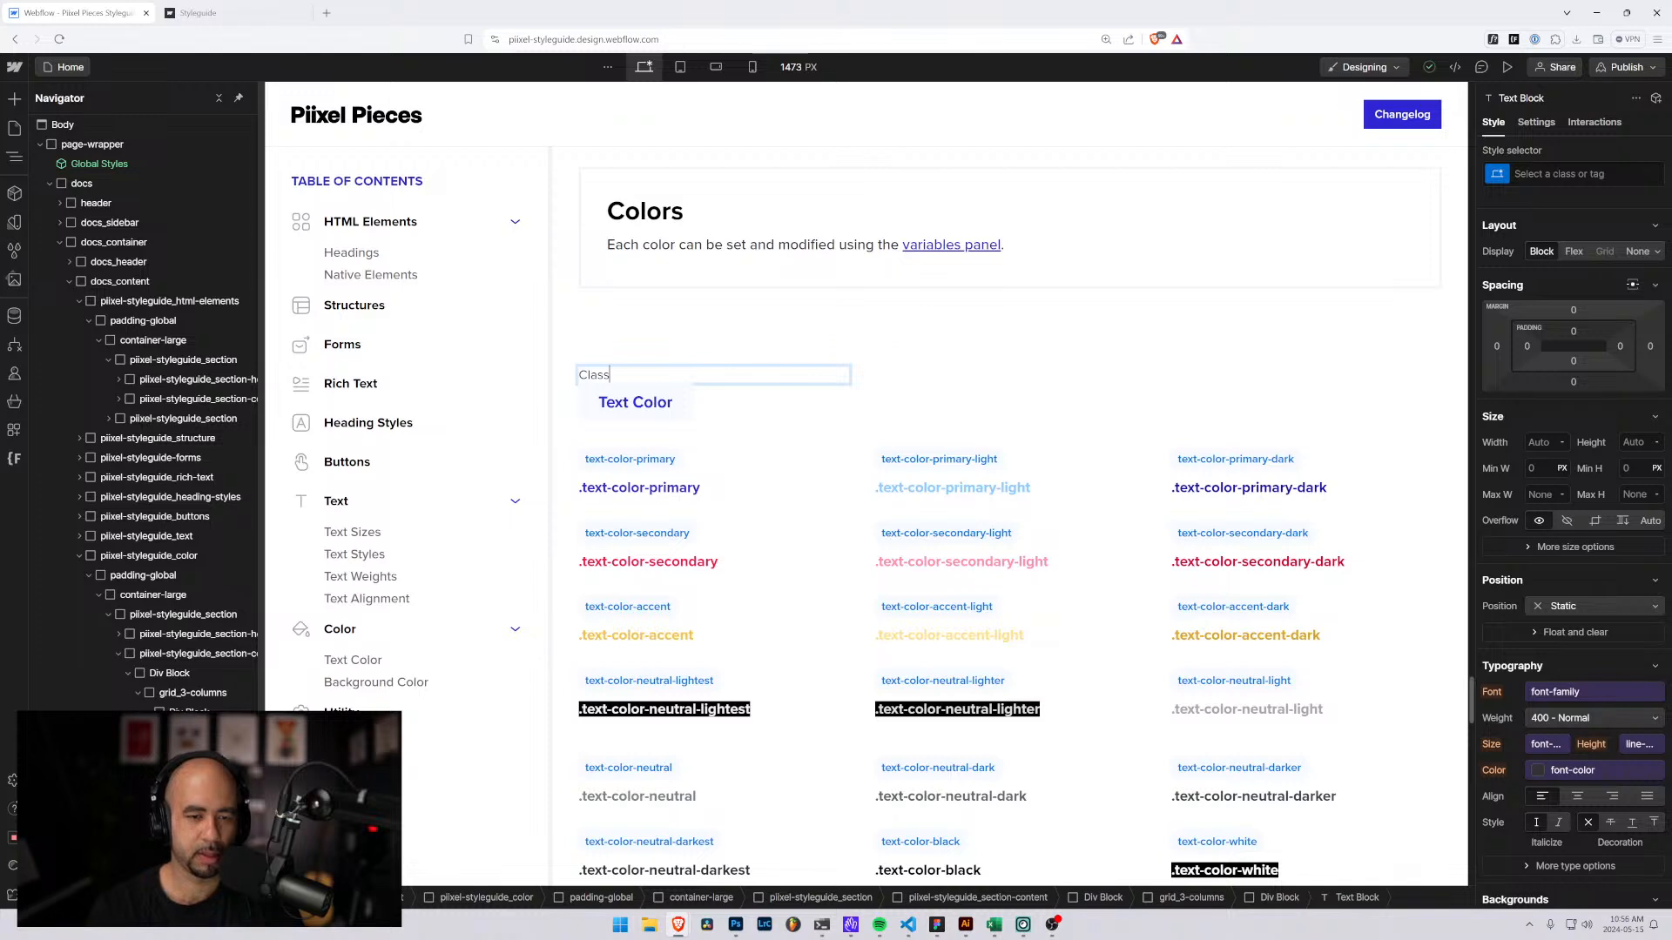
key("Escape")
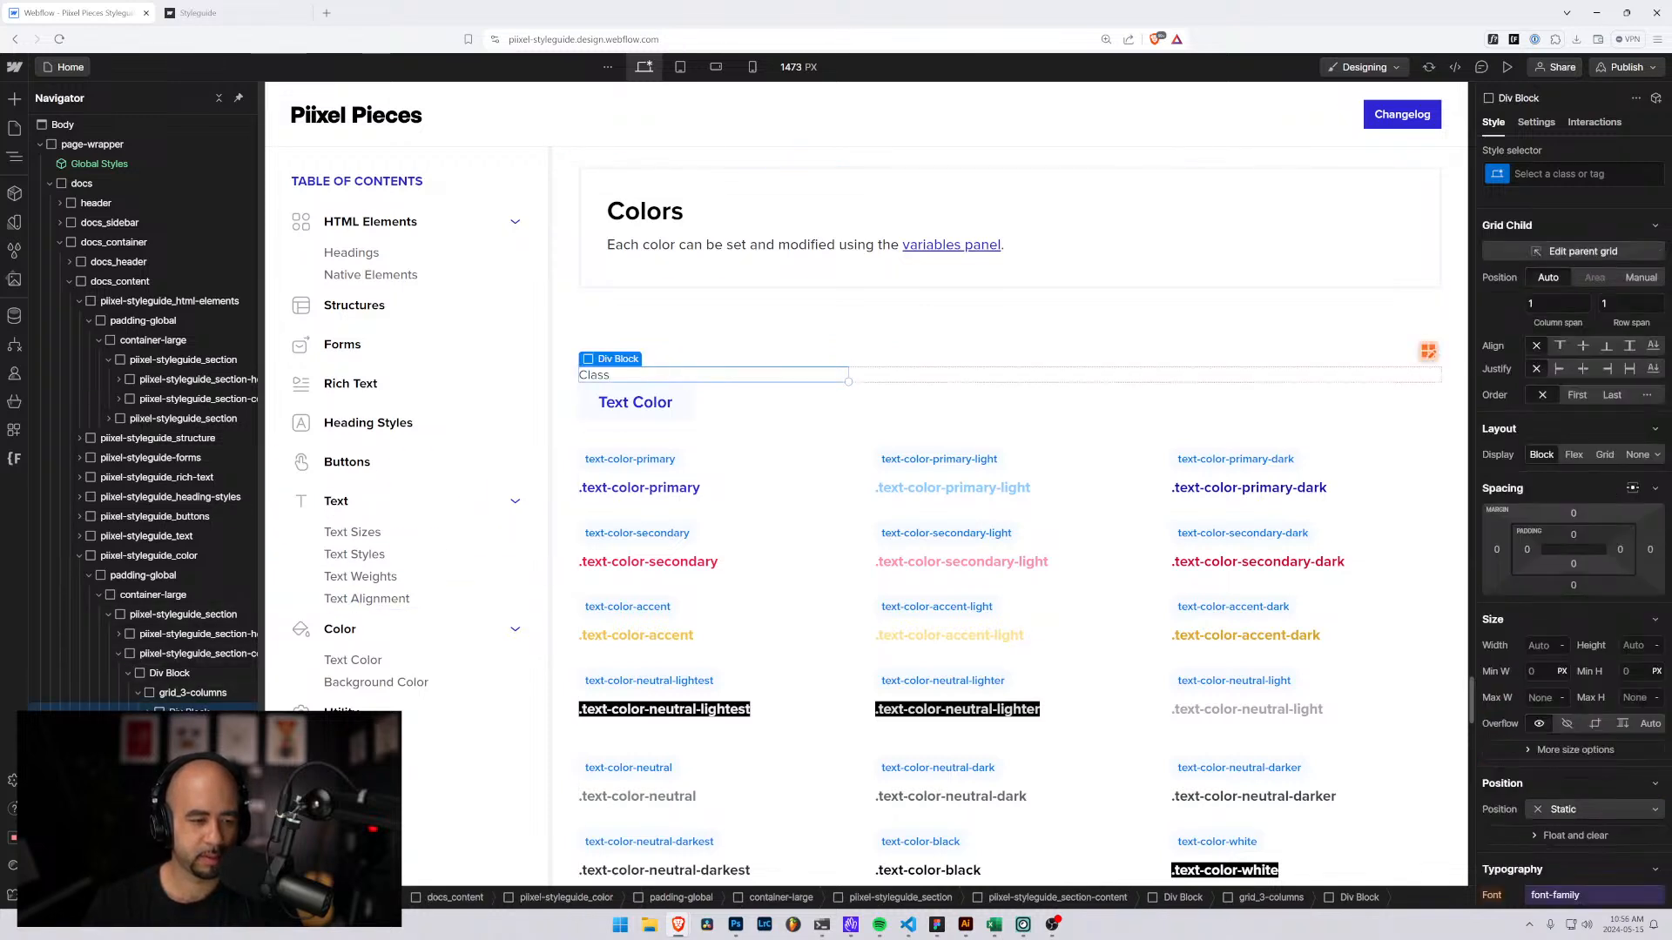
Duplicate the Class cell twice and change the copies' text to "Value" and "Display".
key("ctrl+v")
key("ctrl+v")
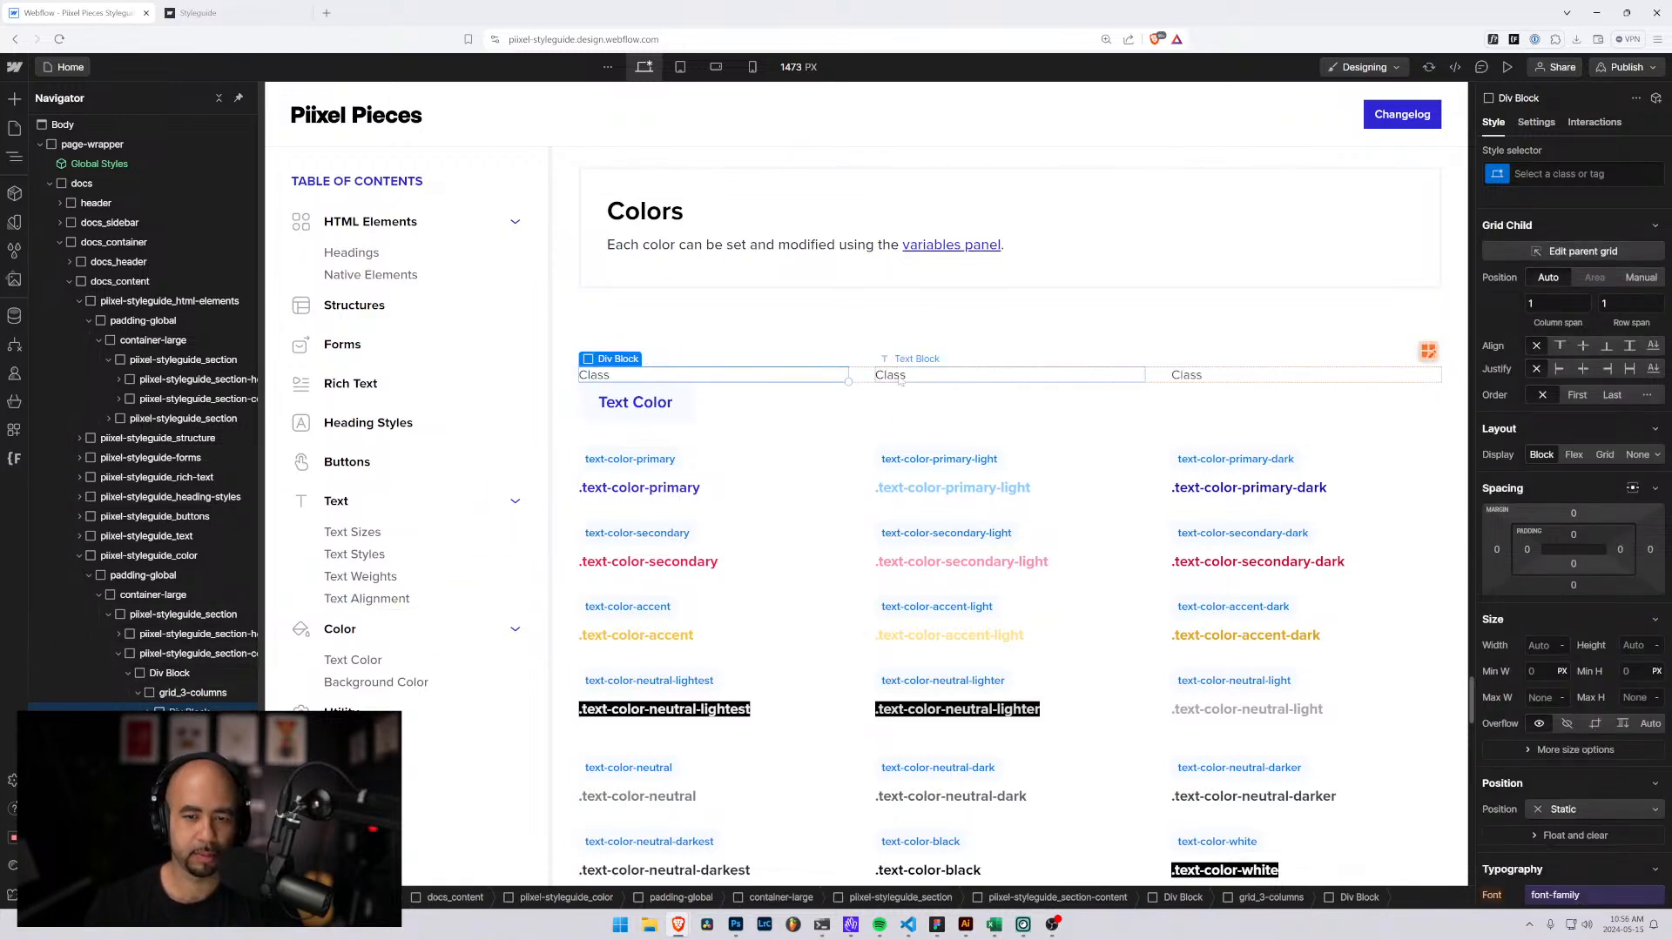
double_click(900, 377)
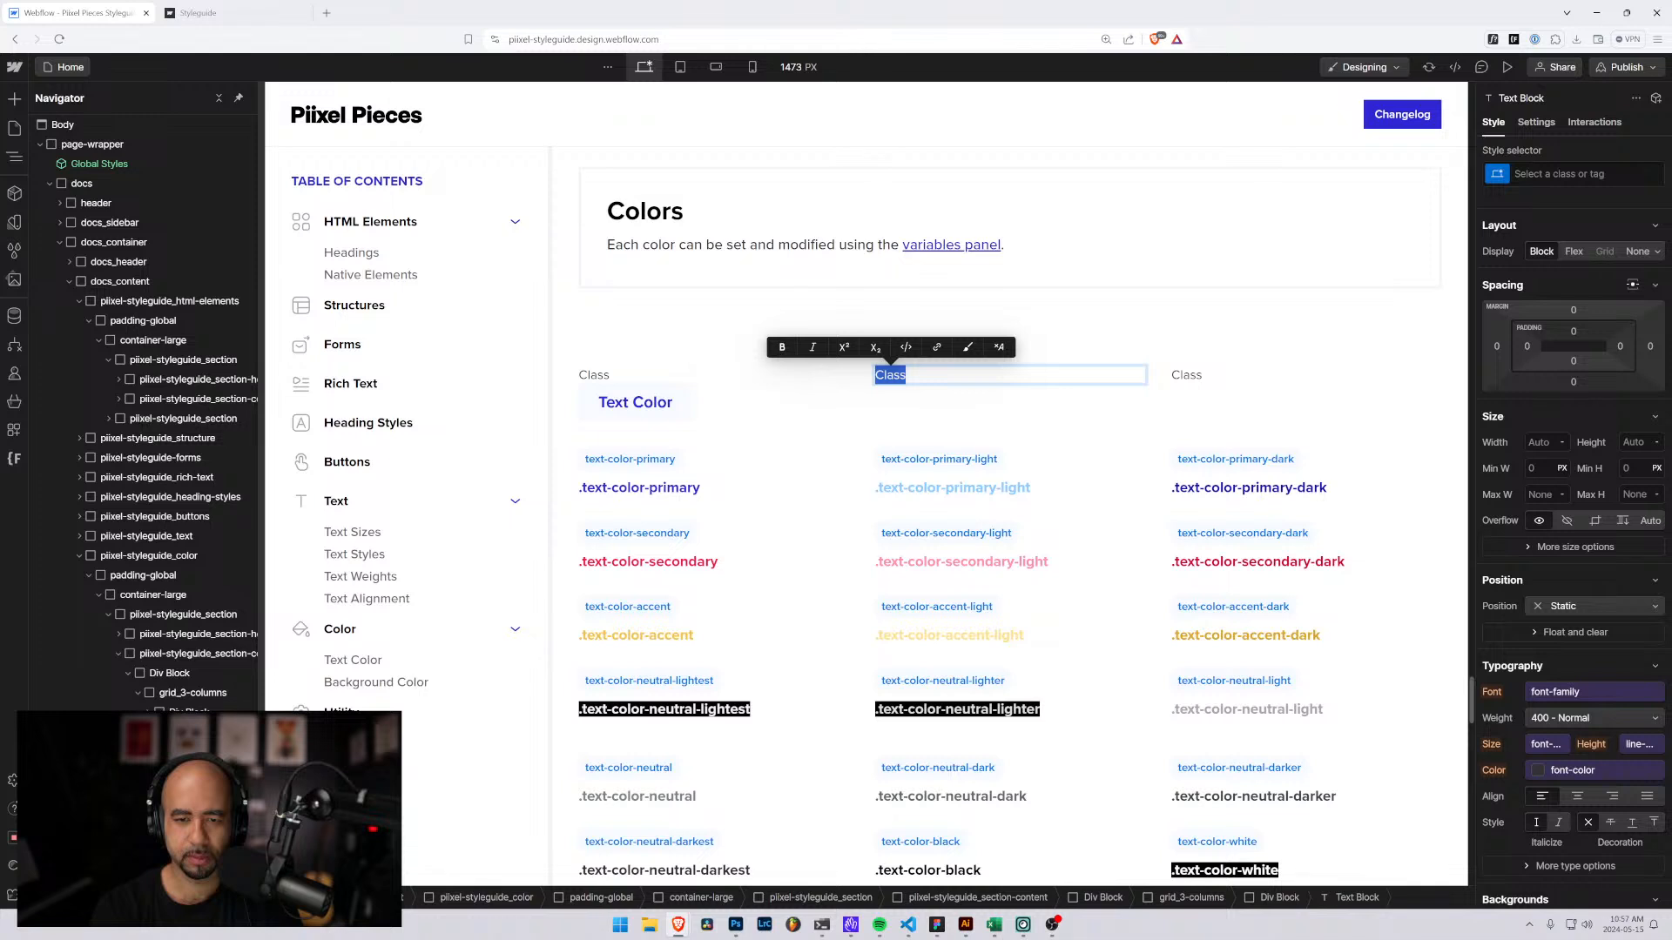
type("Value")
double_click(1199, 377)
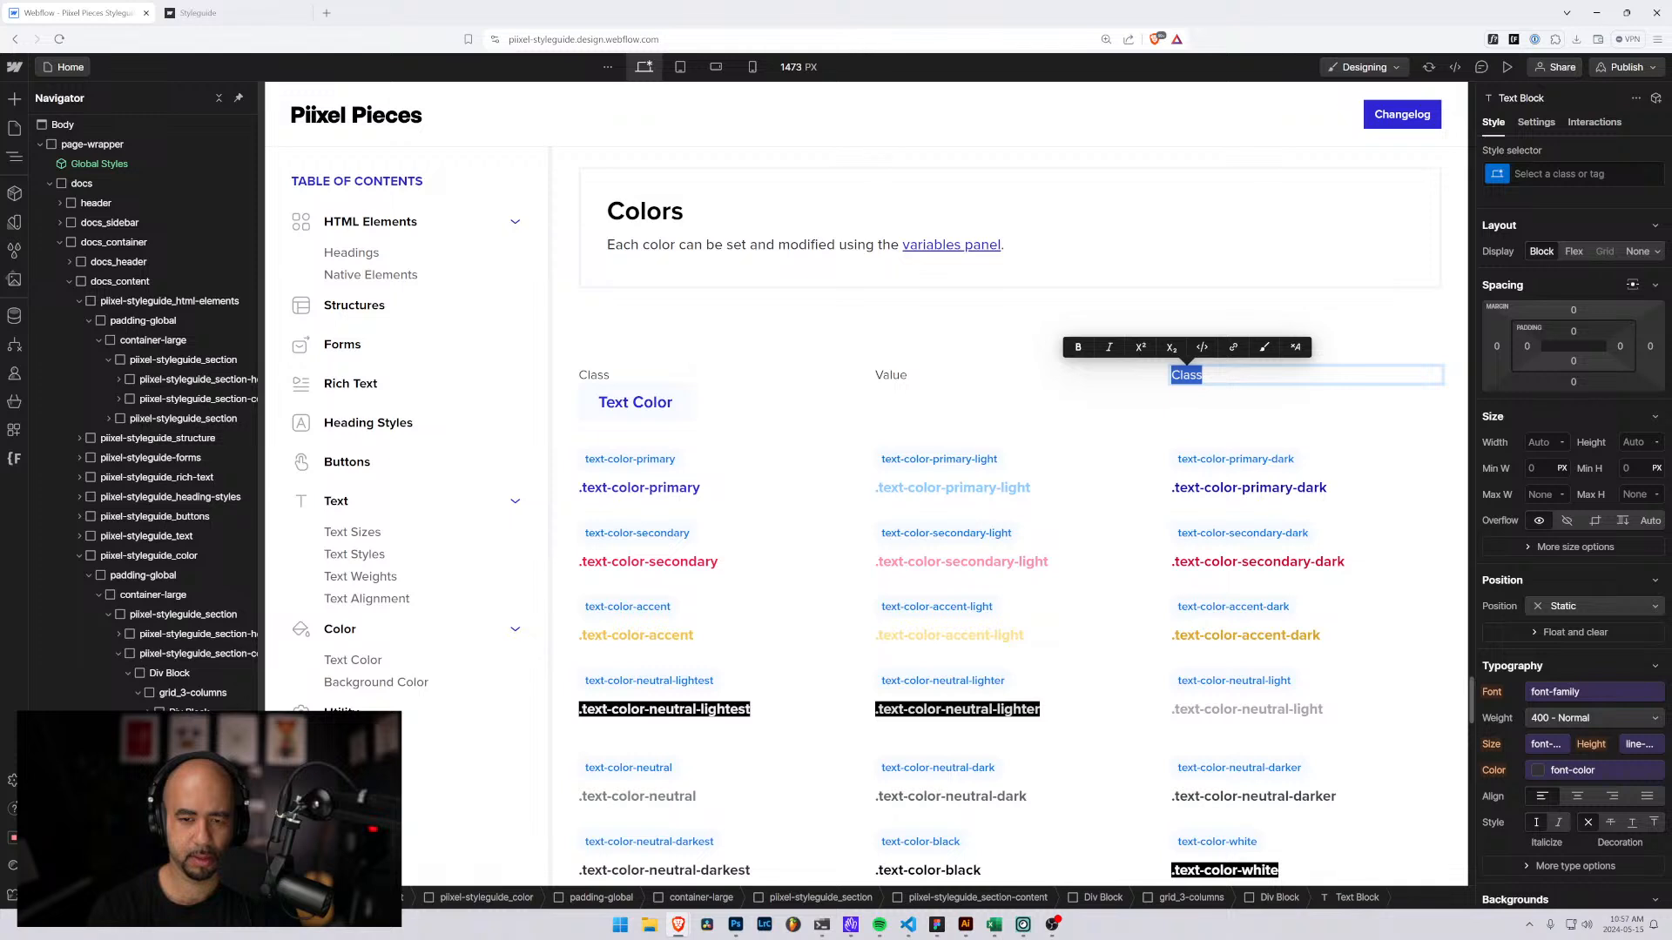
type("Display")
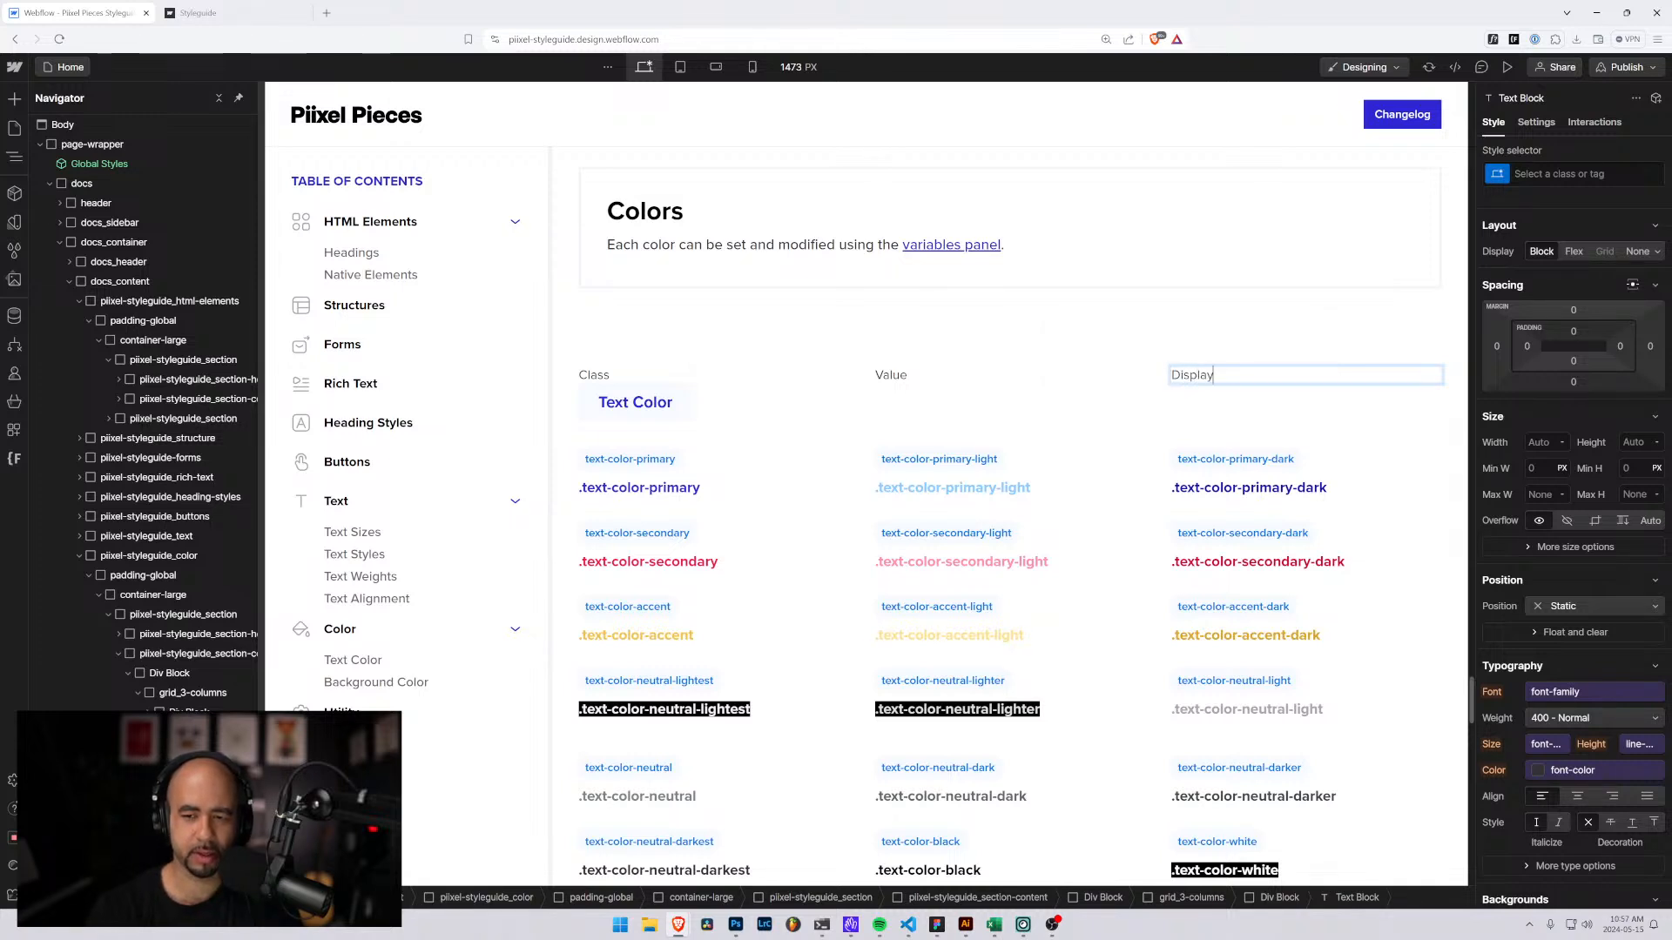
key("Escape")
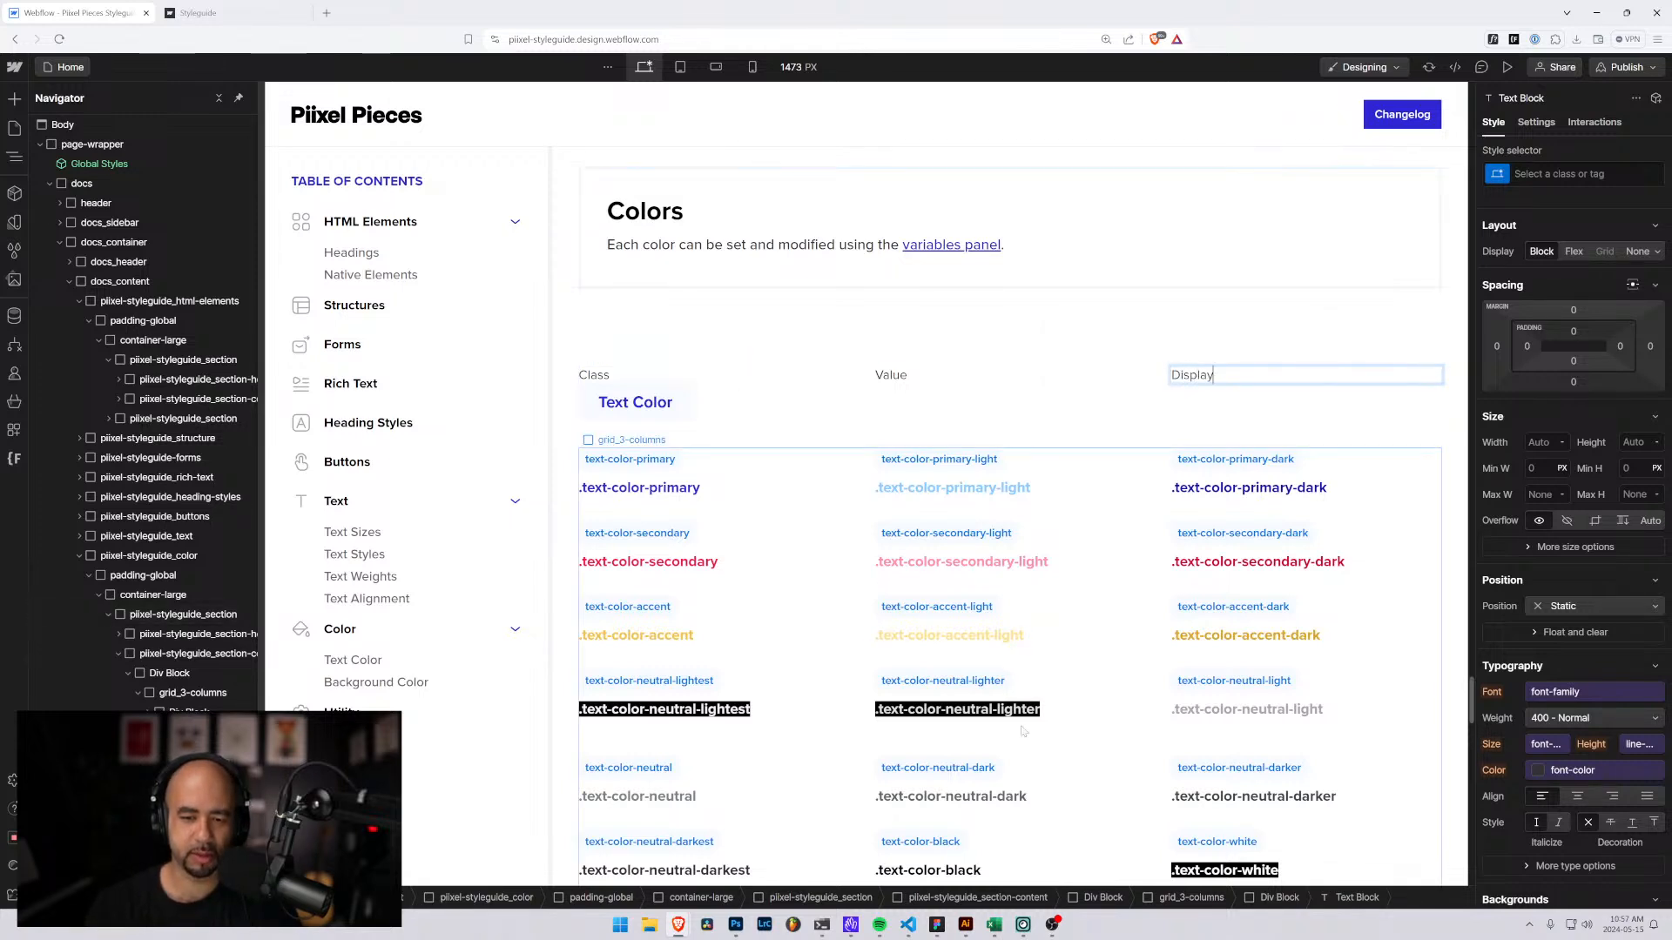
Inspect the Class text block and its parent div blocks alongside the text-color-primary sample, Text Color heading and surrounding piixel-styleguide_section.
left_click(610, 376)
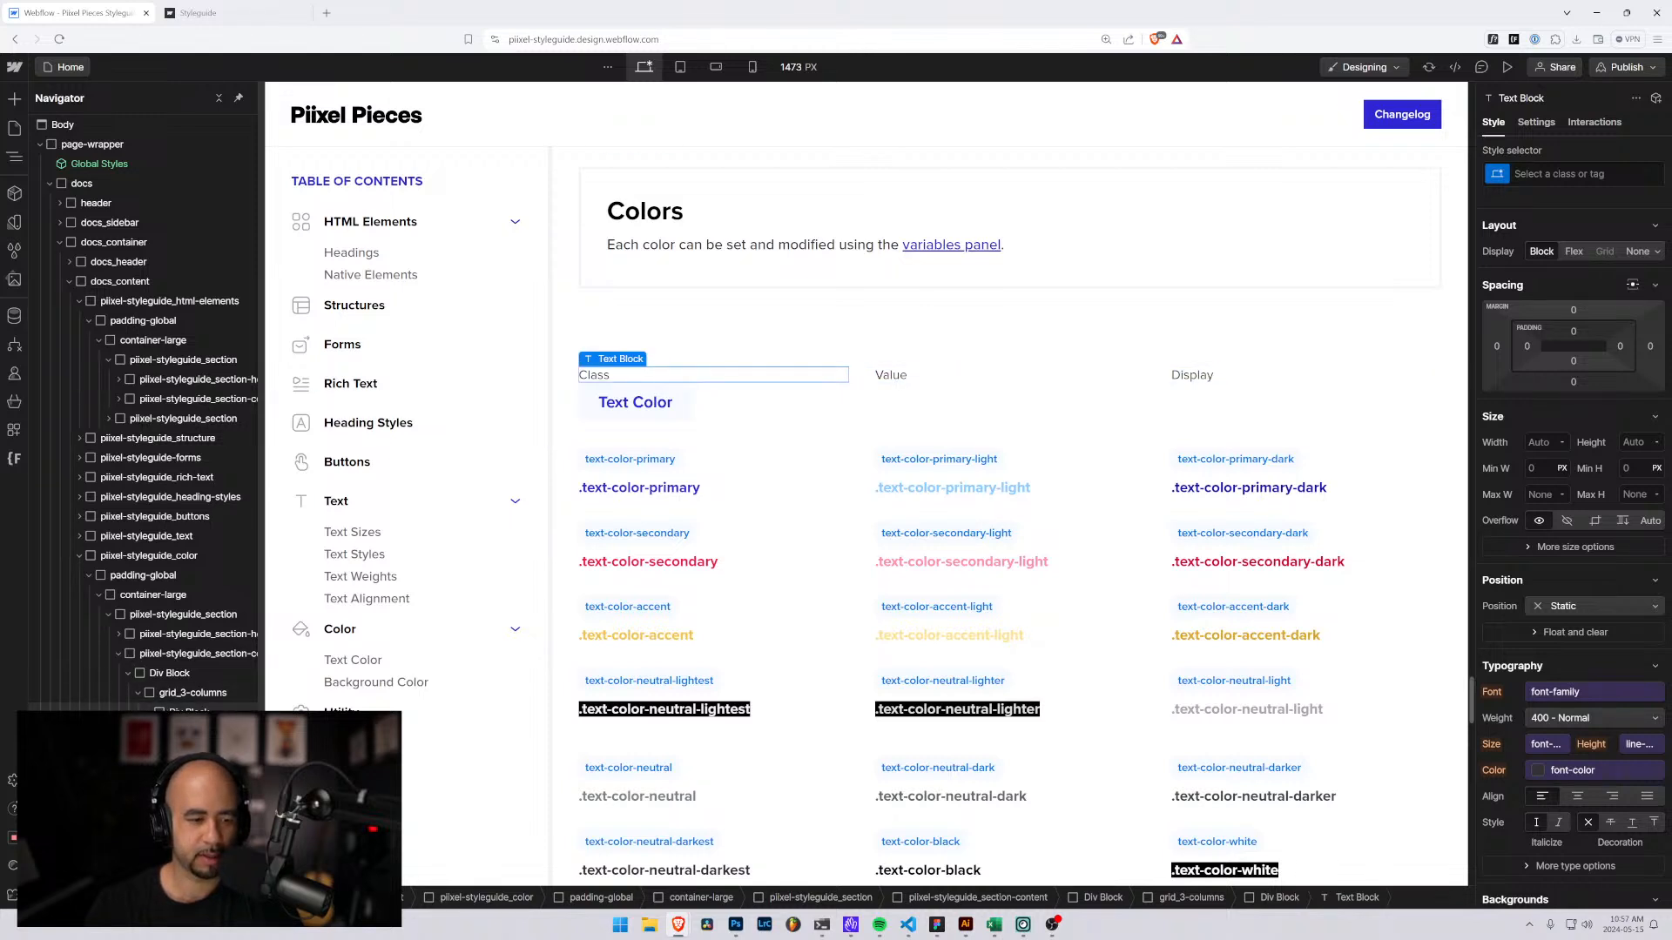
key("Up")
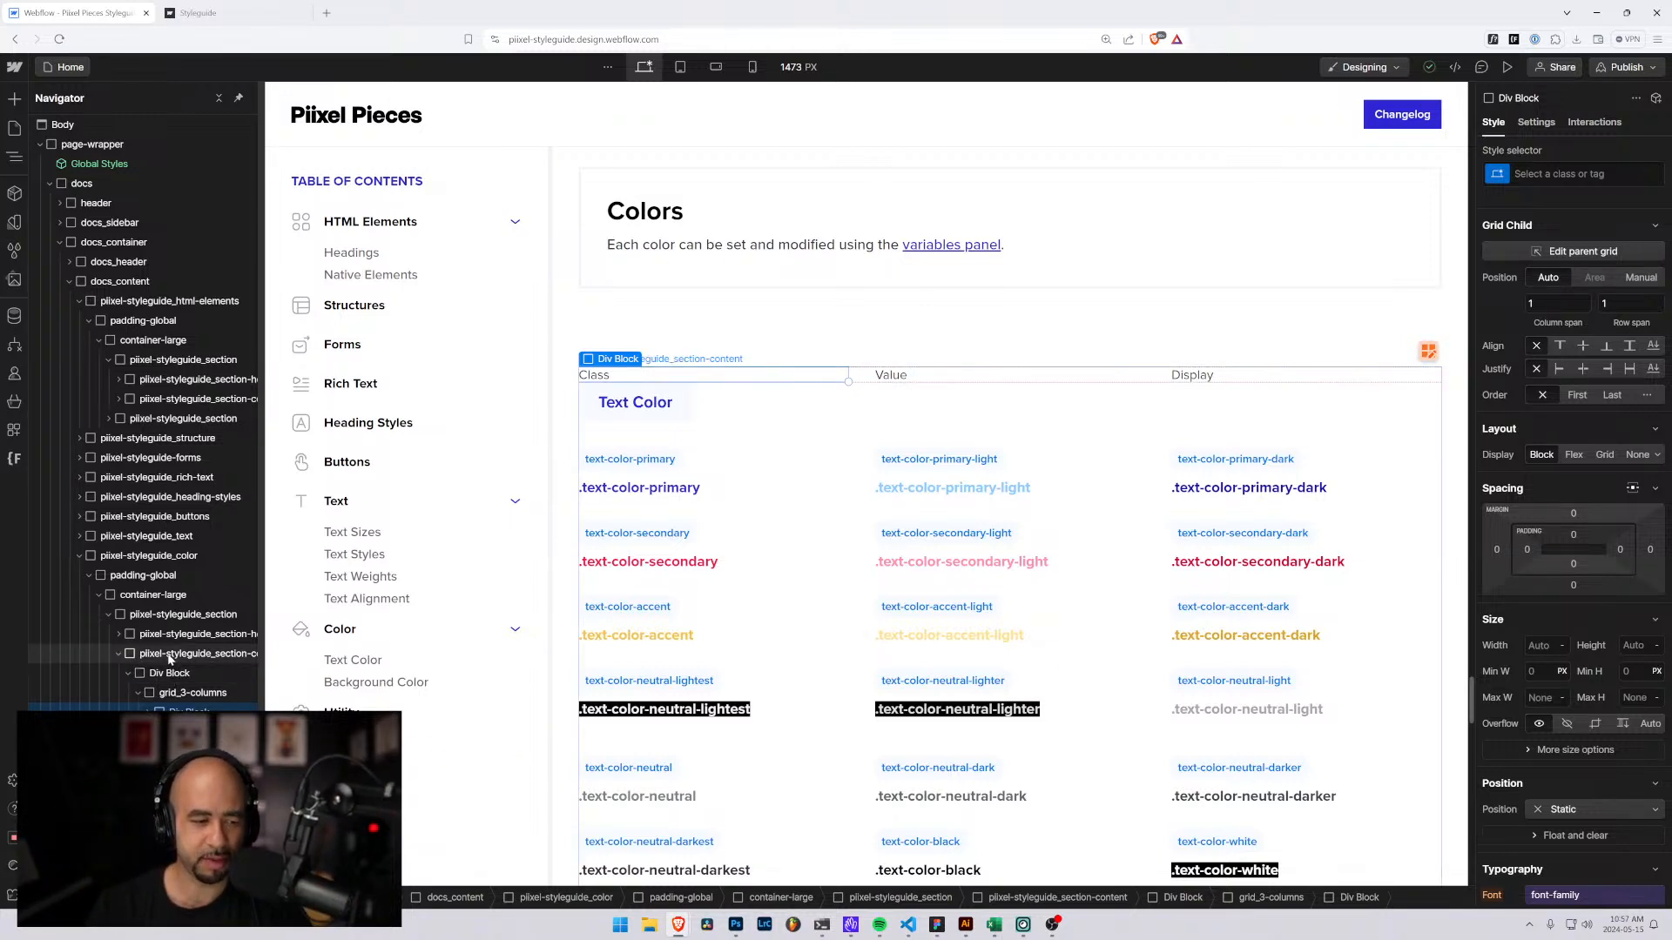
left_click(169, 673)
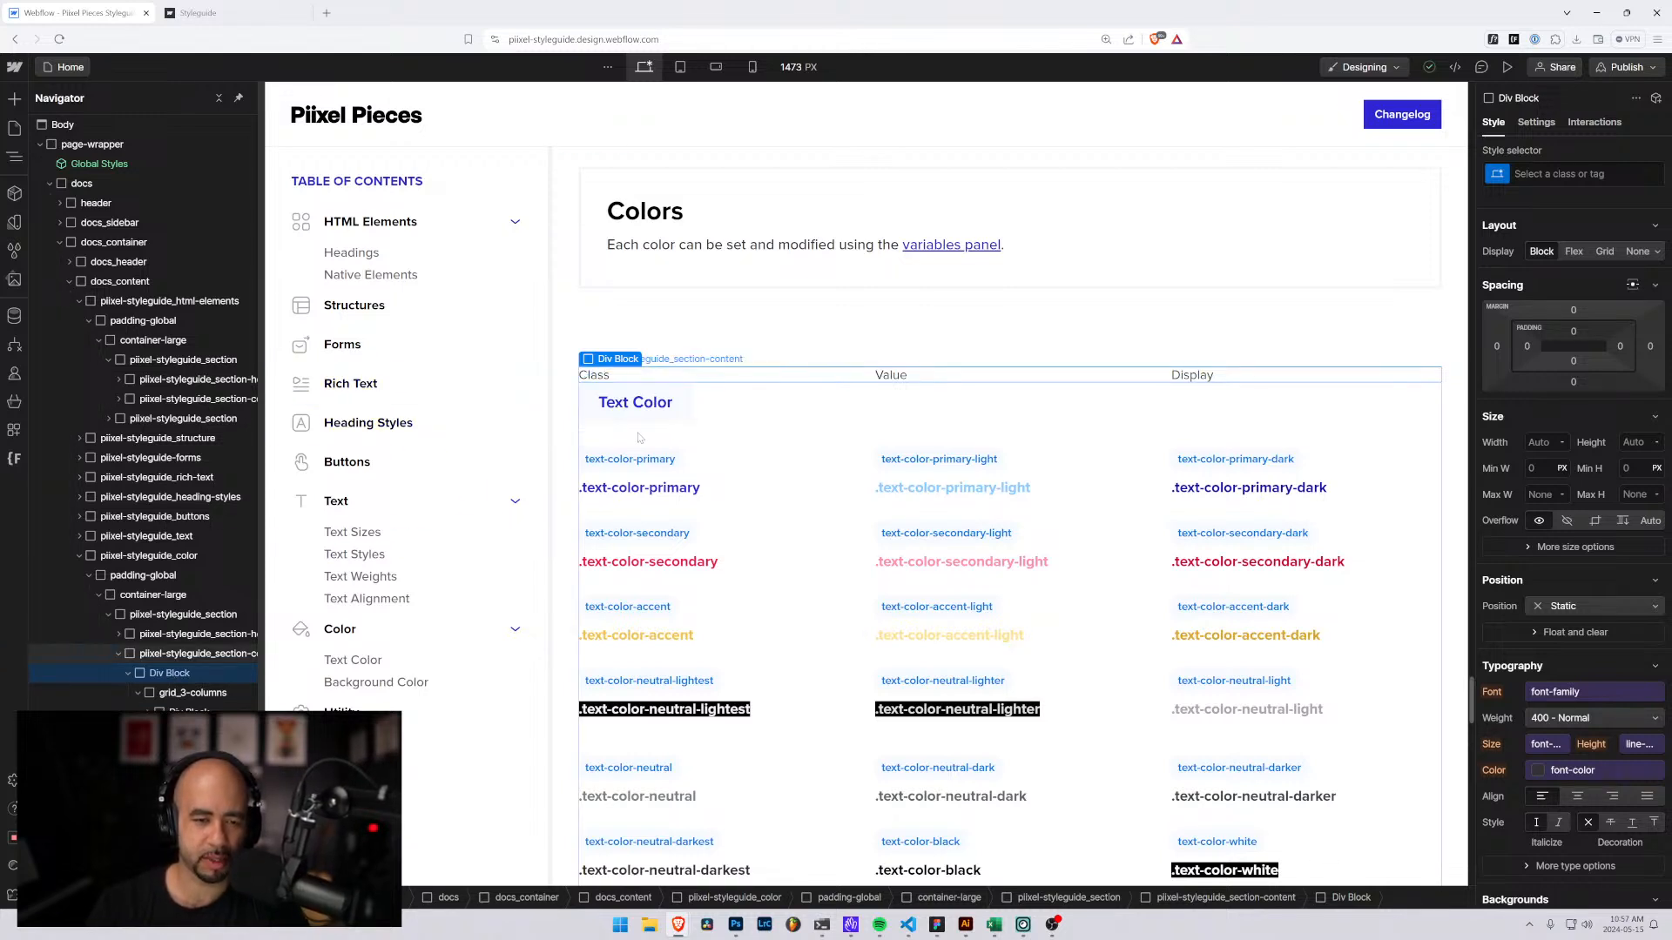
left_click(664, 492)
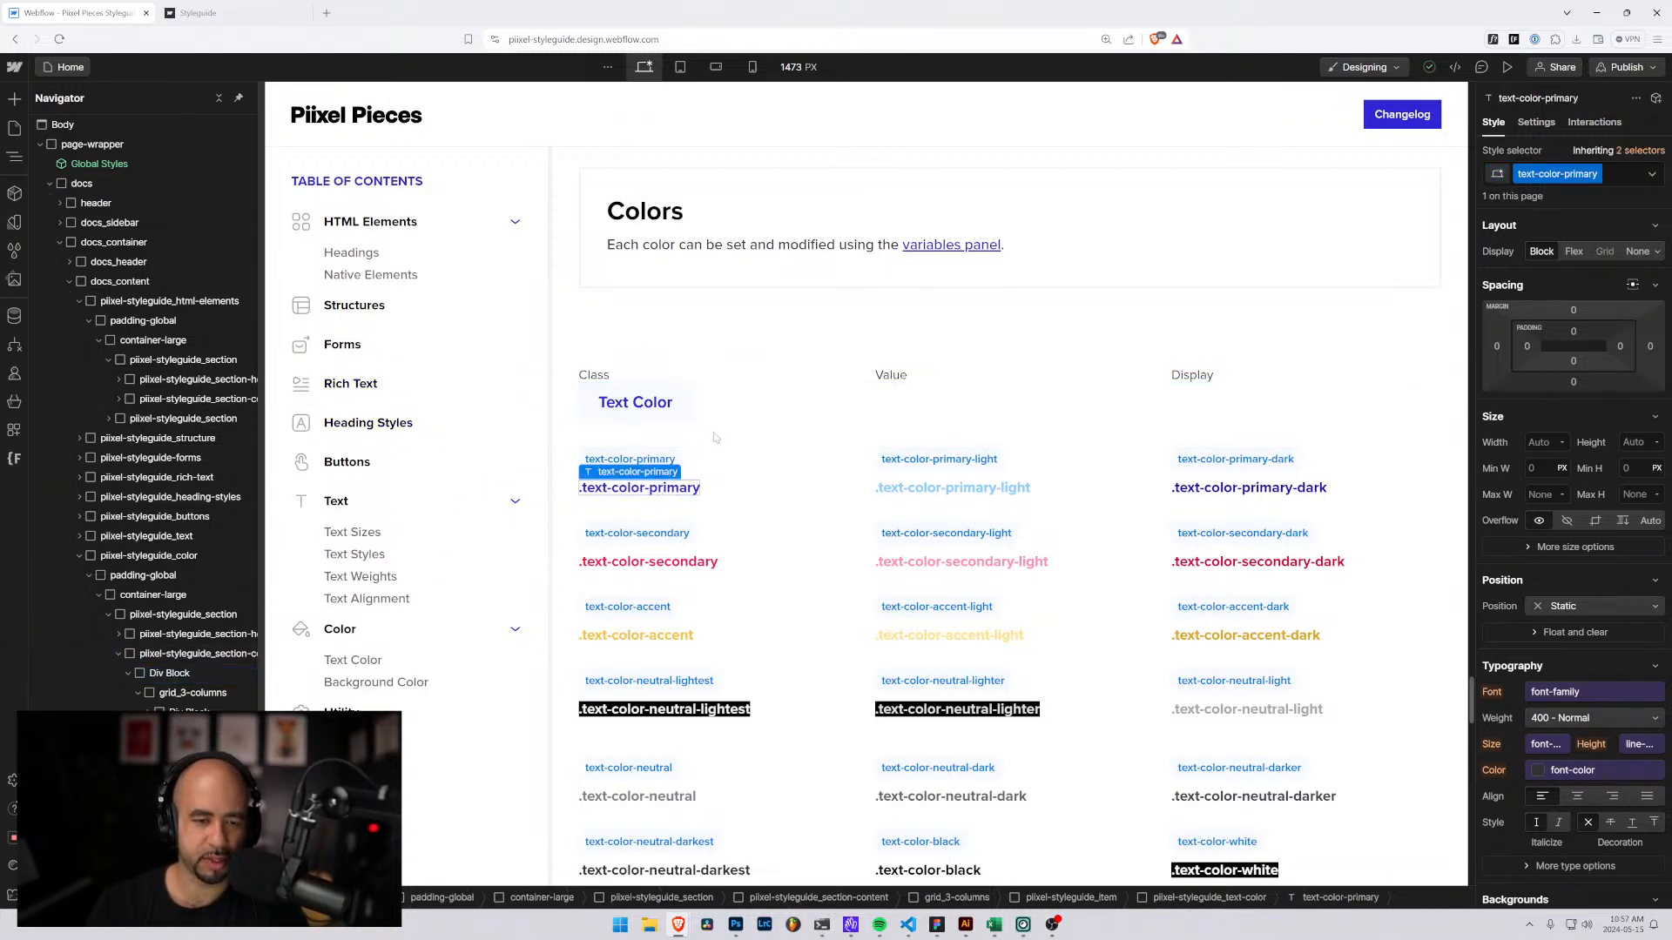
left_click(668, 401)
left_click(787, 356)
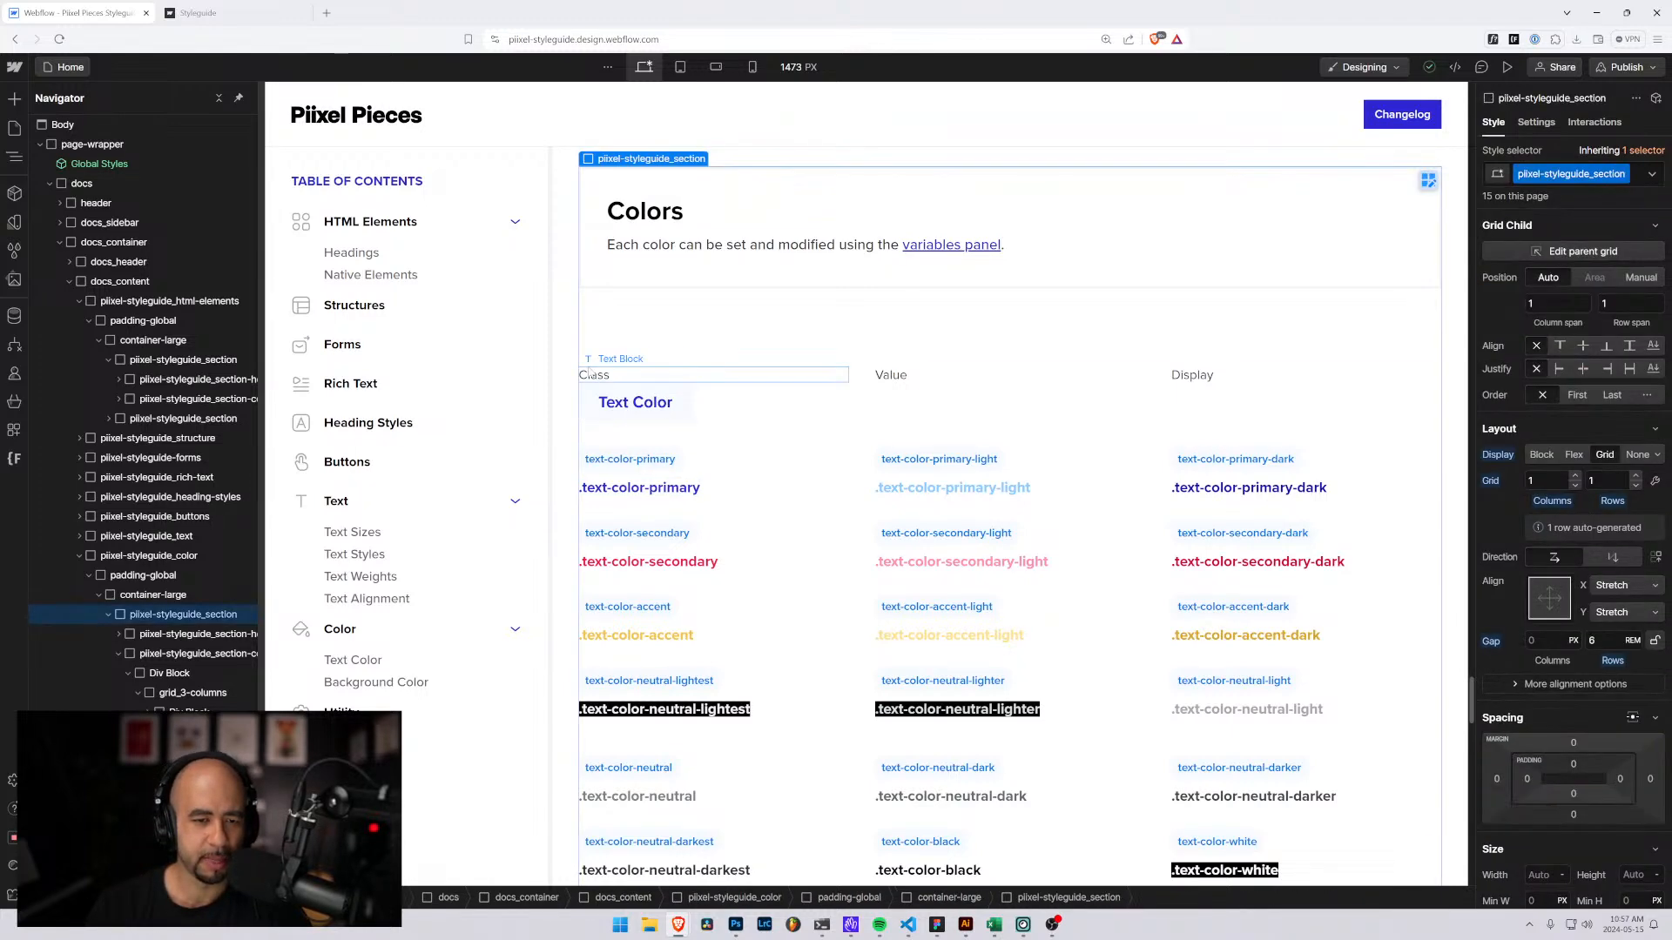
left_click(594, 374)
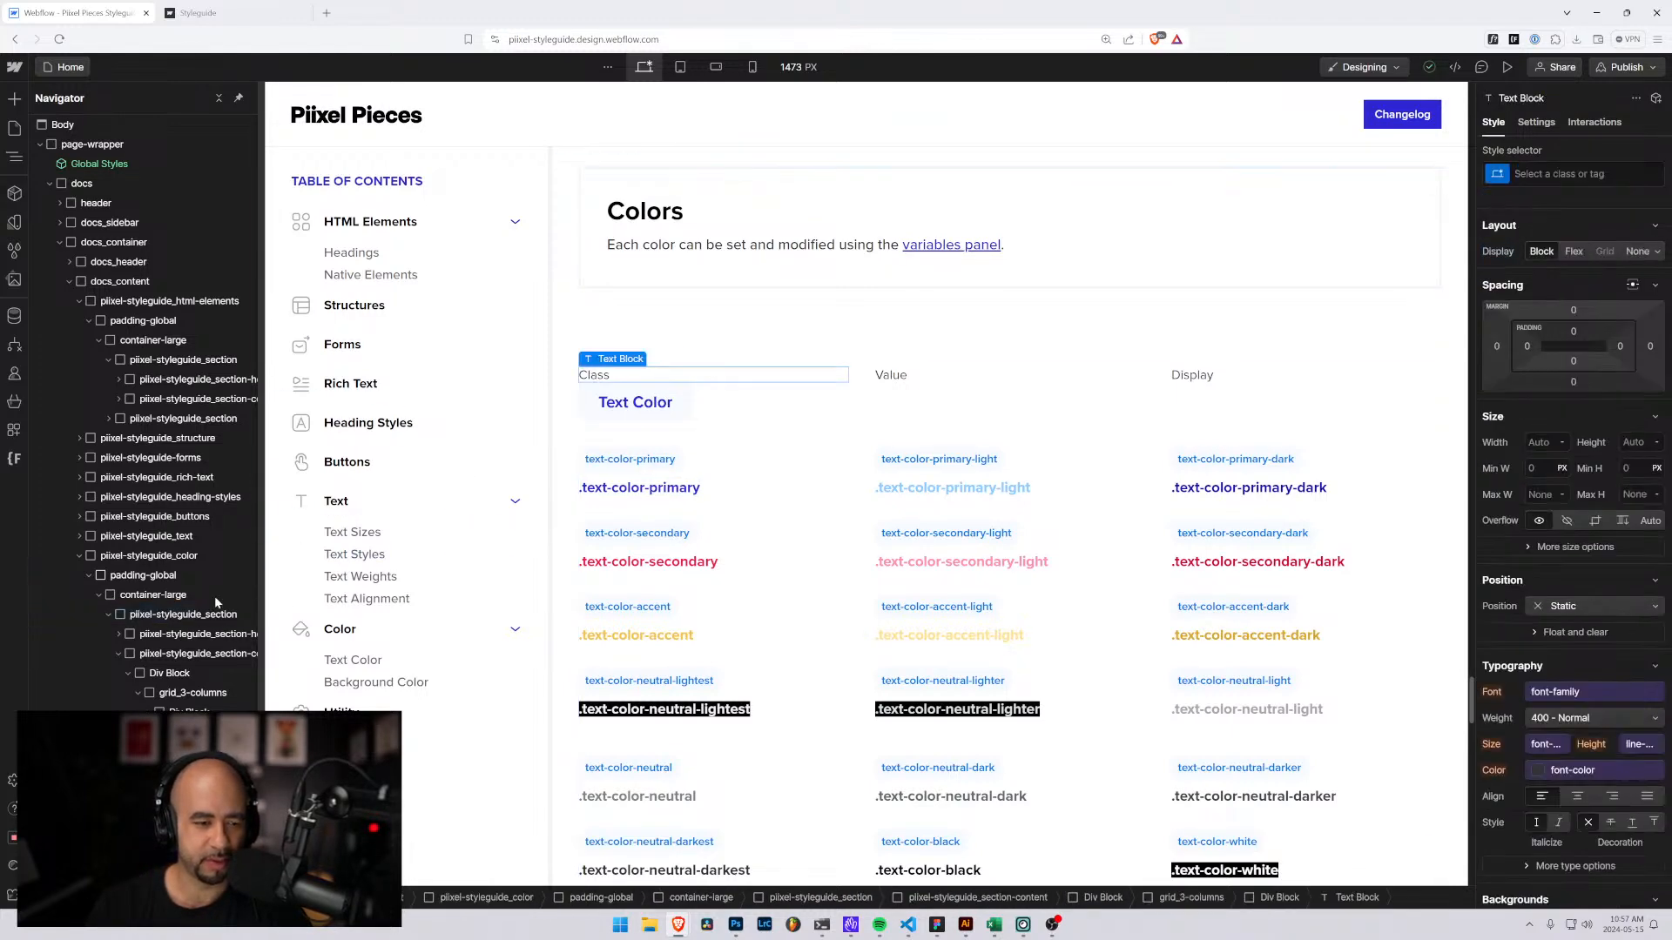
Give the div block wrapping the header grid a new class named piixel-styleguide_table.
left_click(145, 677)
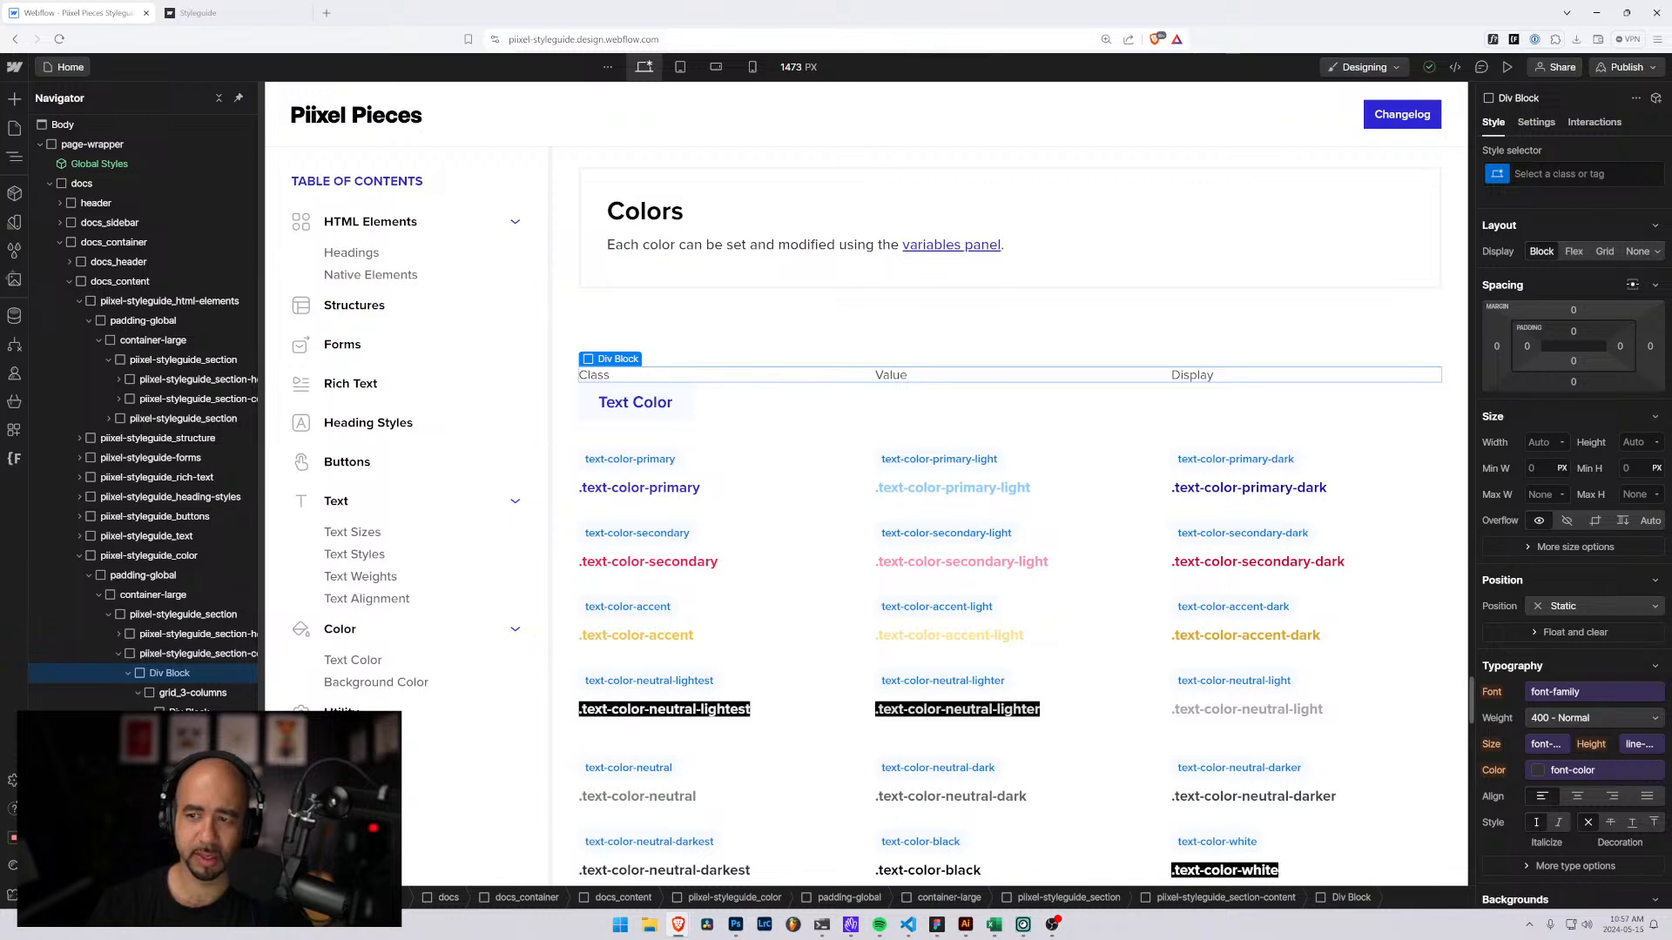
key("ctrl+Return")
type("piixel_")
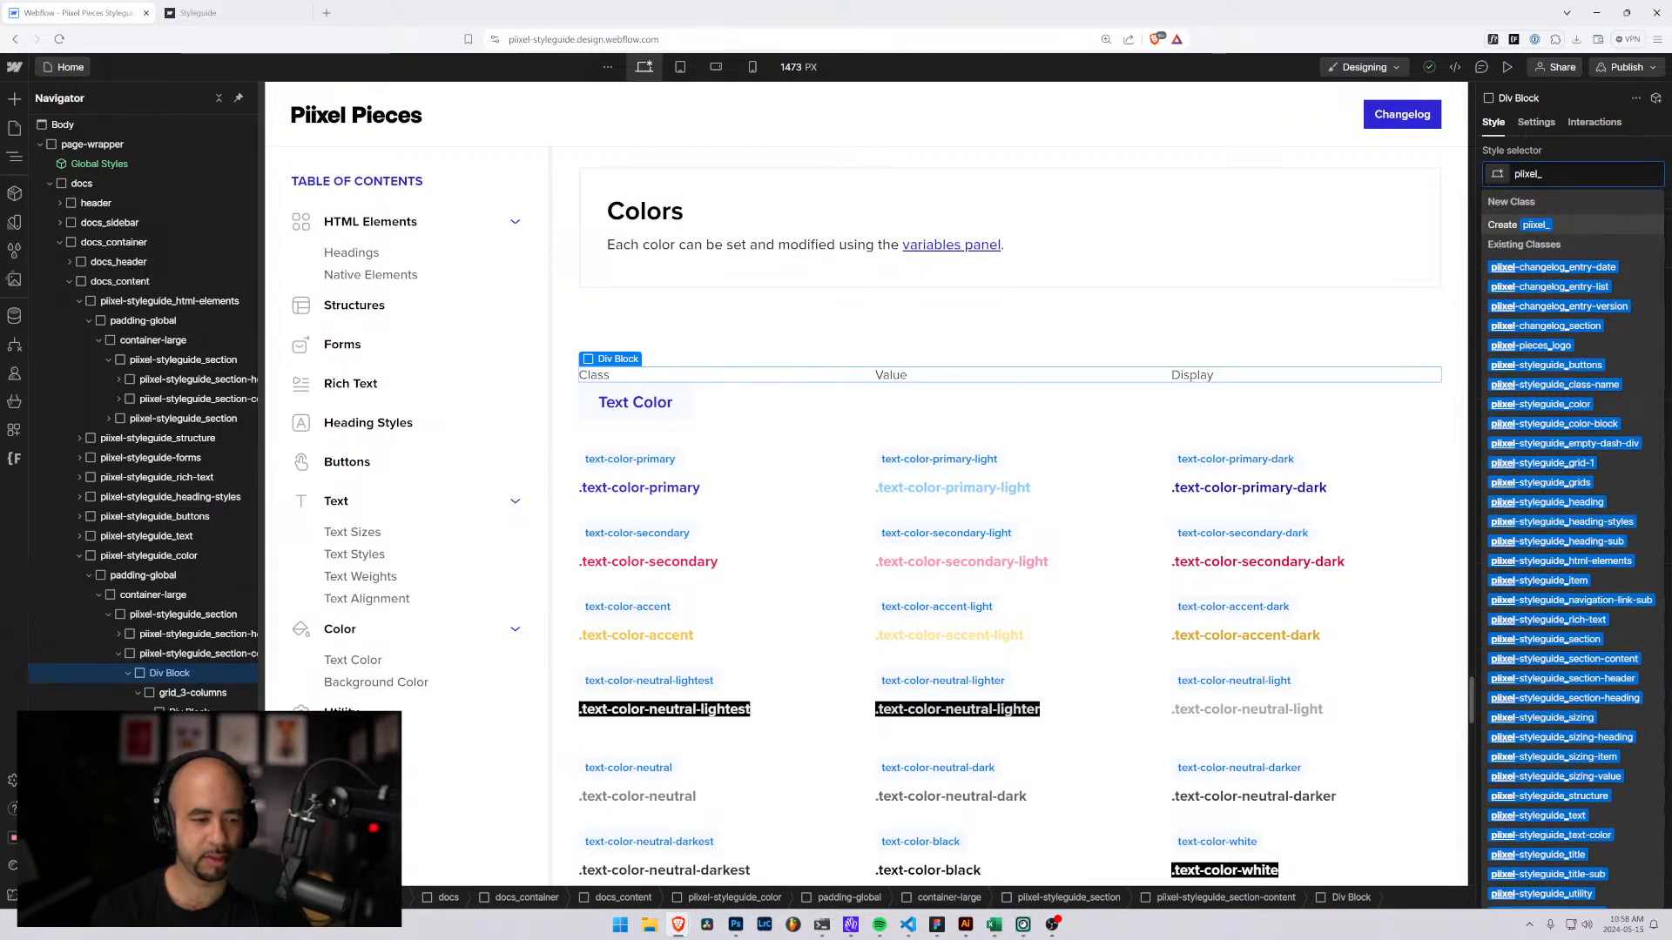
key("BackSpace")
type("sty")
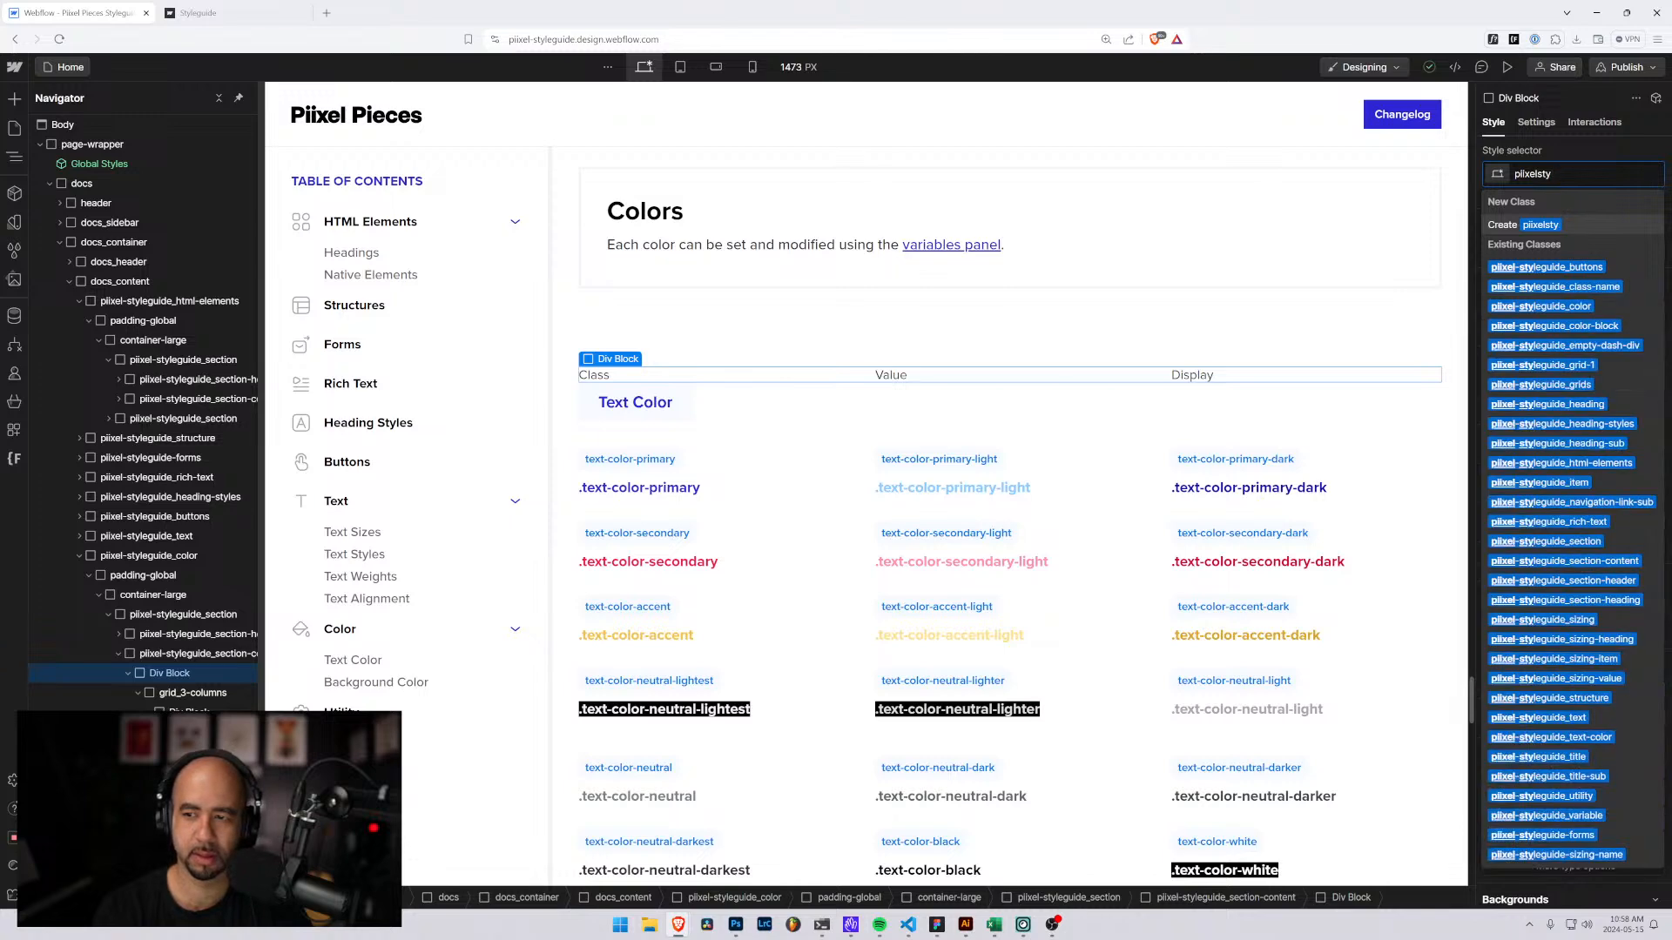
key("BackSpace")
key("BackSpace")
type("-stylegui")
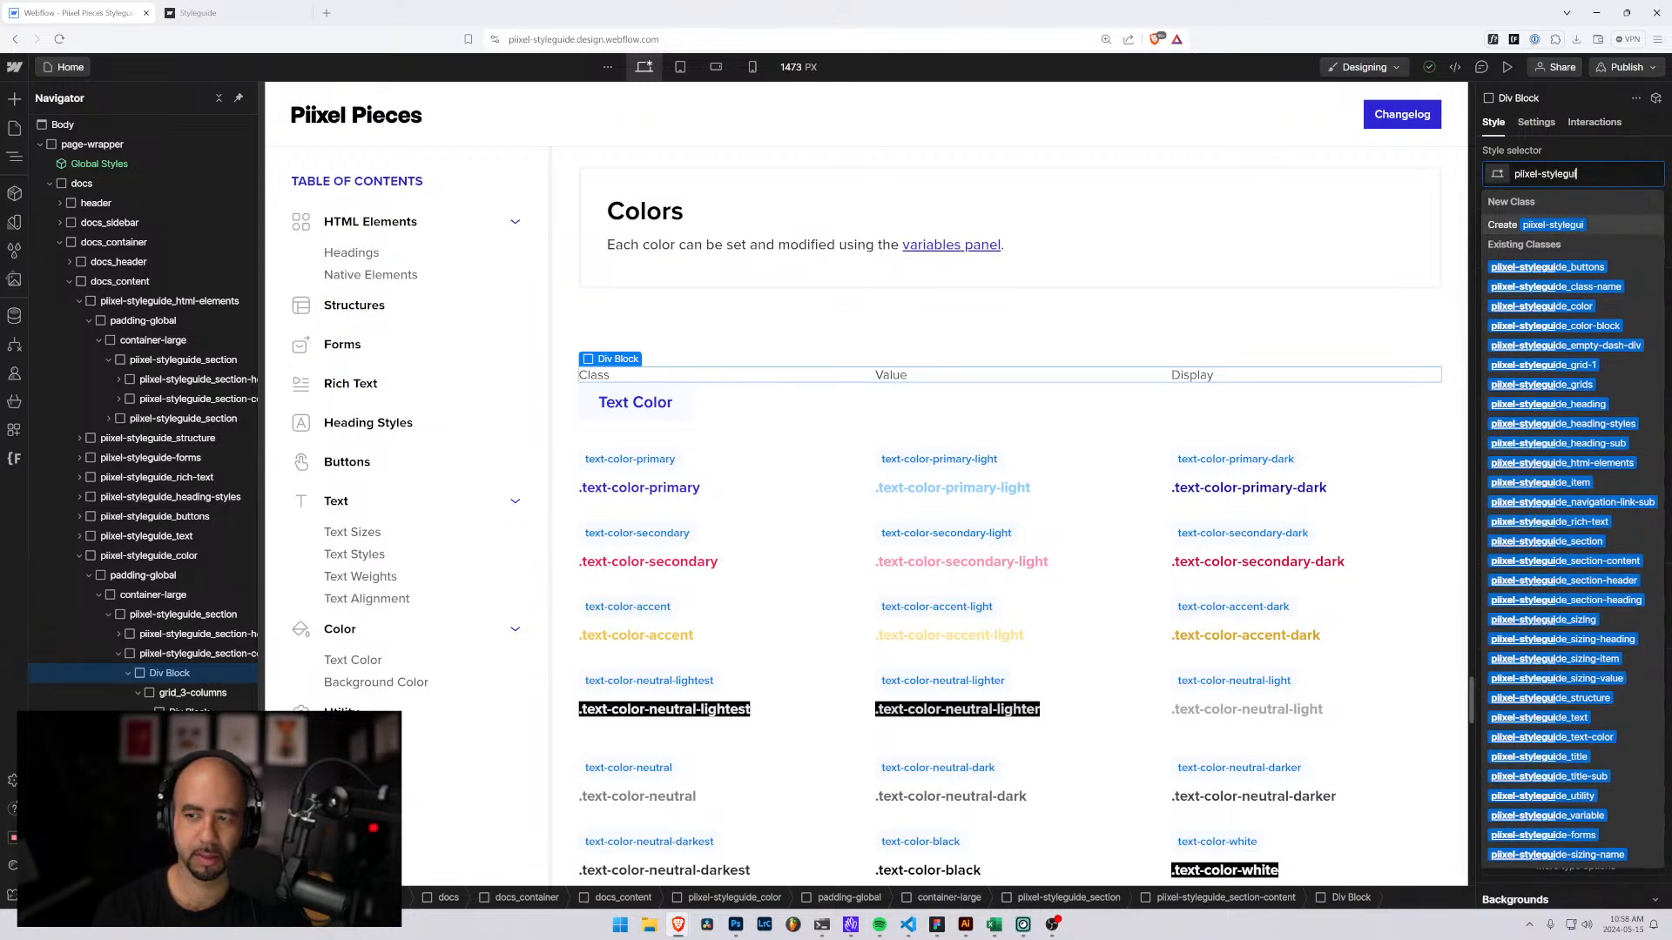
type("de_")
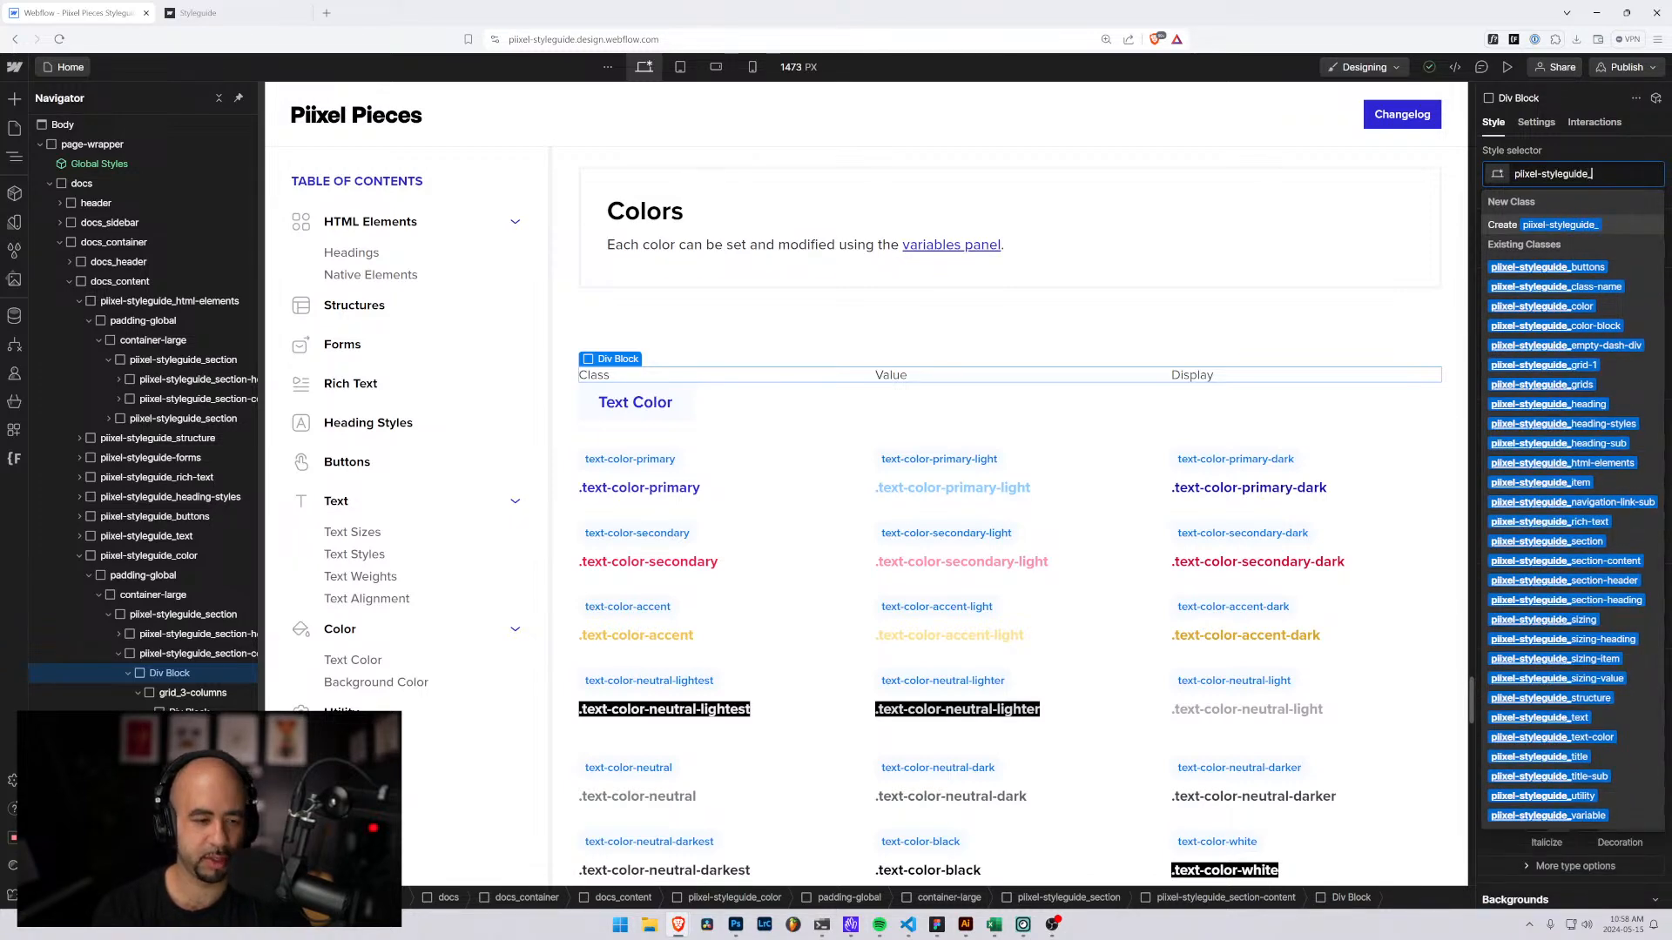
type("table")
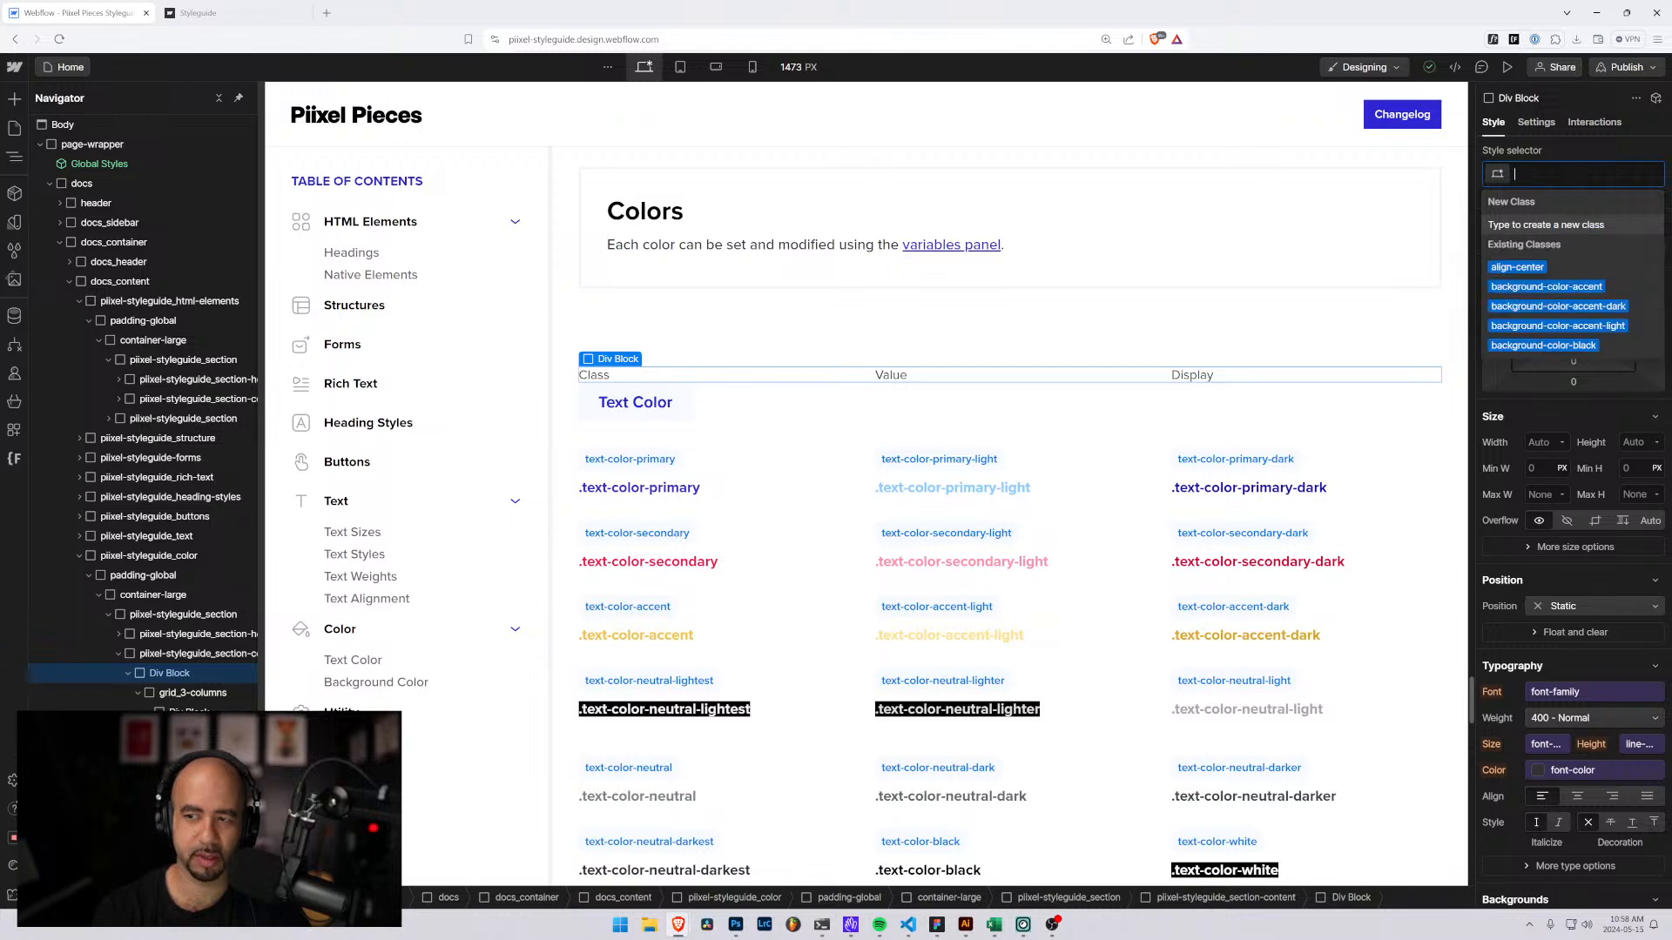
key("Return")
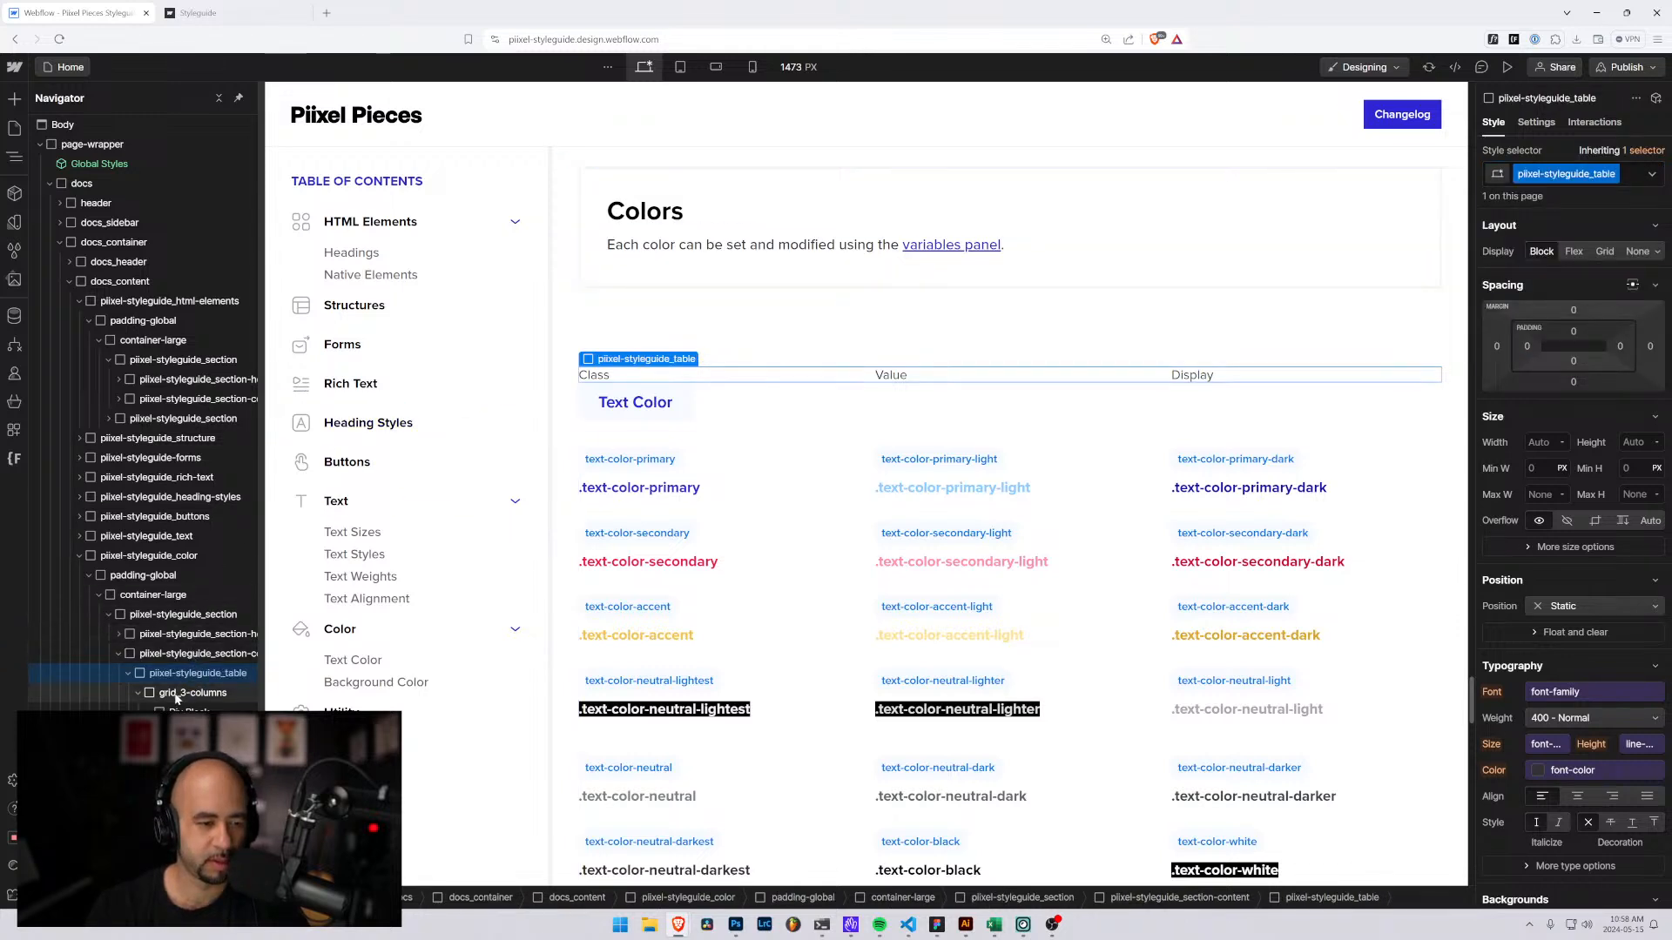
Give the div block around the "Class" text a new class named pii_table_header.
left_click(148, 702)
left_click(150, 710)
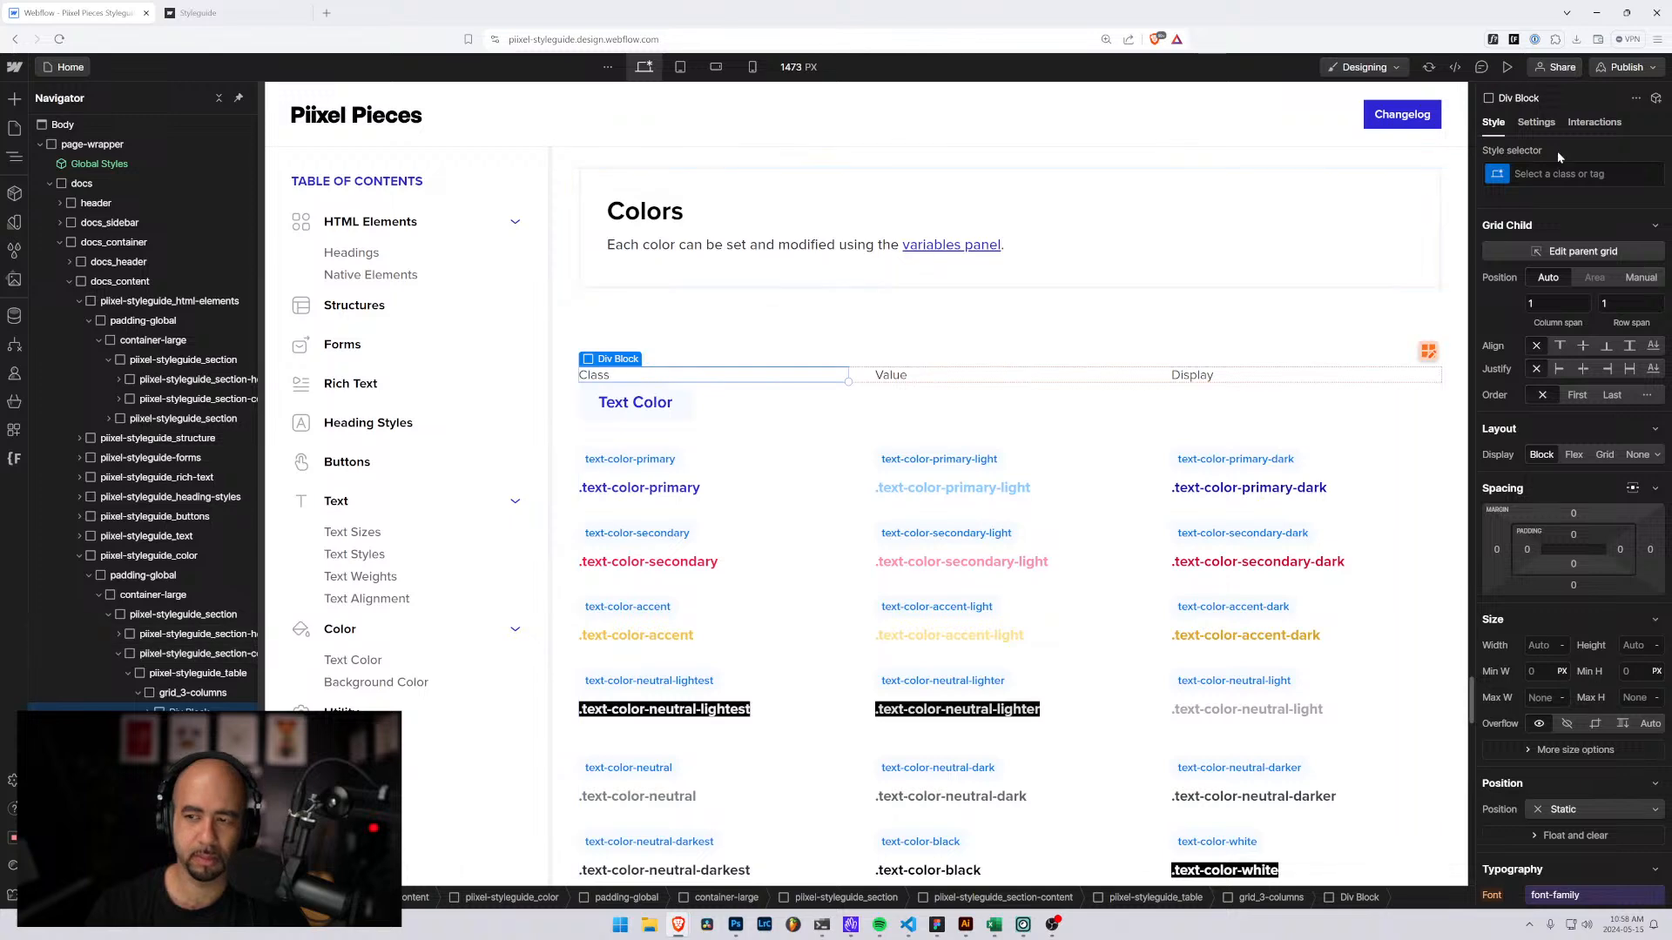
key("ctrl+Return")
type("piix")
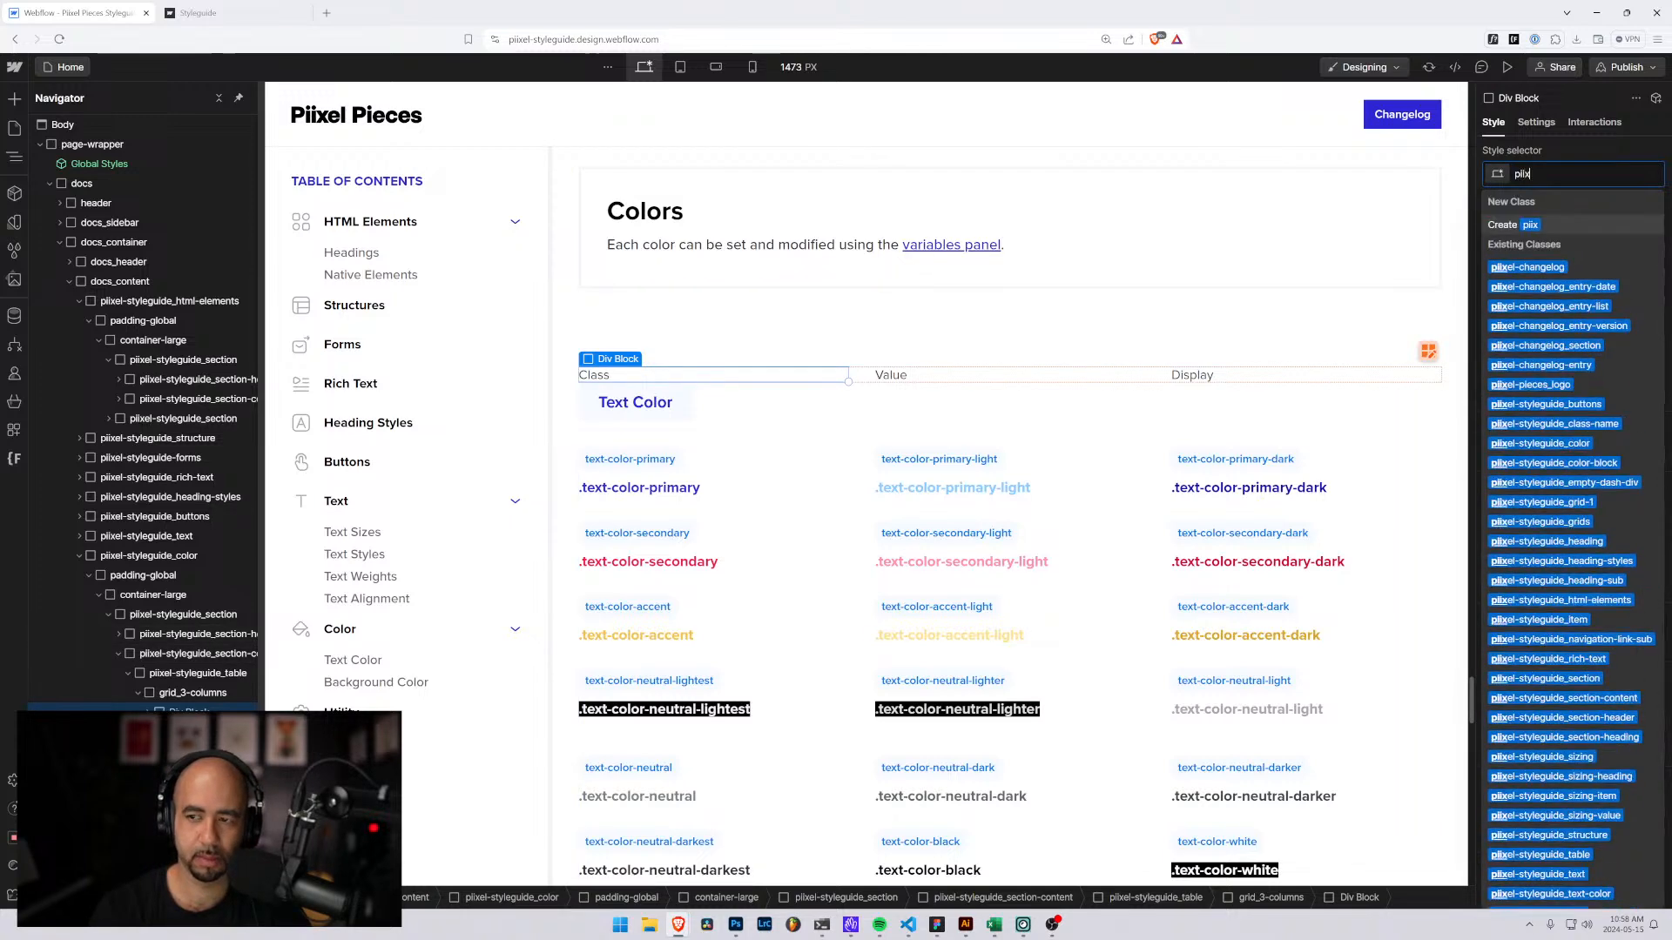
key("BackSpace")
type("_")
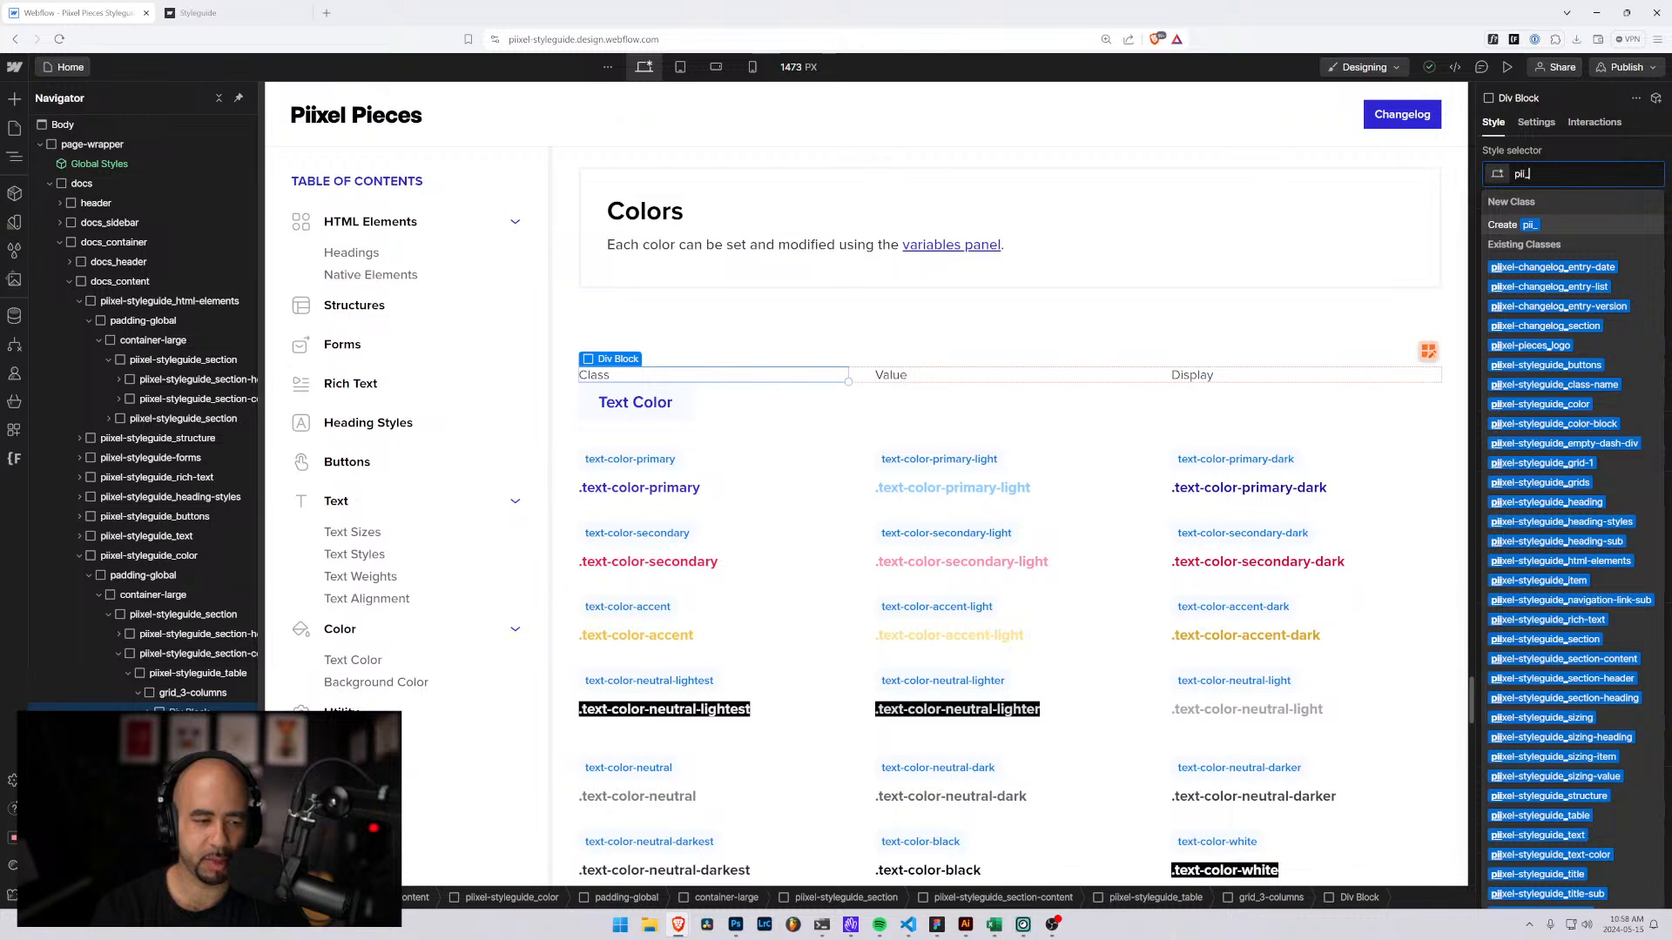
type("trabl")
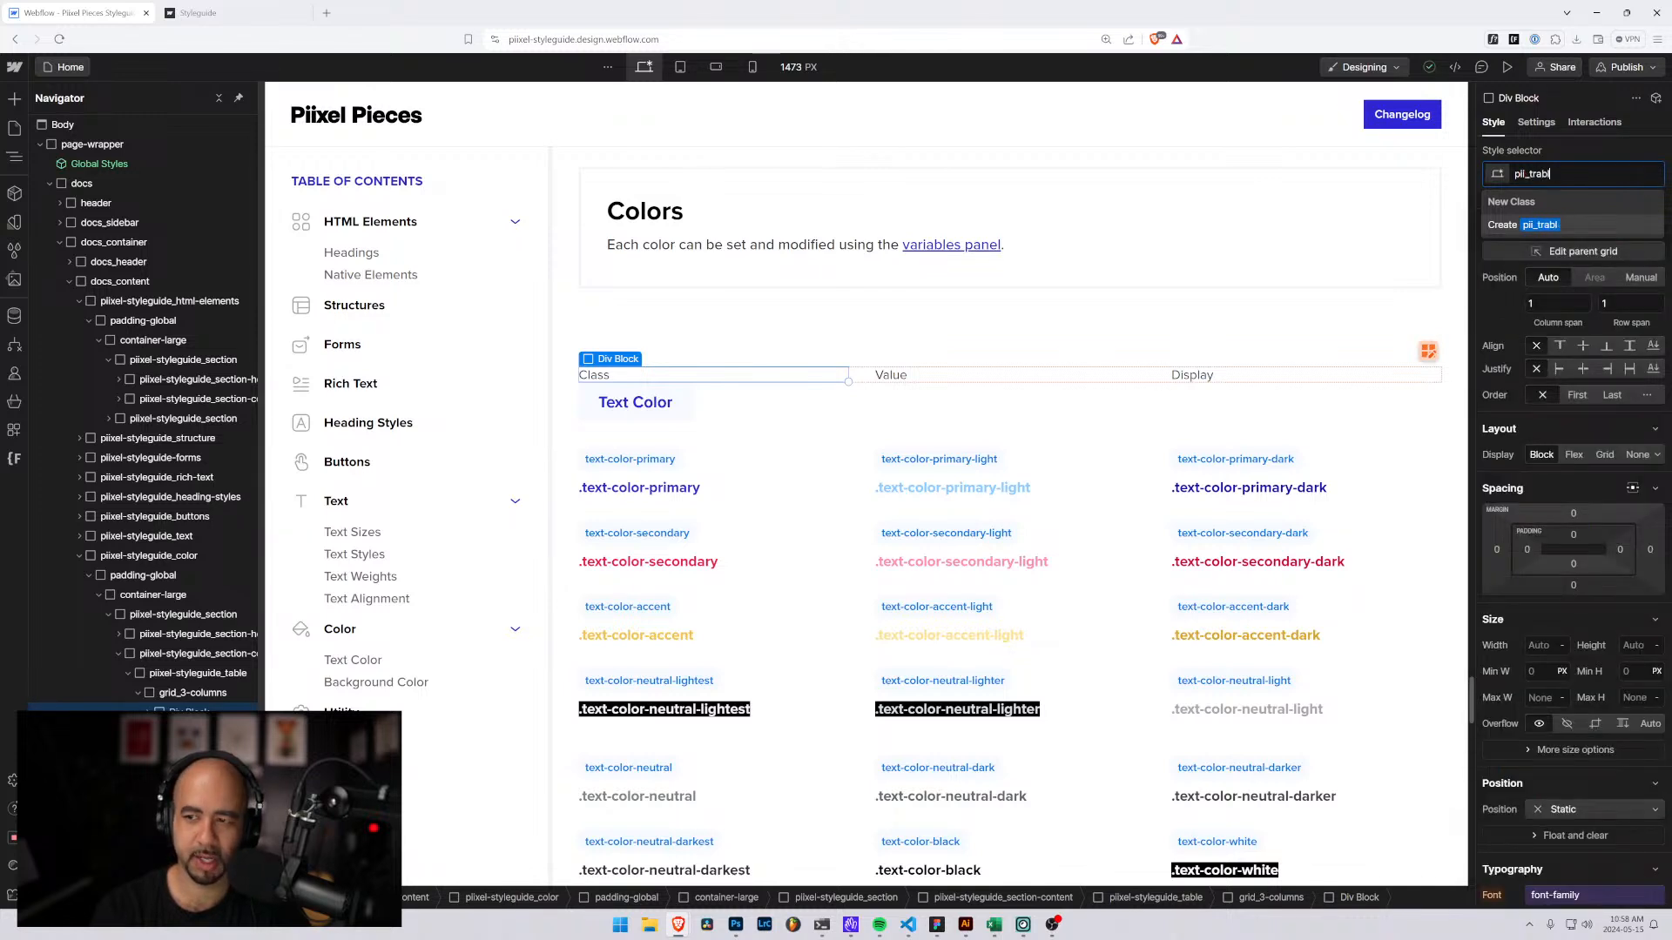
key("BackSpace")
key("BackSpace")
key("BackSpace")
key("BackSpace")
type("able")
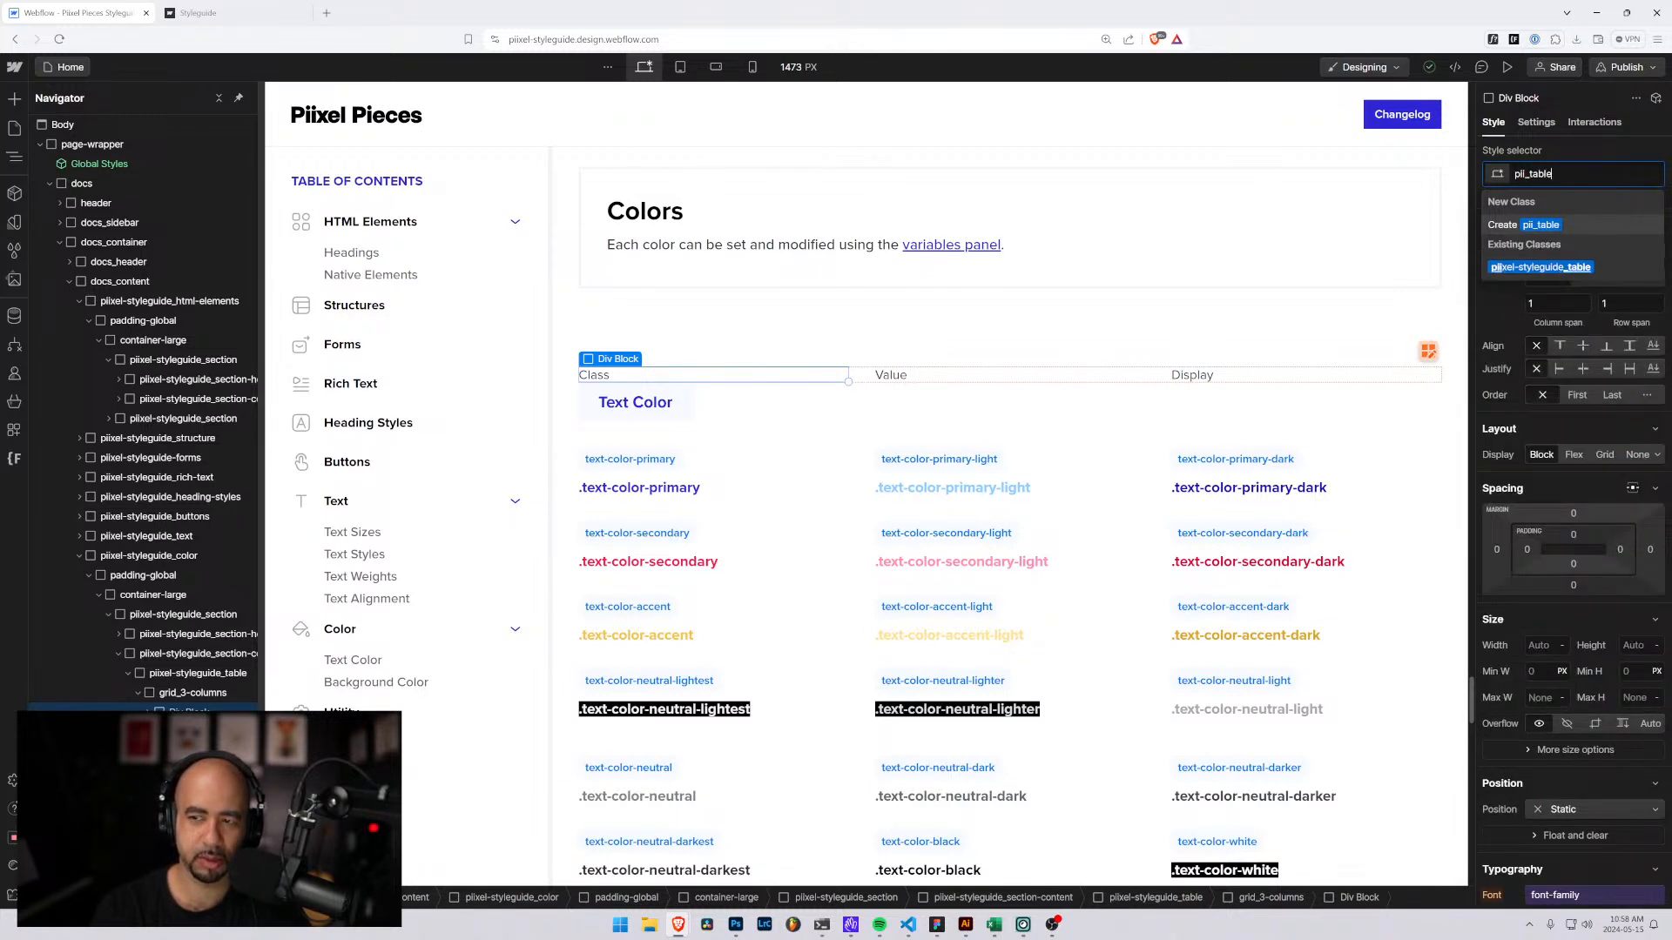
type("_")
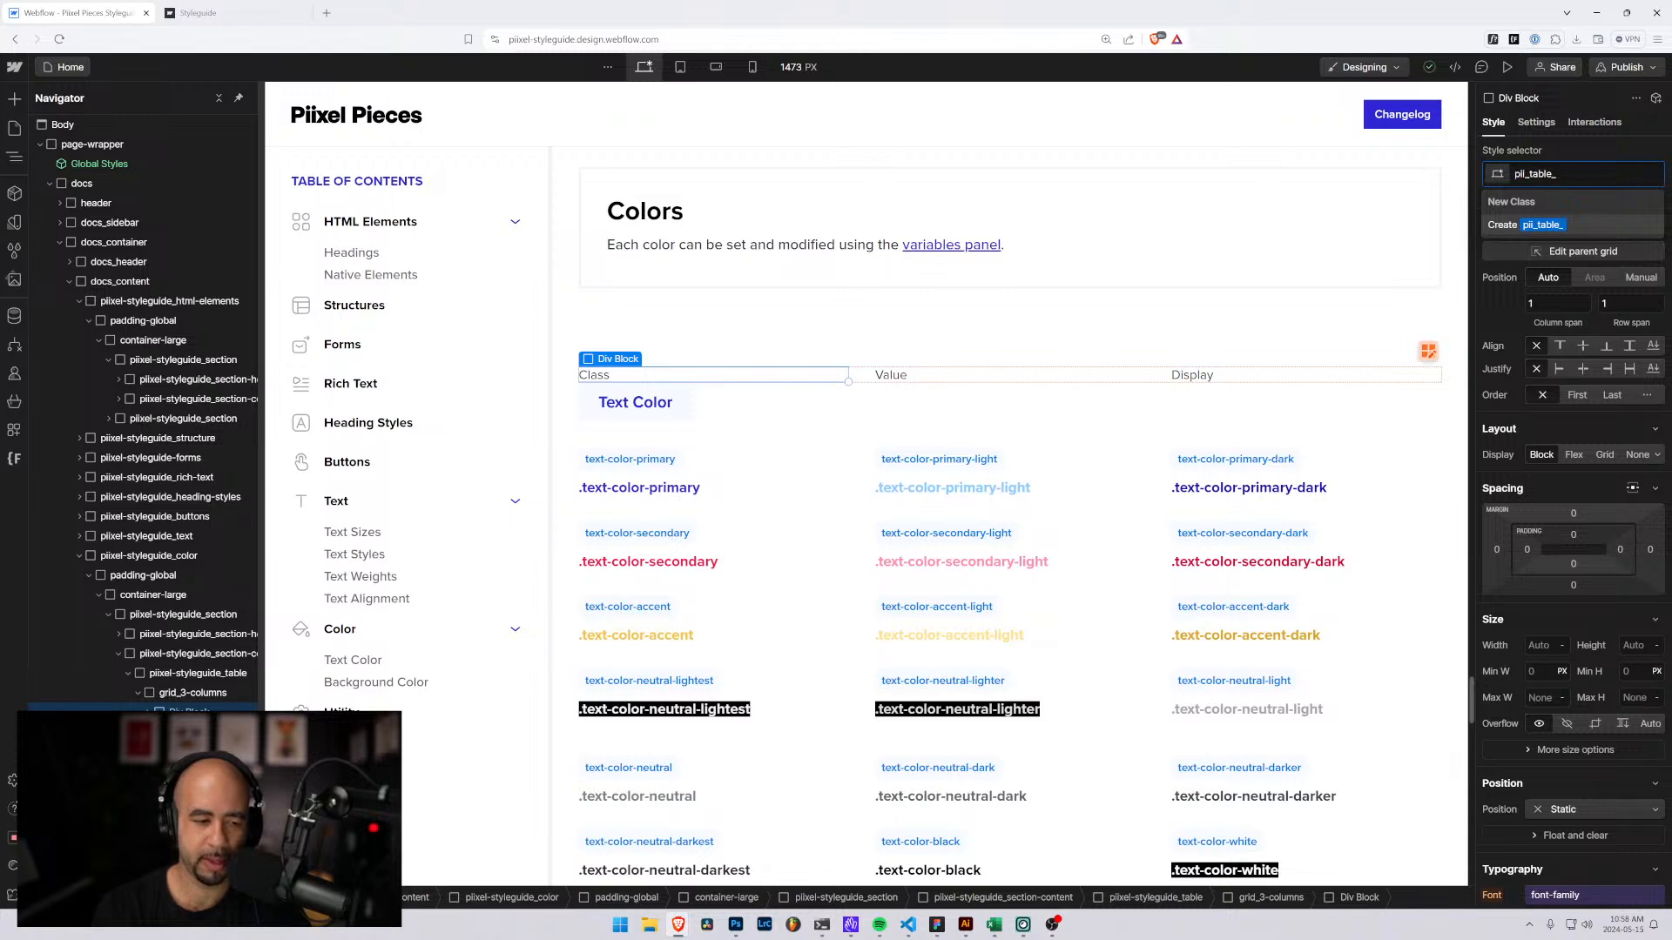
type("hea")
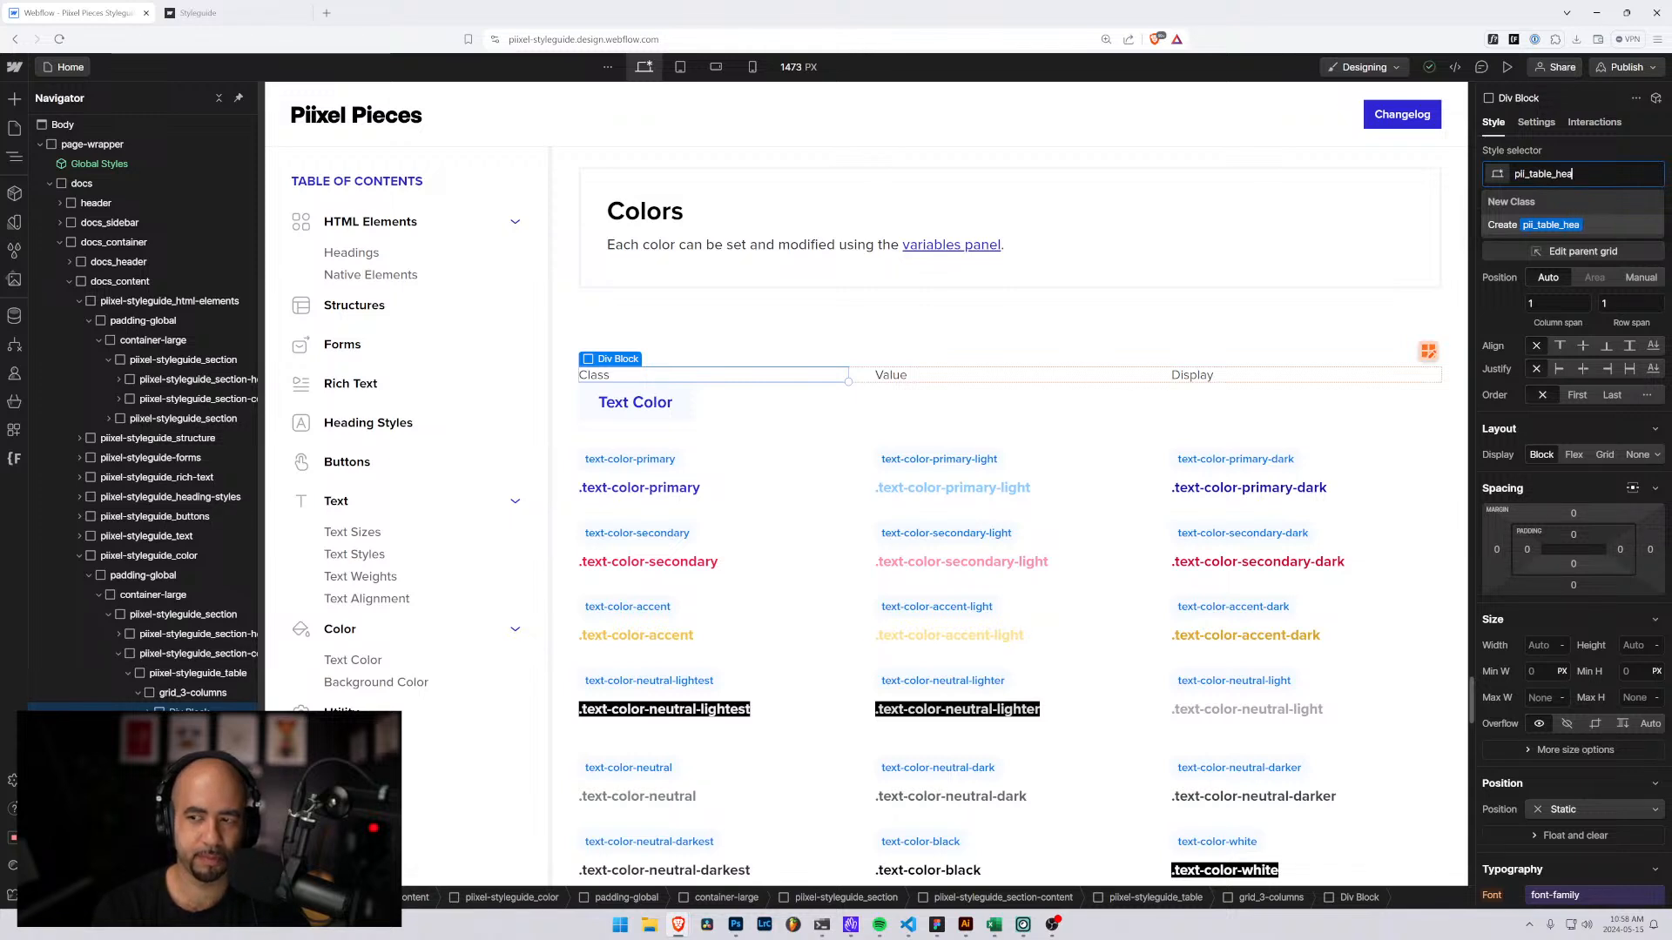
type("din")
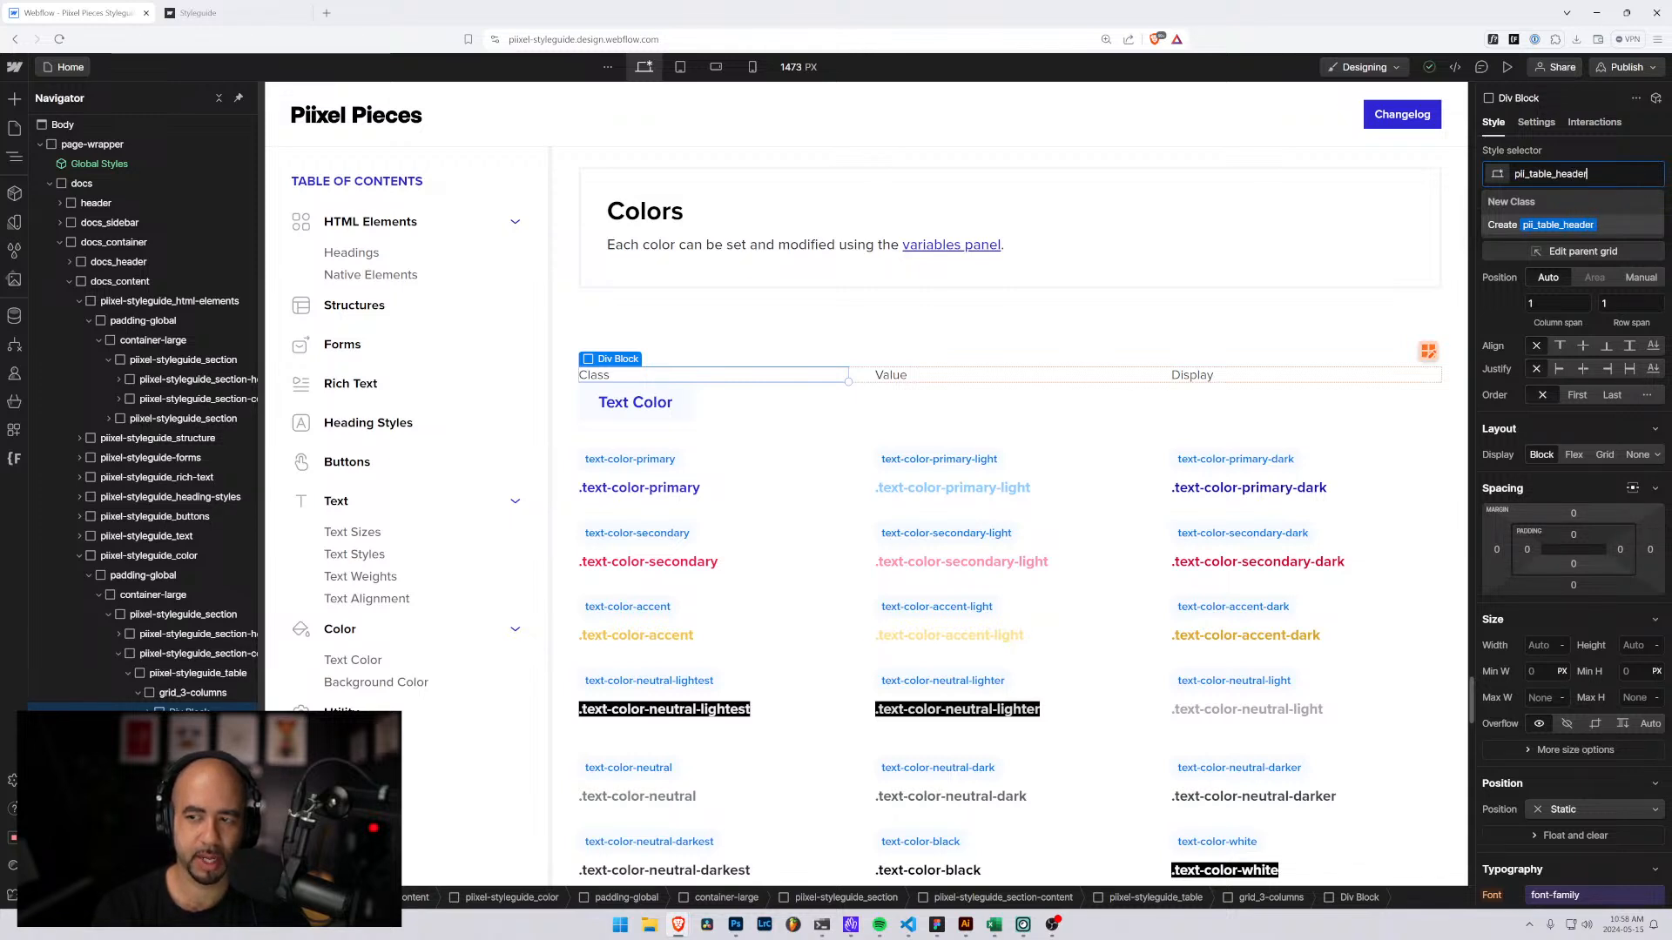
key("Return")
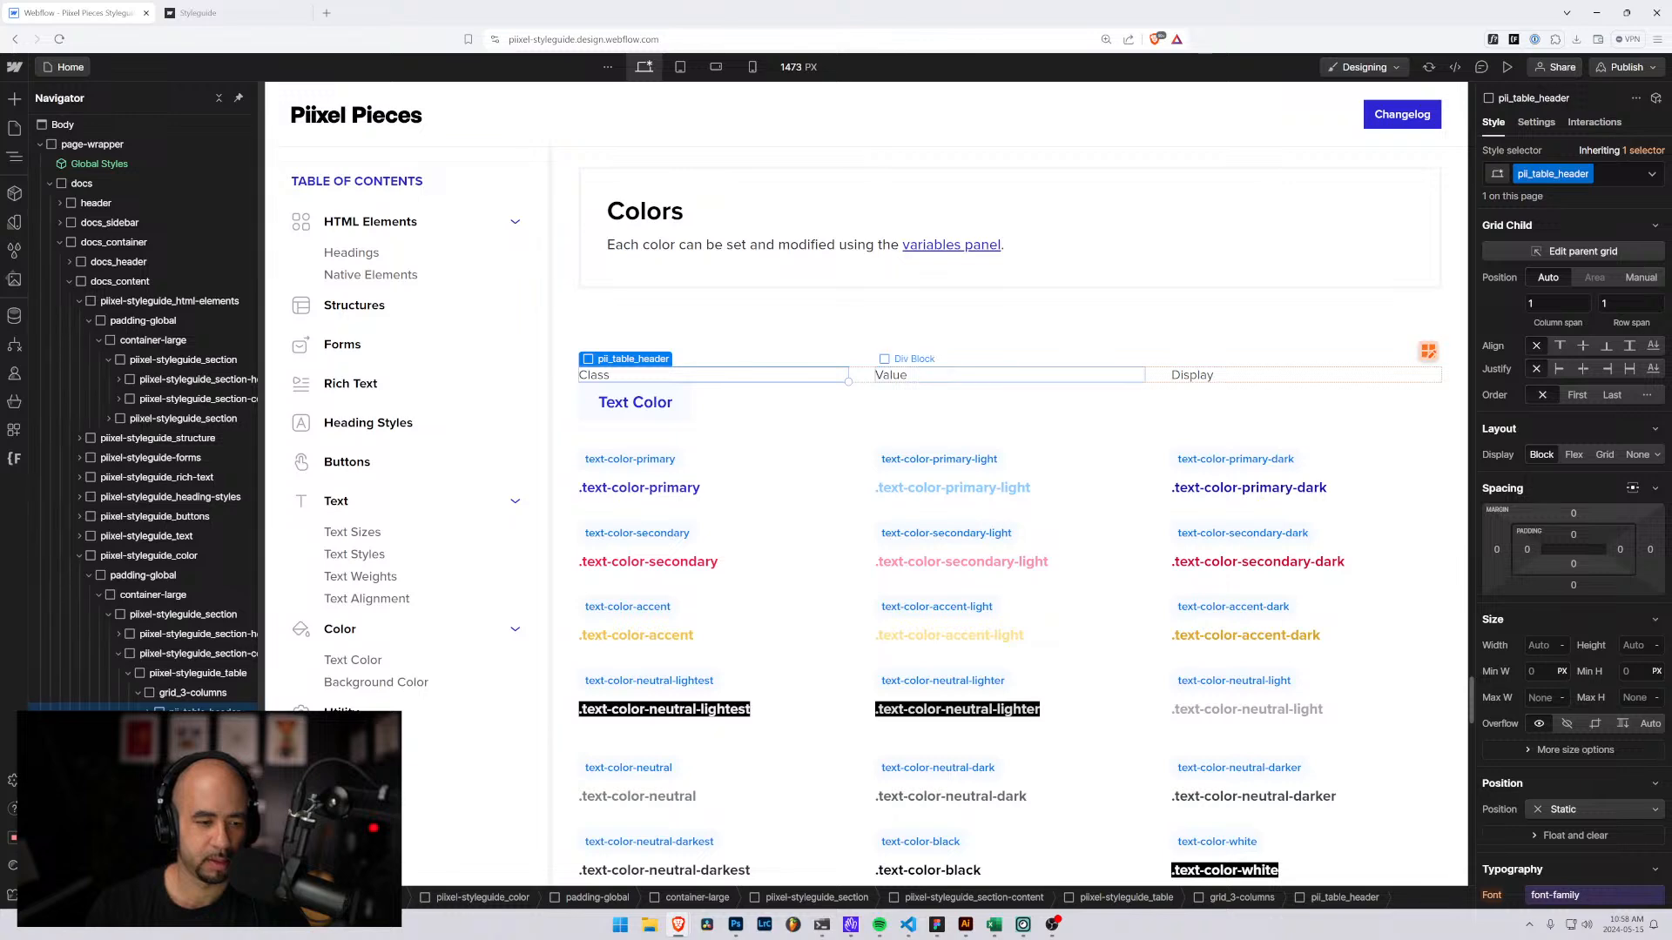
Apply the existing pii_table_header class to the Value and Display cells' div blocks.
left_click(1001, 376)
key("ctrl+Return")
type("pi")
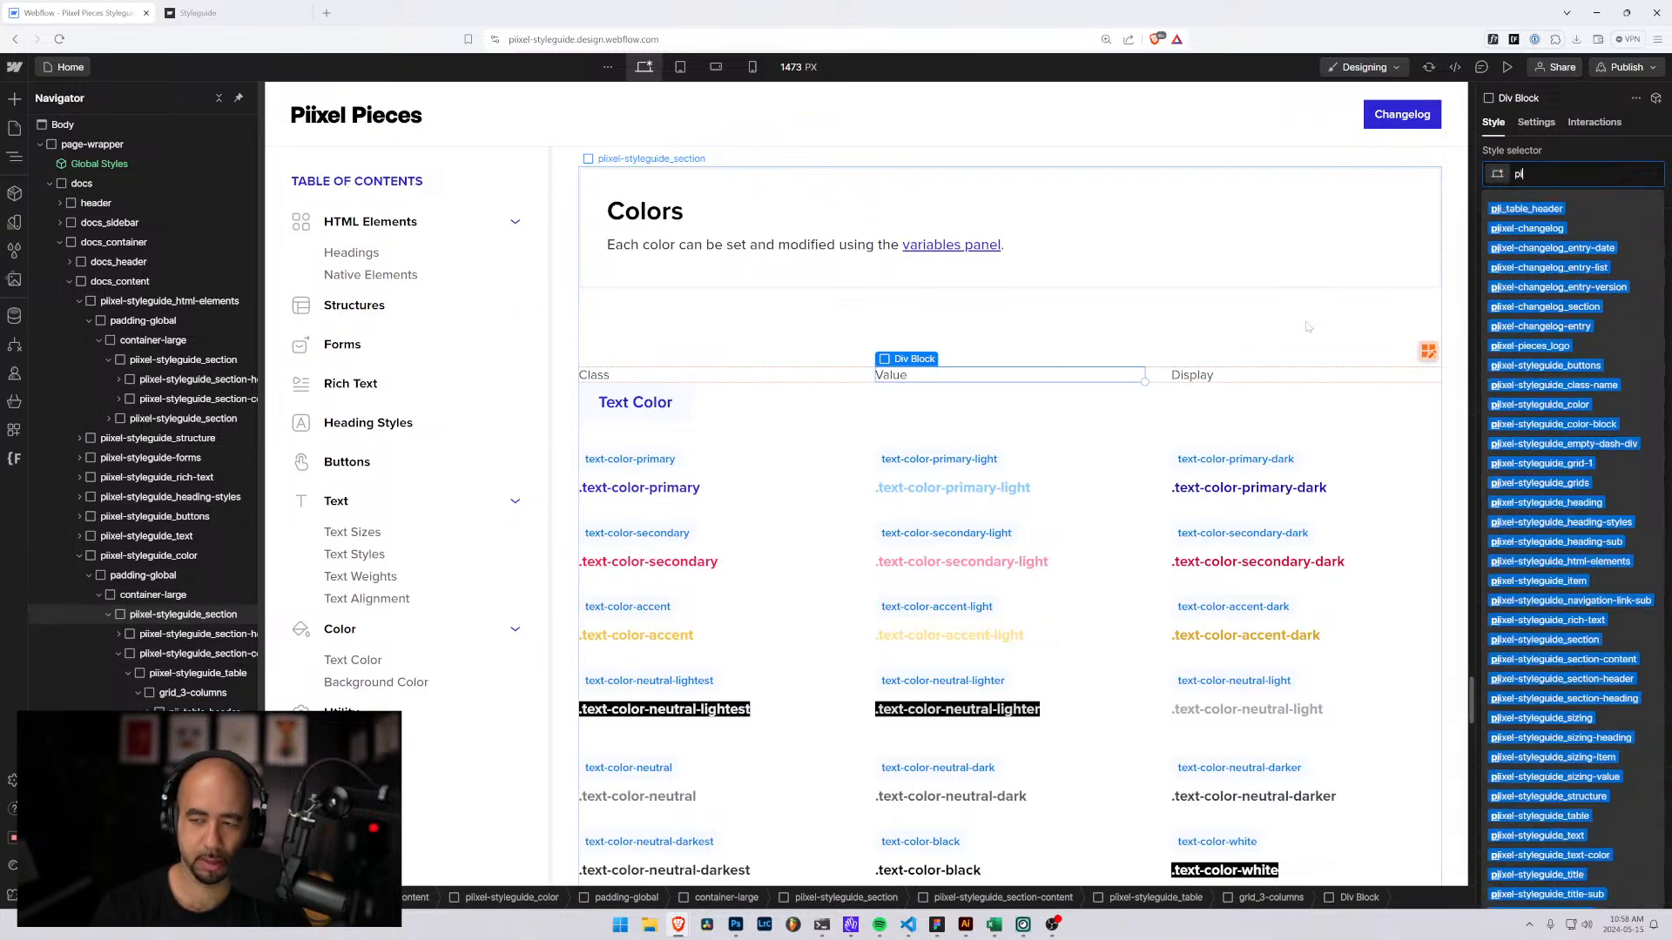
type("i")
key("Return")
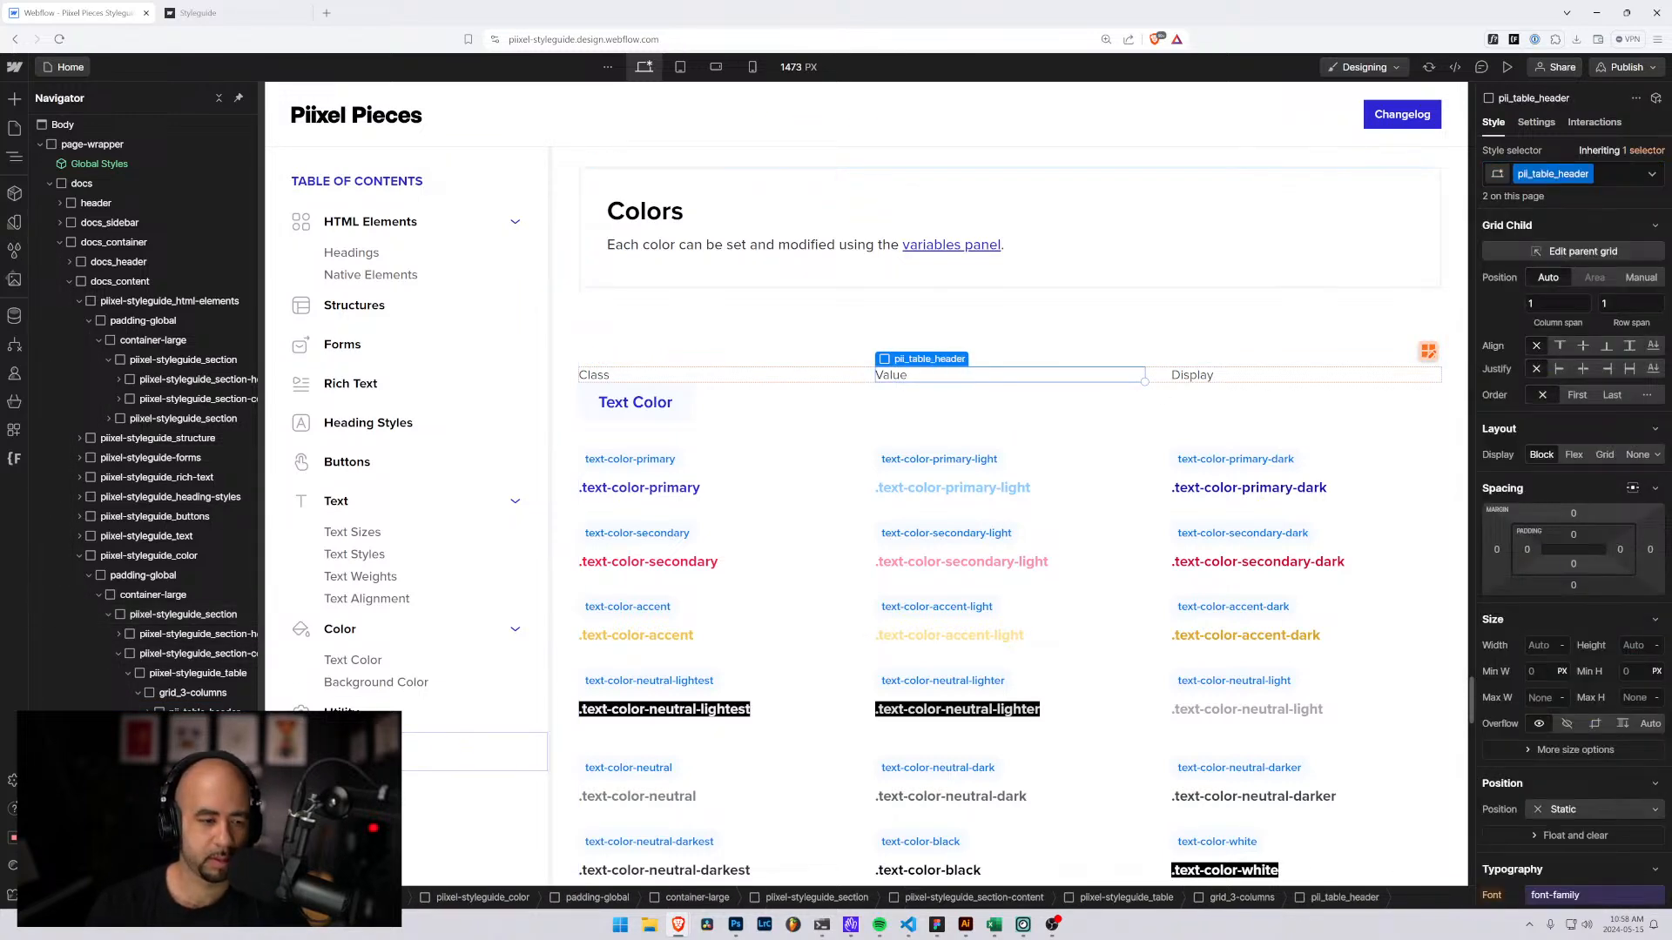
left_click(1288, 375)
key("ctrl+Return")
type("pii")
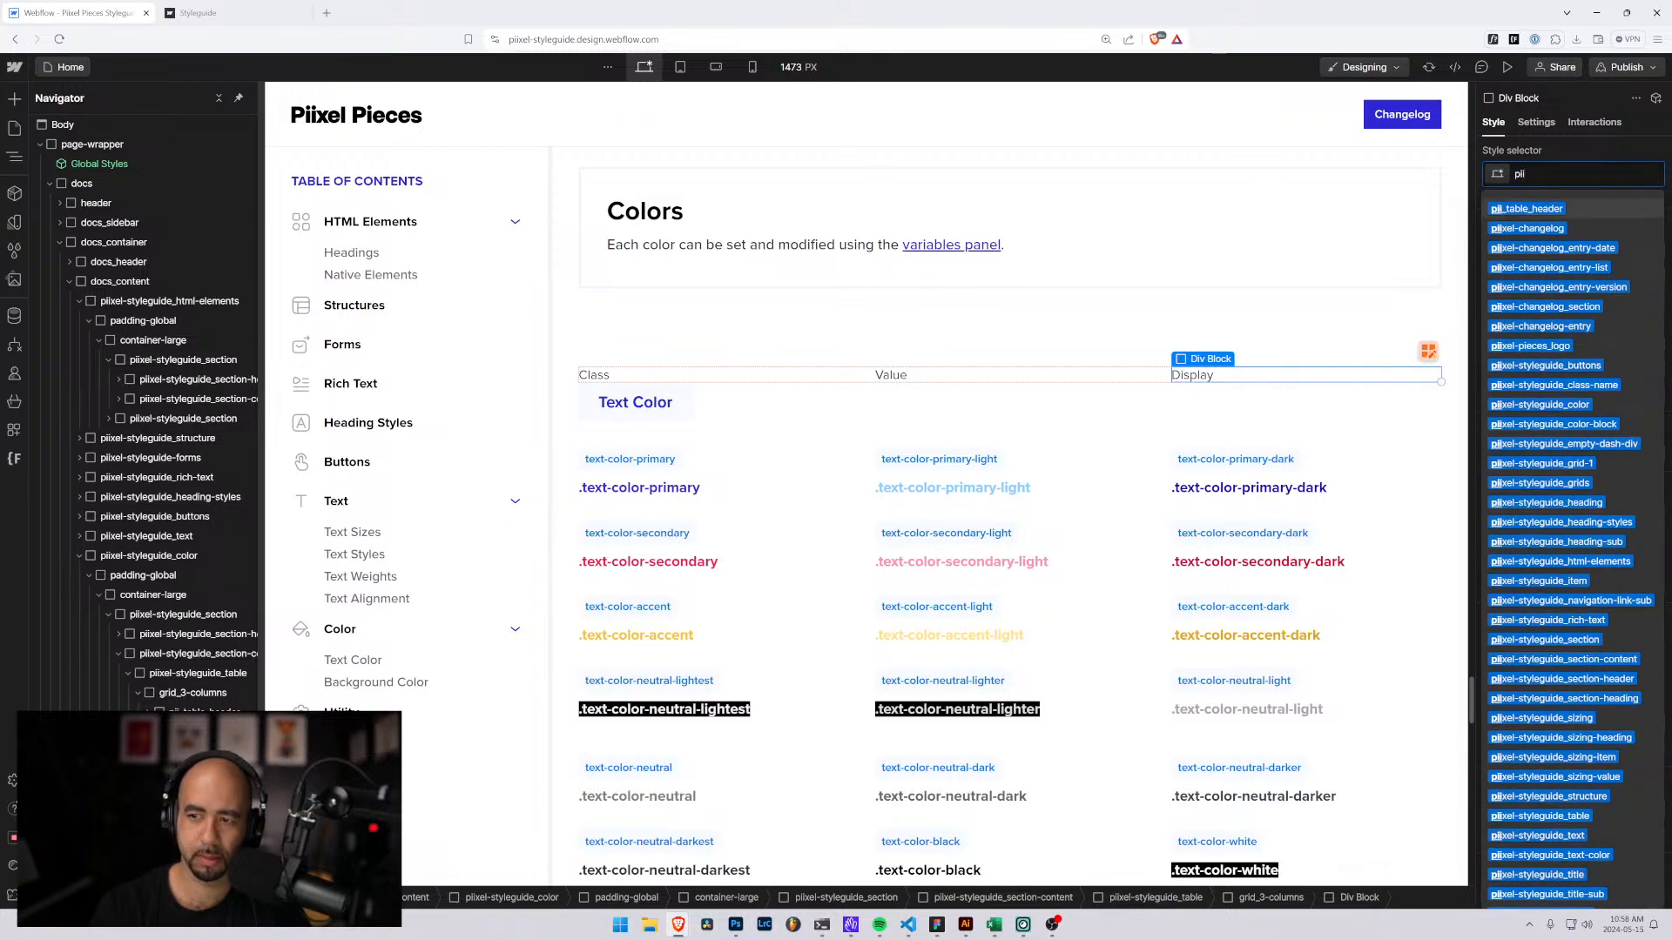
key("Return")
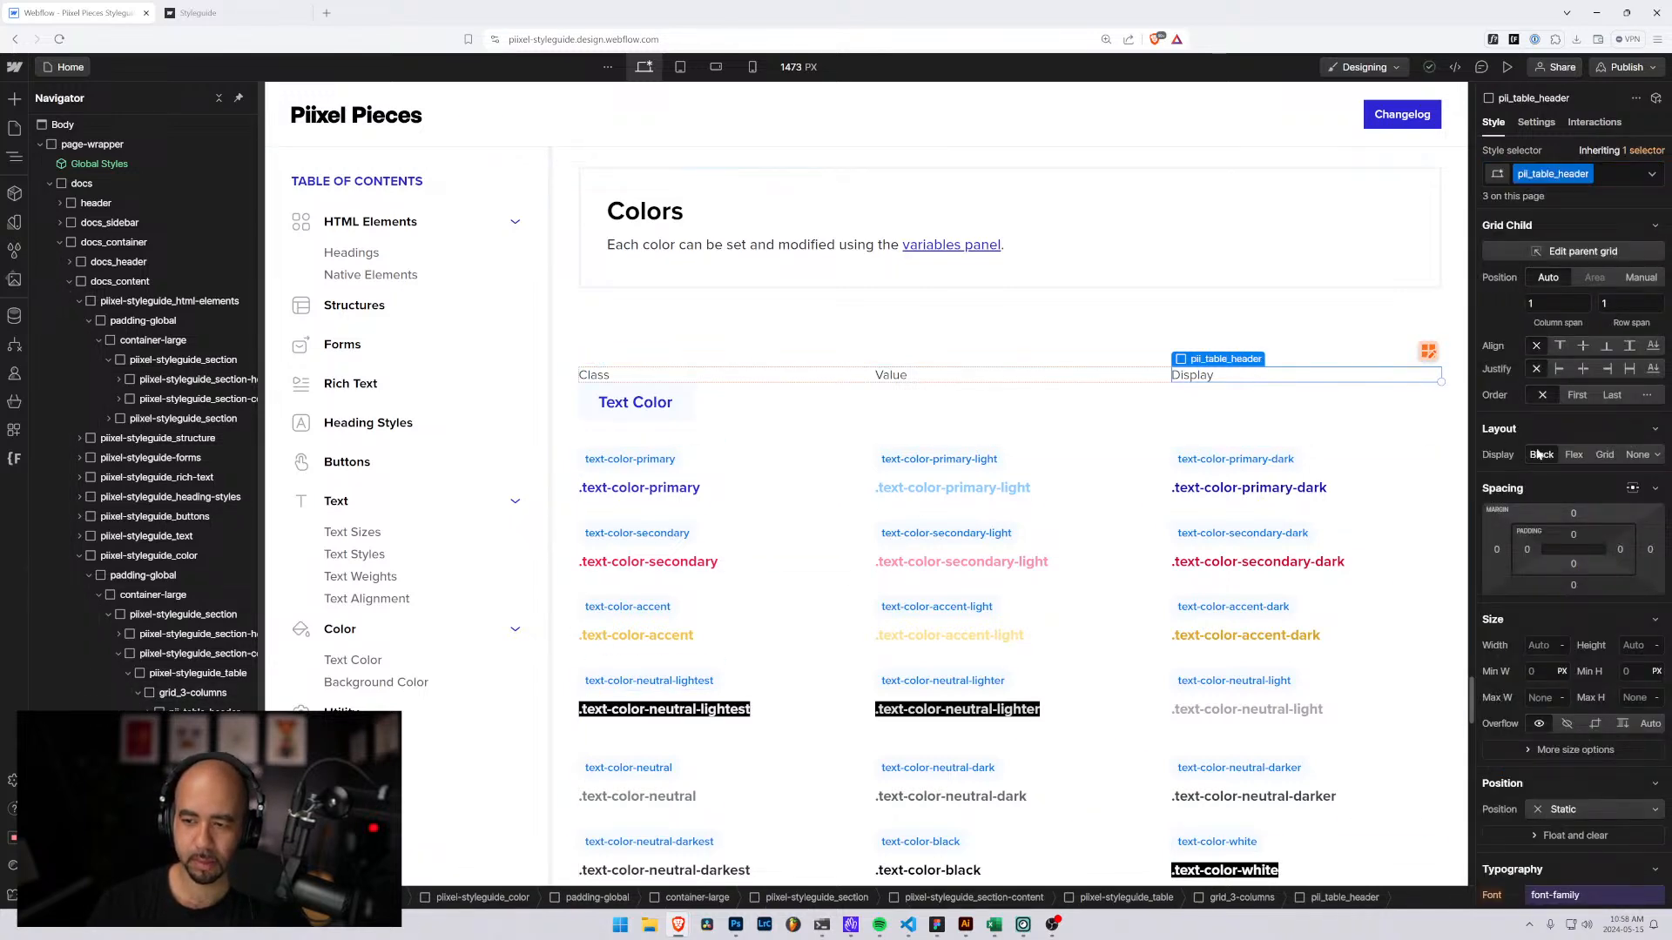
Set the font weight of the pii_table_header class to 700 - Bold.
scroll(1500, 530, "down", 3)
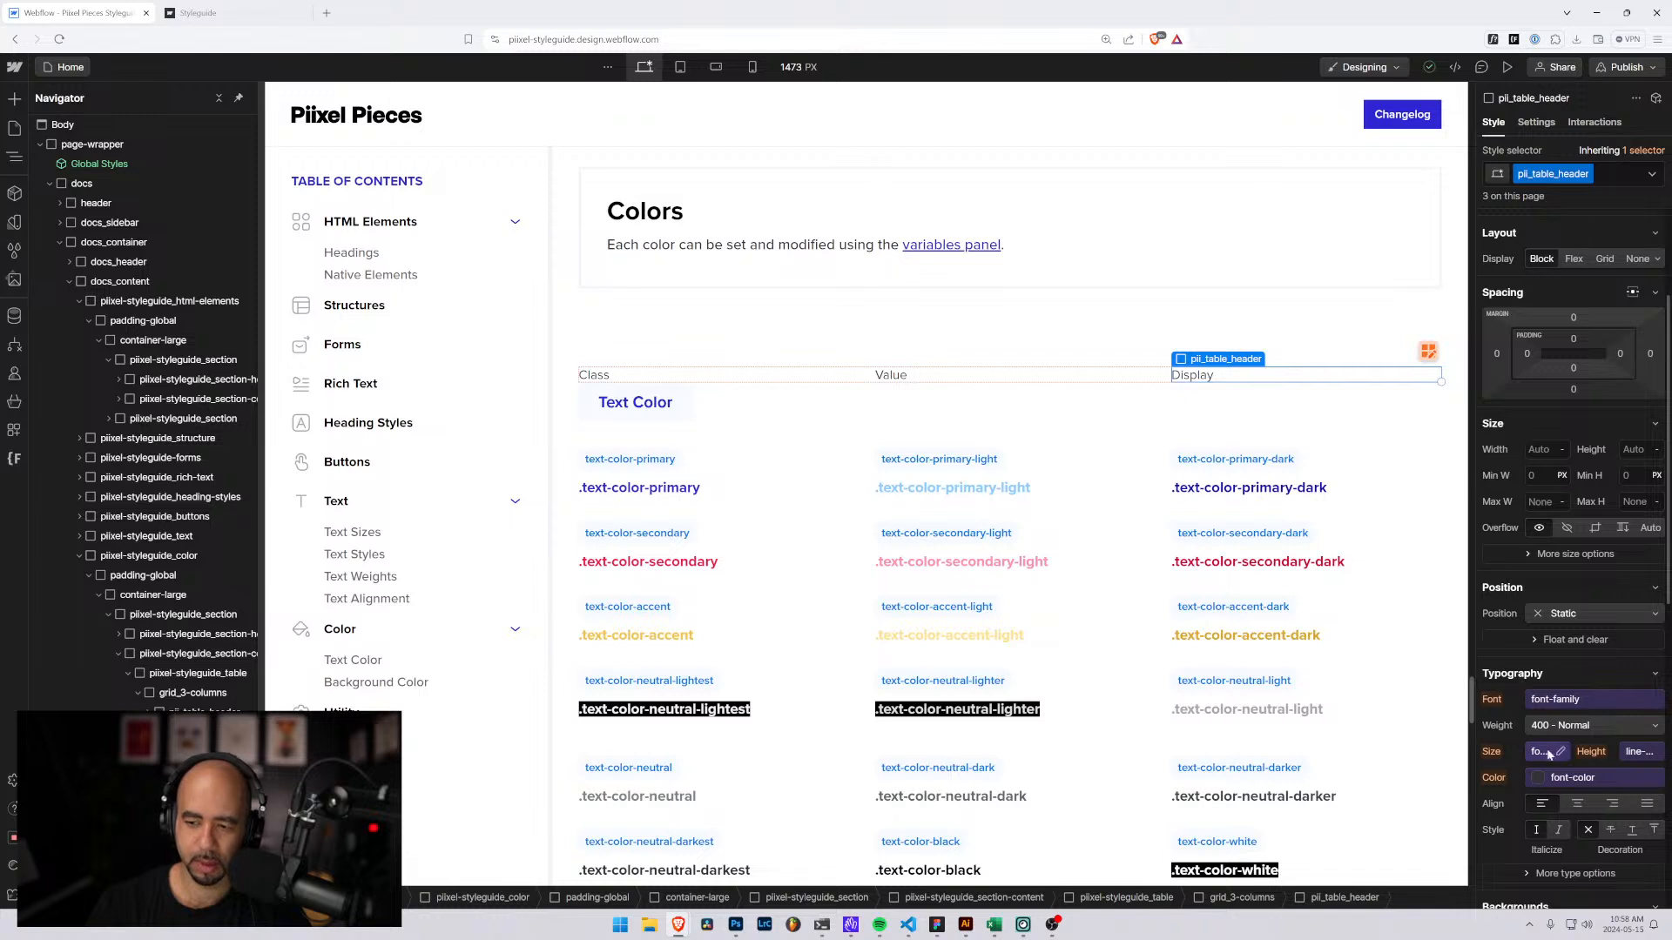
left_click(1540, 751)
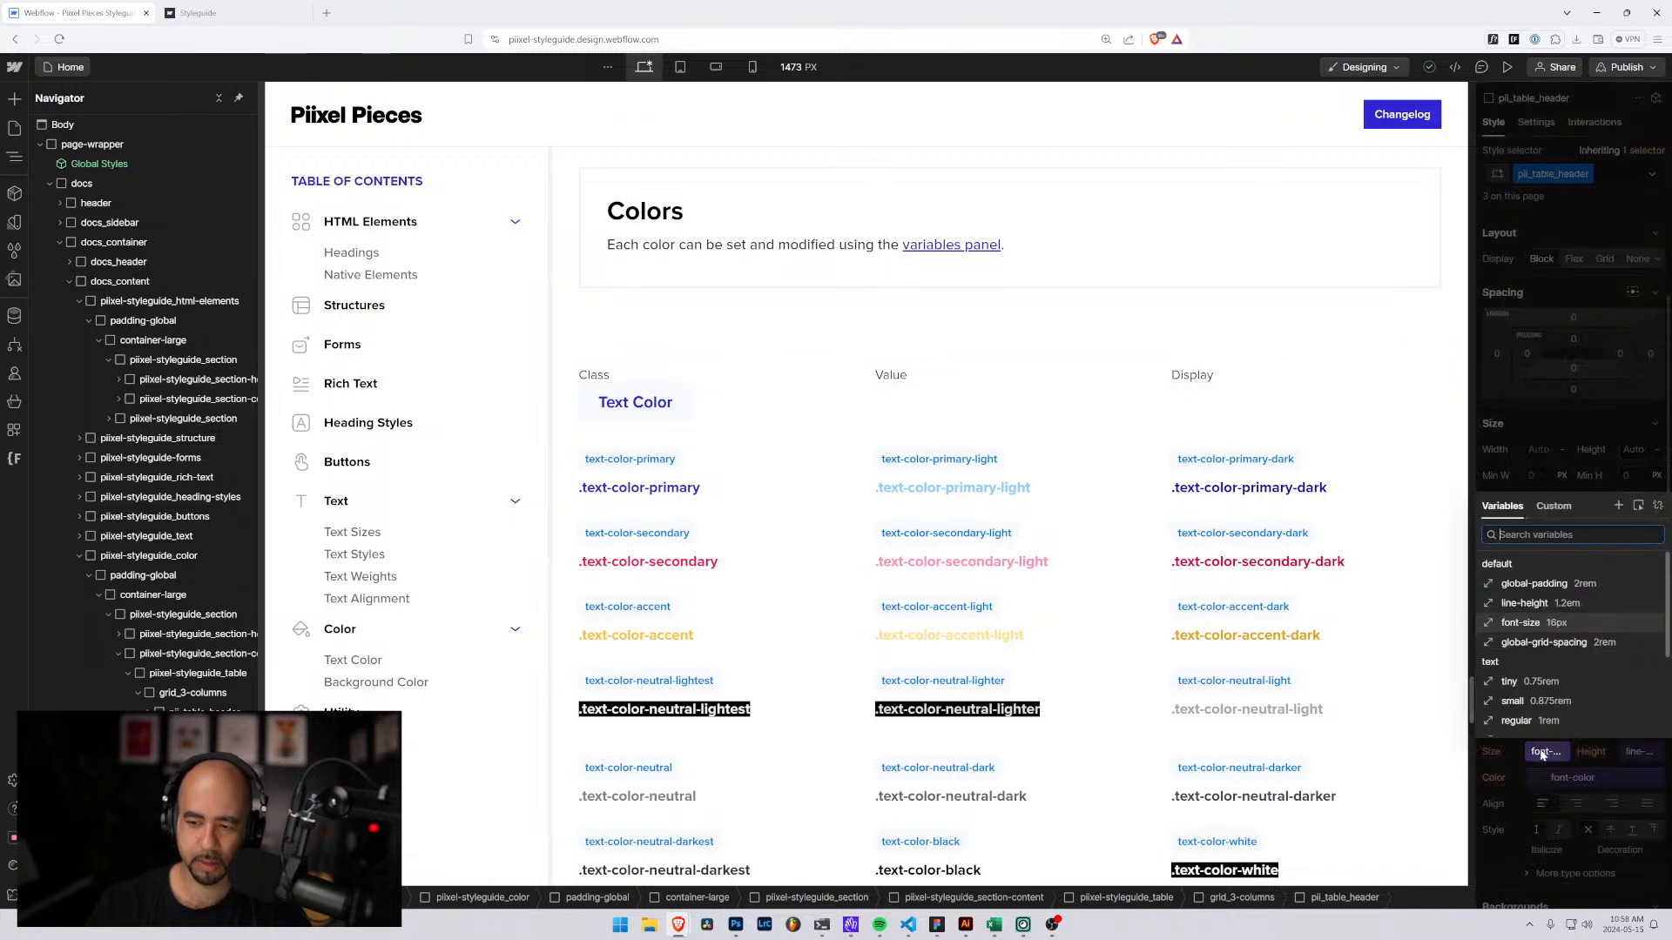
left_click(1532, 481)
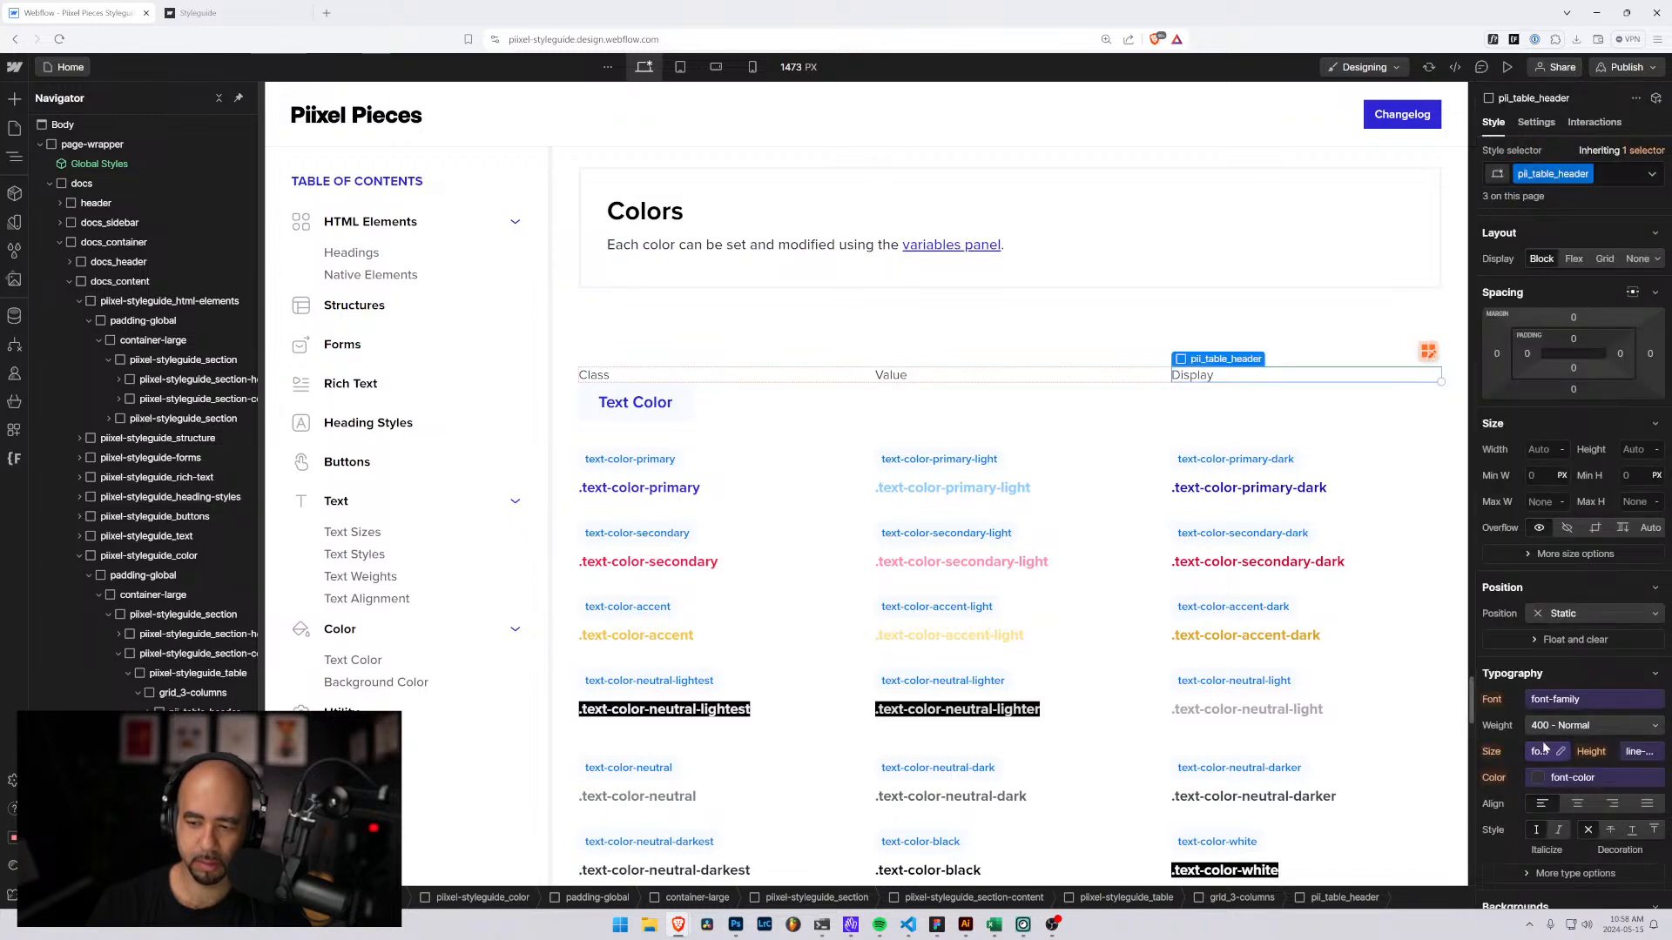
left_click(1543, 728)
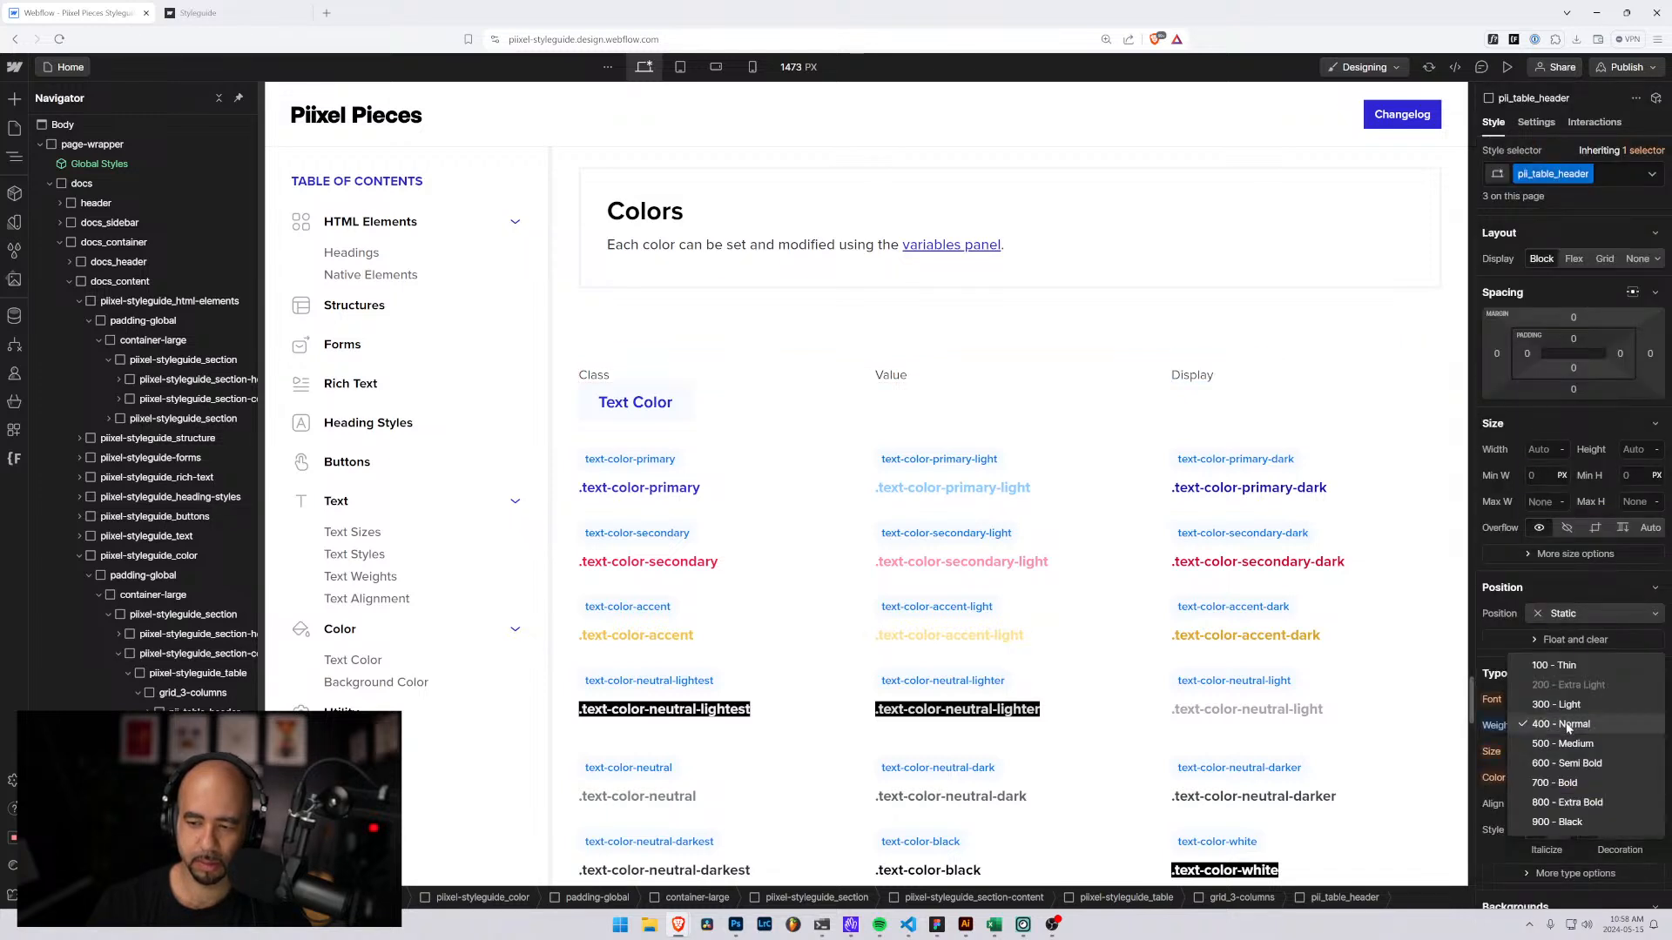
left_click(1554, 783)
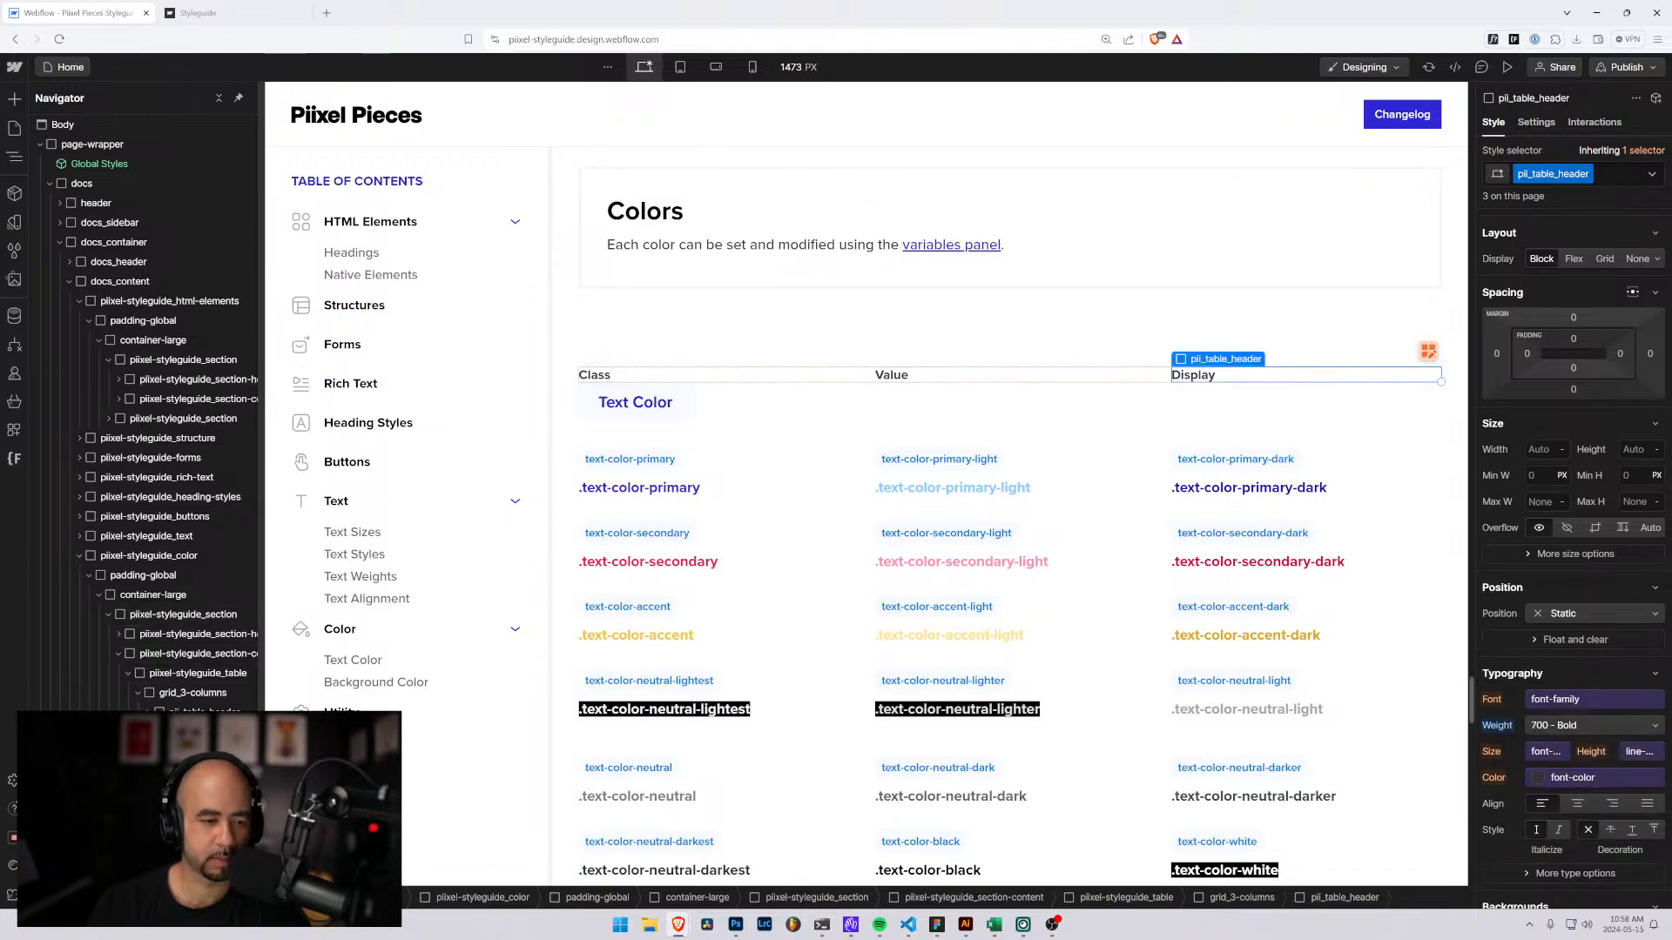
Add a div block to the header's grid_3-columns element and give it a new class named pii_table_cell.
left_click(182, 694)
key("ctrl+k")
type("div")
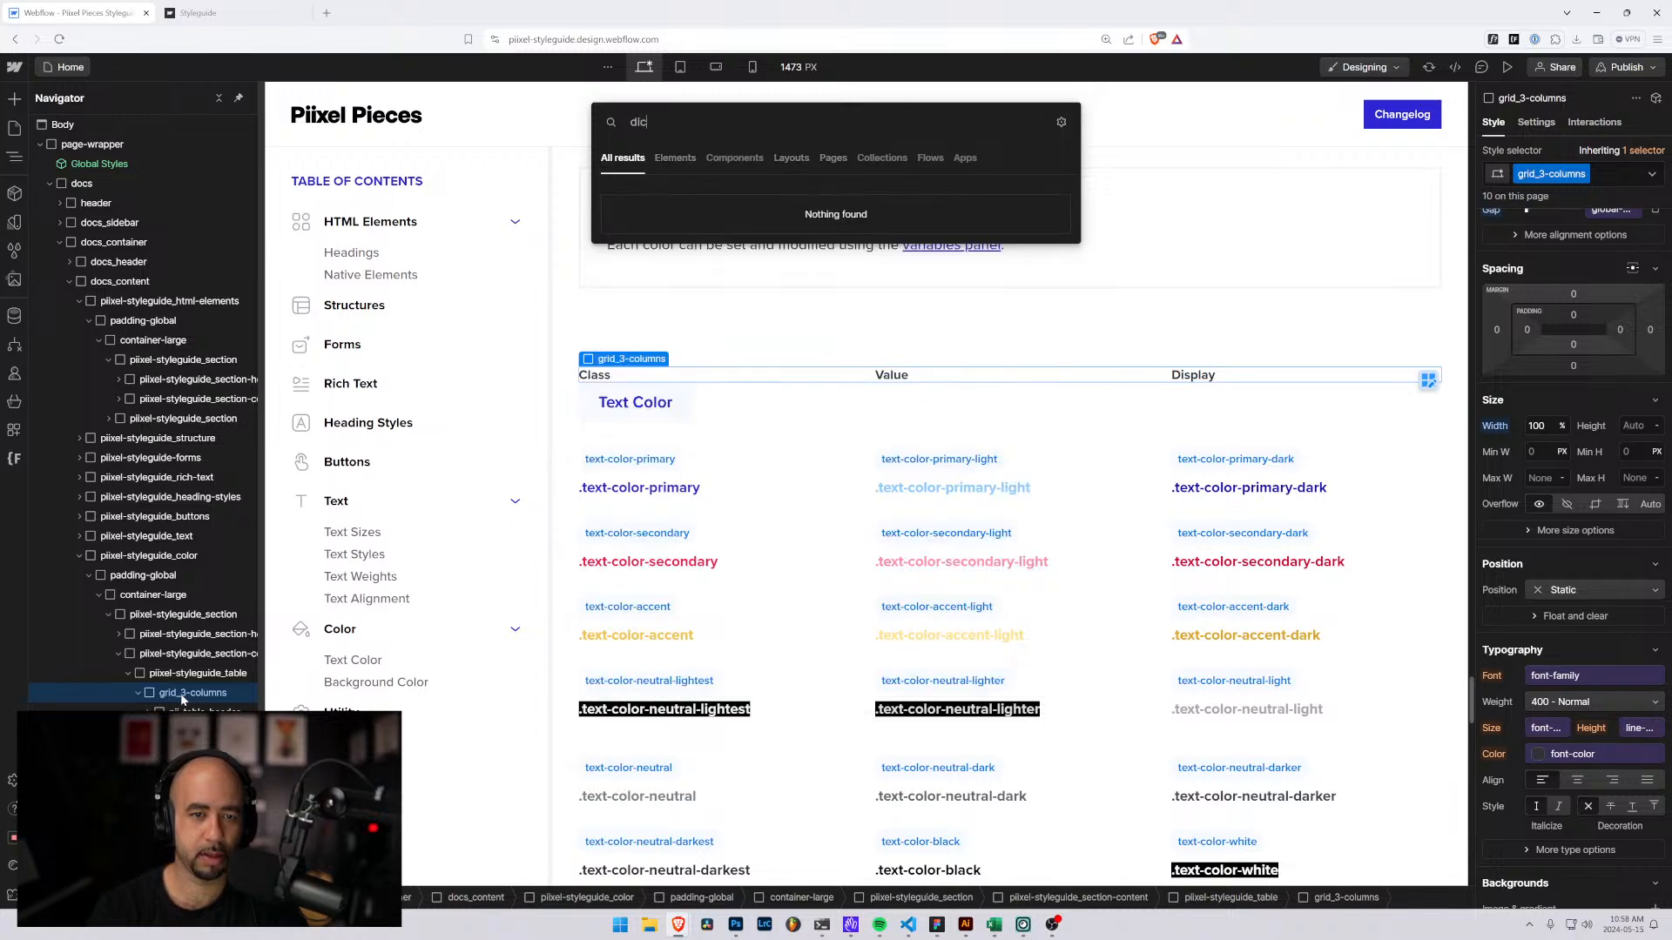
key("Return")
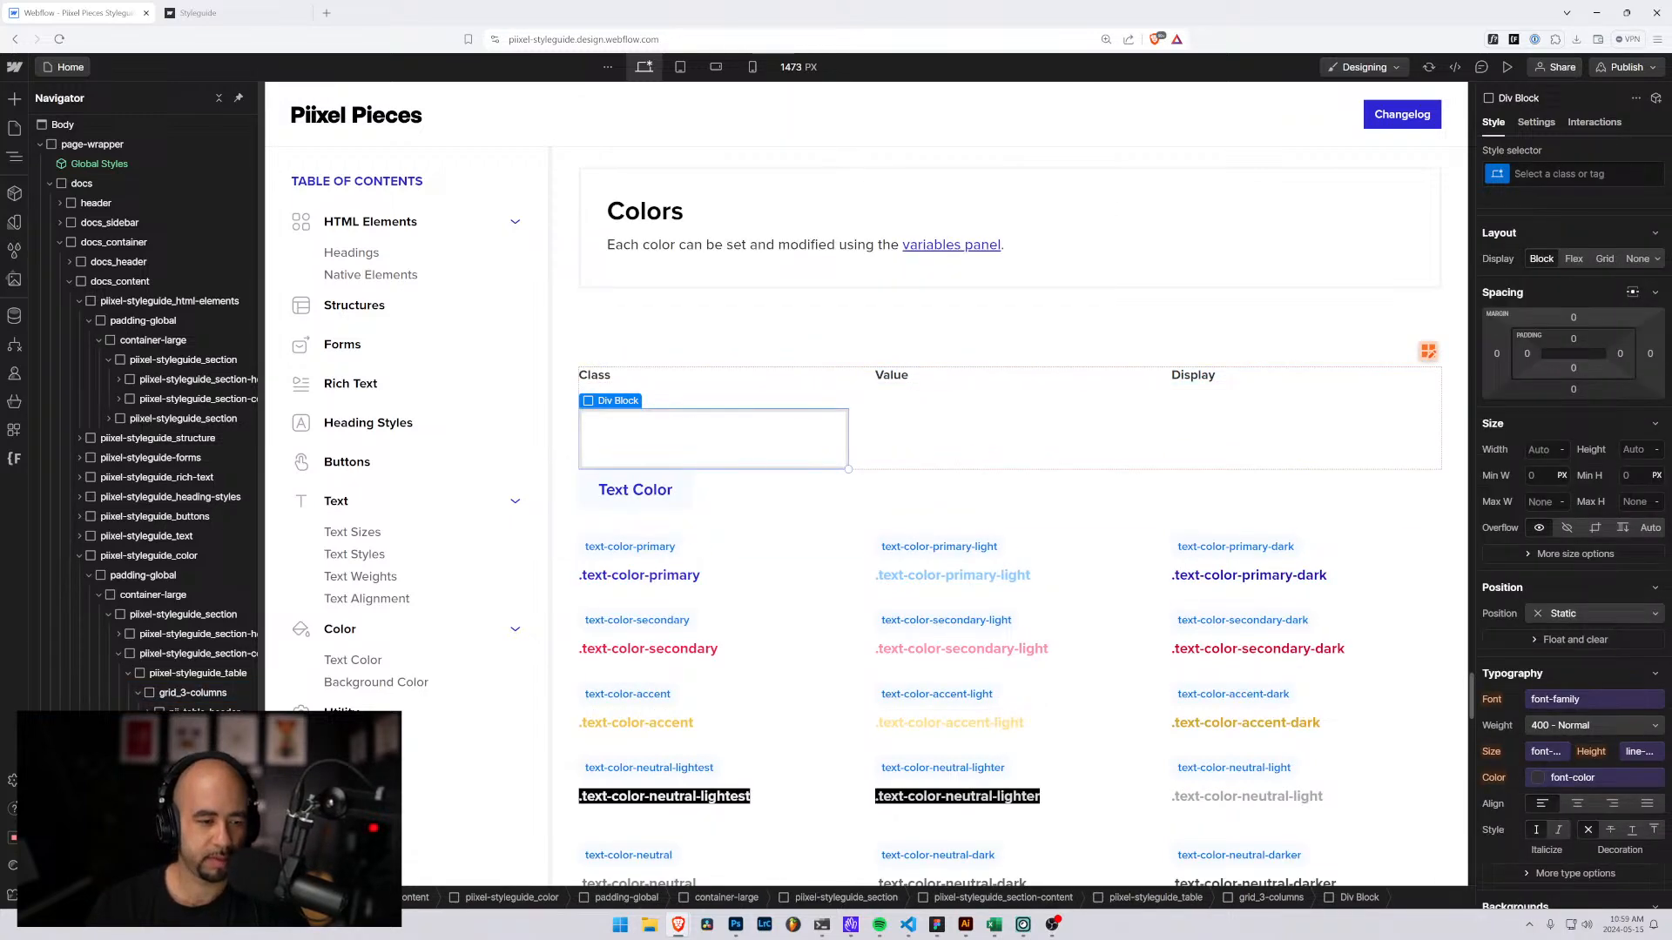
key("Return")
type("pii_")
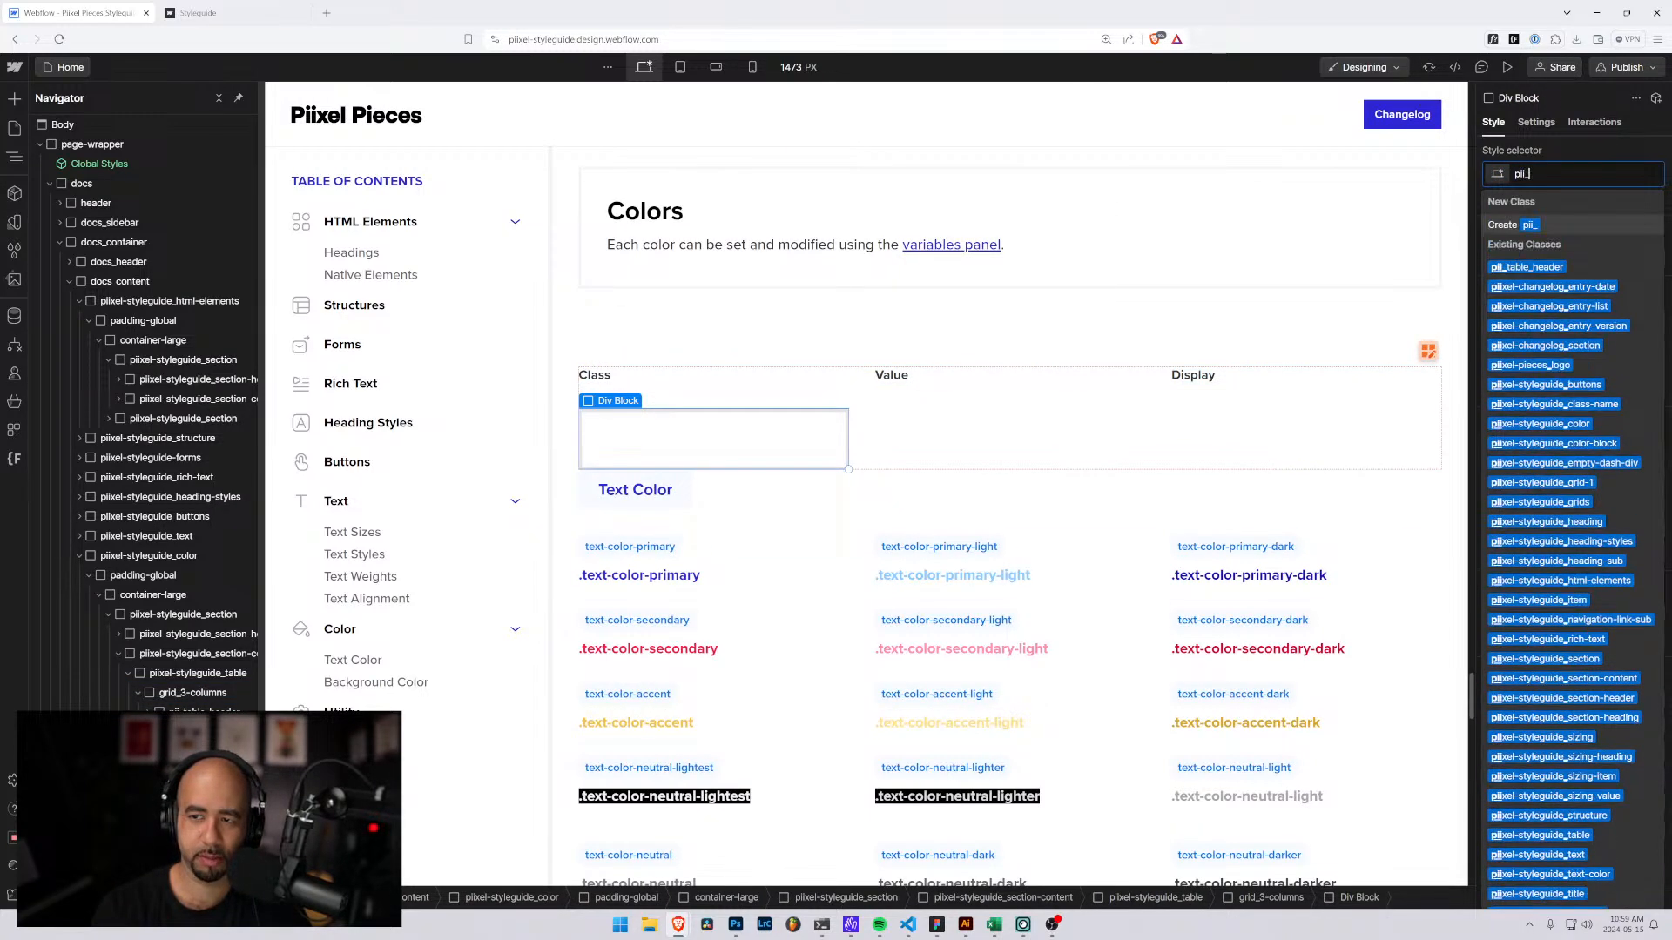
type("table_")
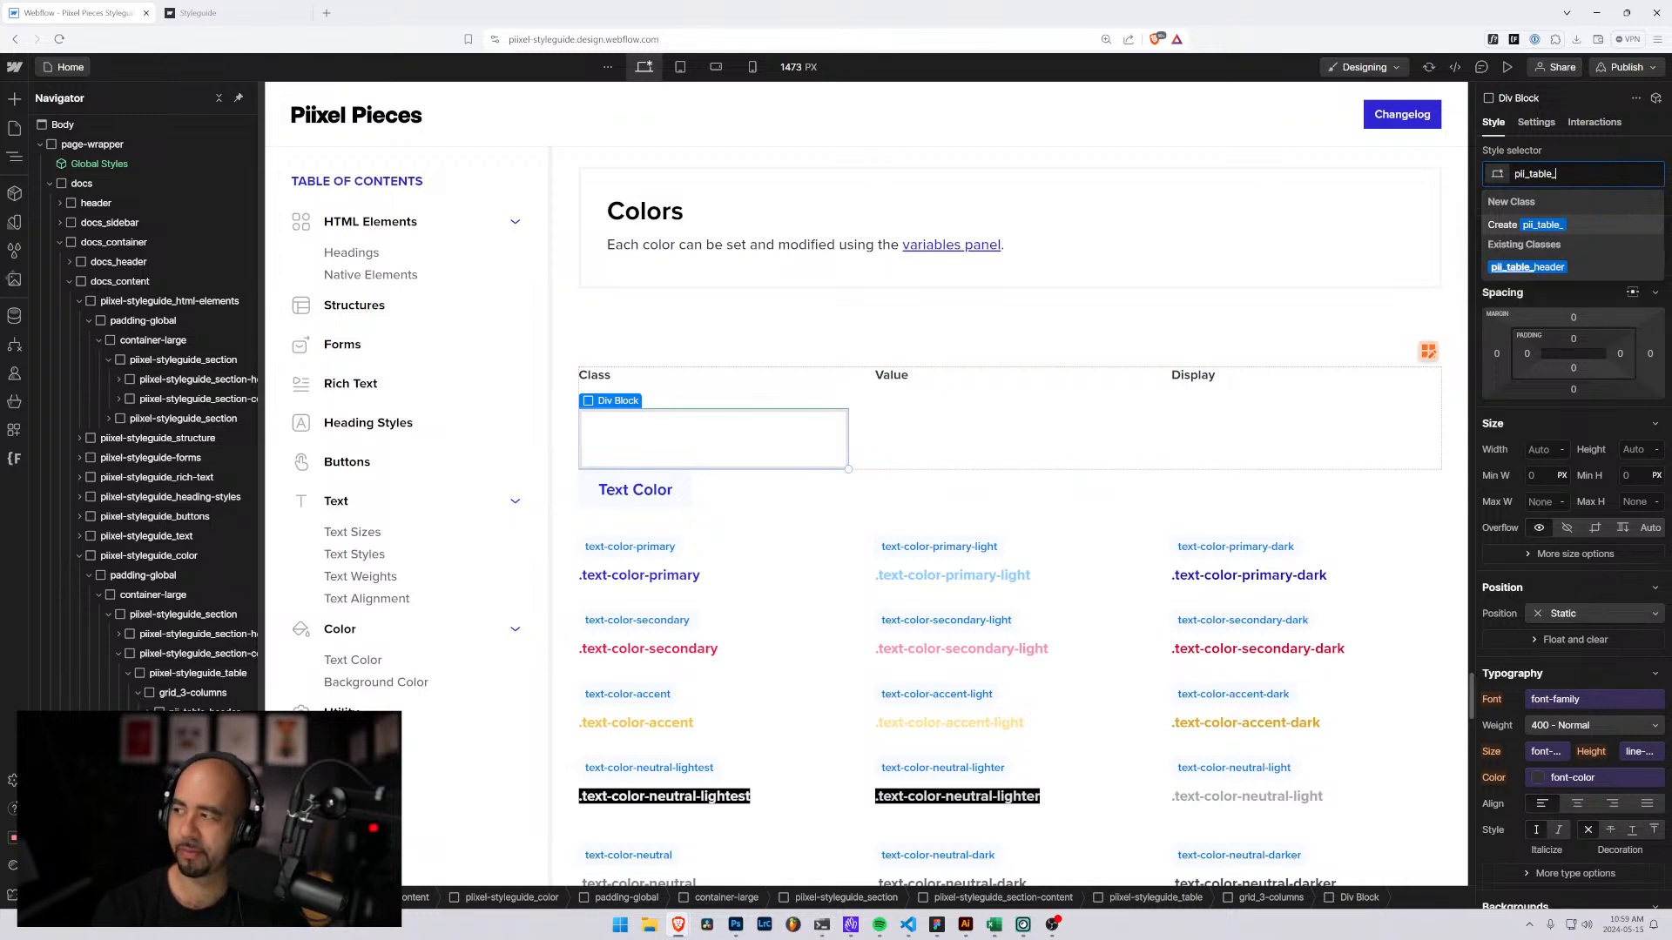
type("cell")
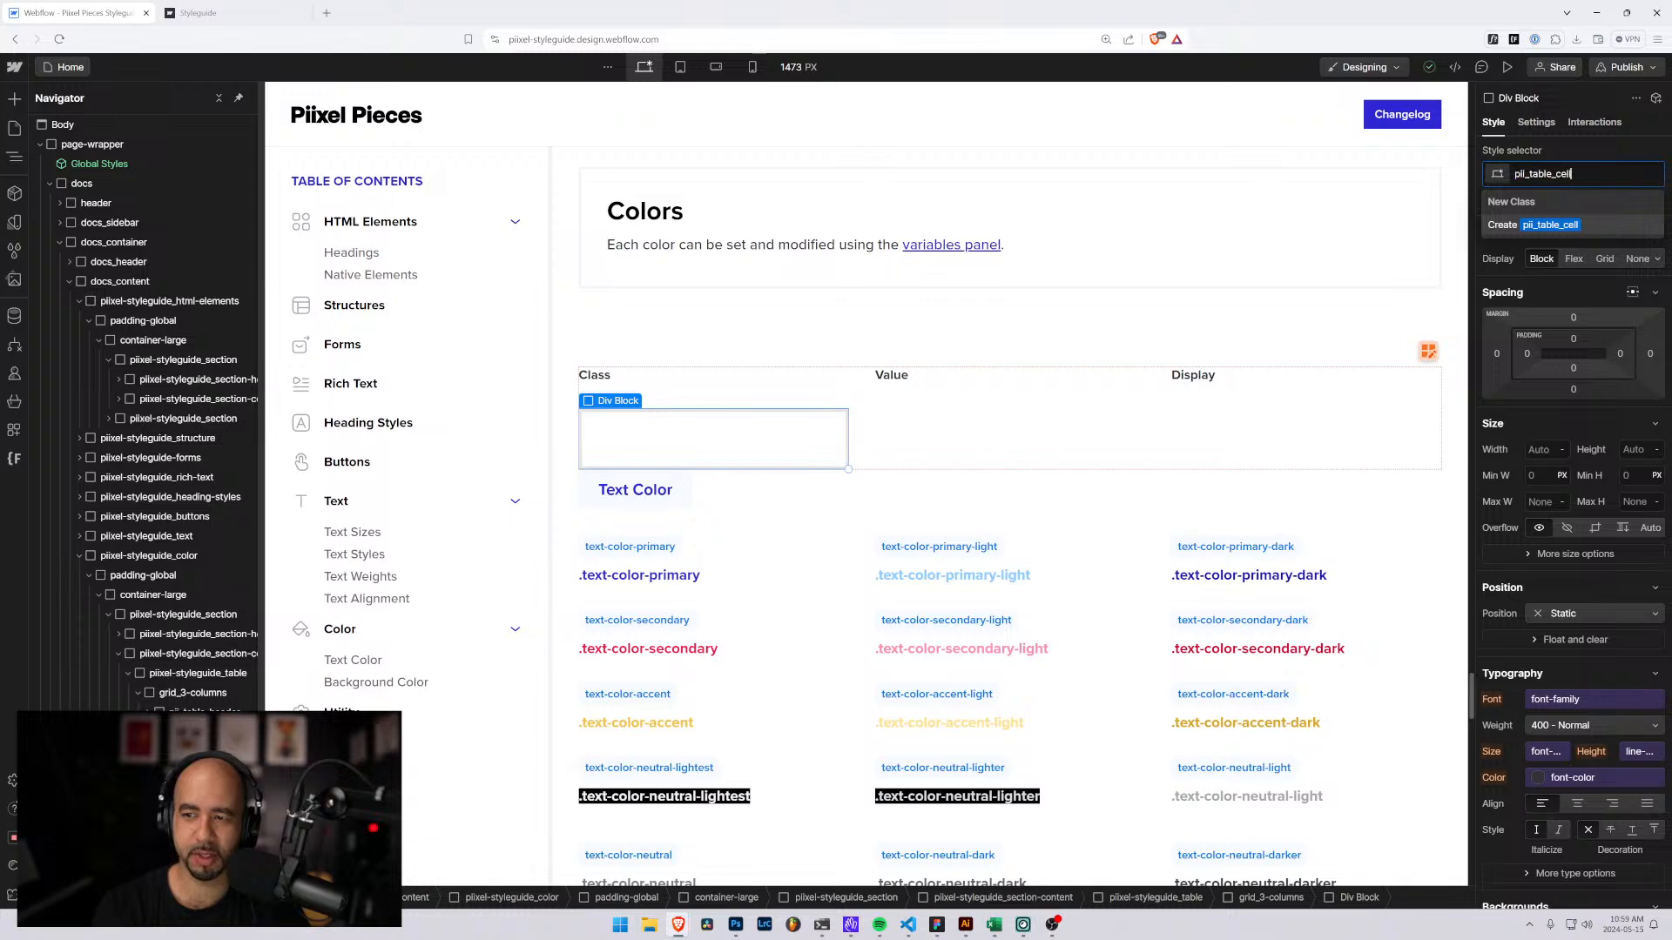
key("Return")
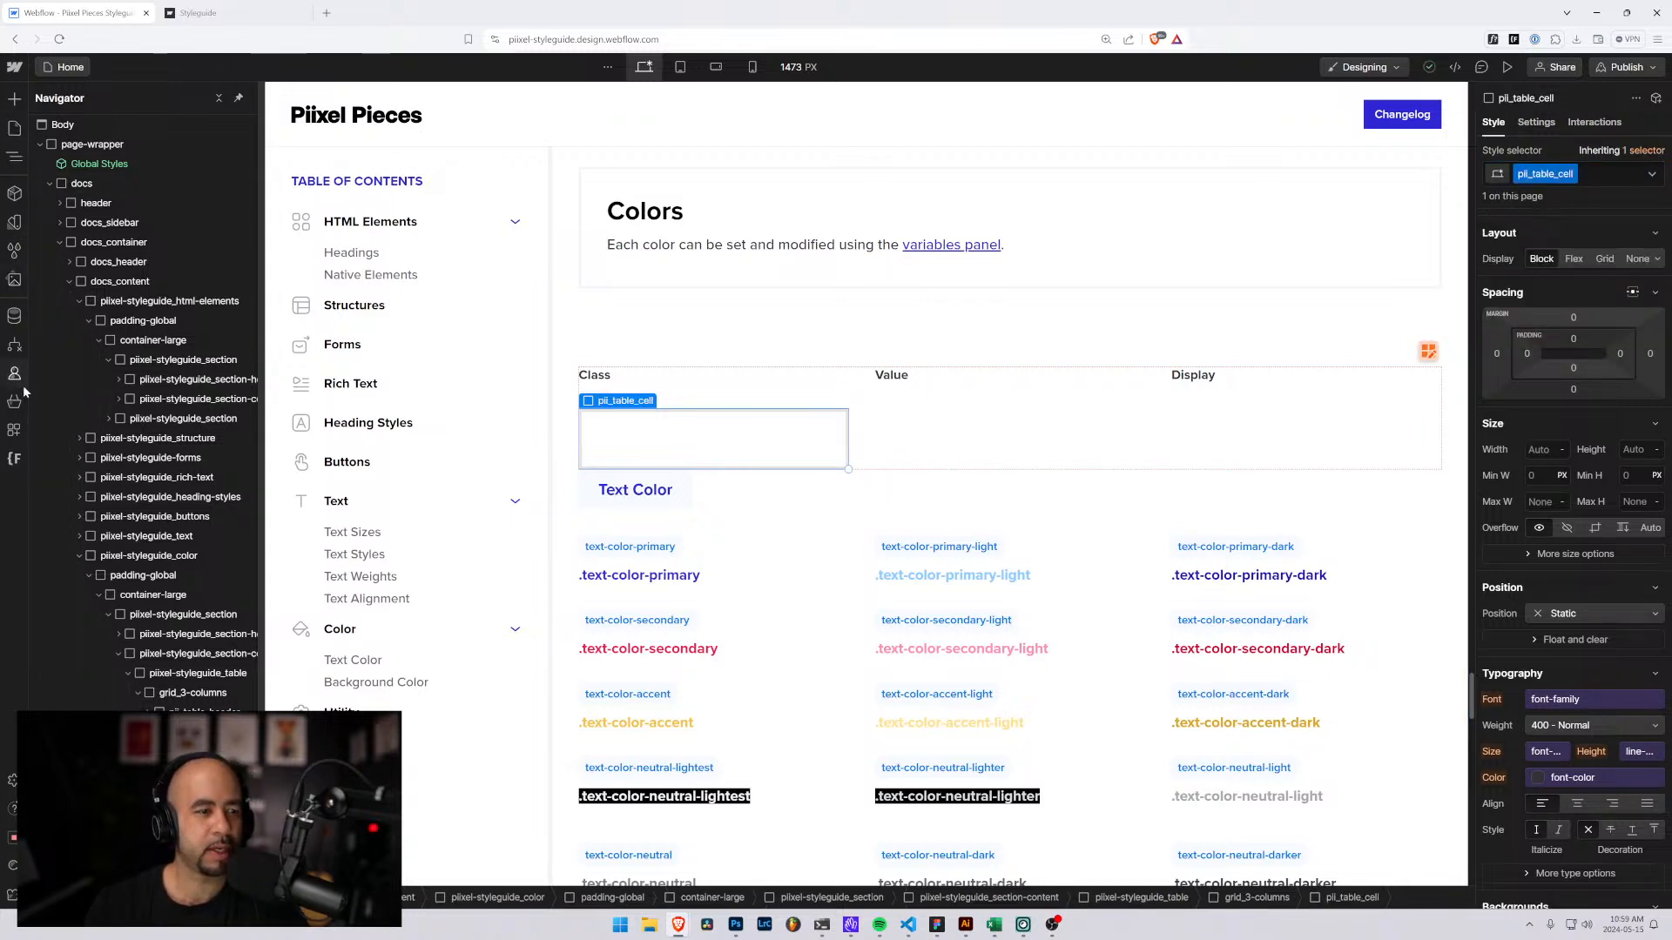
Open Finsweet's Folders tool and examine the classes in the table folder inside pii.
left_click(14, 459)
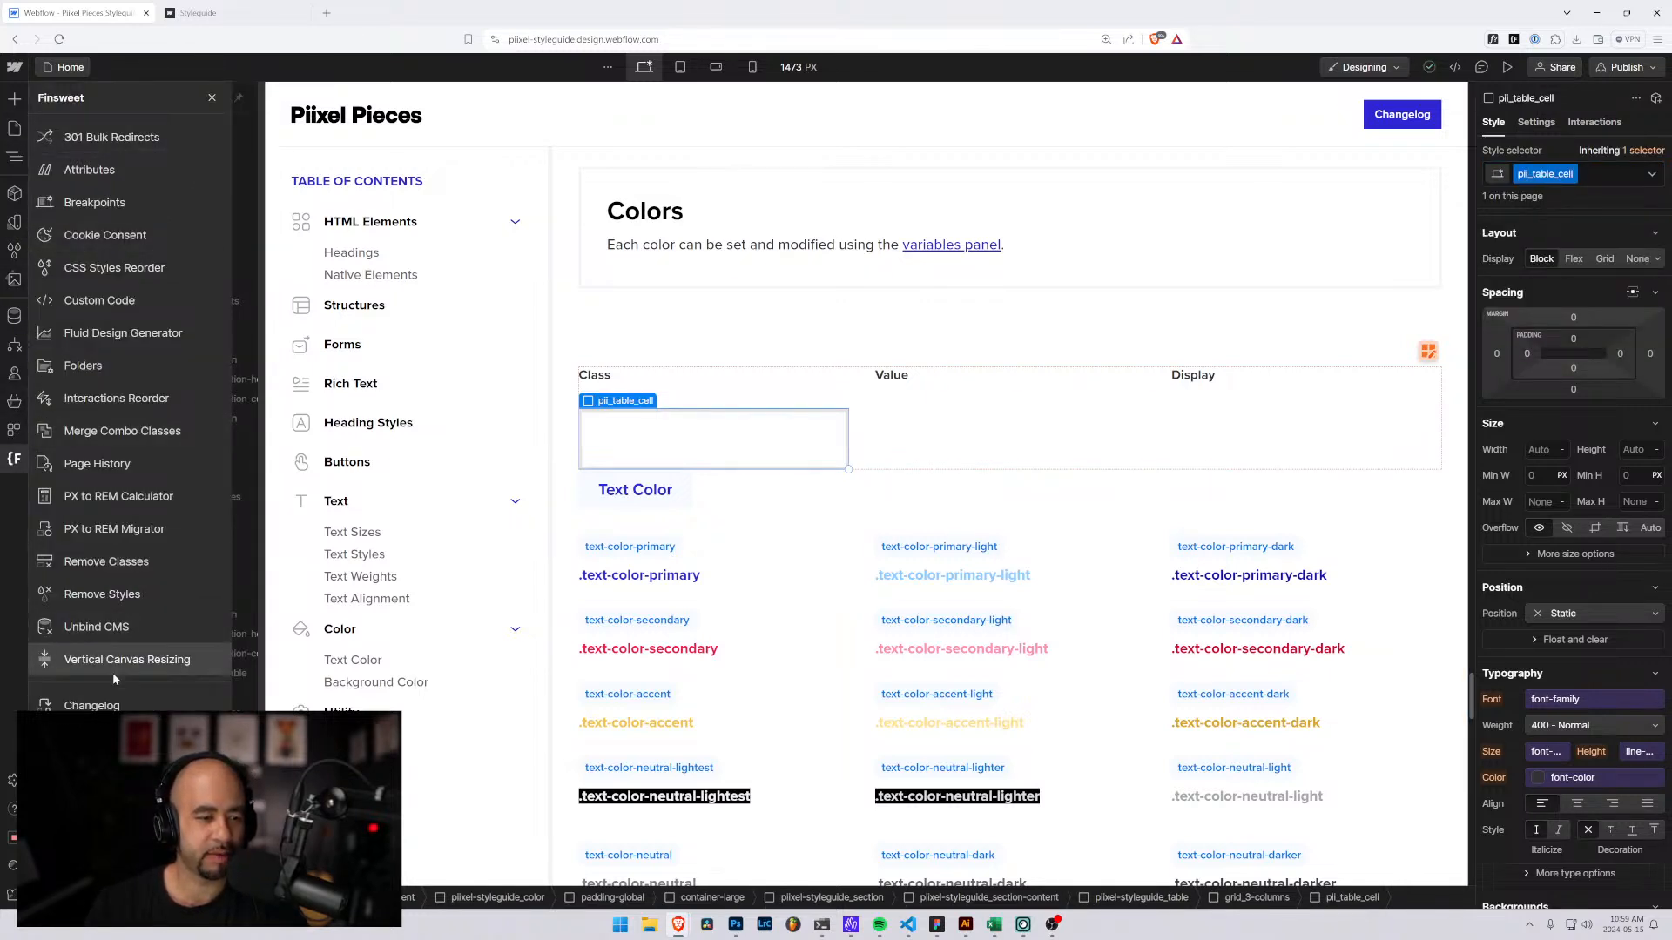
left_click(83, 365)
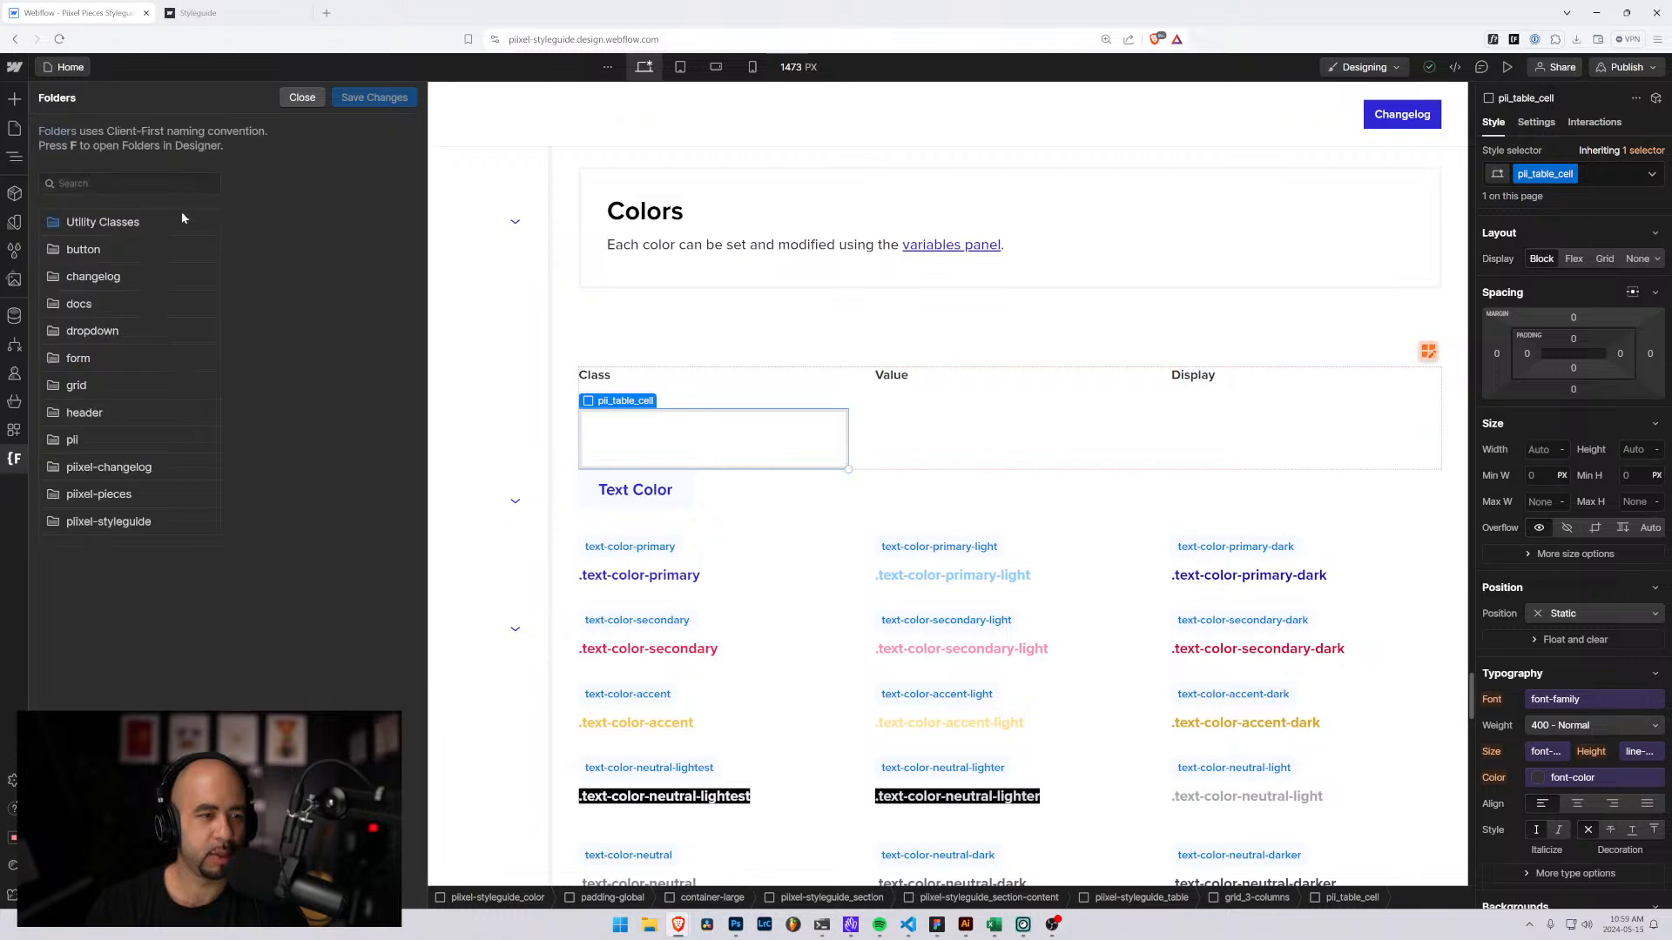
left_click(101, 432)
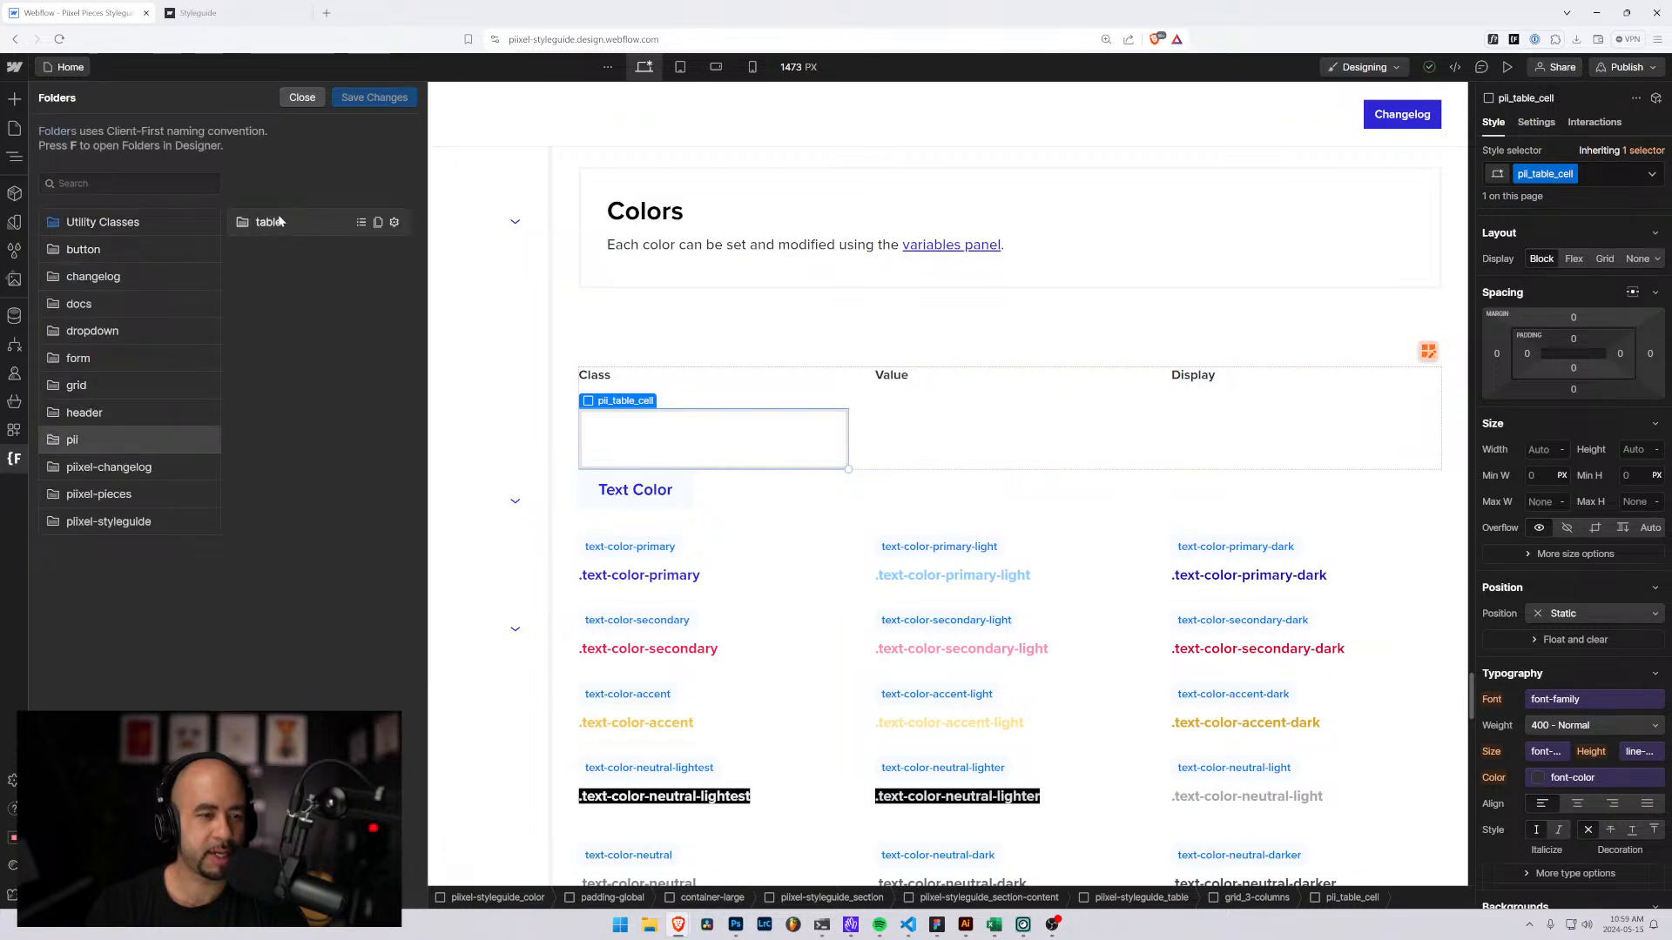
left_click(277, 221)
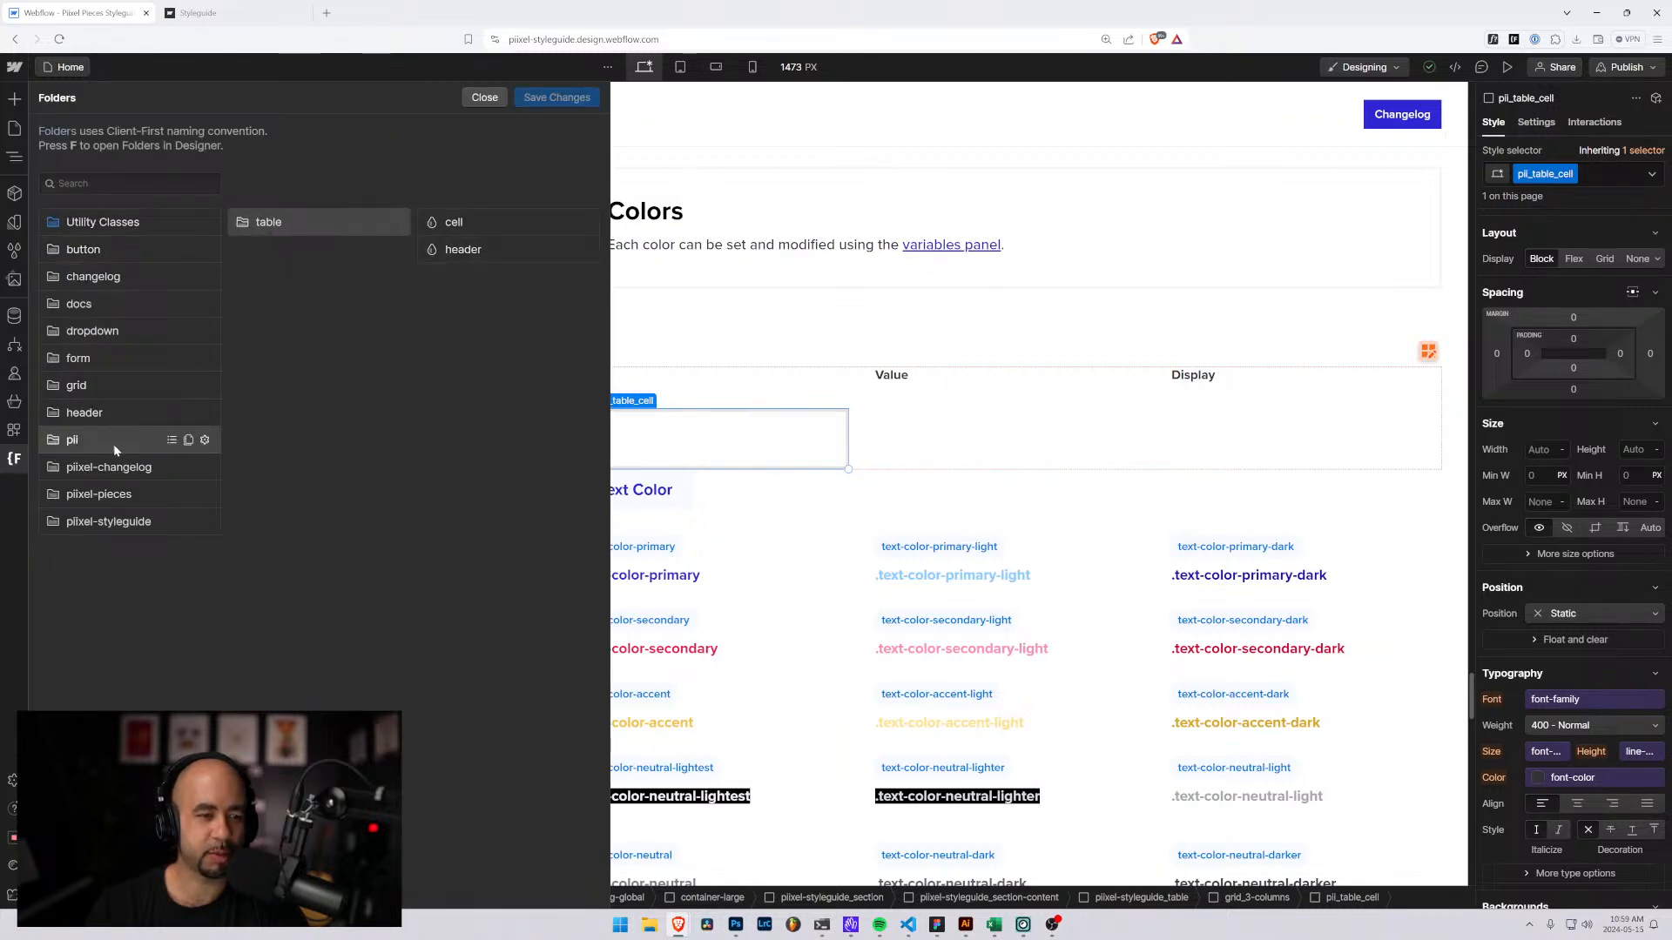
Close the Folders tool and enter text-color as the text of the pii_table_cell under the Class header.
left_click(481, 98)
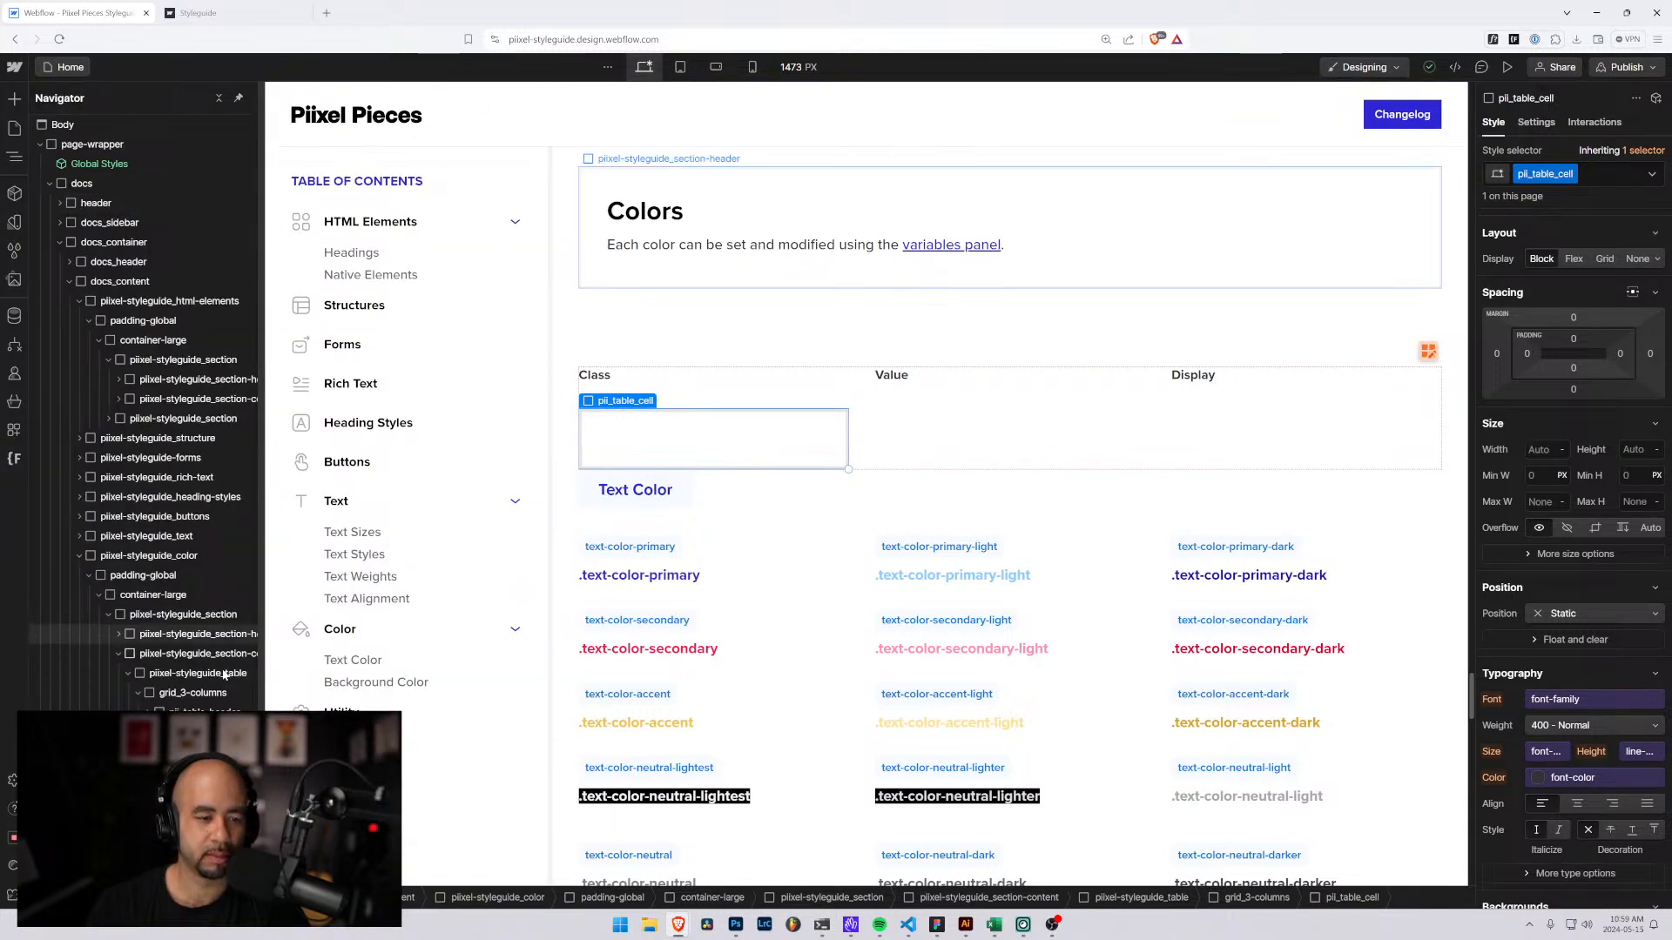
double_click(630, 429)
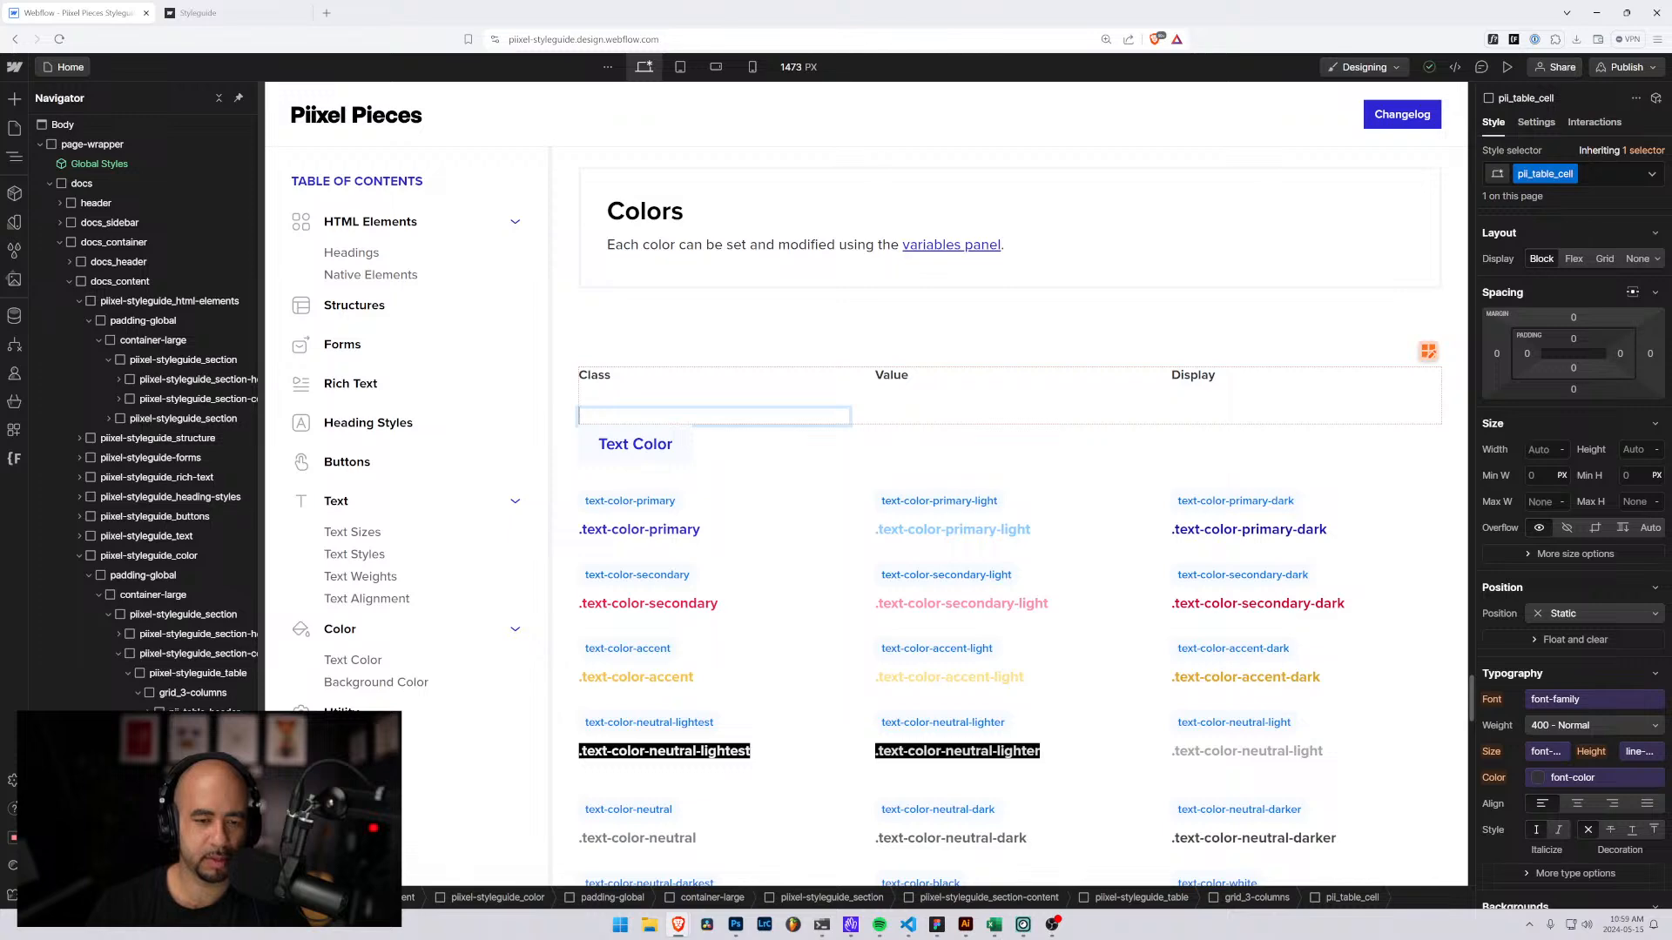
type("text-color")
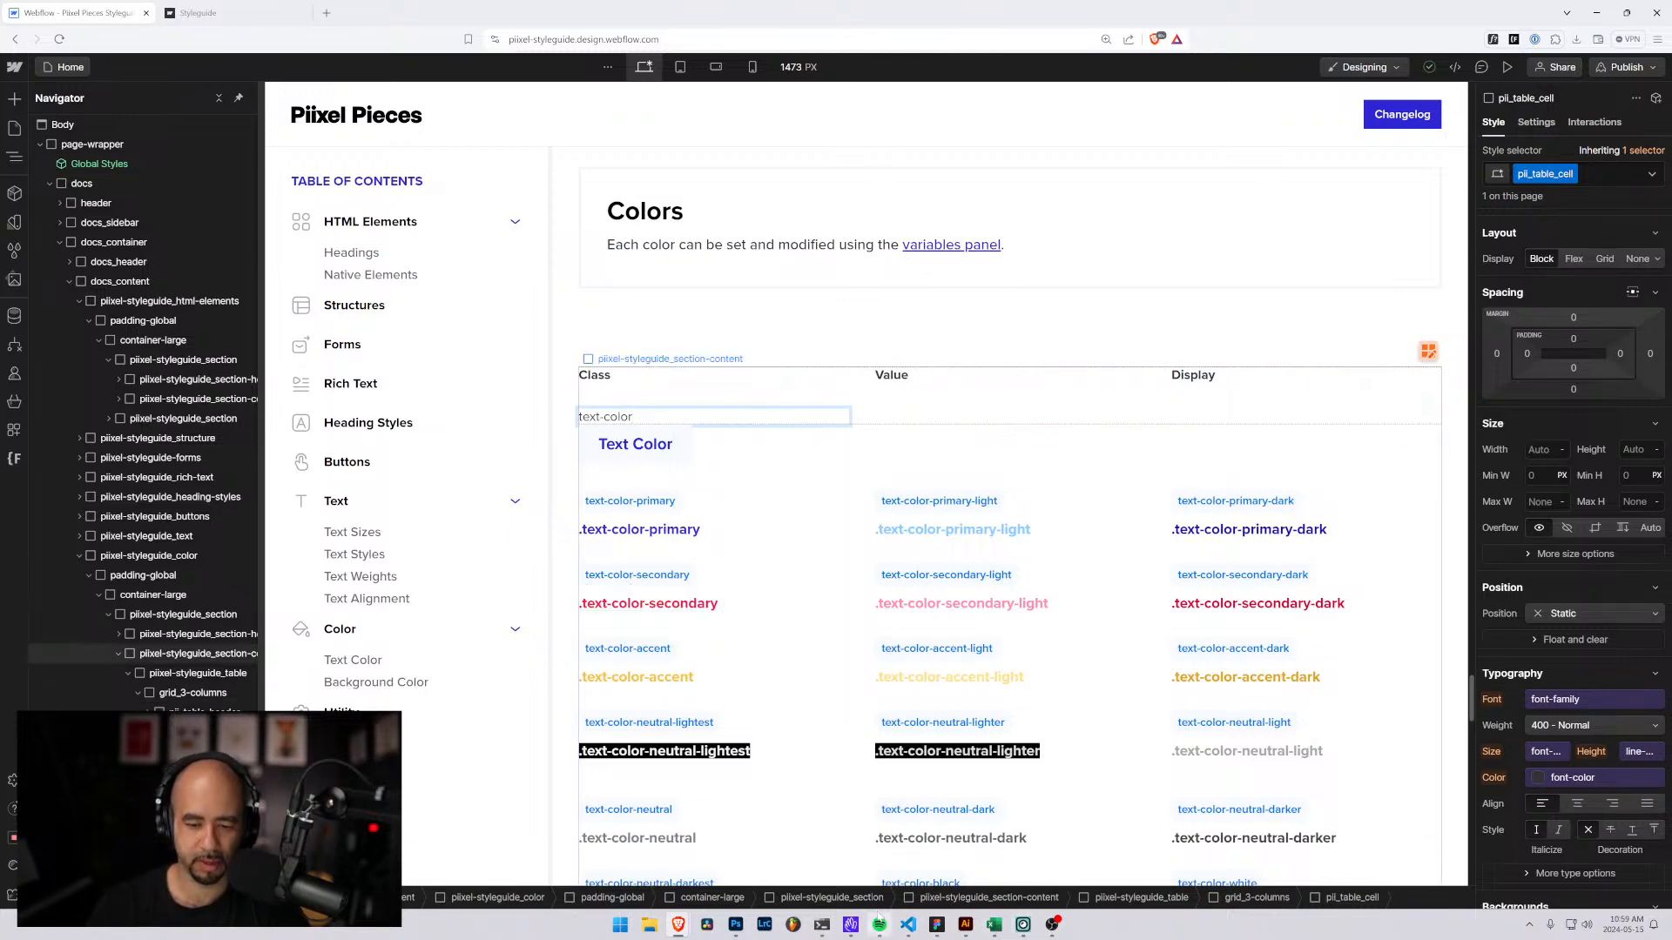
Switch to the style guide's Excel workbook and copy the first class name under Color, text-color-primary-600.
left_click(993, 924)
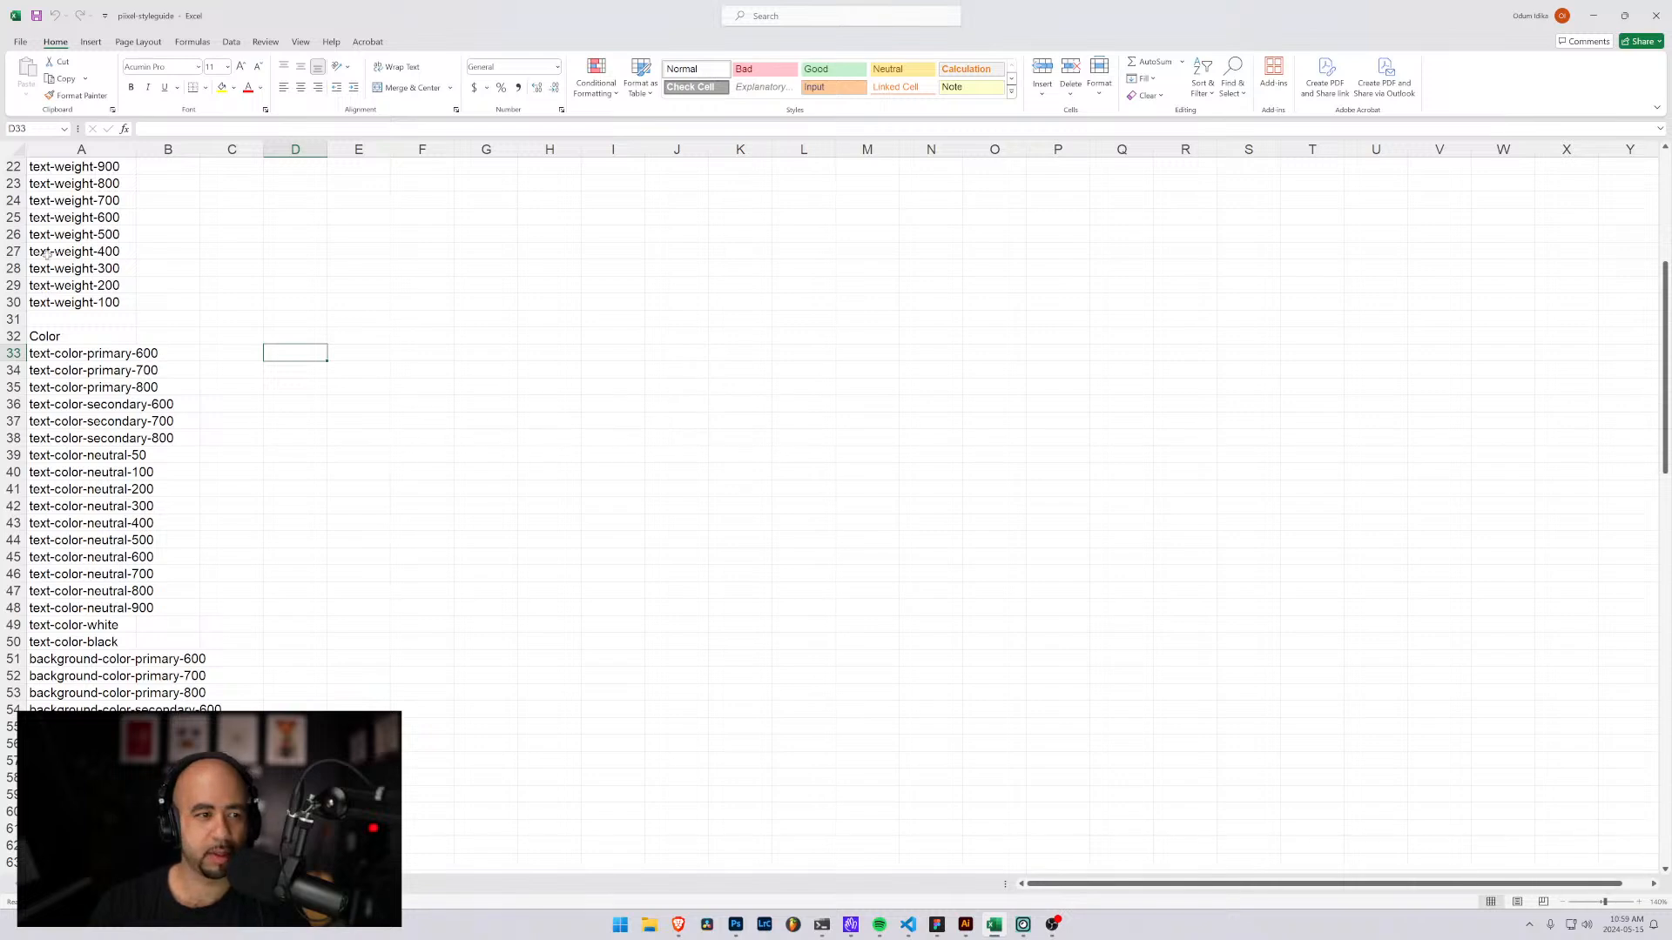
scroll(48, 252, "up", 3)
scroll(61, 365, "down", 2)
left_click(71, 404)
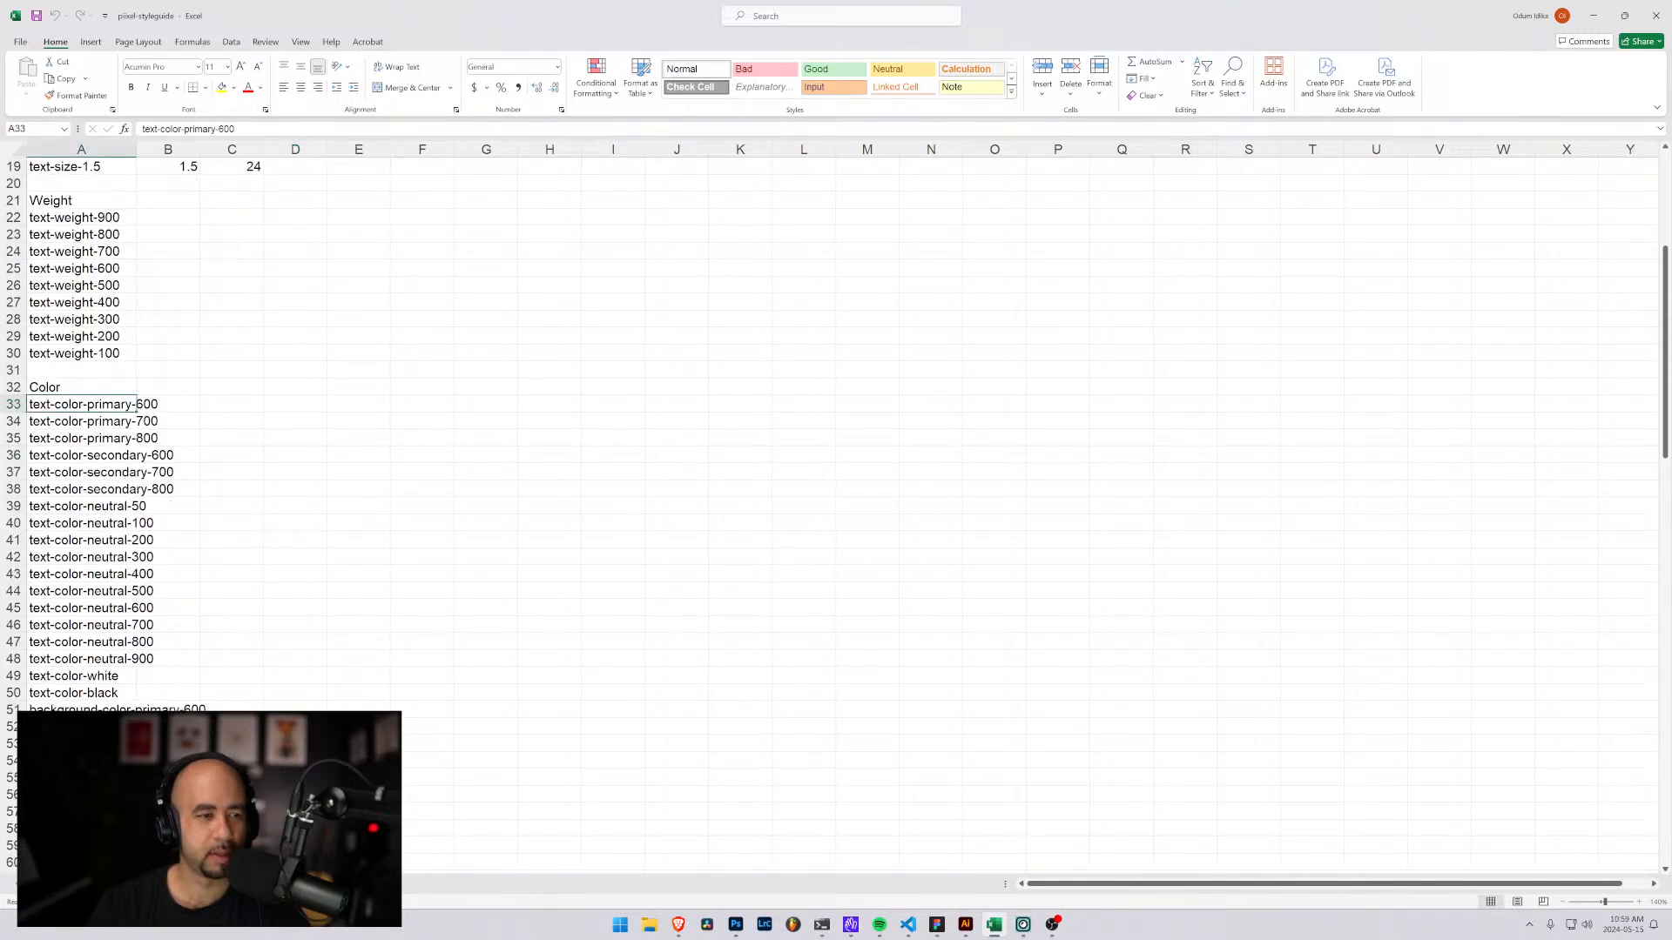
left_click_drag(244, 129, 135, 131)
key("ctrl+c")
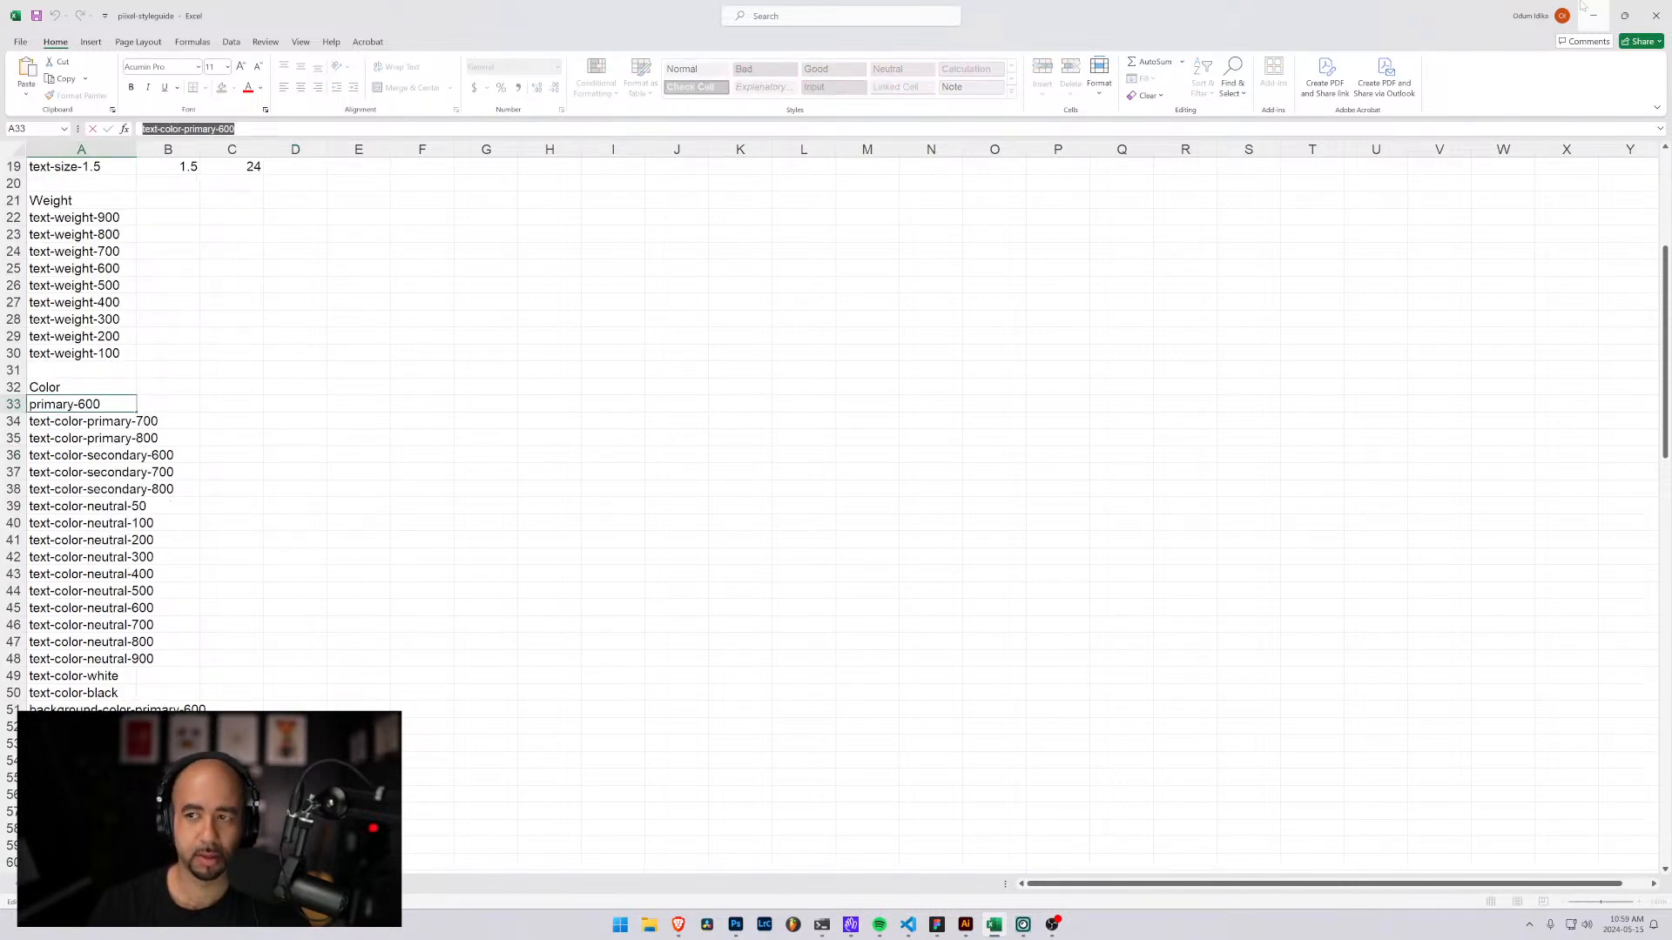
Return to Webflow and replace the table cell's text with the copied class name text-color-primary-600.
left_click(1592, 10)
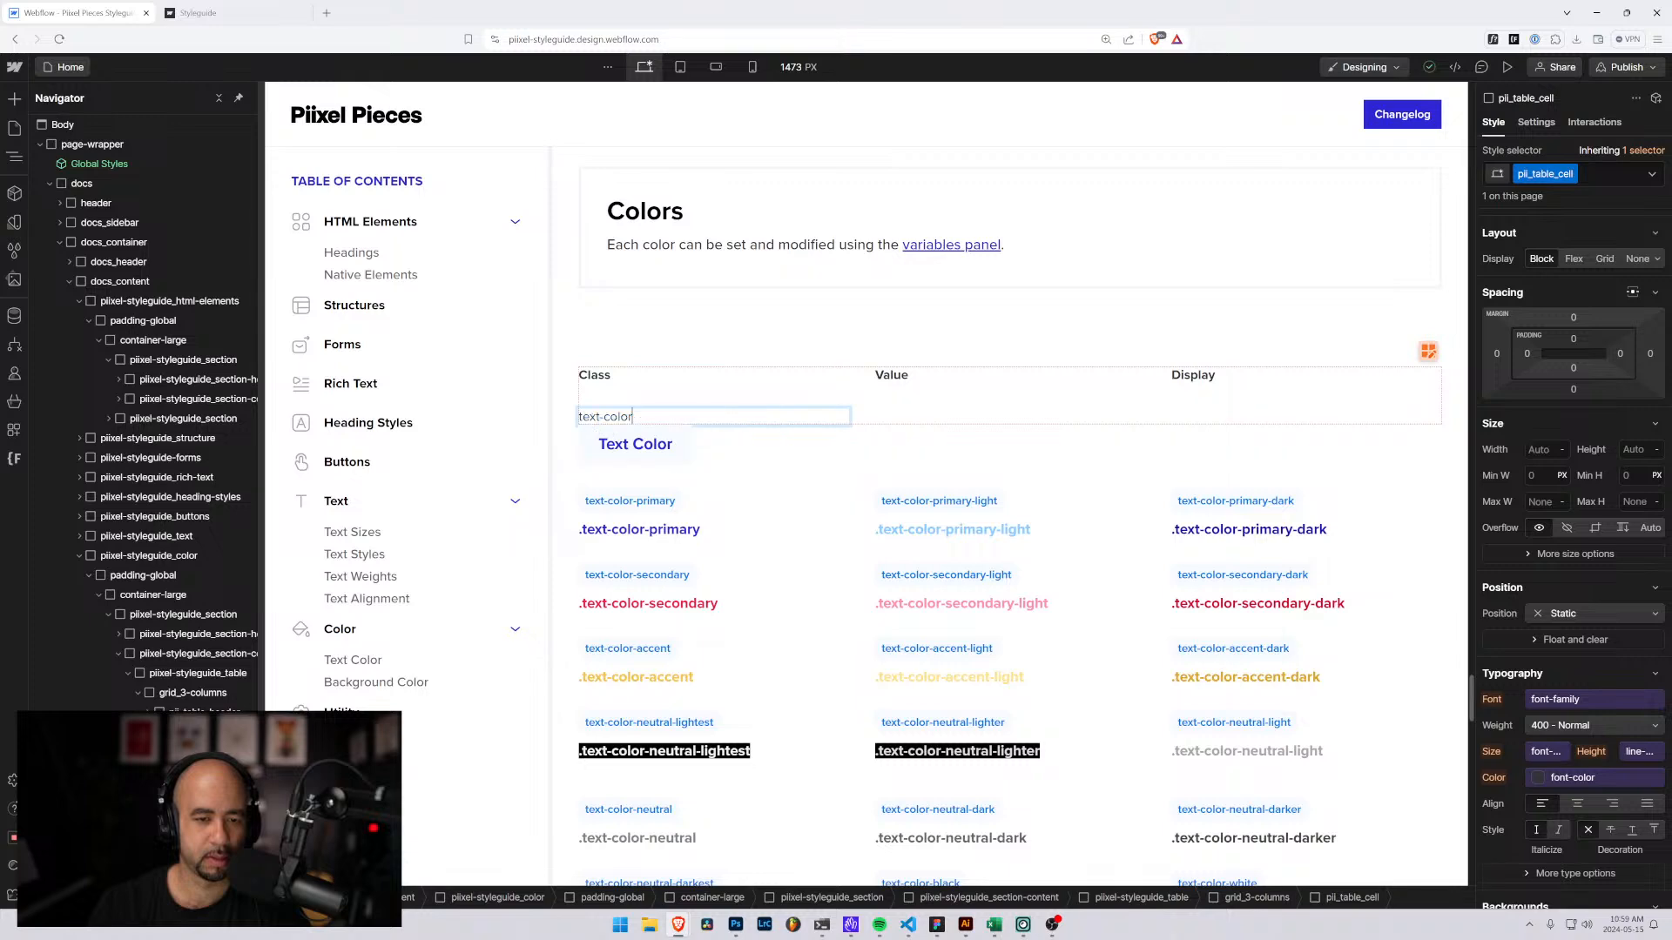
left_click_drag(637, 419, 578, 422)
key("ctrl+v")
key("Escape")
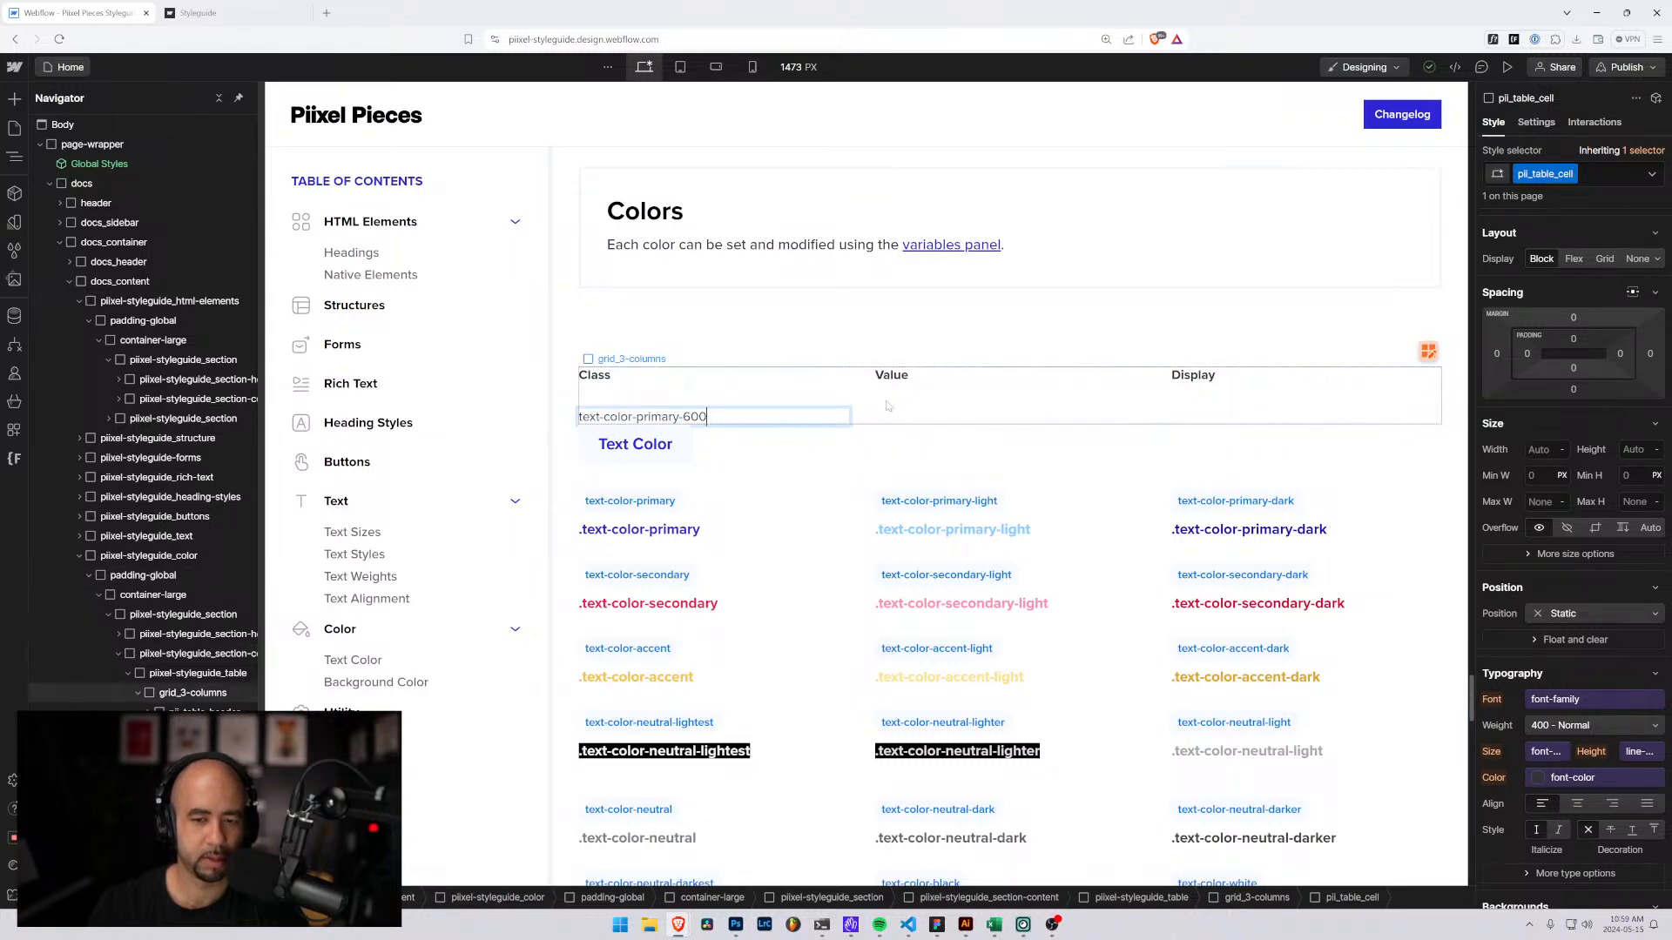
left_click(899, 417)
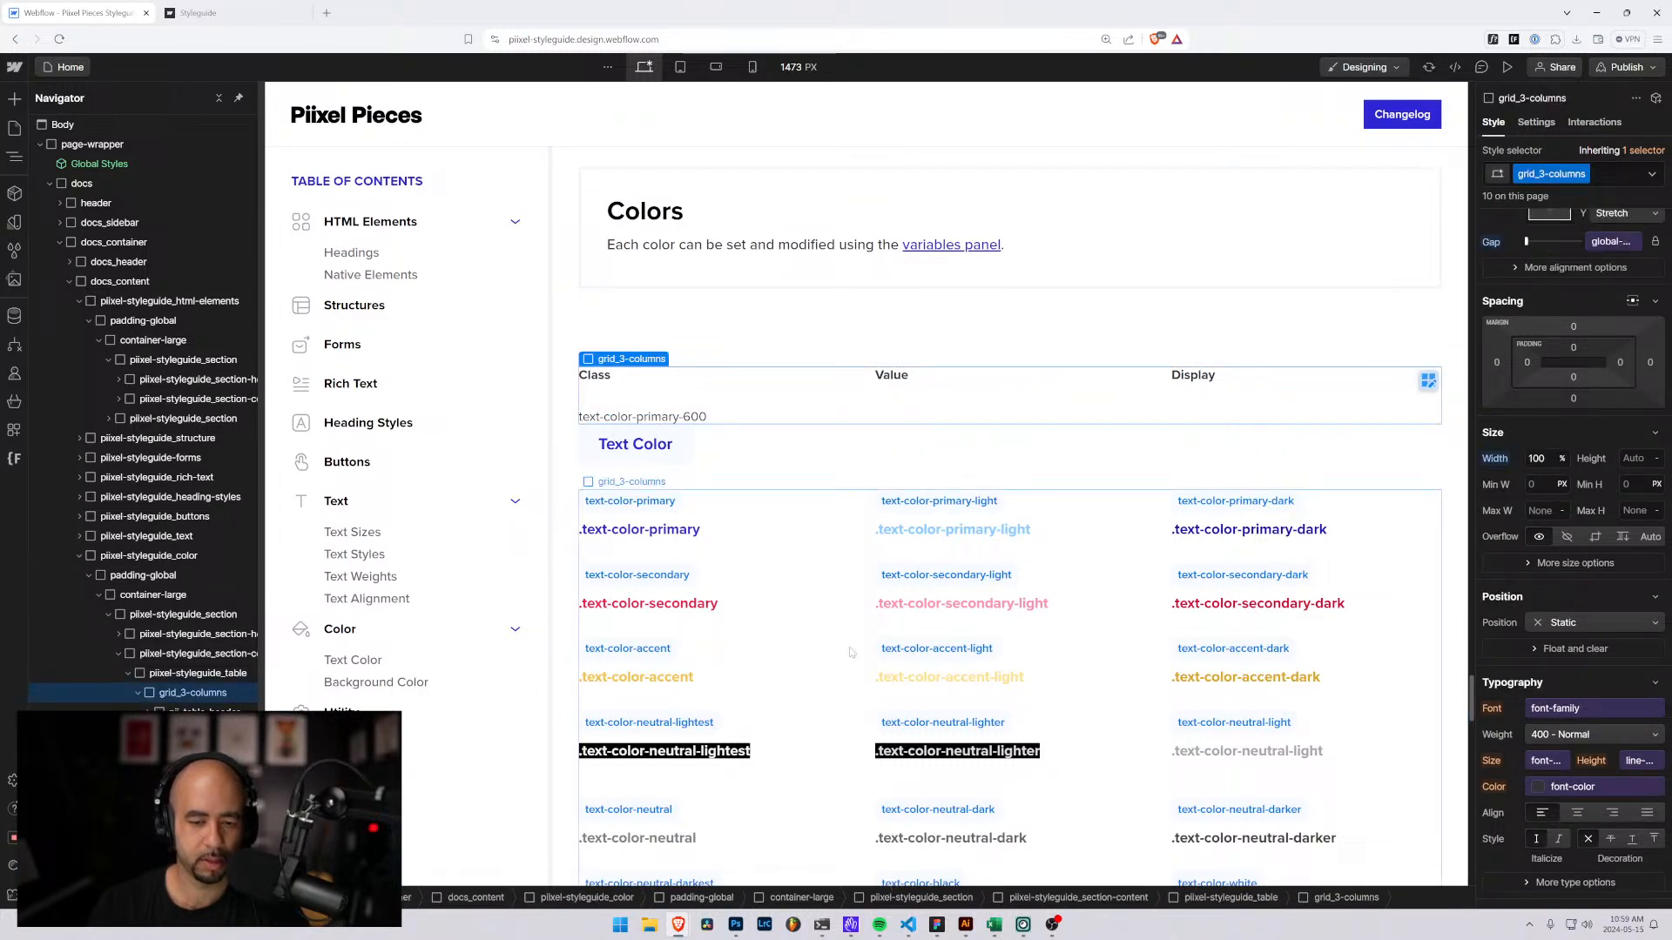
Open the style guide site's variables and examine the names and values in the color group.
key("alt+Tab")
key("alt+Tab")
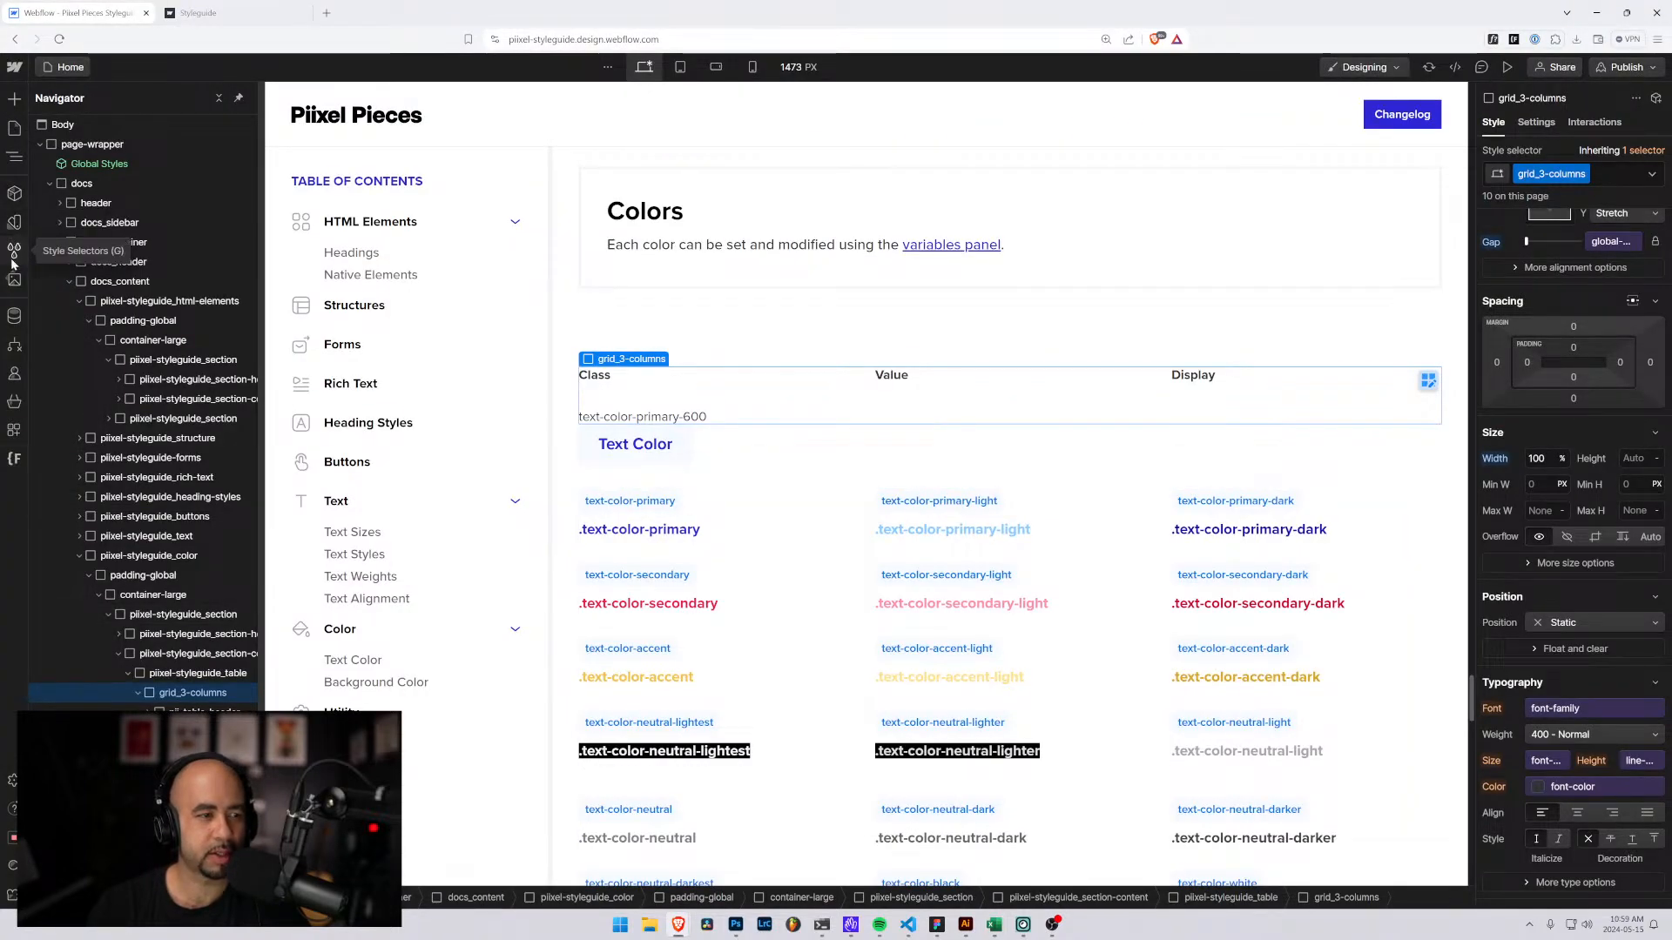
left_click(13, 251)
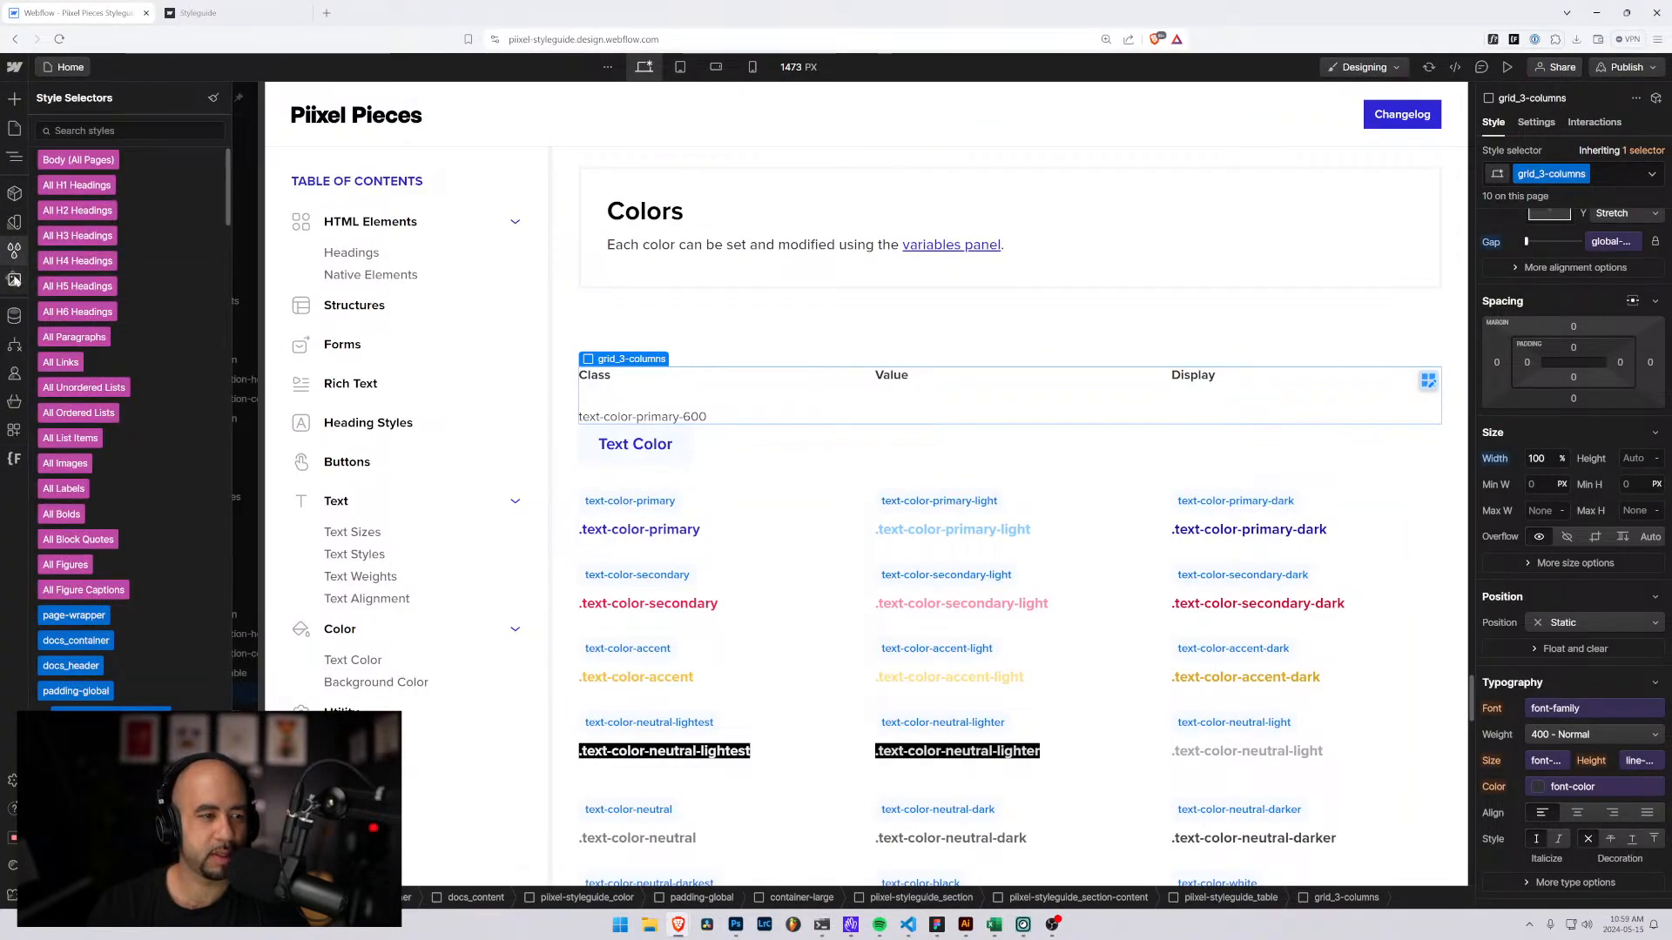
left_click(14, 279)
left_click(11, 224)
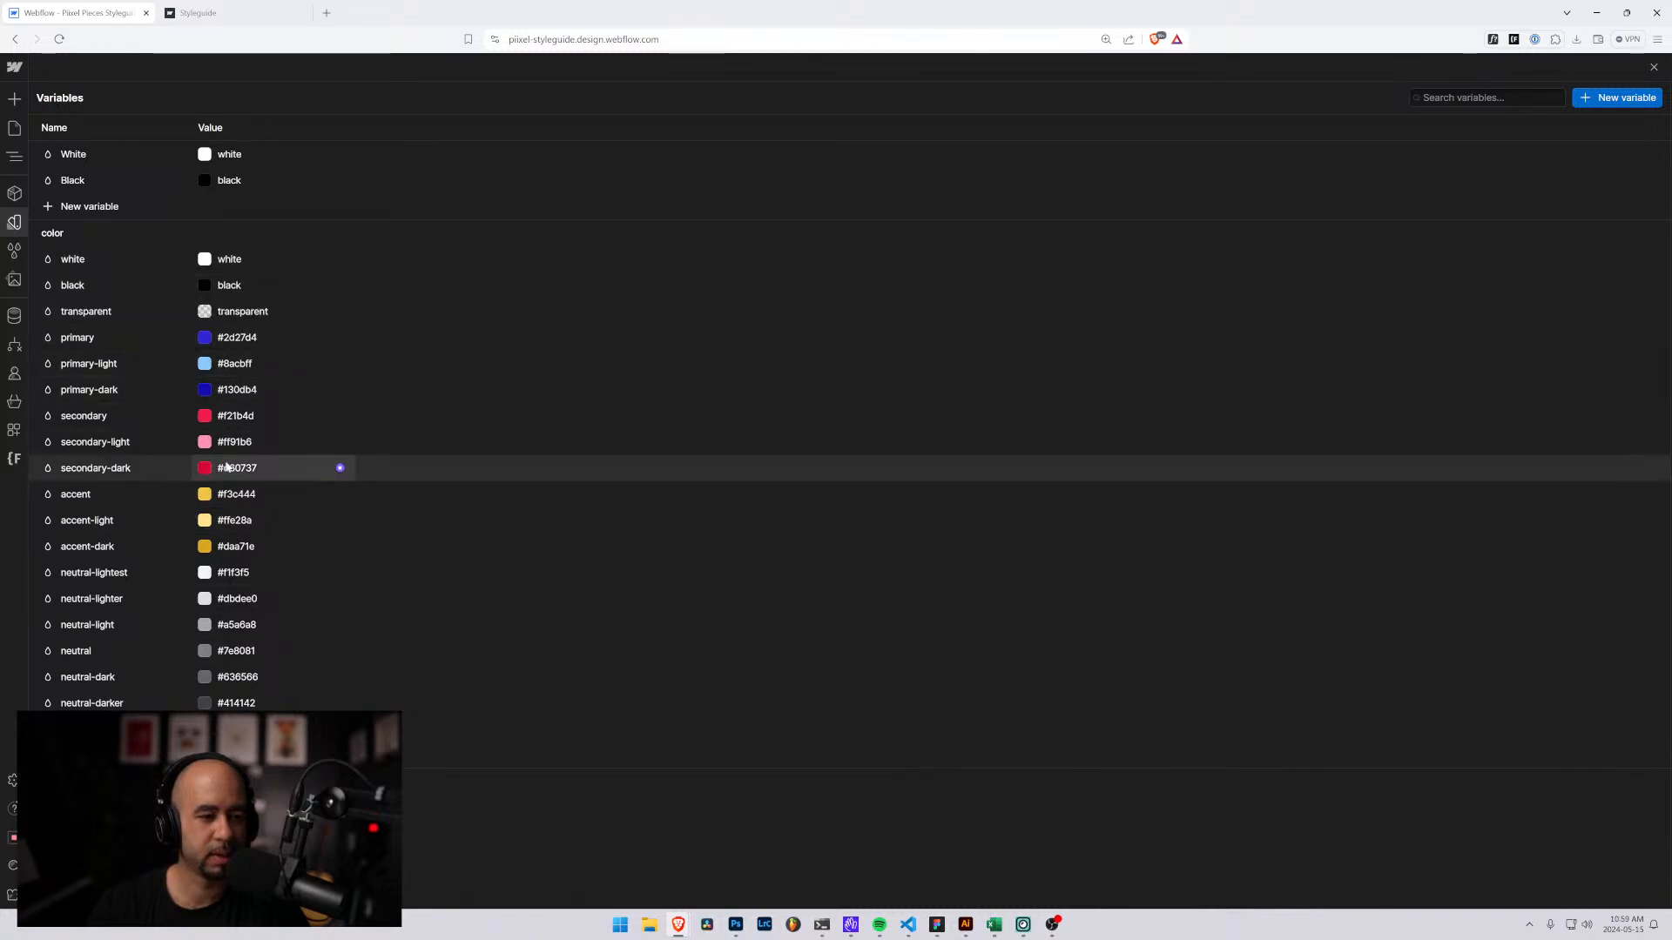
scroll(221, 471, "down", 5)
scroll(222, 466, "up", 4)
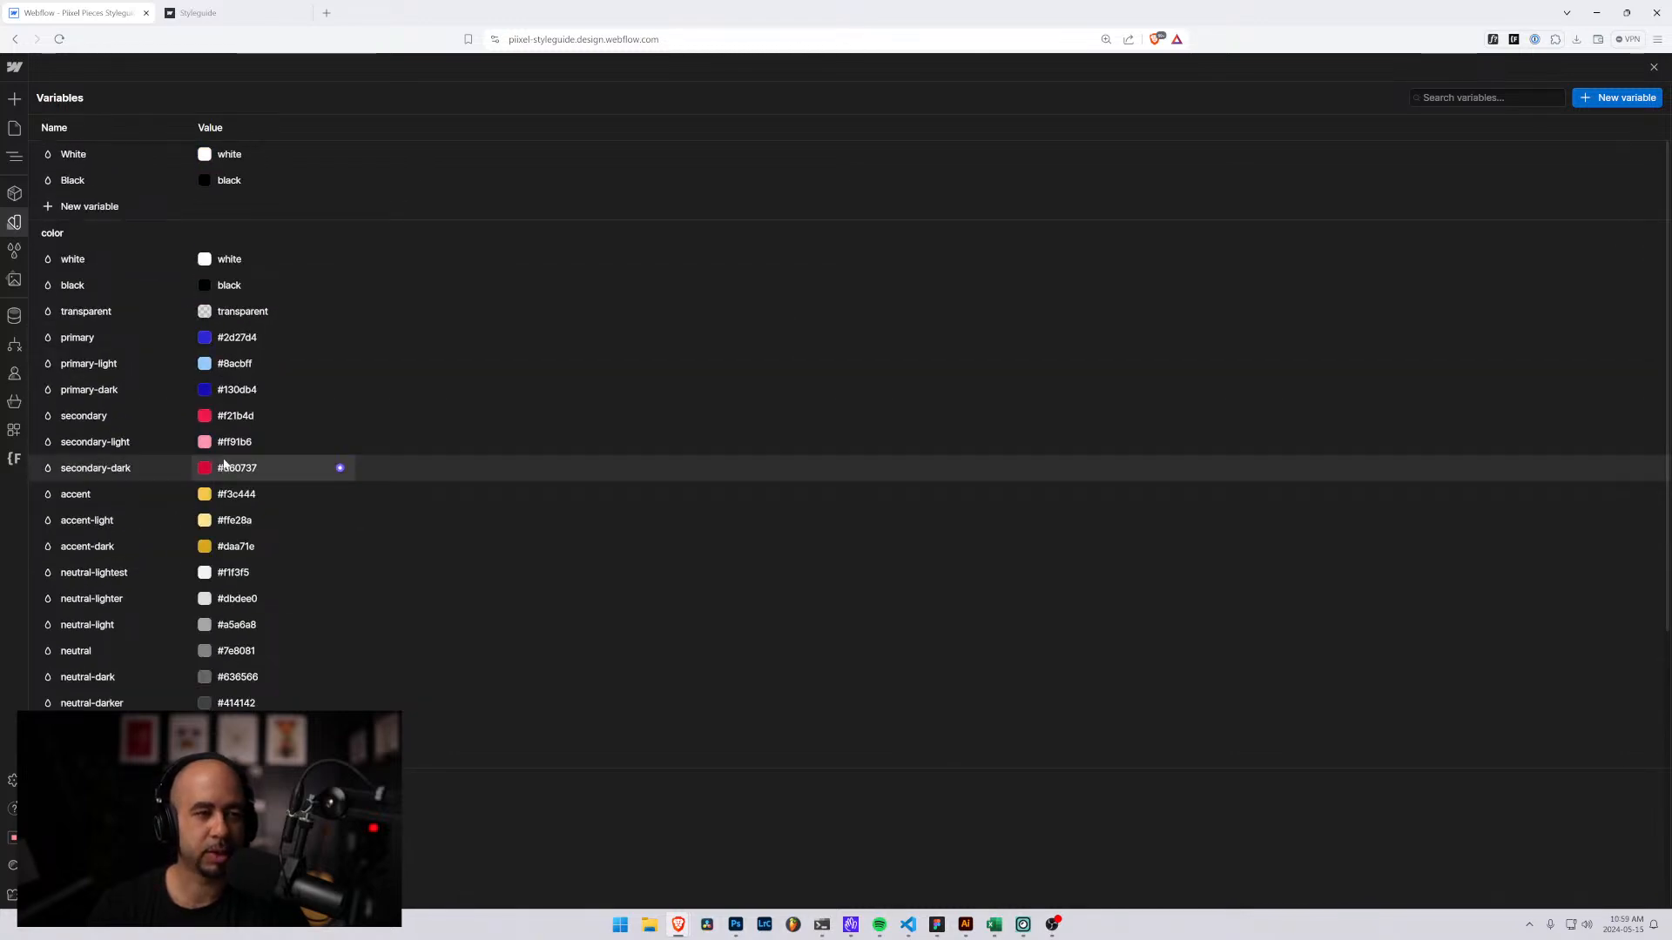
scroll(209, 469, "down", 3)
scroll(203, 470, "up", 5)
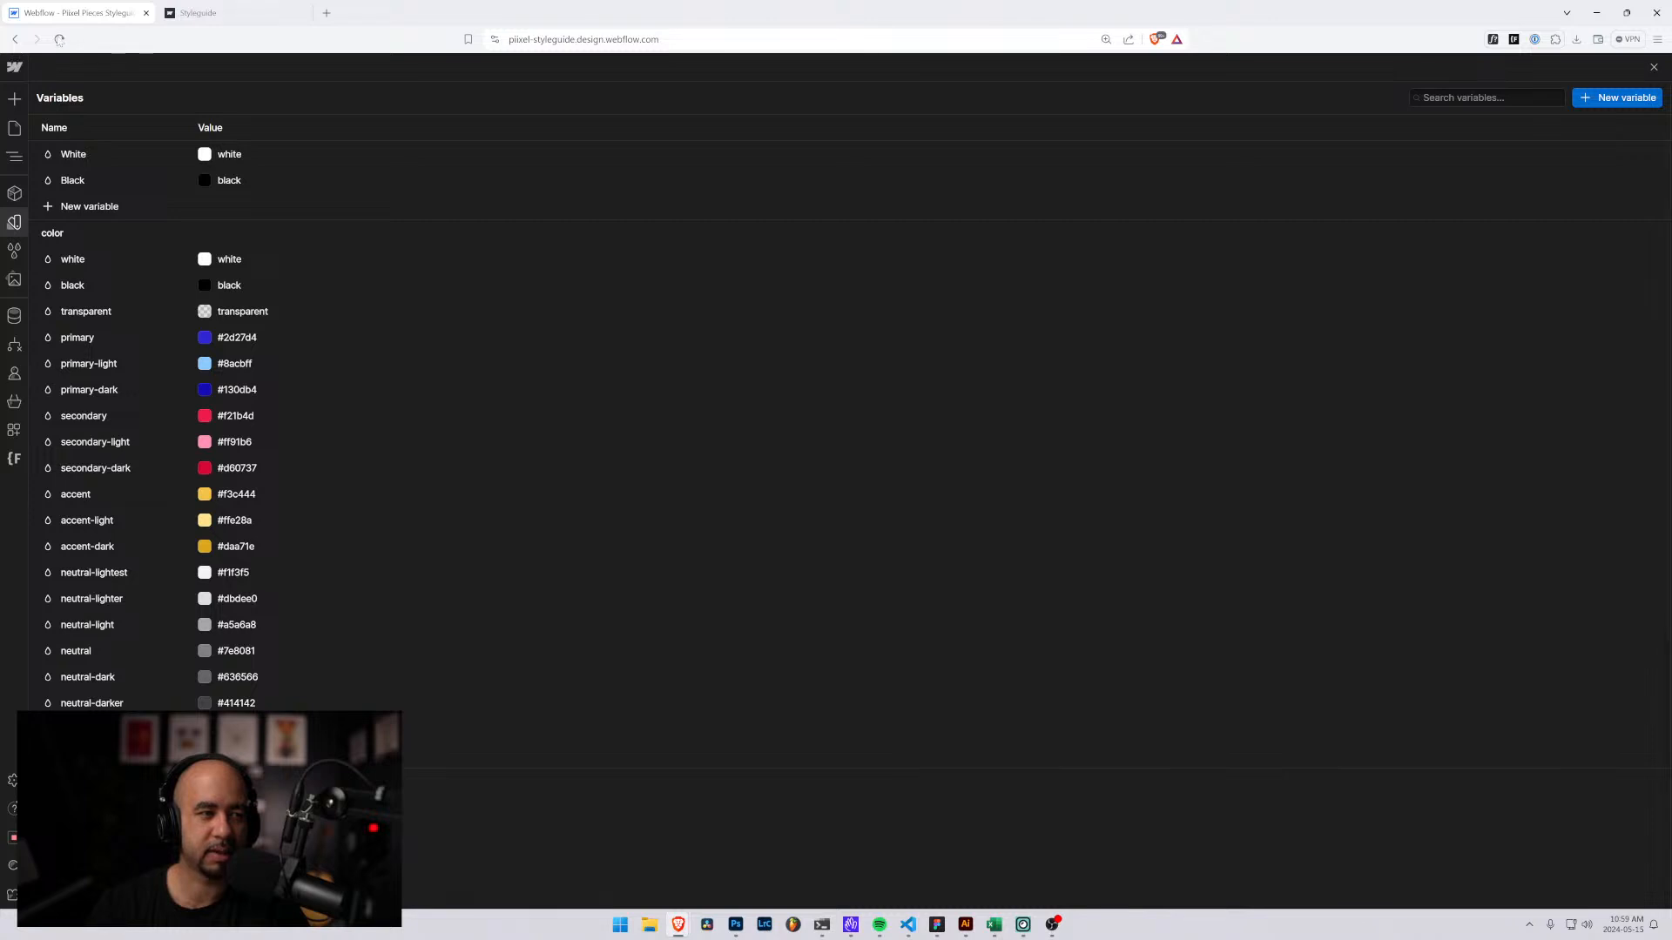
Open the Piixel Pieces site in the Designer from the Piixel Pieces folder on the Webflow dashboard.
left_click(13, 75)
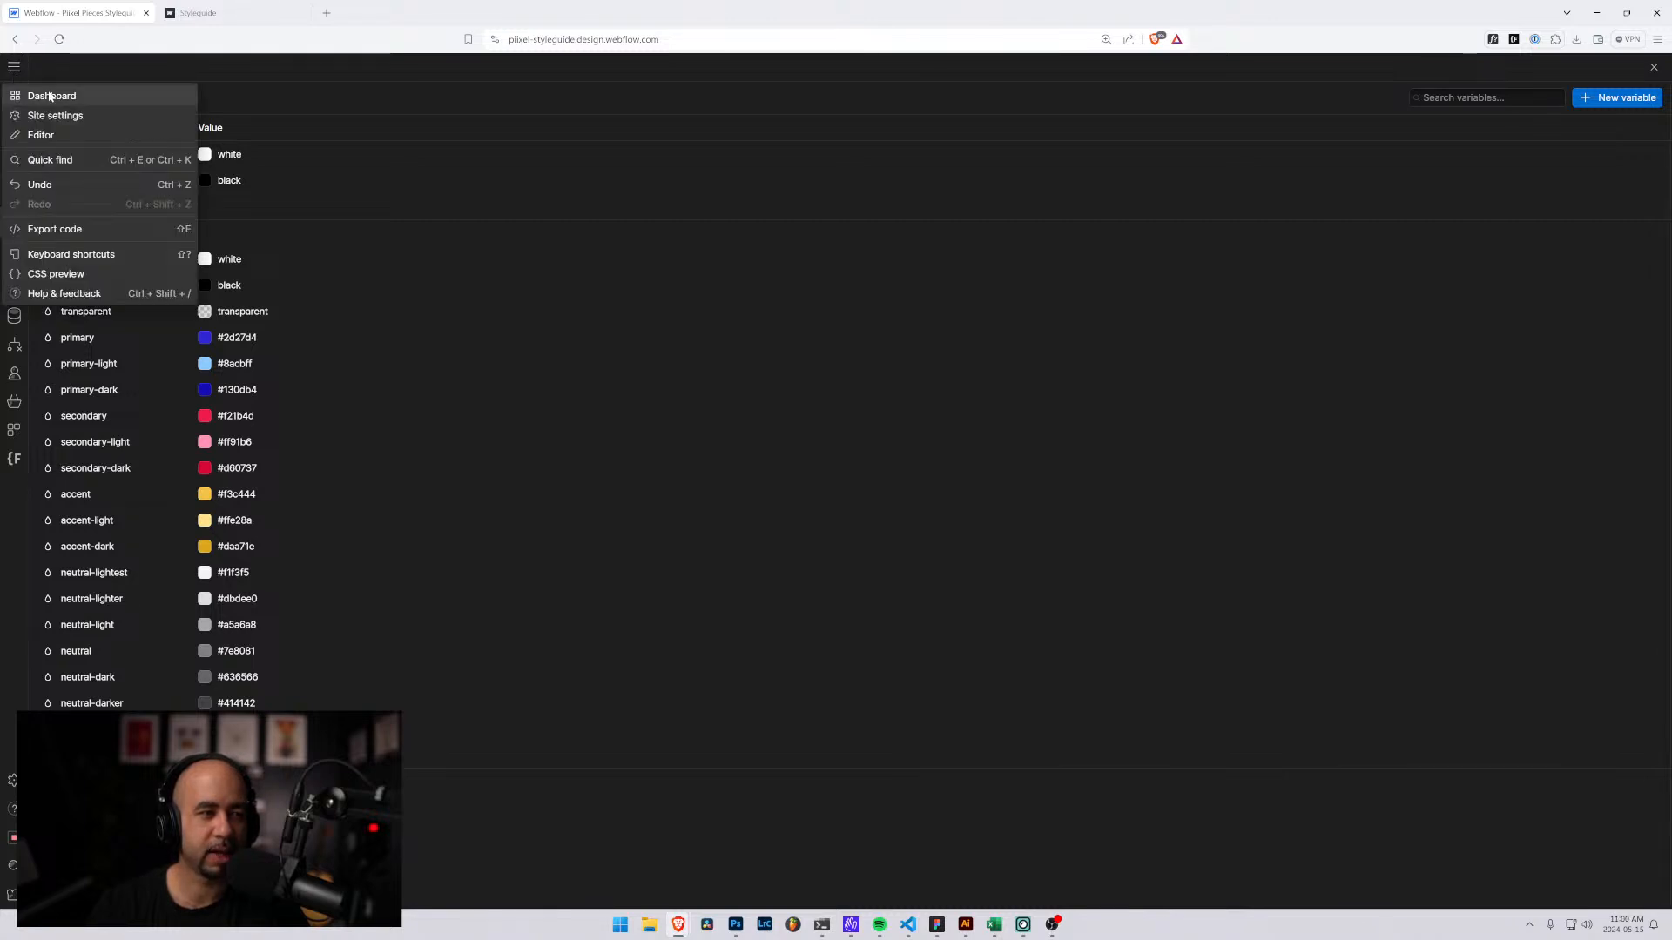
left_click(54, 94)
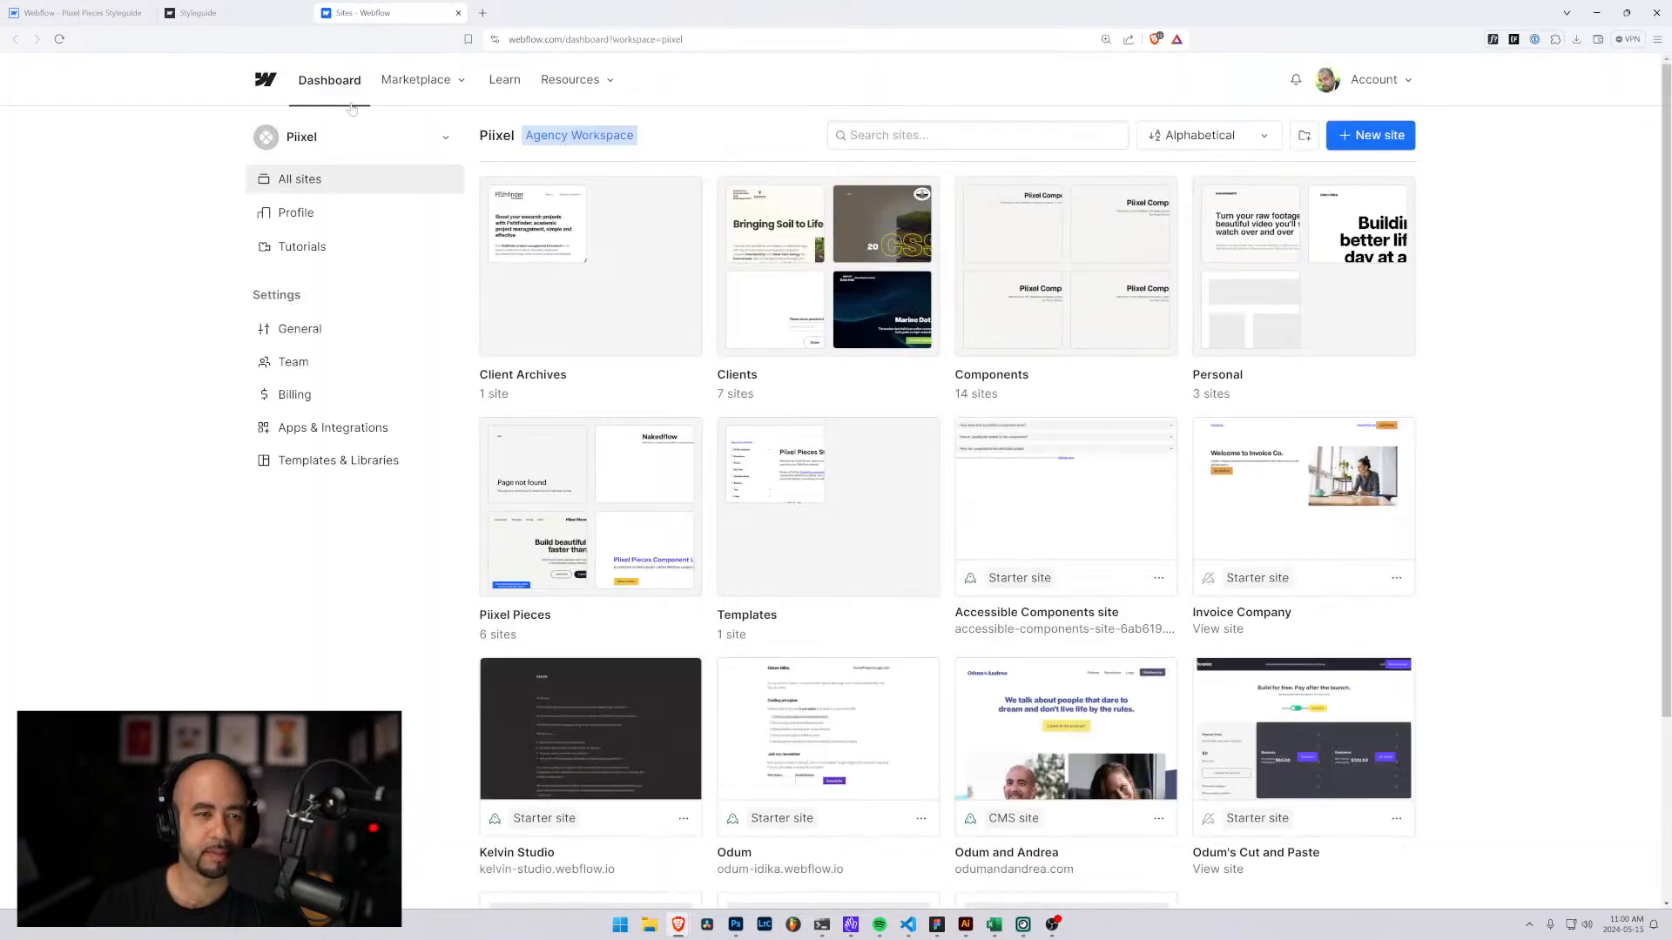
left_click(585, 512)
left_click(1059, 296)
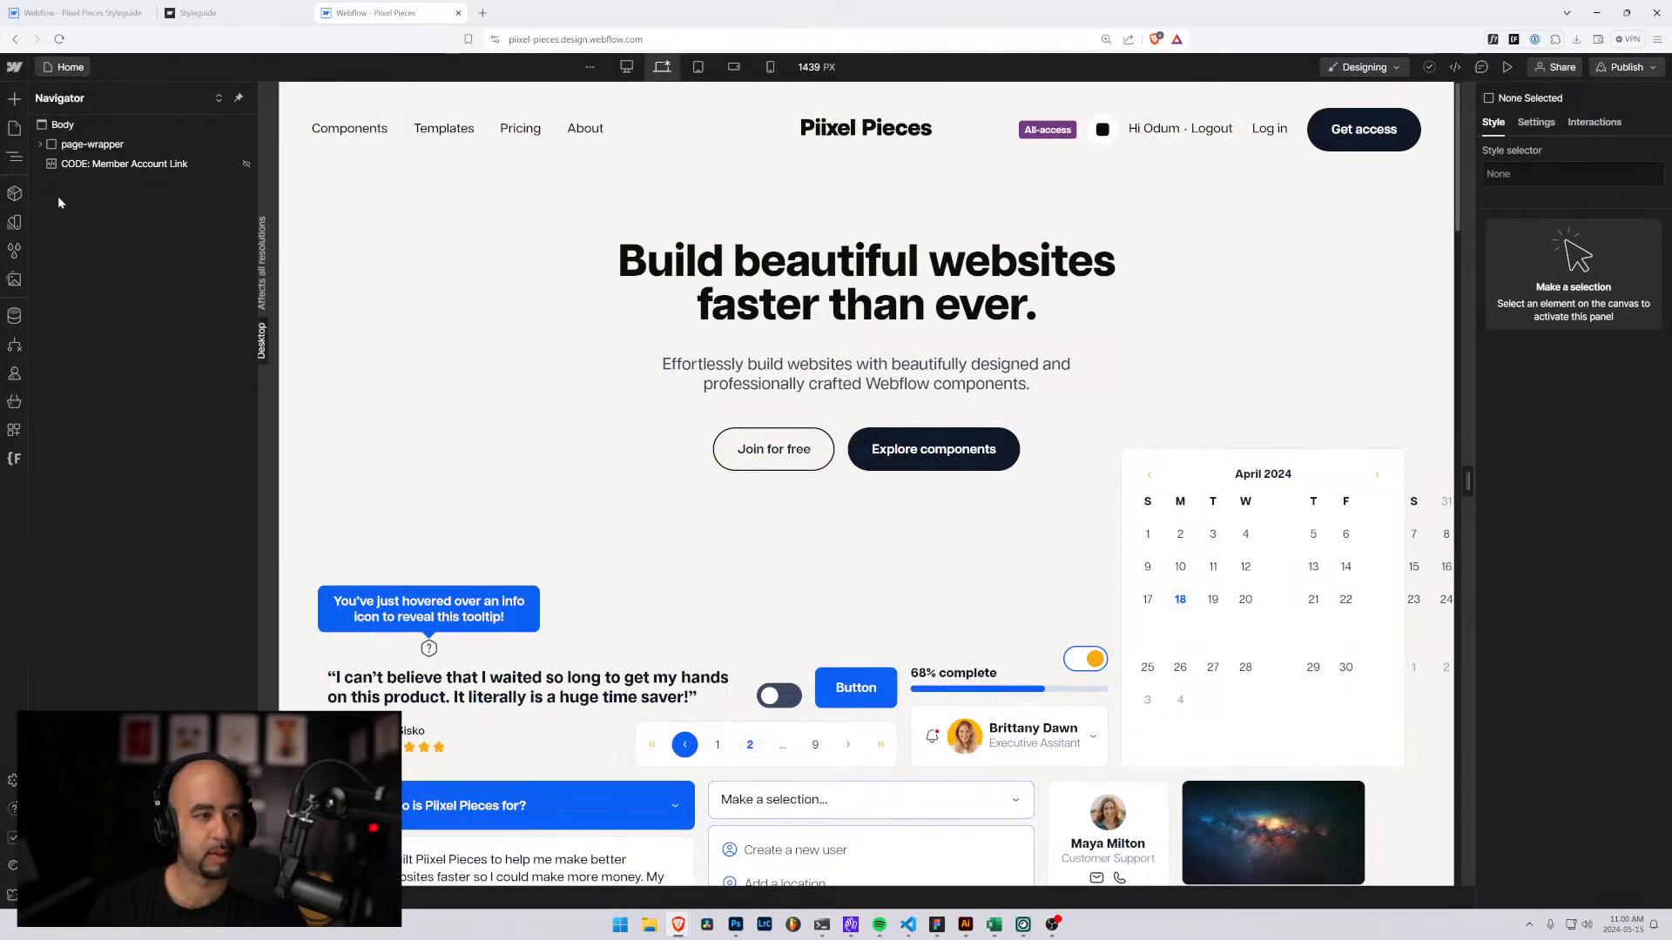
Open the Piixel Pieces site's variables and examine the brand and neutral base colors, including the primary 600 value.
left_click(14, 251)
left_click(12, 224)
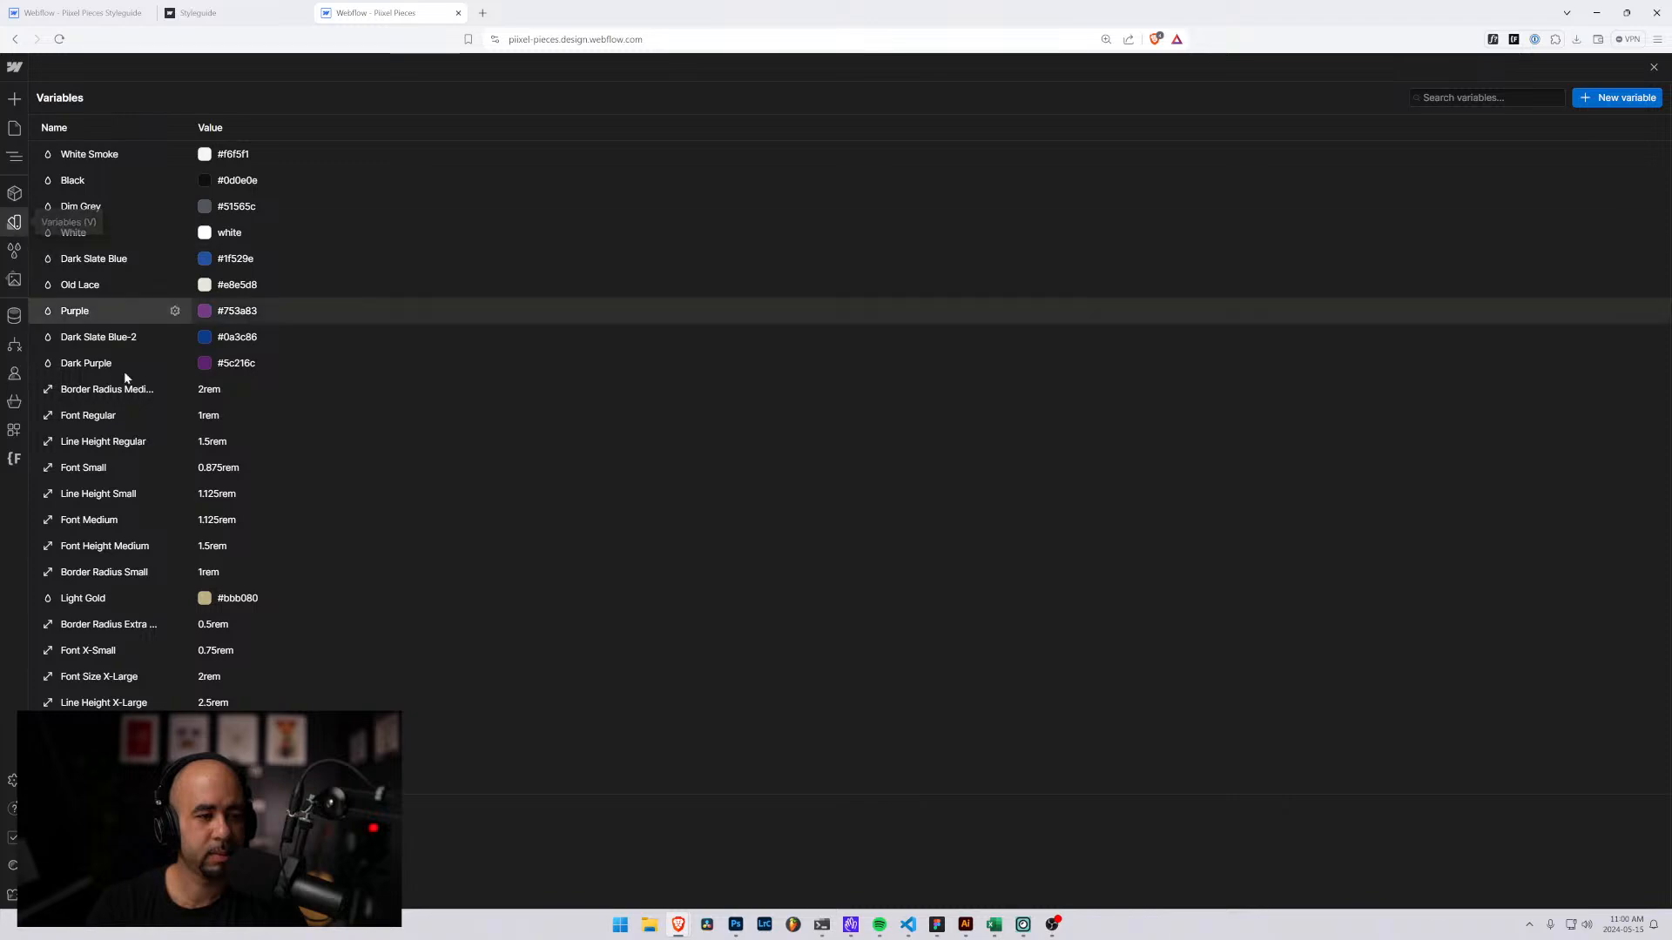
scroll(209, 436, "down", 10)
left_click(234, 180)
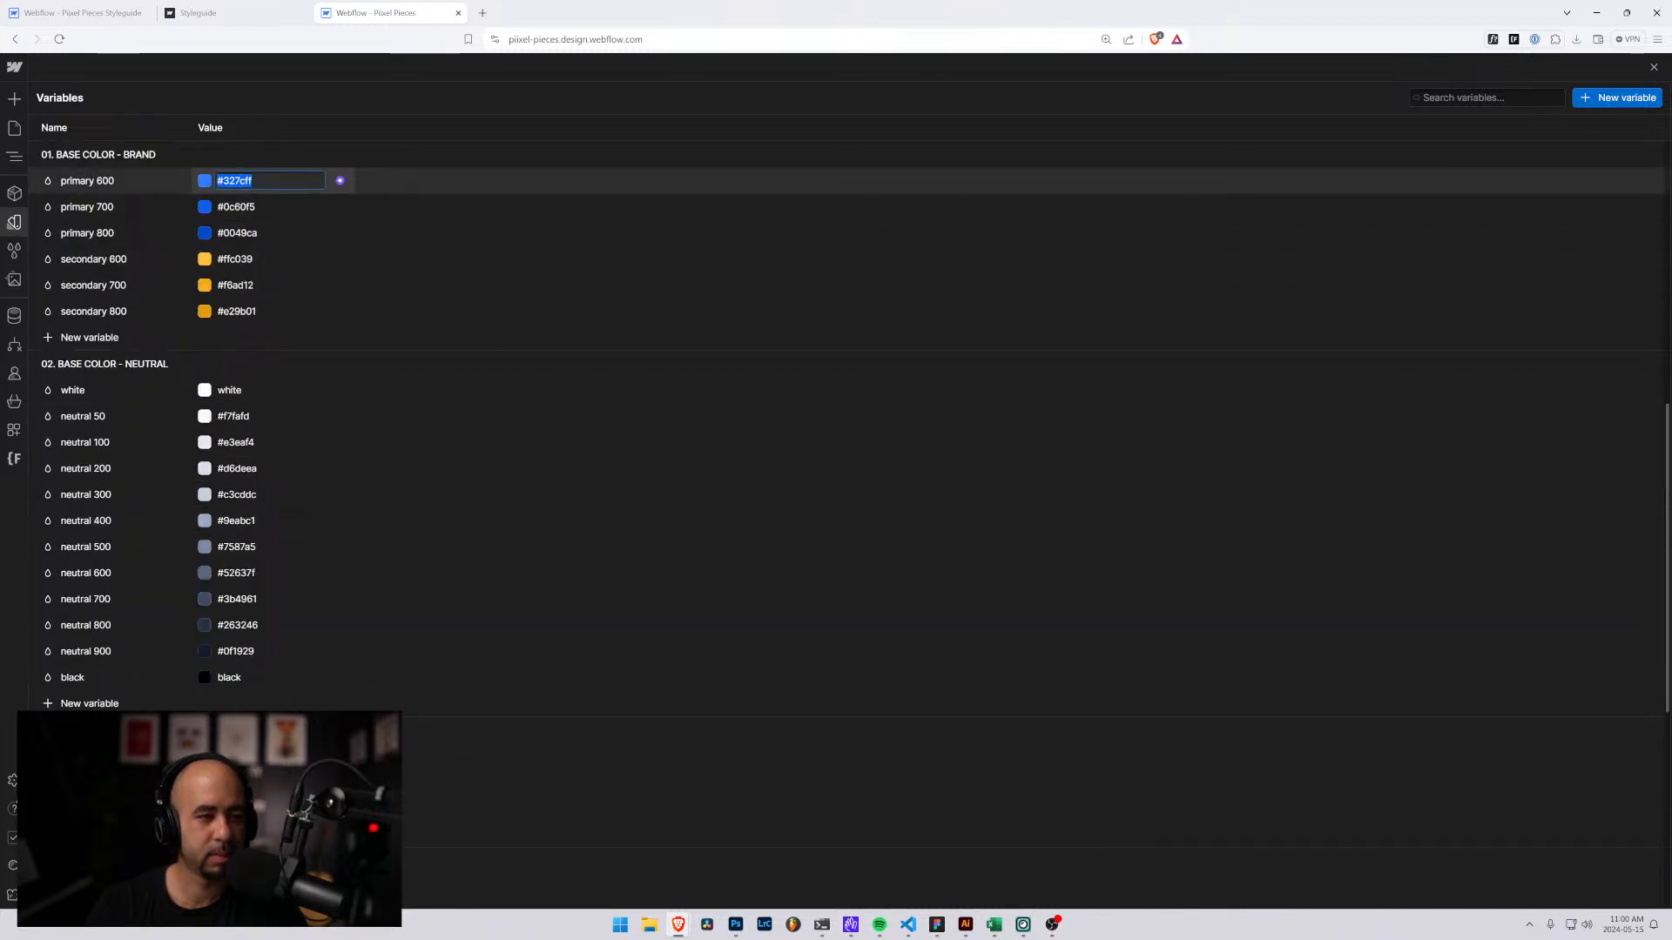
Compare the style guide's color variables with the Piixel Pieces site's base colors, checking the published style guide in between.
left_click(96, 12)
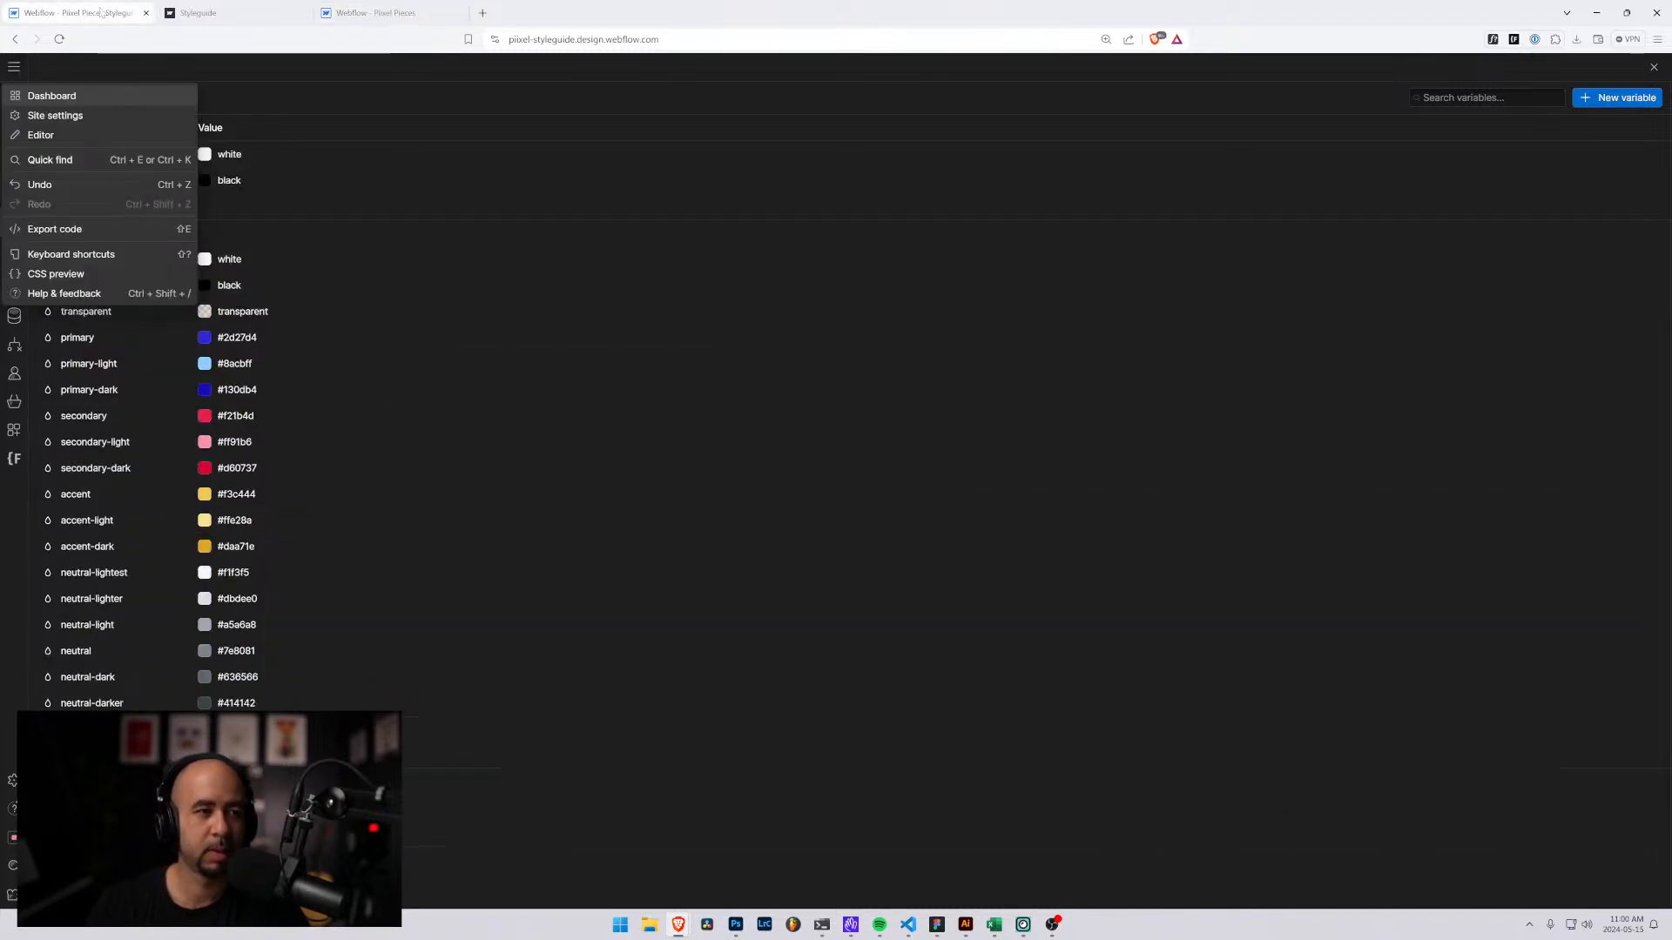
left_click(222, 13)
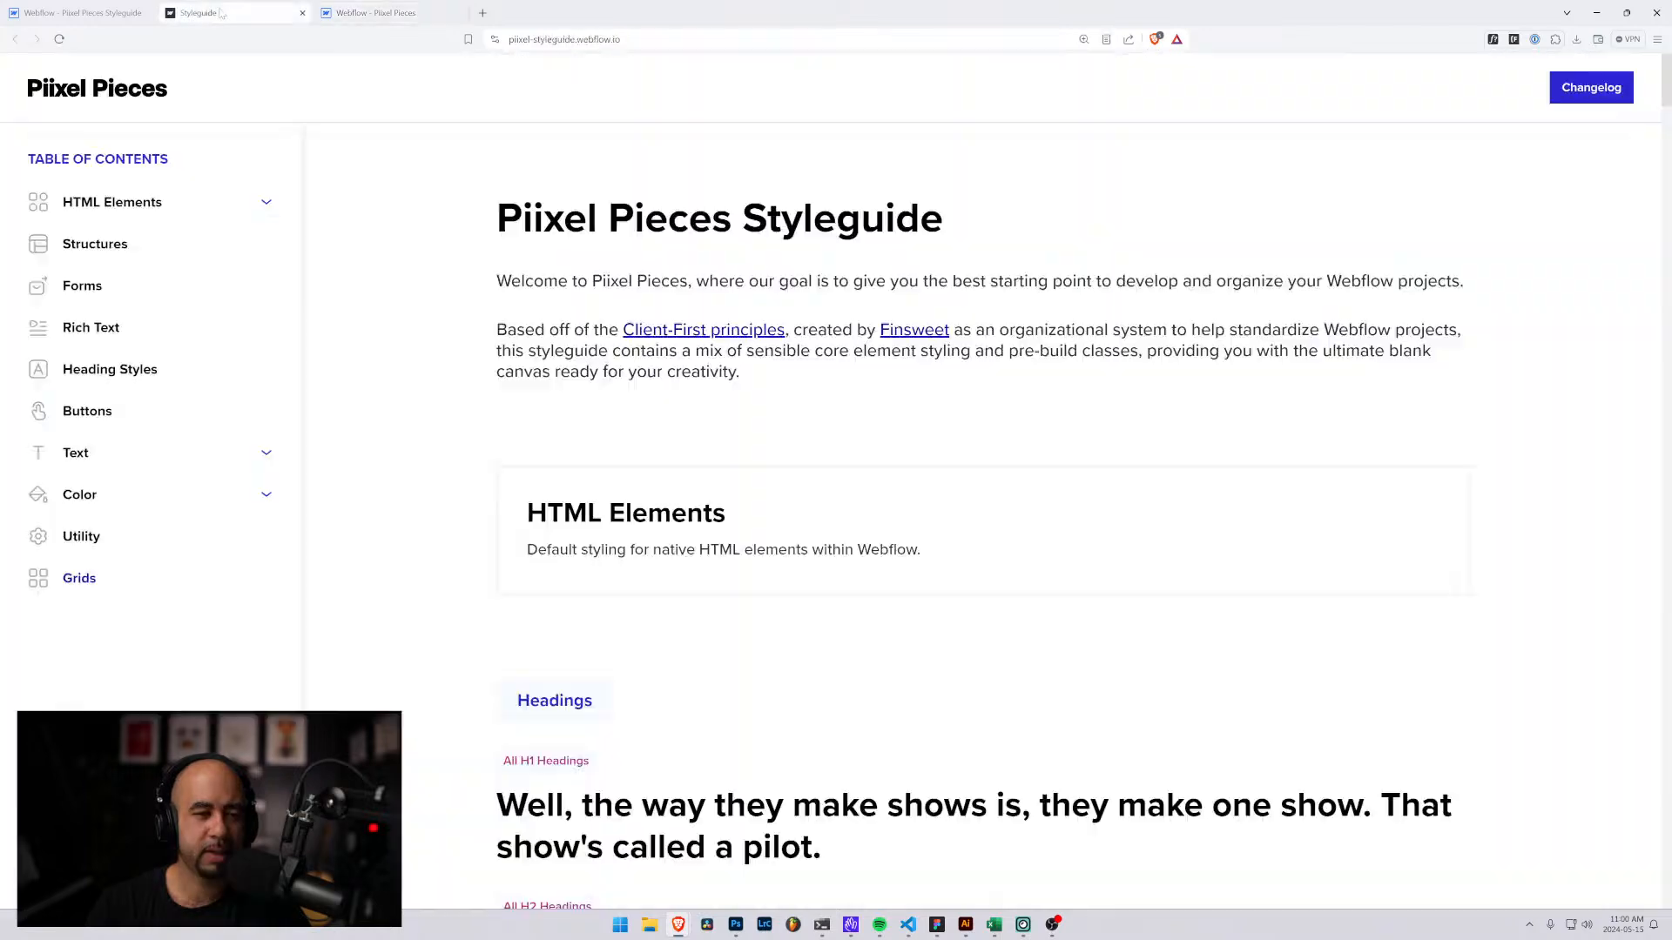
scroll(503, 658, "down", 3)
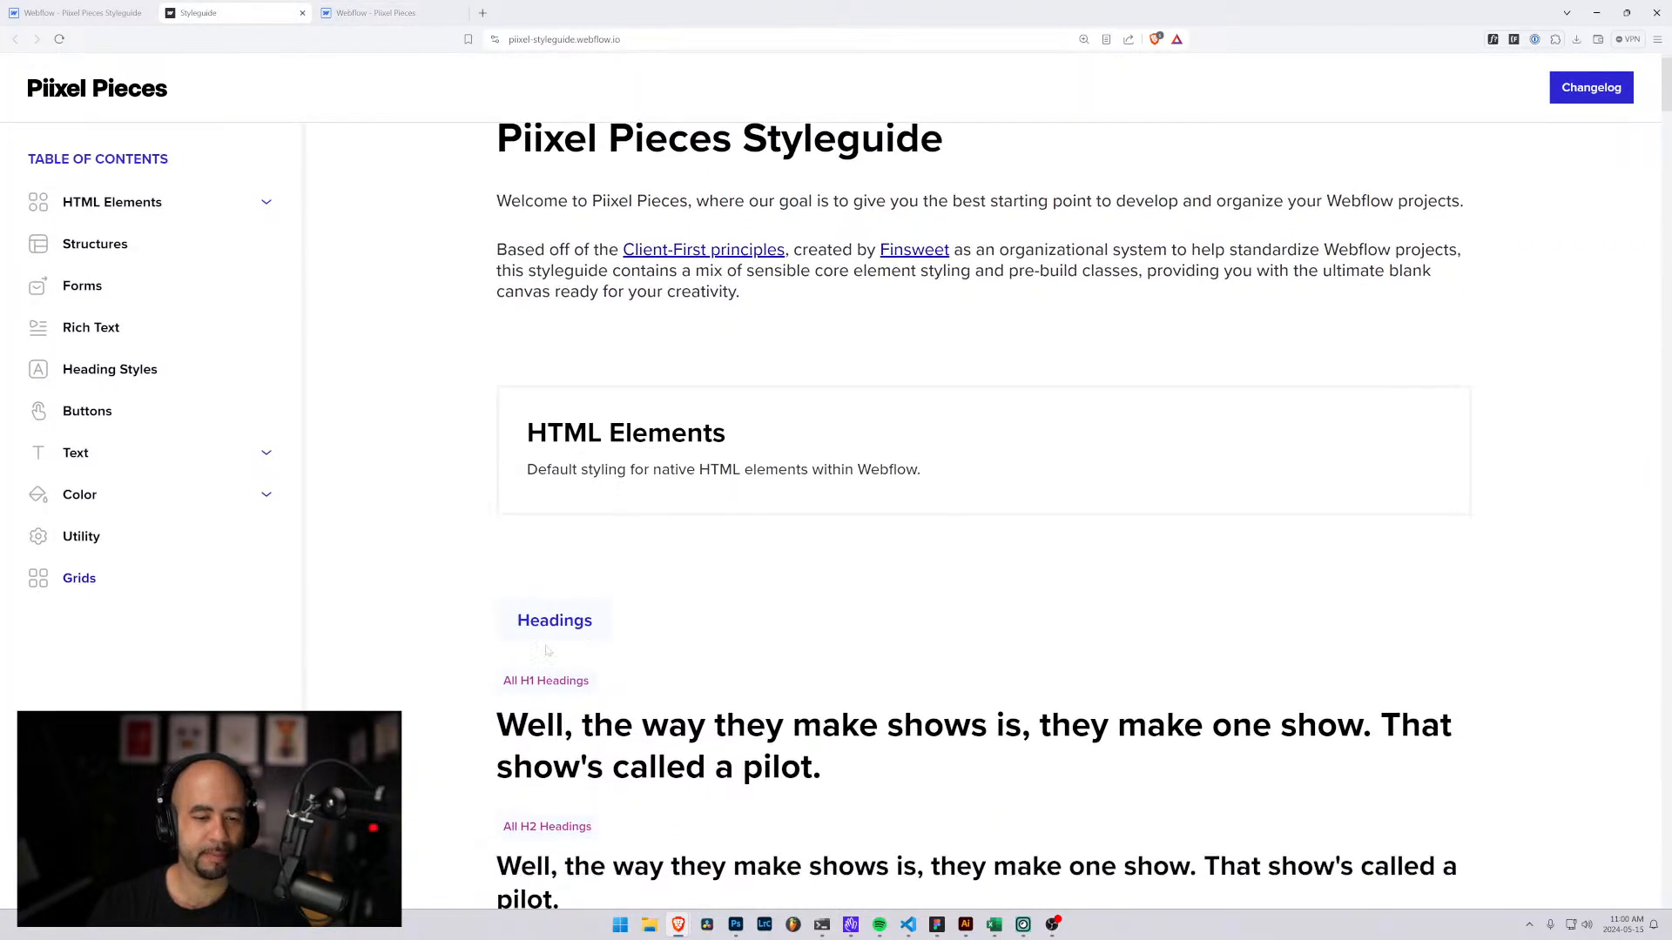
left_click(374, 12)
left_click(222, 12)
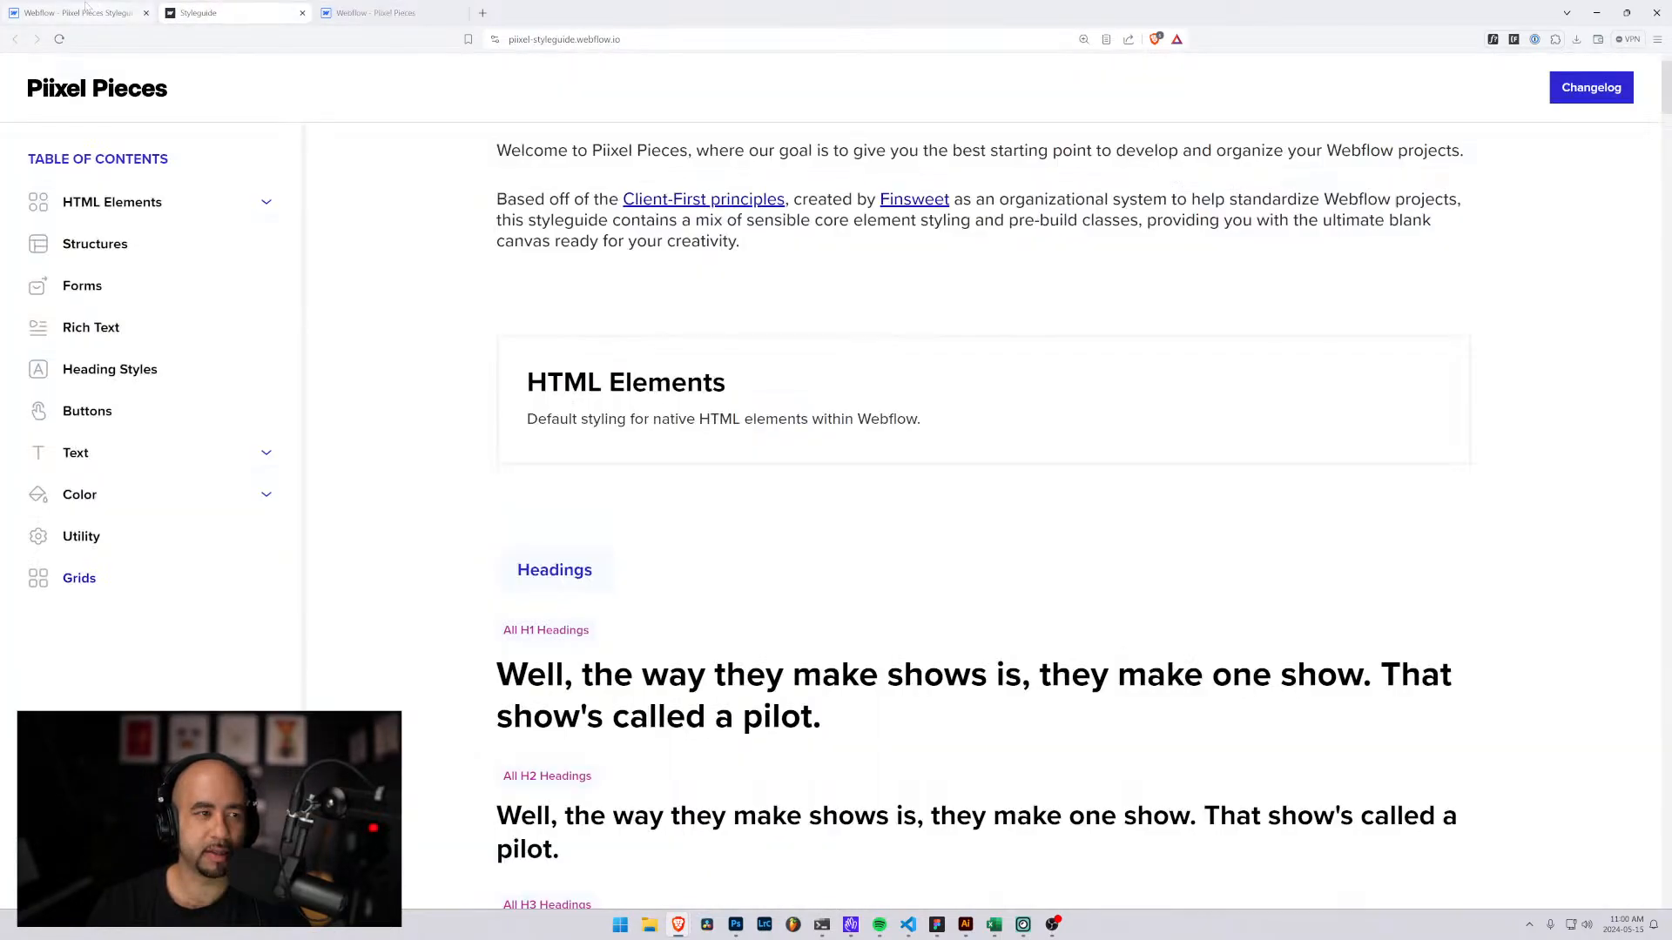
left_click(87, 12)
left_click(493, 397)
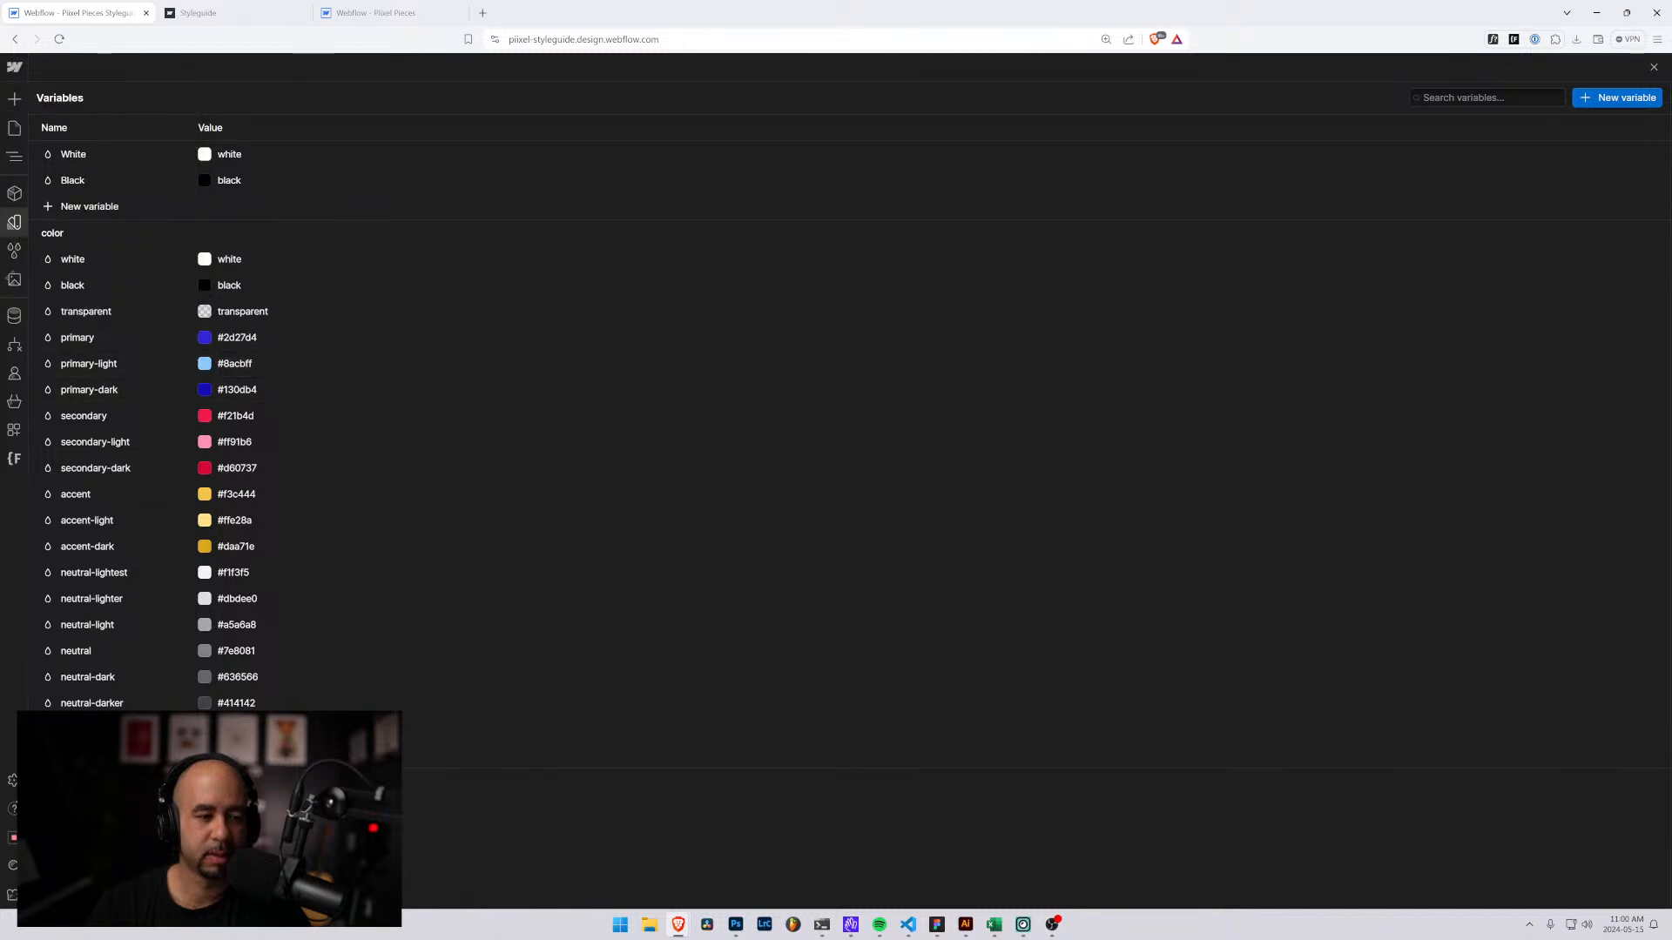
scroll(258, 691, "down", 5)
scroll(255, 625, "up", 3)
scroll(256, 633, "up", 3)
left_click(374, 12)
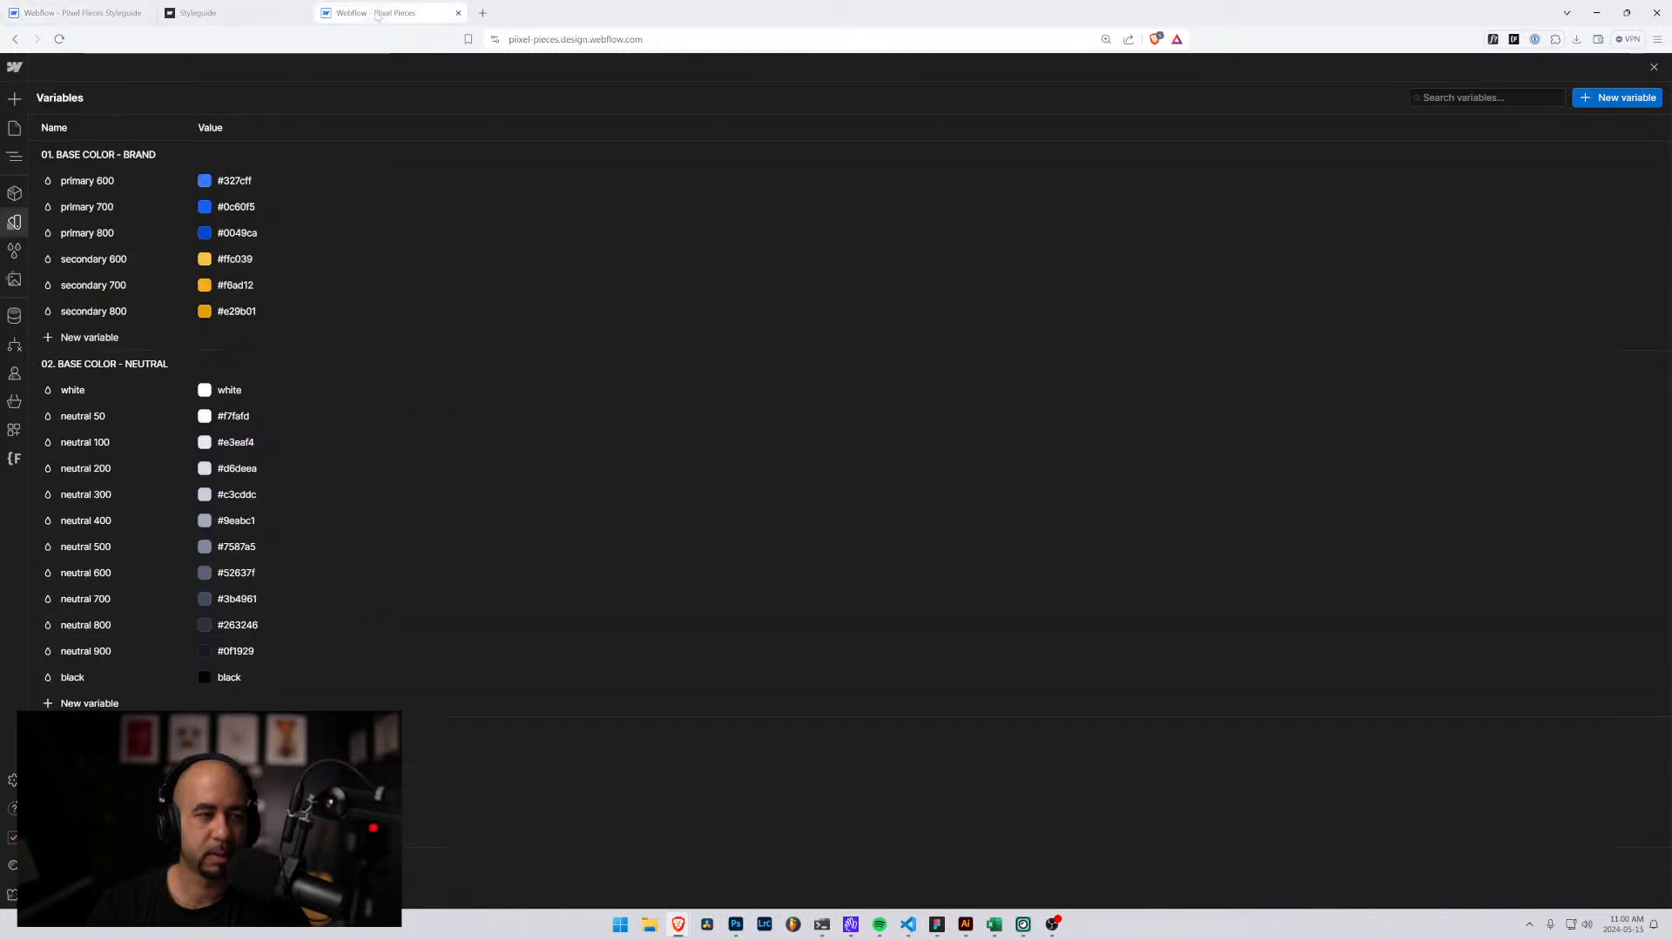
left_click(78, 12)
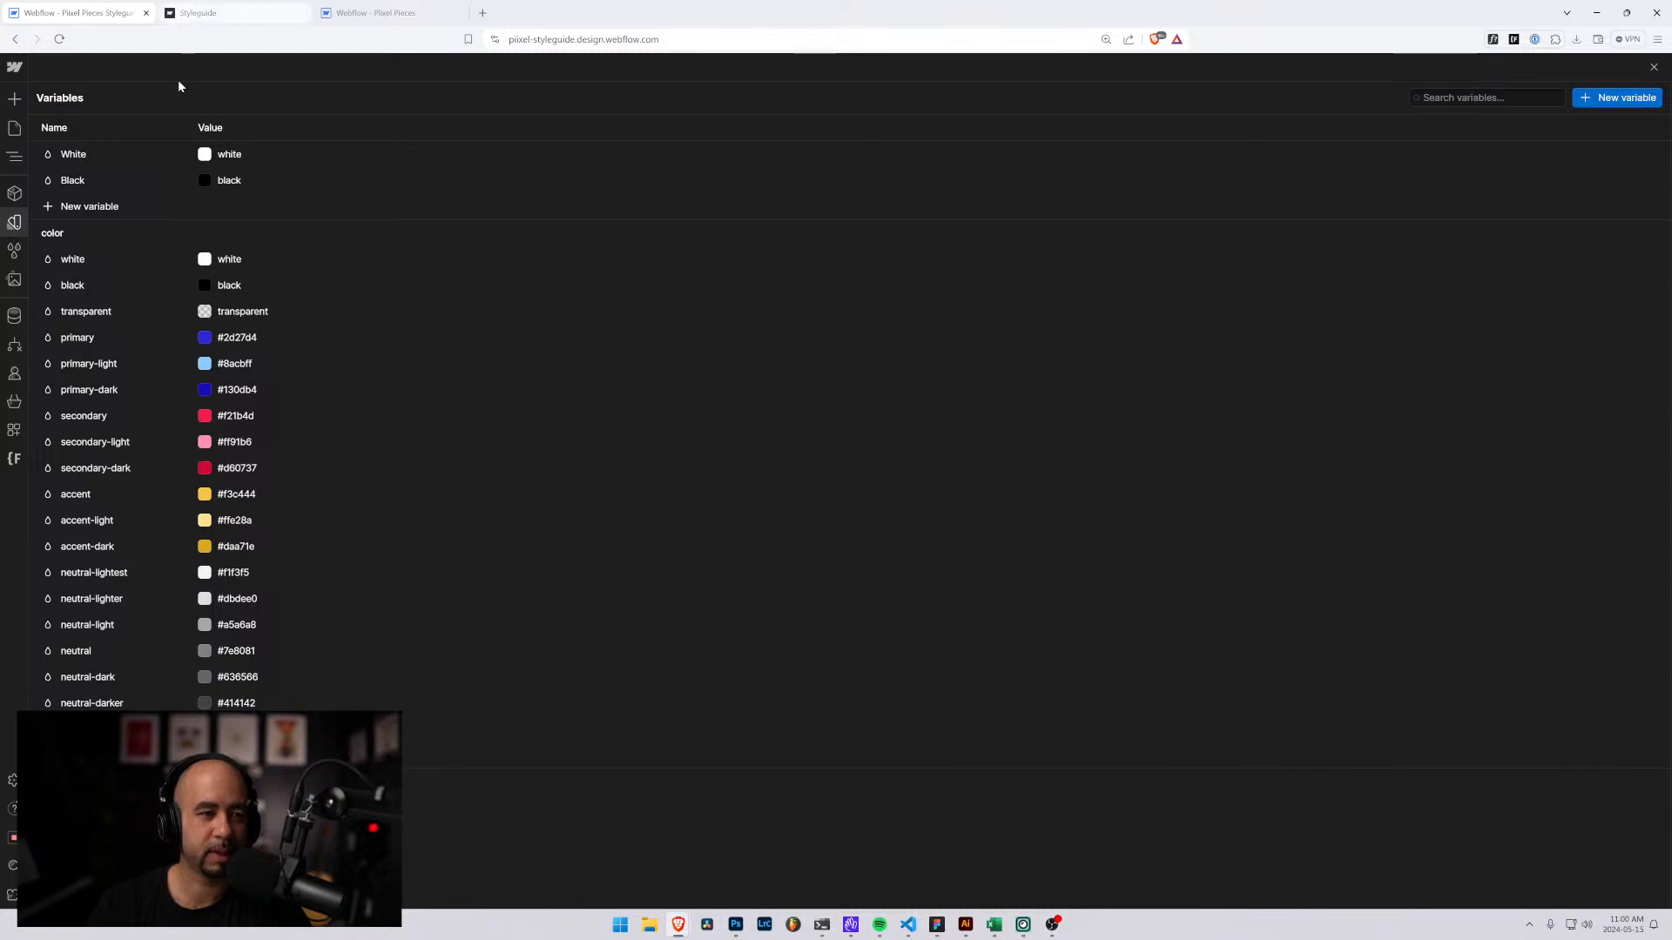
Return to the style guide page, wrap the text-color-primary-600 text block in a div block and give the div the pii_table_cell class.
left_click(14, 157)
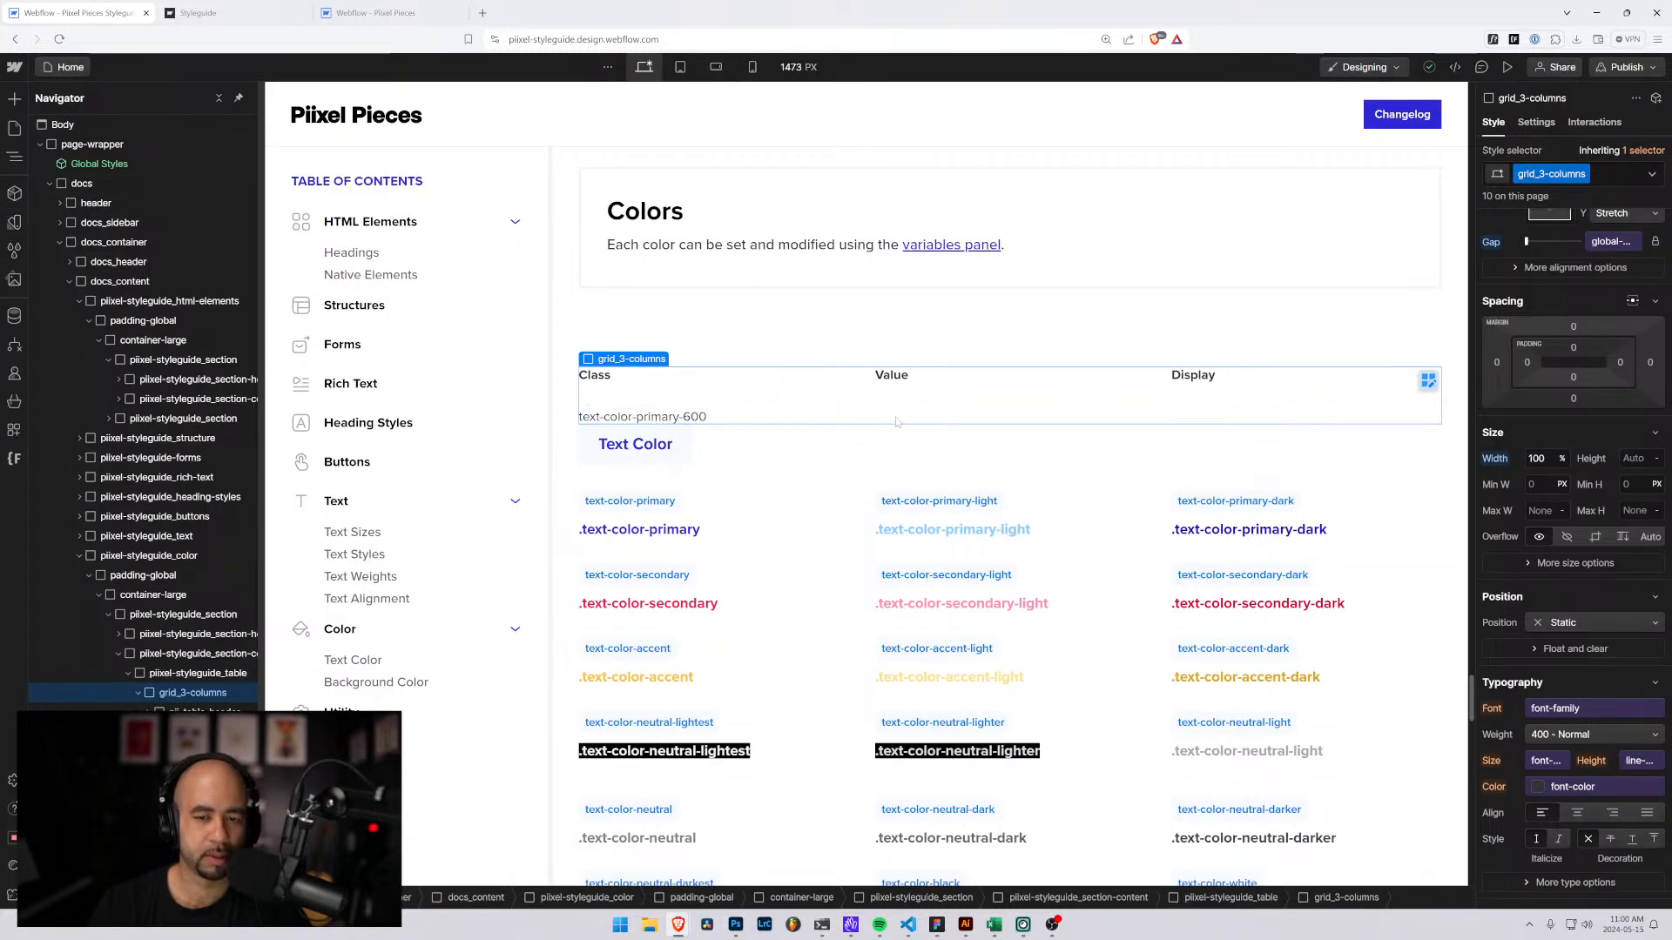
left_click(840, 419)
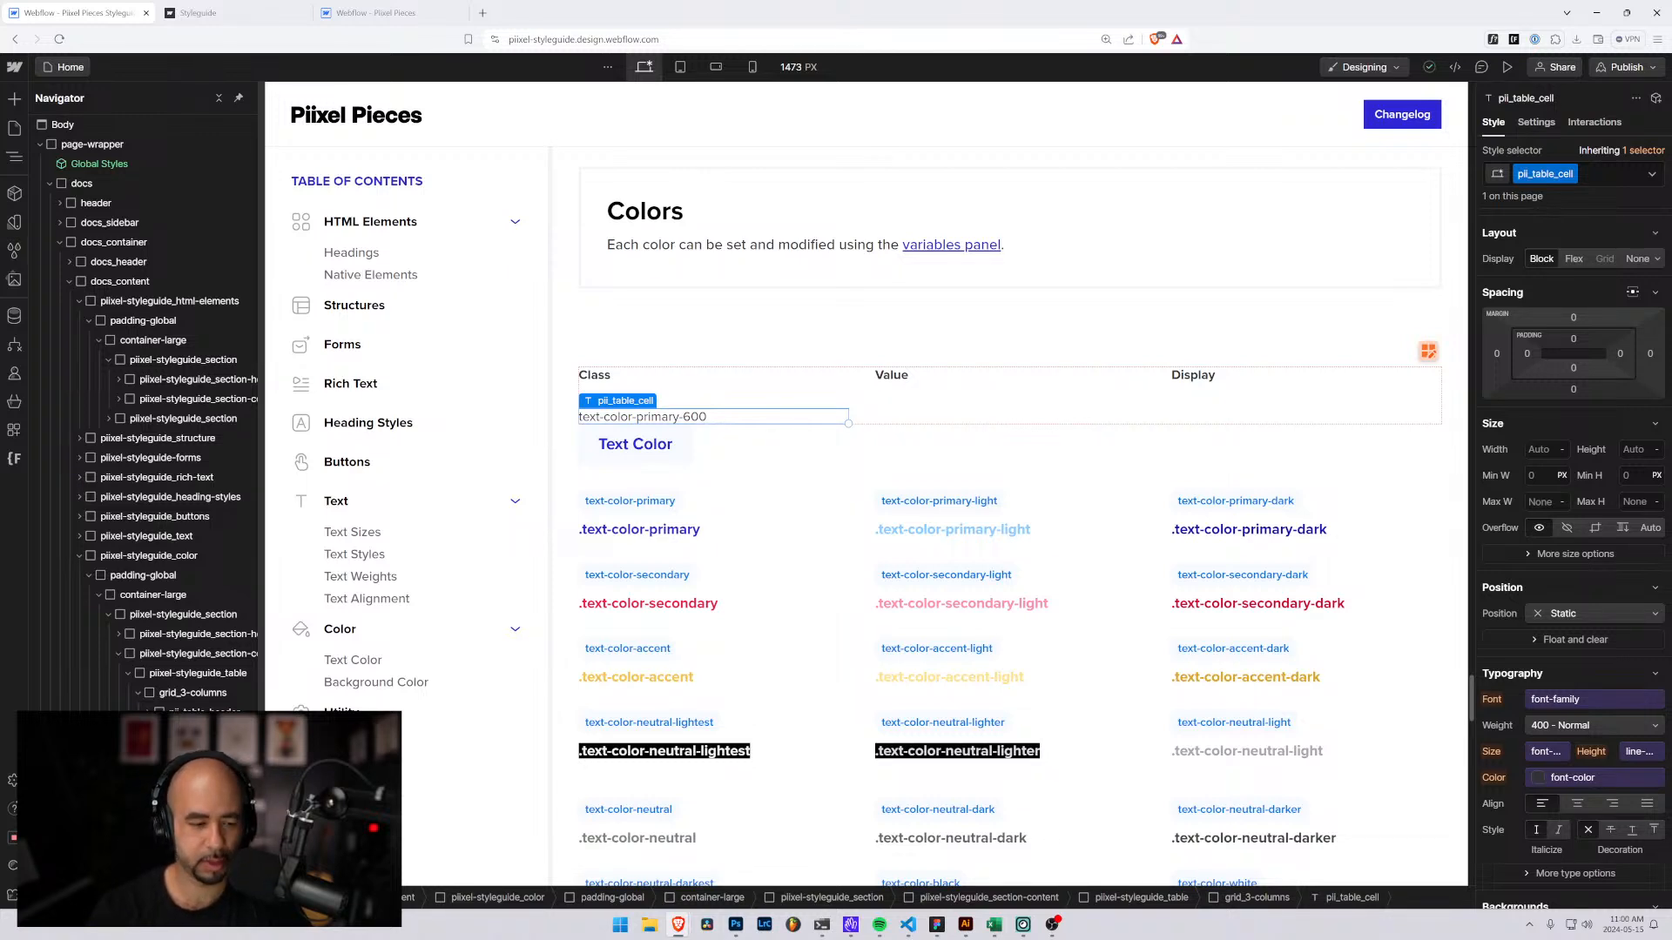
key("ctrl+alt+g")
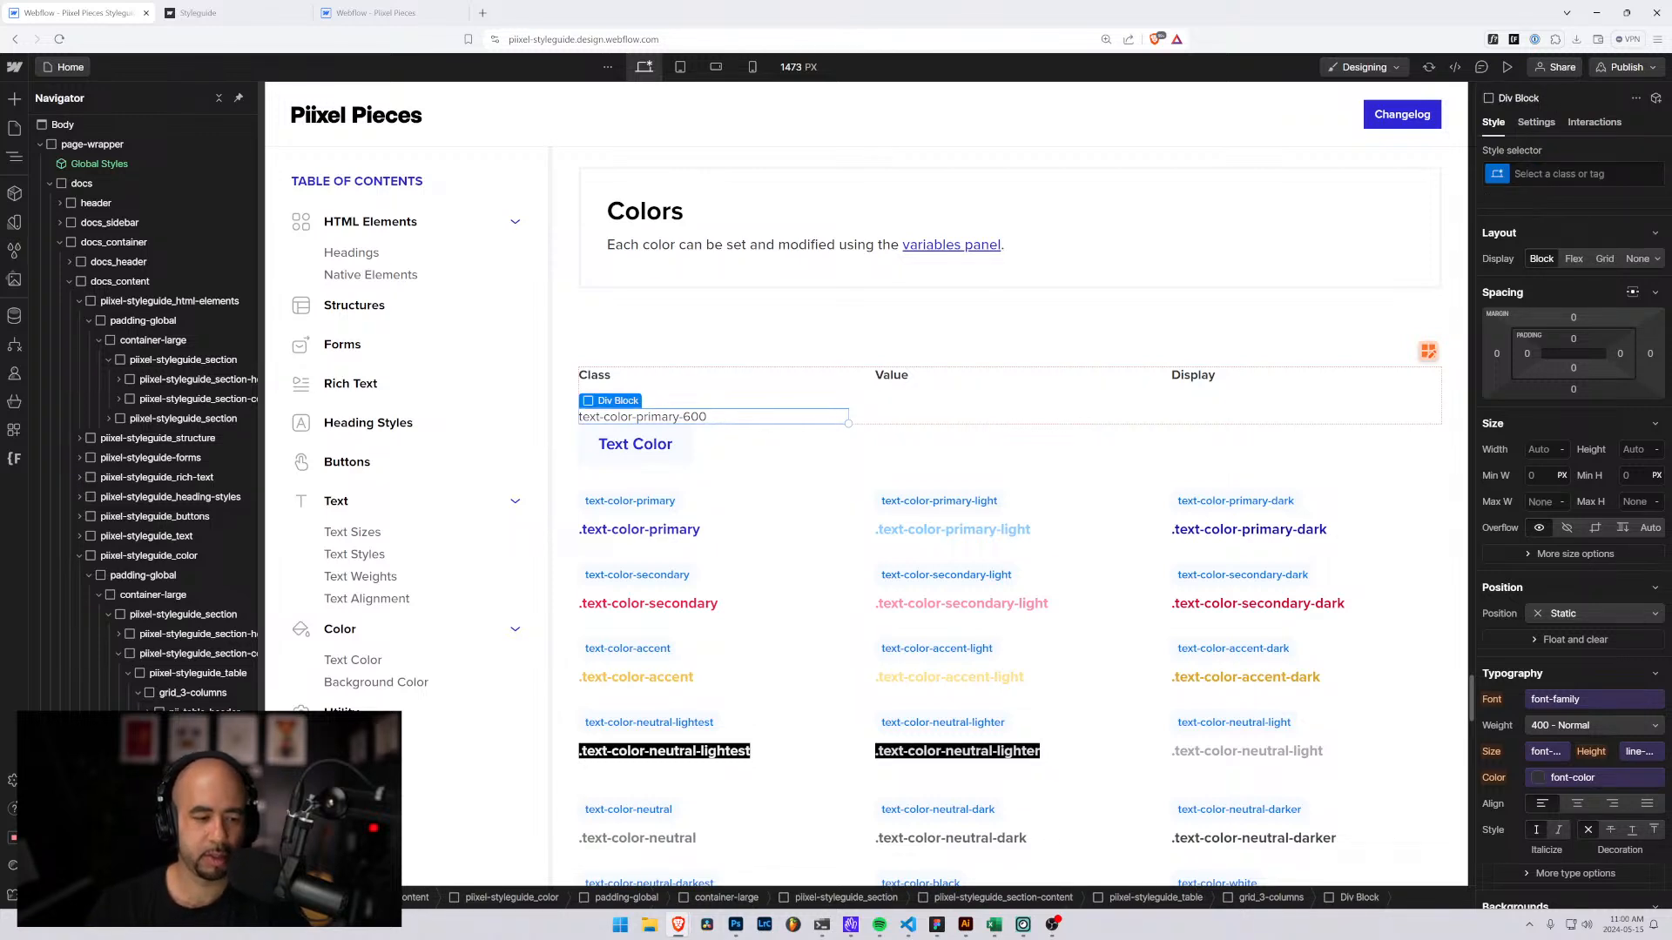
left_click(1577, 181)
type("pii")
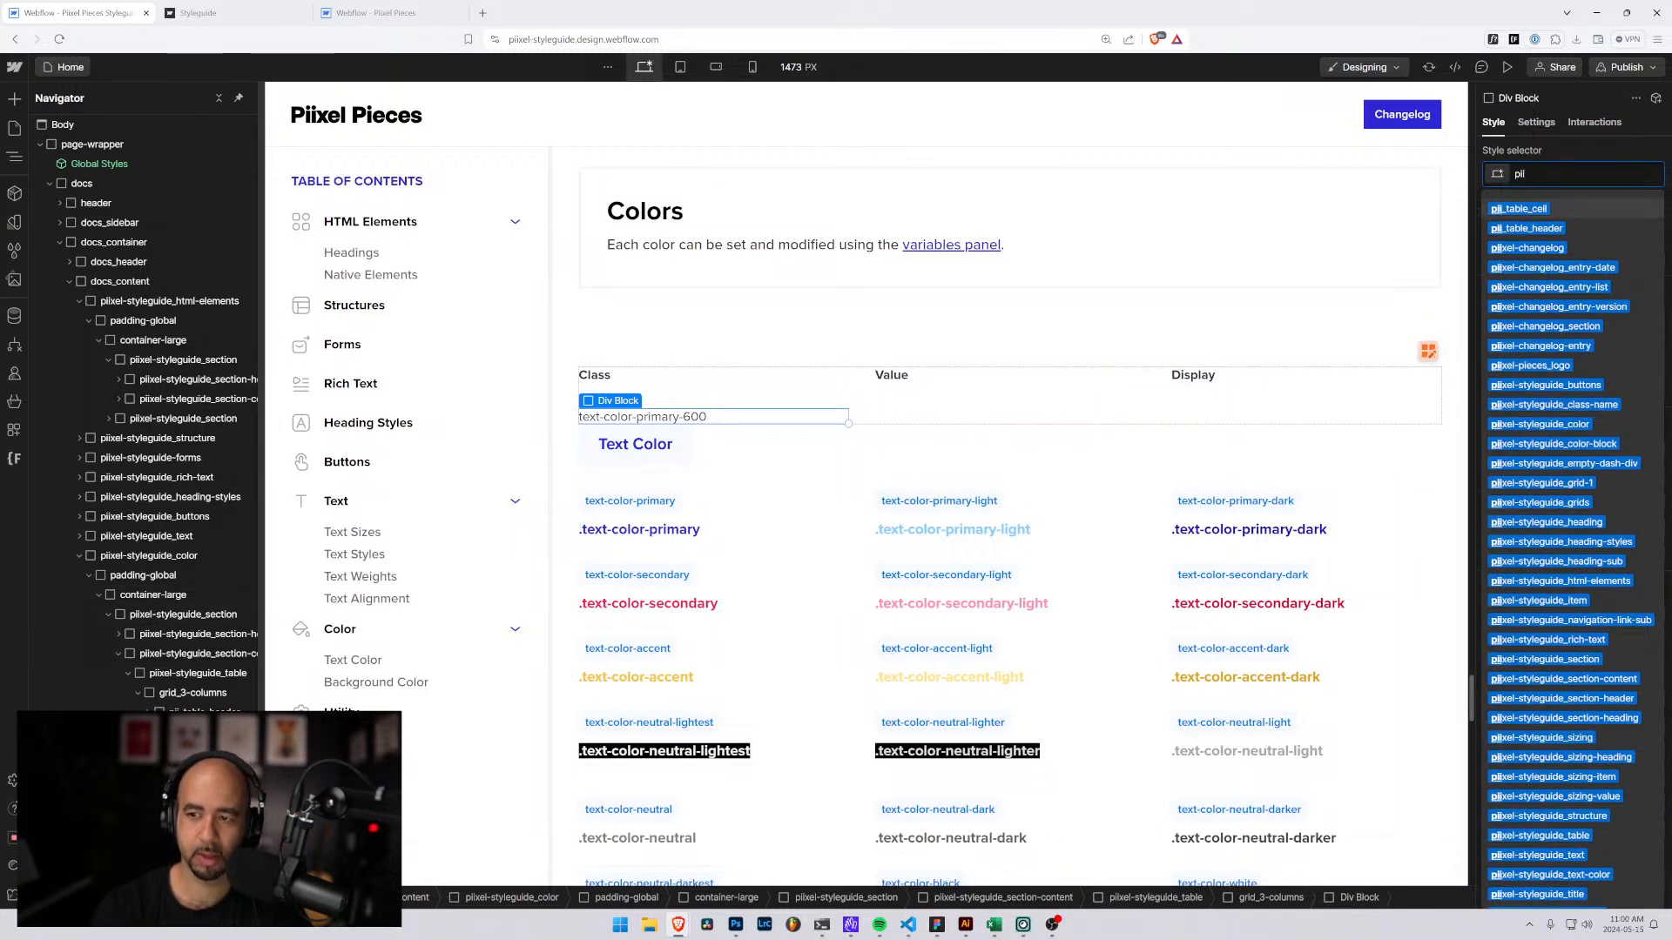
key("Return")
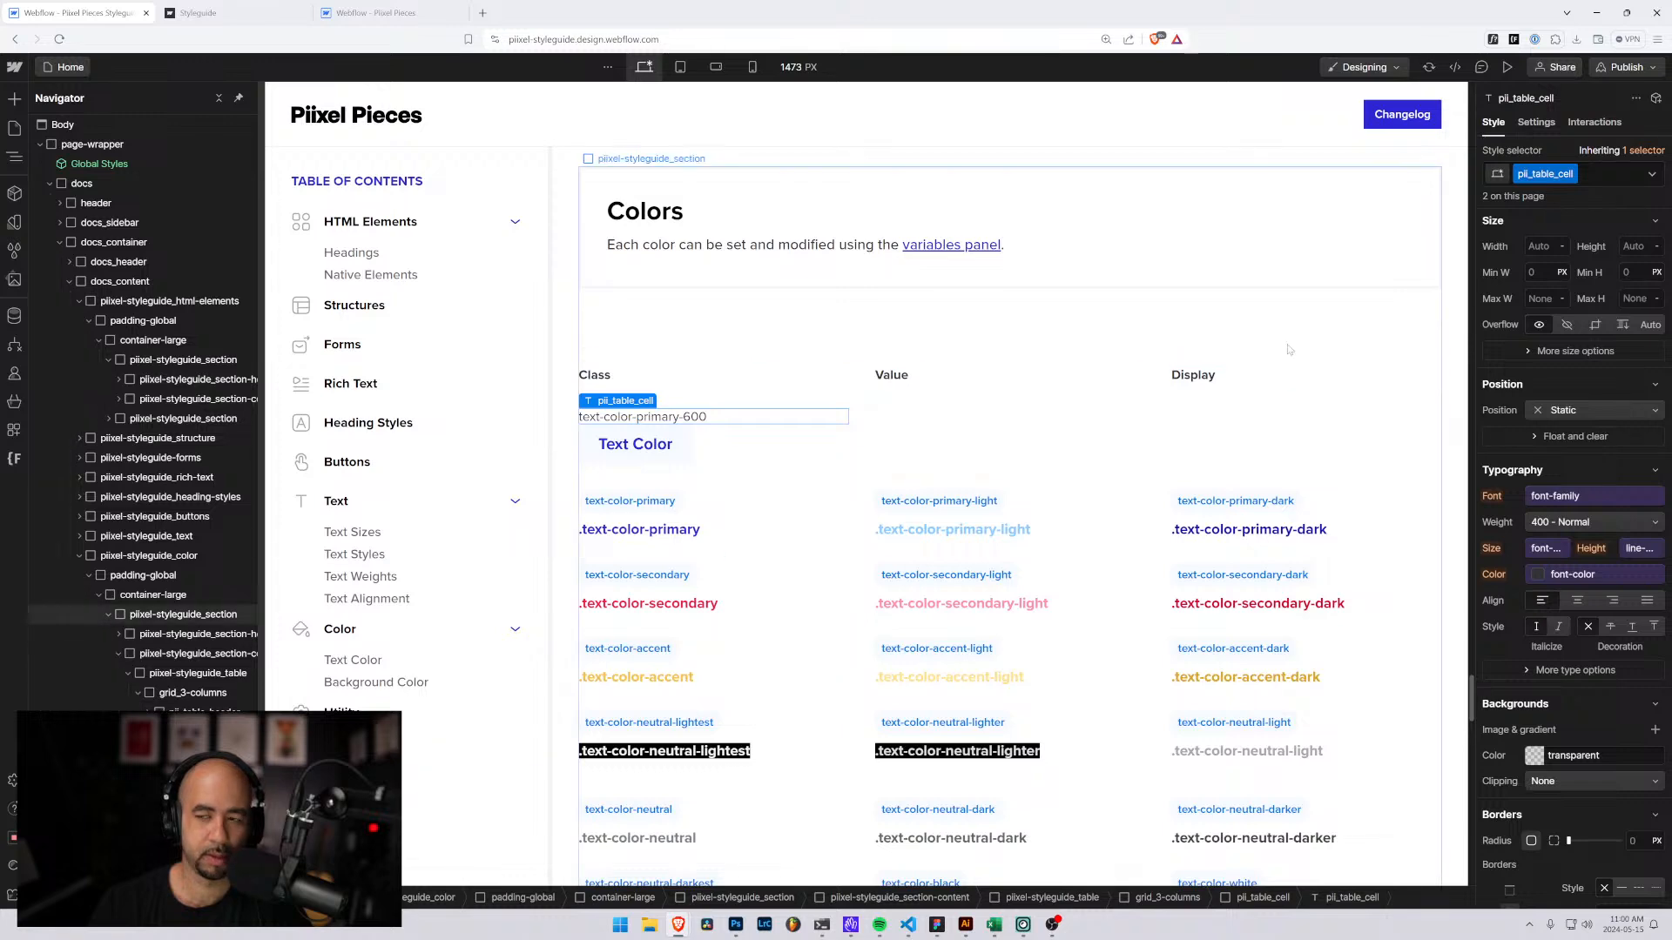
Replace the class on the text-color-primary-600 text block with a new class named pii_table_cell-value.
left_click(1587, 176)
key("BackSpace")
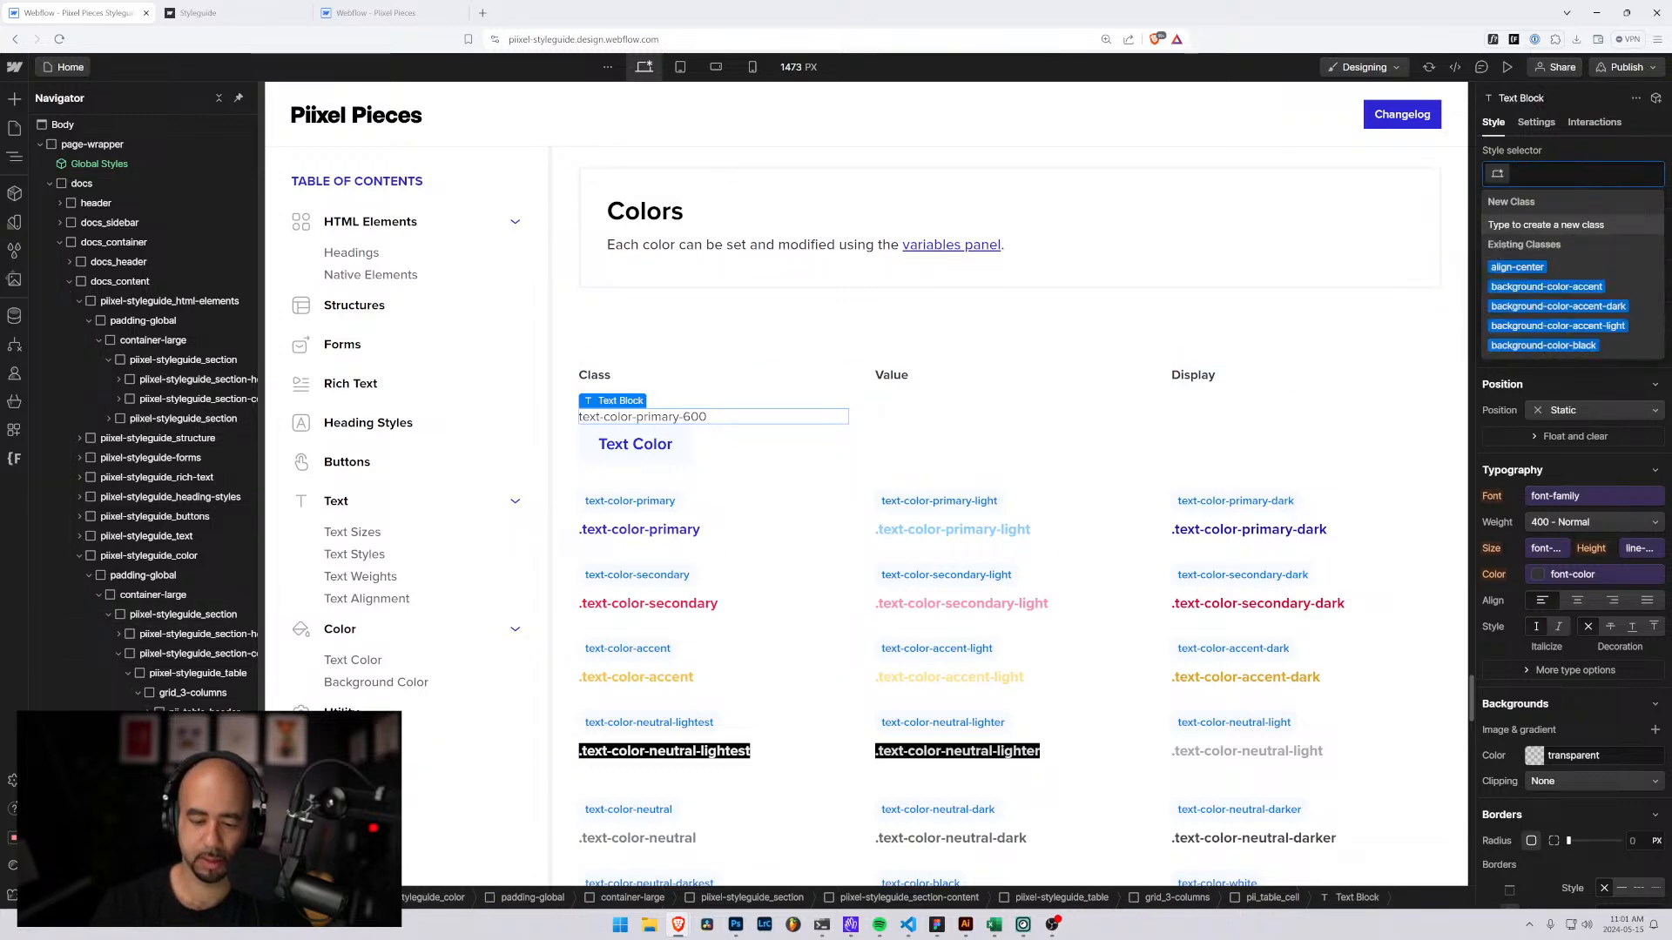
type("pii_tab")
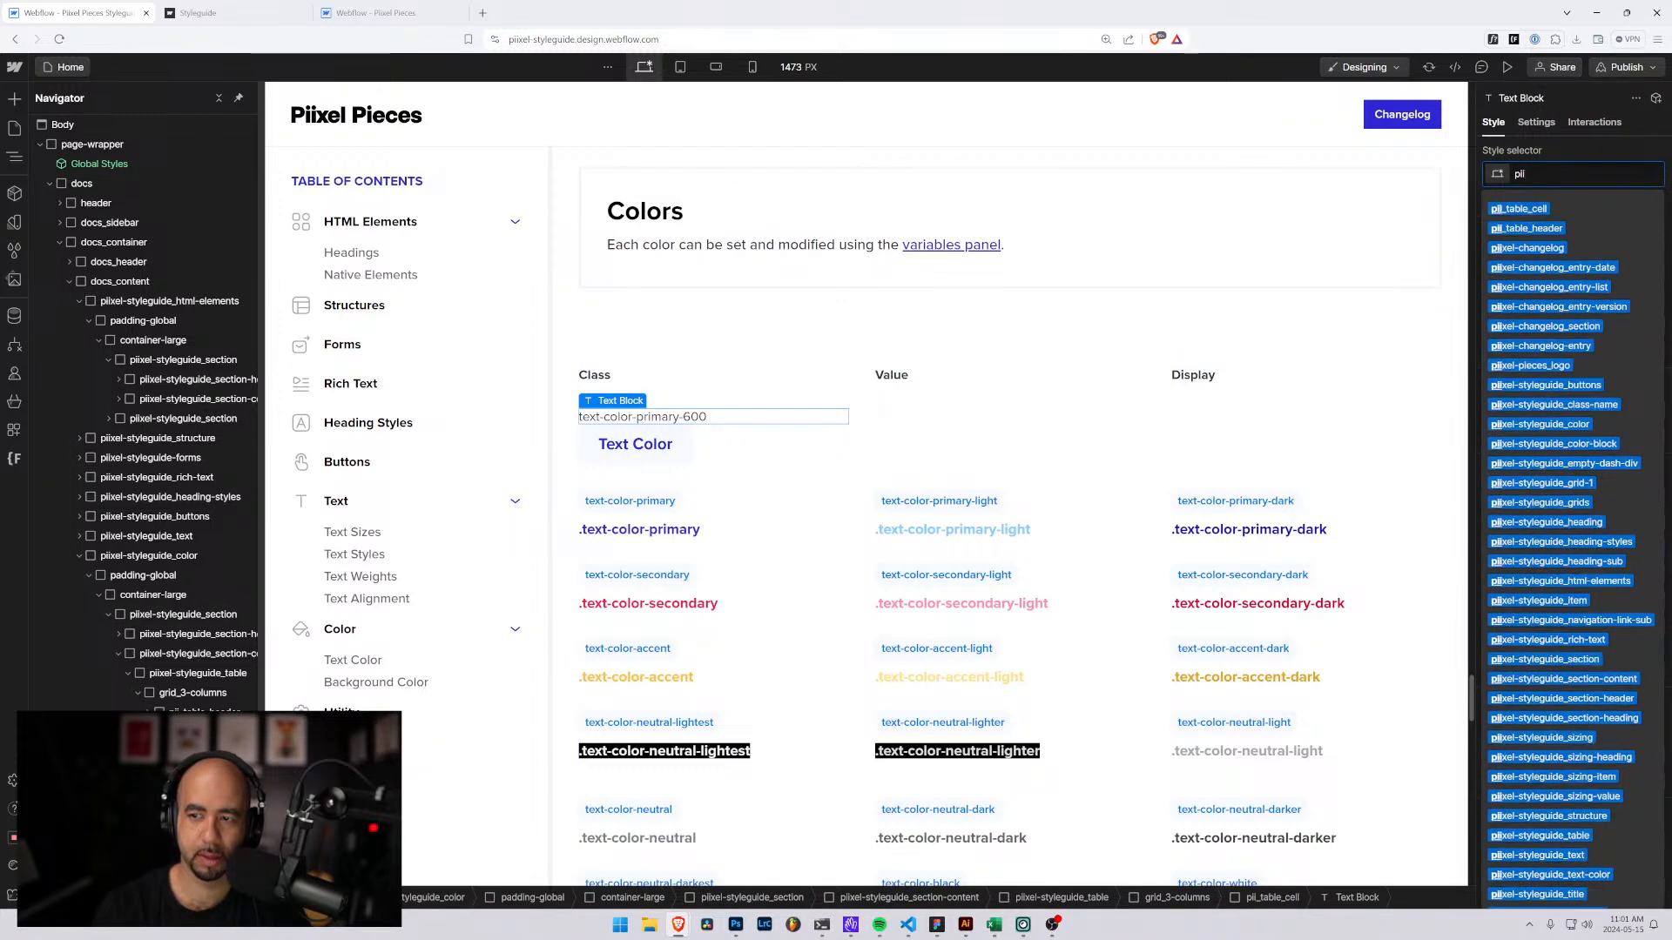
type("le_")
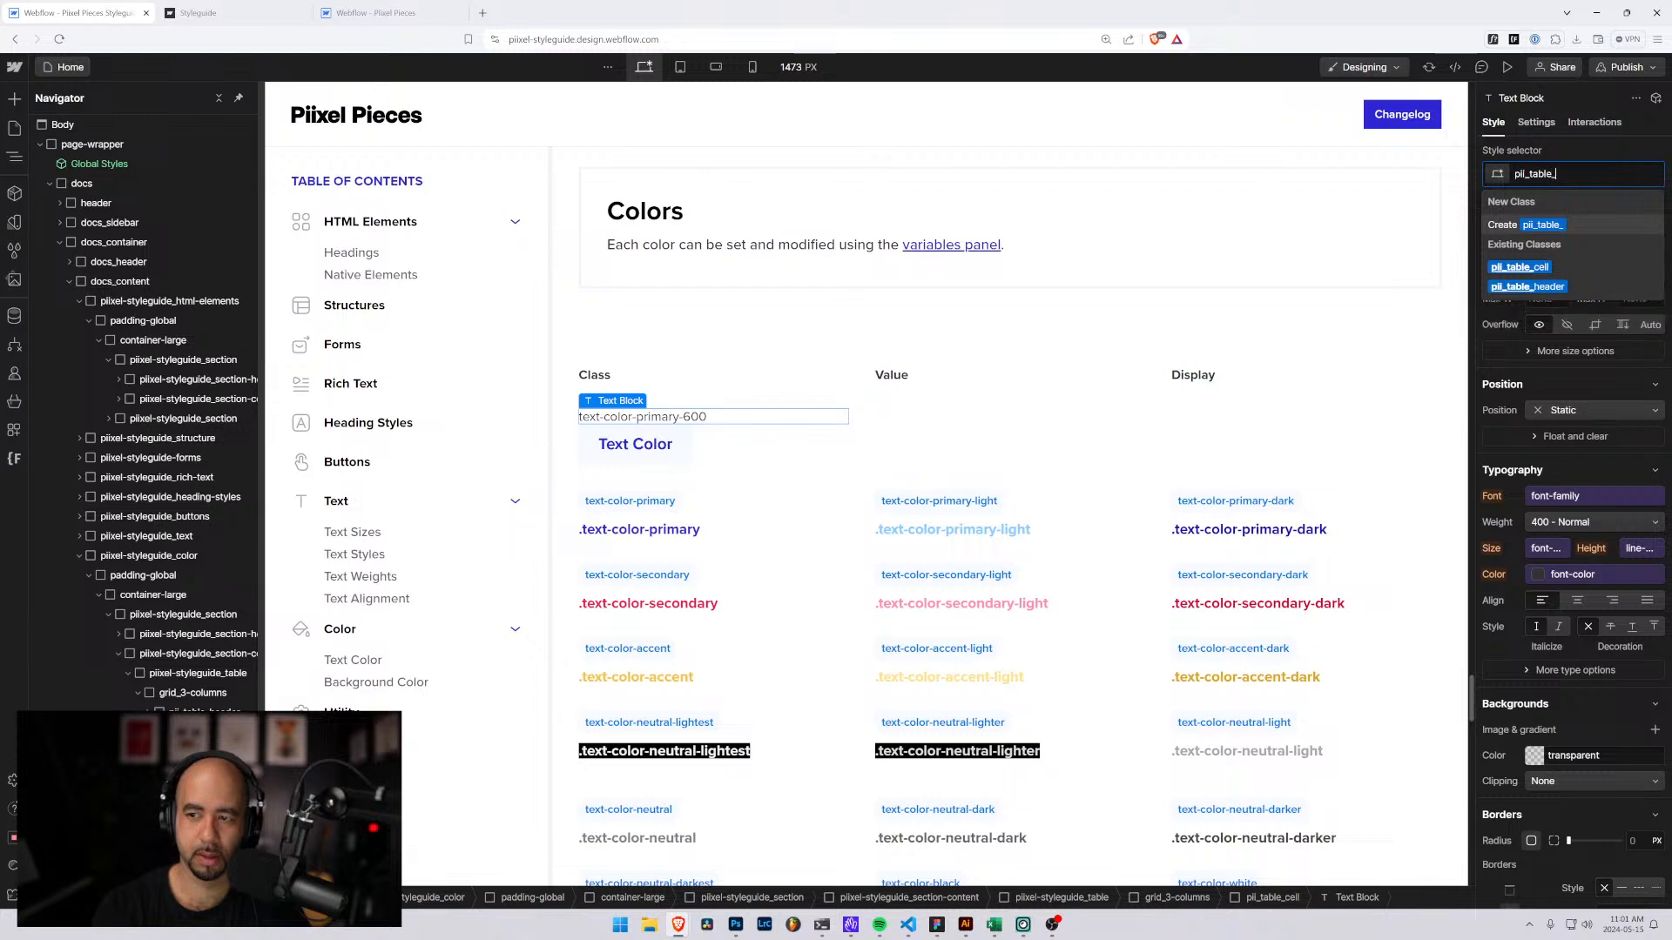
type("cell-")
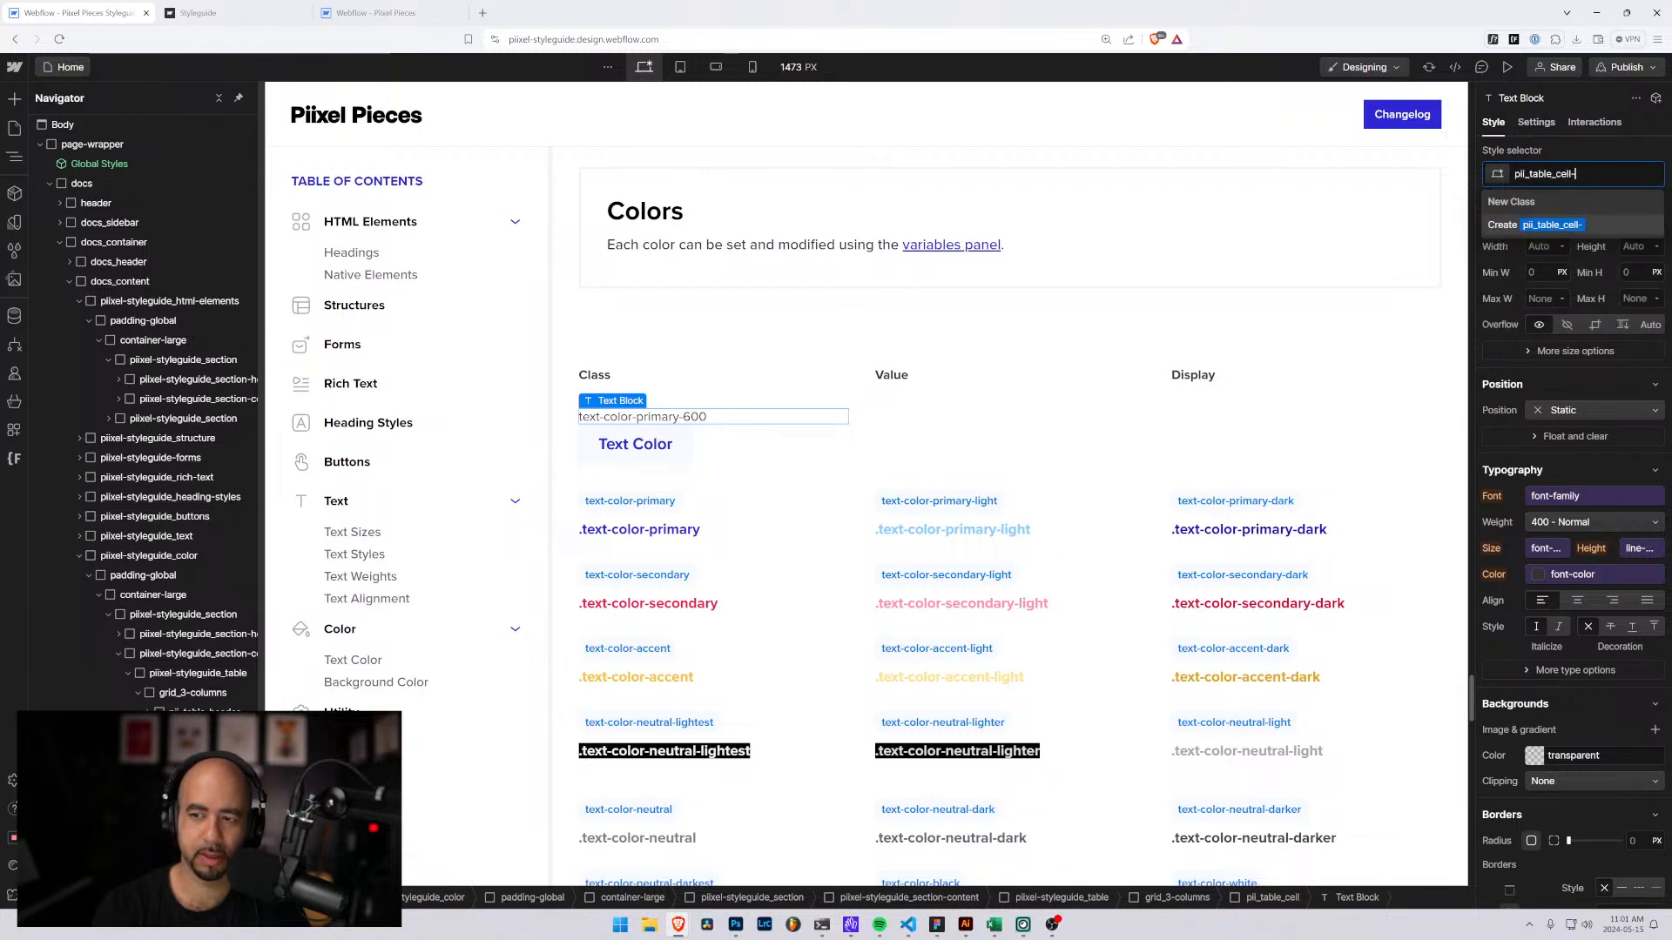
type("value")
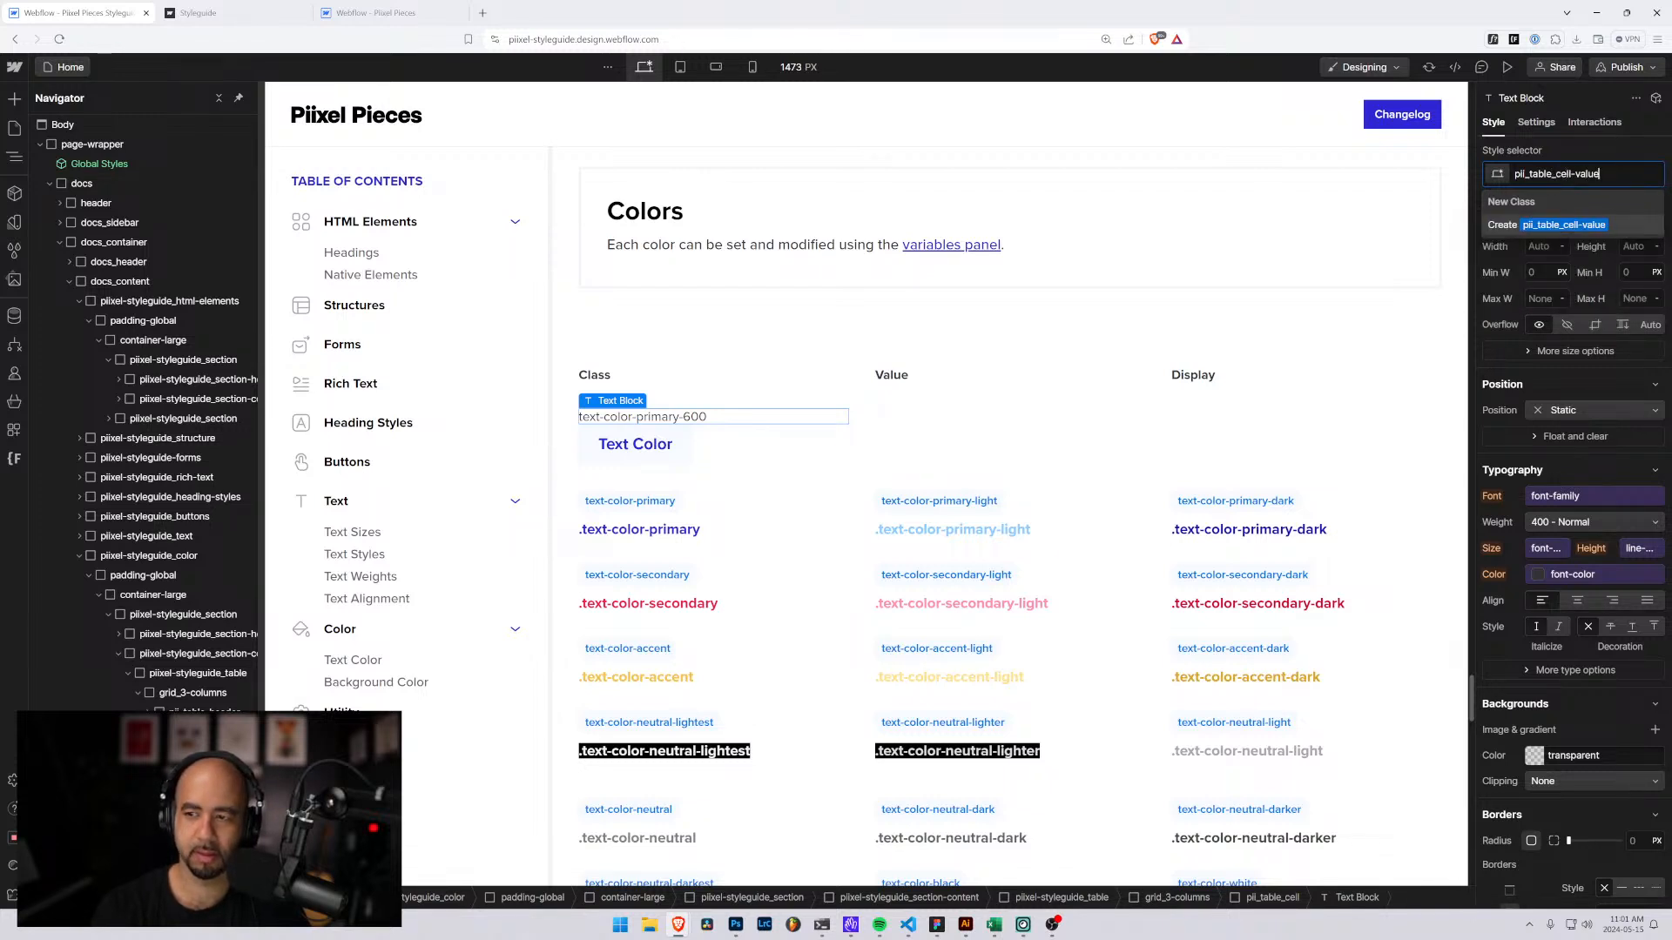
key("Return")
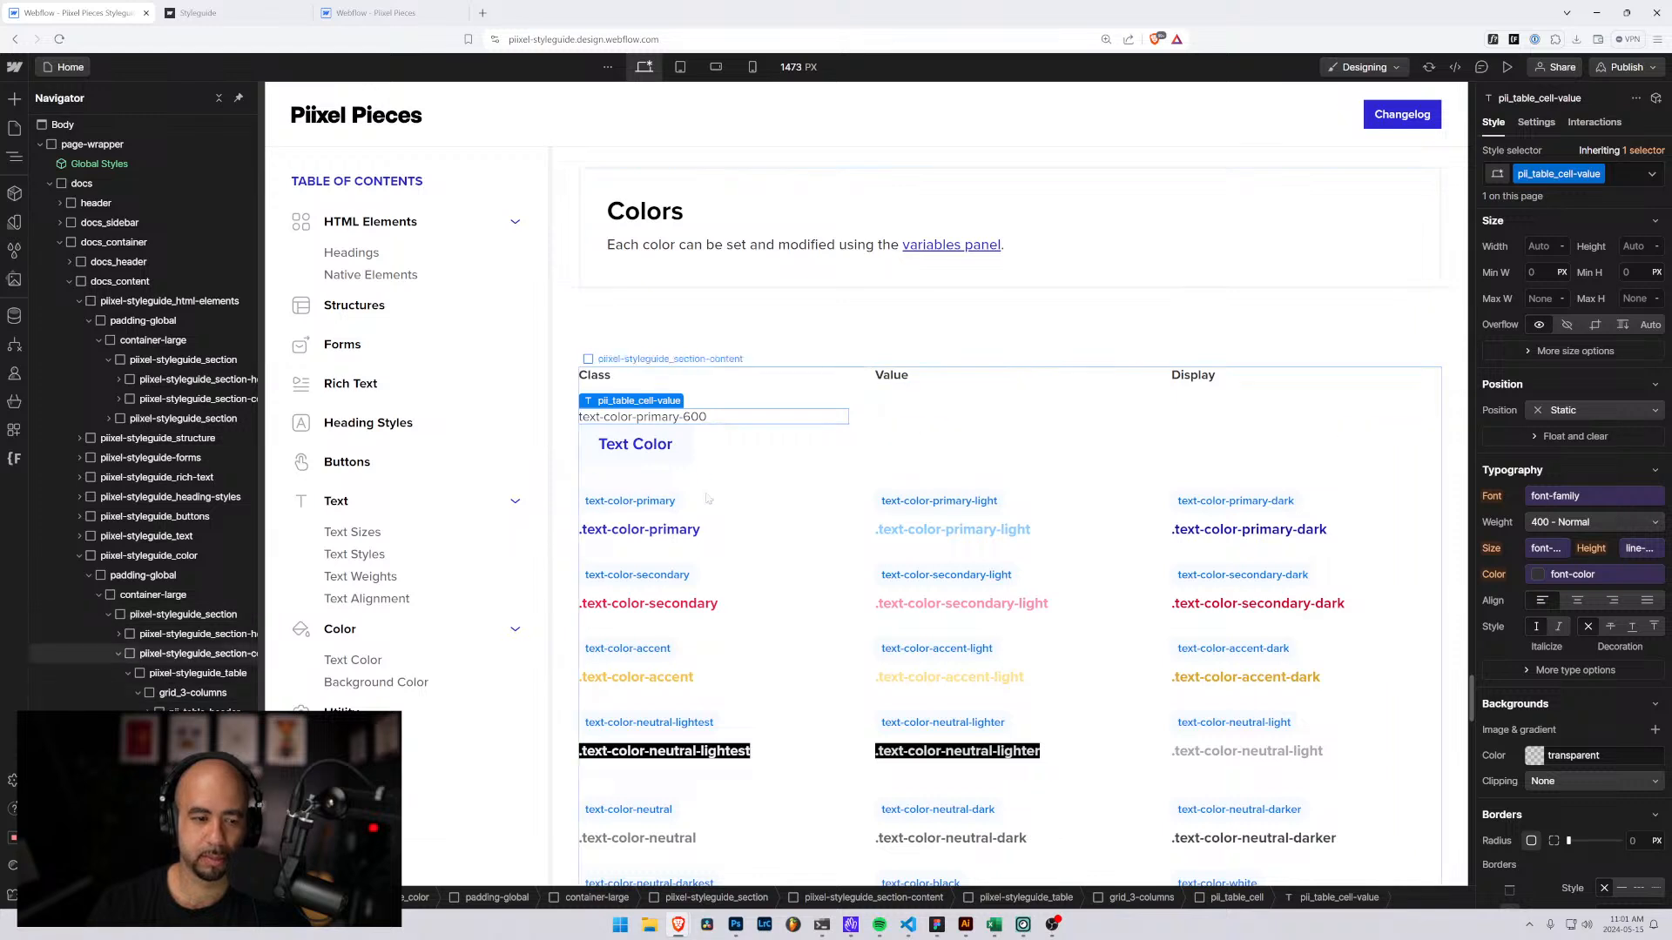
Duplicate the text-color-primary-600 table cell into the Value column and select the copy's text block.
key("Up")
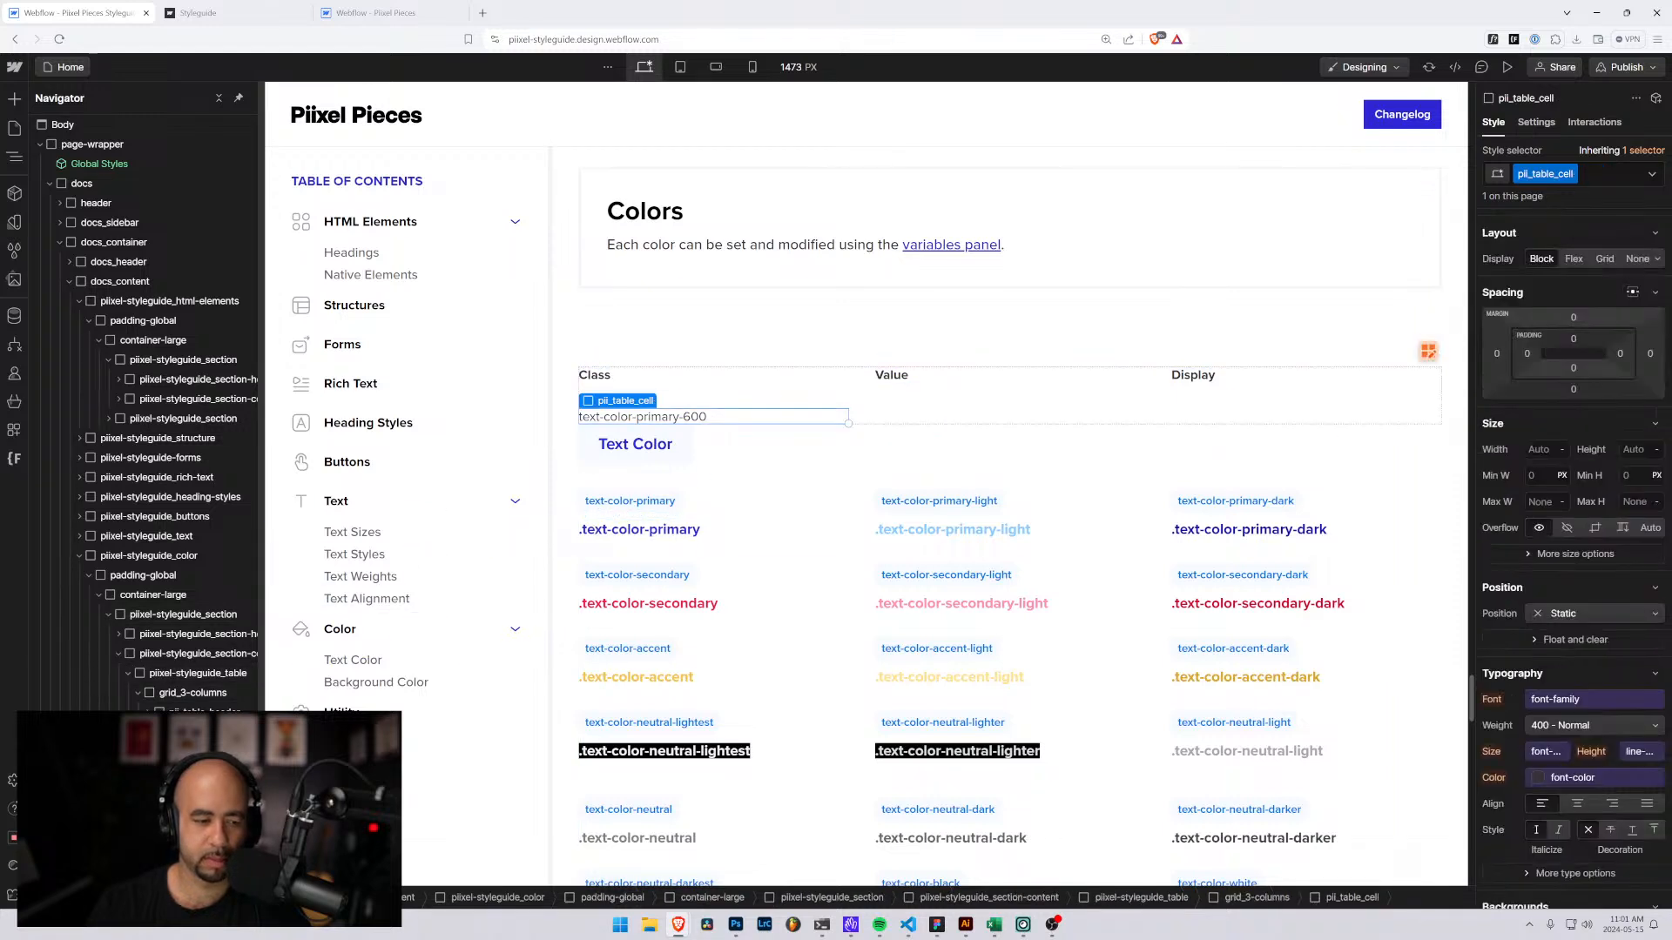
key("ctrl+d")
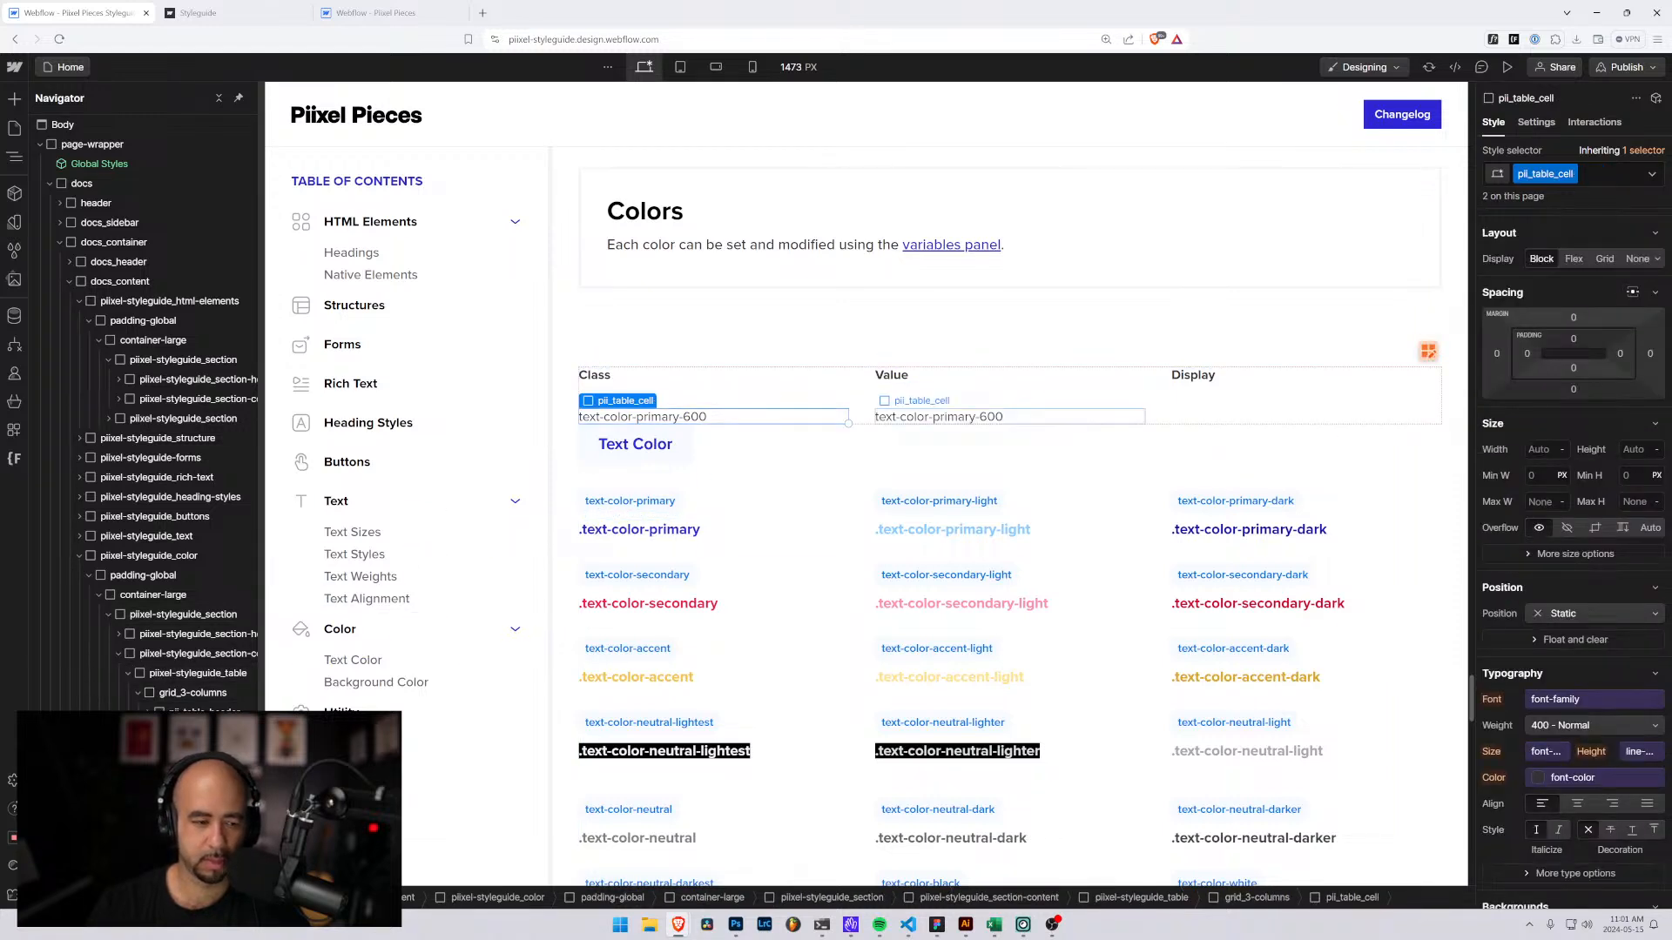
left_click(939, 416)
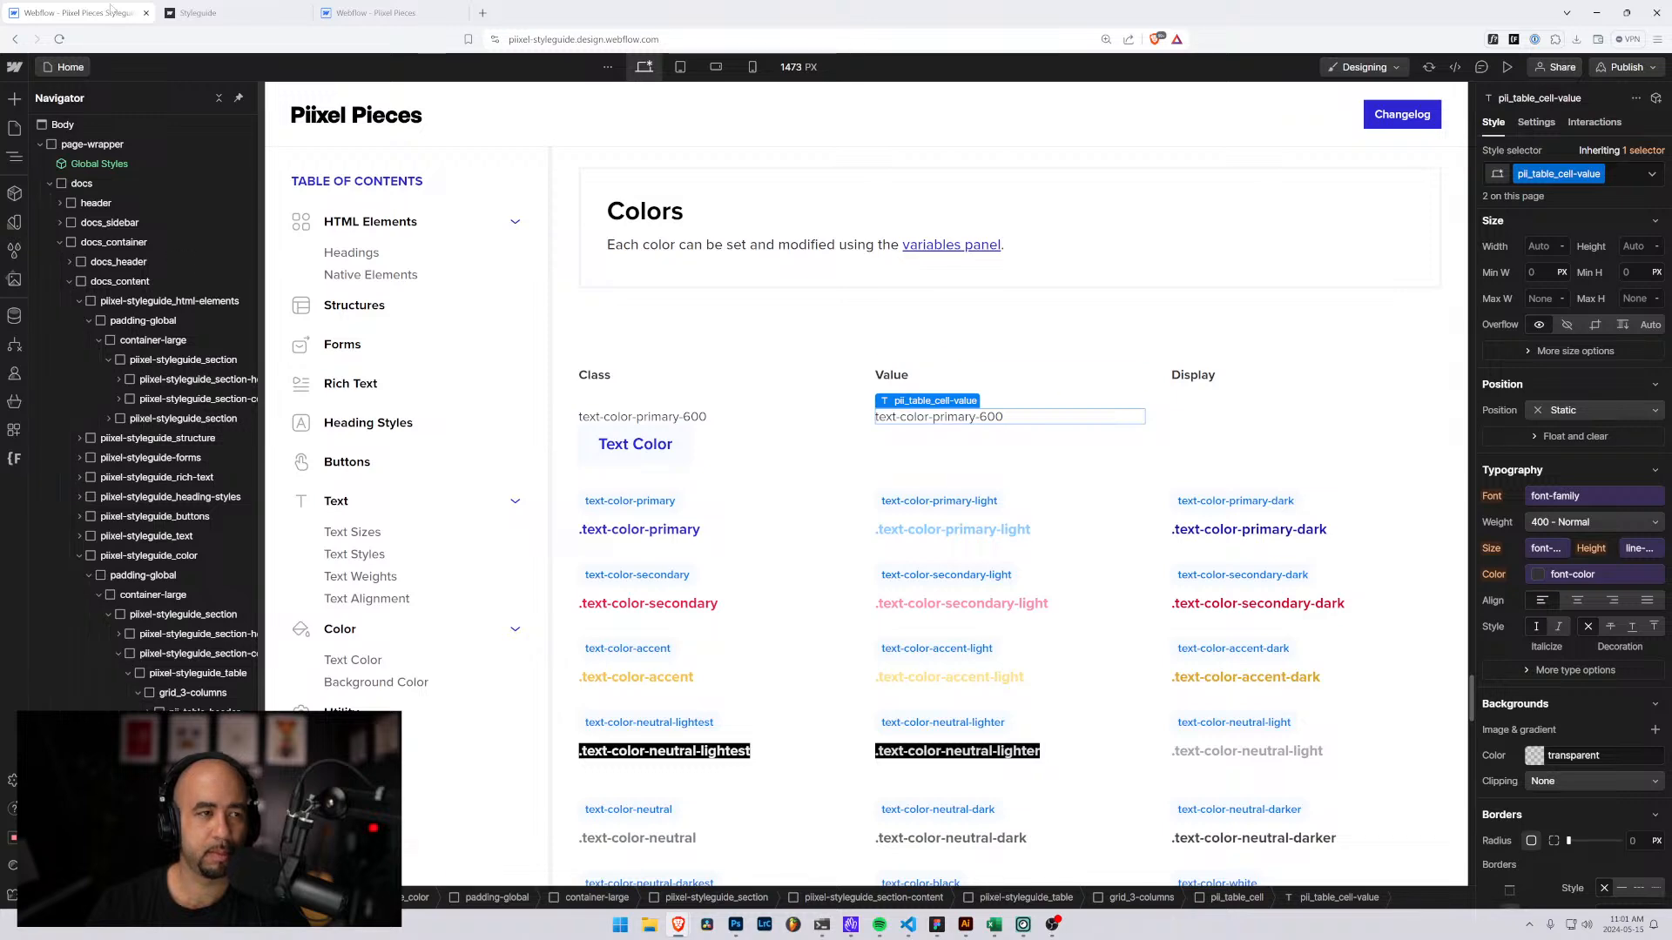
Copy the primary 600 value from the Piixel Pieces site's variables and replace the Value cell's text with #327cff.
left_click(261, 13)
left_click(374, 13)
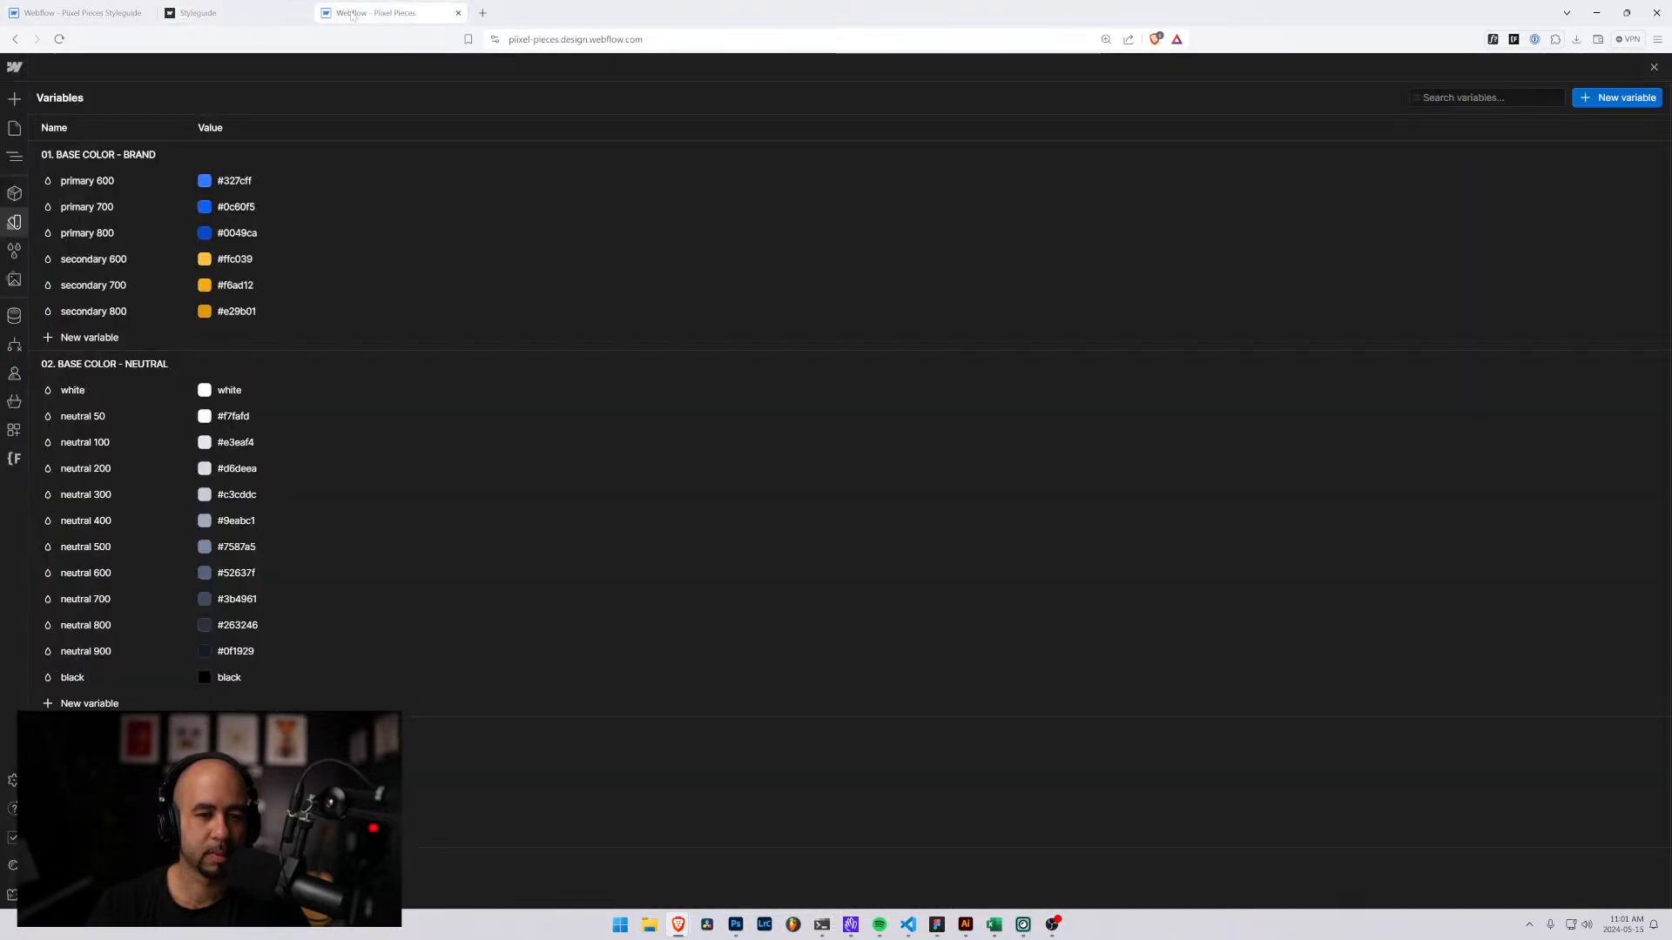
left_click(235, 180)
key("ctrl+c")
left_click(82, 12)
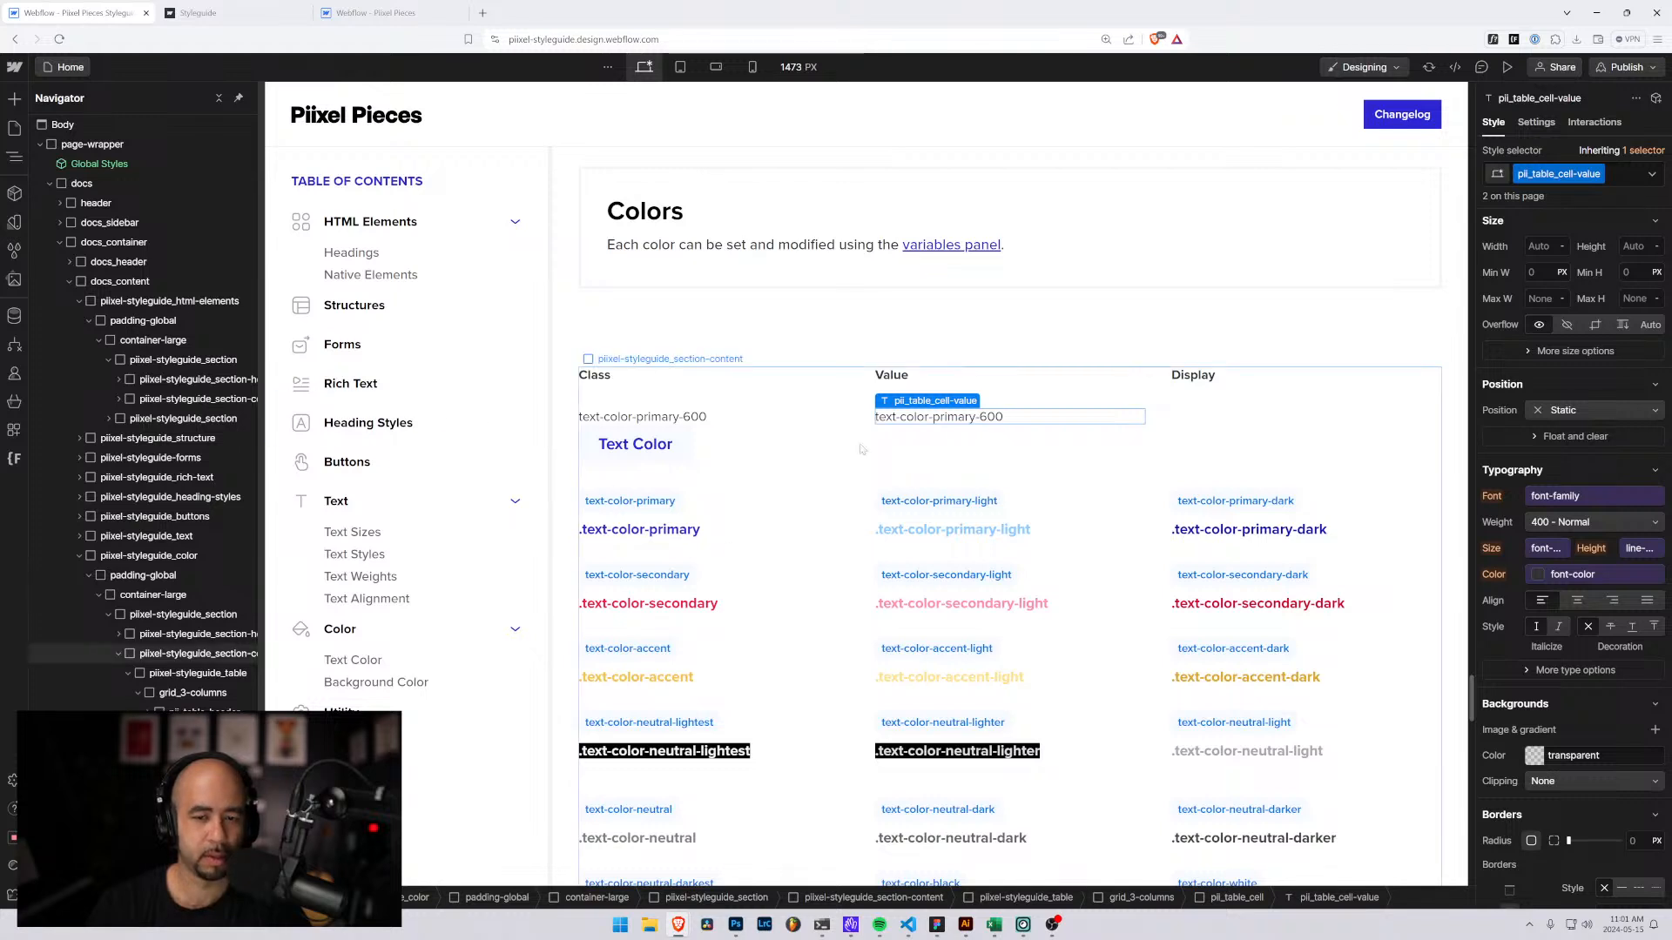
double_click(941, 420)
key("ctrl+v")
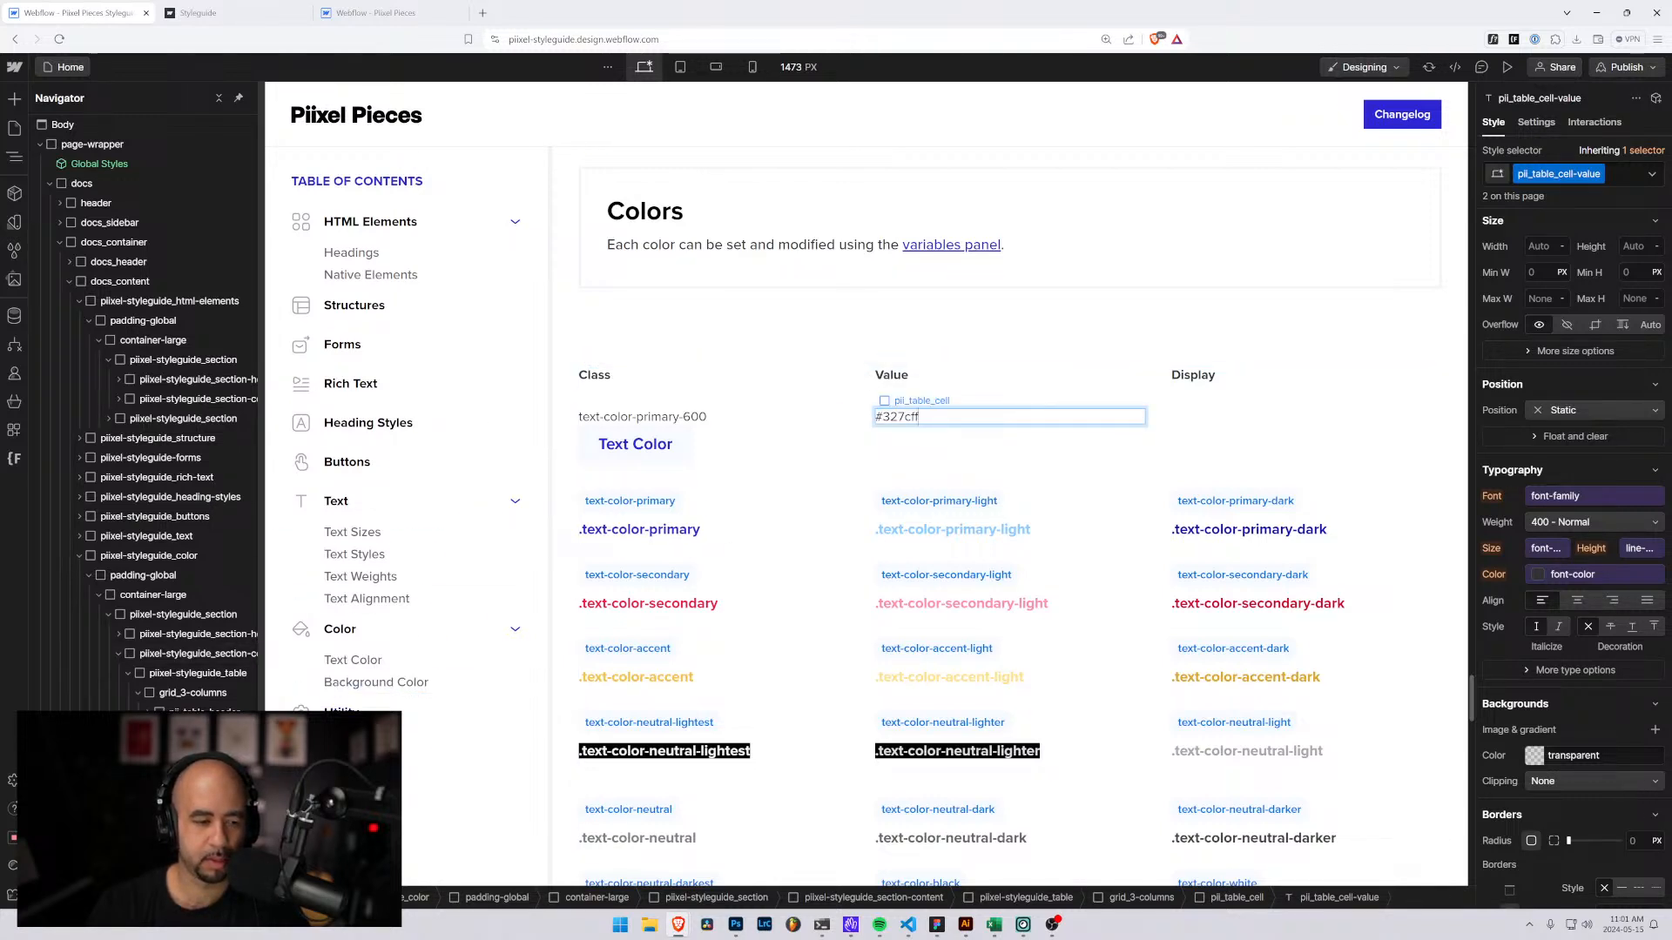
key("Escape")
Duplicate the #327cff cell into the Display column and add a div block inside the copy.
key("Escape")
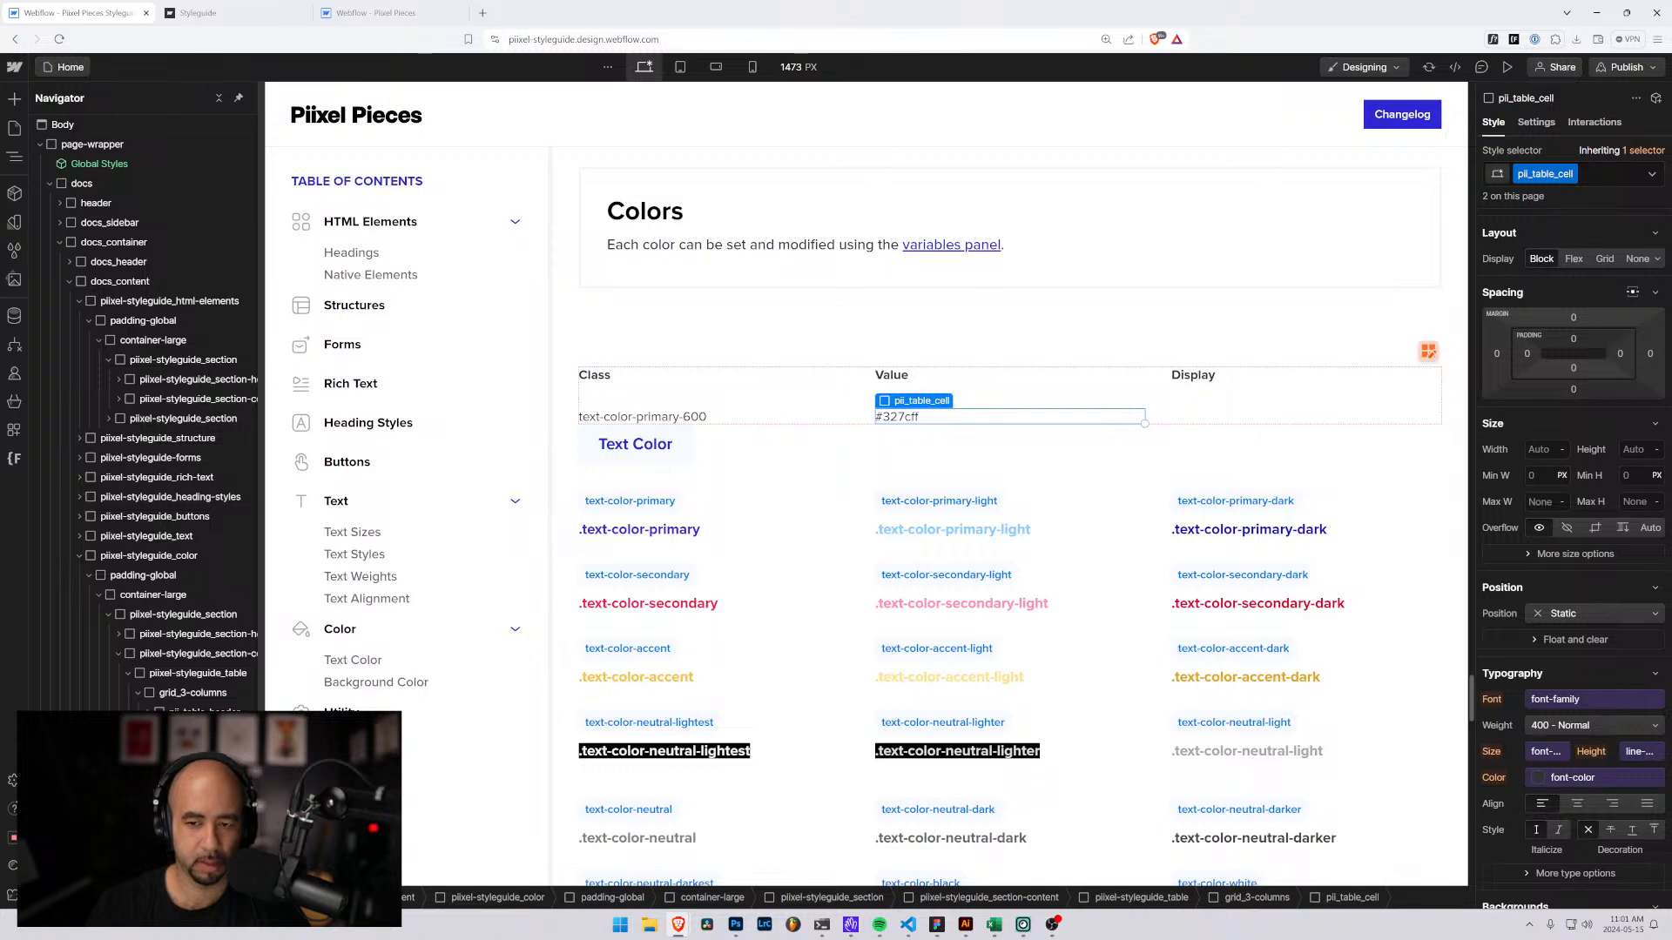
key("ctrl+d")
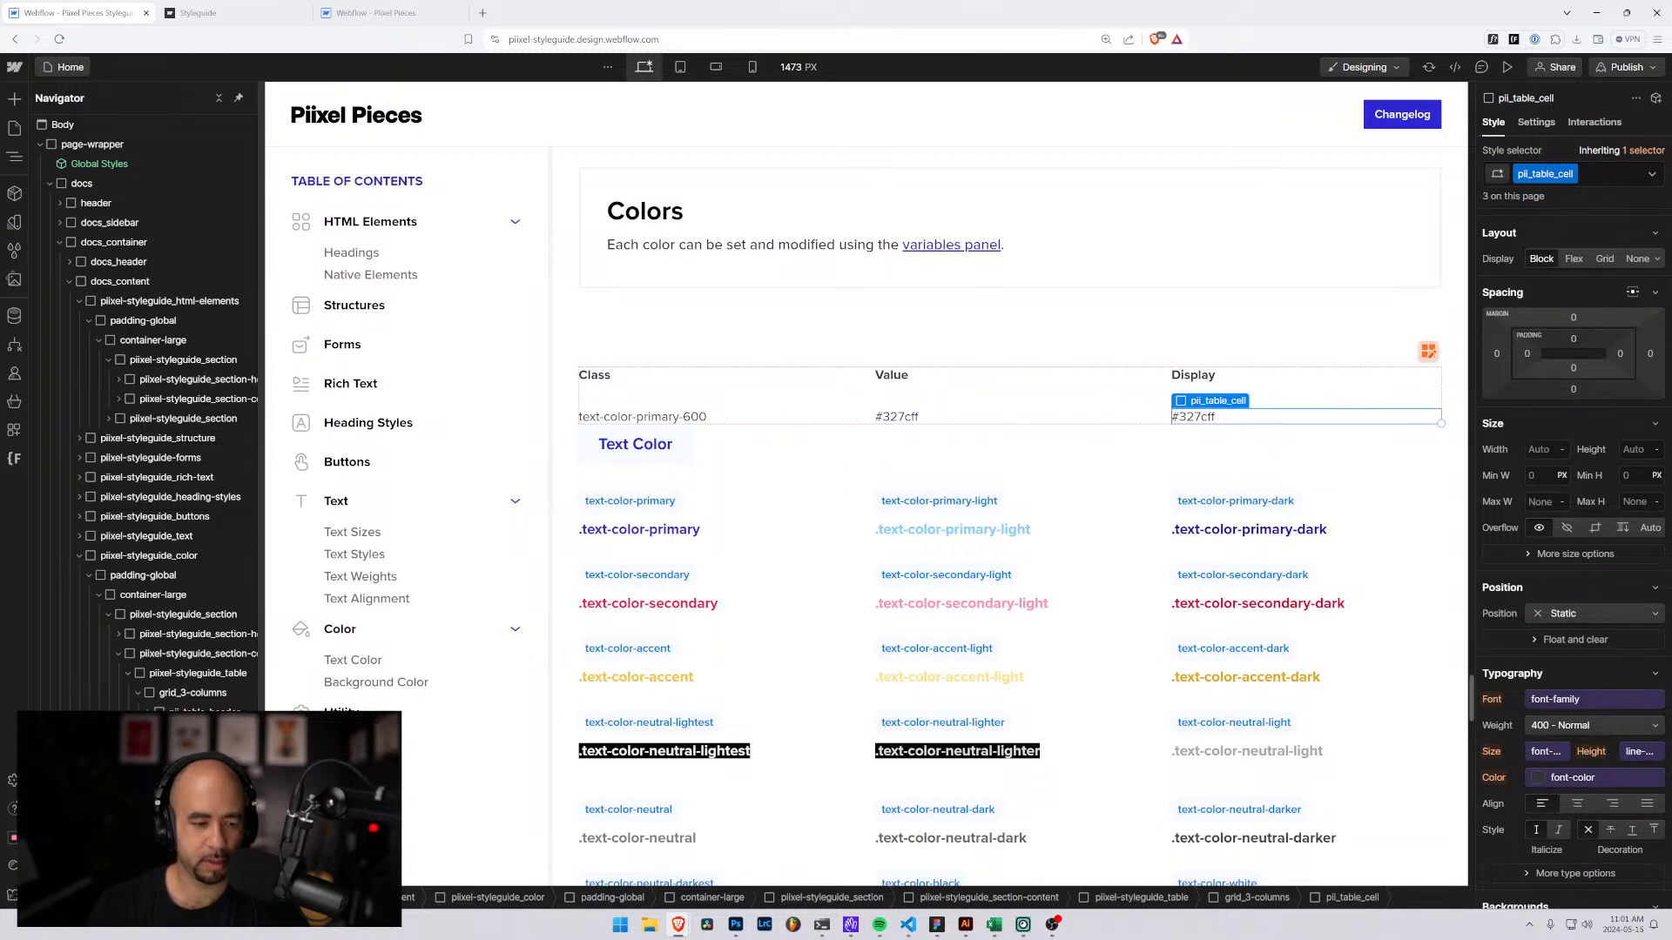
key("ctrl+e")
type("div")
key("Return")
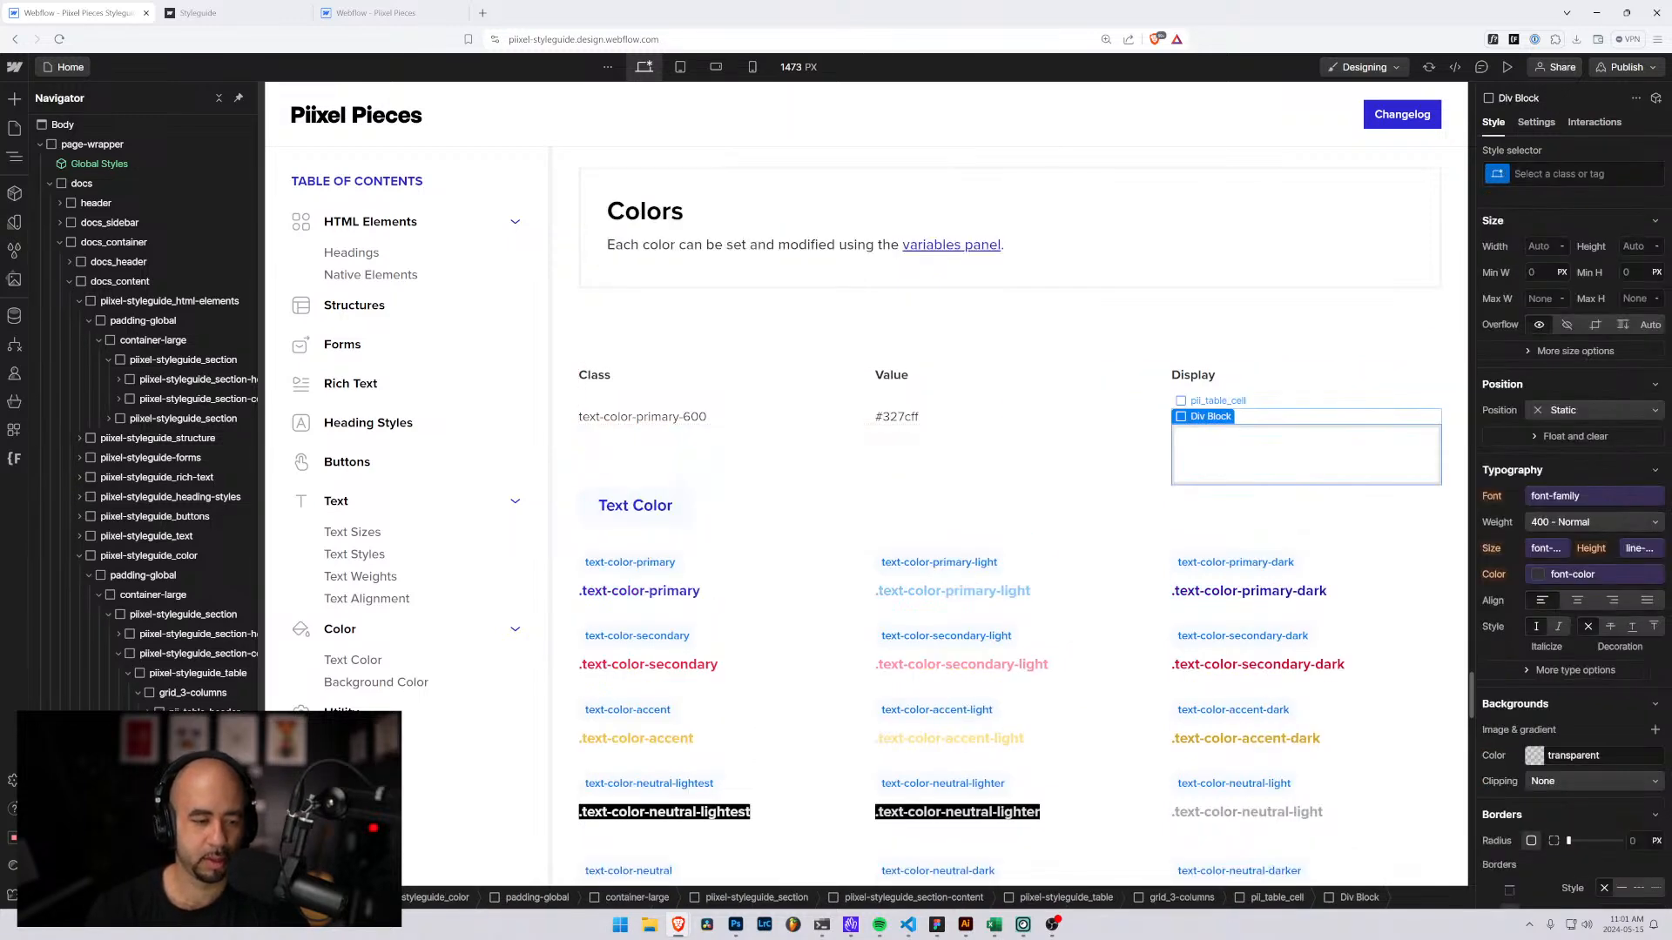
Give the new div block in the Display cell the class pii_table_color-swatch.
scroll(971, 448, "down", 1)
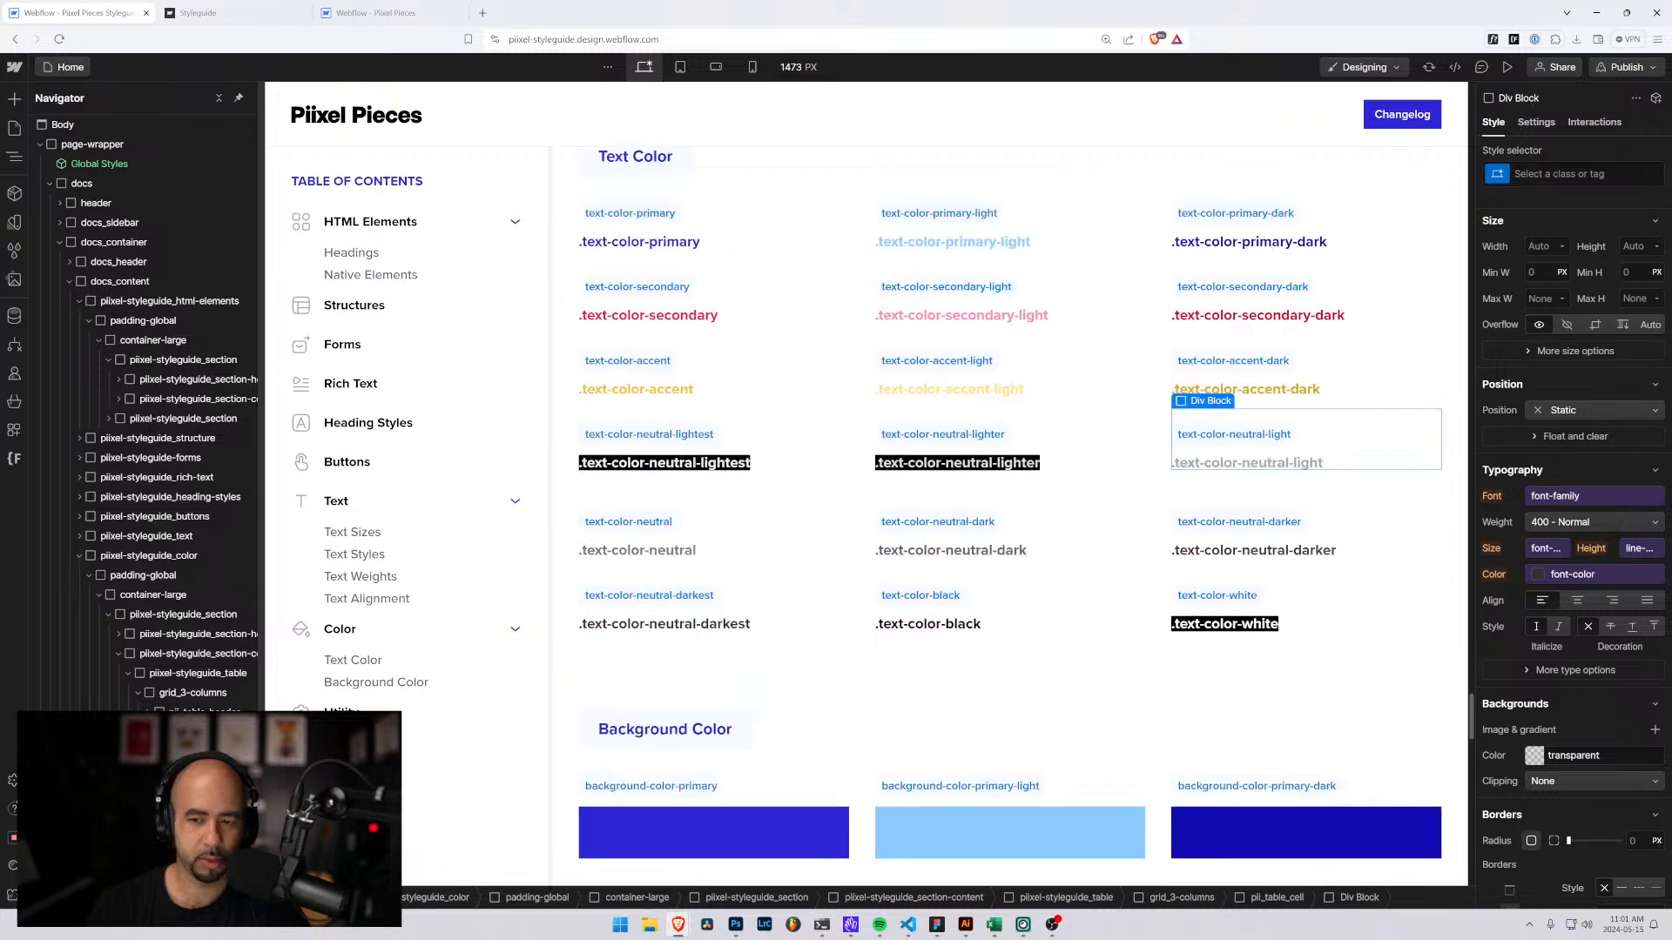
scroll(970, 448, "up", 2)
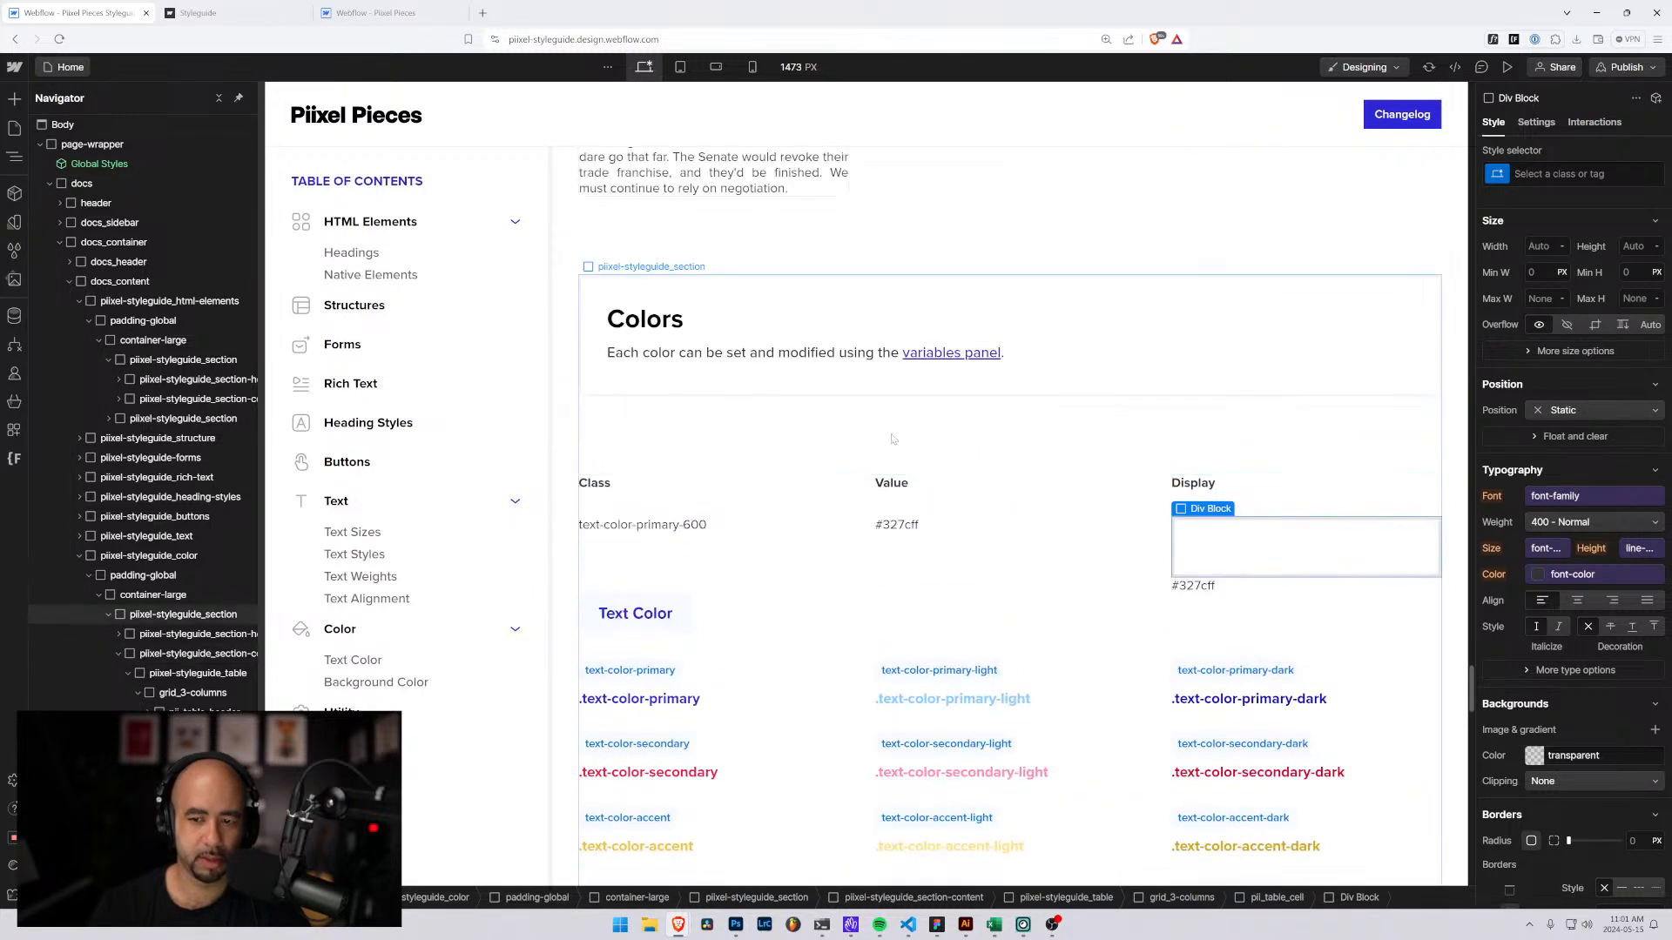
key("ctrl+Return")
type("pii_")
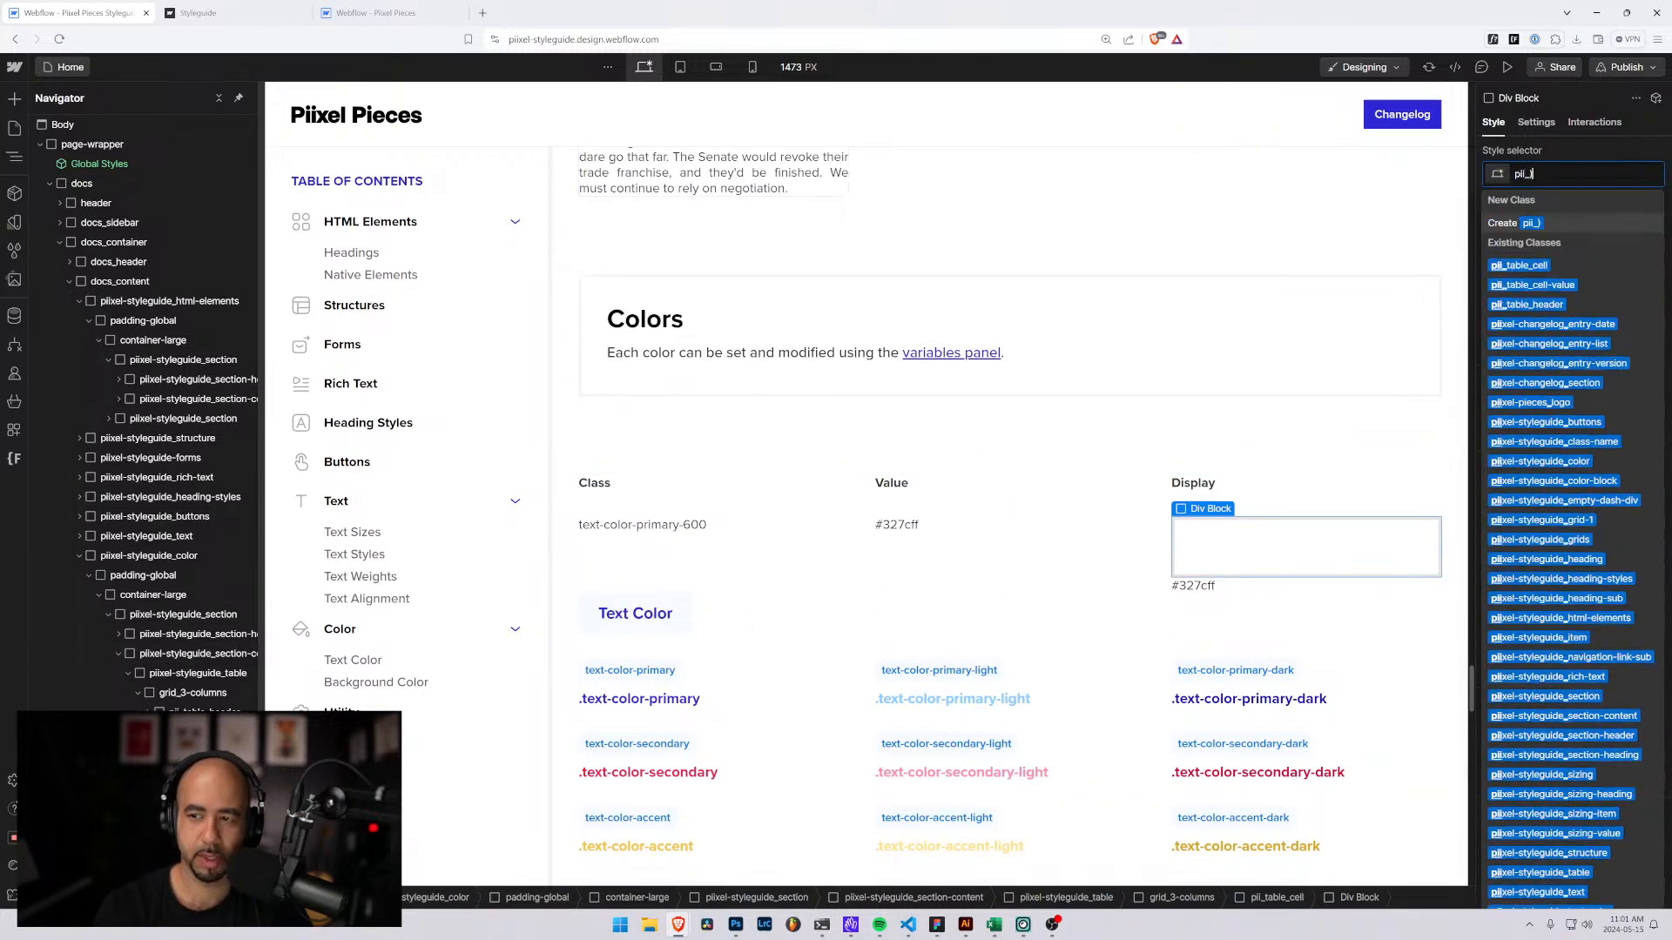
type("table_")
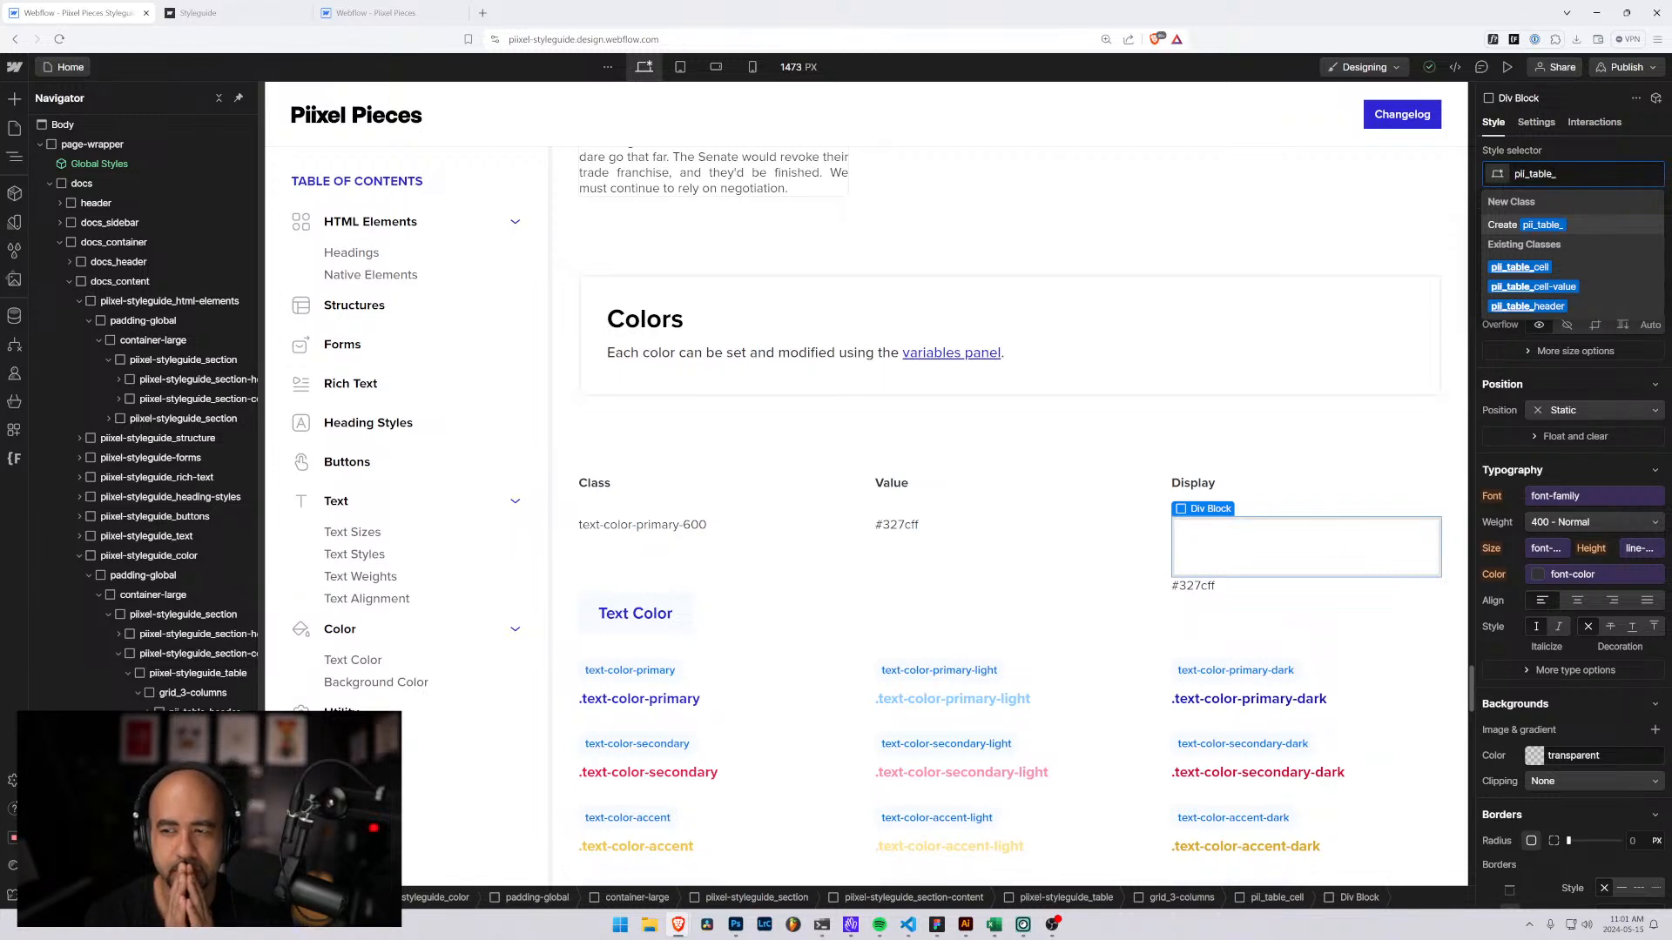
type("color")
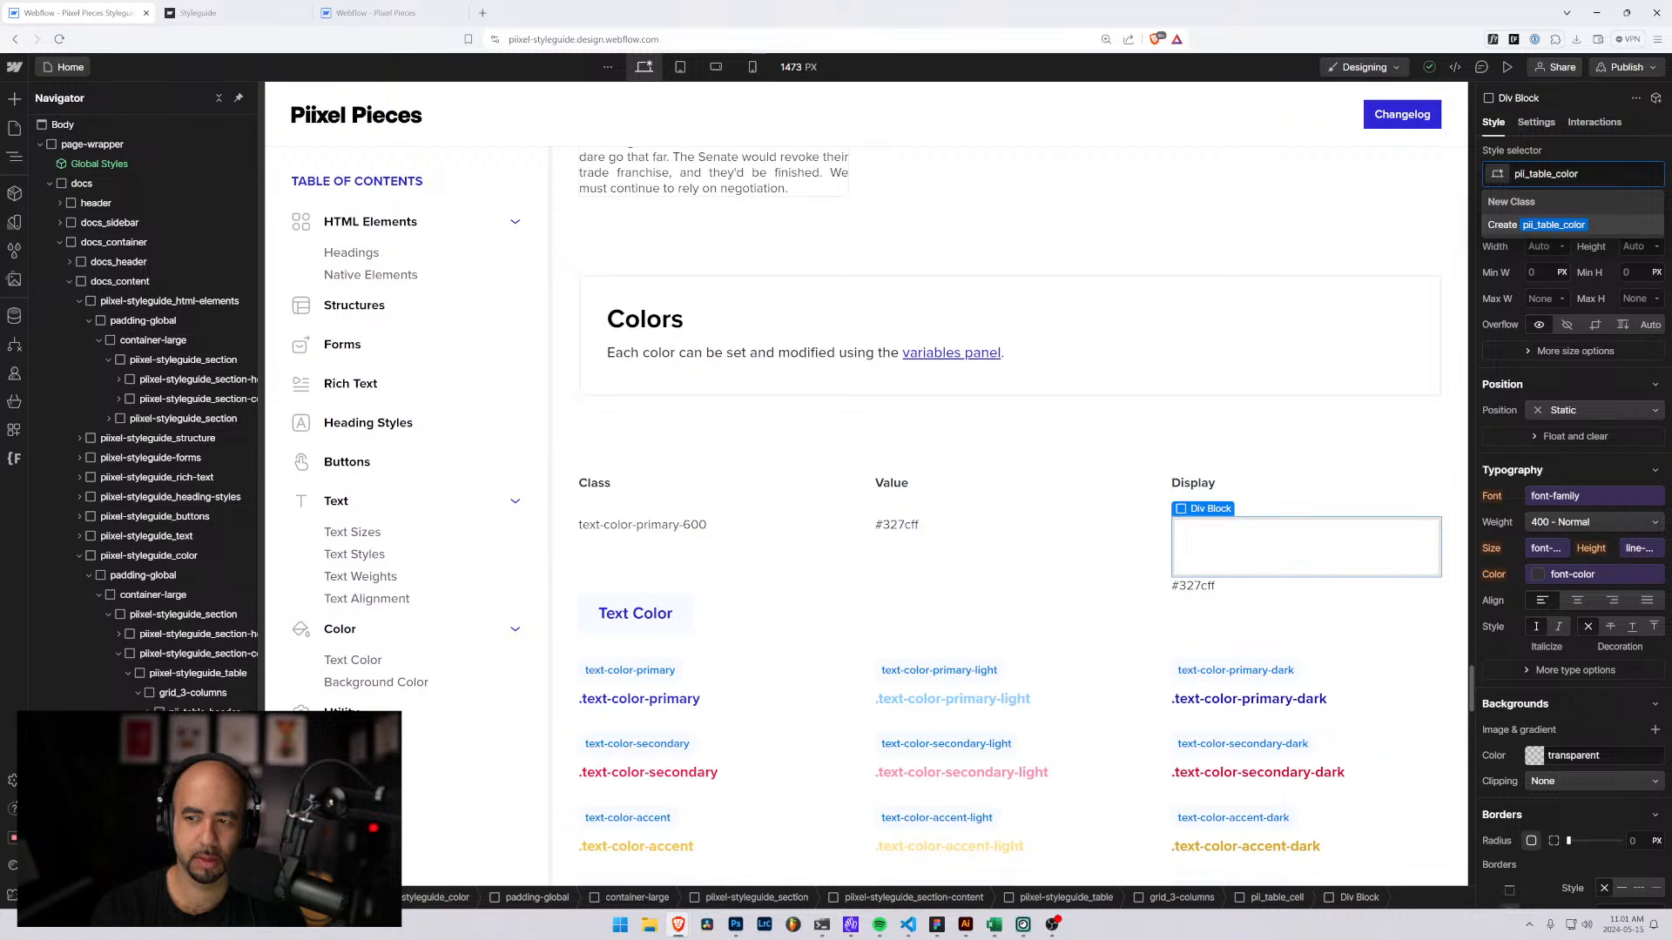
key("BackSpace")
key("BackSpace")
key("BackSpace")
key("BackSpace")
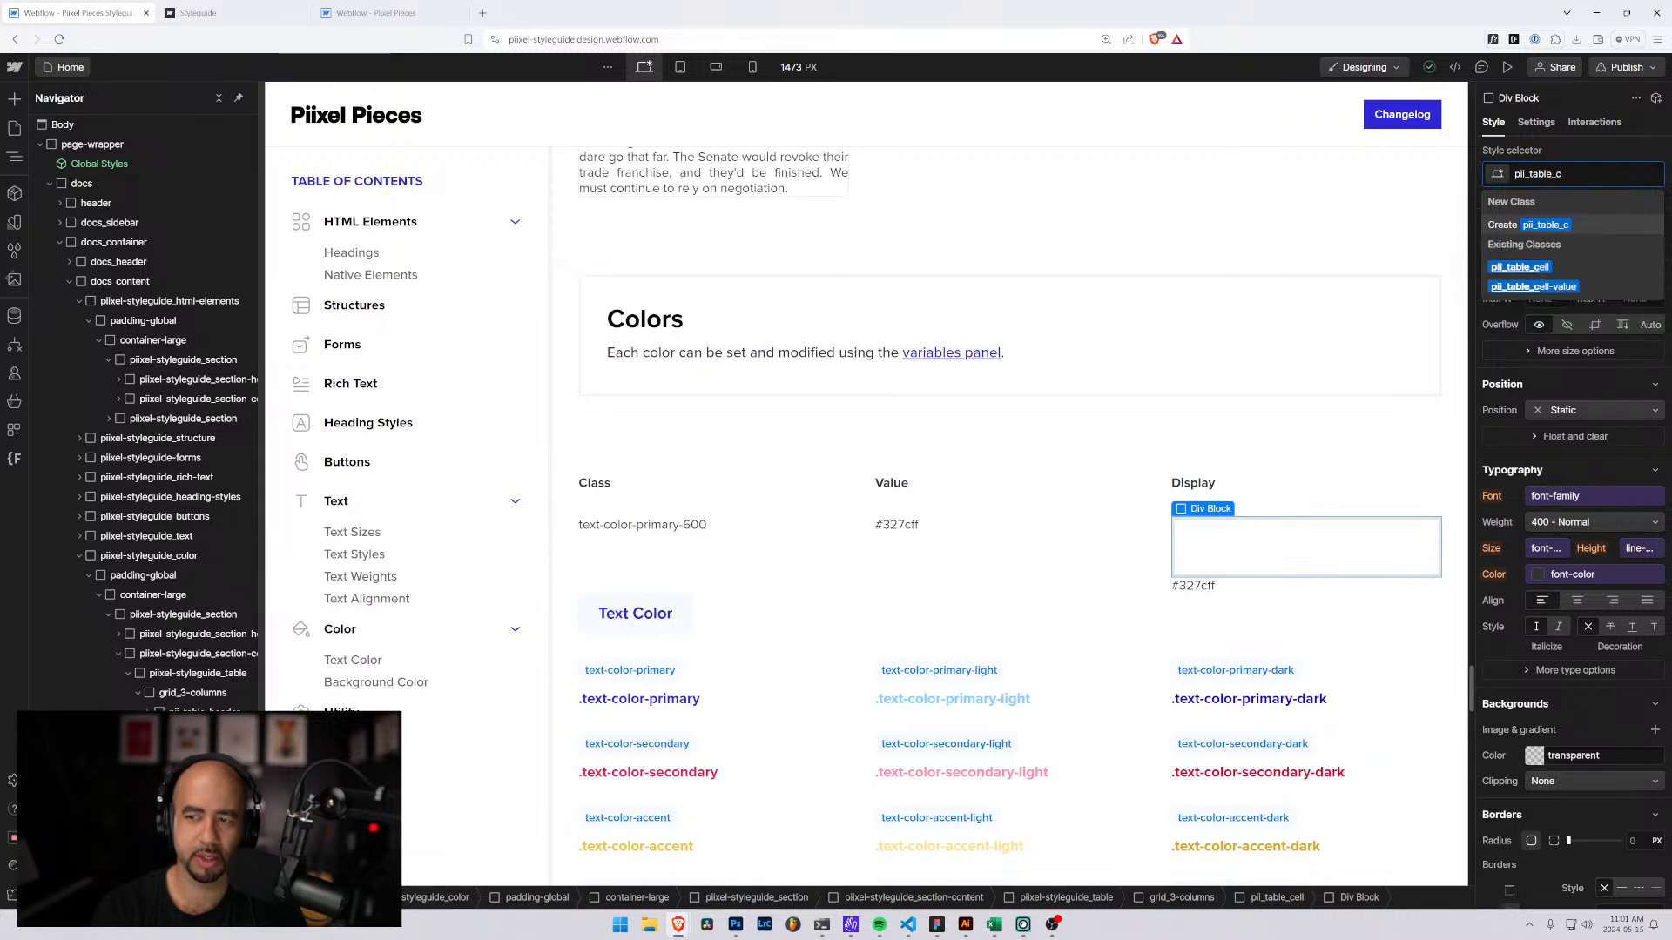
key("BackSpace")
type("swa")
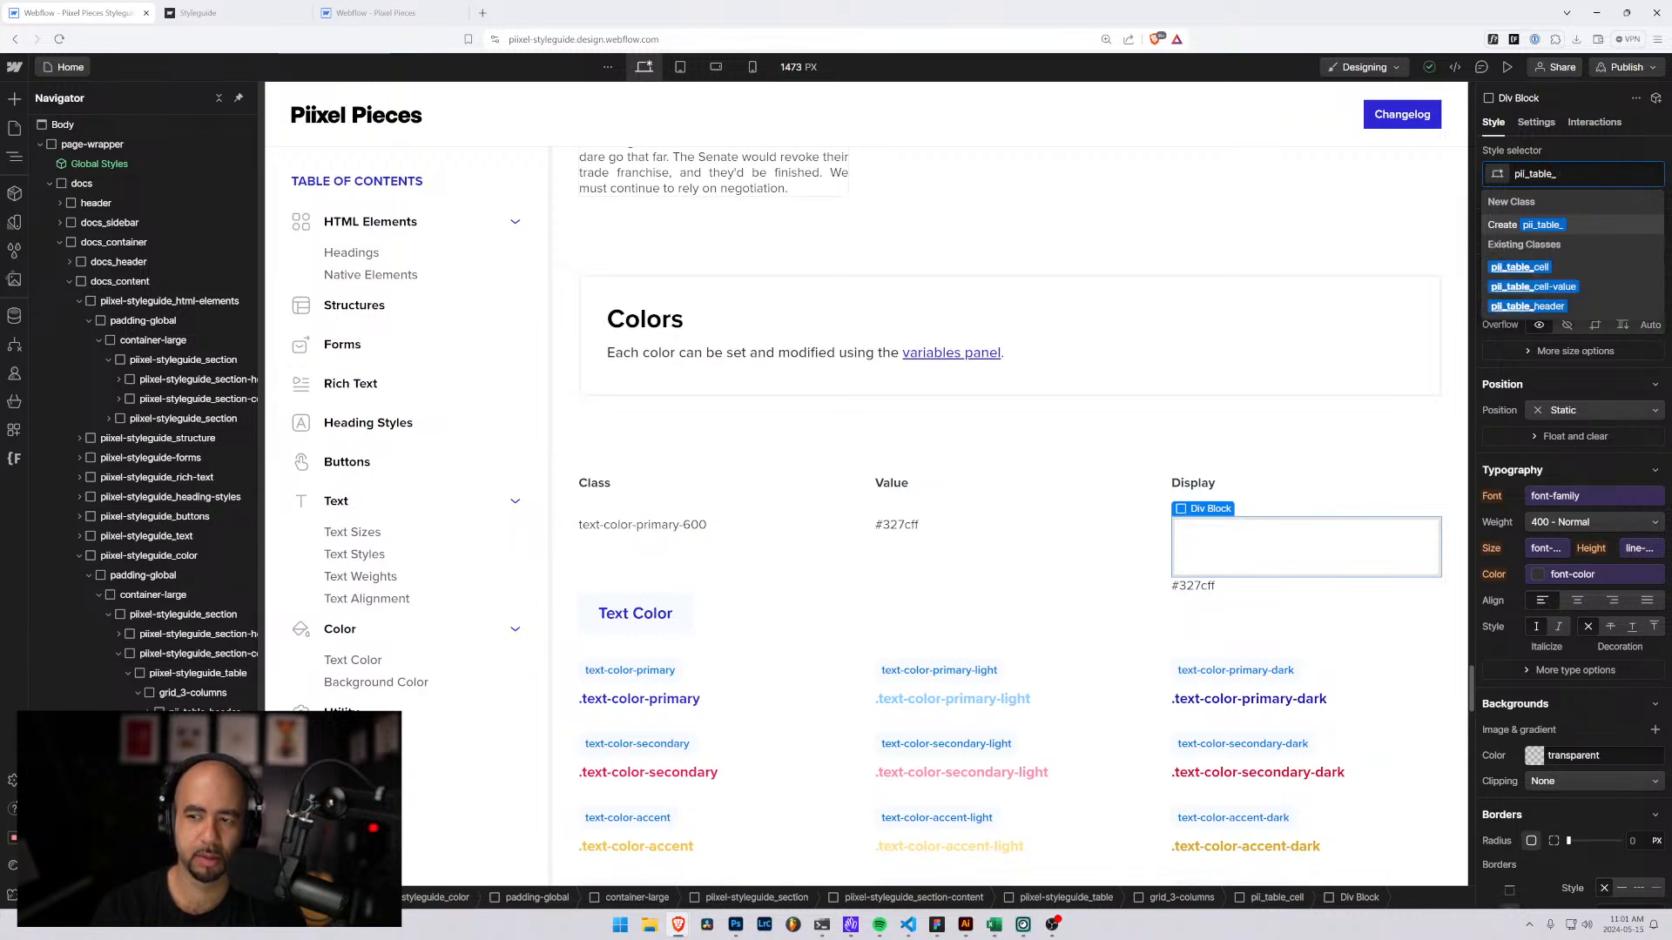
type("tch")
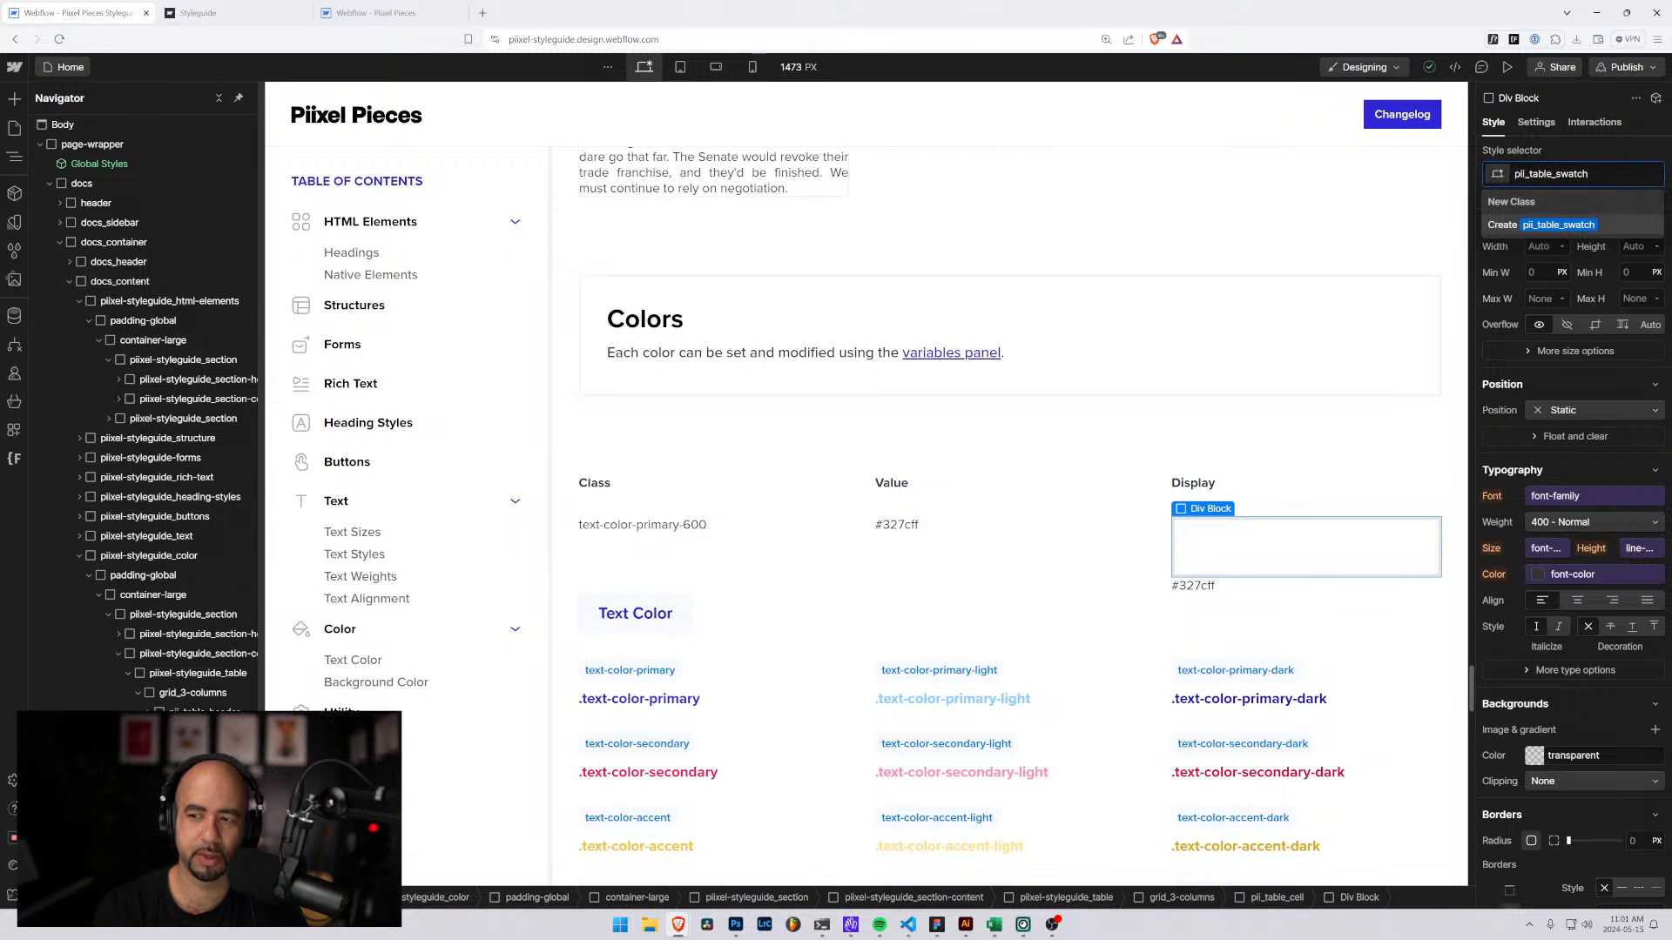
key("Right")
key("Right")
type("color-")
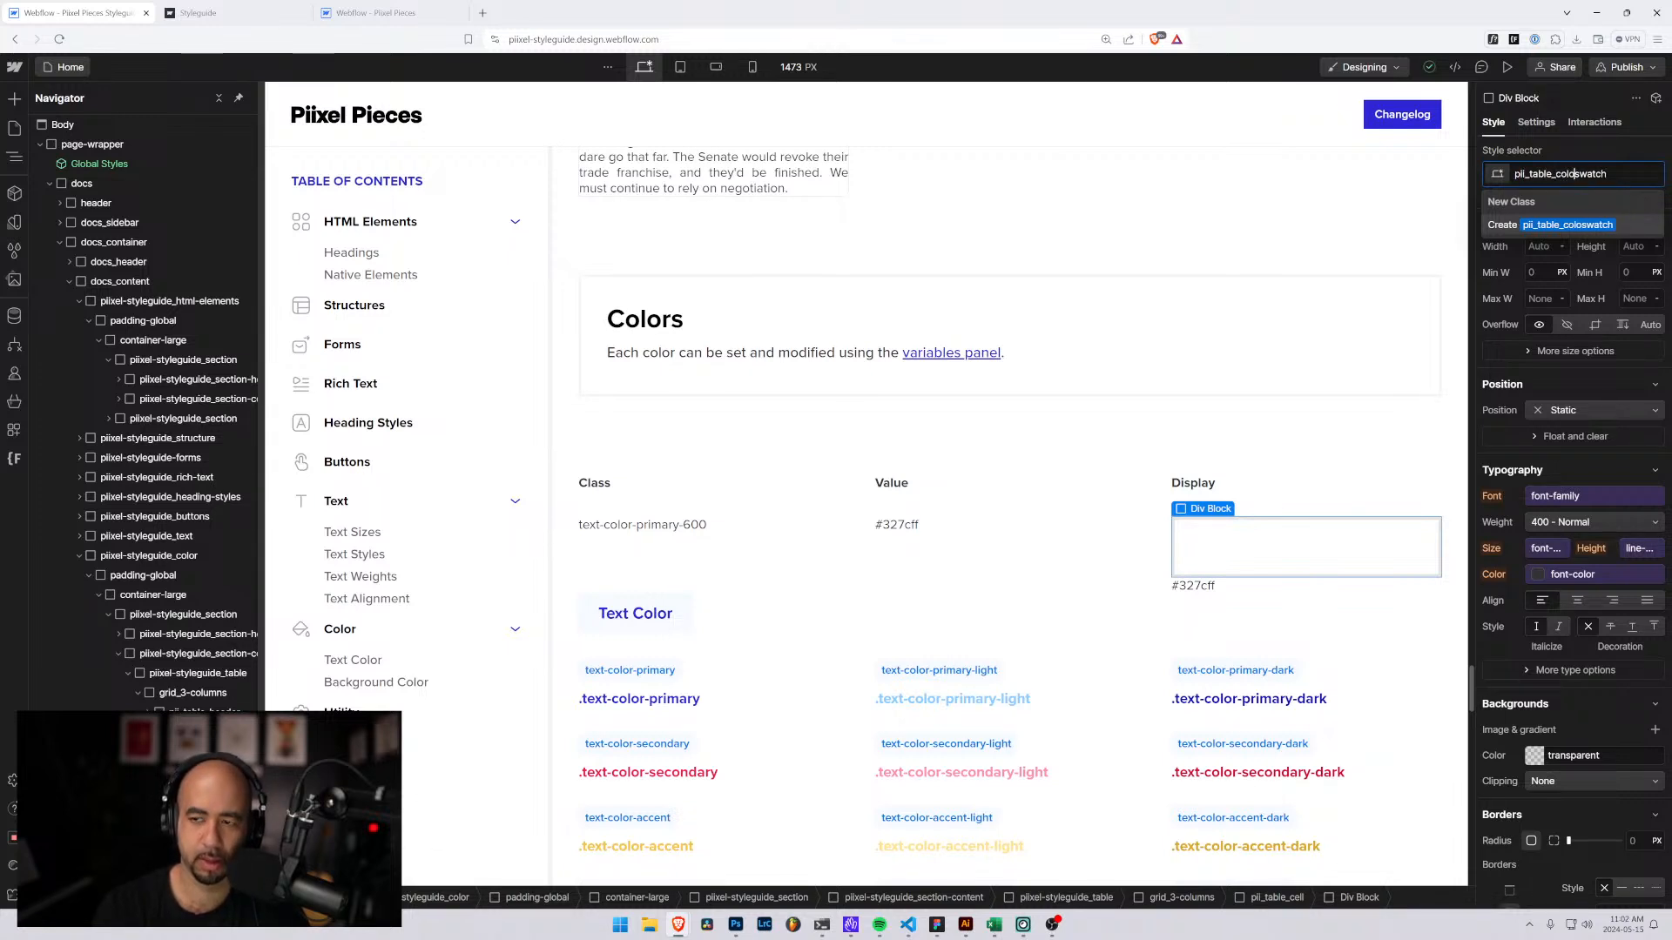
key("Return")
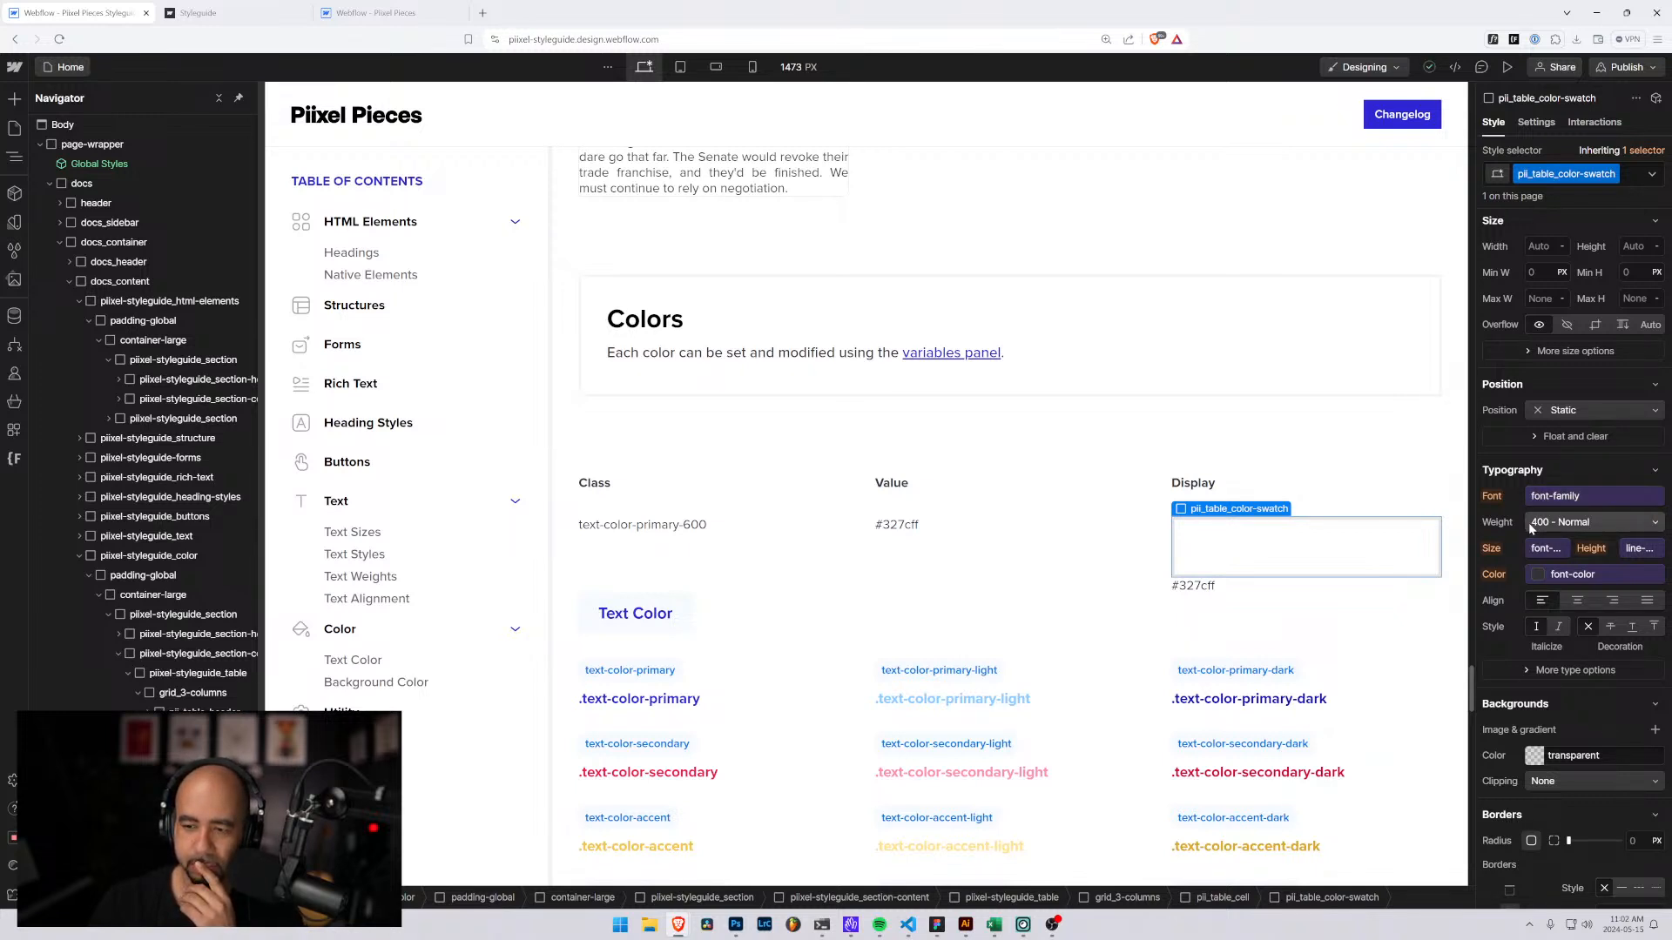
Set the color swatch's width and height to 1 rem.
scroll(1511, 625, "down", 2)
scroll(1508, 644, "up", 2)
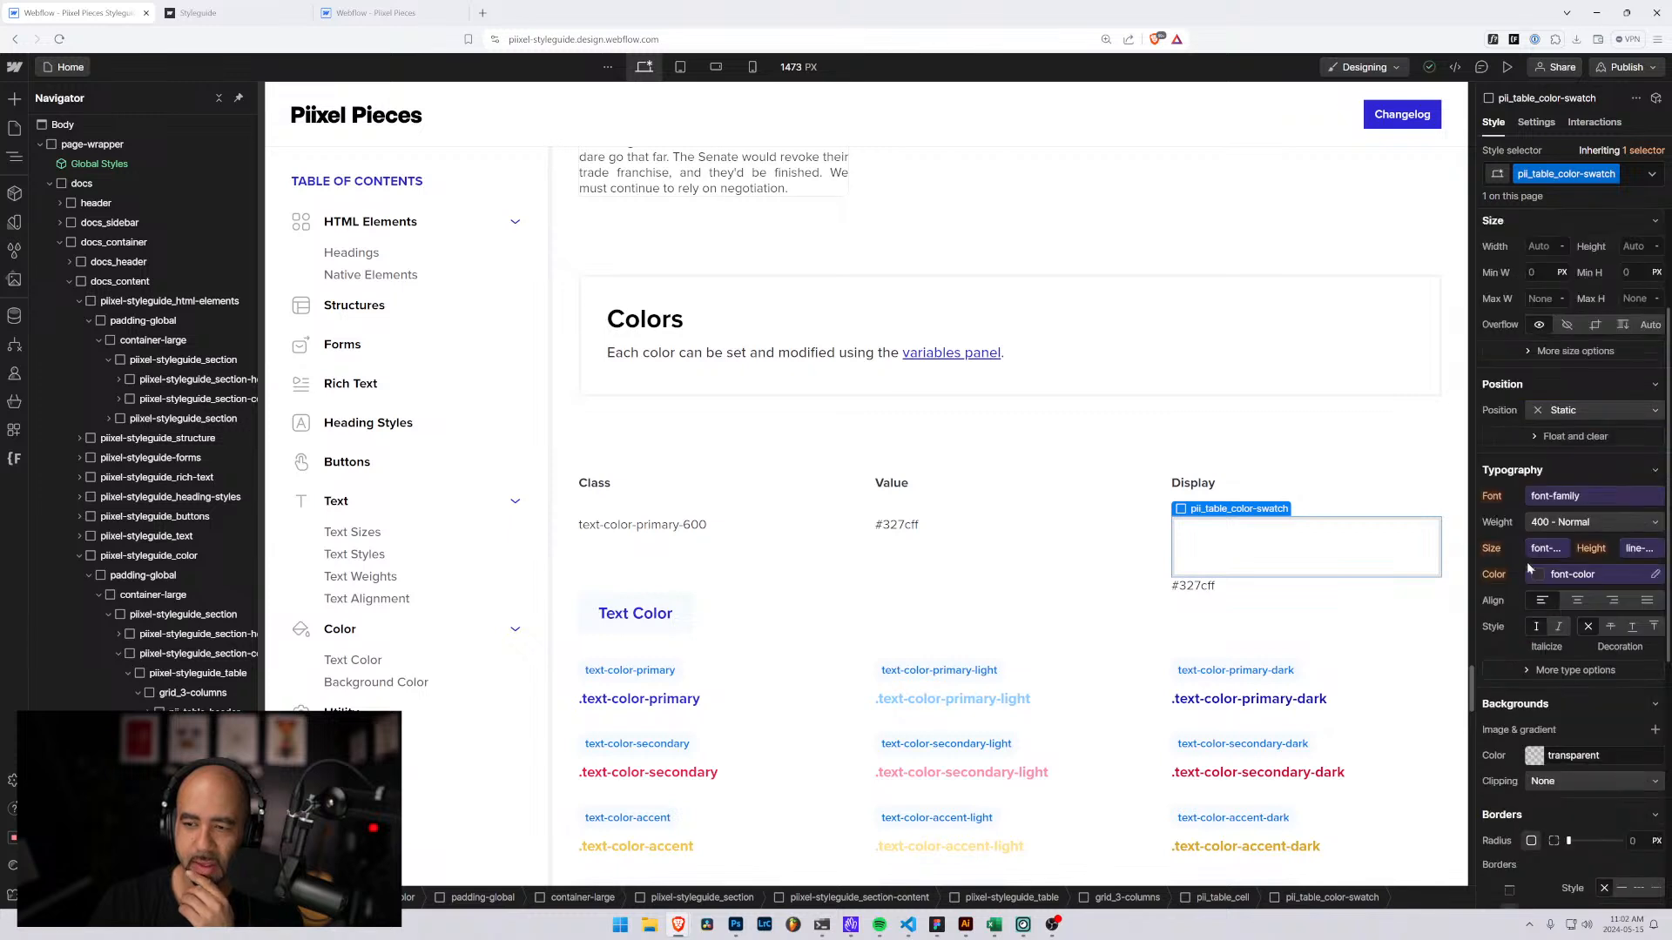
scroll(1533, 487, "up", 3)
left_click(1533, 442)
type("1")
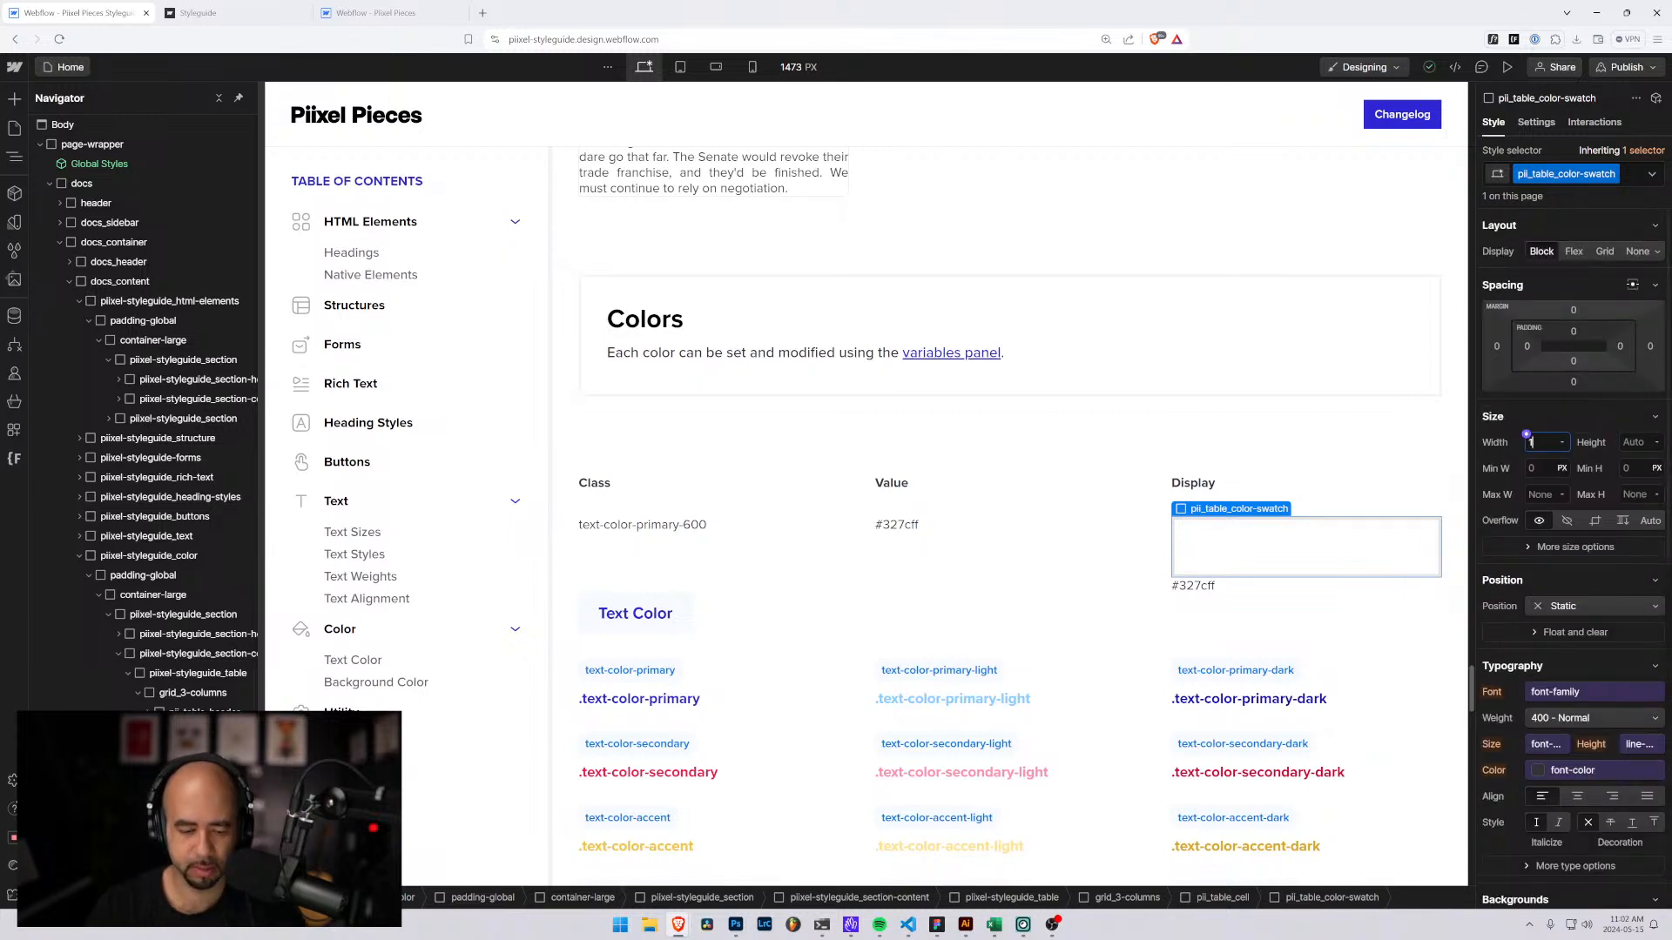
type("rem")
key("Return")
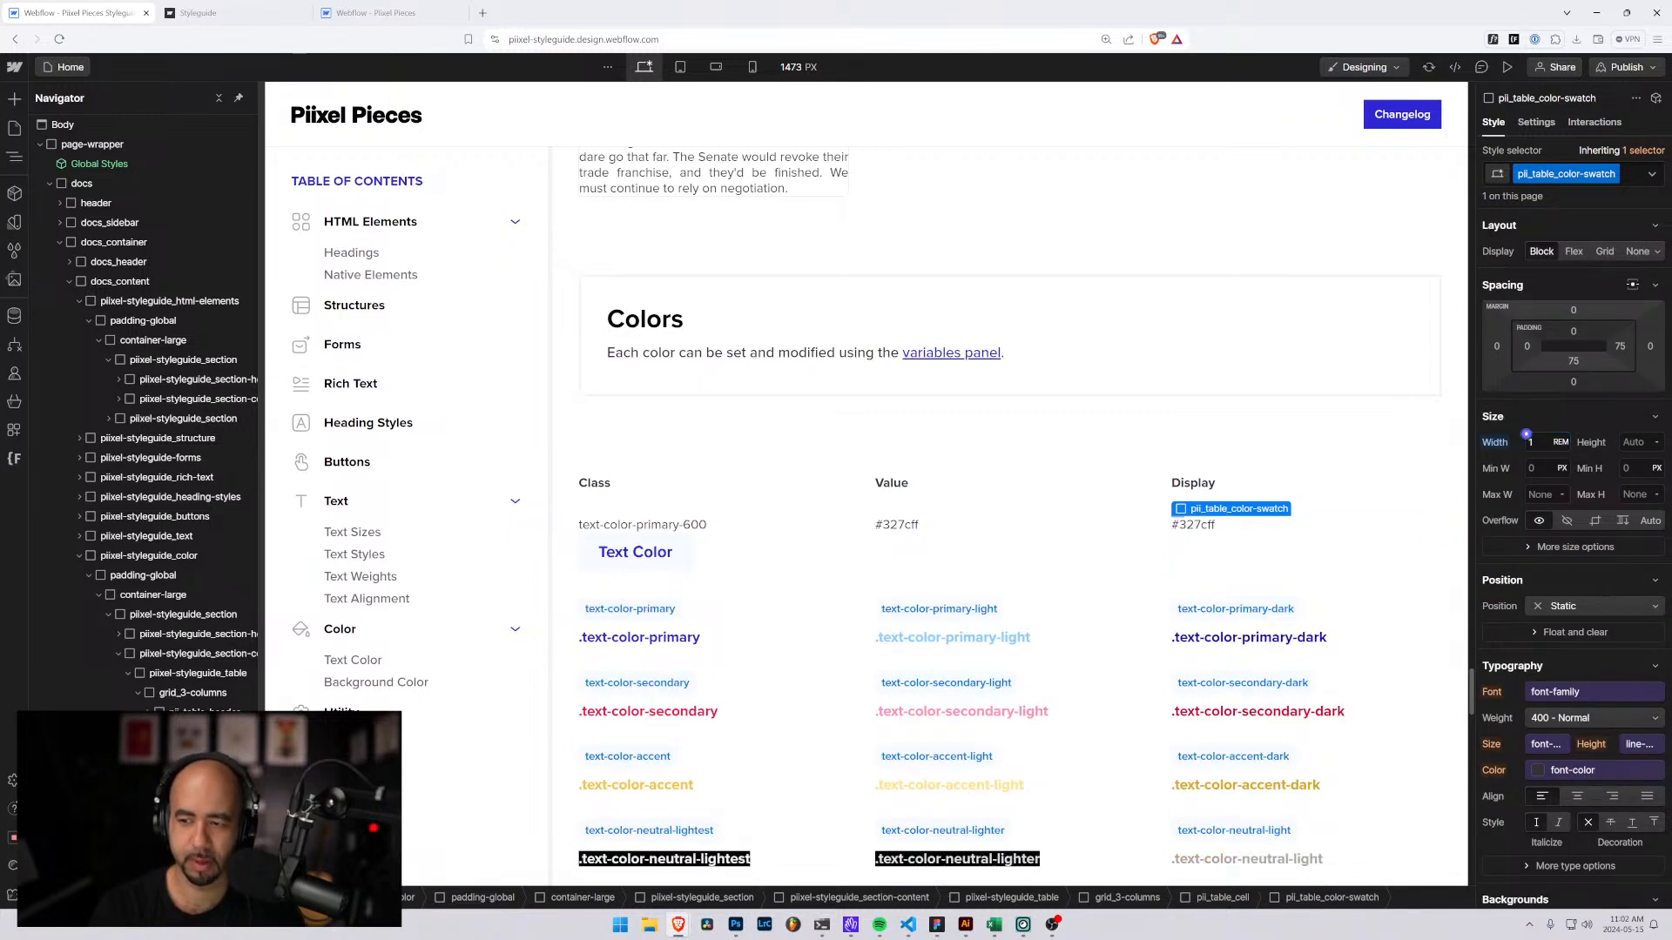
key("Tab")
type("1rem")
key("Return")
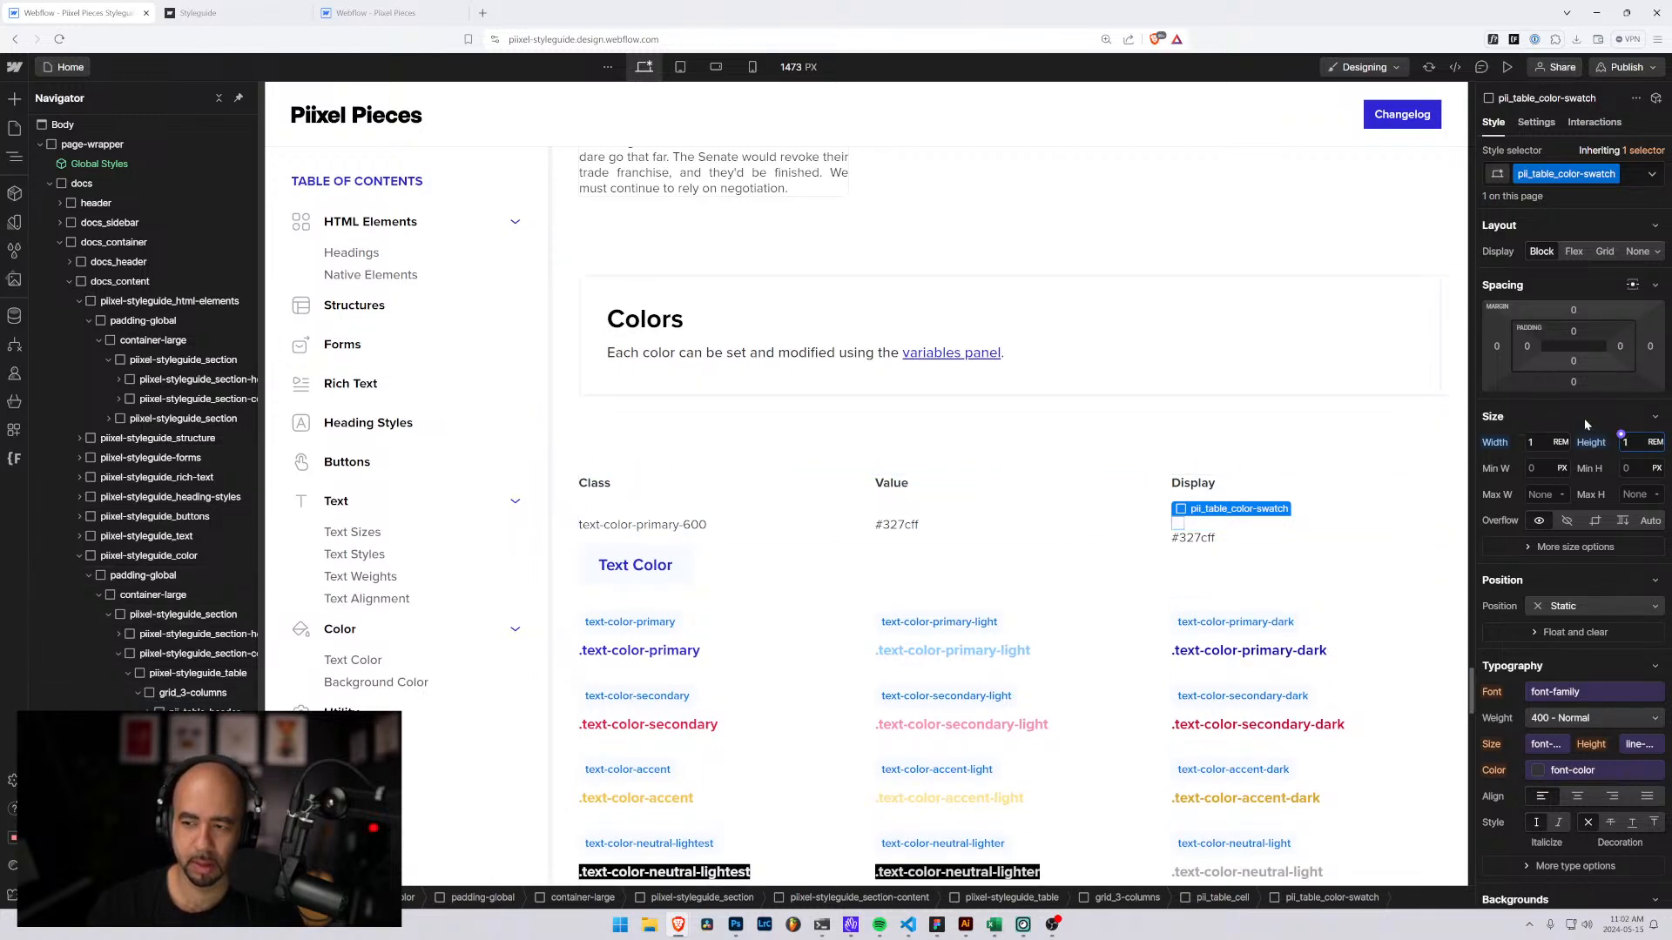
Set the color swatch's width and height to 1.5 rem.
left_click(1535, 442)
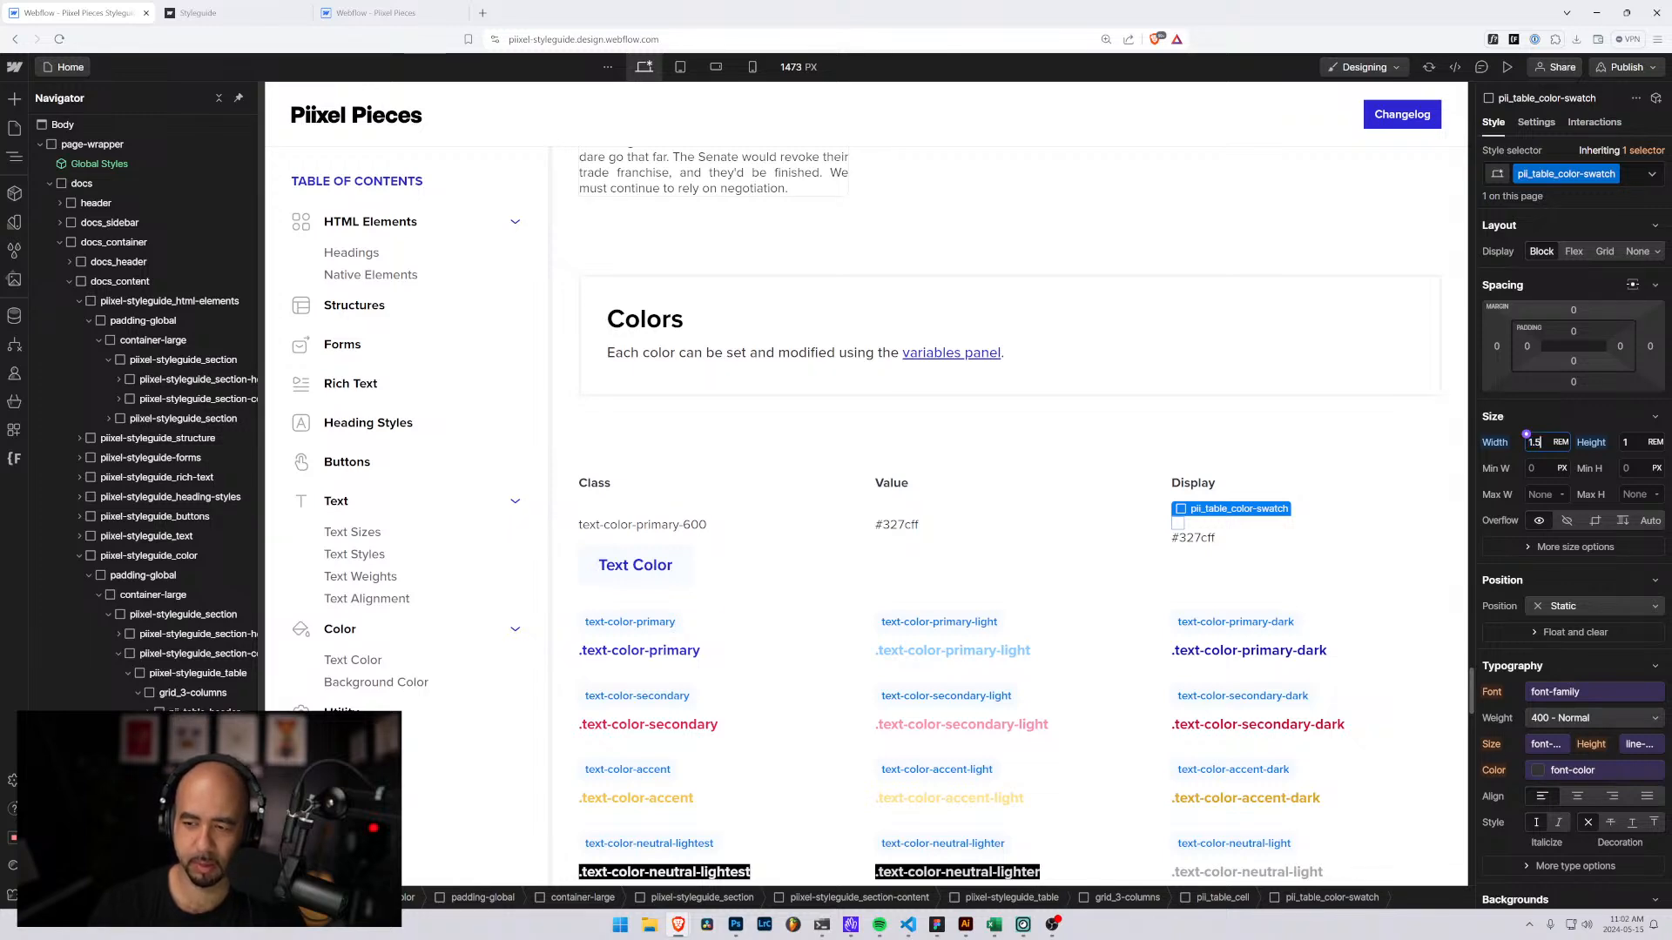
key("Tab")
type("1")
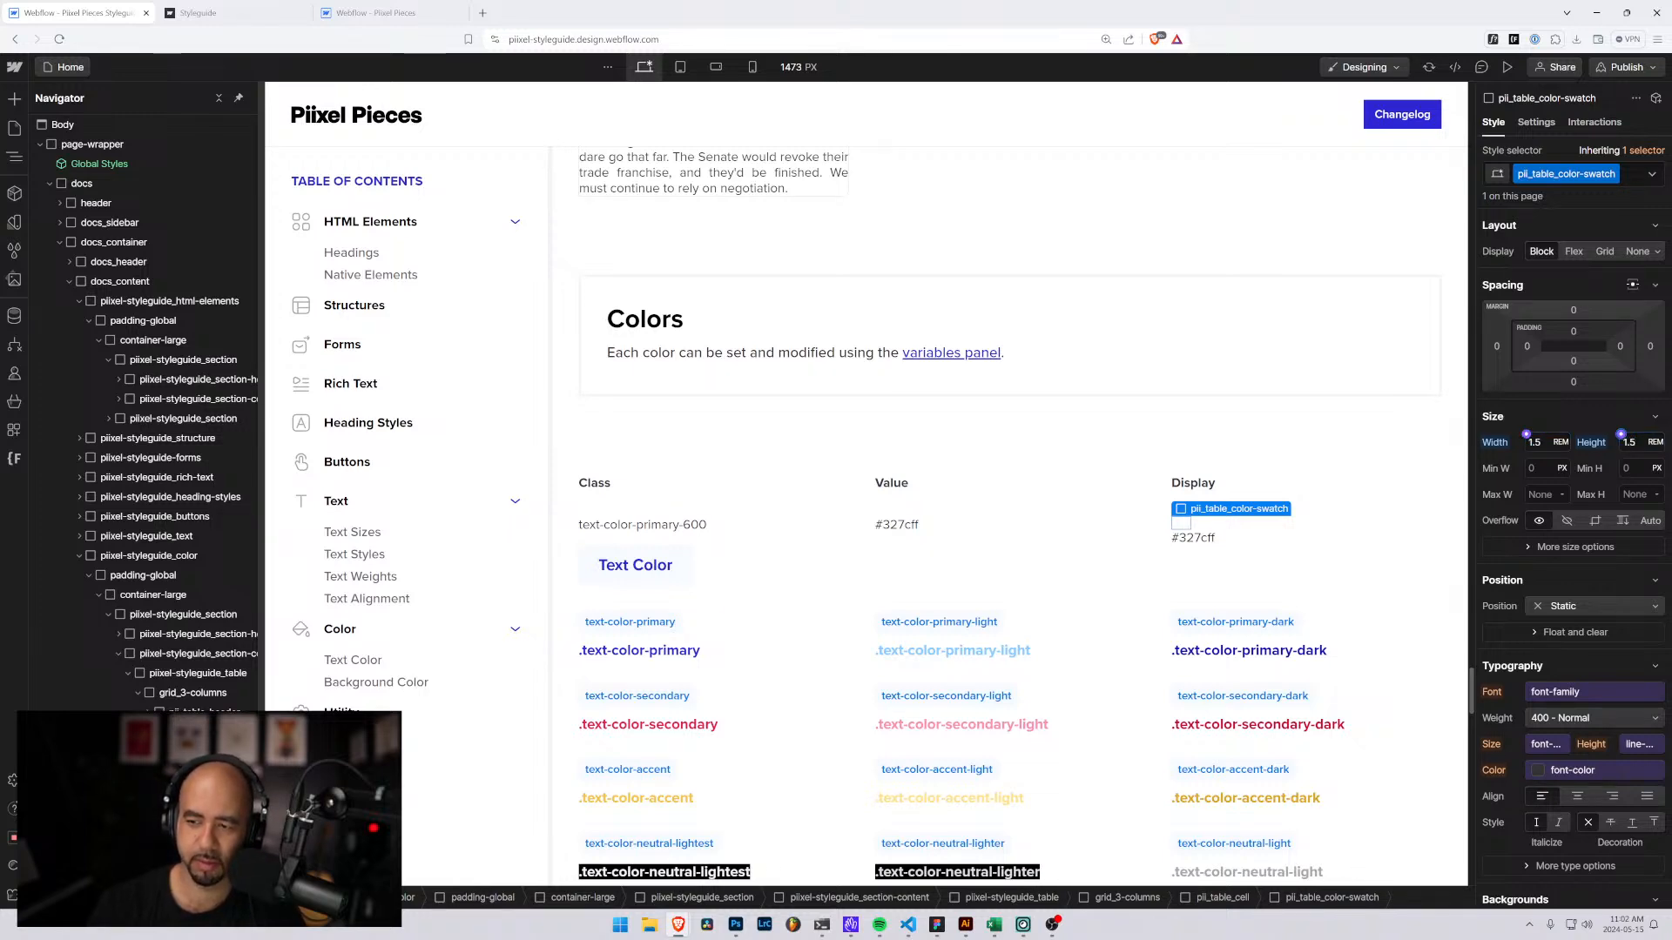
Round the color swatch's corners with a border radius of 0.5 rem.
scroll(1527, 629, "down", 8)
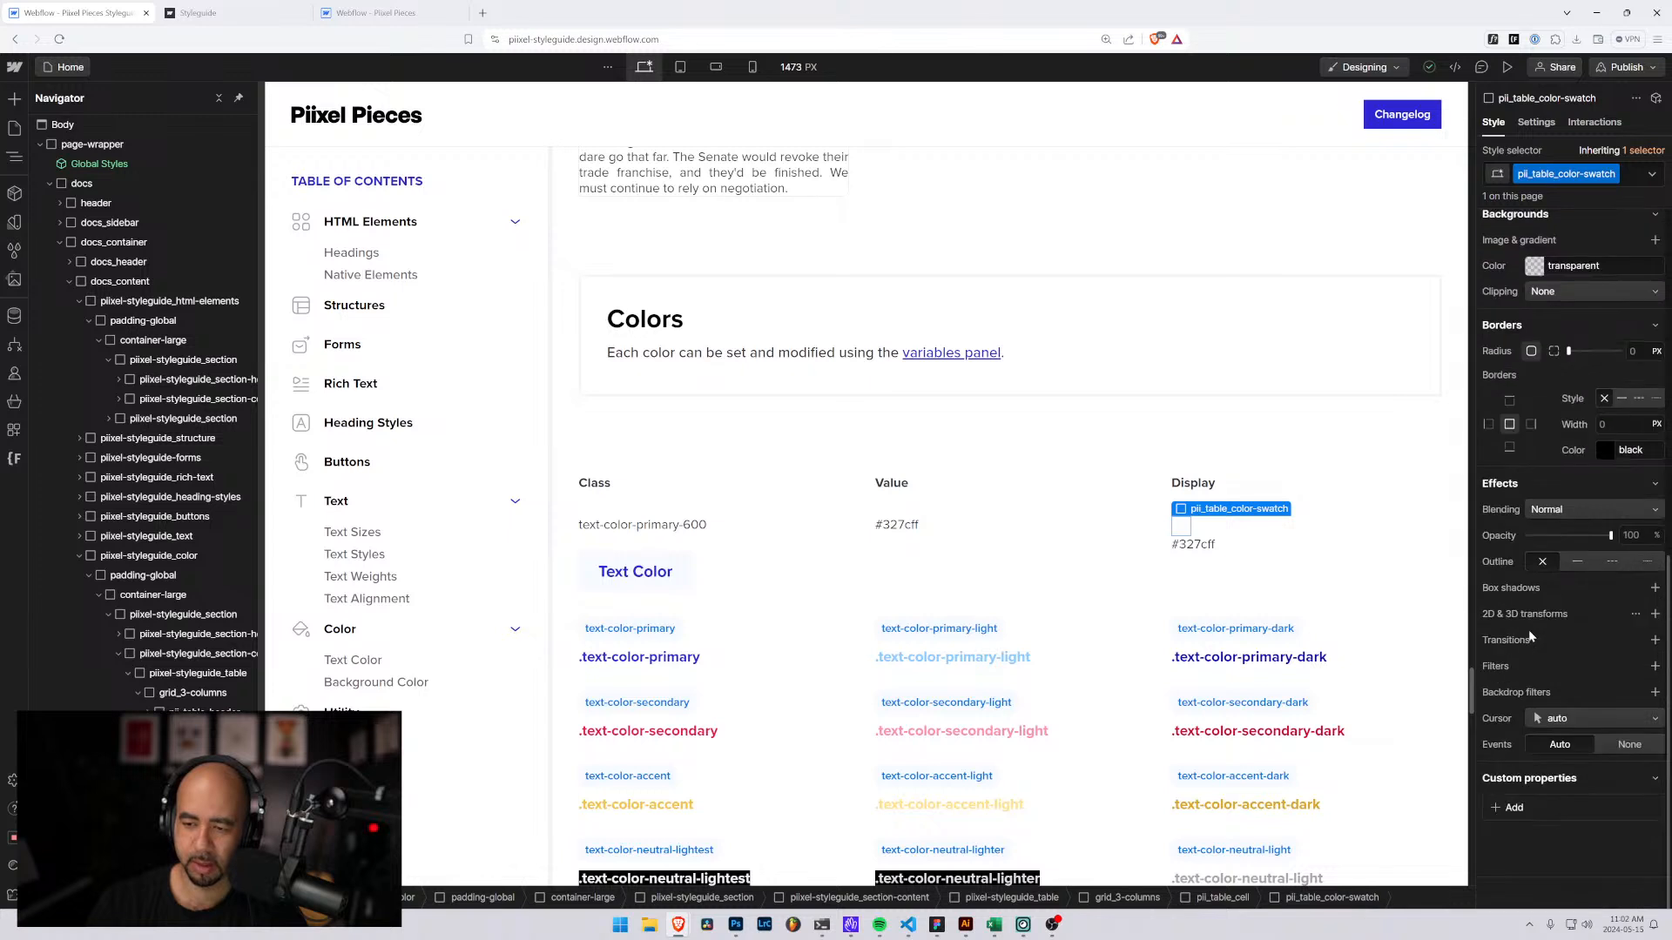
scroll(1530, 548, "up", 2)
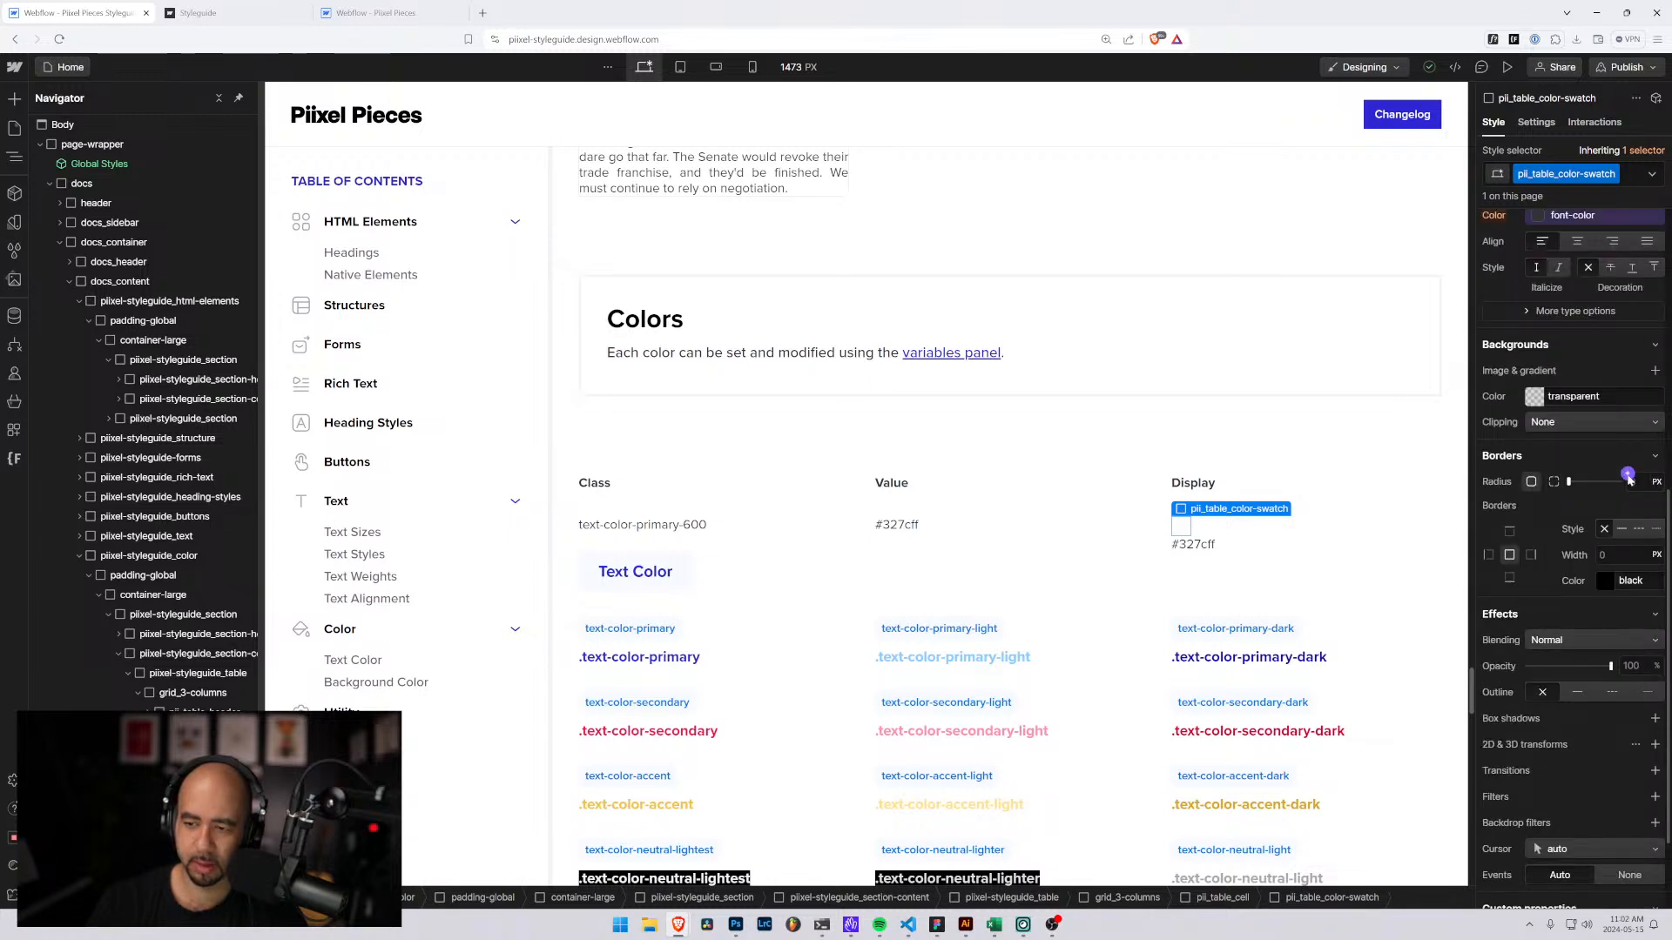
type("0.")
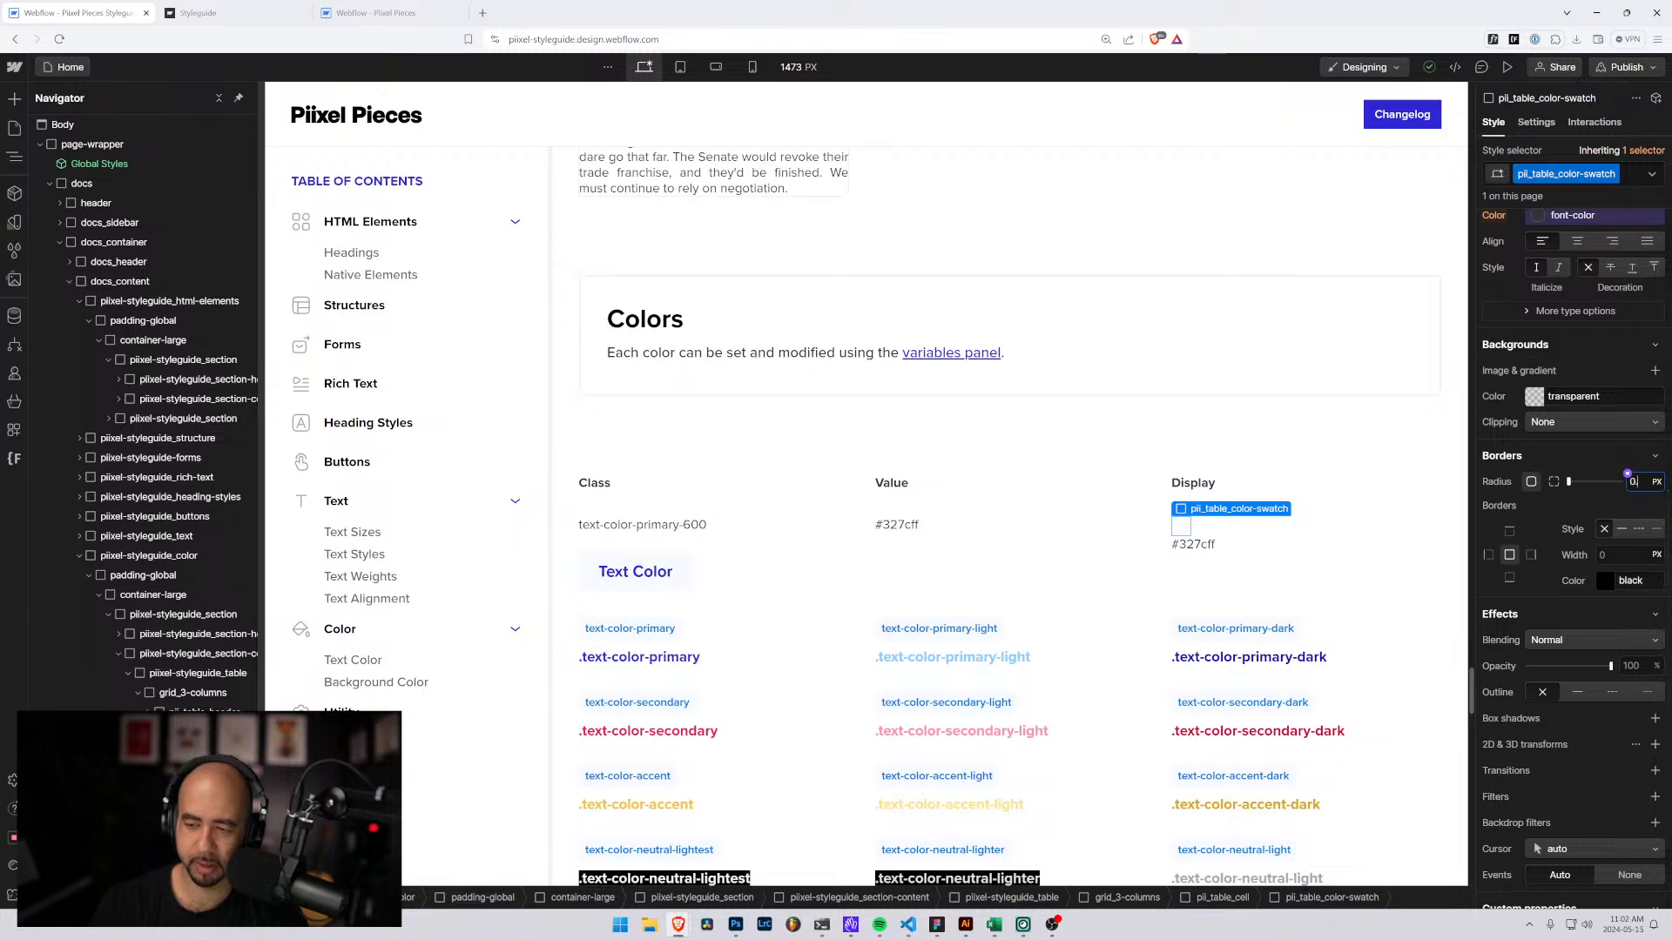
type("5")
type("rem")
key("Return")
scroll(1606, 419, "up", 6)
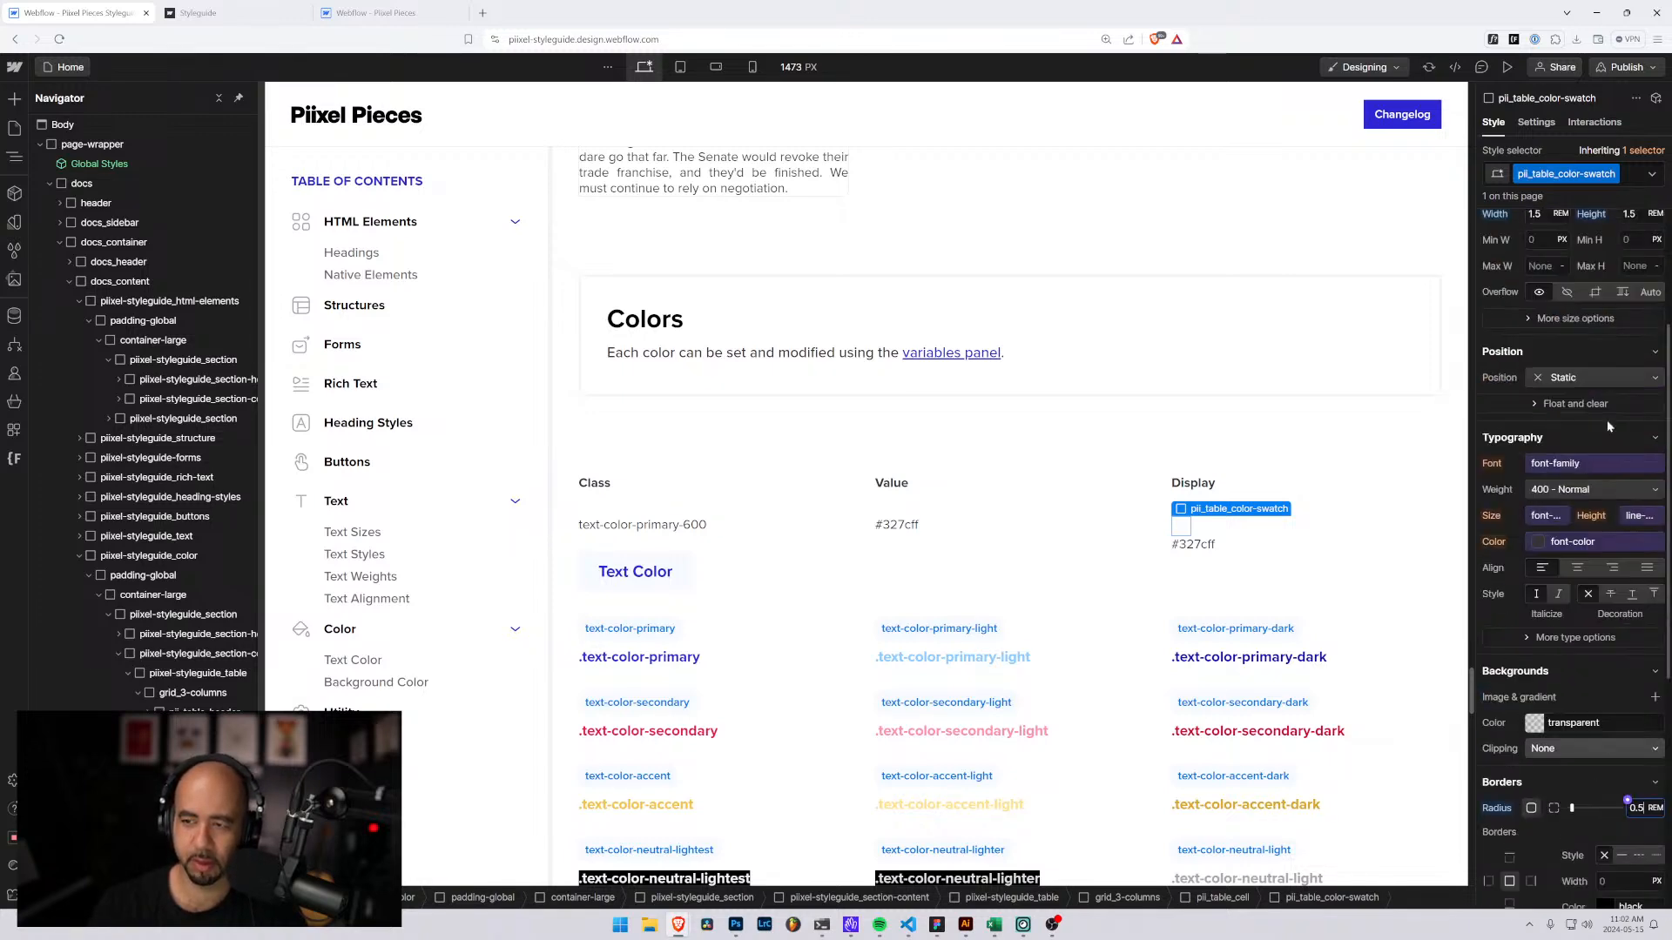
left_click(1628, 174)
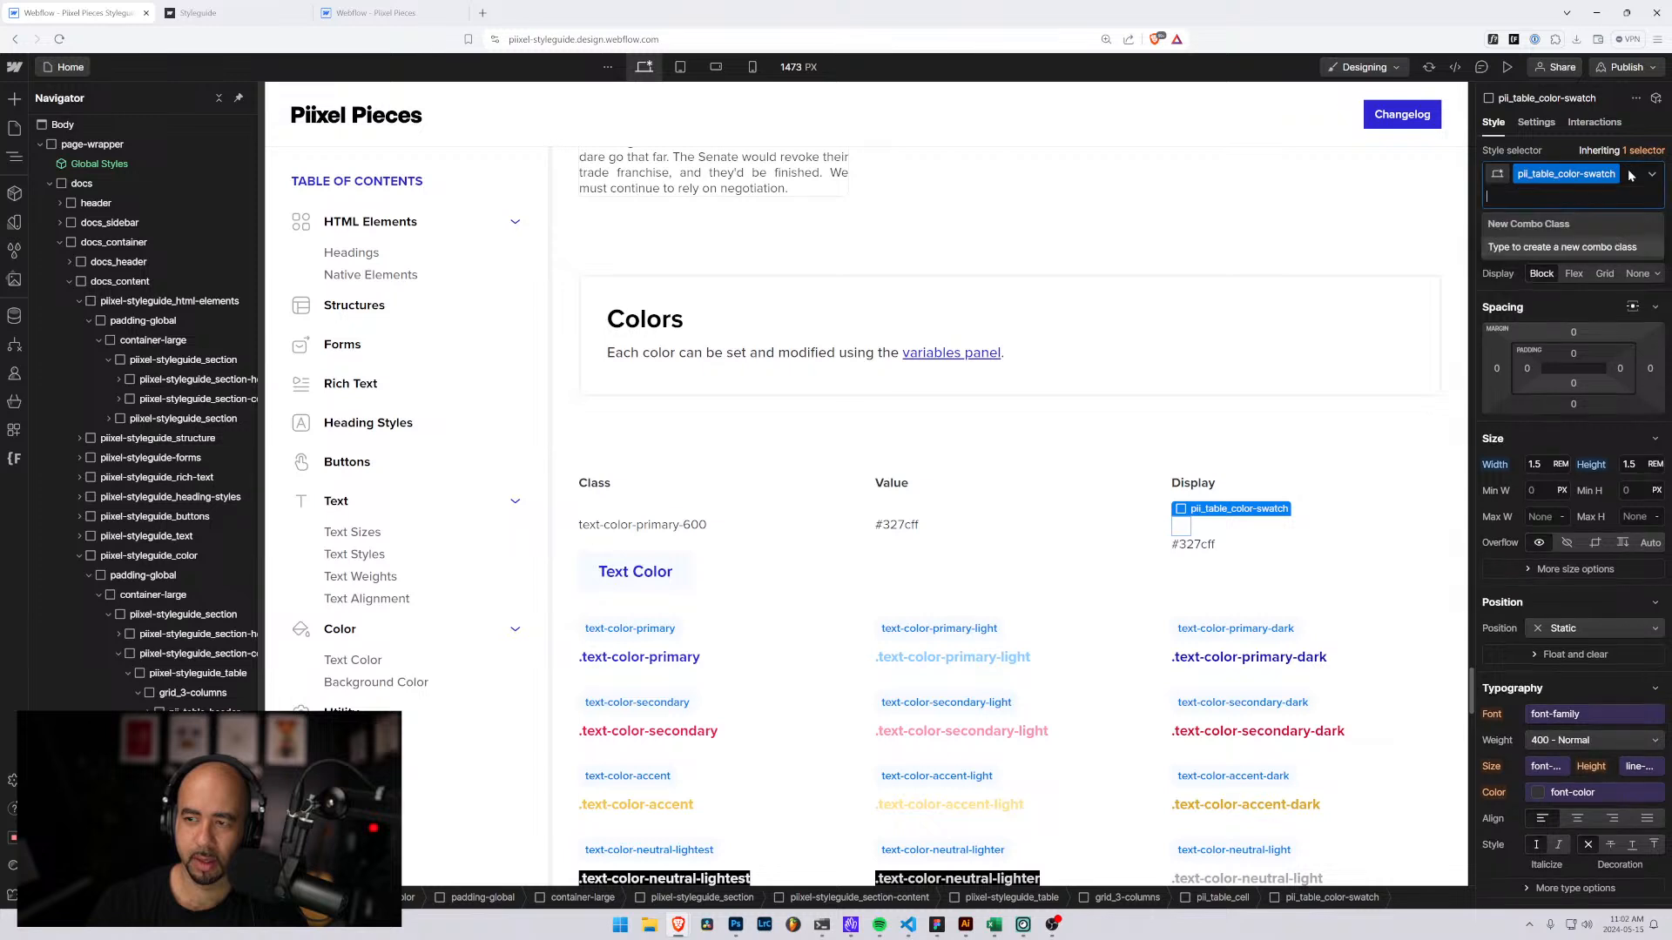
type("is-")
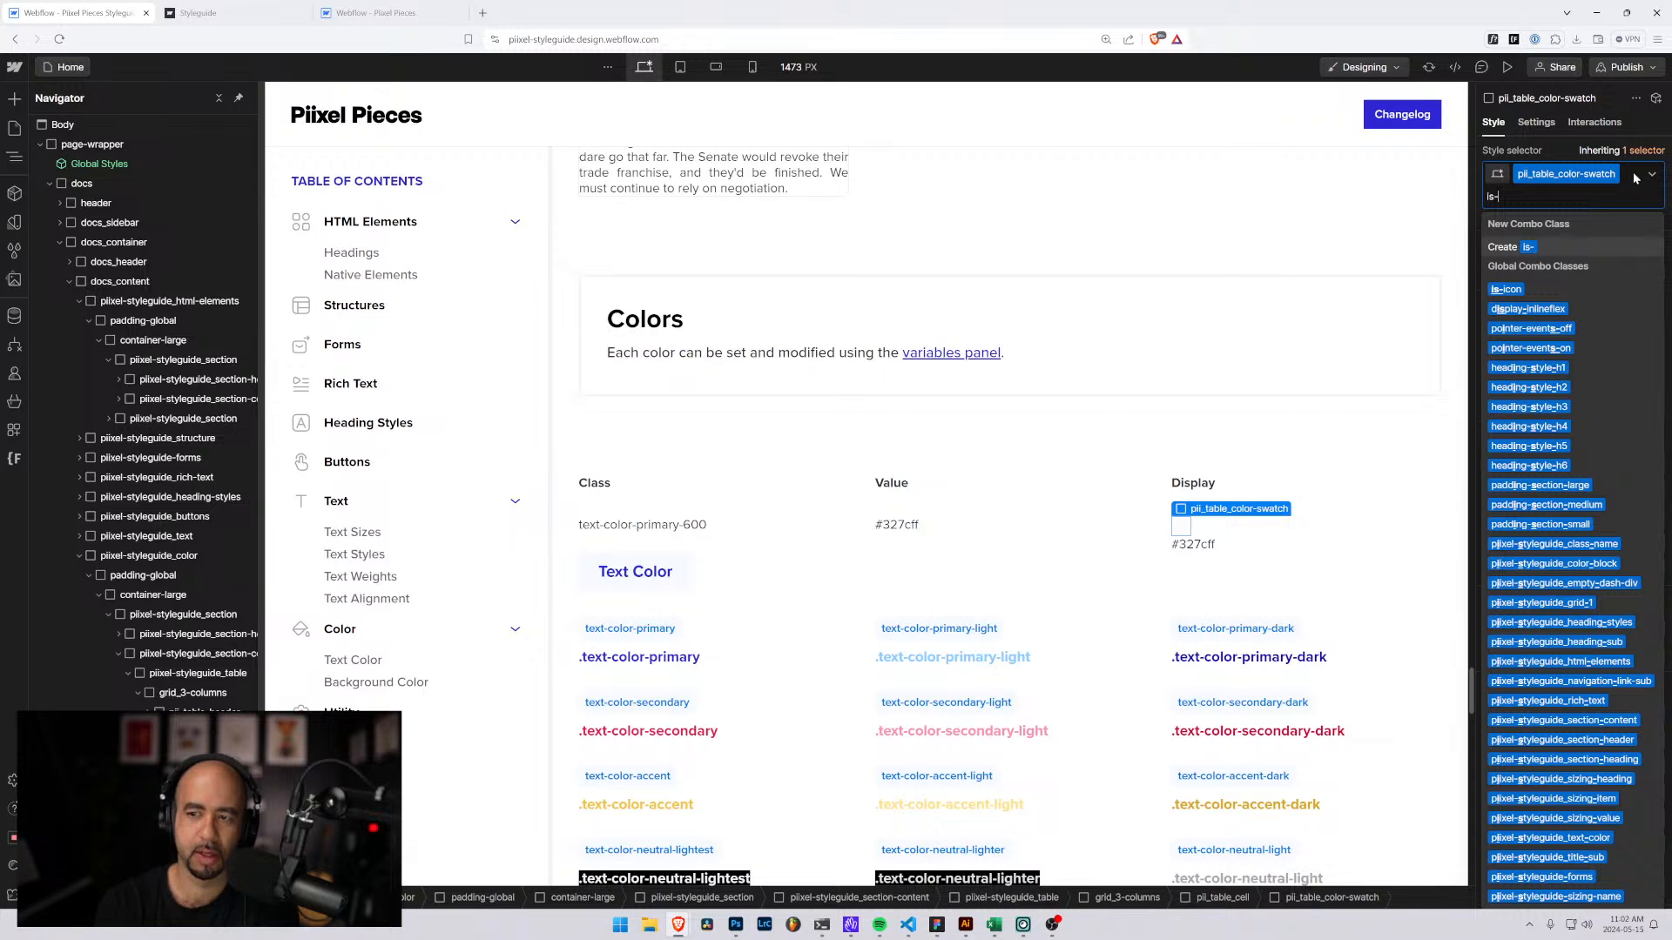
key("BackSpace")
key("BackSpace")
key("BackSpace")
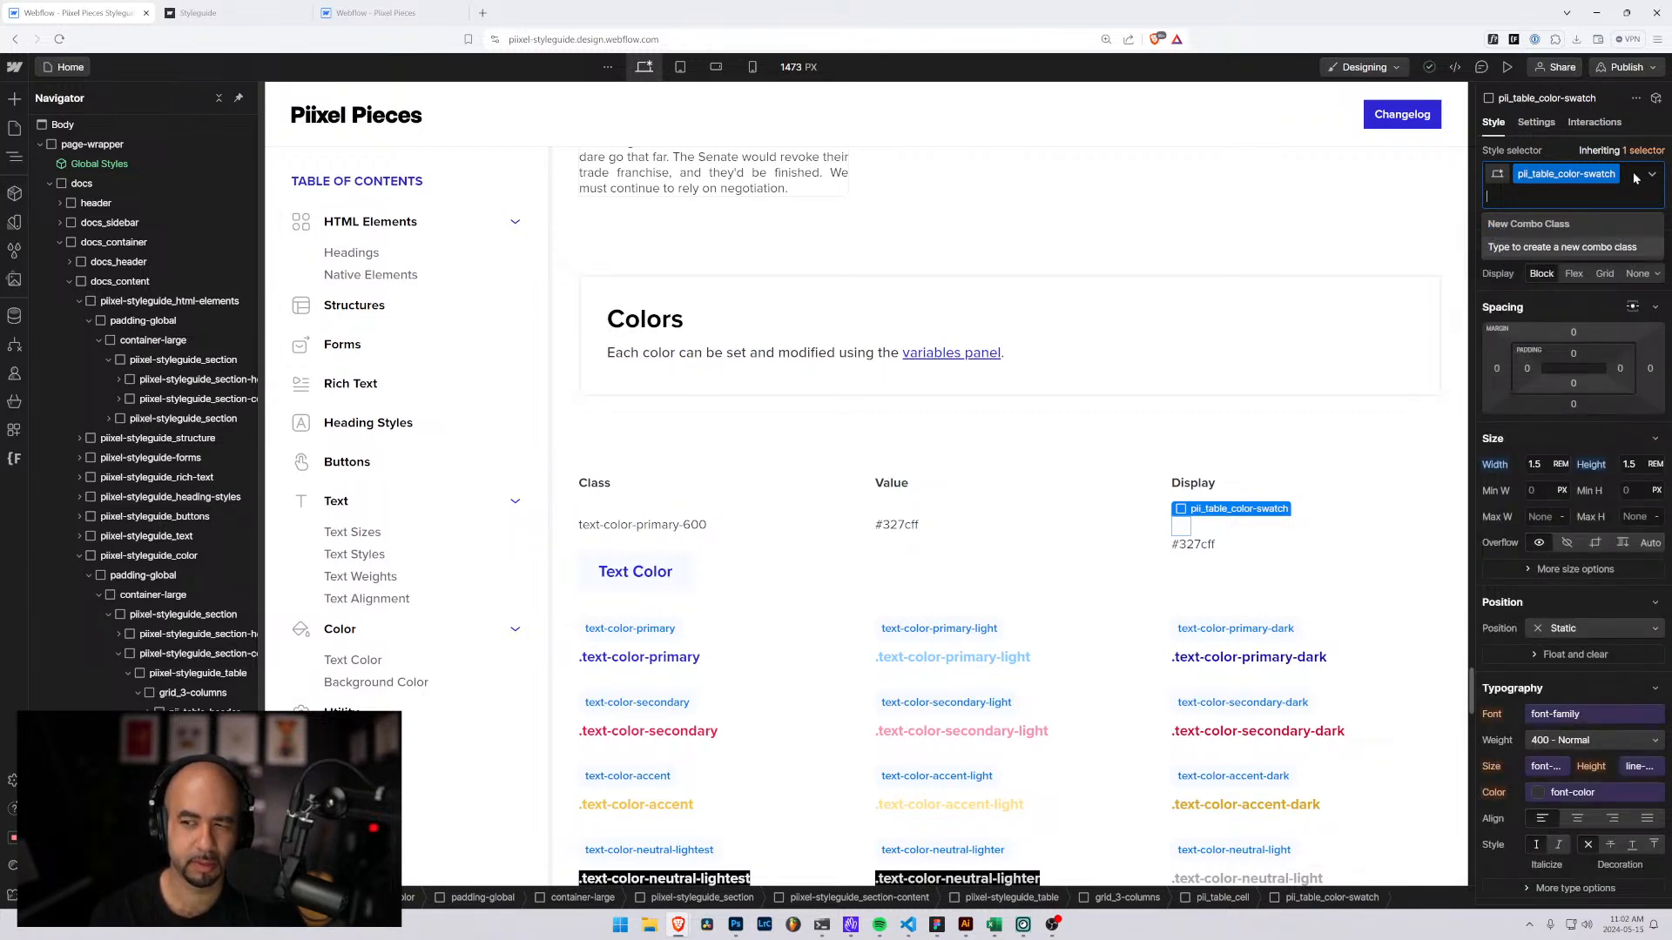
type("back")
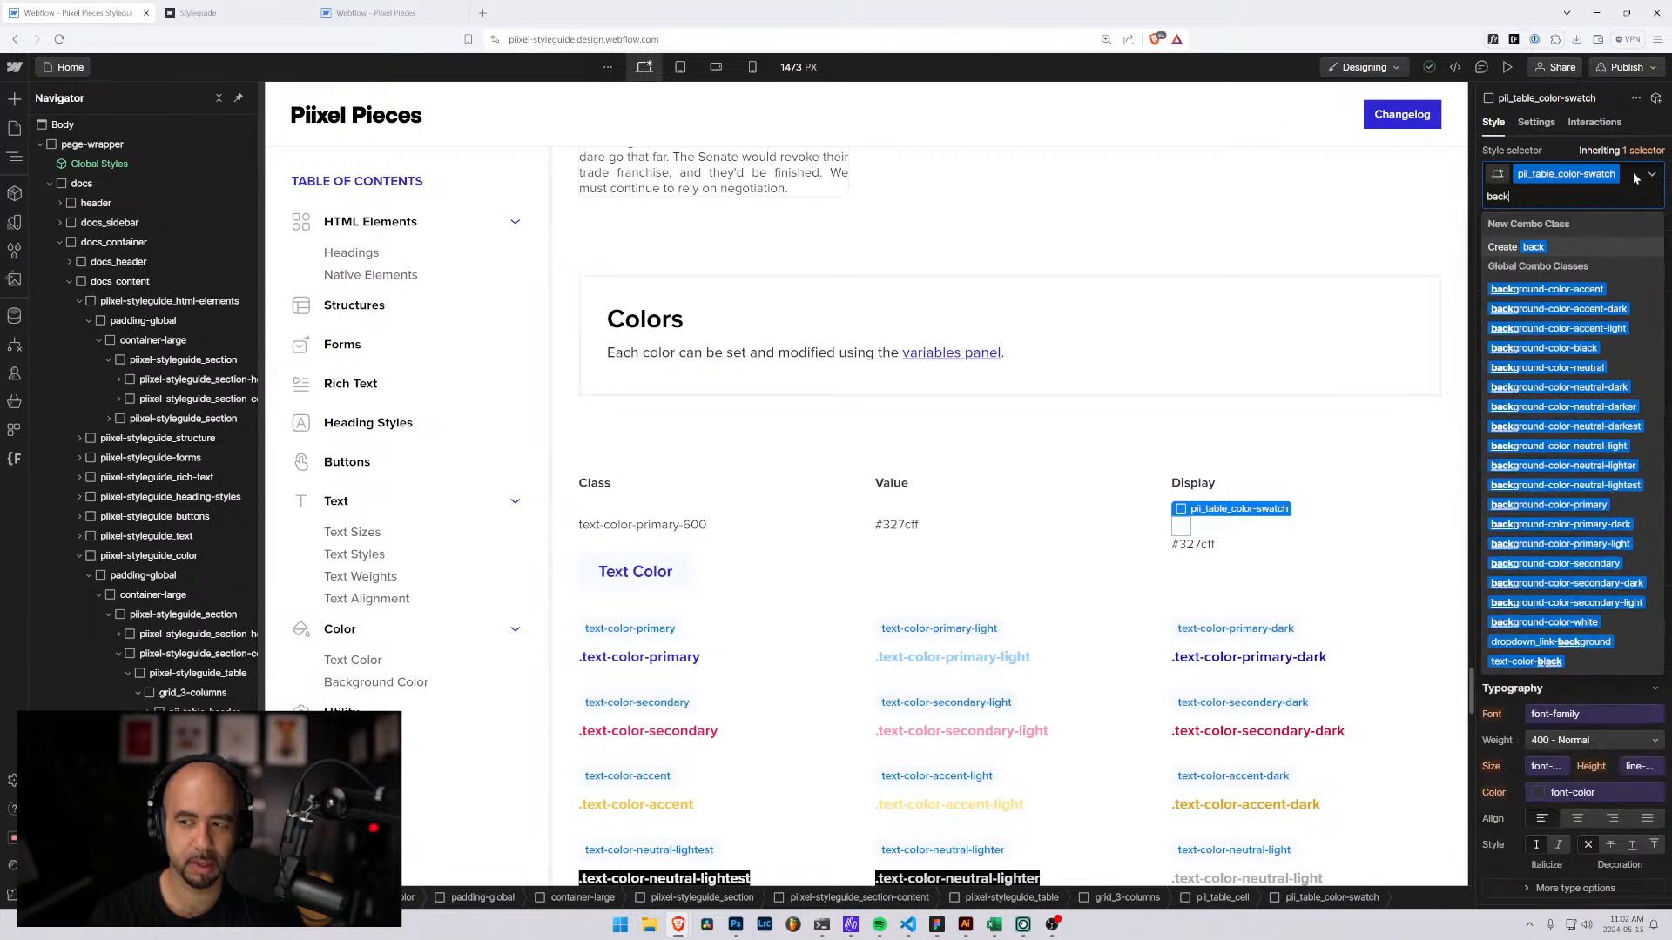
type("ground-color-")
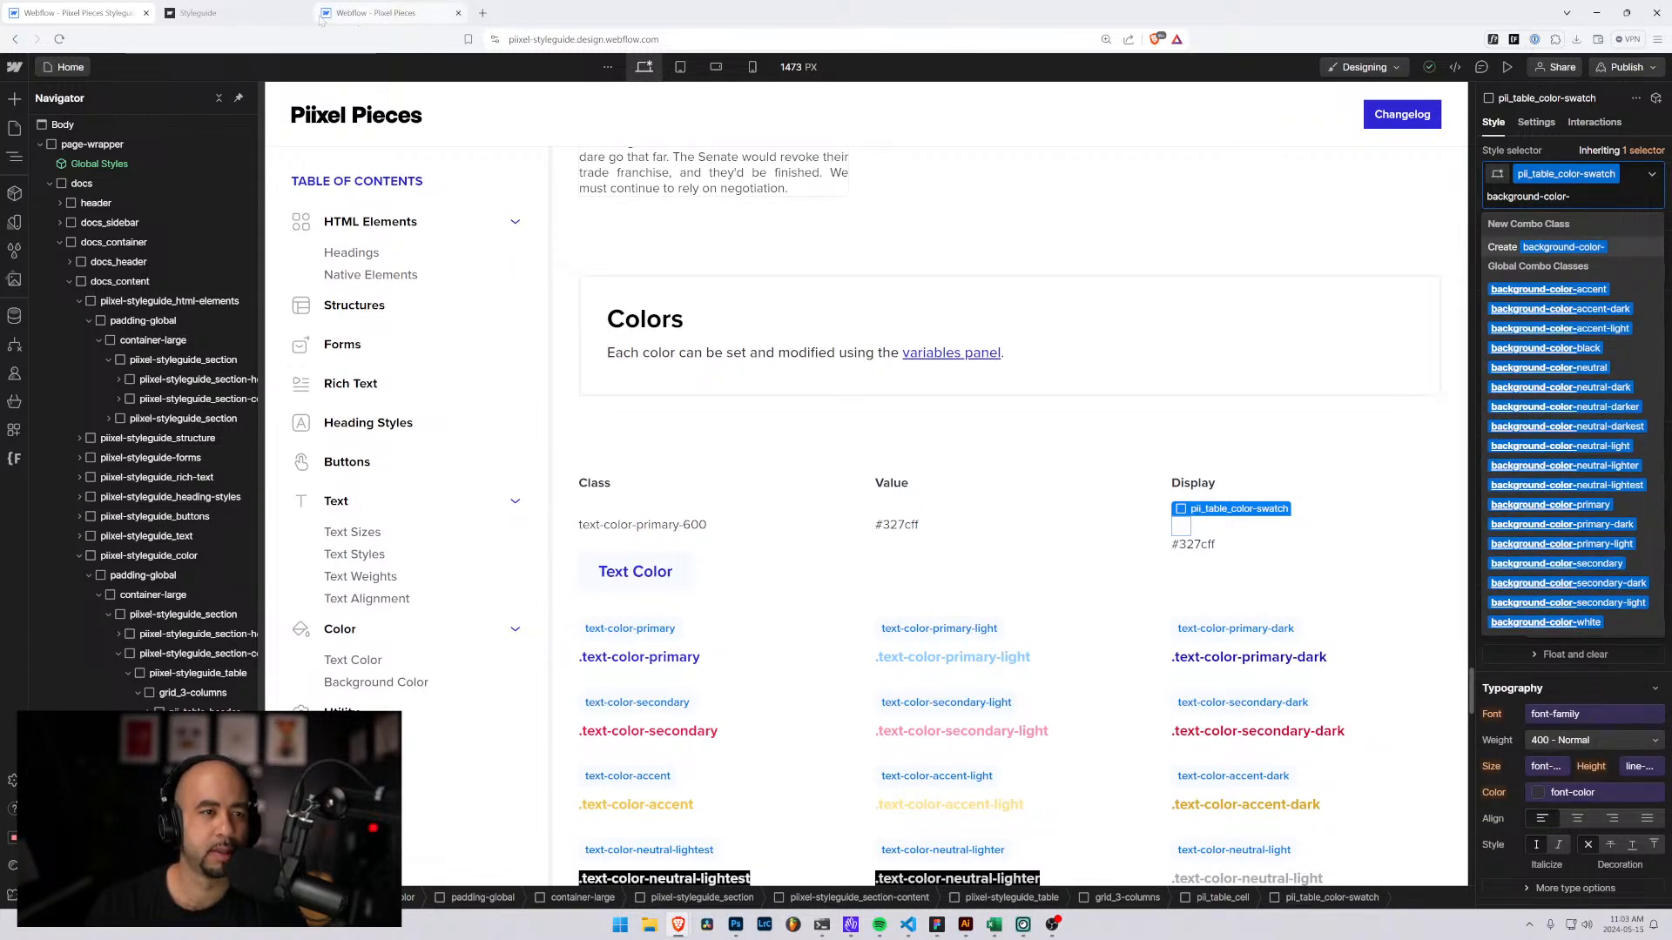
Copy the class name background-color-primary-600 from the Excel list and add it as a combo class to the color swatch.
left_click(994, 924)
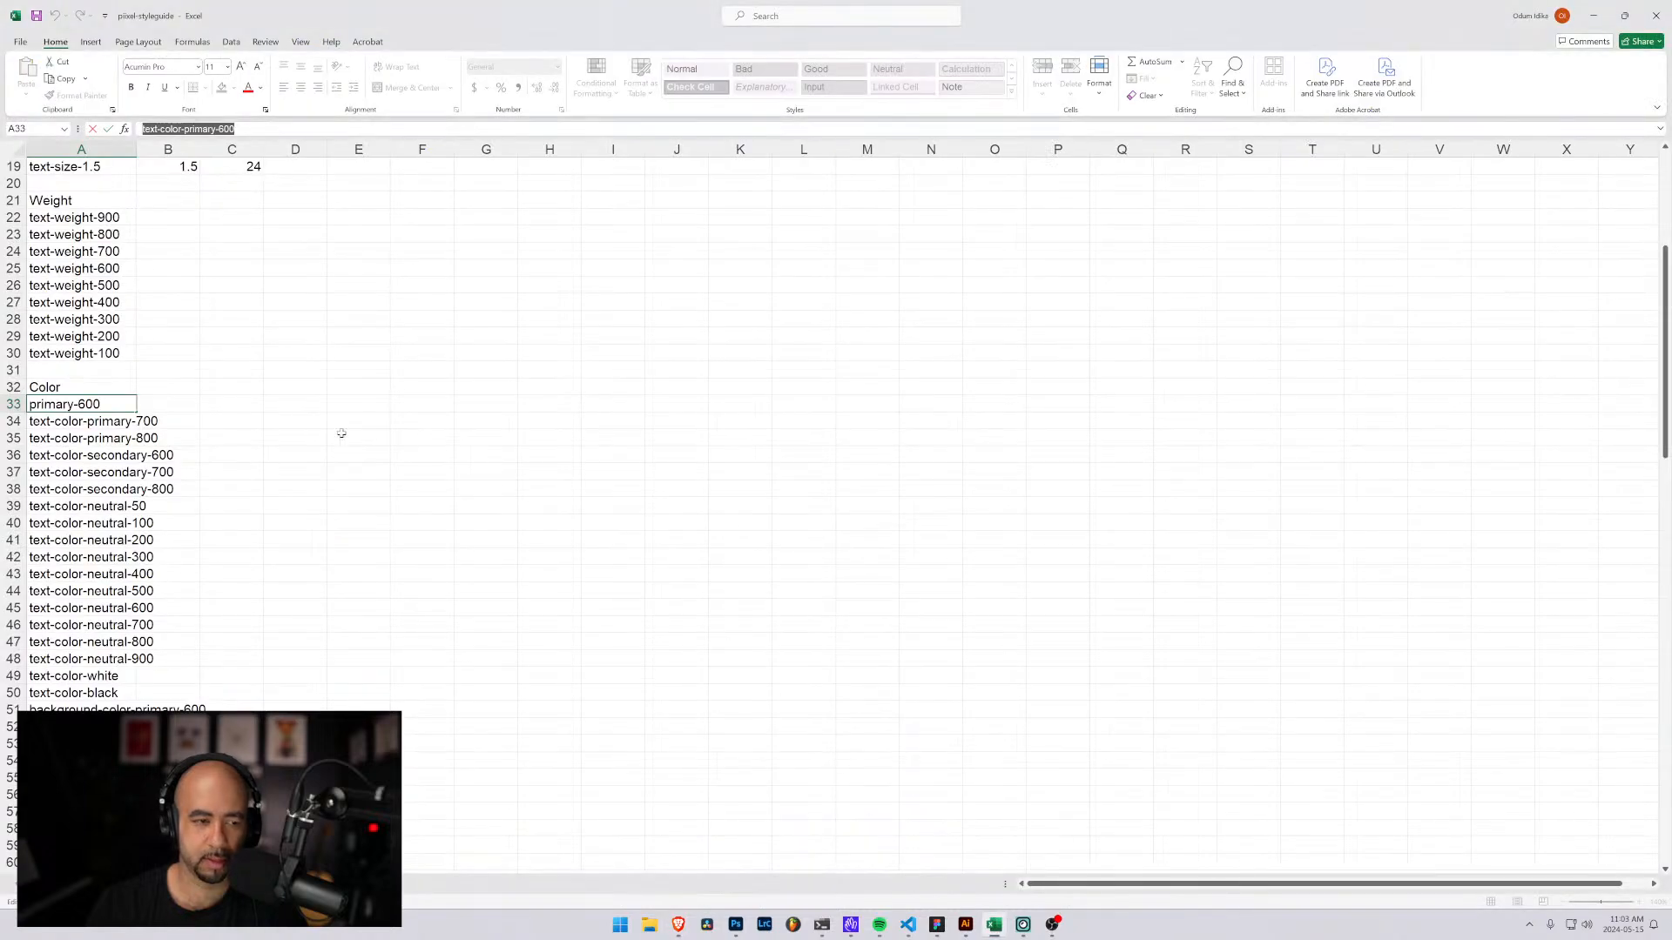
left_click(87, 709)
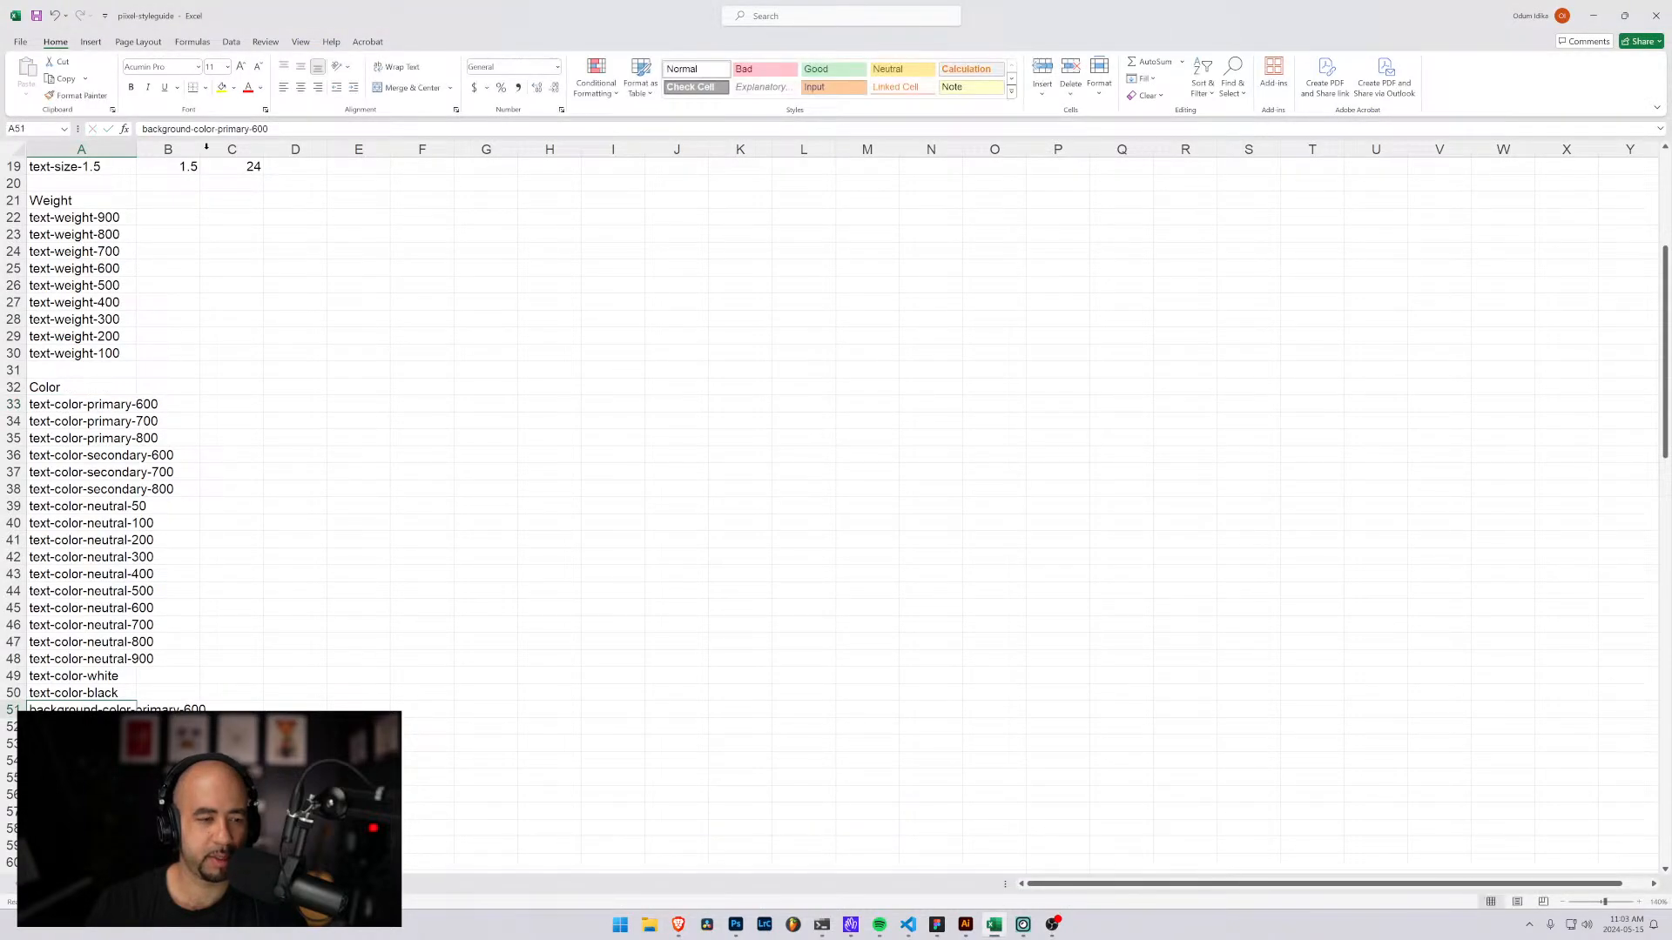
left_click_drag(276, 129, 111, 135)
key("ctrl+c")
key("alt+Tab")
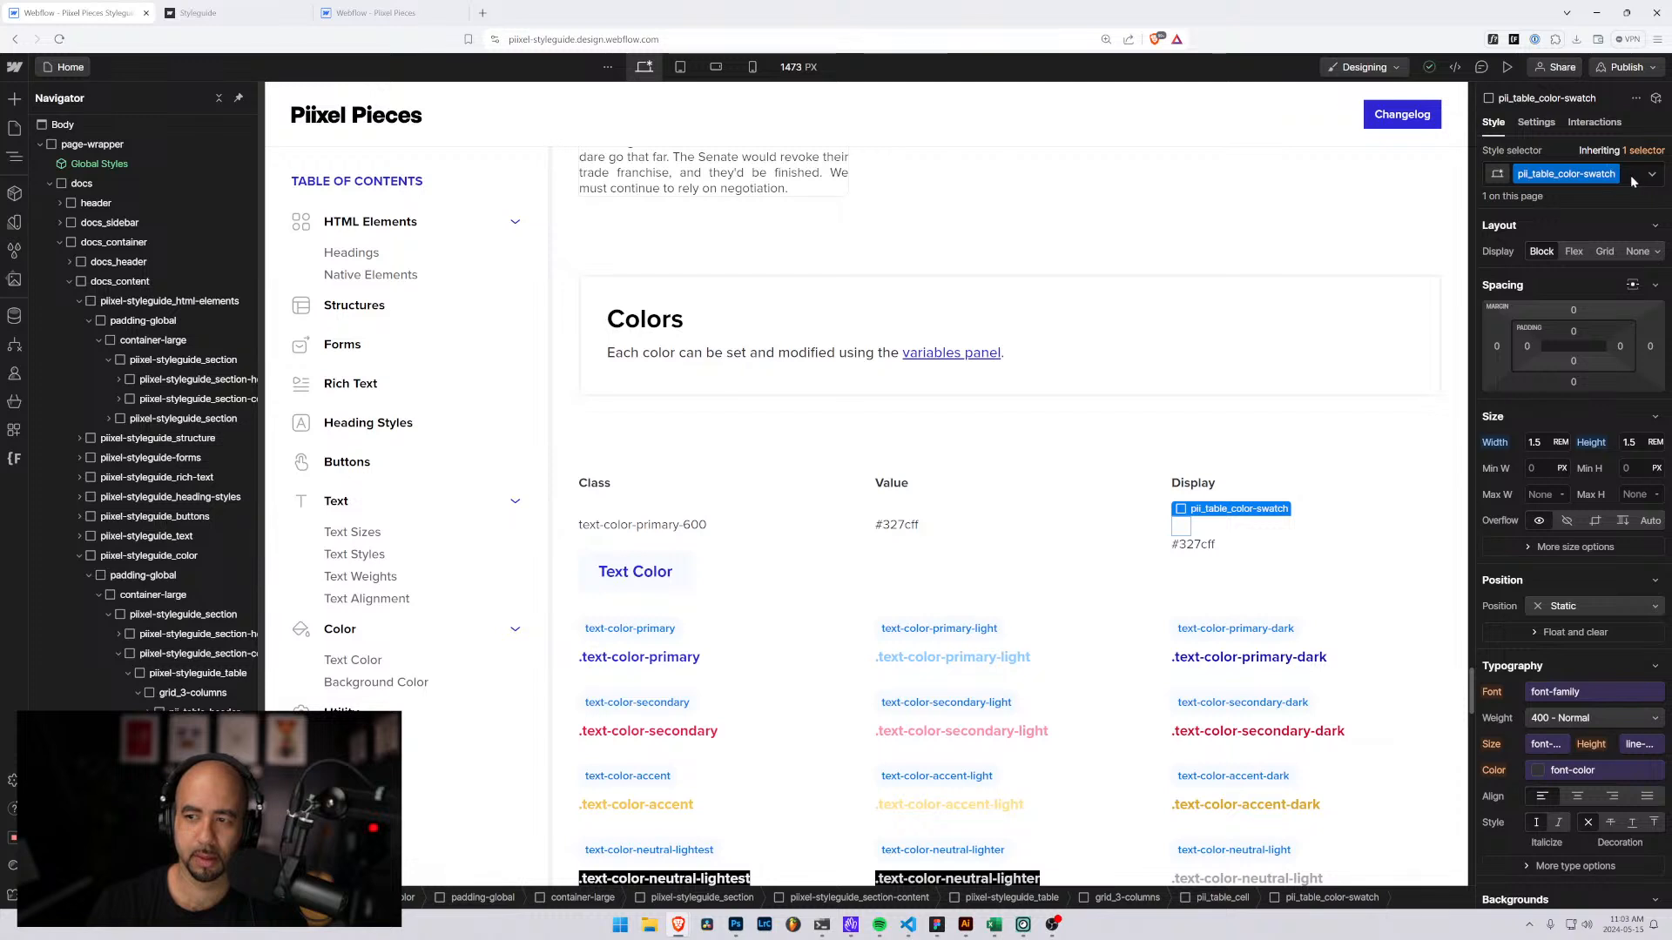
left_click(1632, 180)
key("ctrl+v")
key("Return")
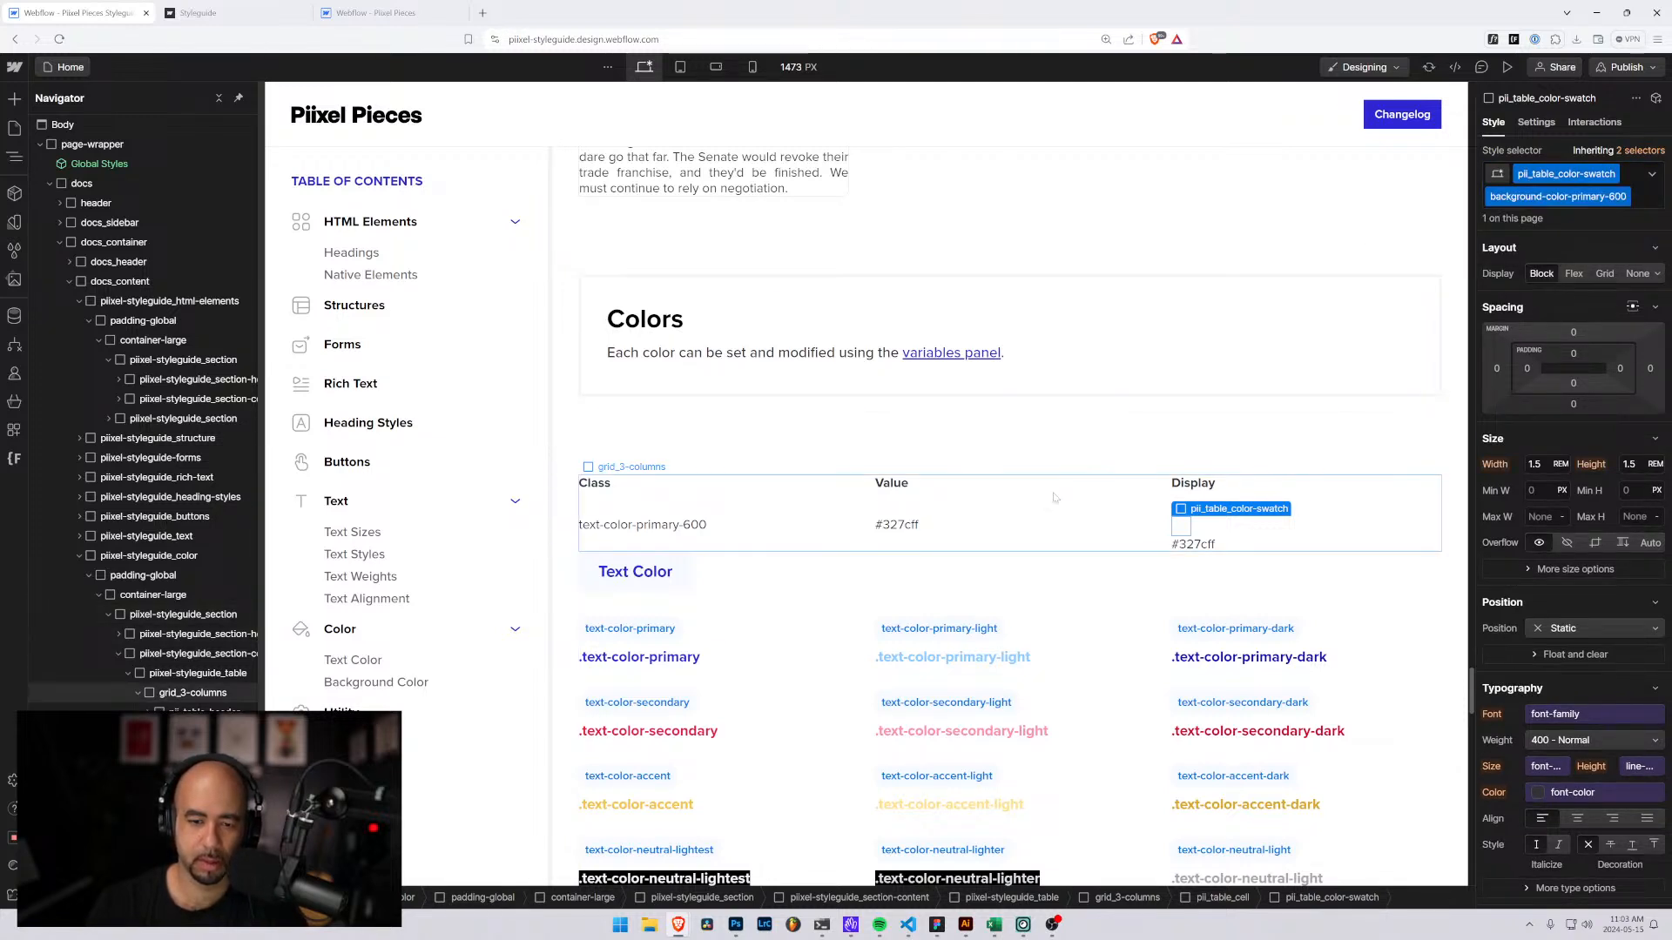
scroll(1558, 462, "down", 2)
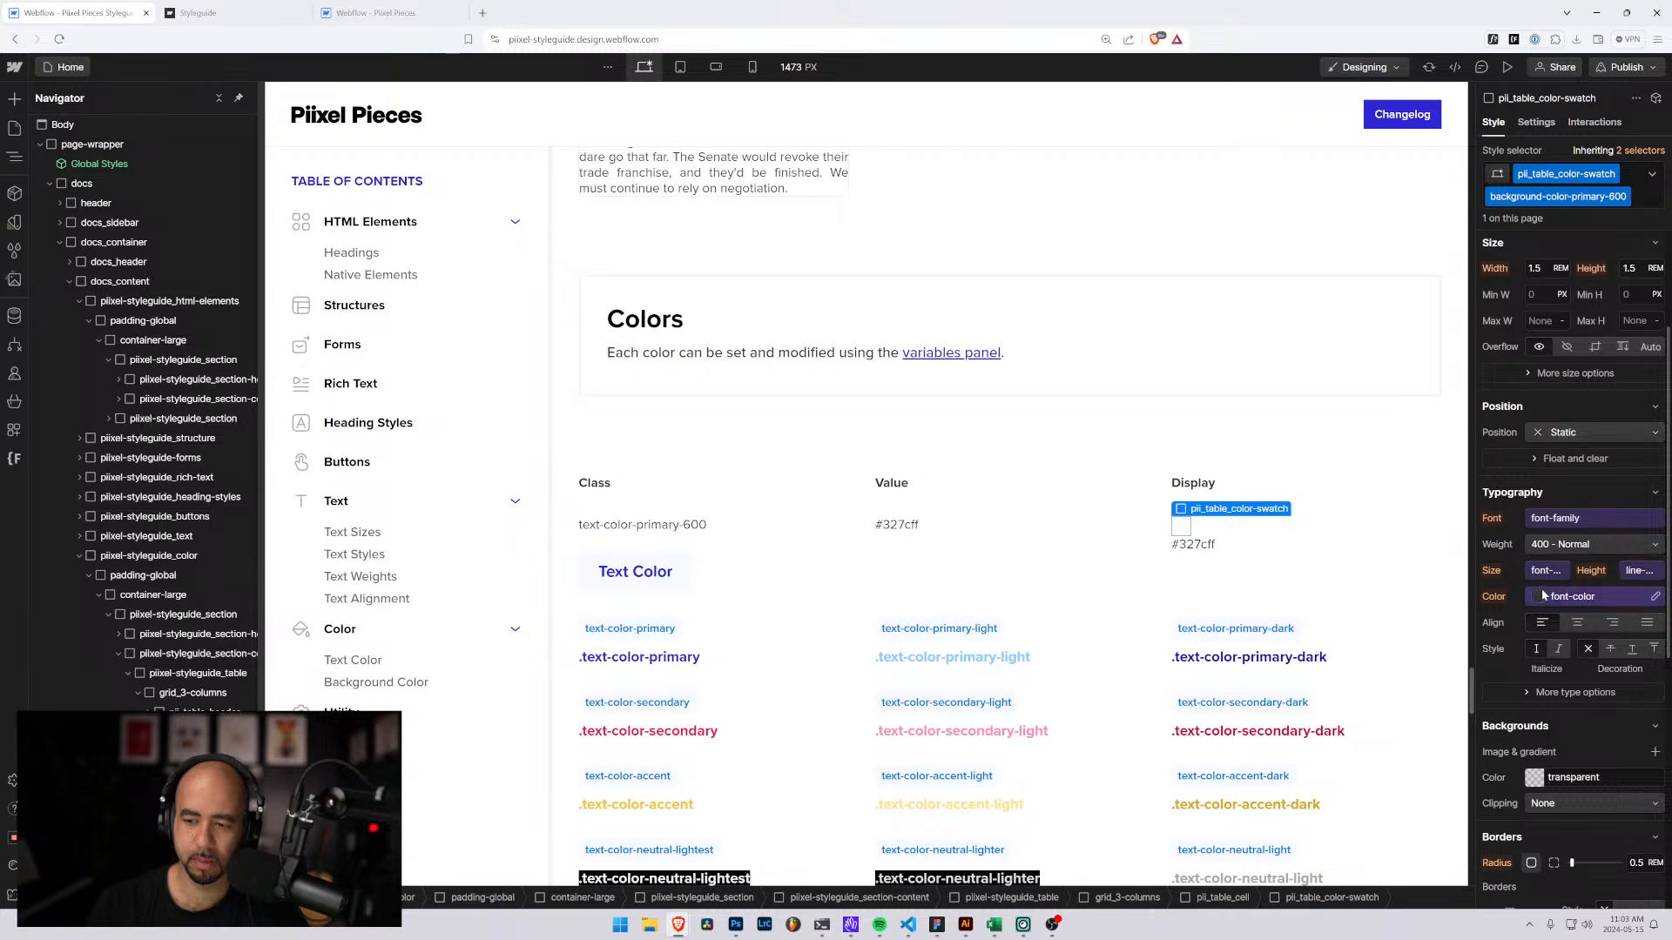
left_click(1535, 597)
left_click(1534, 597)
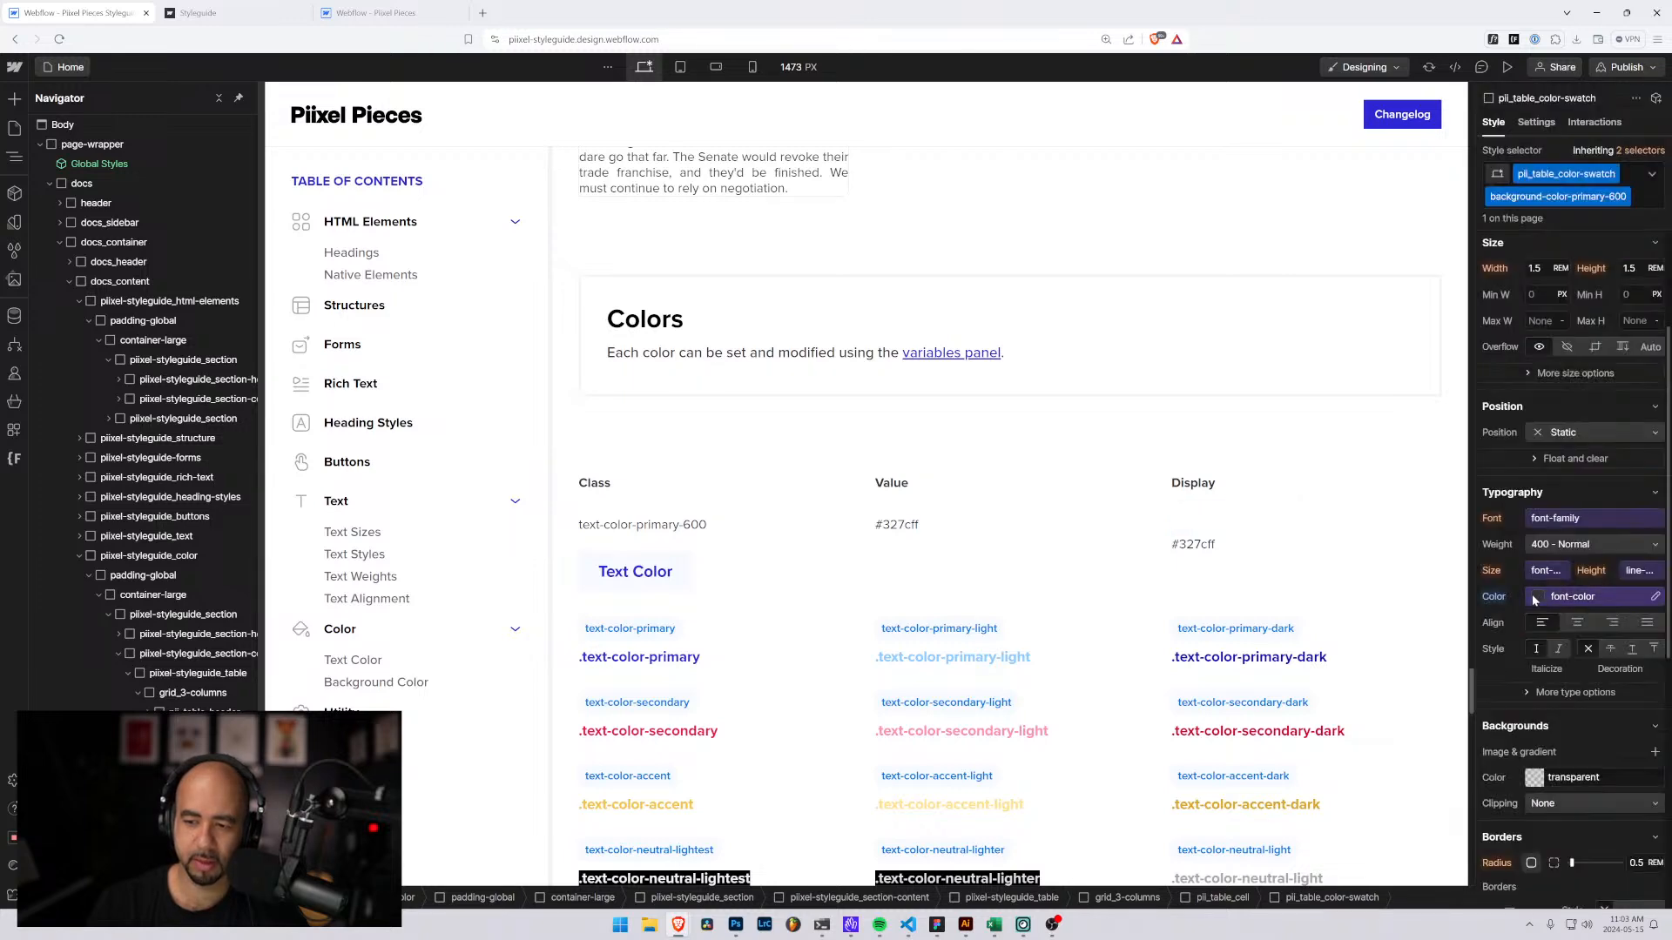
scroll(1507, 505, "down", 2)
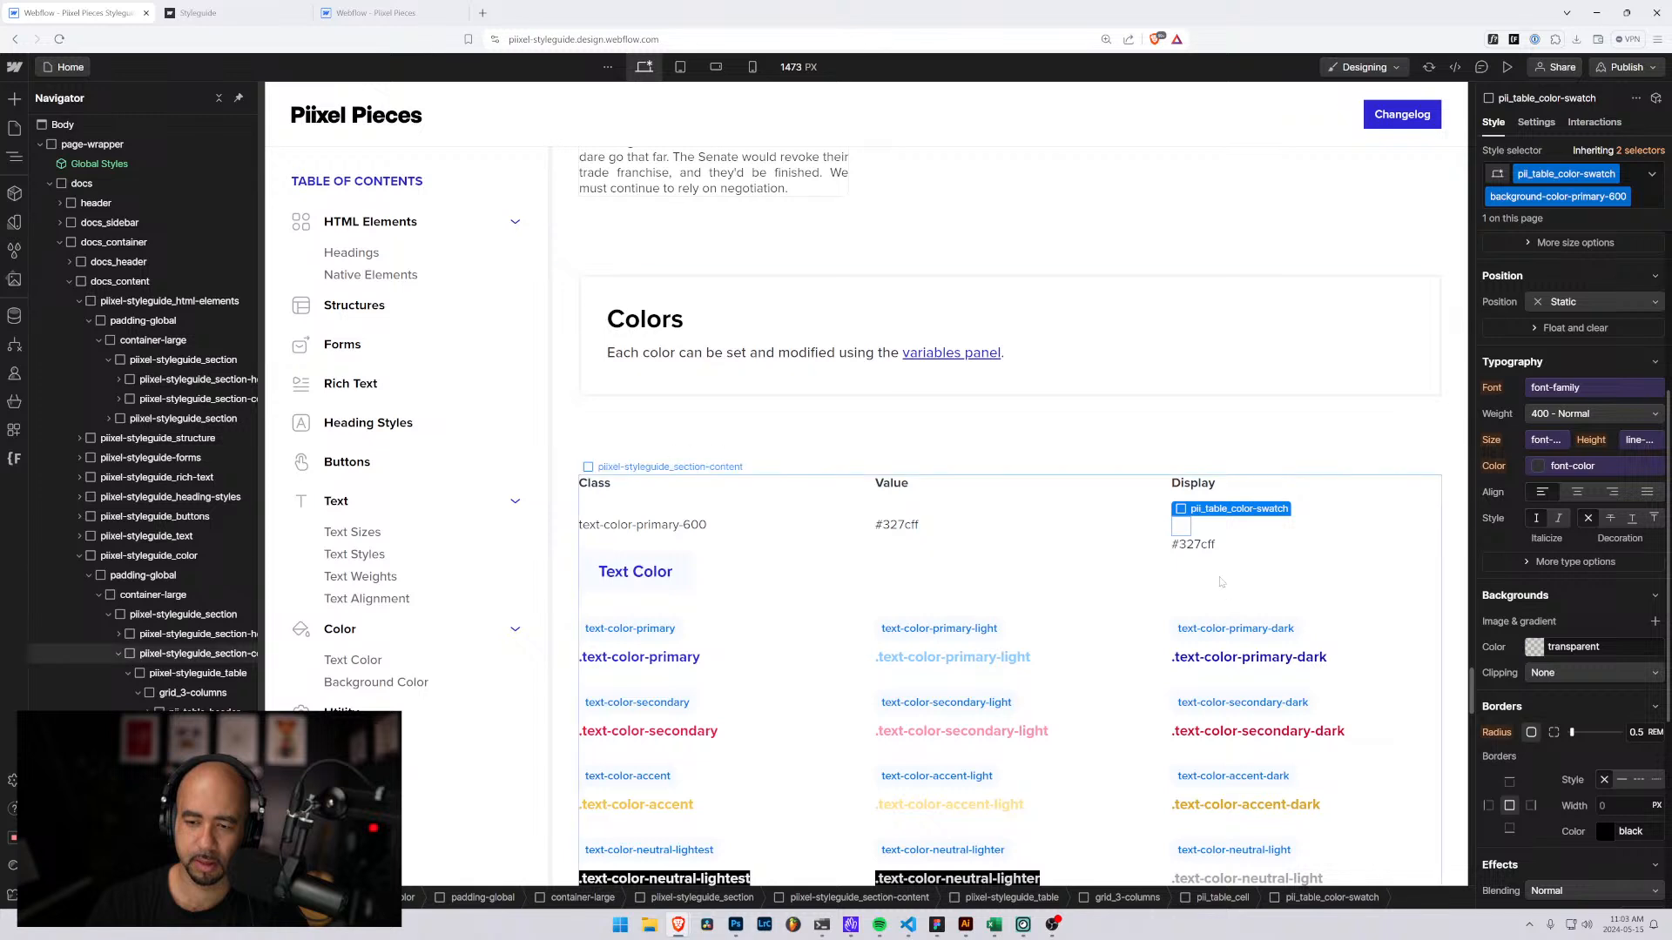
Copy the hex value #327cff from the text in the Display cell.
double_click(1199, 543)
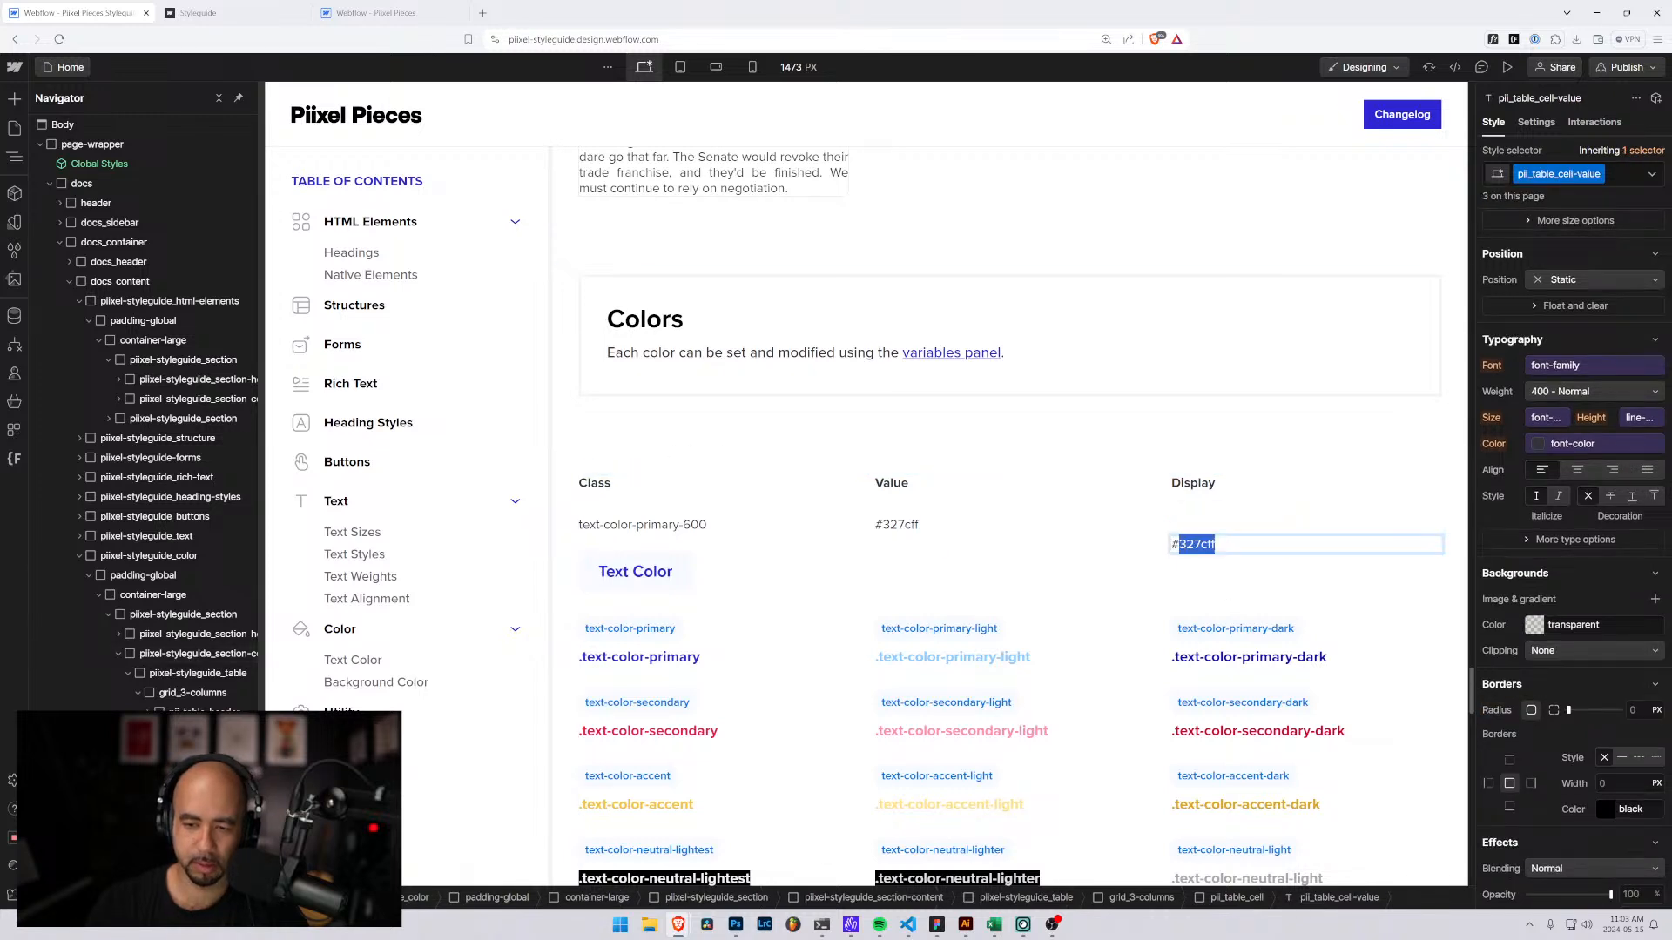
left_click_drag(1179, 544, 1164, 544)
Try #327cff as the background color of the pii_table_cell-value class and undo the change.
left_click(1571, 625)
key("ctrl+v")
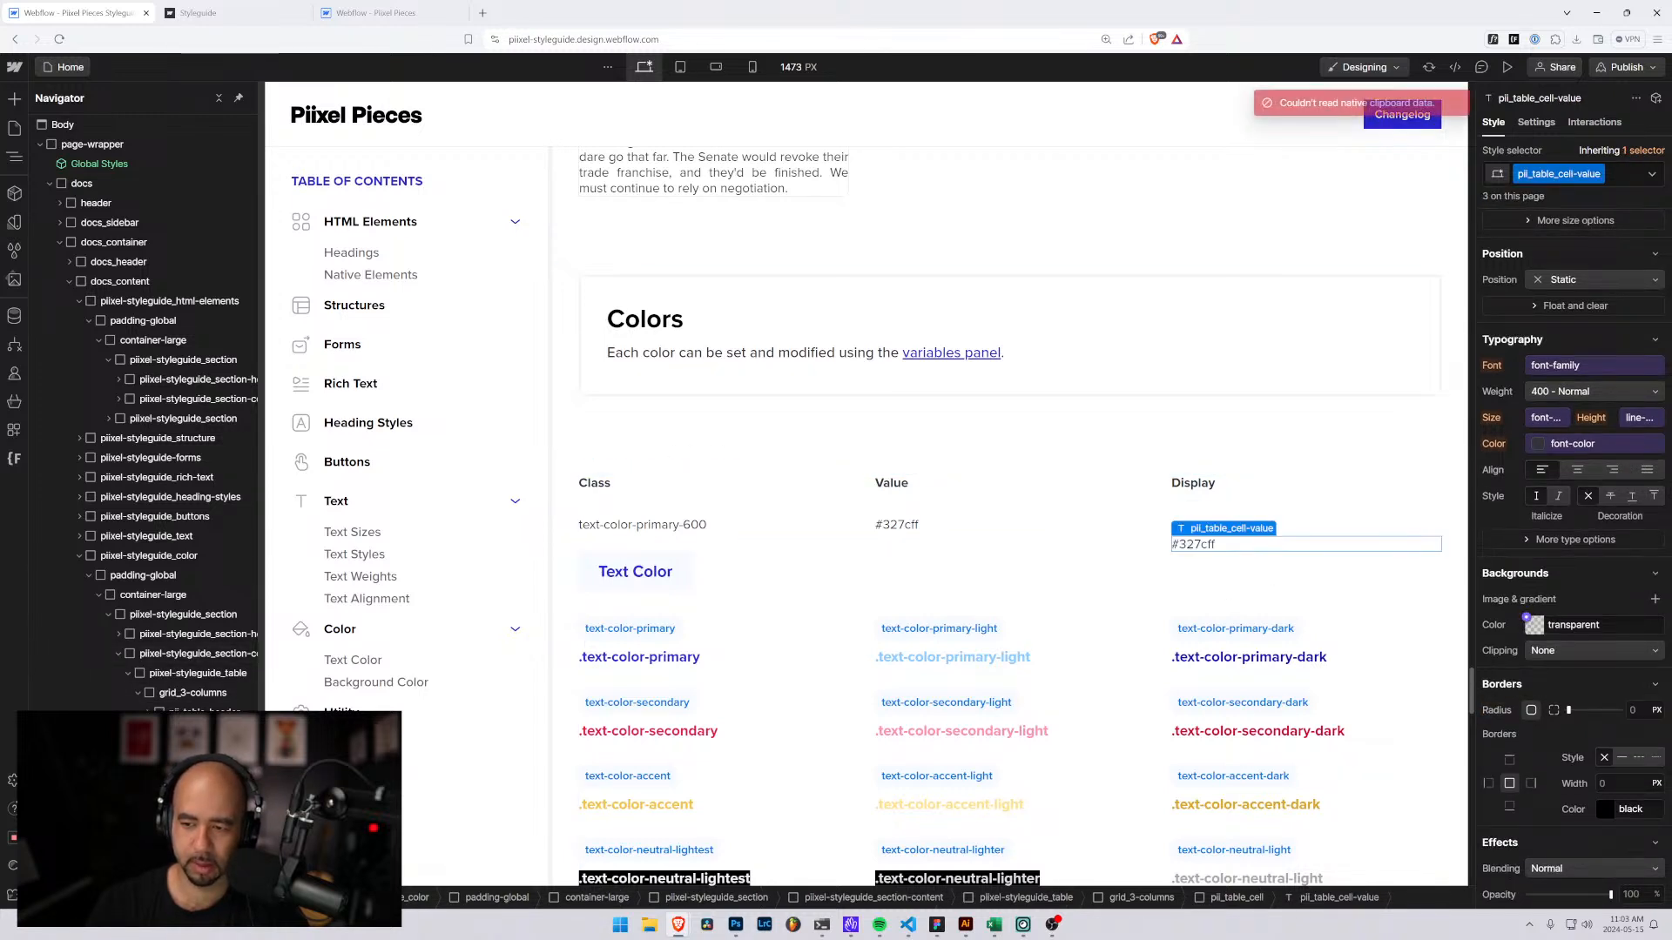
left_click(1571, 625)
key("ctrl+v")
key("Return")
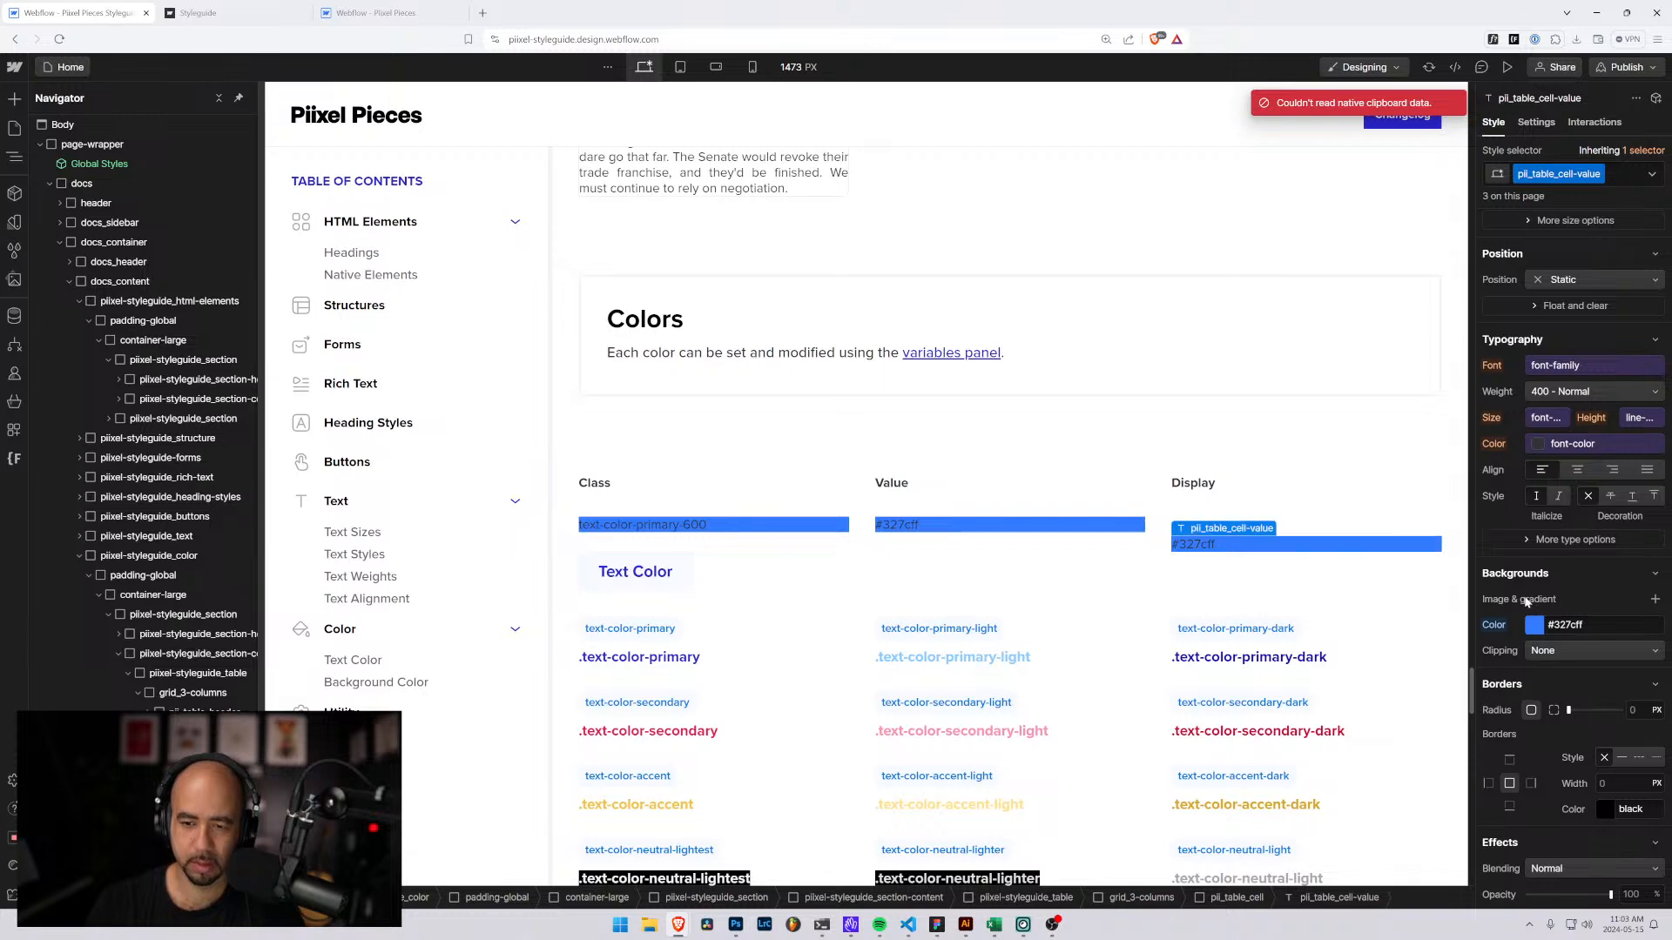
key("ctrl+z")
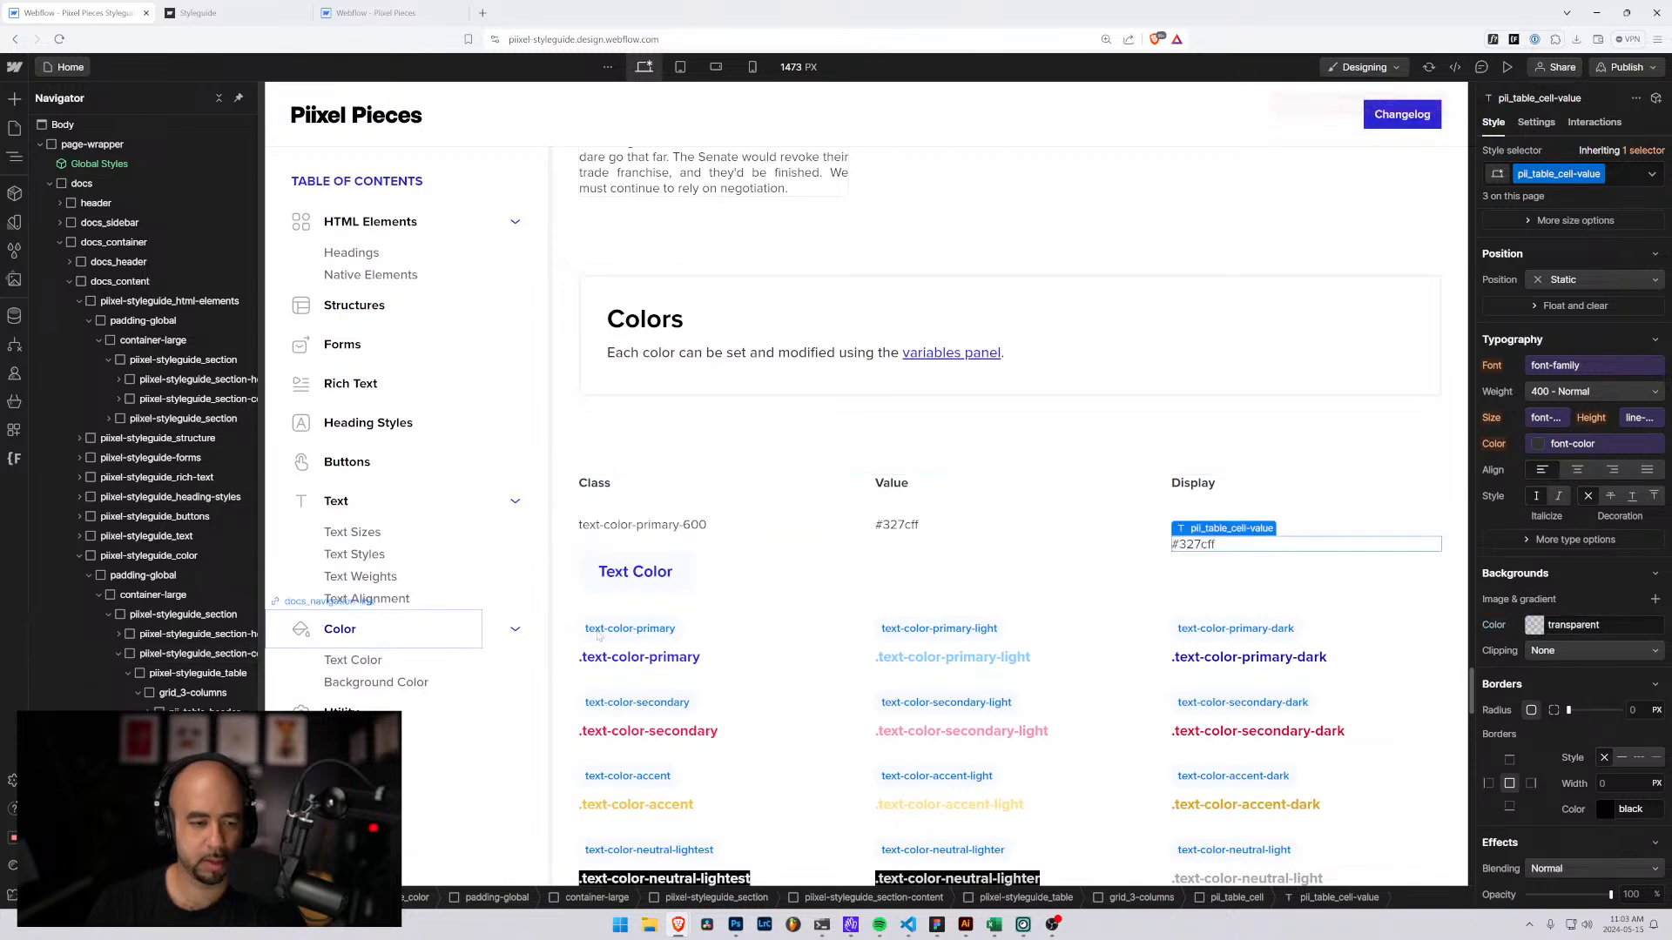
Dismiss the error report without sending it and reload the style guide project.
left_click(1177, 508)
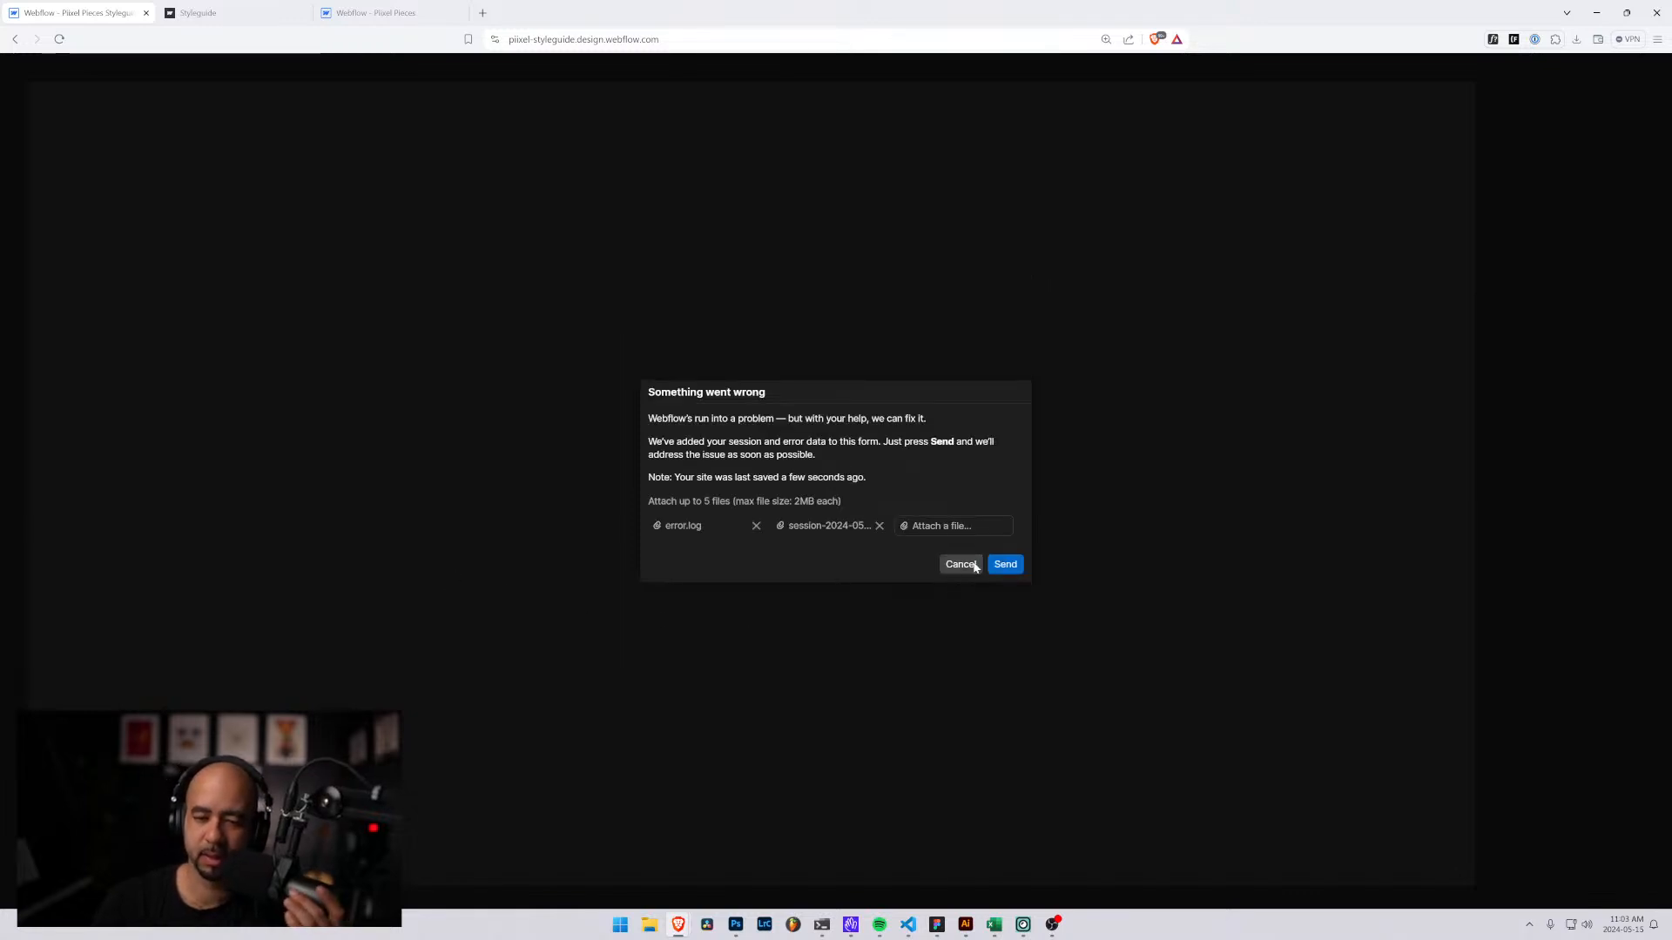
left_click(961, 568)
left_click(898, 113)
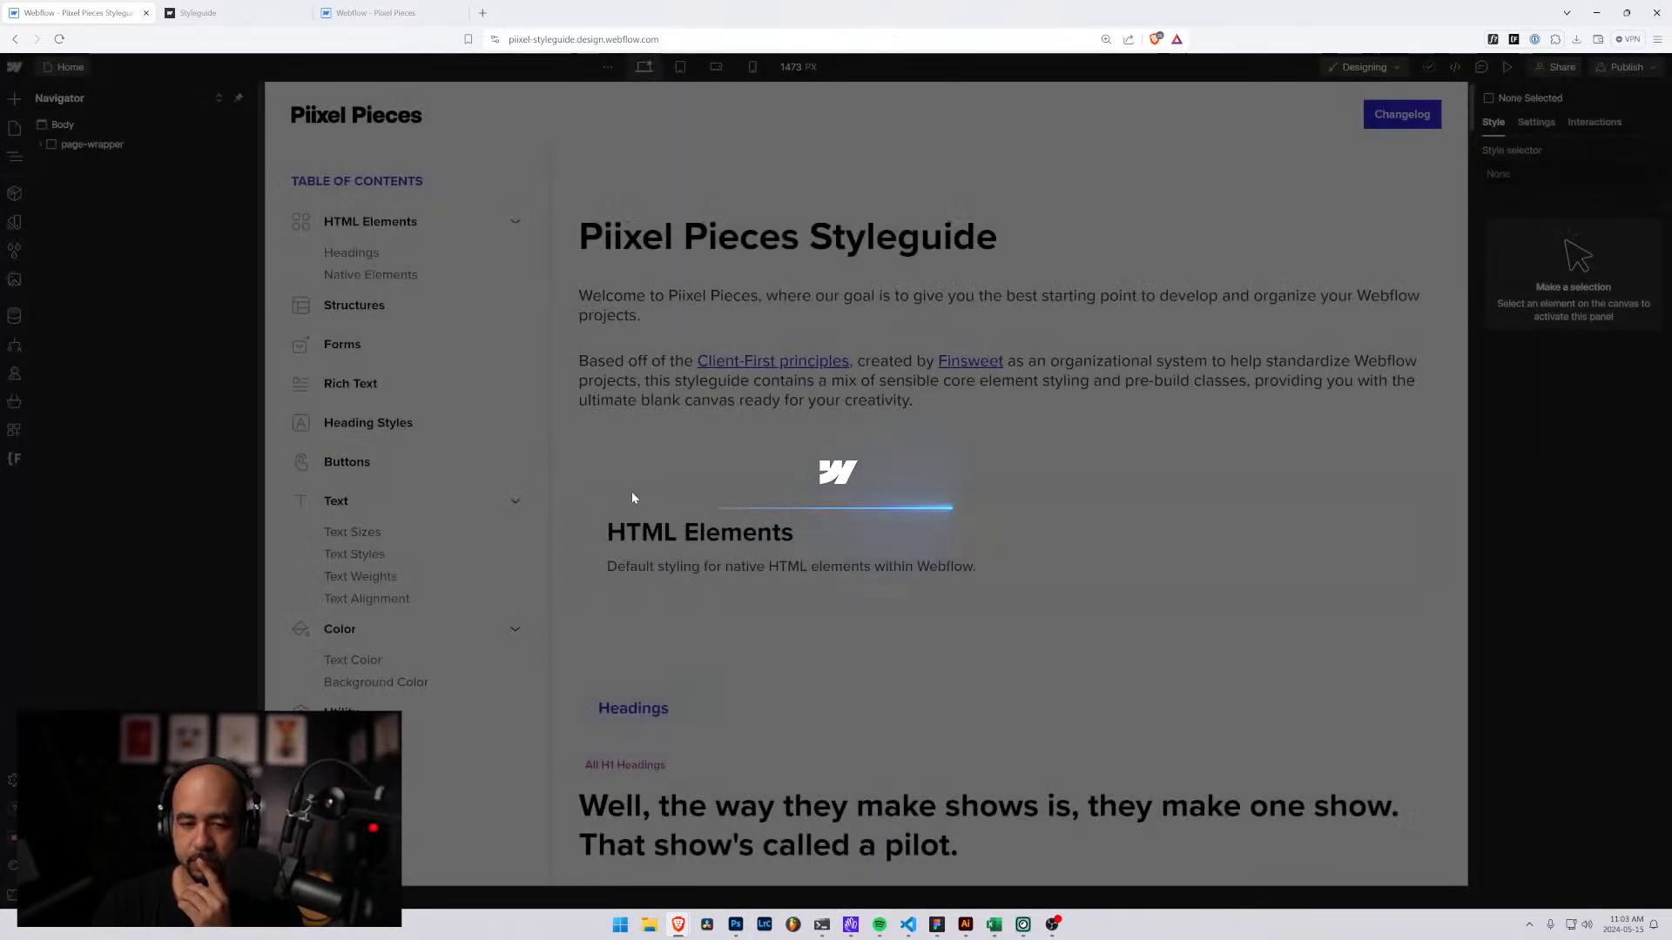
Expand the Display cell in the Colors section's table and select its color swatch.
scroll(633, 498, "down", 11)
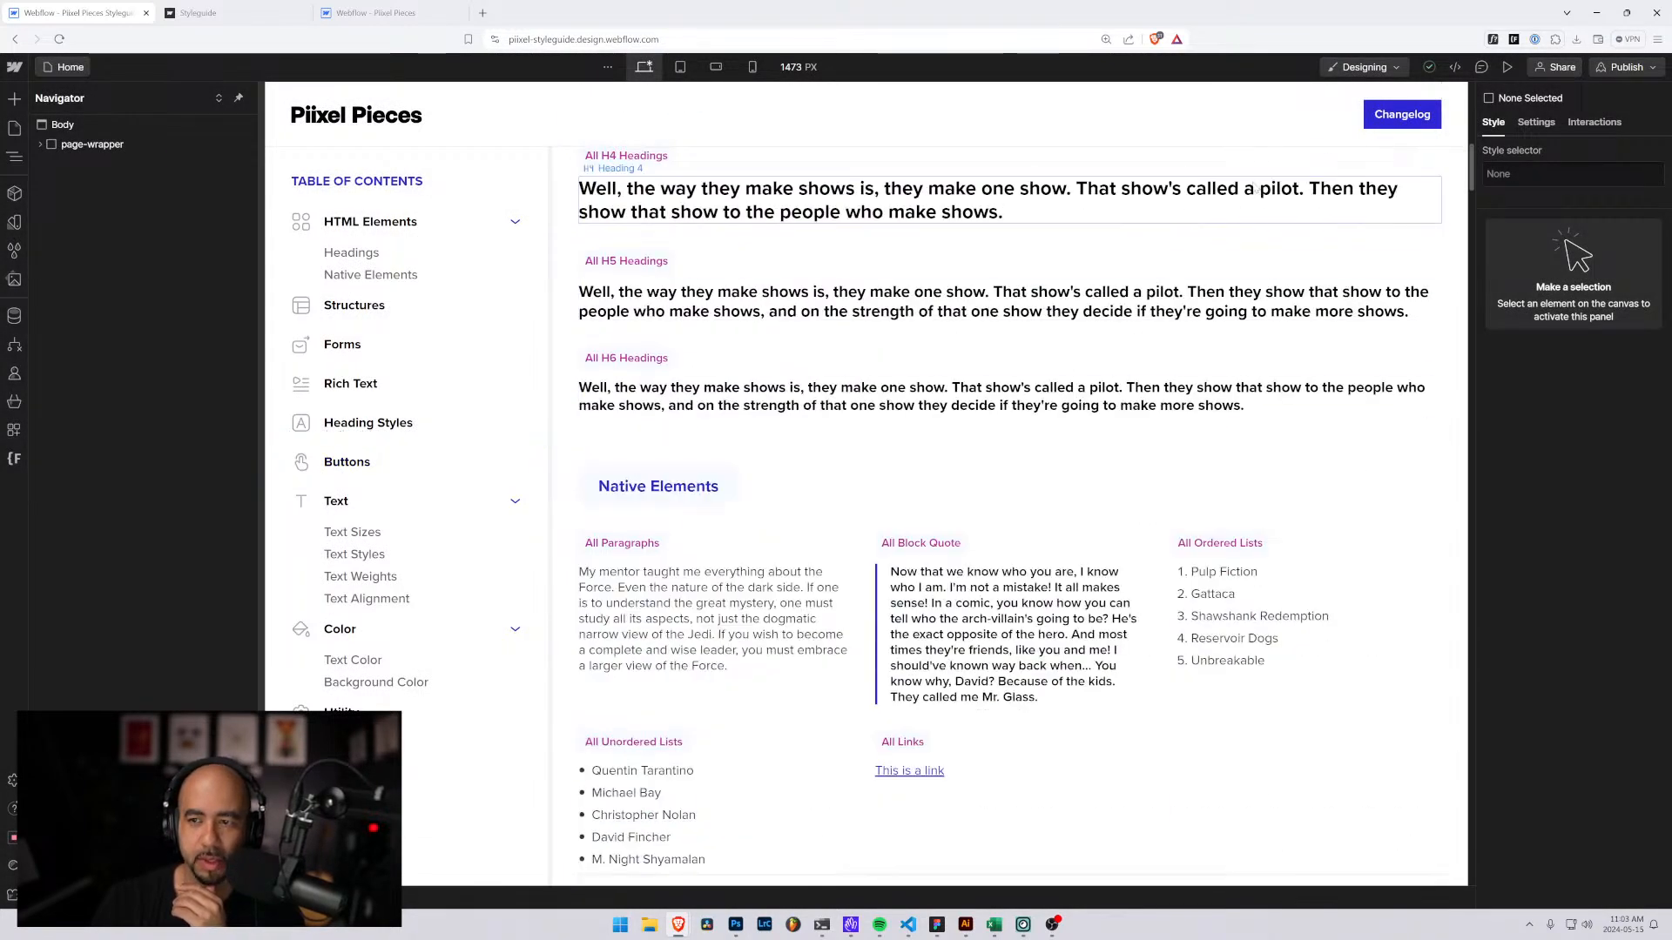
left_click_drag(1473, 166, 1476, 696)
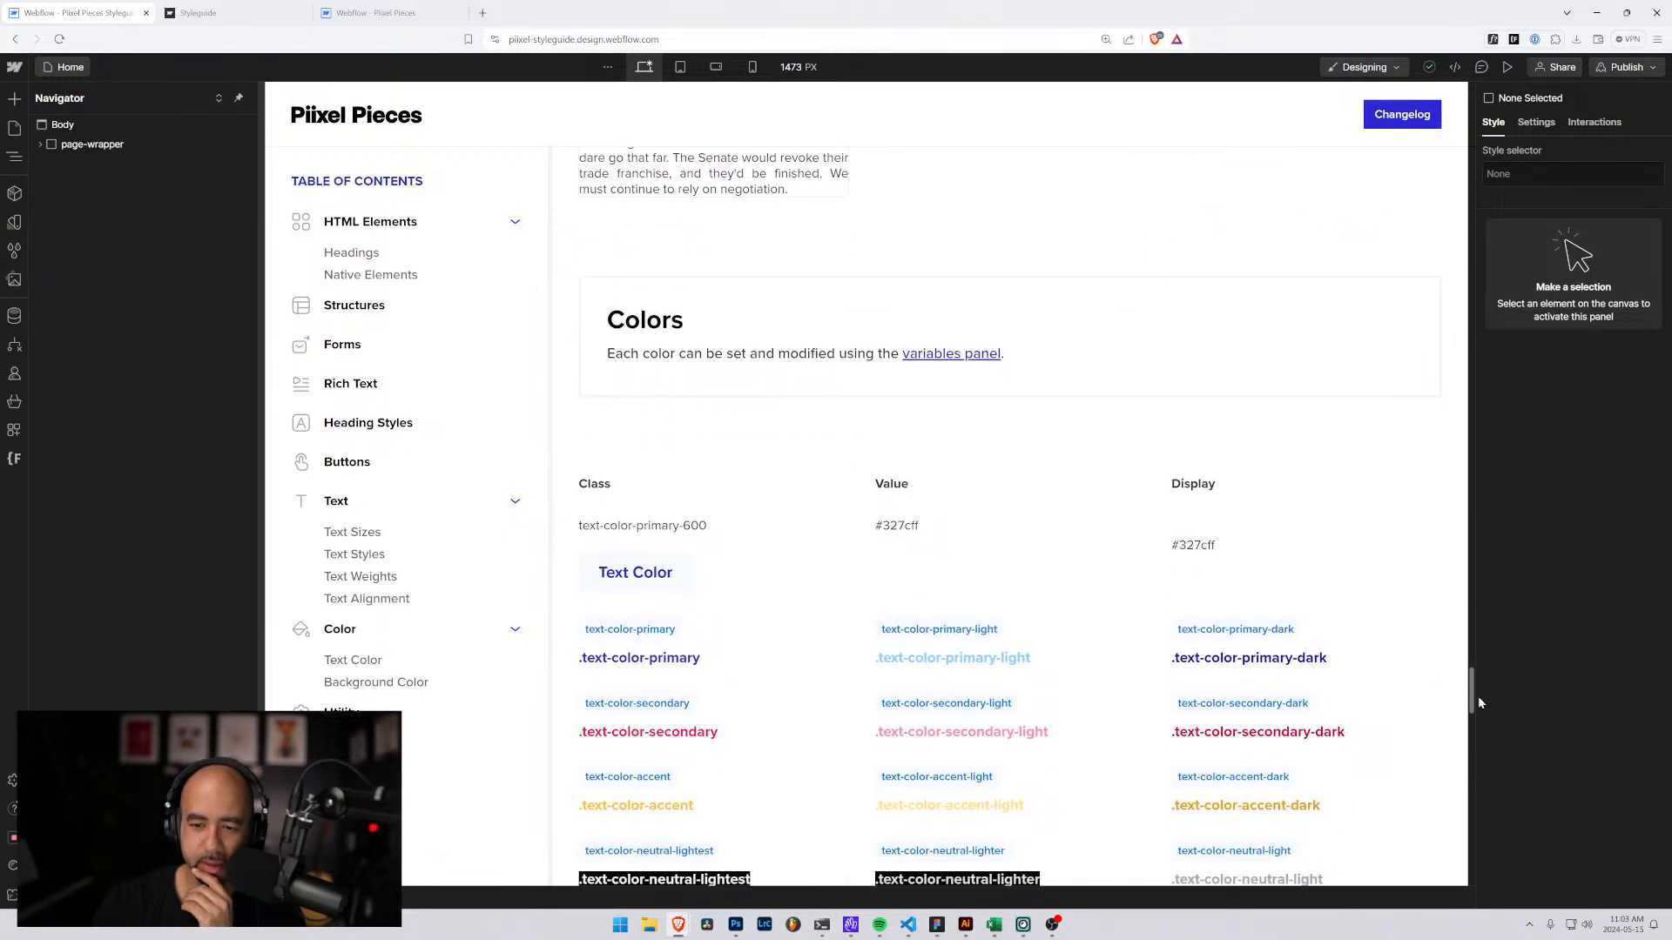
left_click(1194, 537)
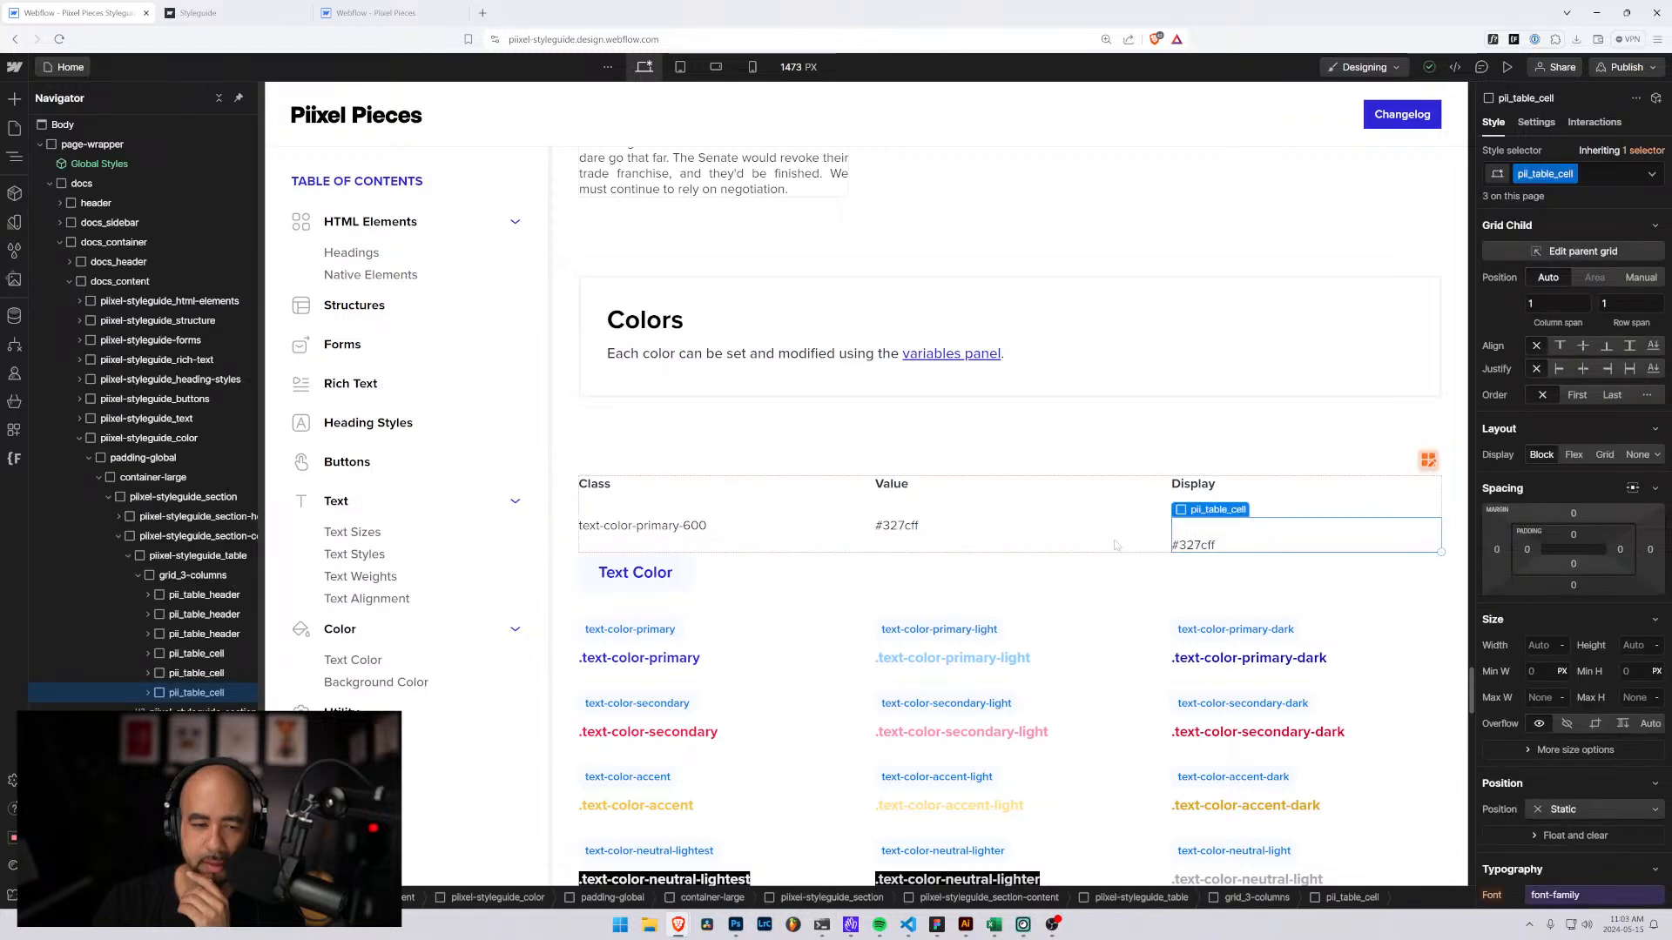
left_click(148, 693)
left_click(216, 713)
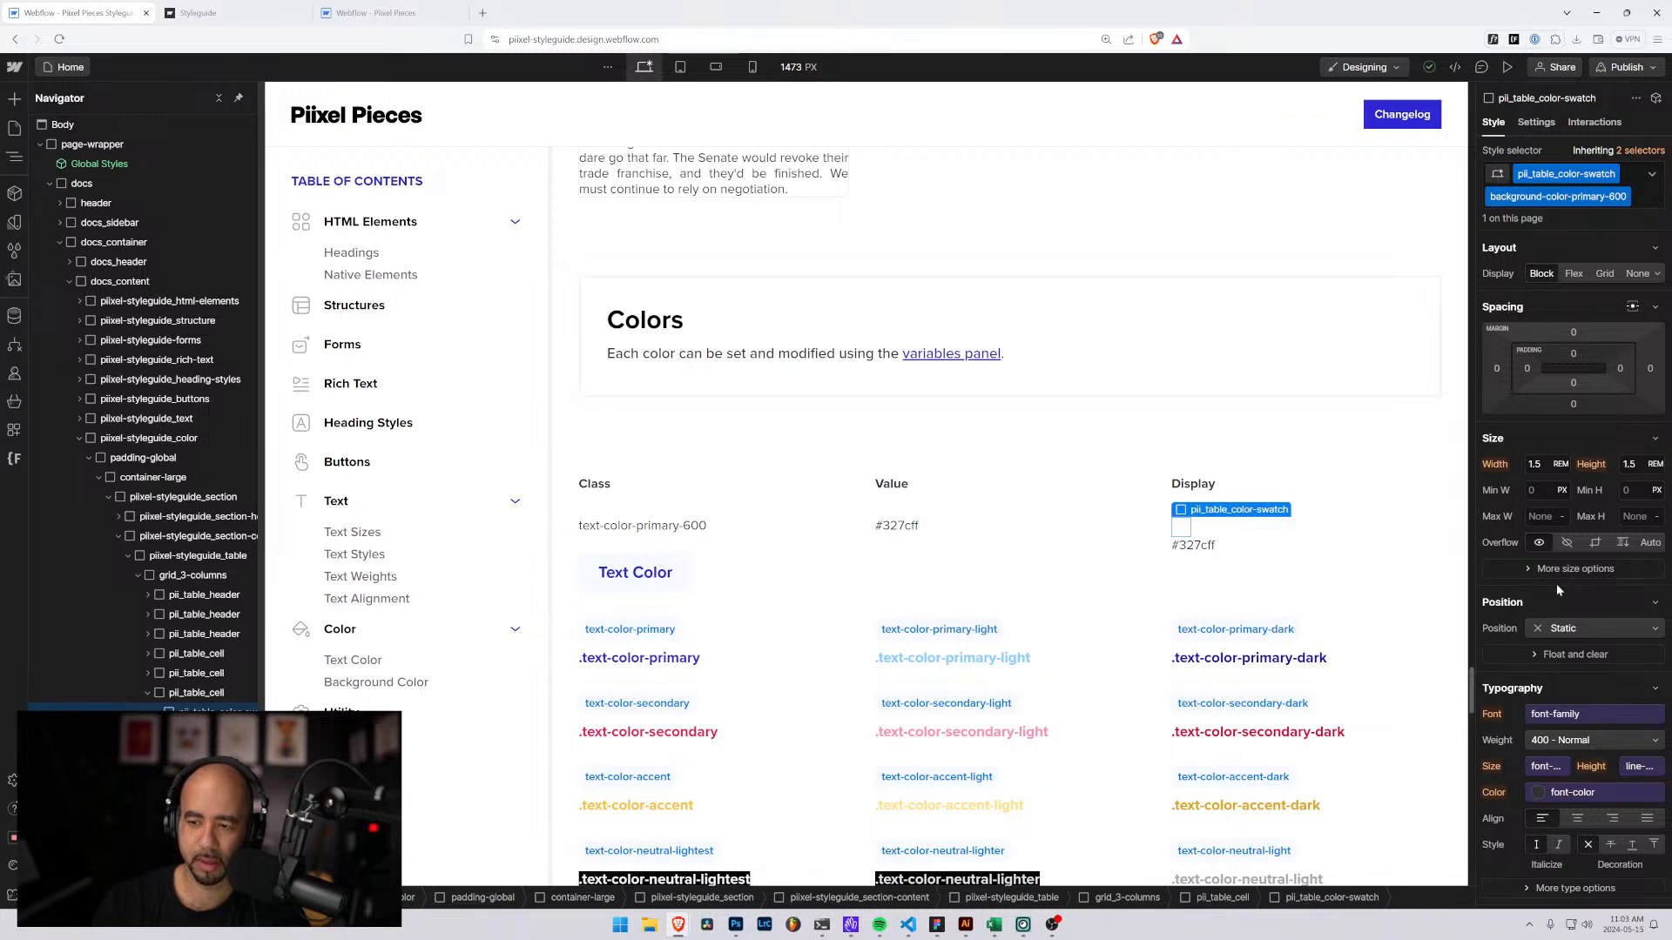
scroll(1509, 645, "down", 3)
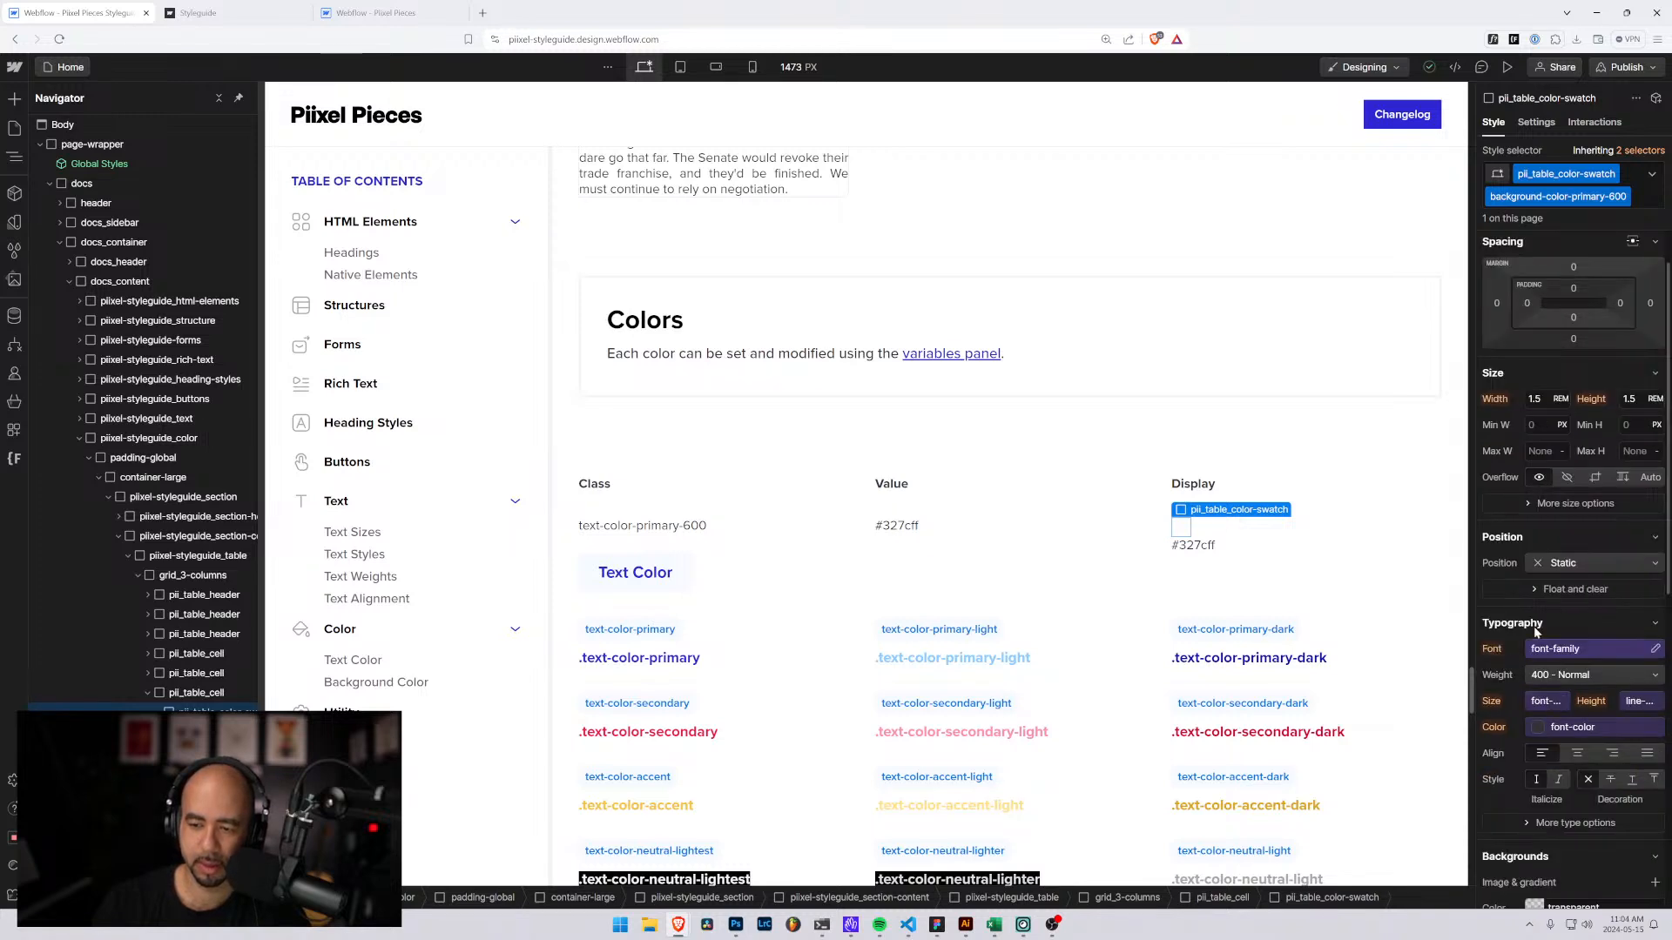
left_click(1572, 711)
key("ctrl+v")
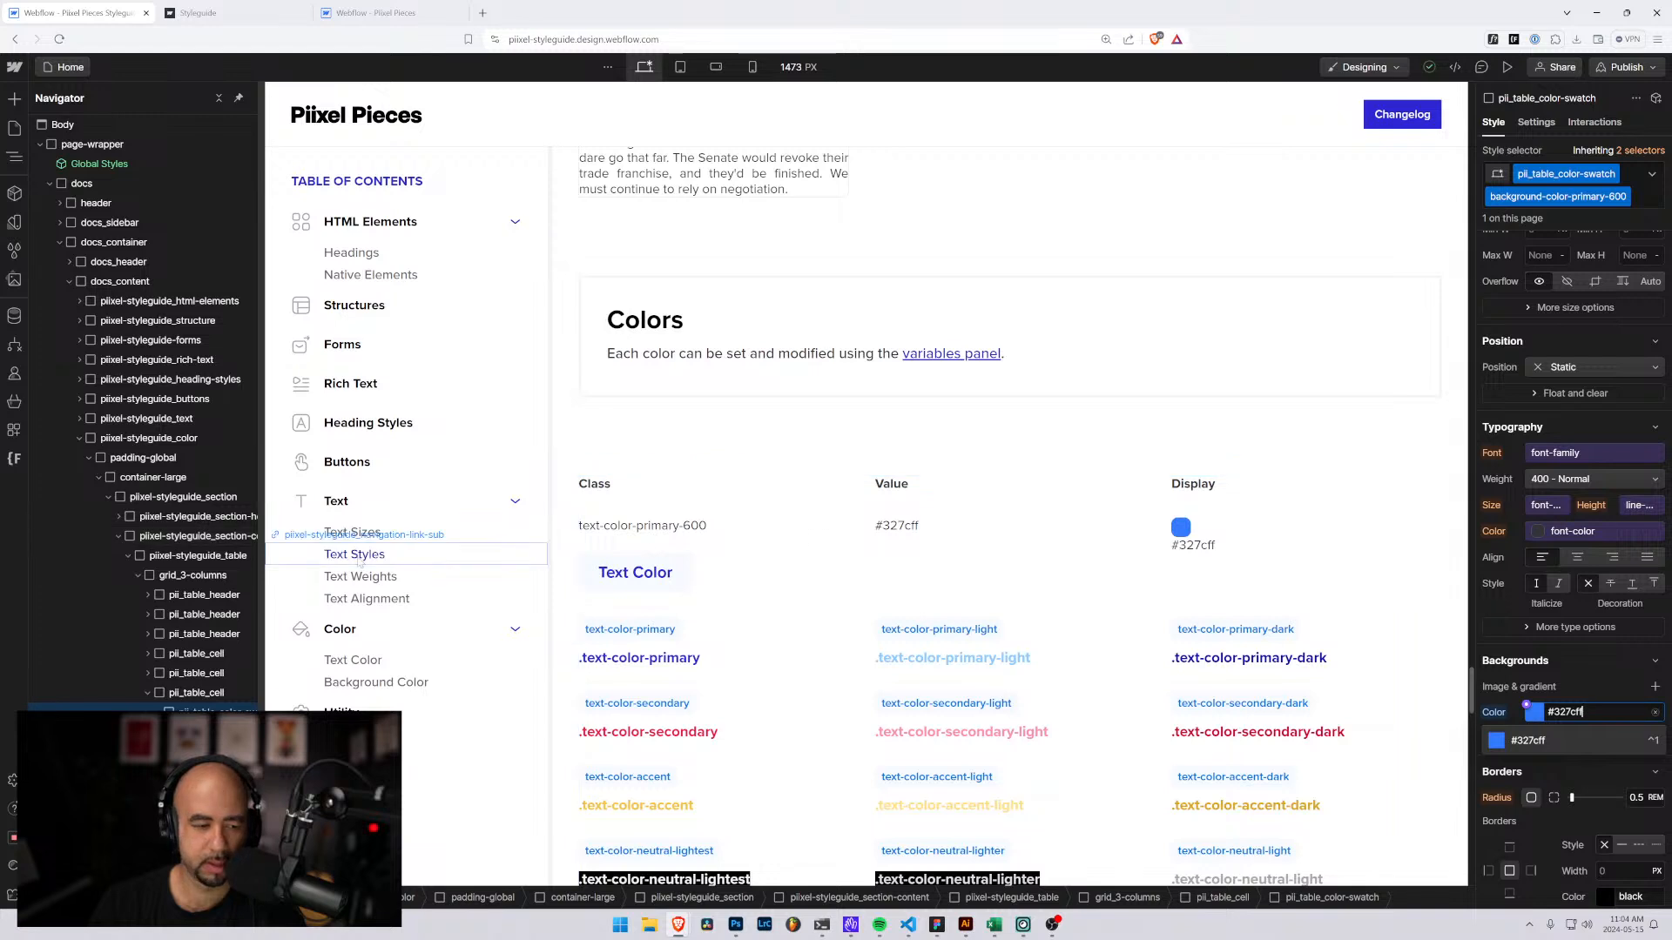
key("Escape")
Delete the hex text from the Display cell and set the color swatch's background color to #327cff.
left_click(228, 732)
key("Delete")
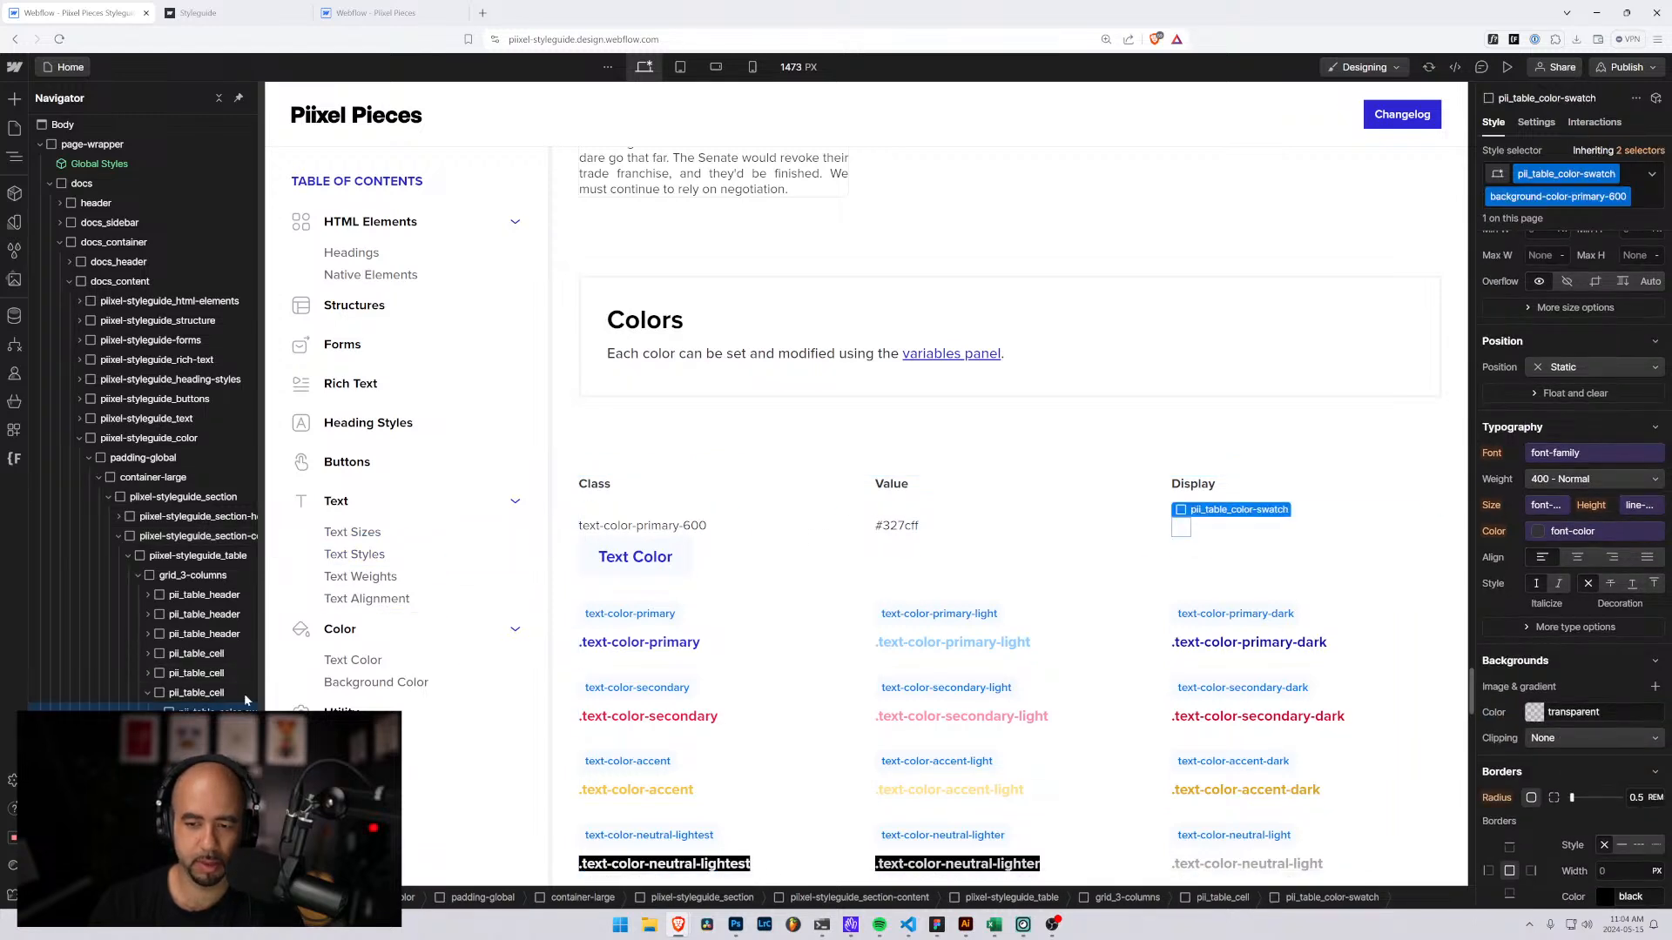
left_click(1528, 707)
key("ctrl+v")
key("Return")
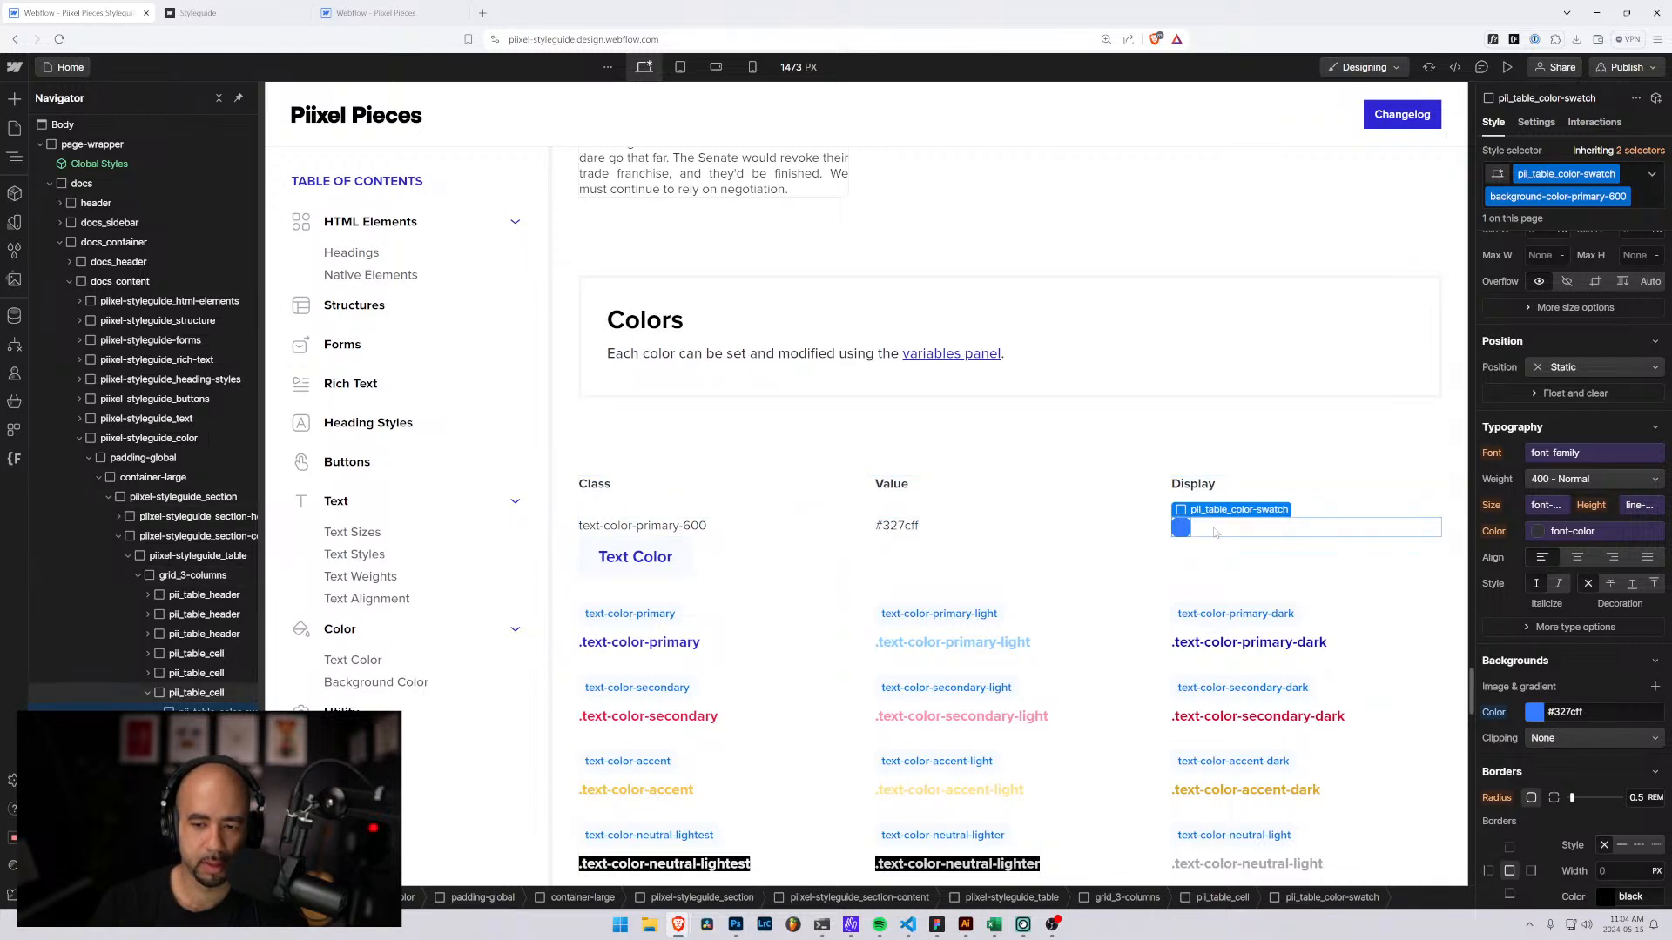
left_click(688, 487)
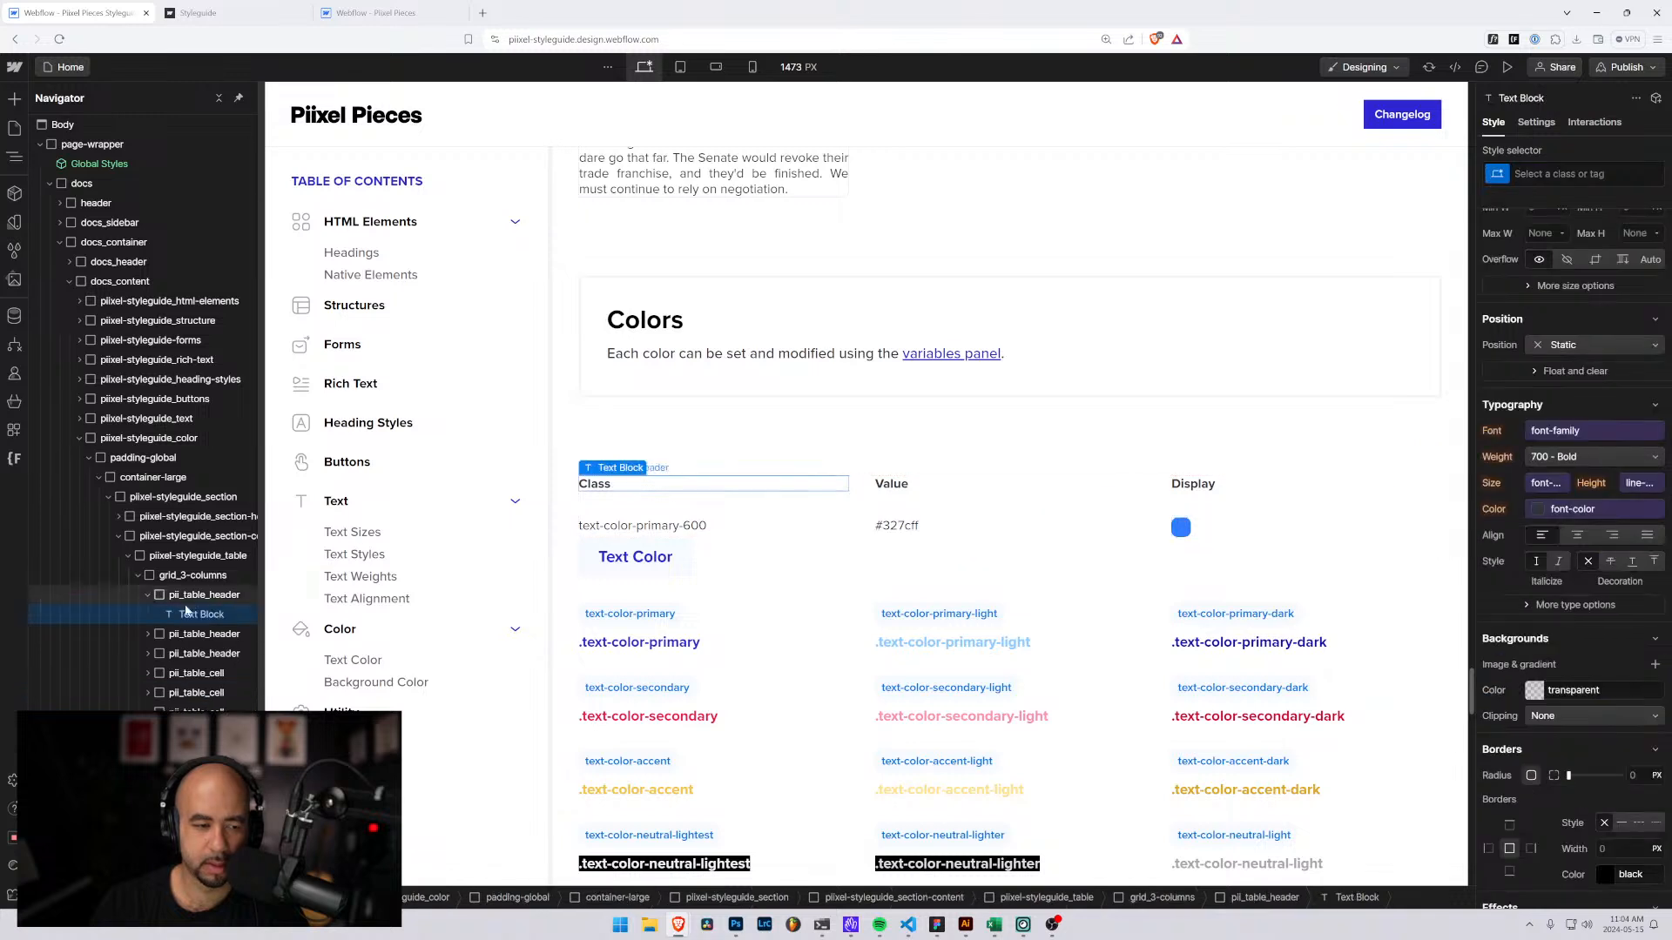
left_click(187, 576)
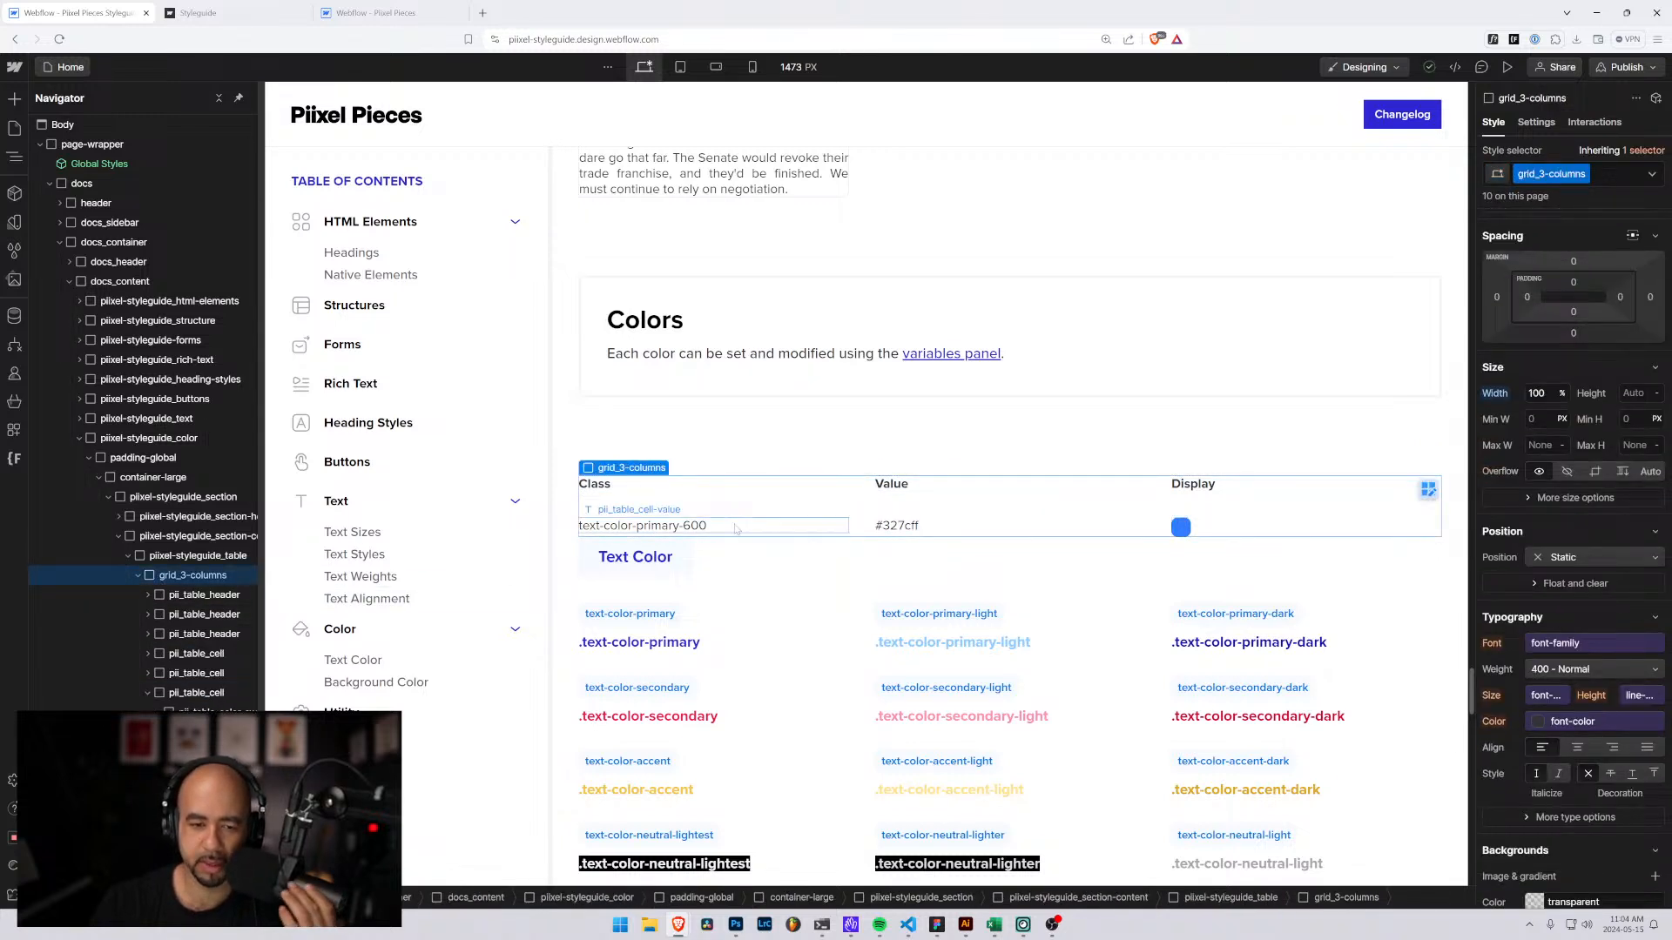
left_click(644, 525)
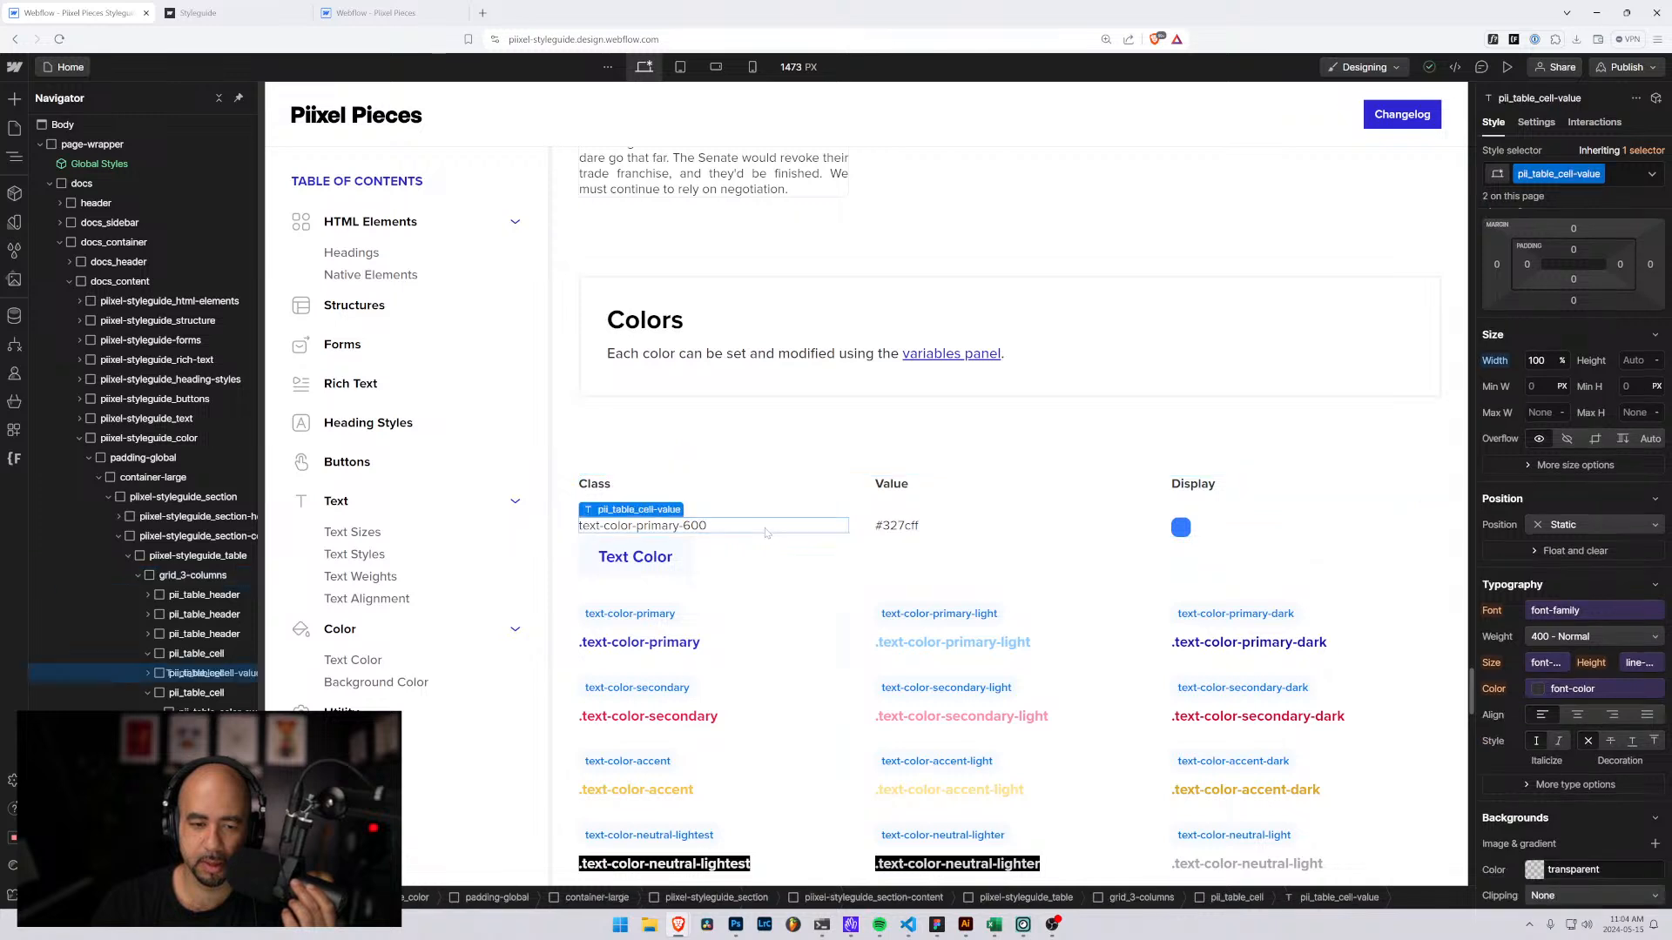
left_click(631, 642)
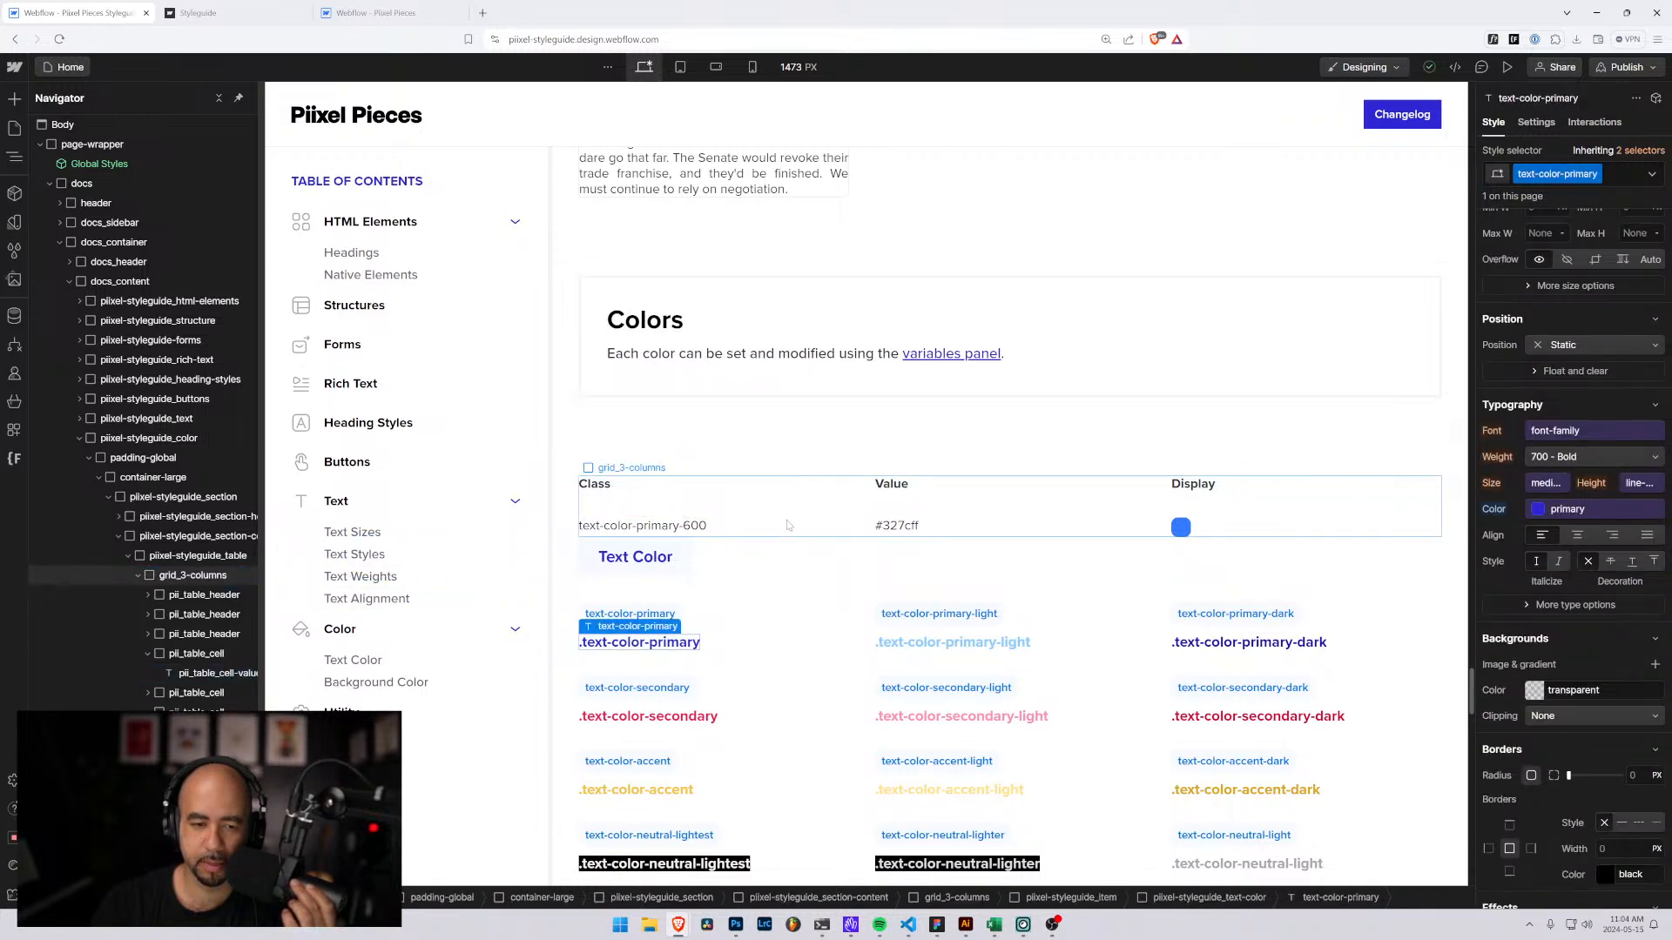
left_click(787, 525)
left_click(148, 654)
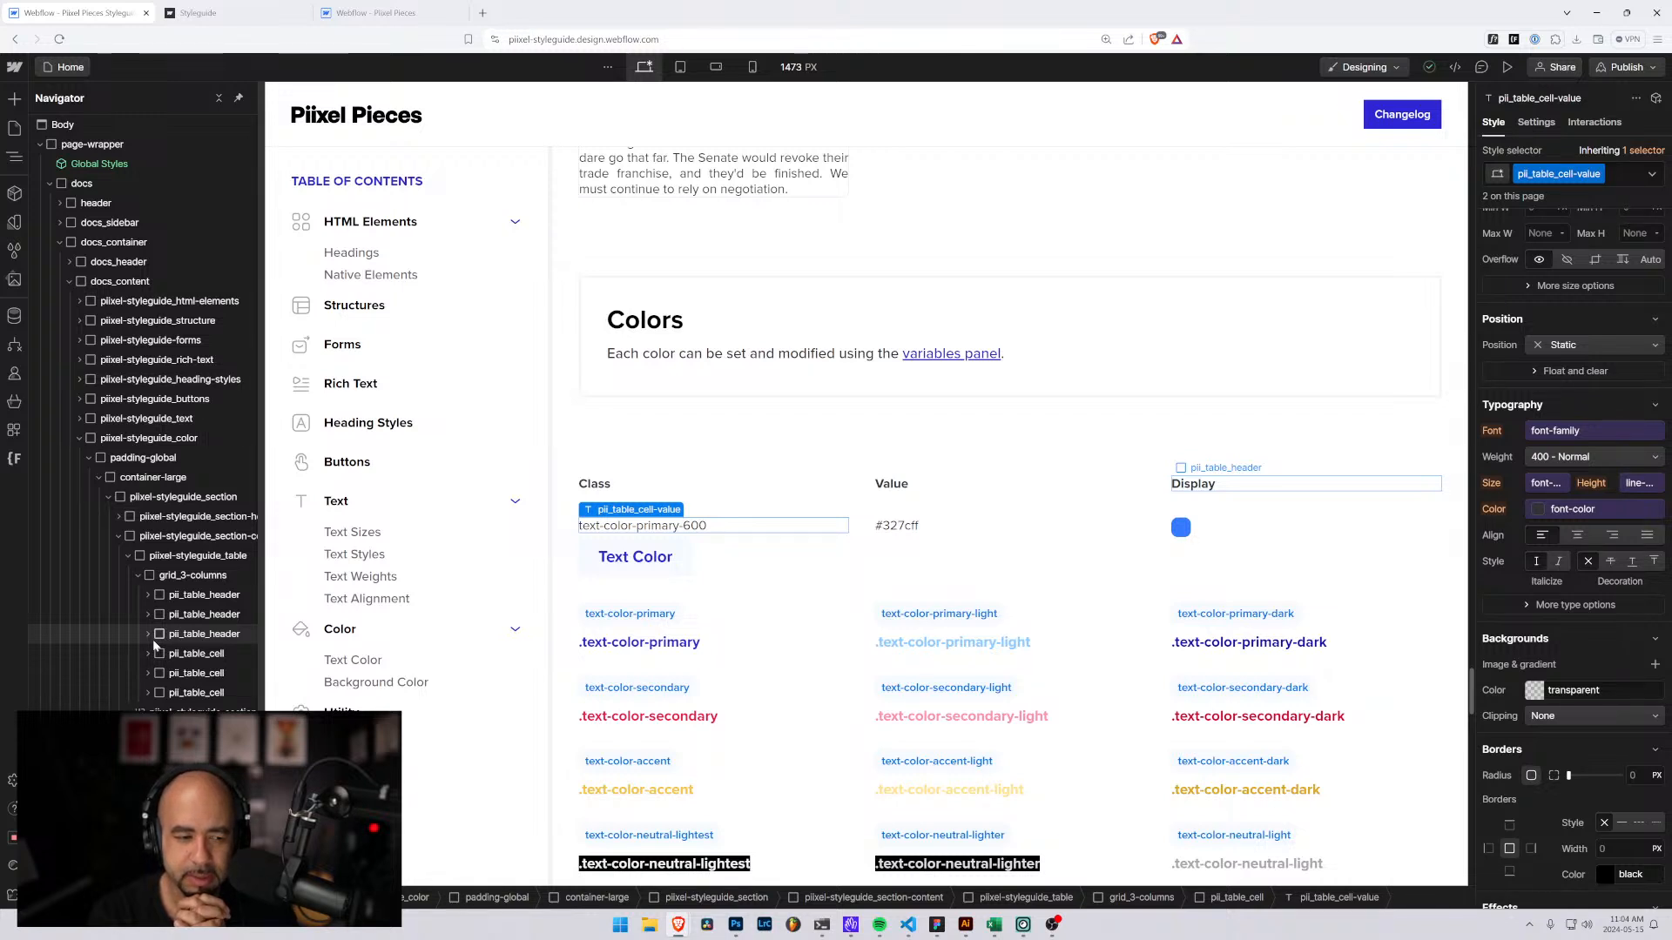
Wrap the Class header cell in a new div block and move the Value and Display header cells into it.
left_click(168, 581)
left_click(165, 597)
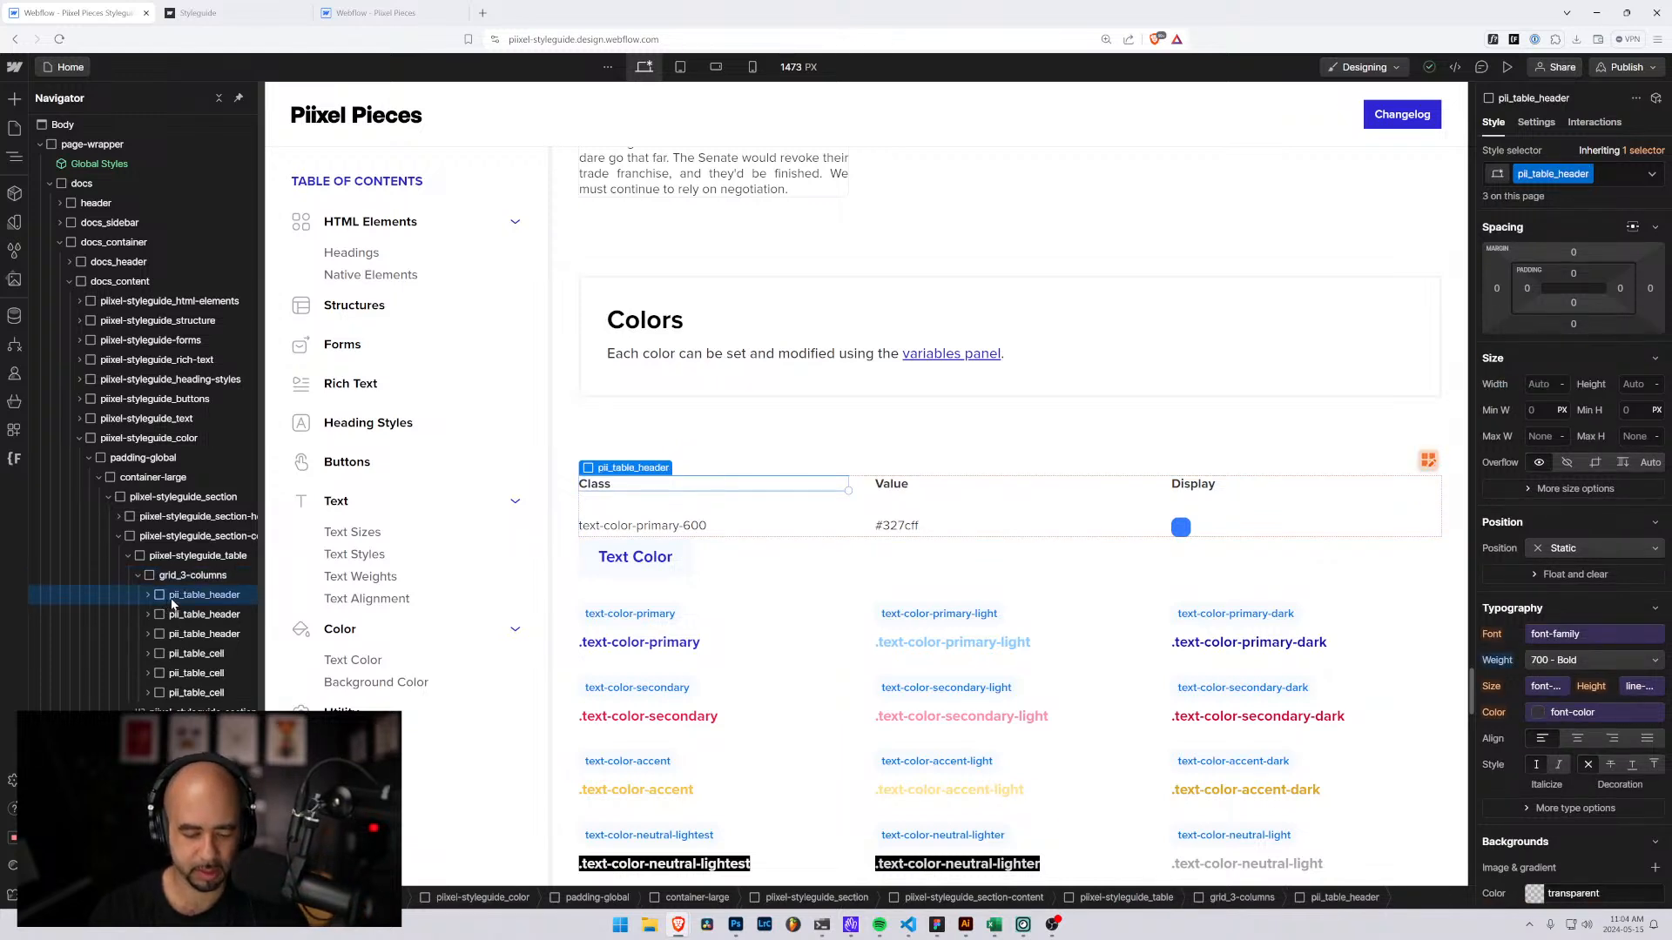
key("ctrl+alt+g")
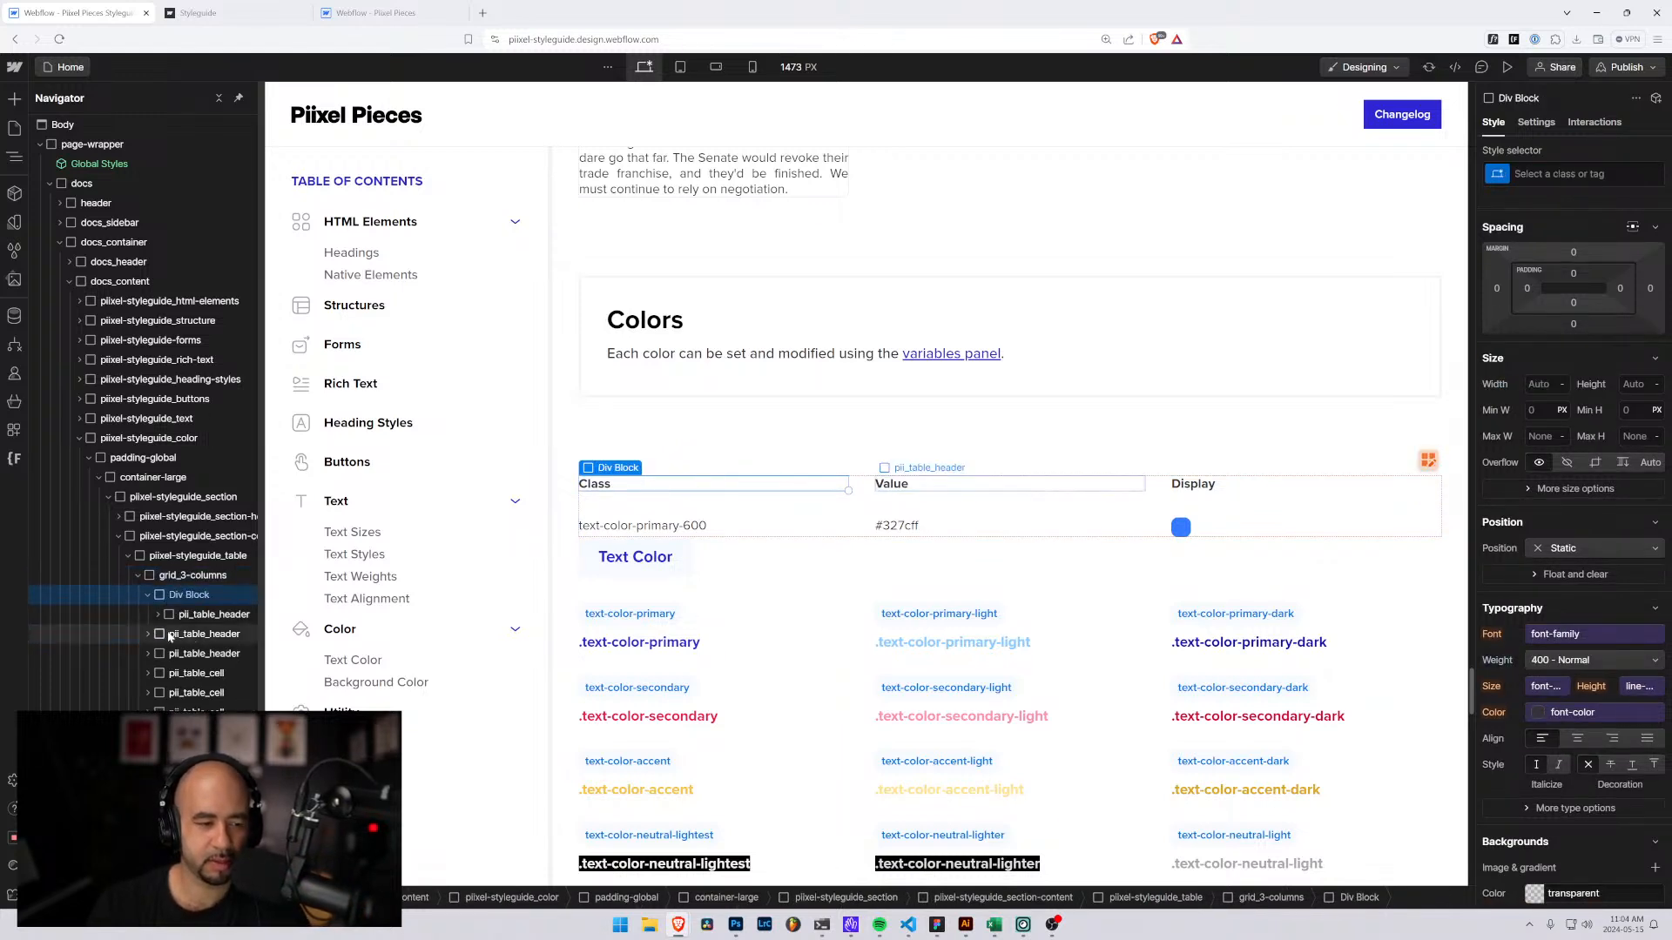
left_click_drag(169, 633, 179, 607)
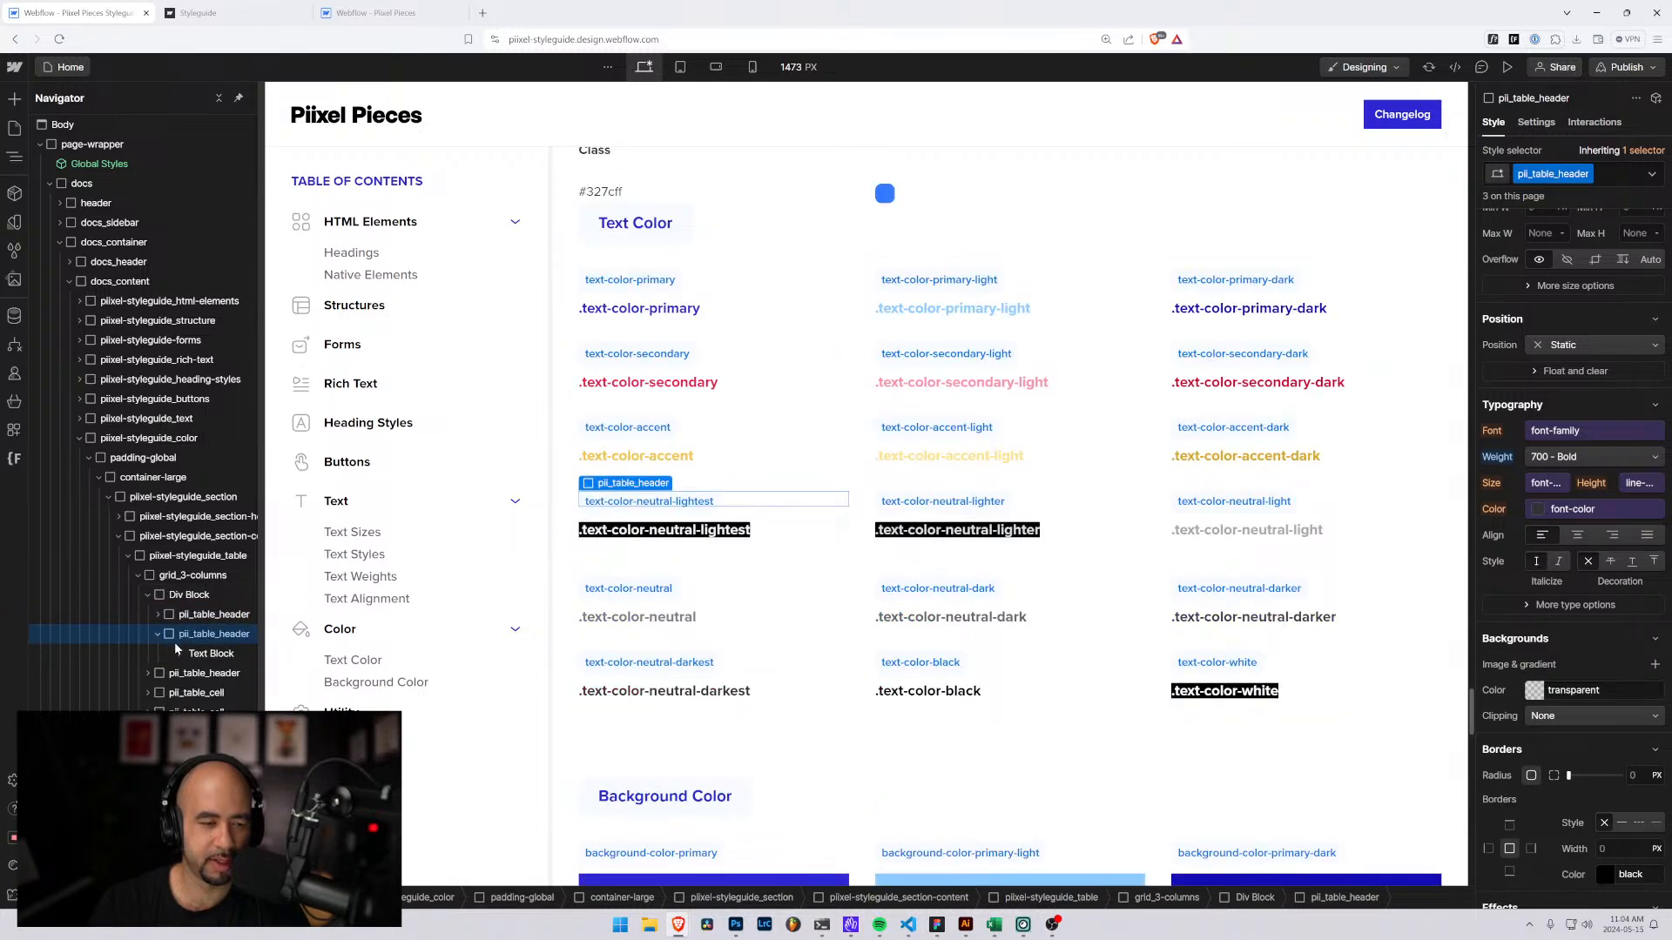
left_click(155, 635)
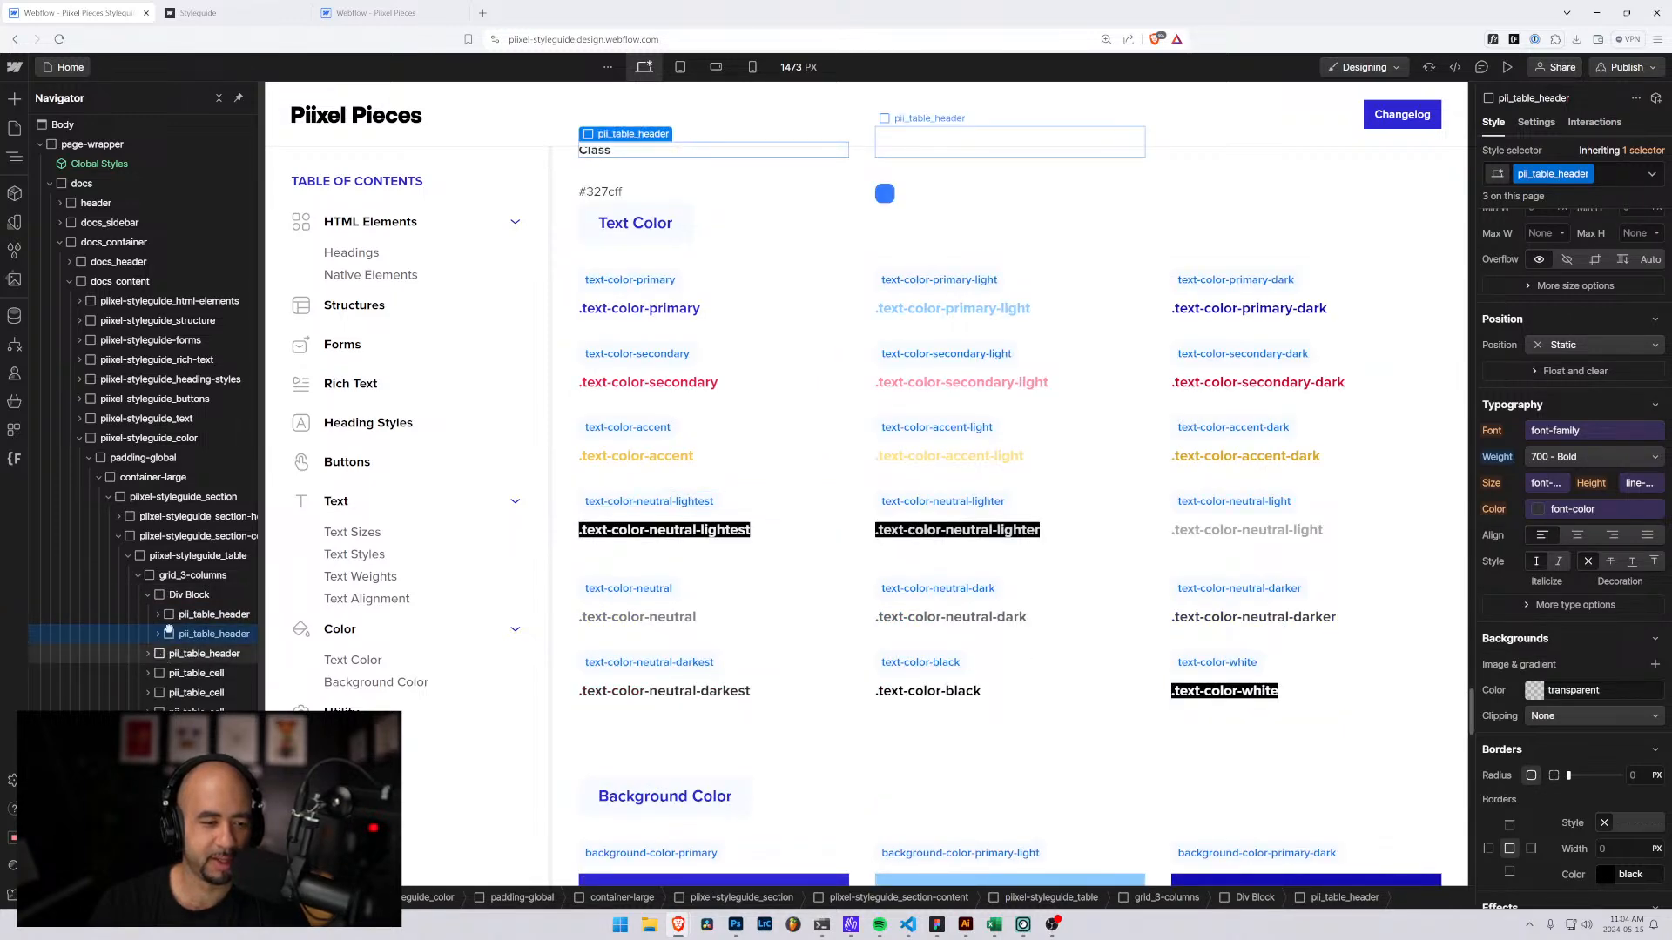
left_click_drag(169, 630, 169, 632)
left_click(166, 635)
left_click(172, 614)
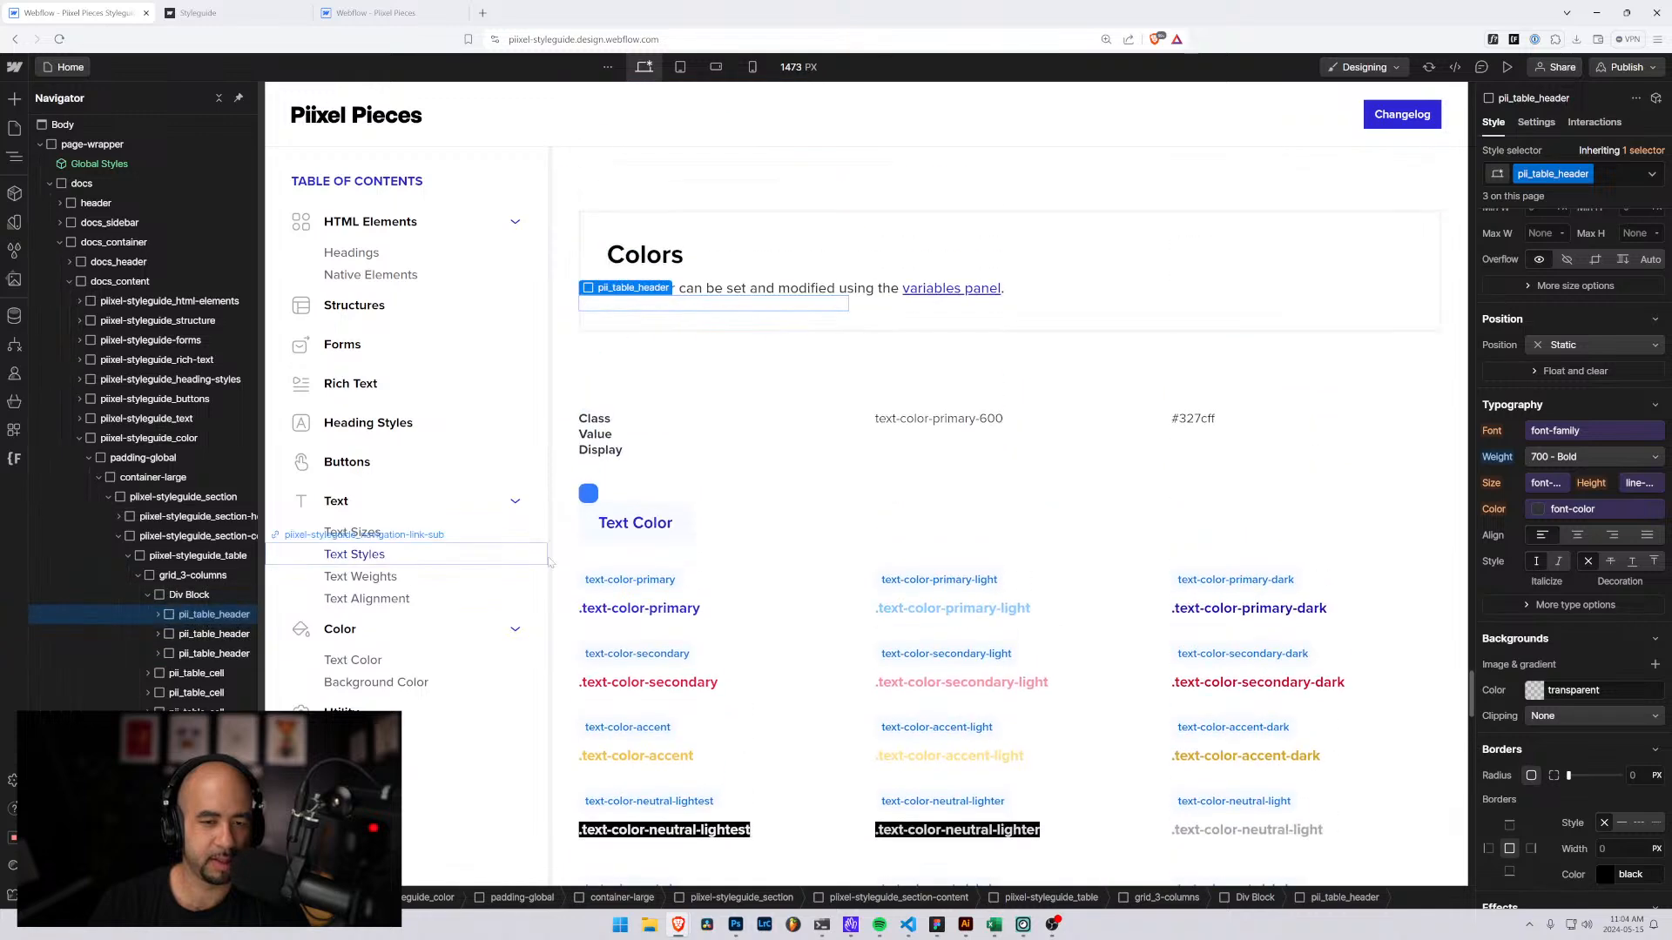
scroll(550, 564, "up", 2)
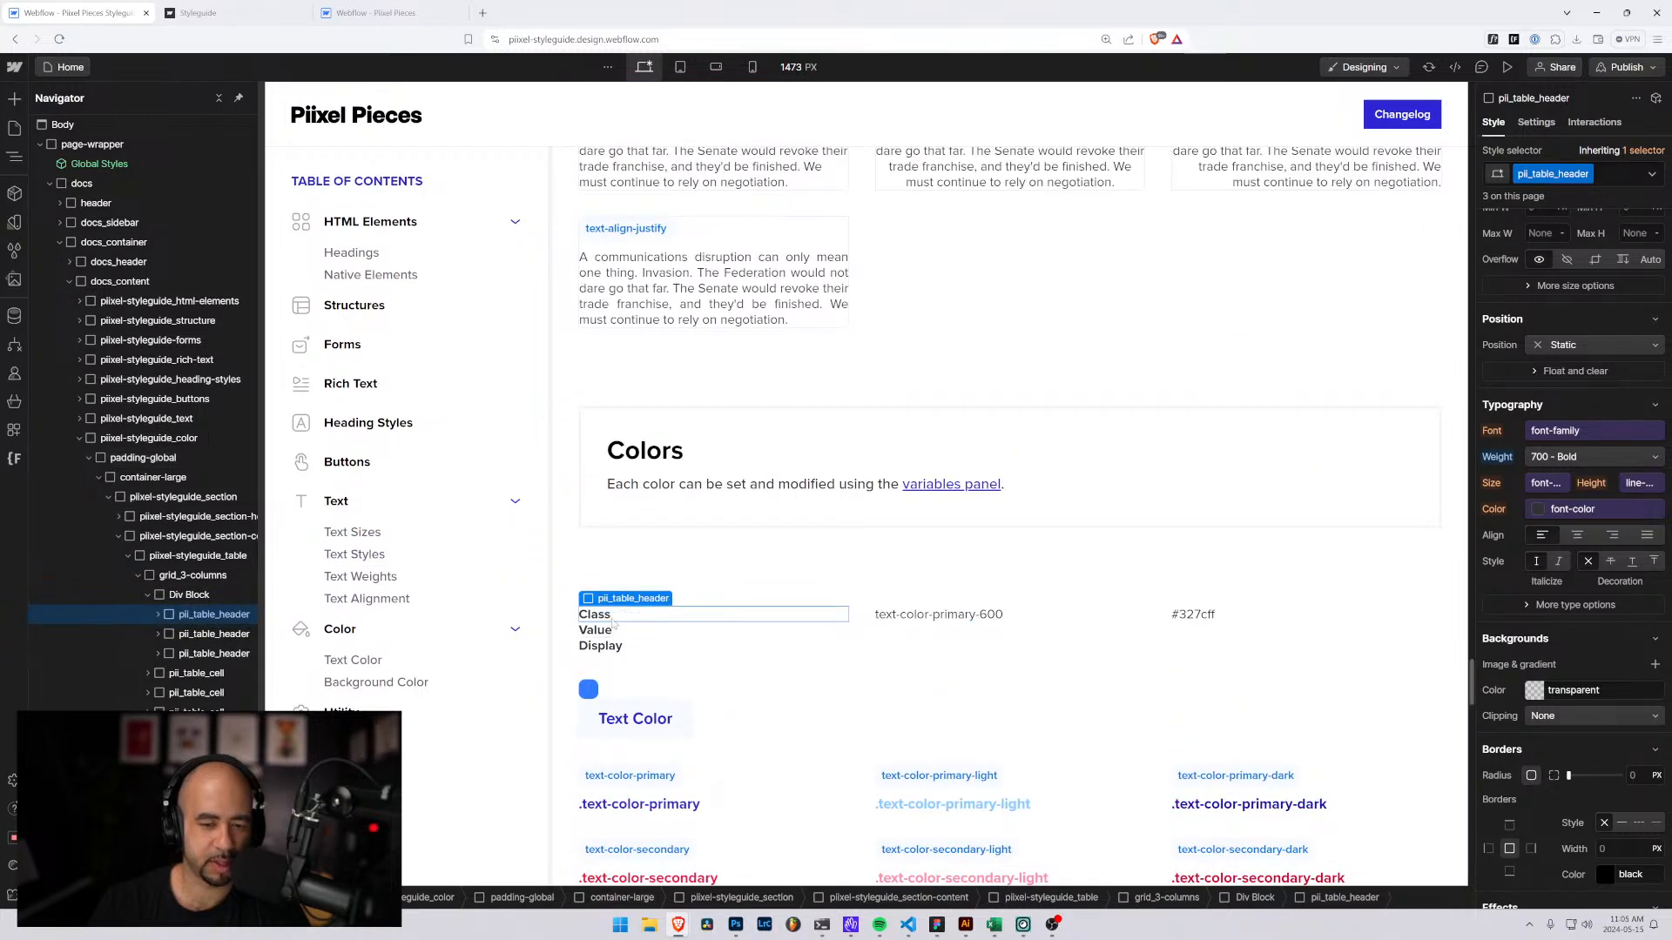
Create the class pii_table_3-column on the div block that holds the three header cells.
left_click(174, 595)
key("ctrl+Return")
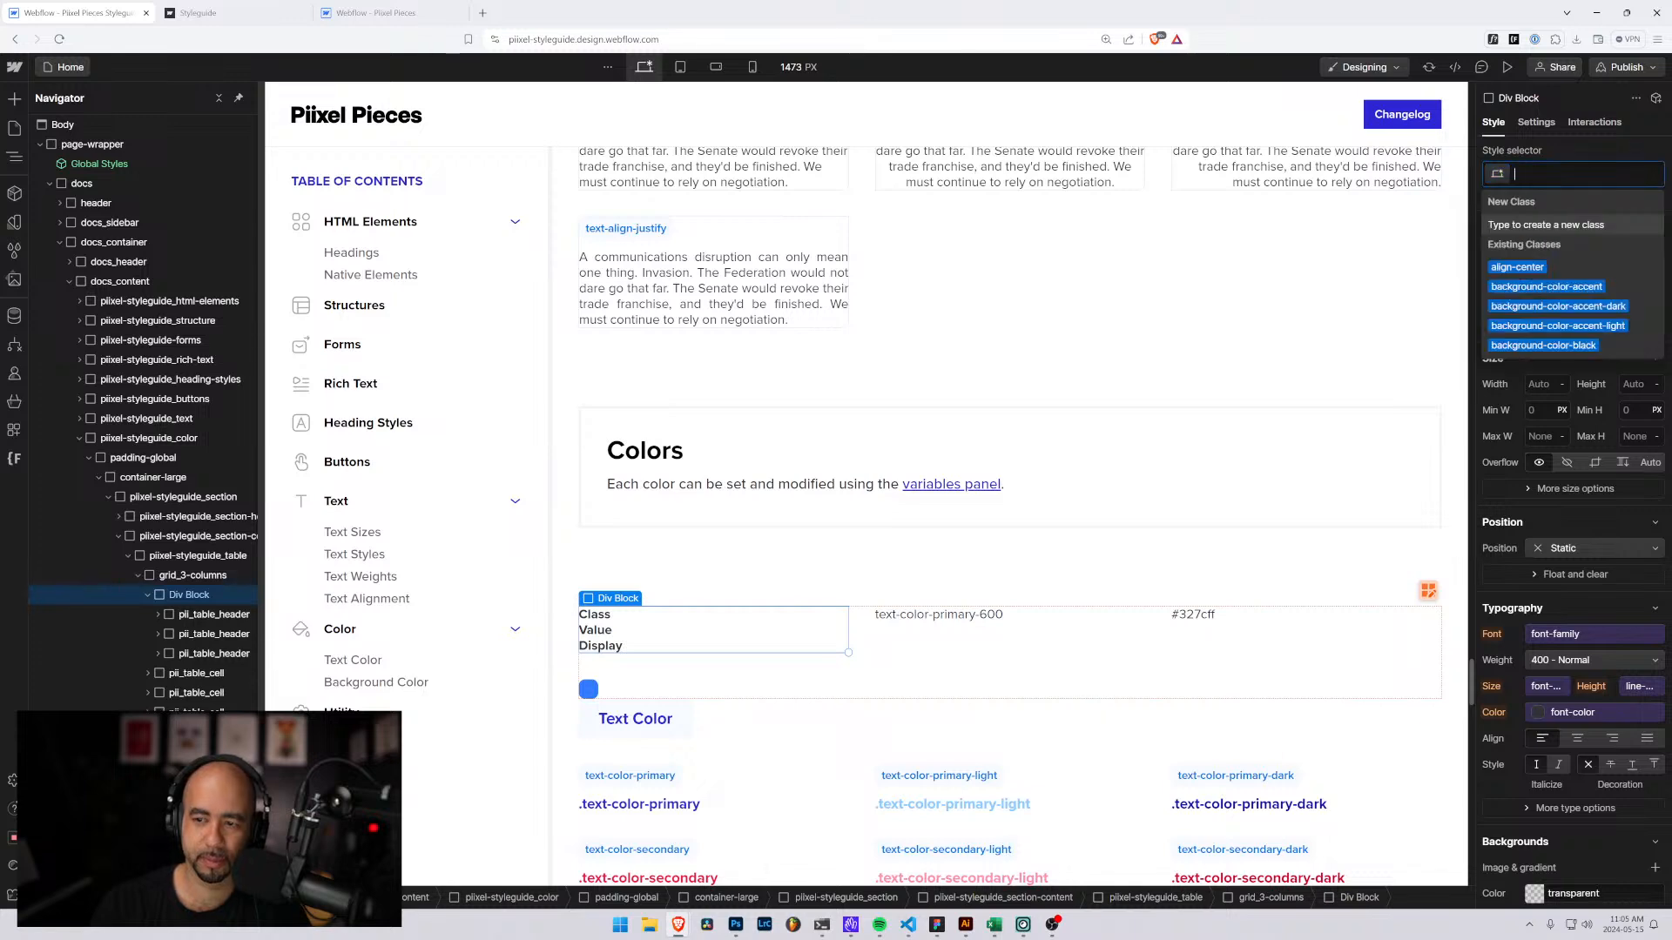
type("pii_table")
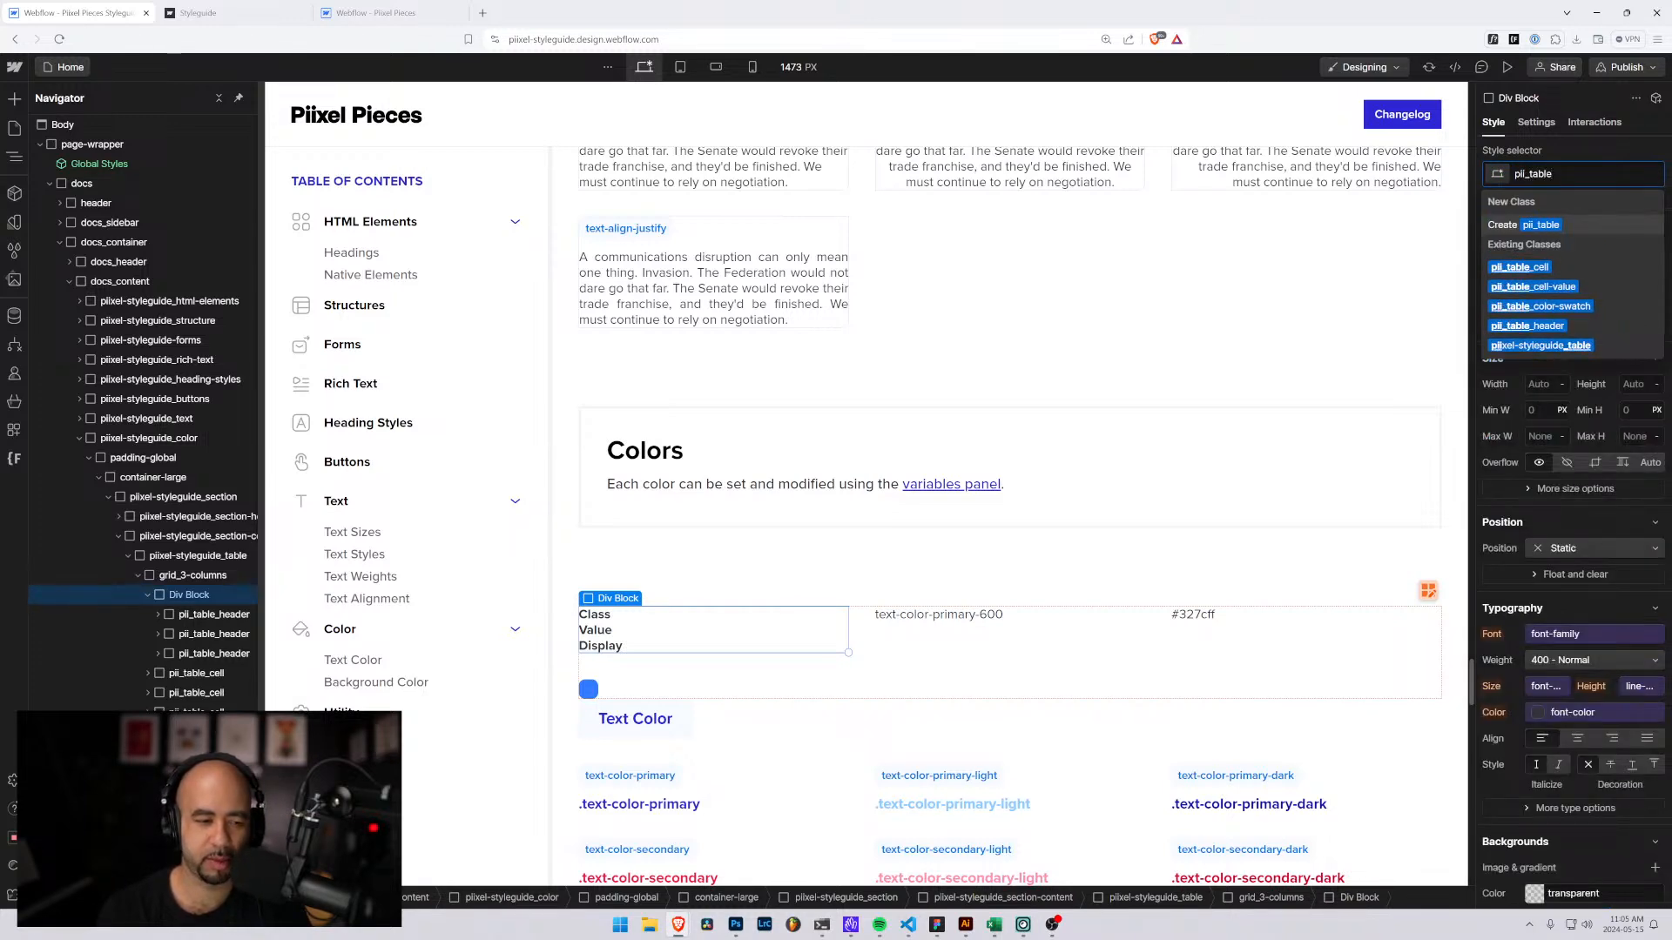
type("_")
type("30")
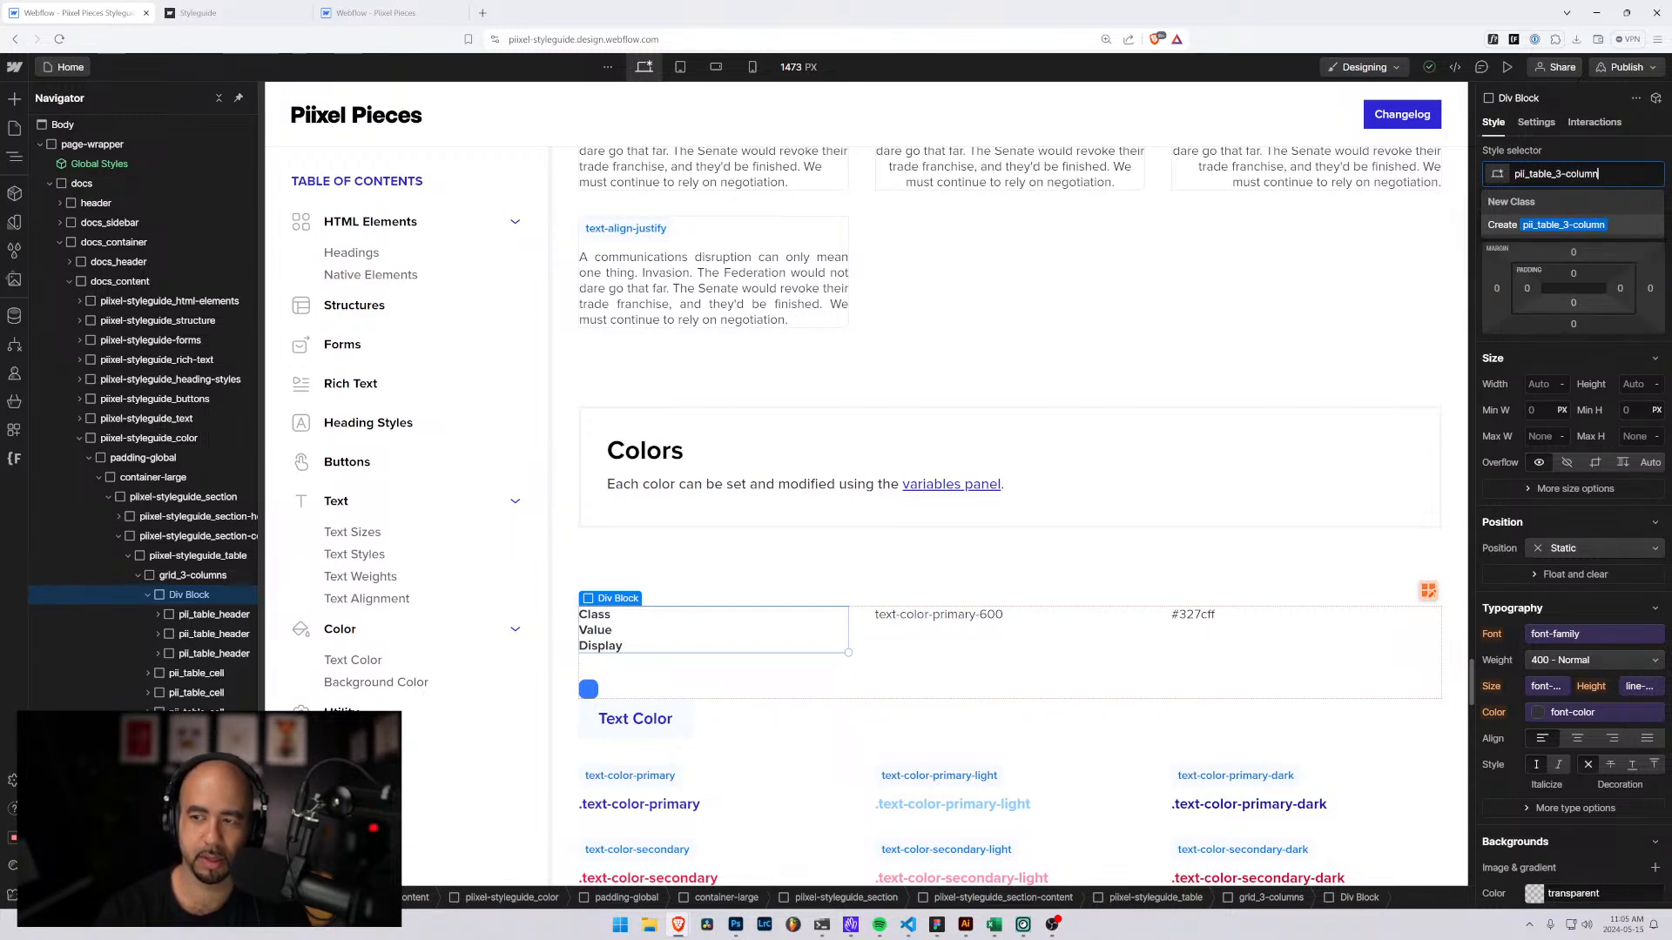
key("Return")
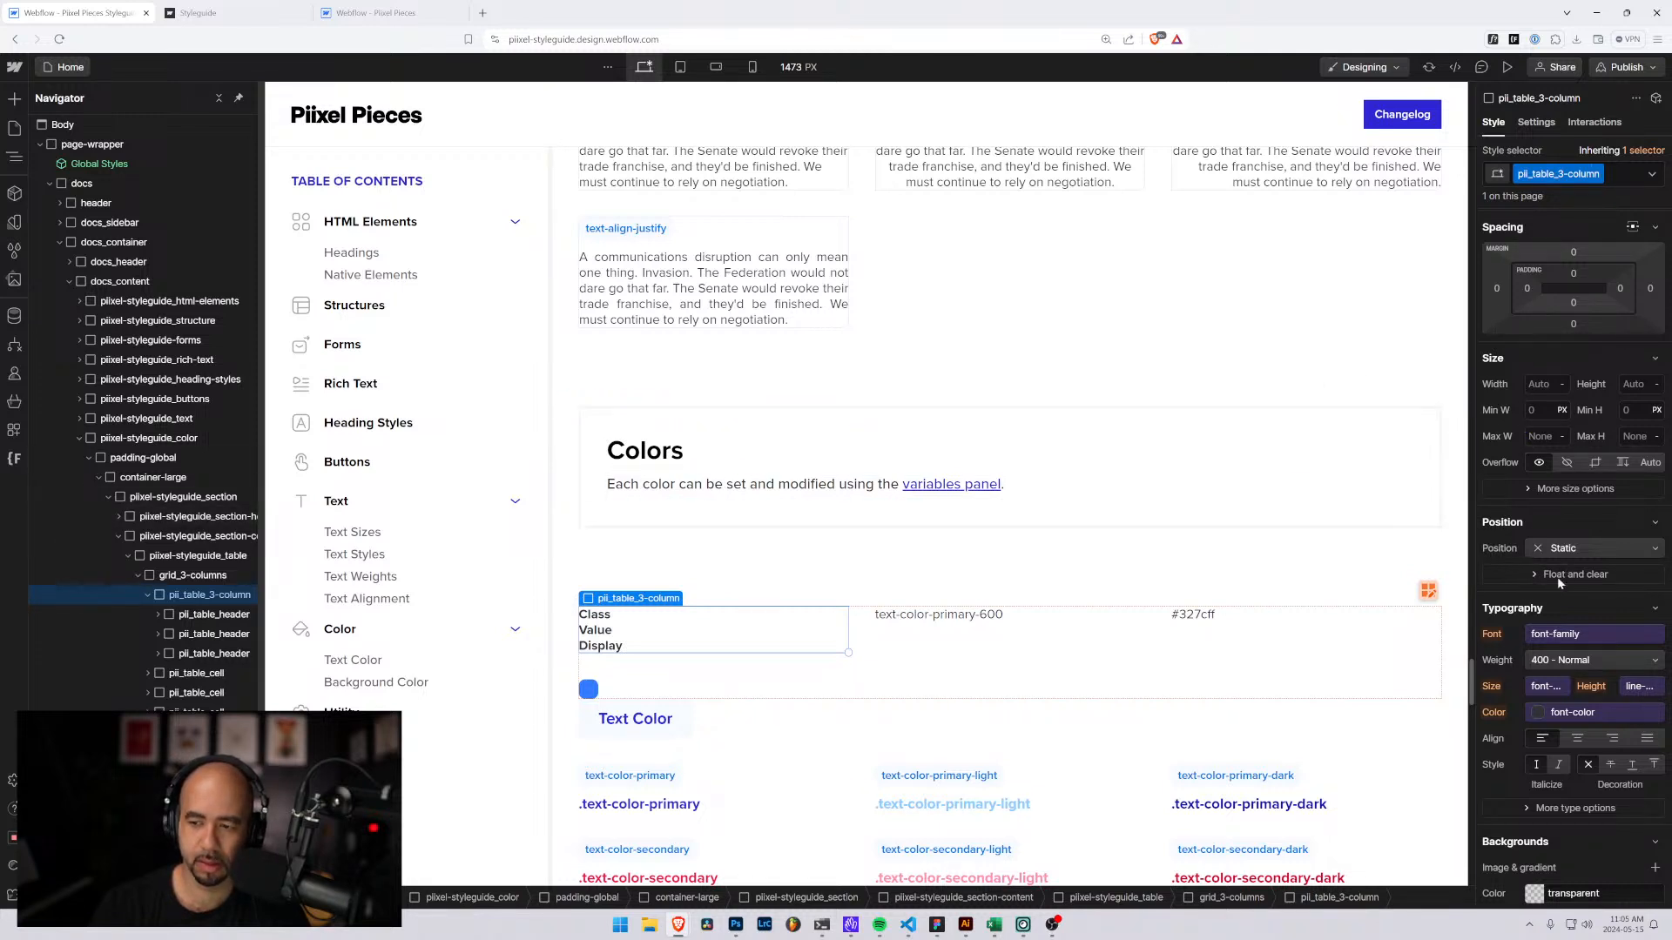
Lay out pii_table_3-column as a grid with 3 columns, 1 row and a 0.5 rem gap.
scroll(1546, 601, "down", 2)
scroll(1546, 609, "up", 2)
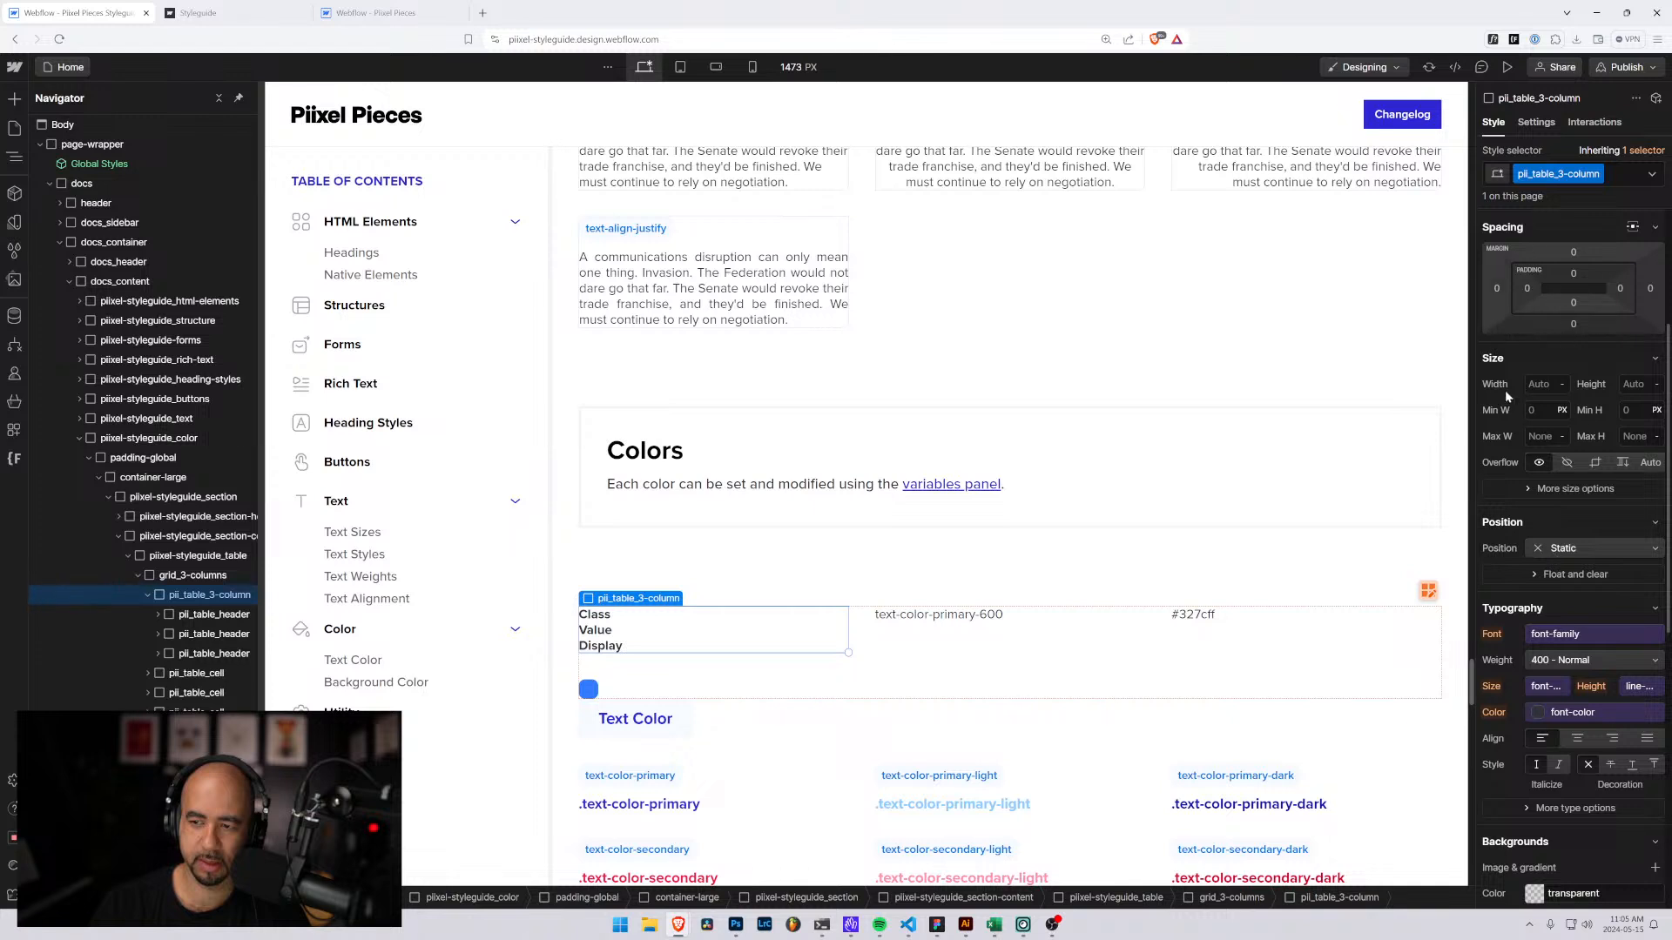
scroll(1550, 278, "up", 4)
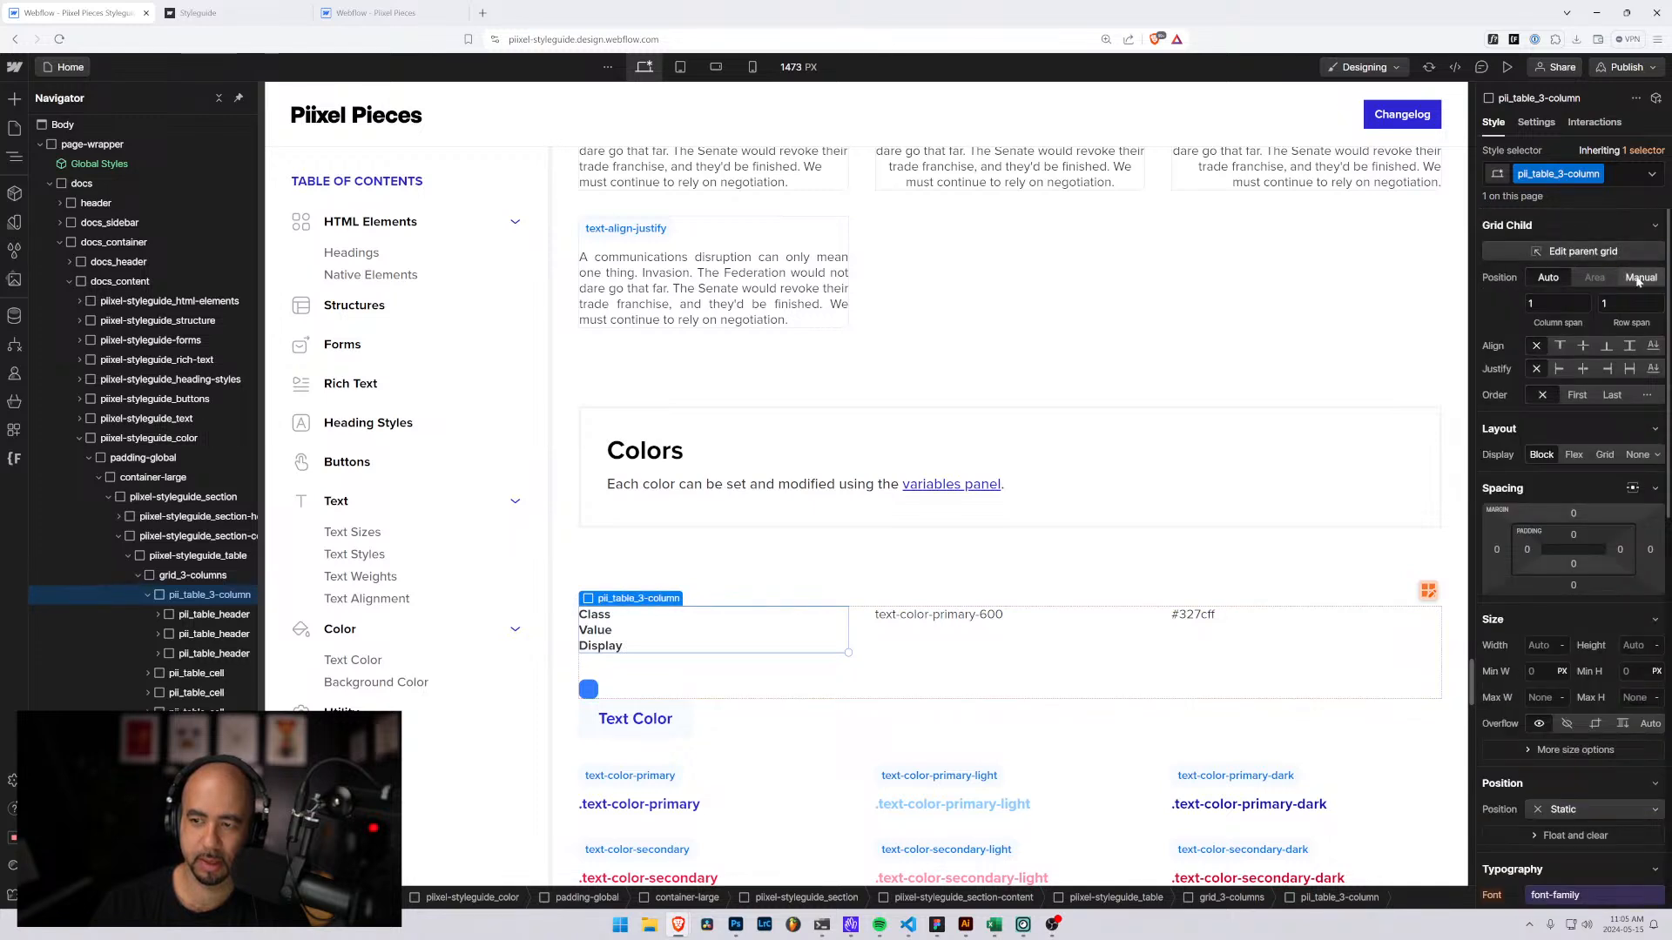
left_click(1607, 454)
left_click(1575, 477)
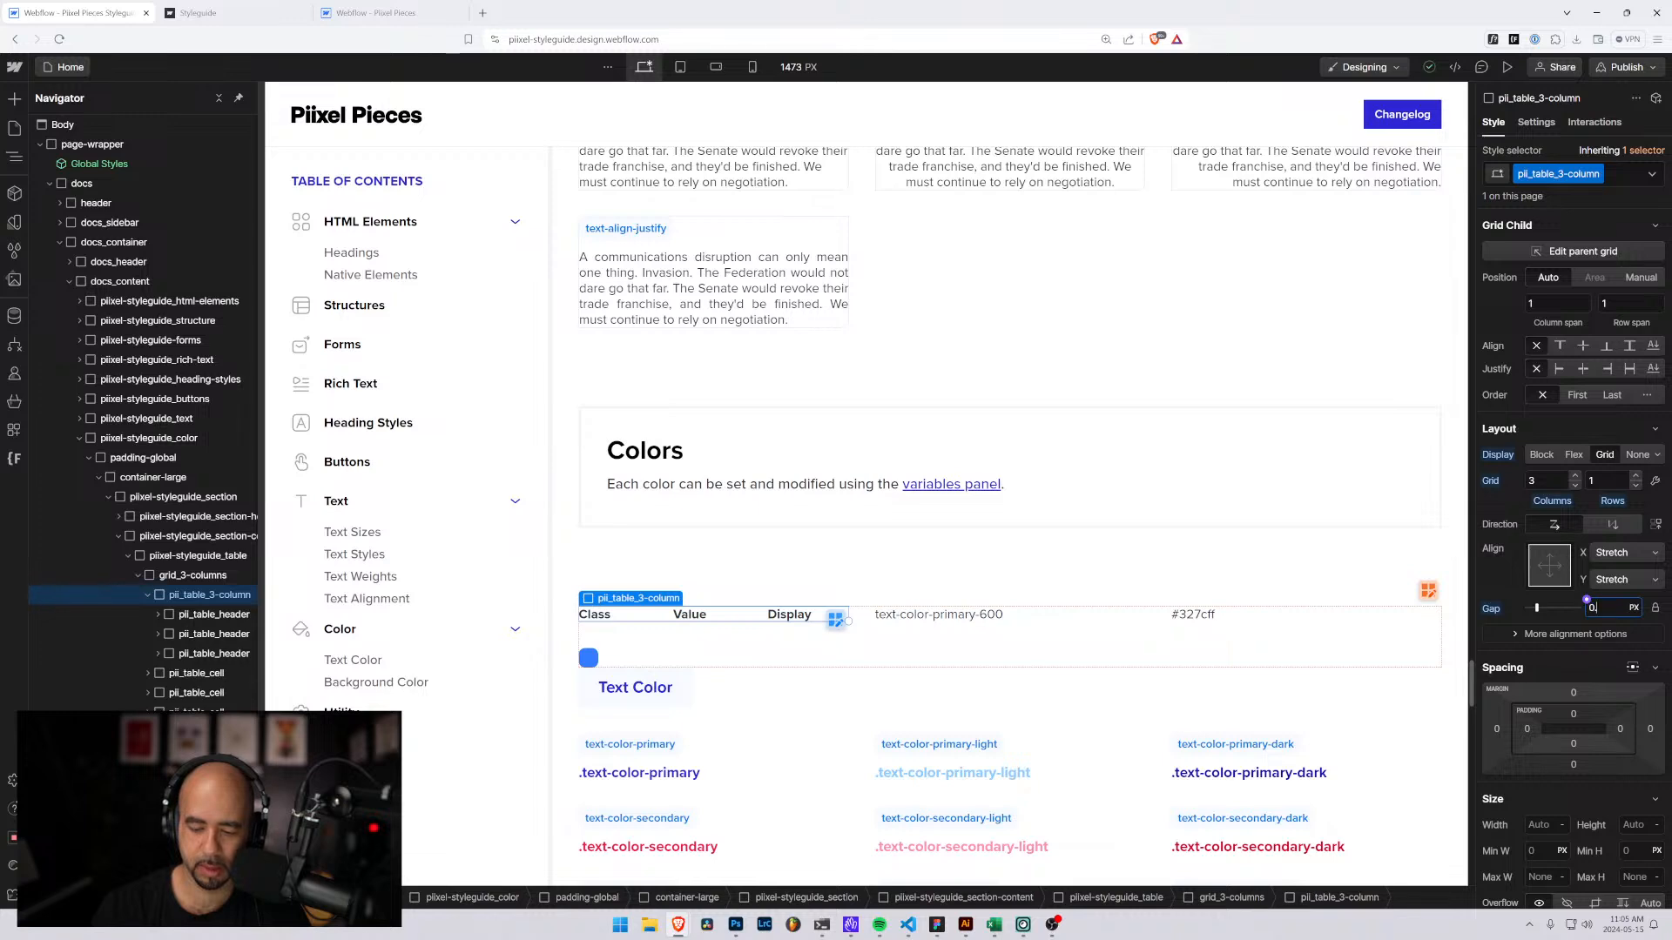
type("em")
key("Return")
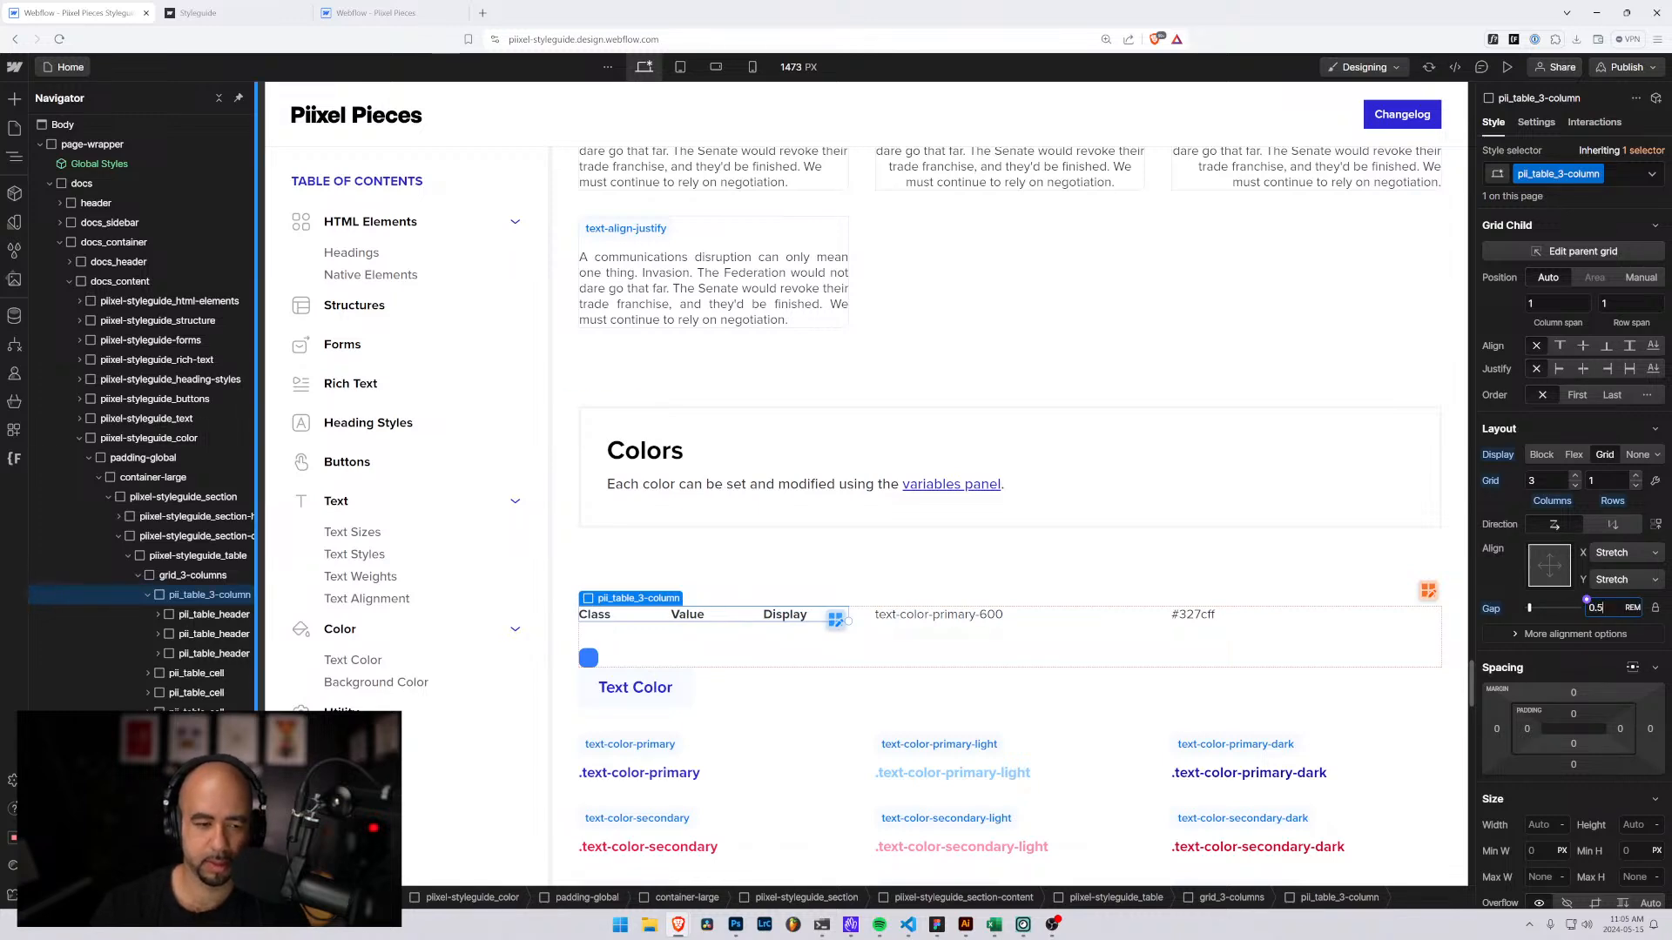
Move the header row out of grid_3-columns and place it directly above that grid inside the table wrapper.
left_click(150, 596)
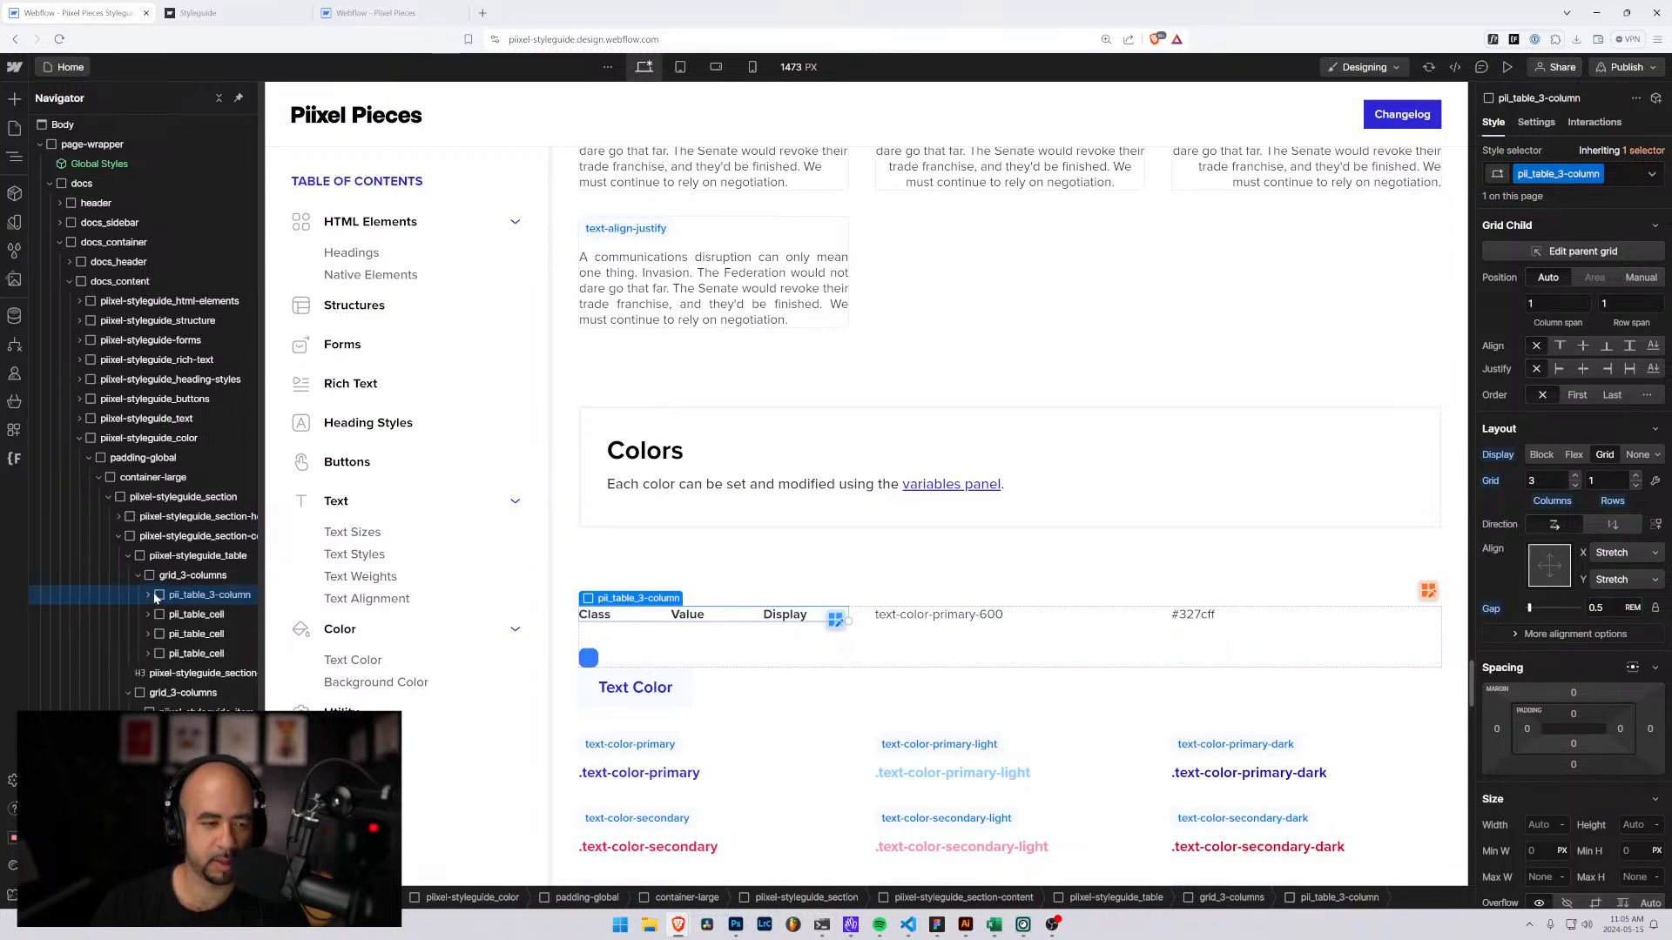
left_click_drag(155, 597, 150, 571)
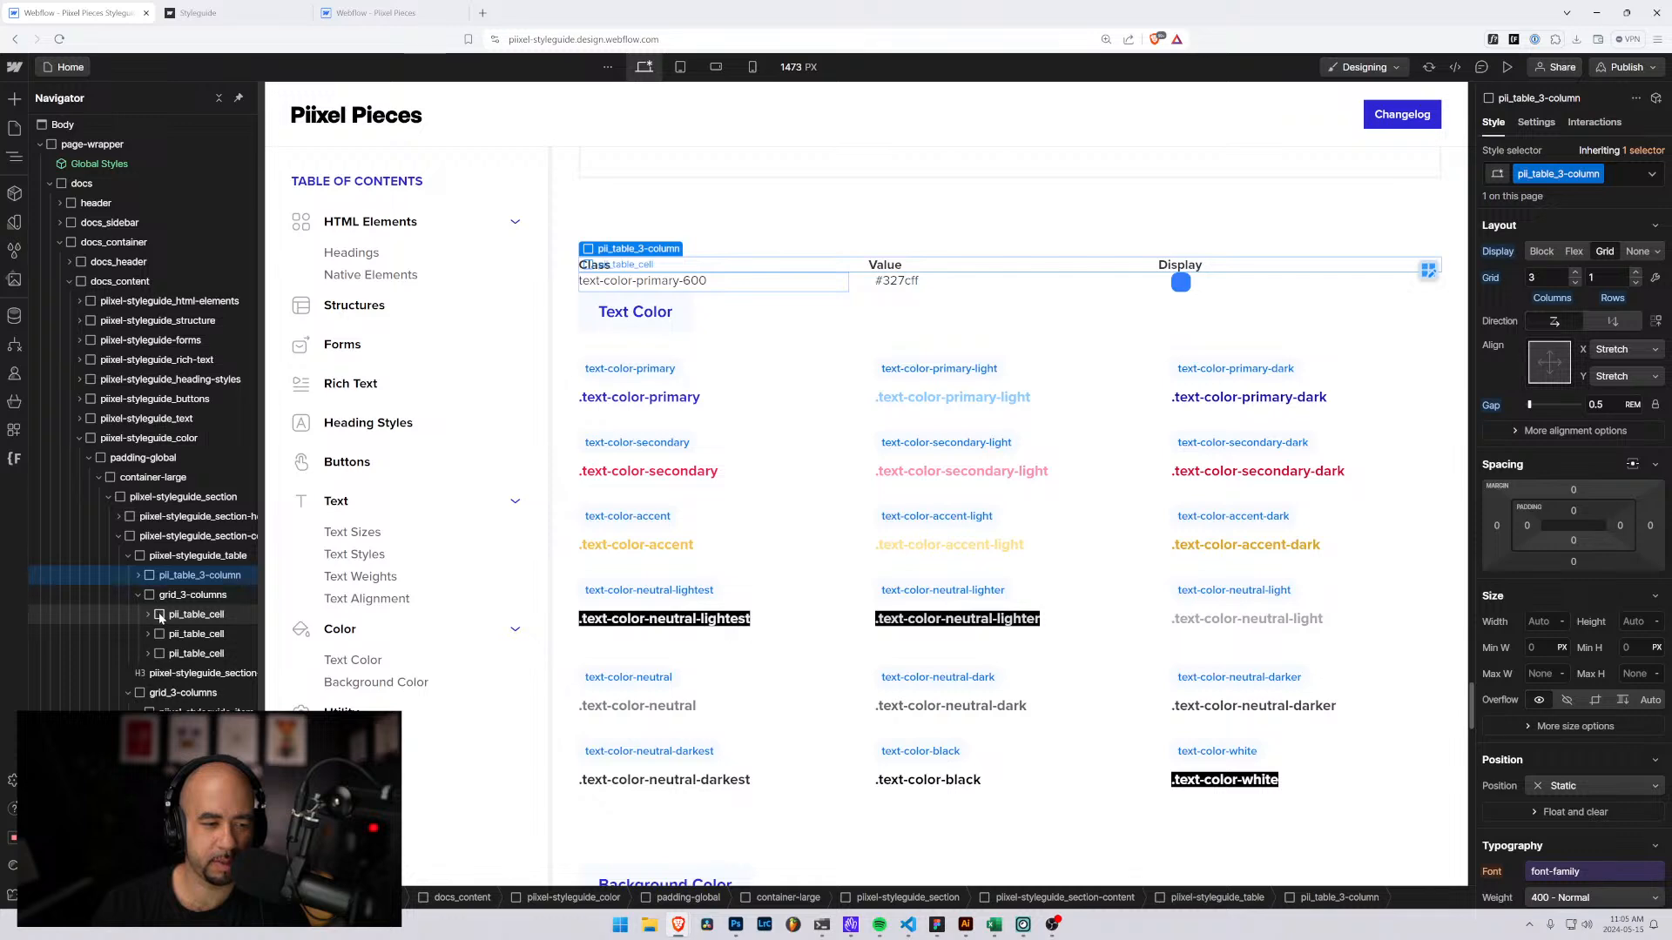
left_click(183, 614)
Replace the grid_3-columns class on the wrapper of the three table cells with pii_table_3-column.
left_click(161, 596)
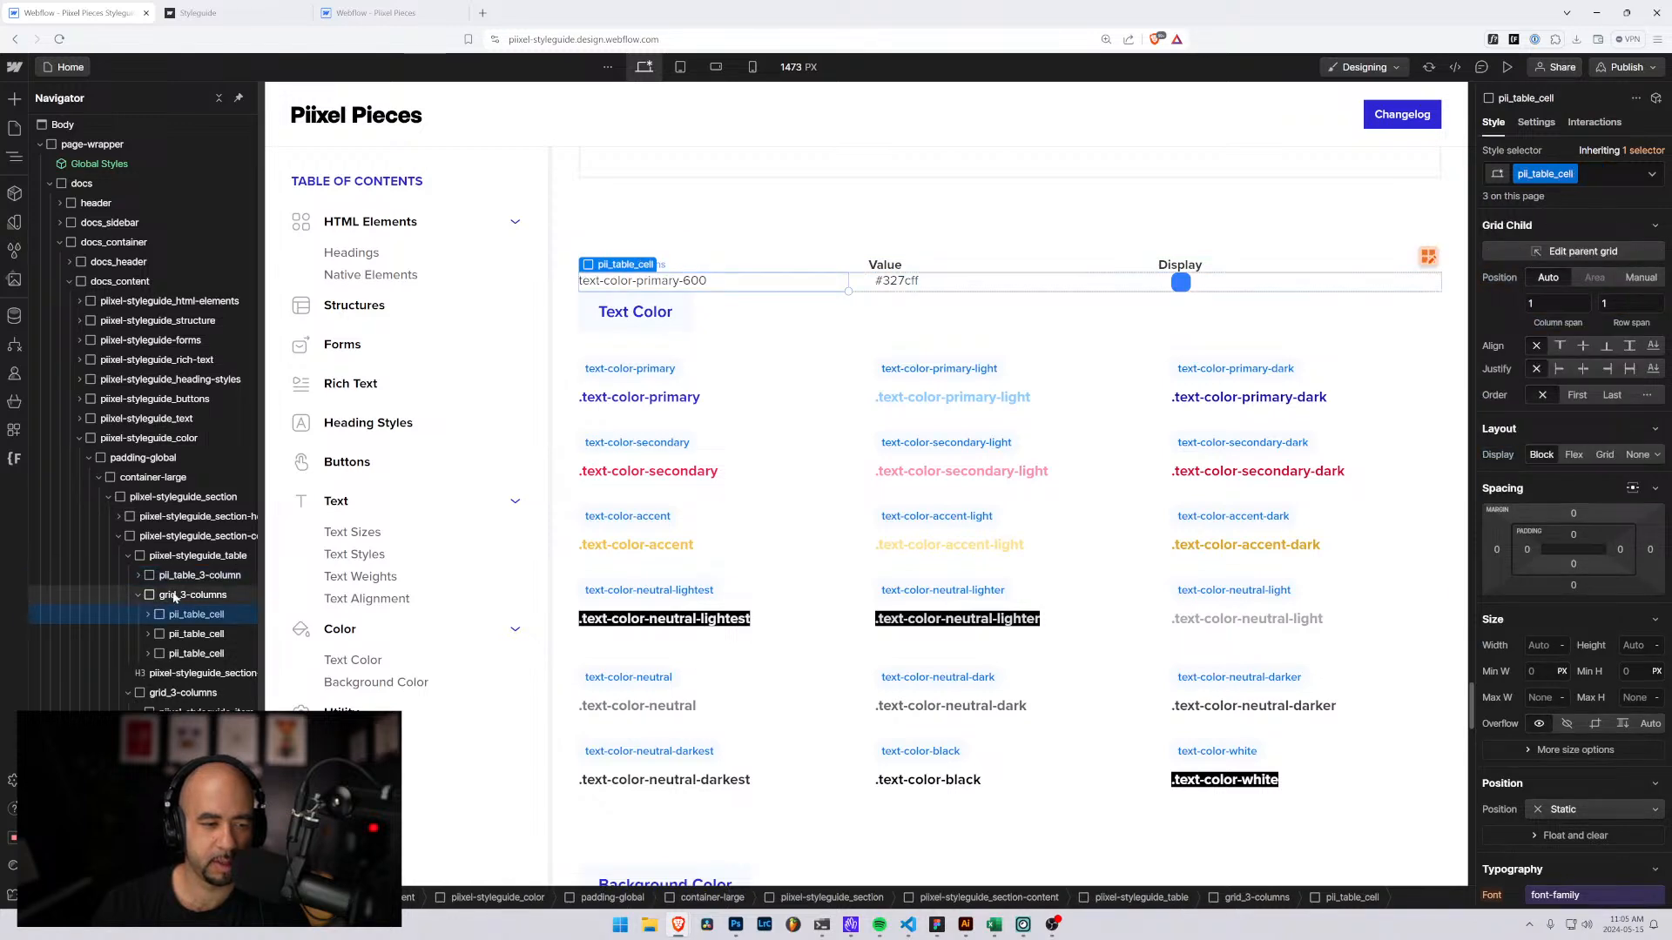
left_click(1595, 177)
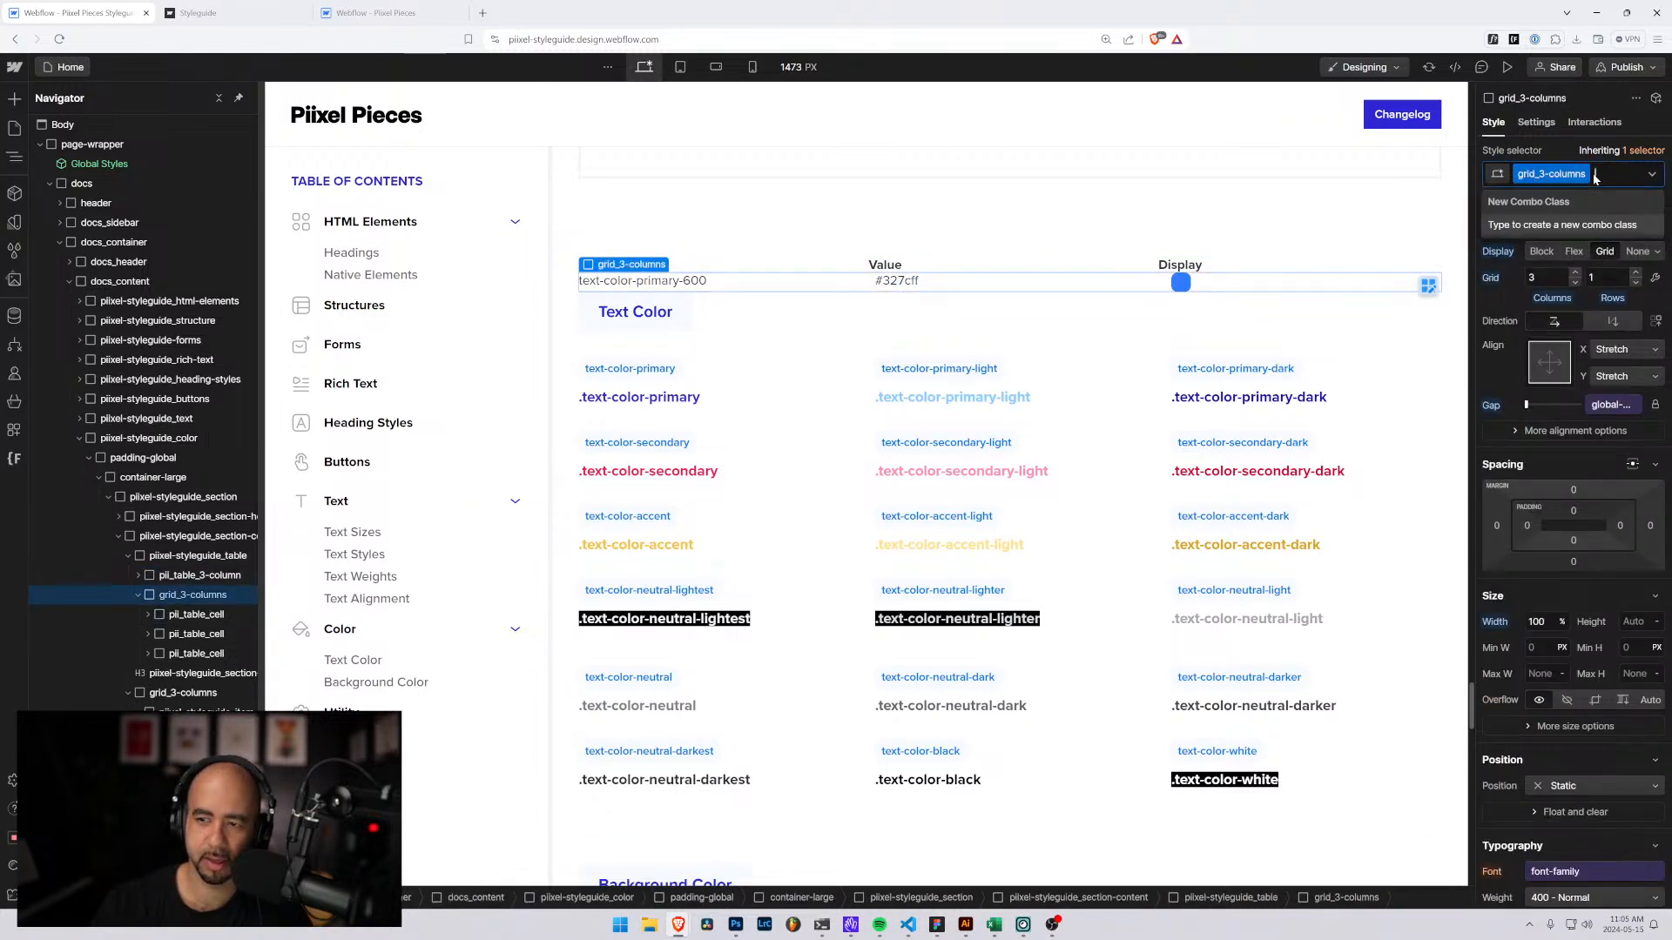
key("BackSpace")
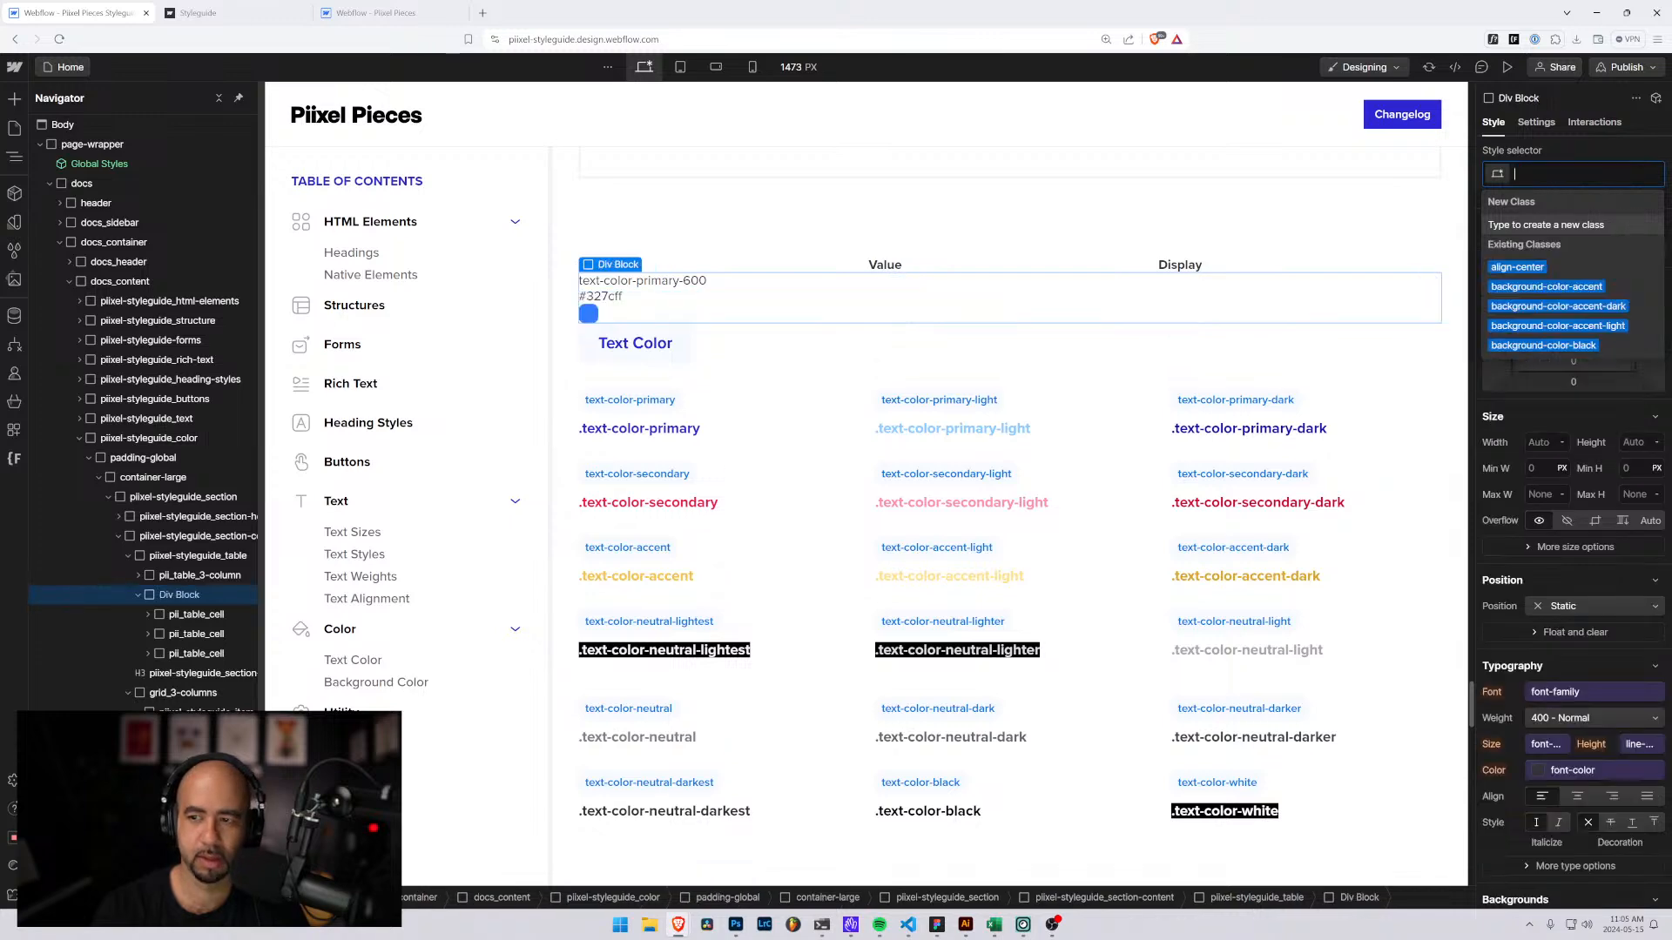
type("pii")
key("Return")
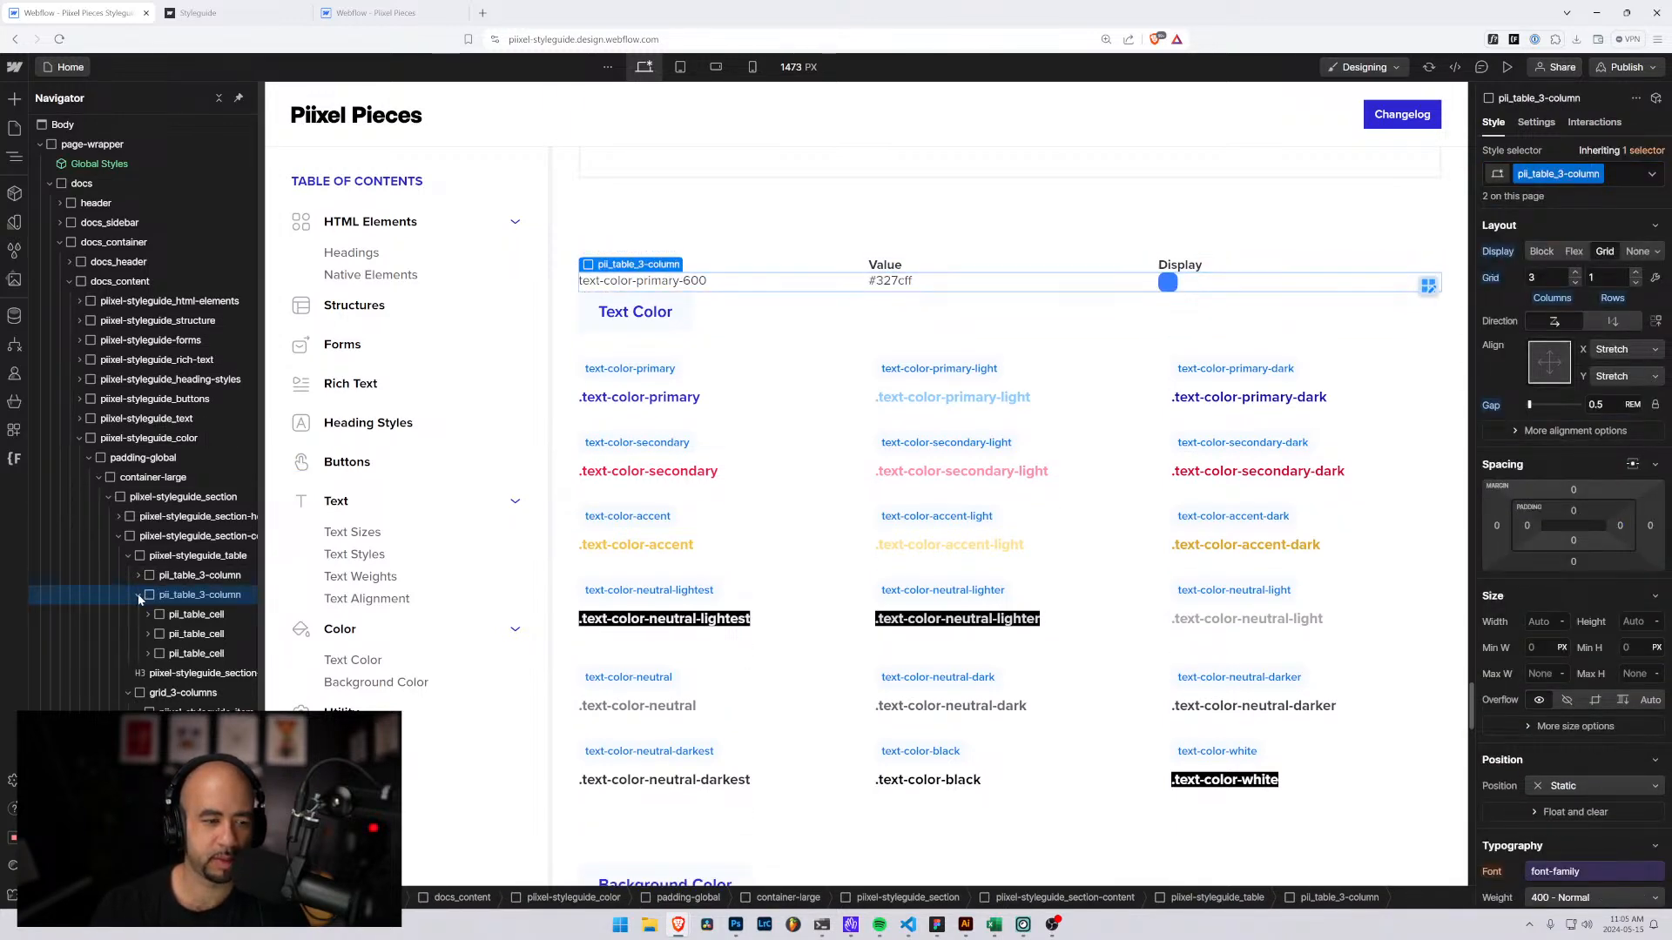
Wrap the header row in a new div block and move the text-color-primary-600 row into it below the header.
left_click(170, 575)
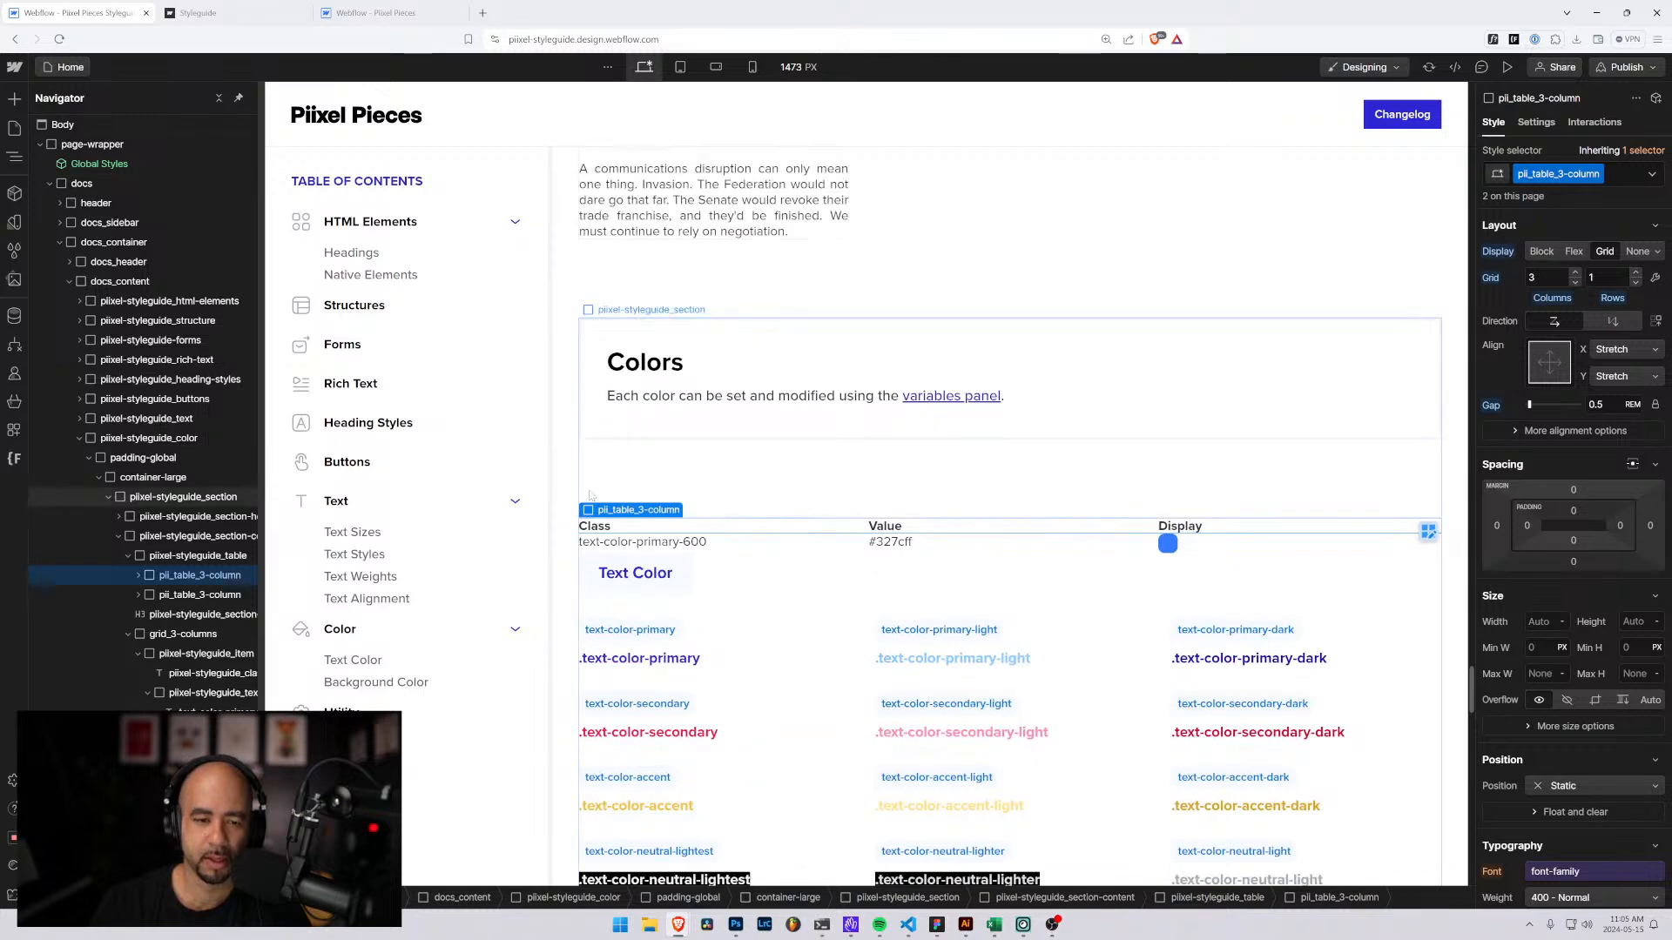
left_click(636, 542)
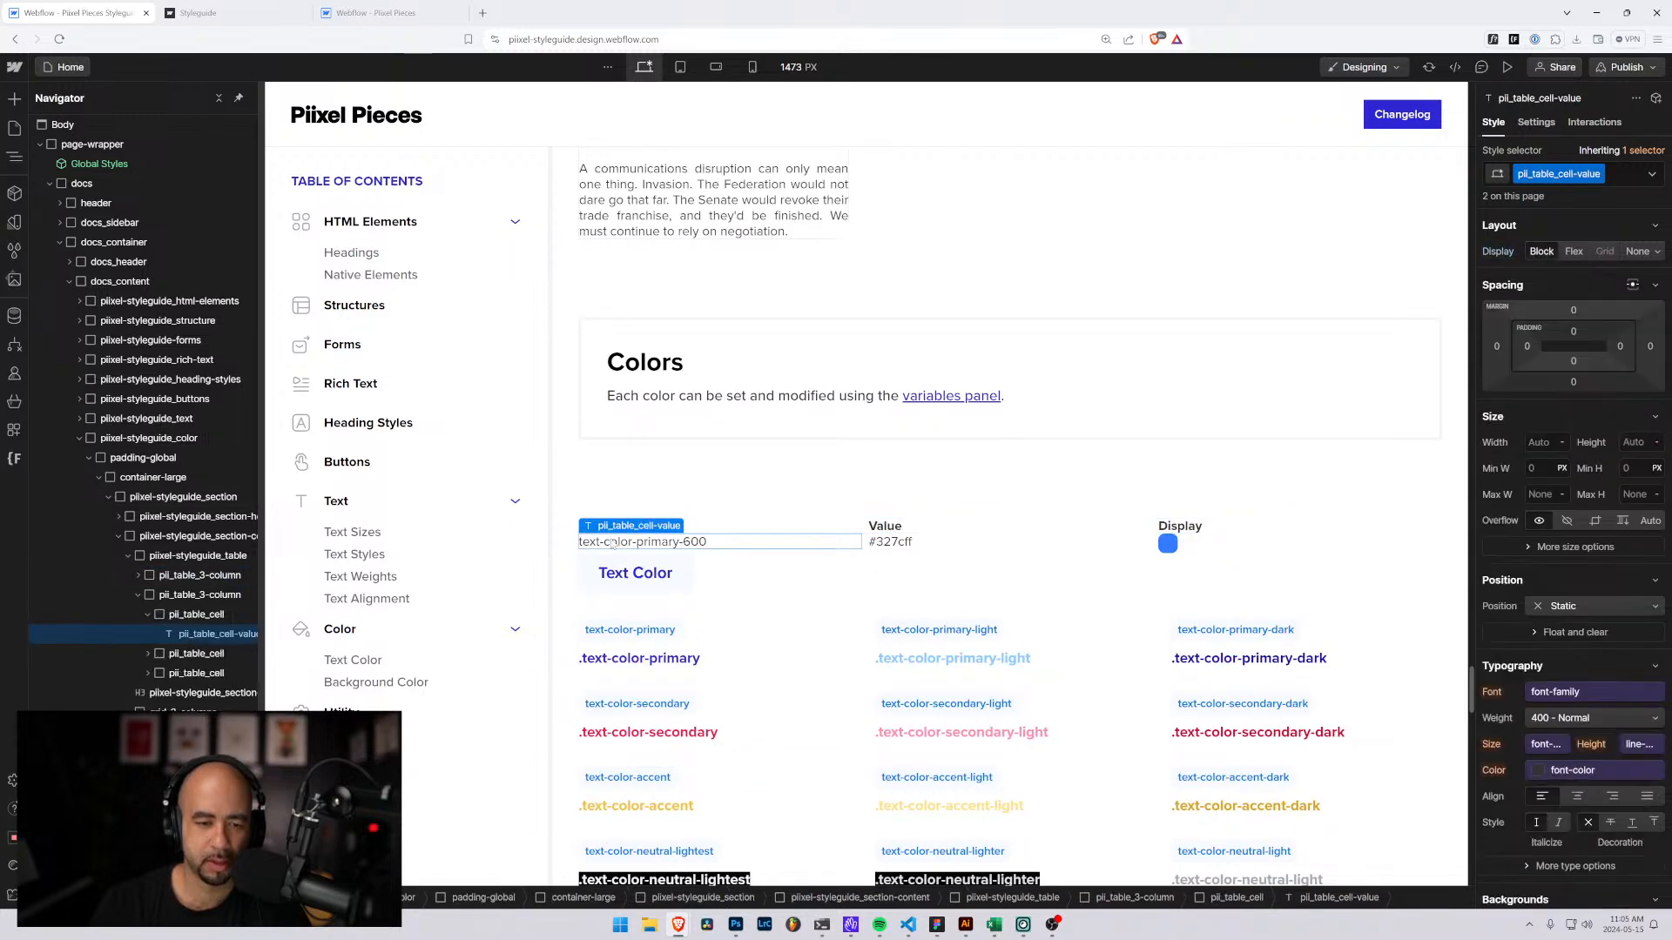
left_click(140, 596)
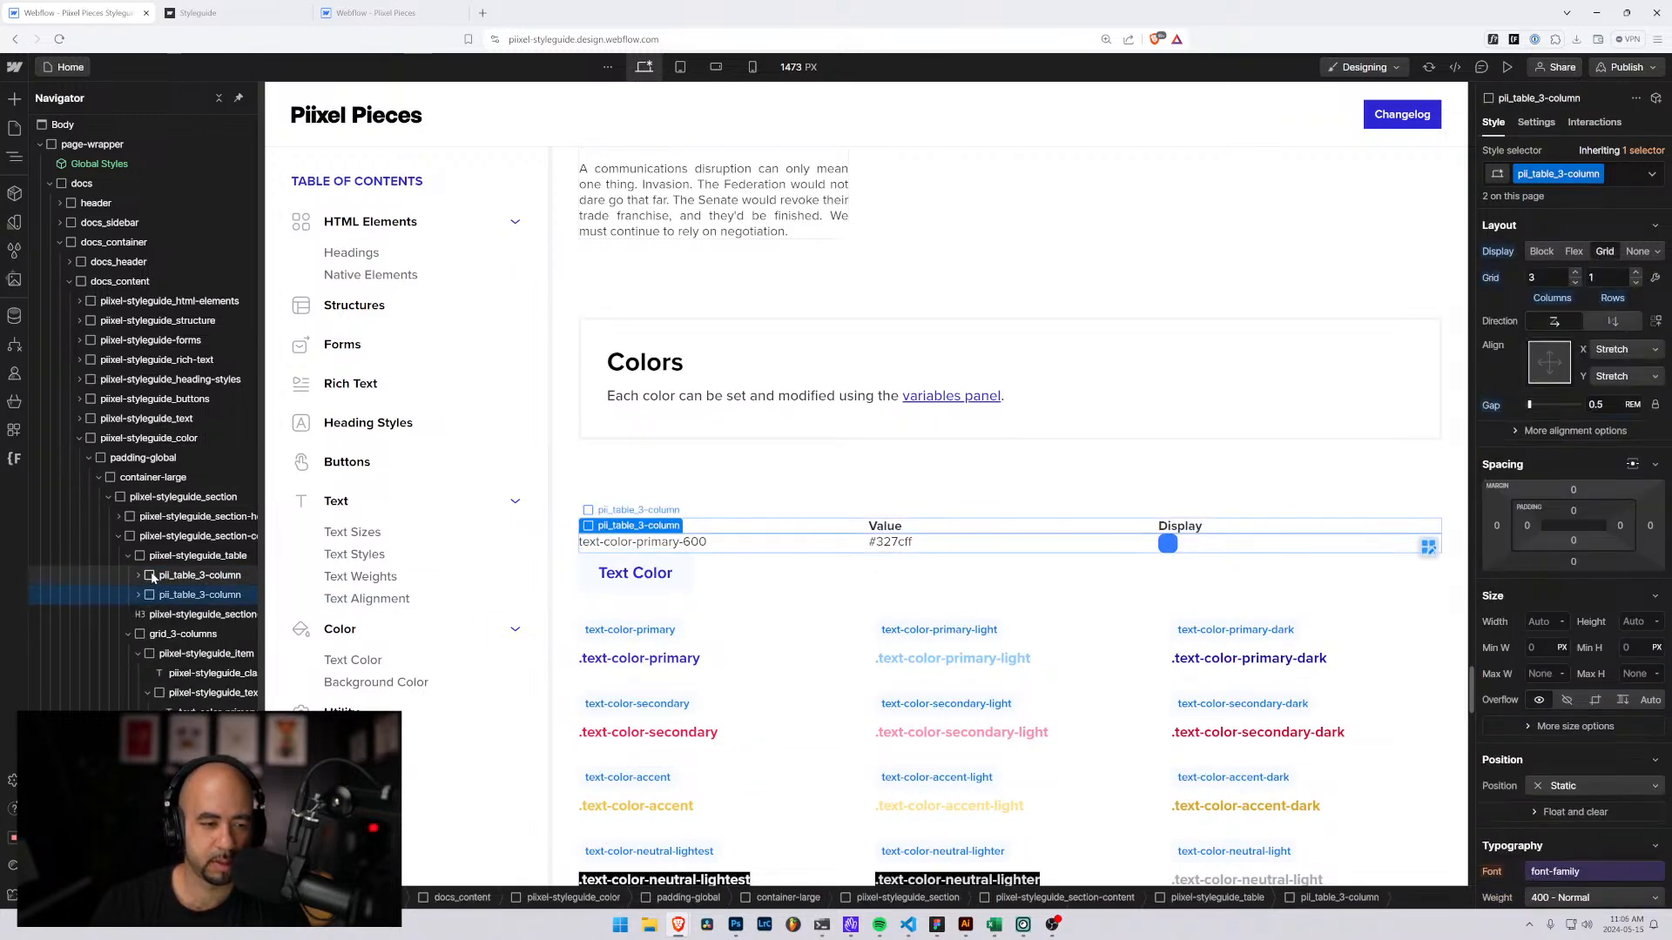
left_click(153, 577)
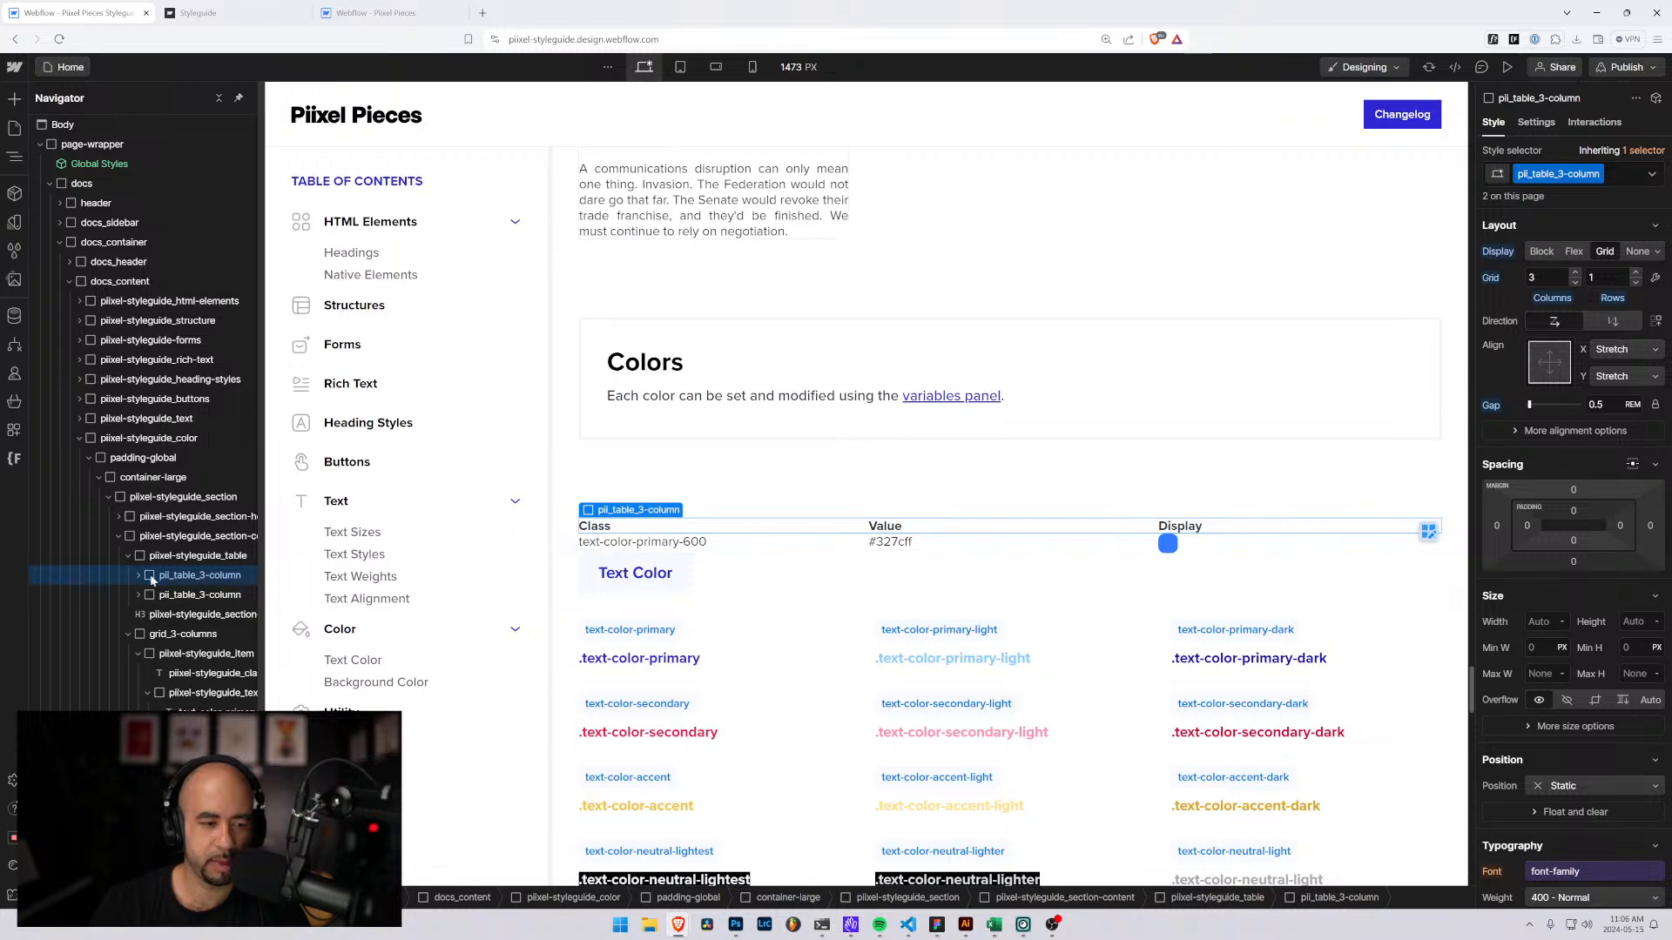
key("ctrl+alt+g")
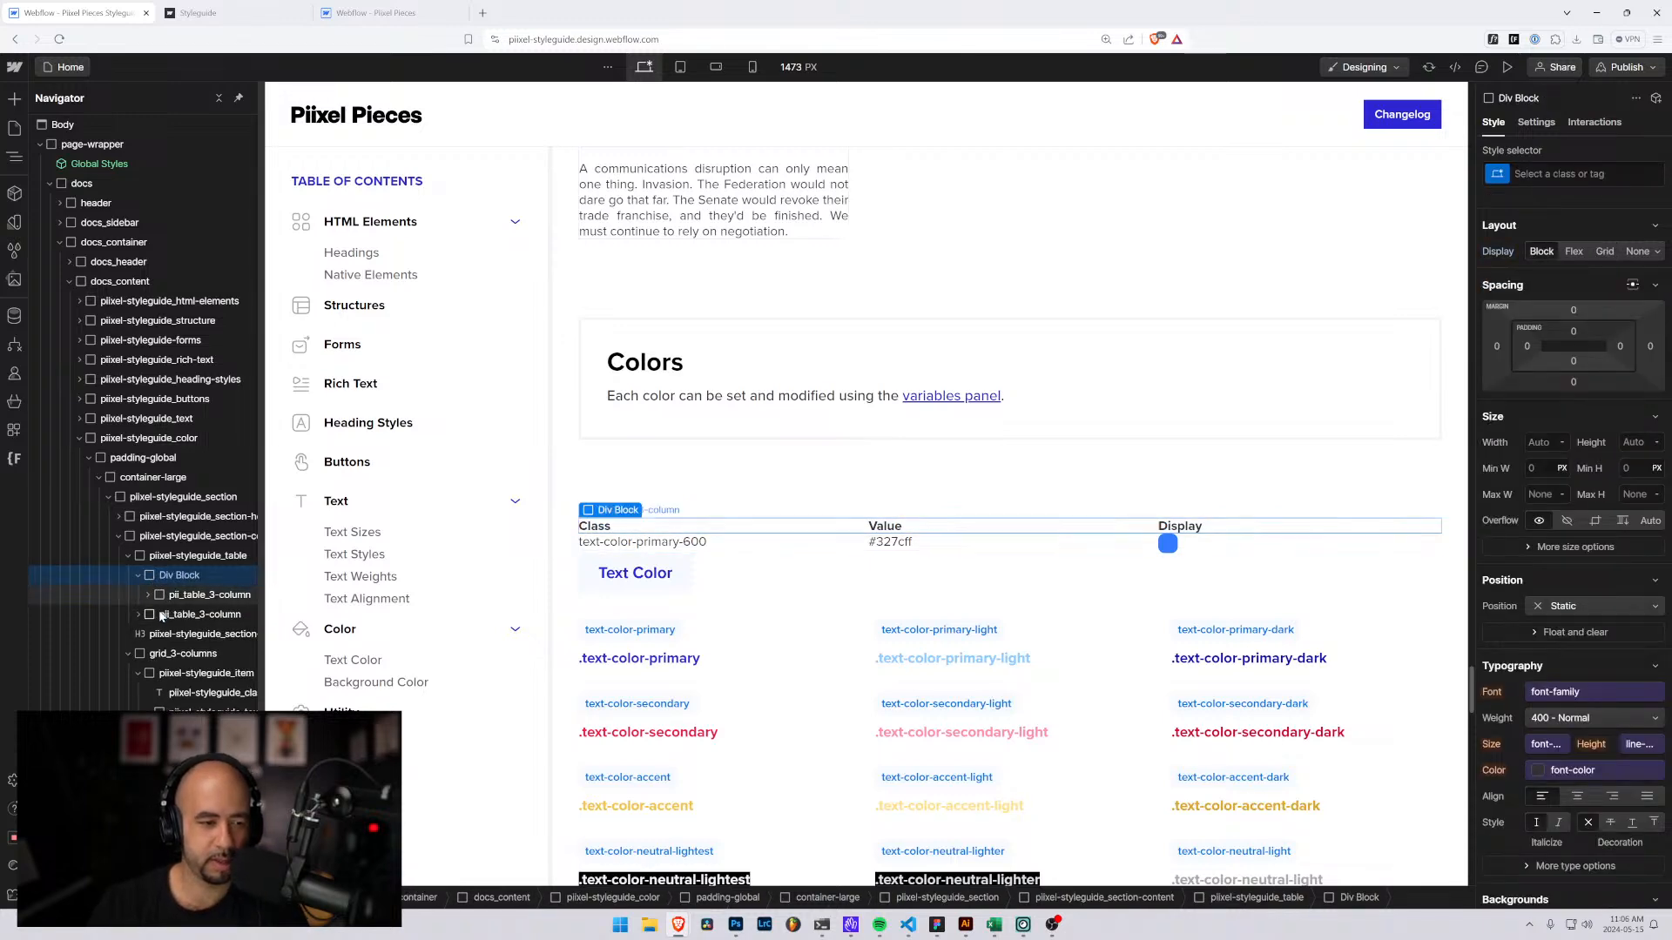
mouse_move(165, 614)
left_mouse_down()
mouse_move(160, 589)
mouse_move(165, 605)
left_mouse_up()
Create the class pii_table on the div block that contains both table rows.
left_click(171, 575)
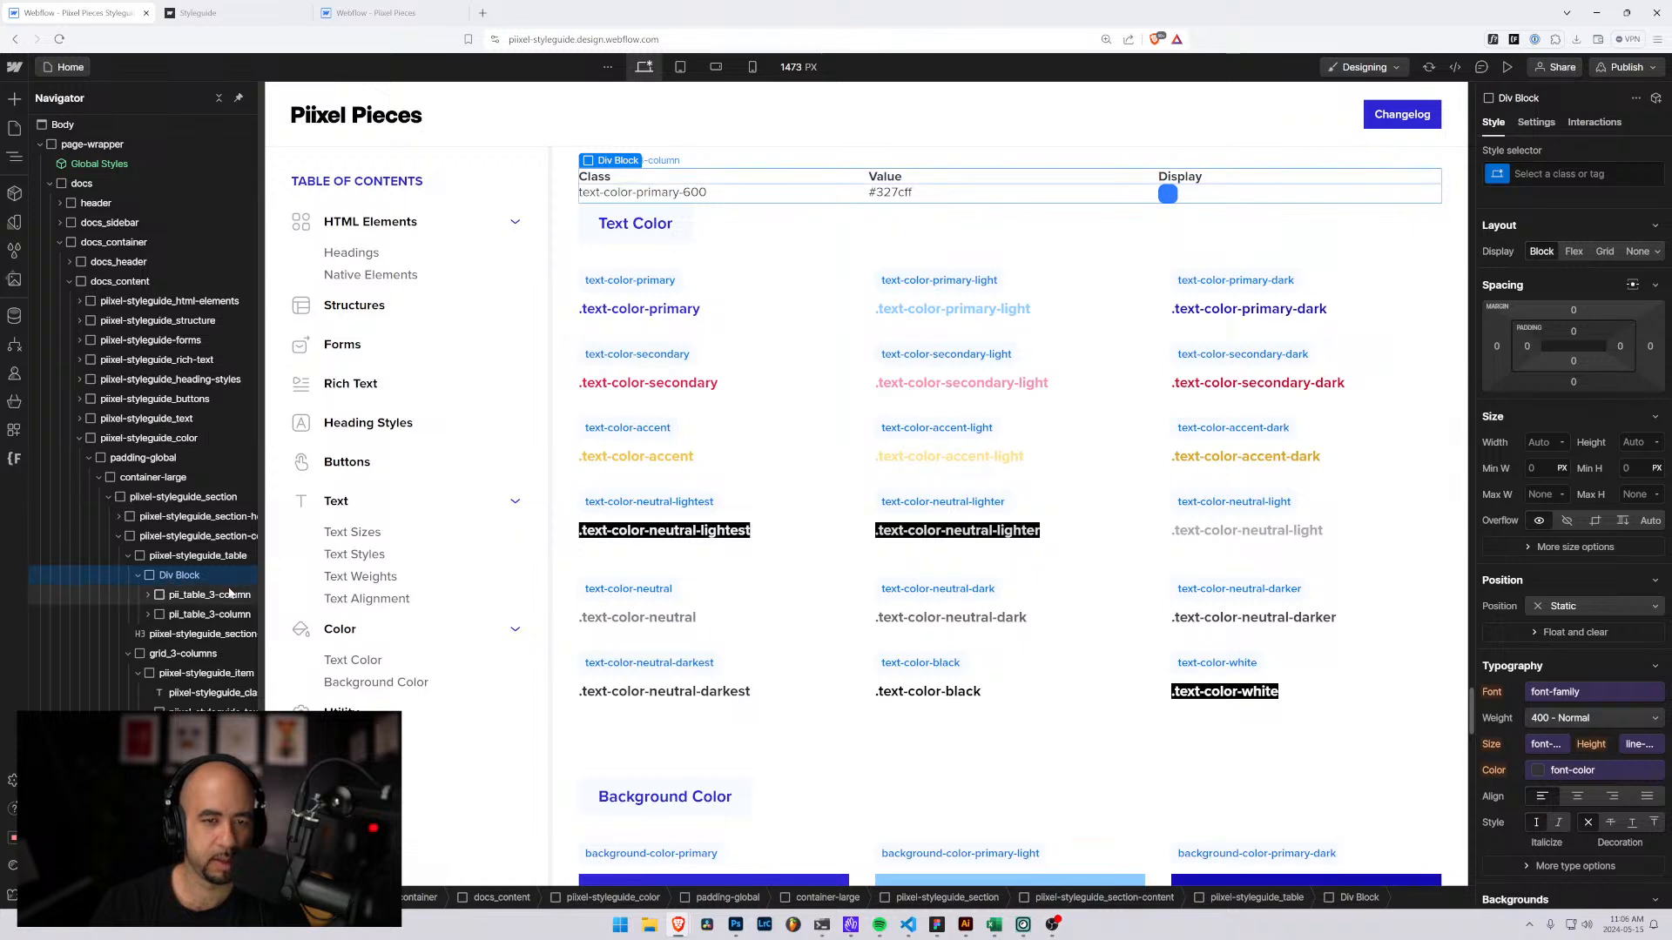
left_click(1582, 174)
type("p")
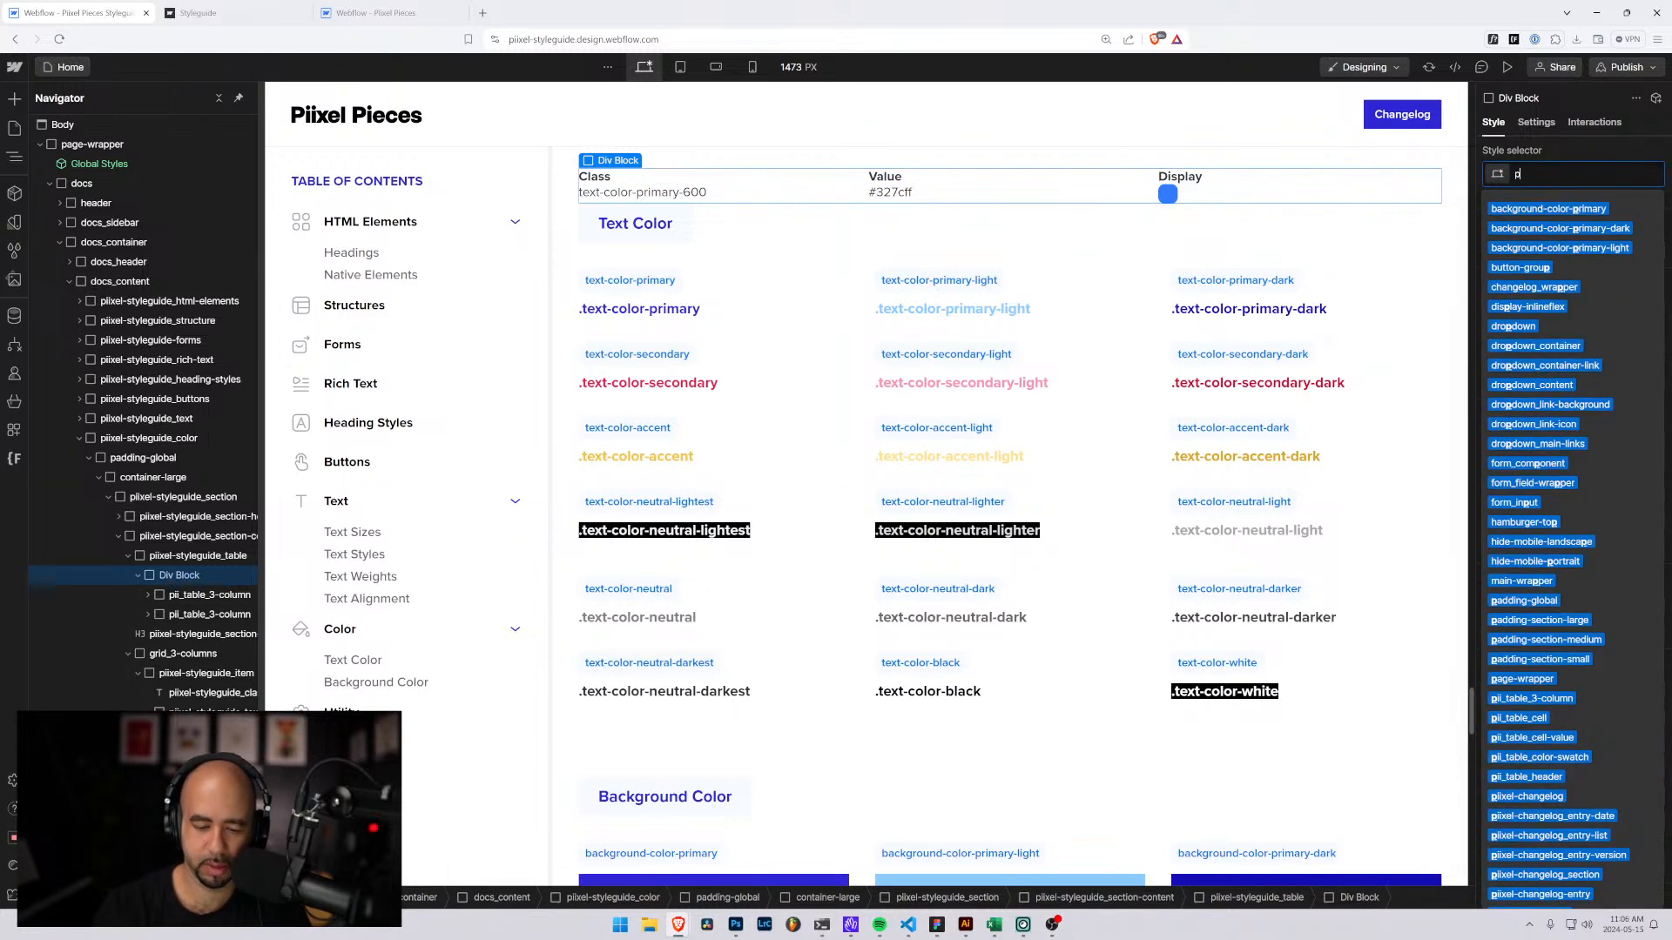
type("ii_")
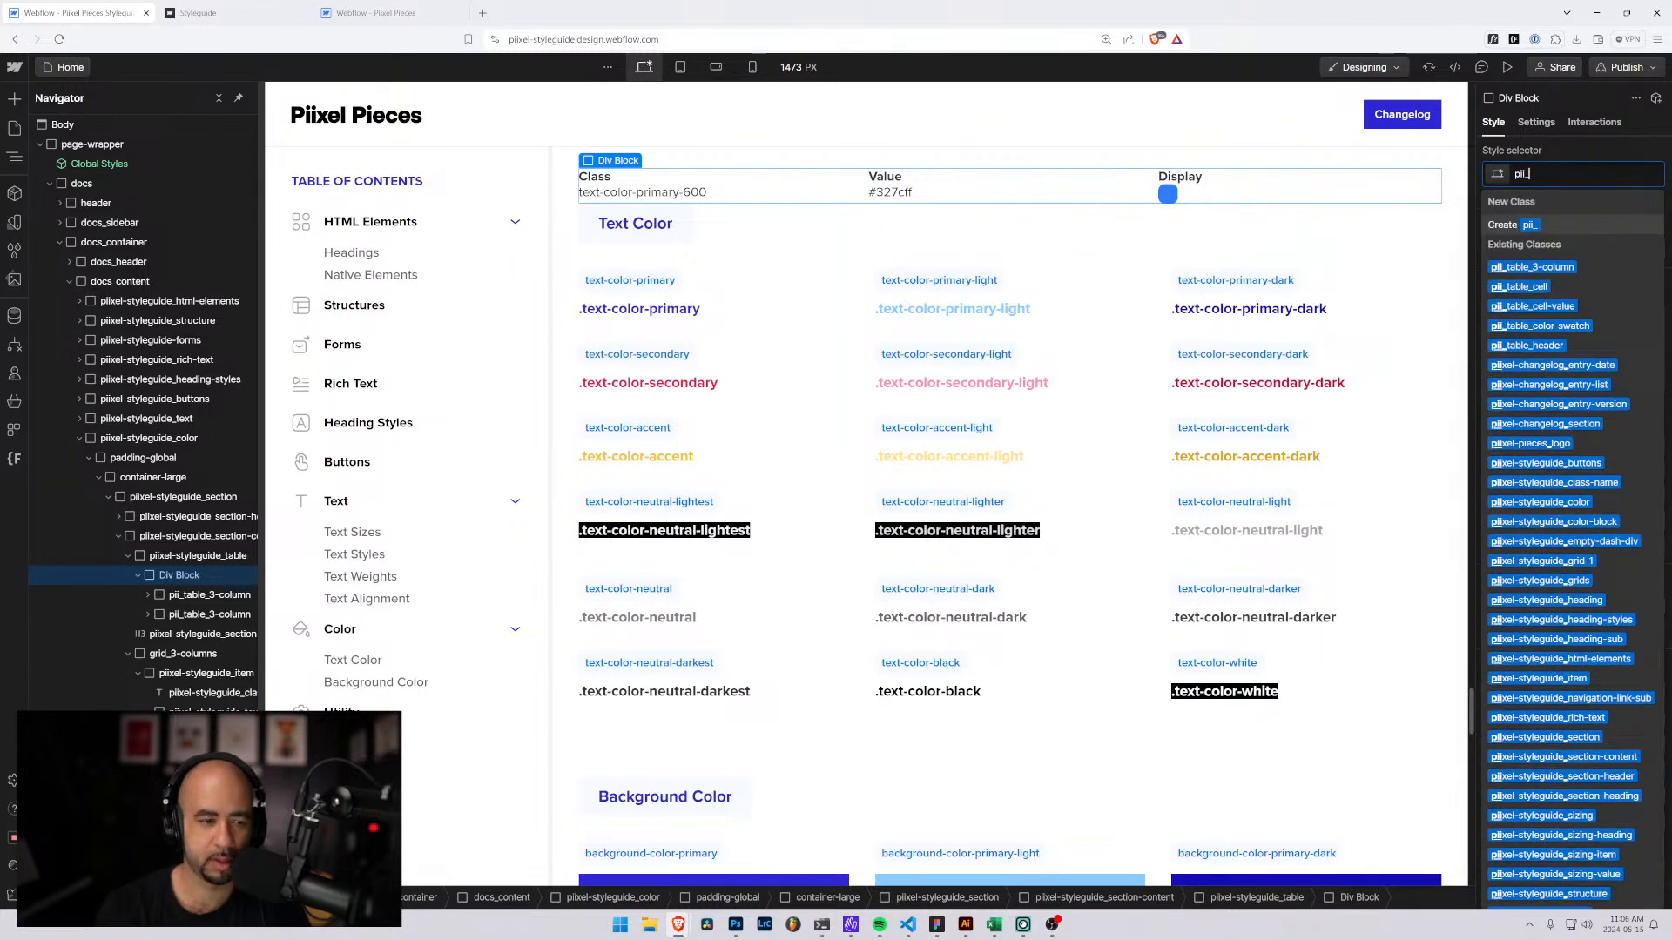
type("table")
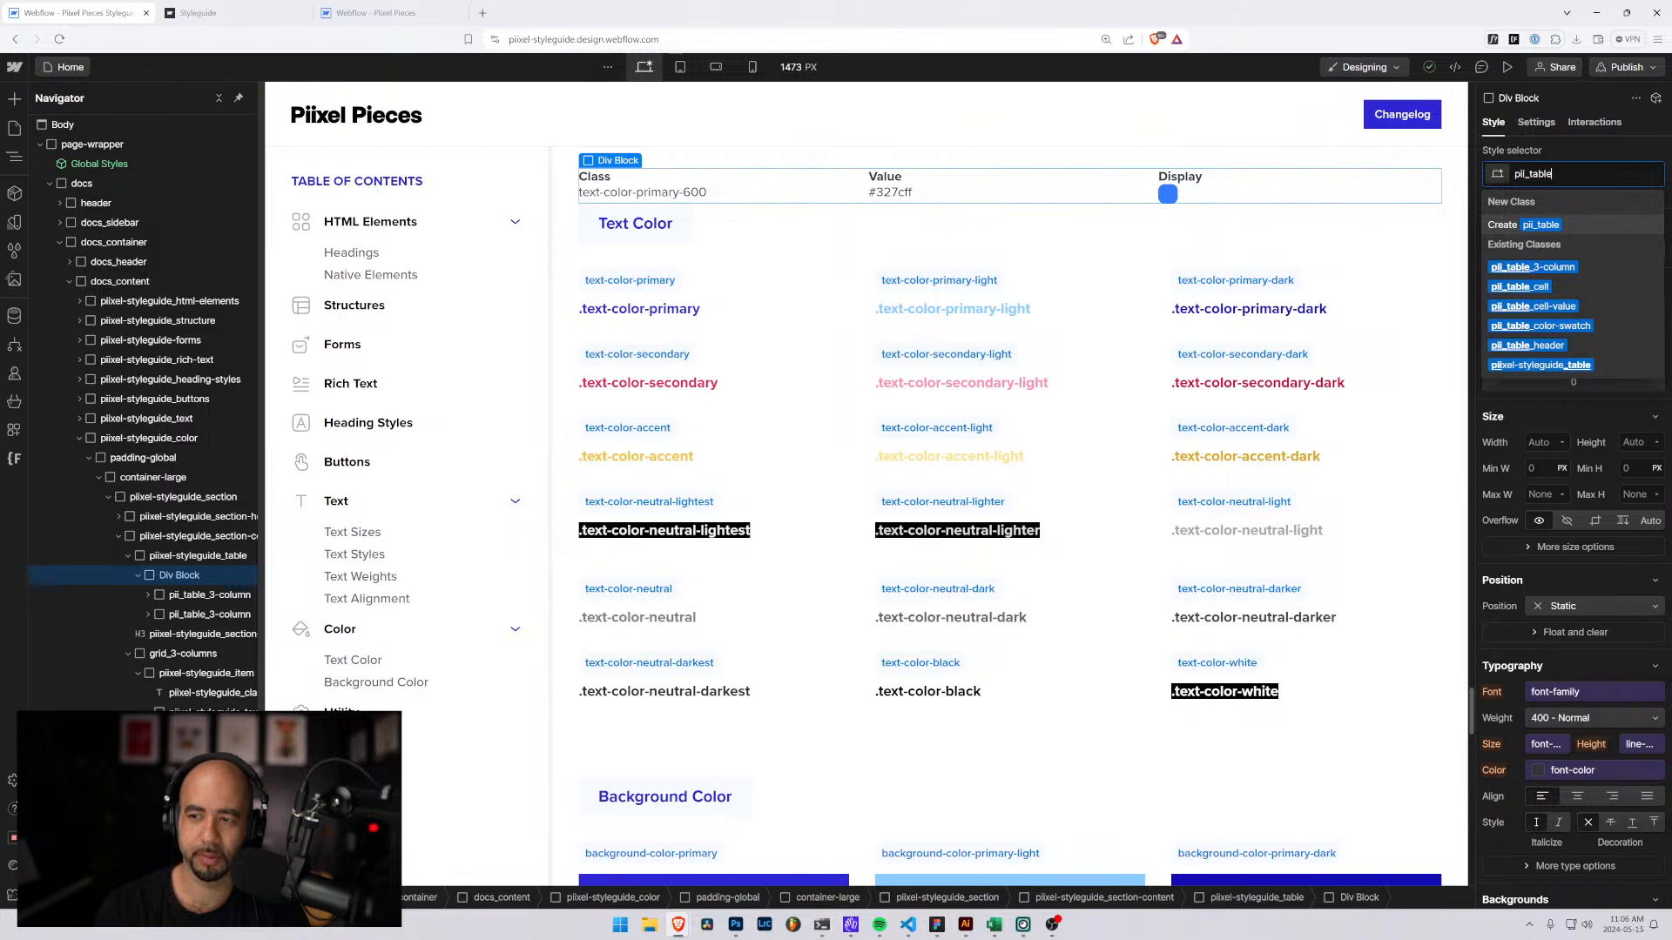
key("Return")
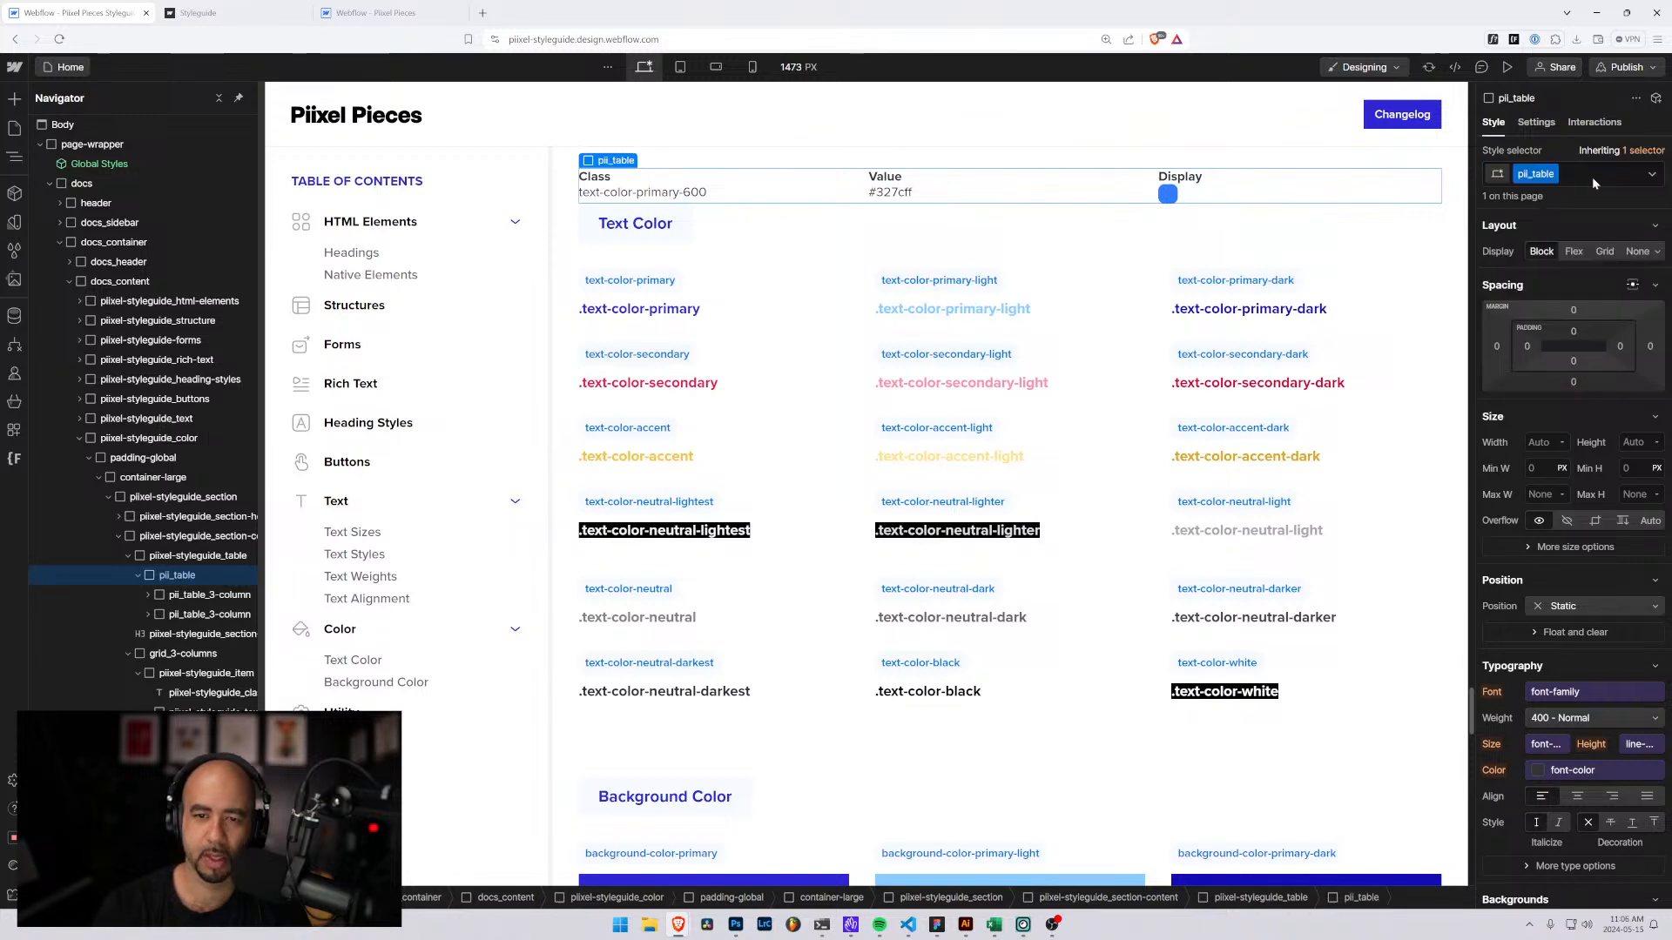
Set pii_table to a vertical flex layout with a 0.5 rem gap.
left_click(1574, 252)
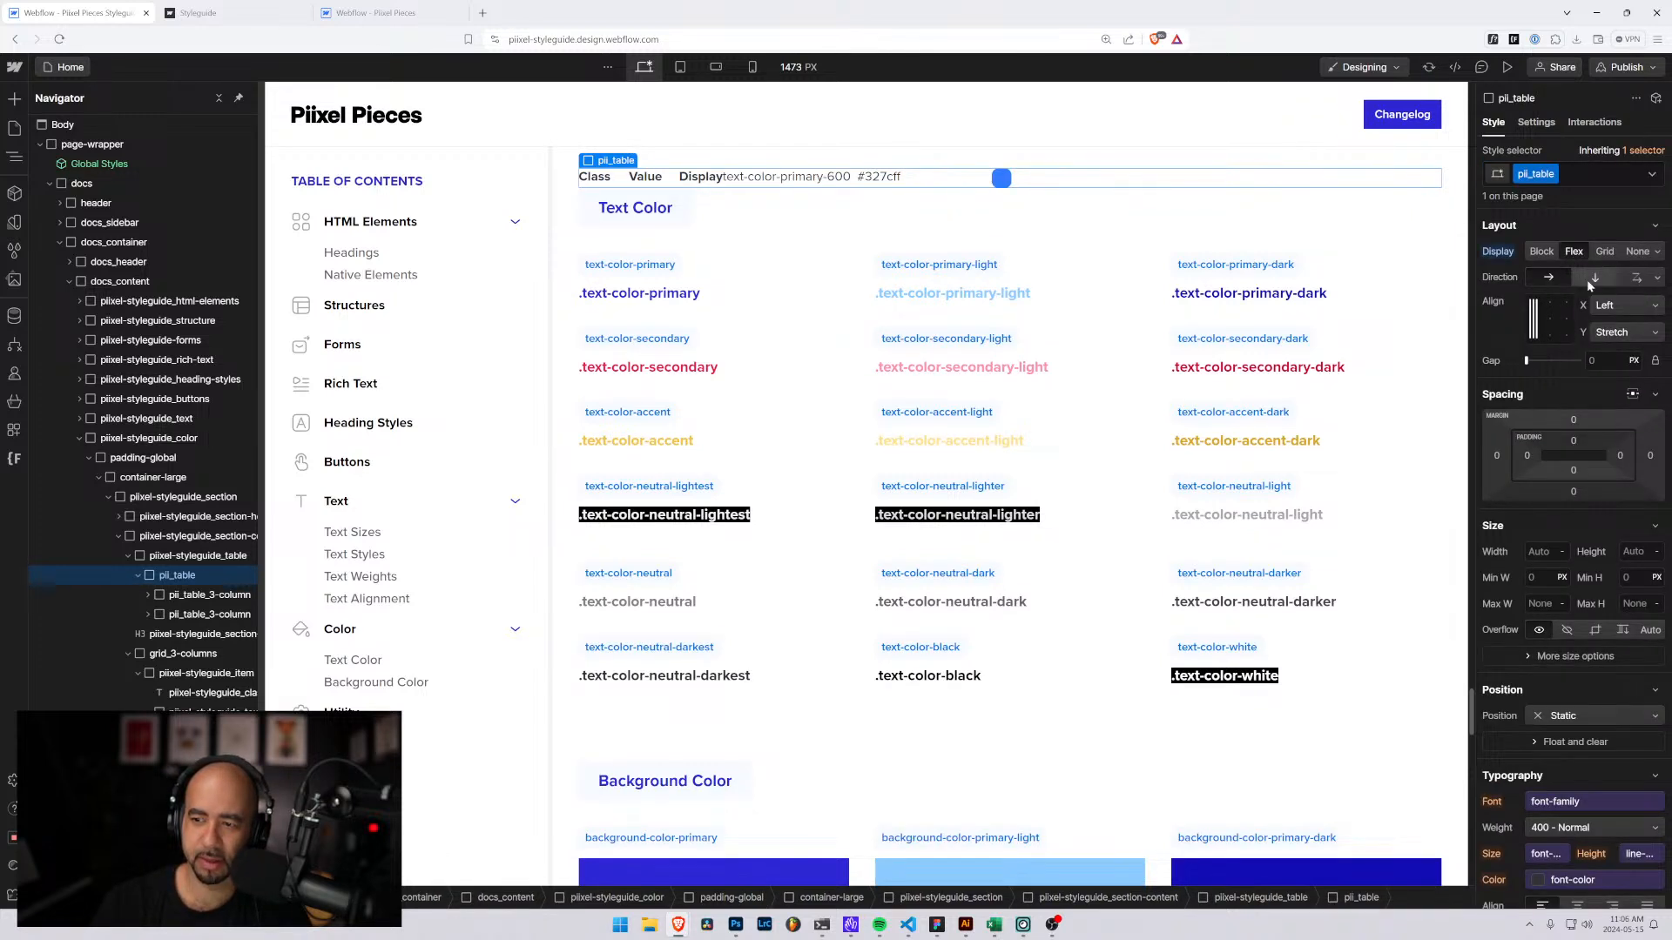
left_click(1590, 279)
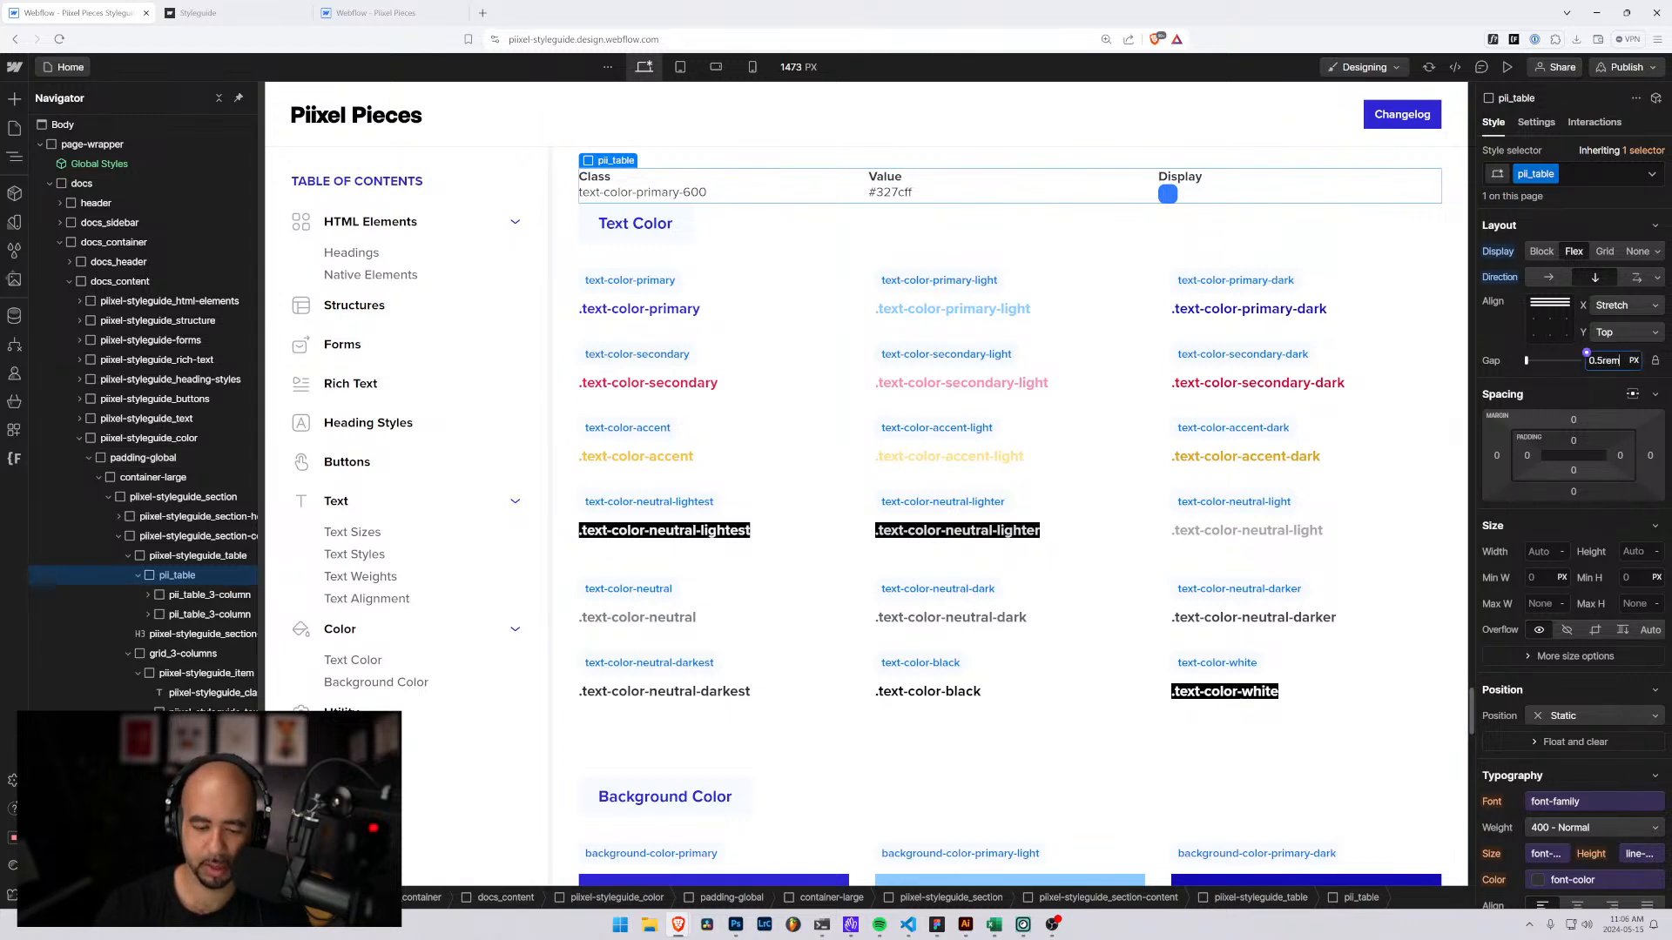
key("Return")
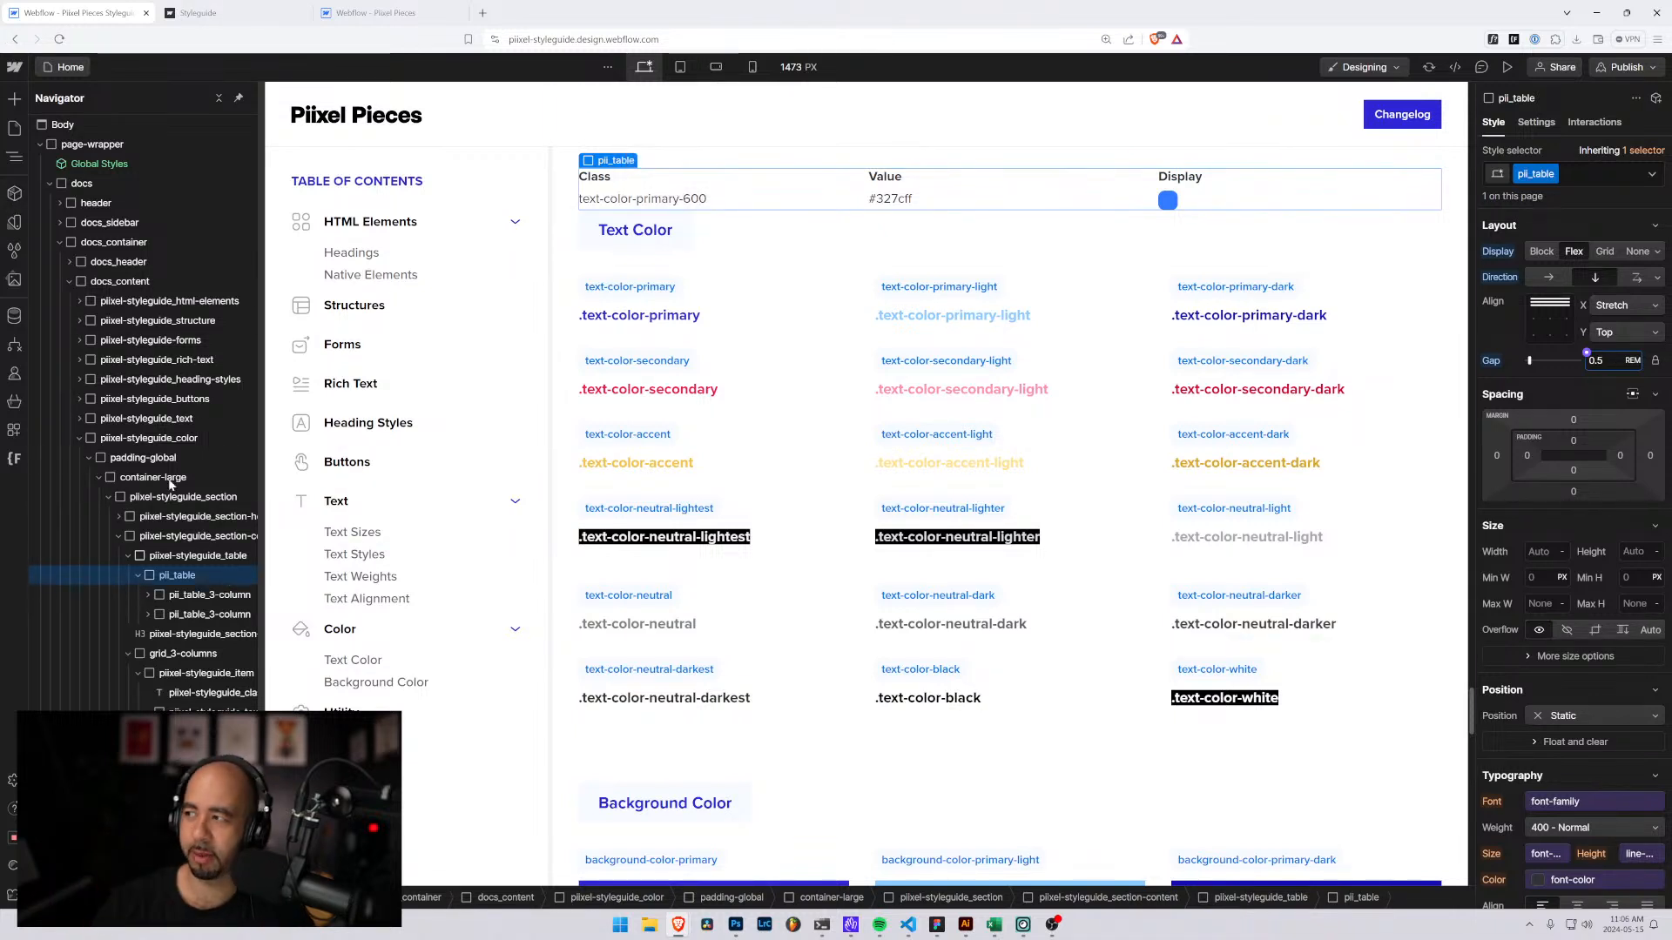
Duplicate the text-color-primary-600 row inside pii_table four times.
left_click(139, 578)
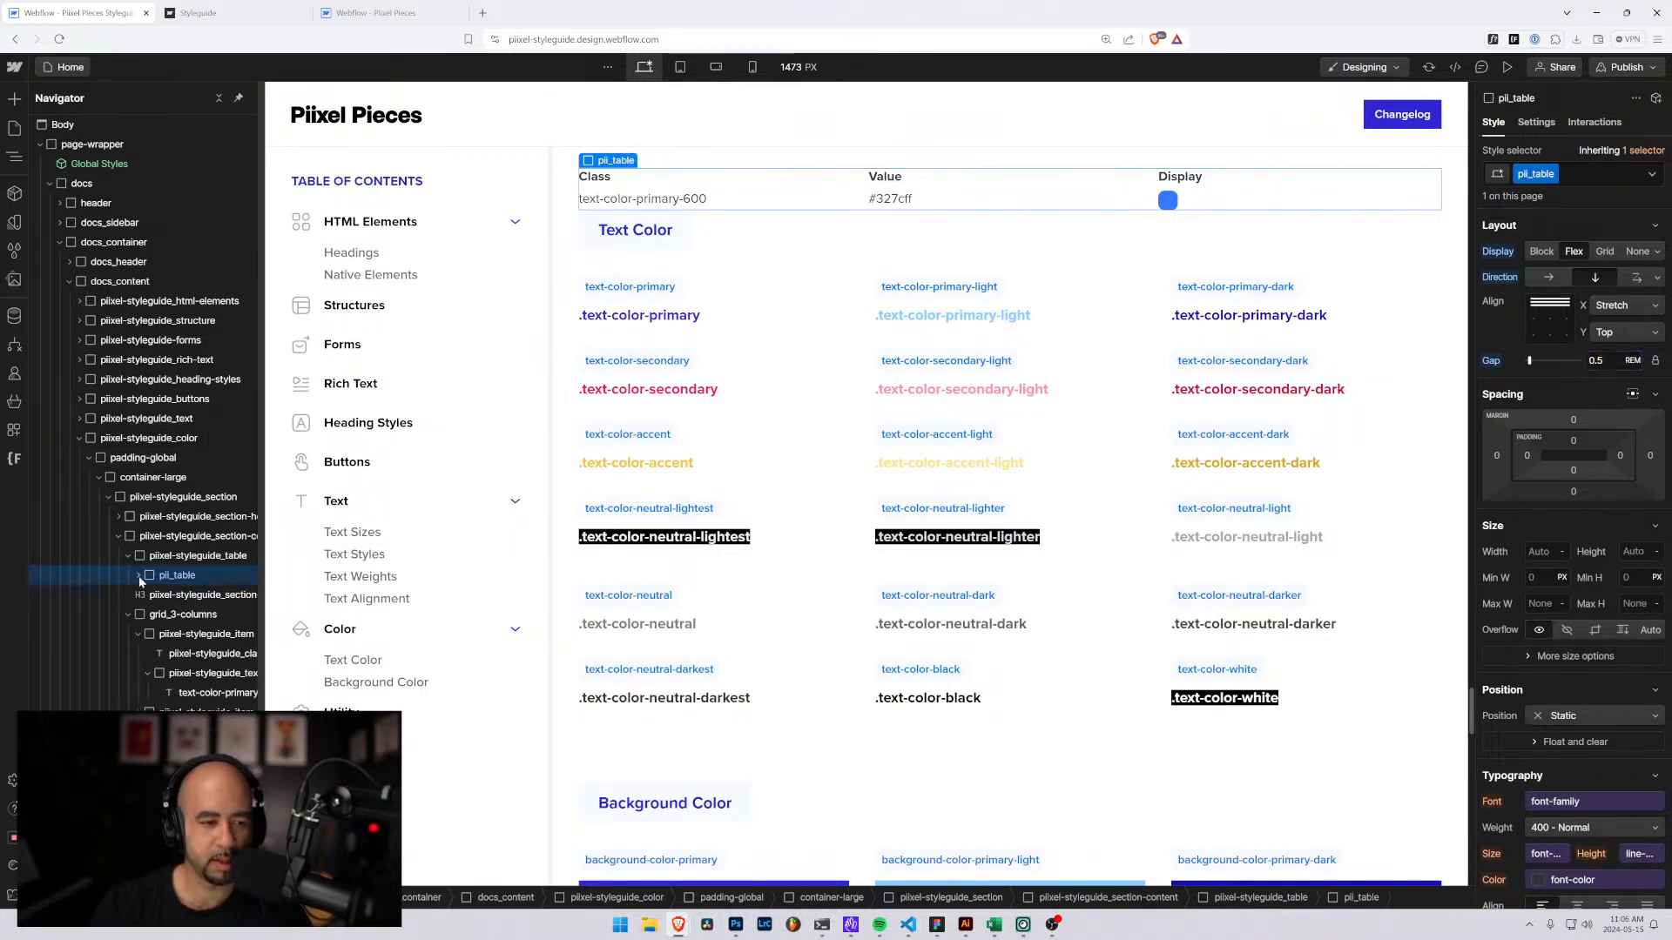
left_click(139, 579)
left_click(179, 596)
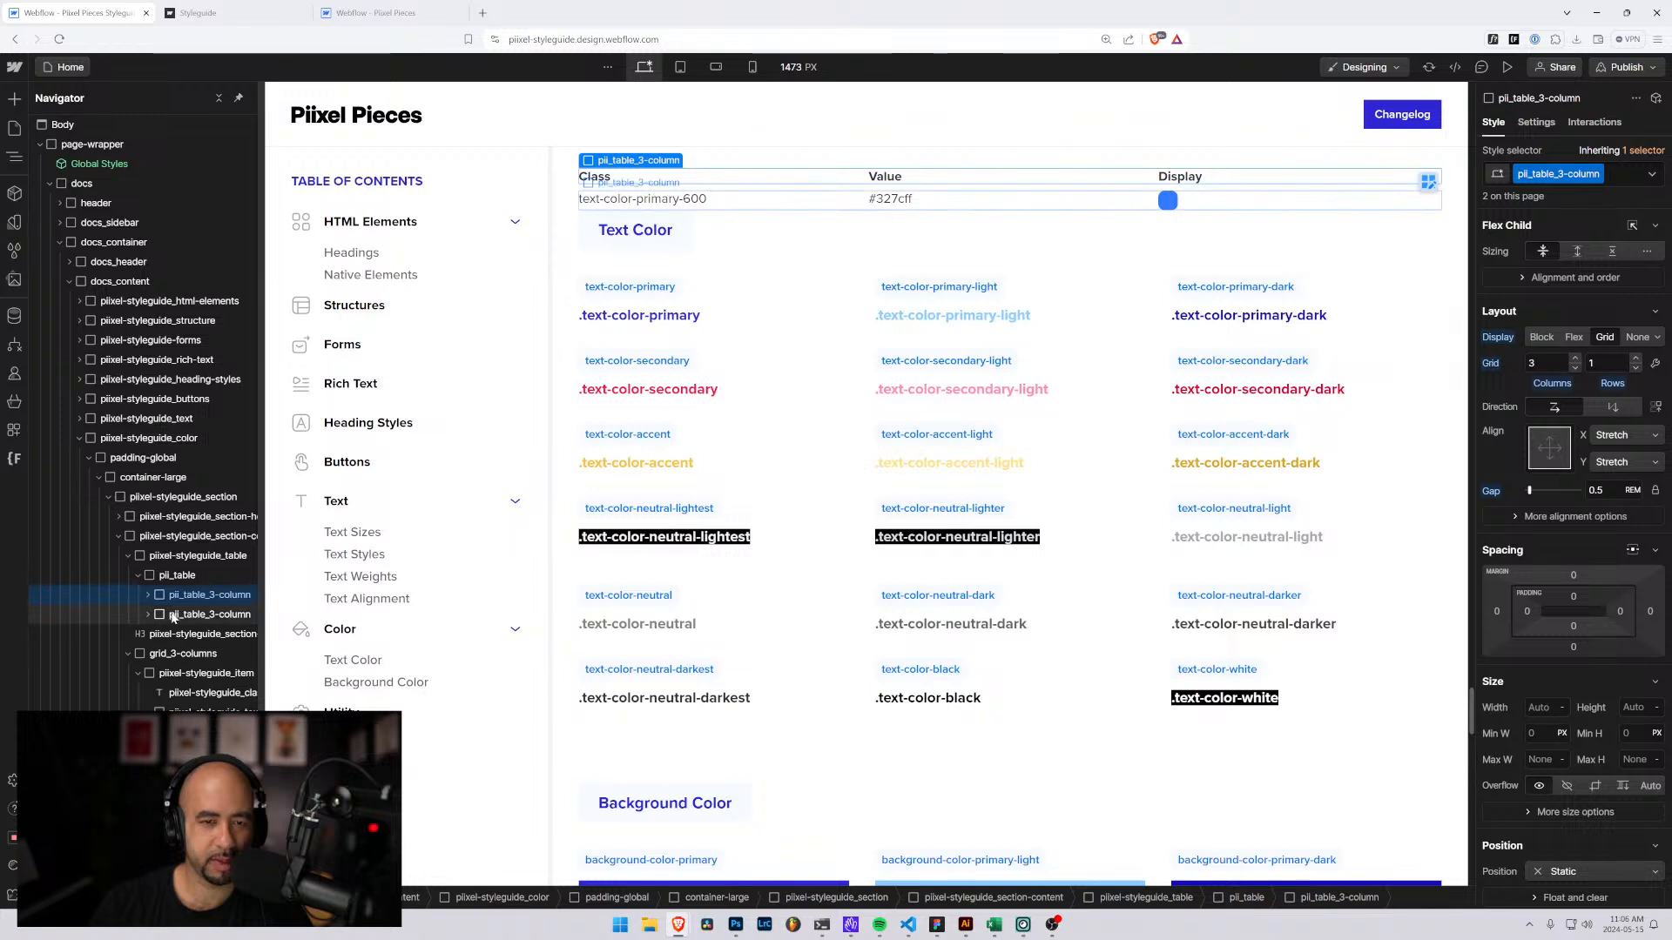
left_click(172, 616)
left_click(147, 595)
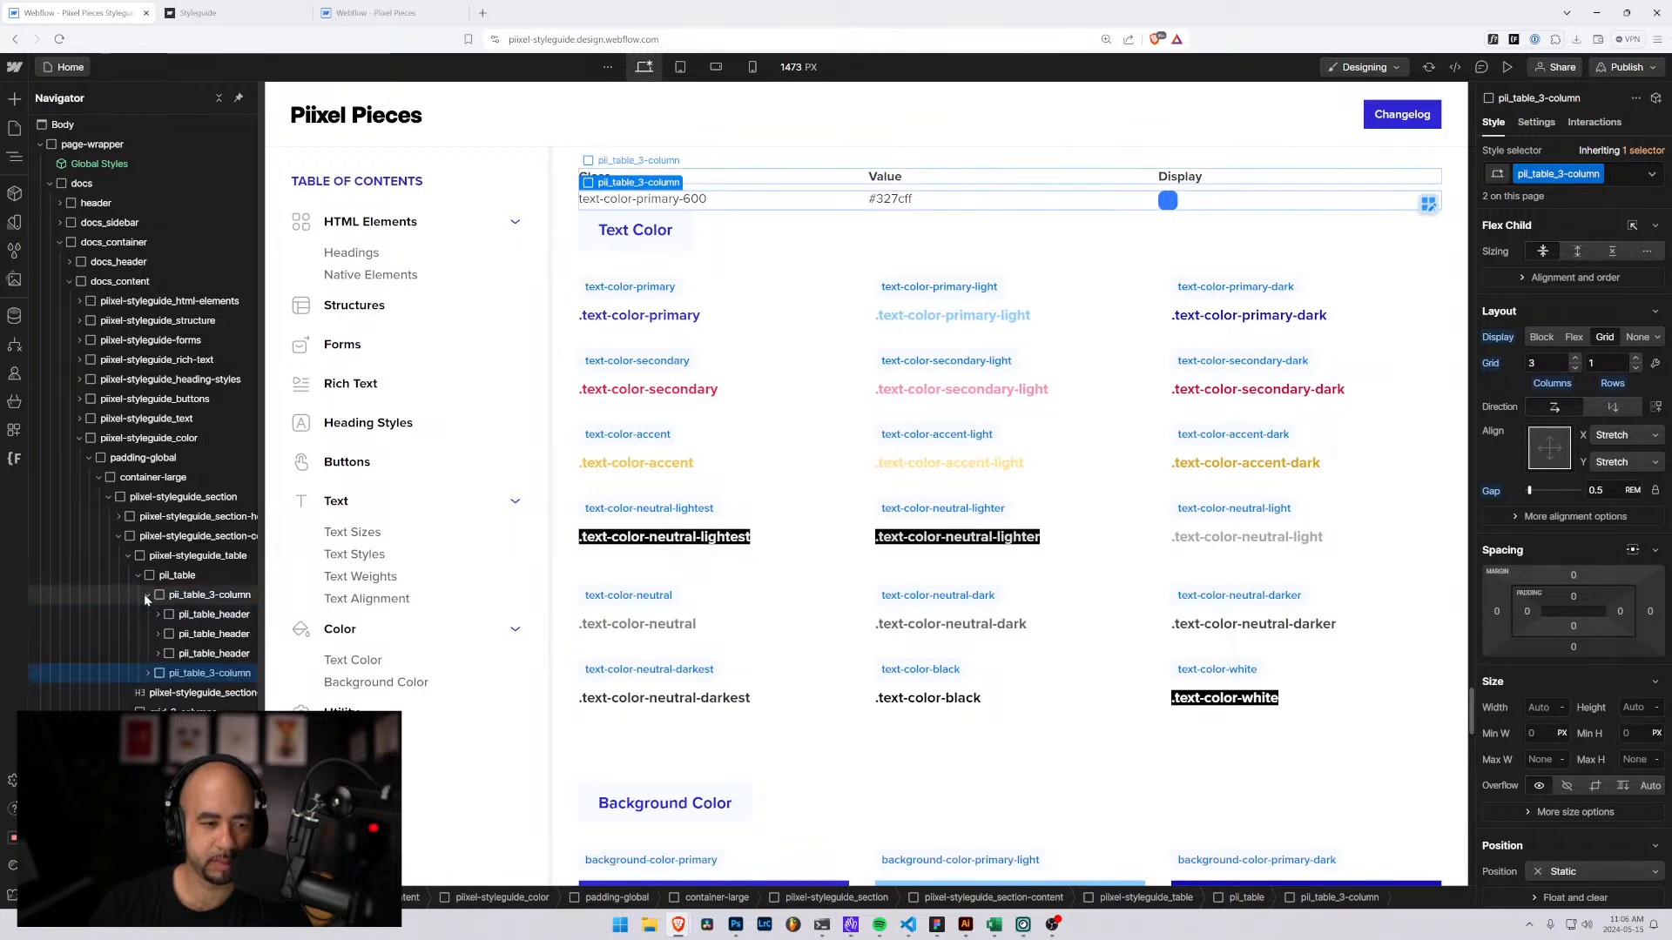
left_click(147, 595)
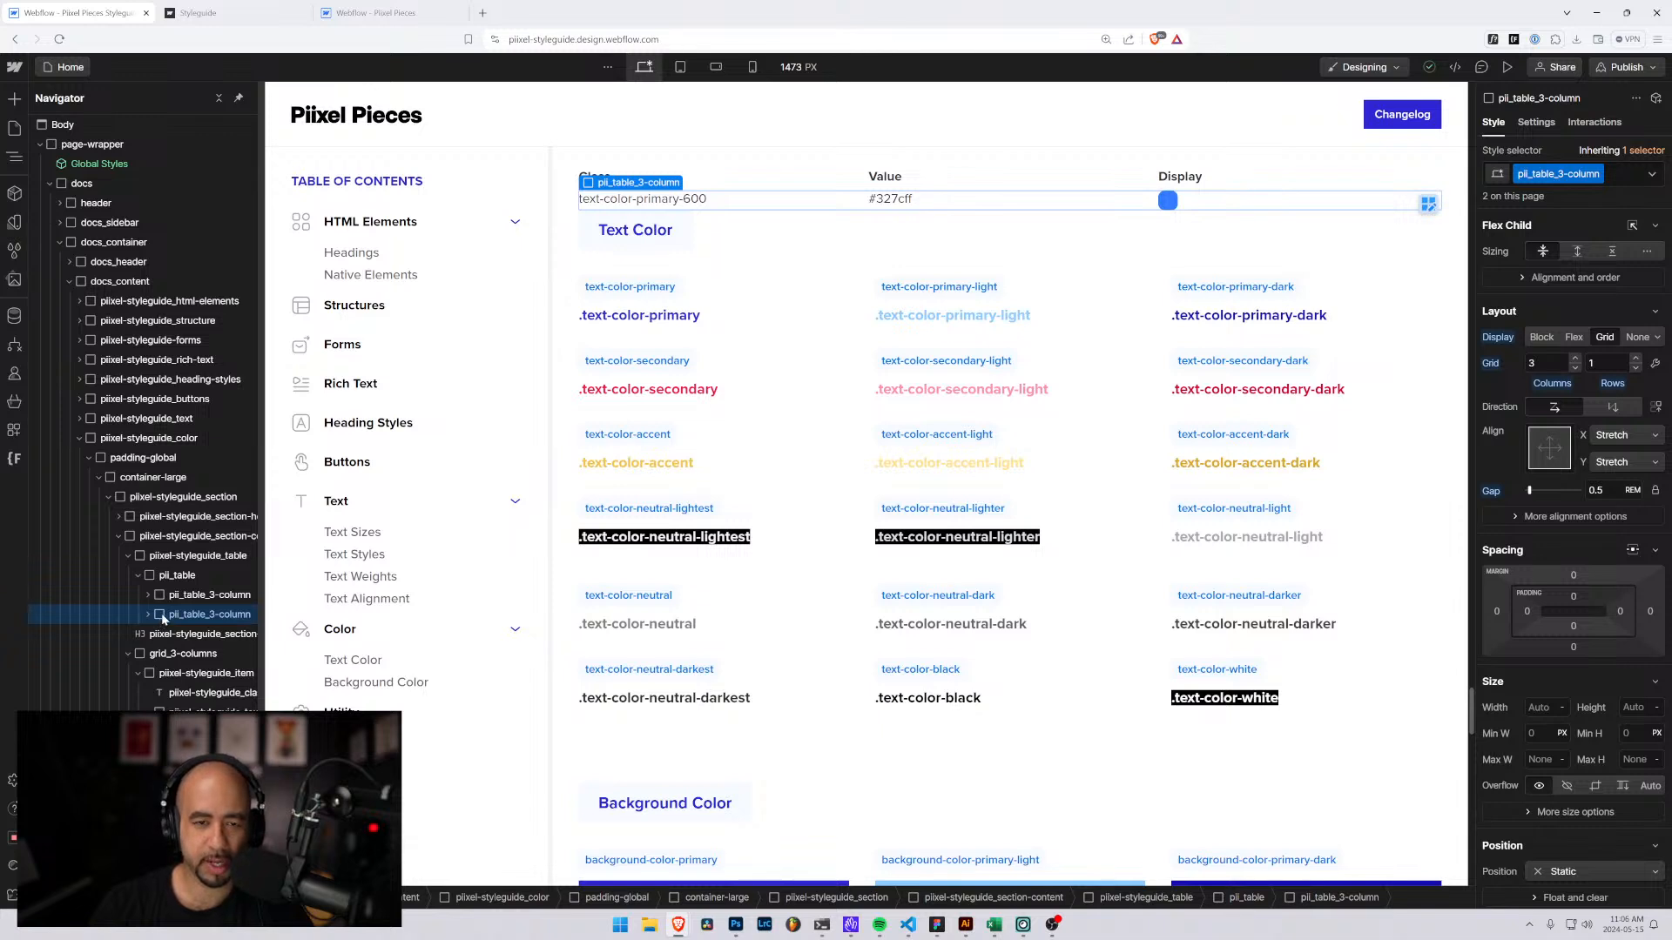
key("ctrl+d")
key("ctrl+d")
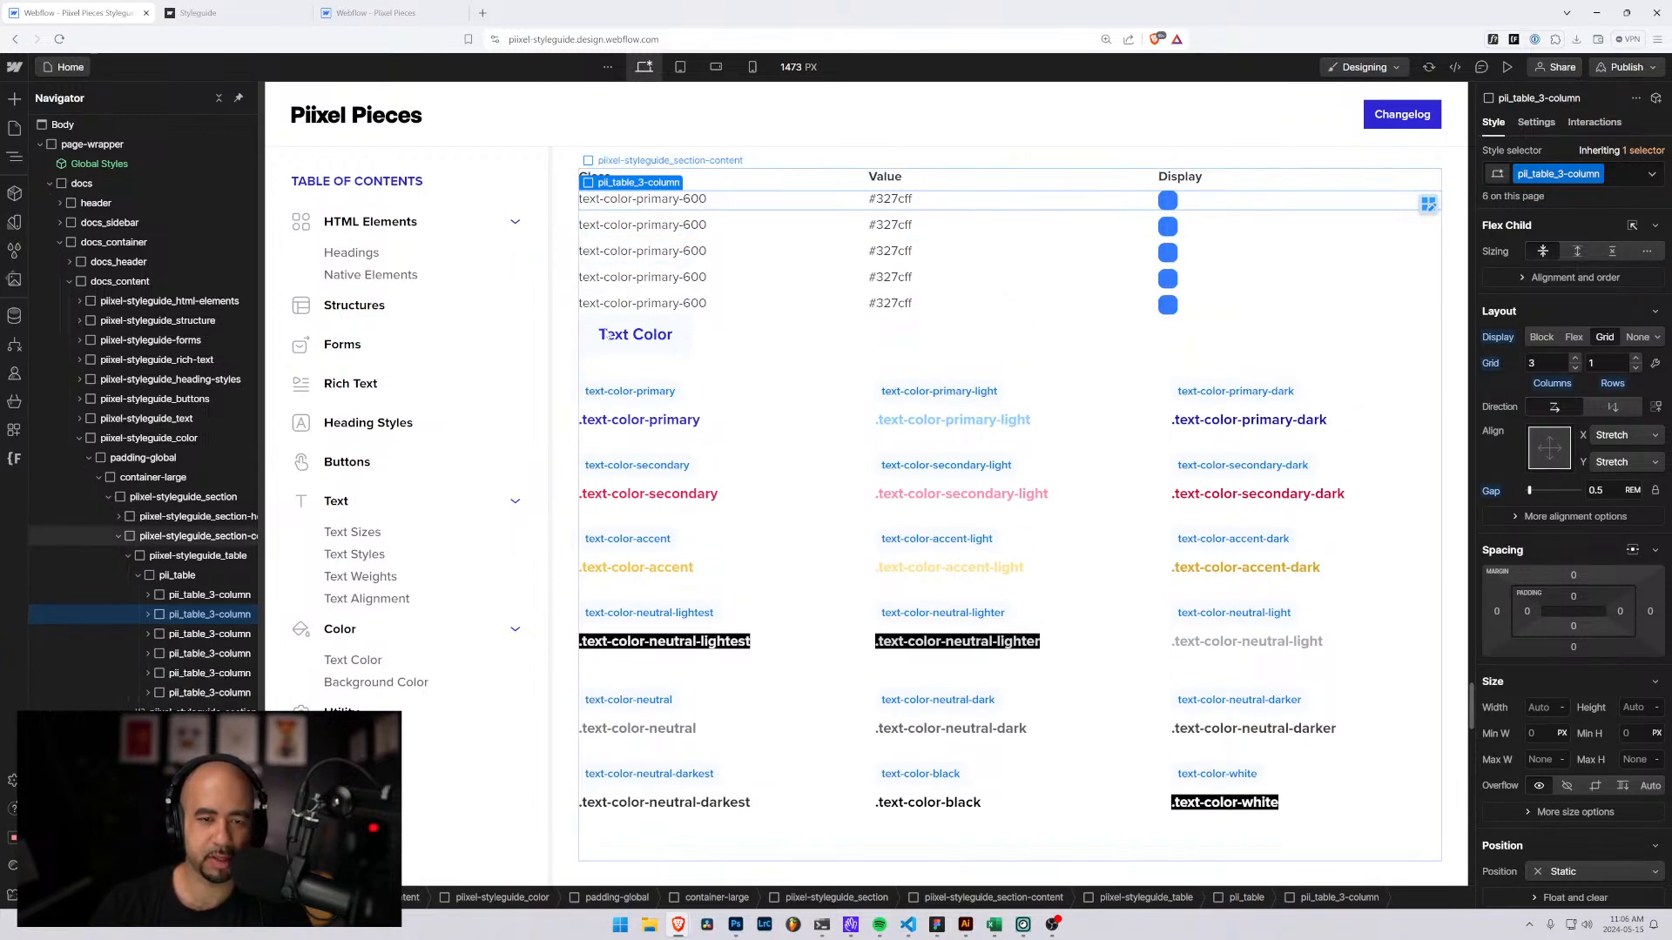
Change the class names in the second and third value rows to text-color-primary-700 and text-color-primary-800.
left_click(679, 224)
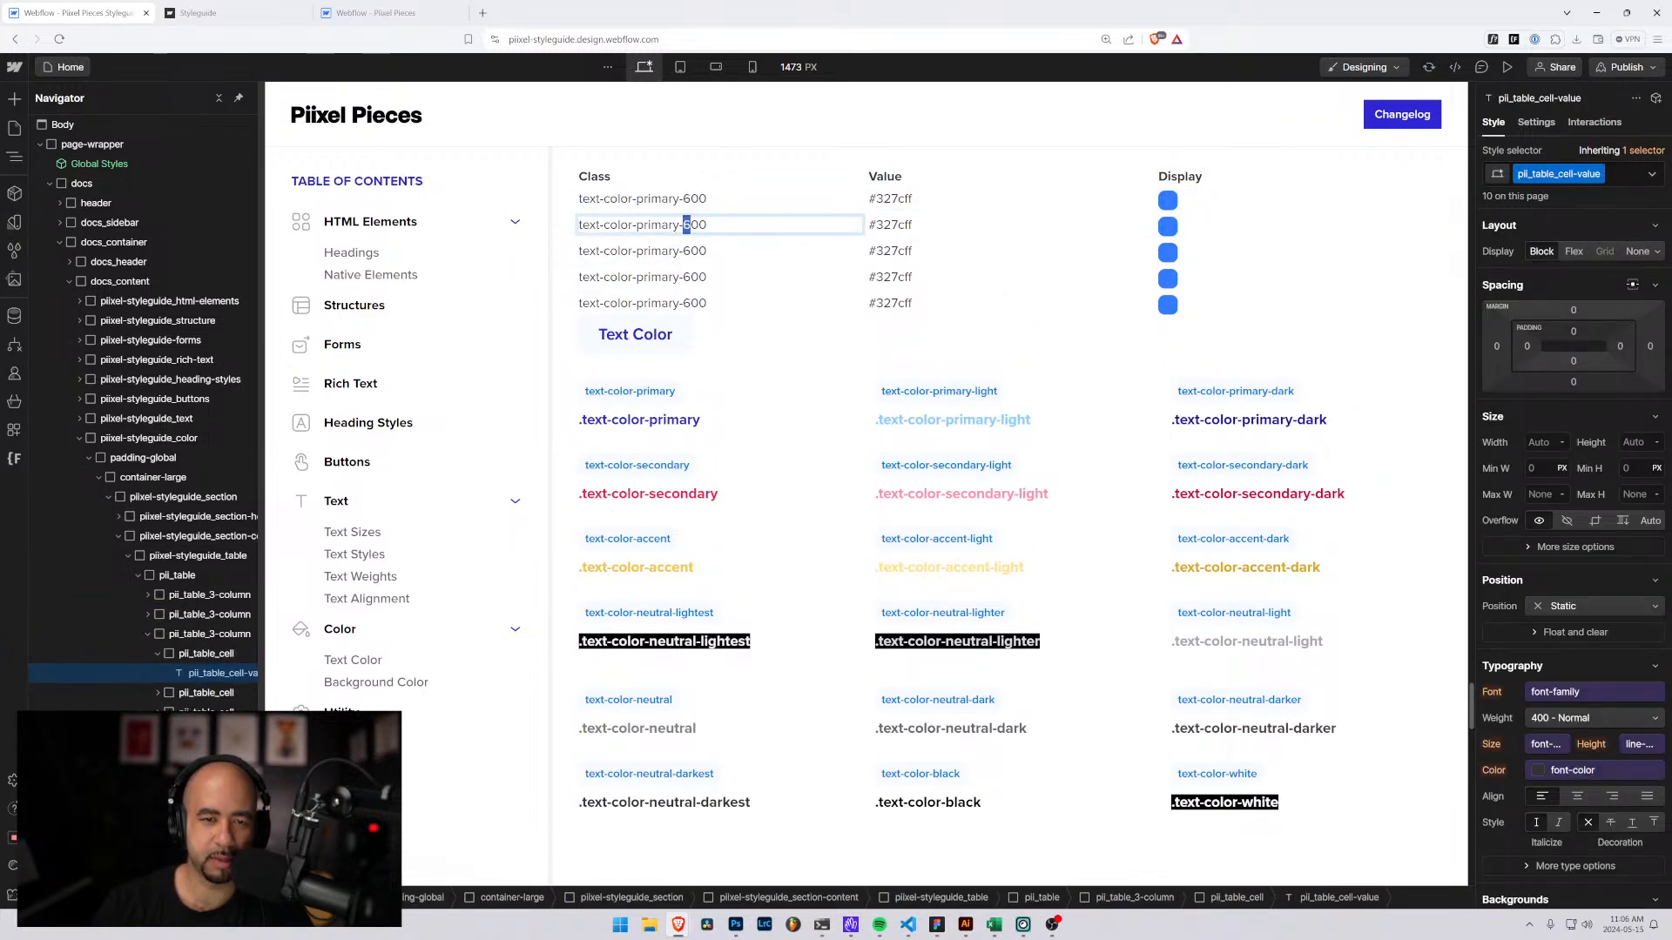
type("7")
key("Escape")
left_click(690, 253)
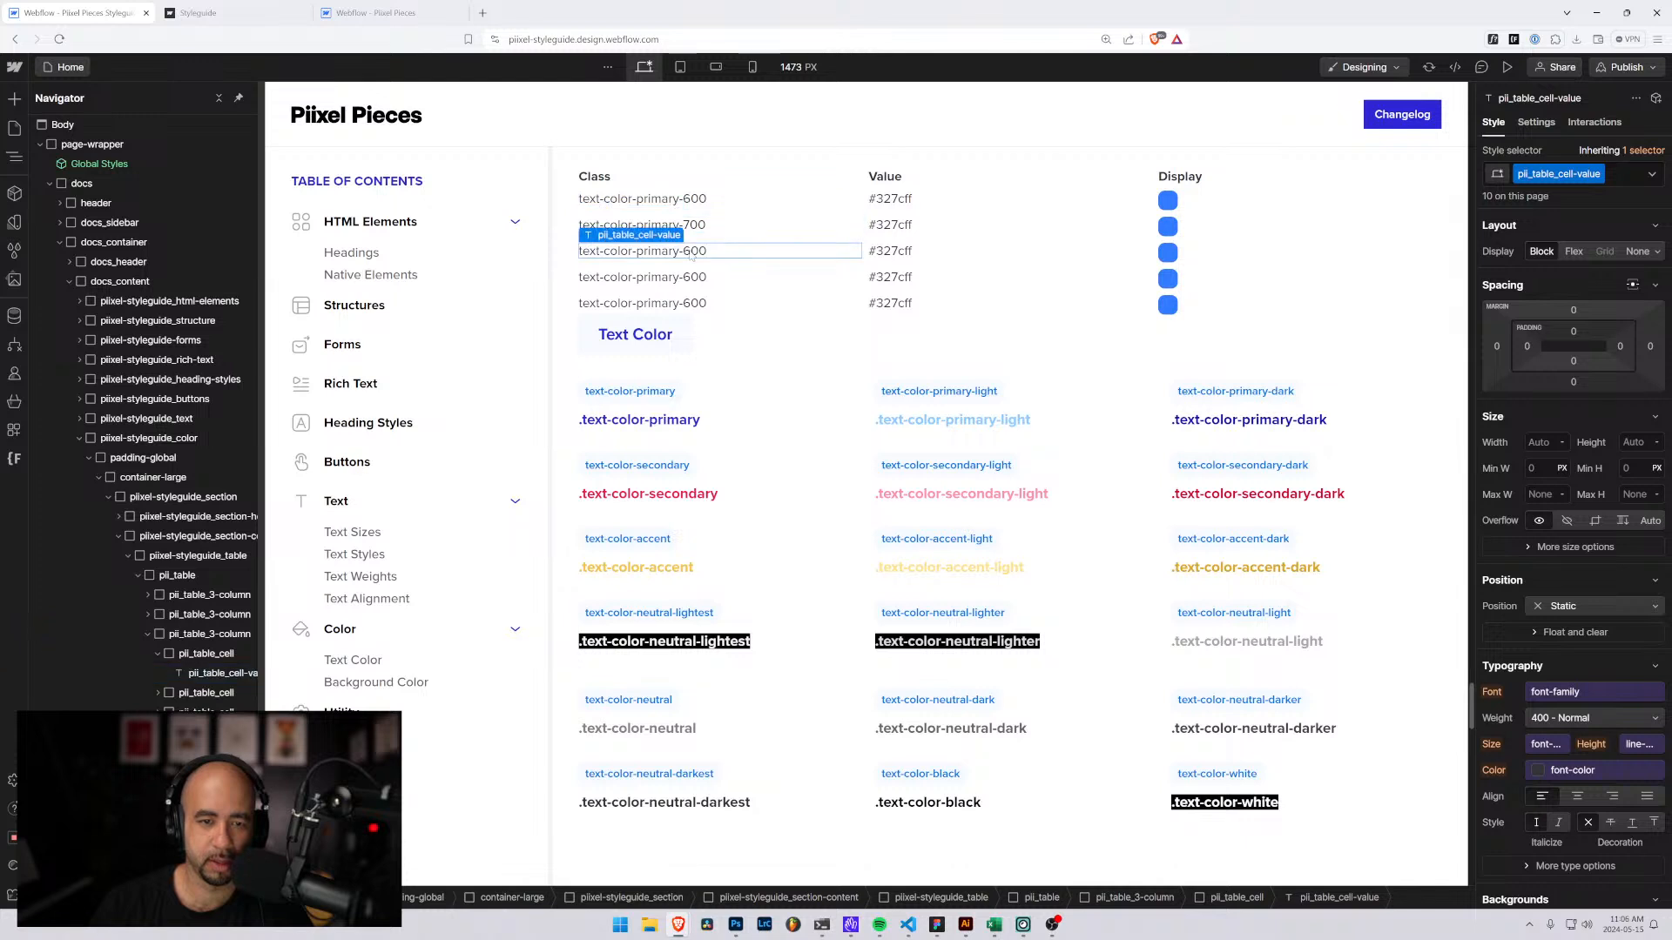
double_click(692, 253)
left_click_drag(690, 251, 684, 252)
type("8")
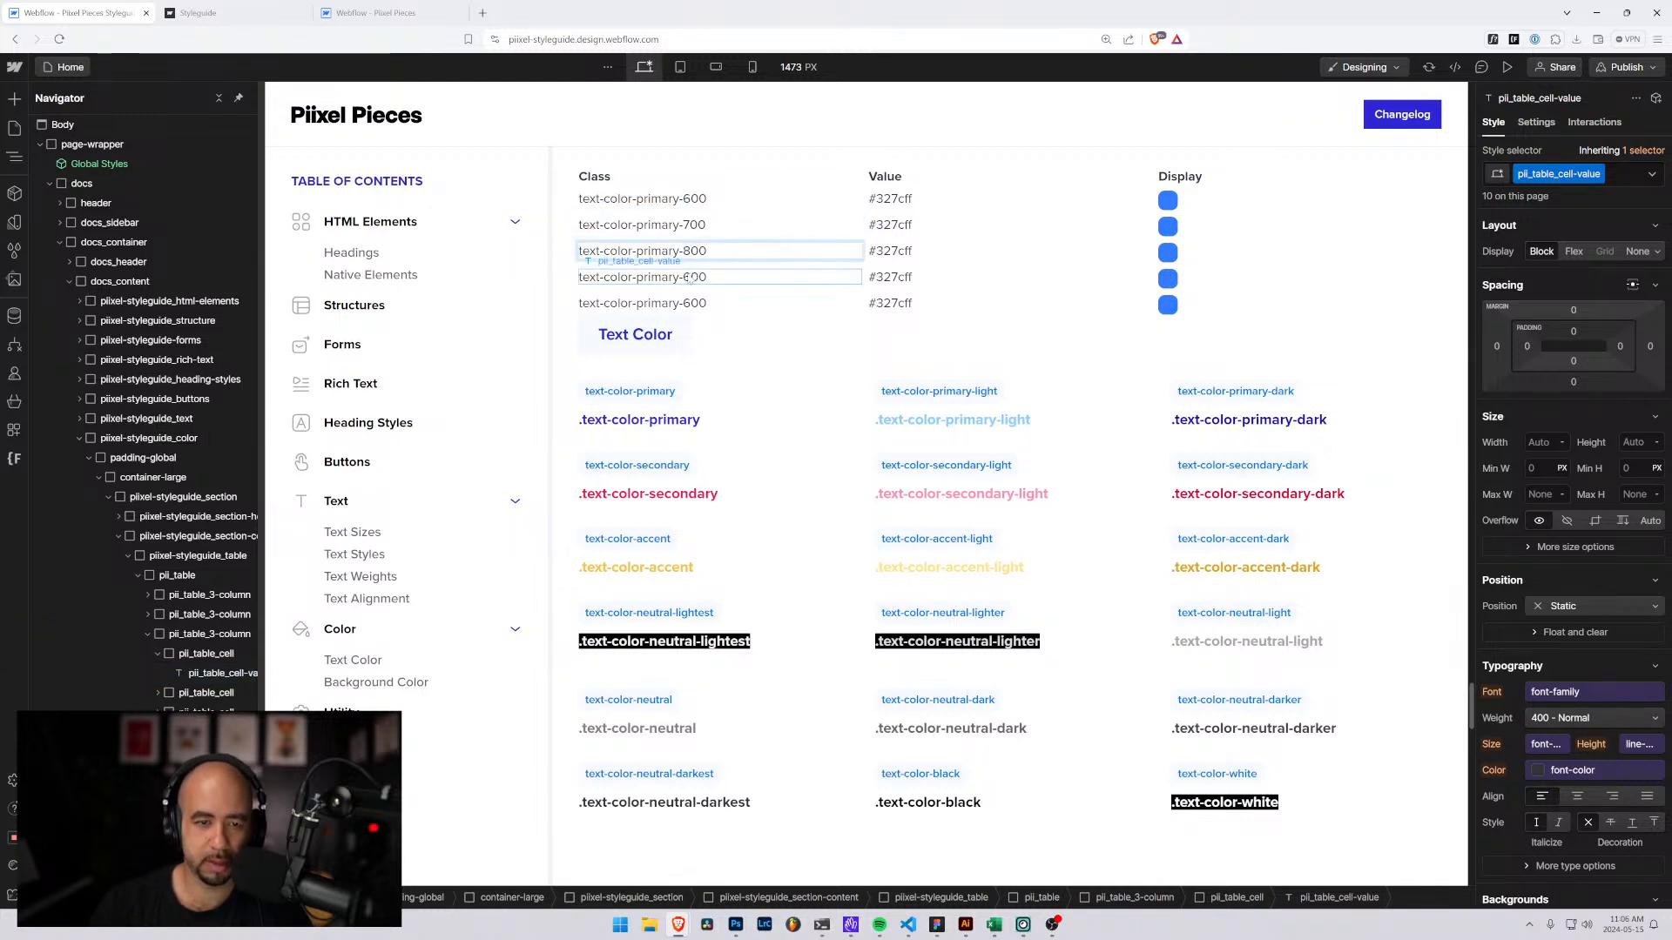
key("Escape")
Change the class name in the fourth value row to text-color-secondary-600.
left_click(690, 278)
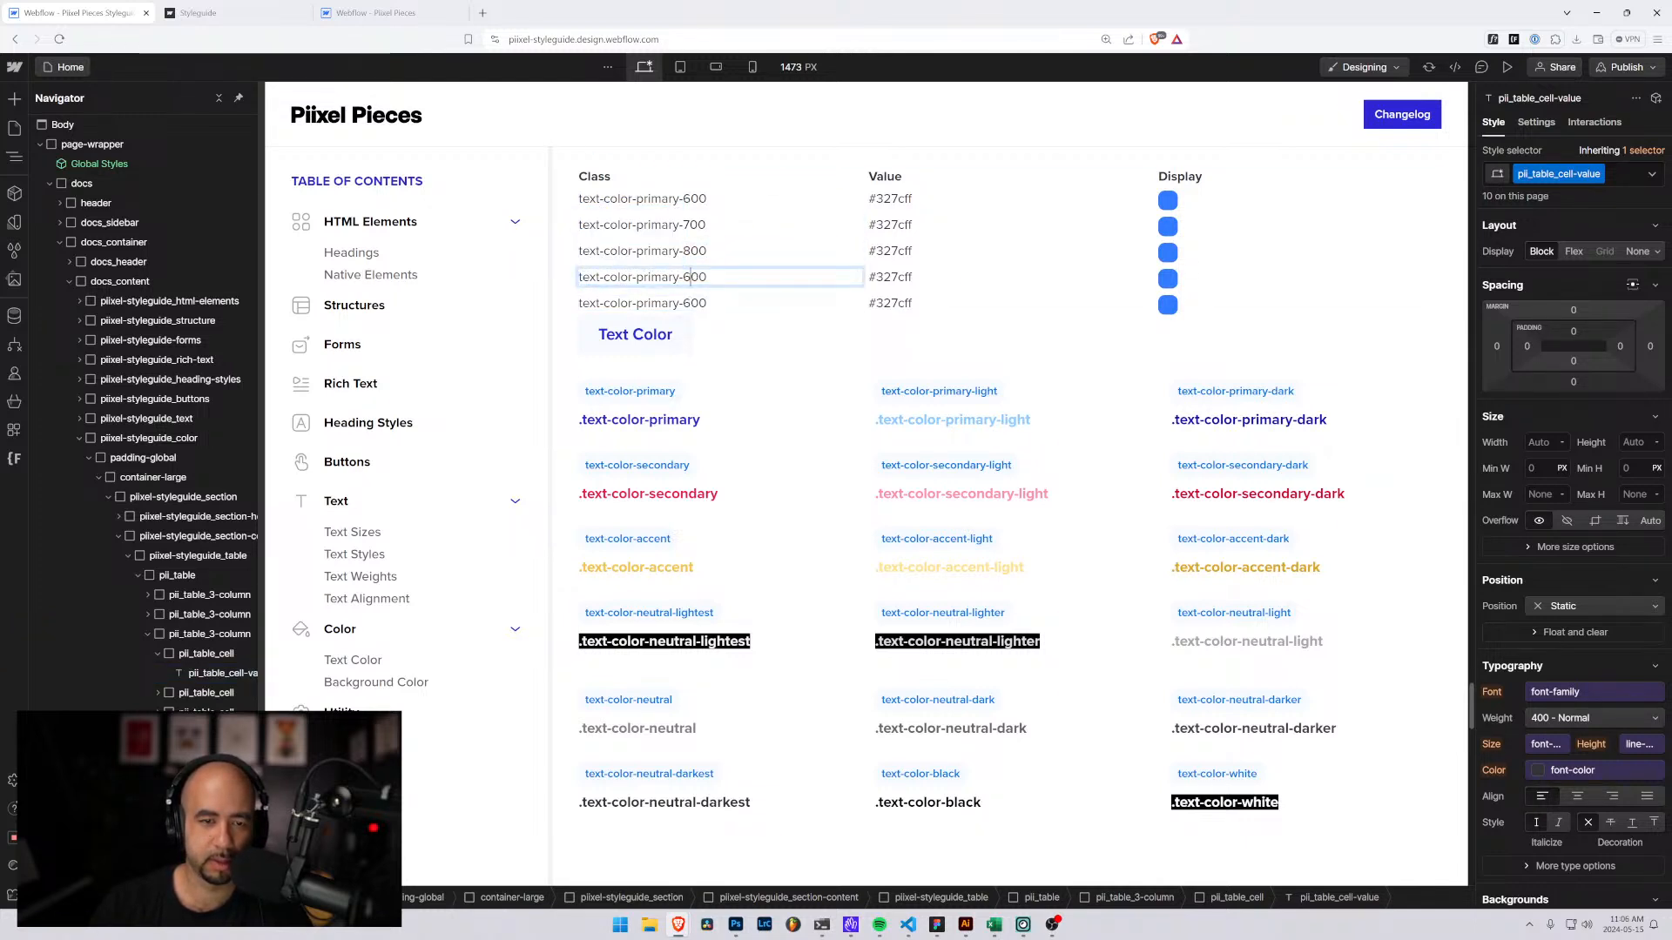
left_click_drag(674, 277, 635, 277)
type("sec")
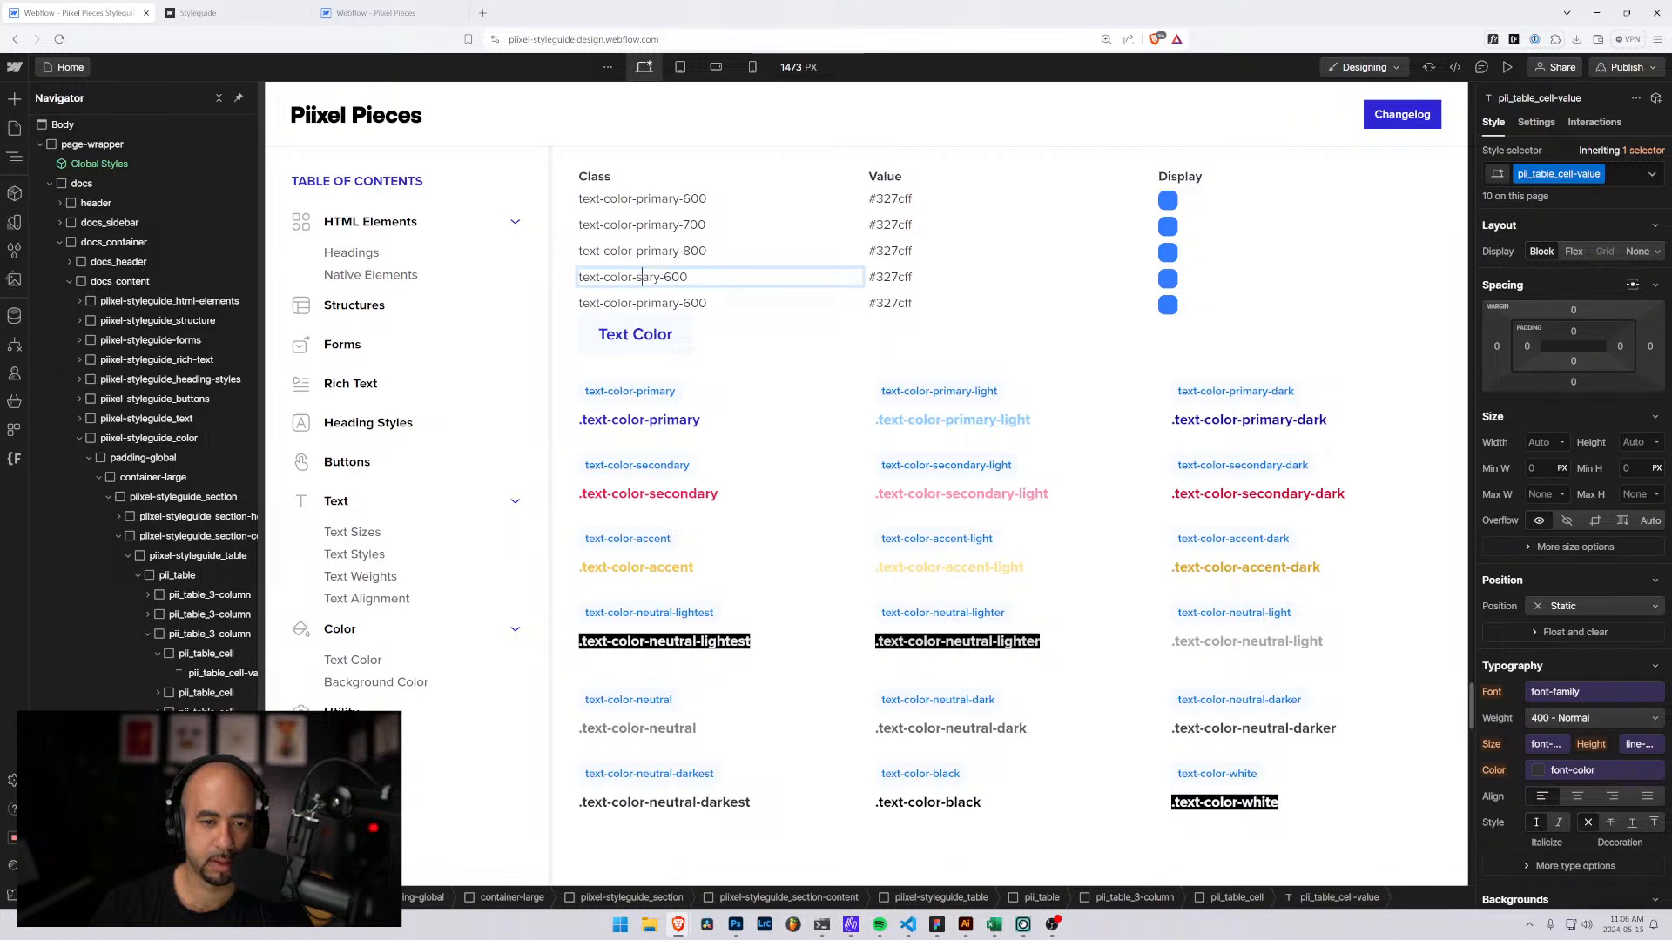
type("onda")
key("BackSpace")
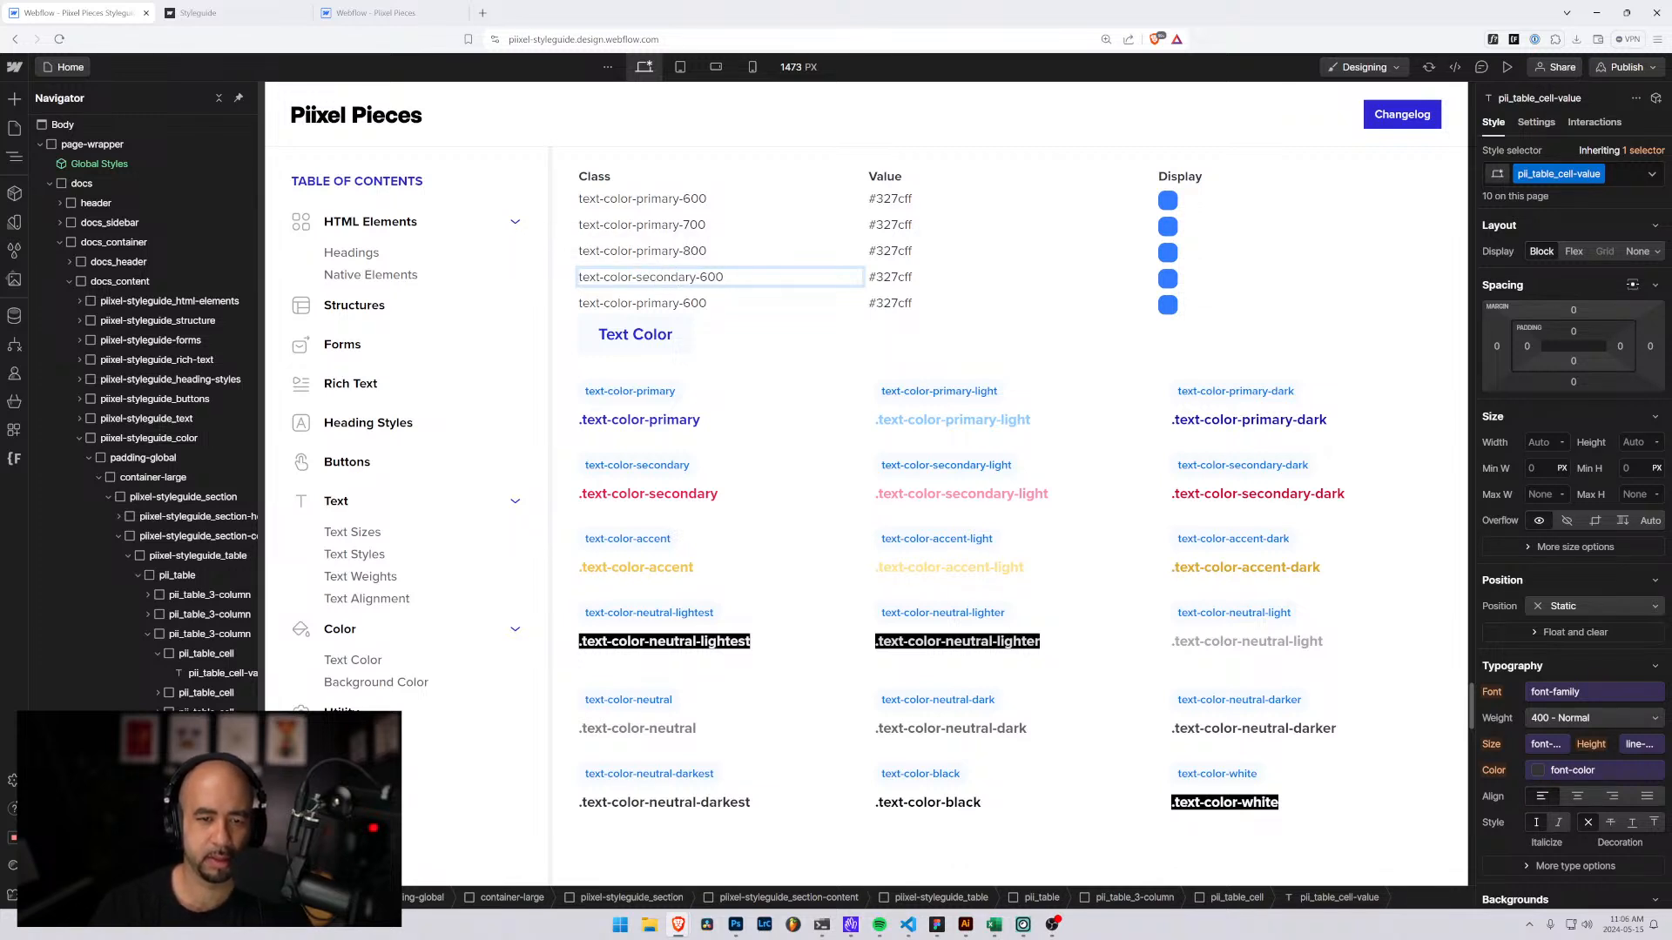
Replace the class name in the fifth value row with text-color-secondary-700.
left_click(711, 306)
double_click(710, 307)
key("ctrl+a")
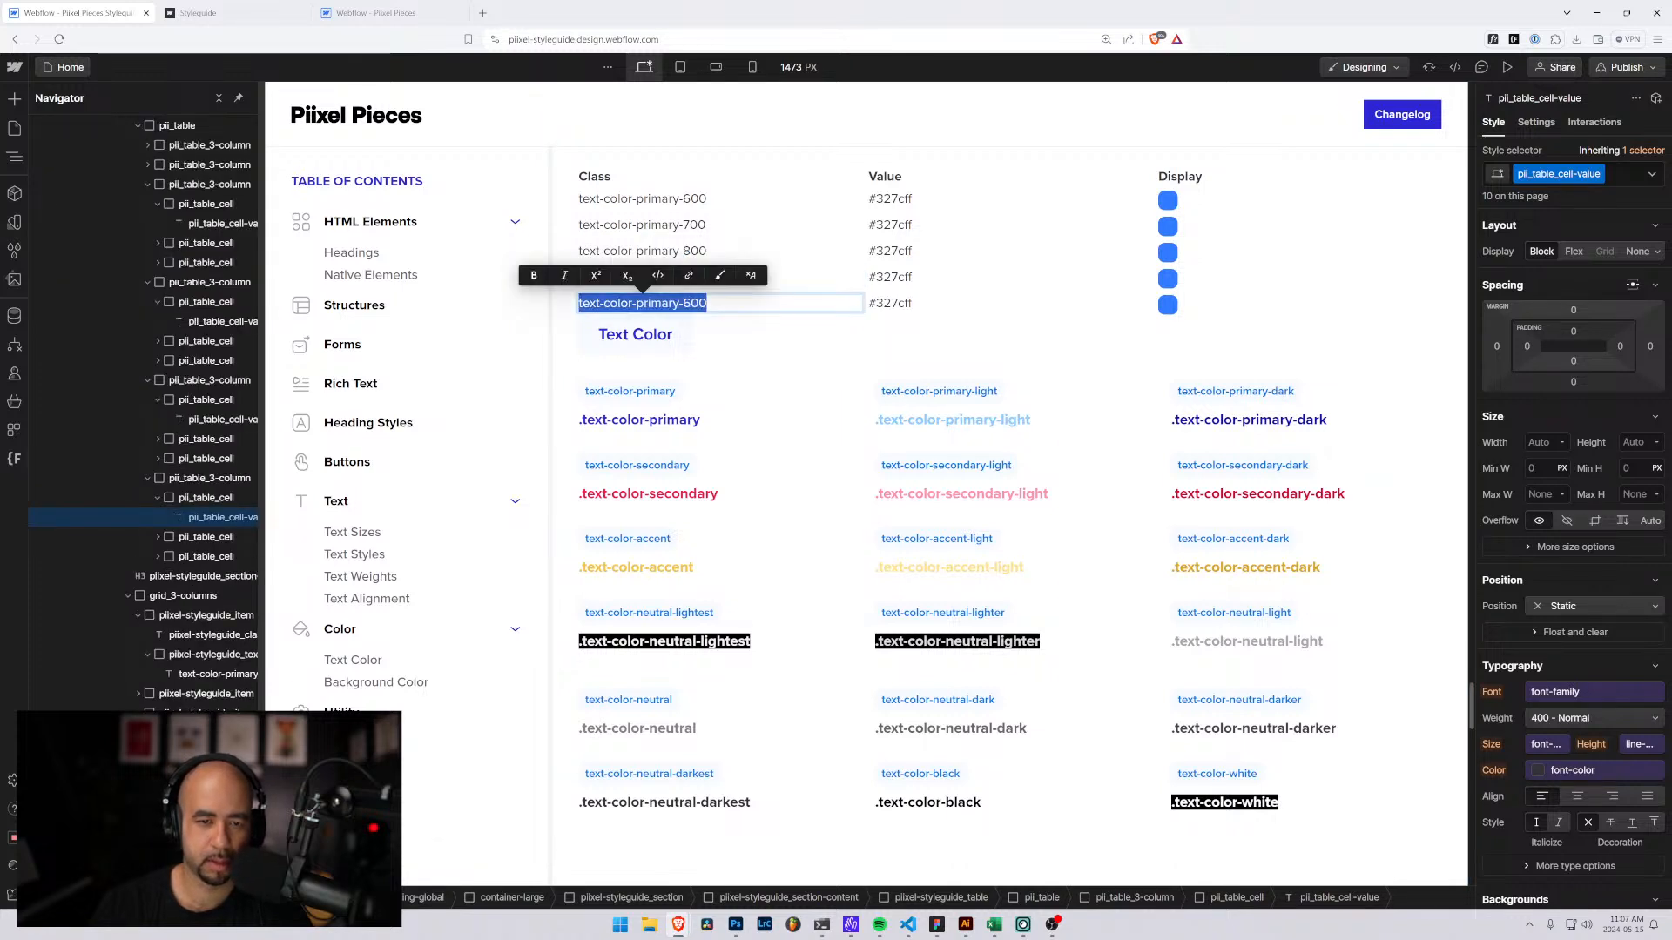
type("text-color-secondary-600")
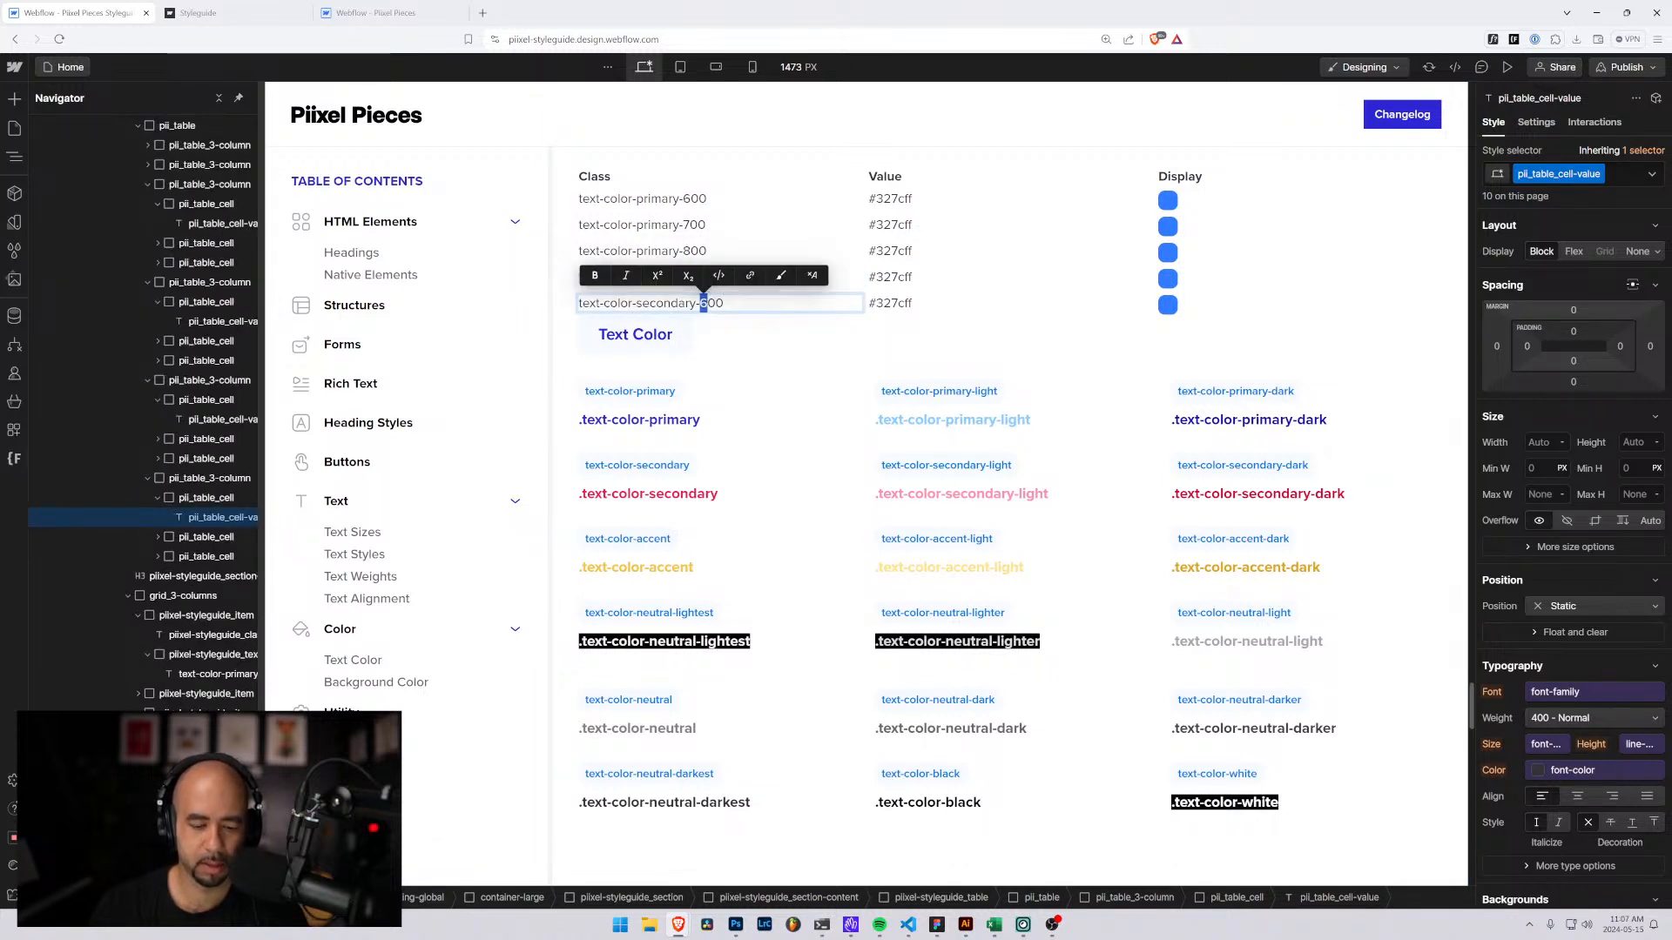
type("7")
key("Escape")
Duplicate the text-color-secondary-700 row and change the copy's class name to text-color-secondary-800.
left_click(148, 478)
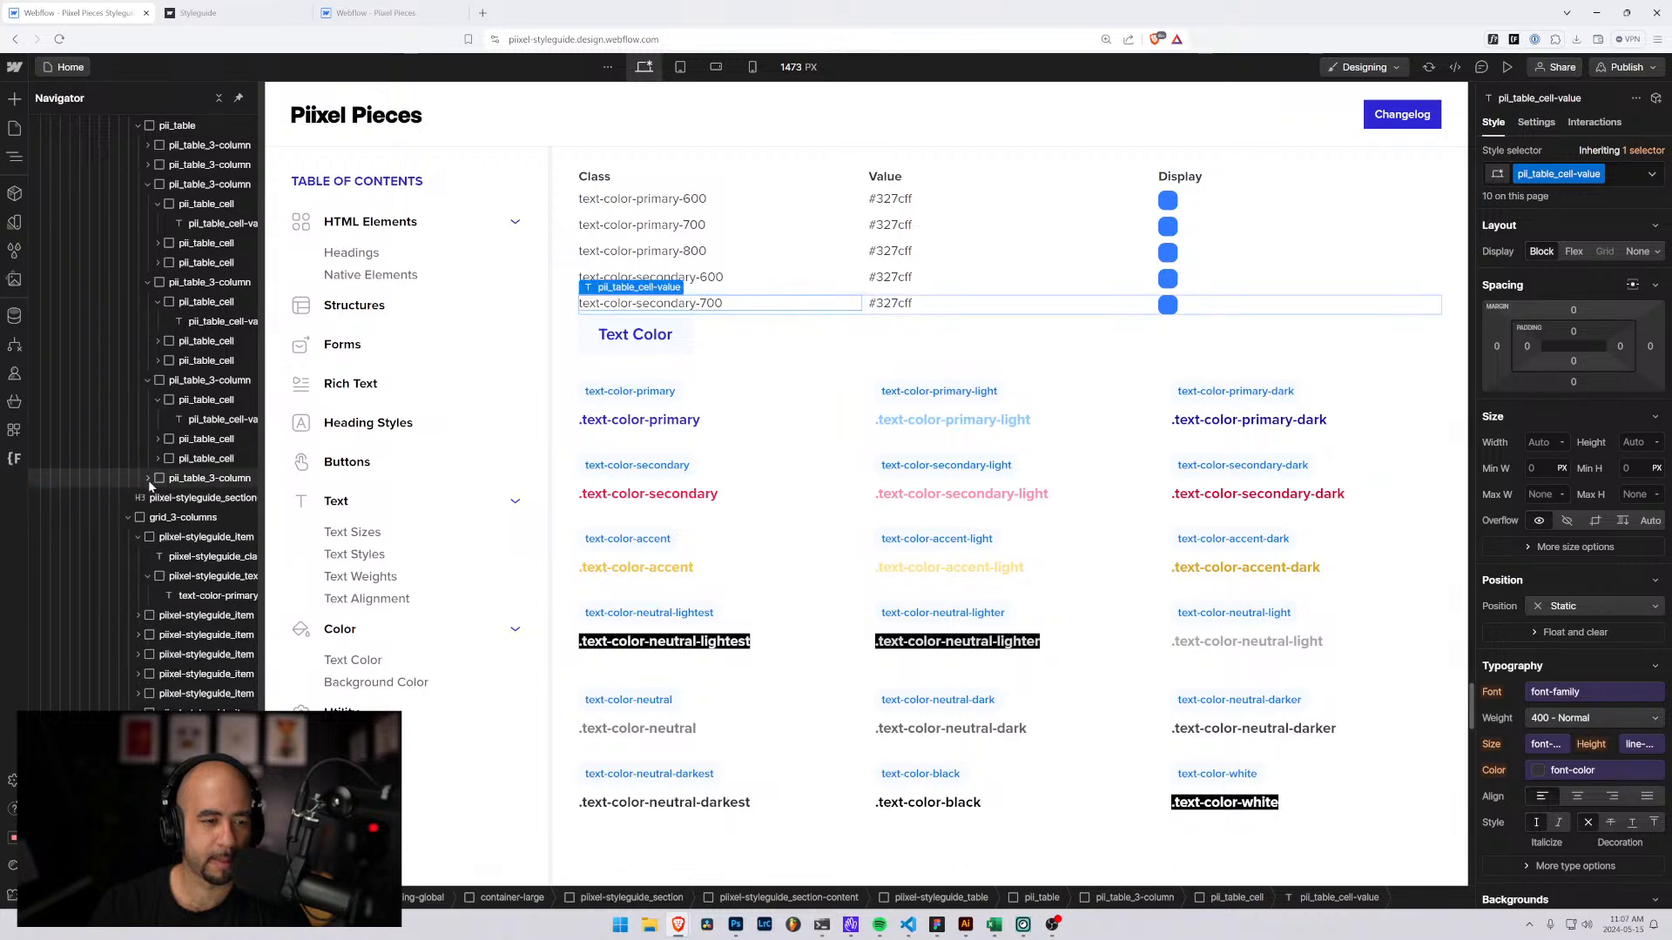
left_click(155, 479)
key("ctrl+d")
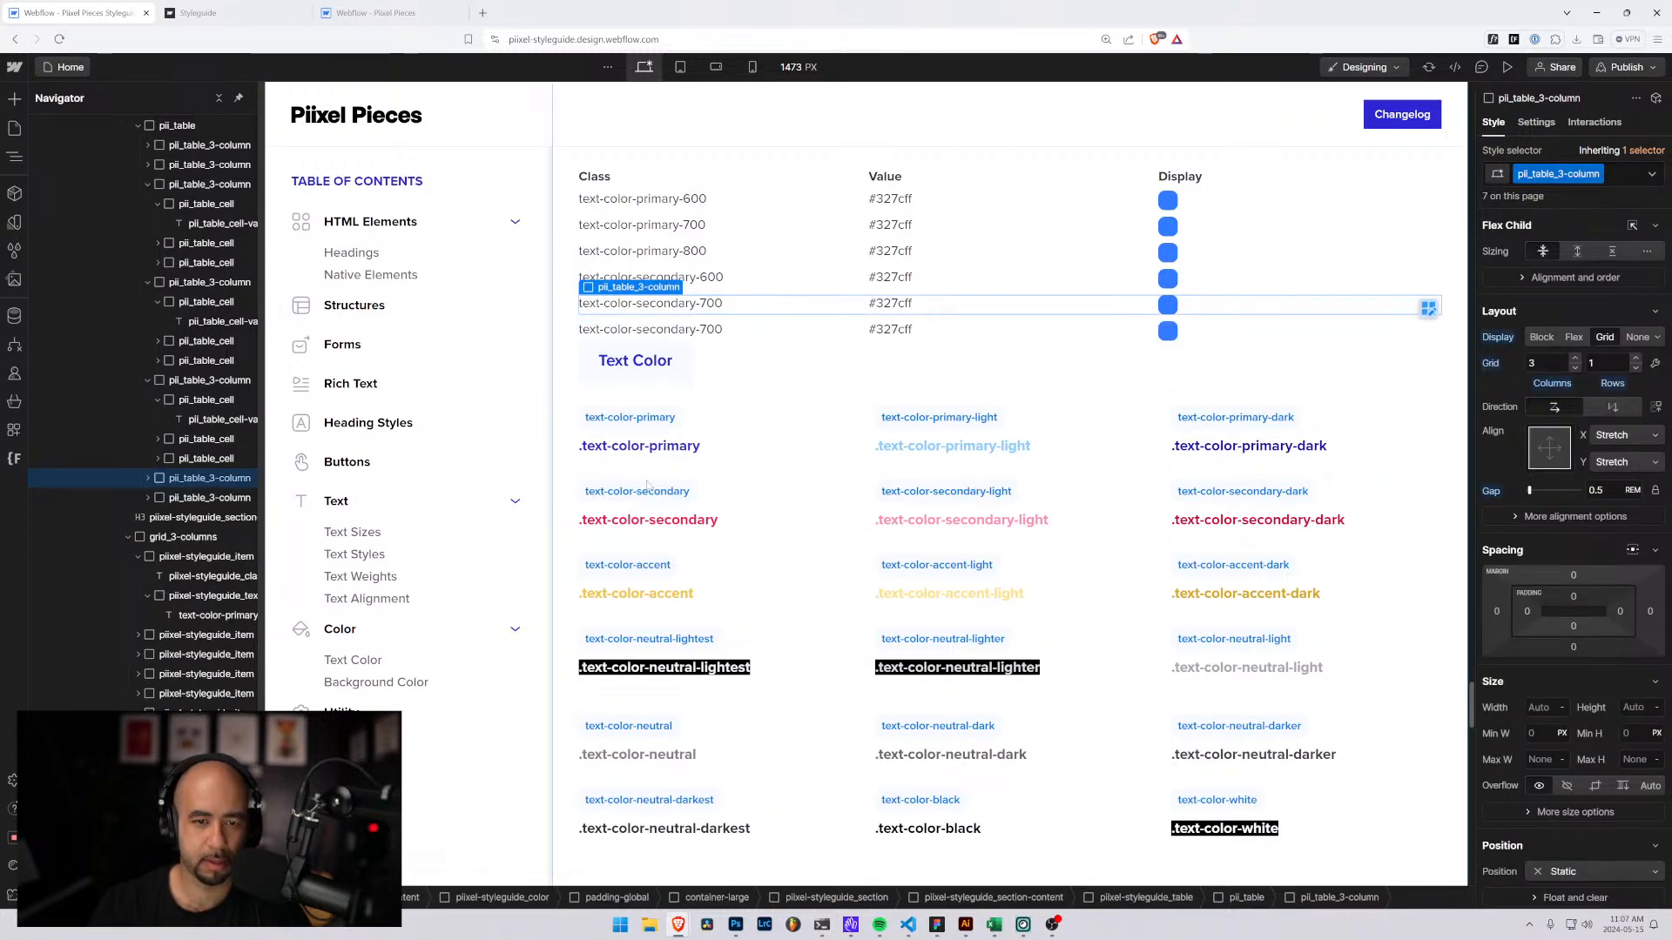
double_click(714, 329)
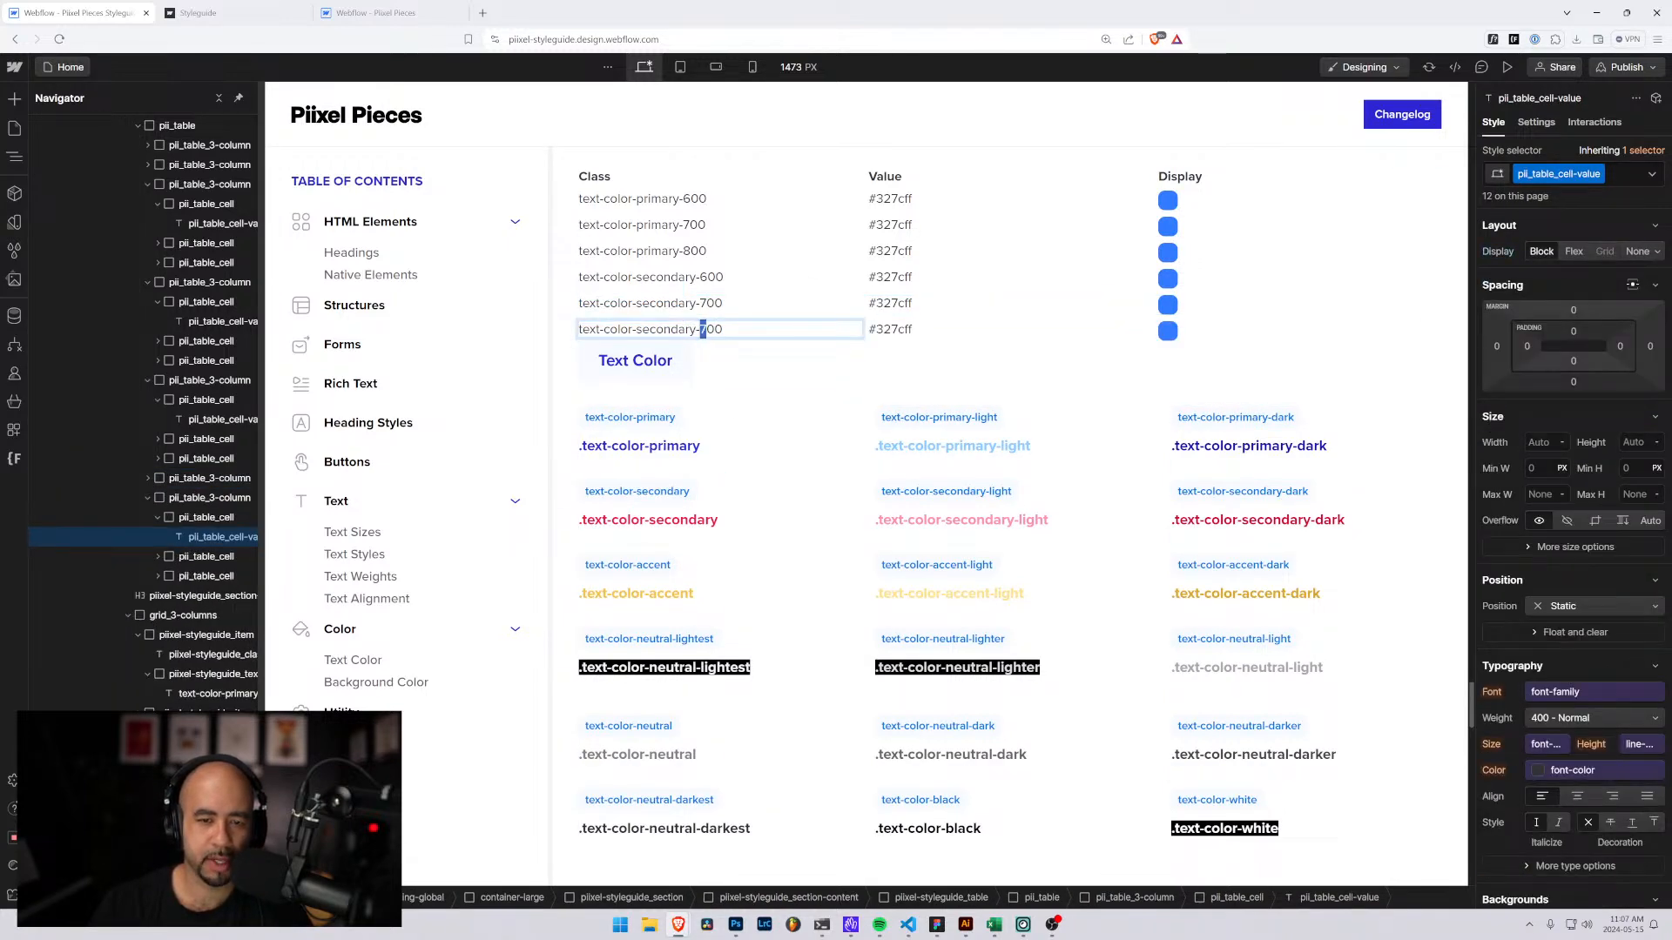
type("8")
left_click(719, 279)
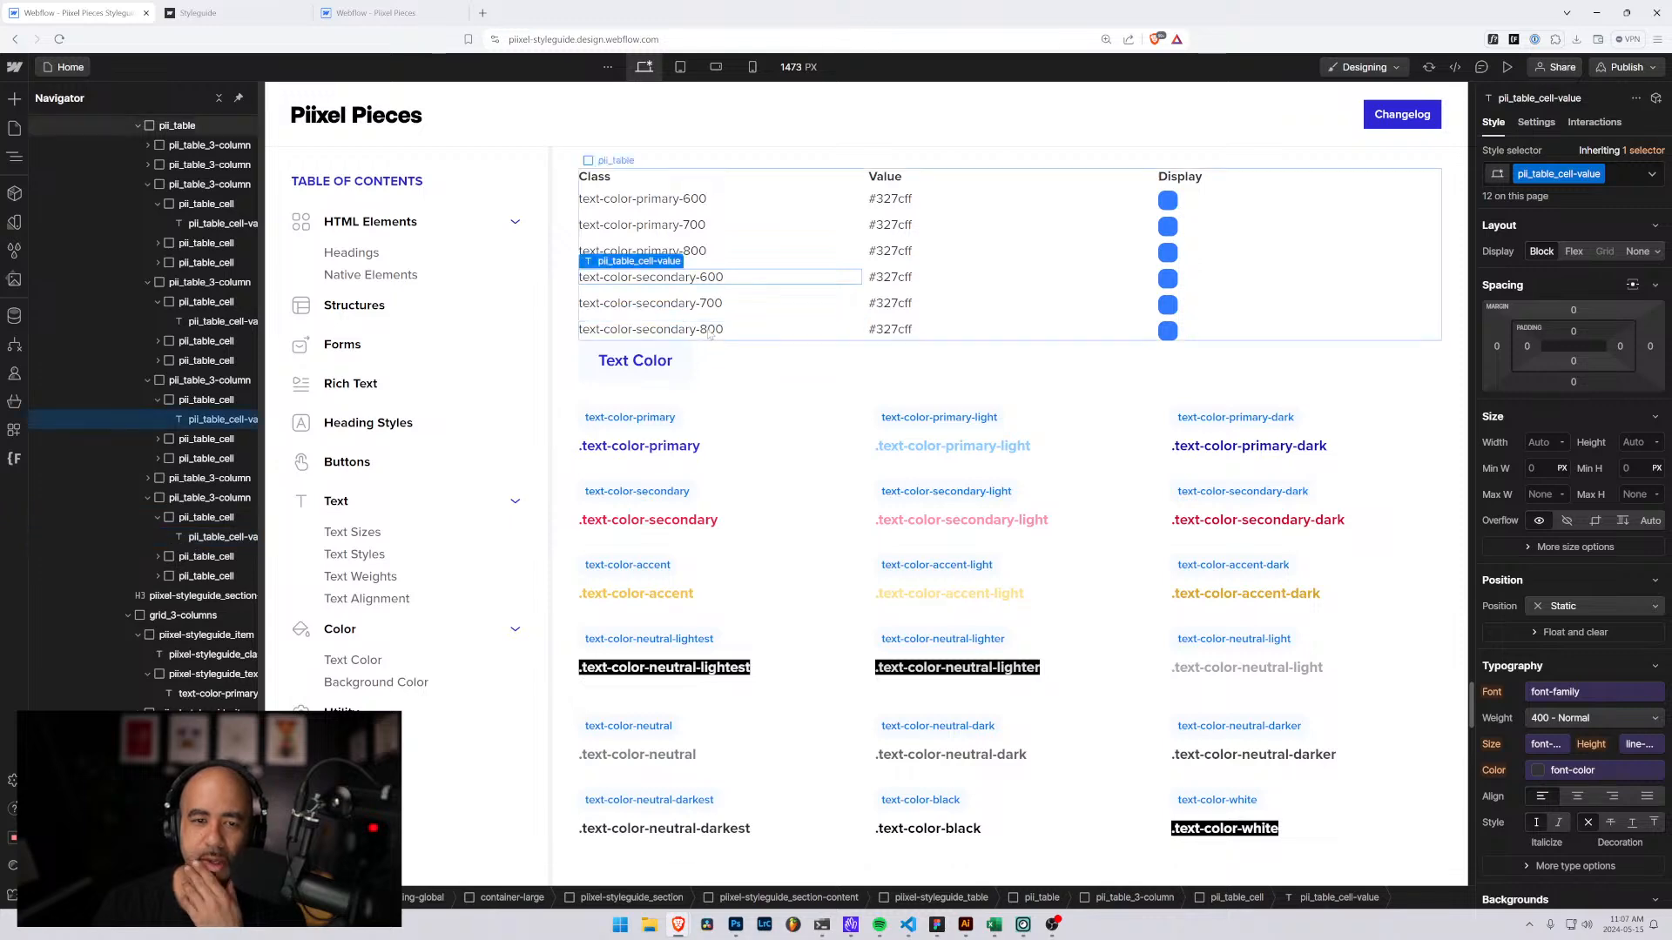
Switch to the Pixel Pieces project and review its brand and neutral base color variables at a larger zoom.
left_click(375, 13)
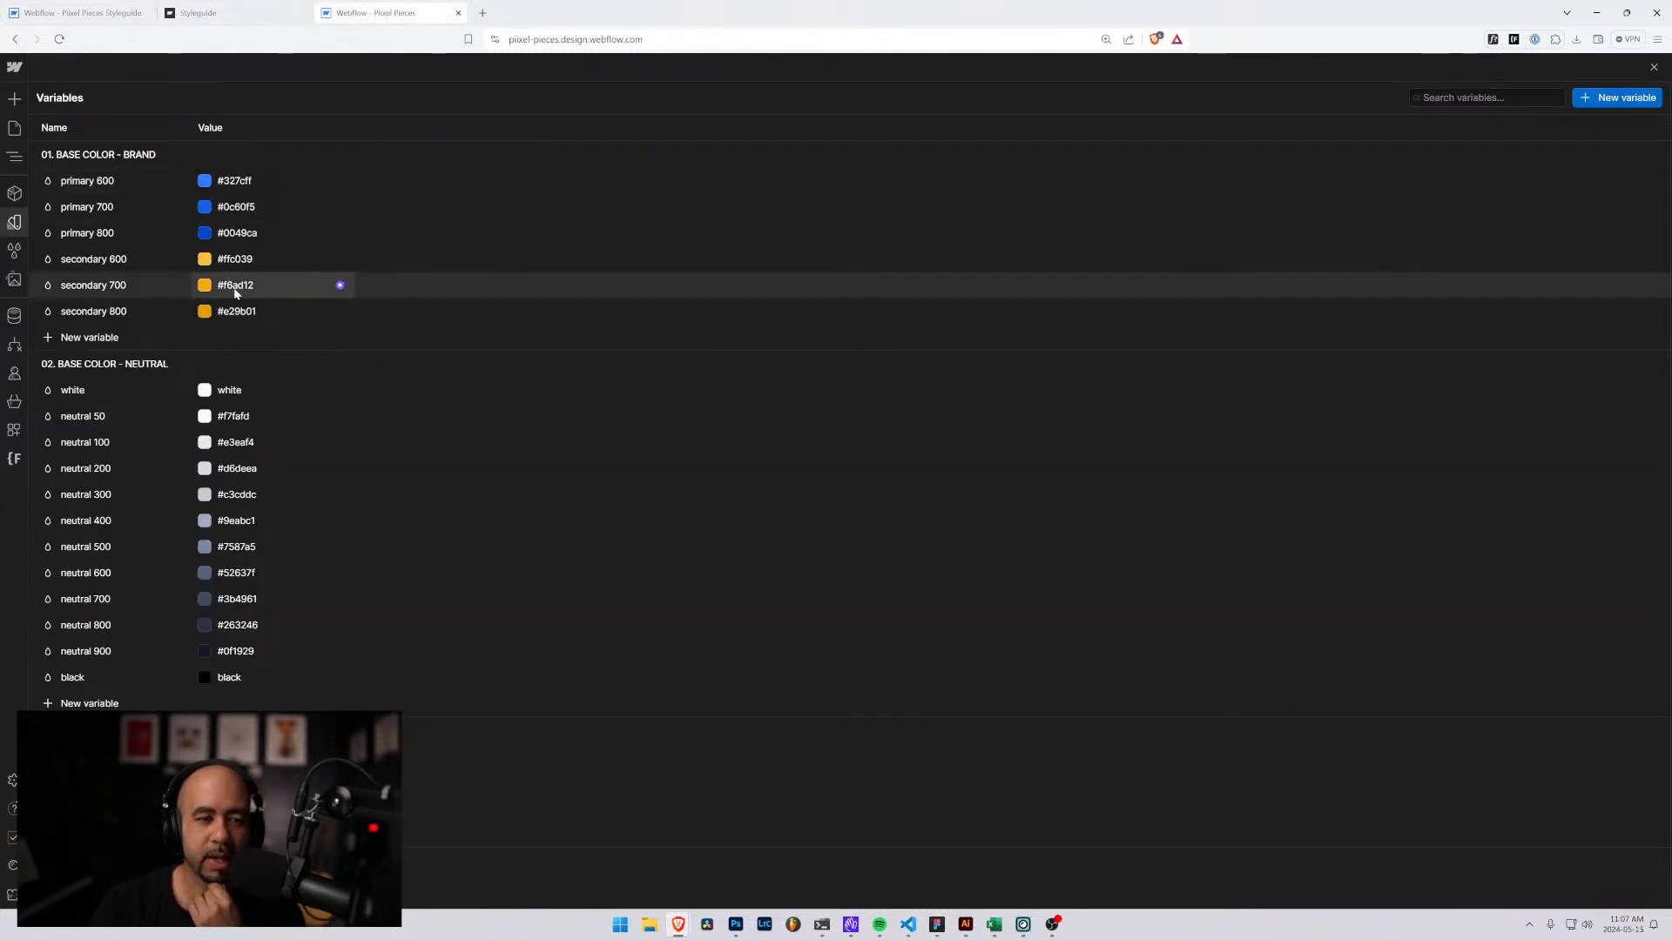
scroll(227, 314, "down", 3)
key("ctrl+plus")
key("ctrl+plus")
key("ctrl+plus")
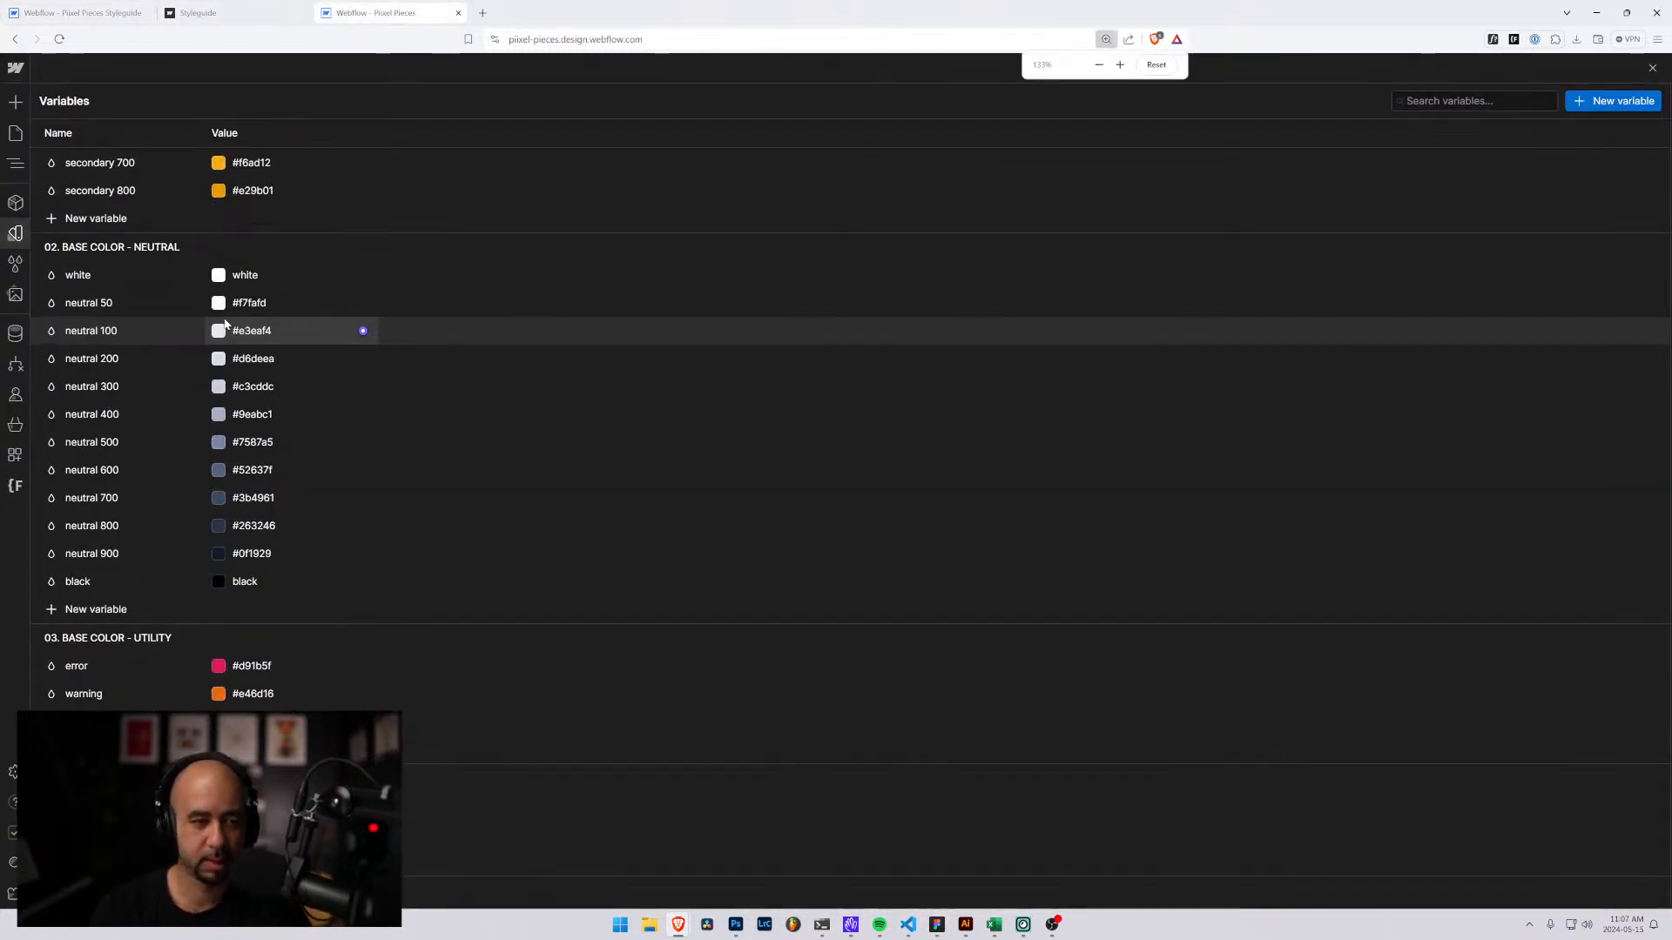
scroll(223, 331, "down", 1)
scroll(221, 347, "up", 3)
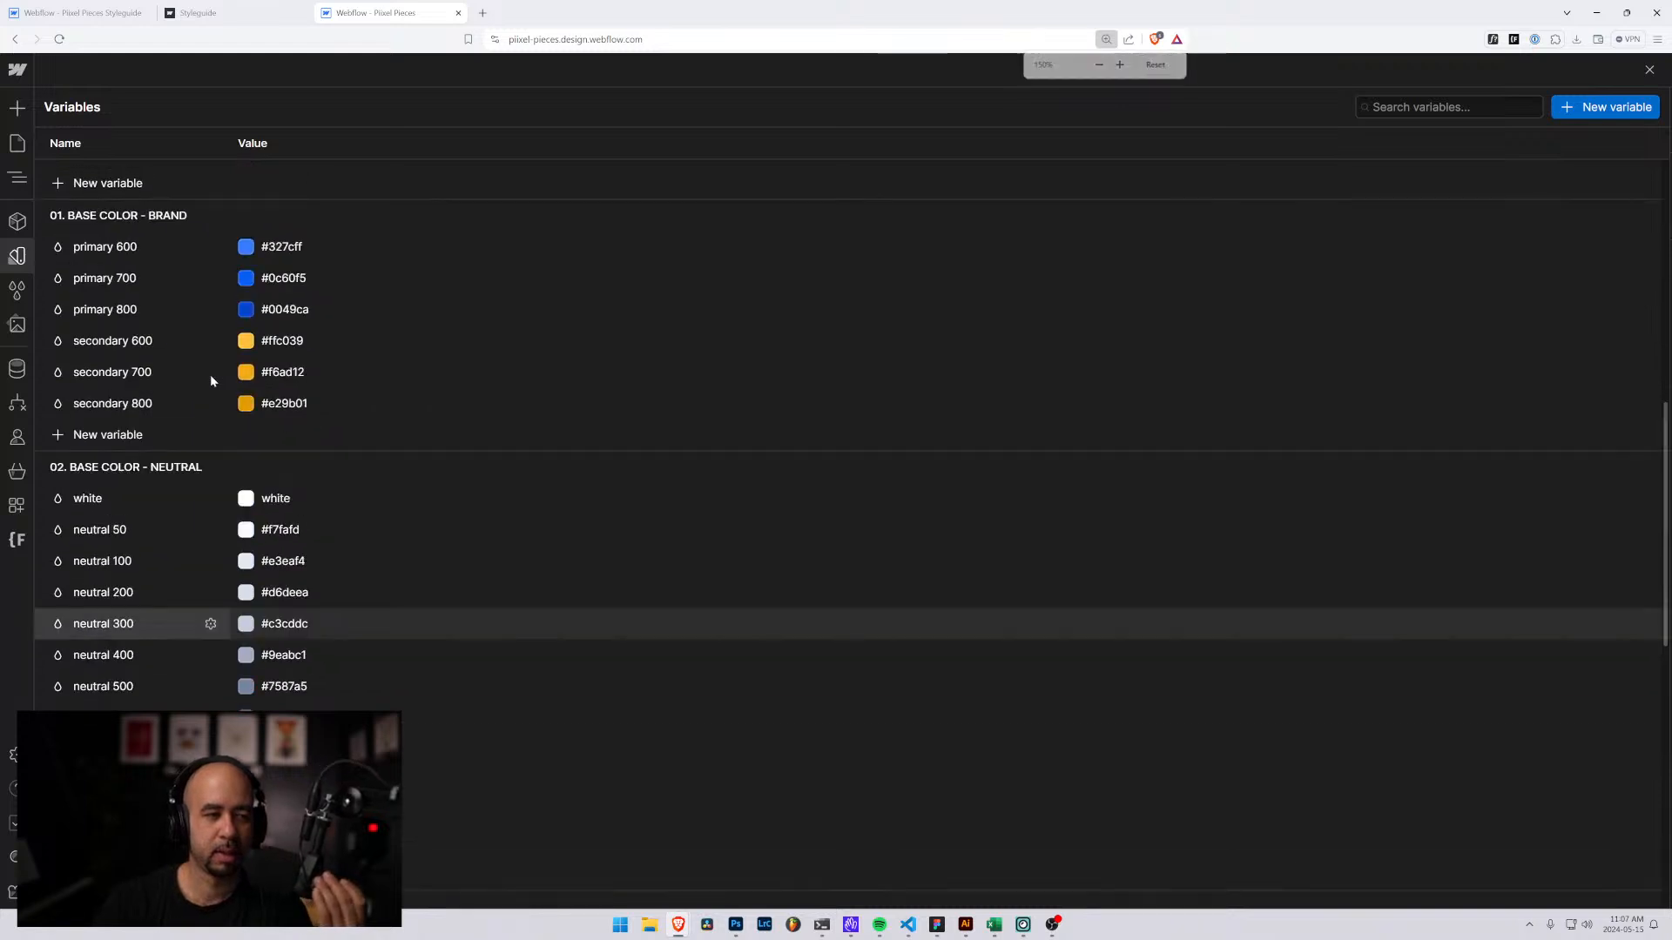
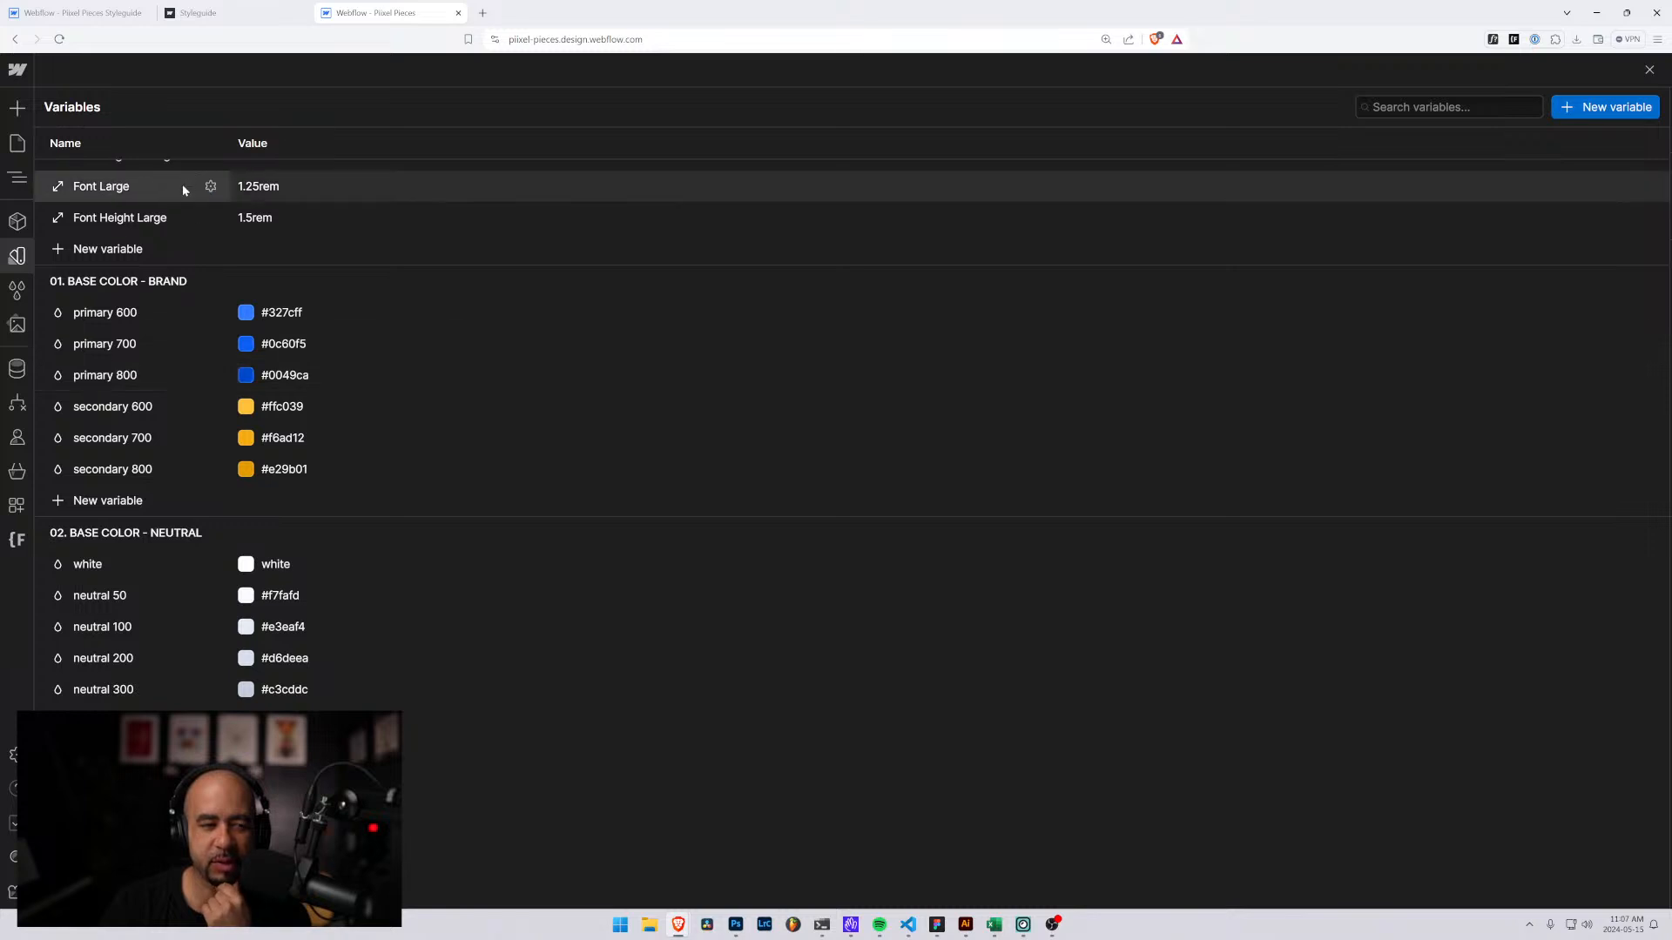
scroll(148, 702, "down", 2)
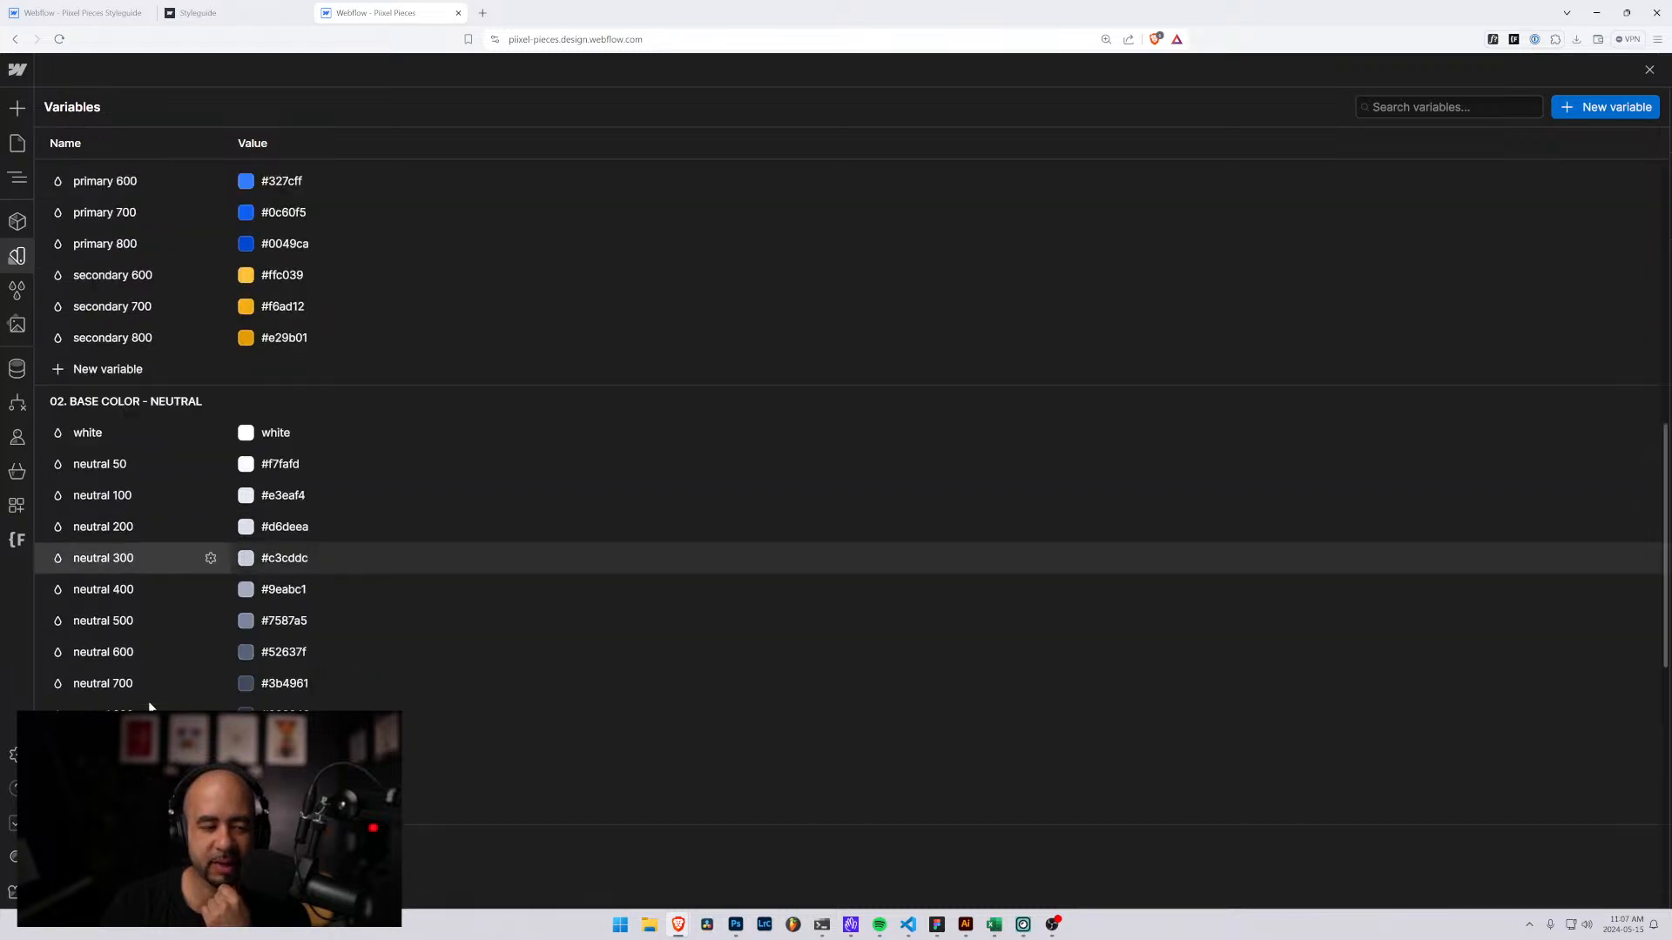
scroll(148, 702, "down", 1)
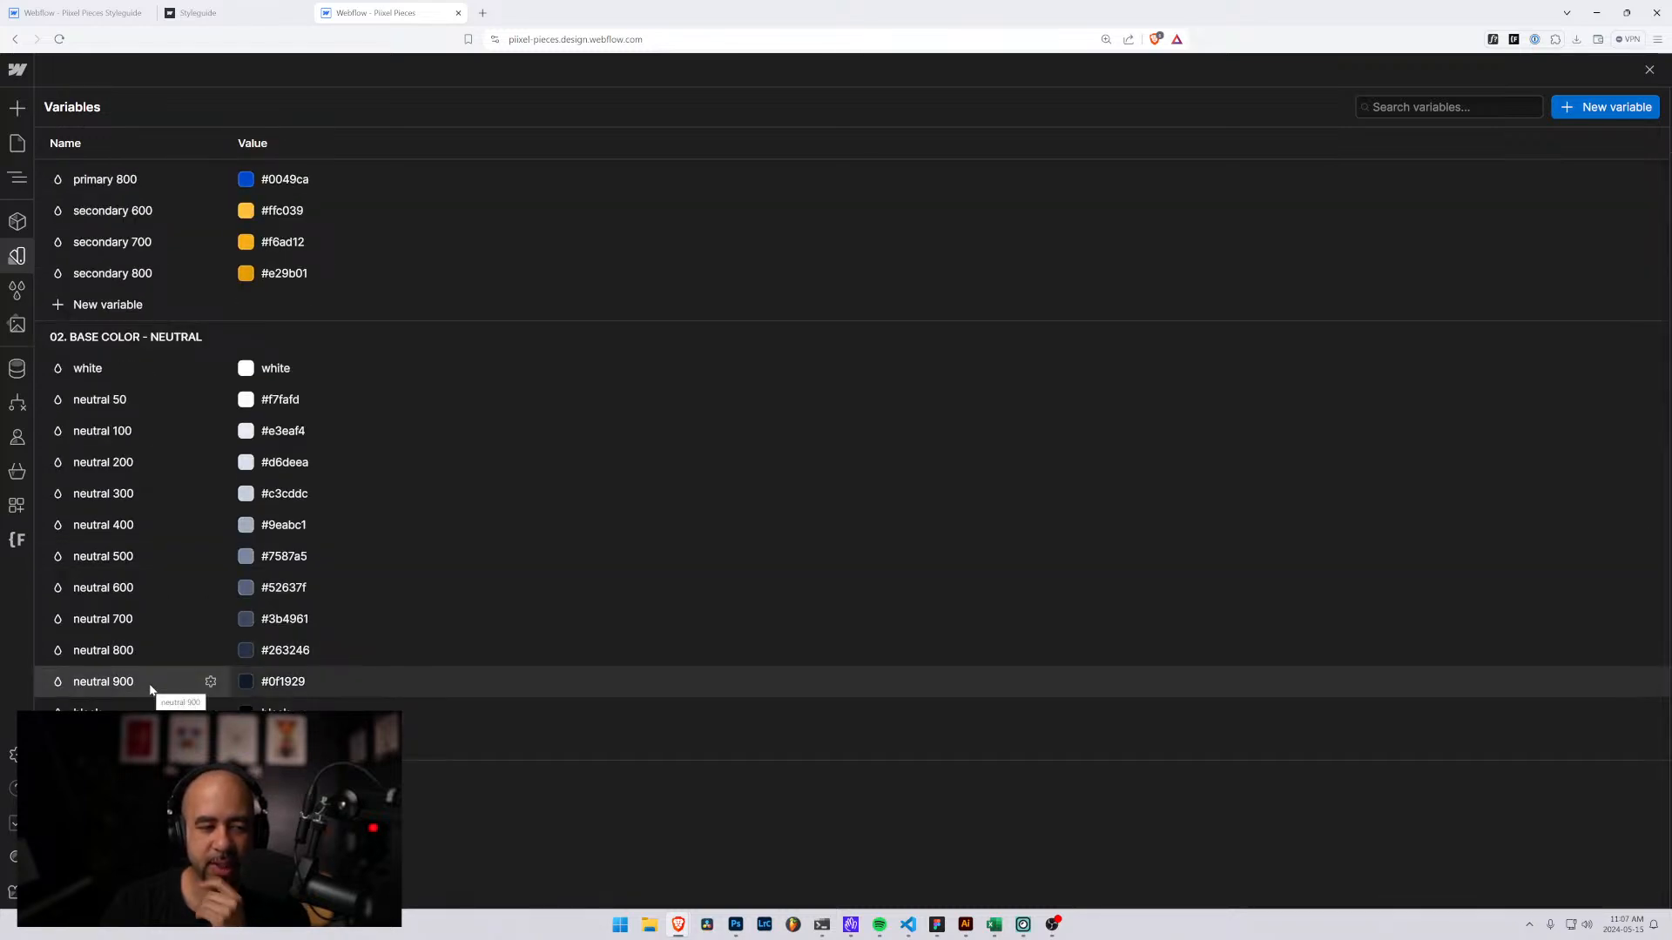
scroll(139, 681, "up", 4)
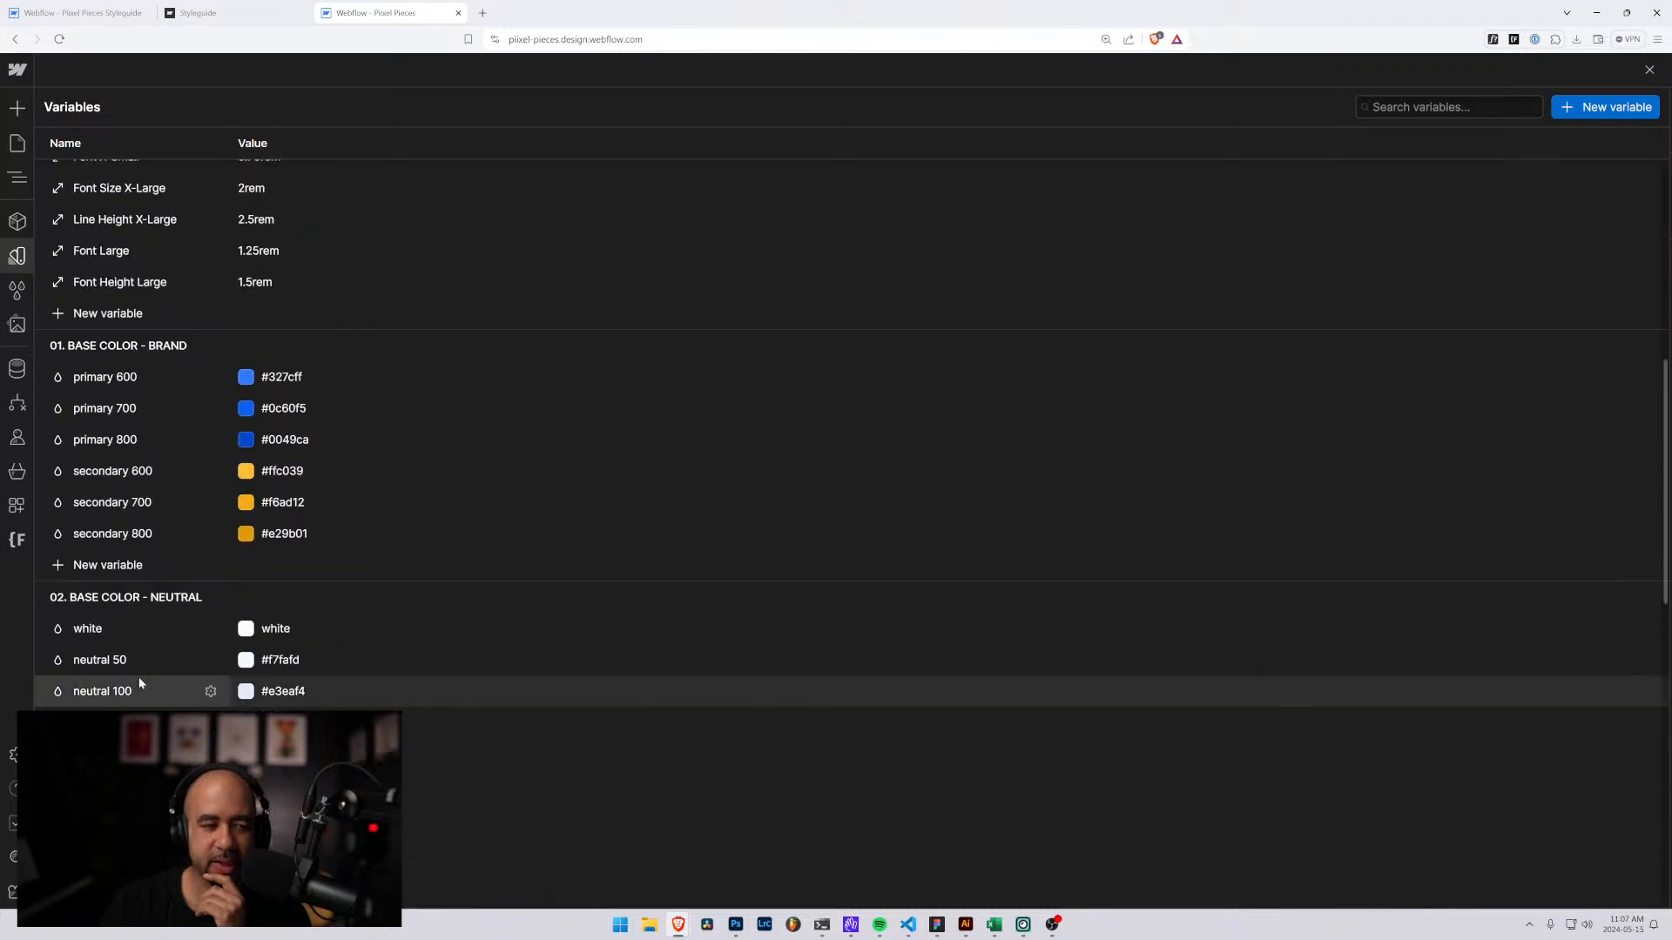
scroll(230, 466, "down", 1)
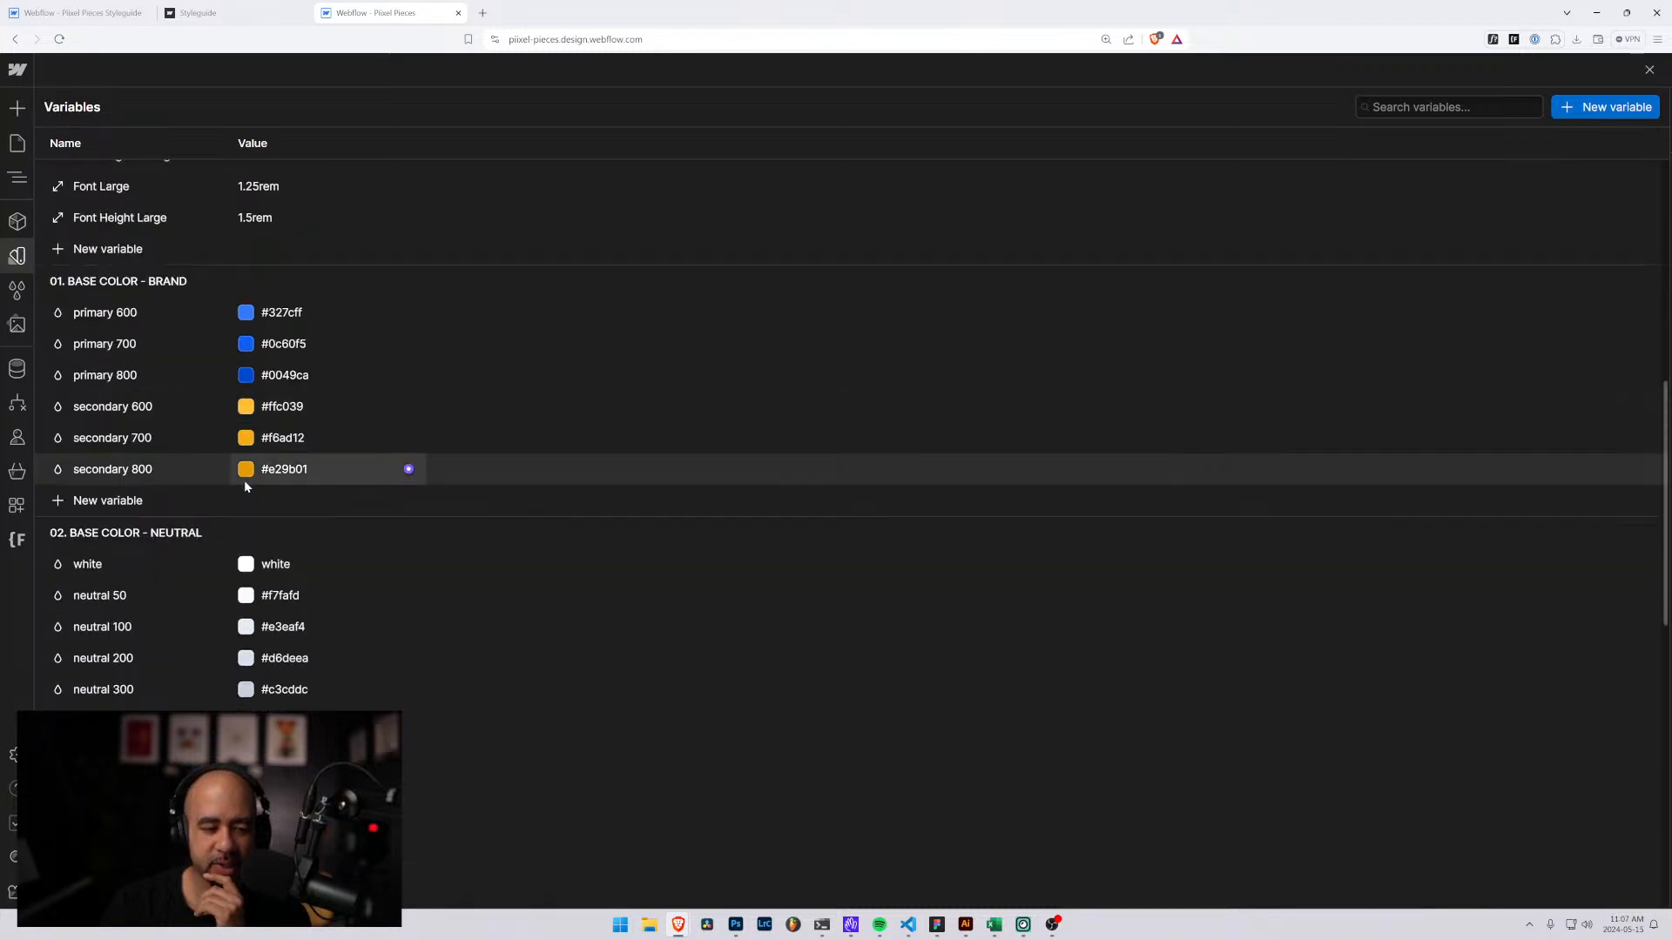
scroll(244, 483, "down", 1)
scroll(261, 474, "up", 2)
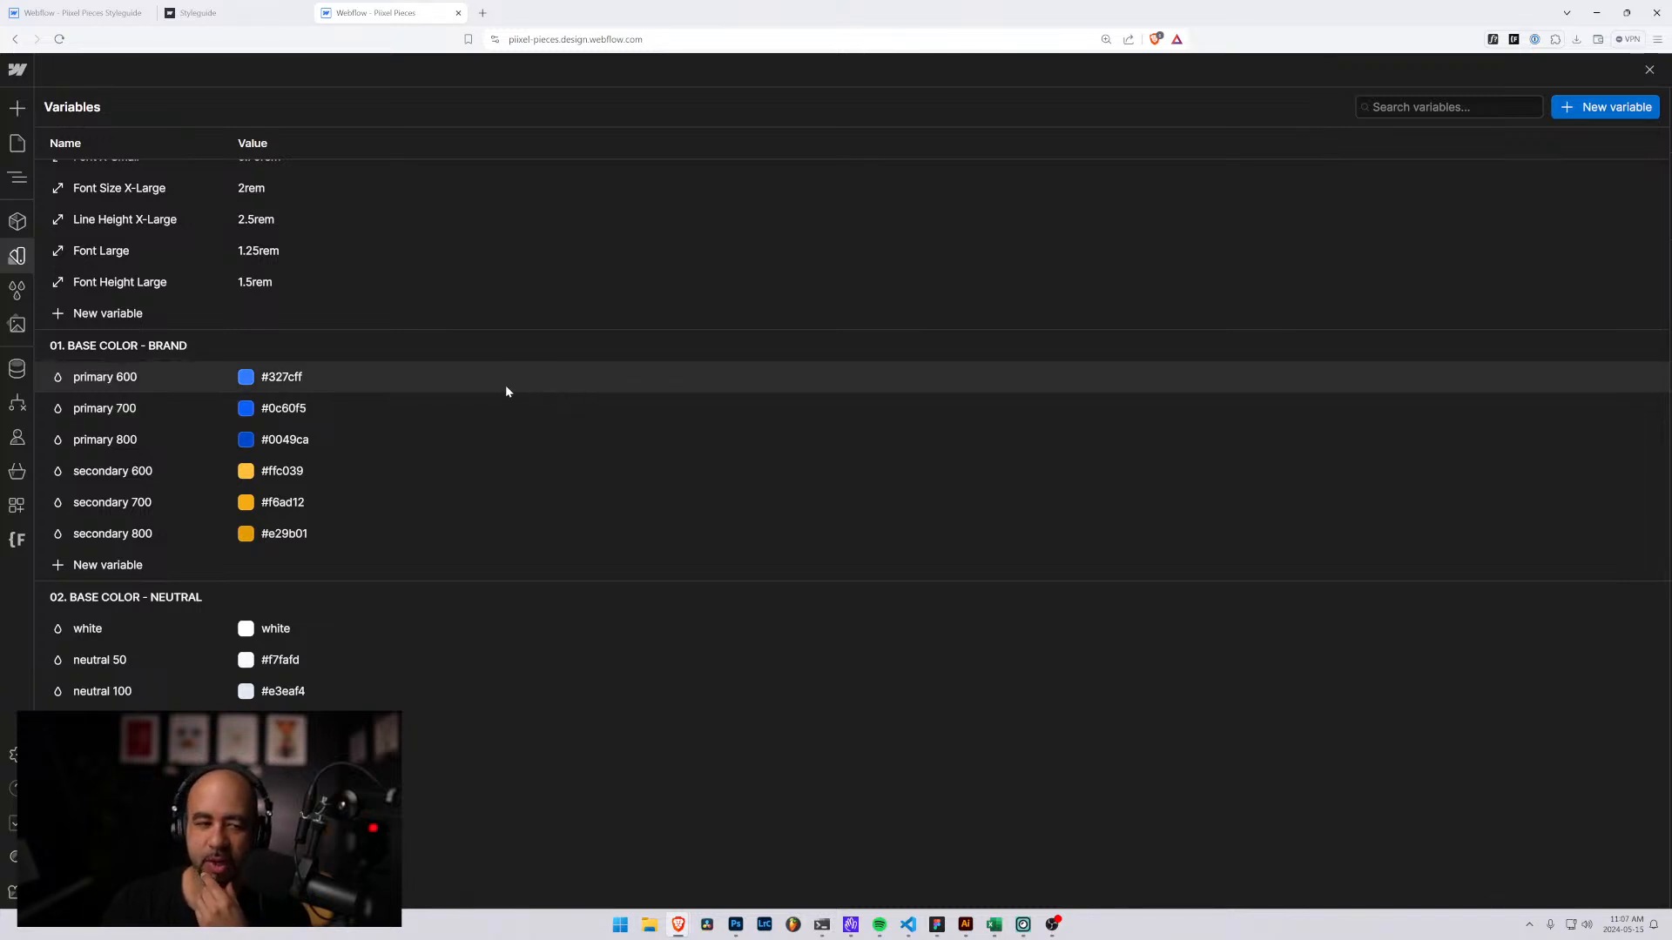
Compare the style guide table's class names with the base color variables in the Pixel Pieces project.
left_click(69, 13)
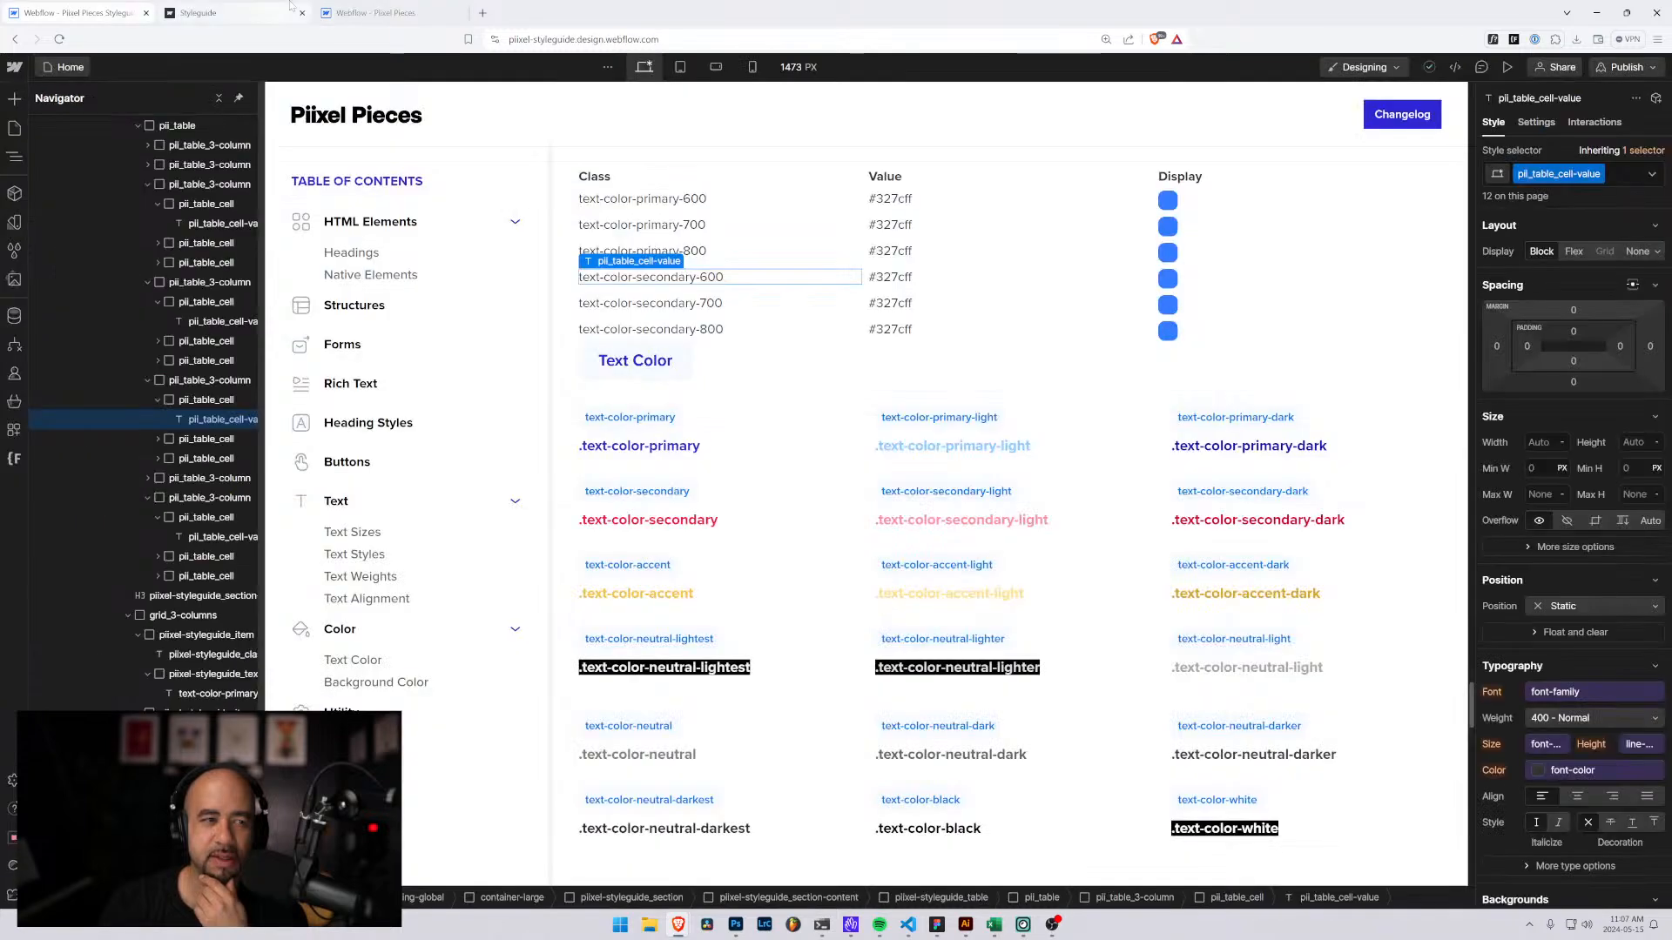
left_click(376, 12)
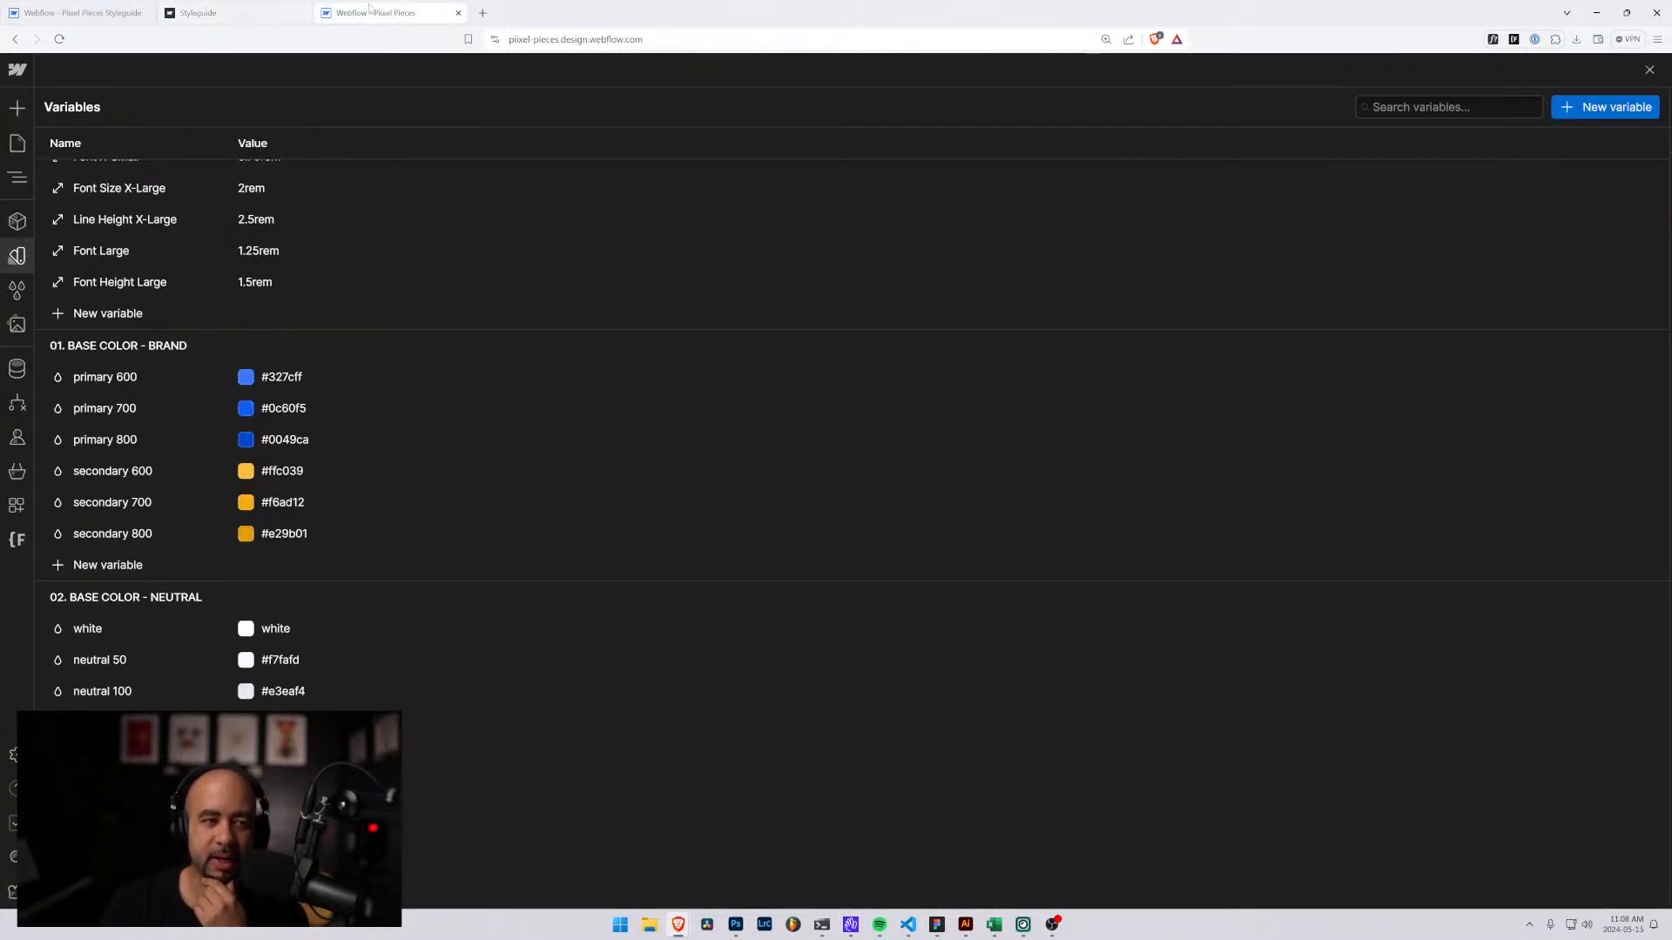
left_click(69, 12)
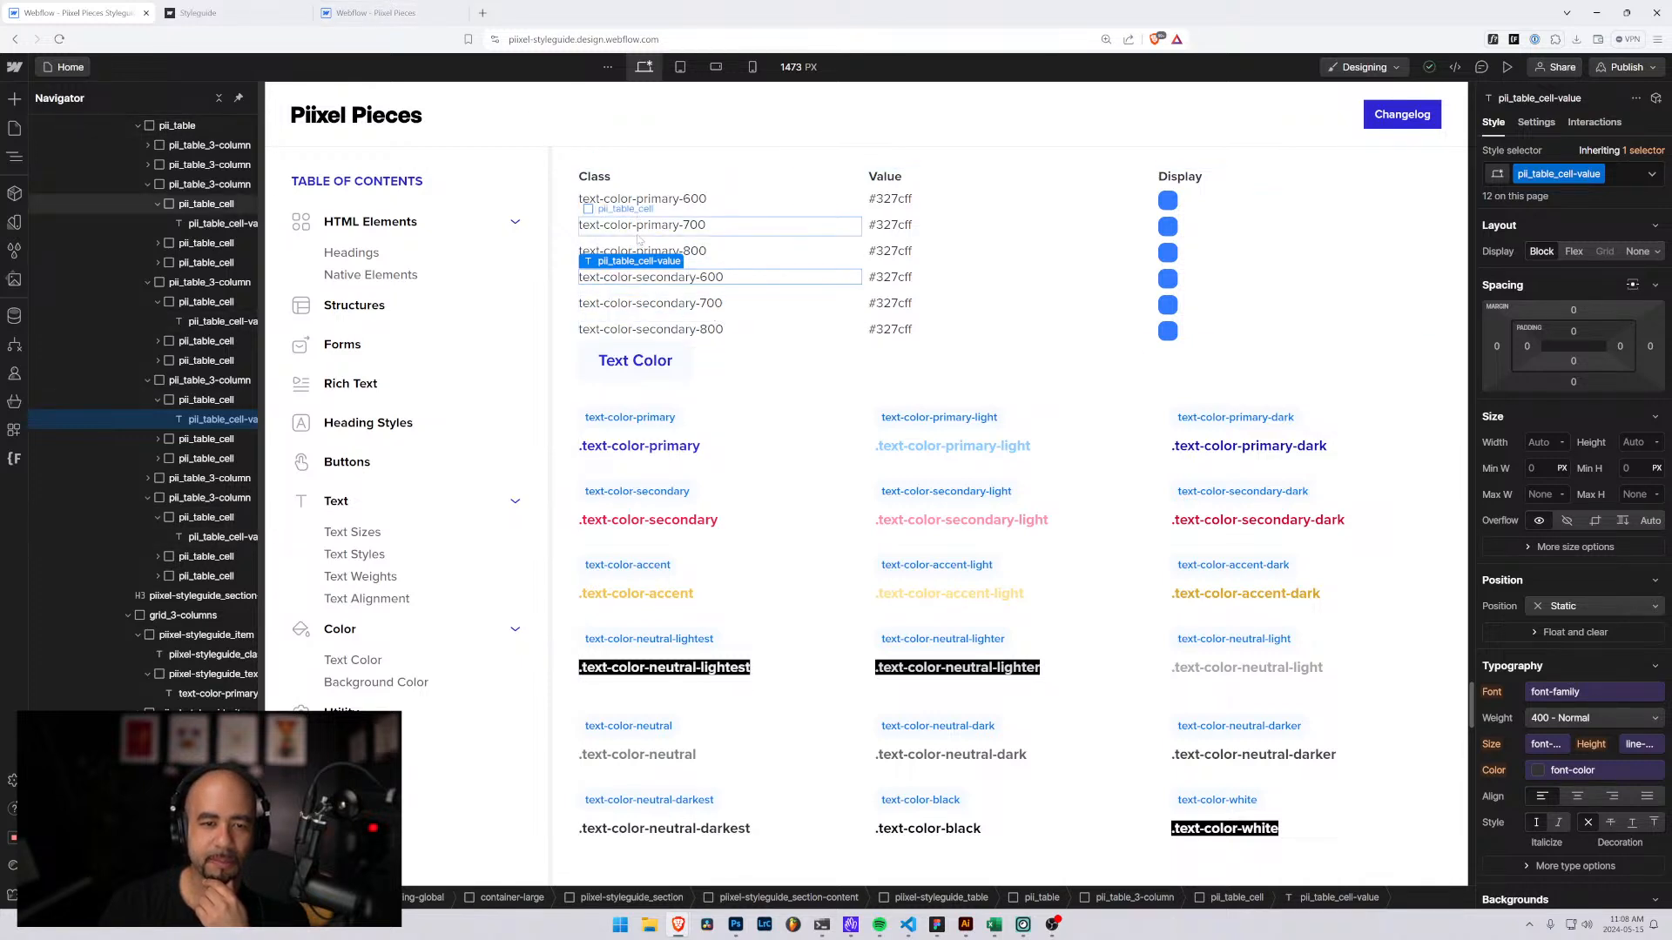
left_click(365, 13)
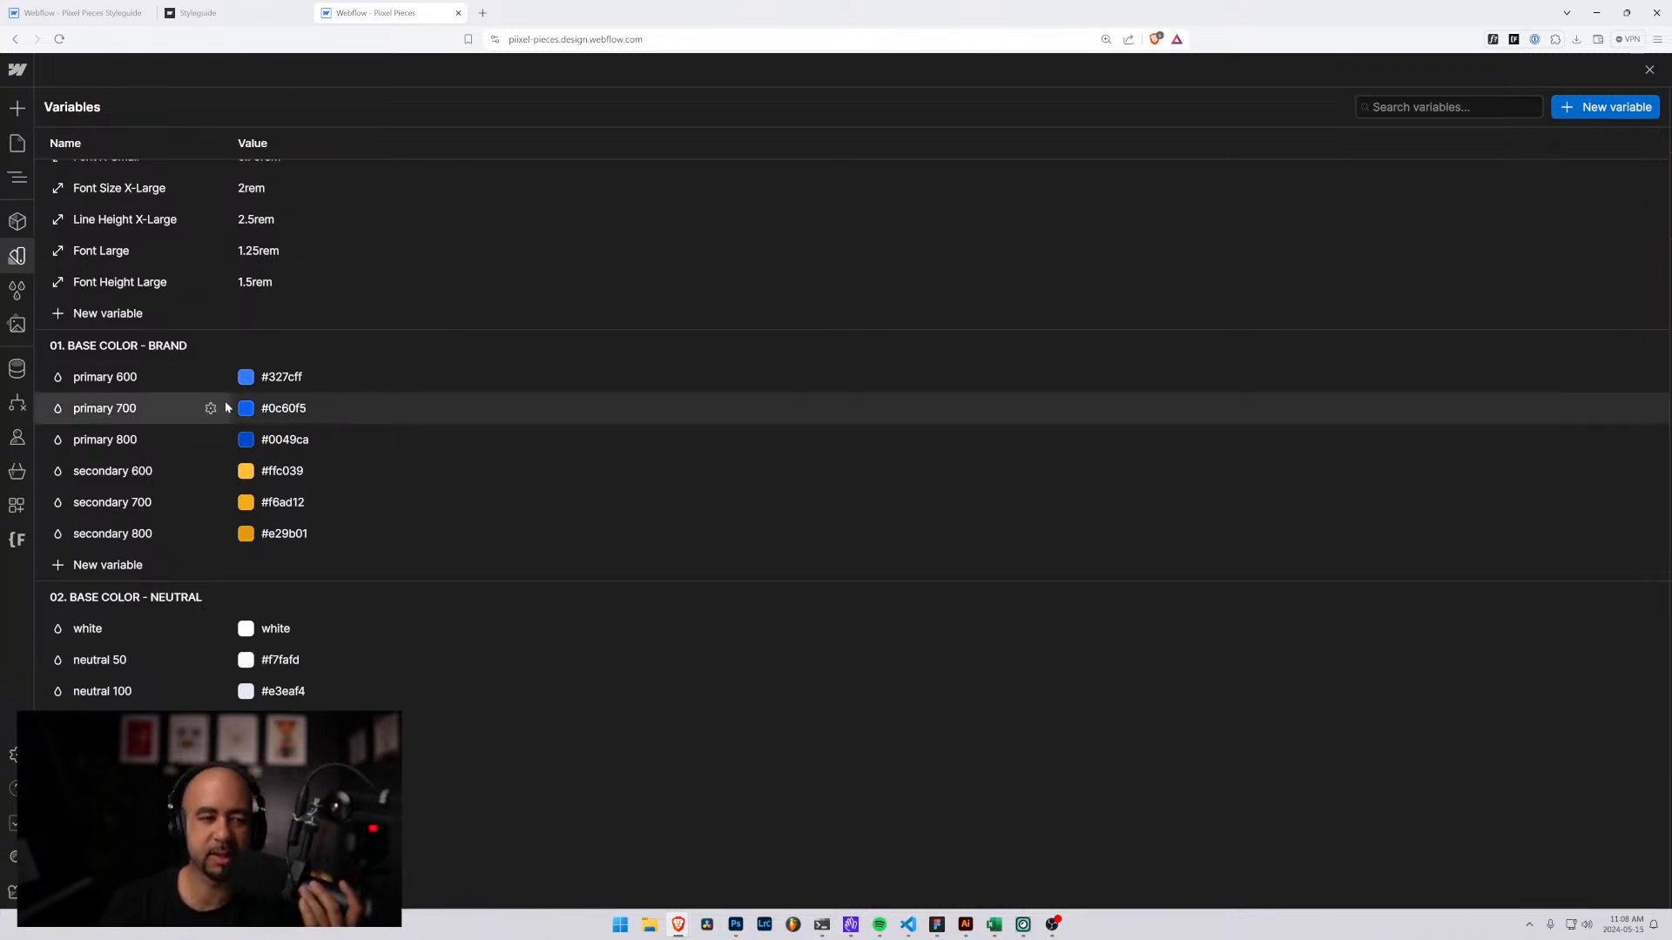
scroll(232, 362, "down", 4)
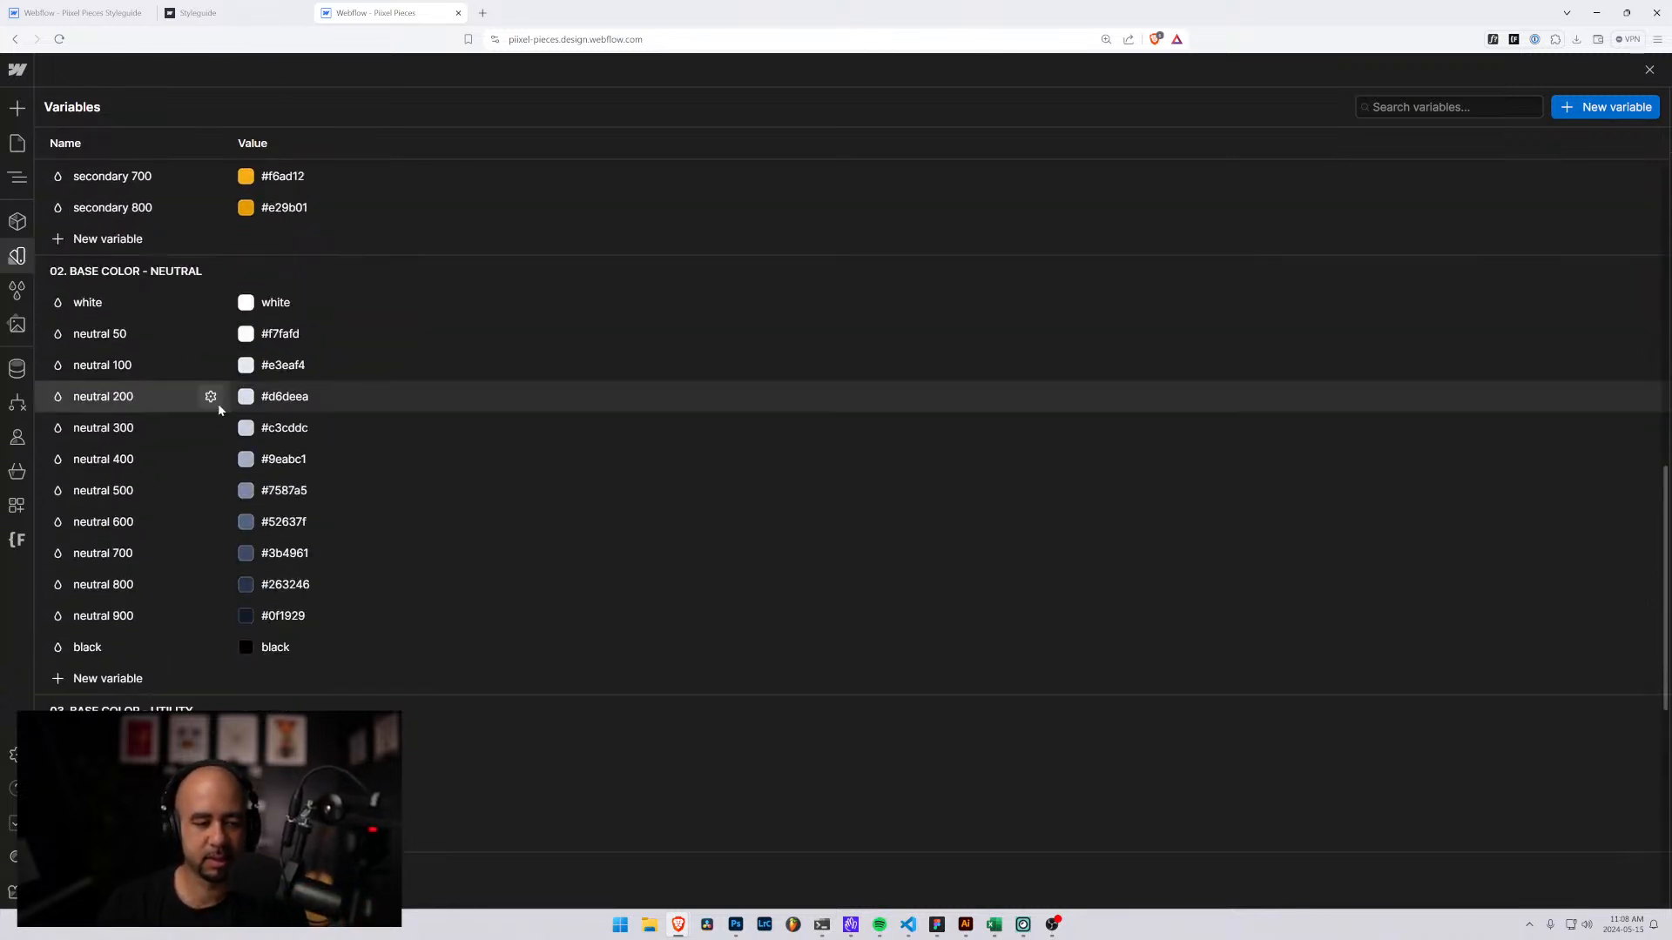
scroll(258, 358, "up", 4)
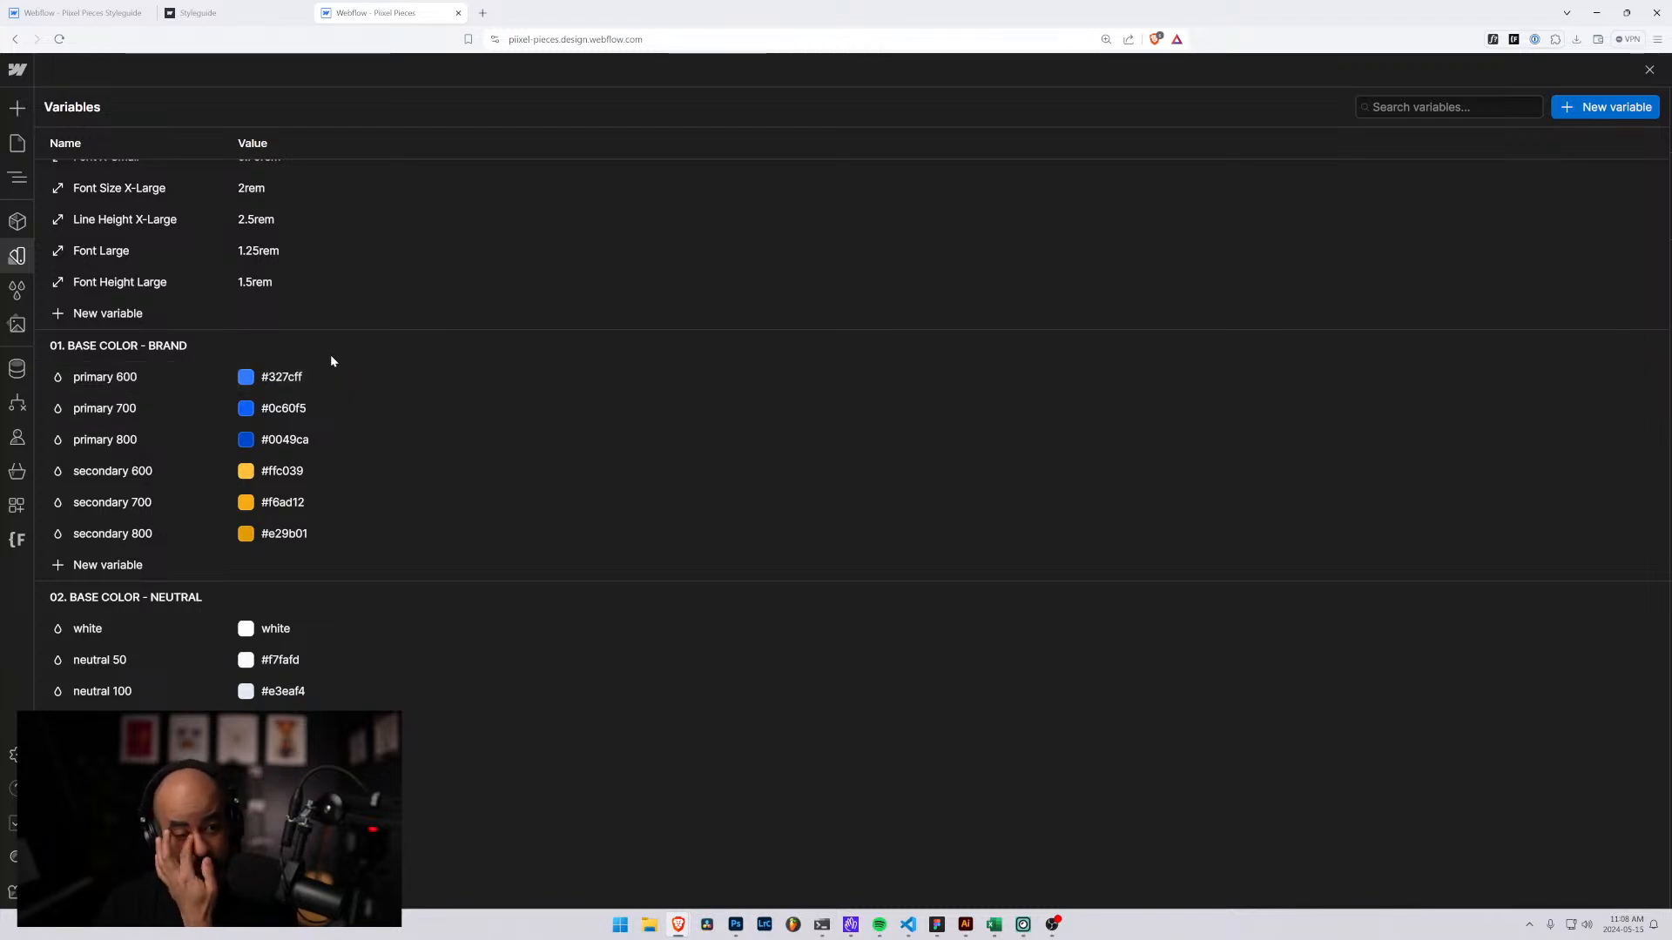
Return to the style guide project and collapse the color table's expanded rows in the element tree.
left_click(83, 12)
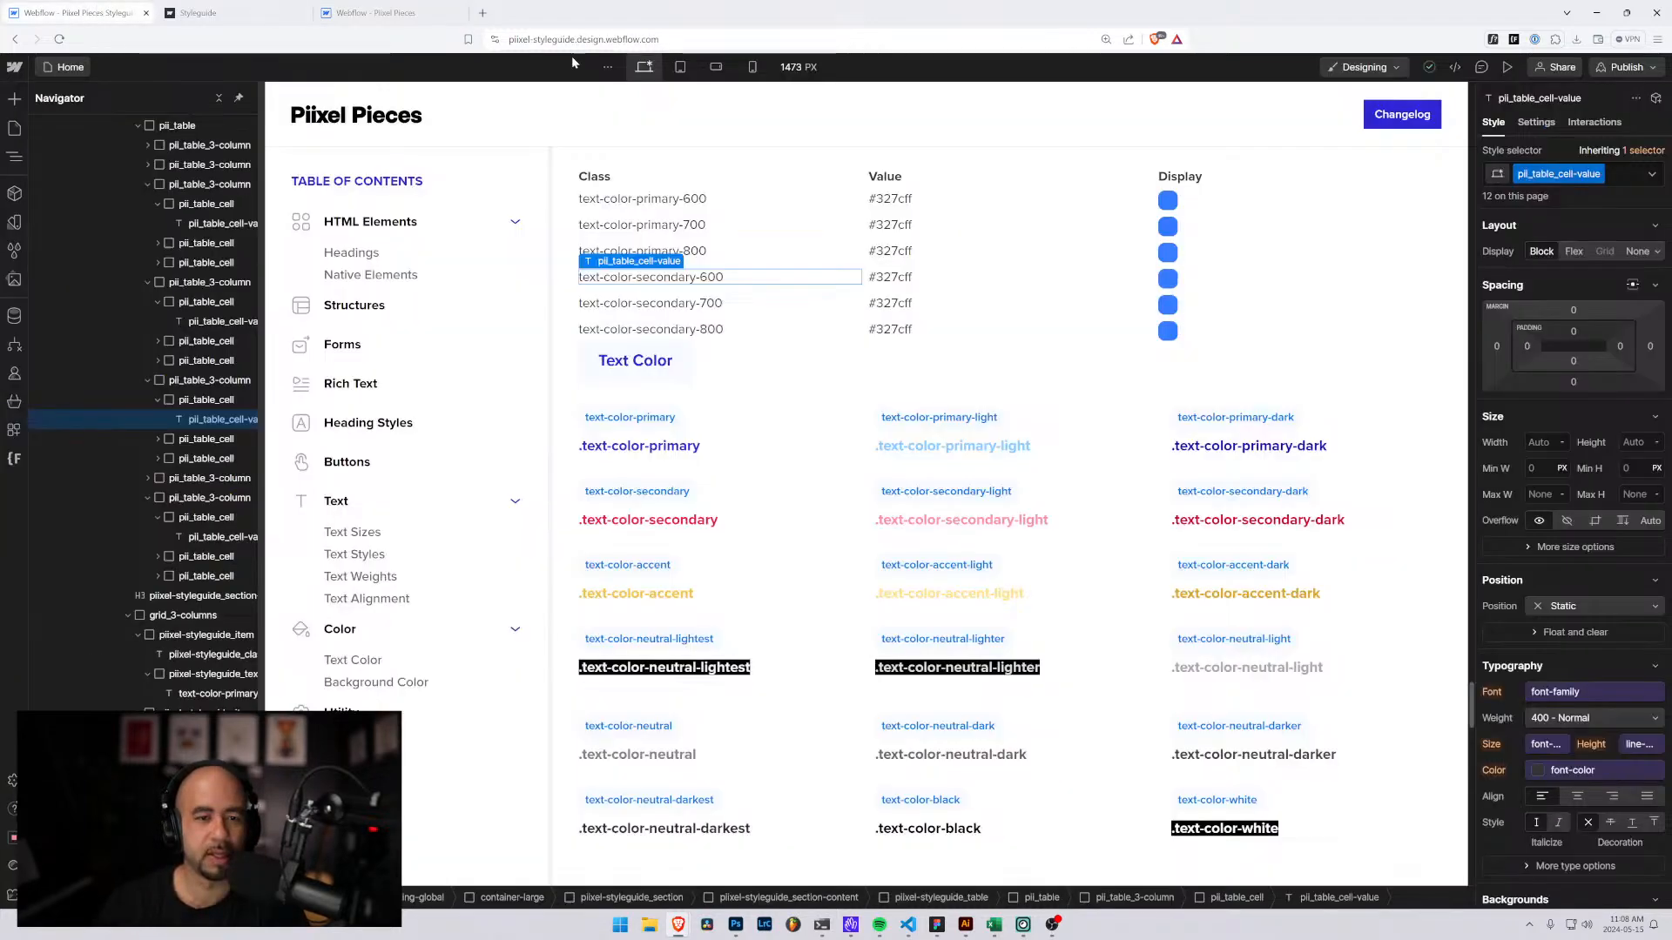
left_click(651, 329)
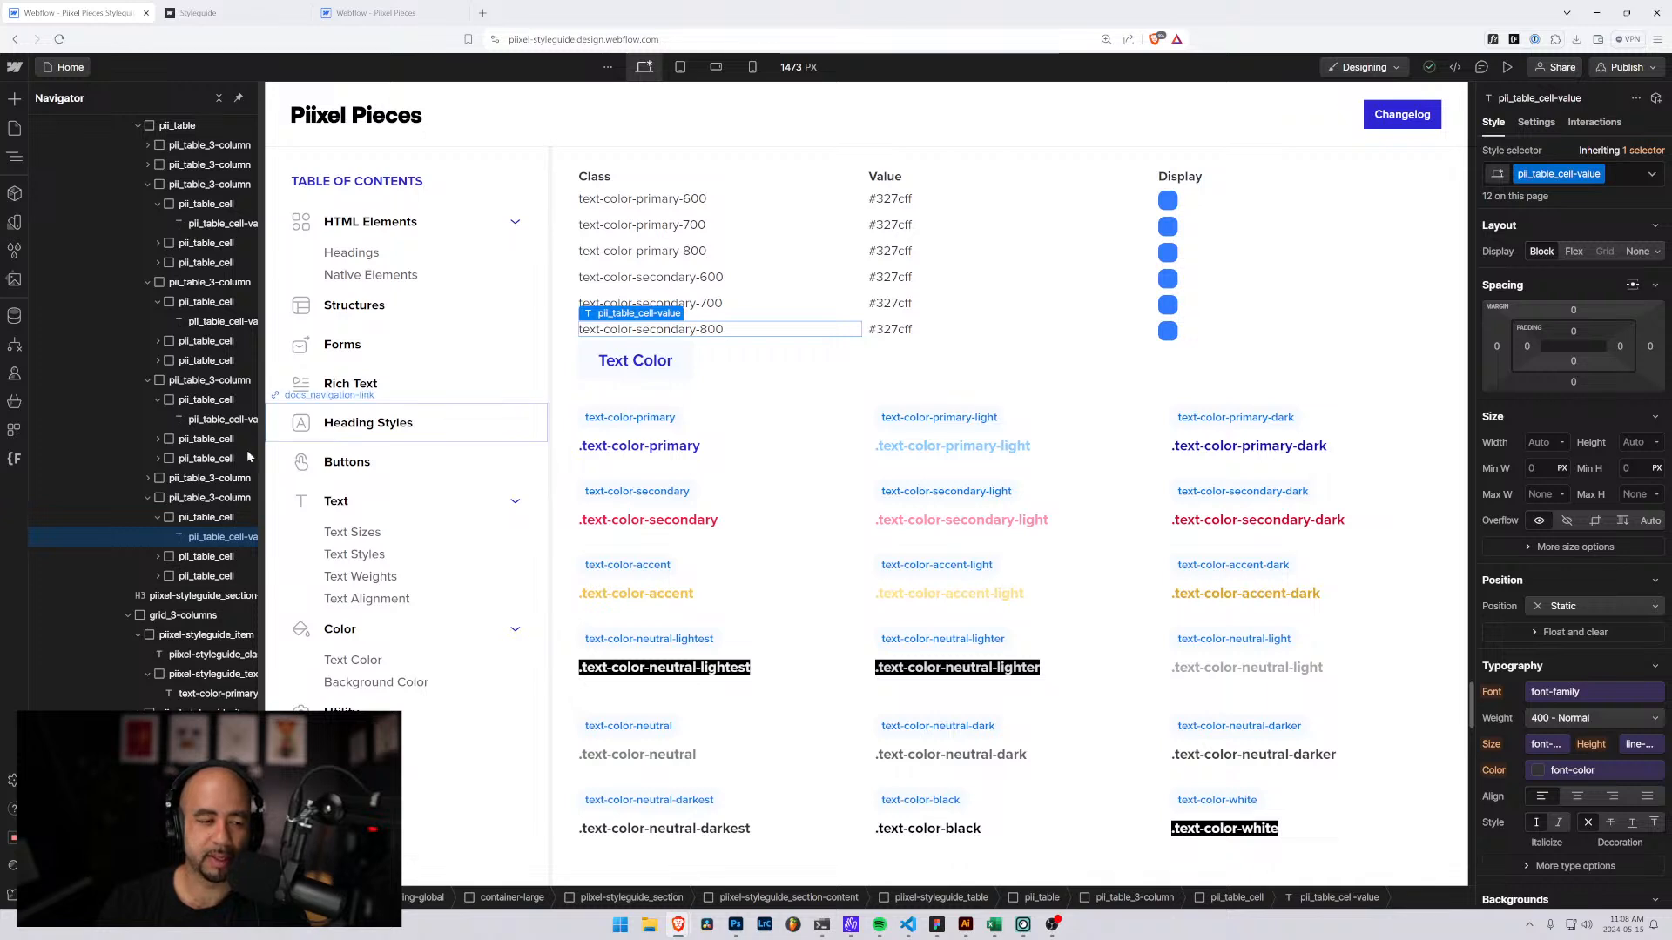
left_click(156, 203)
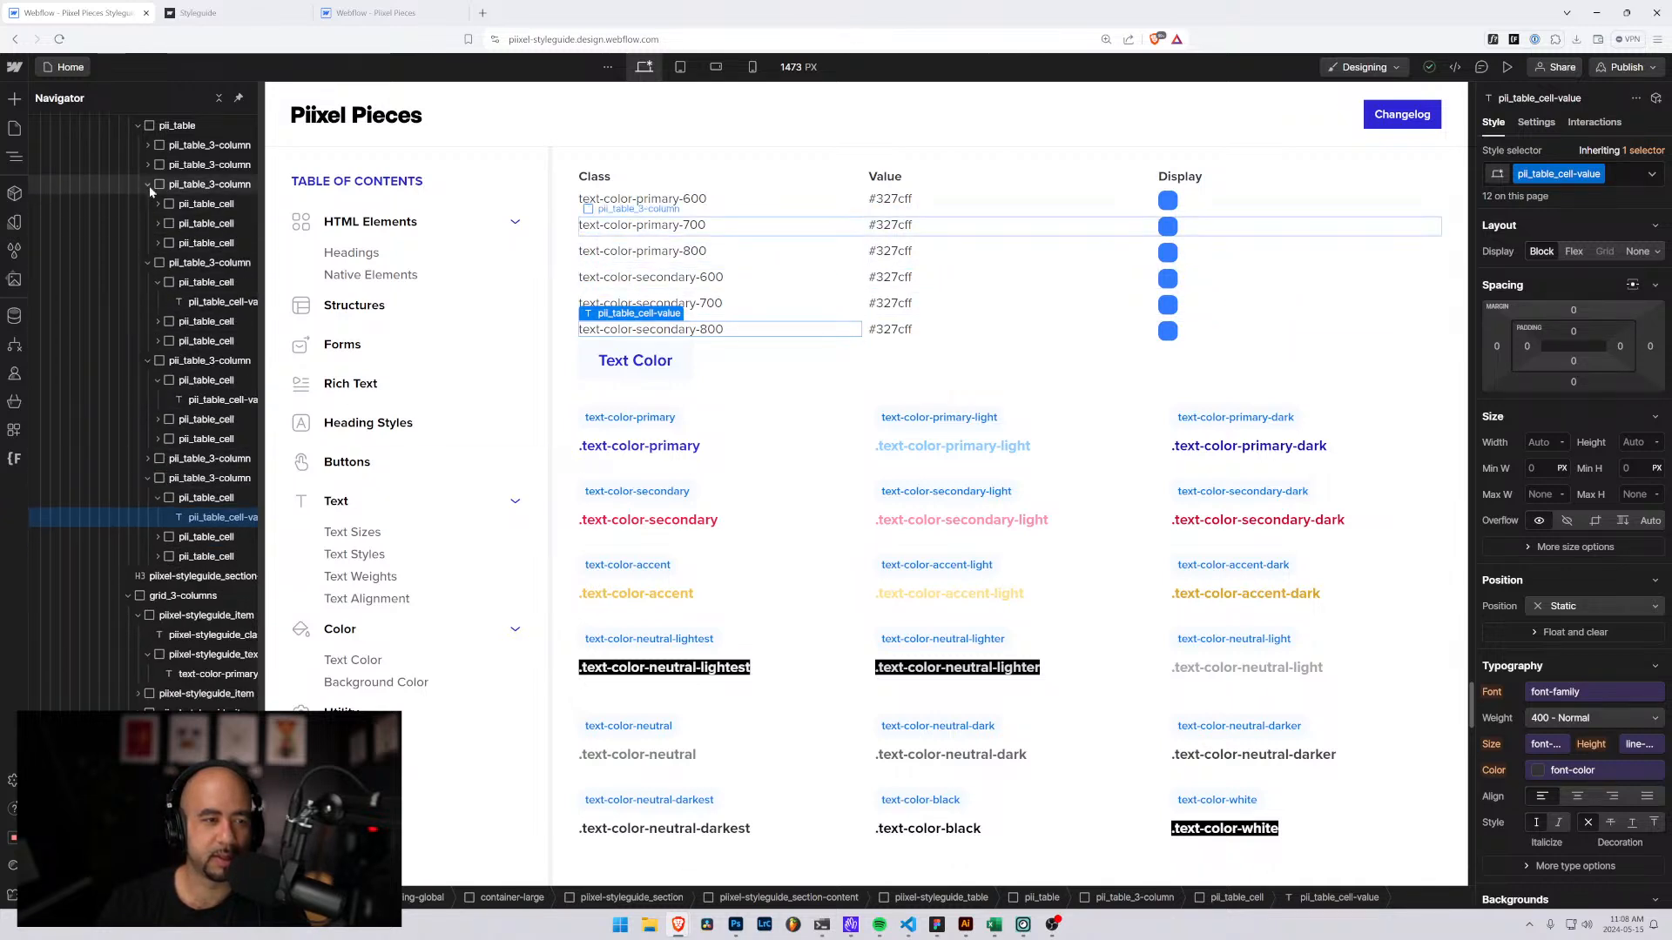
left_click(149, 186)
left_click(148, 203)
left_click(148, 224)
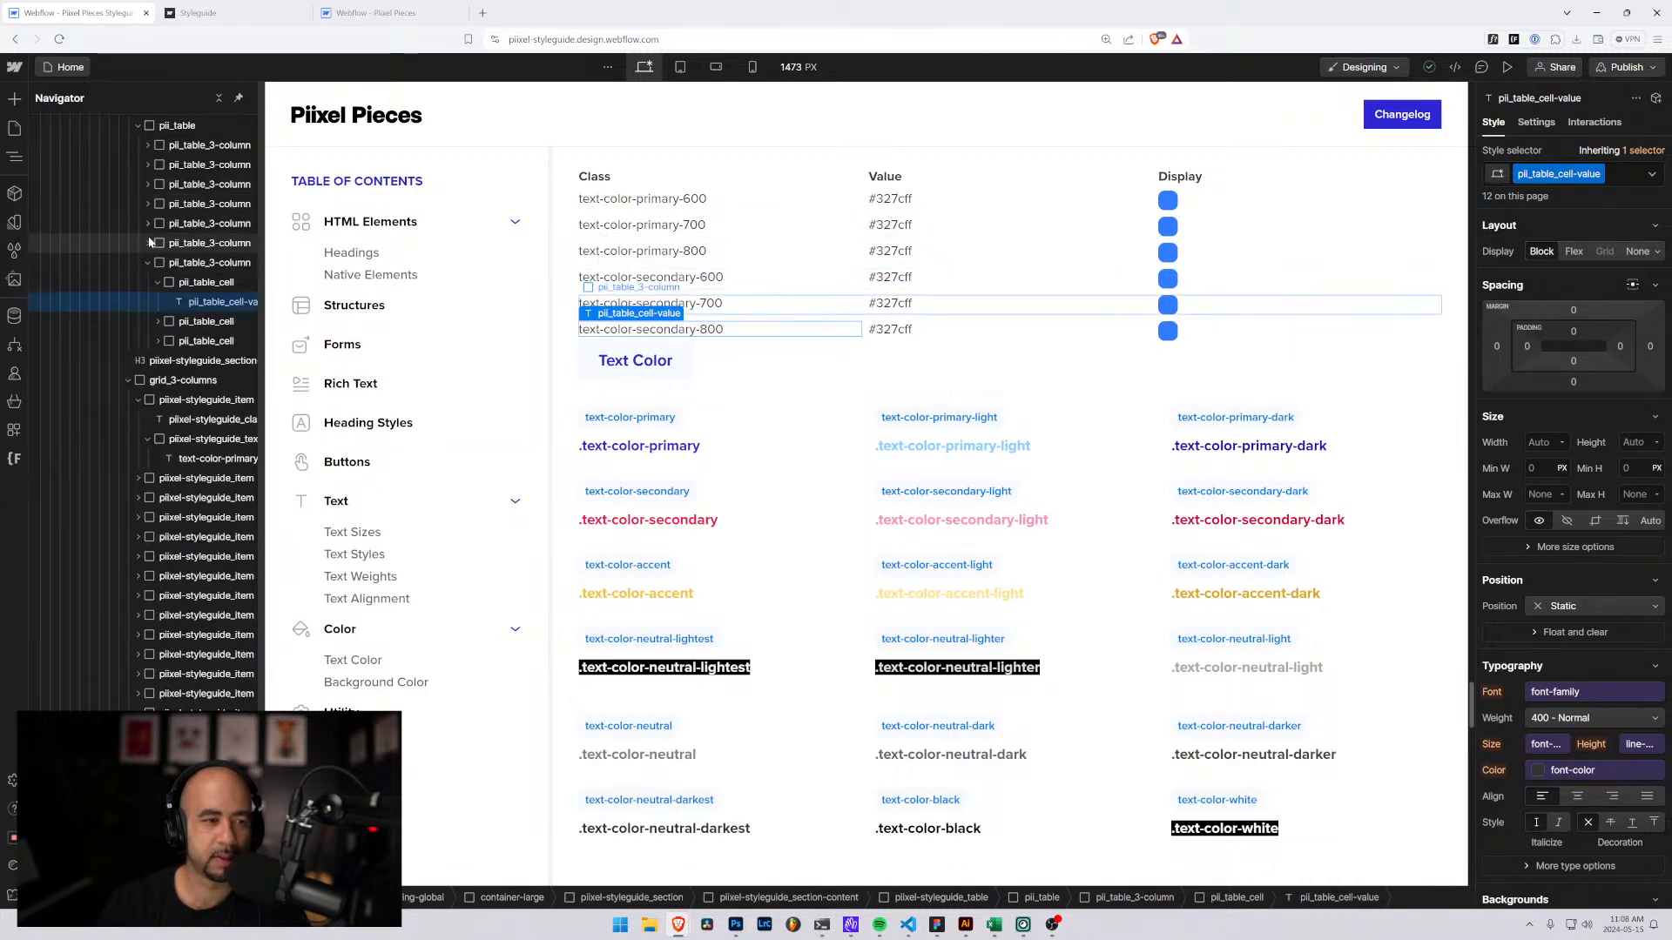
left_click(148, 262)
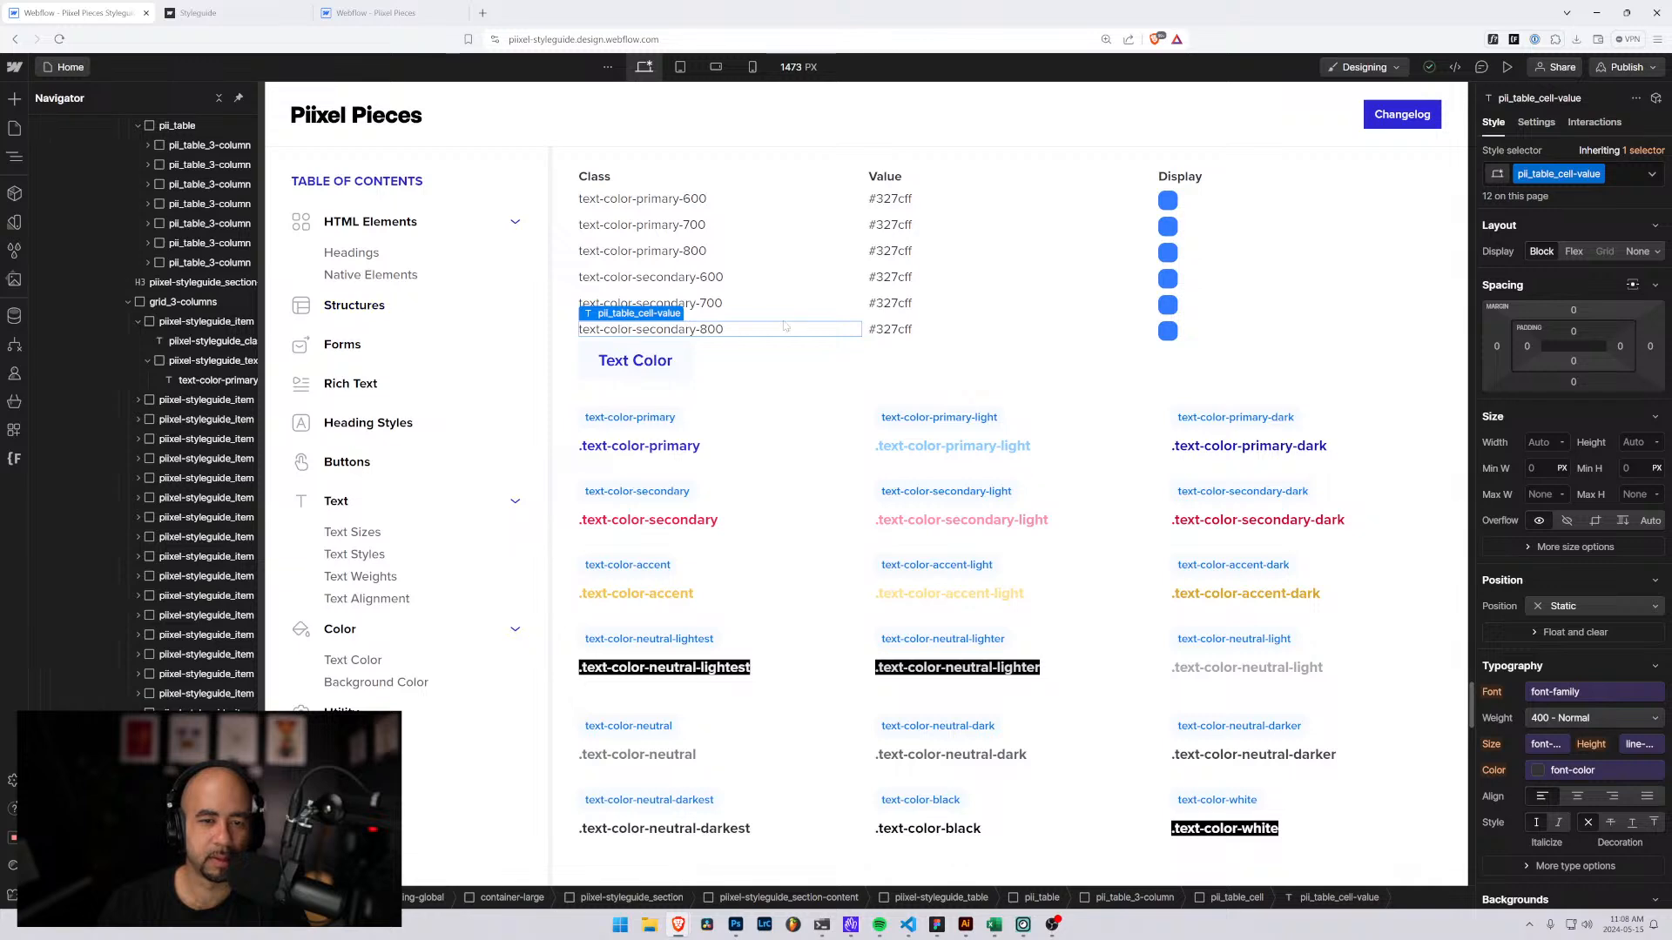
Copy the primary 700 hex code from the Pixel Pieces variables and set the text-color-primary-700 row's value to #0c60f5.
left_click(374, 13)
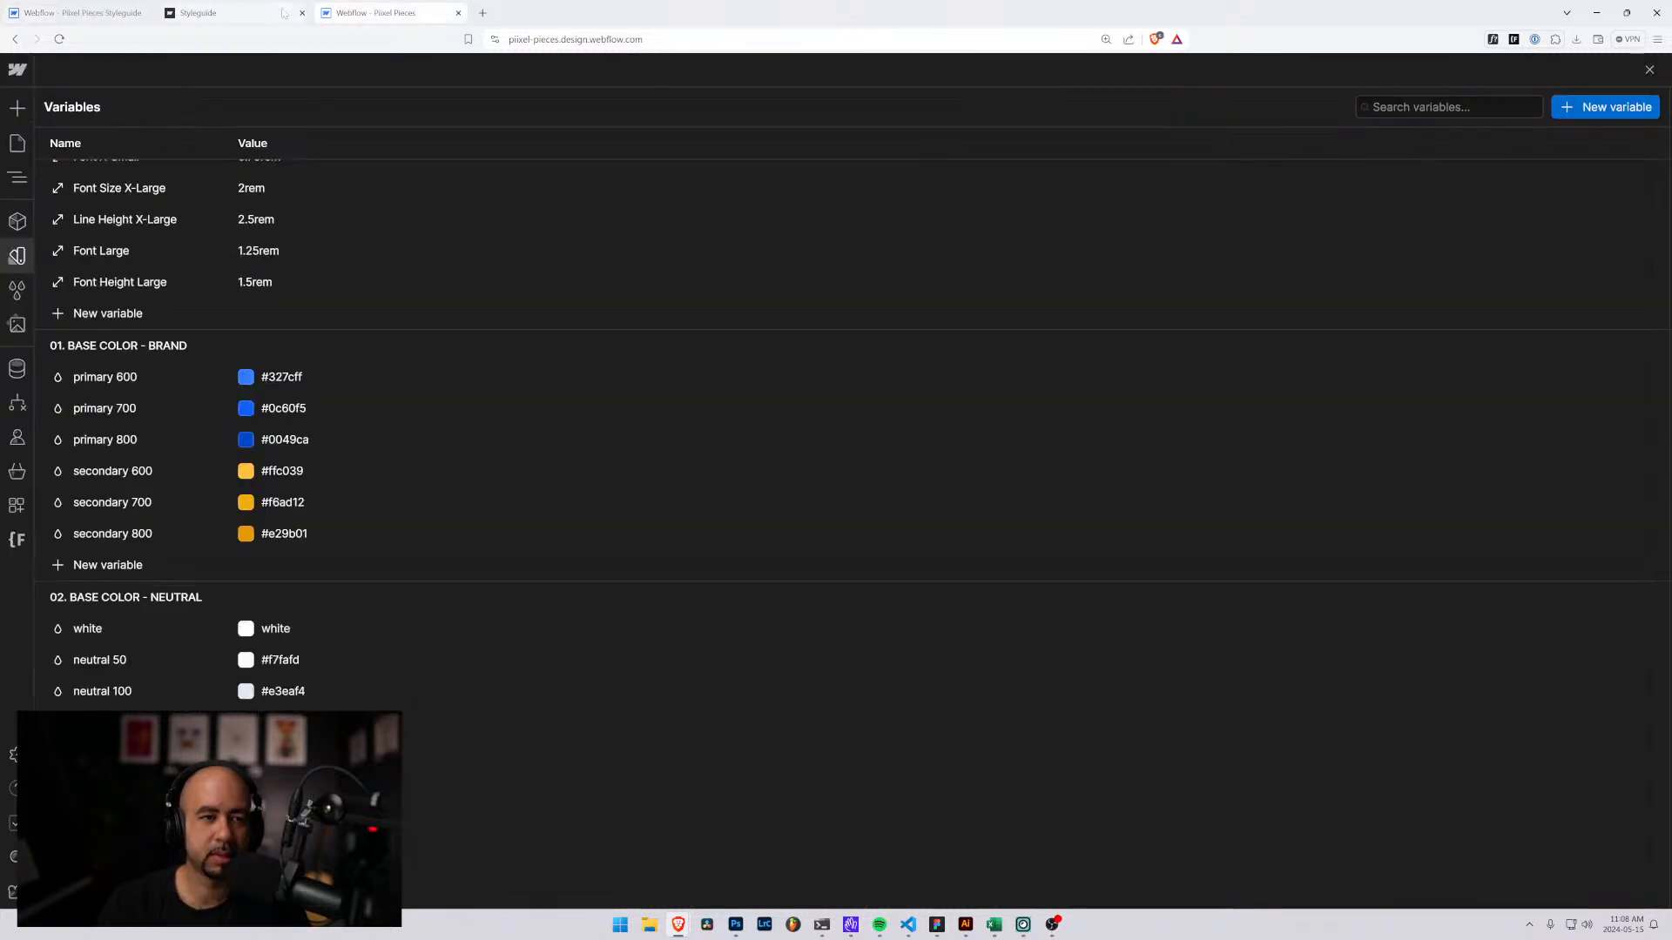
left_click(283, 409)
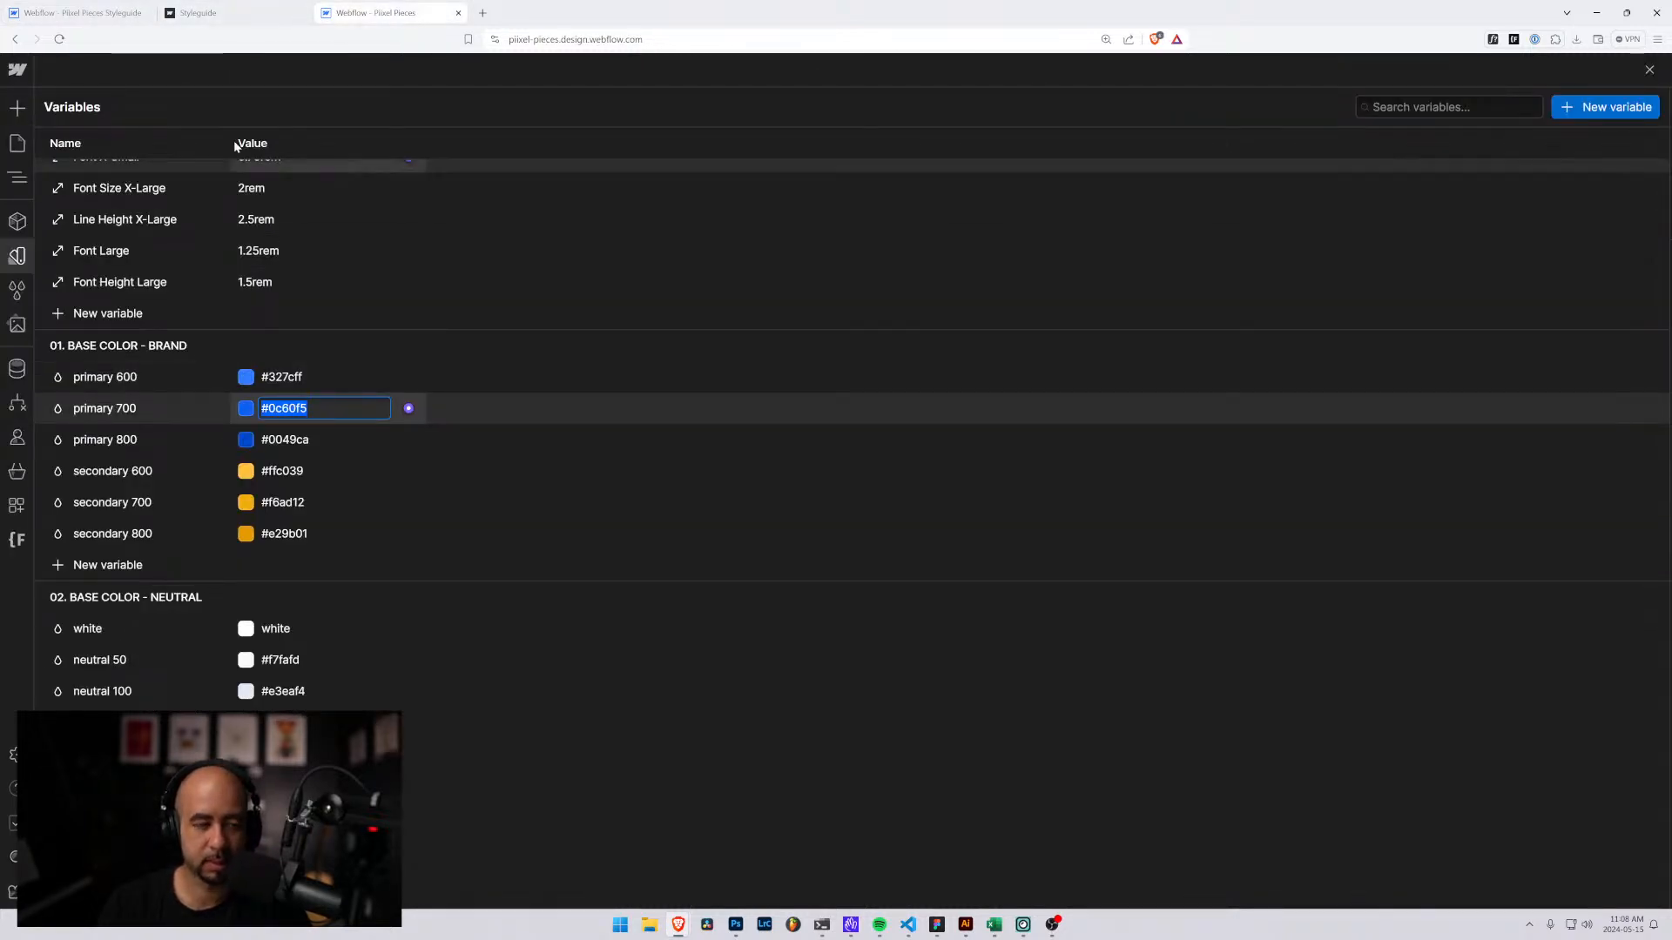
left_click(81, 13)
left_click(889, 225)
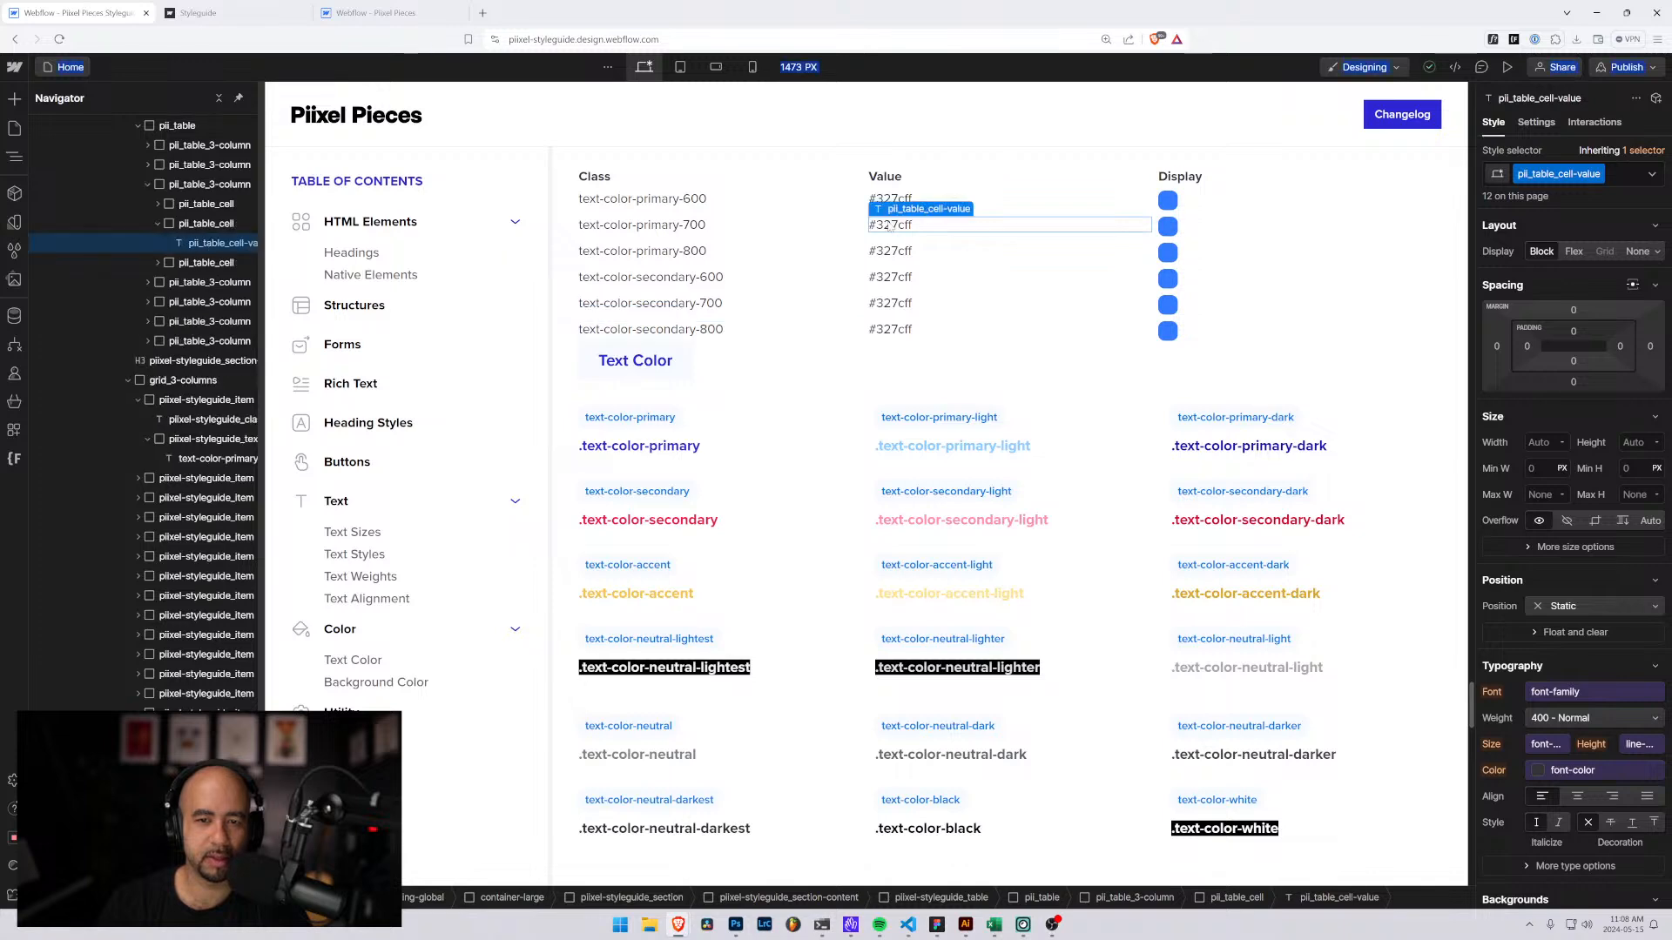
left_click(228, 13)
left_click(381, 14)
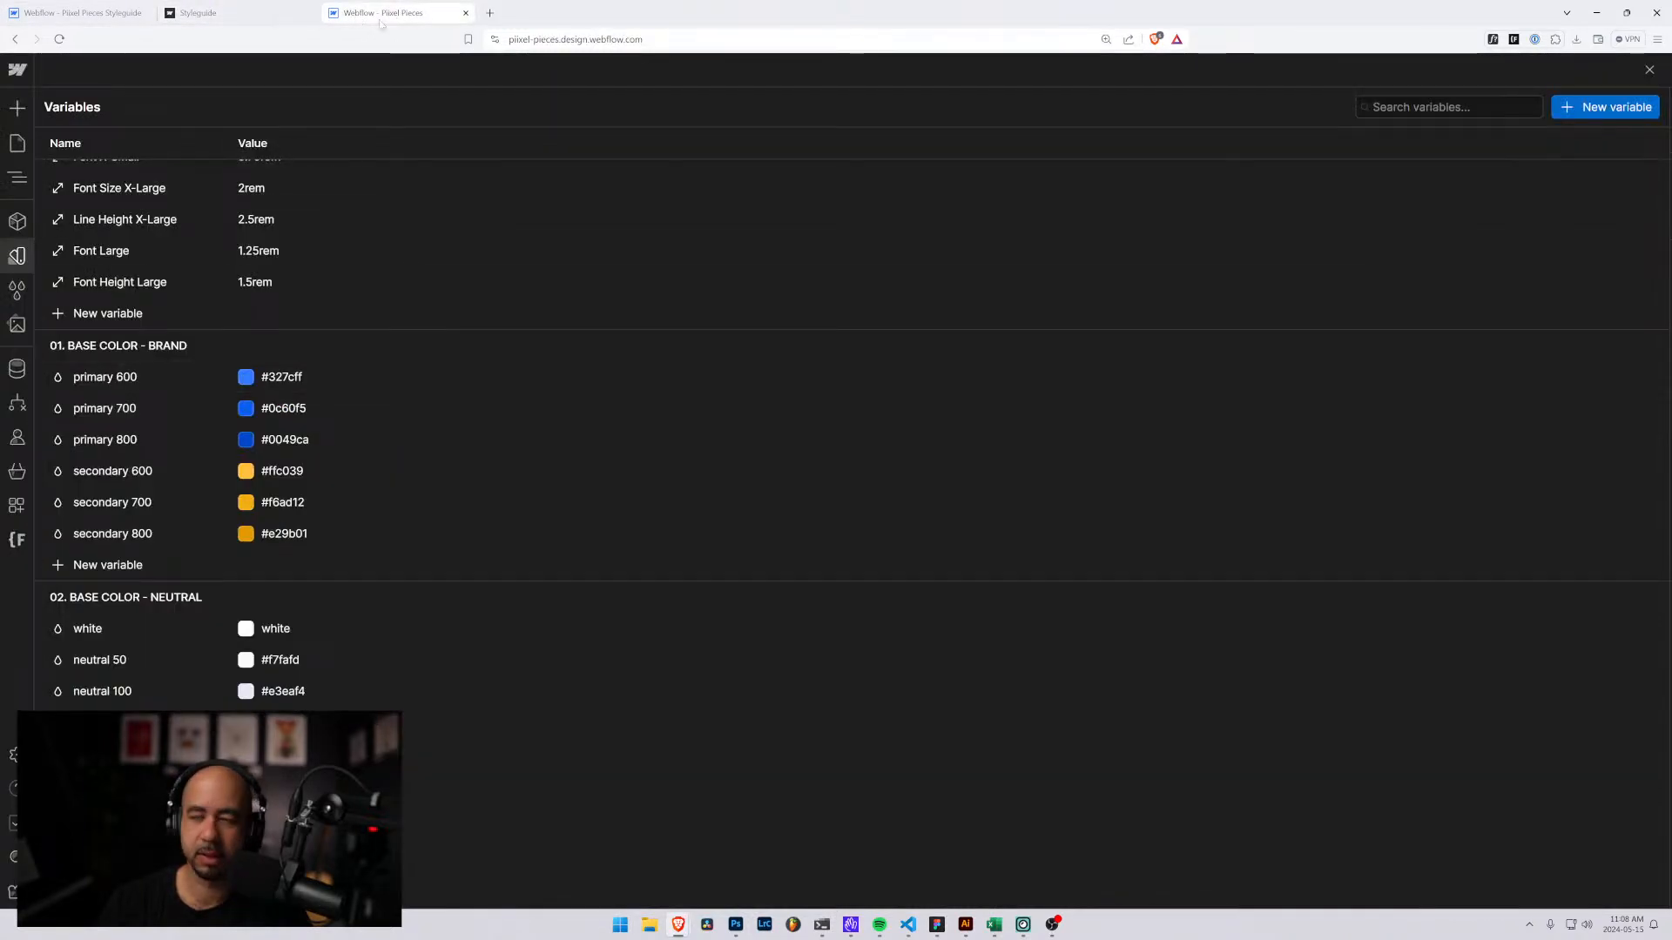
left_click(458, 13)
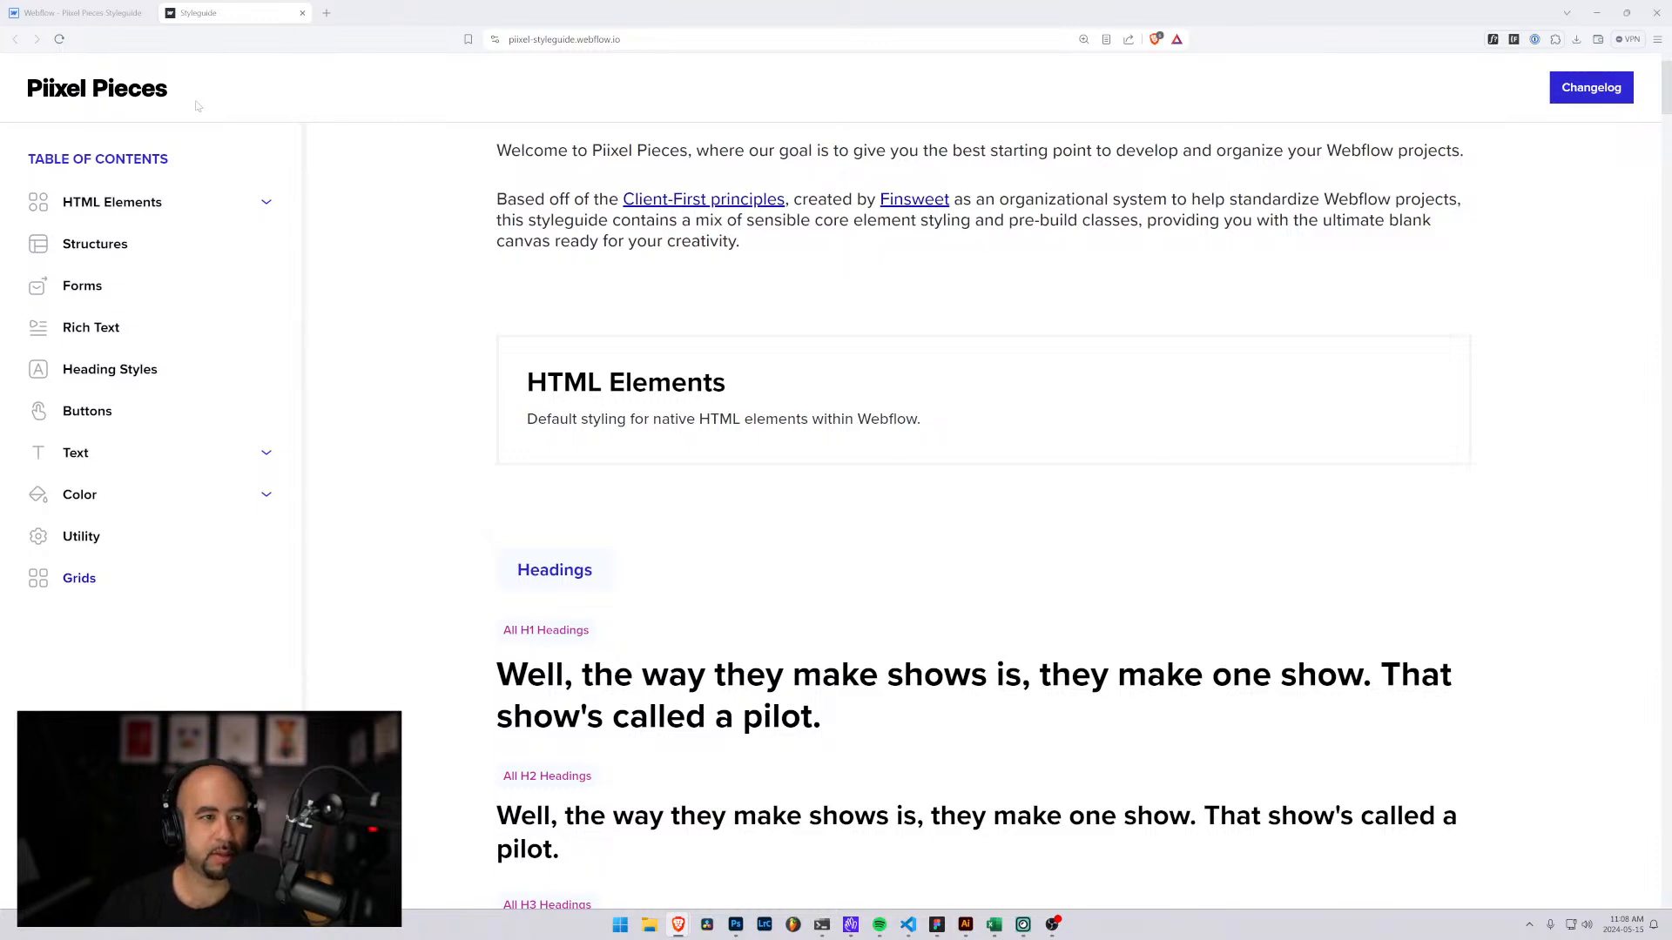
left_click(125, 6)
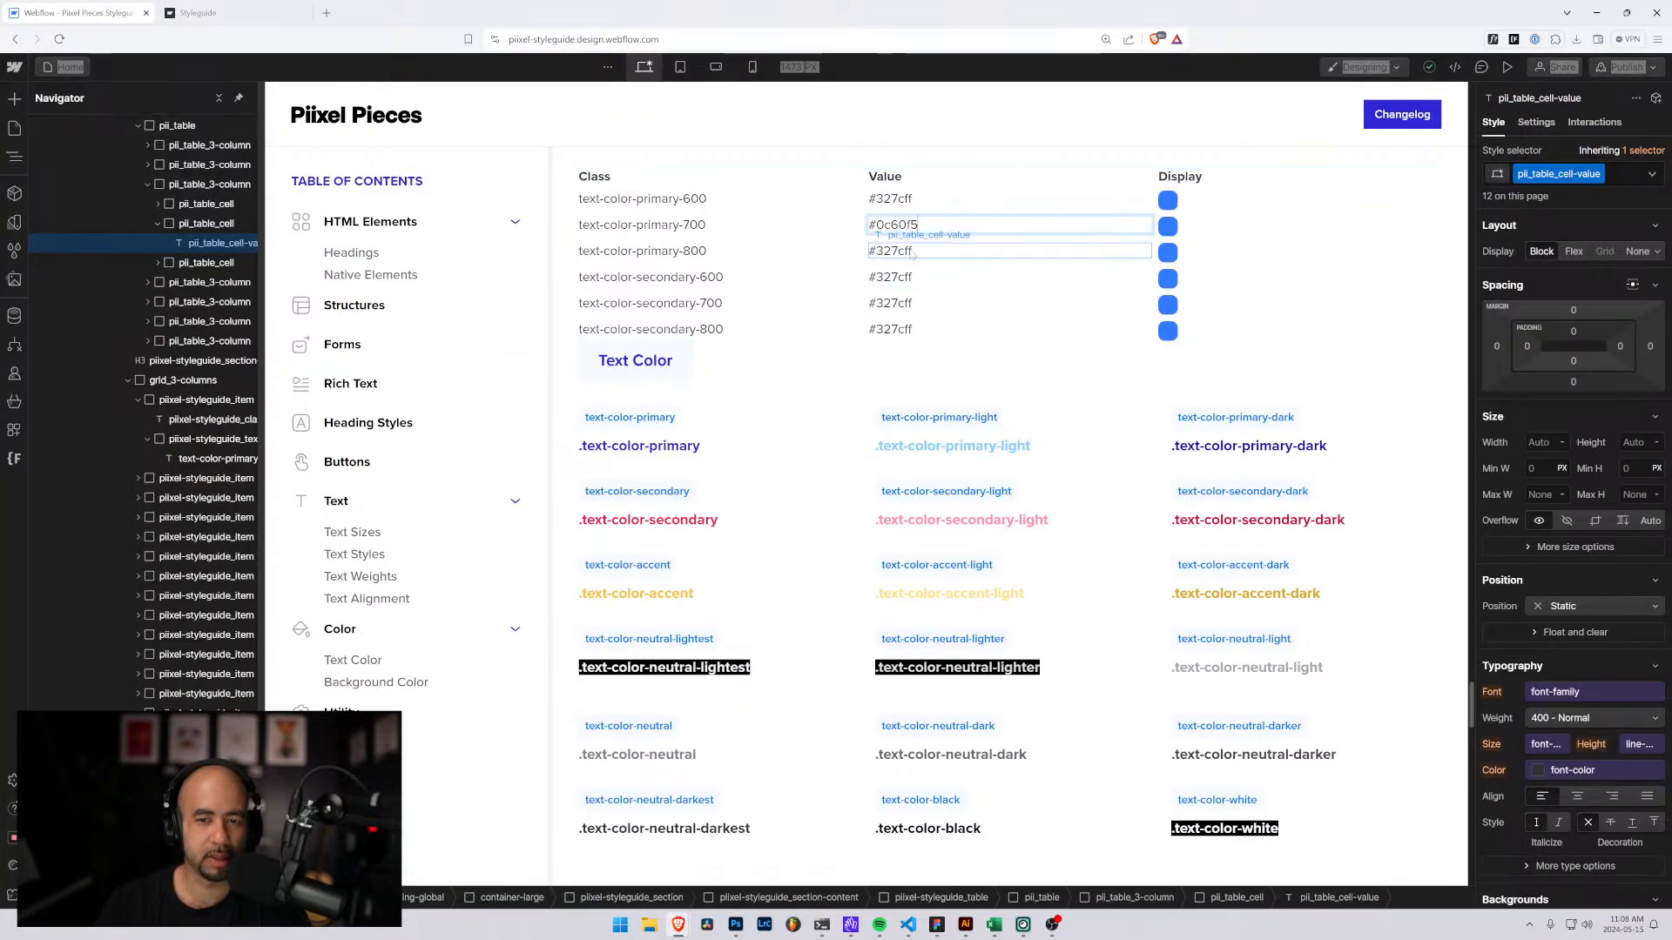
Set the value cells of the text-color-primary-800 and text-color-secondary-600 rows to #0049ca and #ffc039.
key("ctrl+a")
type("#0049ca")
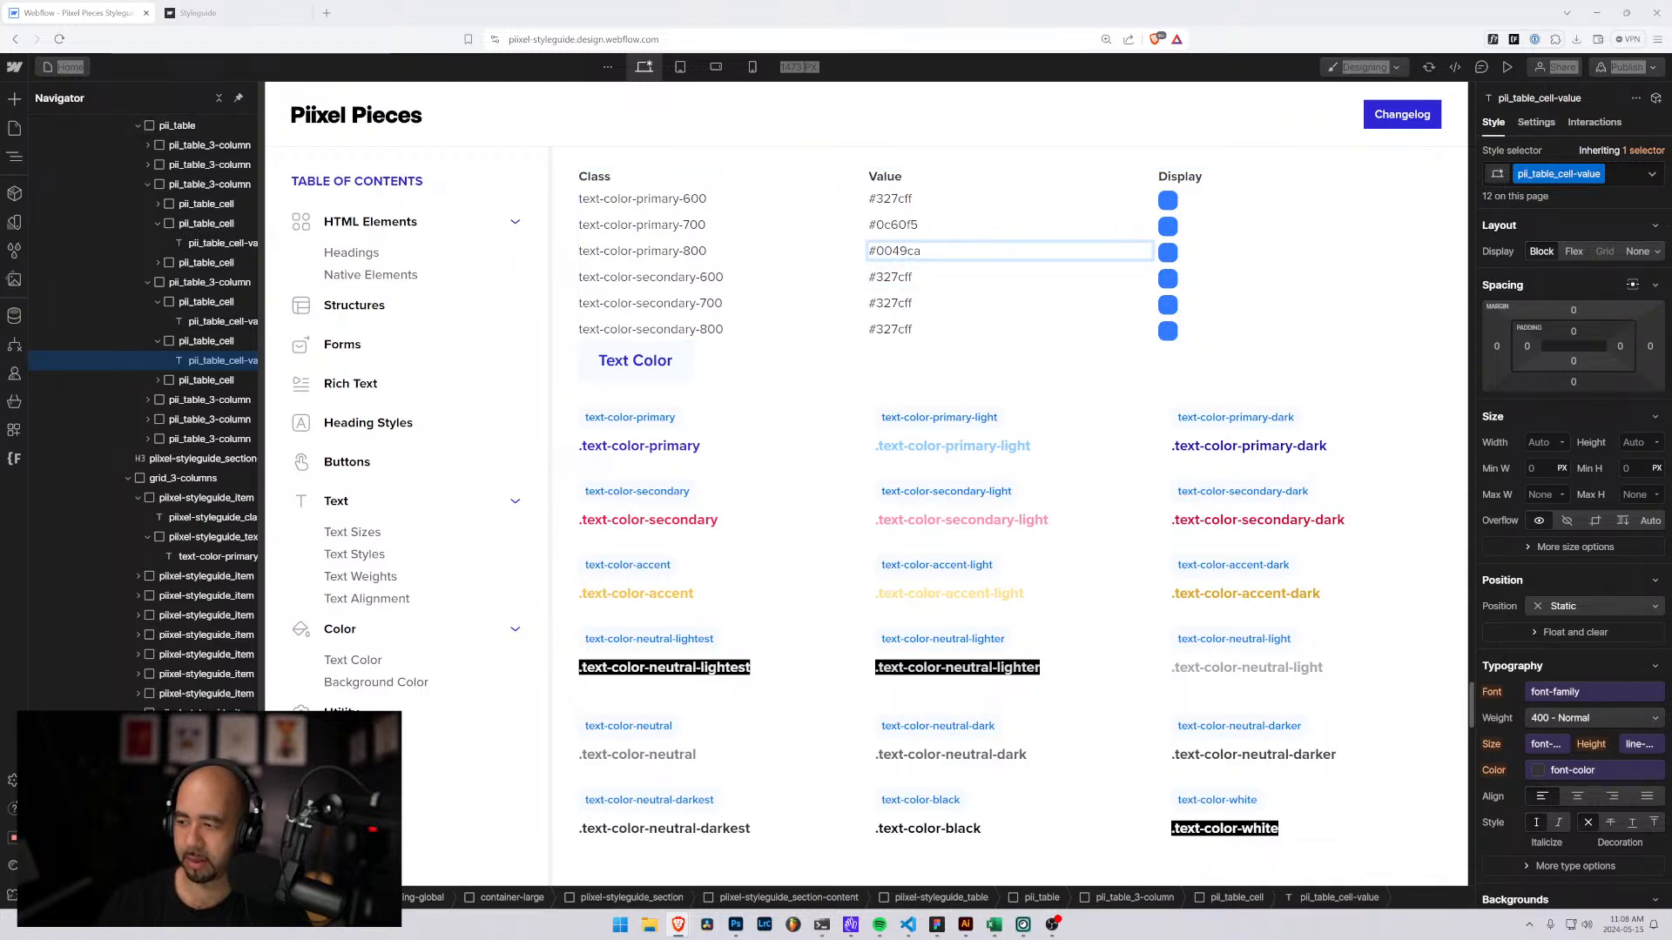
left_click(889, 277)
double_click(889, 277)
type("#ffc039")
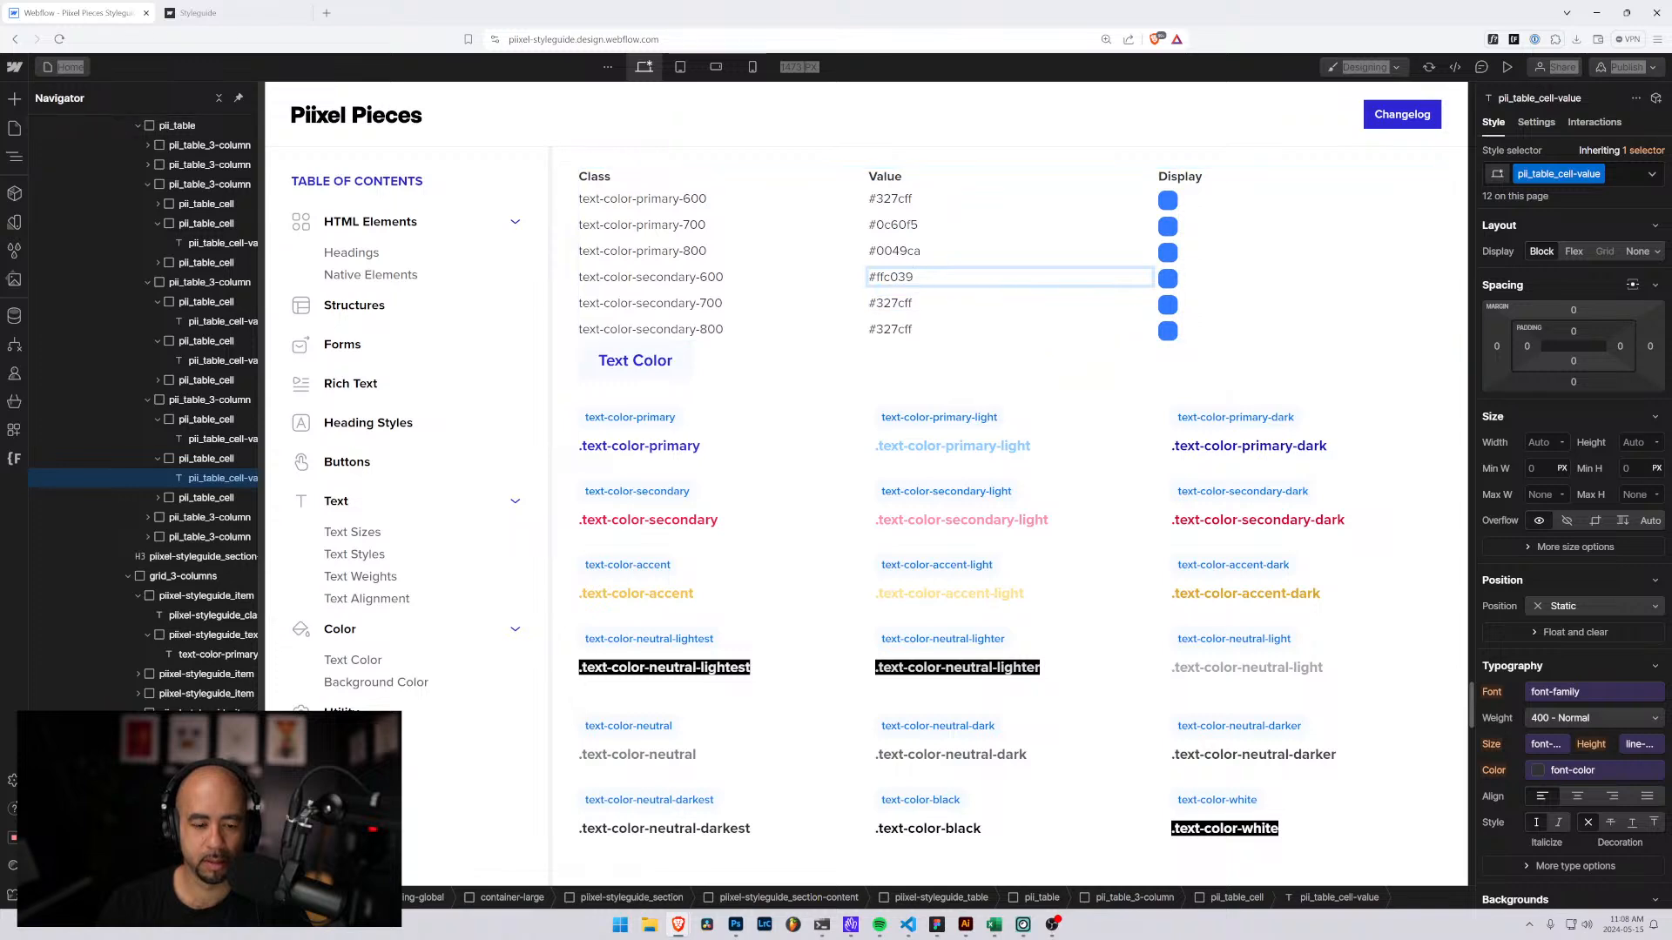
key("Escape")
left_click(996, 303)
key("Escape")
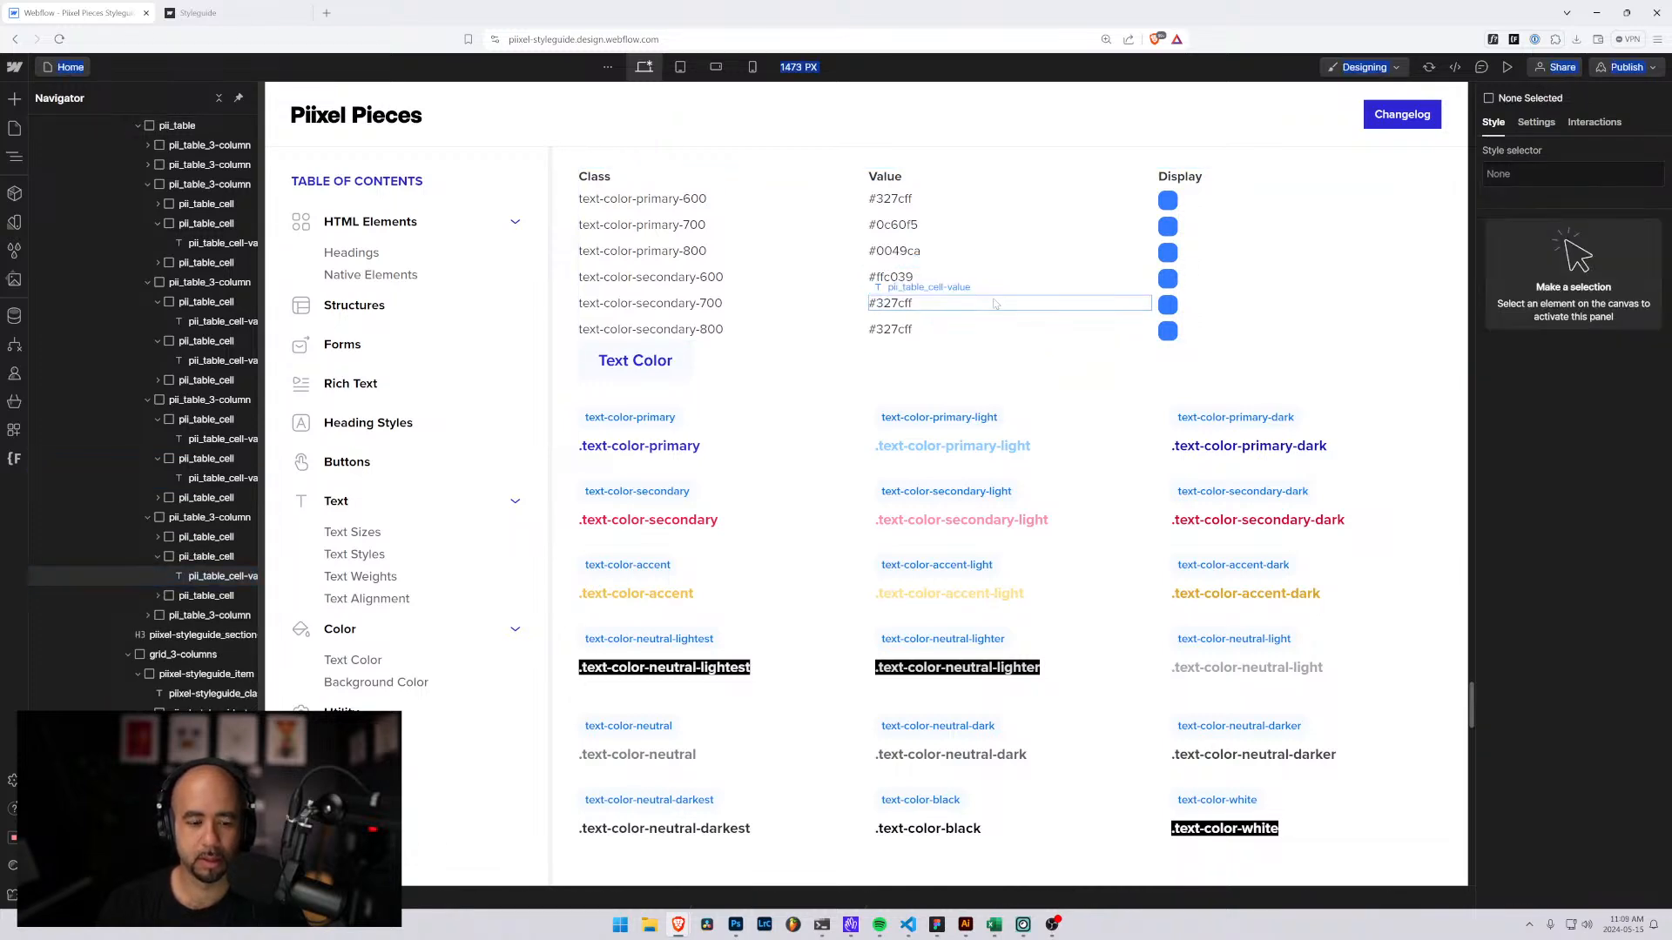
left_click(1453, 369)
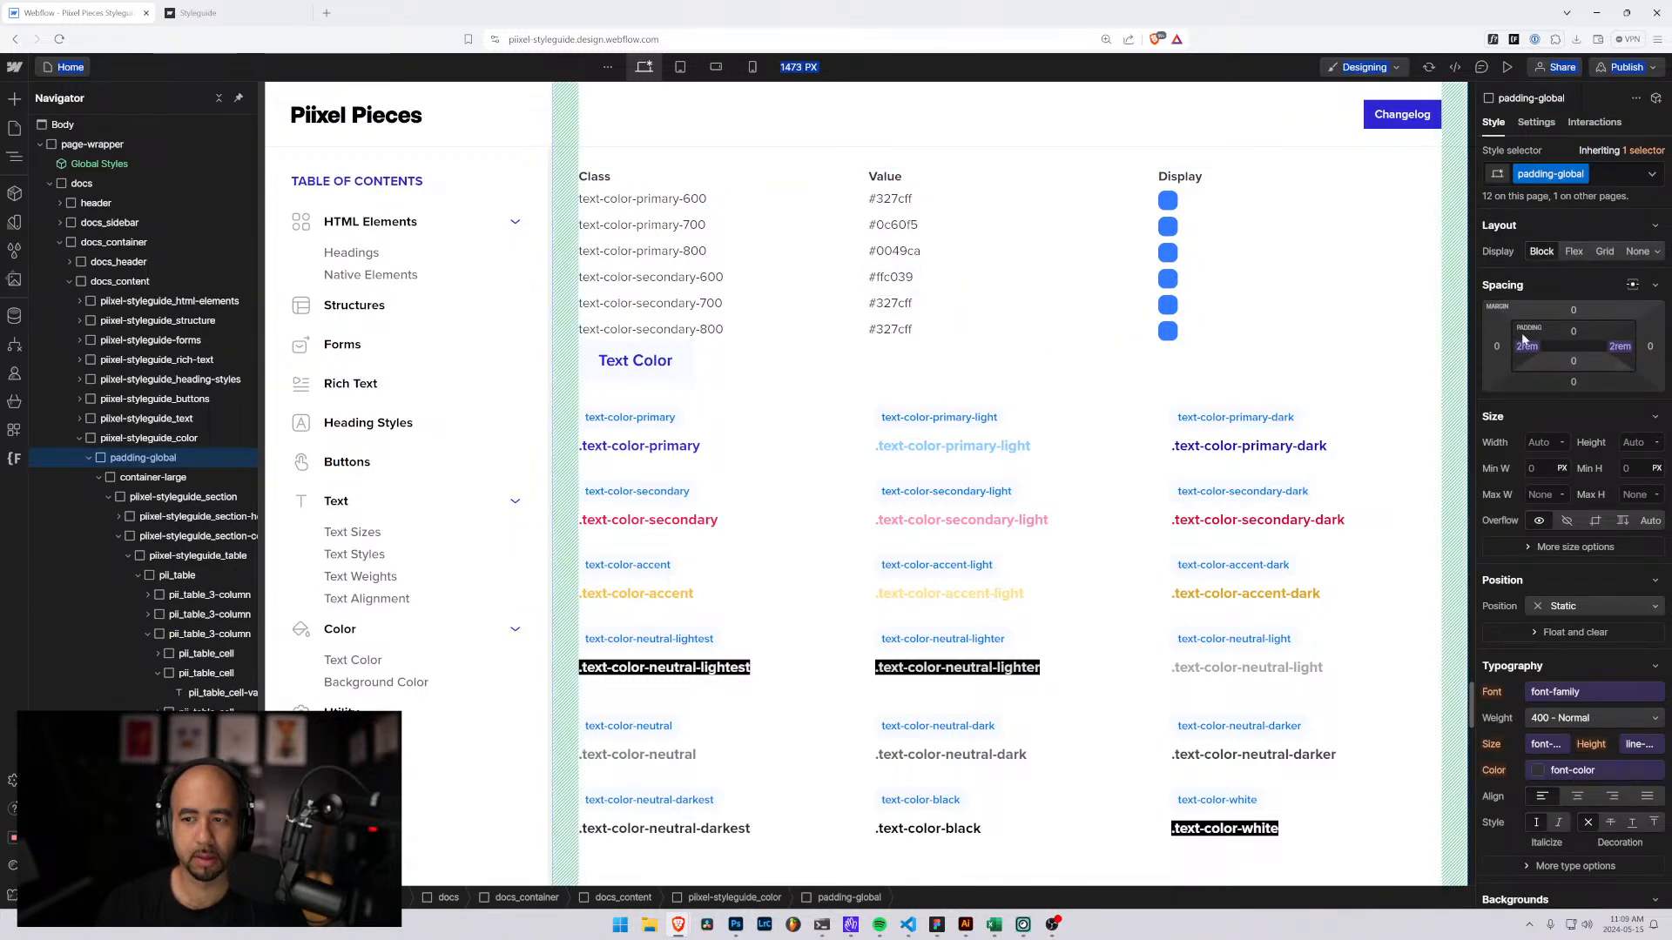
left_click(1526, 289)
key("Escape")
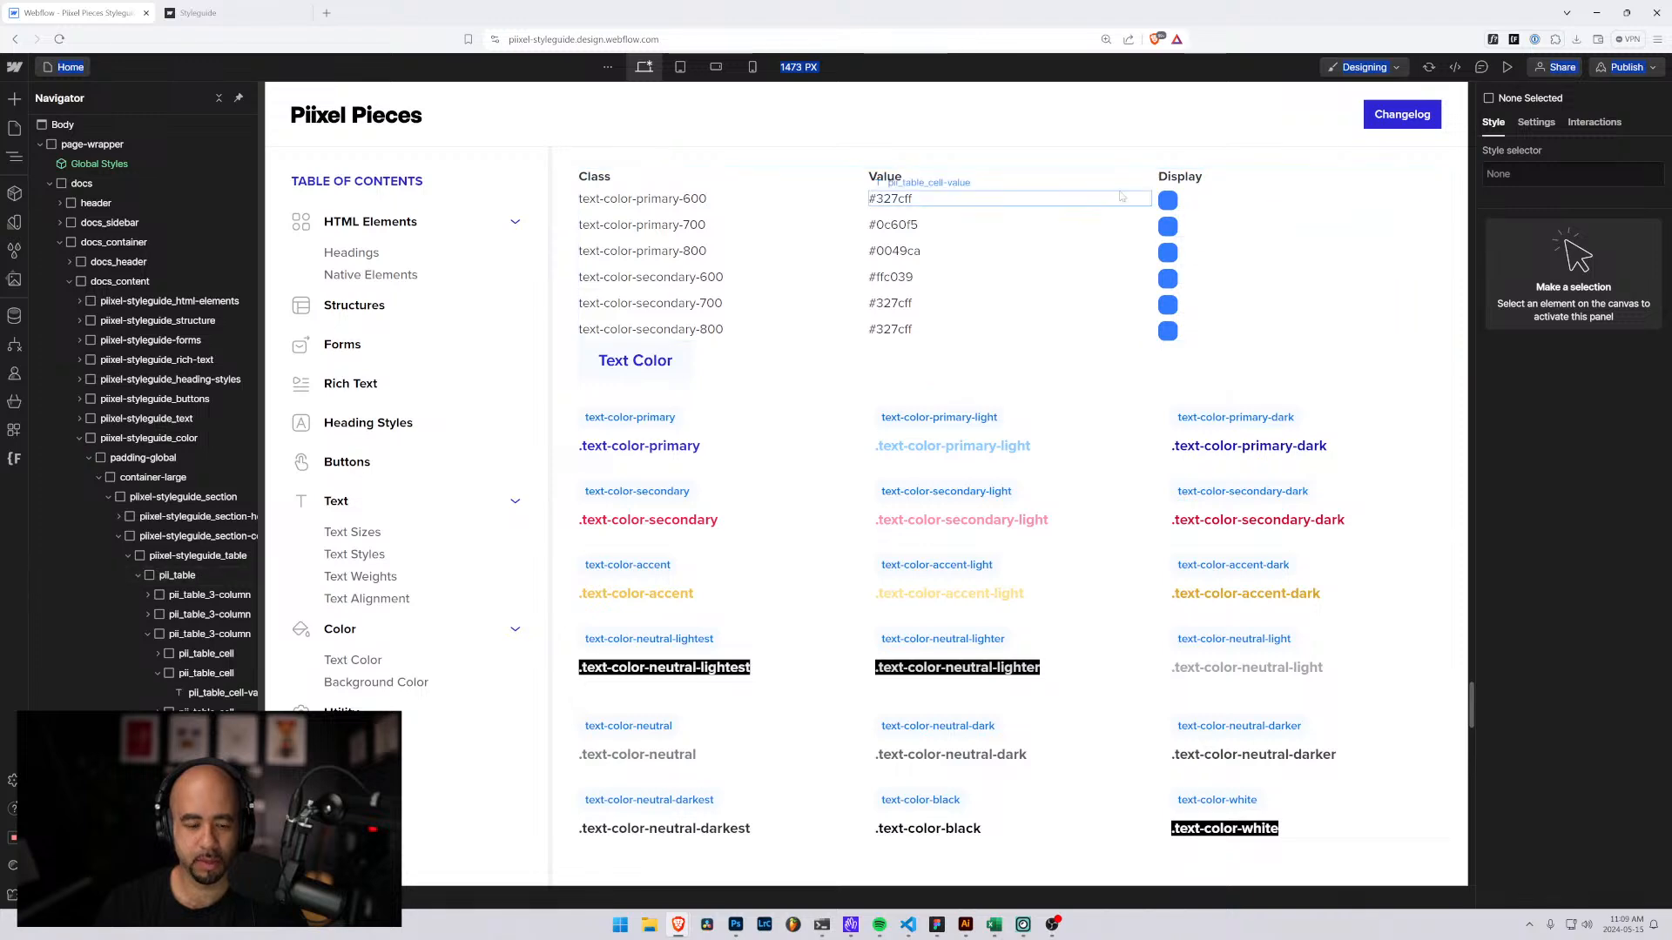
double_click(903, 198)
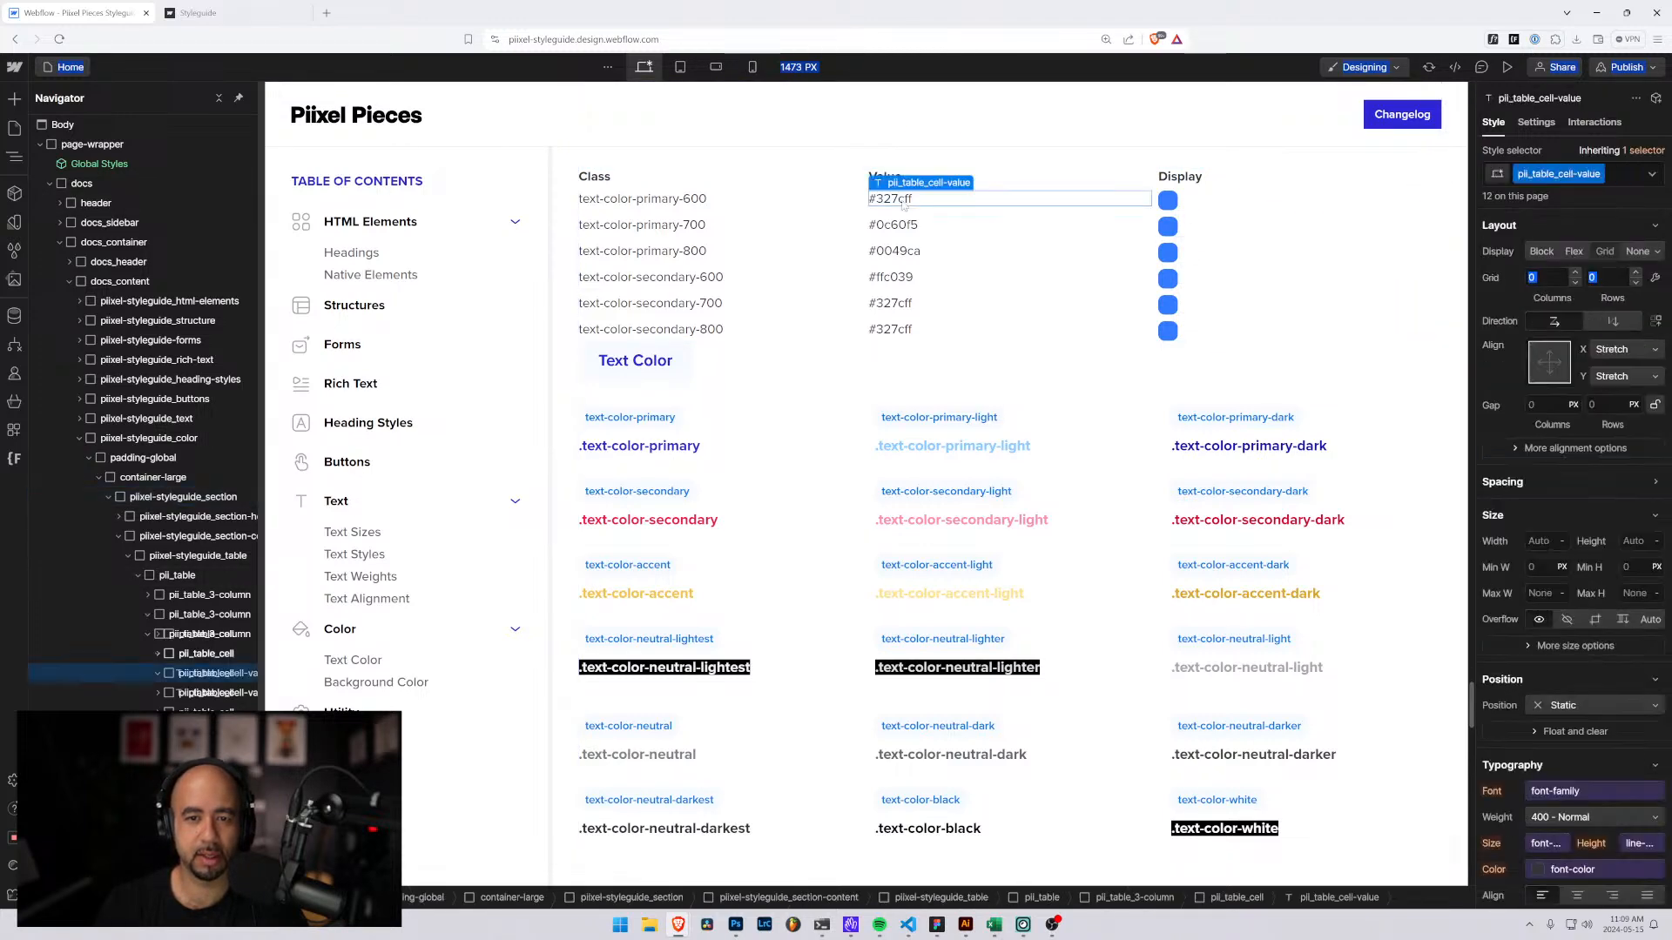
left_click(909, 199)
left_click(948, 172)
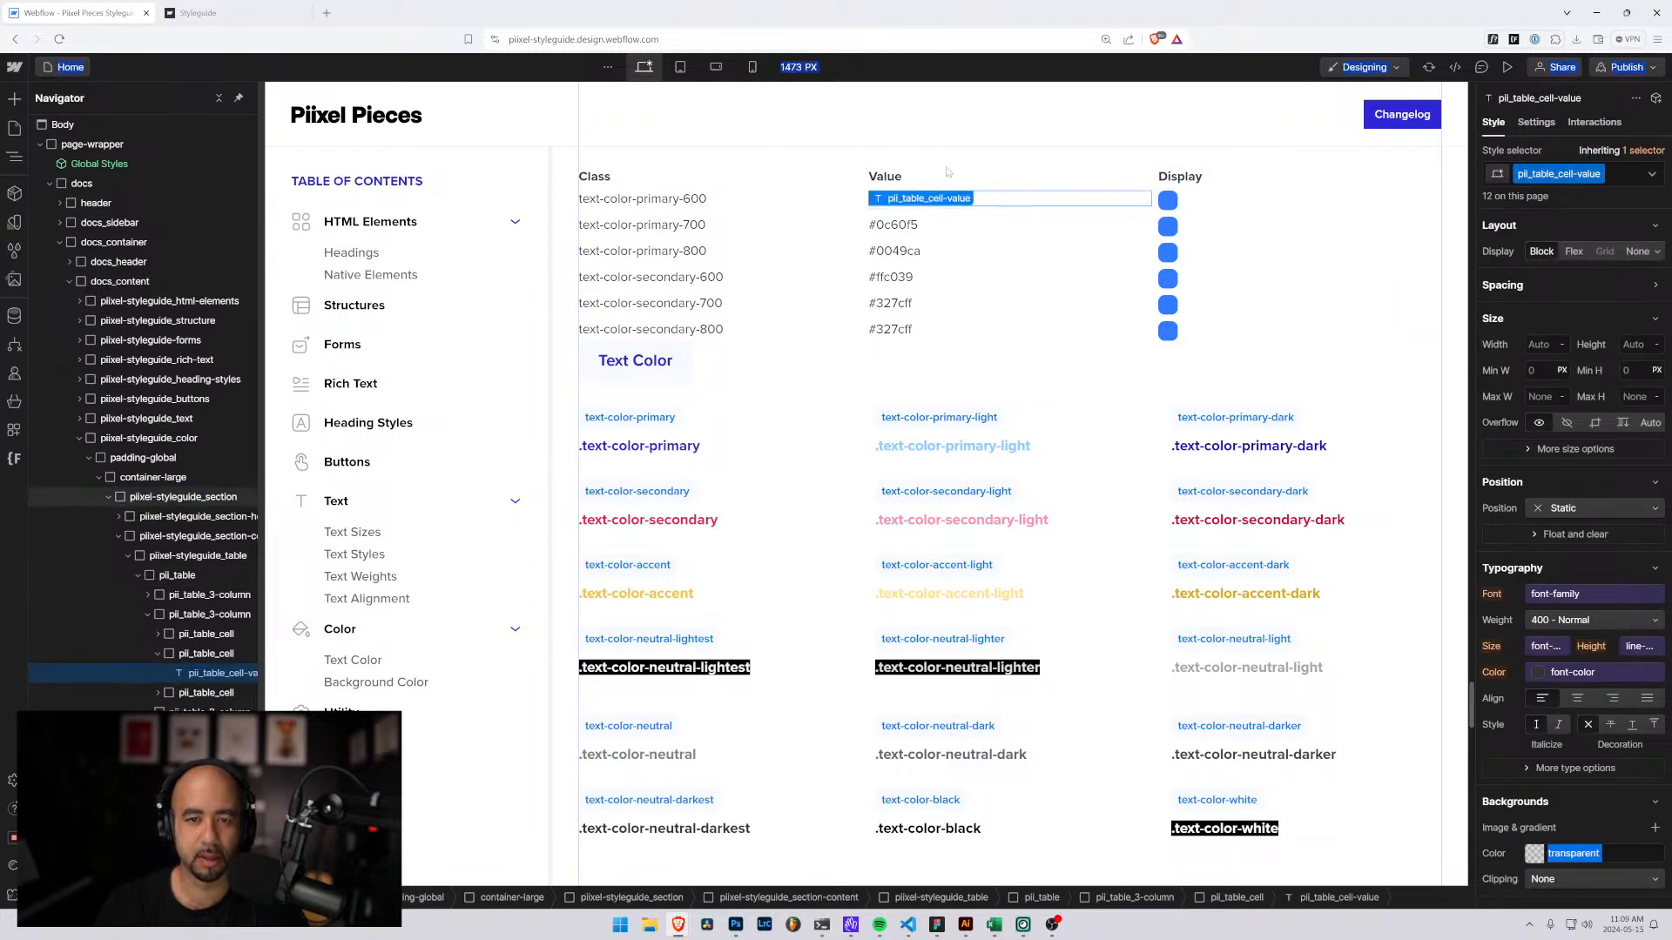
key("Escape")
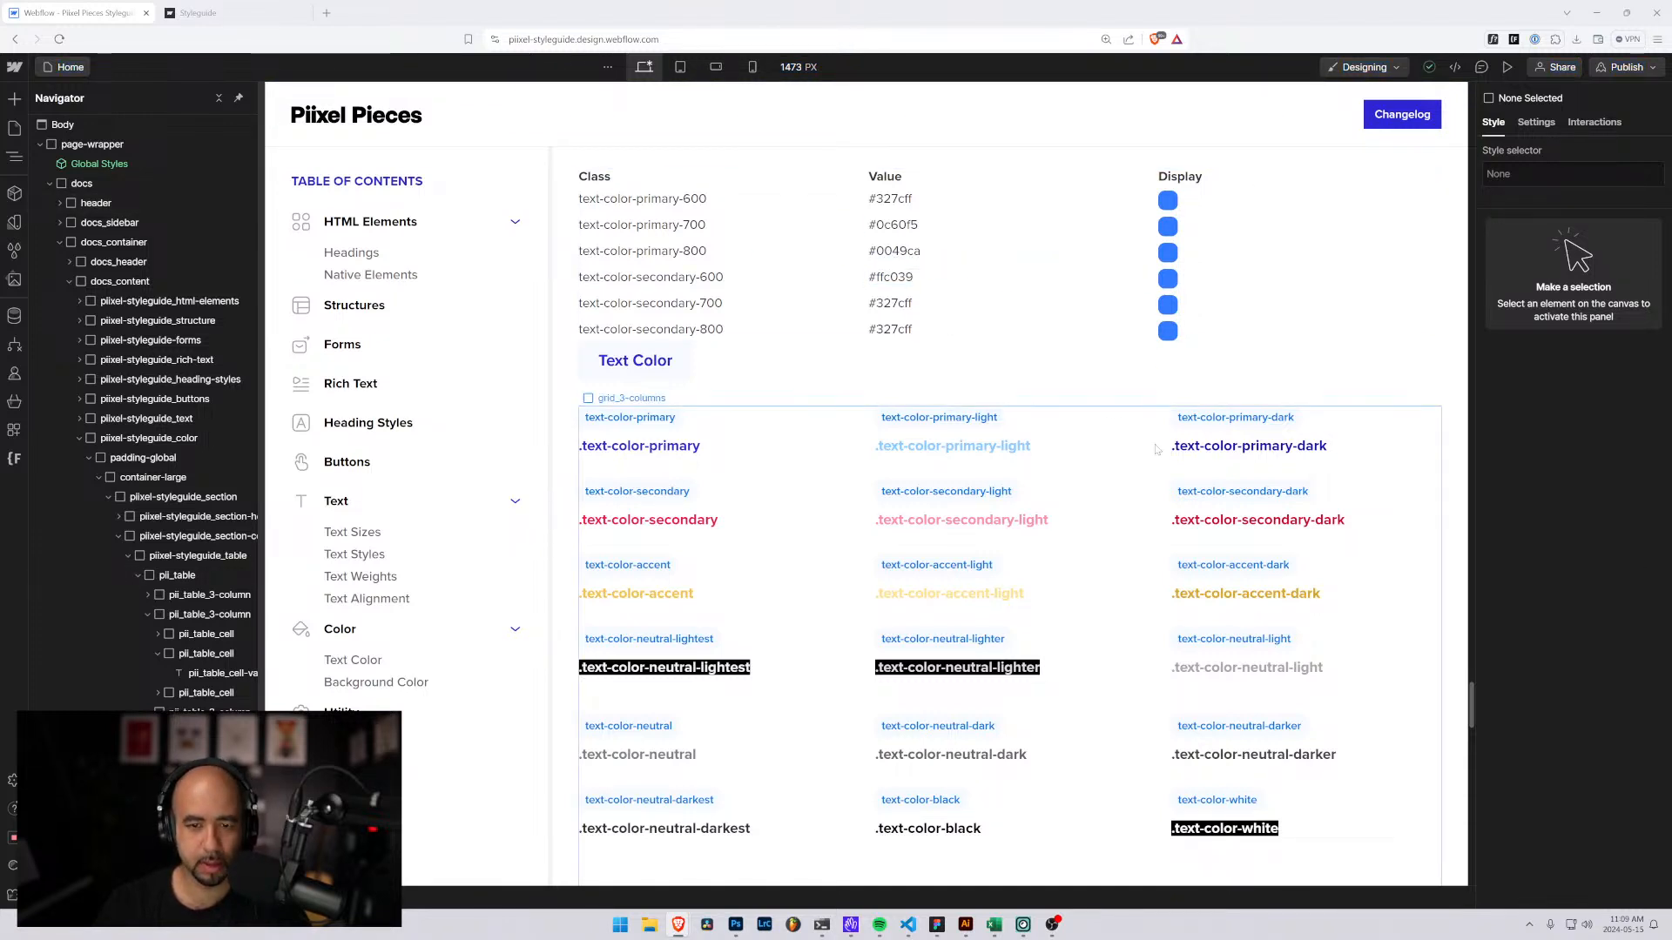
Set the value cells of the text-color-secondary-700 and text-color-secondary-800 rows to #f6ad12 and #e29b01.
double_click(906, 309)
key("ctrl+a")
type("#f6ad12")
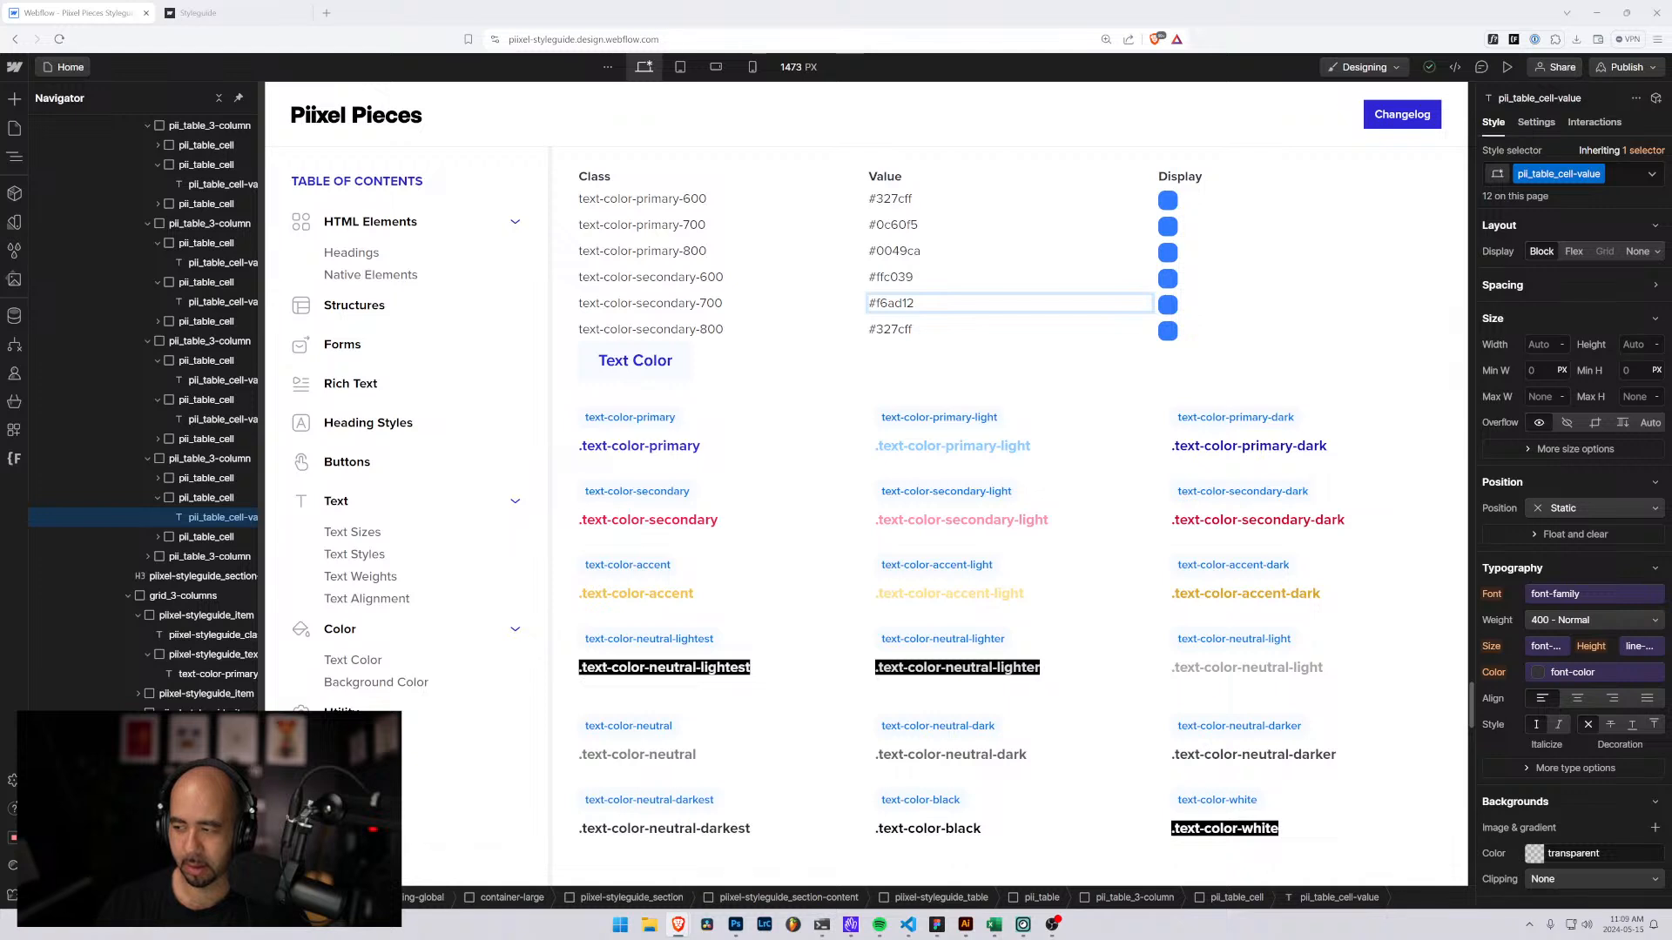
double_click(897, 329)
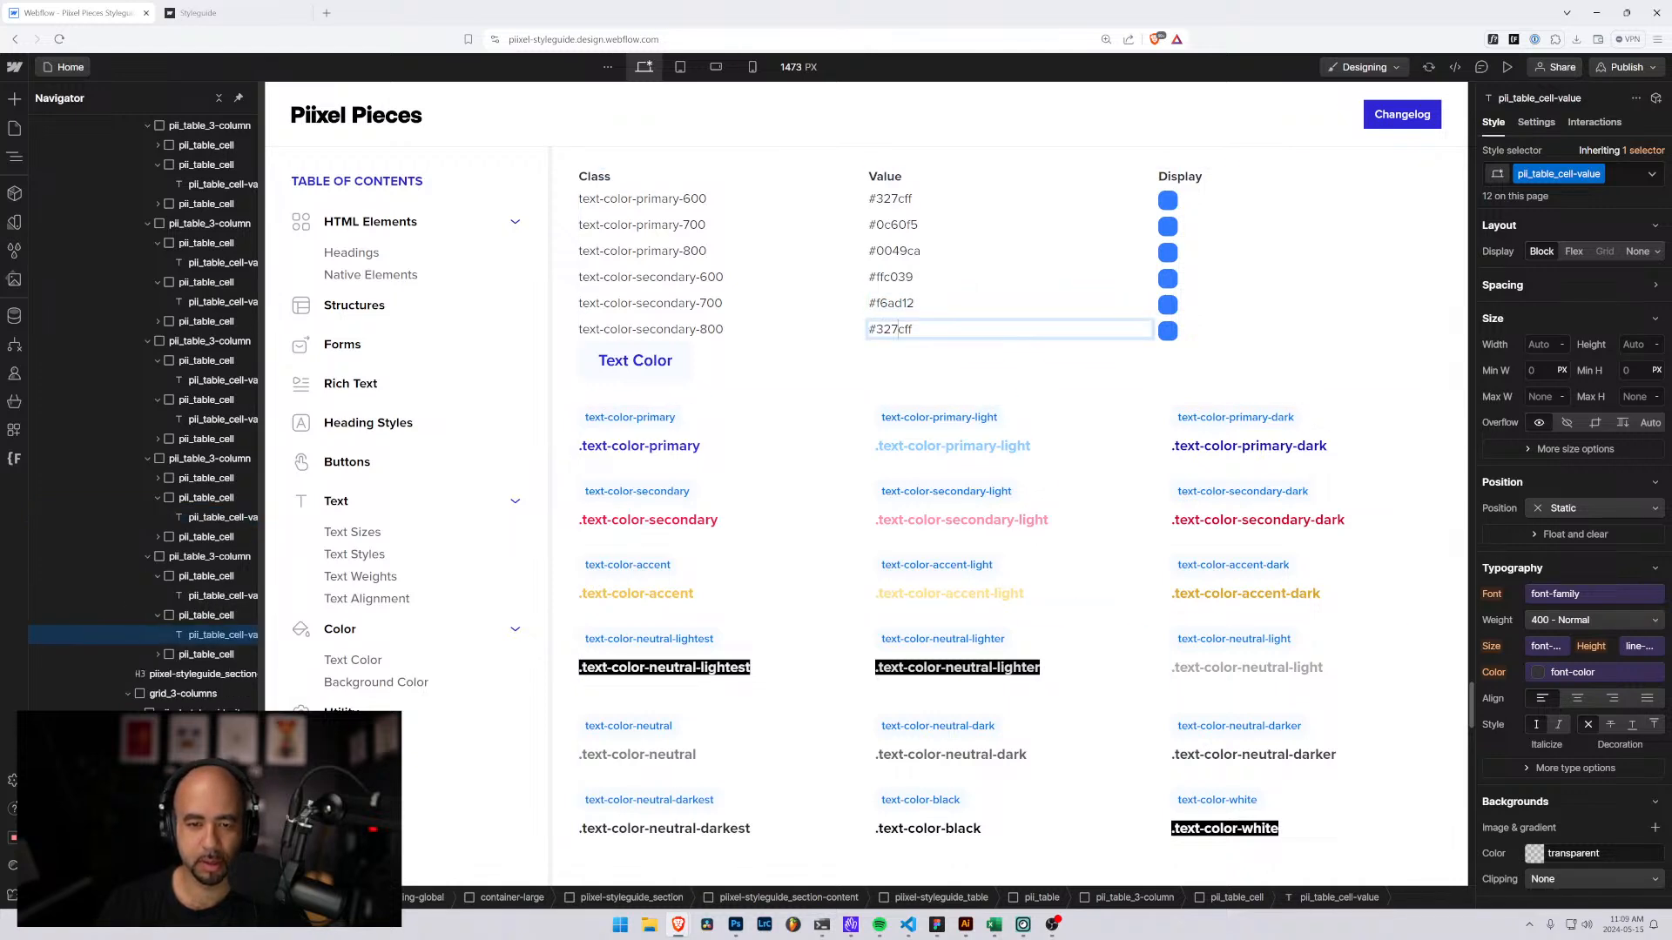
key("ctrl+a")
type("#e29b01")
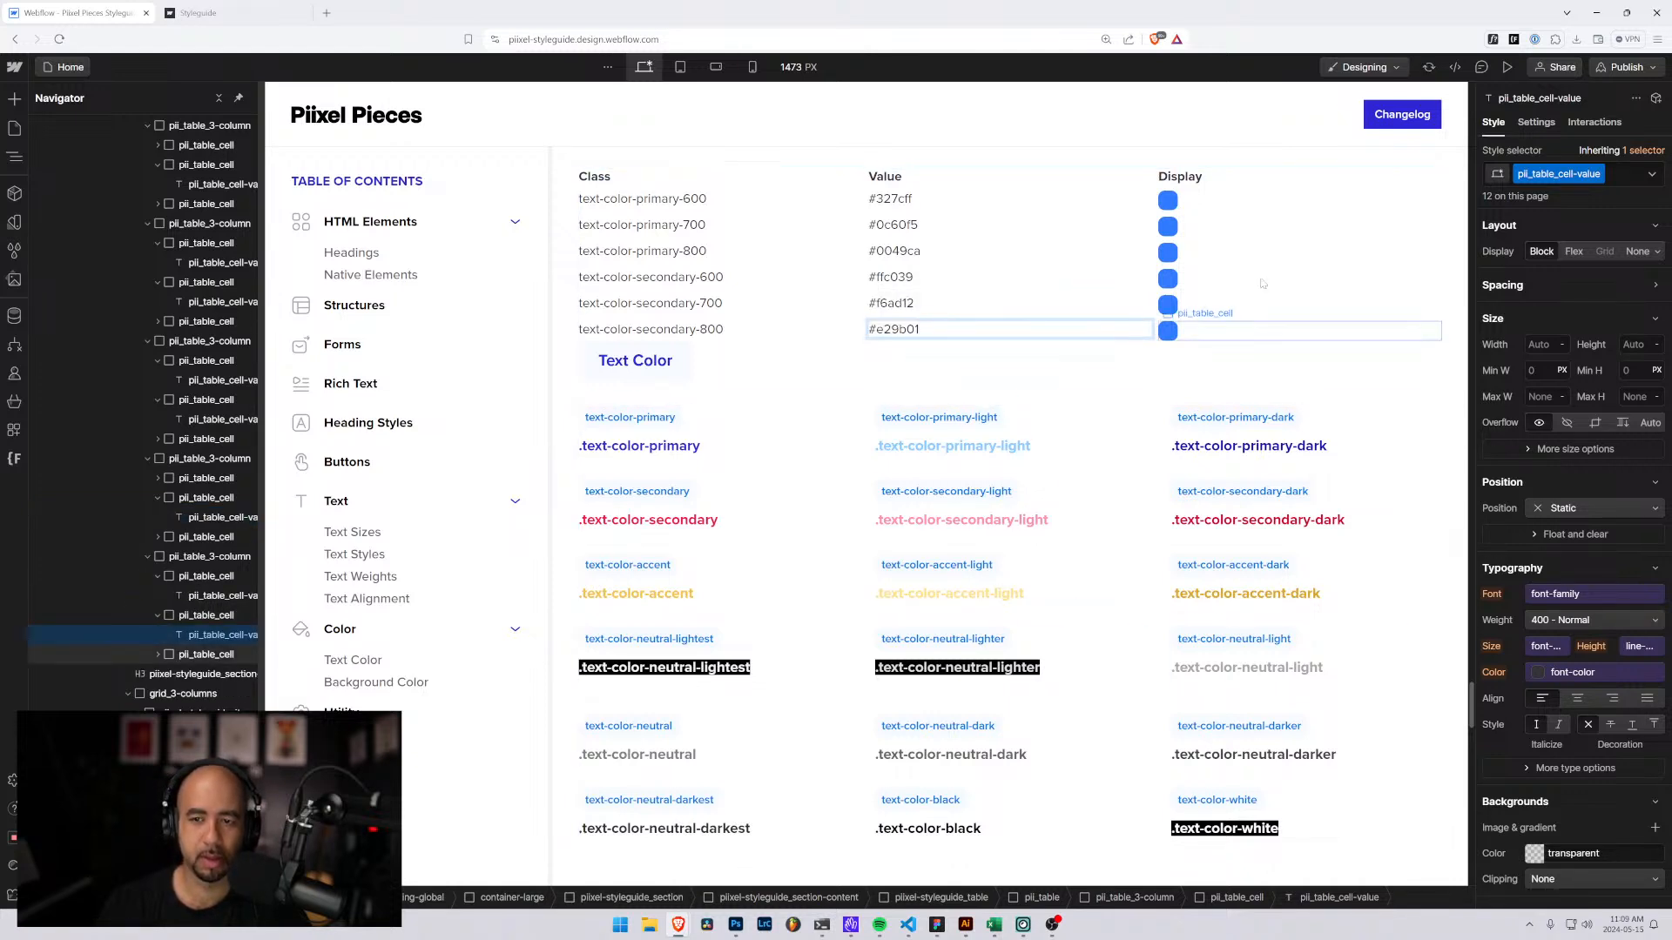
Copy the background-color-primary-600 class name from the text-color-primary-700 row's color swatch and remove that class from the swatch.
left_click(1168, 201)
left_click(1167, 228)
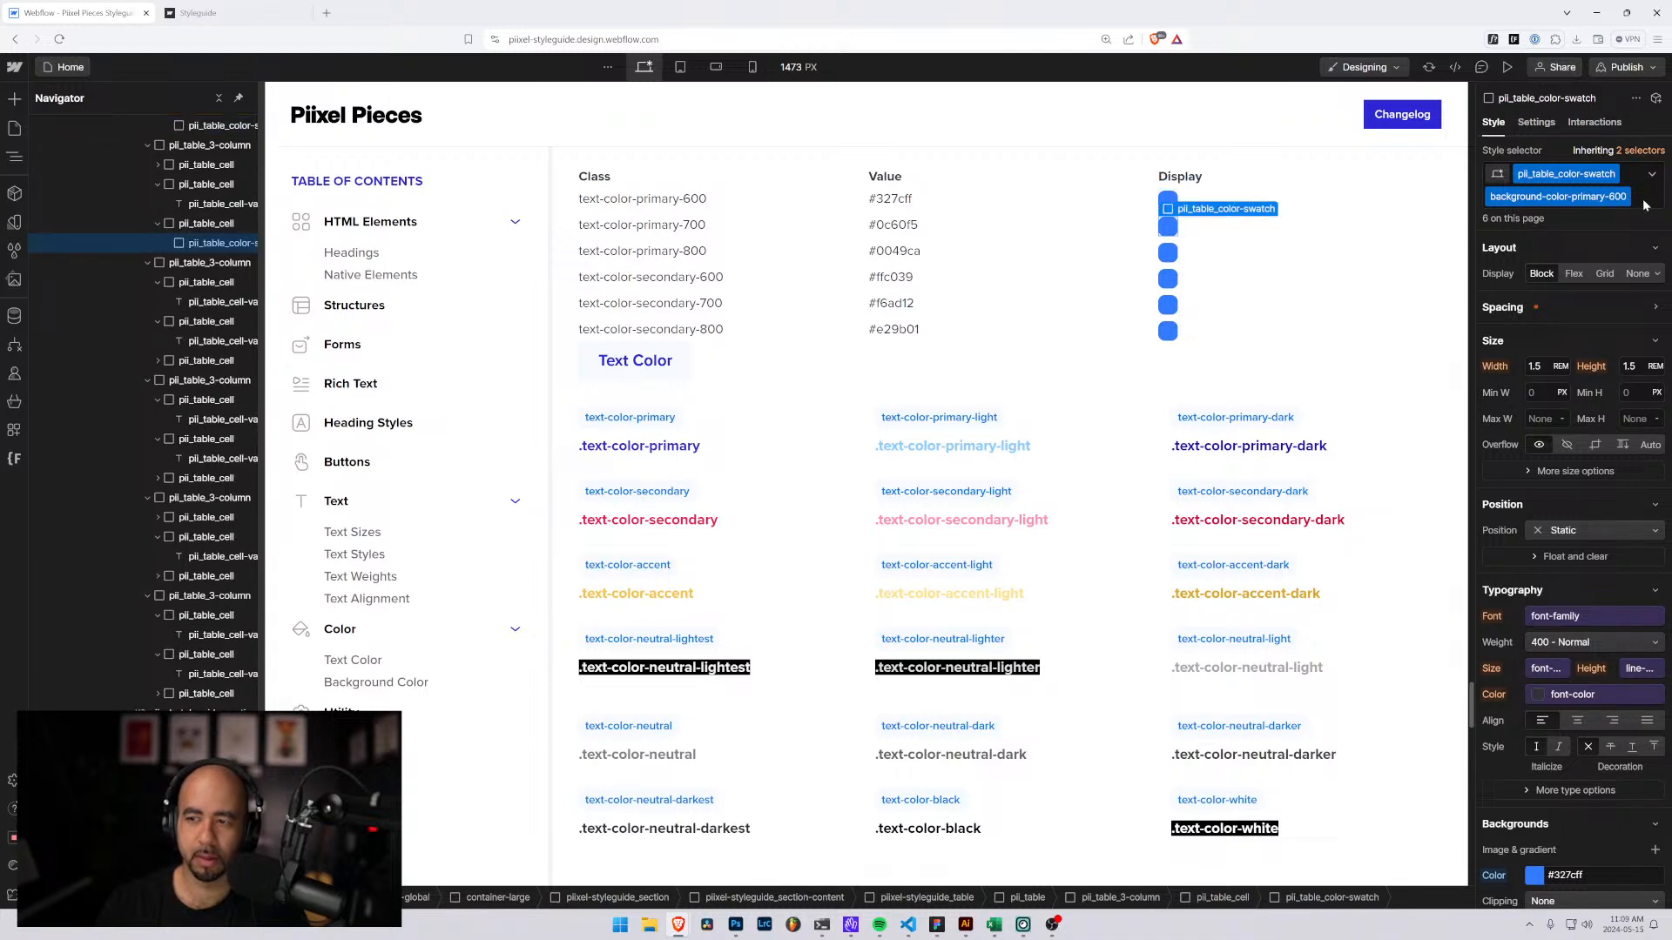
double_click(1552, 197)
key("ctrl+c")
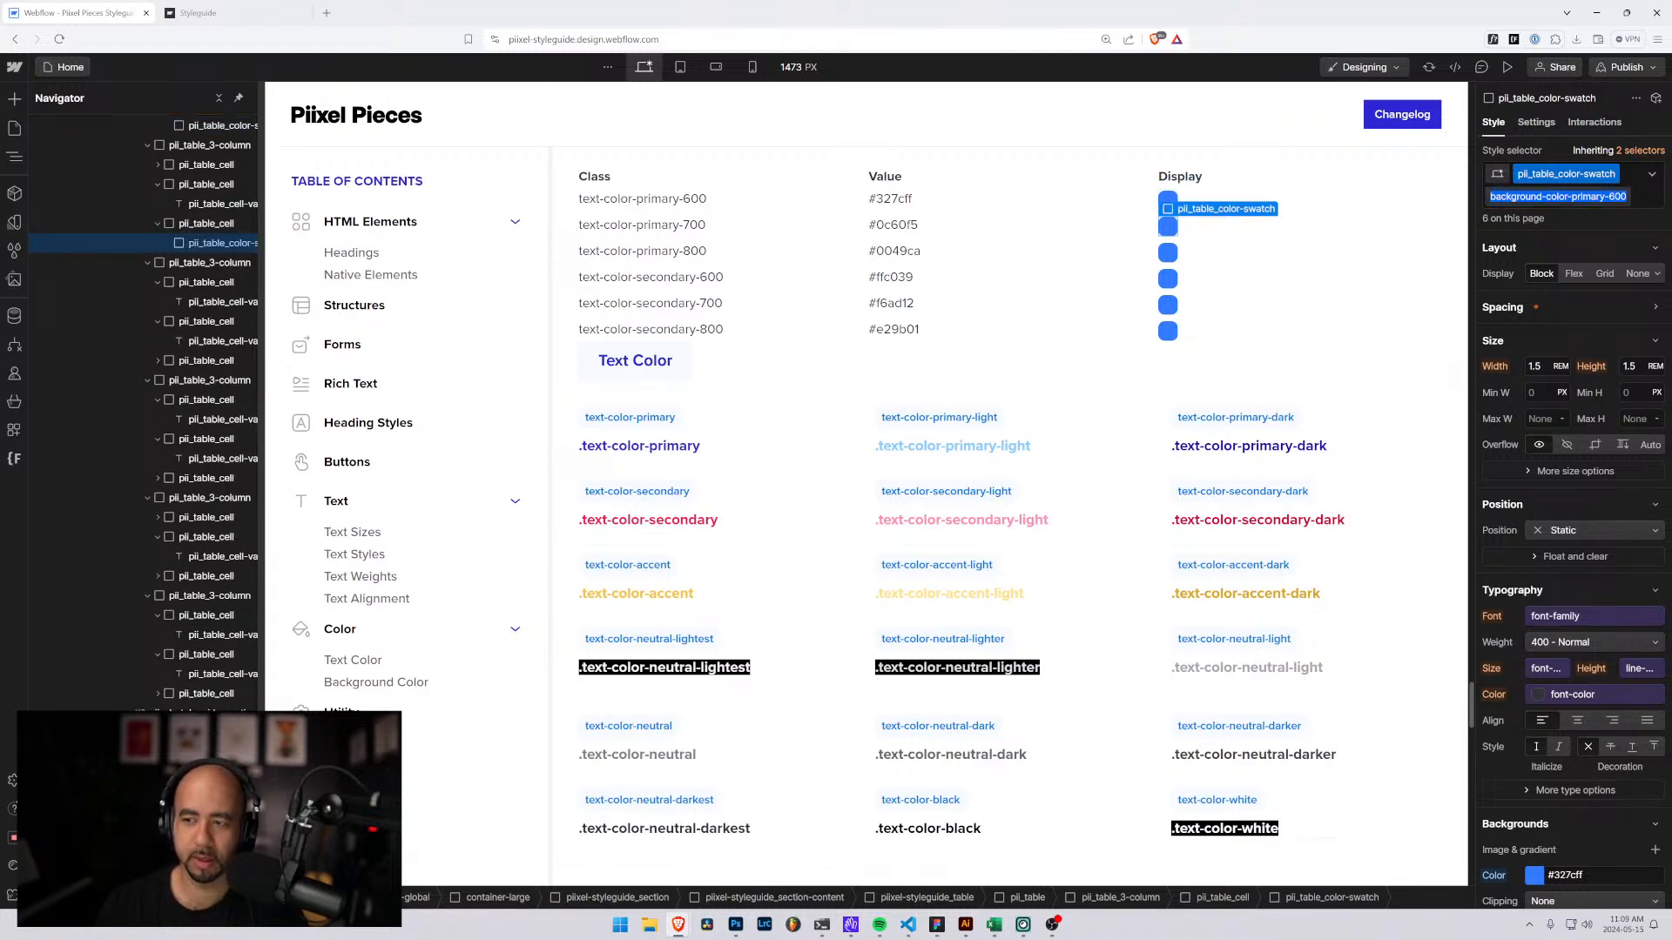
left_click(1643, 204)
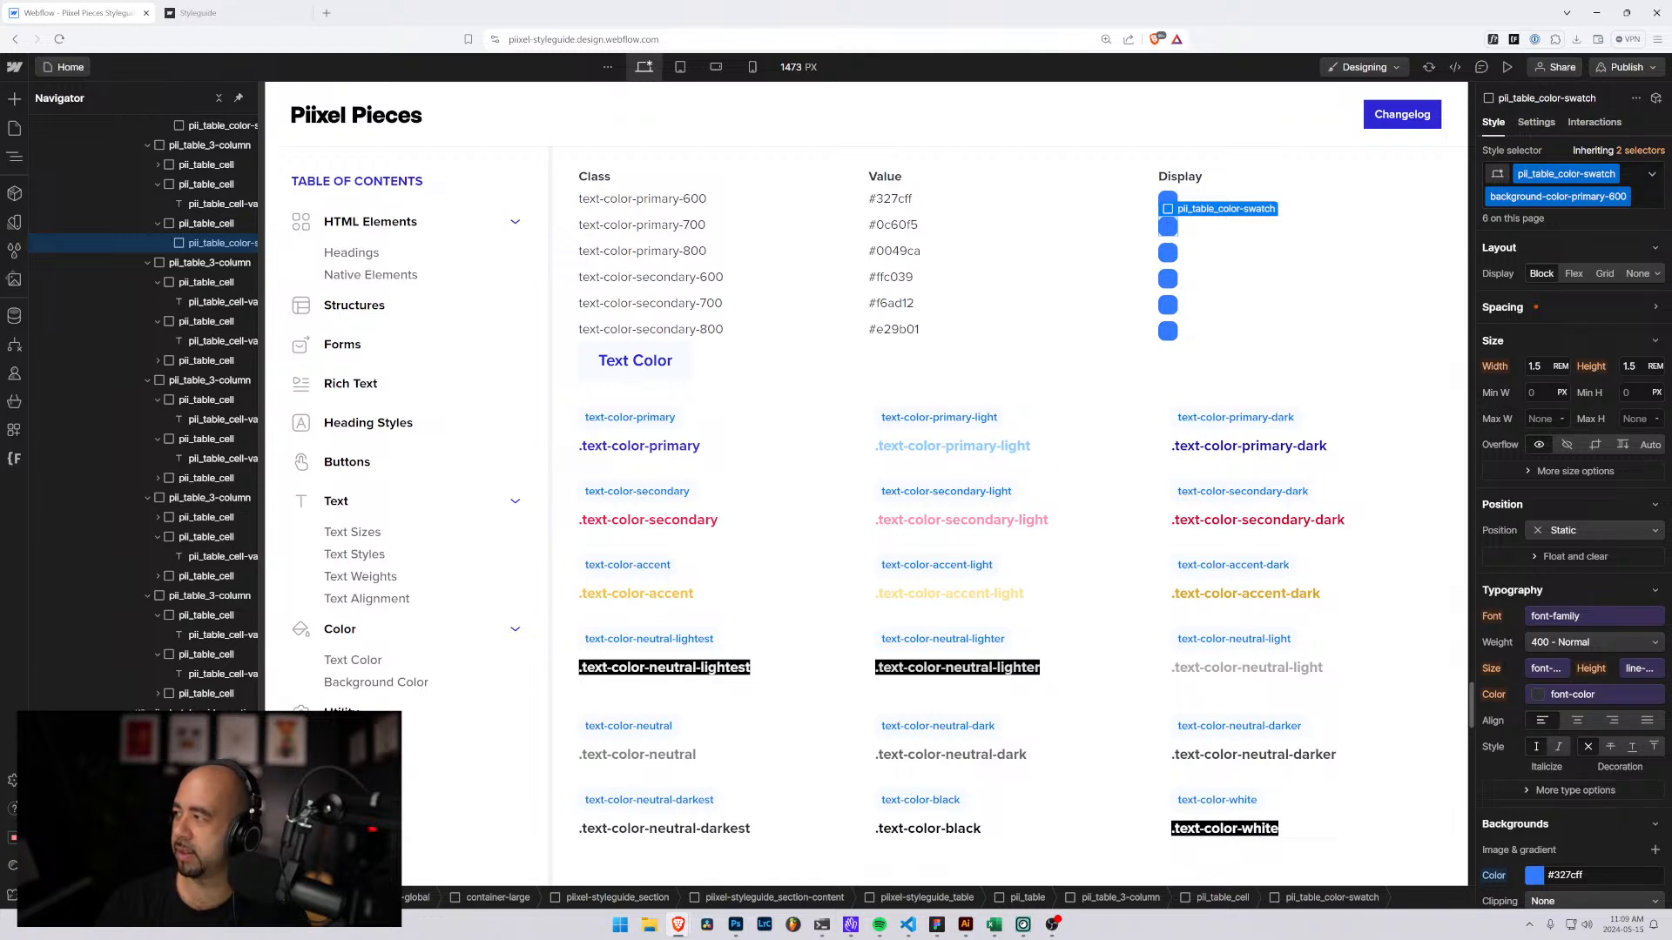
left_click(1641, 204)
key("BackSpace")
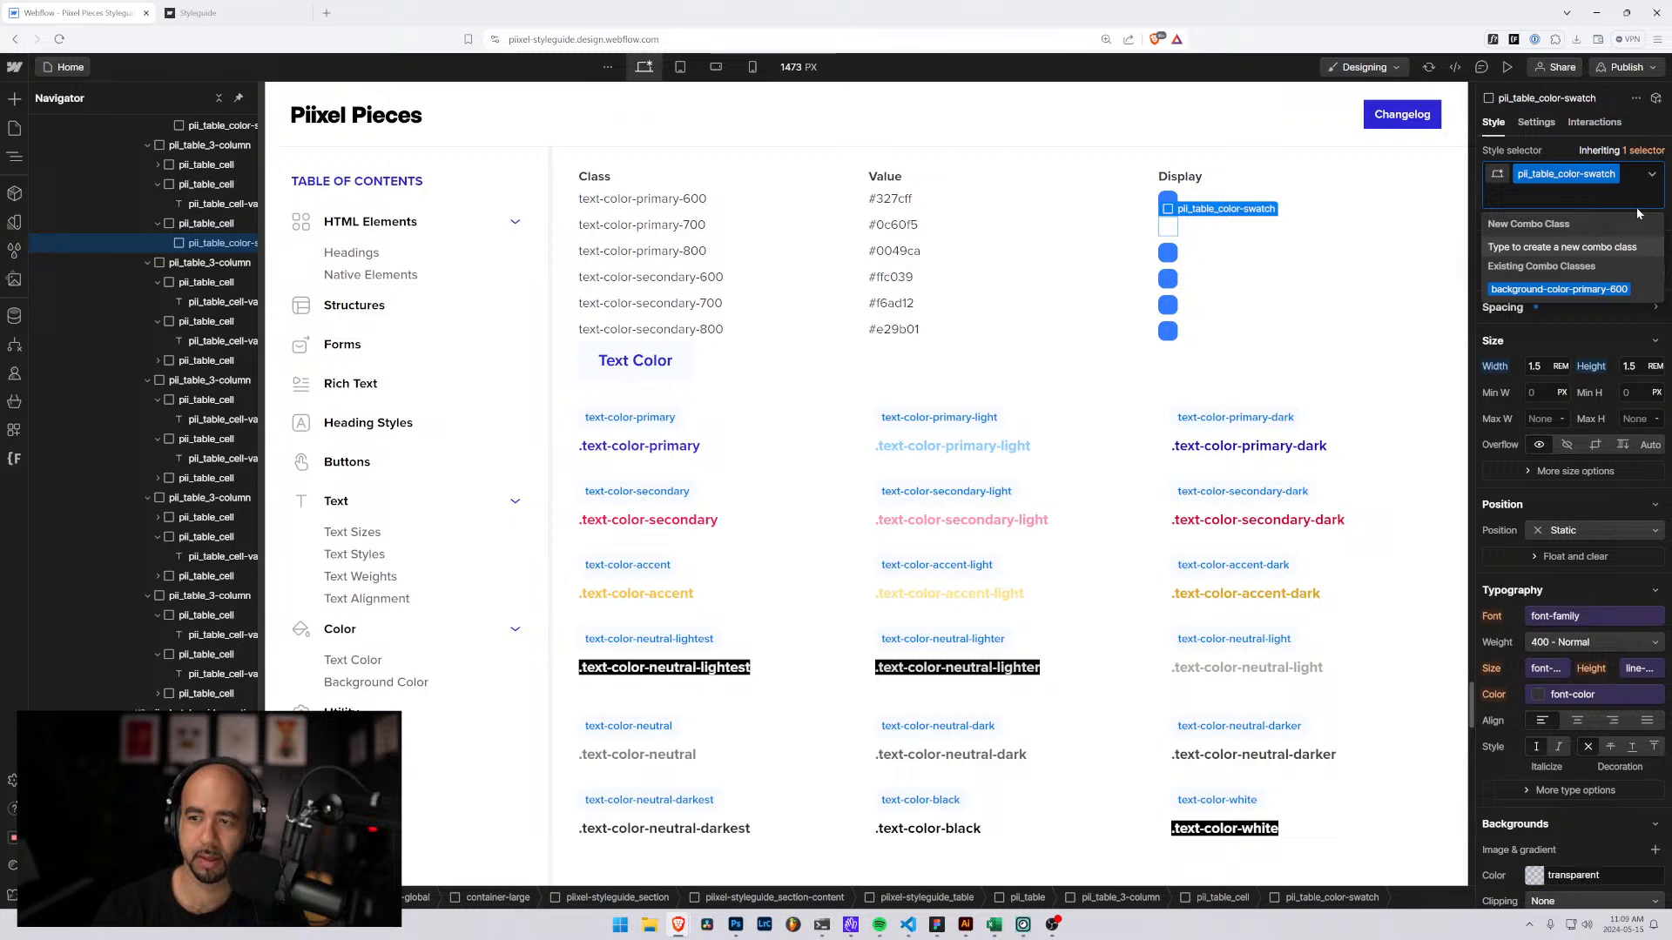
left_click(1564, 147)
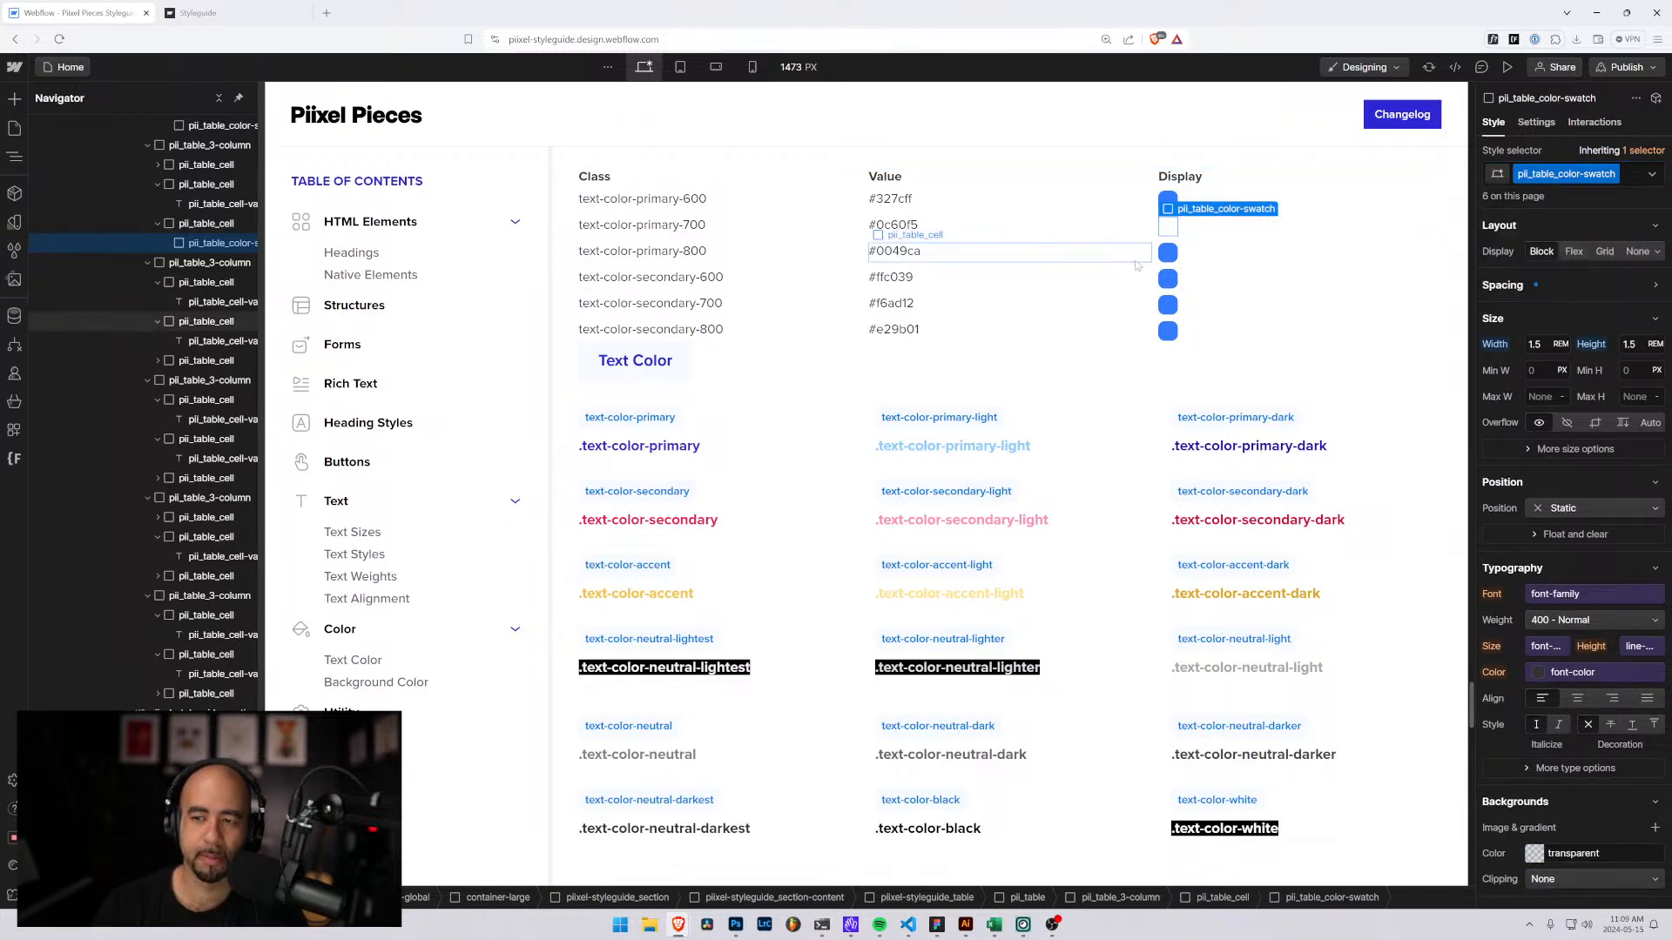
Nest a div block inside the text-color-primary-700 row's color swatch and give it a new class named background-color-primary-700.
scroll(928, 377, "up", 3)
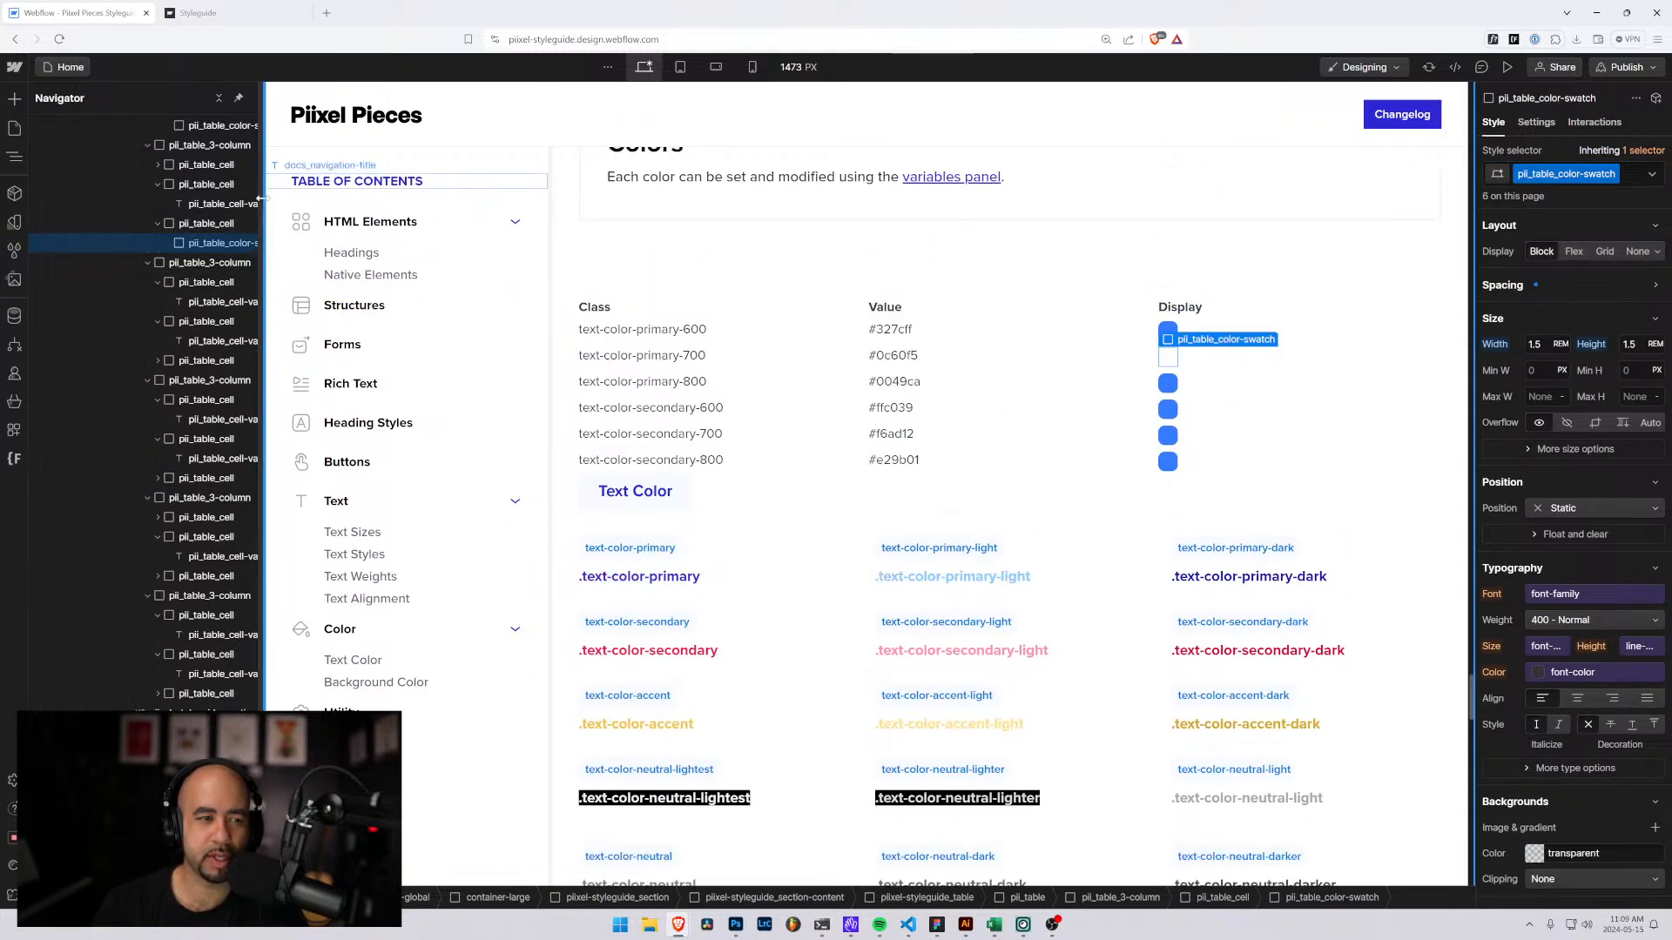
scroll(928, 377, "down", 1)
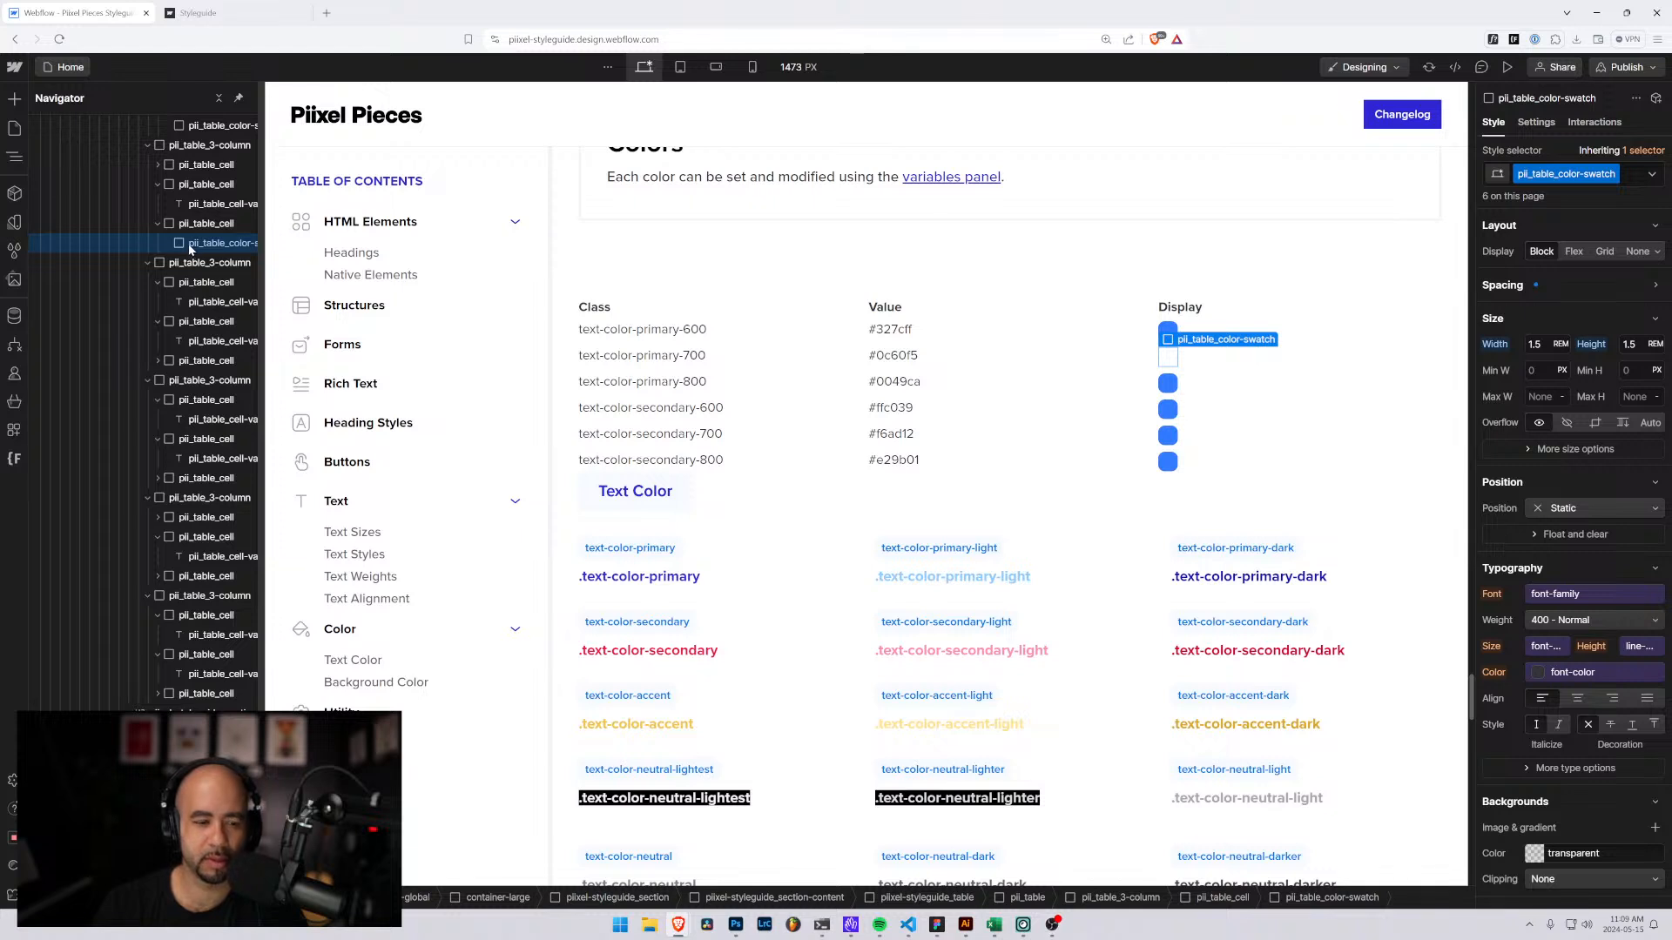
key("ctrl+k")
type("div")
key("Return")
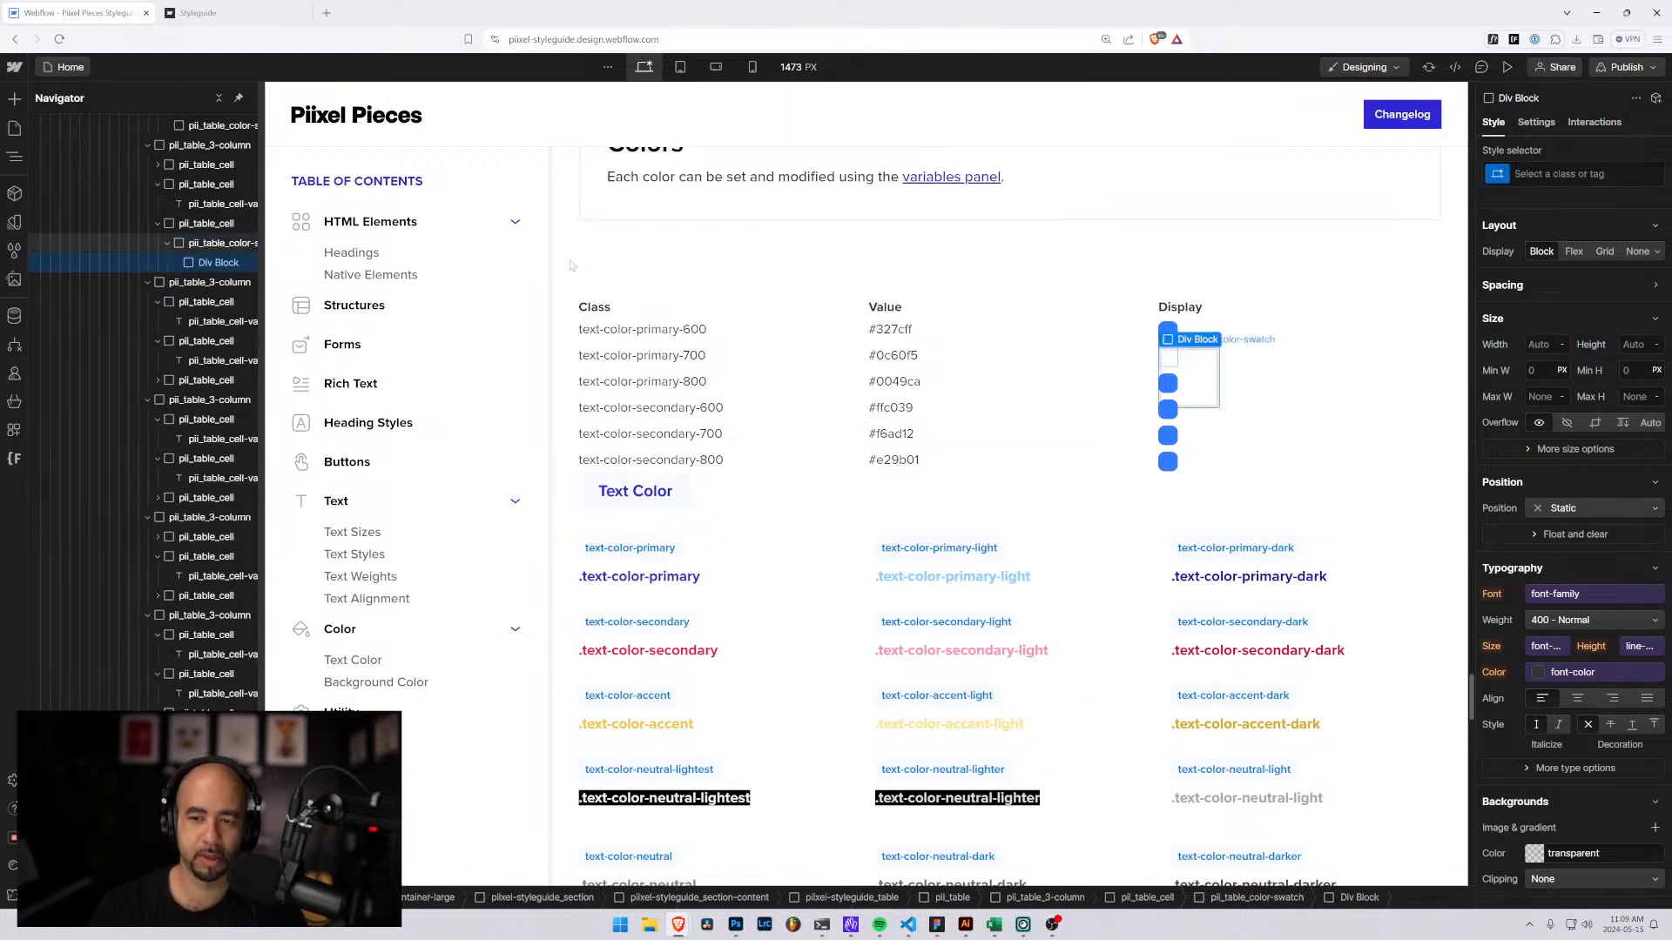
left_click(1565, 174)
key("ctrl+v")
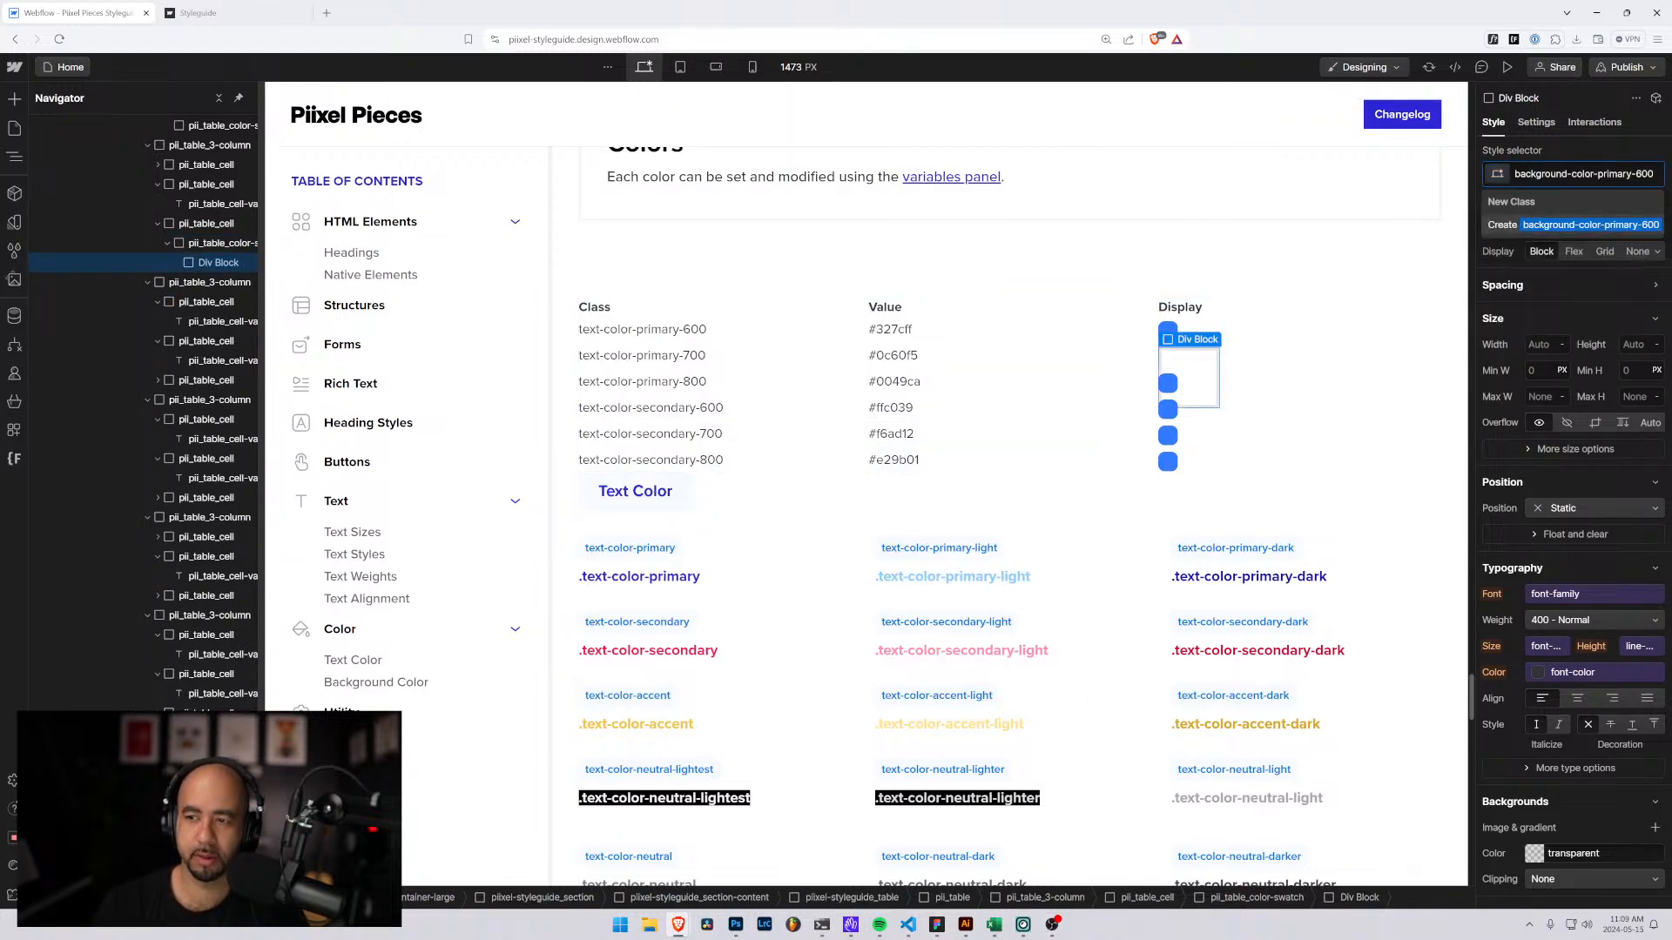
type("7")
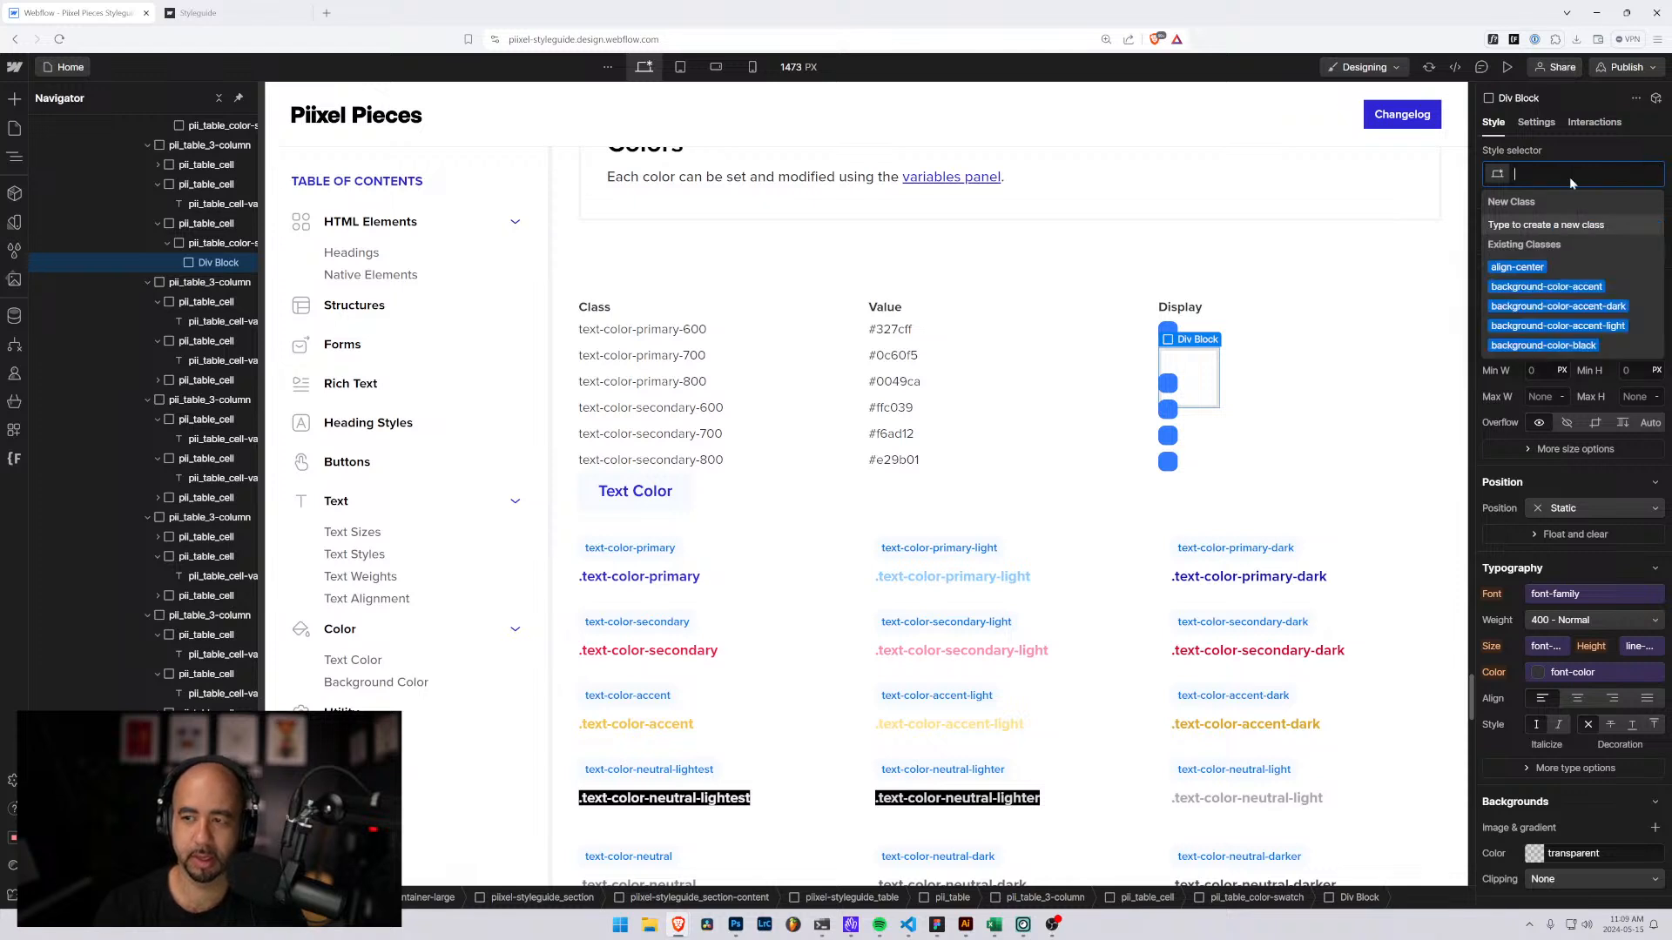
key("Return")
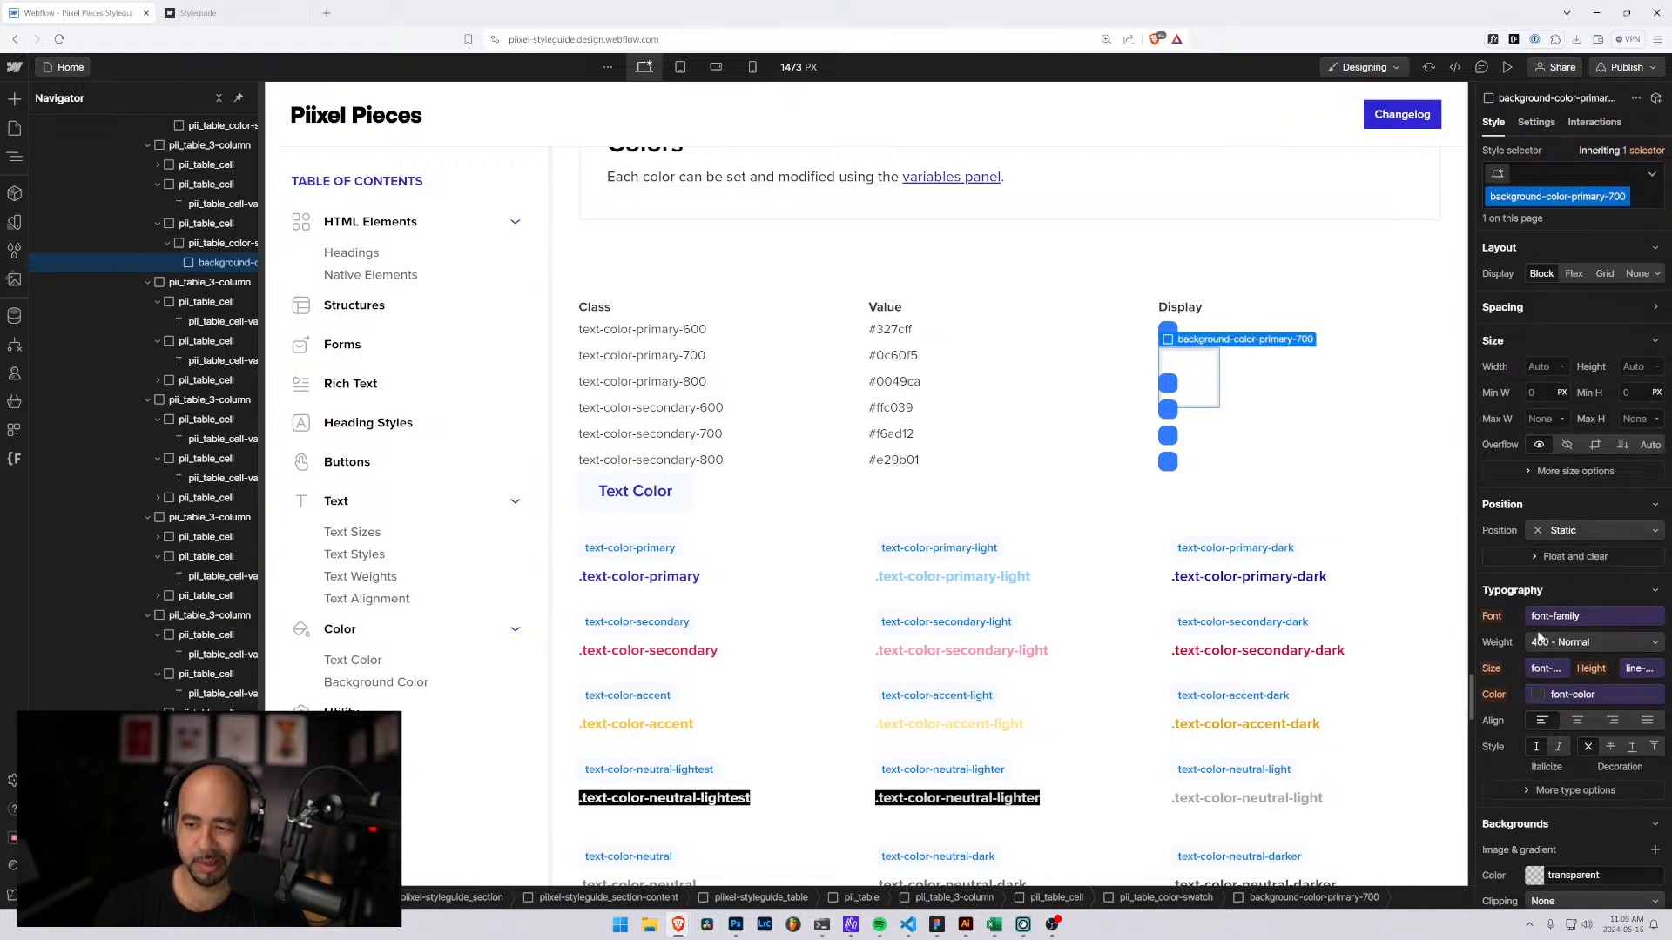
Copy the hex code from the value cell of the text-color-primary-700 row.
scroll(1534, 666, "down", 2)
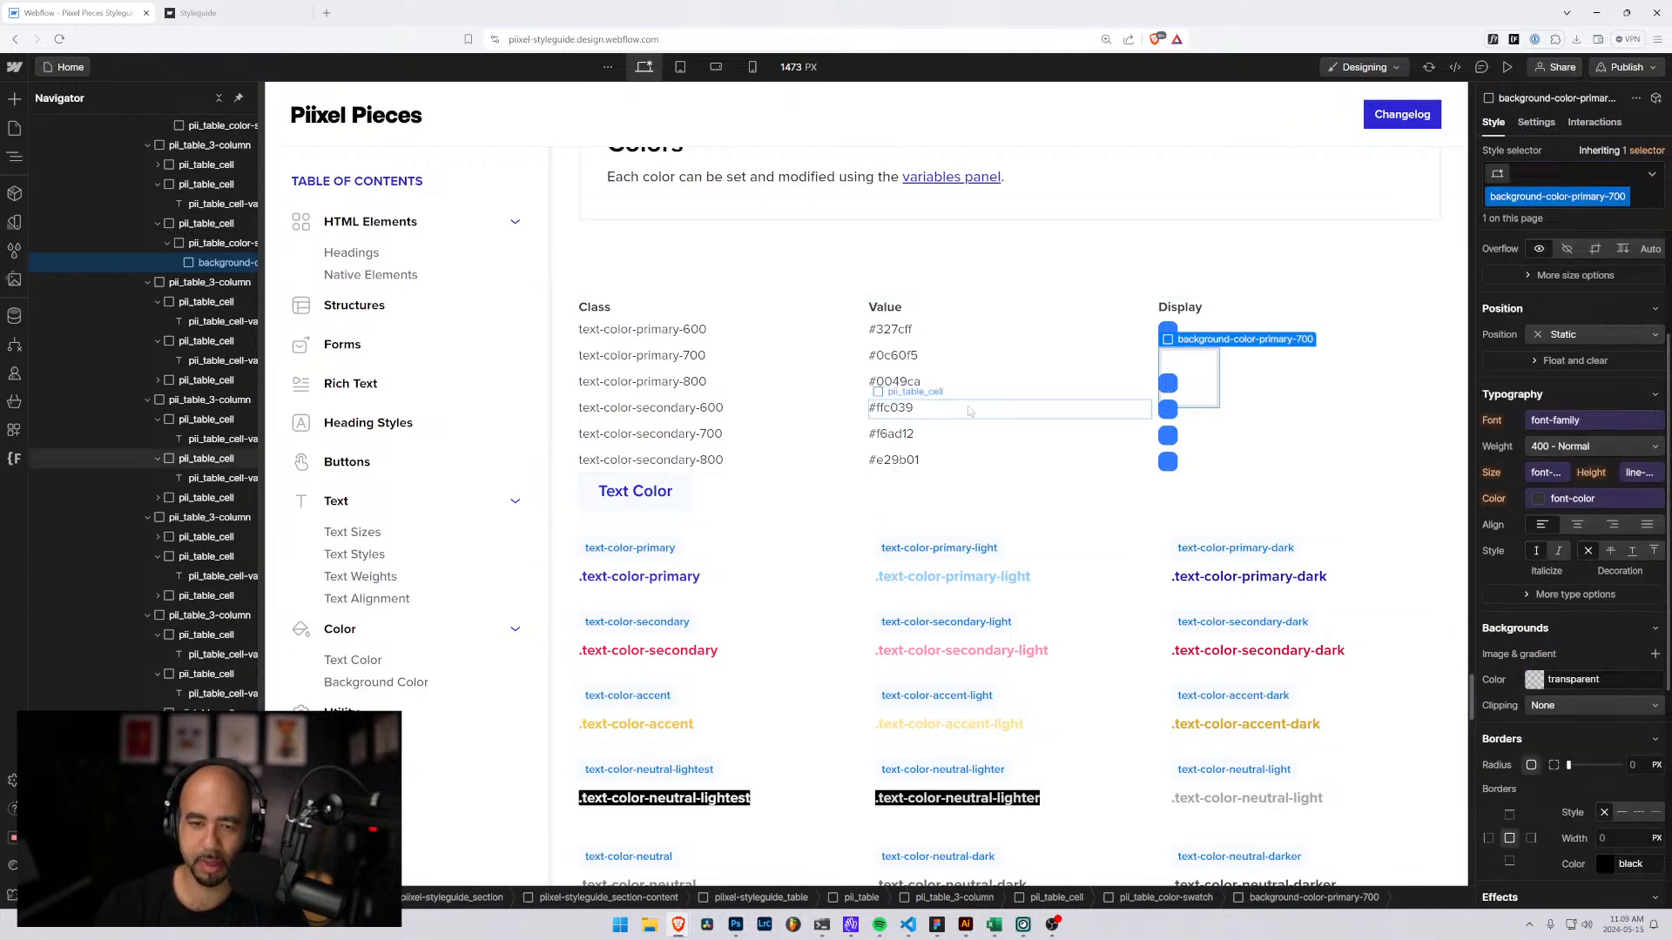
left_click(895, 358)
double_click(890, 355)
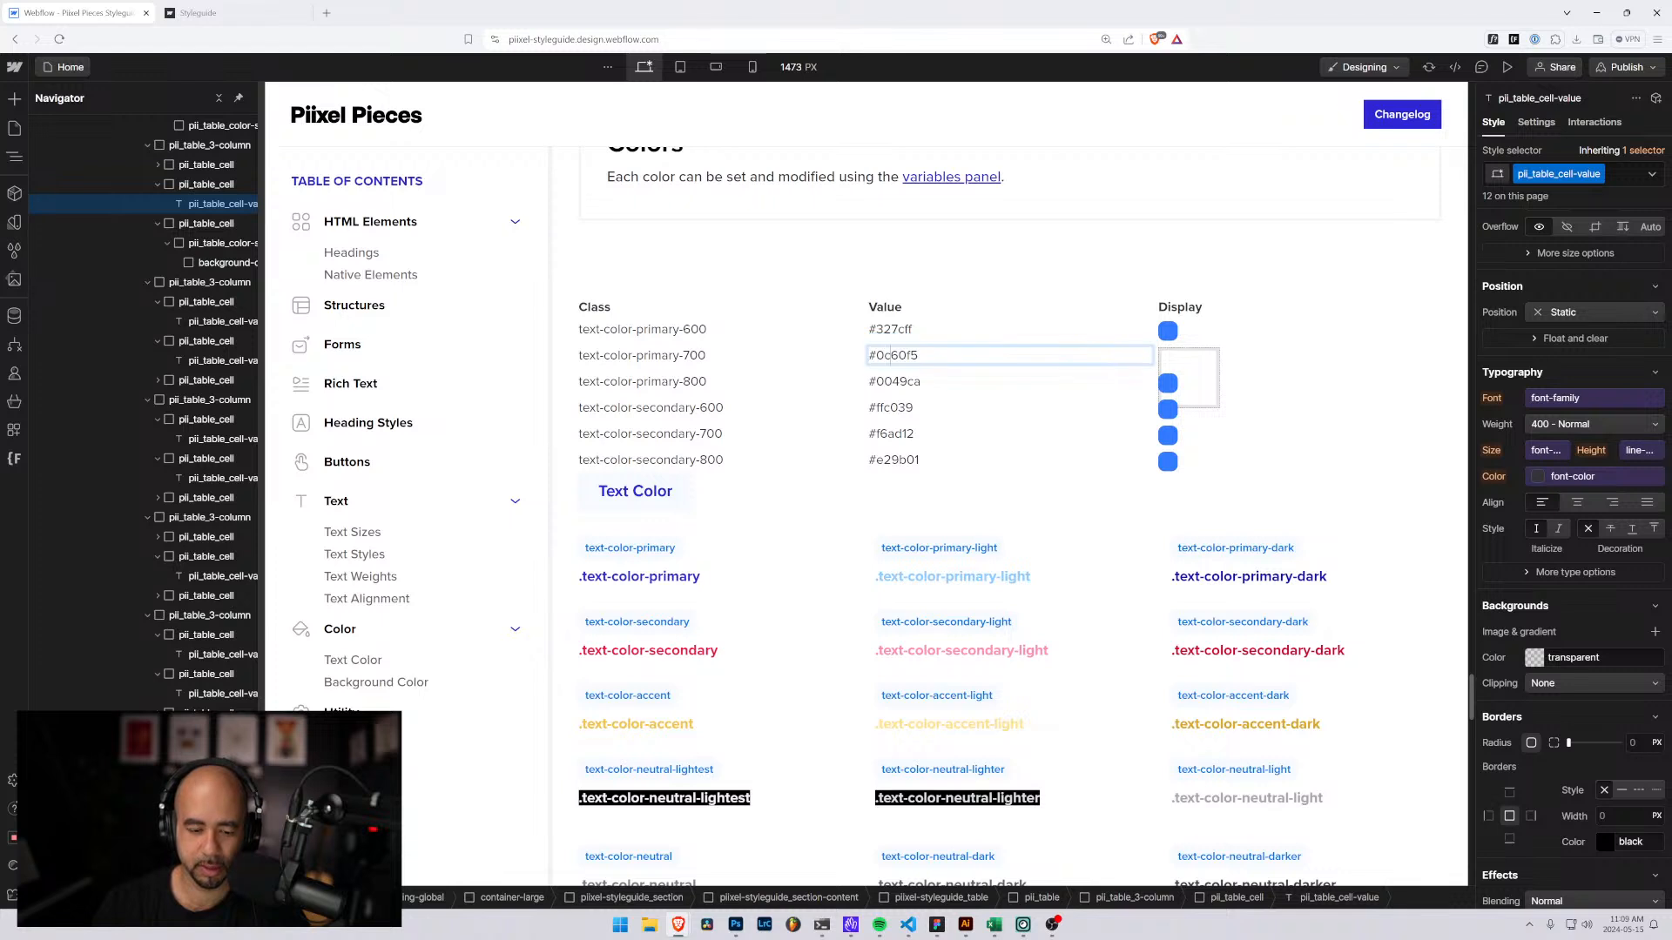
key("ctrl+a")
key("ctrl+c")
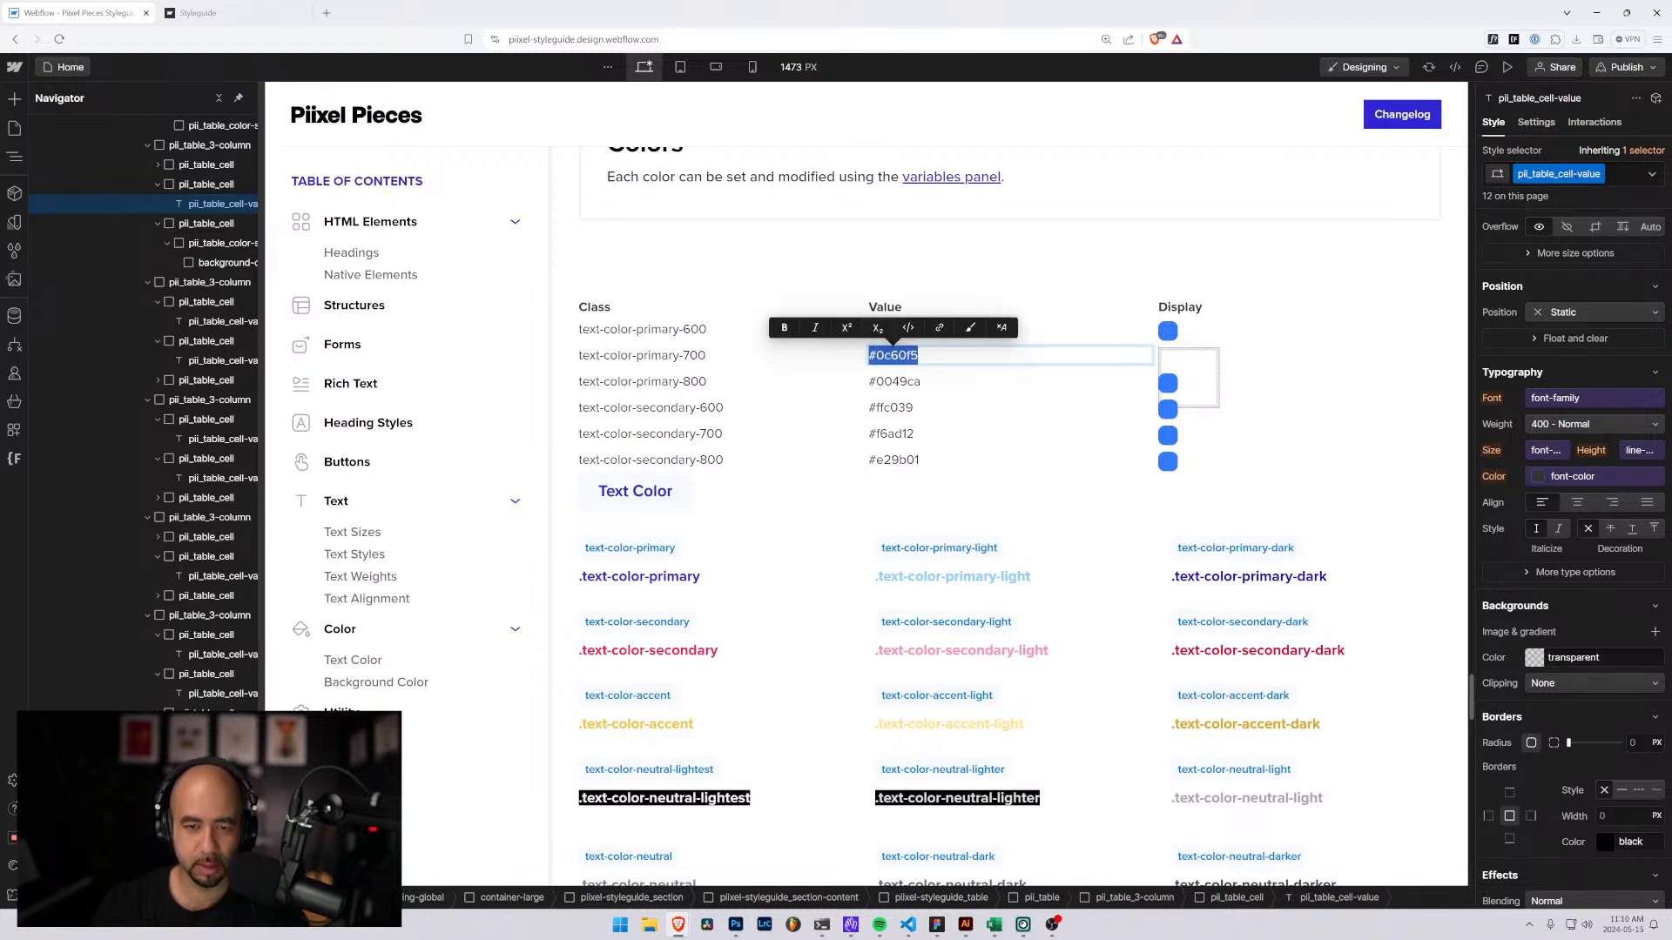
Set the background color of the nested background-color-primary-700 div block to #0c60f5, keeping that block selected.
left_click(1574, 658)
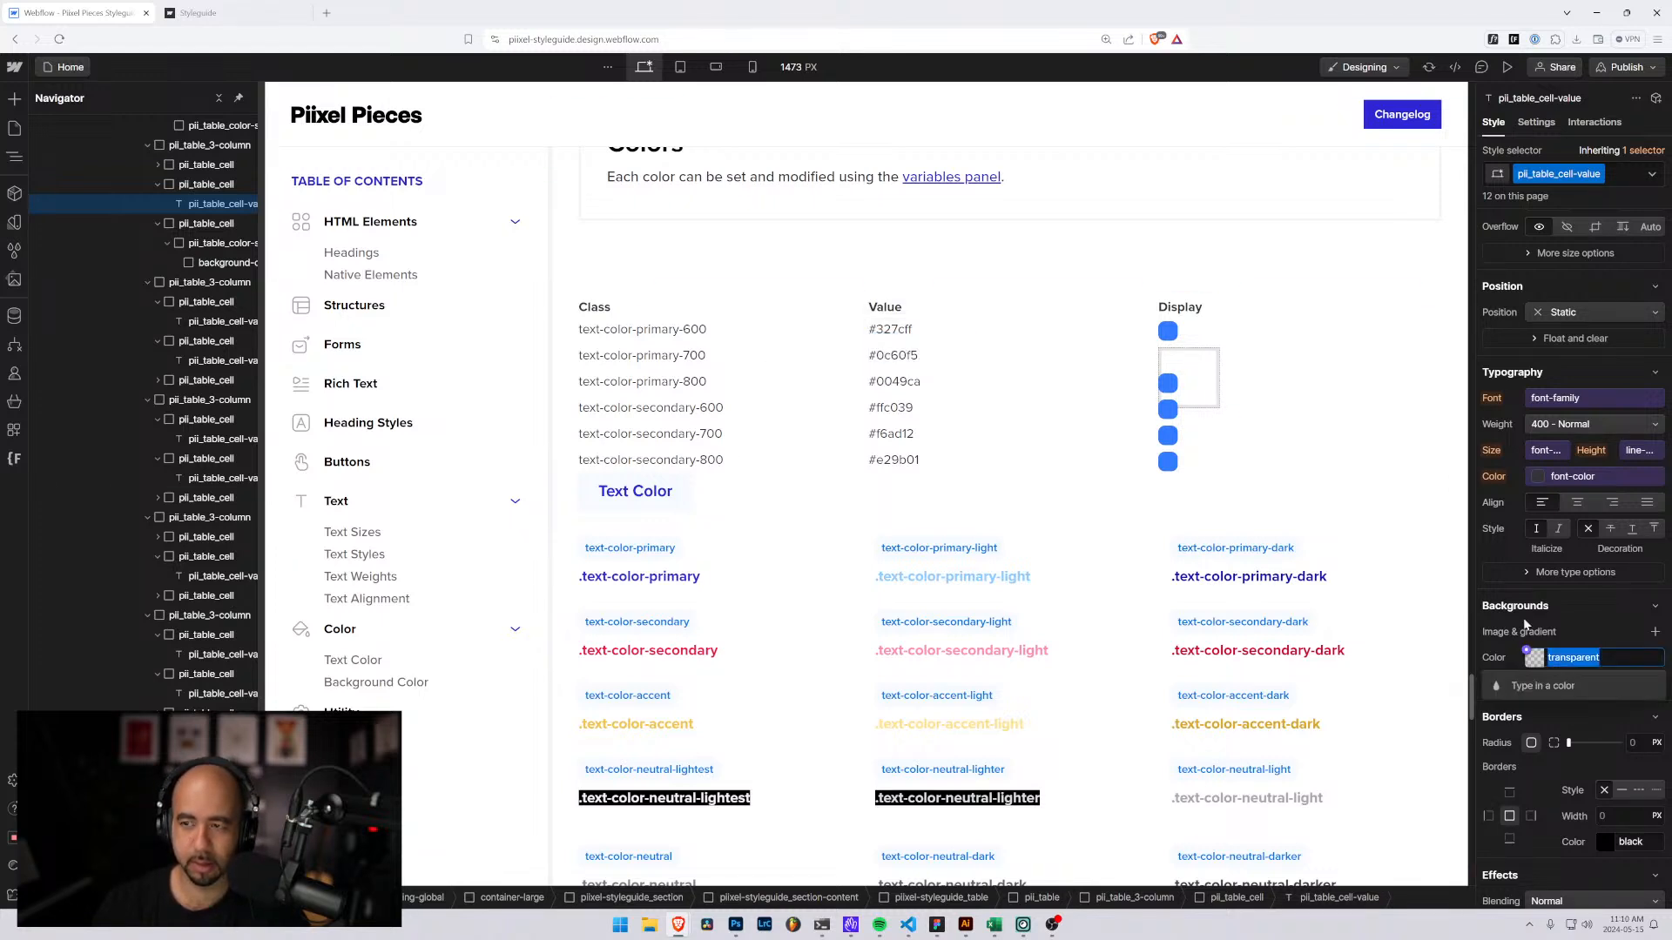
left_click(1196, 367)
key("ctrl+v")
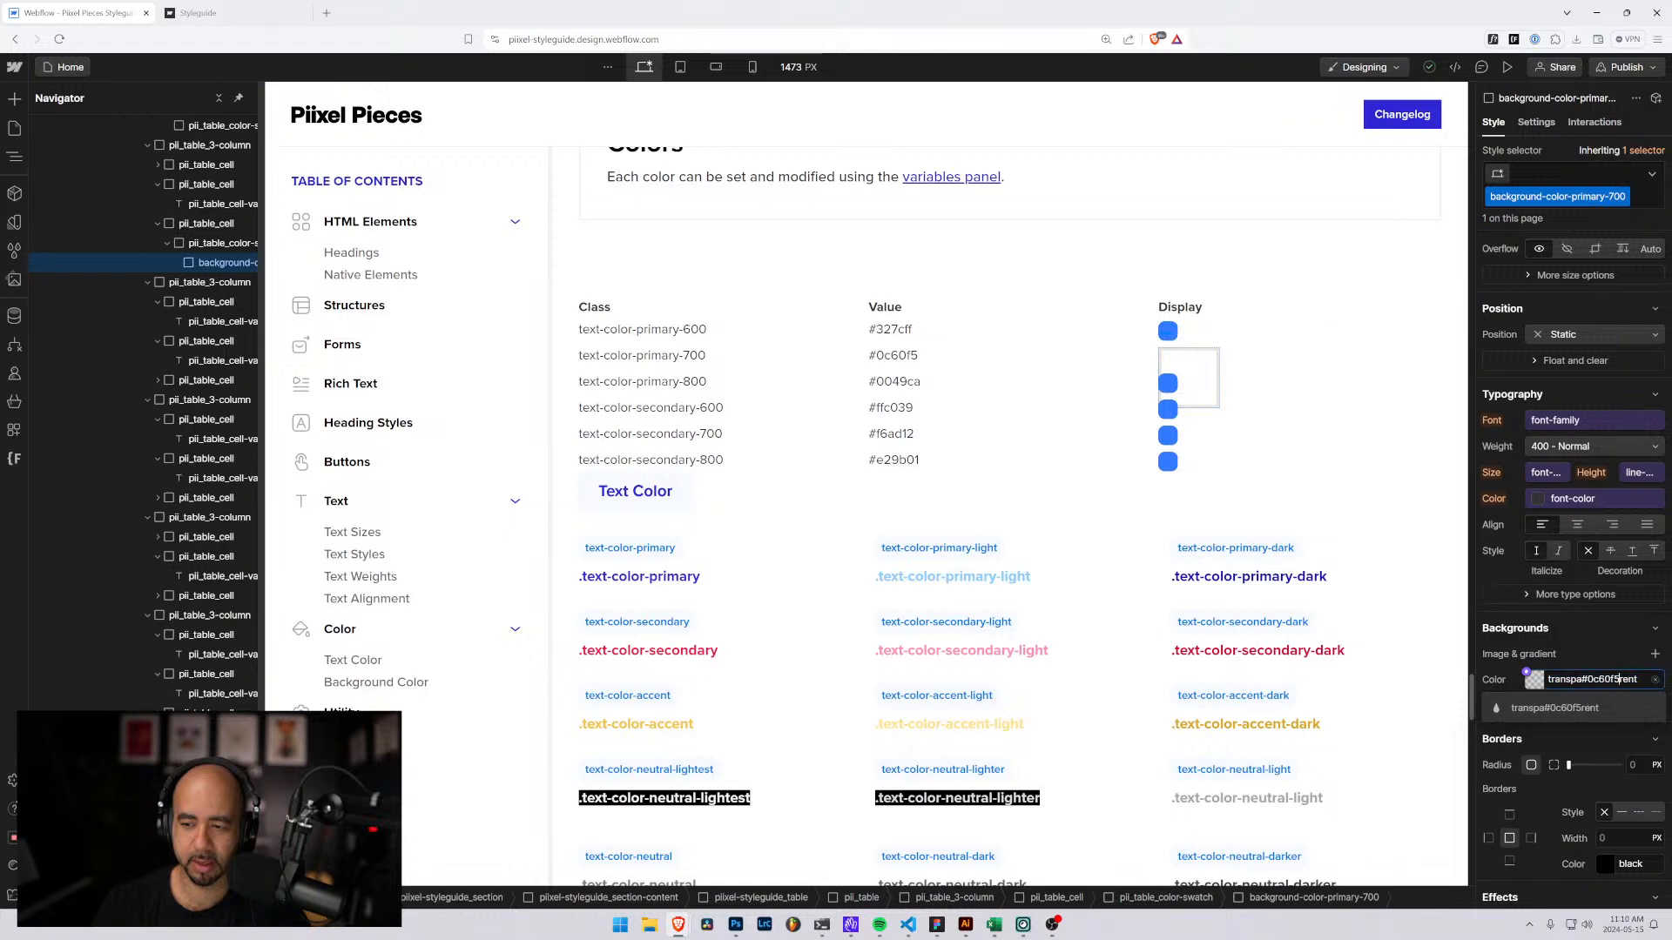
key("ctrl+a")
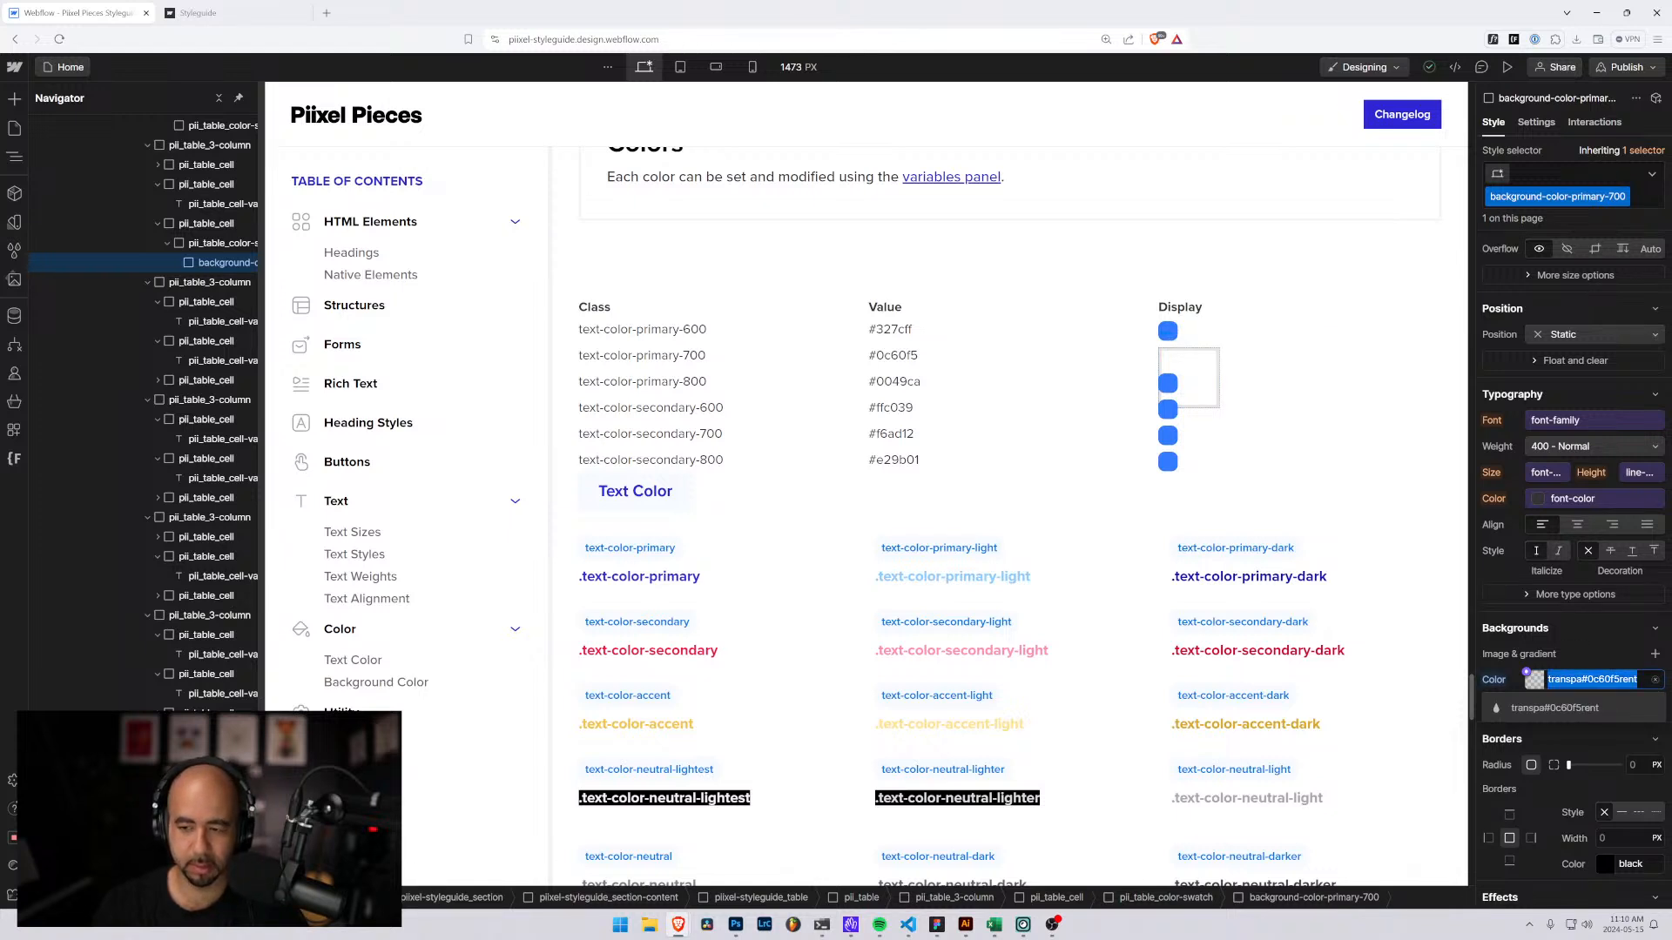
key("ctrl+v")
key("Return")
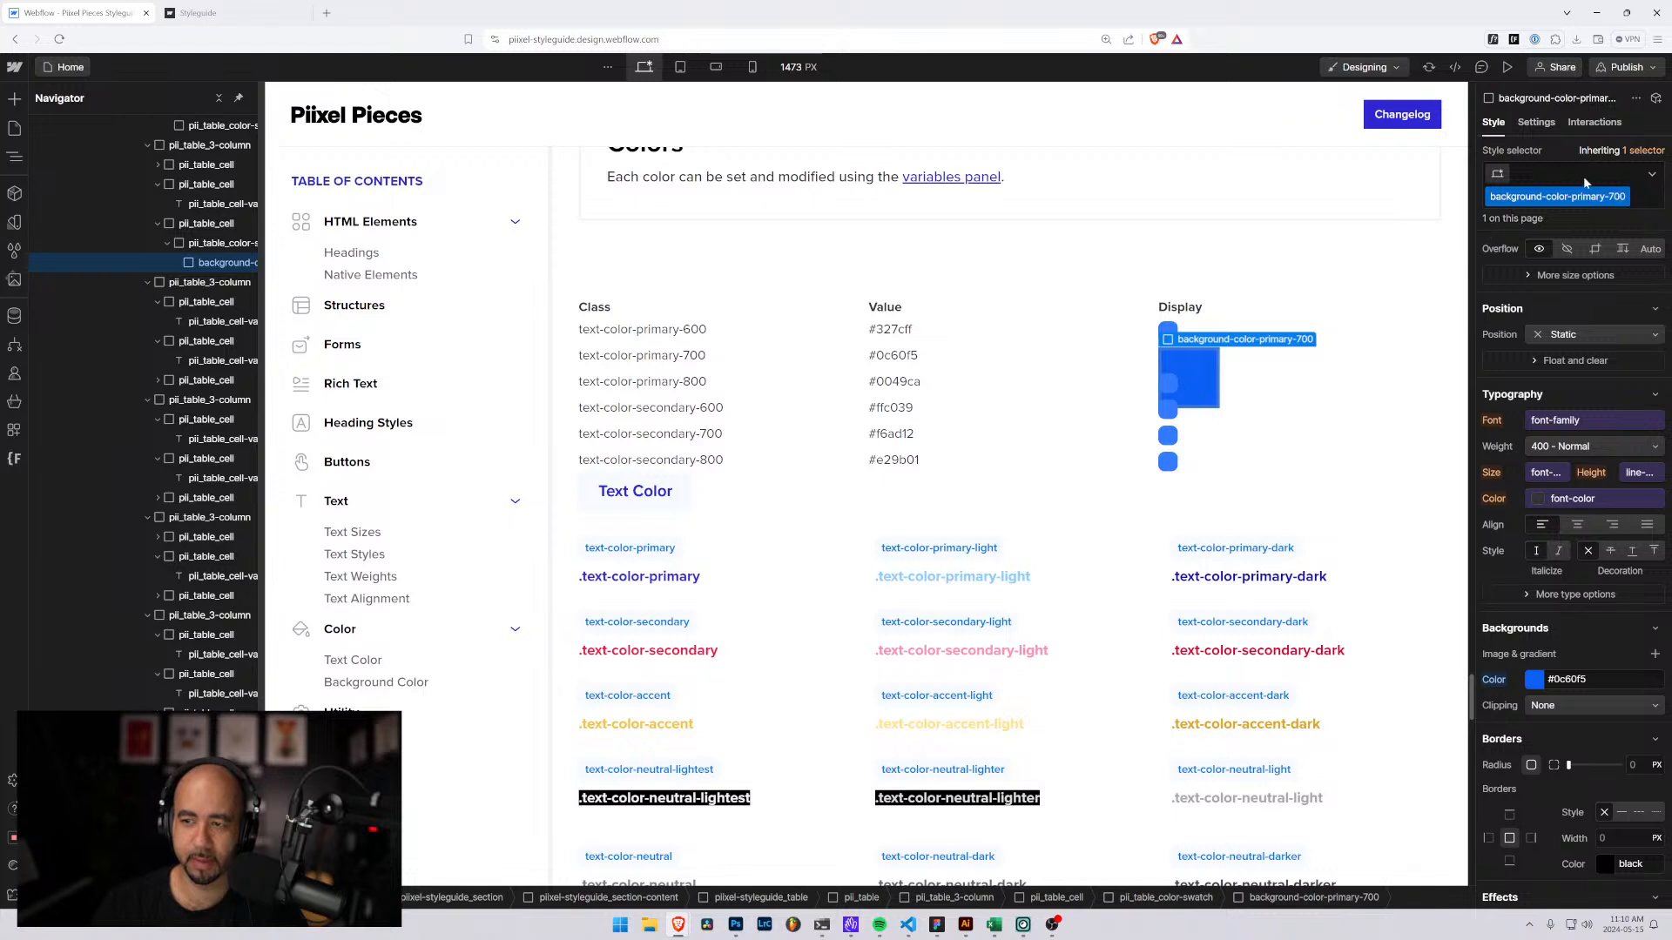
left_click(213, 244)
left_click(214, 263)
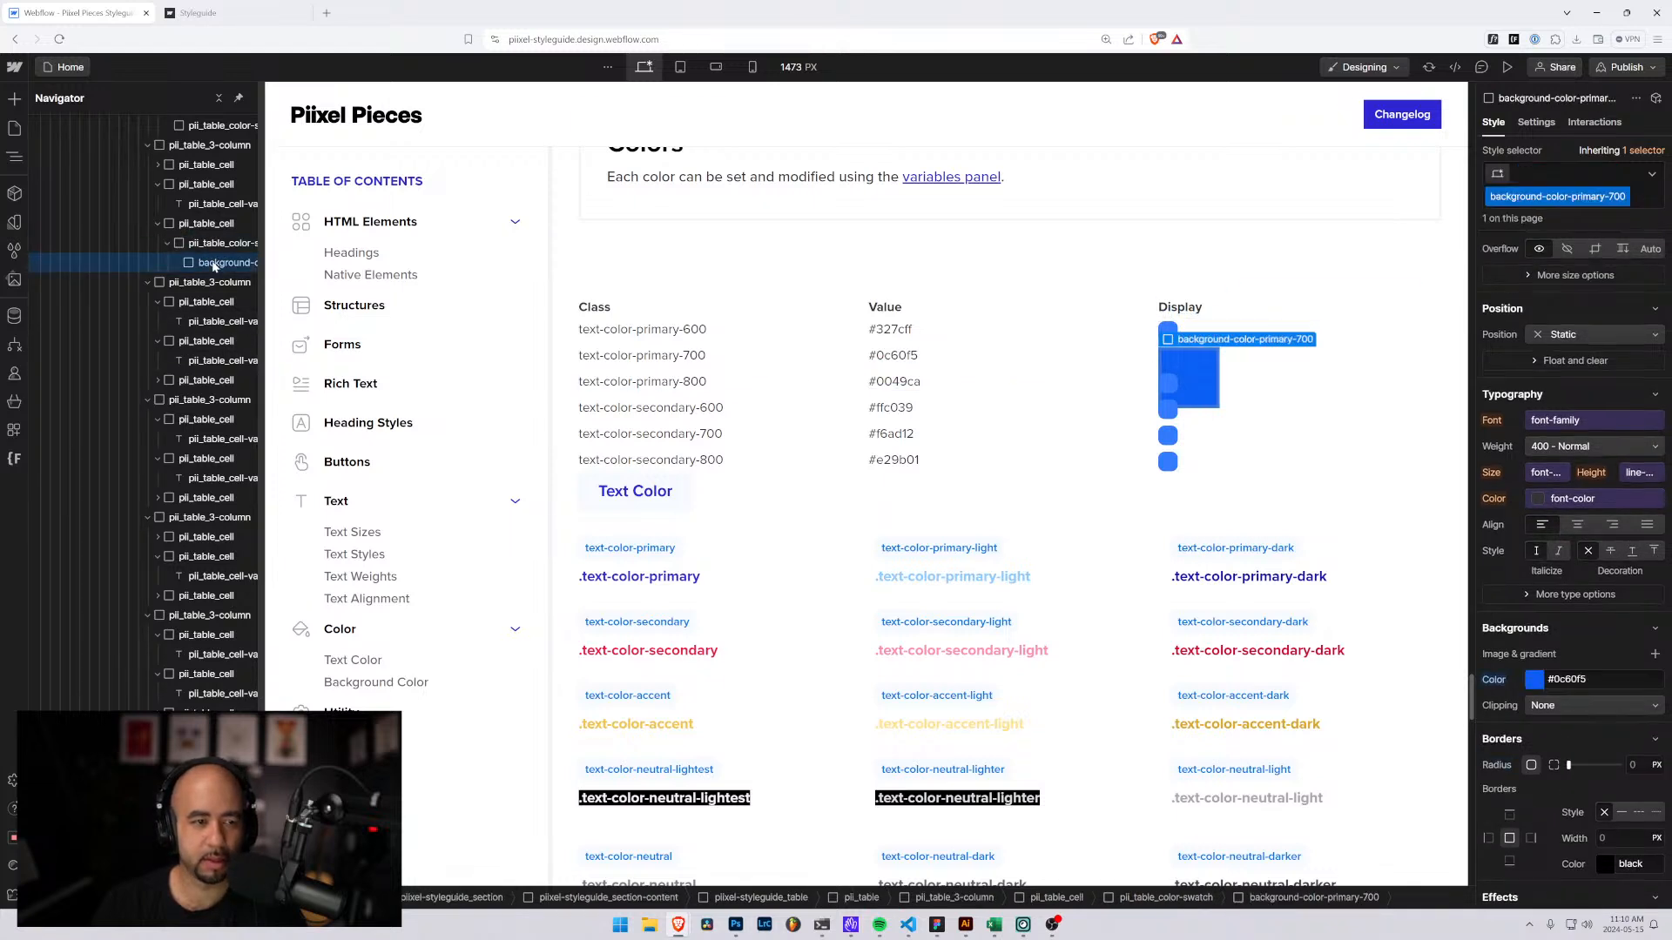
Delete the block nested in the second row's color swatch and add the background-color-primary-700 class to the swatch itself.
key("Delete")
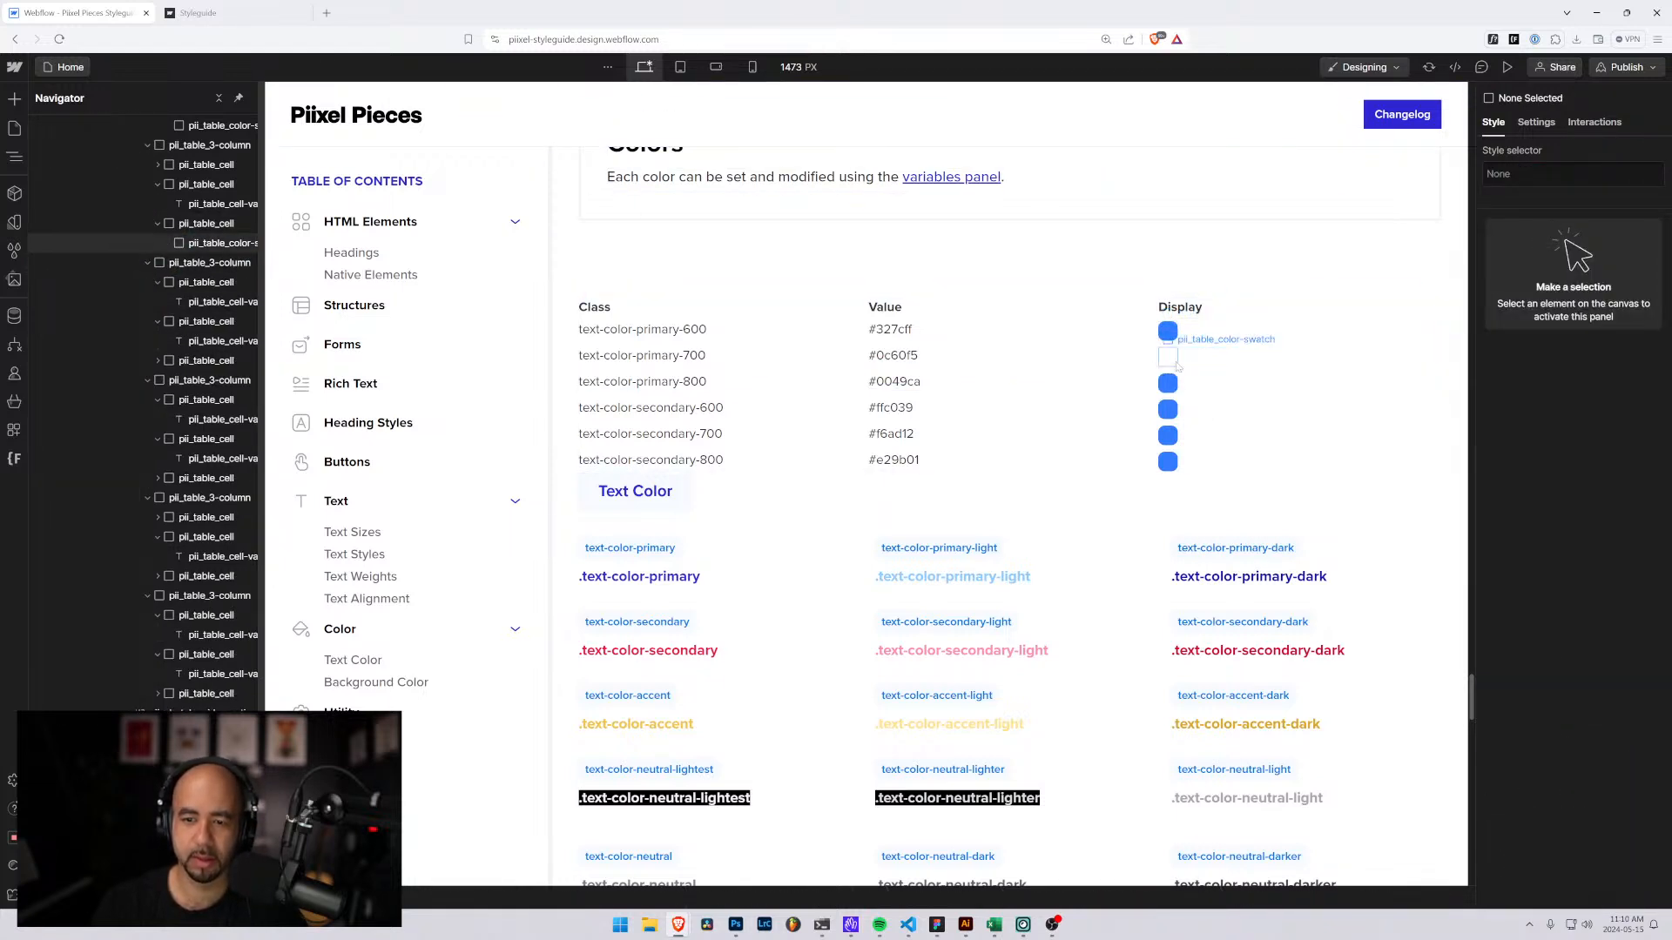
left_click(1626, 182)
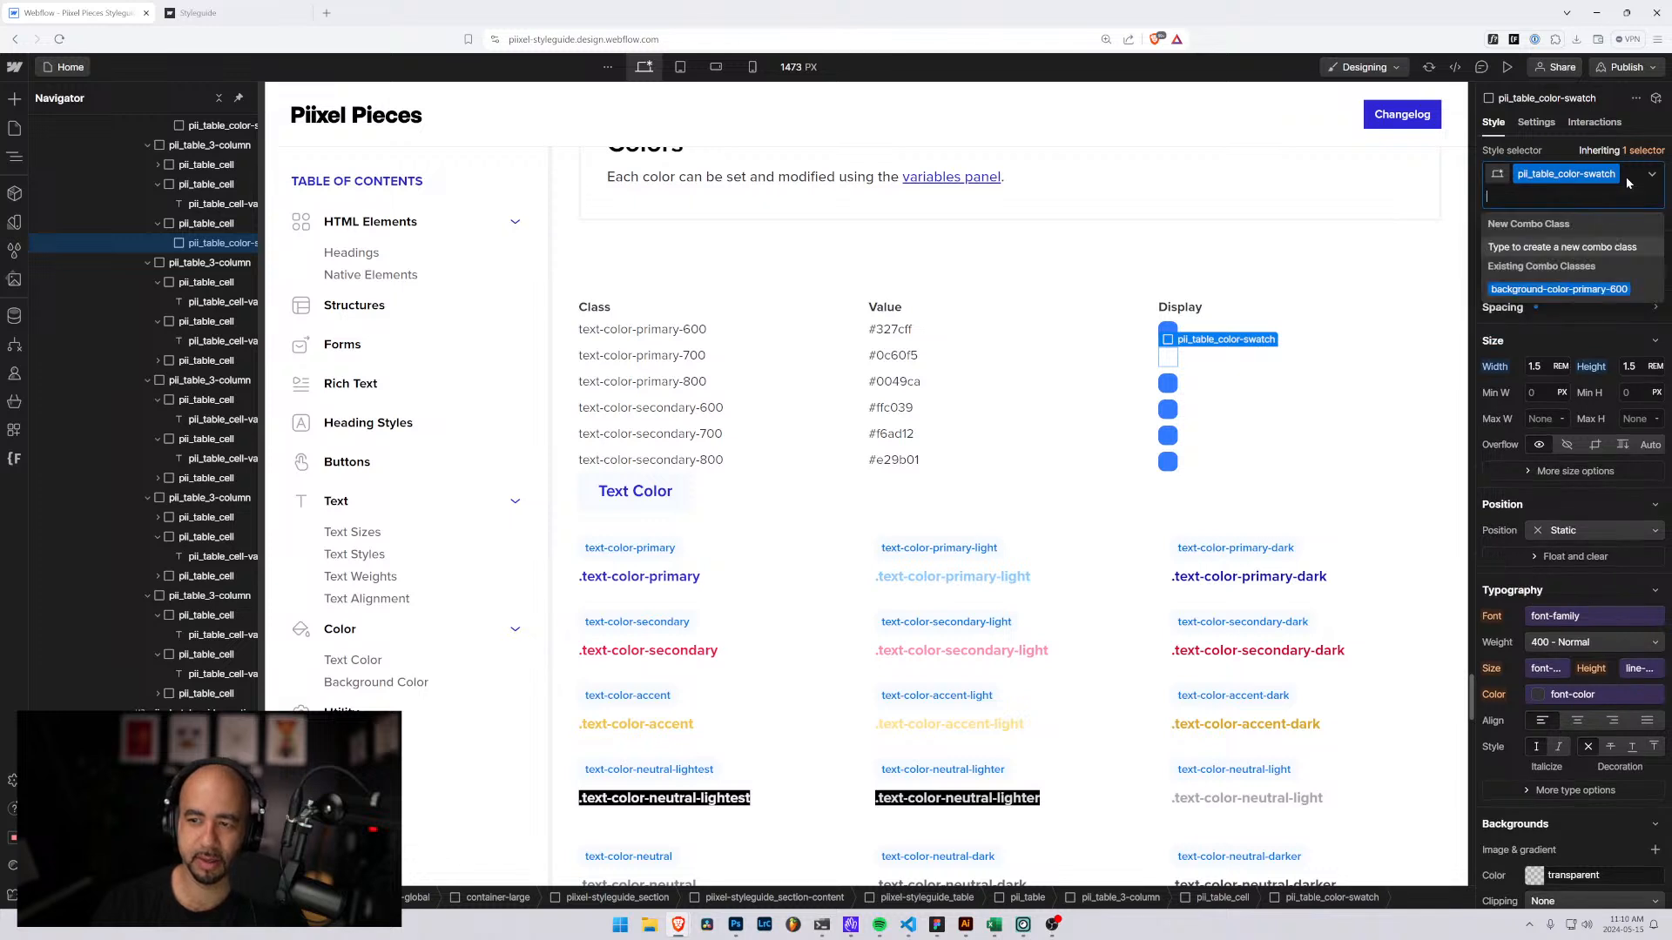
type("bac")
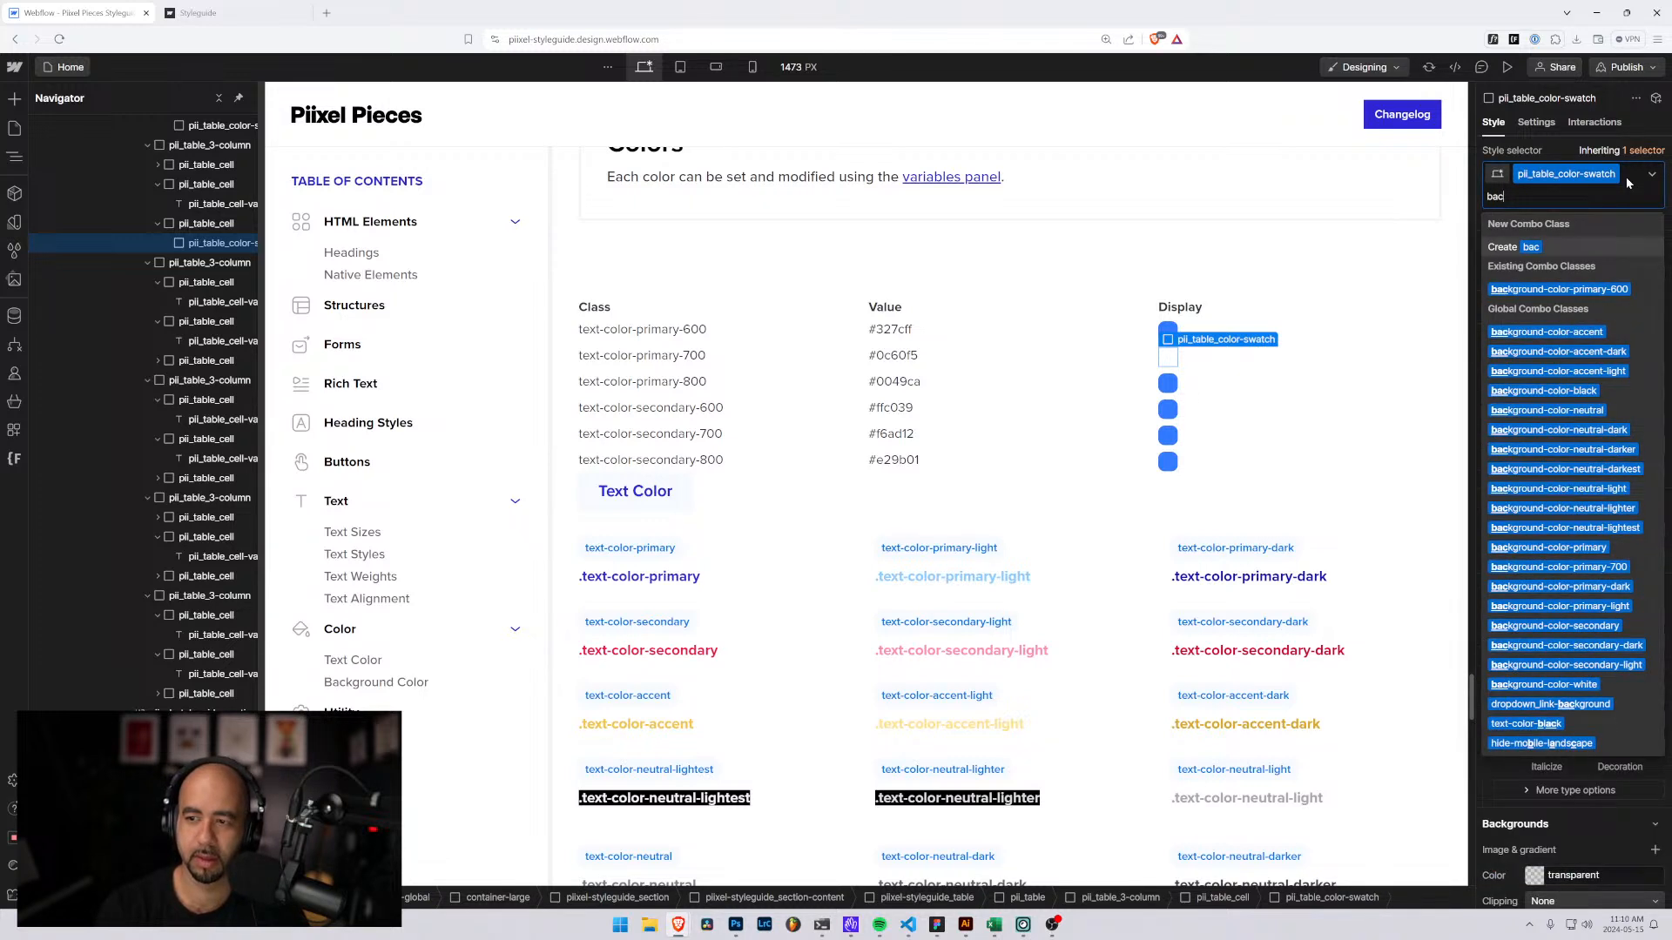
type("kground-c")
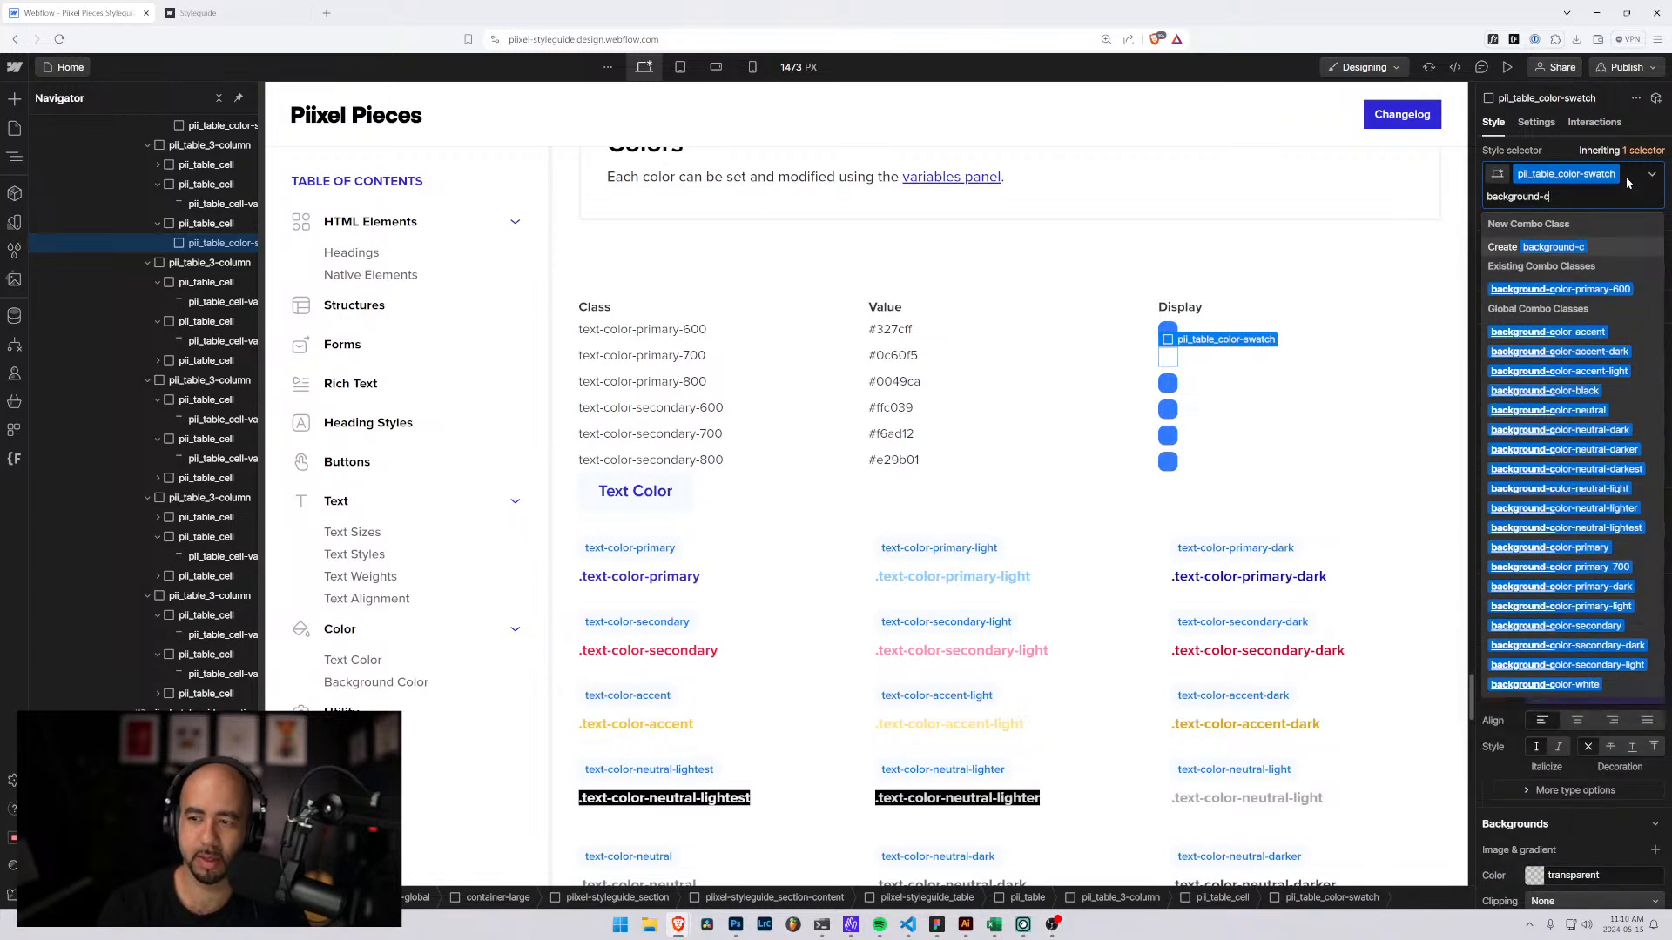
type("olor-primary")
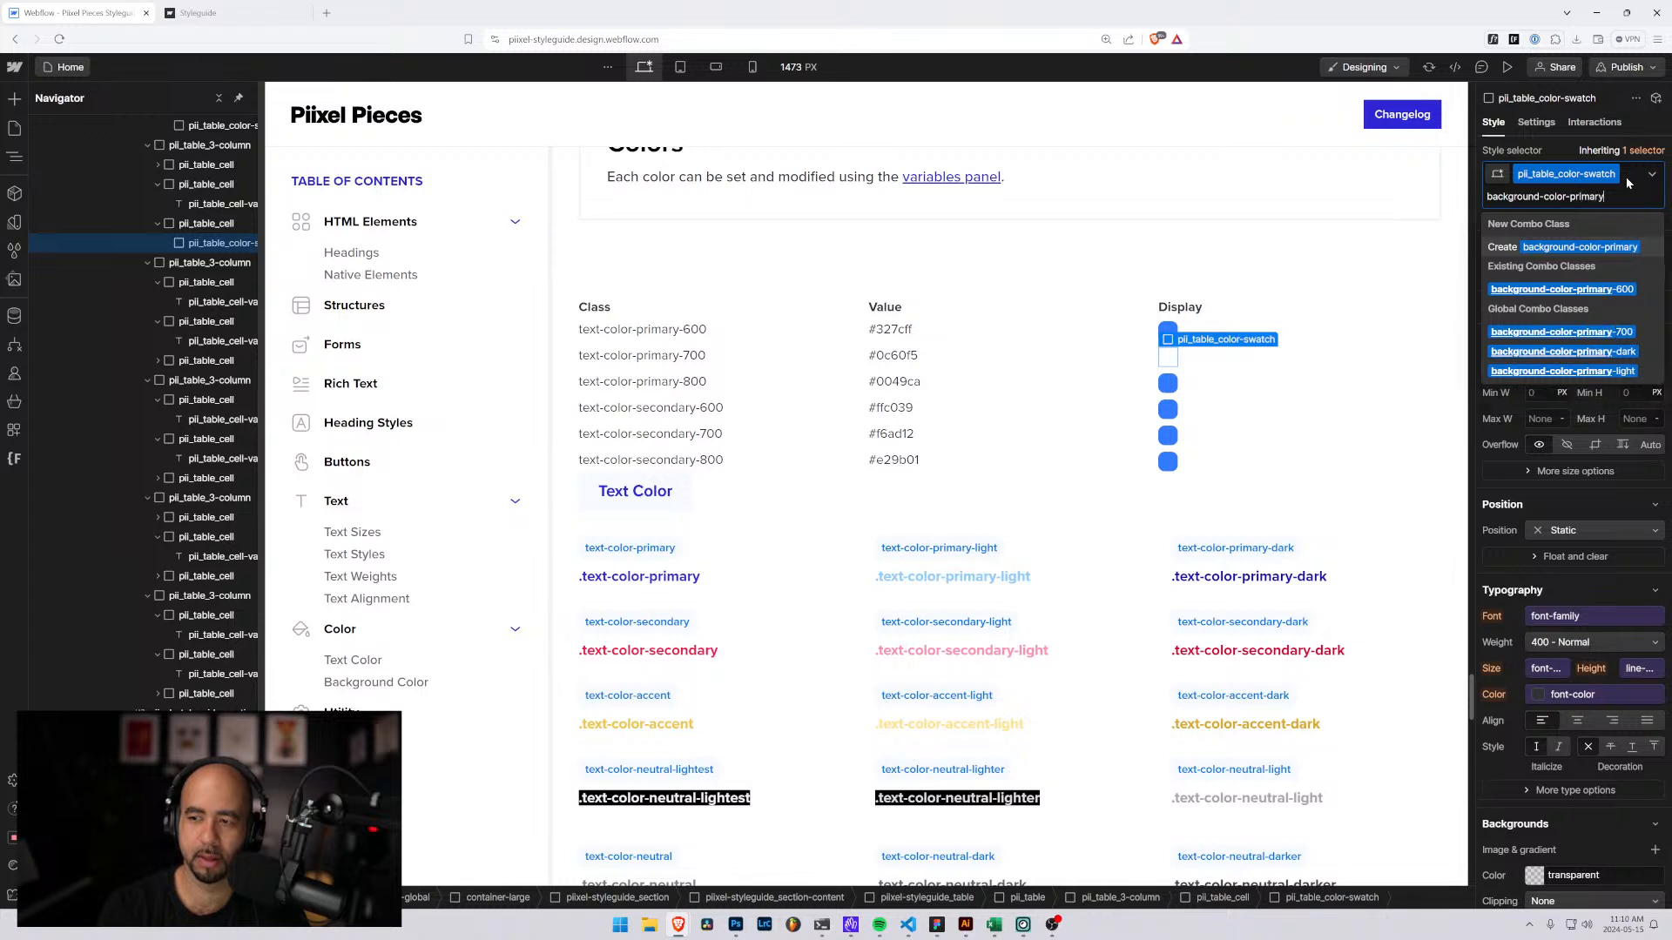
key("Down")
key("Down")
key("Return")
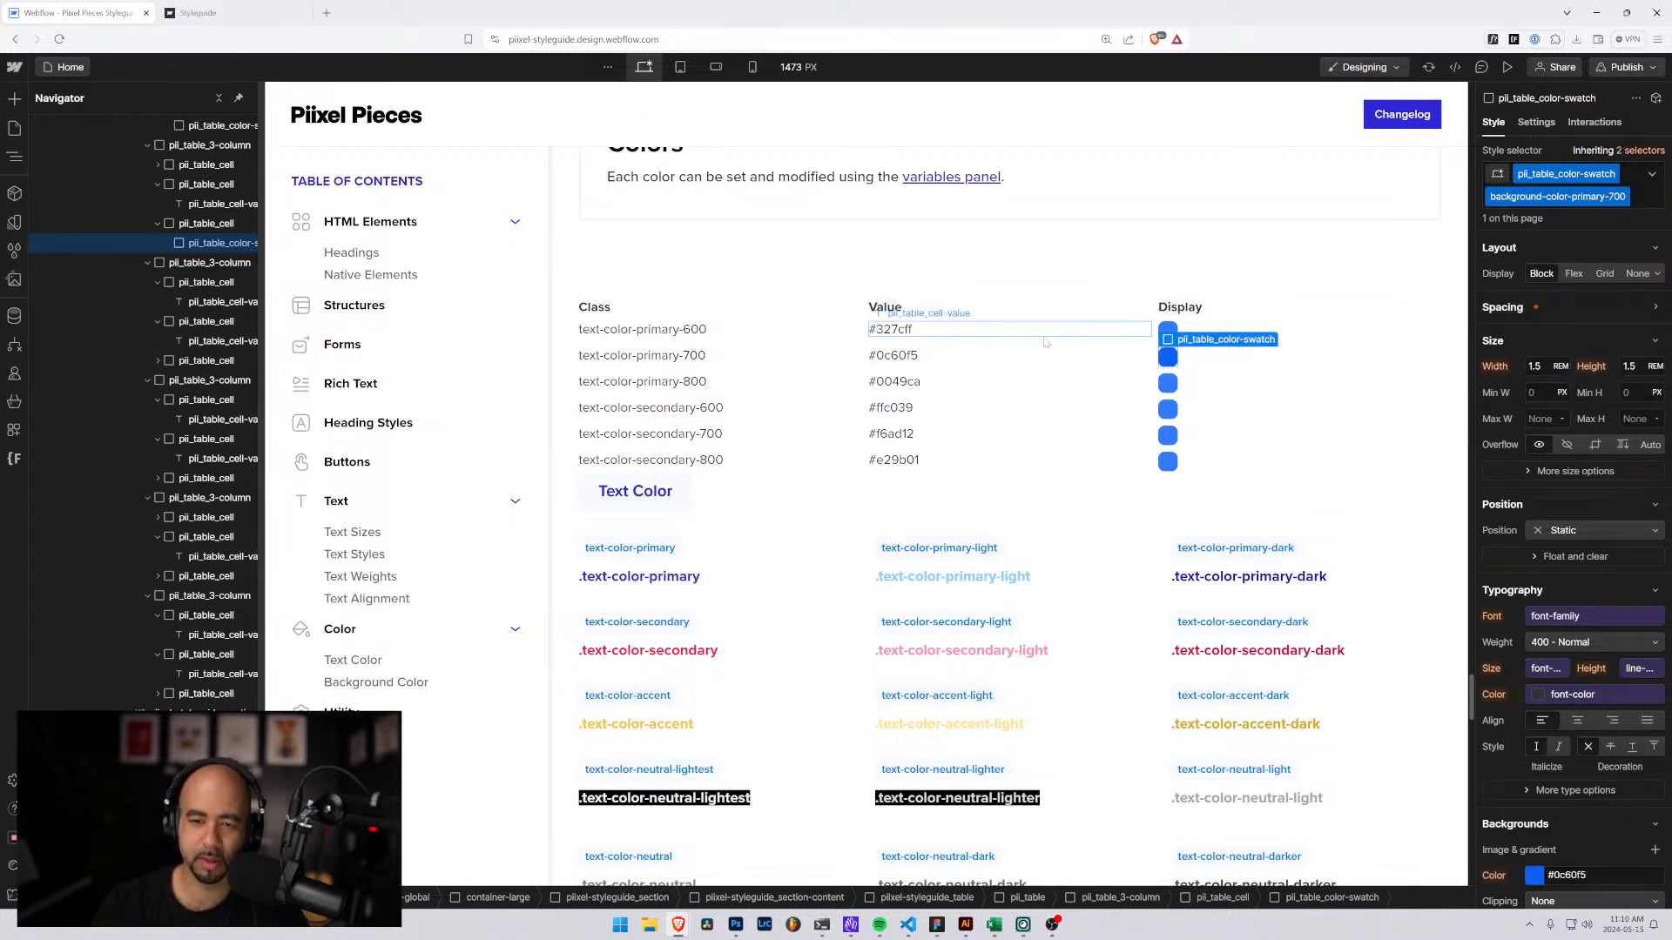
Insert a div block inside piixel-styleguide_table, above the pii_table element.
left_click(909, 355)
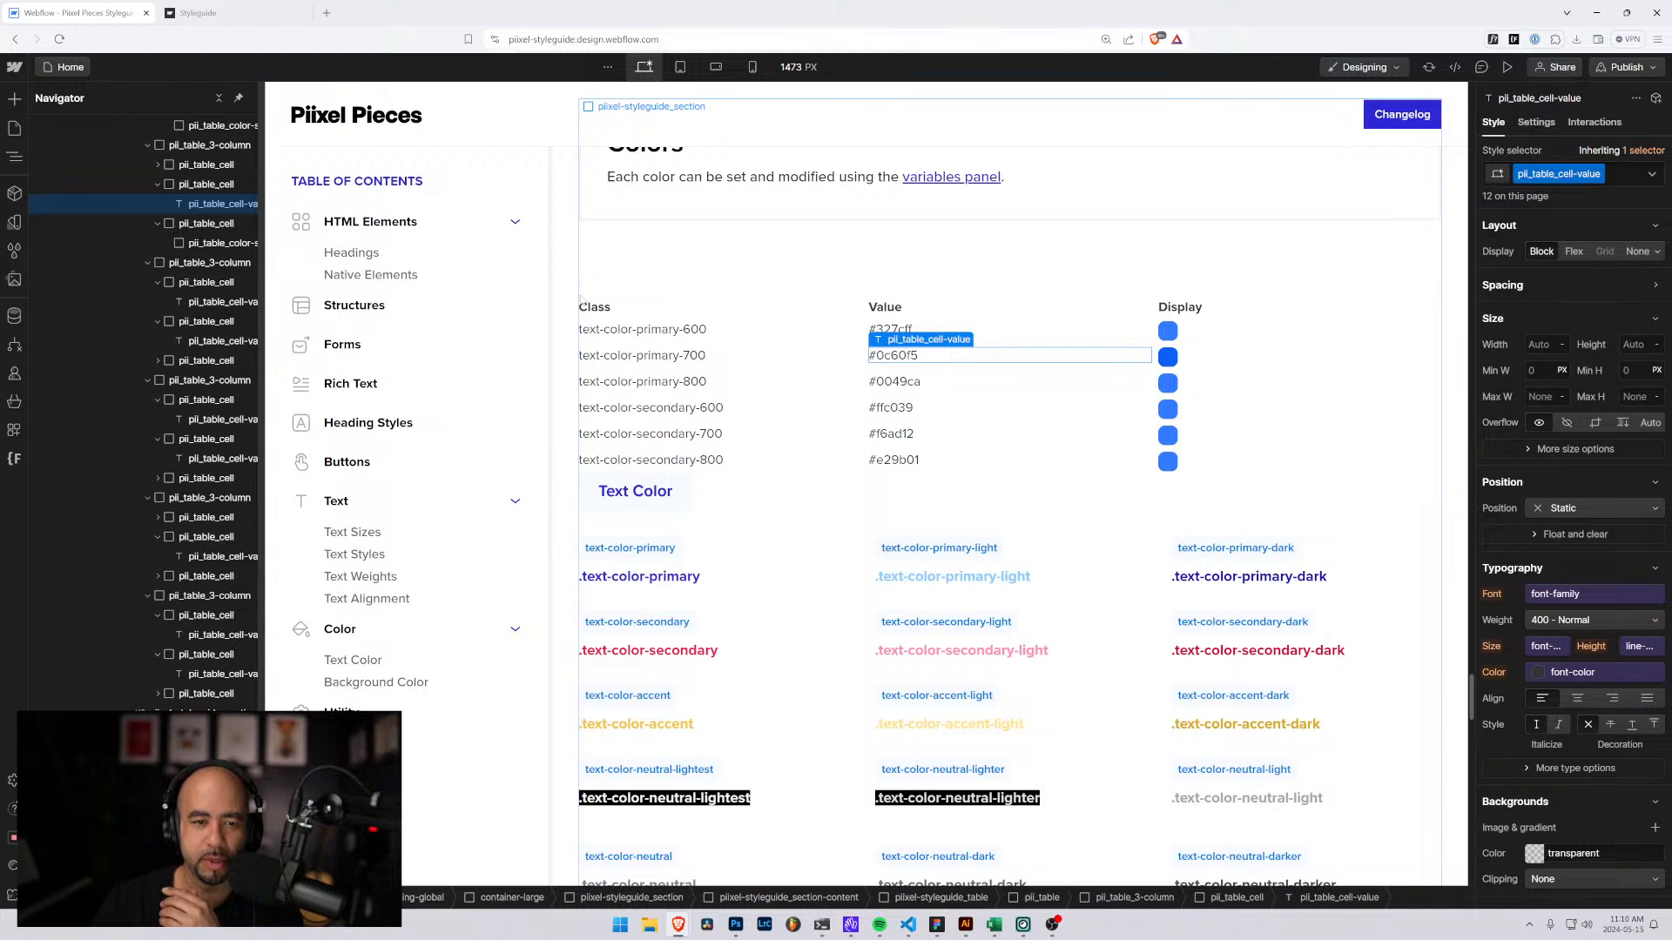
left_click(592, 307)
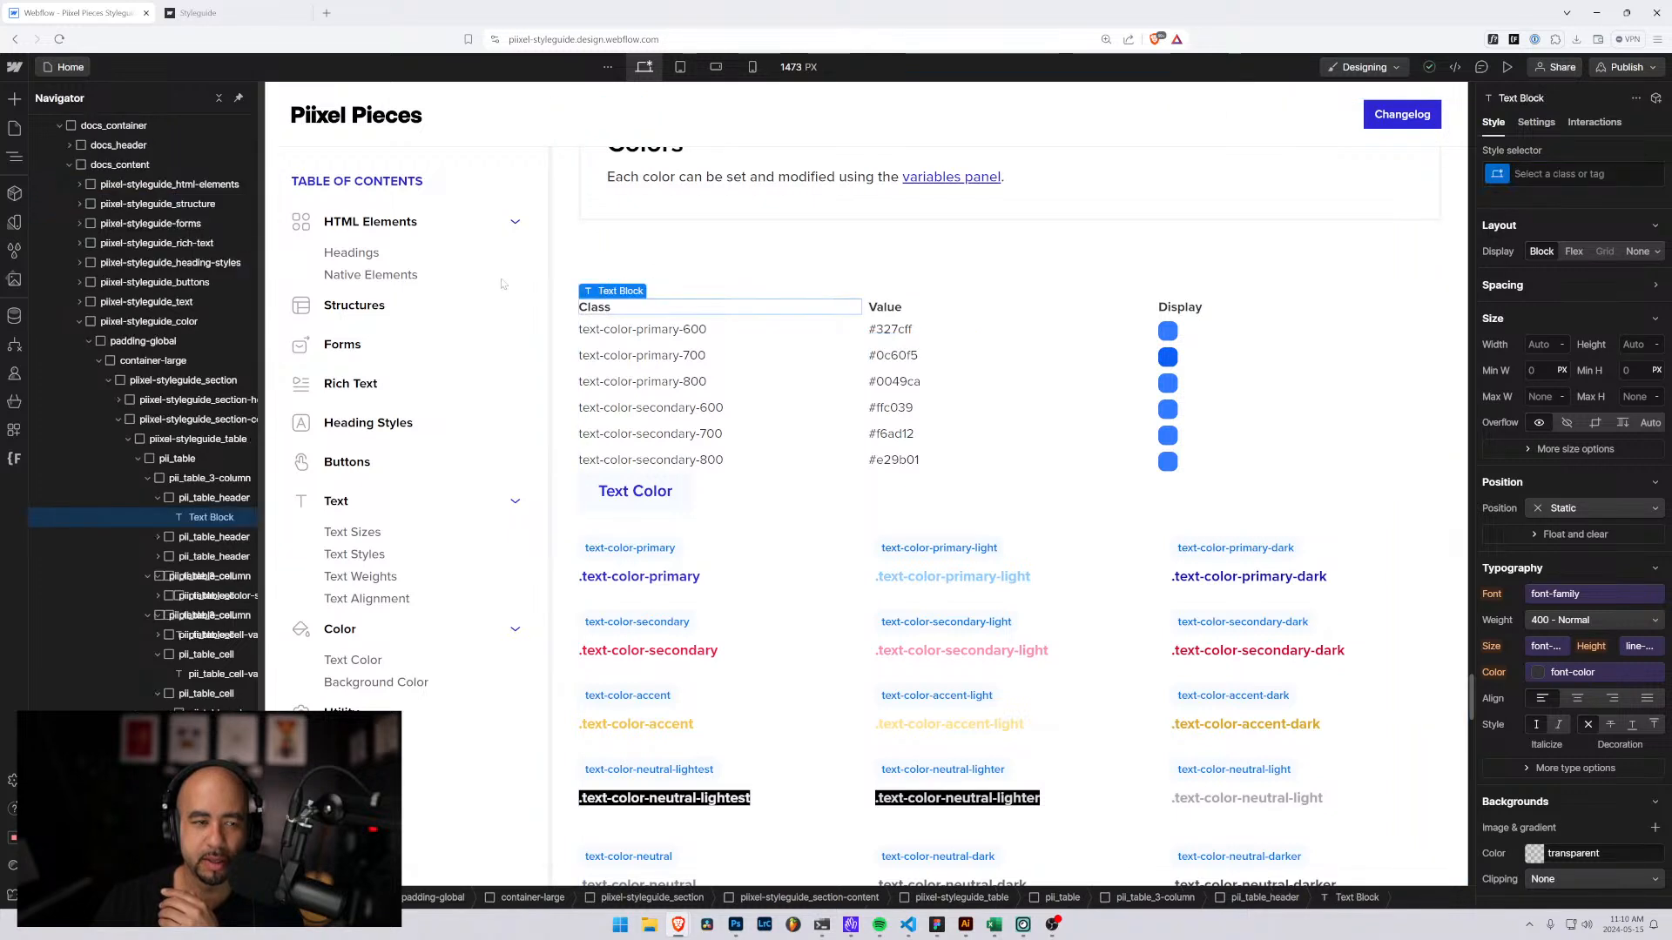
left_click(137, 459)
left_click(154, 443)
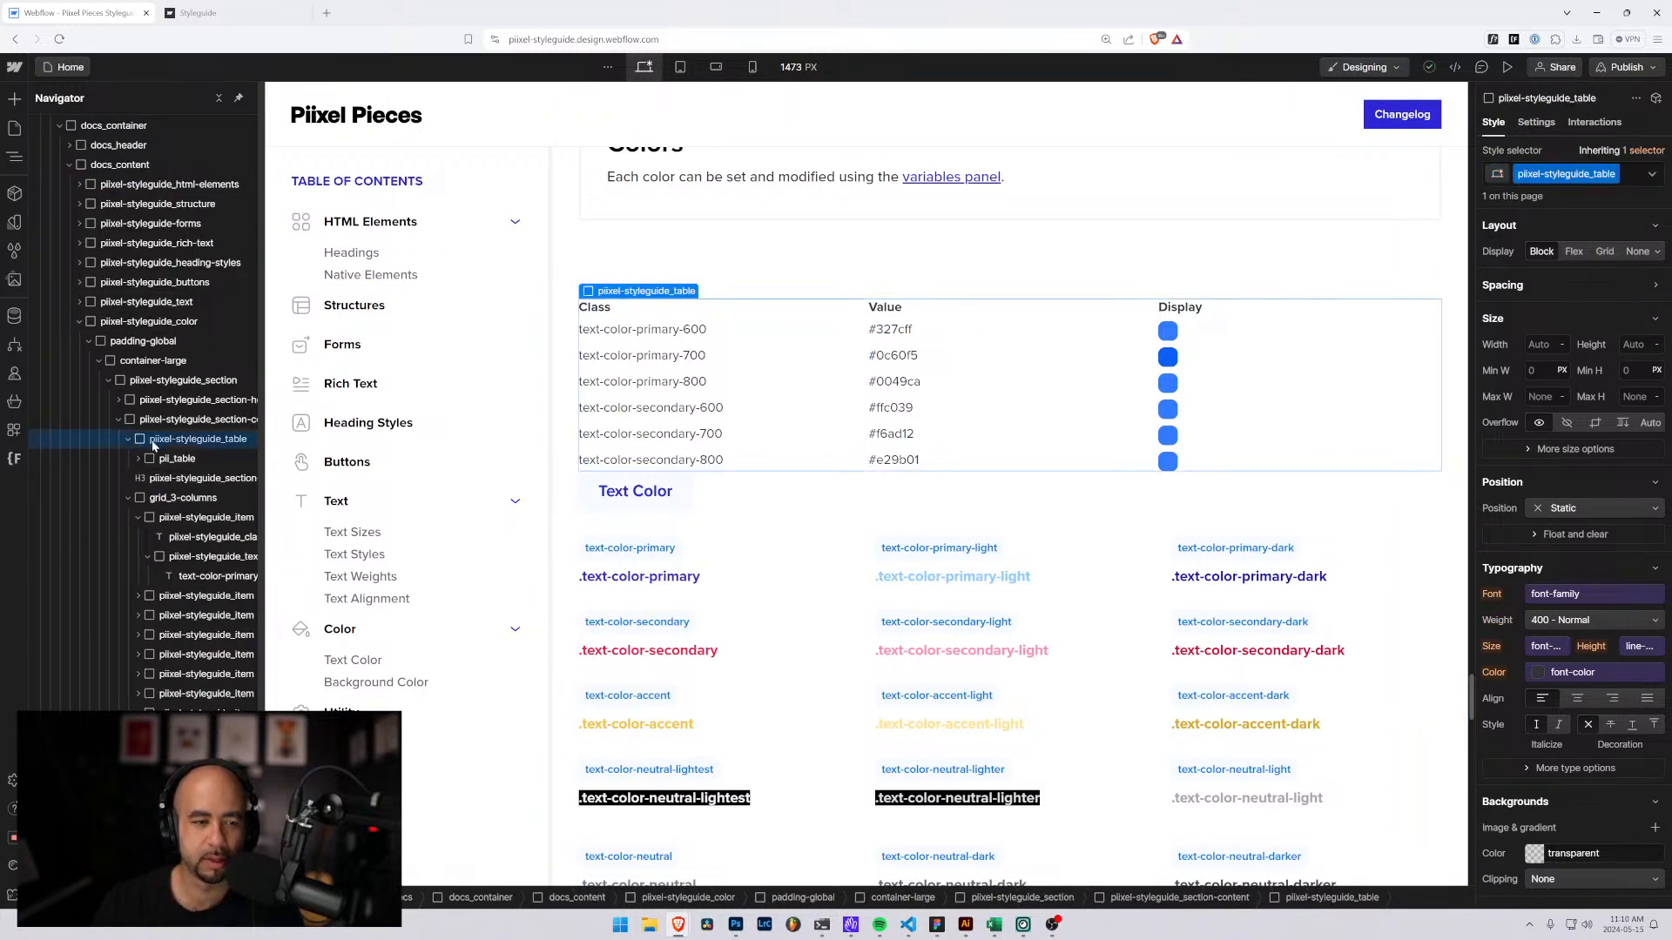
key("ctrl+k")
type("div")
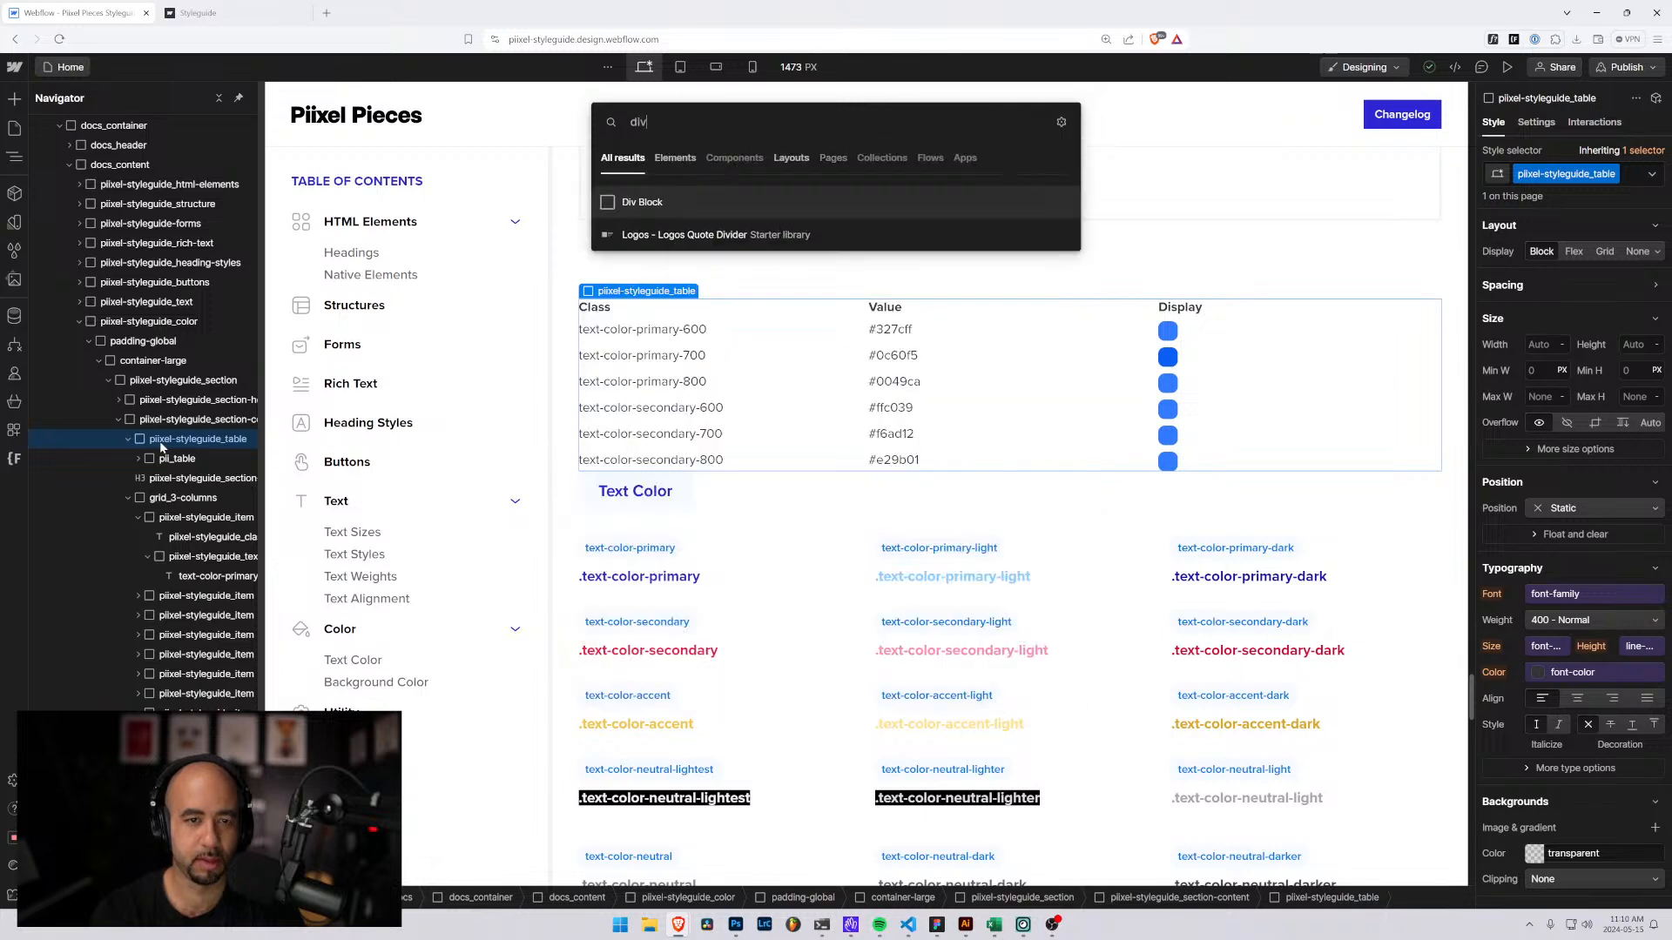
key("Return")
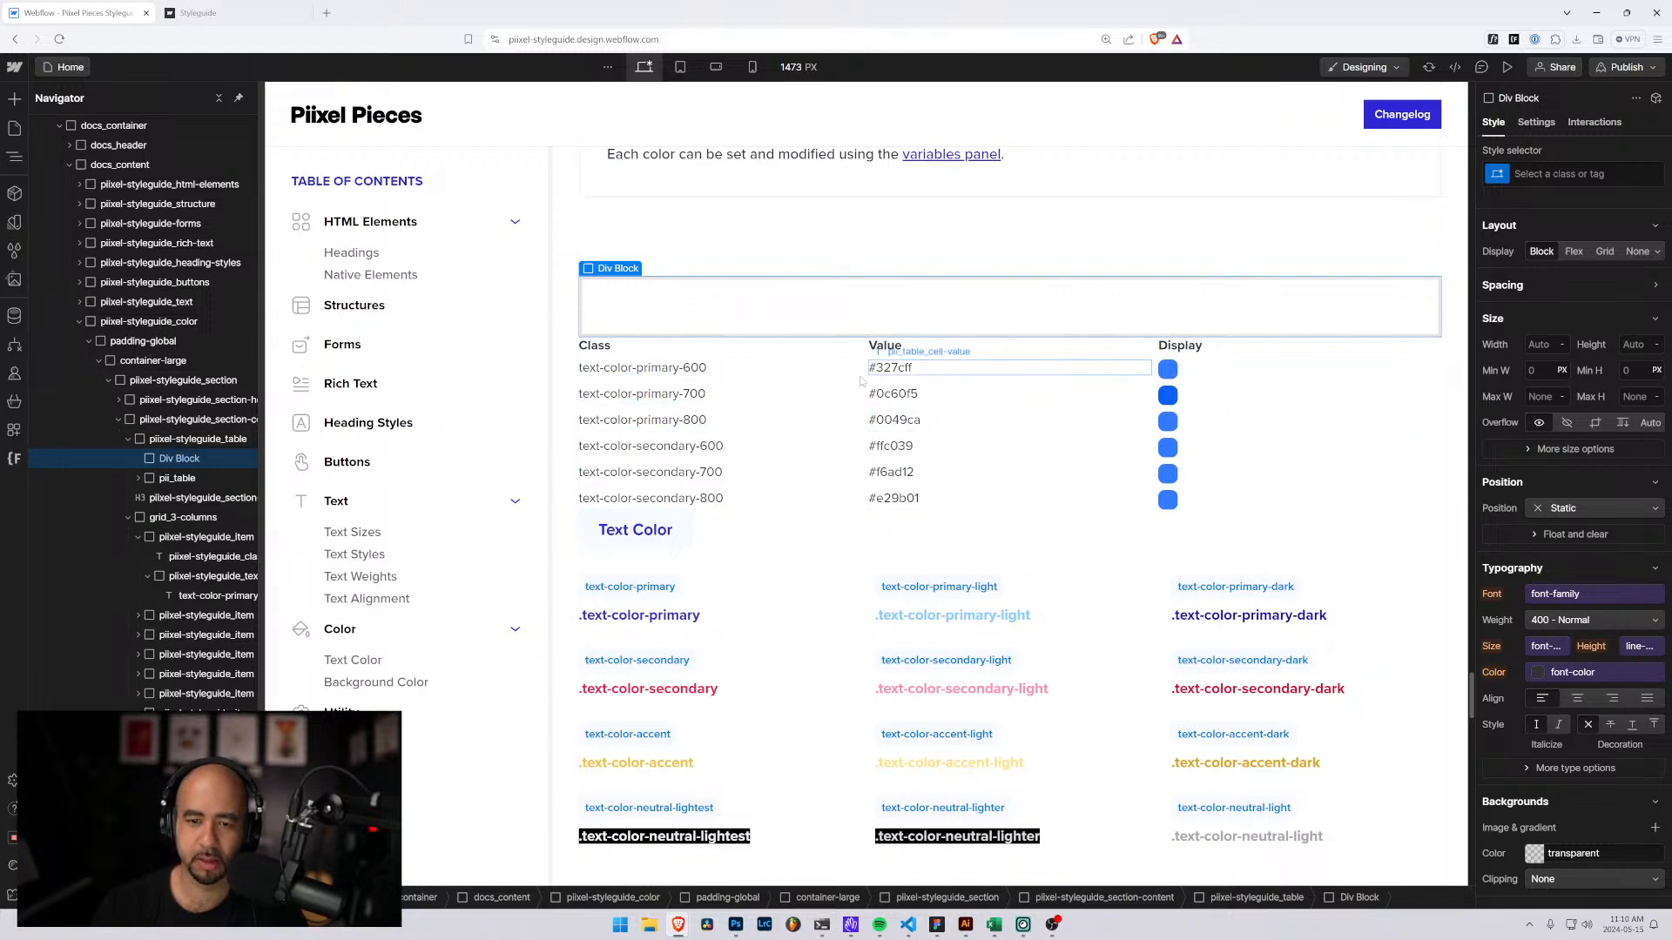
Copy the class name text-color-primary-800 from the table and create it as a new class on the empty div block.
double_click(644, 422)
key("ctrl+c")
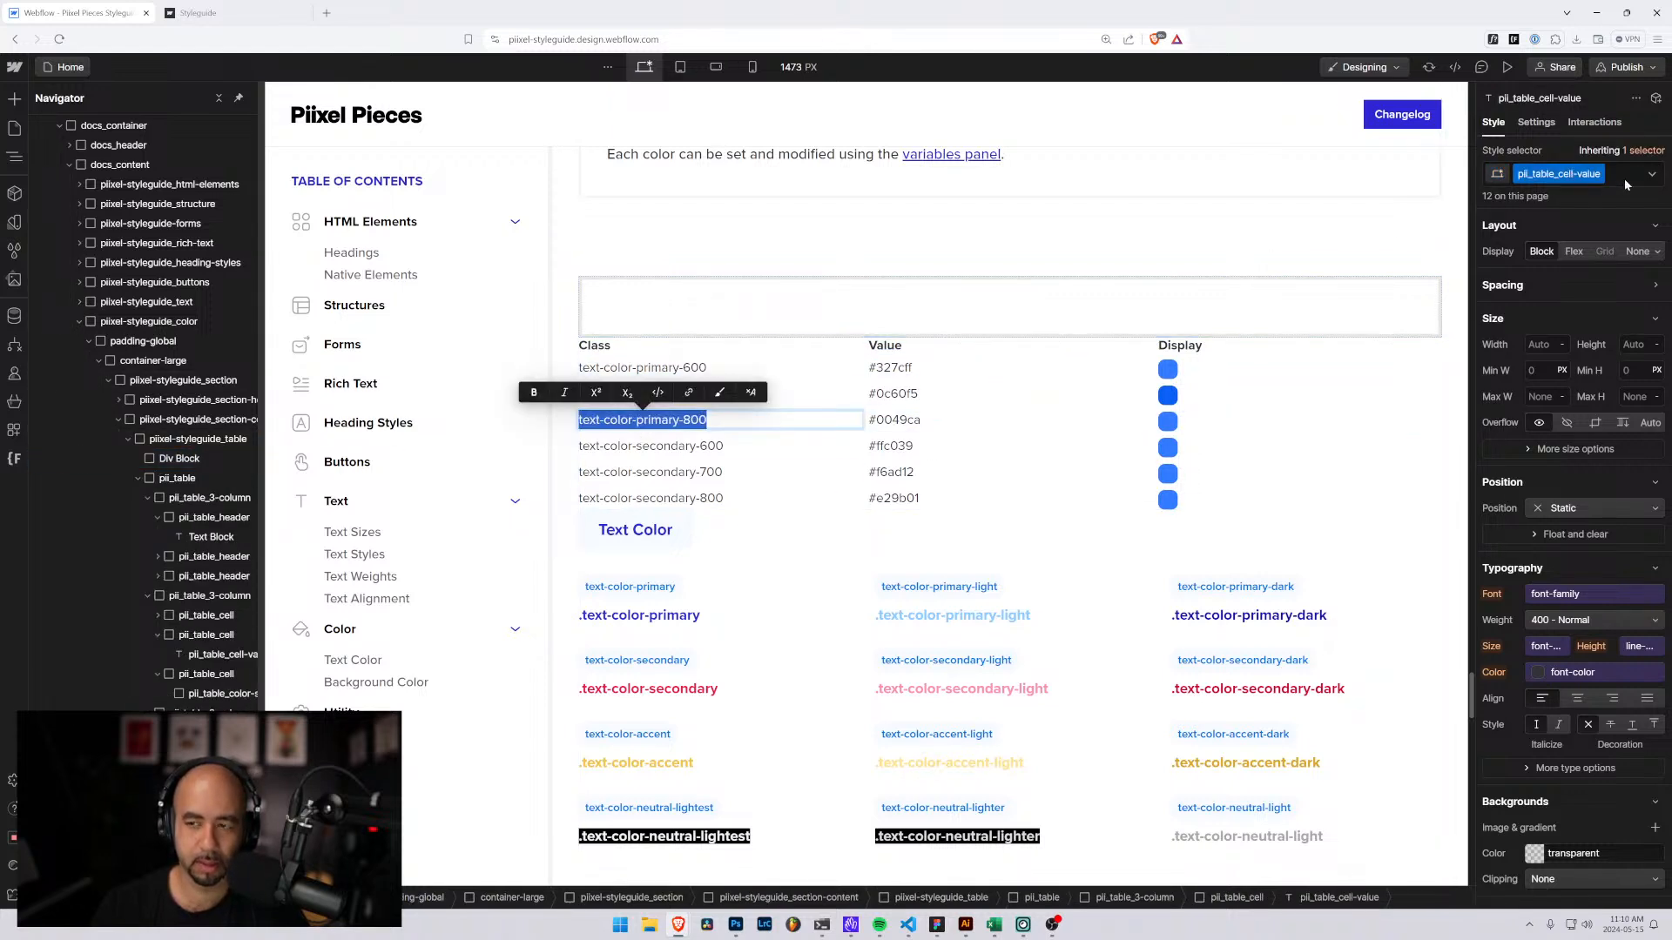
left_click(1010, 309)
key("ctrl+Return")
key("ctrl+v")
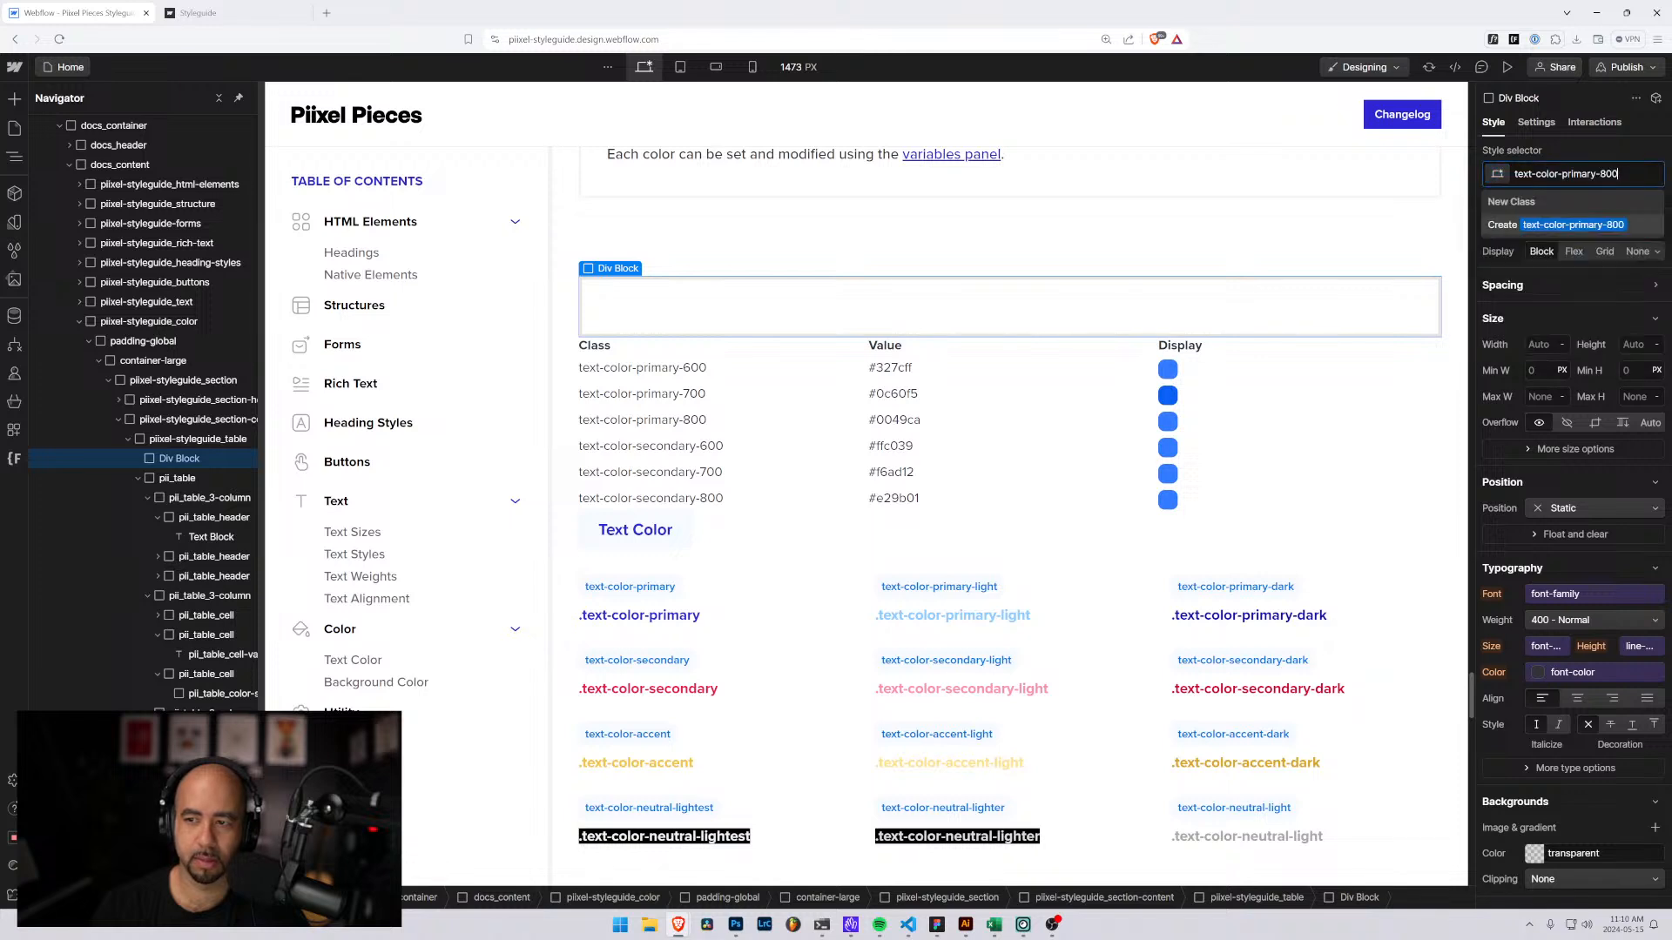
key("Return")
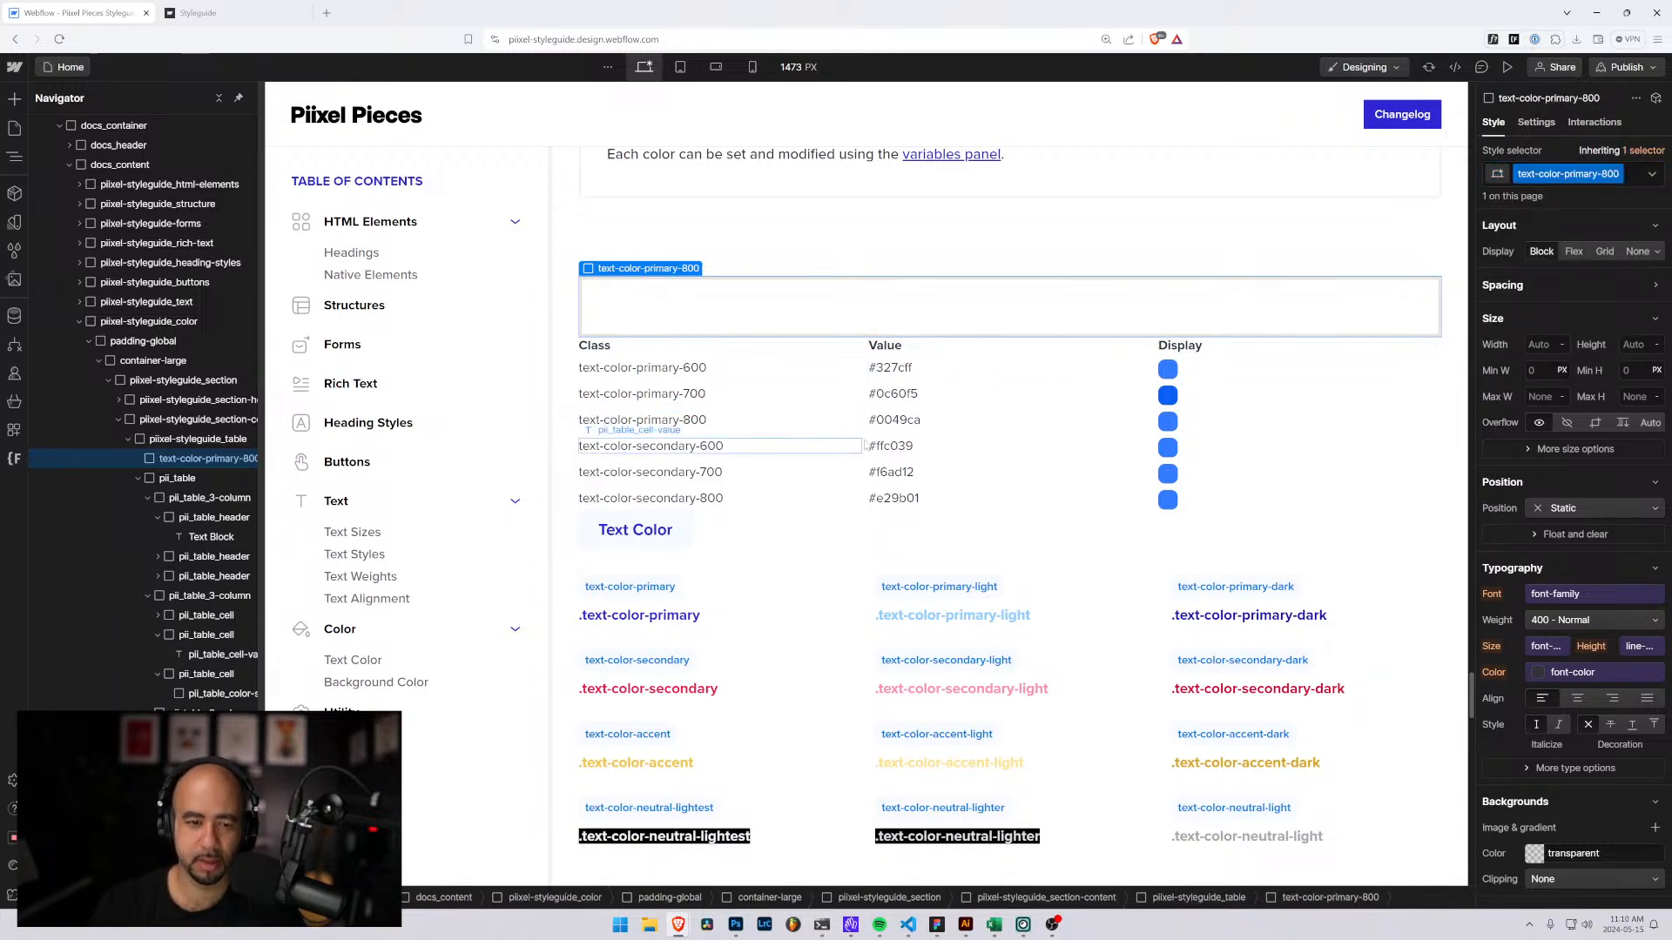
Copy the value #0049ca from the table and set it as the background color of the text-color-primary-800 class.
left_click(898, 422)
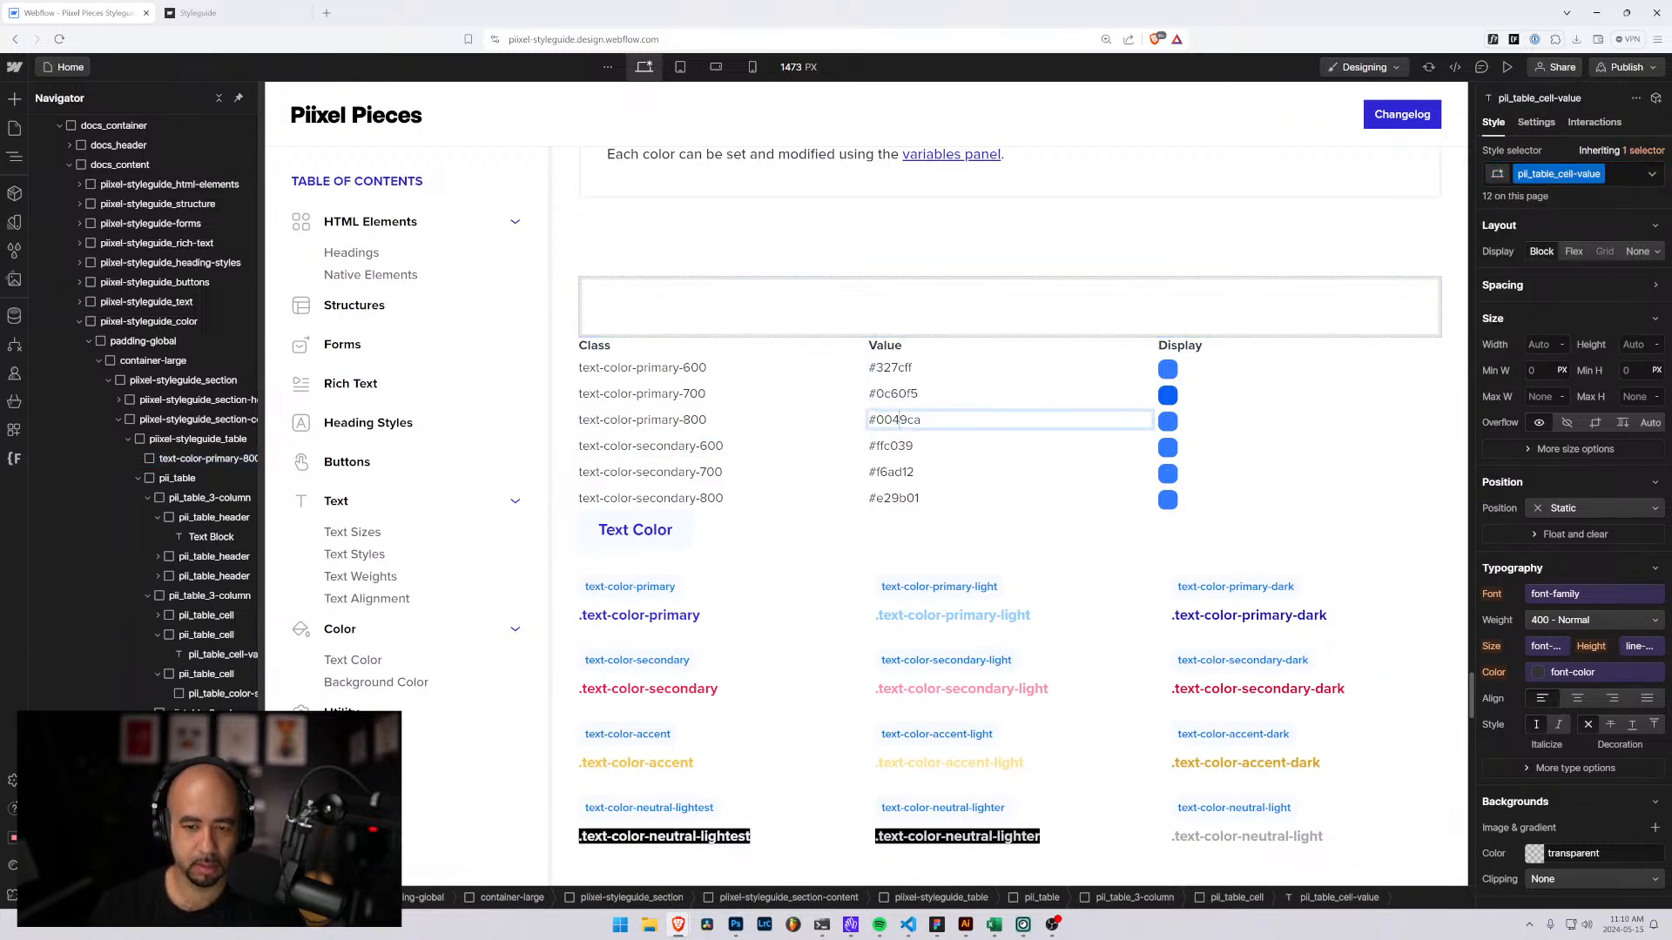
double_click(898, 422)
key("ctrl+c")
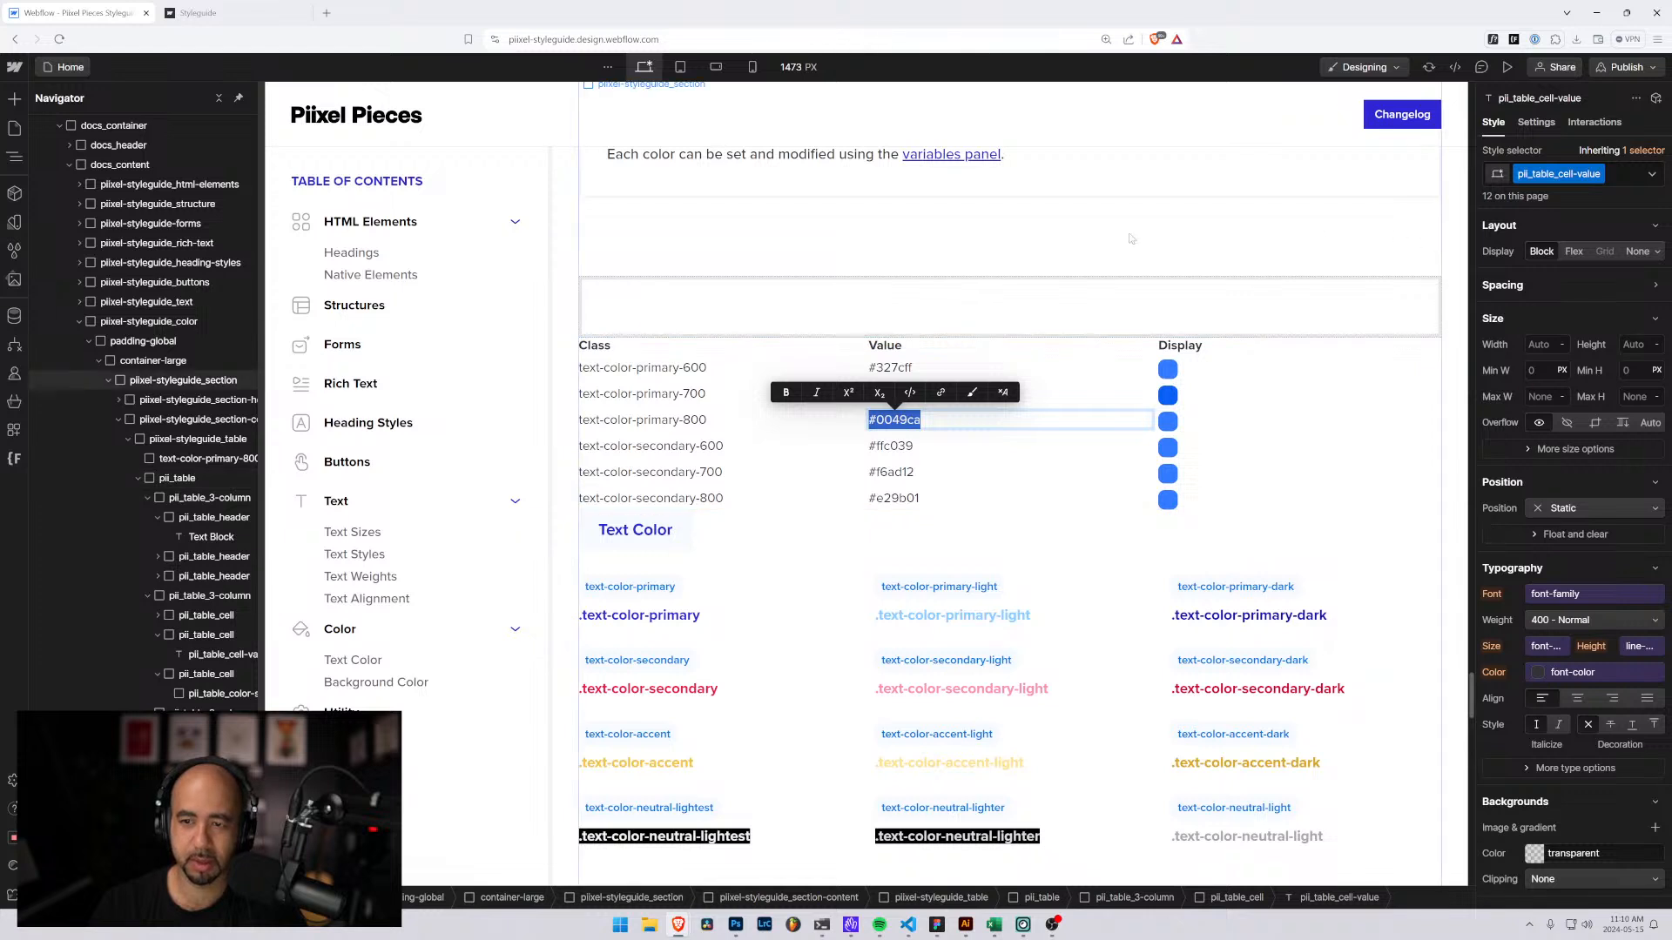
left_click(976, 300)
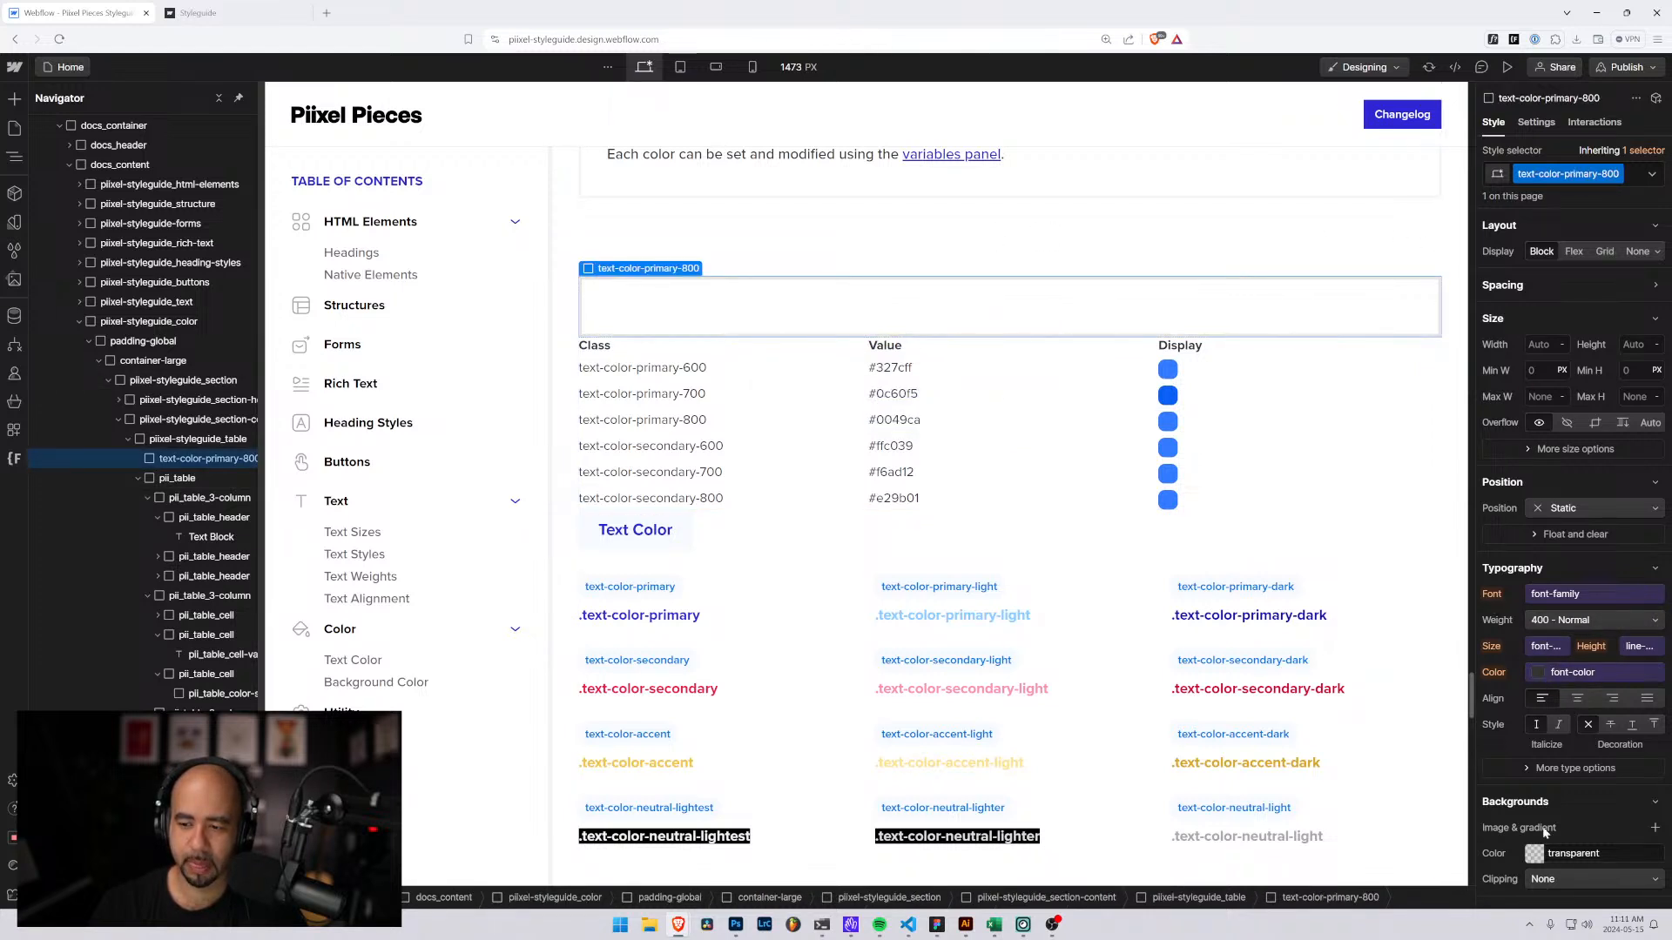
scroll(1527, 576, "down", 3)
left_click(1567, 723)
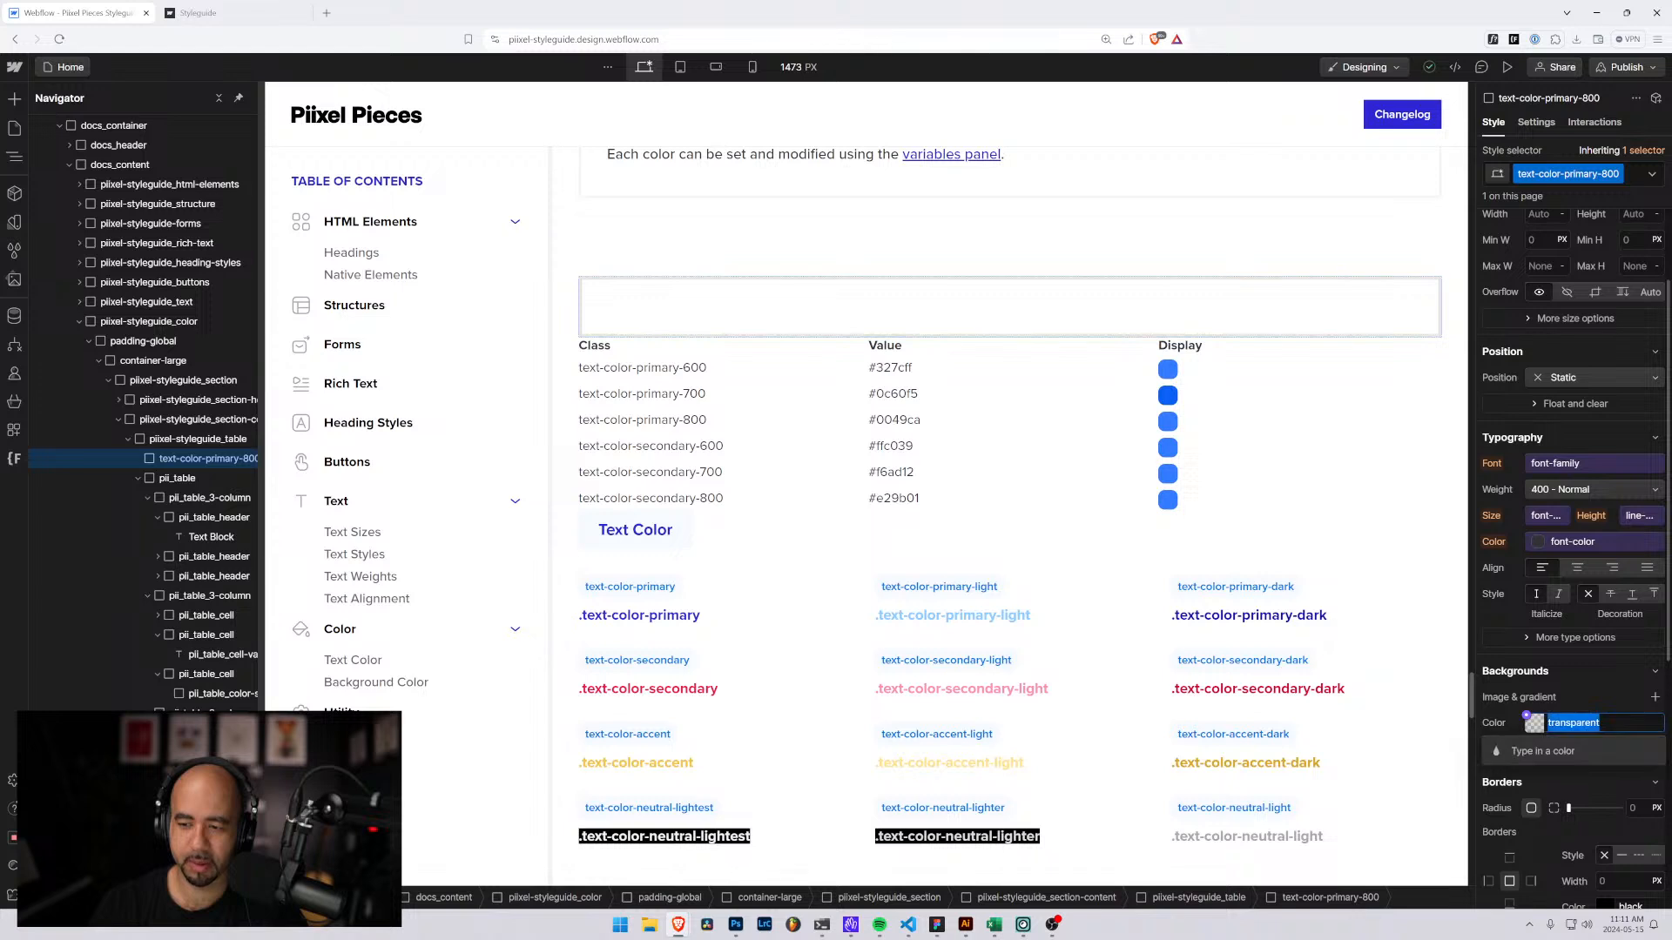
key("ctrl+v")
key("Return")
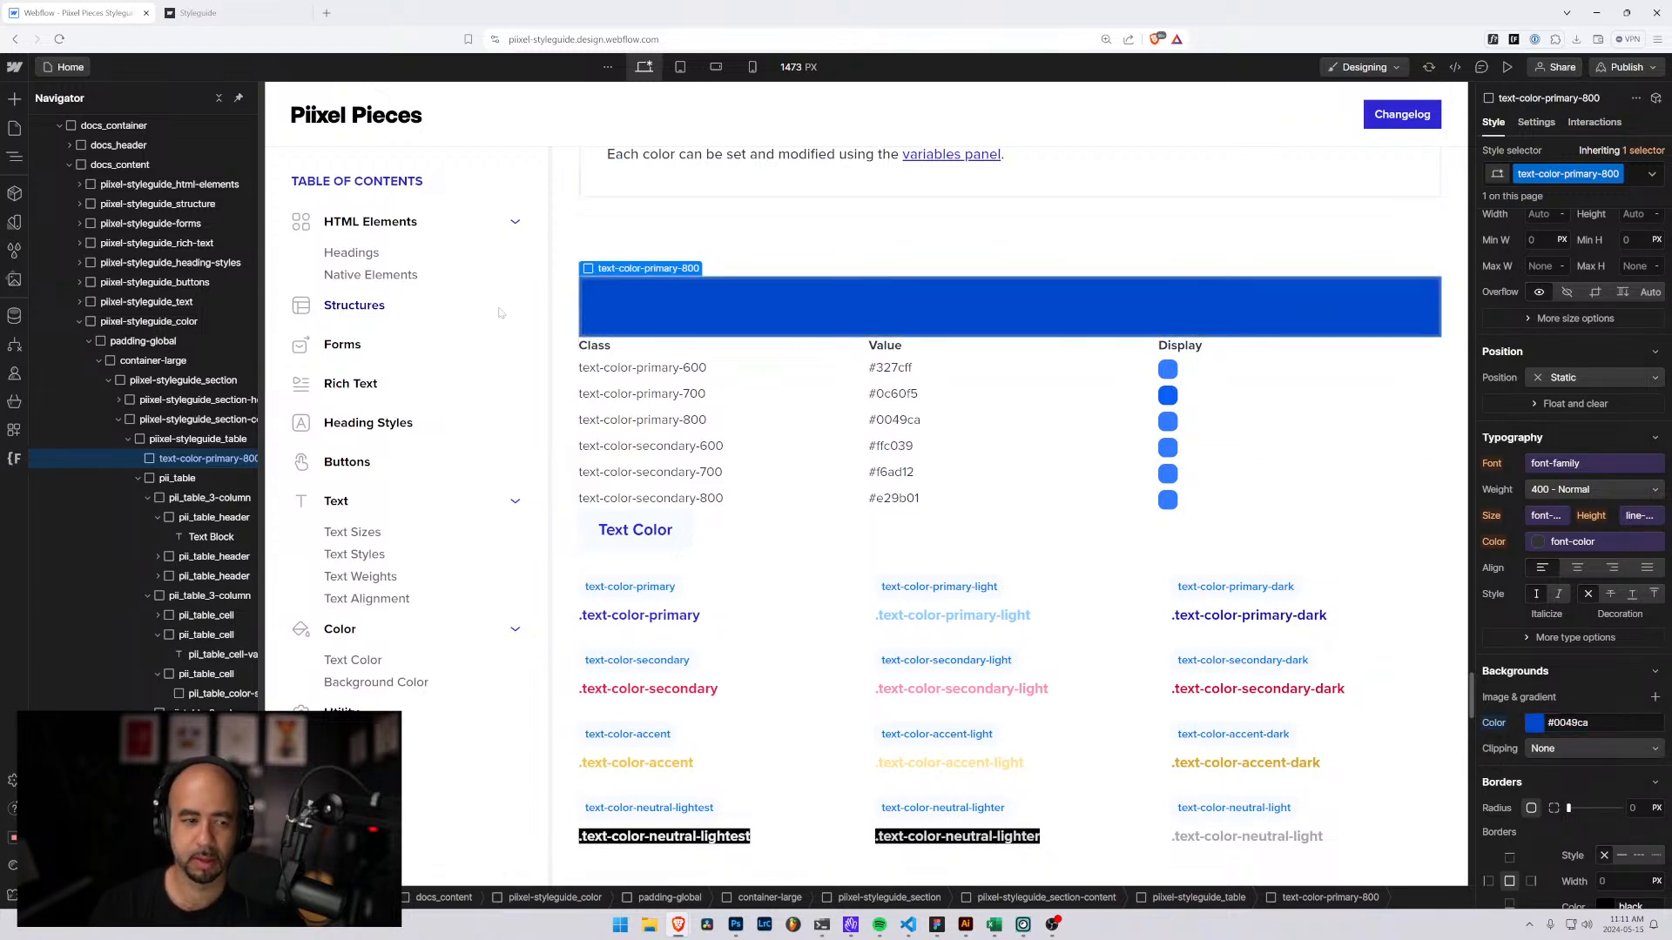
Replace the div block's class with a new one named text-color-secondary-600, copying the name from the table.
left_click(671, 447)
double_click(672, 448)
key("ctrl+c")
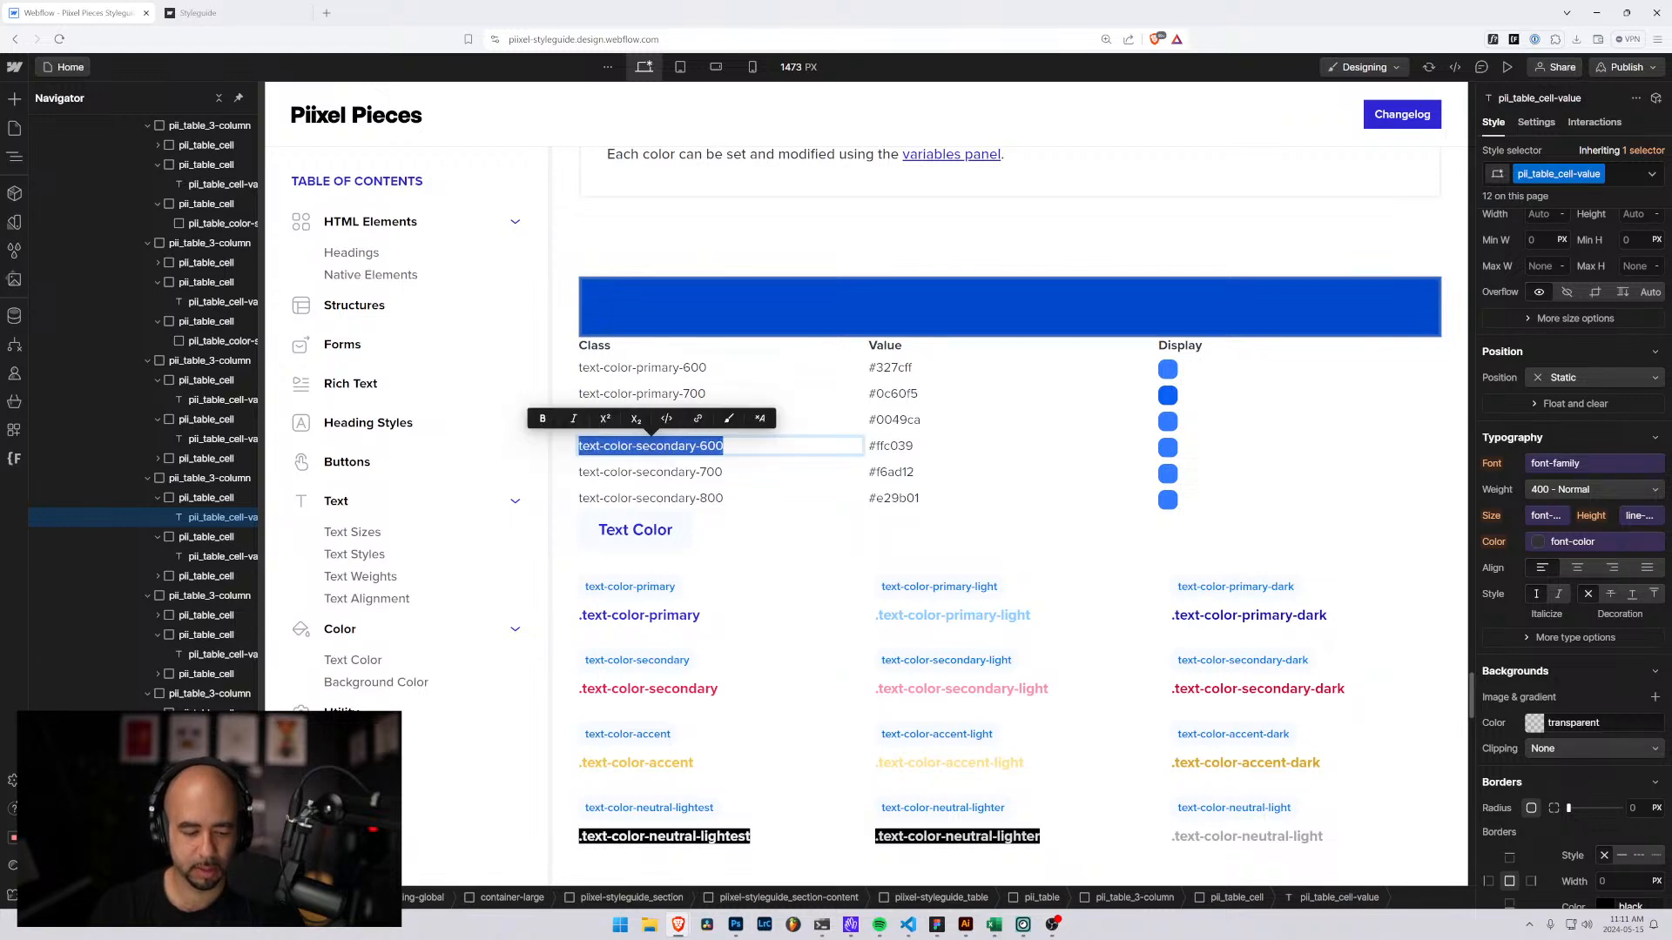
left_click(618, 299)
left_click(1631, 179)
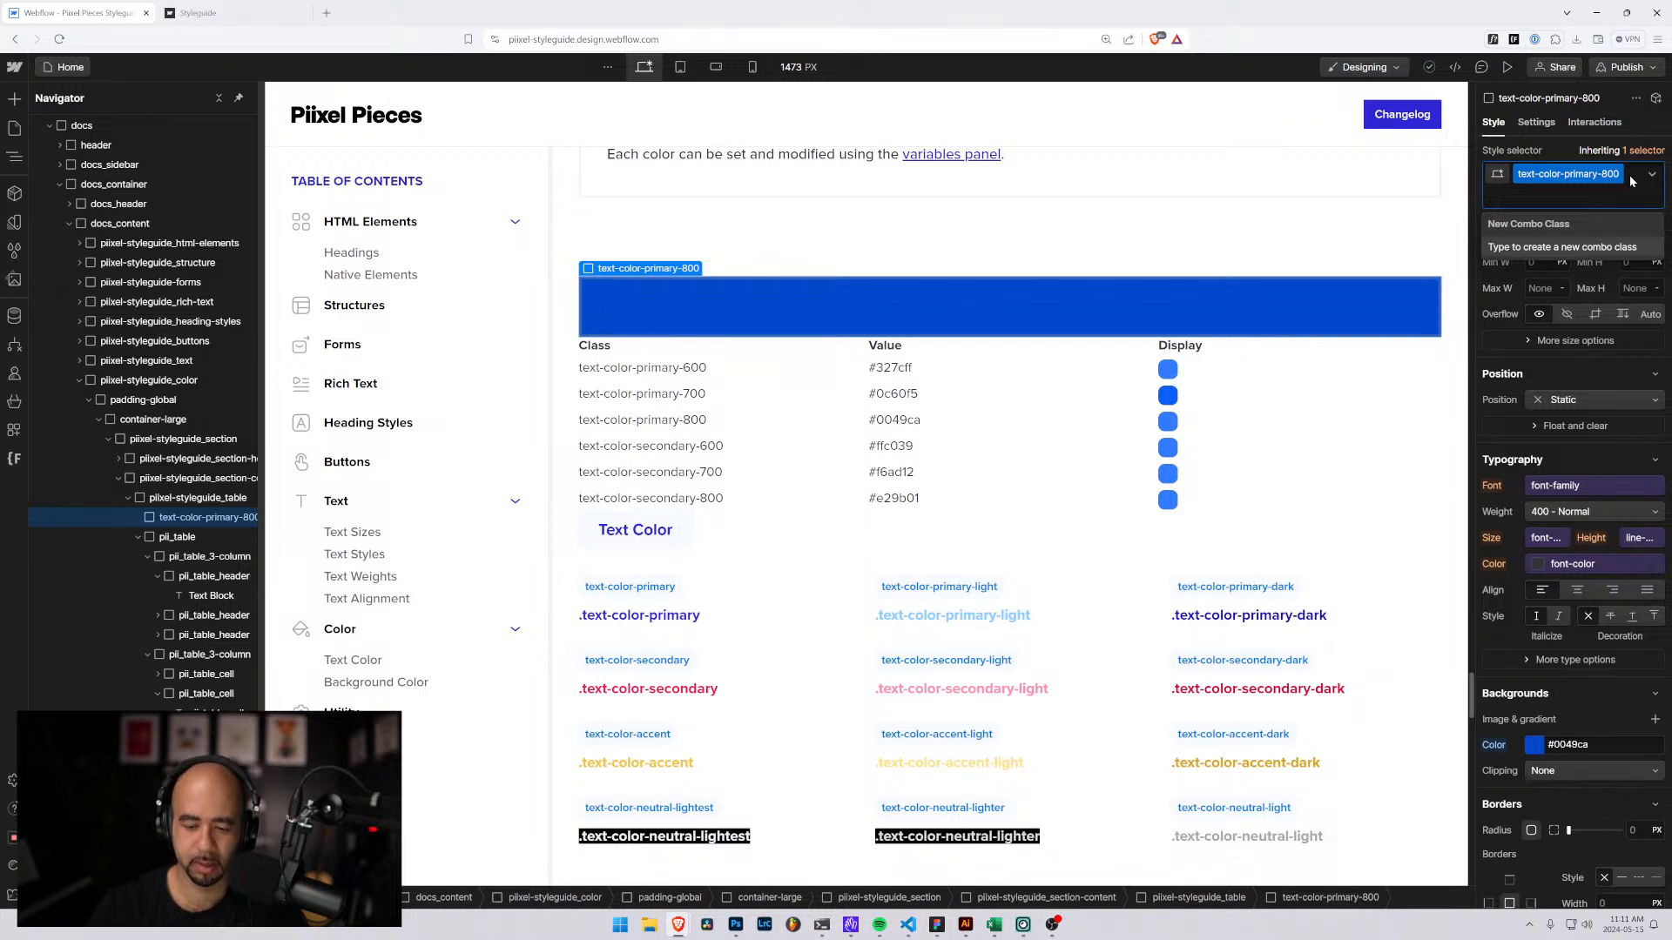
key("BackSpace")
key("ctrl+v")
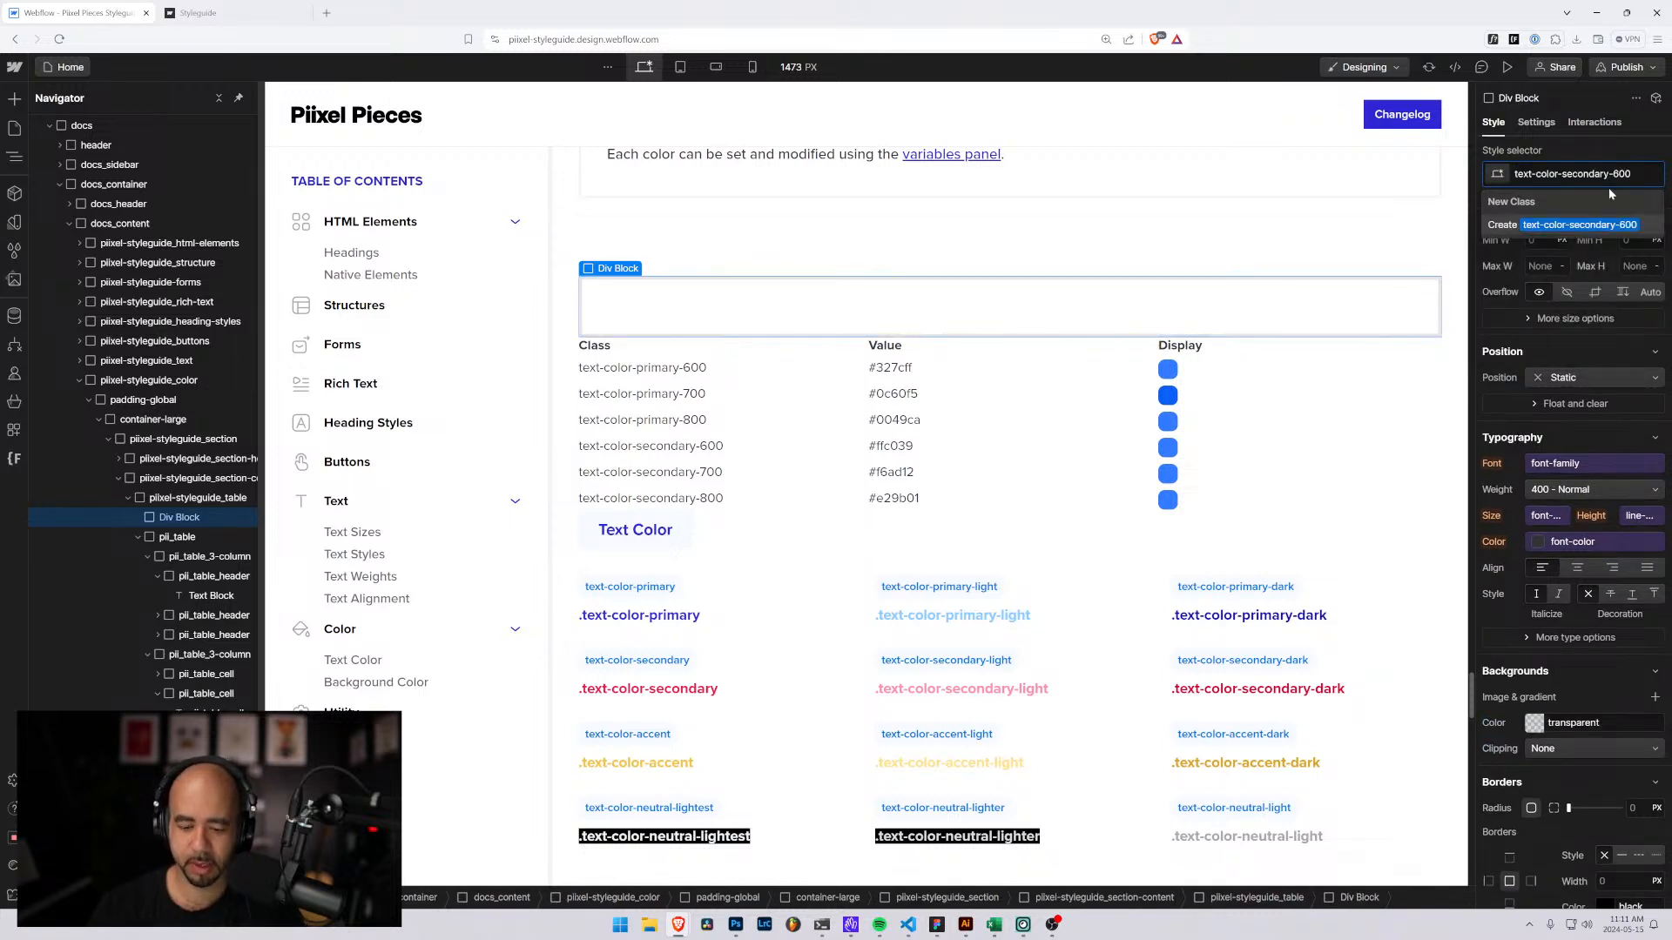
key("Return")
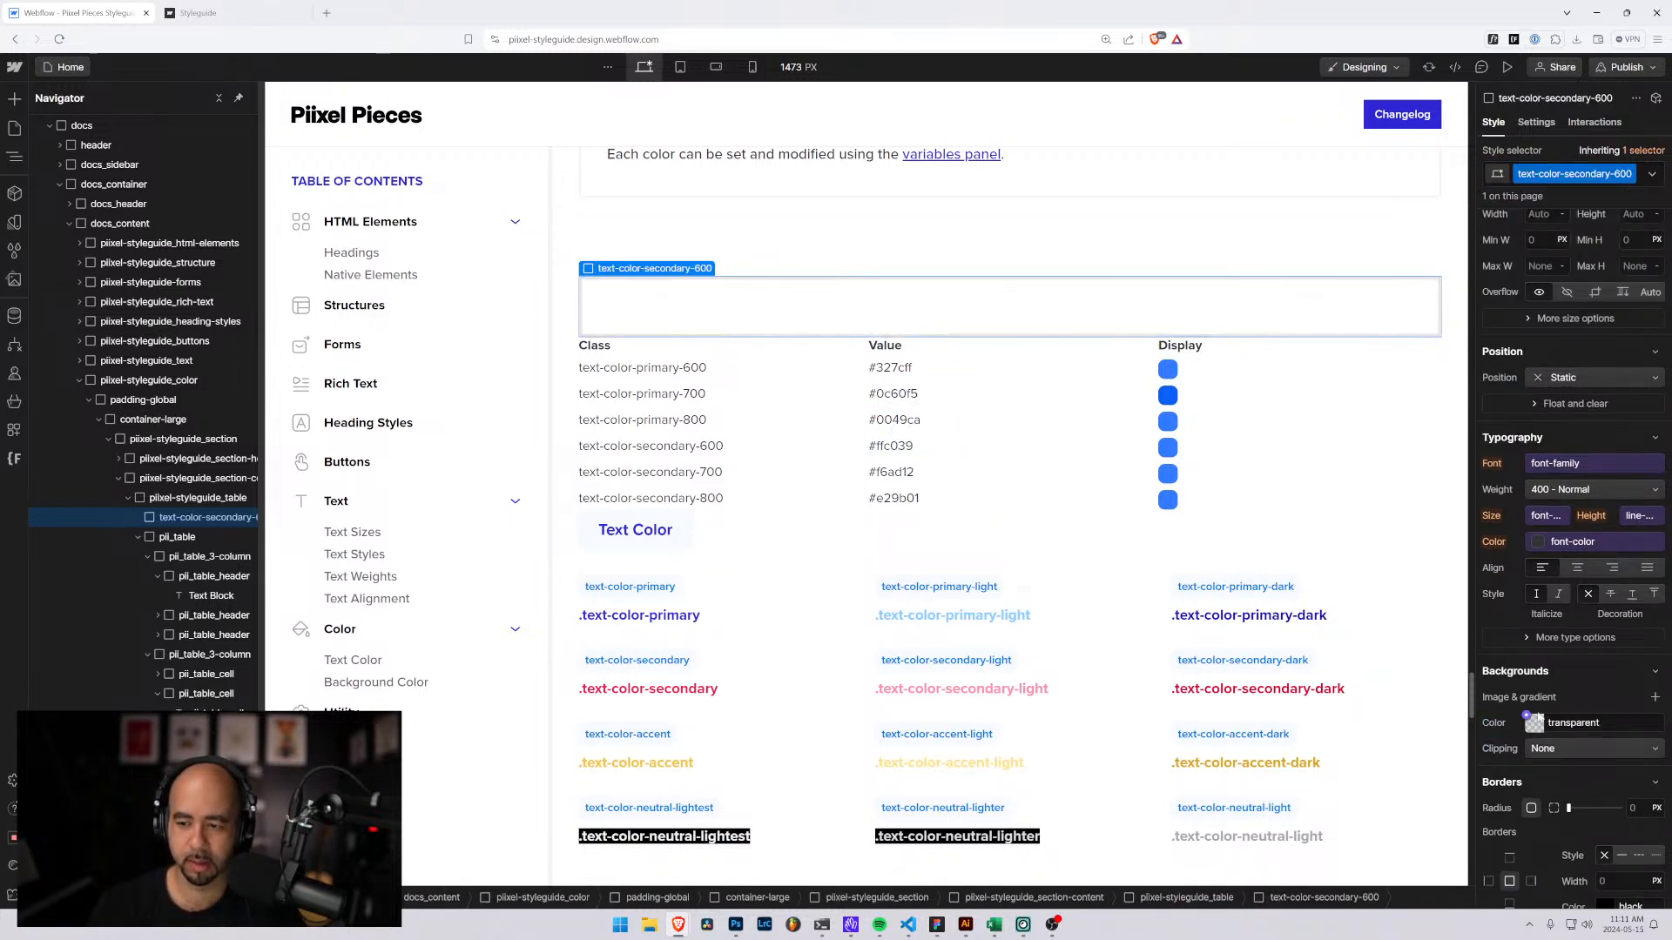
Set the background color of the text-color-secondary-600 class to #ffc039.
left_click(1540, 720)
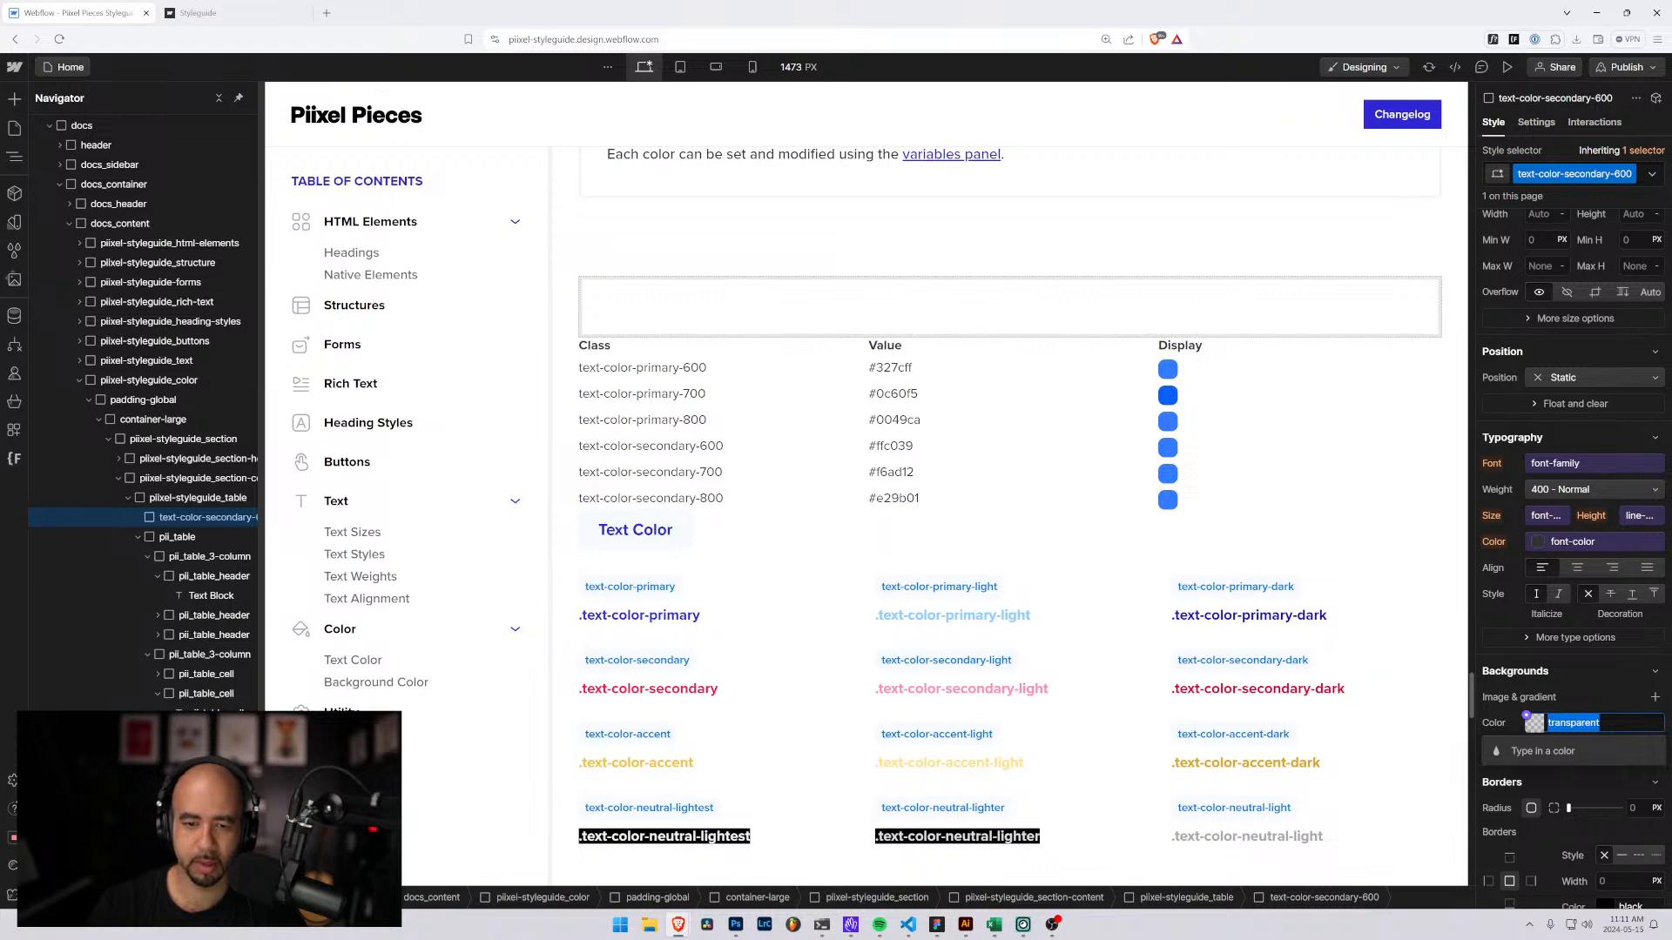
type("ffc039")
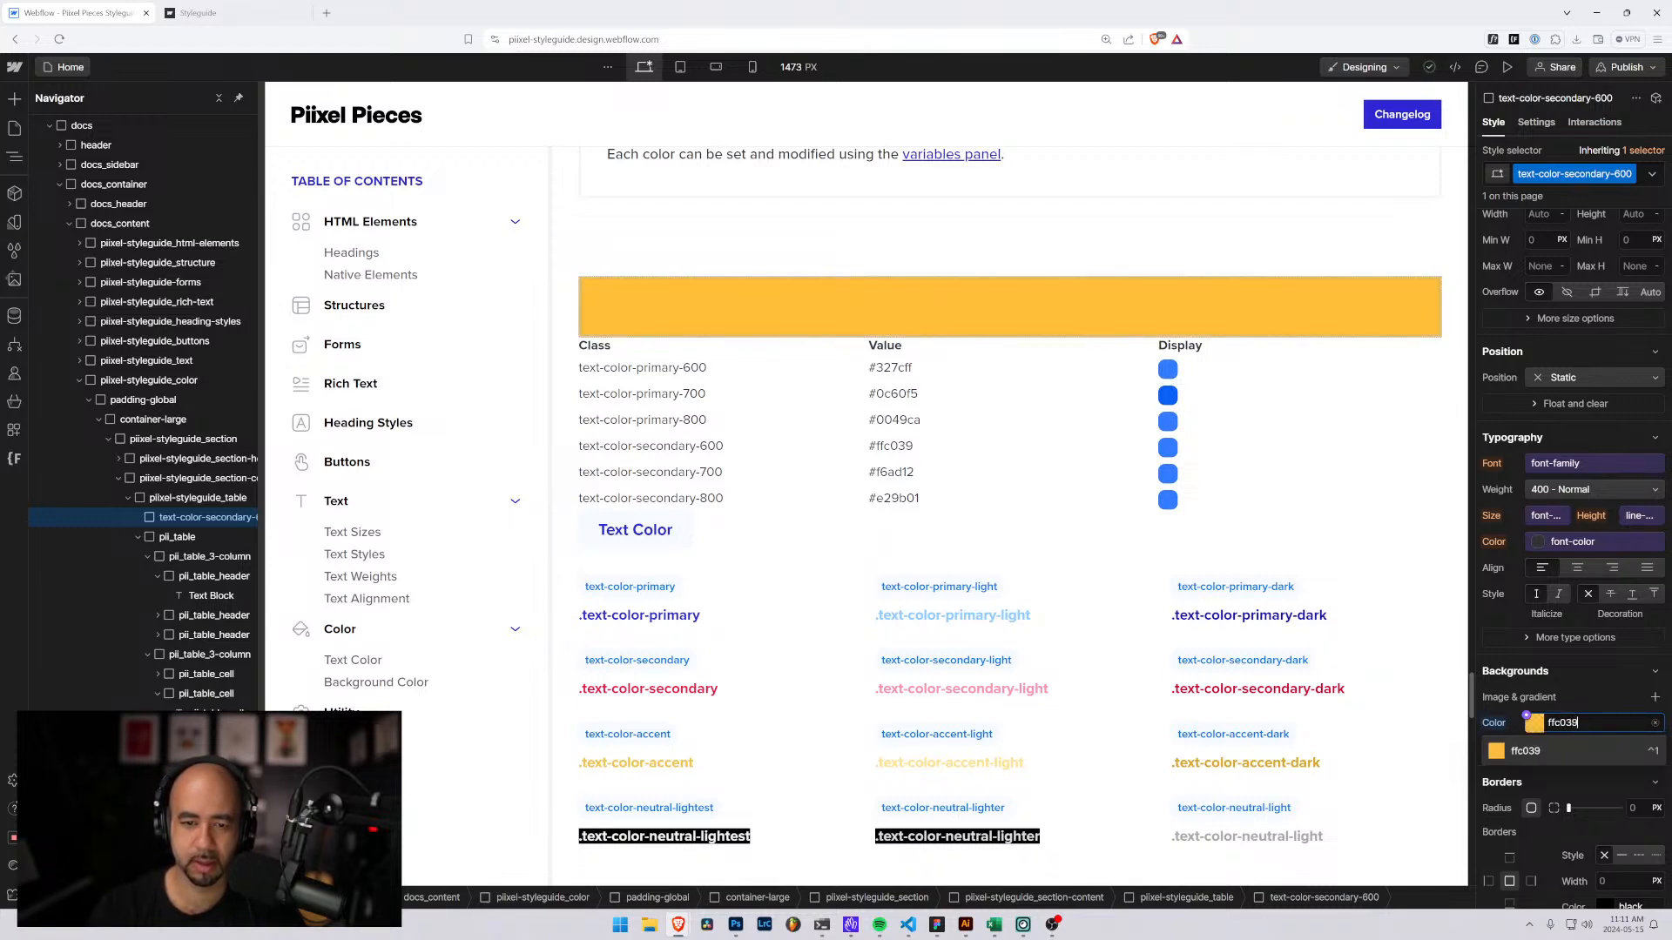
key("Return")
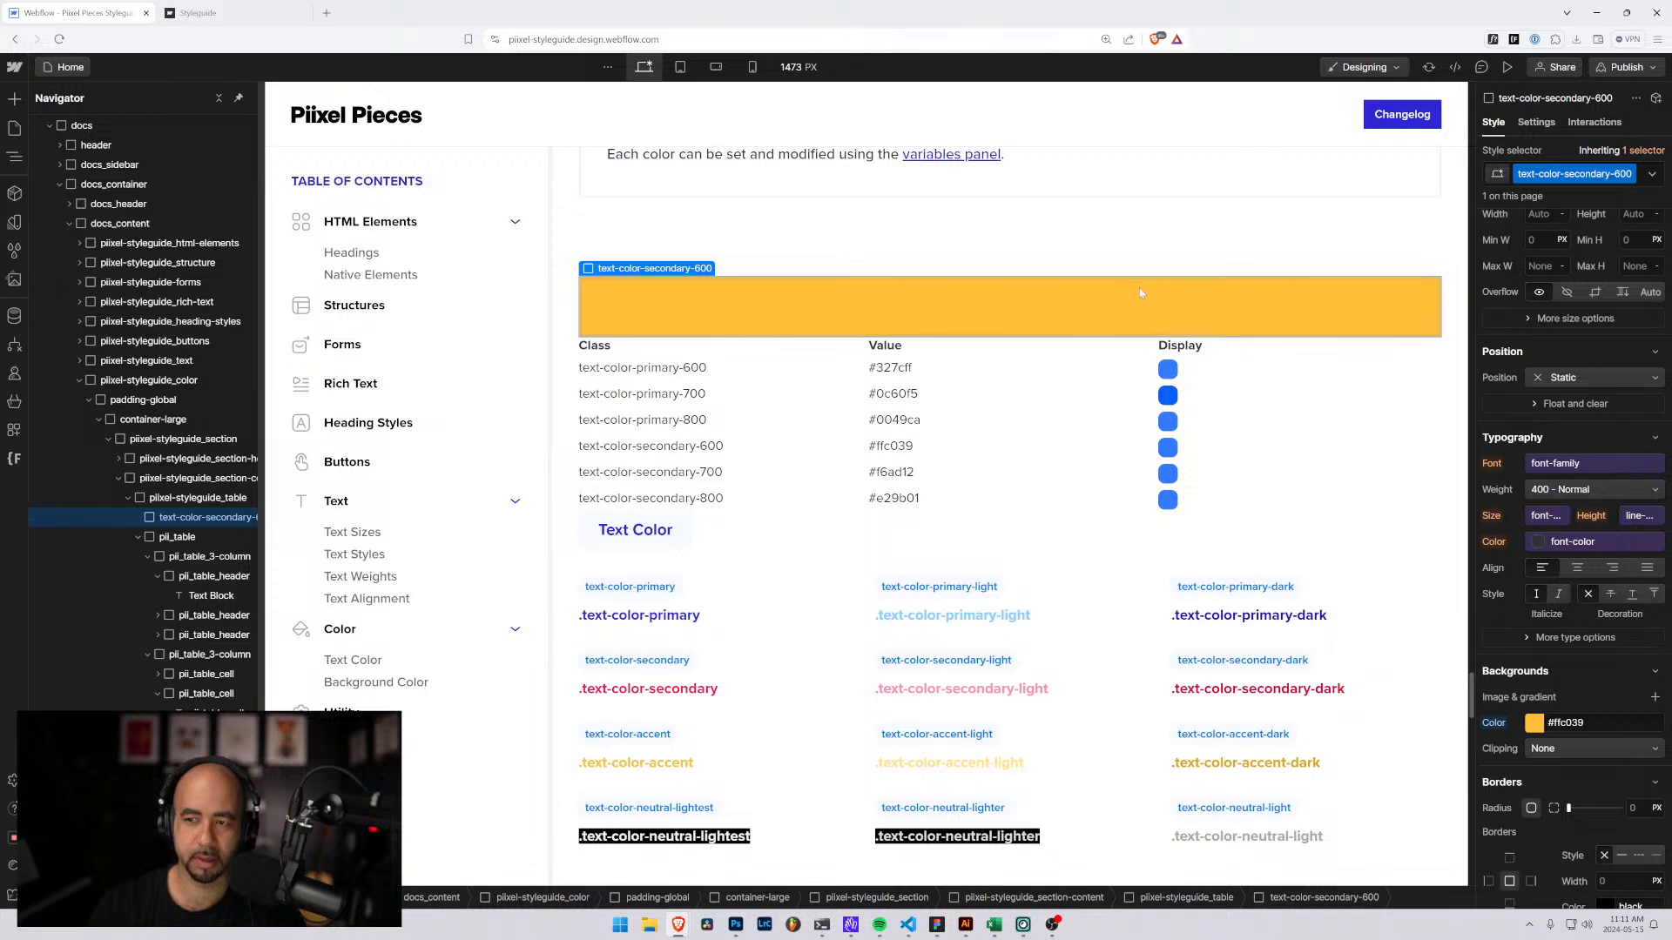
Swap the div block's class for a new one named text-color-secondary-700, copying the name from the table.
left_click(680, 471)
double_click(680, 472)
key("ctrl+c")
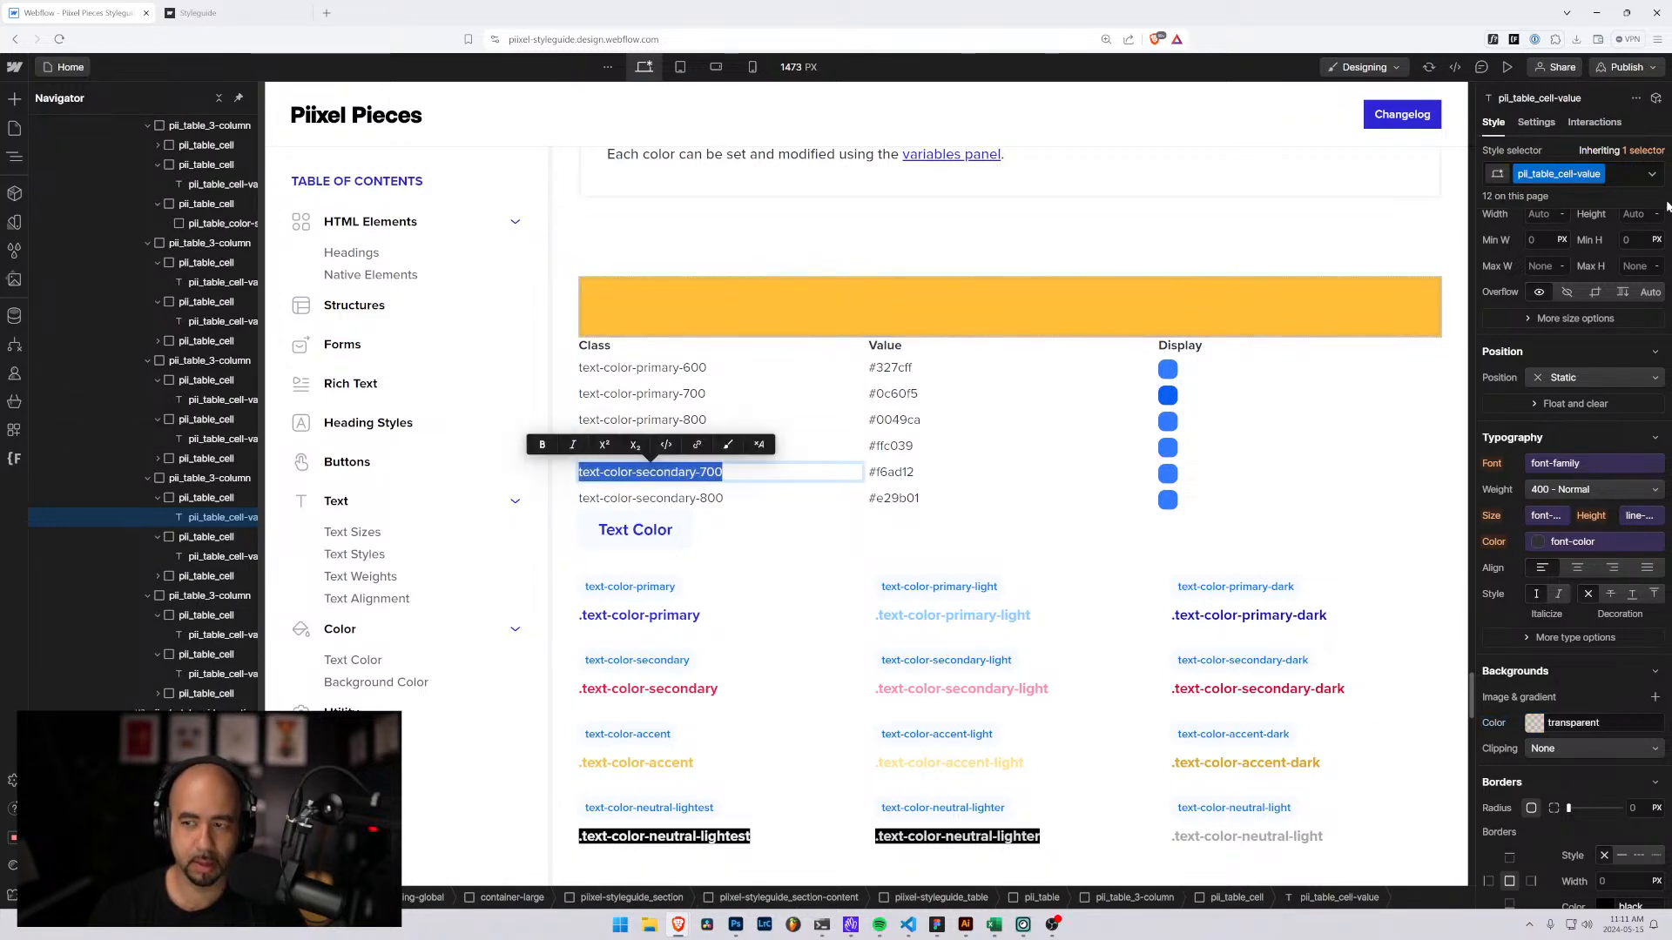
left_click(1409, 298)
left_click(1408, 299)
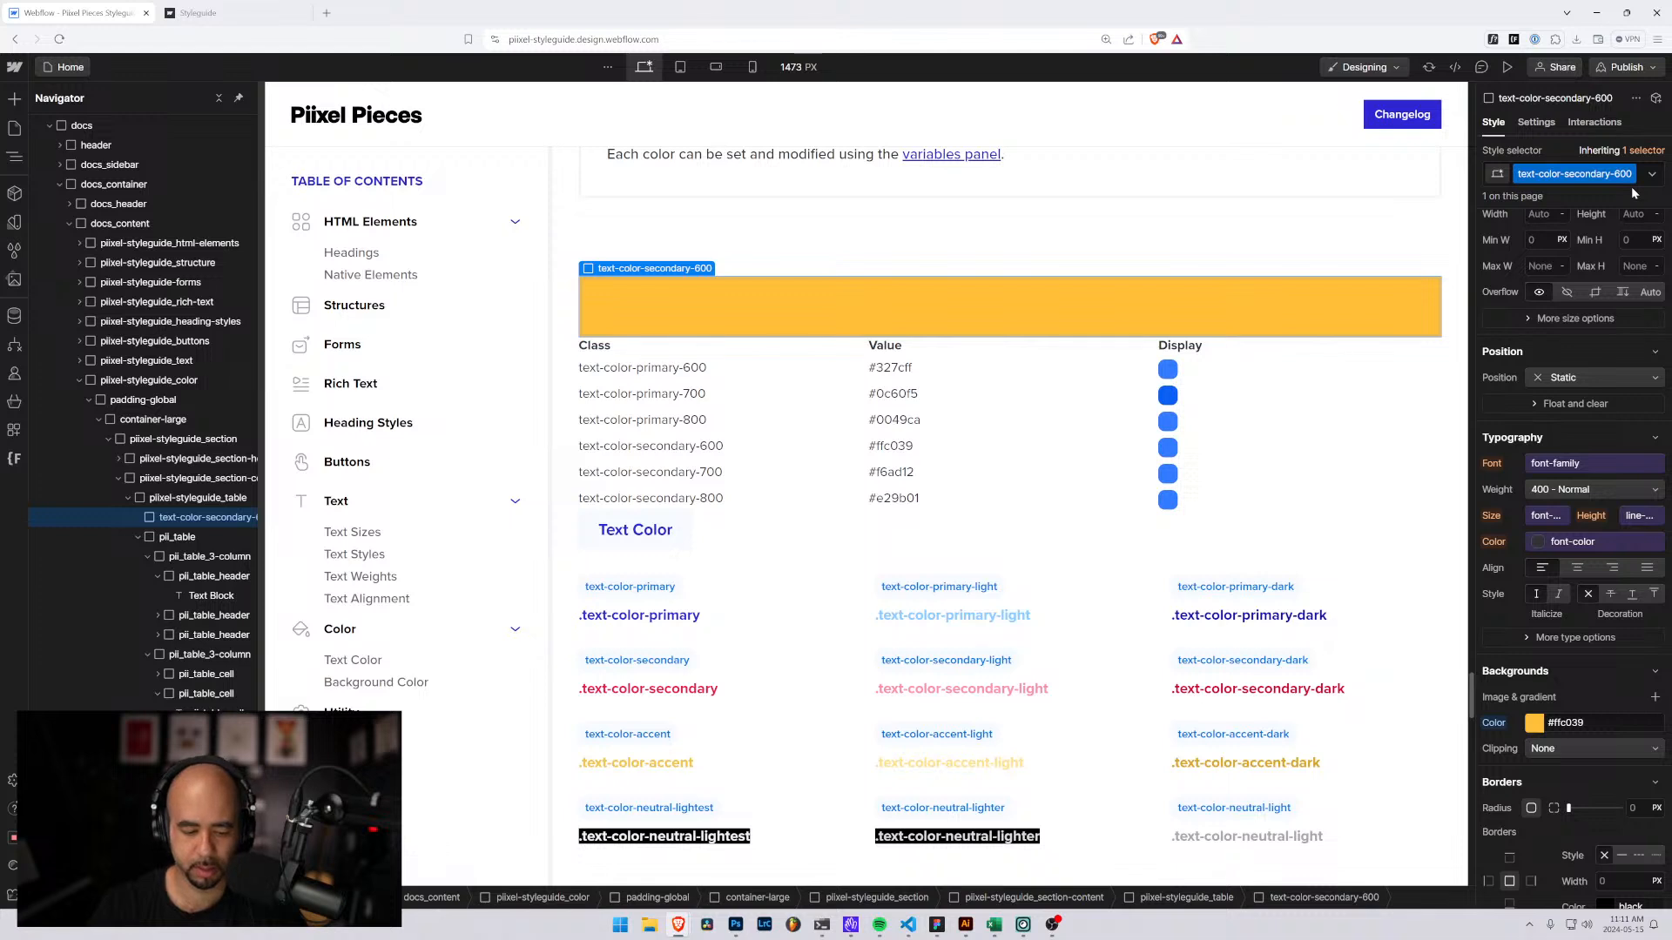
left_click(1632, 186)
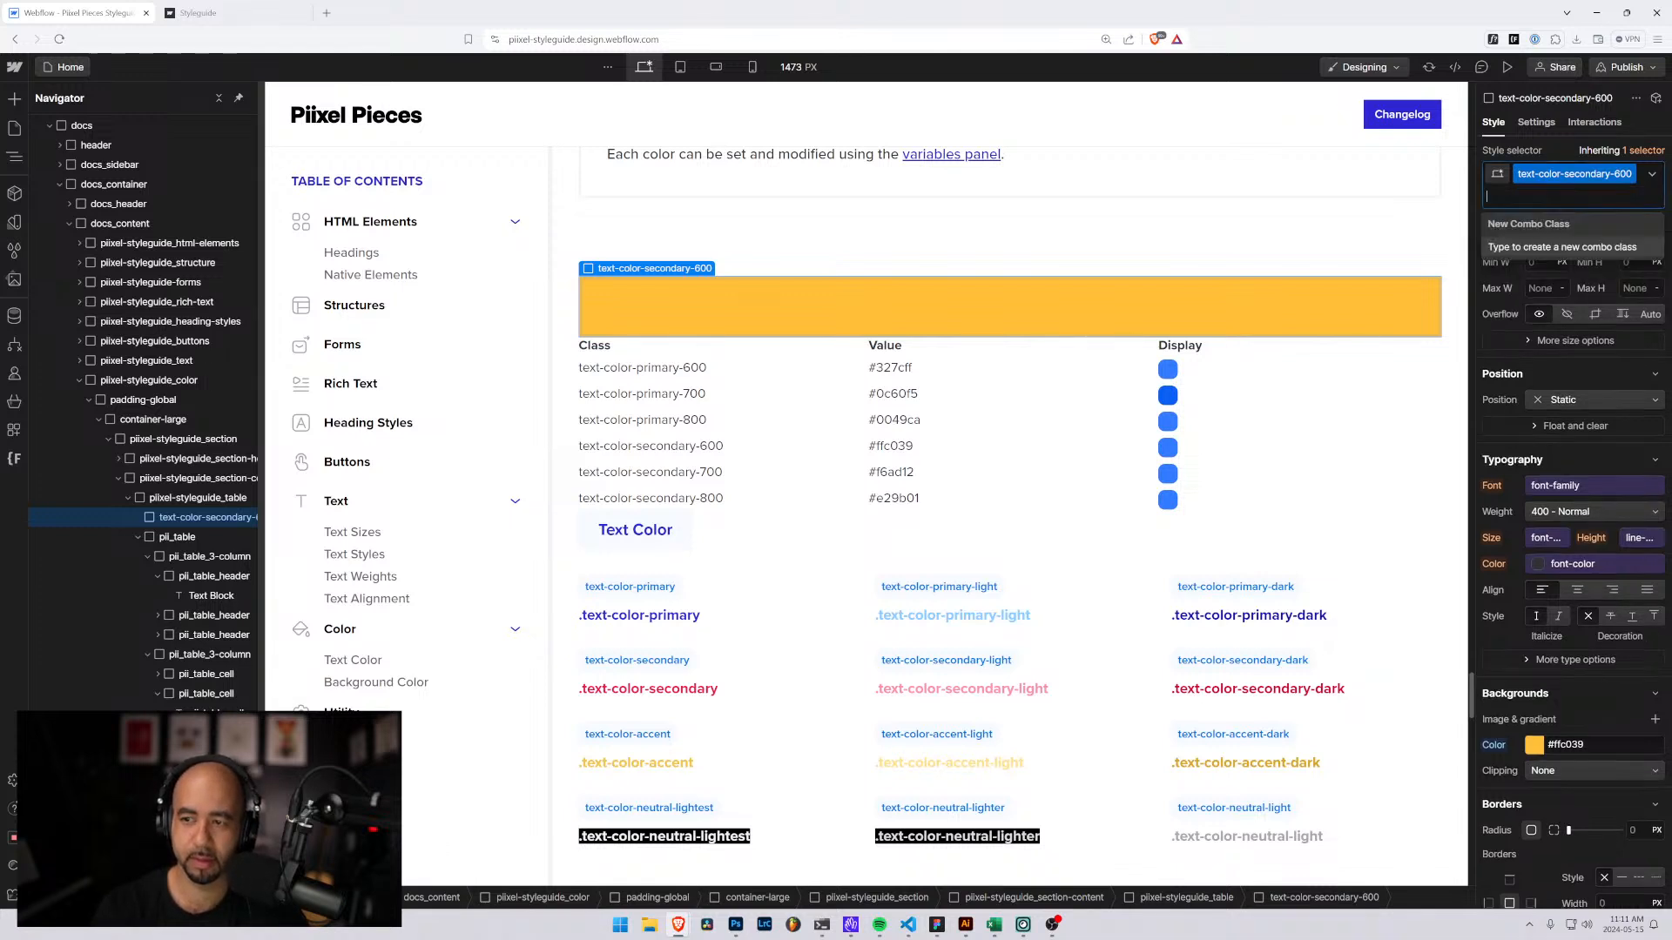
key("BackSpace")
key("ctrl+v")
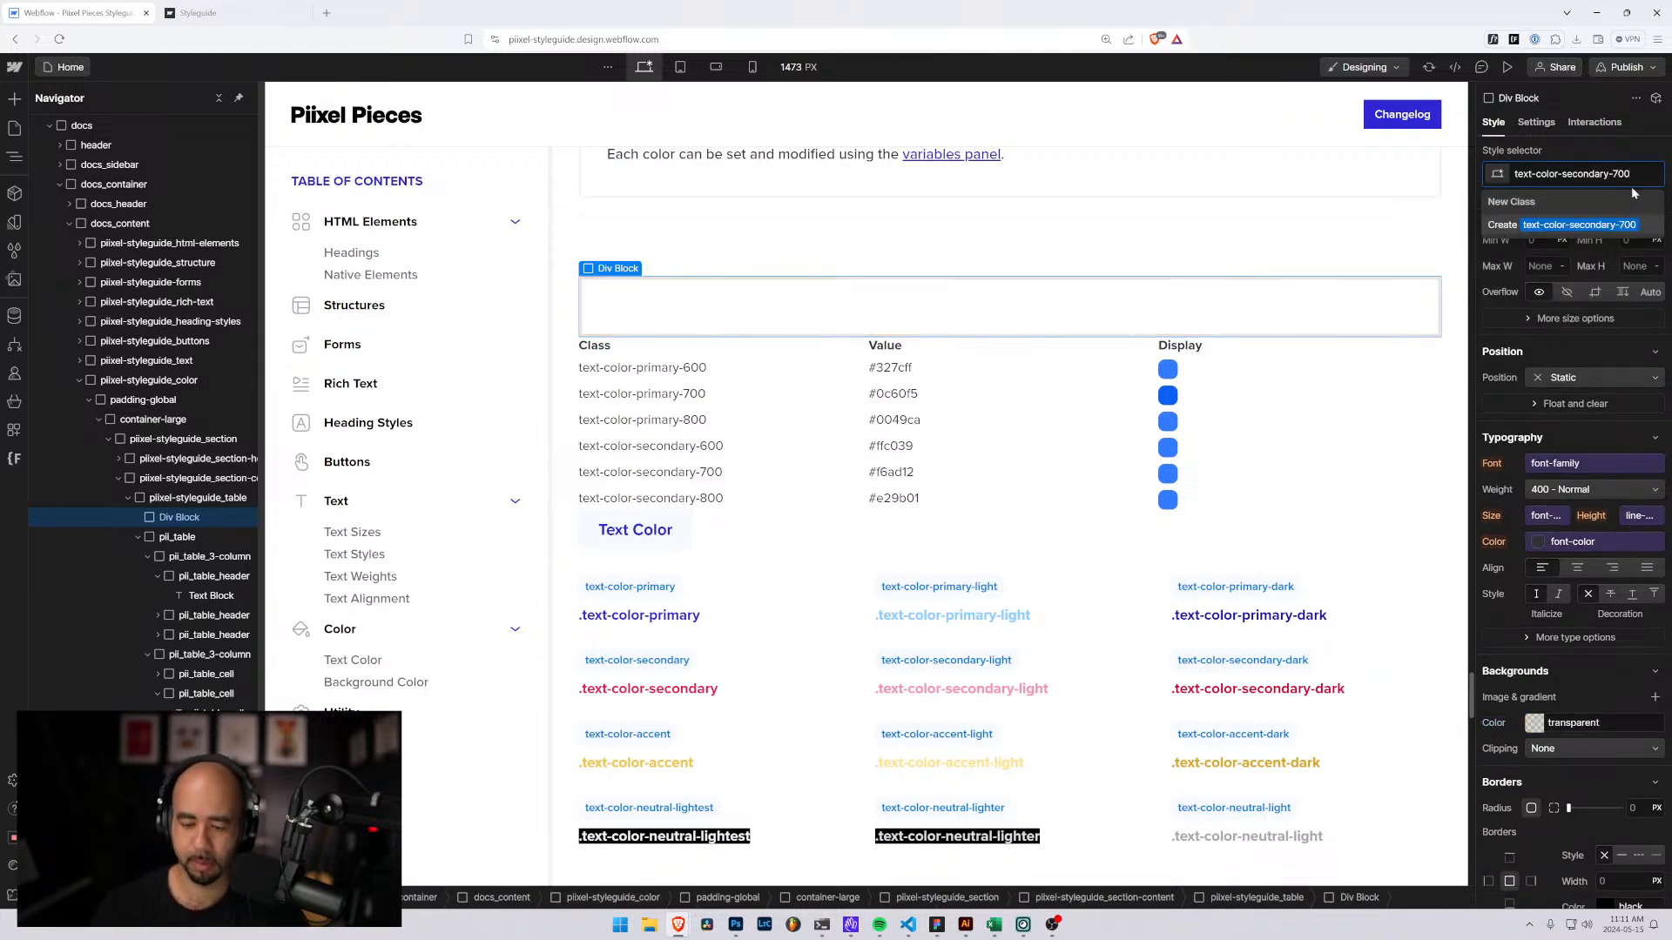
key("Return")
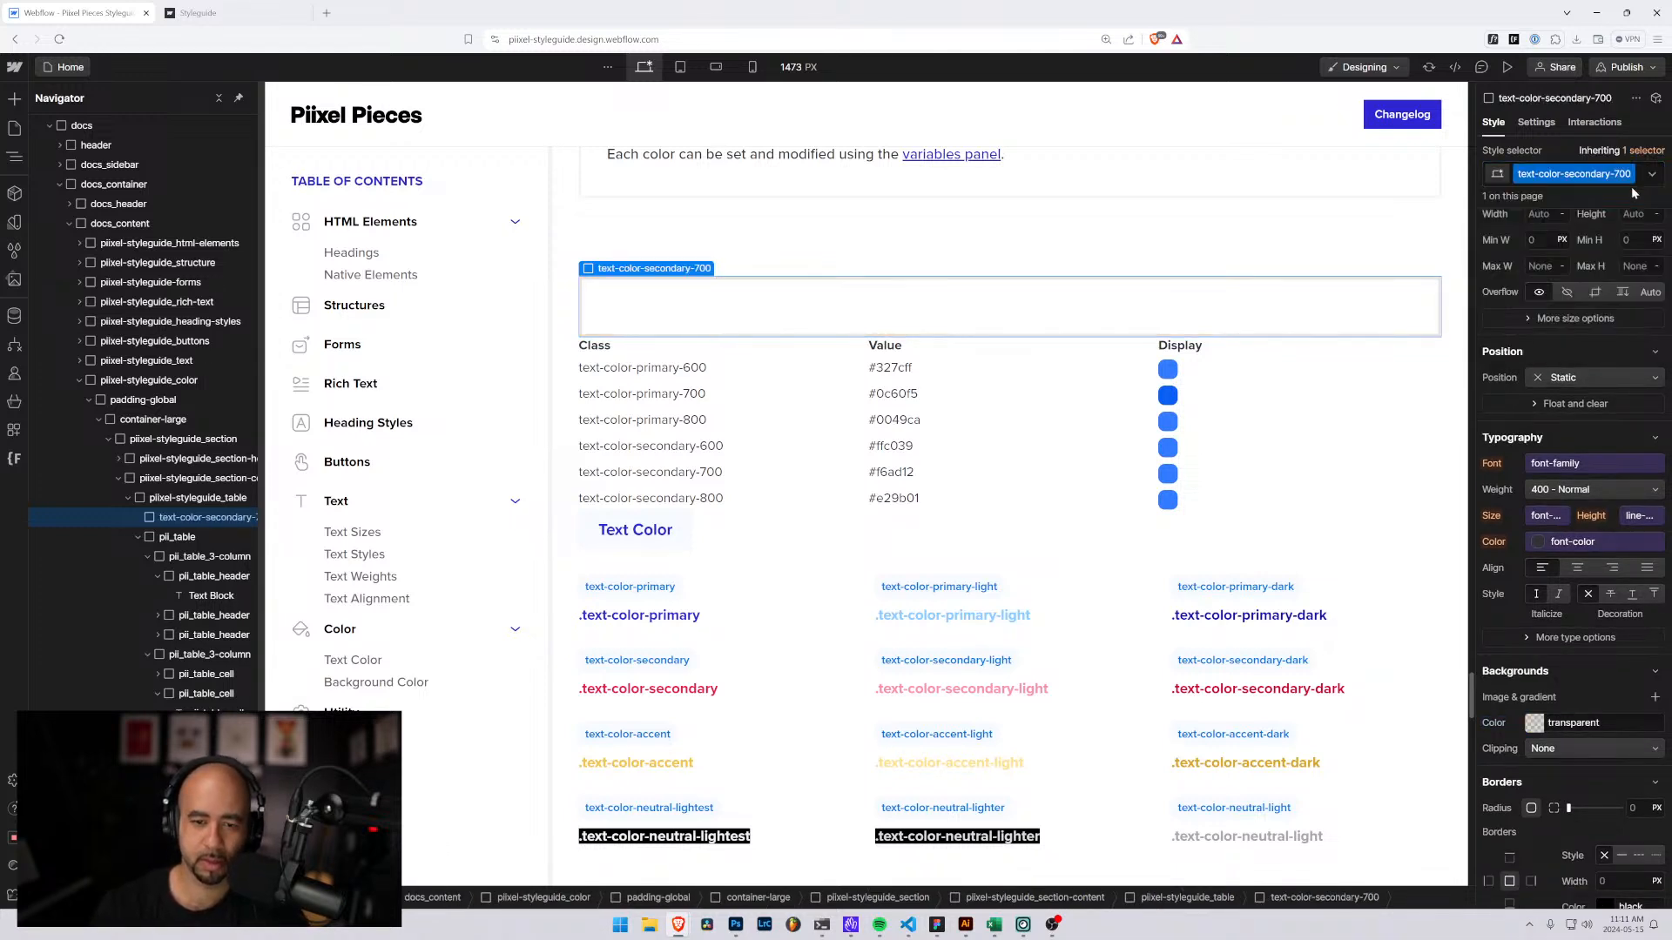
Set the background color of the text-color-secondary-700 class to #f6ad12.
left_click(1572, 723)
type("f6")
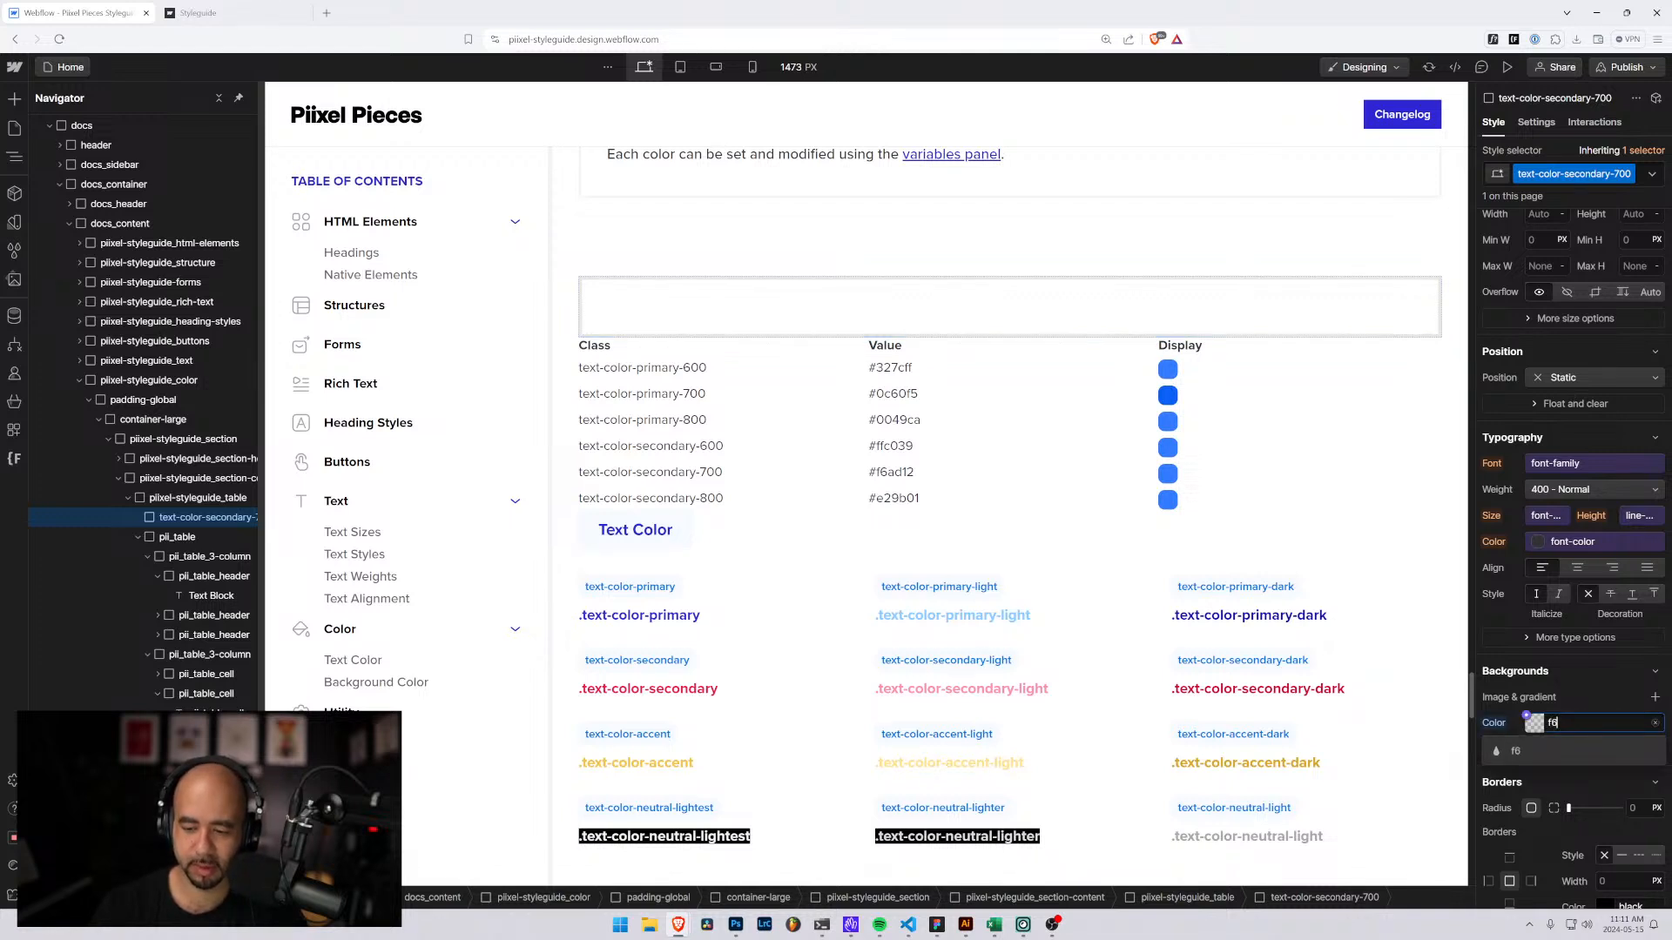
type("ad12")
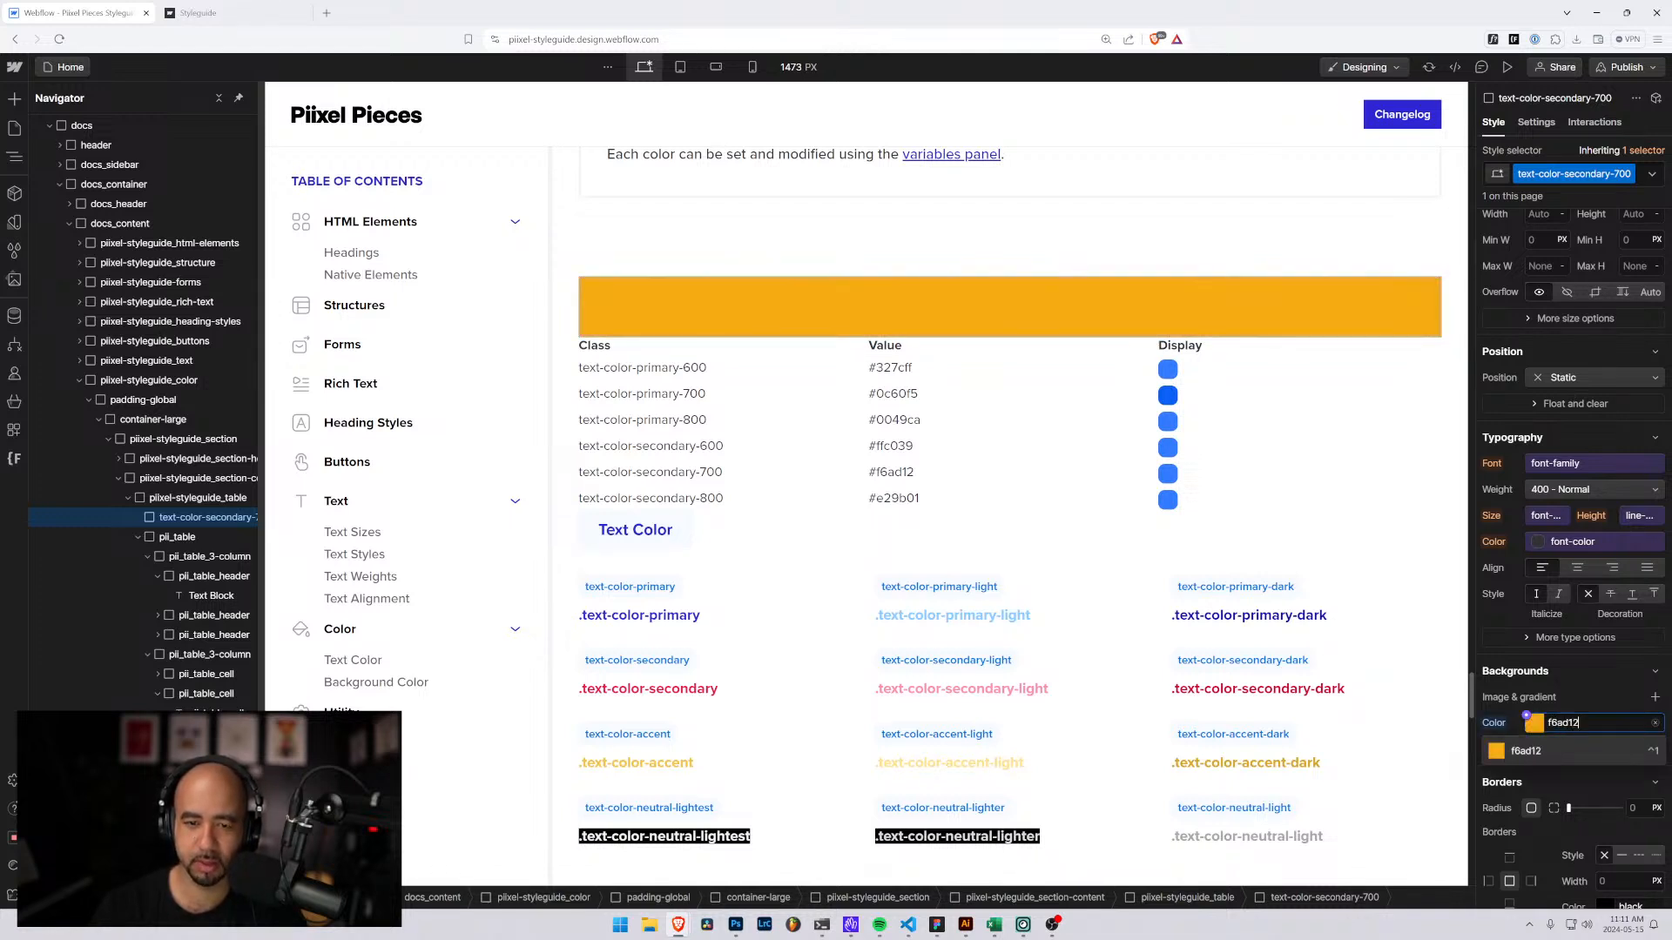
key("Return")
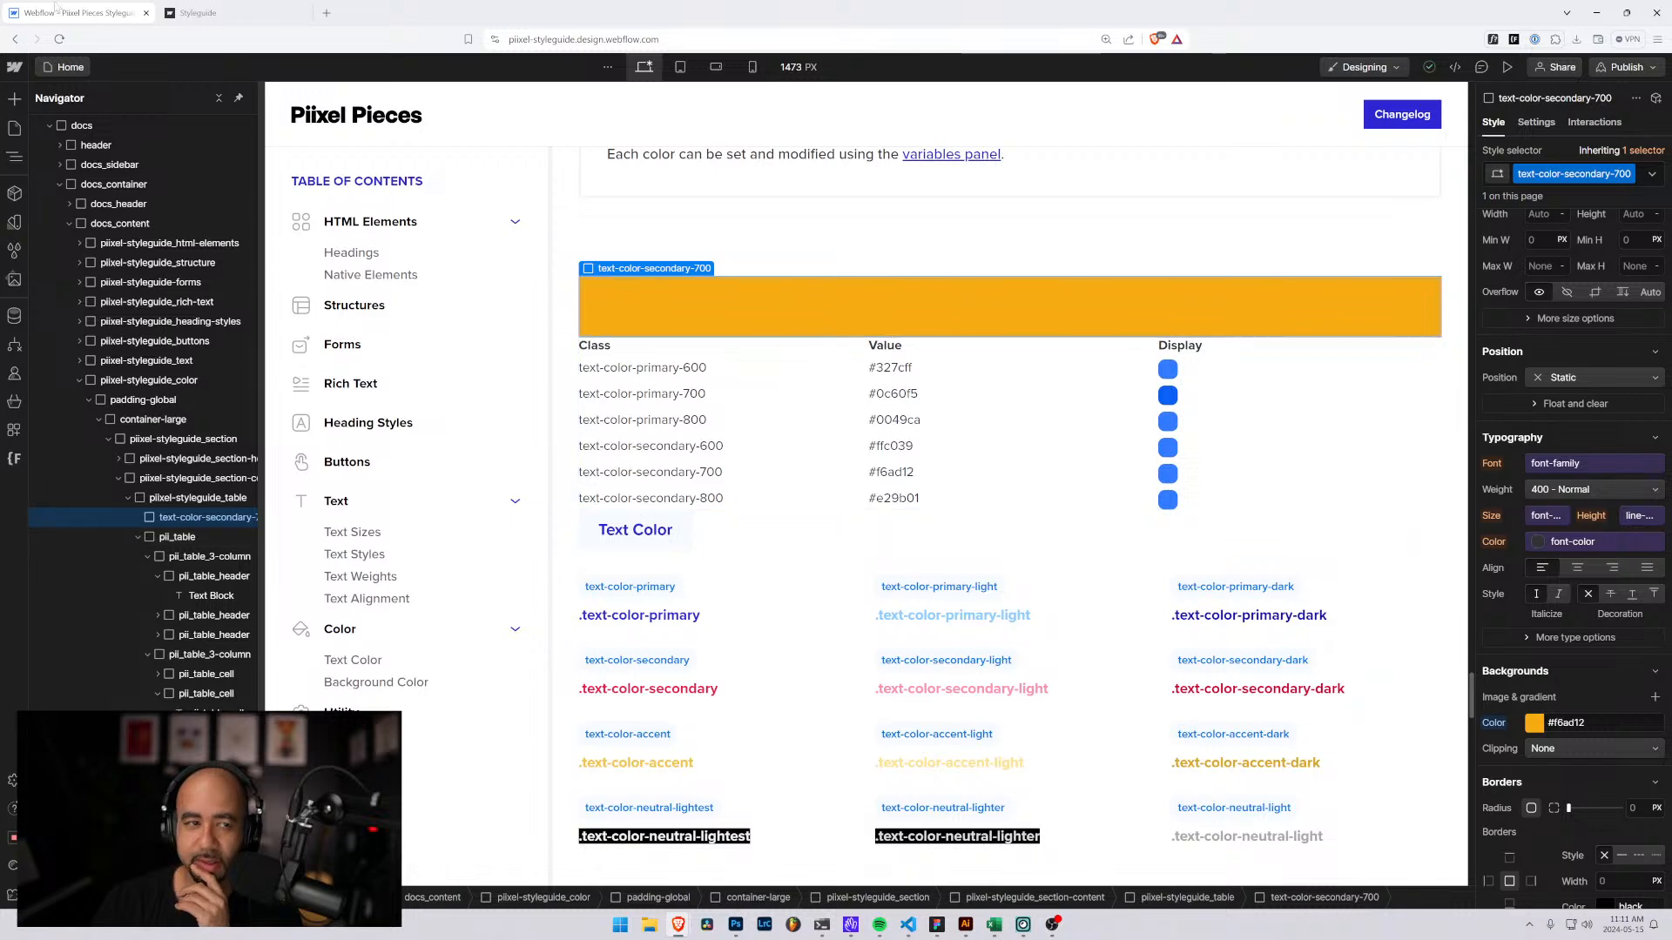
key("ctrl+Tab")
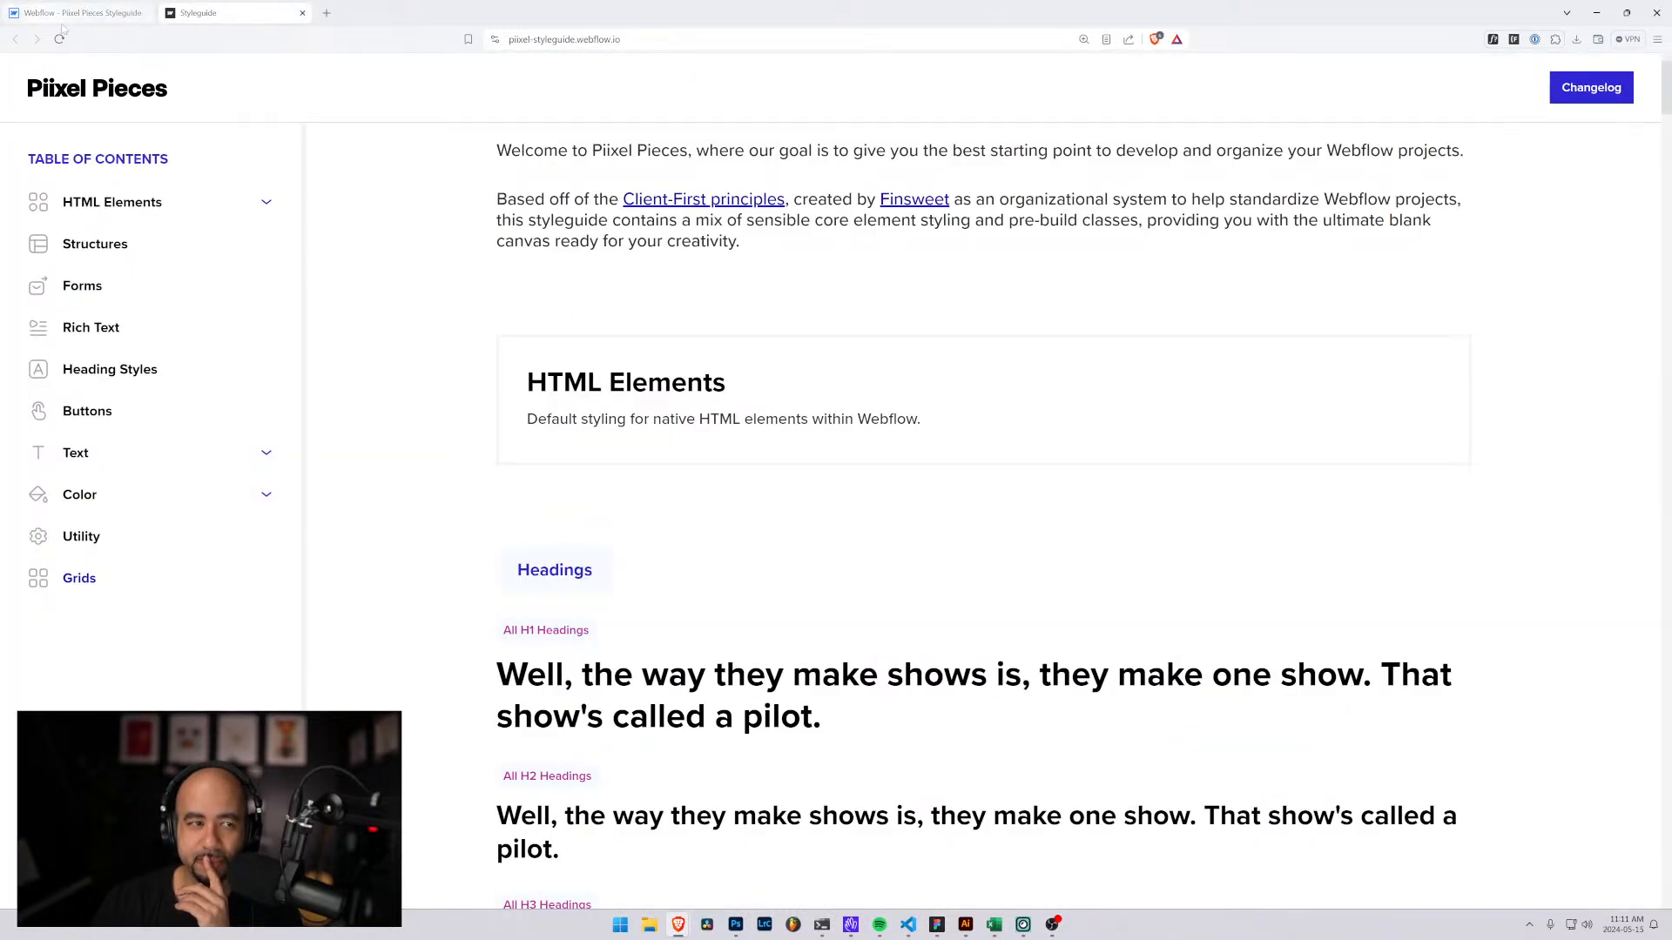
left_click(62, 17)
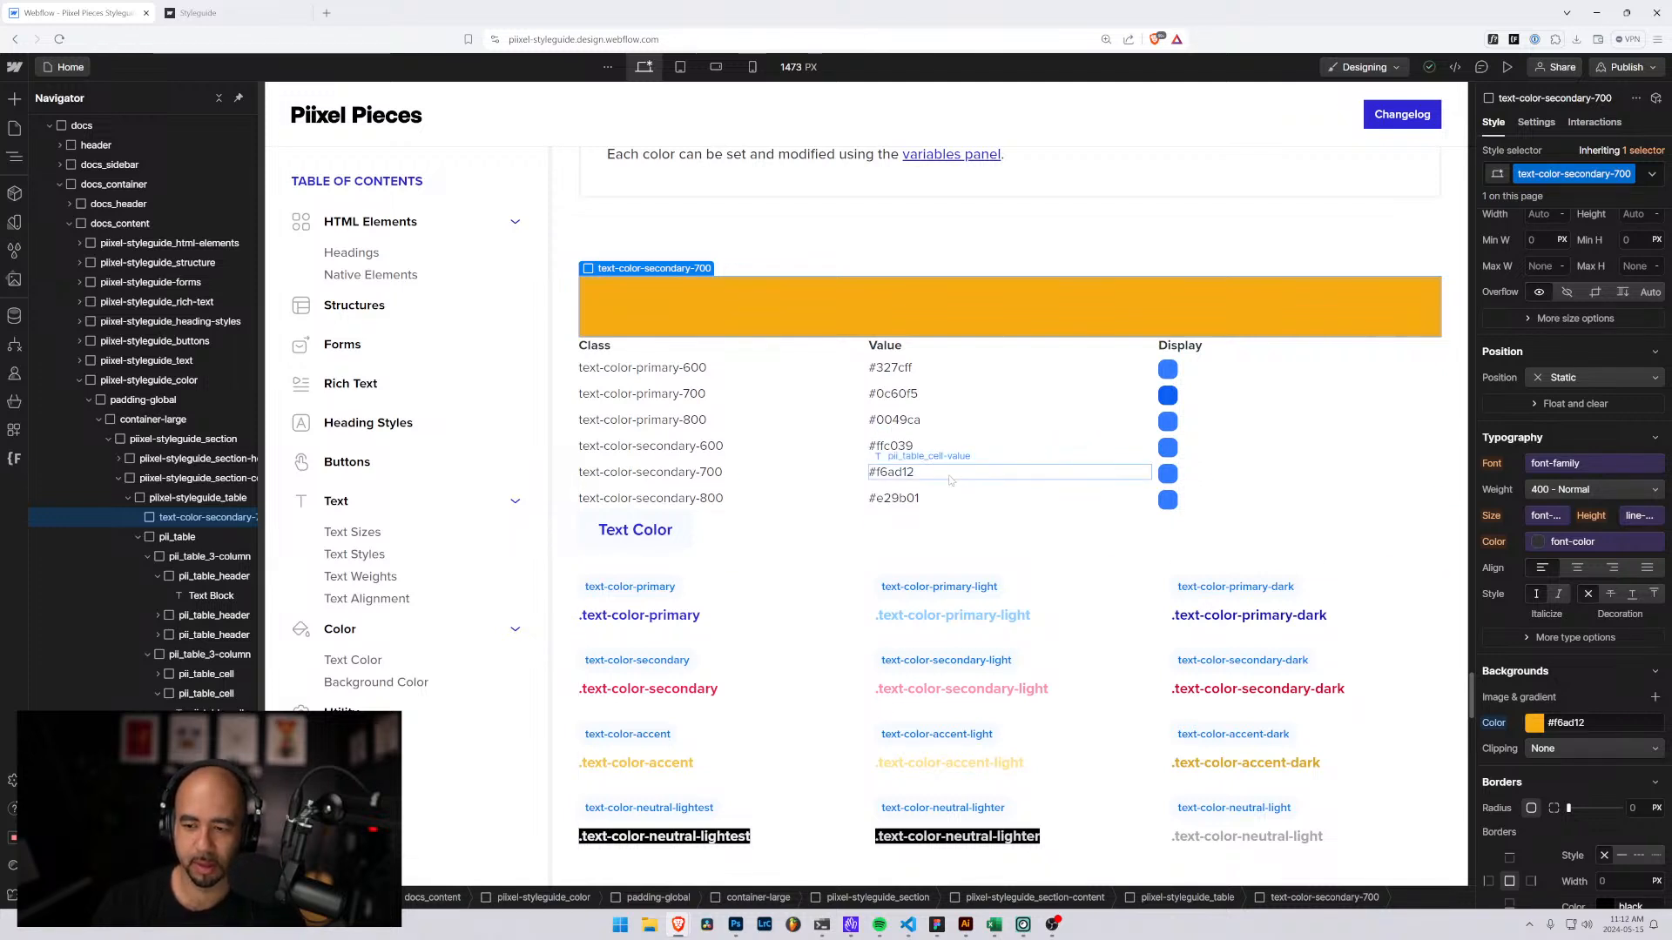
Replace the div block's class with a new one named text-color-secondary-800, copying the name from the table.
left_click(1628, 174)
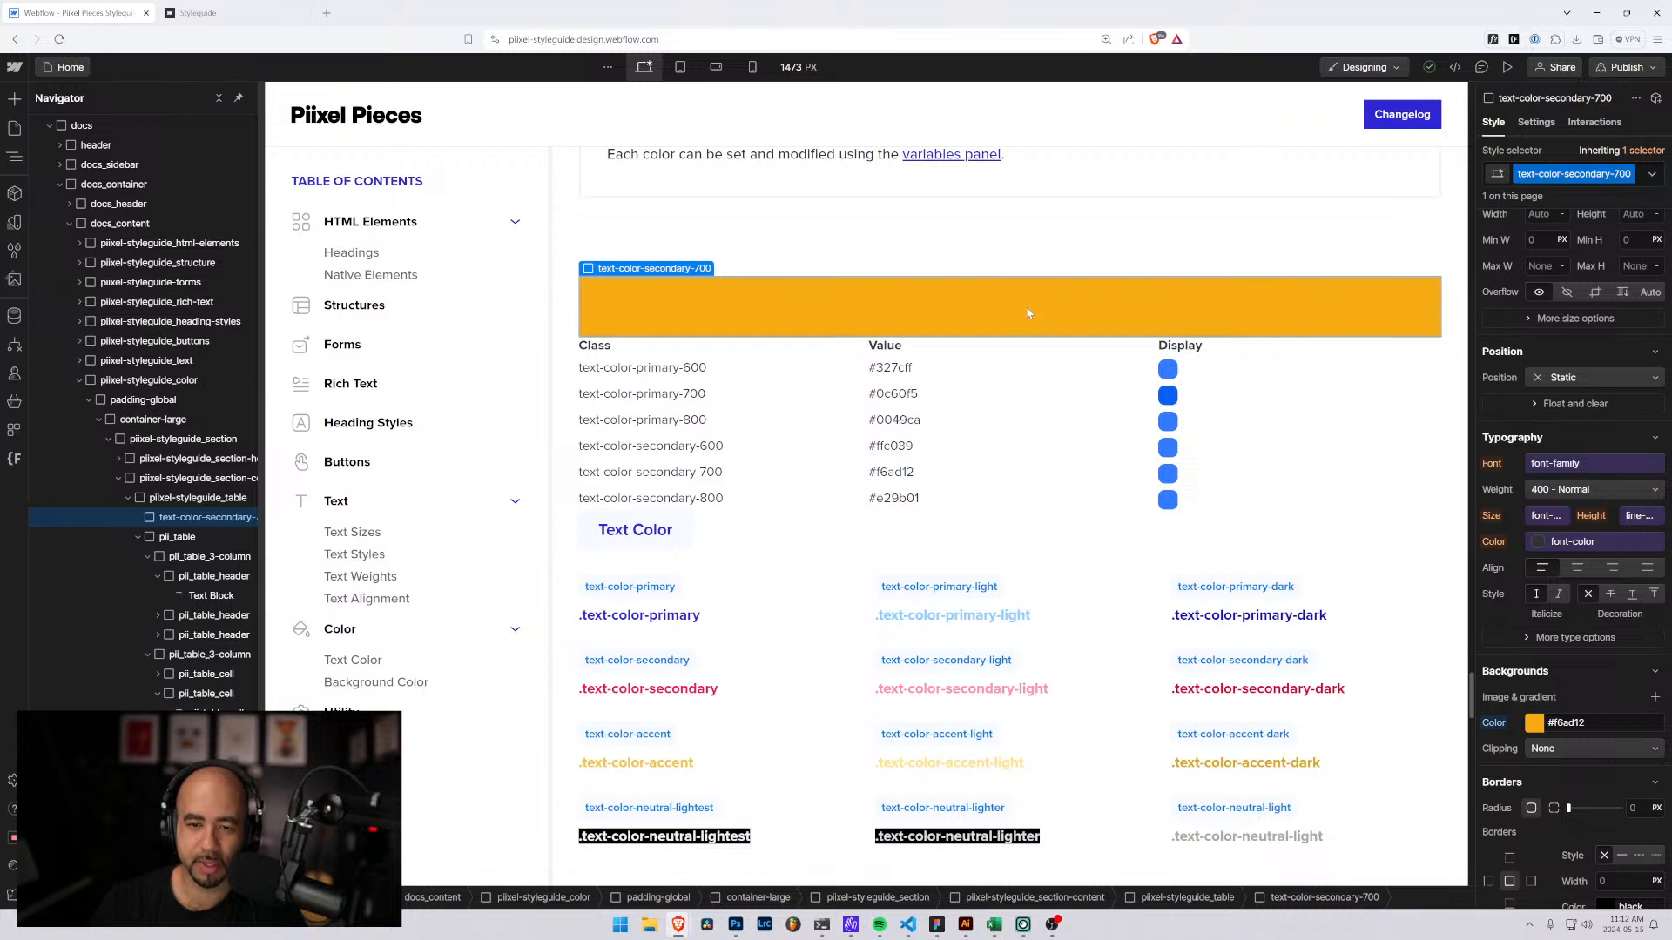
key("ctrl+Return")
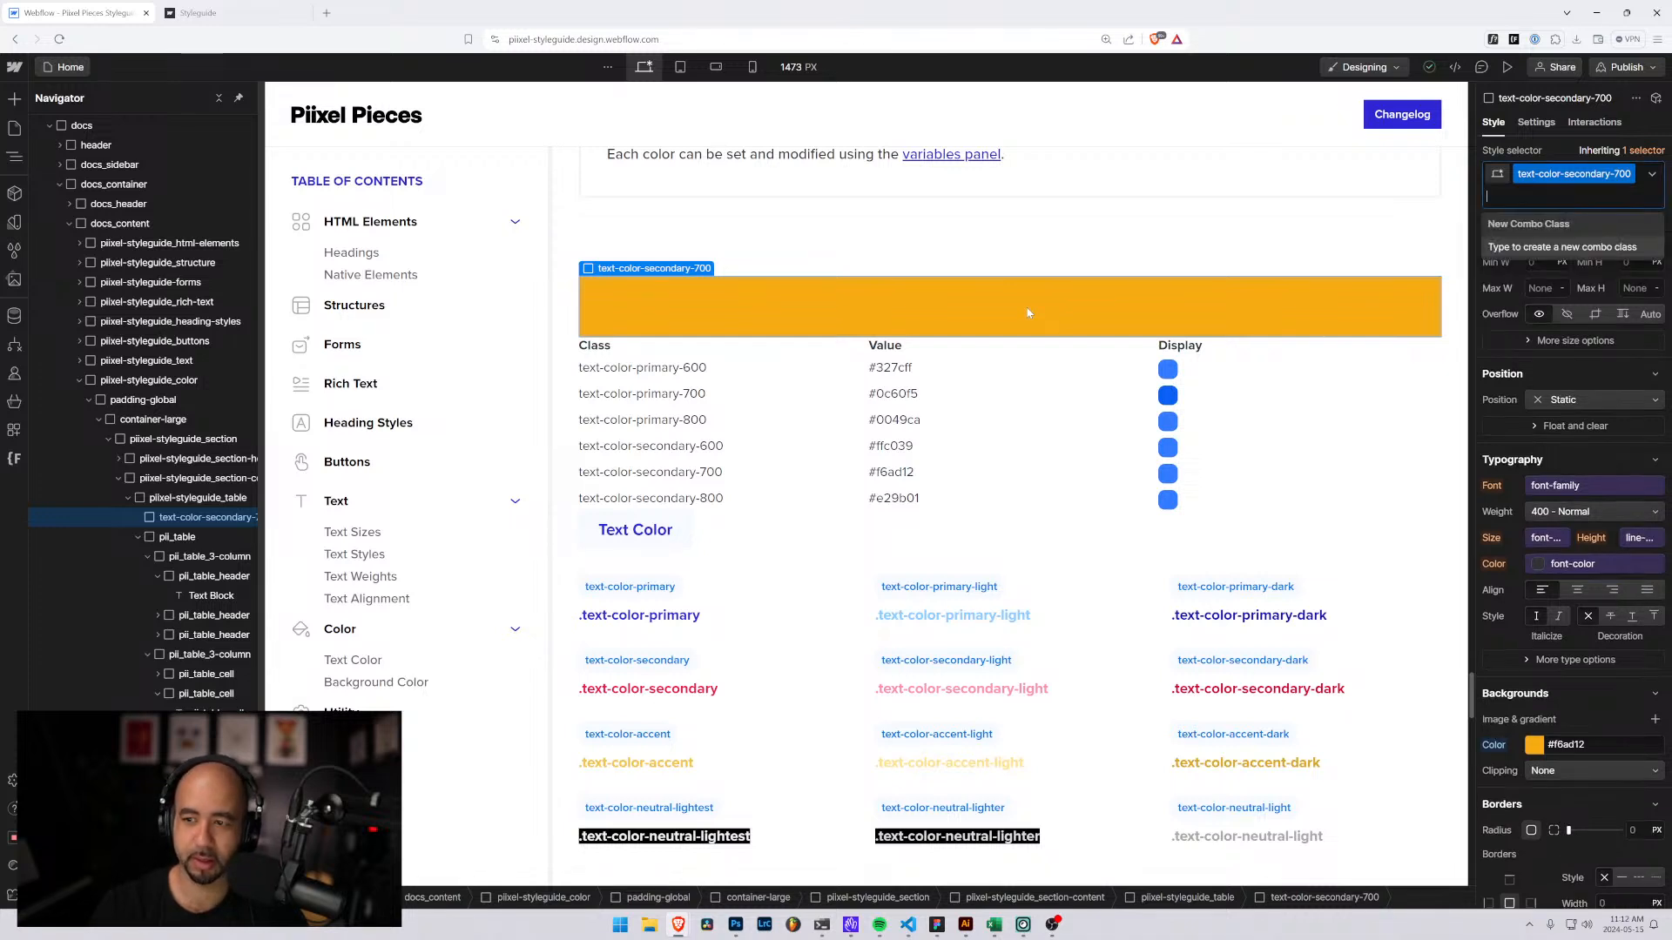
key("BackSpace")
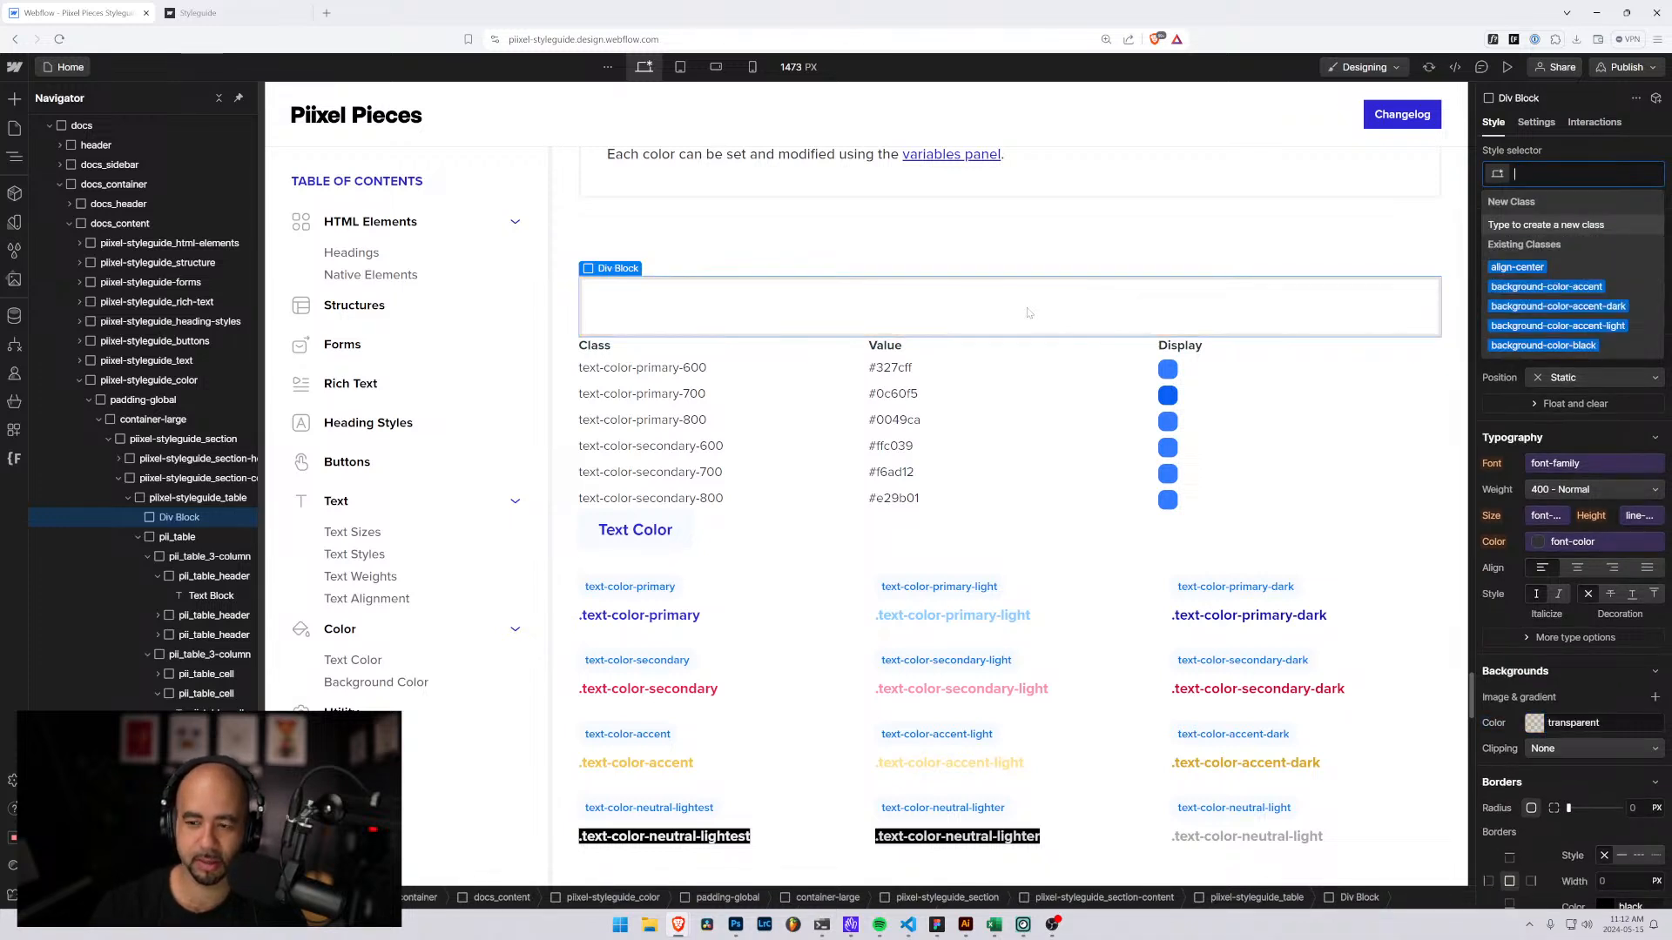
left_click(677, 498)
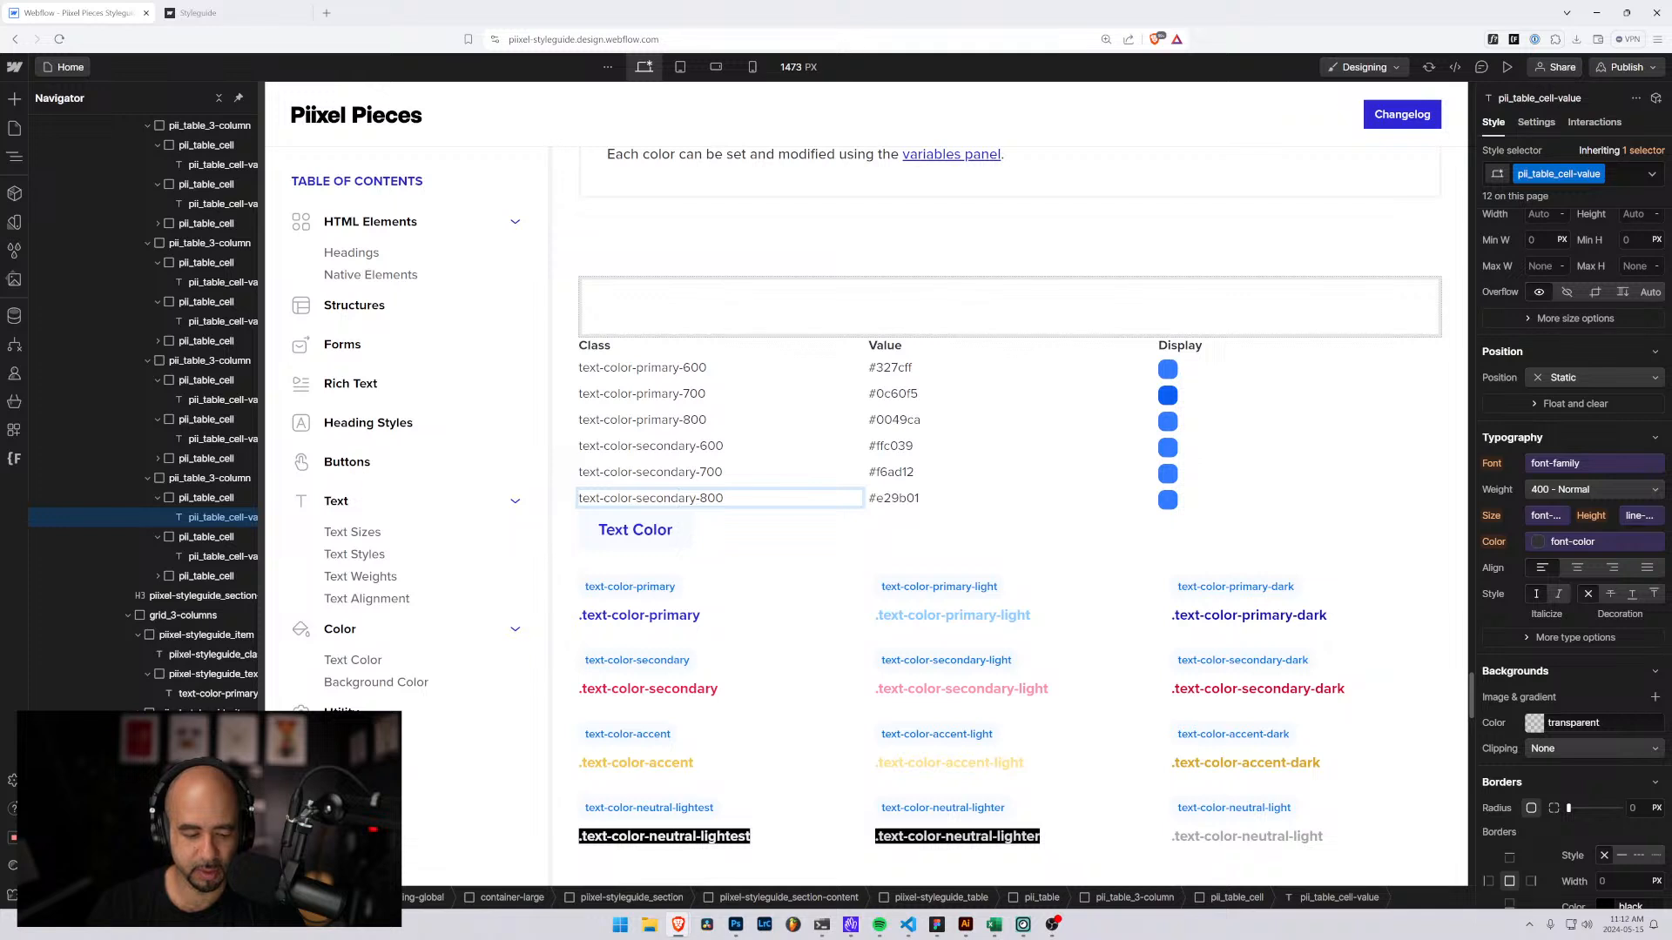
double_click(678, 498)
key("ctrl+c")
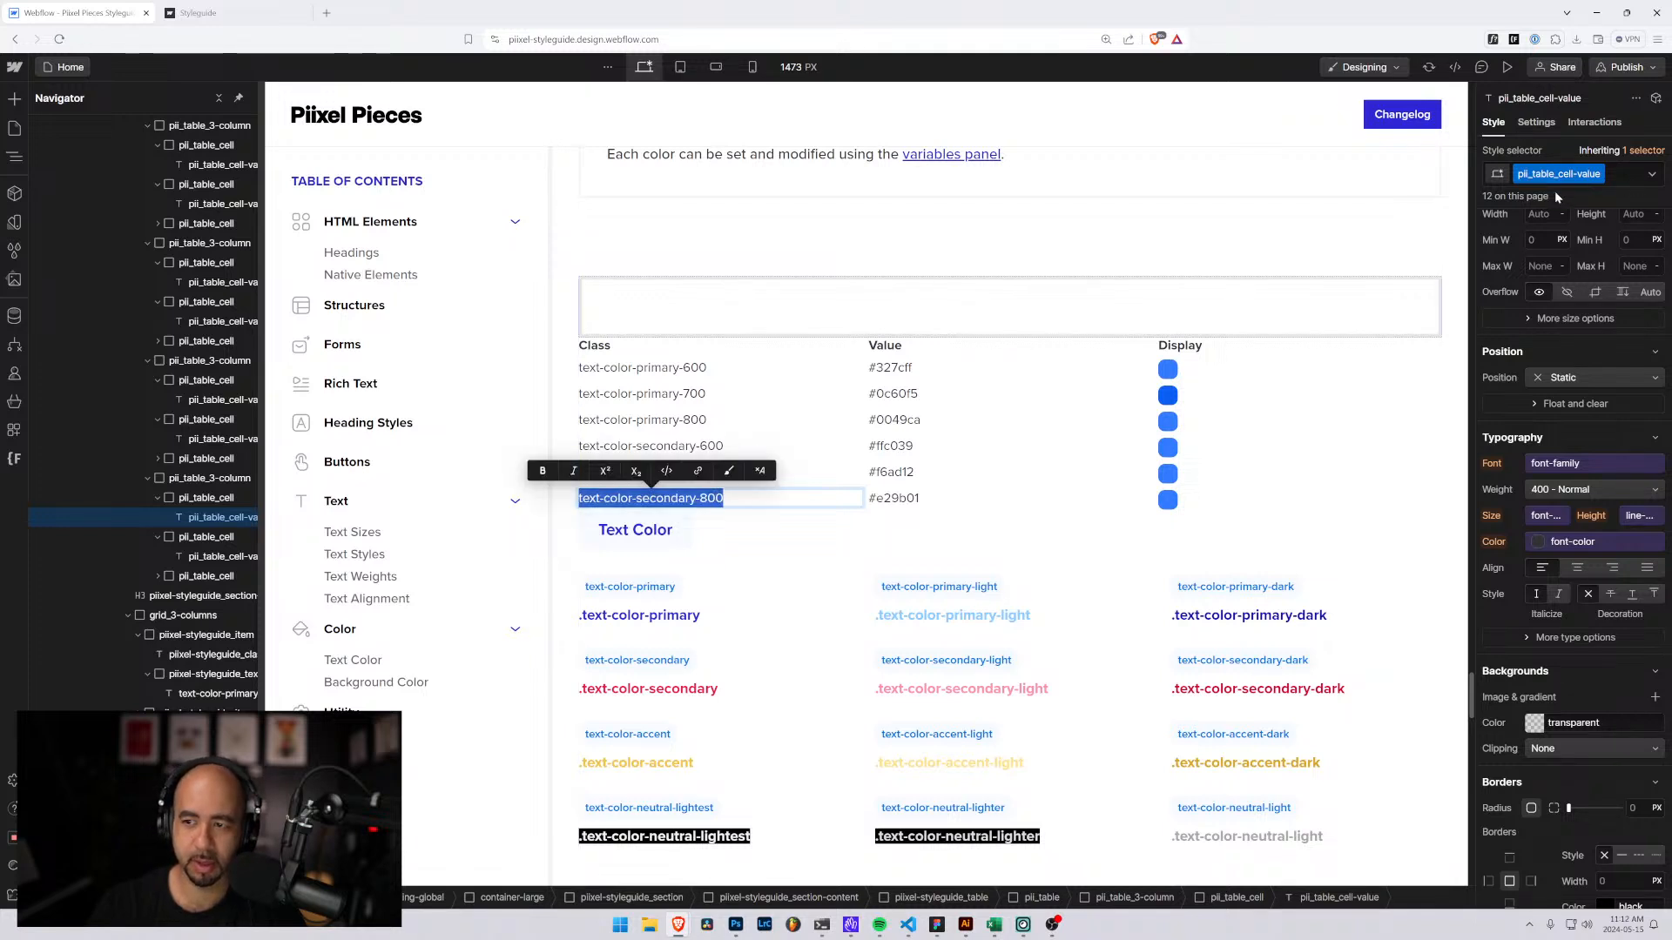
key("Escape")
left_click(1086, 311)
key("ctrl+Return")
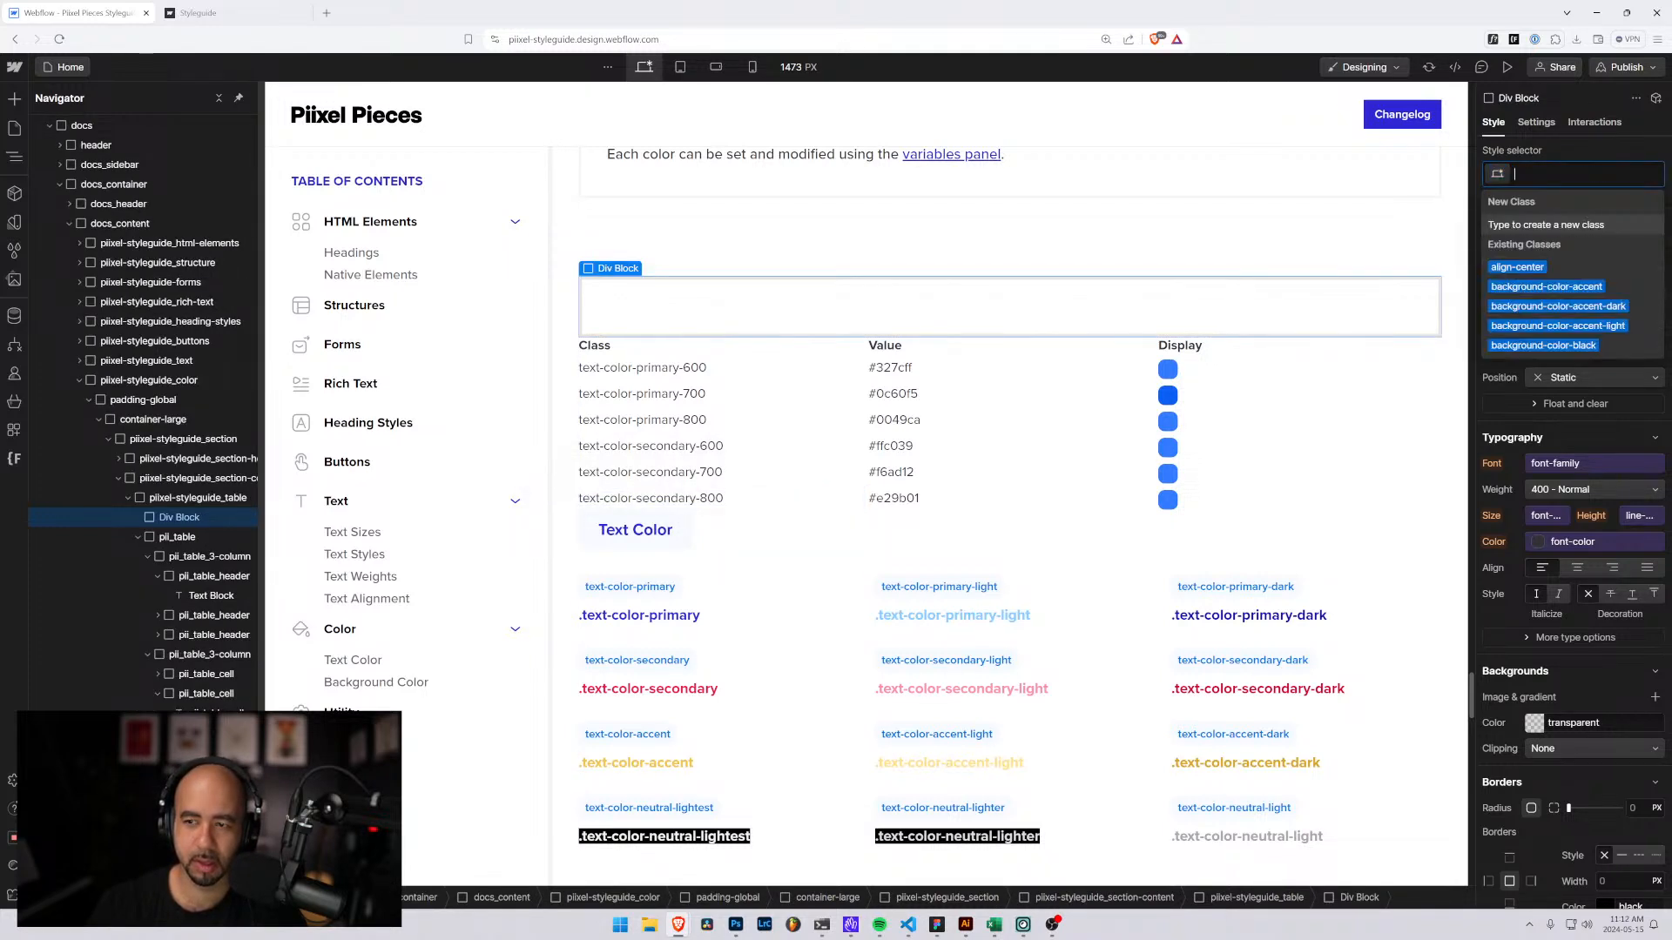
key("ctrl+v")
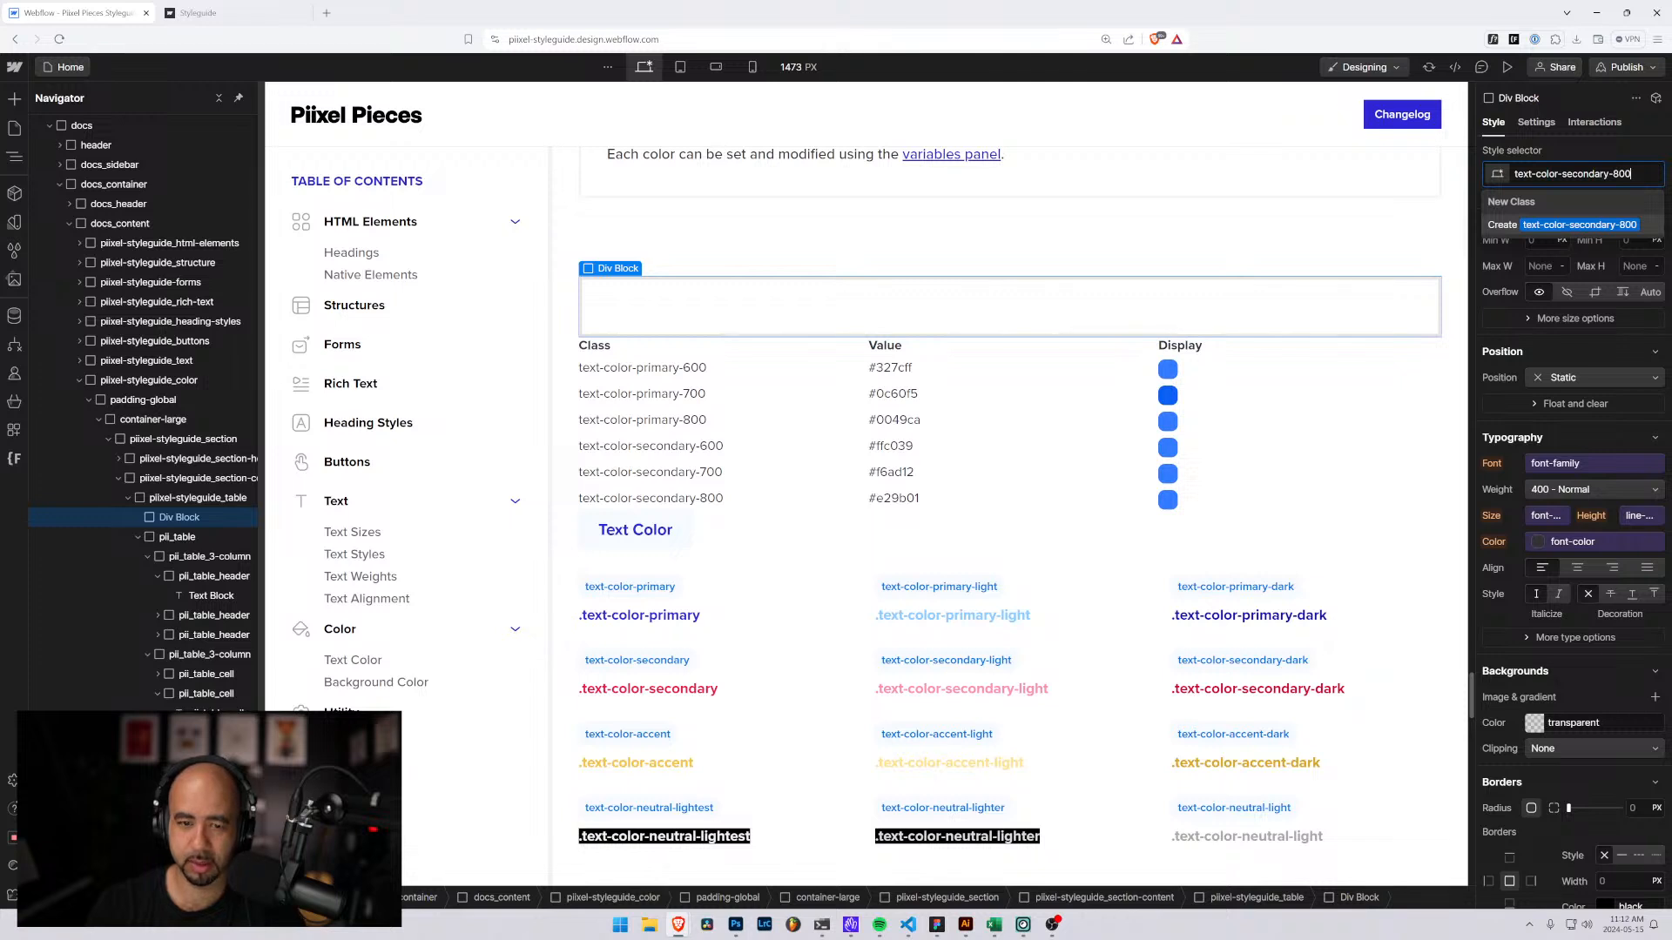
key("Return")
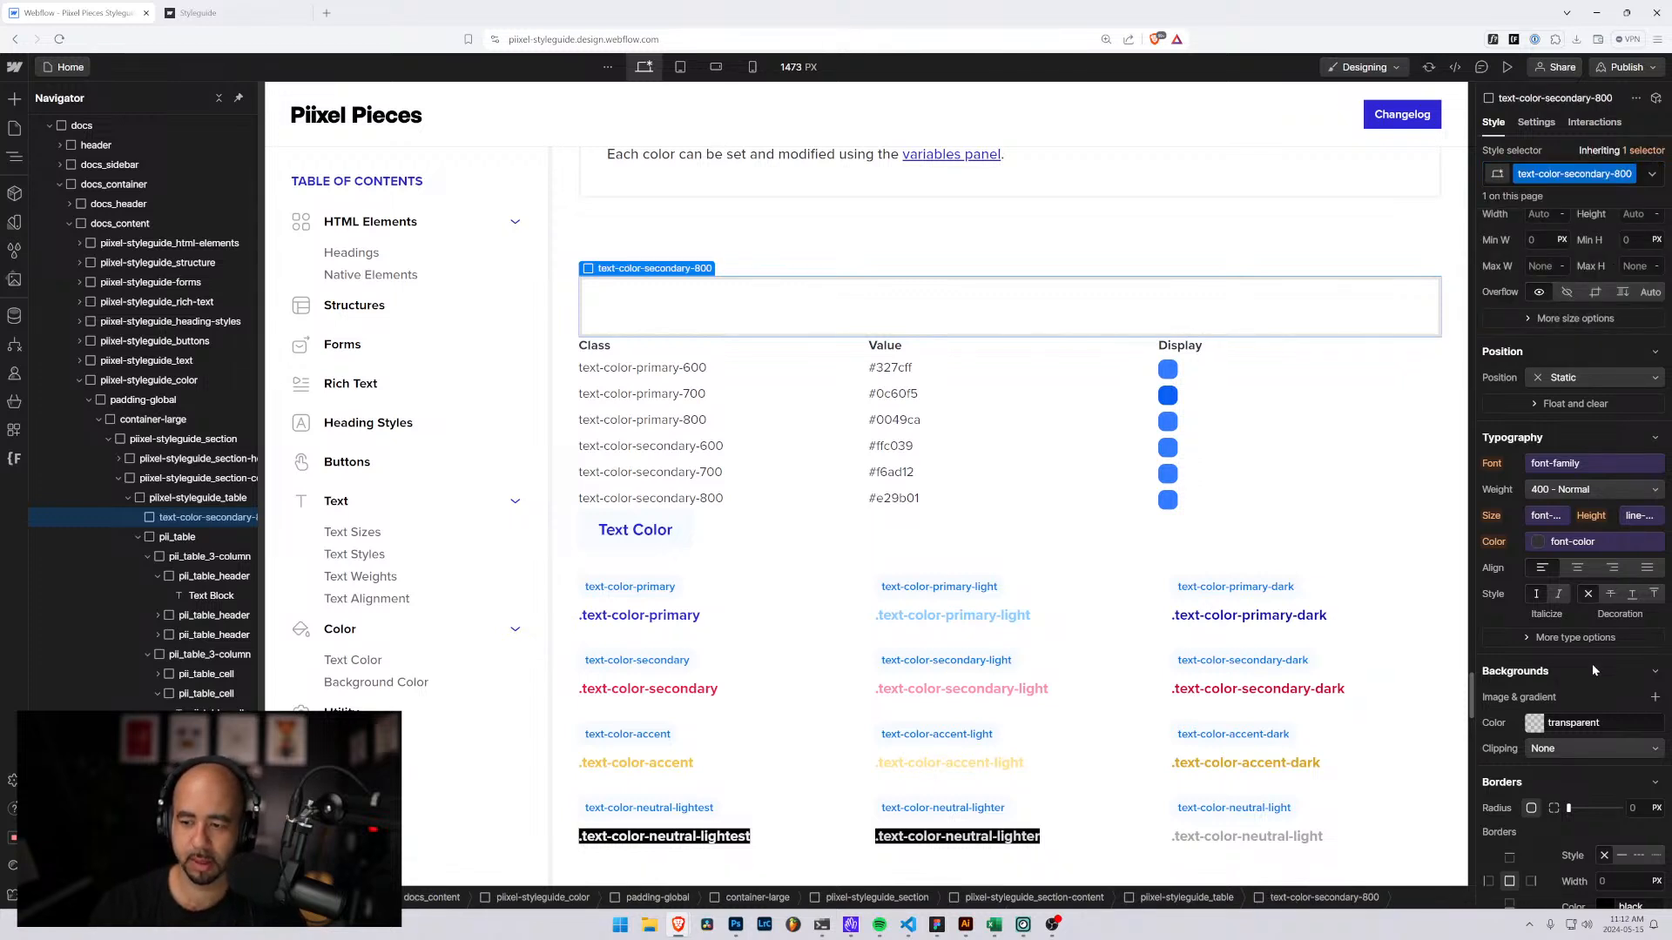
Set the background color of the text-color-secondary-800 class to #e29b01, and delete the temporary div block above the table.
left_click(1571, 721)
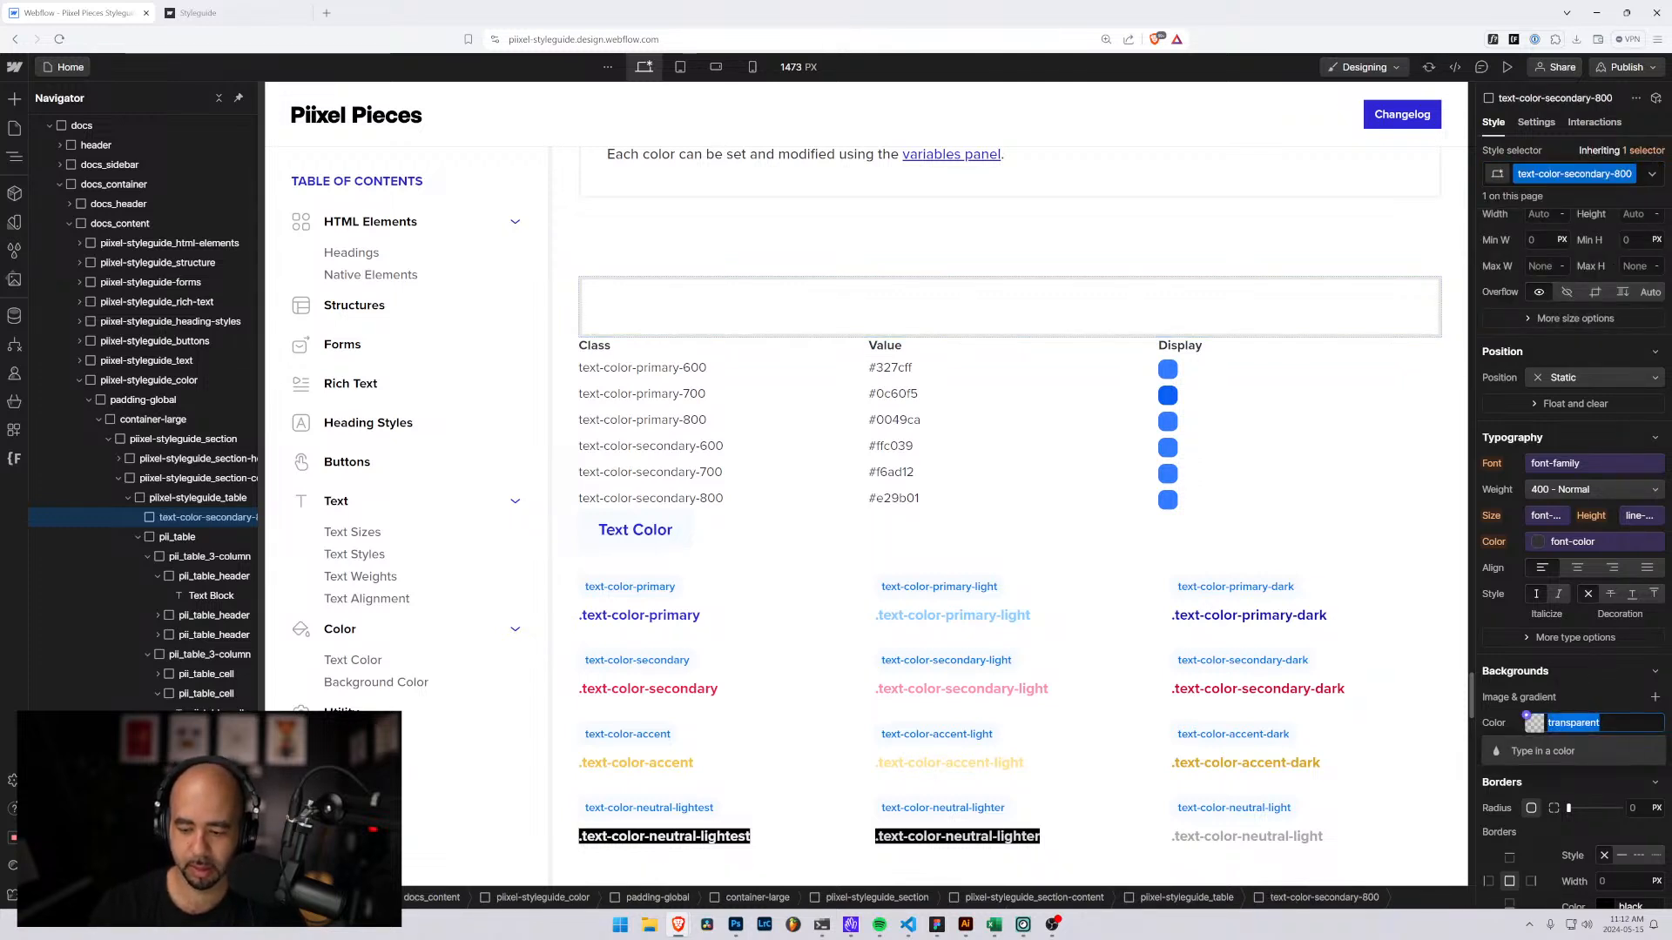
type("e29b01")
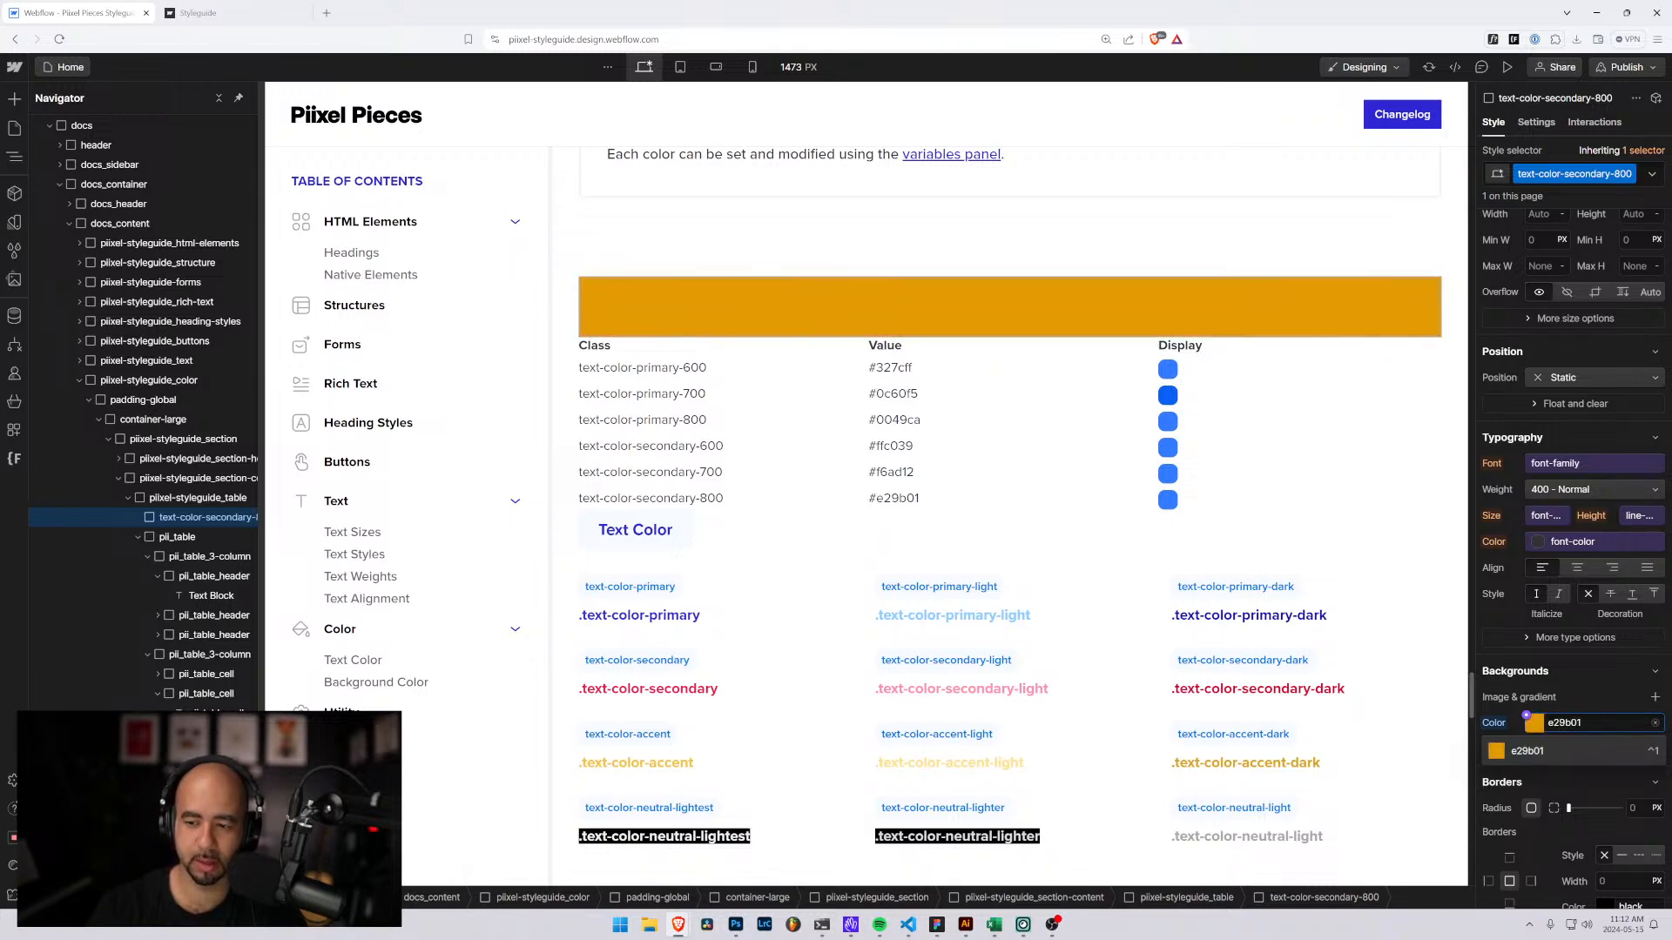
key("Return")
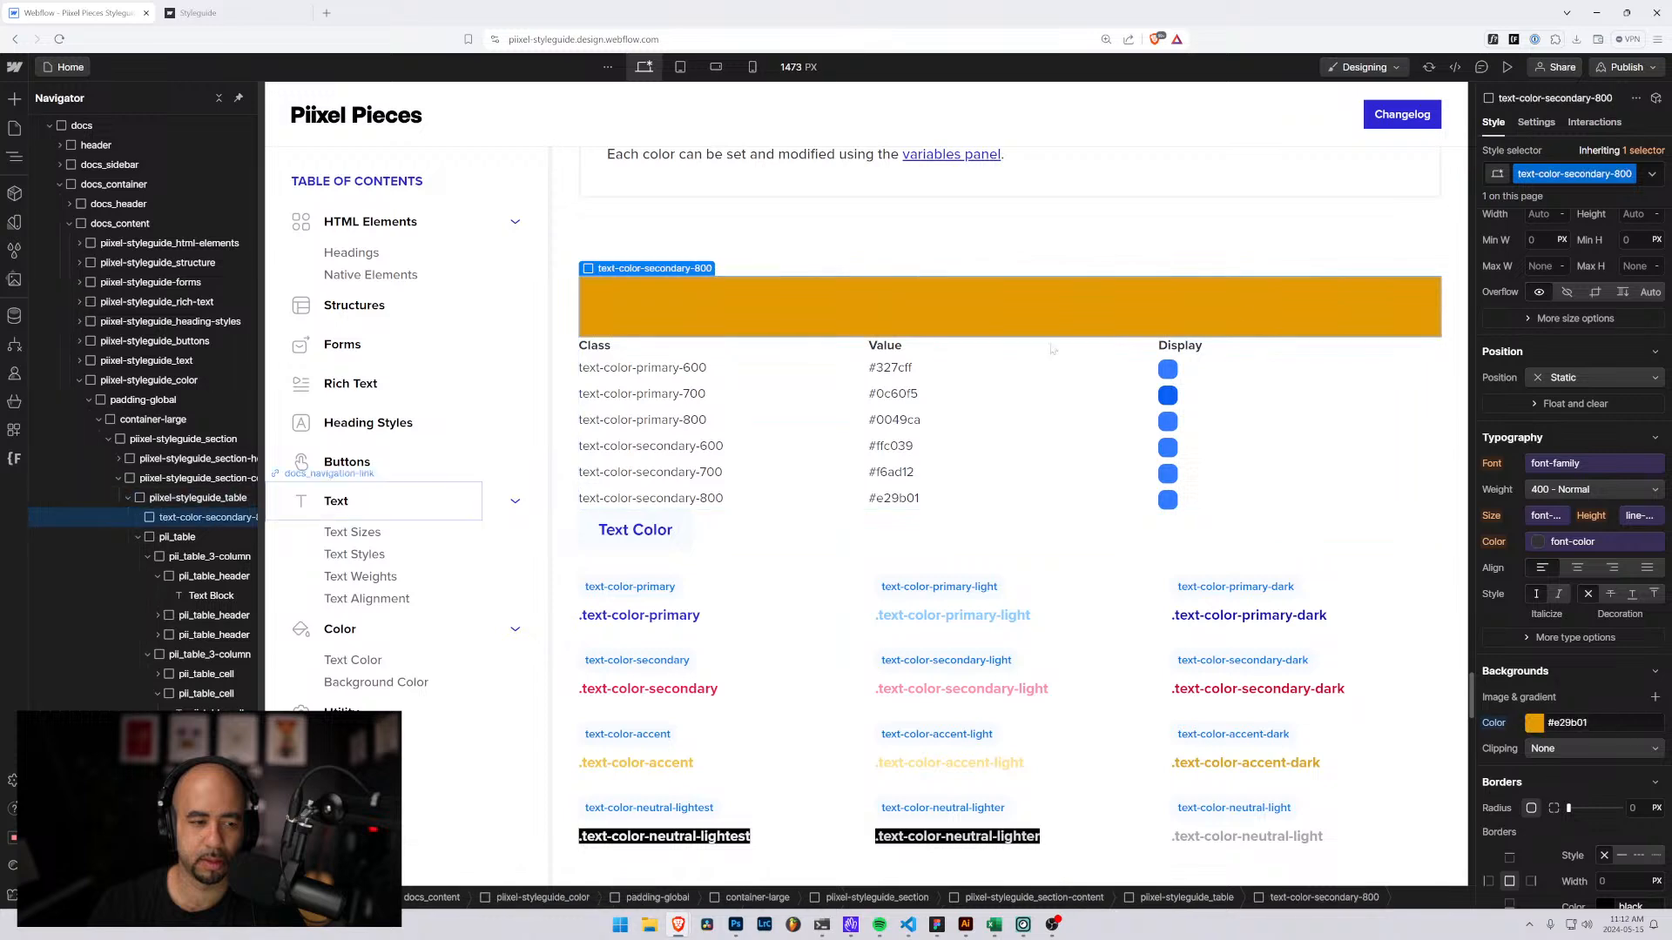
key("Delete")
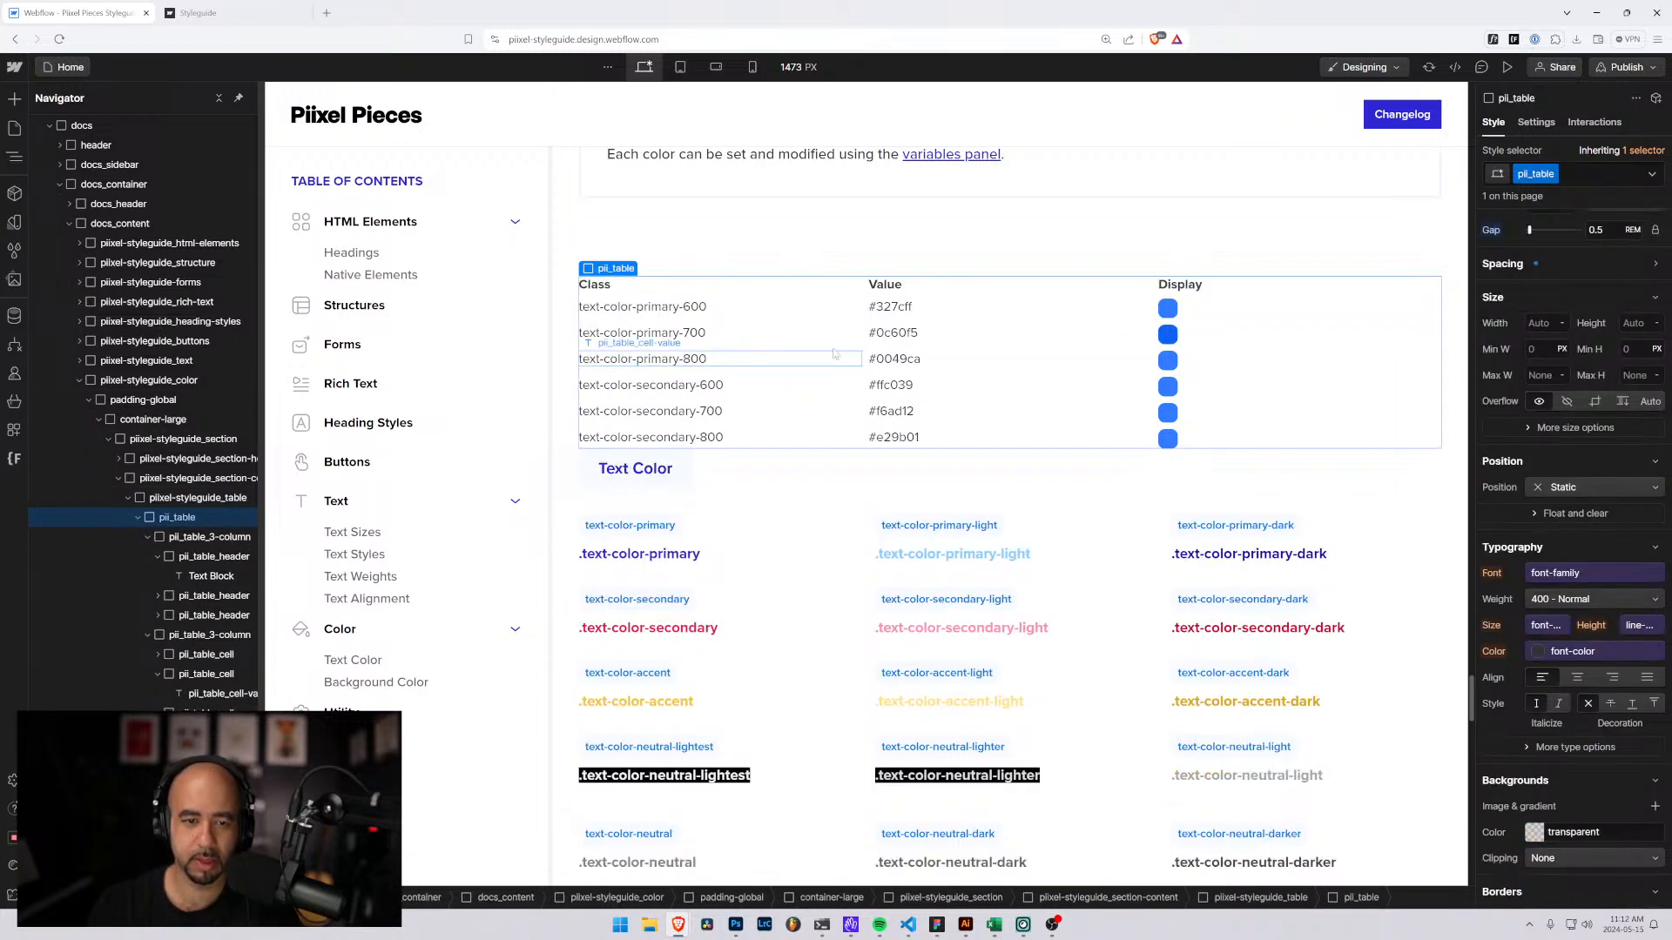
Remove the combo class from the swatch in the text-color-primary-700 row and reapply background-color-primary-700.
left_click(1167, 338)
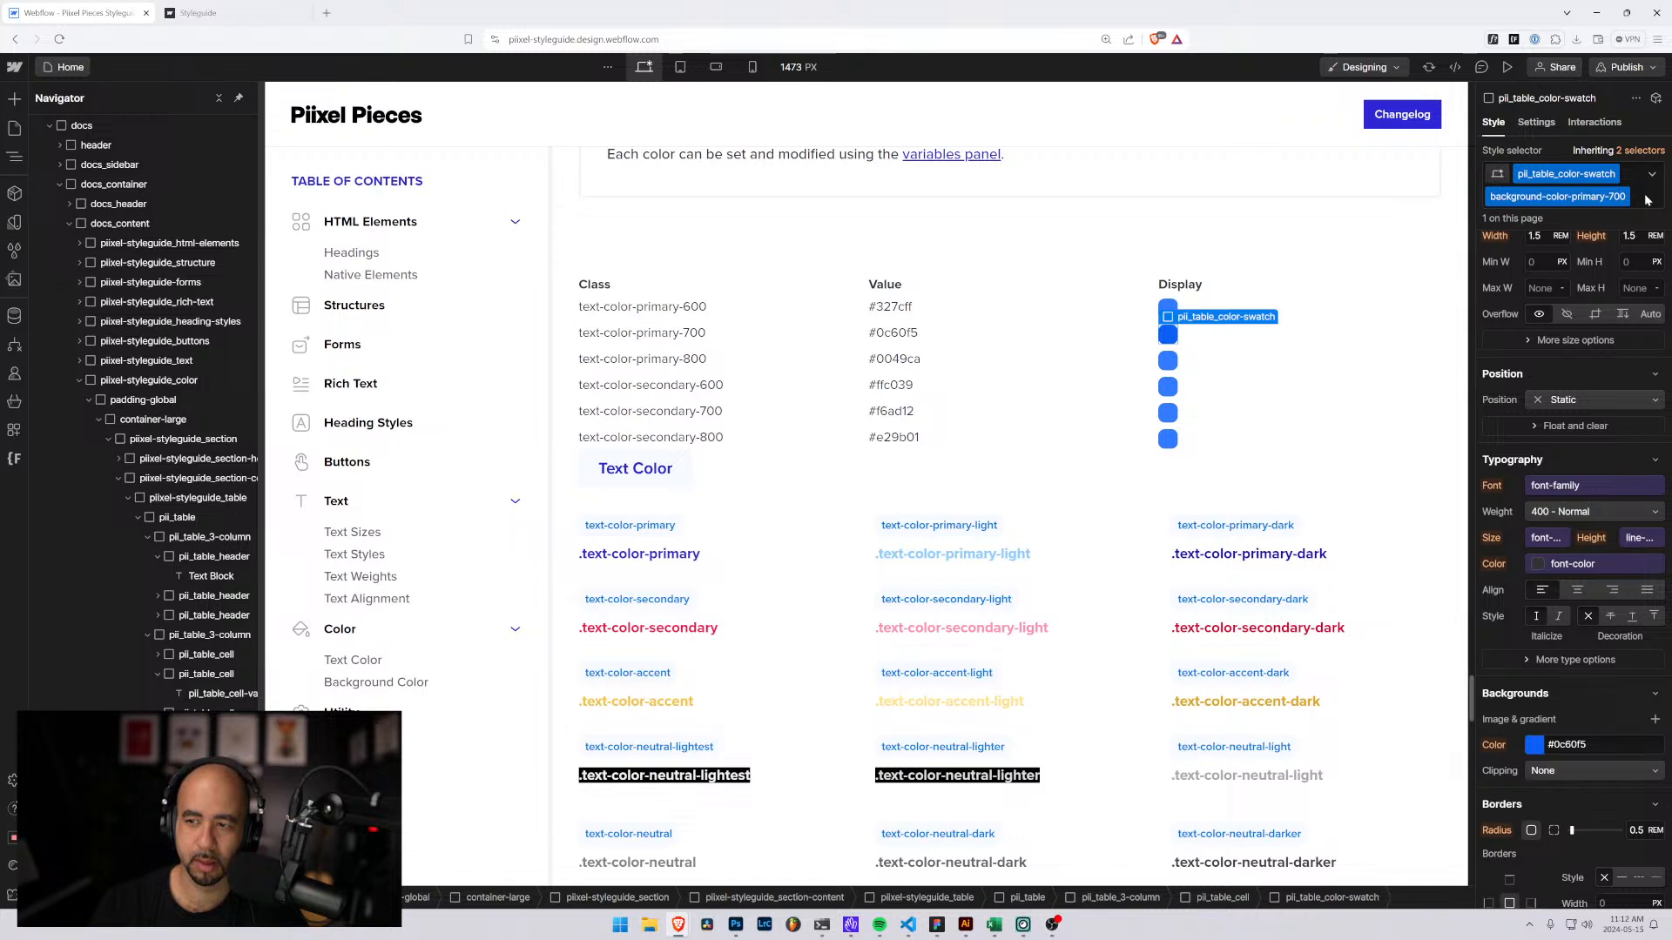
left_click(1645, 199)
key("BackSpace")
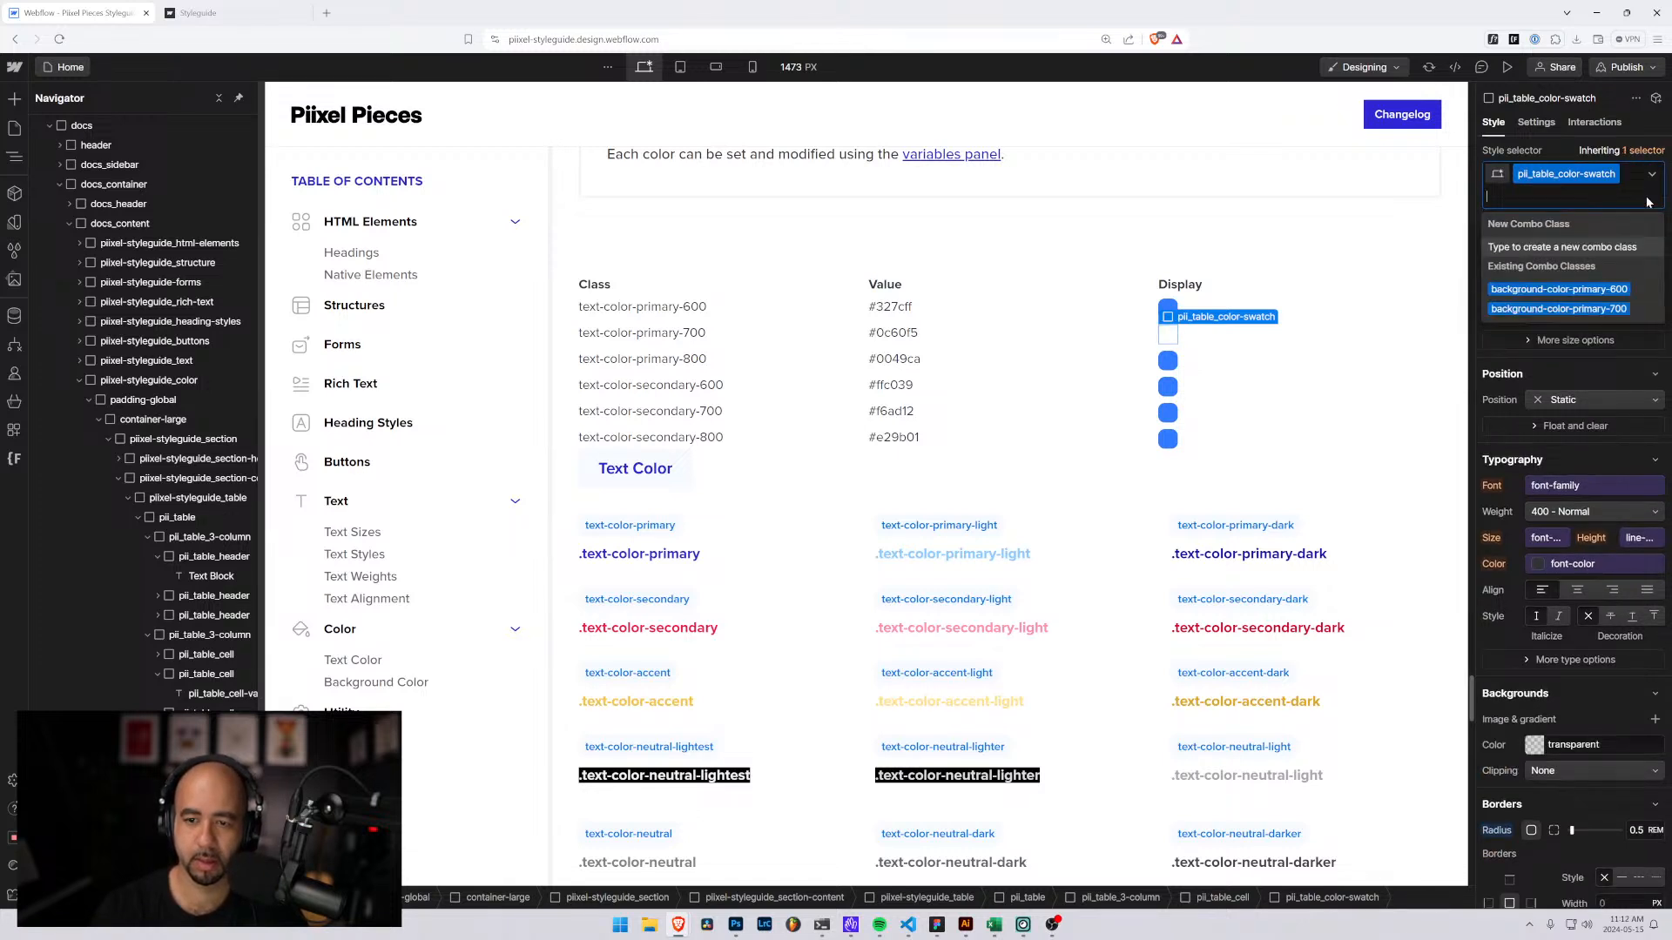
left_click(1559, 289)
Remove the background-color-primary-600 combo class from the swatch in the text-color-primary-800 row.
left_click(1168, 362)
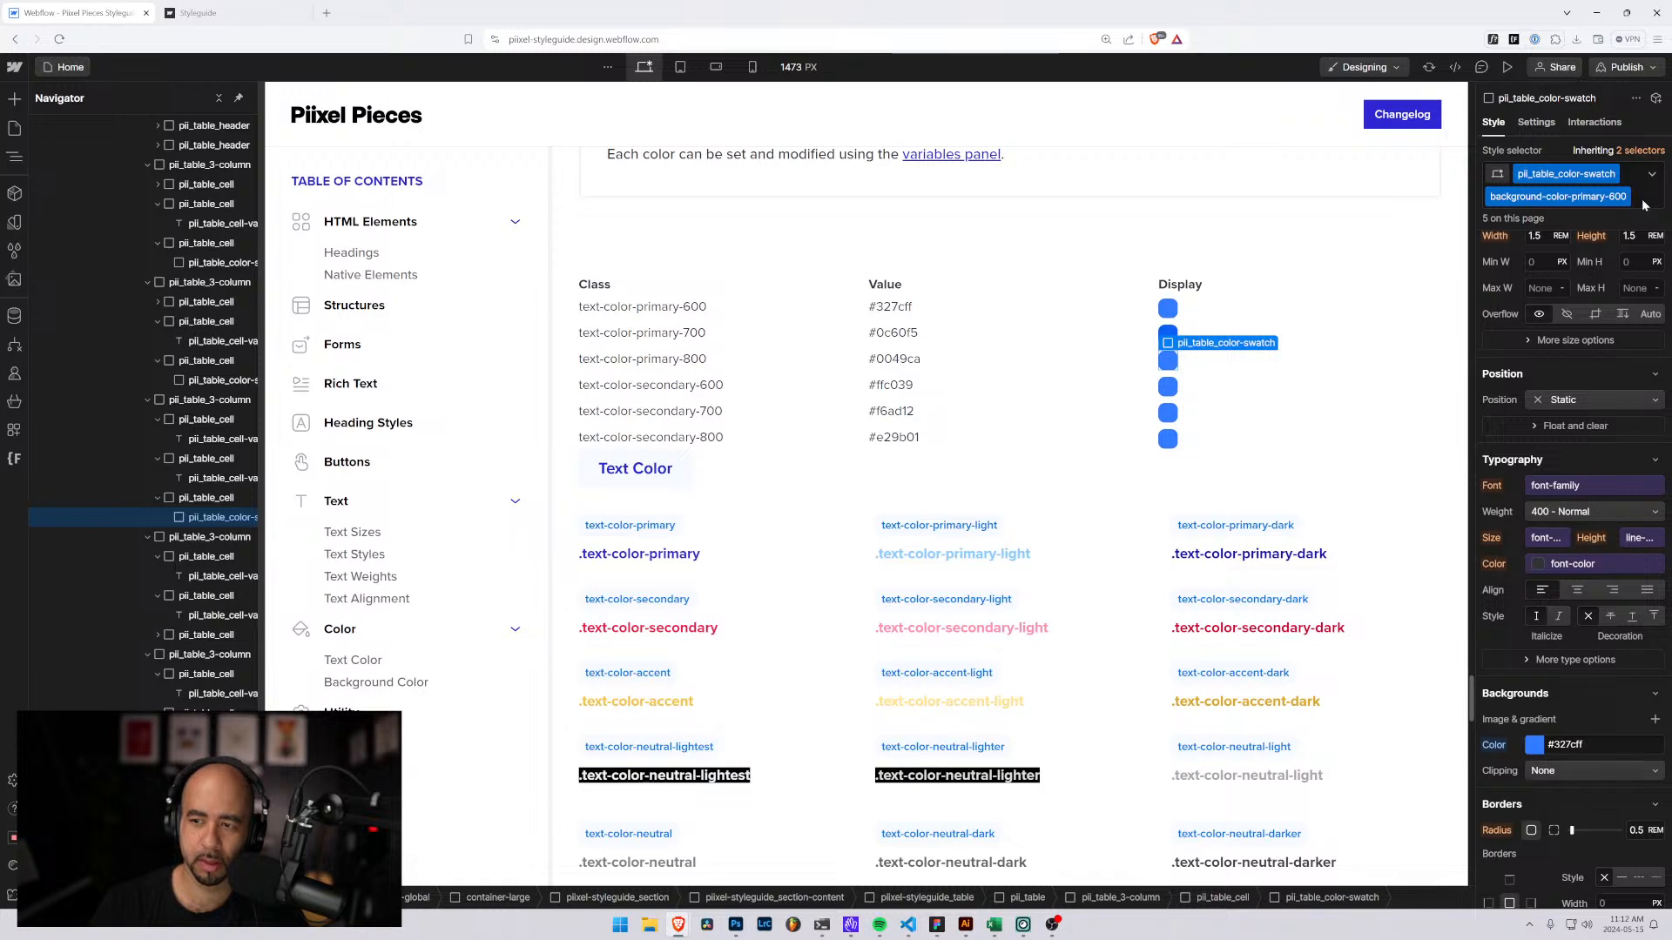
key("BackSpace")
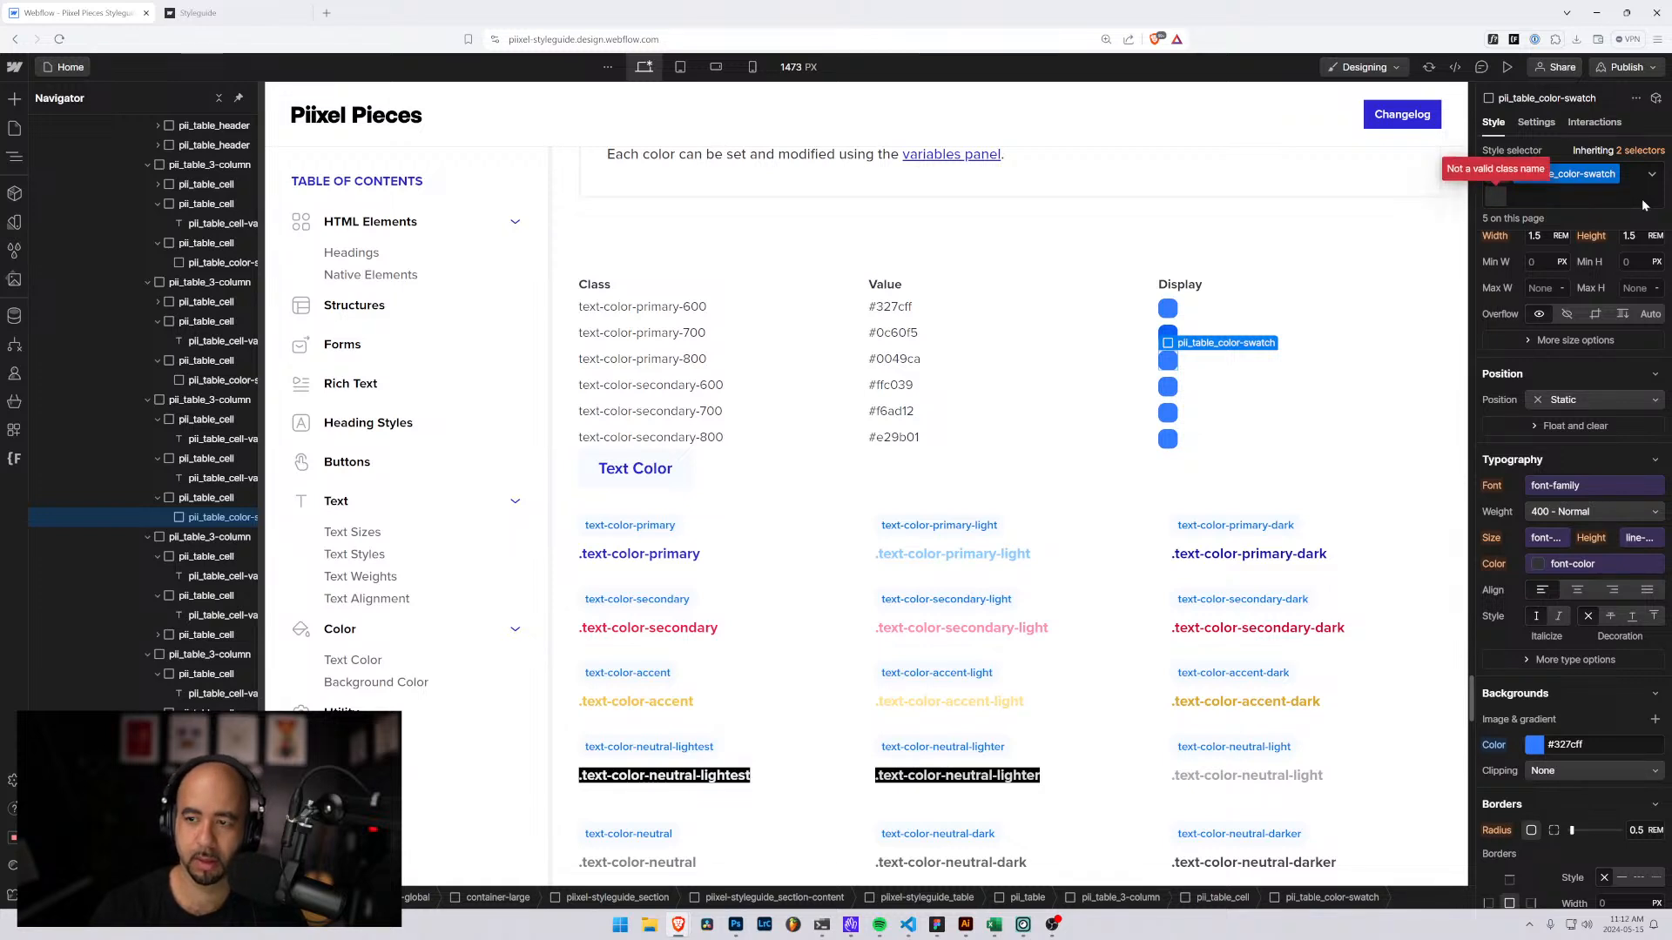
key("ctrl+z")
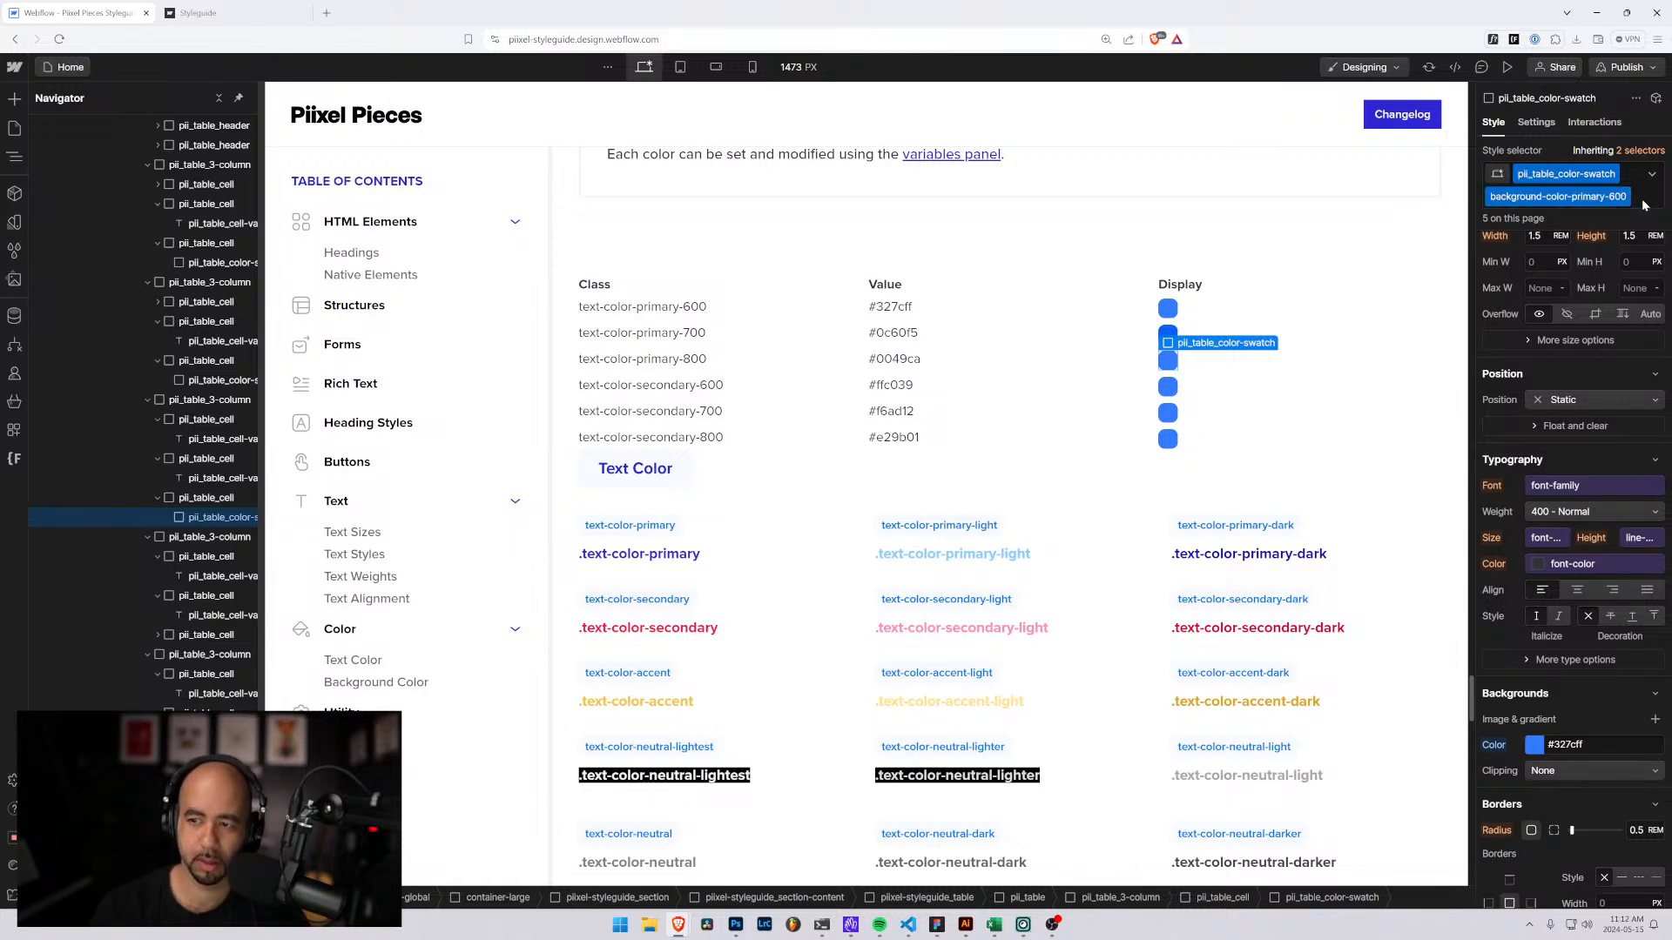
key("BackSpace")
Try a new combo class named background-primary-800 on the swatch in the text-color-primary-800 row, and remove it again.
type("backg")
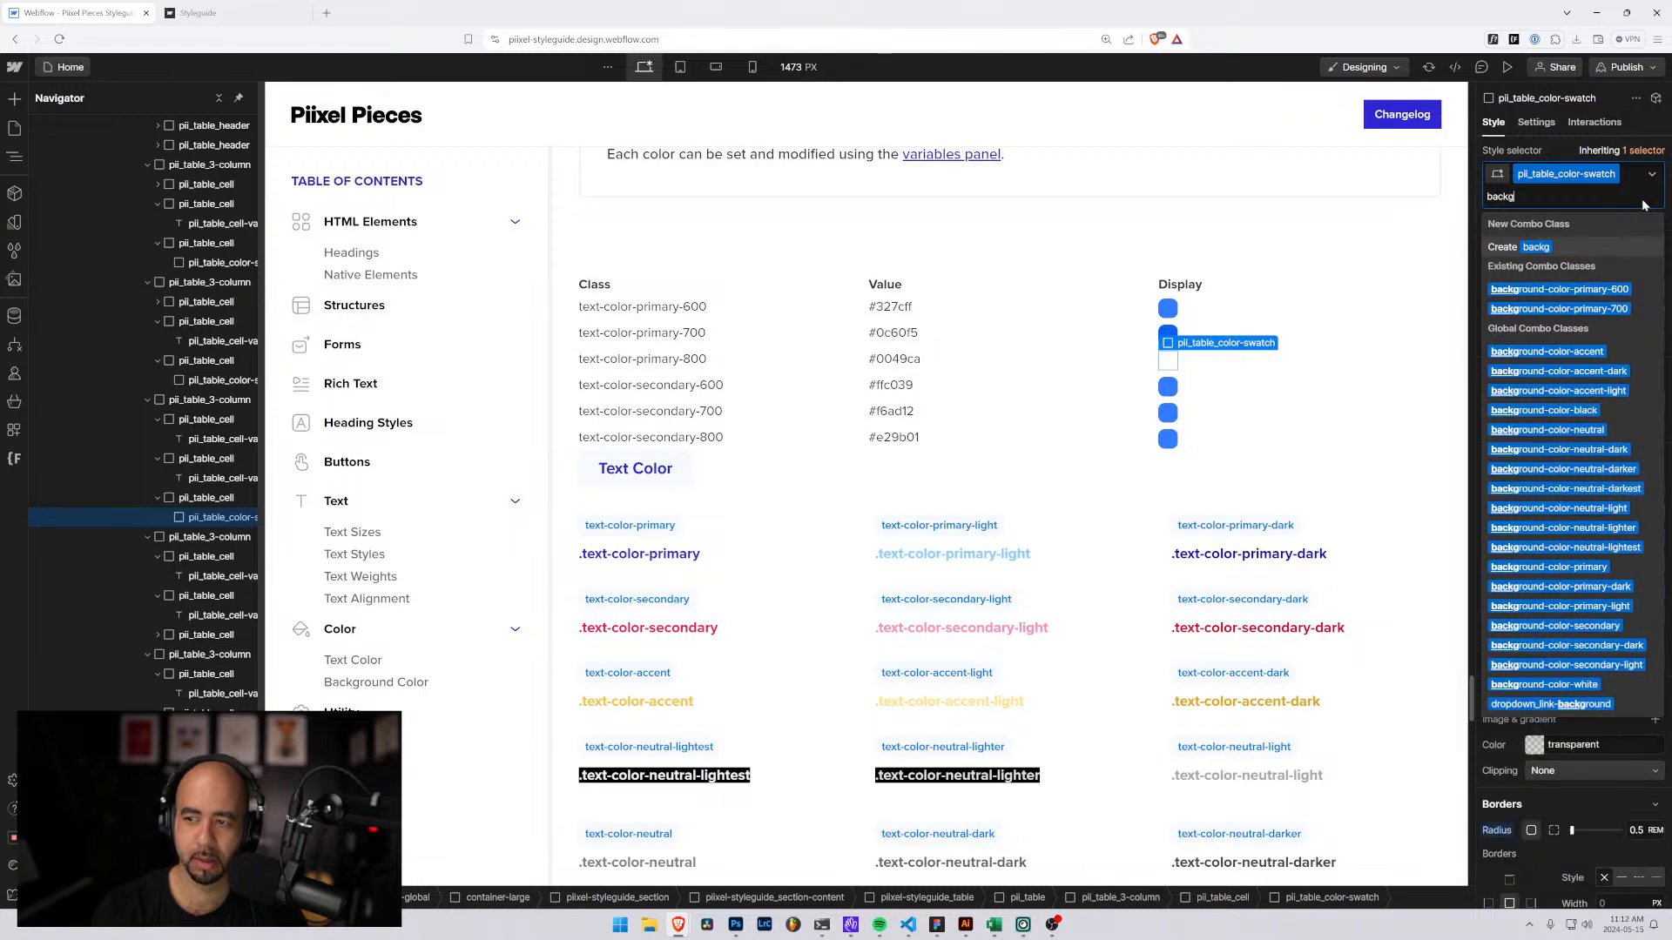
key("Down")
key("Down")
key("Up")
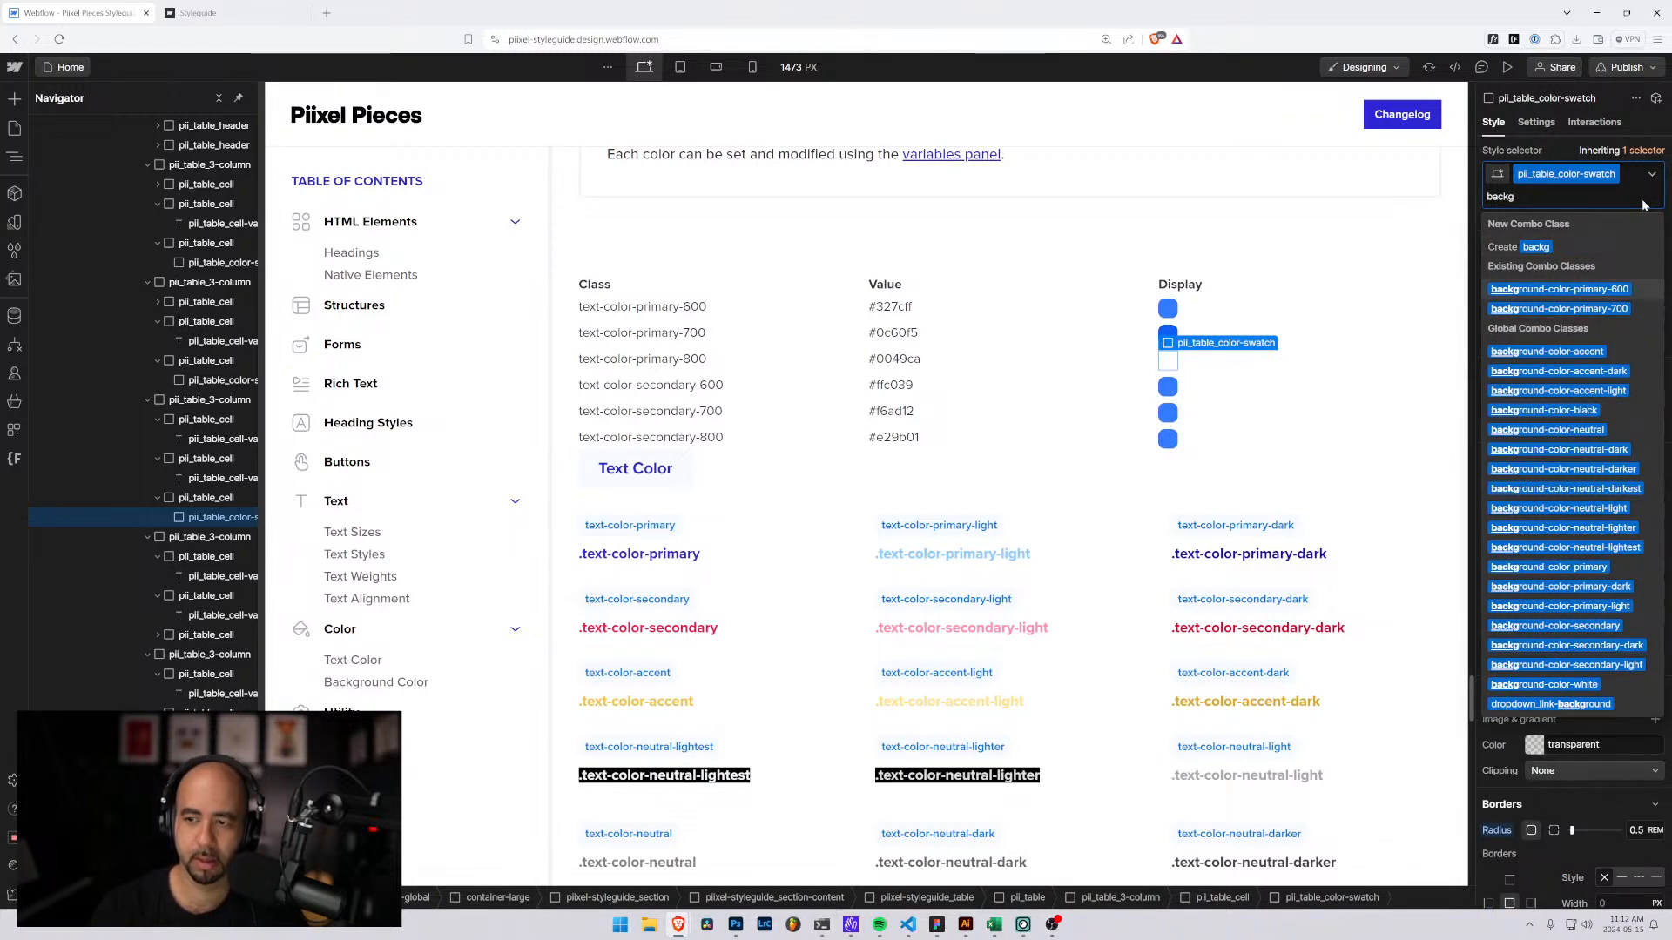
type("rou")
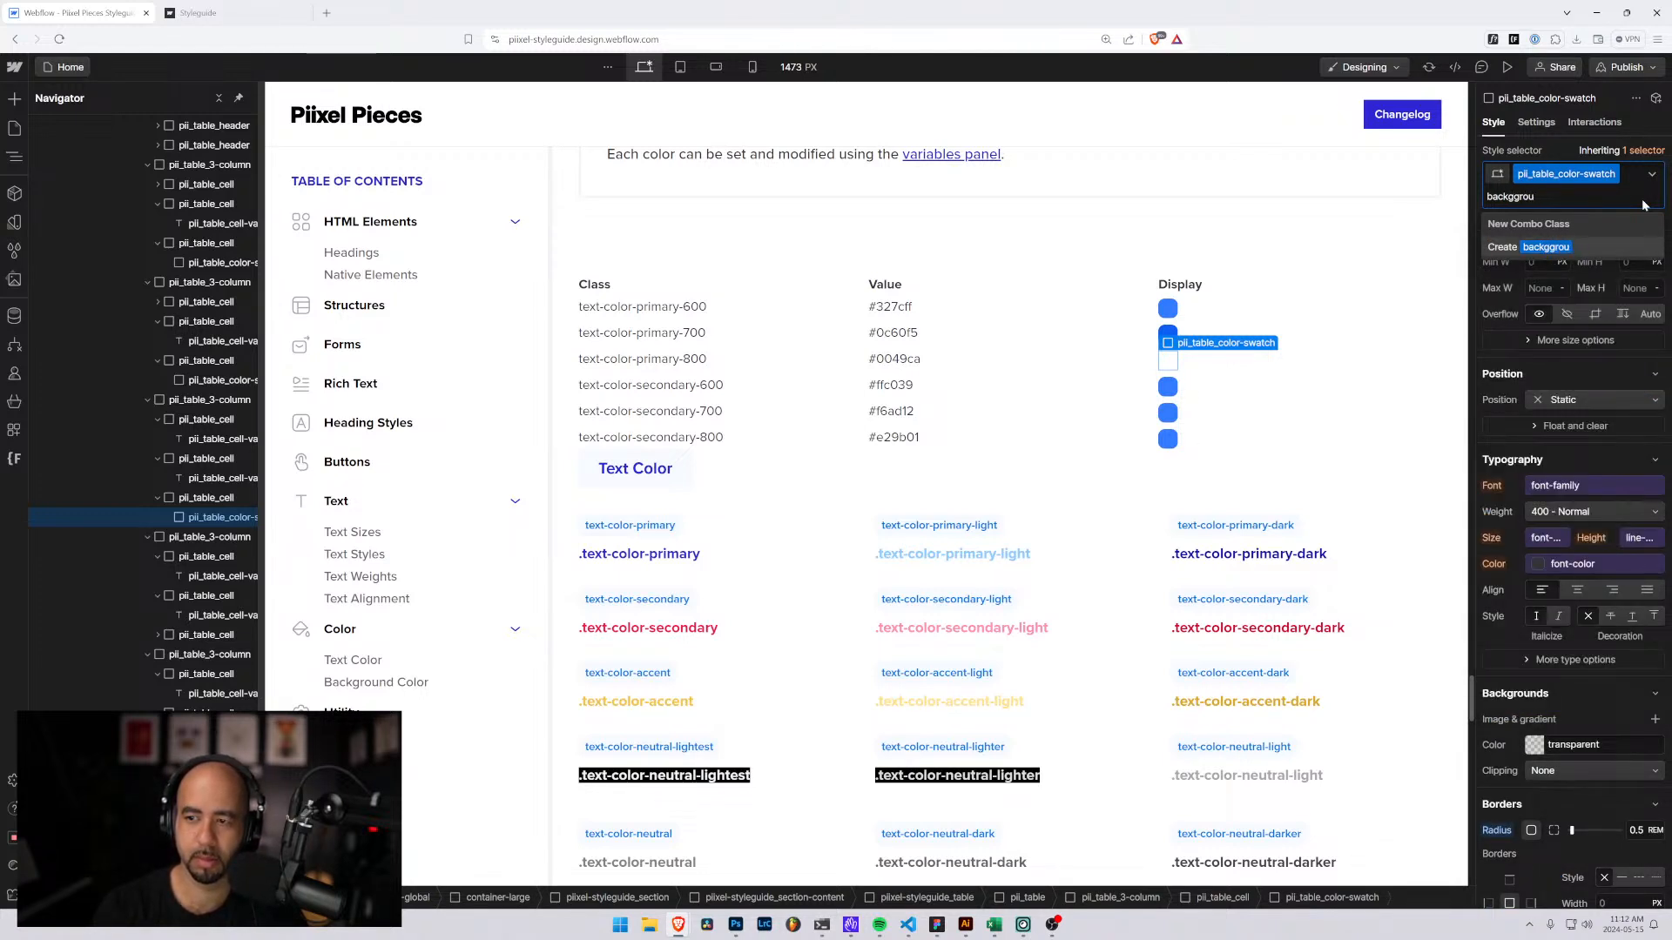
type("nd-0")
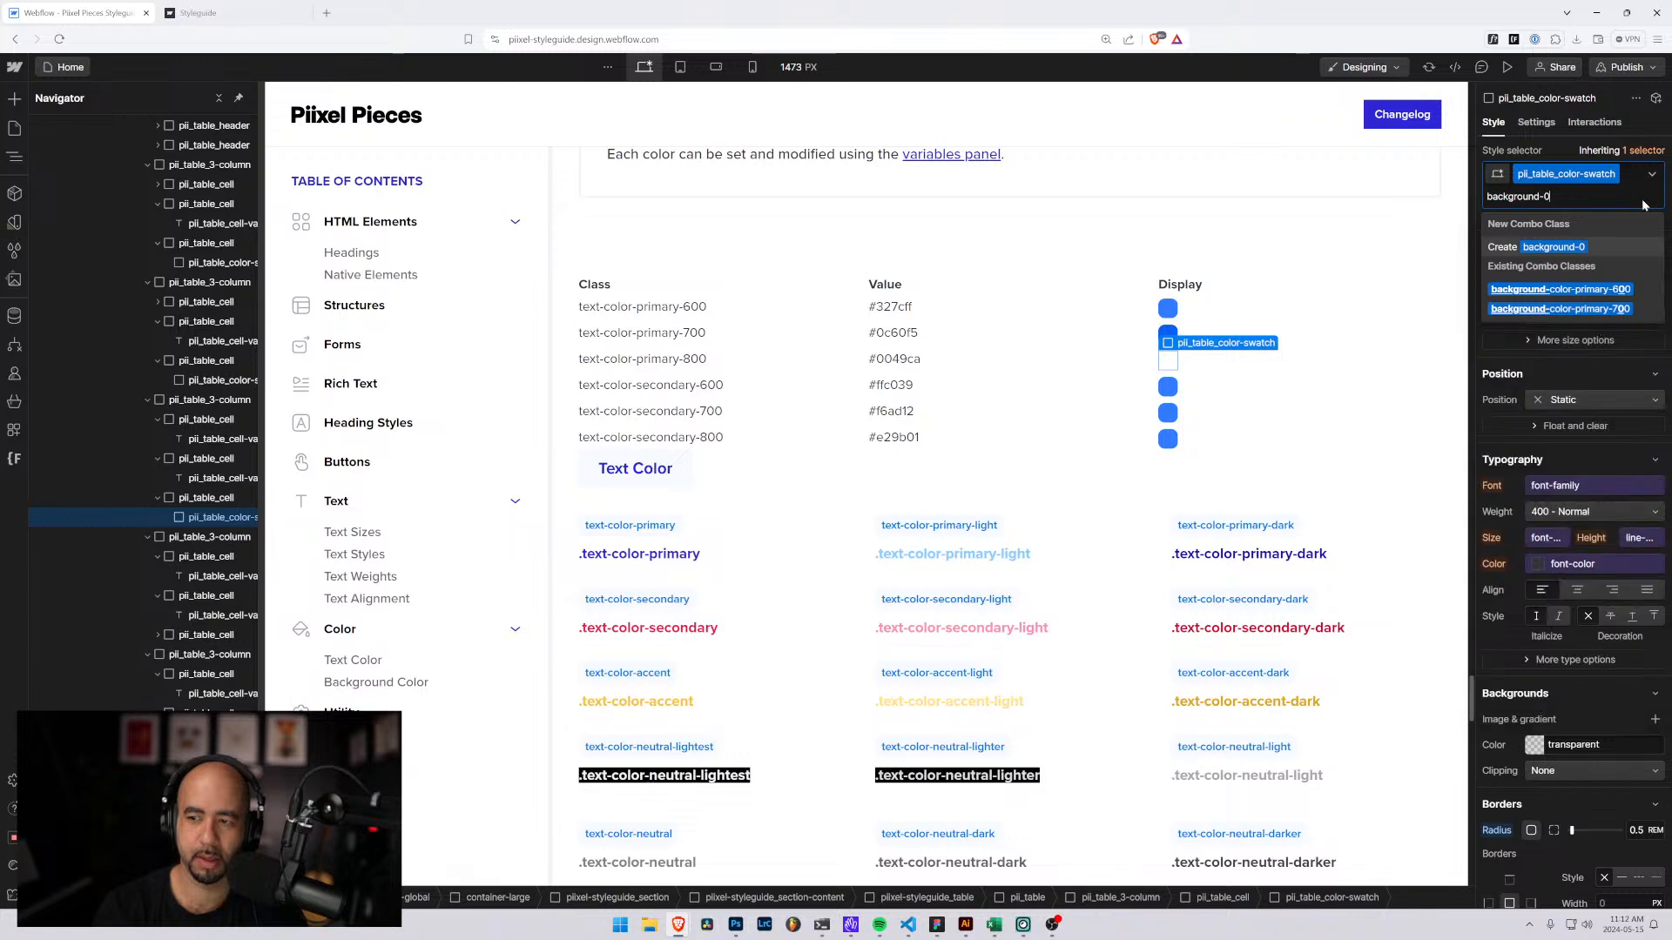
key("BackSpace")
type("pri")
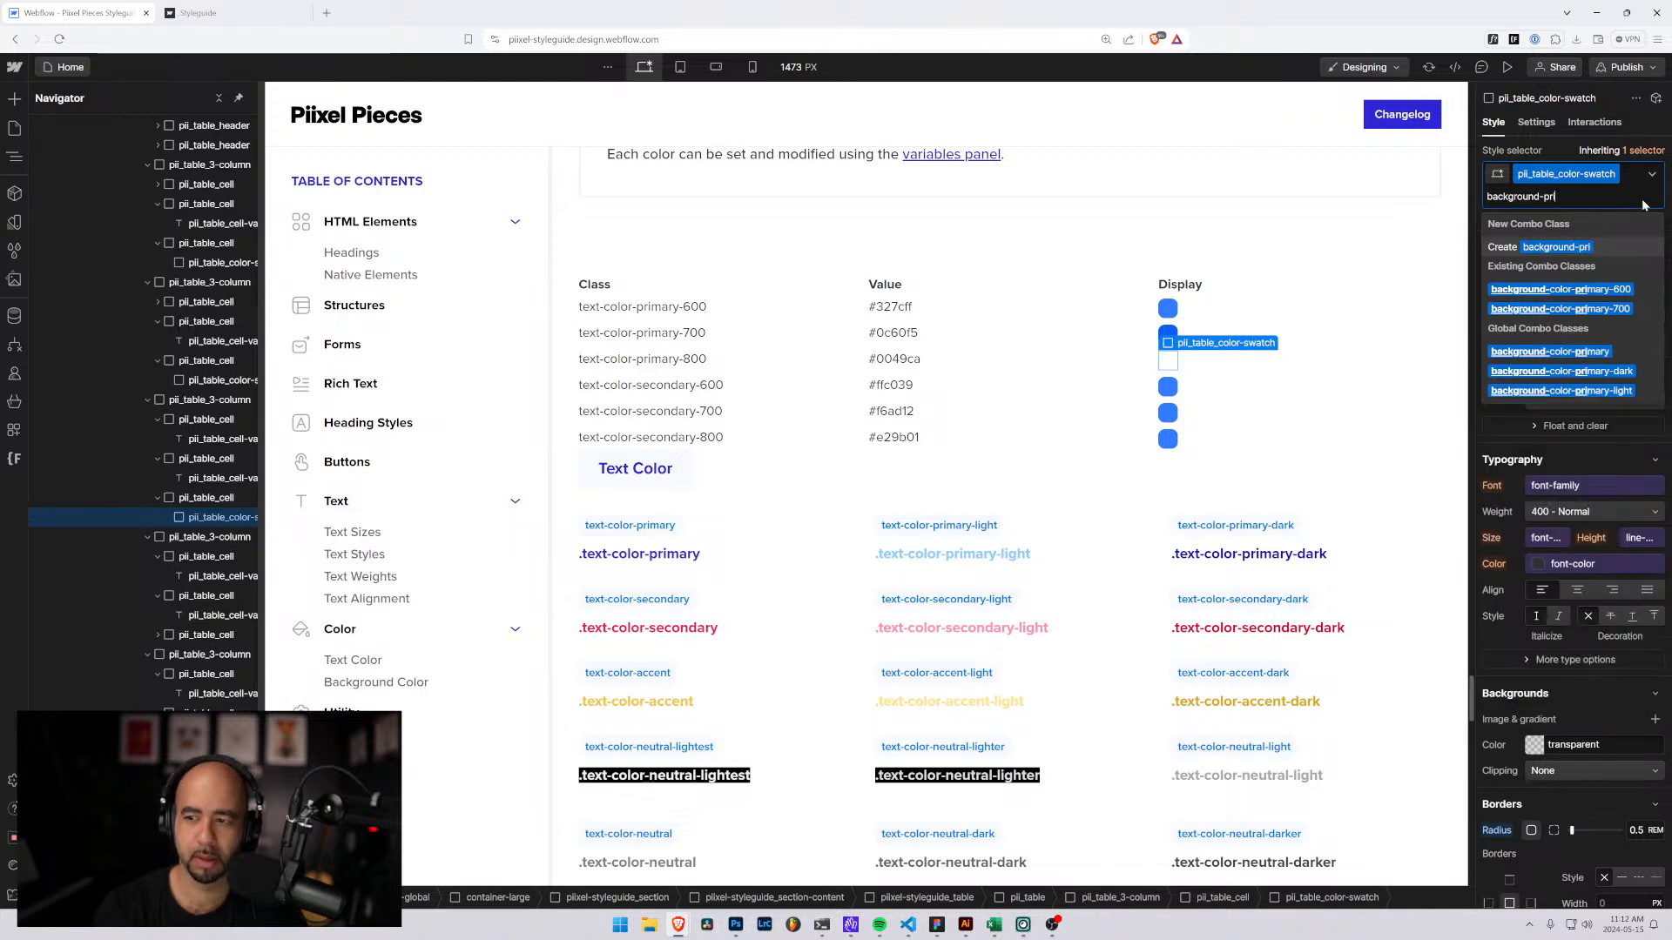
type("mary-")
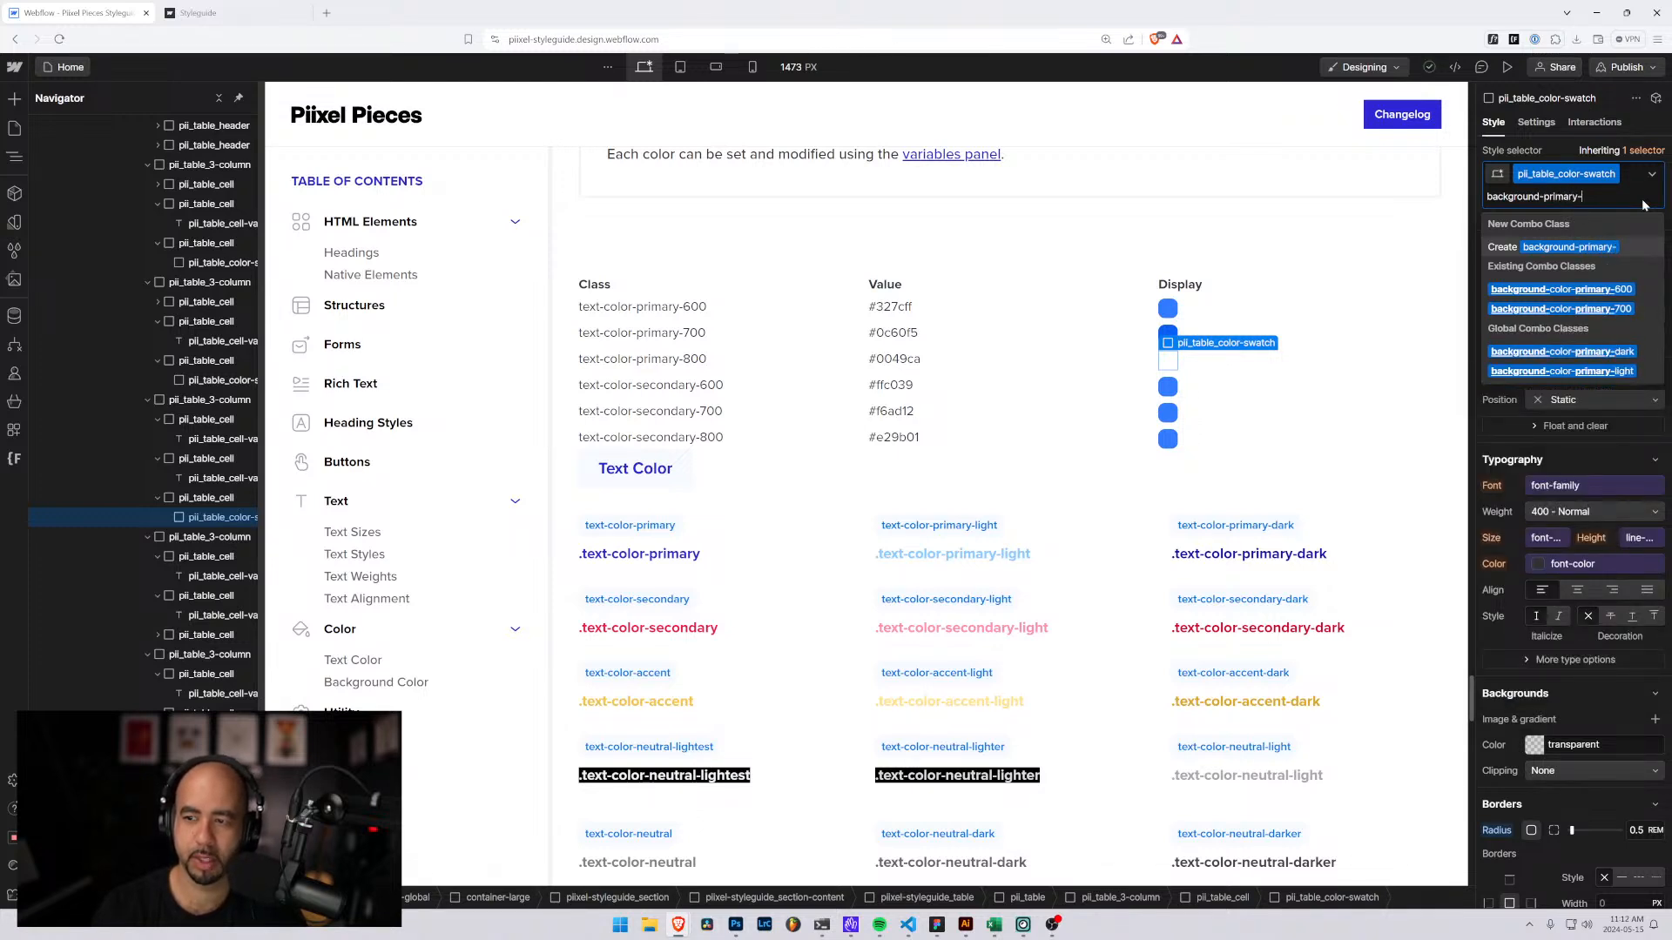
type("800")
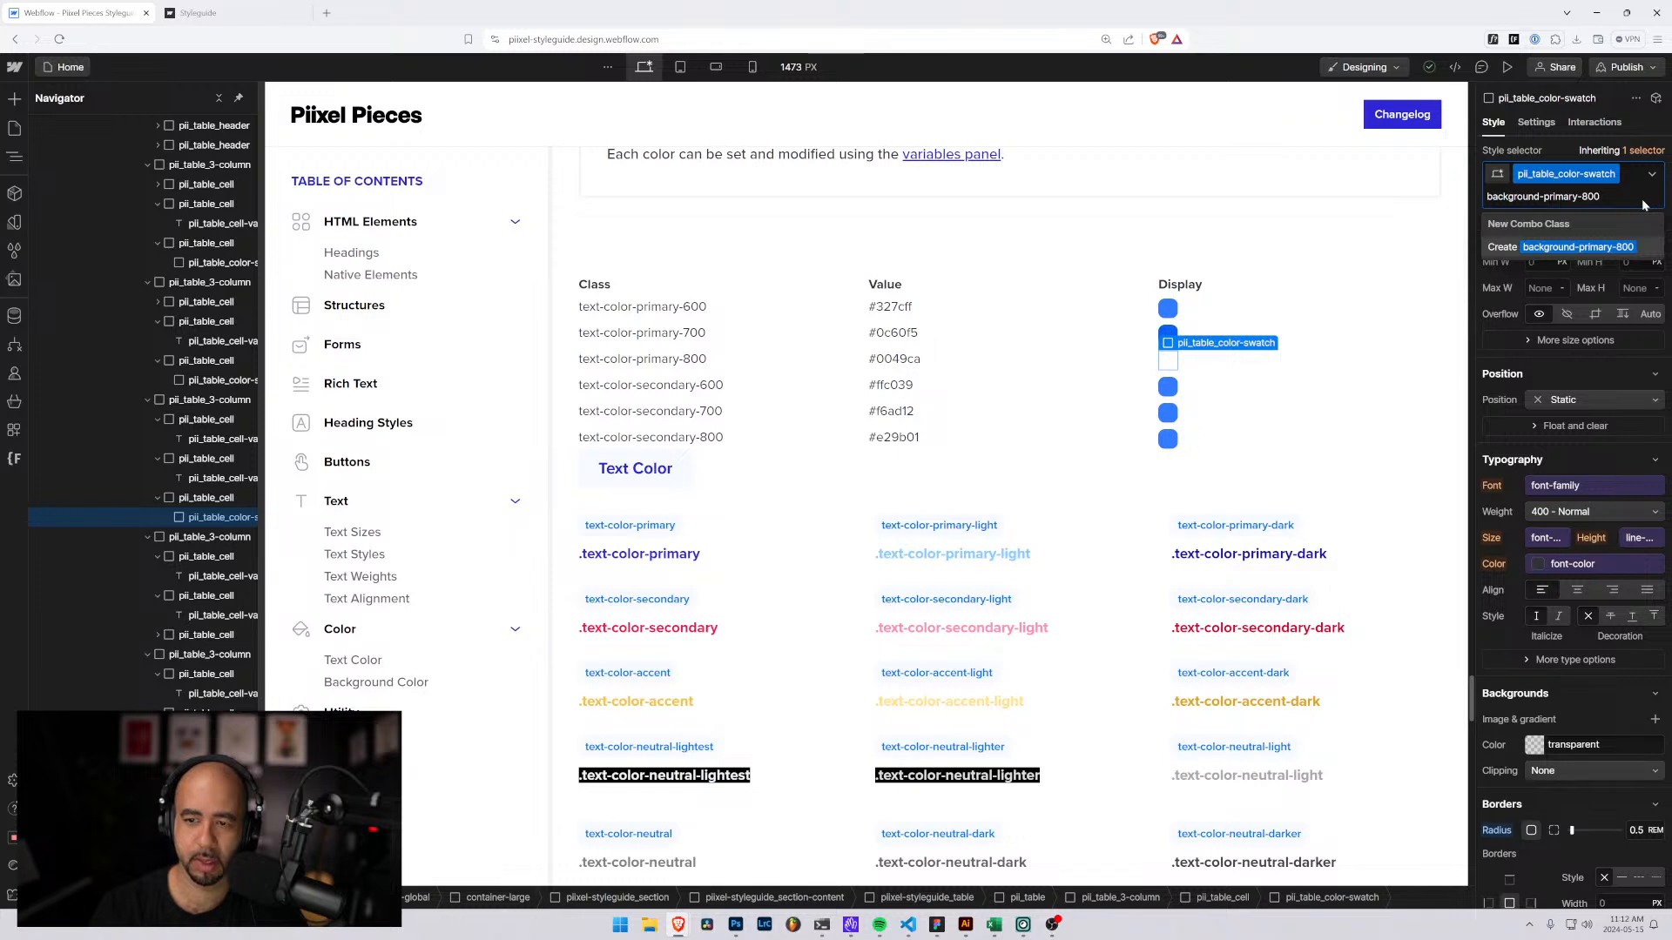
key("Return")
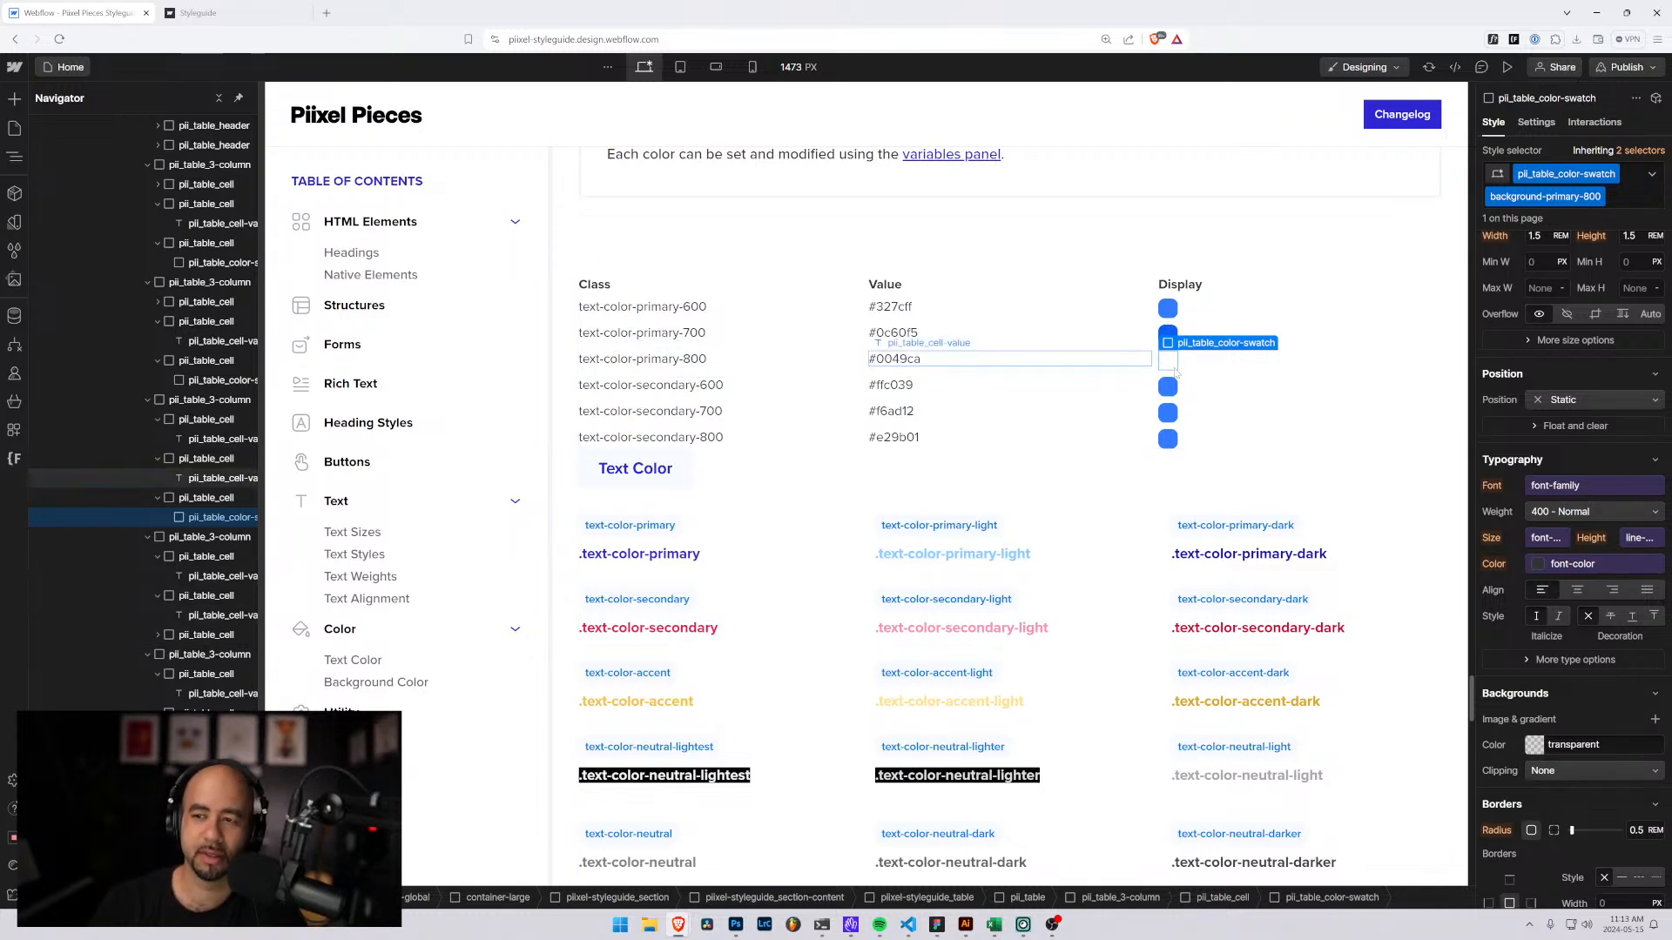
left_click(1620, 199)
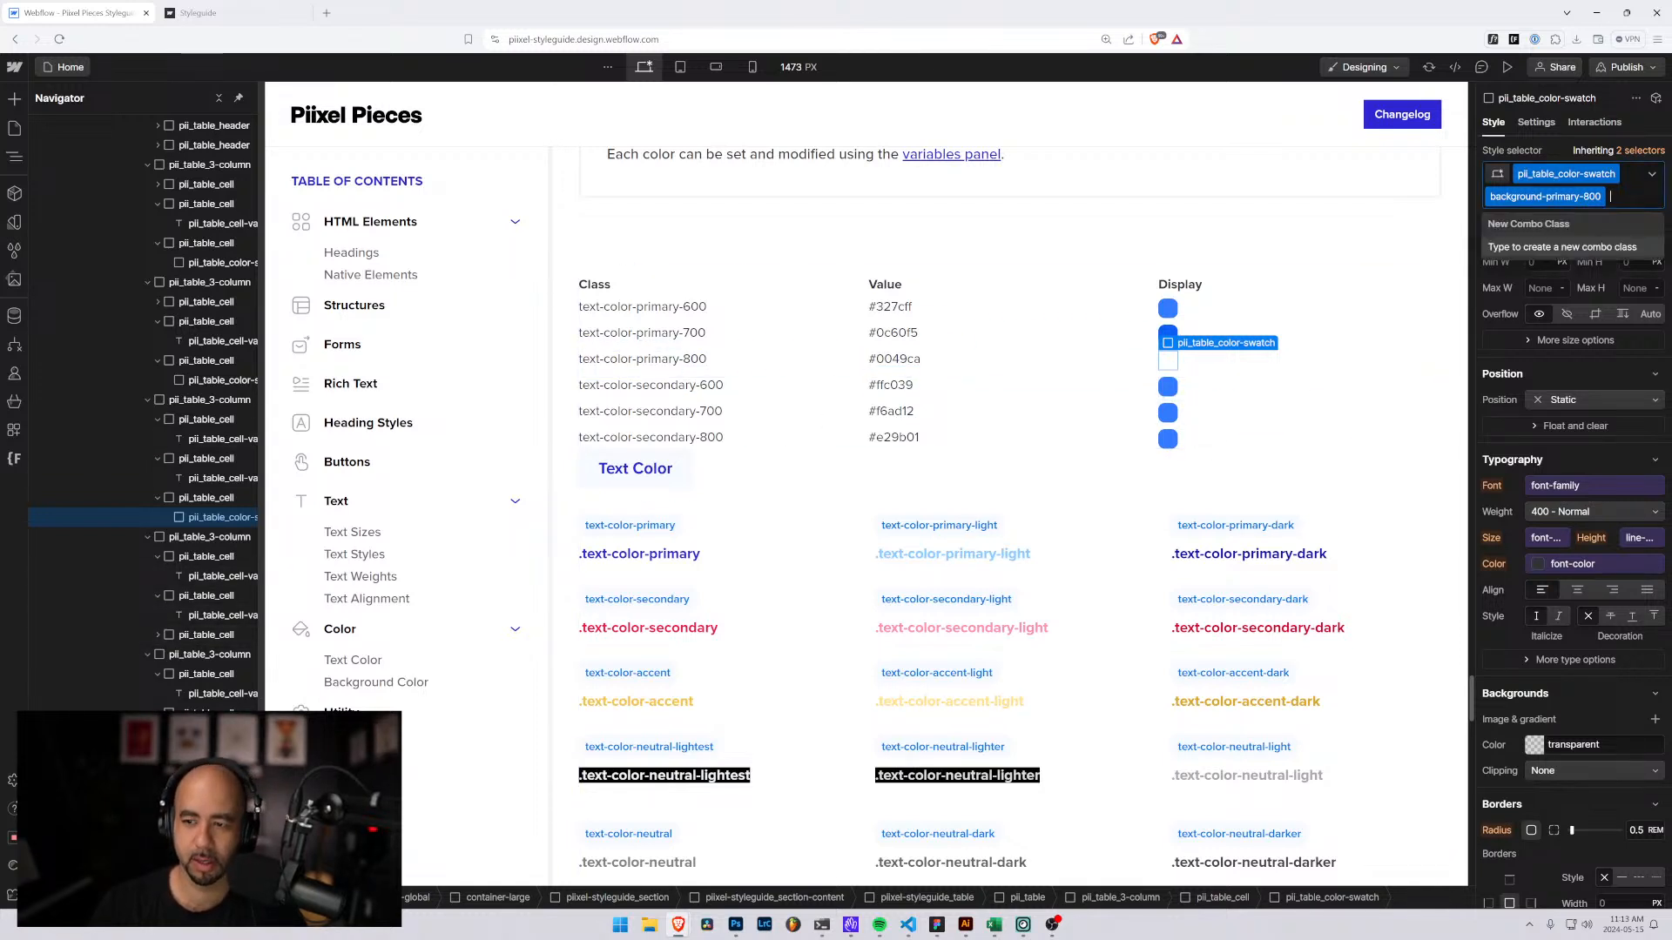
key("BackSpace")
Open the Finsweet Folders tool to look over the project's class folders.
left_click(14, 317)
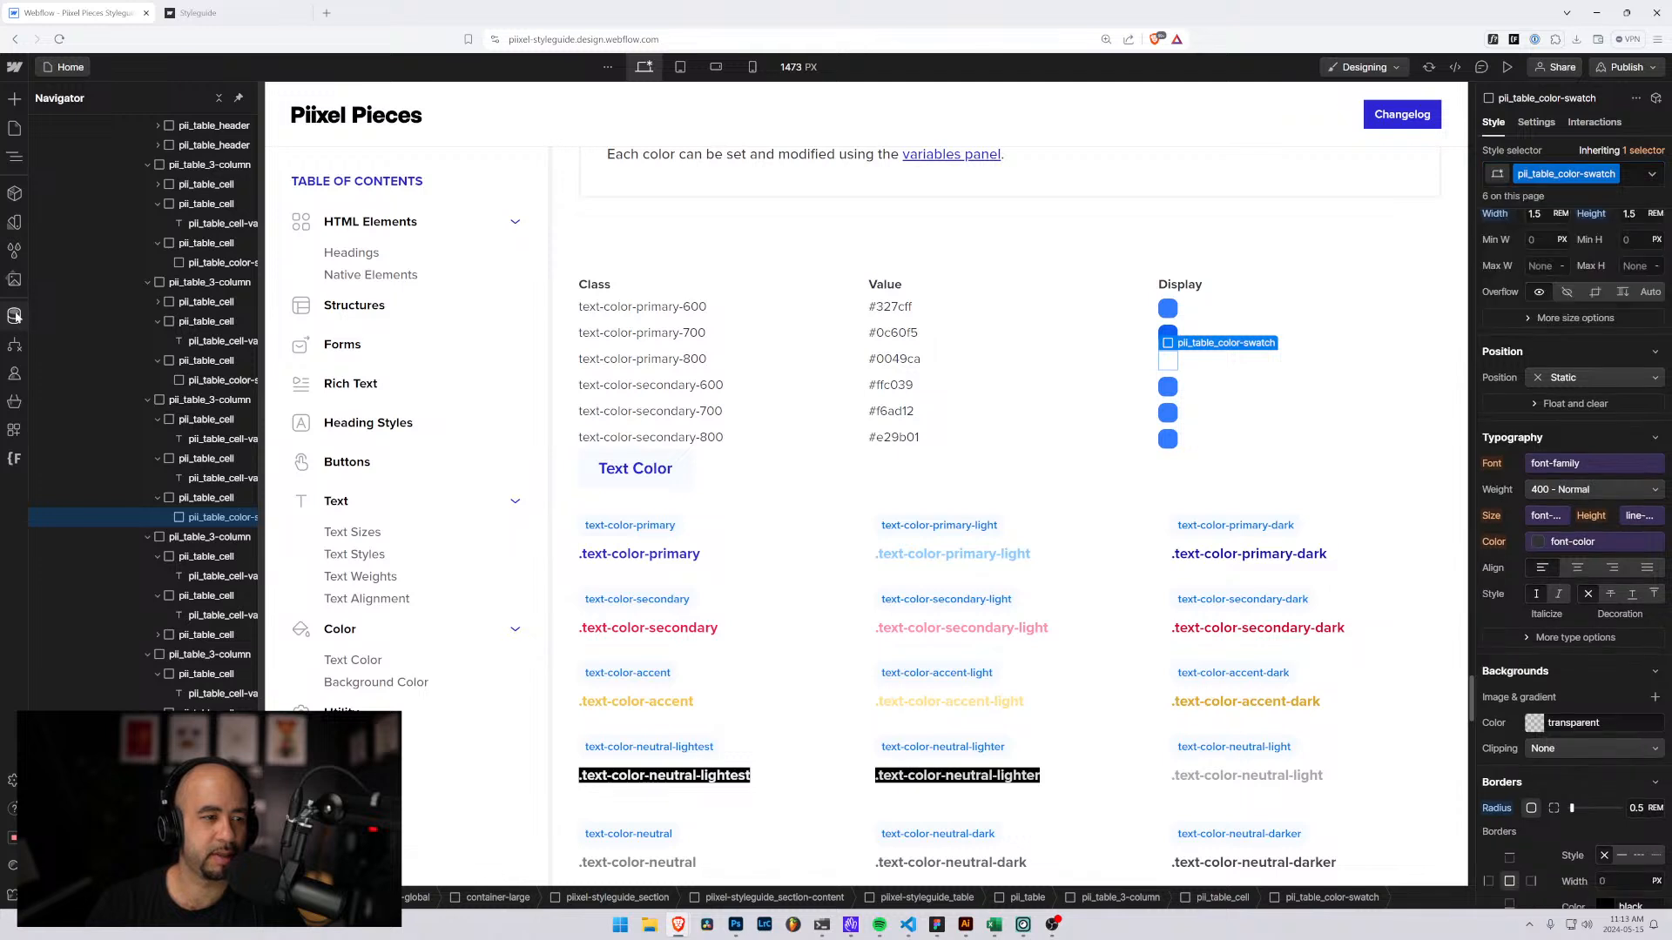
left_click(14, 459)
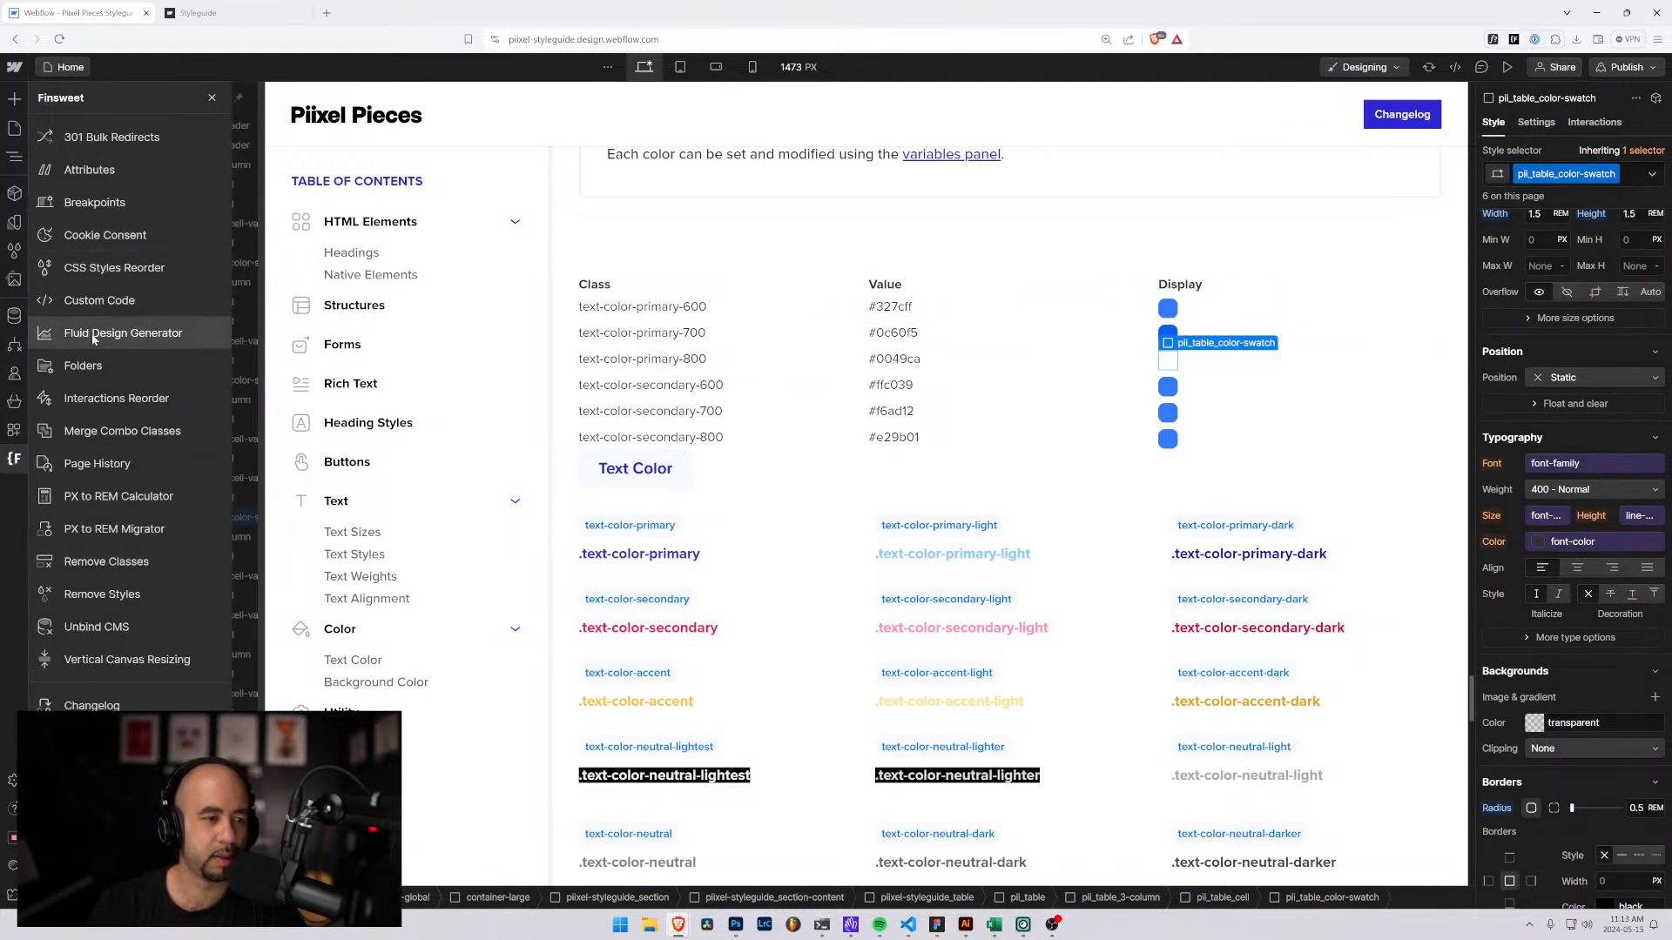
left_click(82, 364)
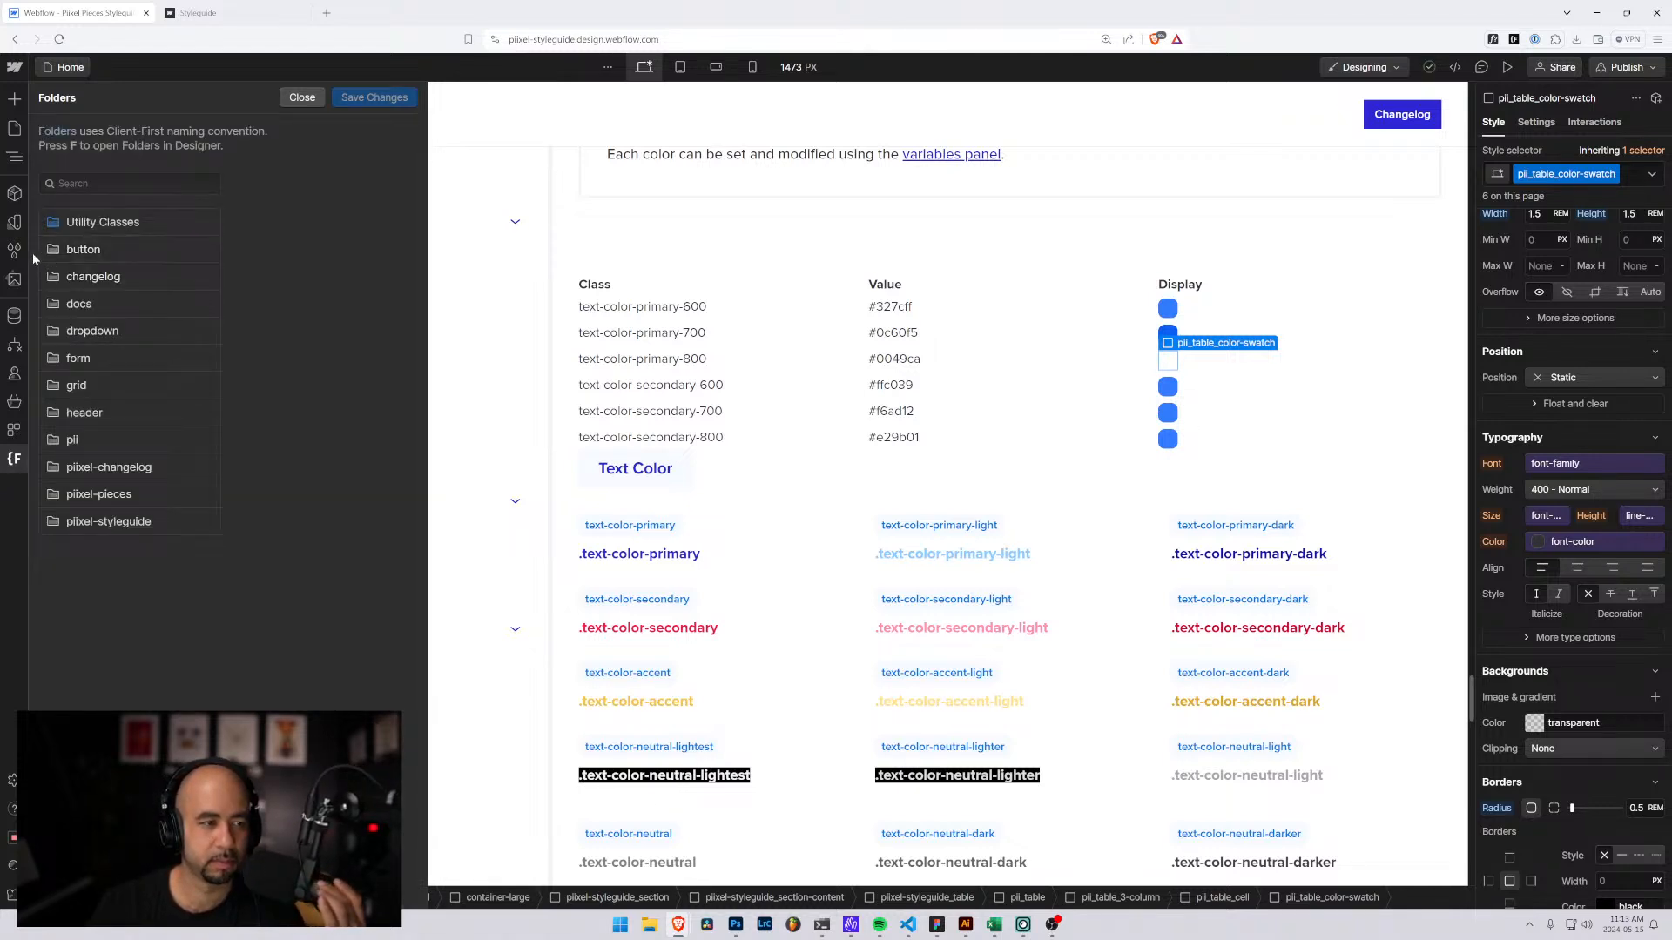
Search the project's style selectors for "text" and look for the new primary and secondary shade classes.
left_click(14, 250)
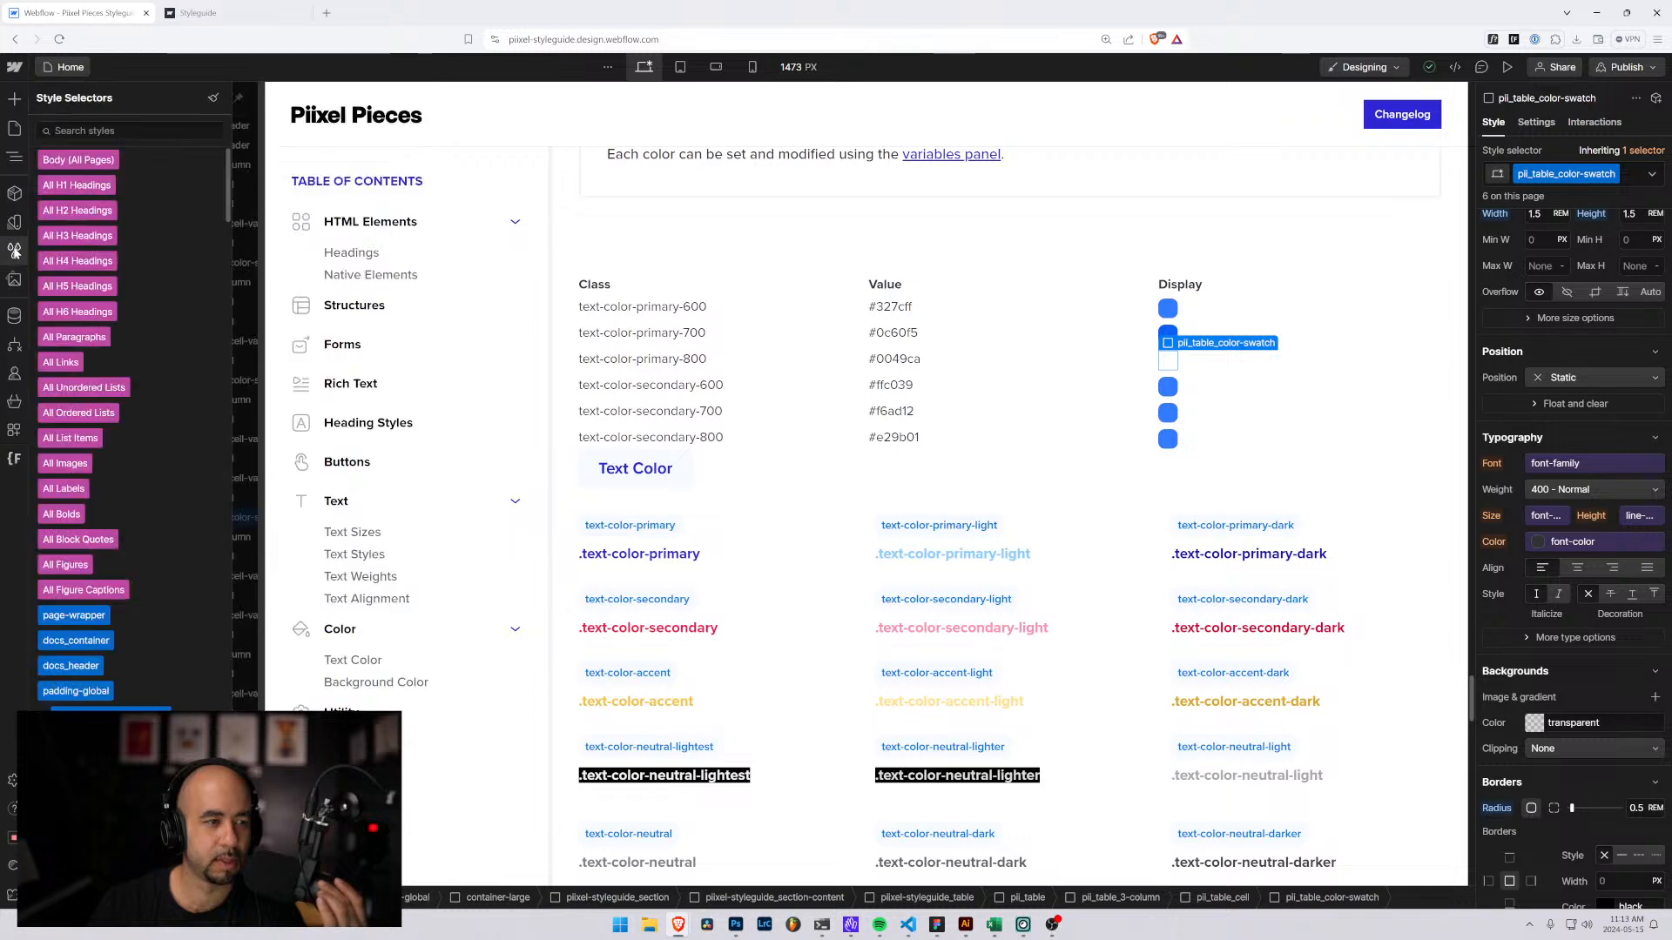
scroll(131, 435, "down", 2)
left_click(130, 130)
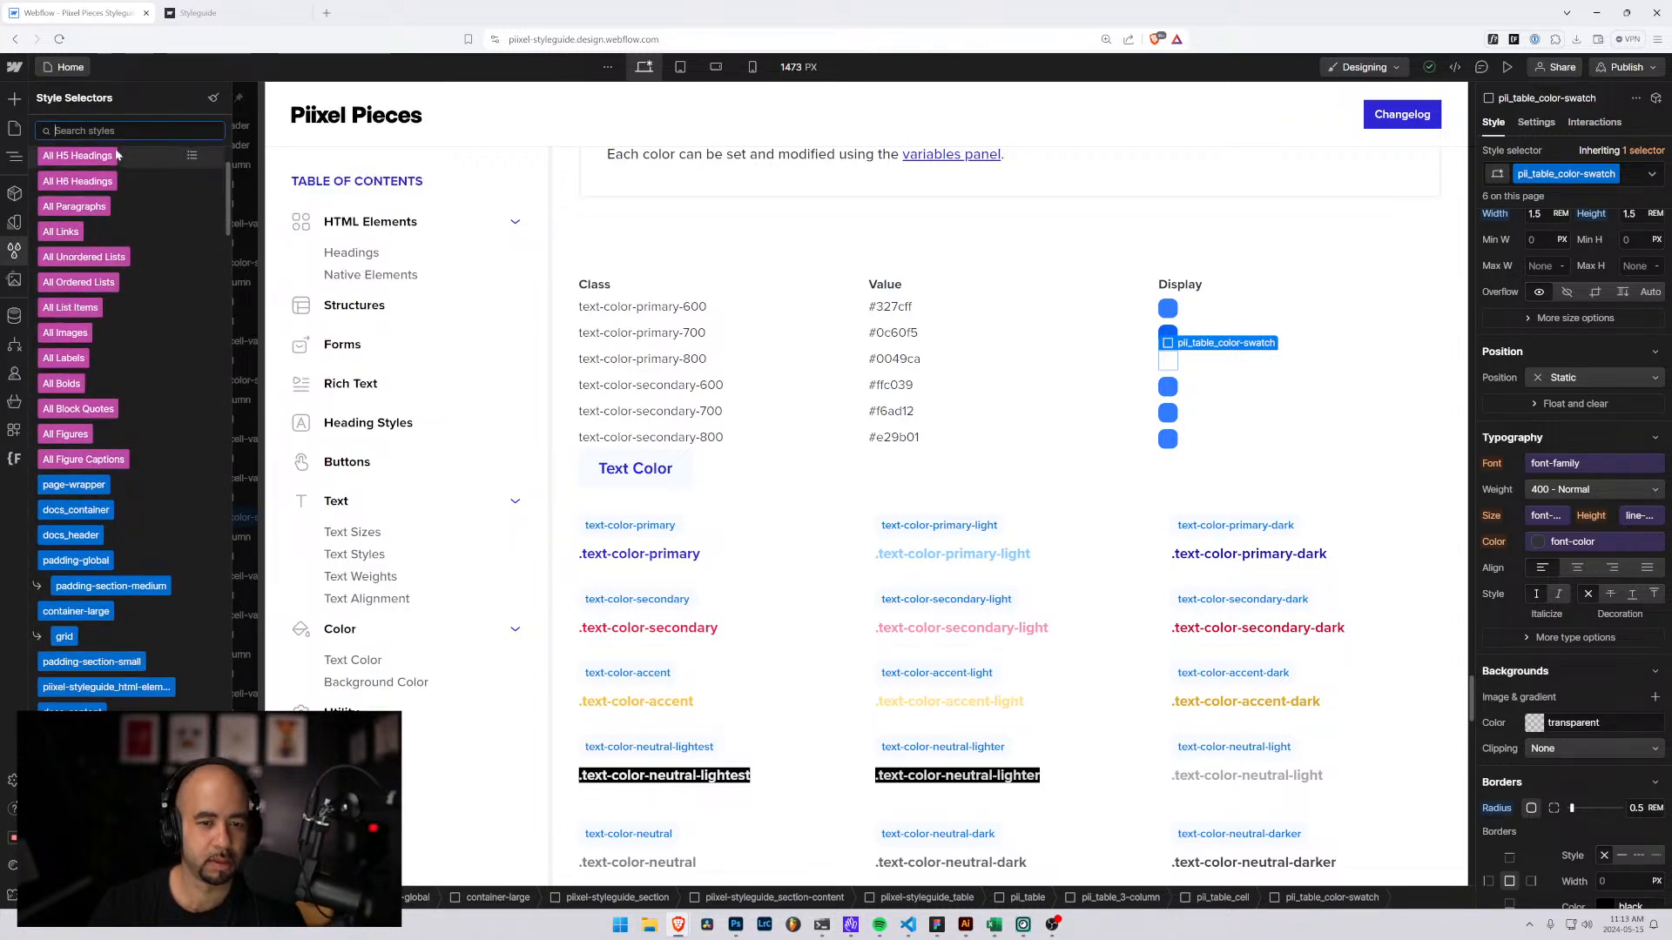
type("text")
scroll(101, 385, "down", 5)
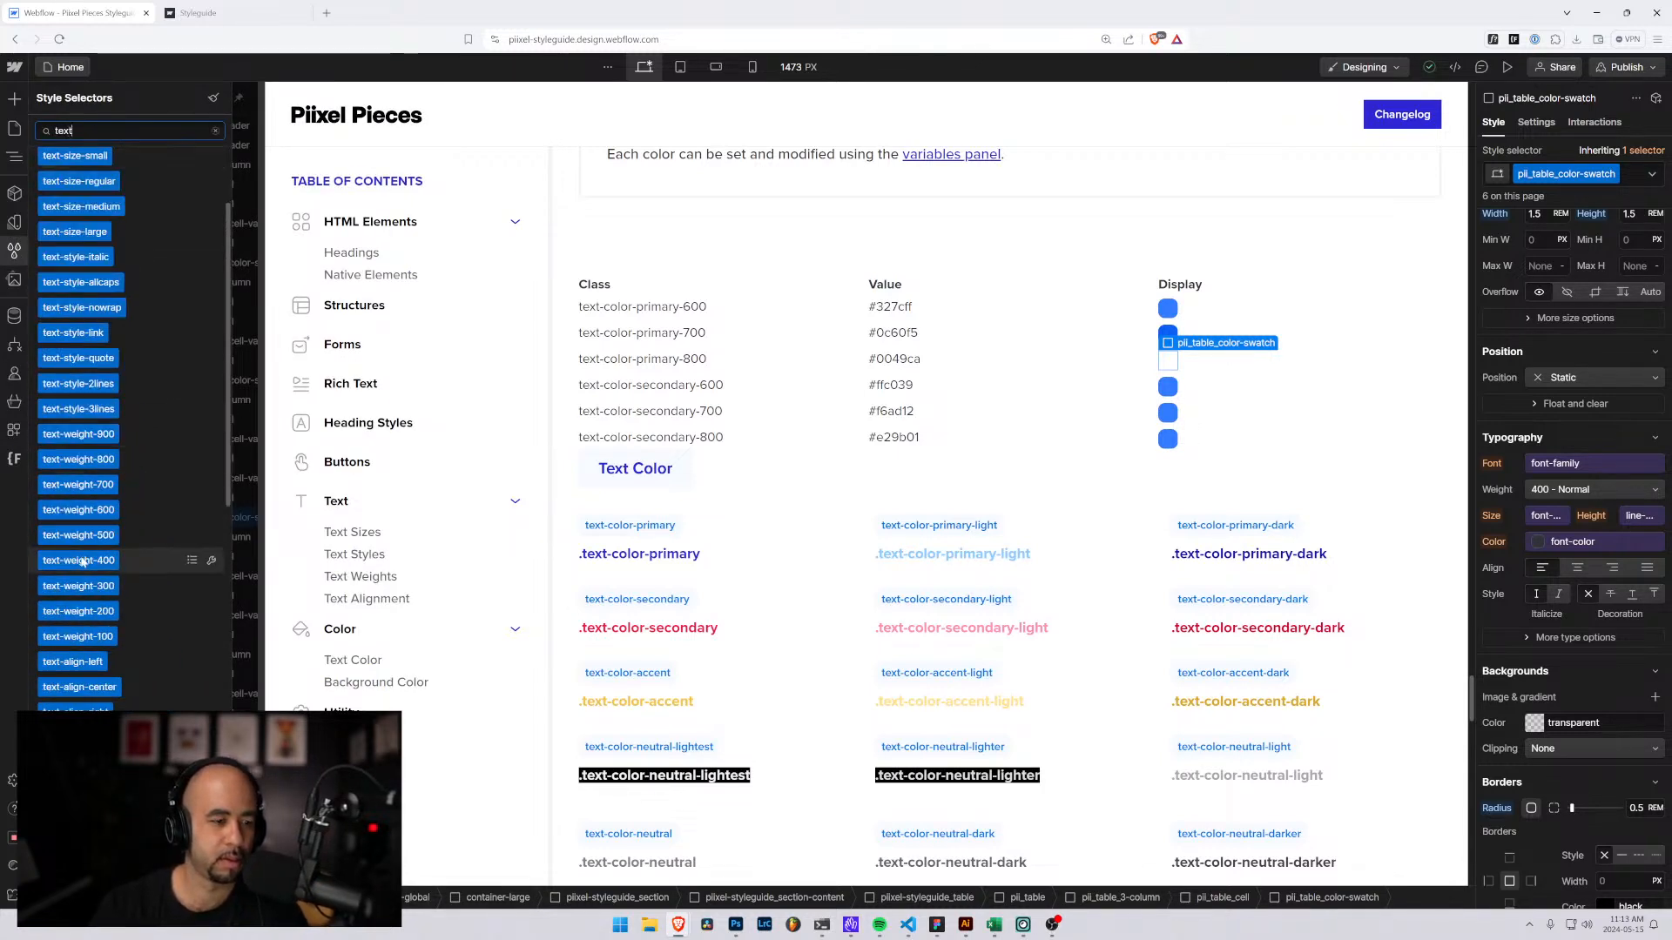
scroll(102, 385, "down", 5)
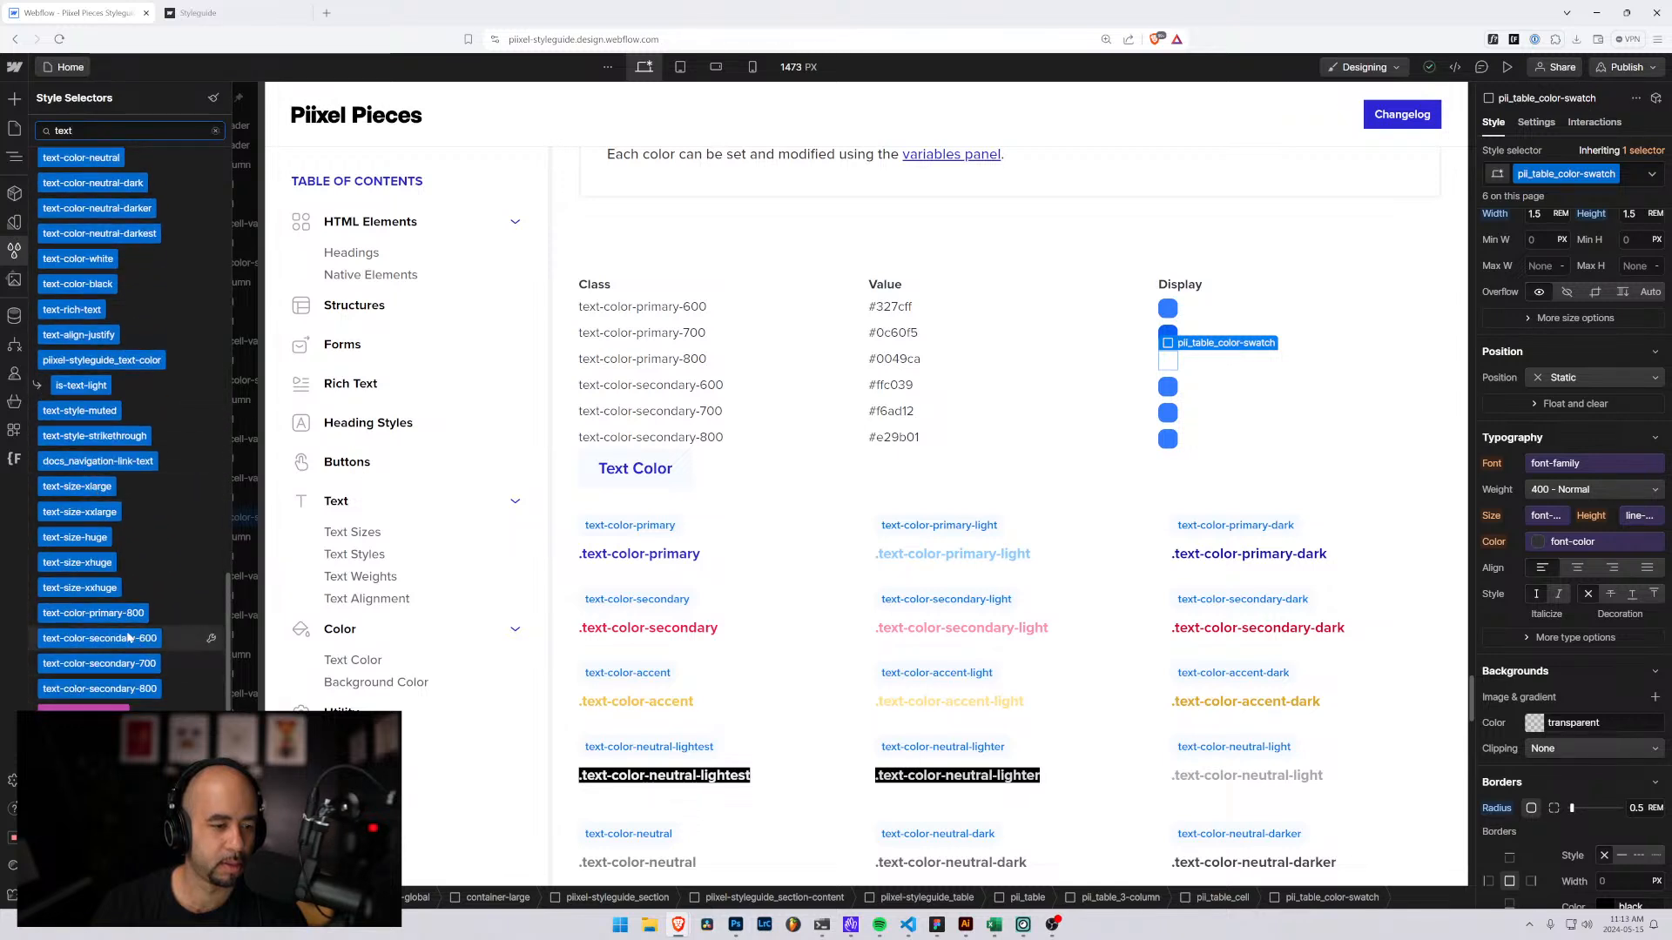
Rename the text-color-primary-800 class to background-color-primary-800.
mouse_move(53, 618)
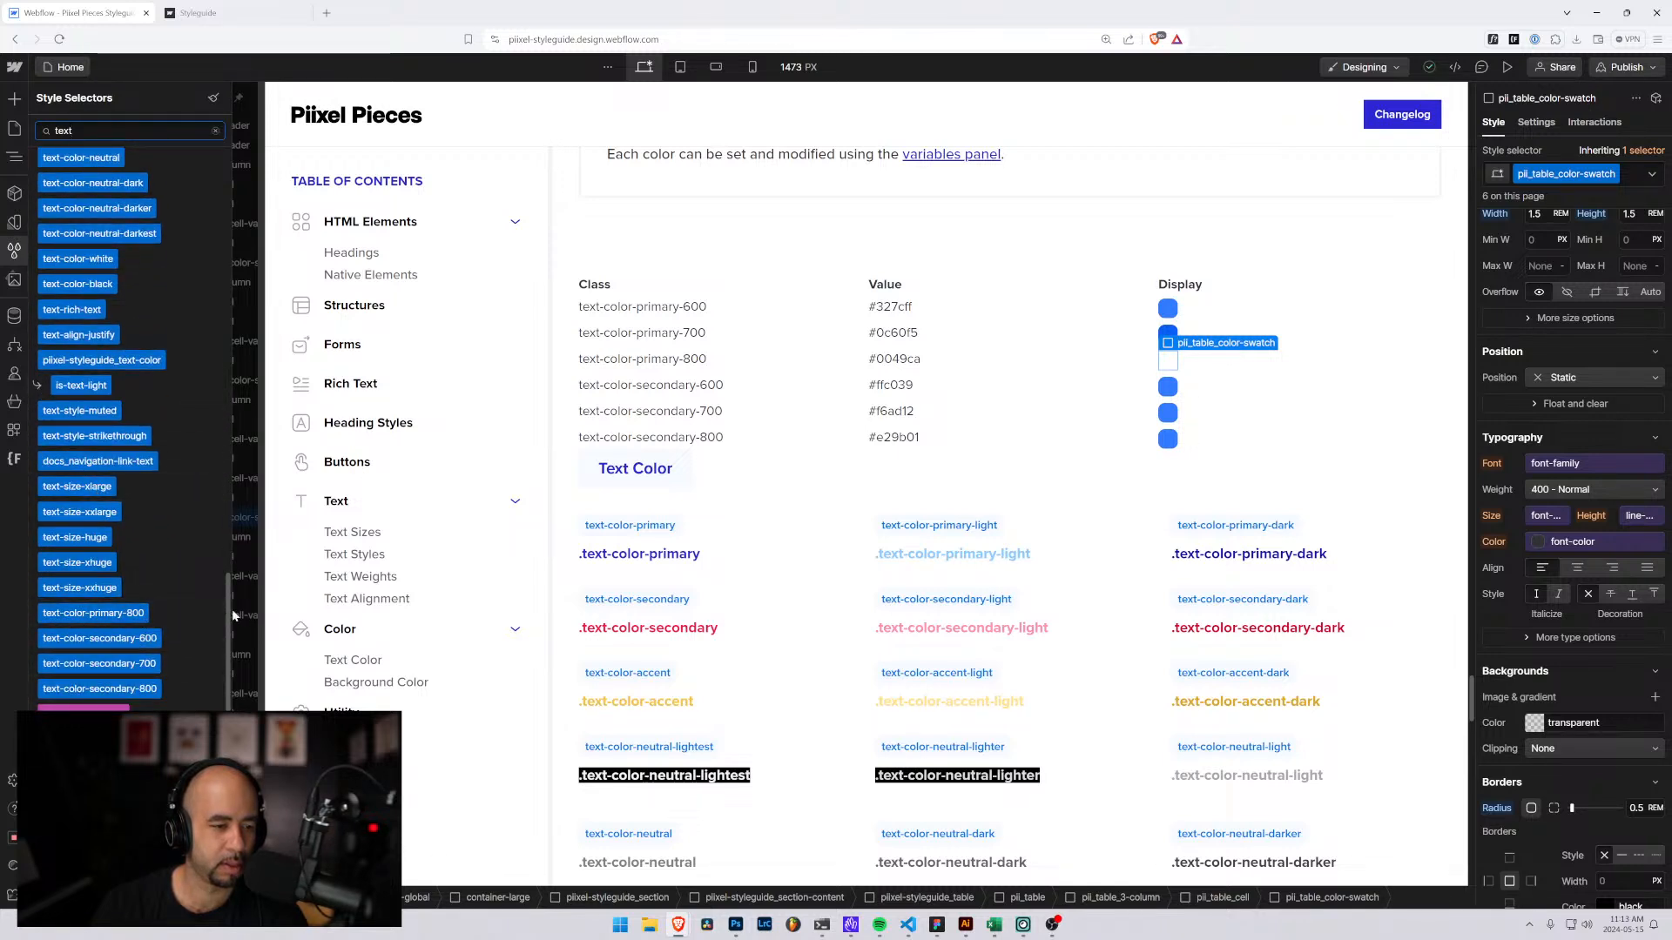
double_click(140, 617)
left_click_drag(75, 613, 43, 617)
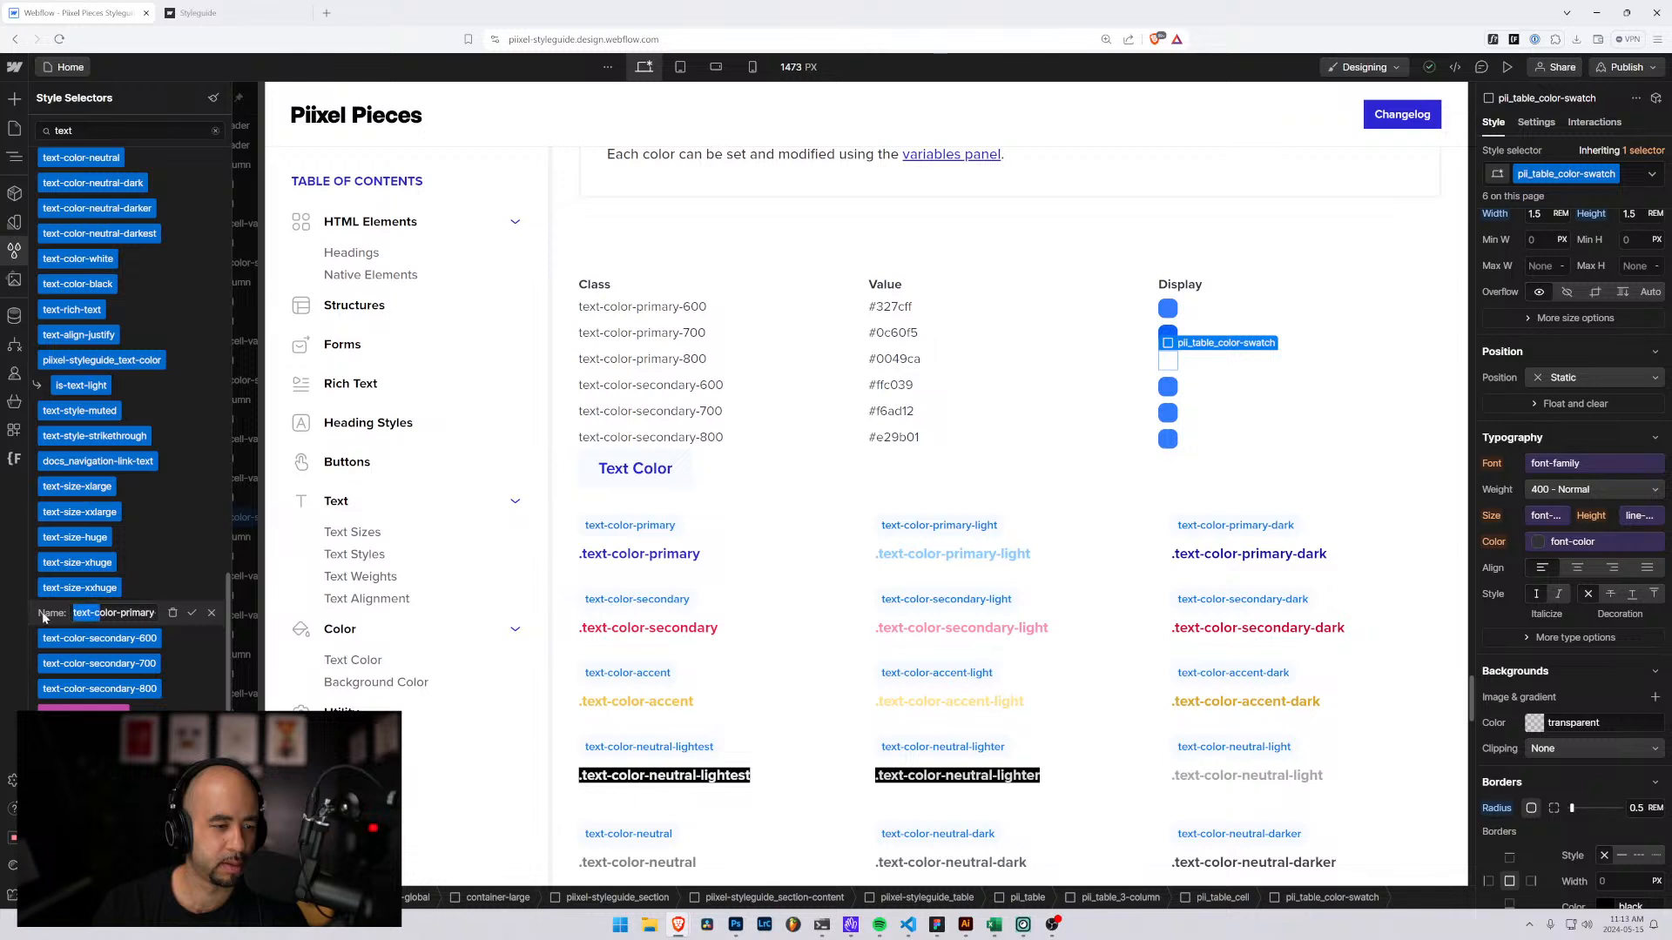
left_click(88, 613)
type("backgro")
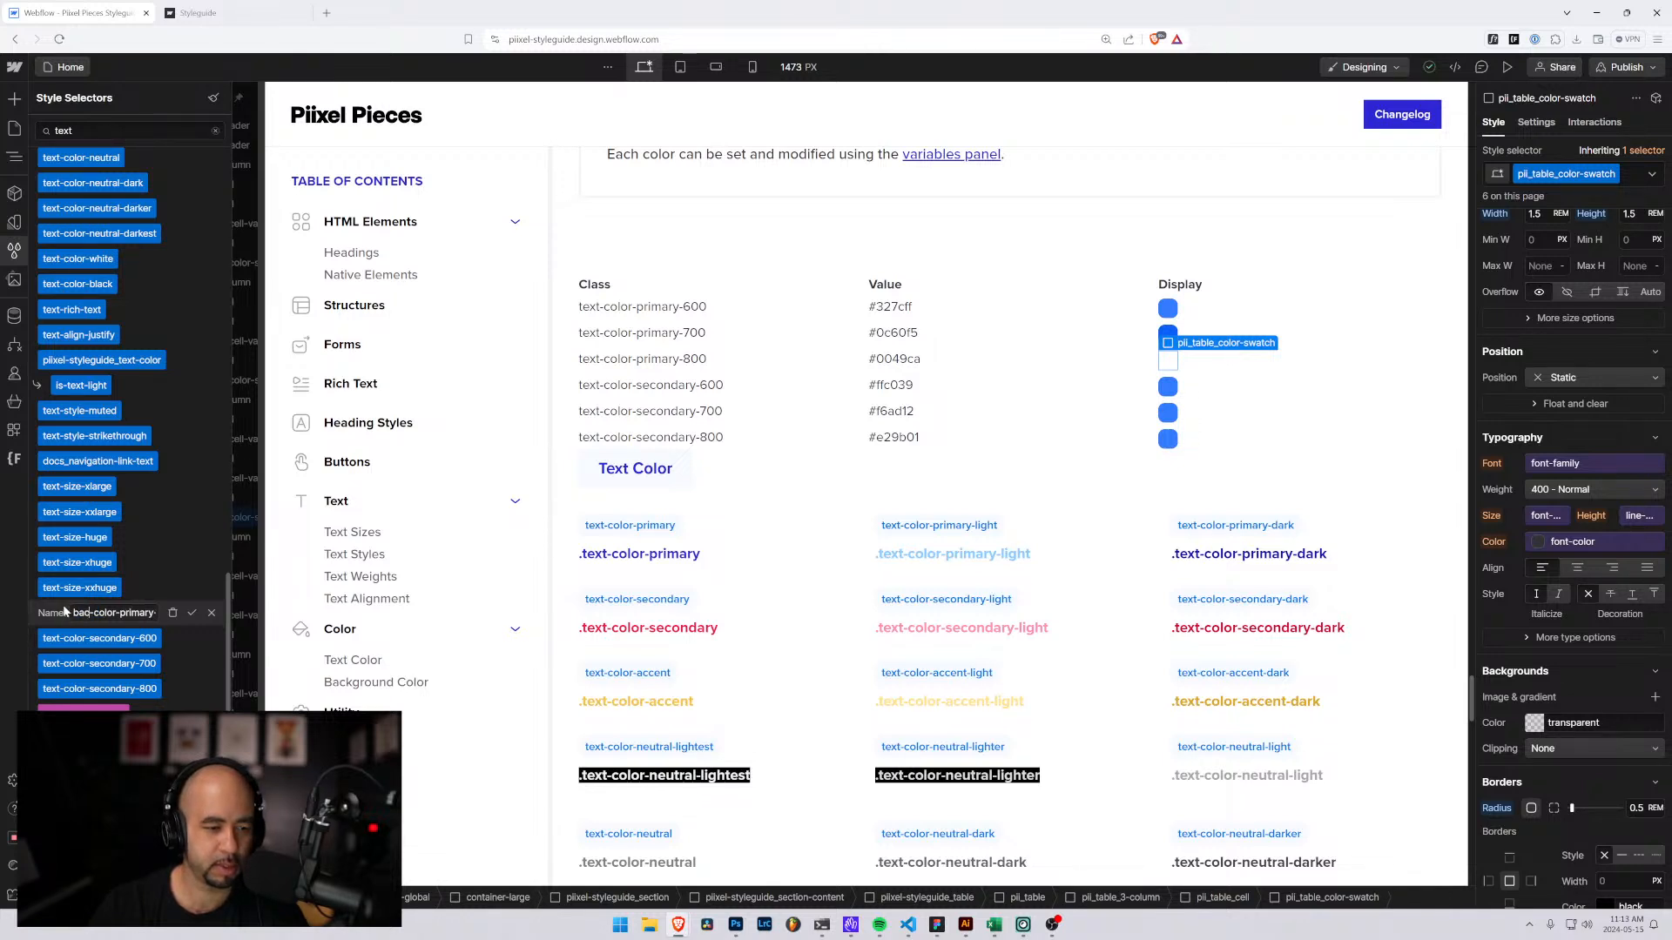
type("und")
key("Return")
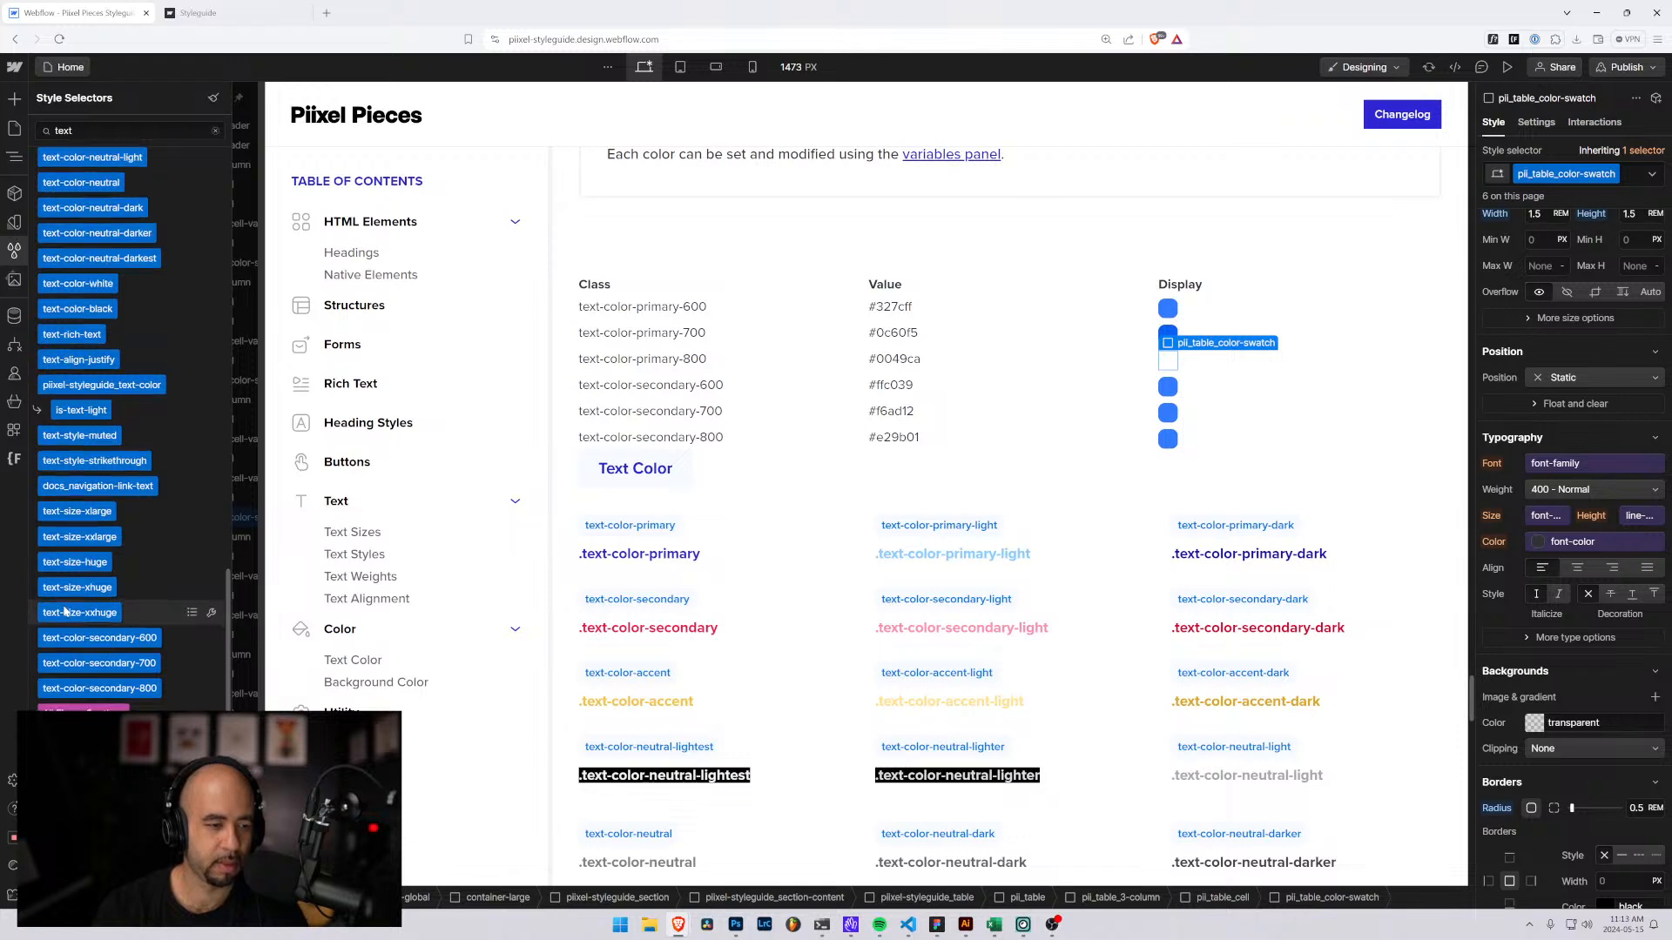
Rename the text-color-secondary-600 class to background-color-secondary-600.
left_click(214, 640)
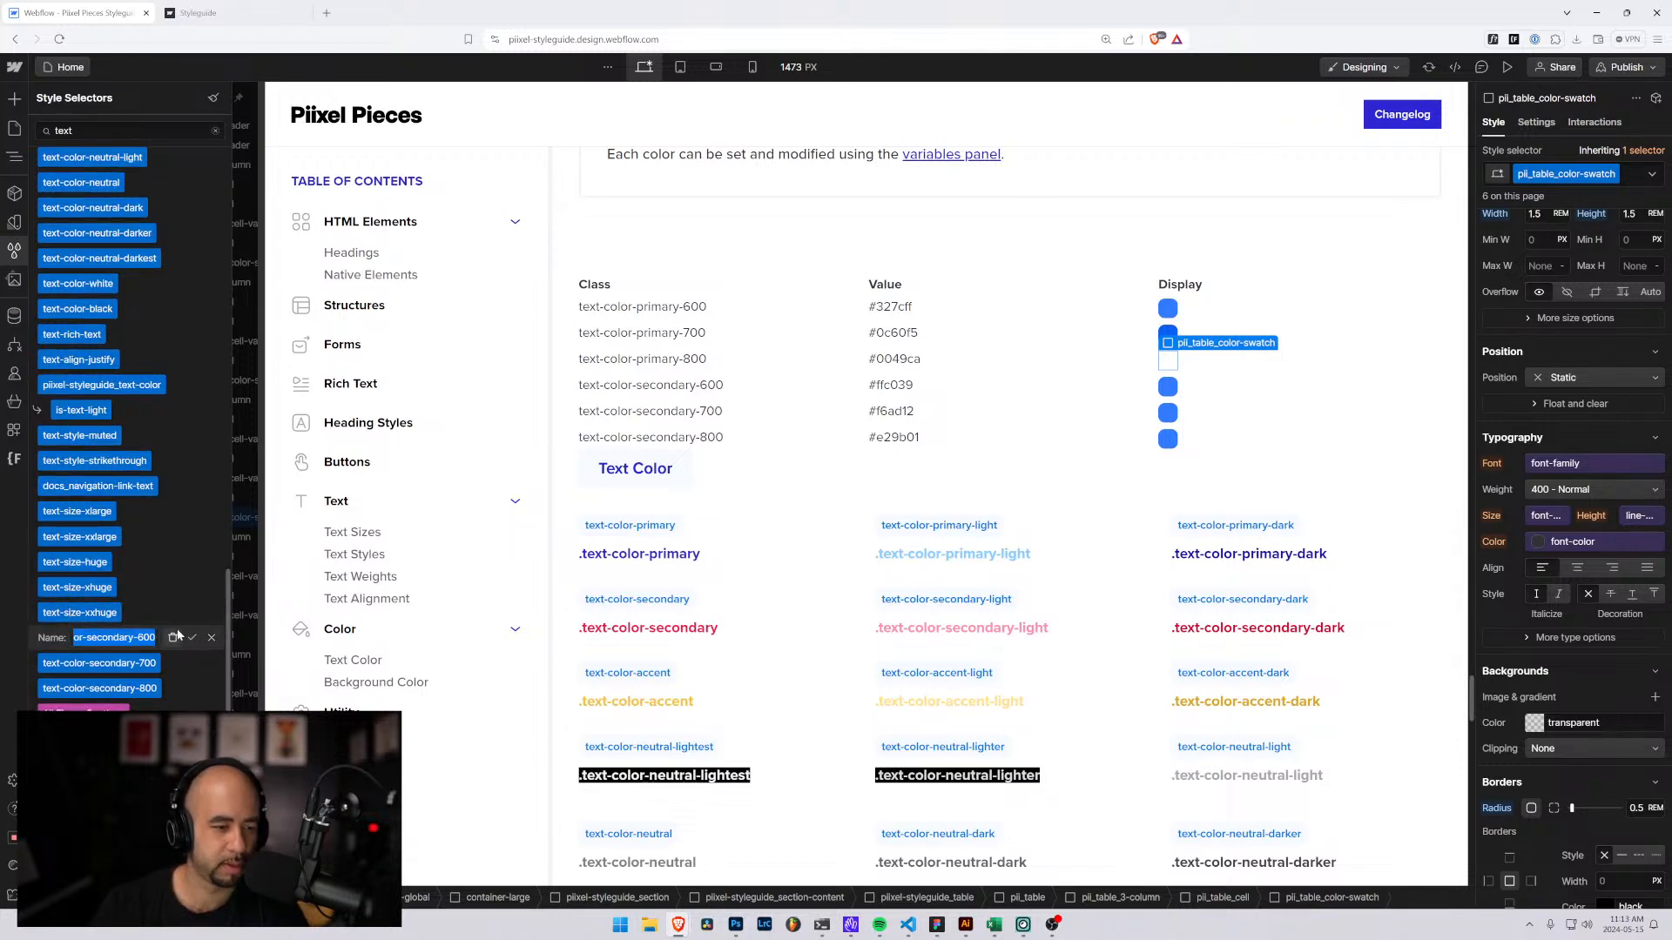
left_click(82, 639)
left_click_drag(83, 639, 31, 645)
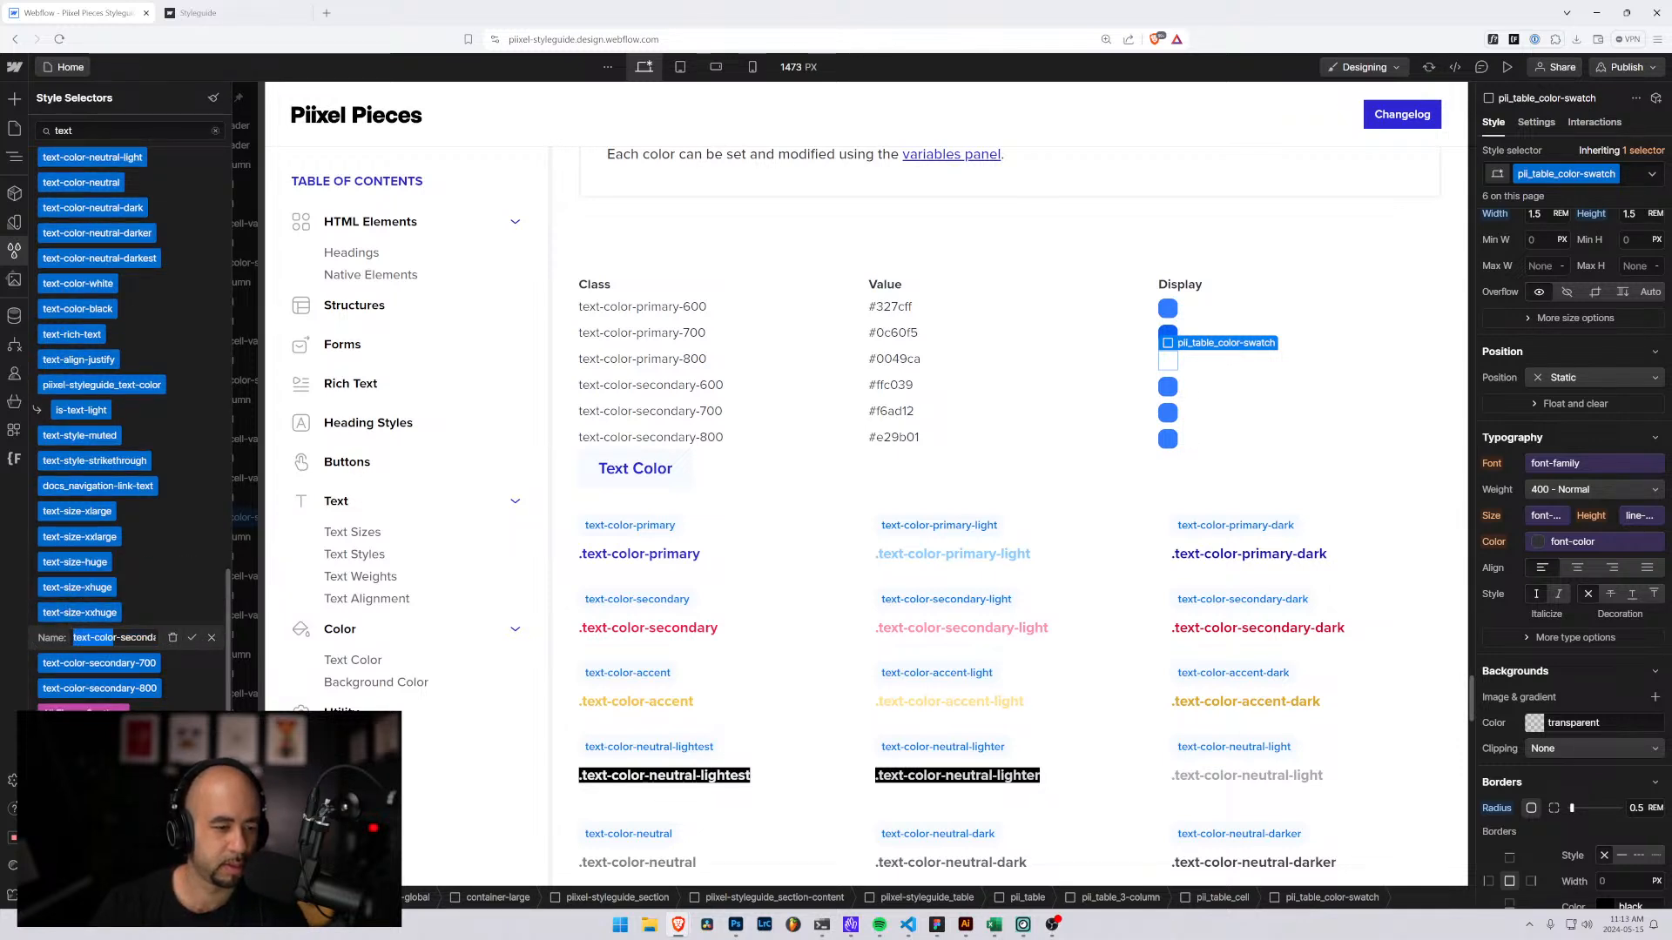
type("back")
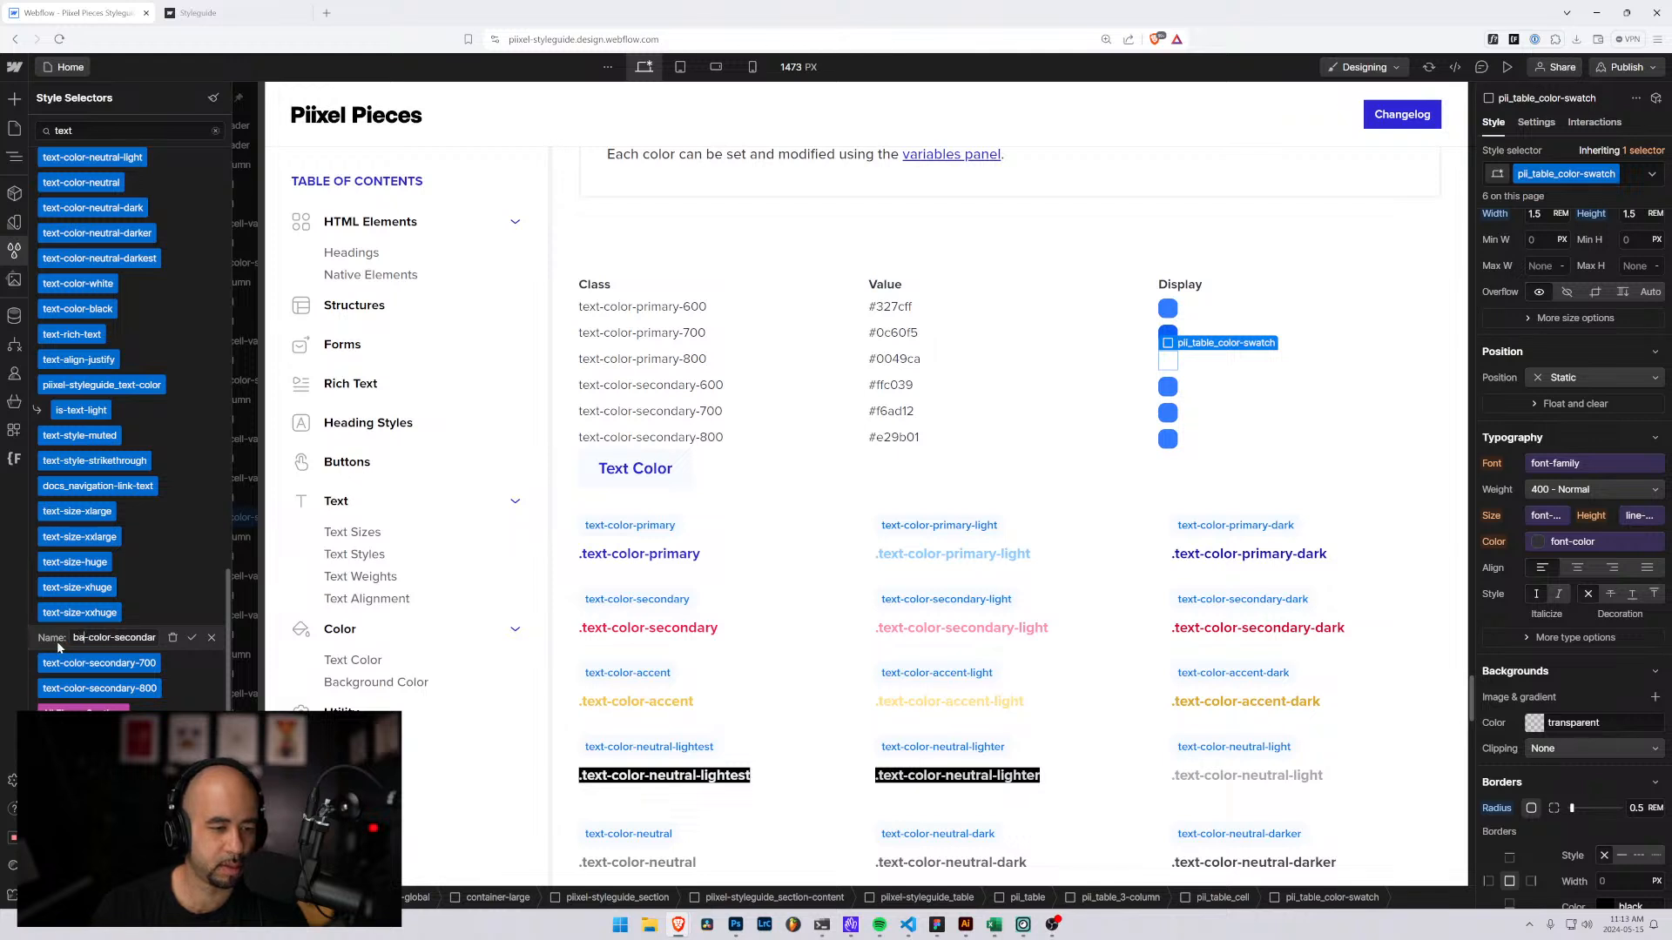
type("ground")
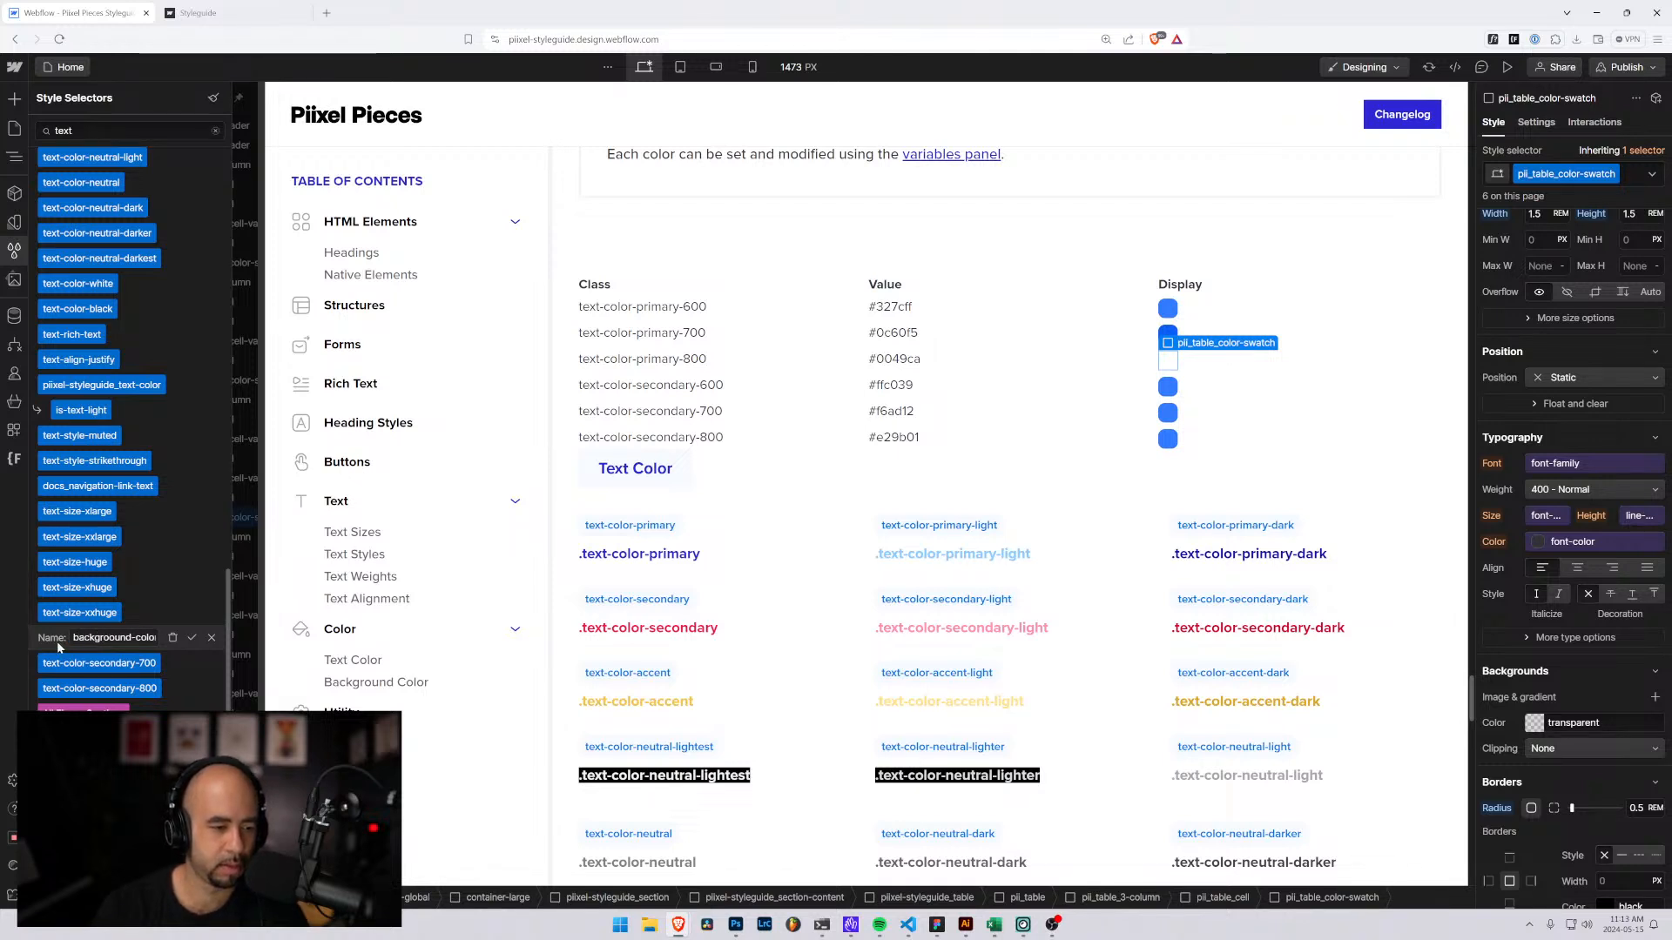
key("Return")
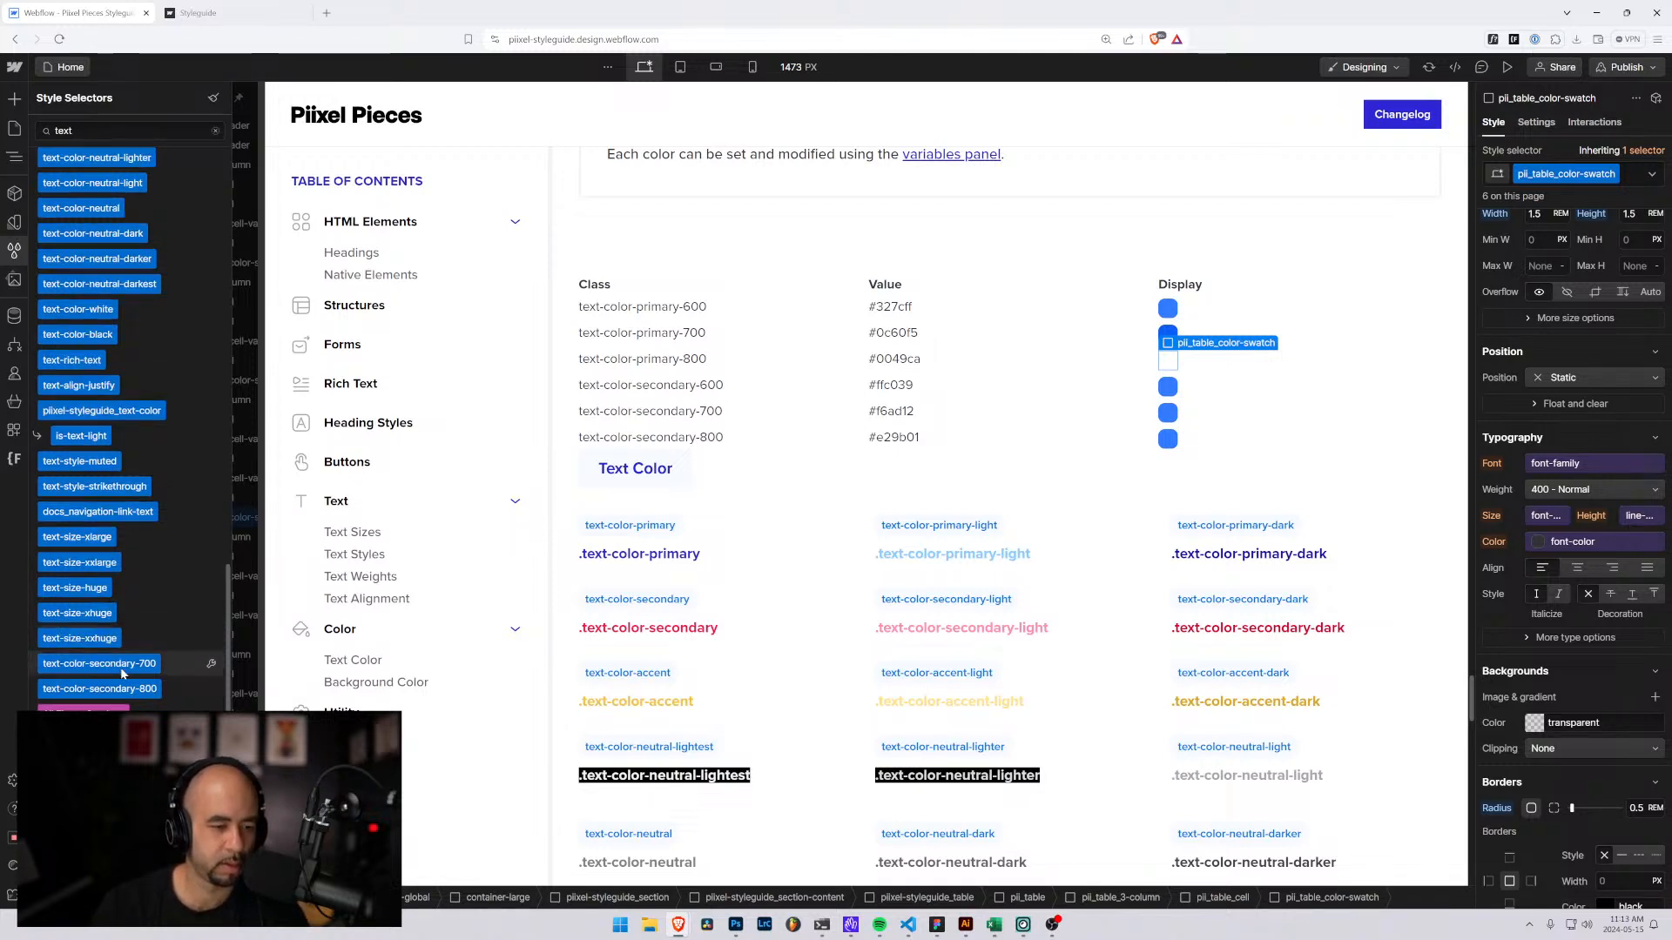
Rename the text-color-secondary-700 class to background-color-secondary-700.
left_click(211, 663)
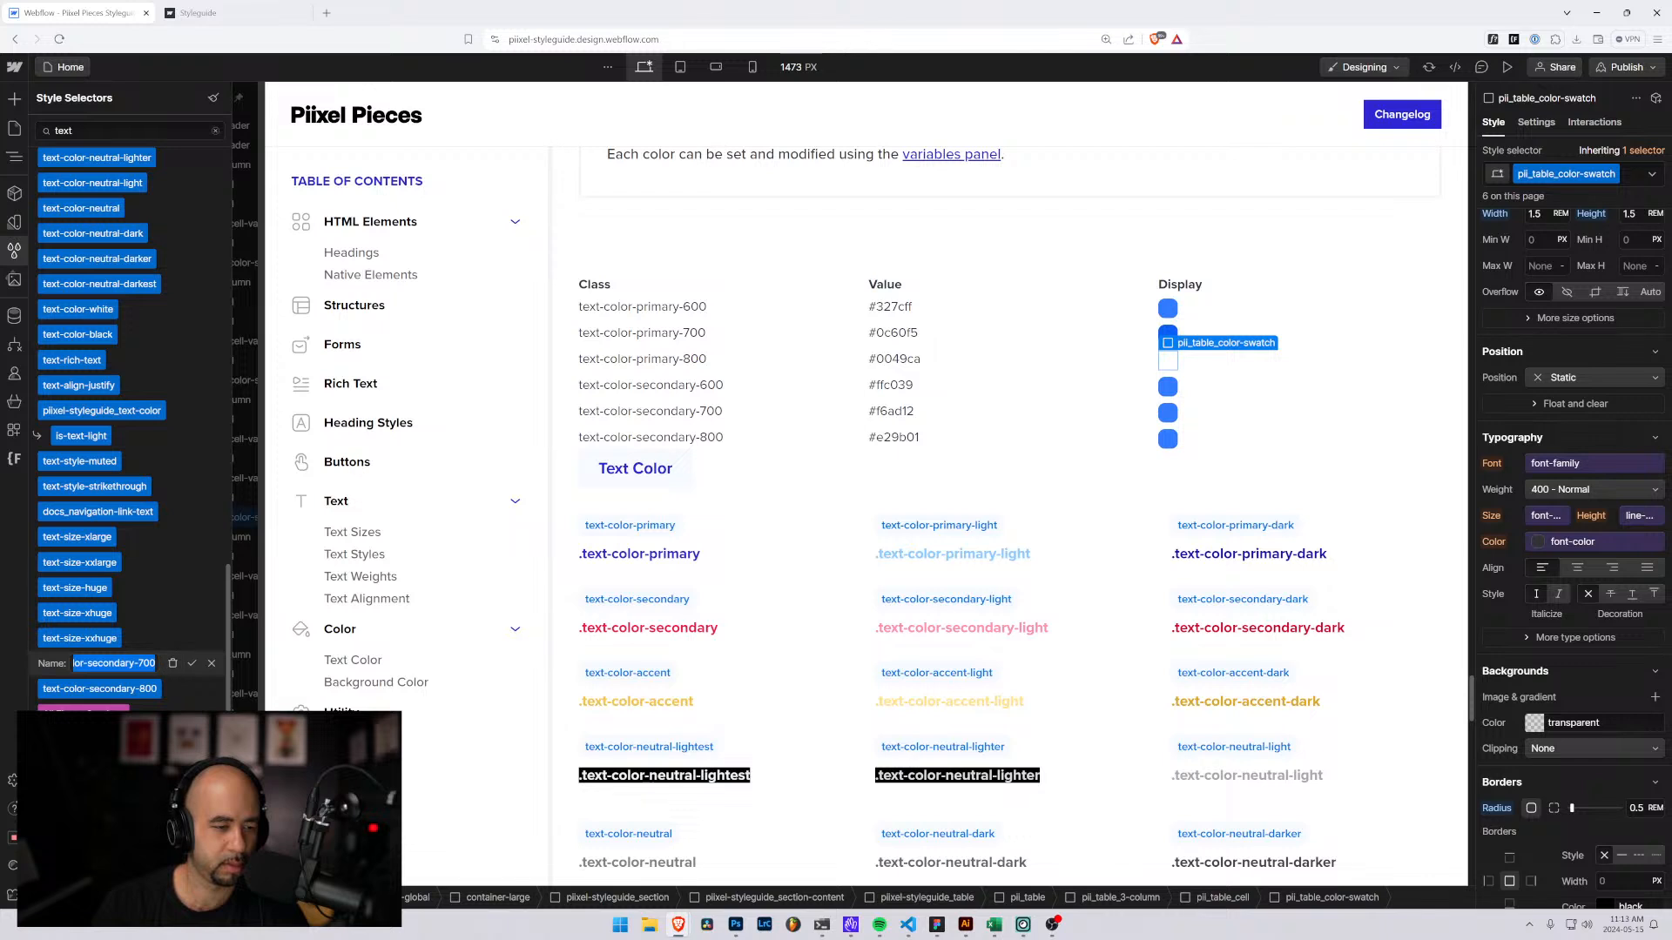
key("ctrl+Left")
key("ctrl+Left")
key("ctrl+Left")
key("ctrl+Left")
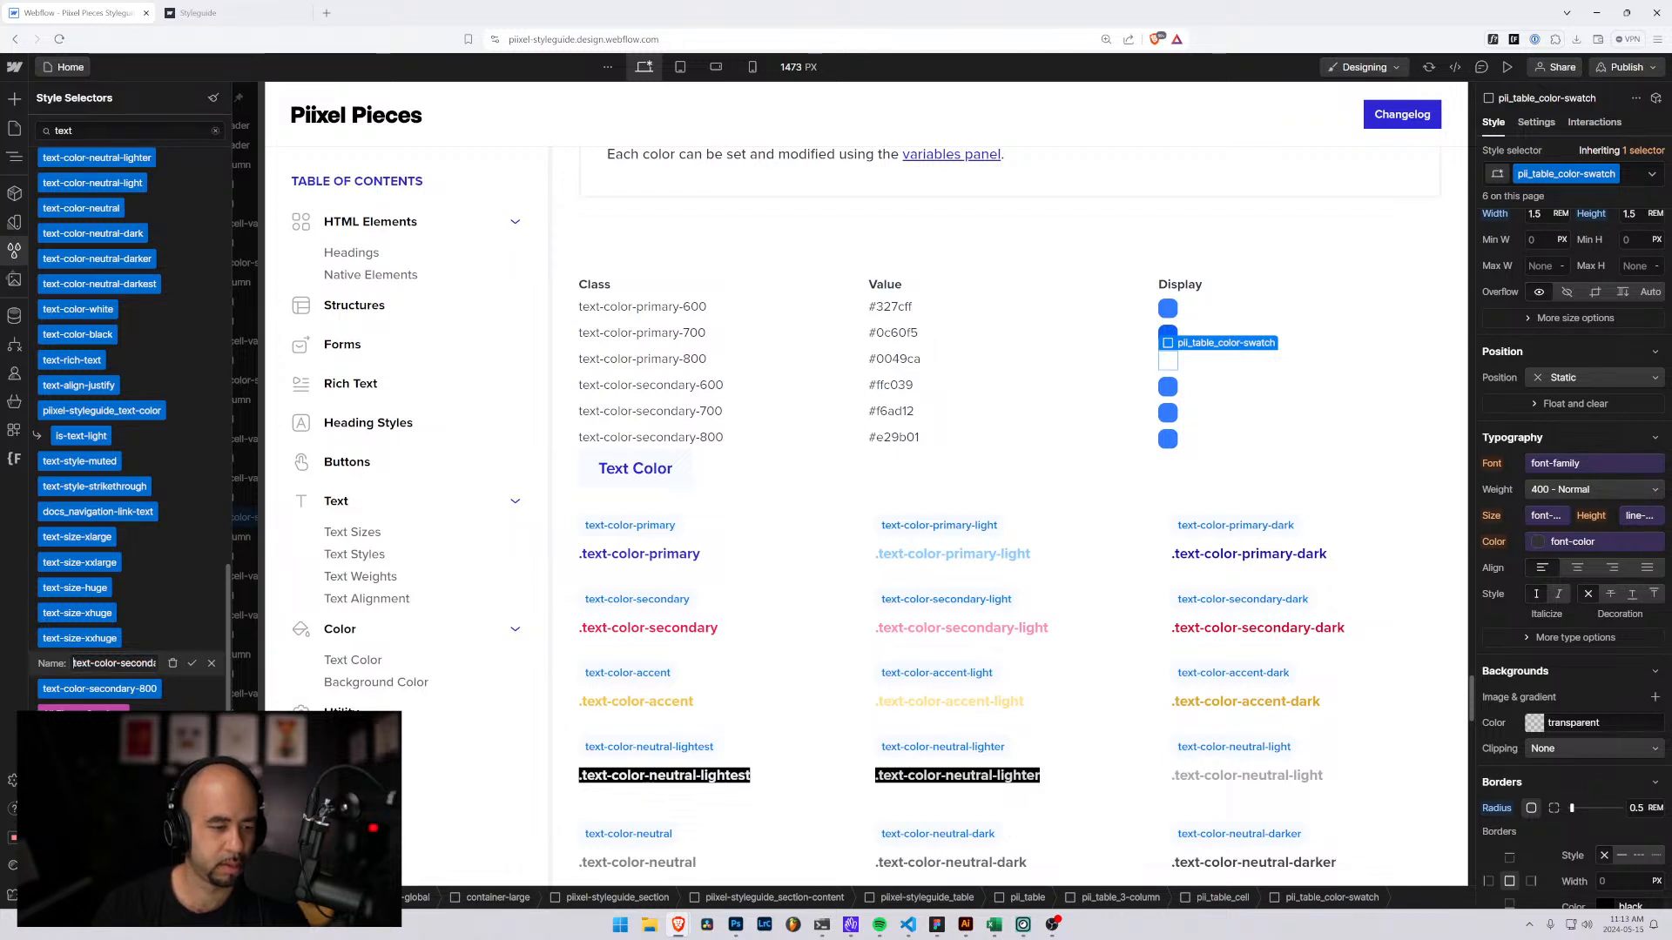
type("background-color-")
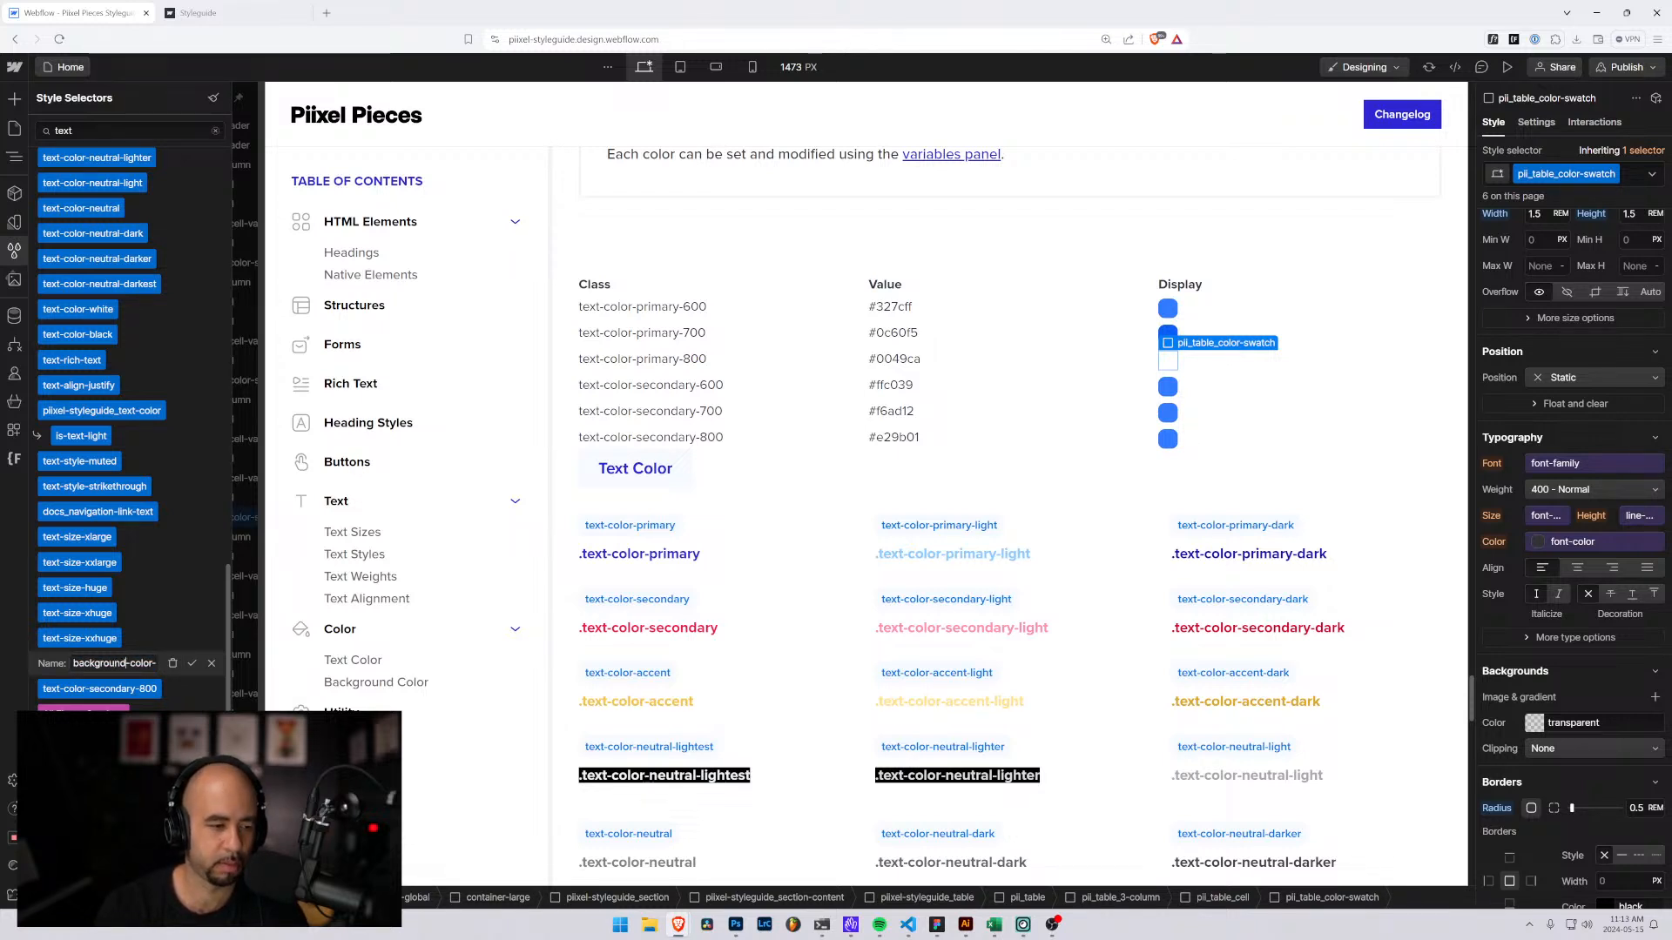
key("Return")
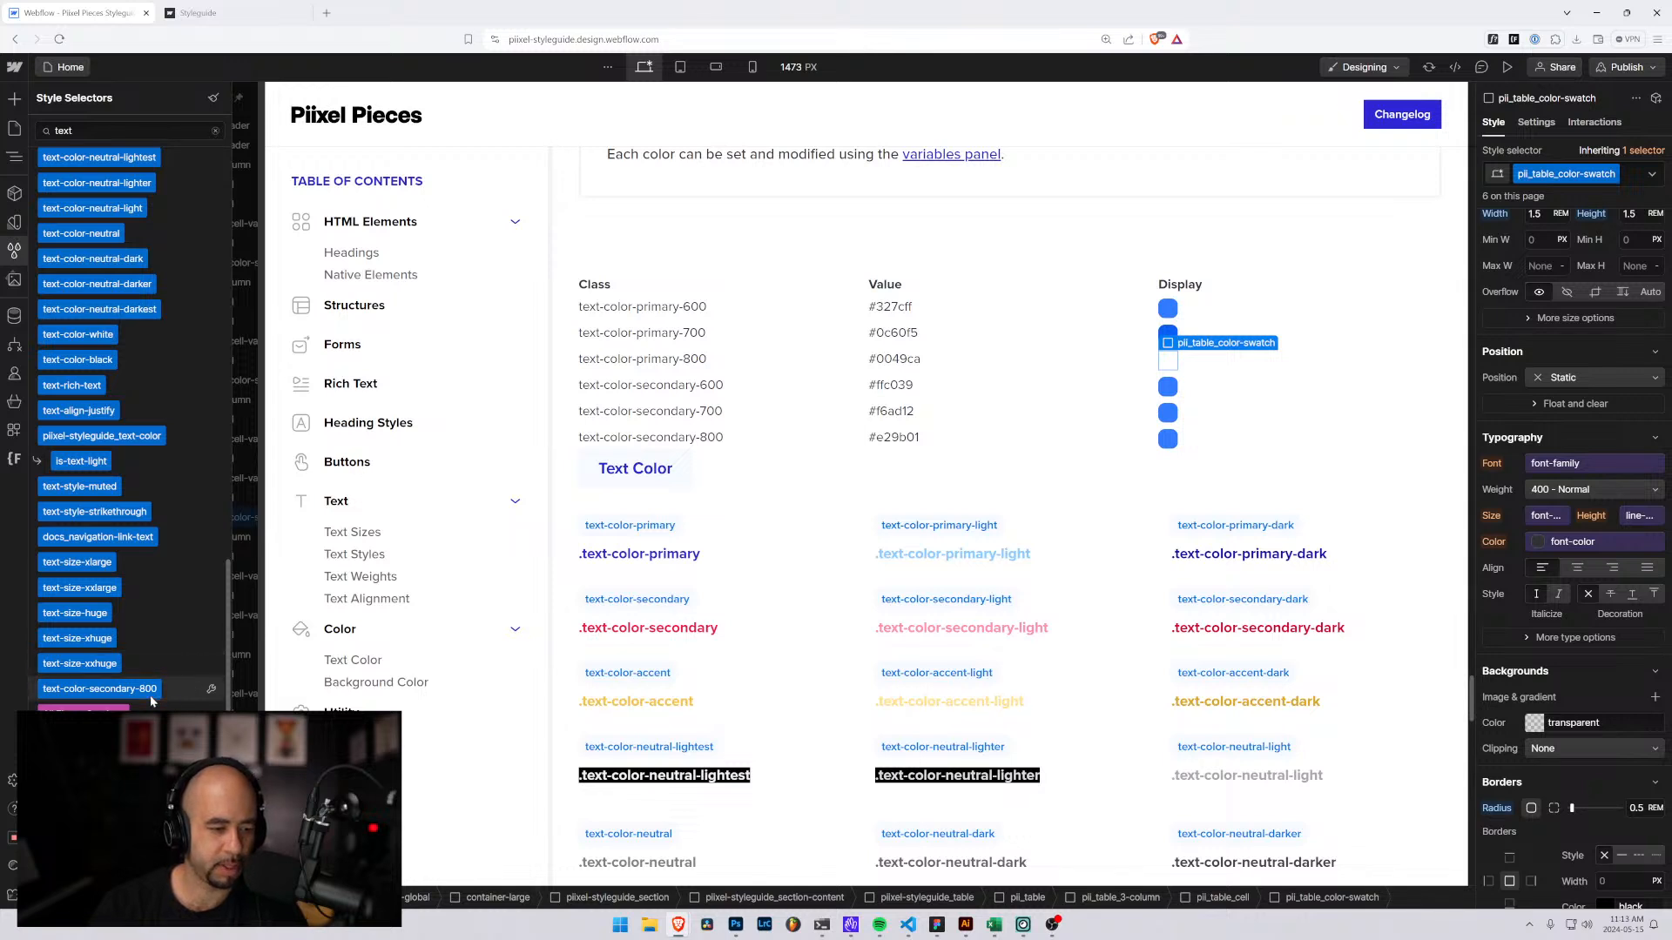
Rename the text-color-secondary-800 class to background-color-secondary-800.
left_click(211, 689)
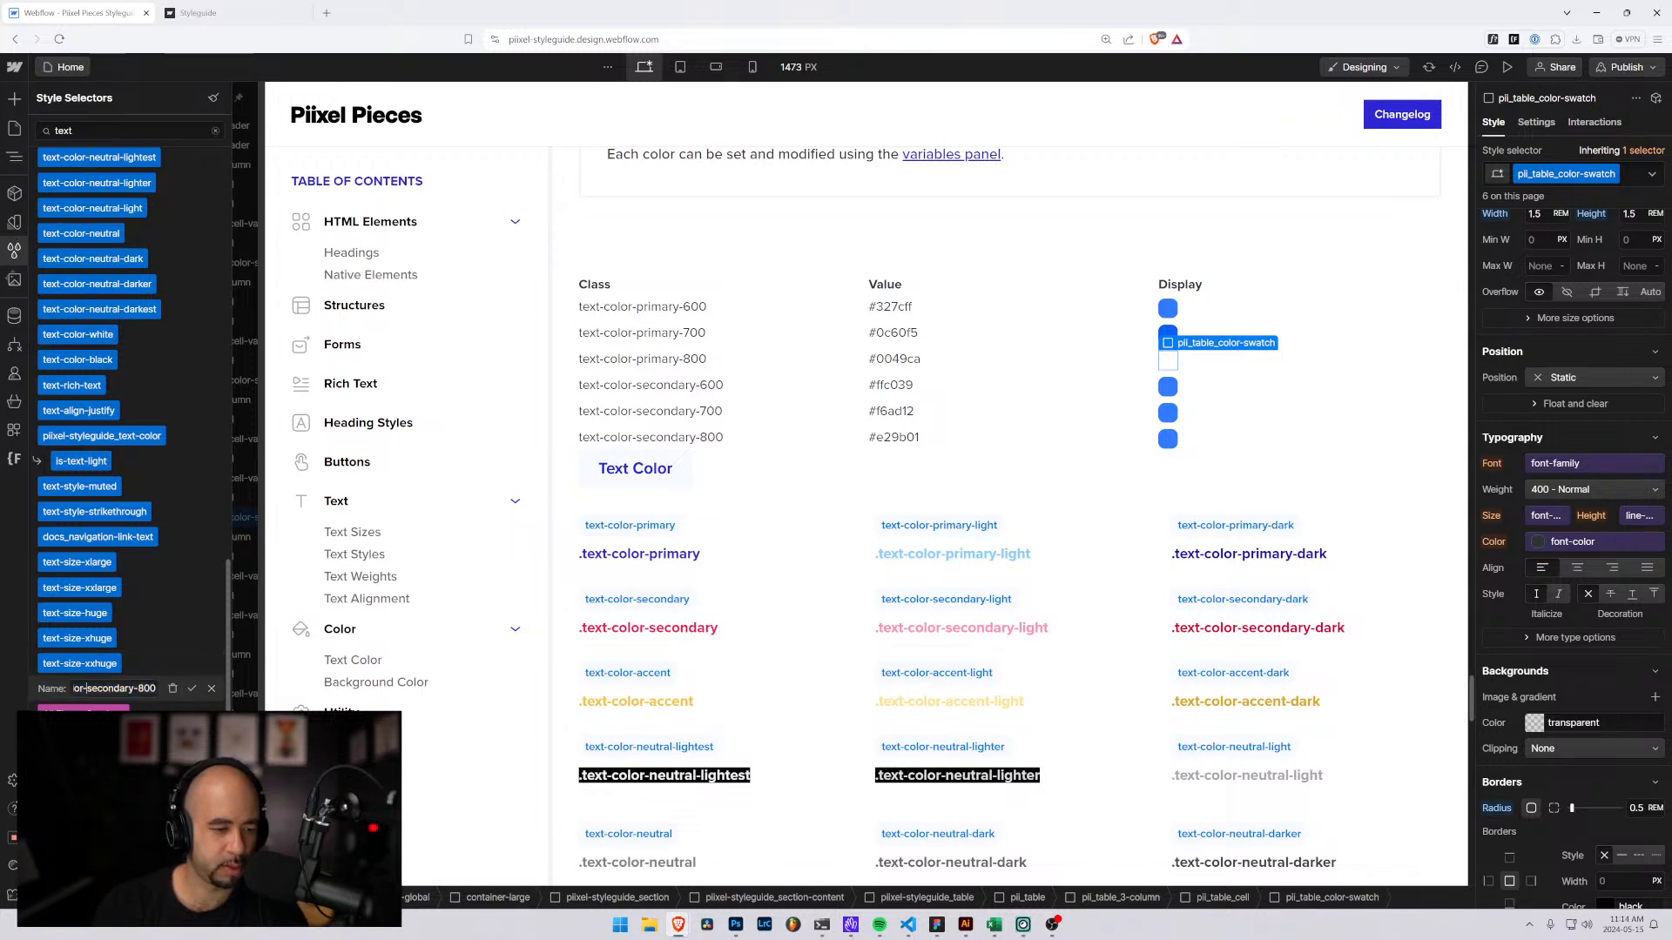
key("ctrl+Left")
key("ctrl+Left")
key("ctrl+Left")
key("ctrl+Left")
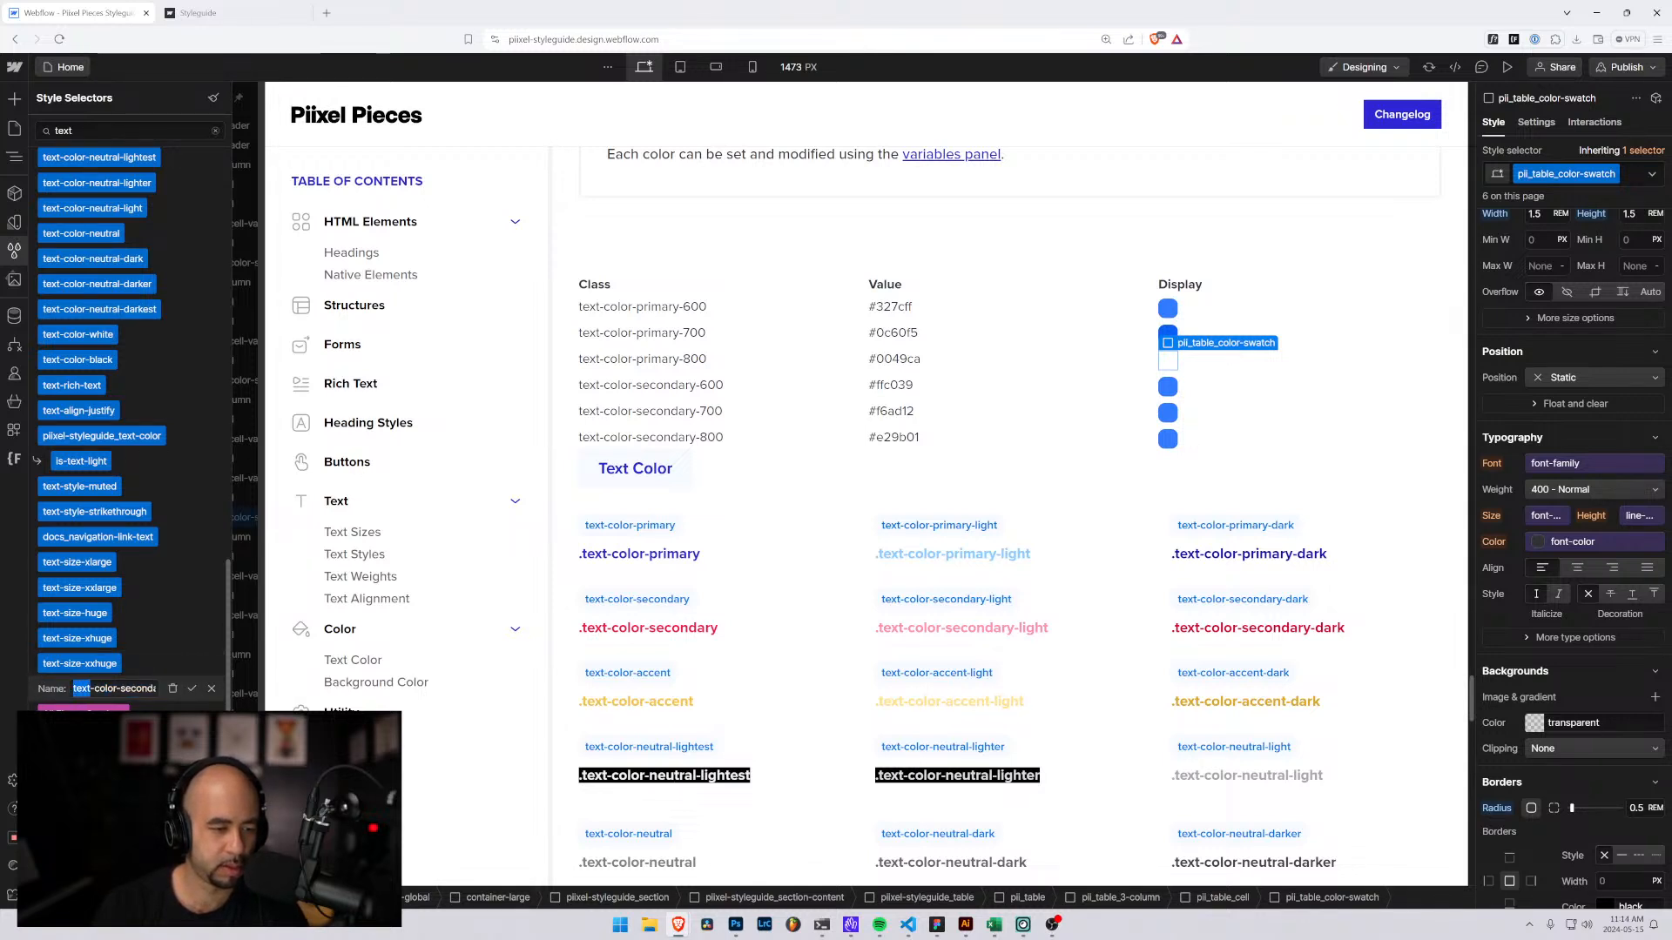
type("background-color-")
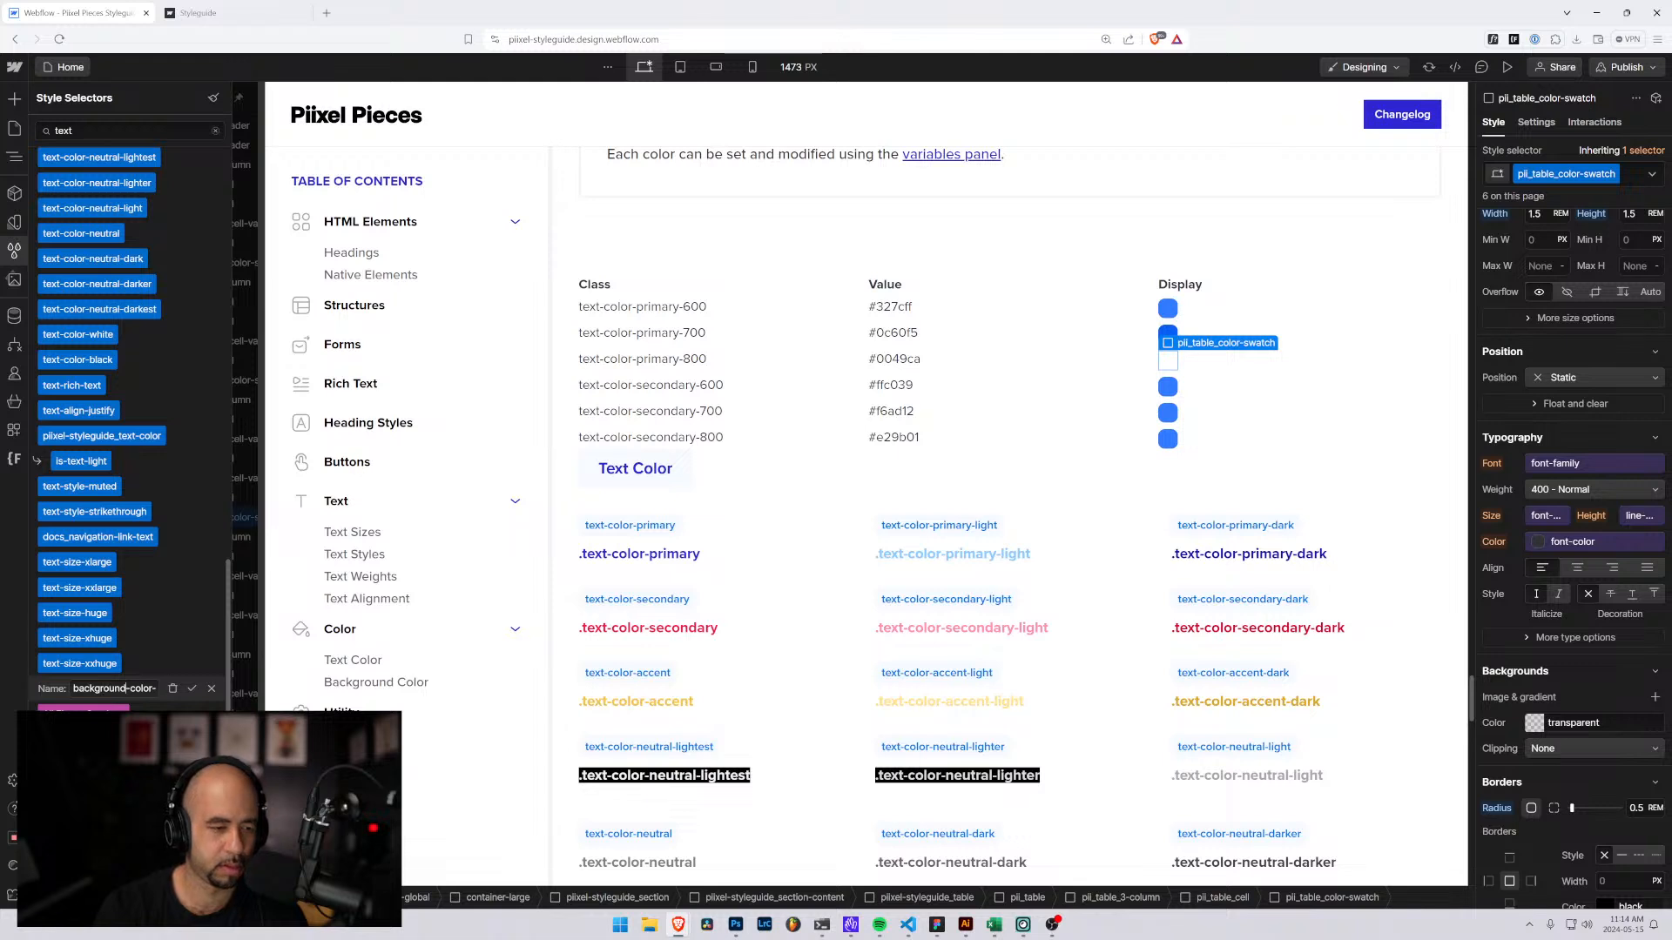
key("Return")
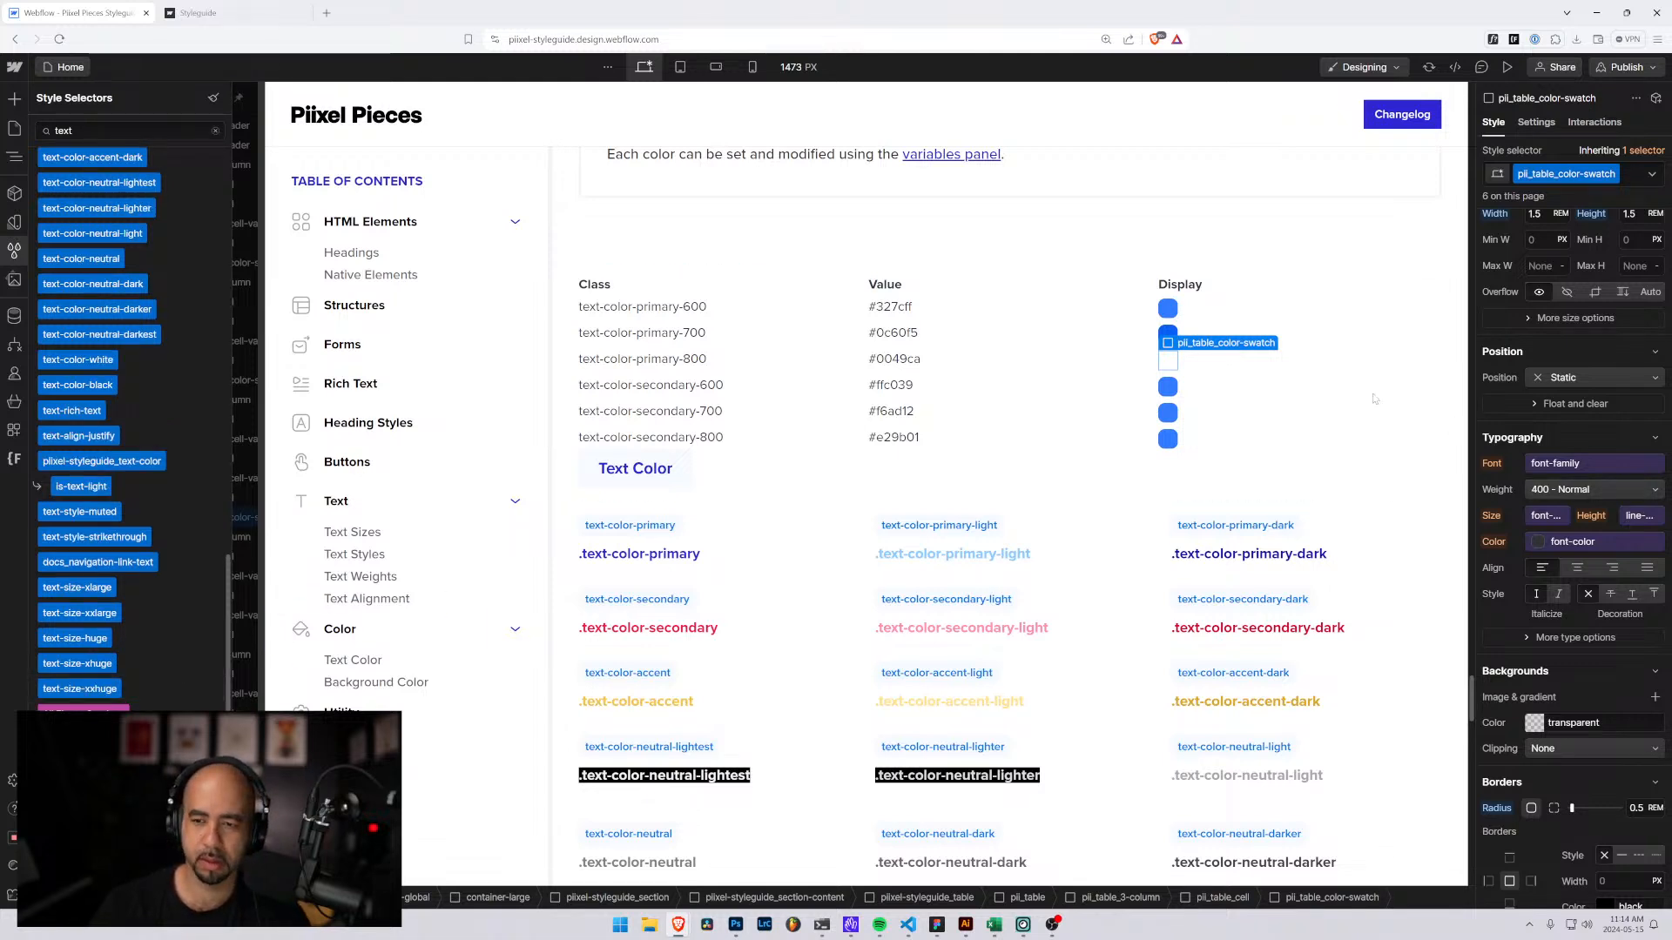
key("z")
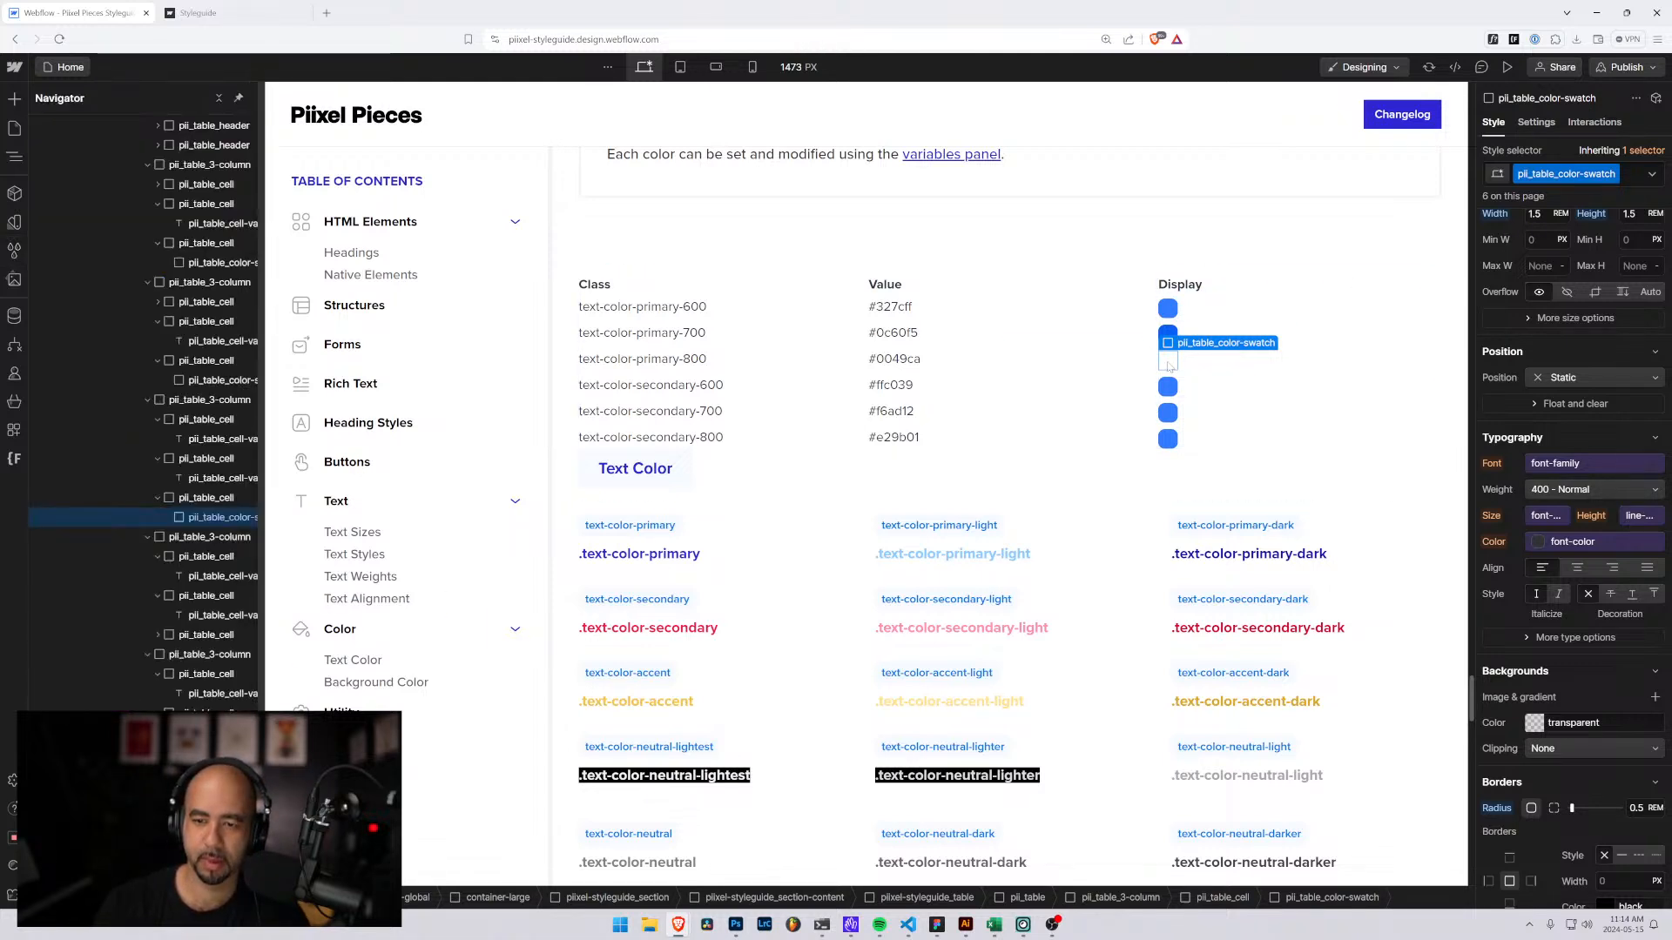
left_click(1627, 179)
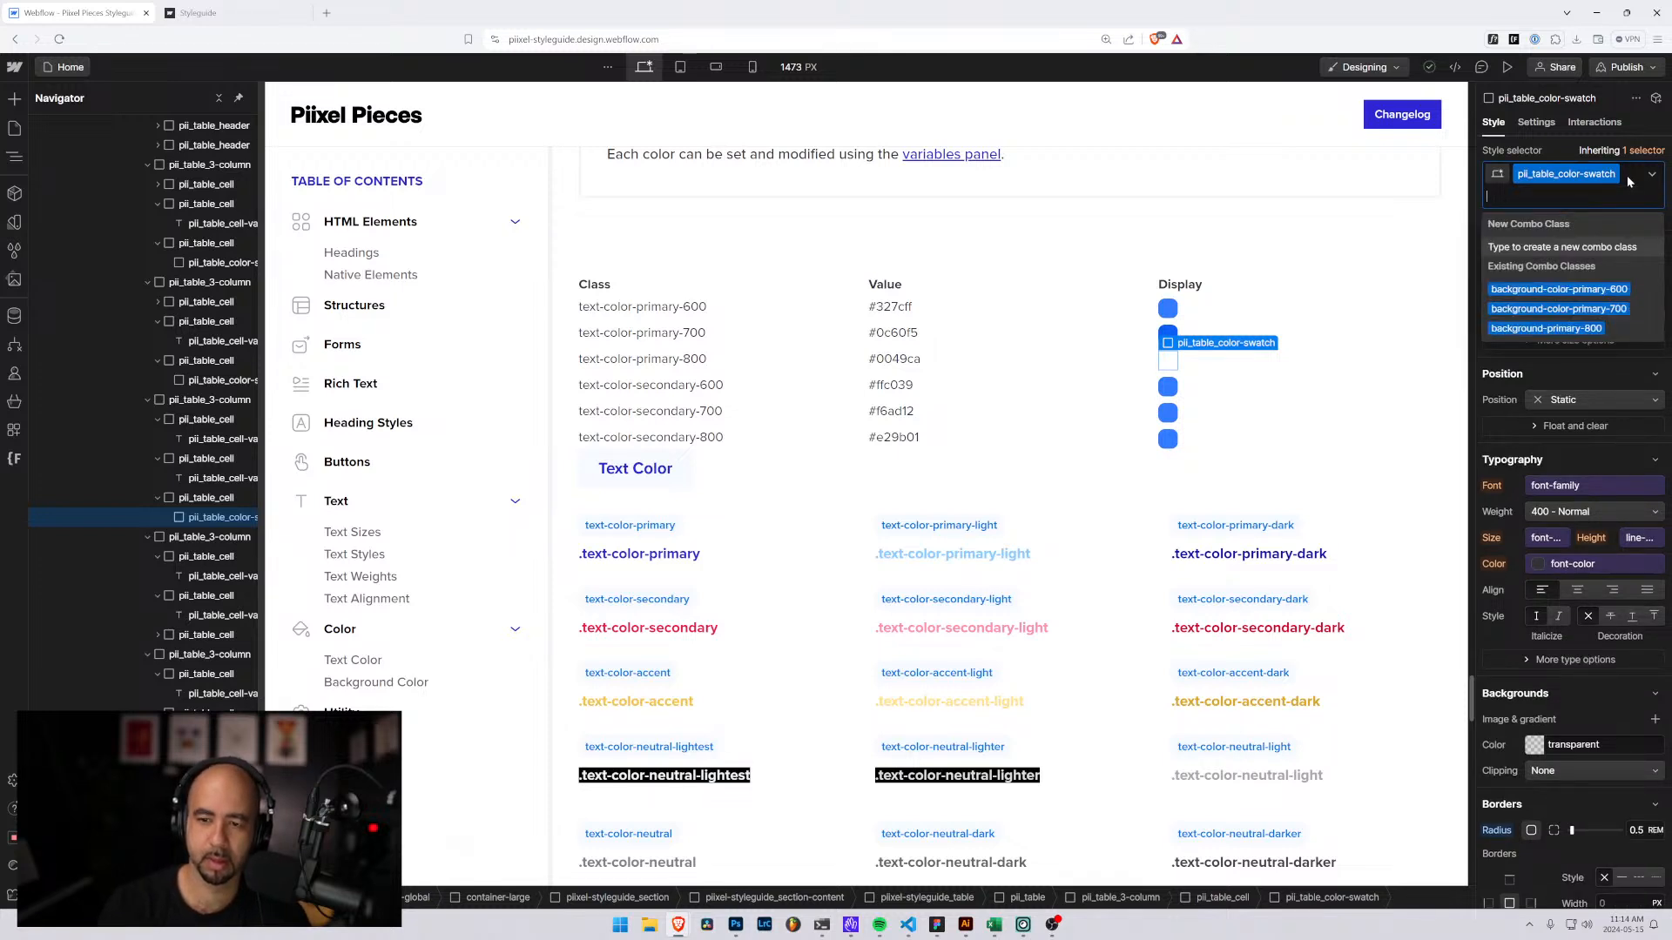
left_click(1559, 329)
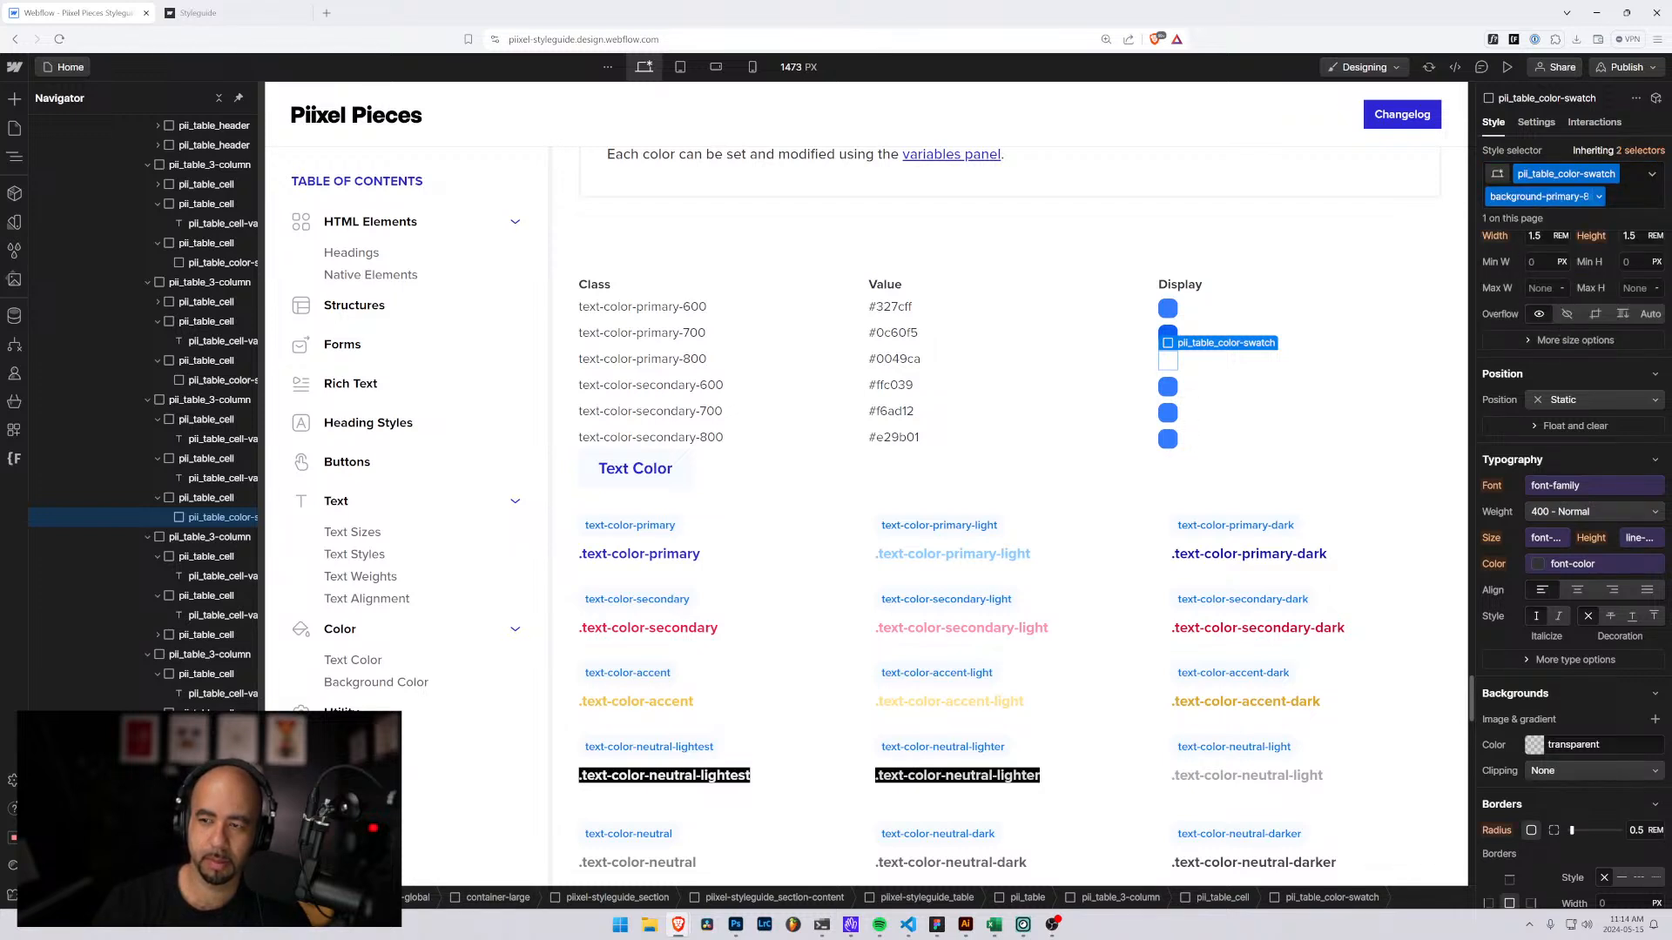
key("BackSpace")
Add the global combo class background-color-primary-800 to the swatch in the text-color-primary-800 row.
type("backg")
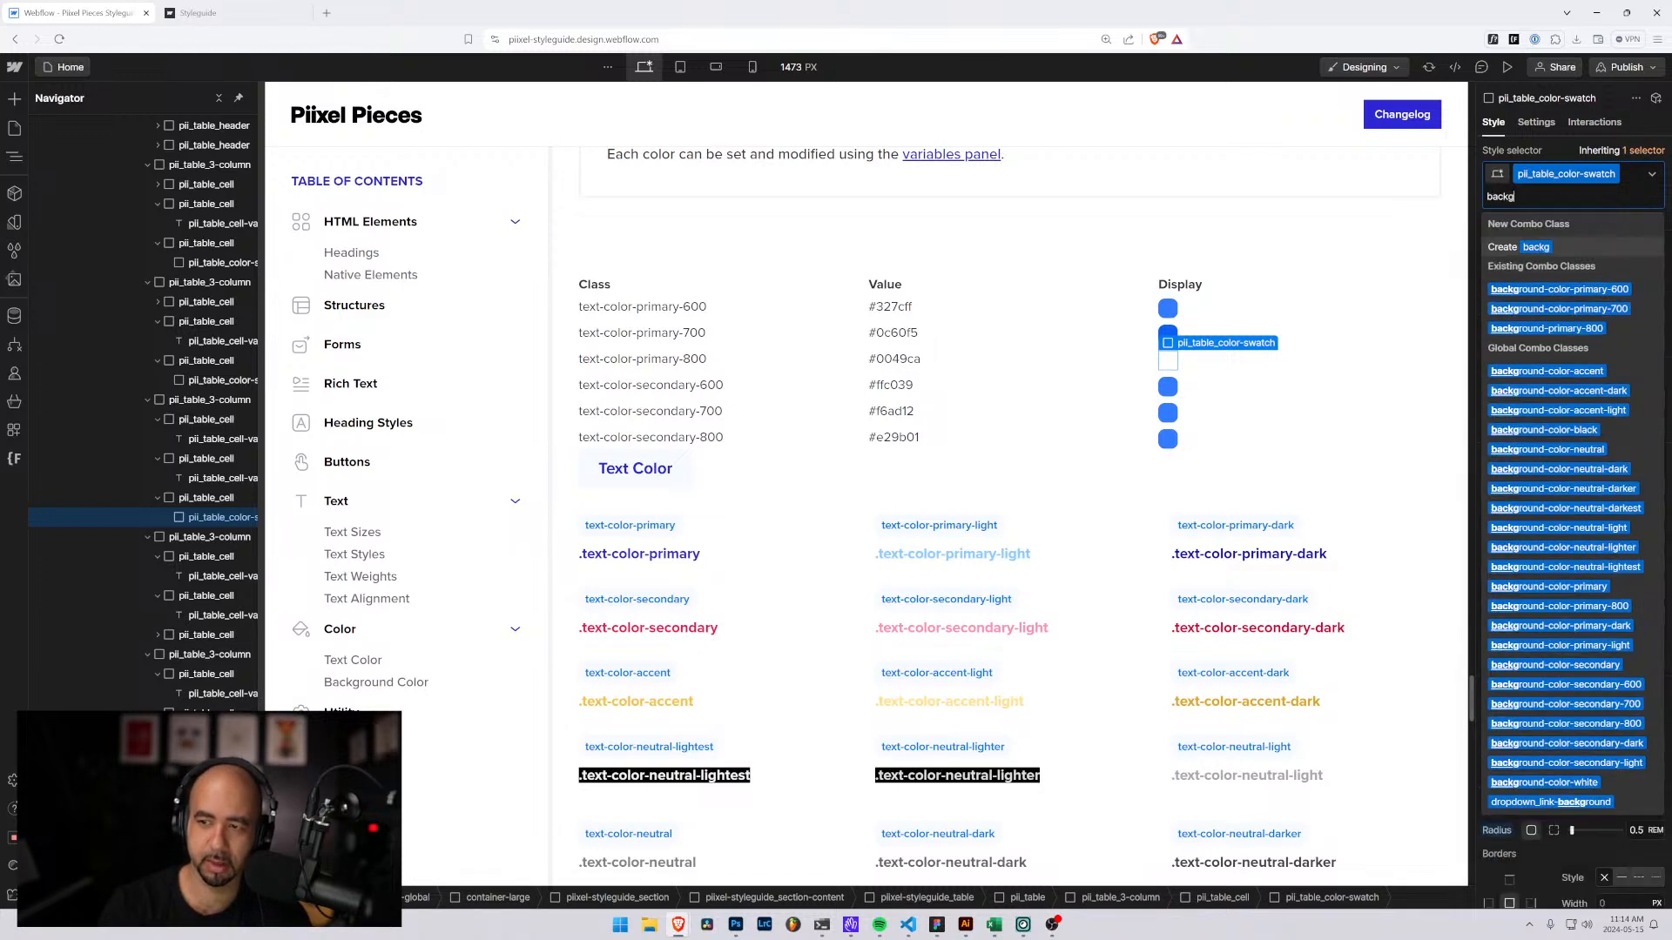
type("round-colo")
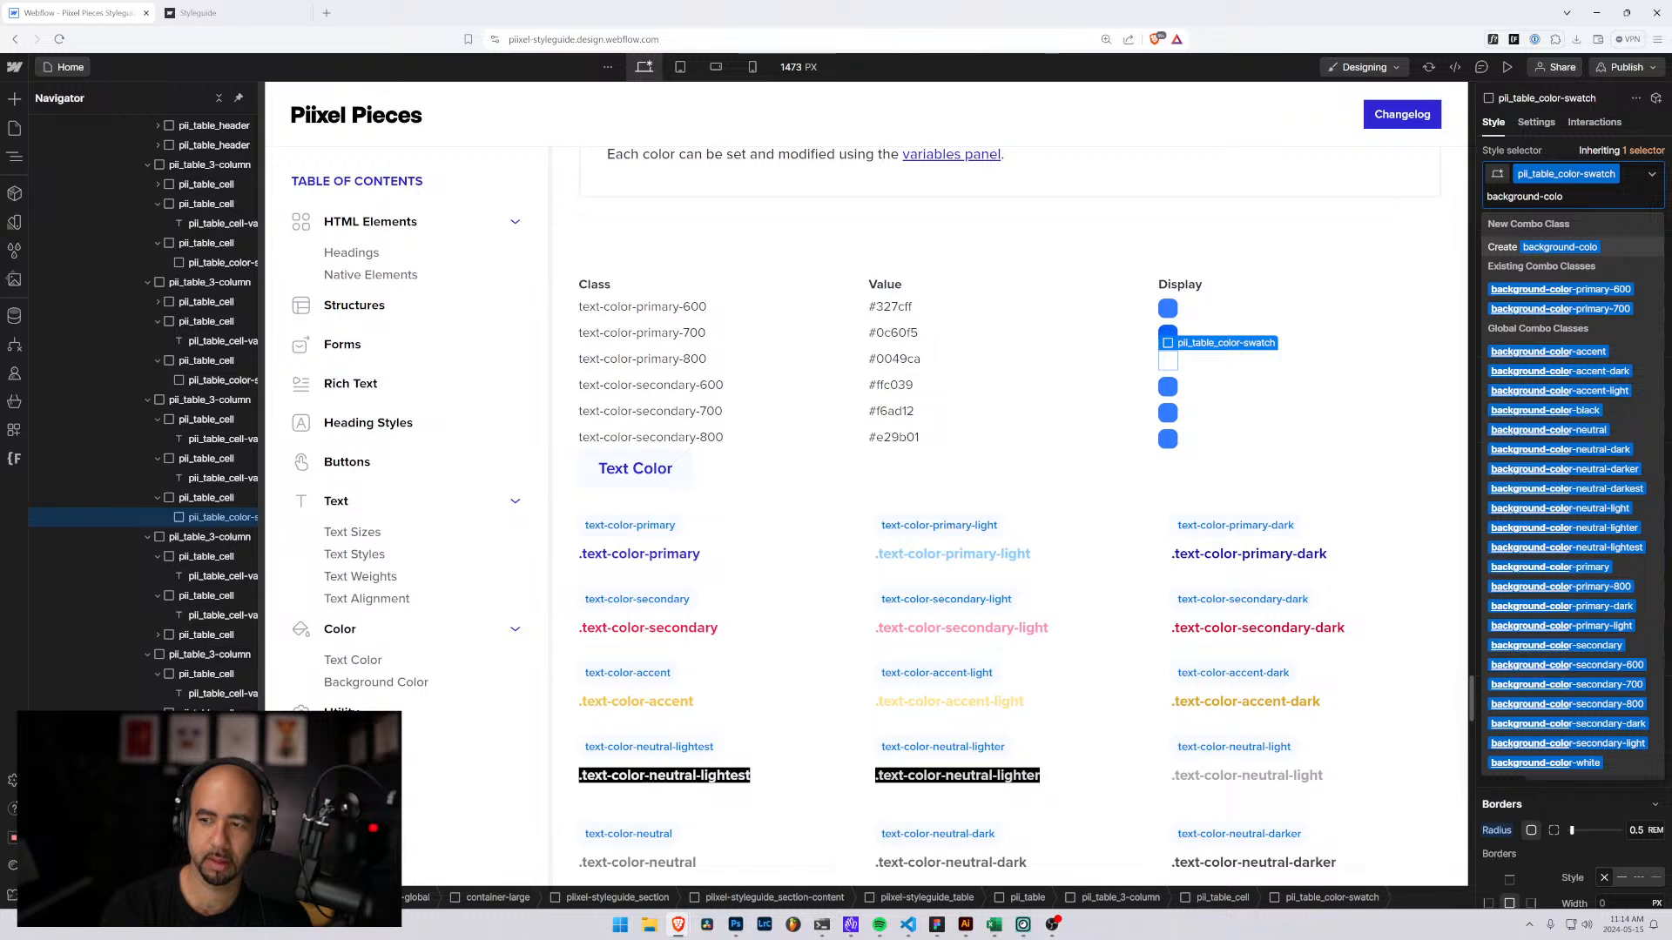
type("r-primary")
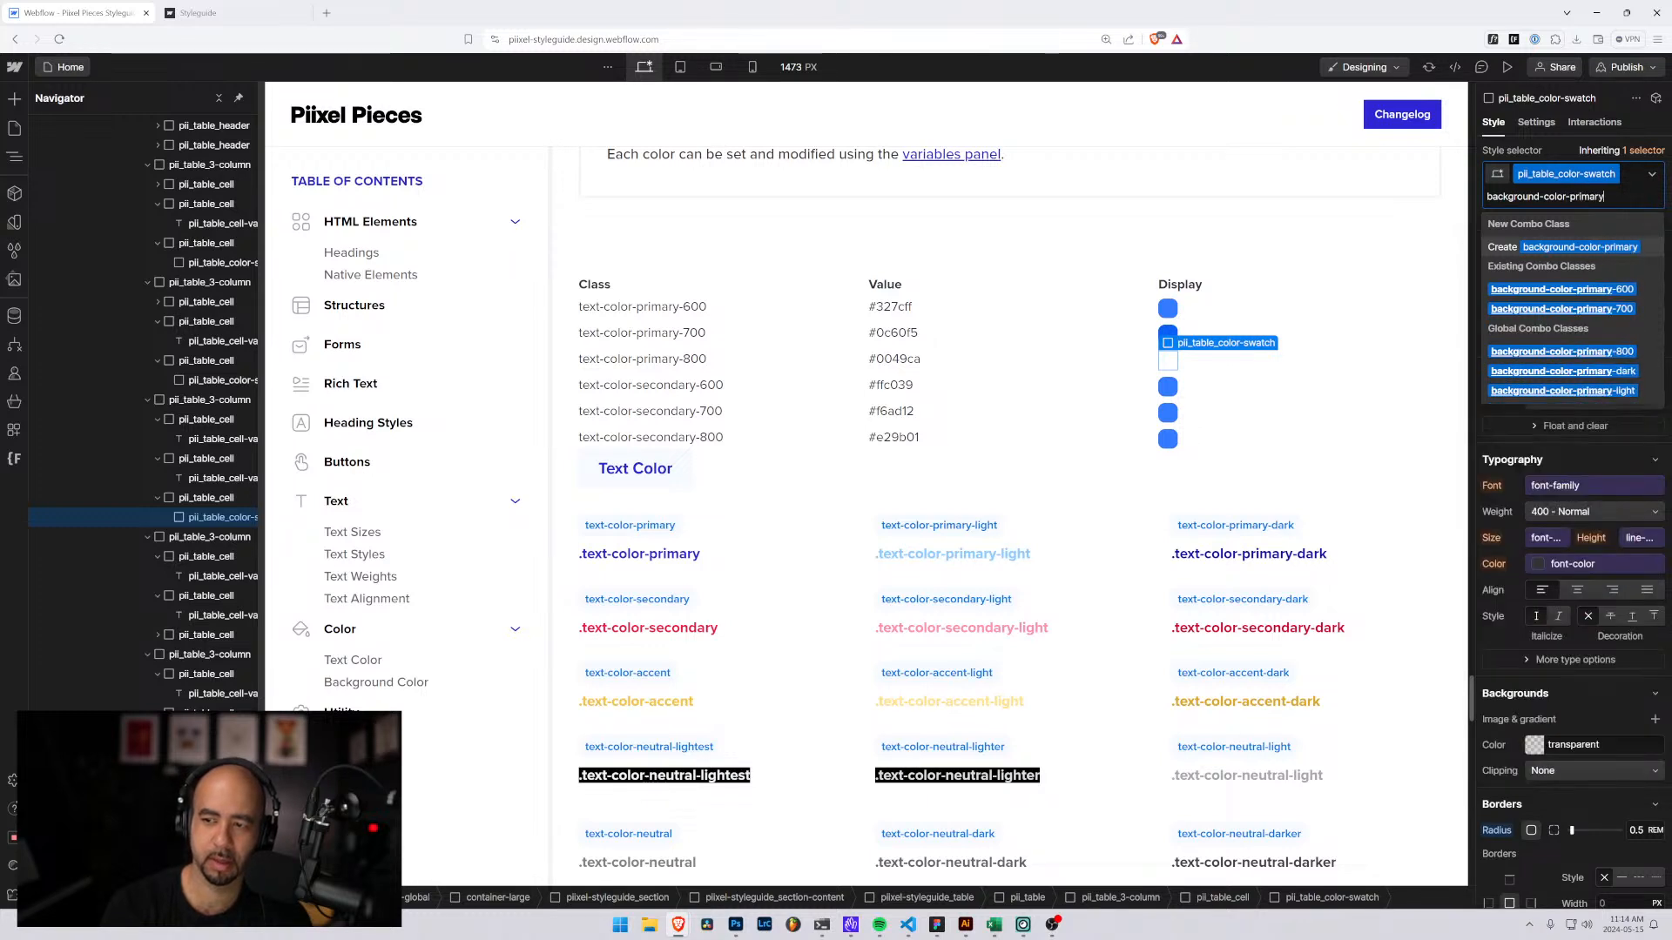
key("Down")
key("Down")
key("Down")
key("Down")
key("Up")
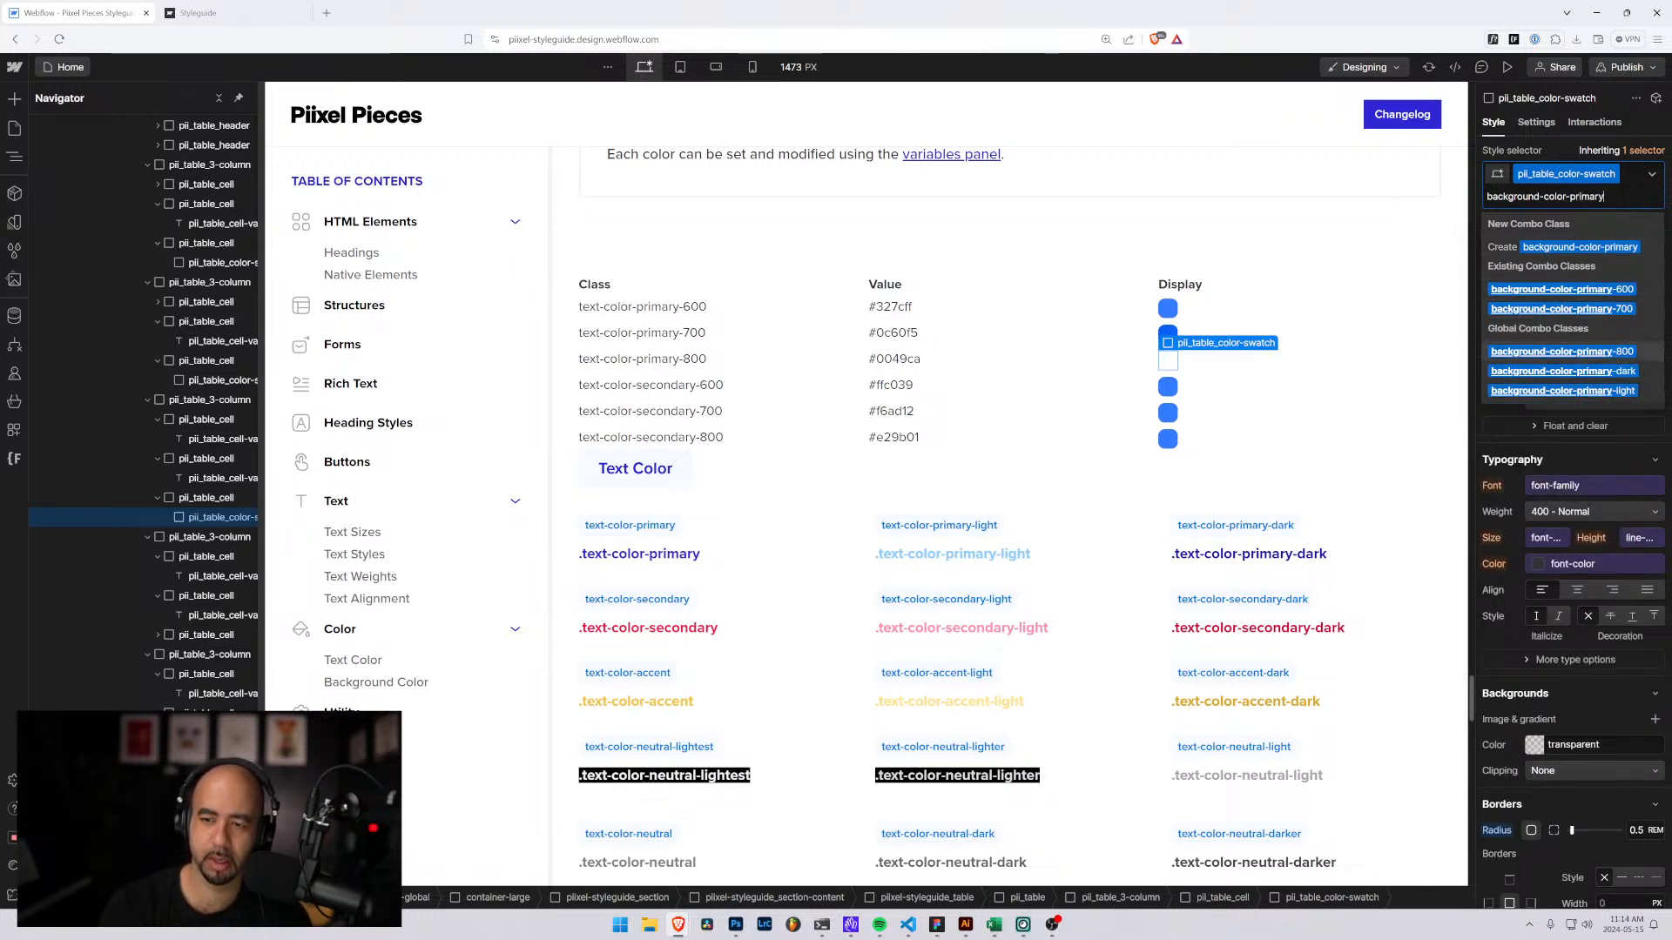
key("Return")
Replace the combo class on the swatch in the text-color-secondary-600 row with background-color-secondary-600.
left_click(1169, 389)
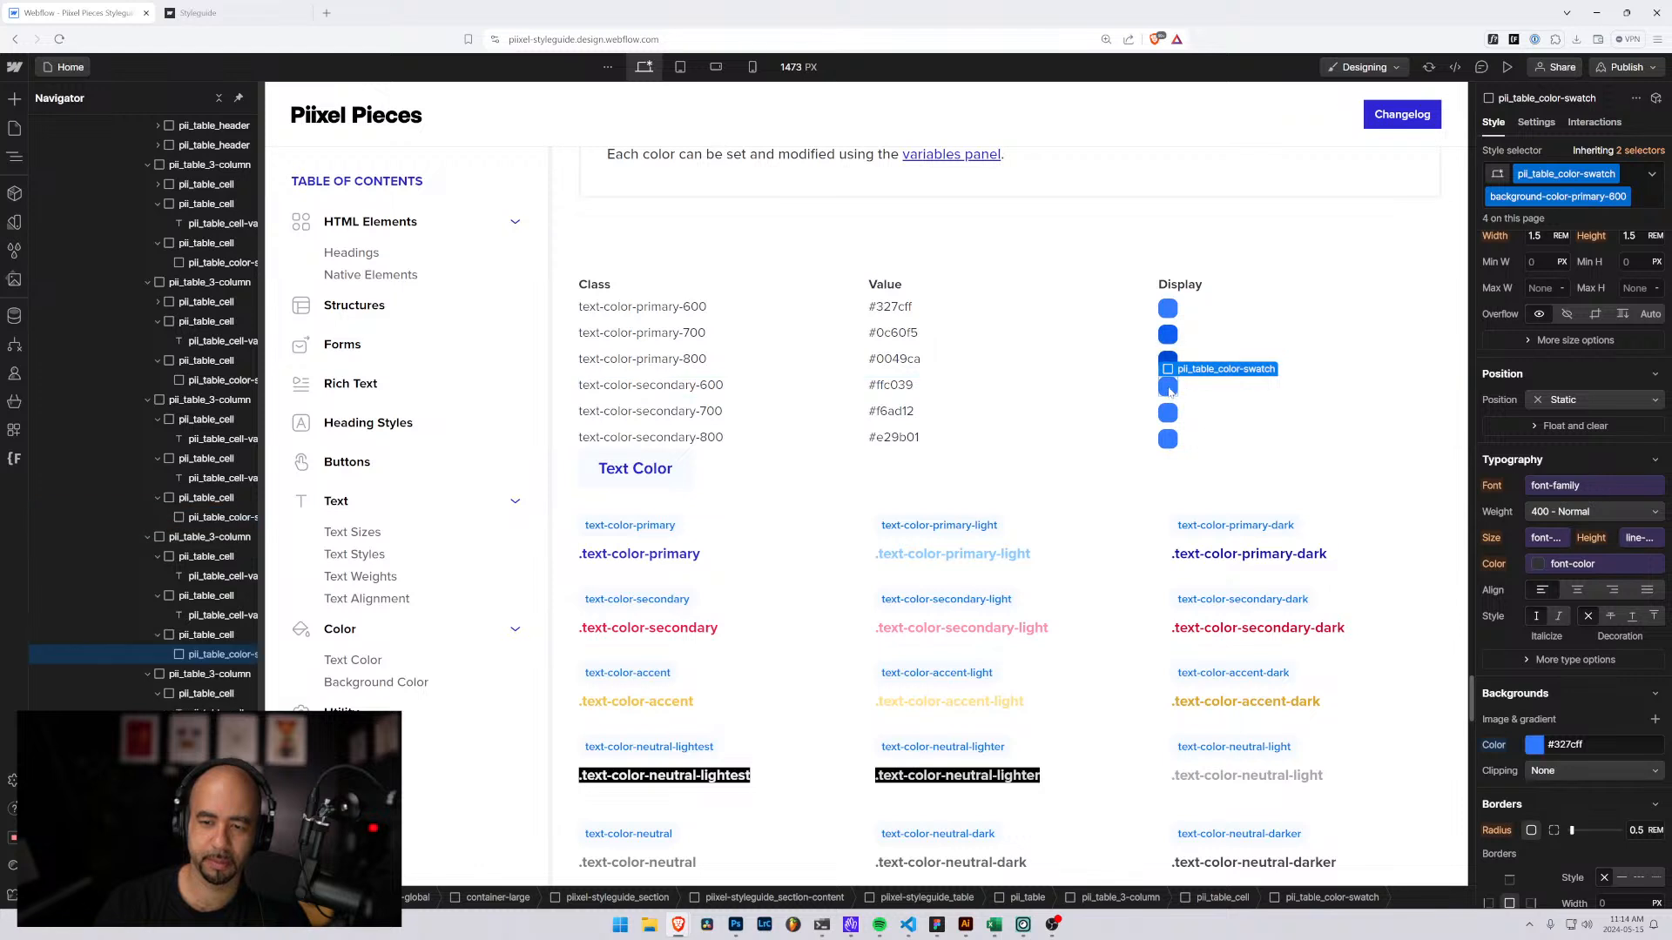
key("ctrl+Return")
key("BackSpace")
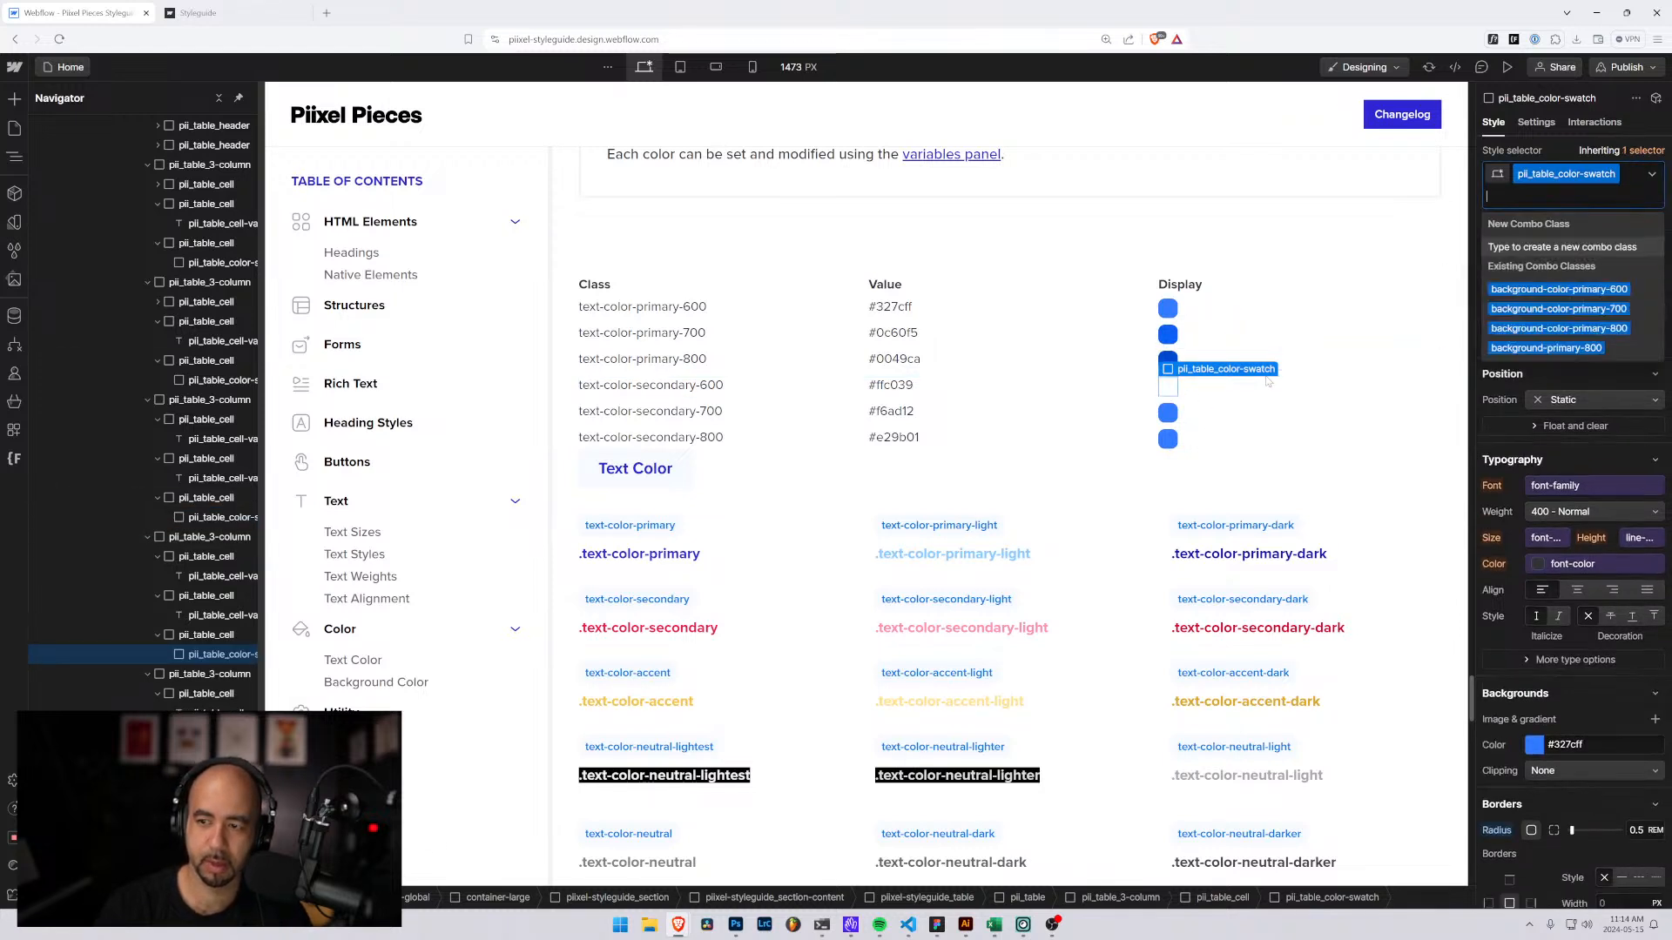
type("background-color-sec")
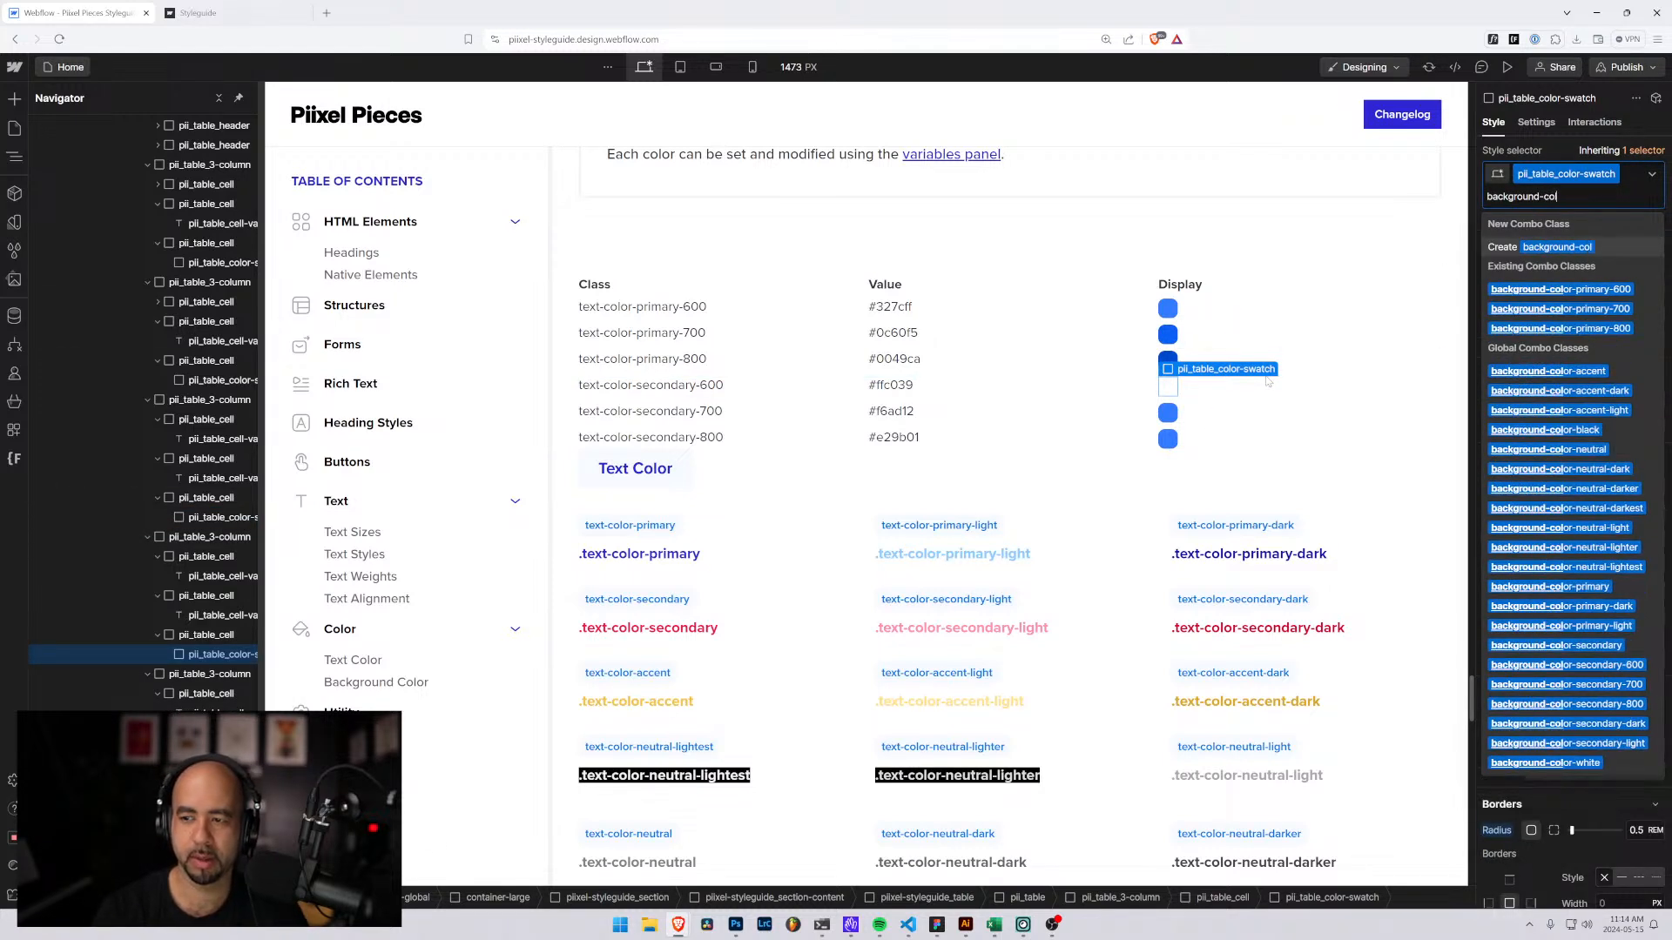
key("Down")
key("Down")
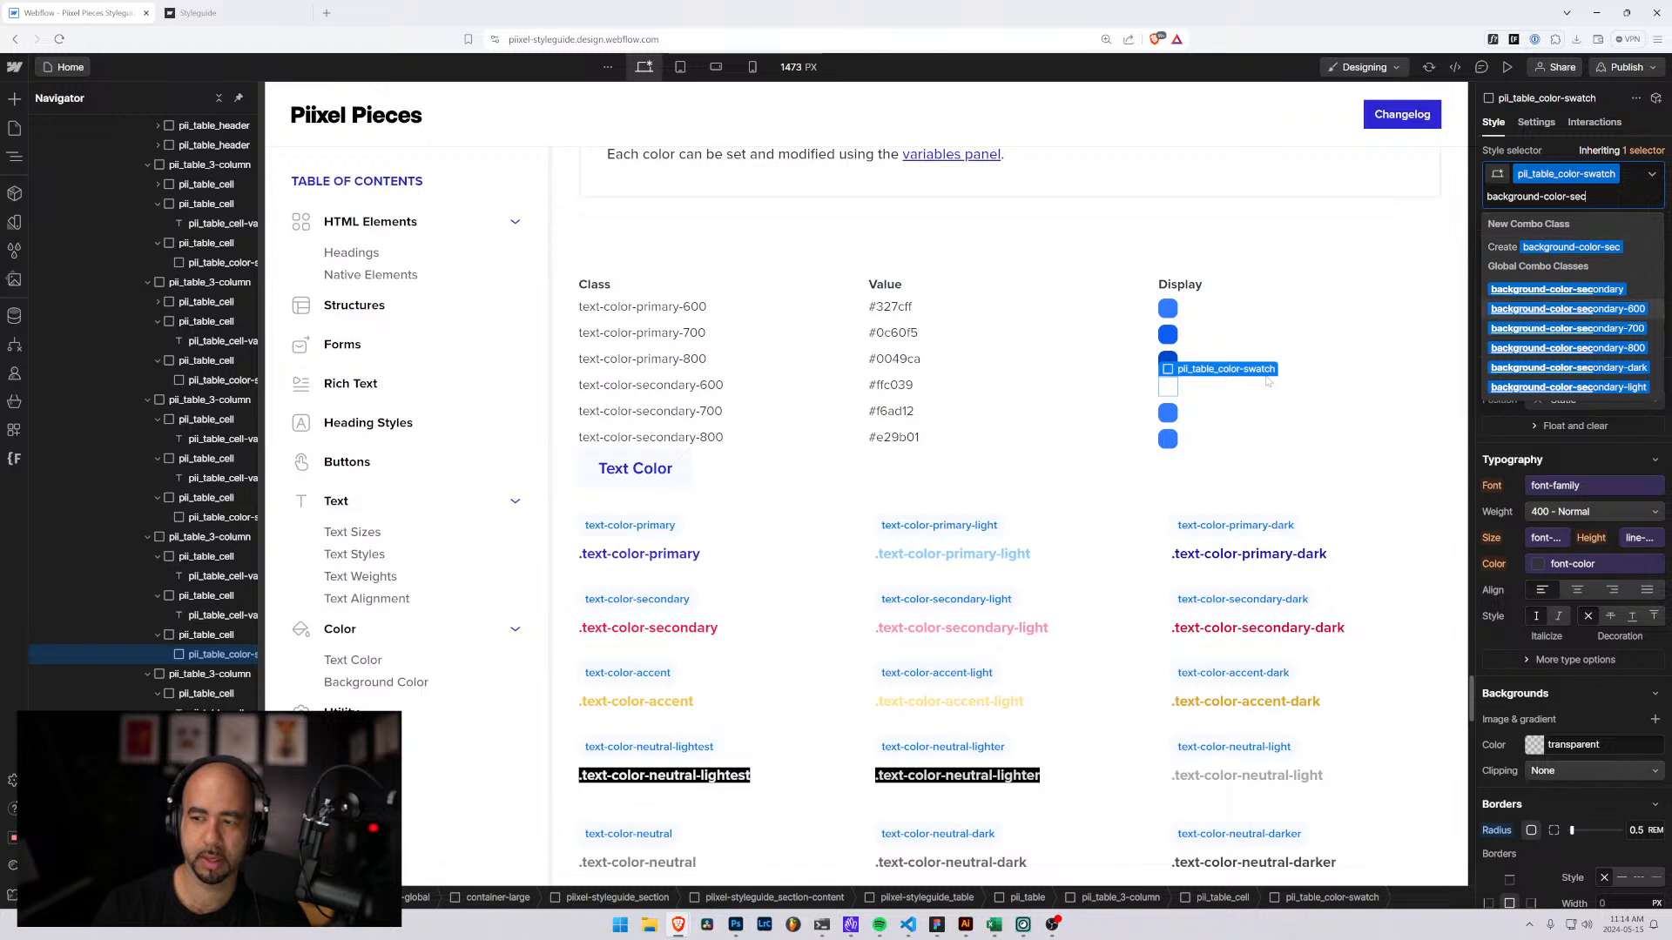
key("Return")
Replace the combo class on the swatch in the text-color-secondary-700 row with background-color-secondary-700.
left_click(1166, 415)
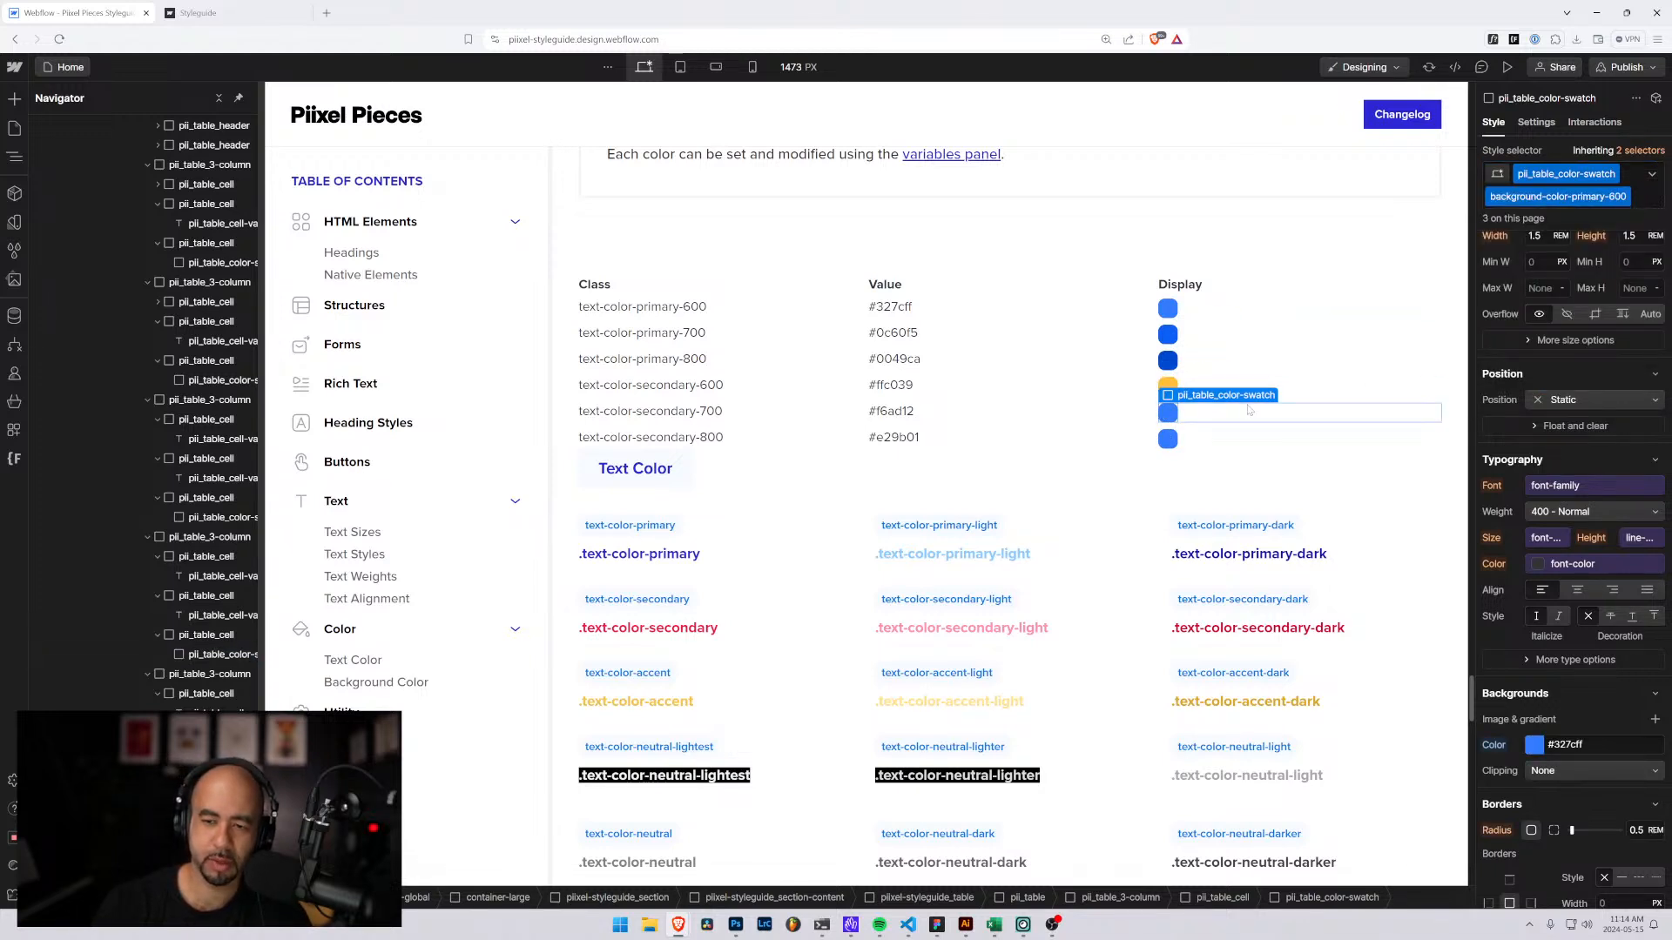
key("ctrl+Return")
key("BackSpace")
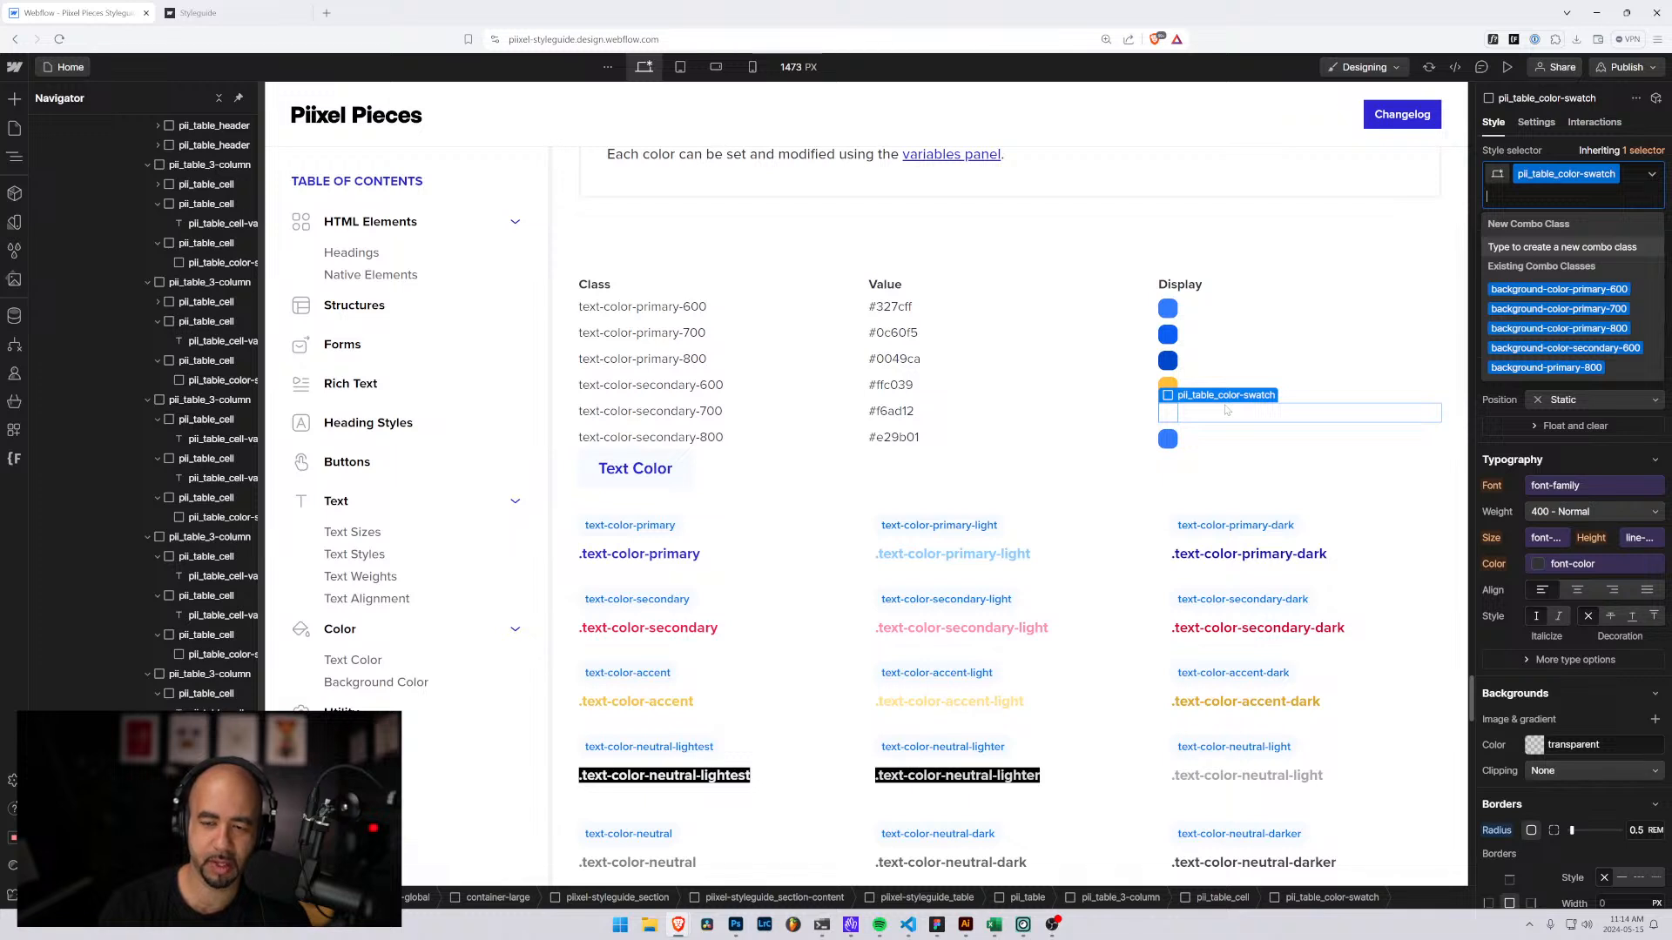
type("backgr")
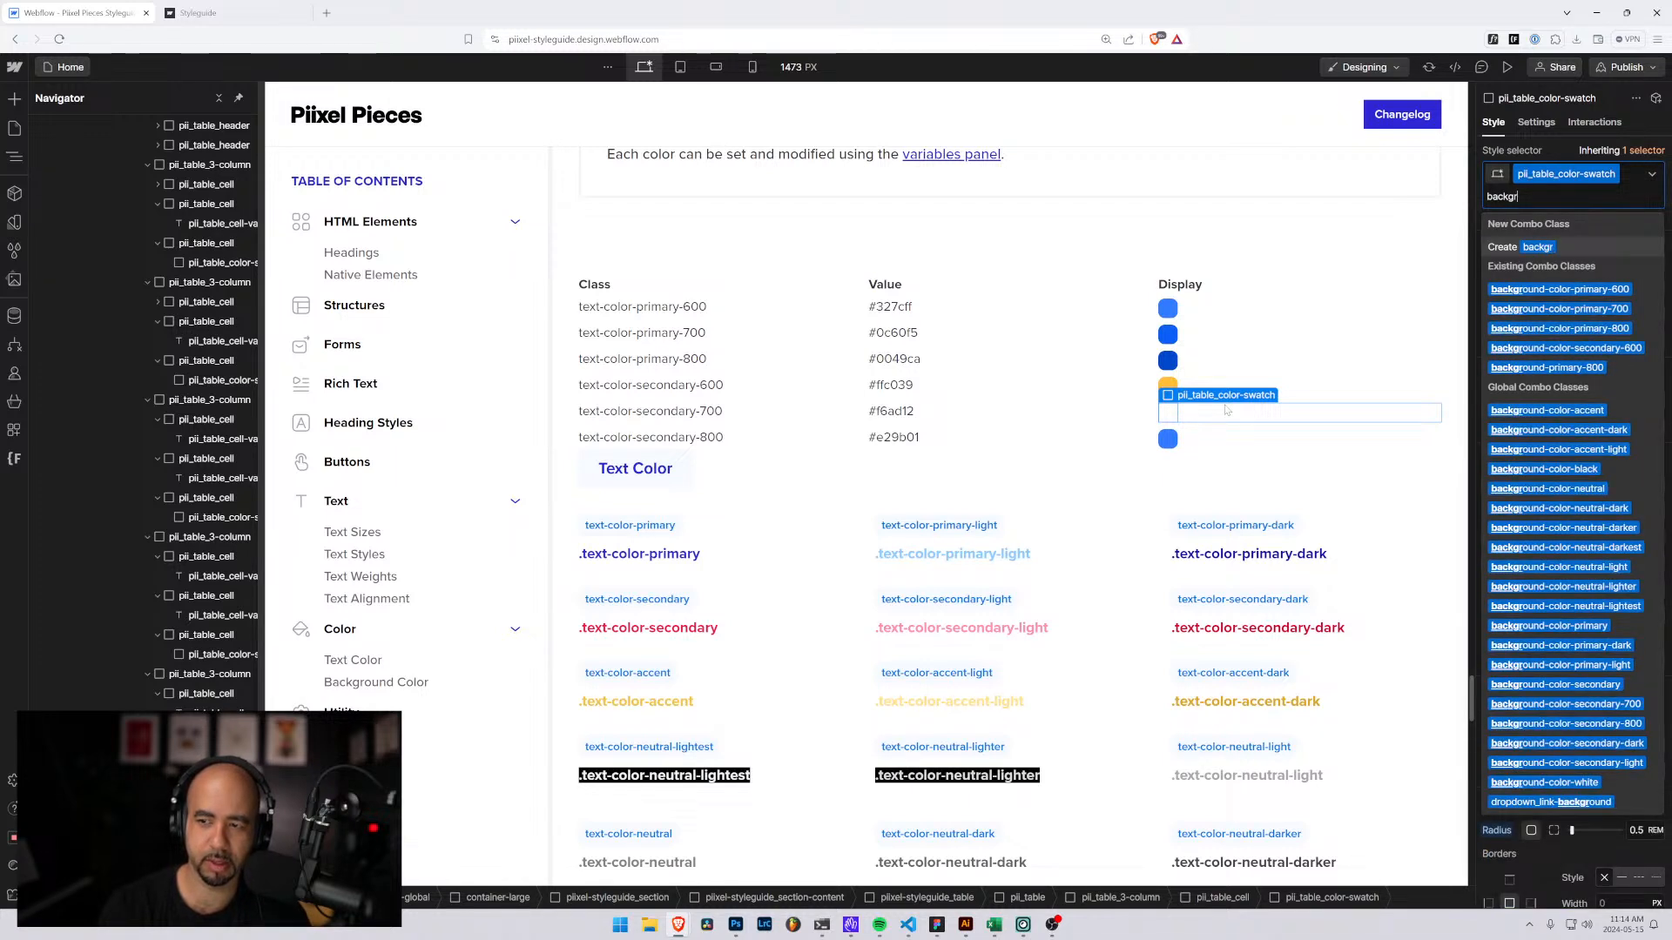
type("oun")
key("Down")
key("Down")
key("Down")
key("Down")
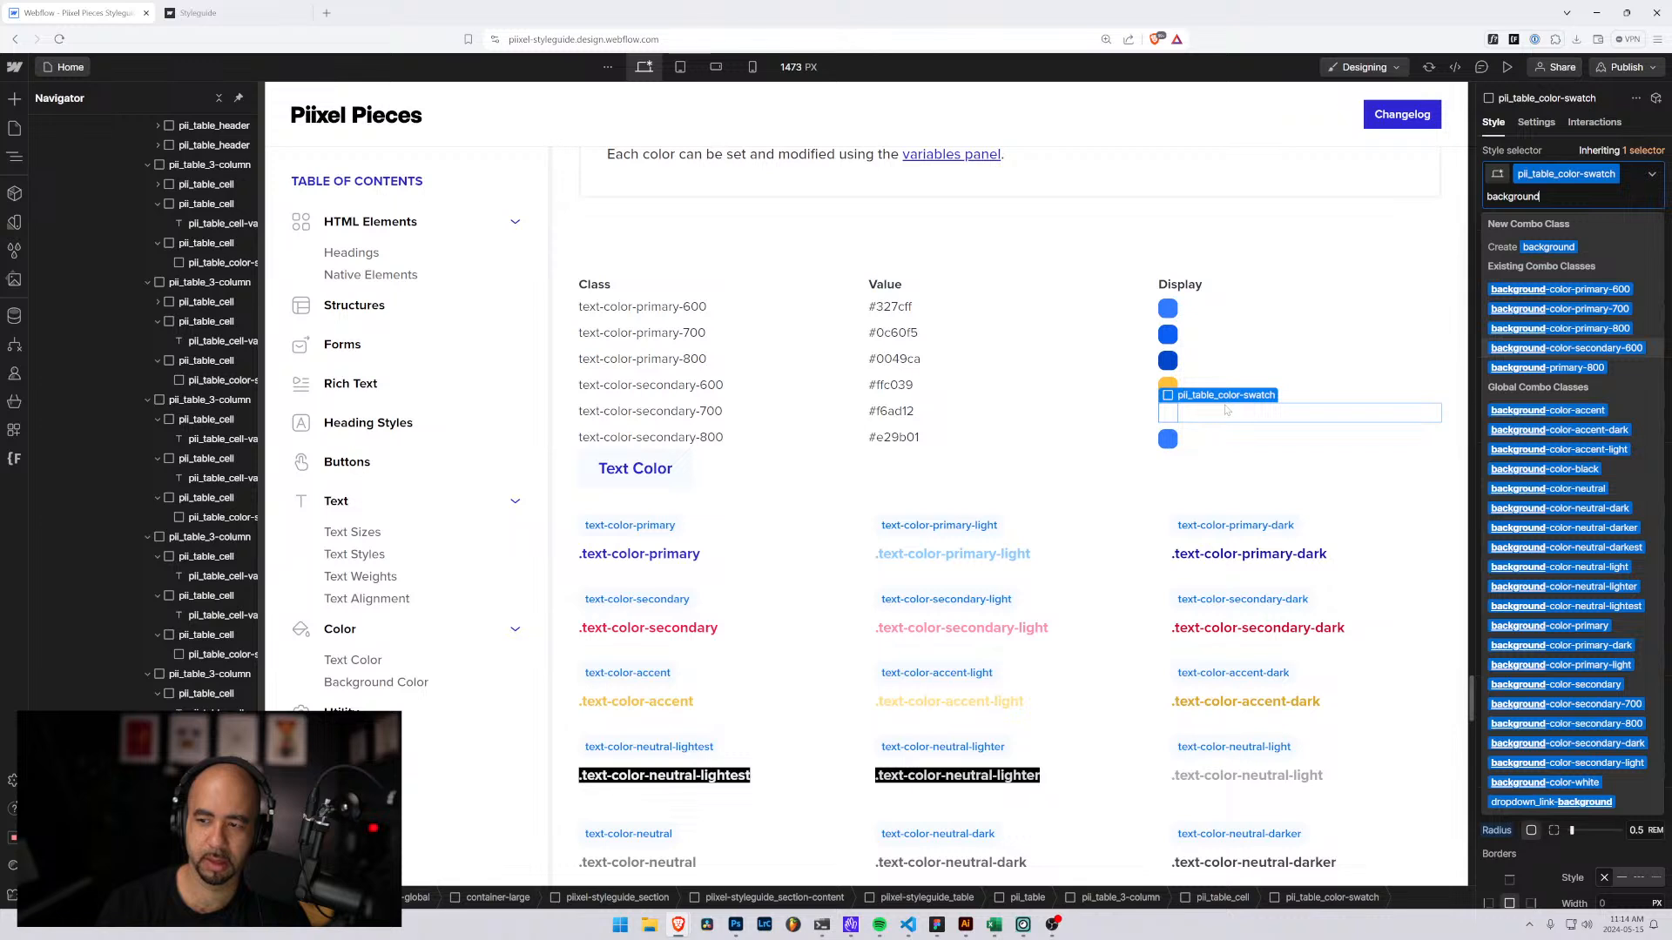
key("Down")
key("Down")
key("Down")
key("Down")
key("Down")
key("Down")
key("Down")
key("Down")
key("Down")
key("Down")
key("Down")
key("Down")
key("Down")
key("Down")
key("Down")
key("Down")
key("Down")
key("Down")
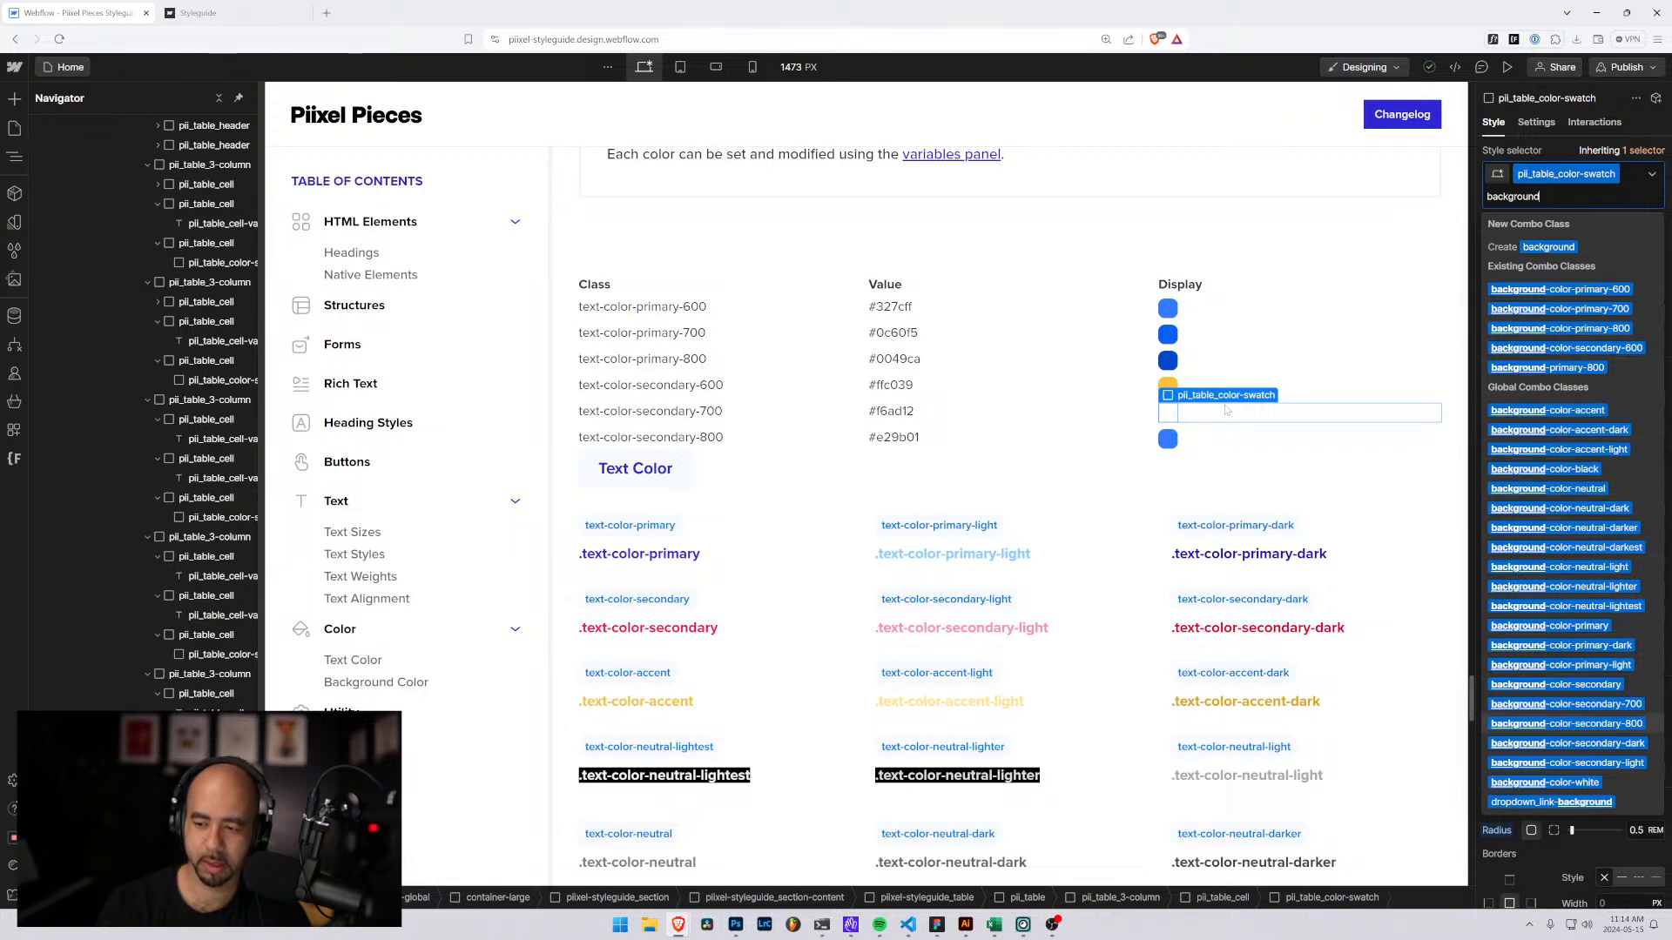
key("Up")
key("Return")
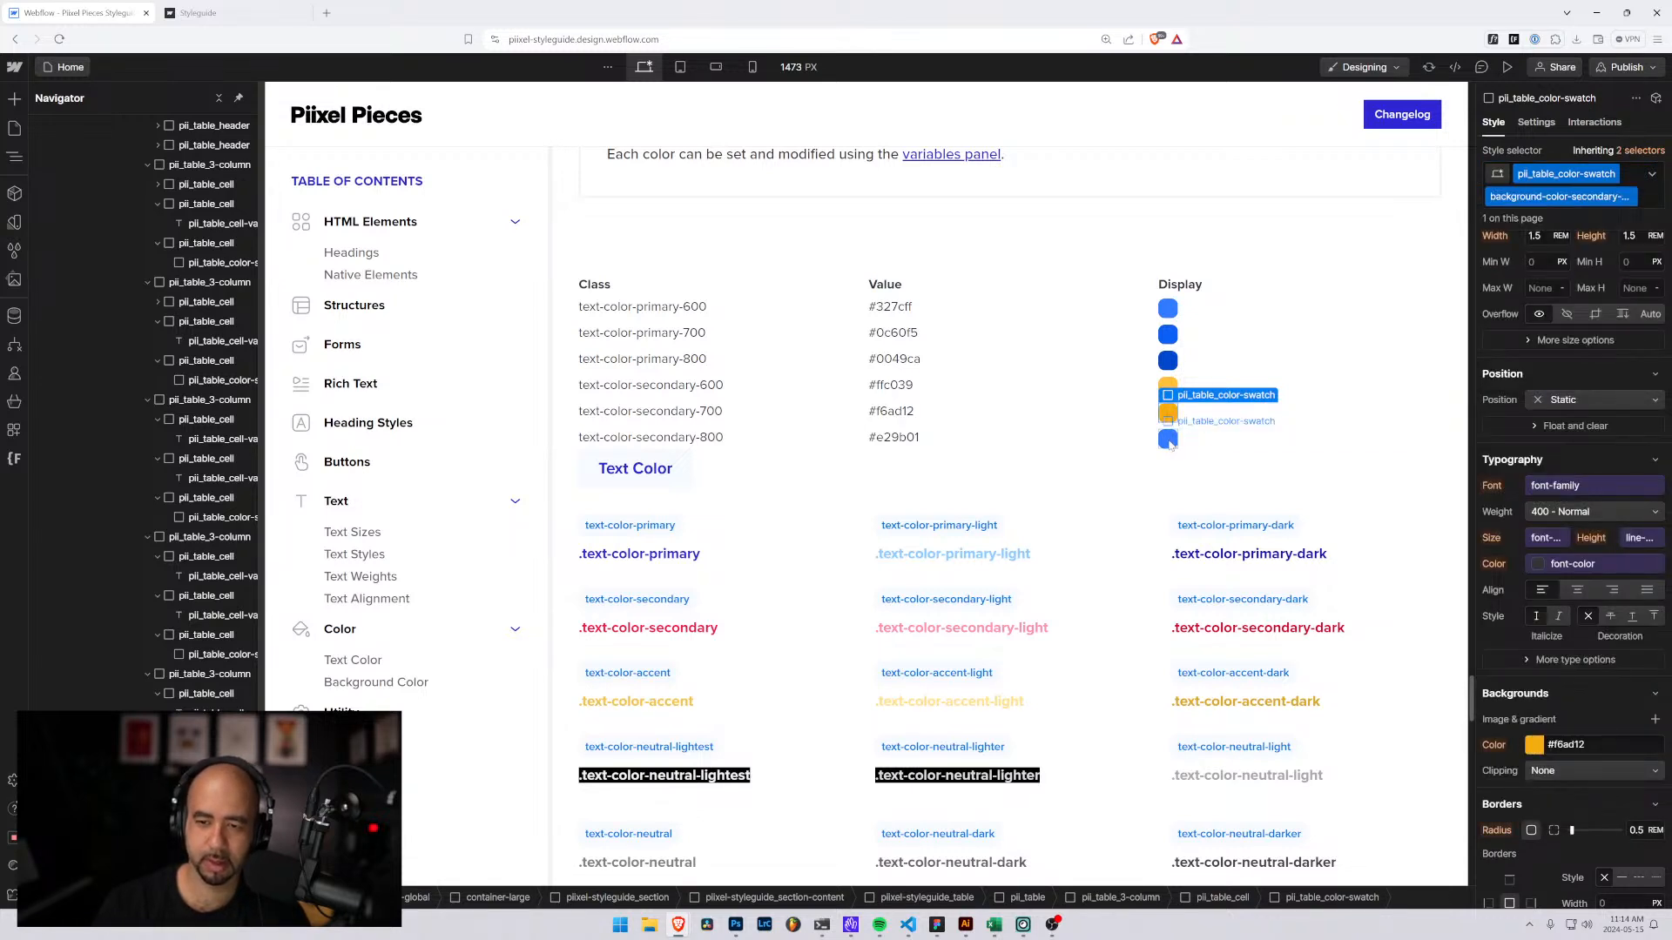
Replace the combo class on the swatch in the text-color-secondary-800 row with background-color-secondary-800.
left_click(1168, 439)
key("BackSpace")
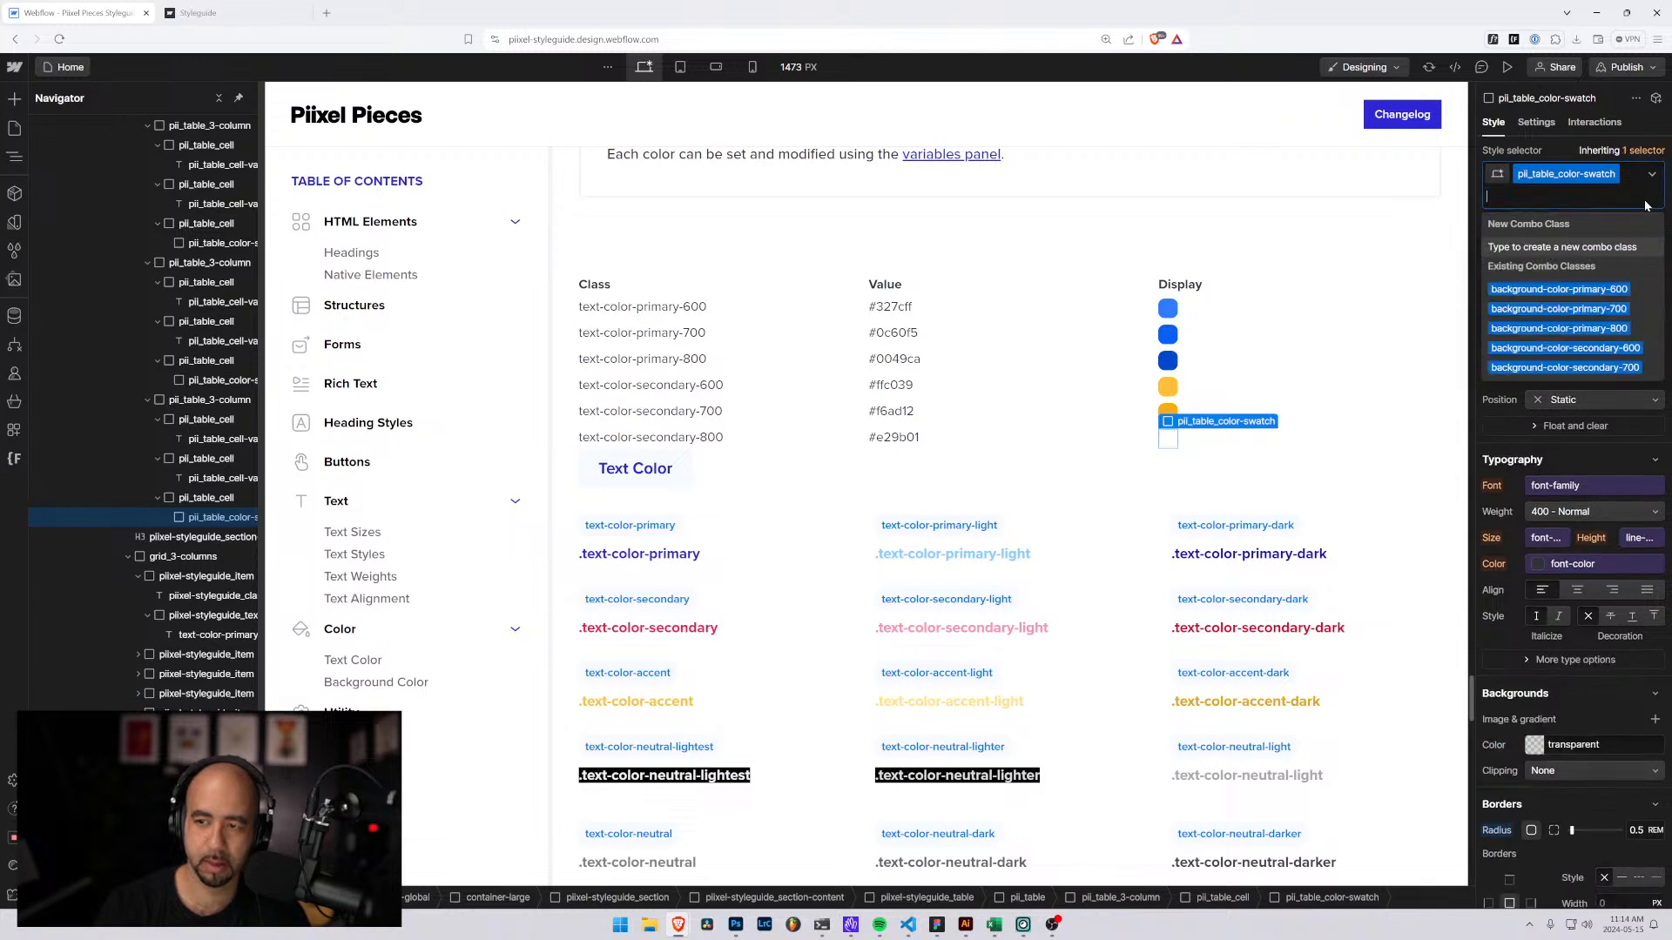
type("background-color-se")
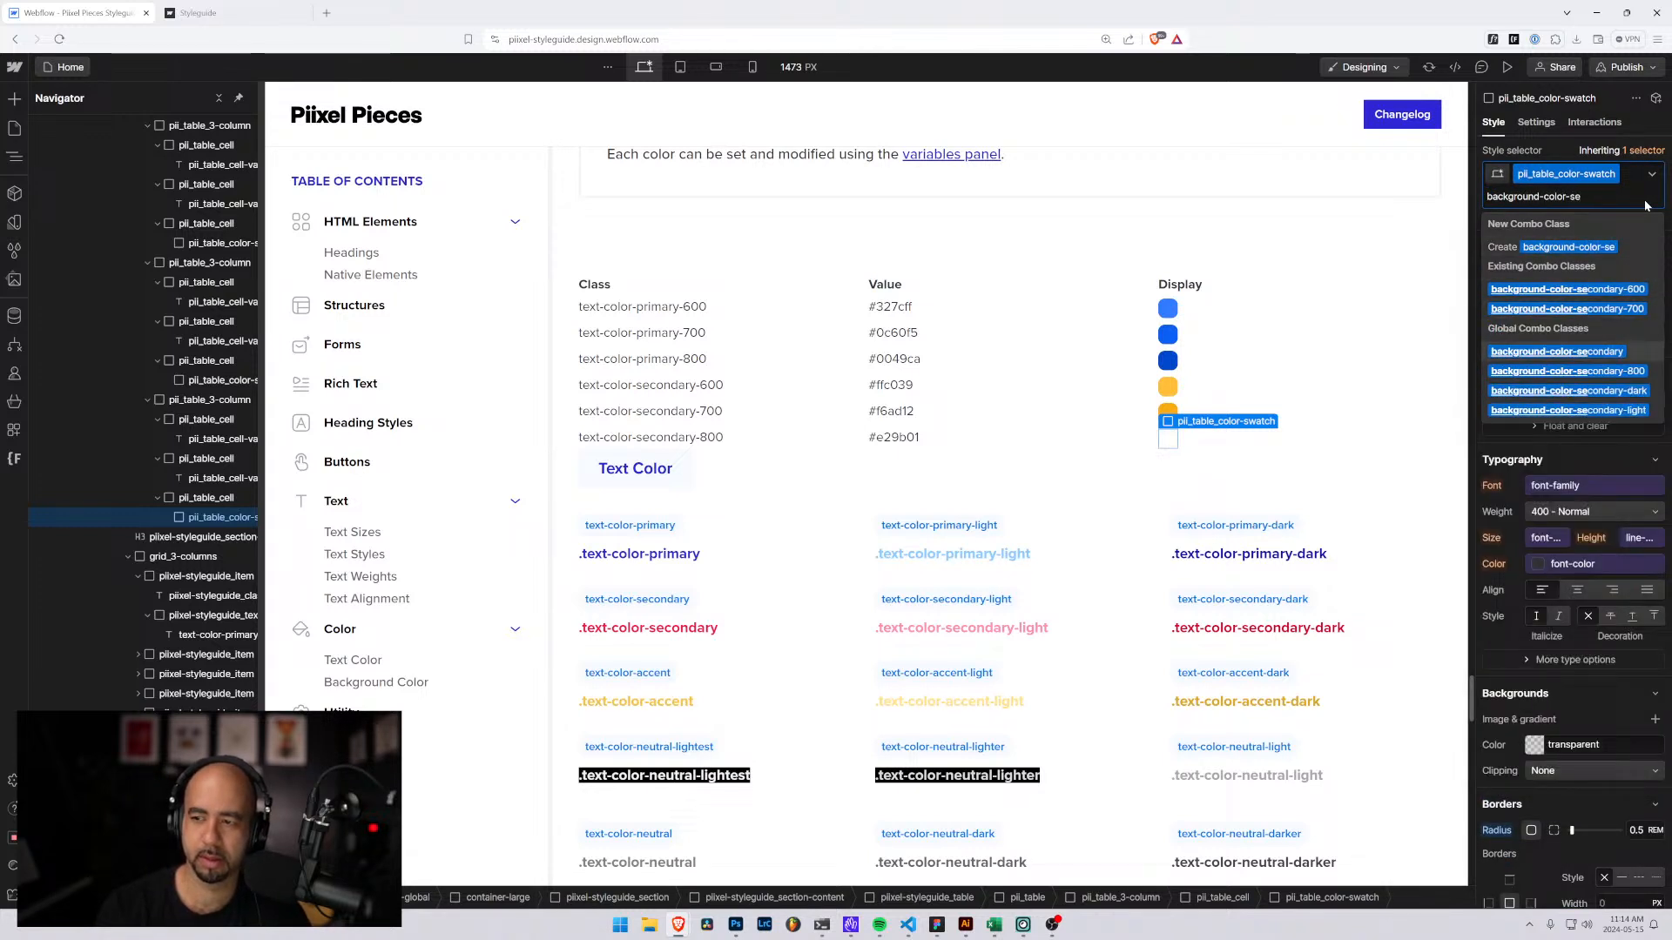
key("Down")
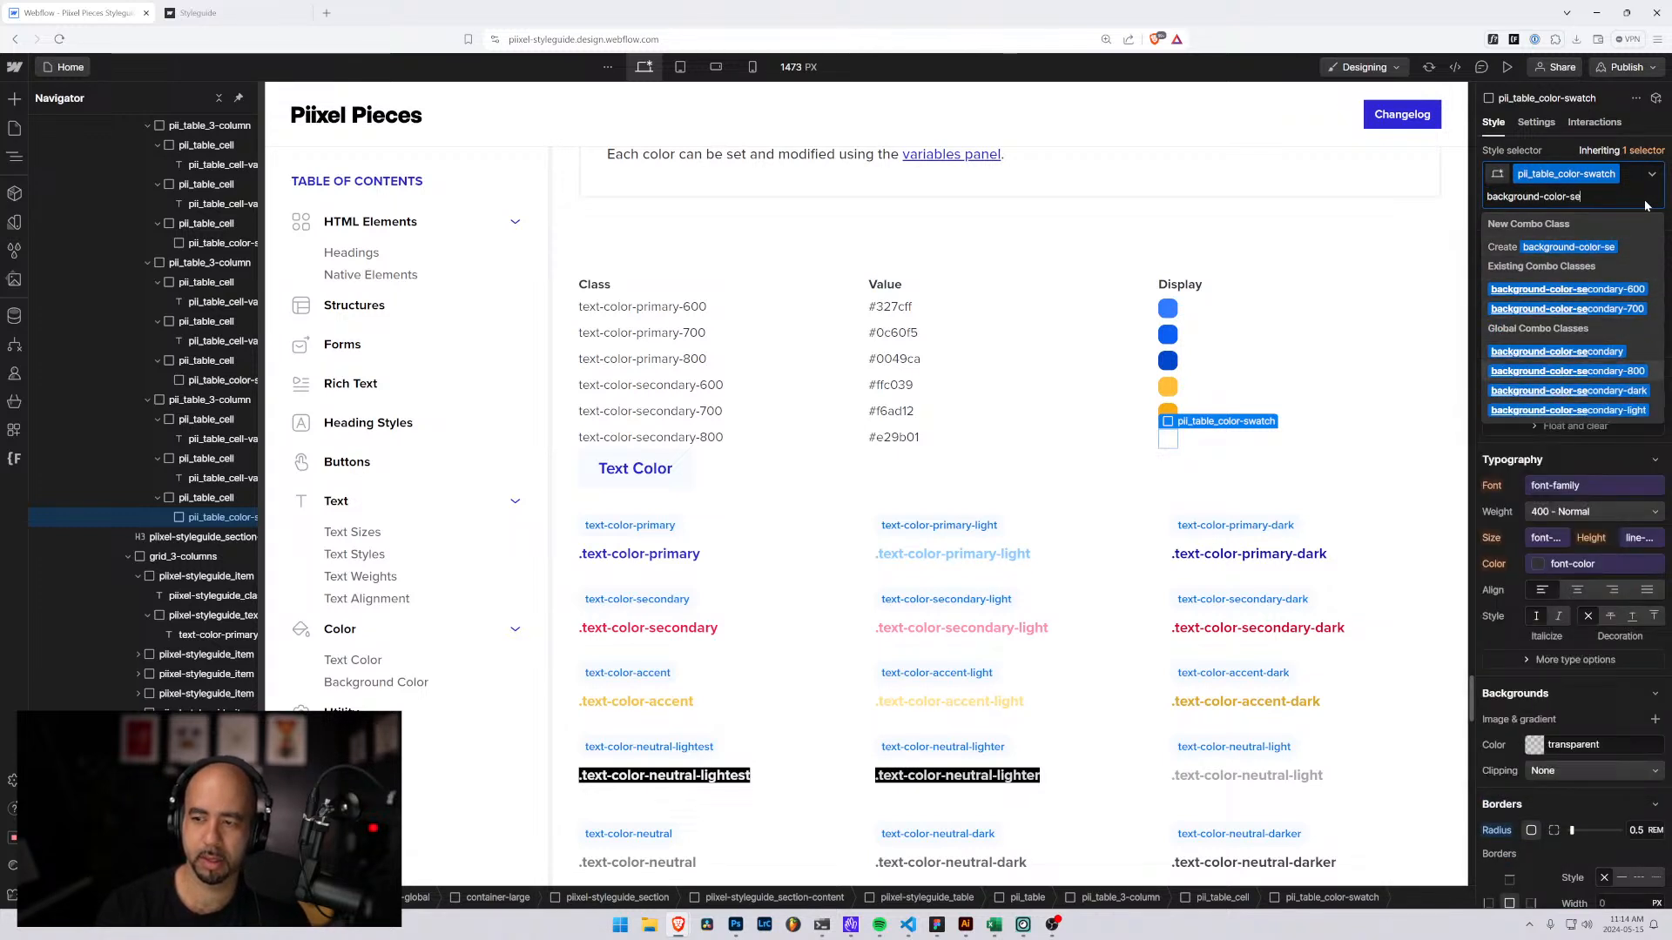
key("Return")
left_click(1051, 400)
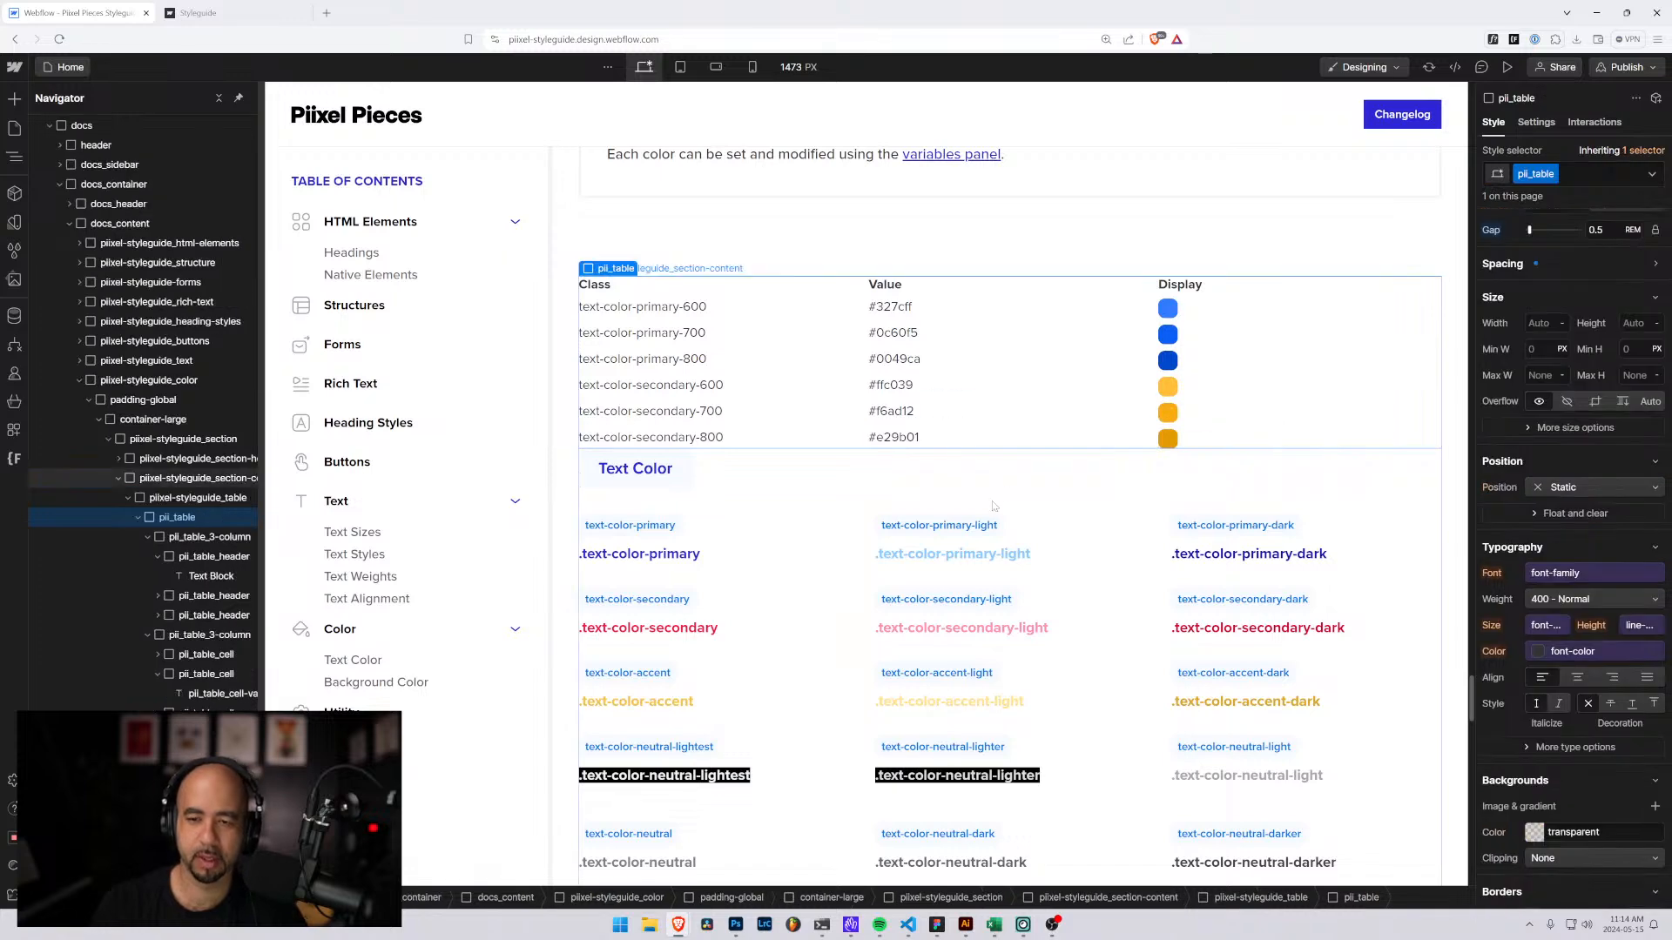
Collapse the header cells and all pii_table_3-column rows inside pii_table in the element tree.
left_click(919, 501)
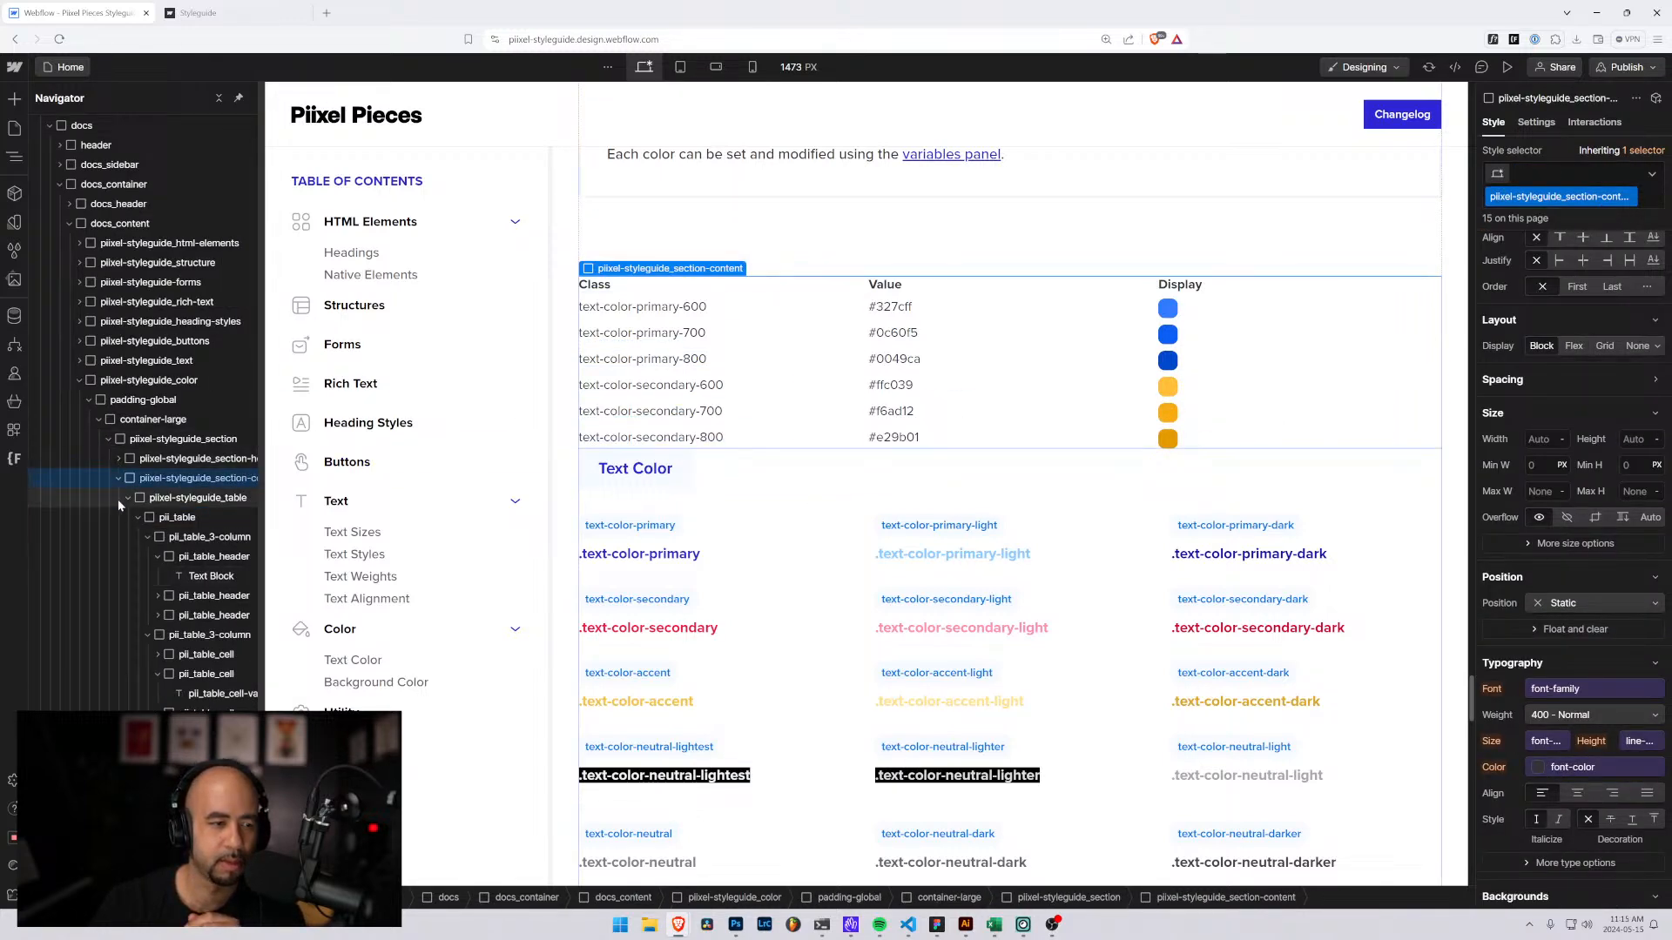
left_click(139, 518)
left_click(151, 516)
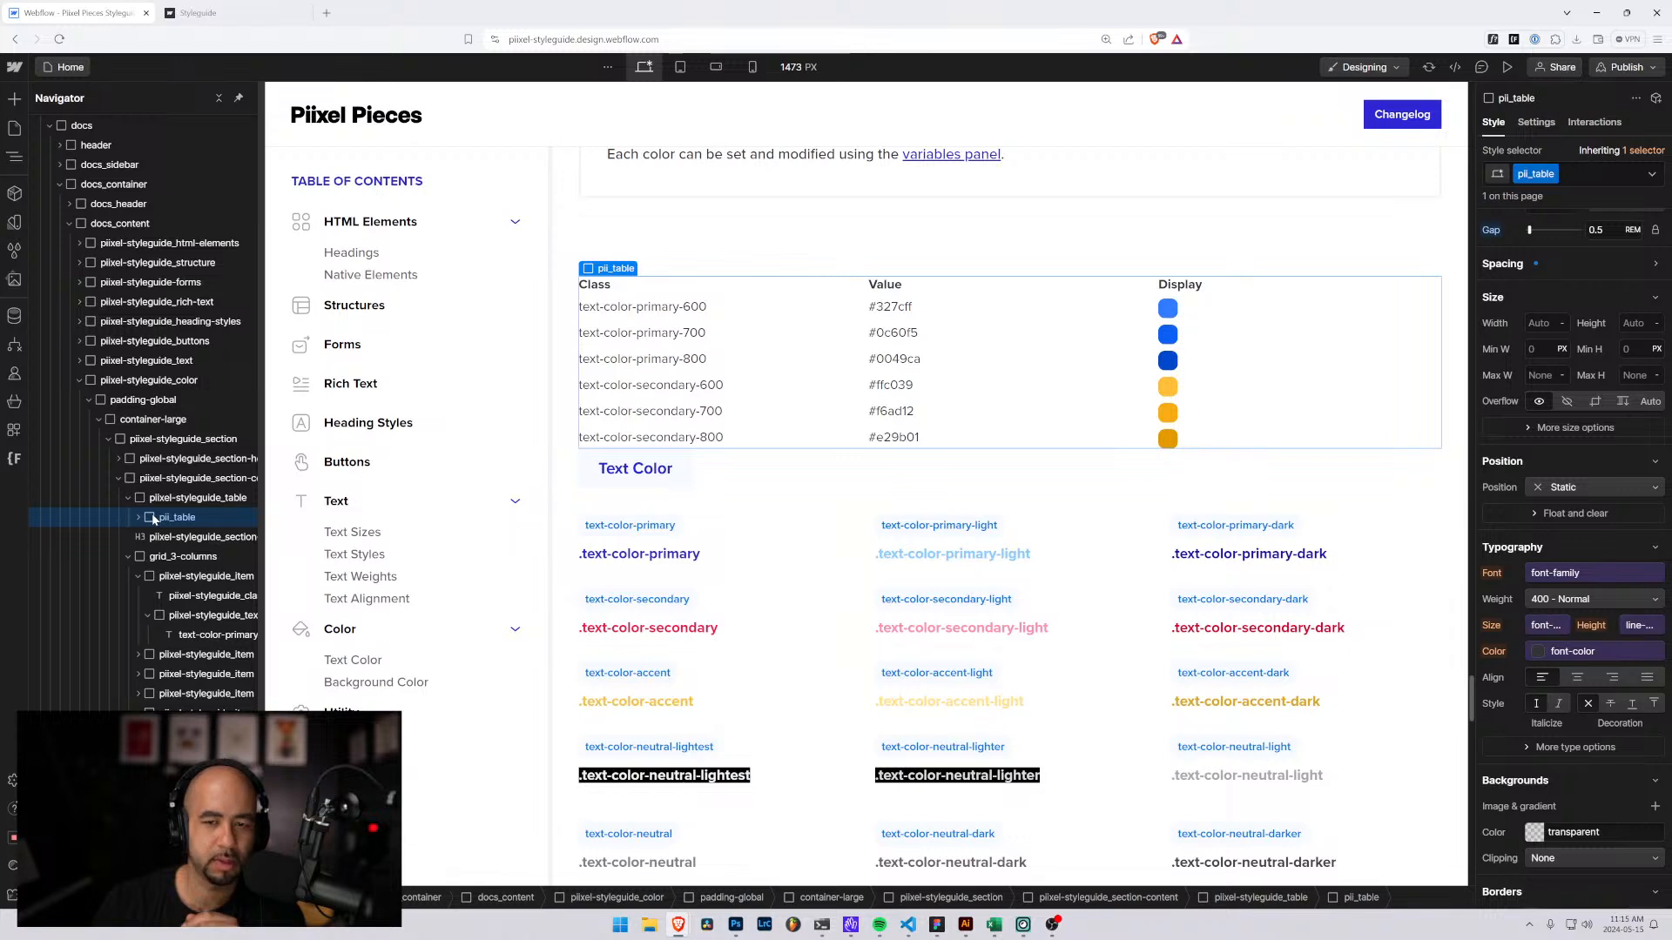
left_click(138, 518)
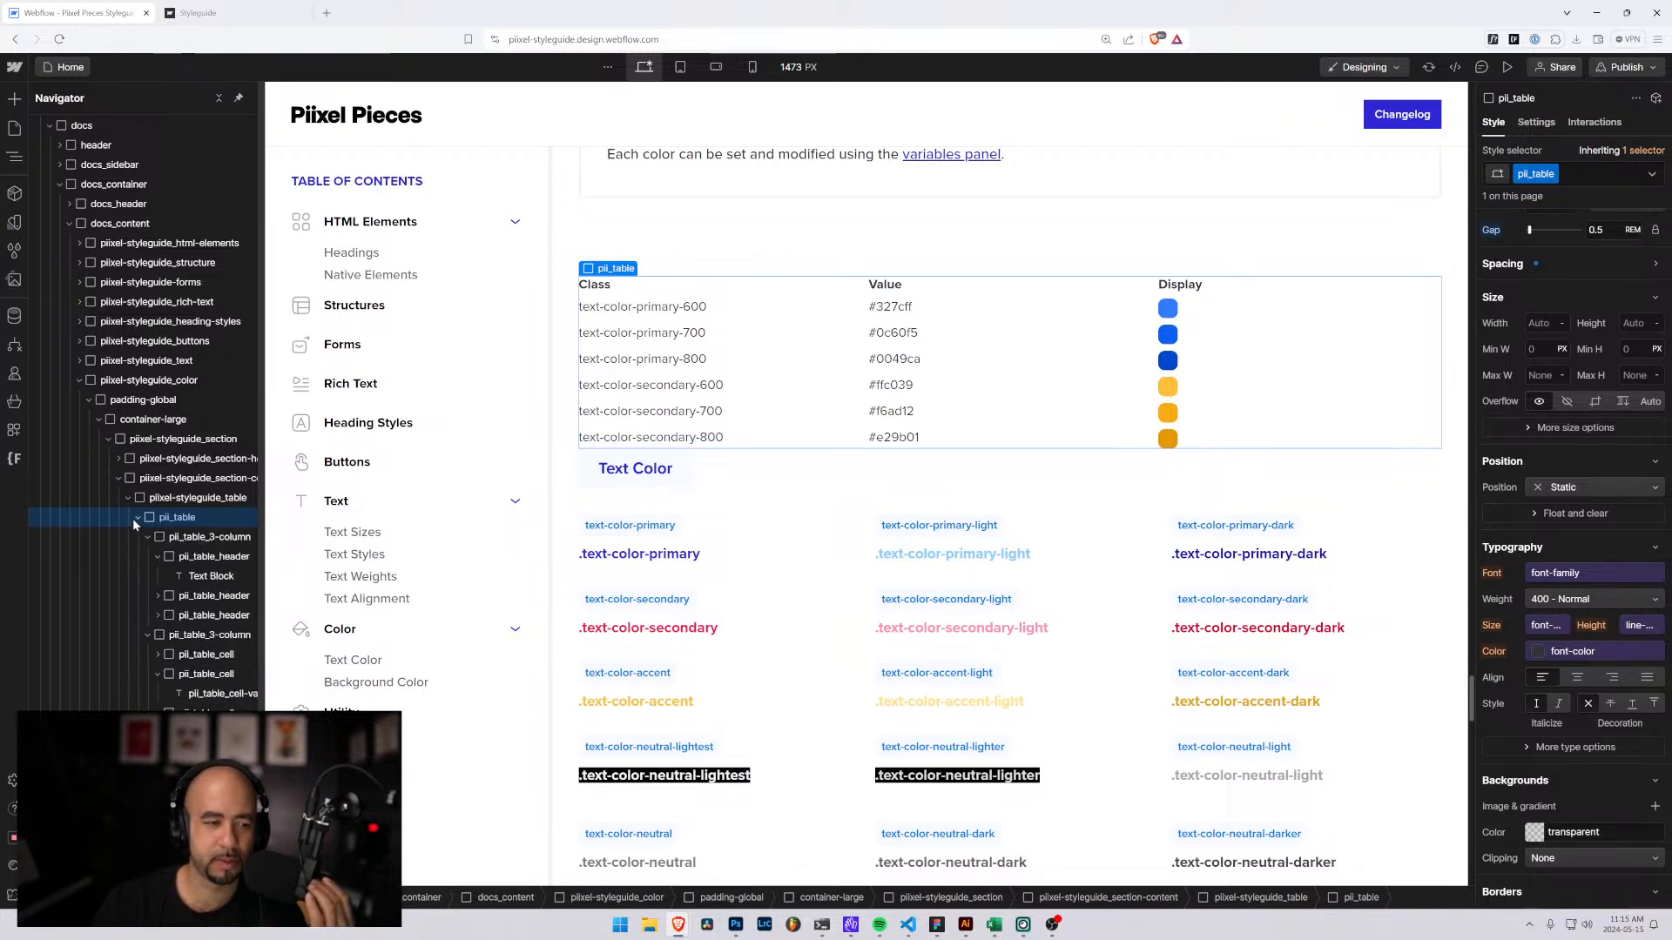
left_click(156, 556)
left_click(156, 576)
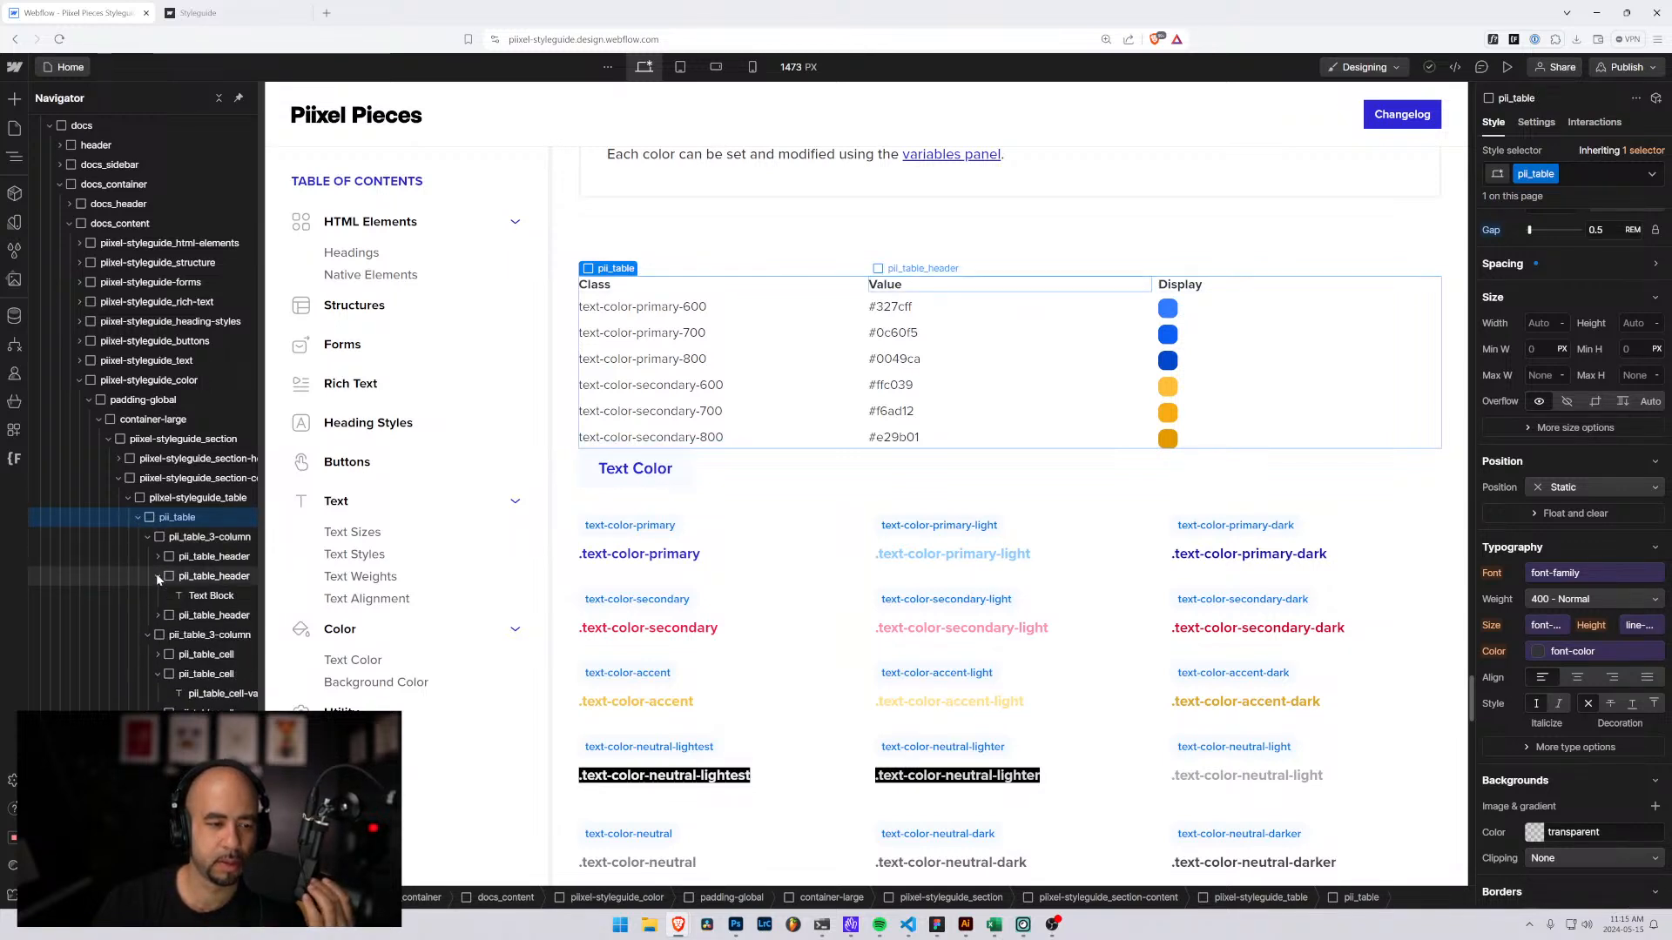
left_click(156, 576)
left_click(146, 614)
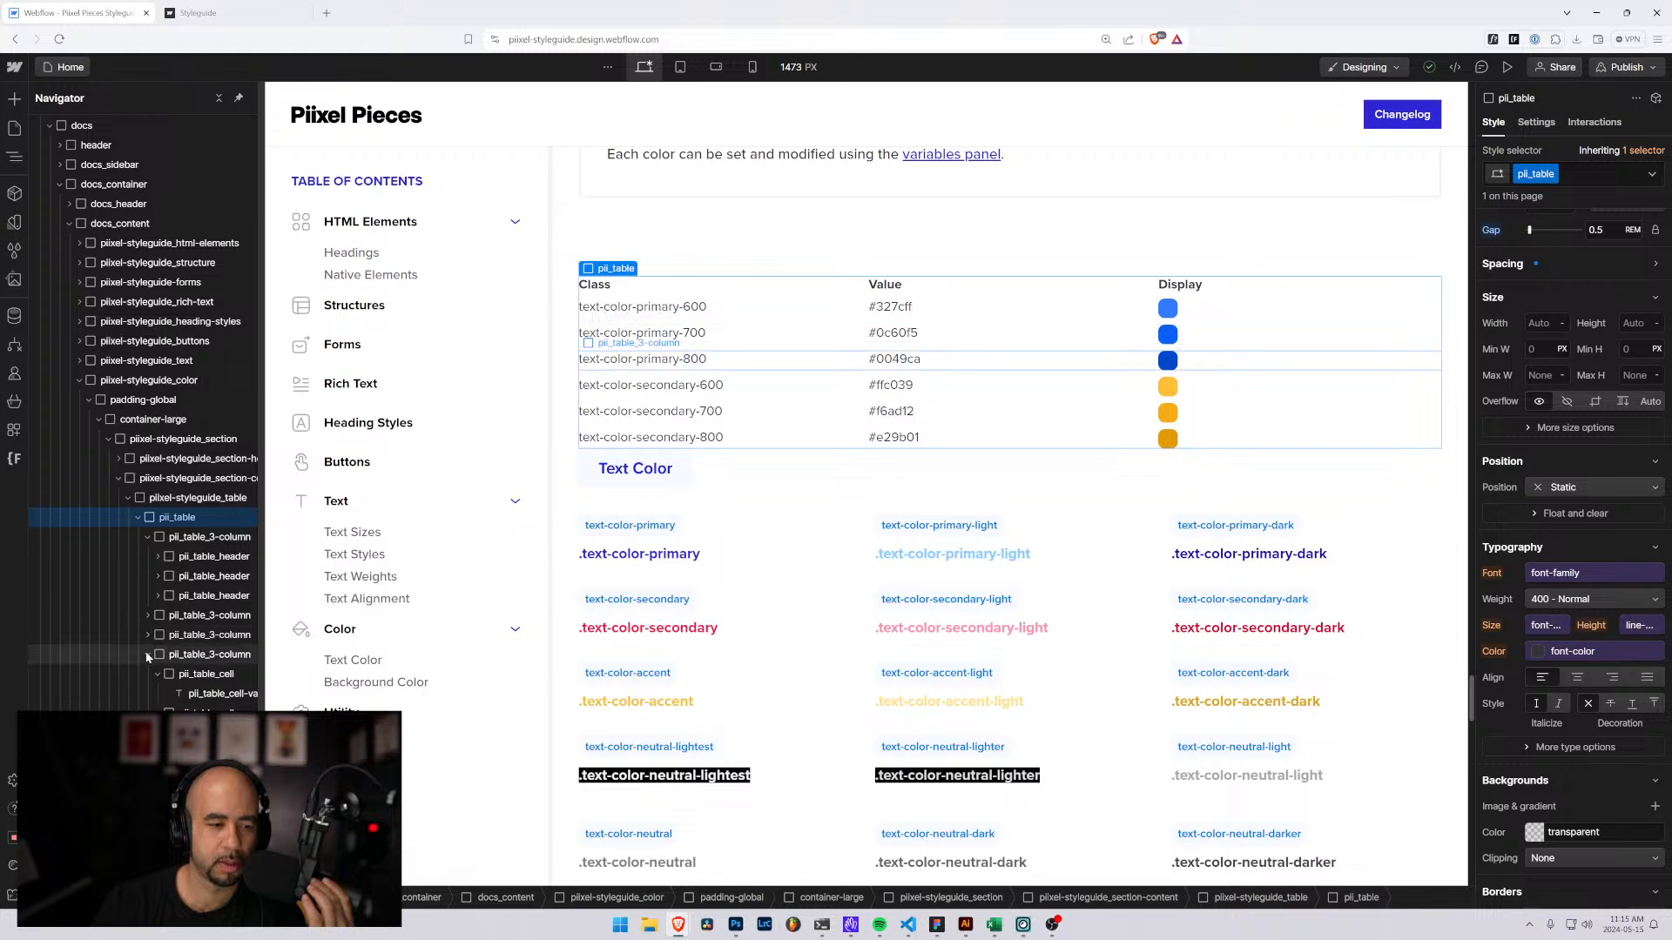
left_click(146, 654)
left_click(146, 674)
left_click(147, 693)
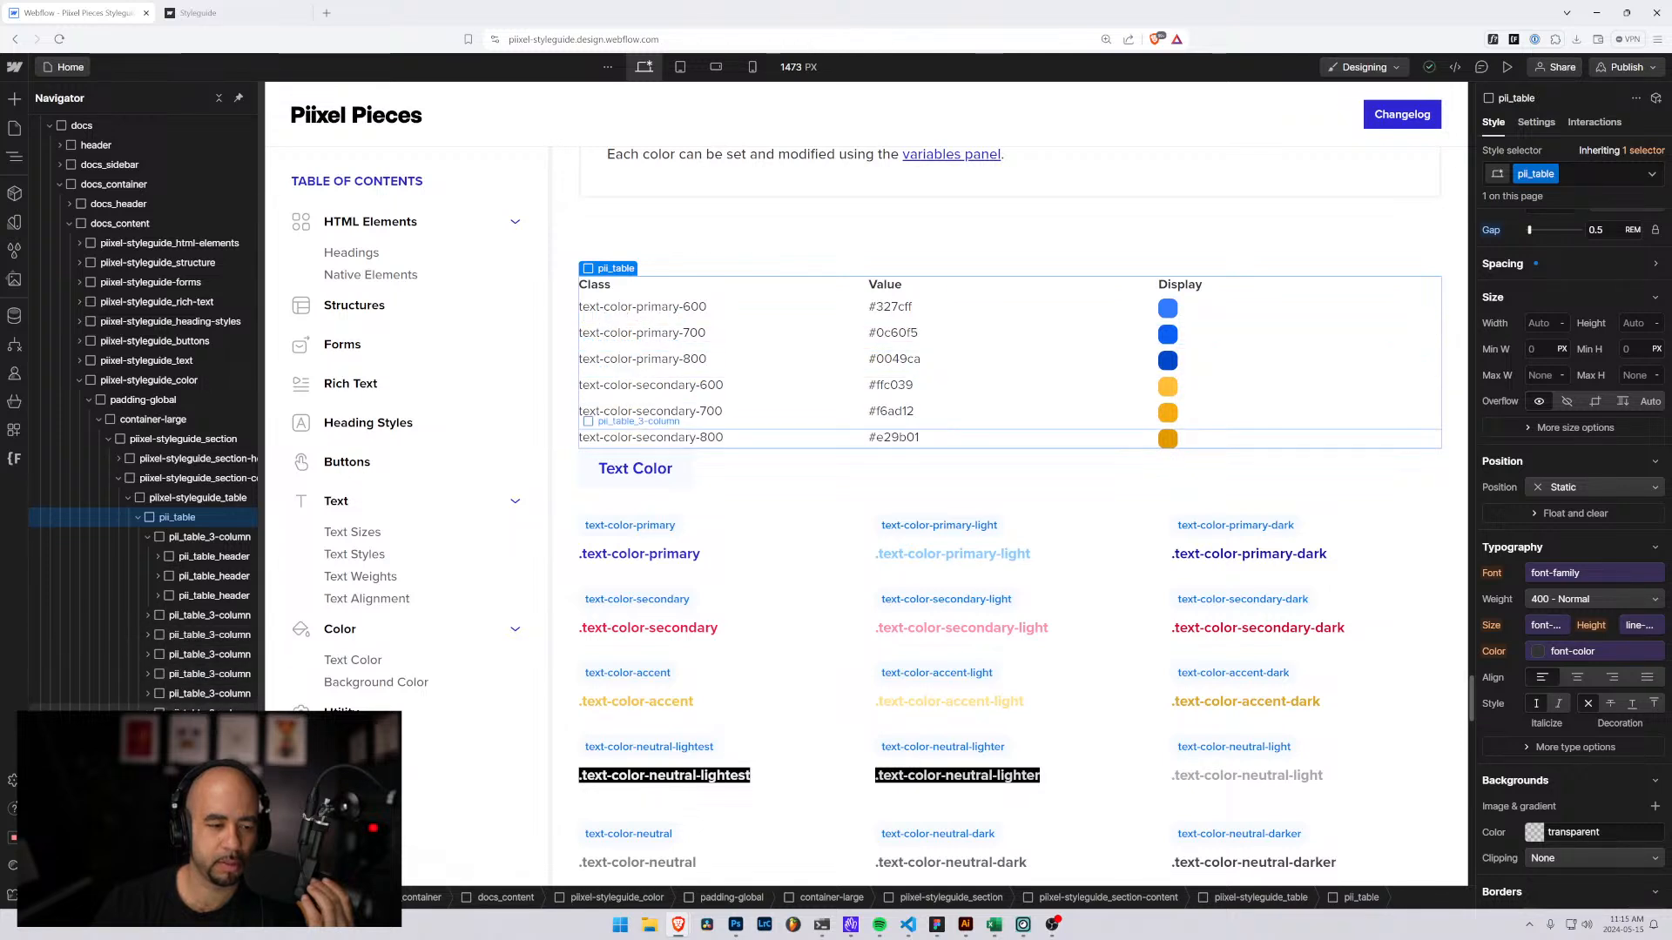
left_click(146, 537)
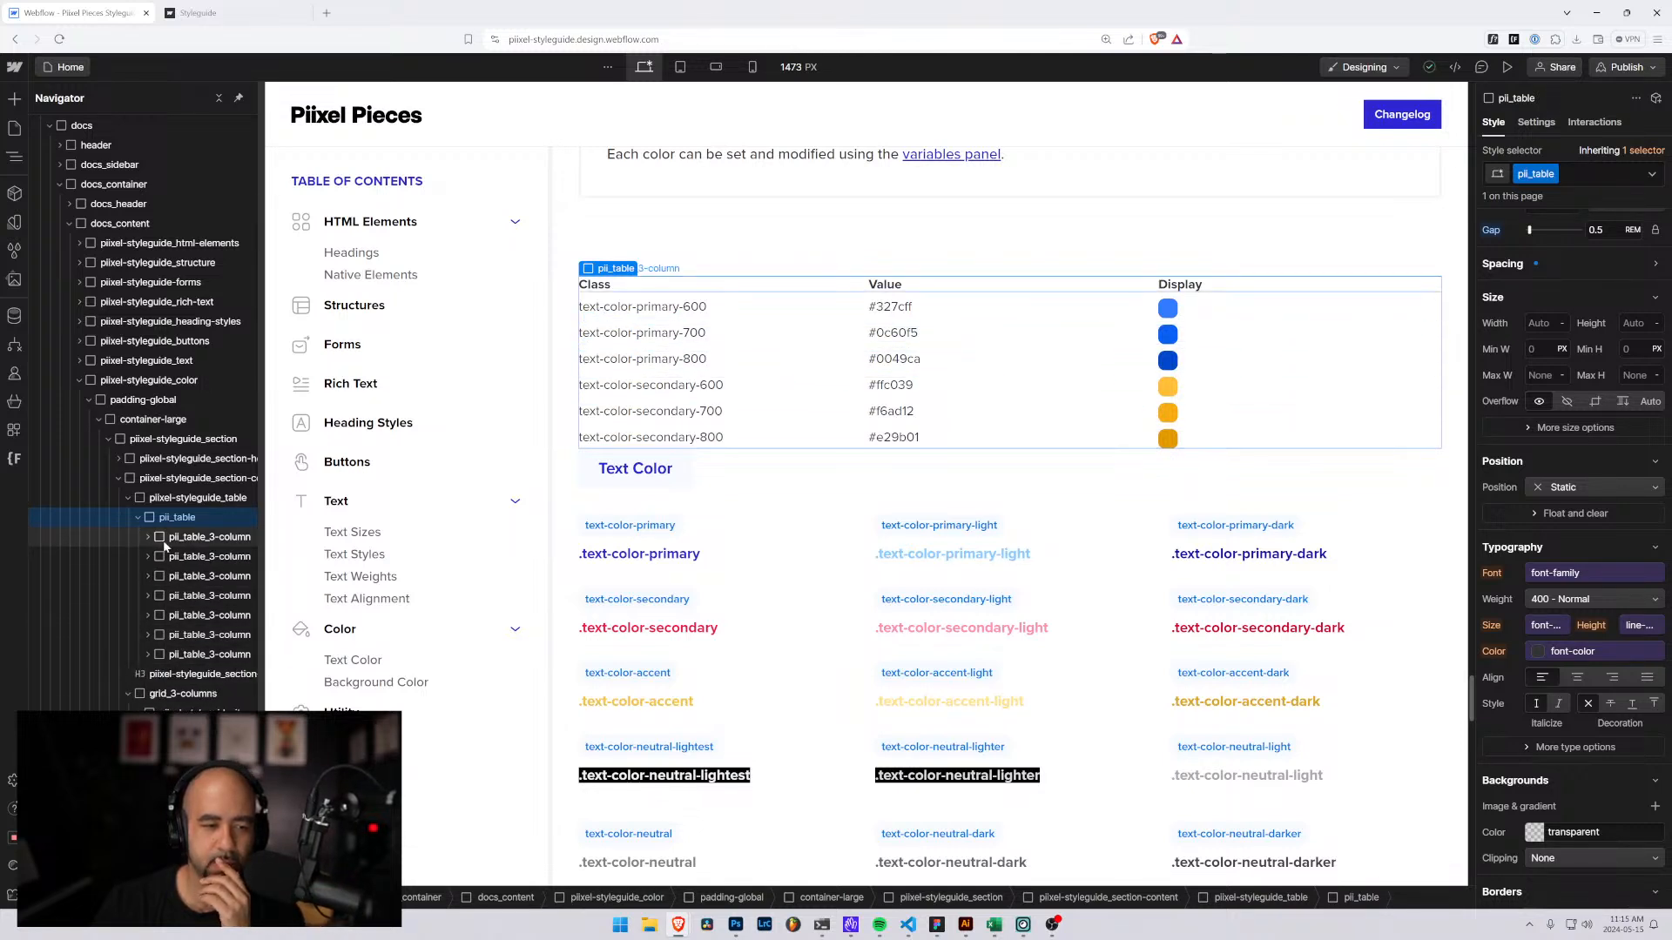
Examine the nesting and styles of pii_table, its header row and header cells, and the cells of the first color row.
left_click(174, 538)
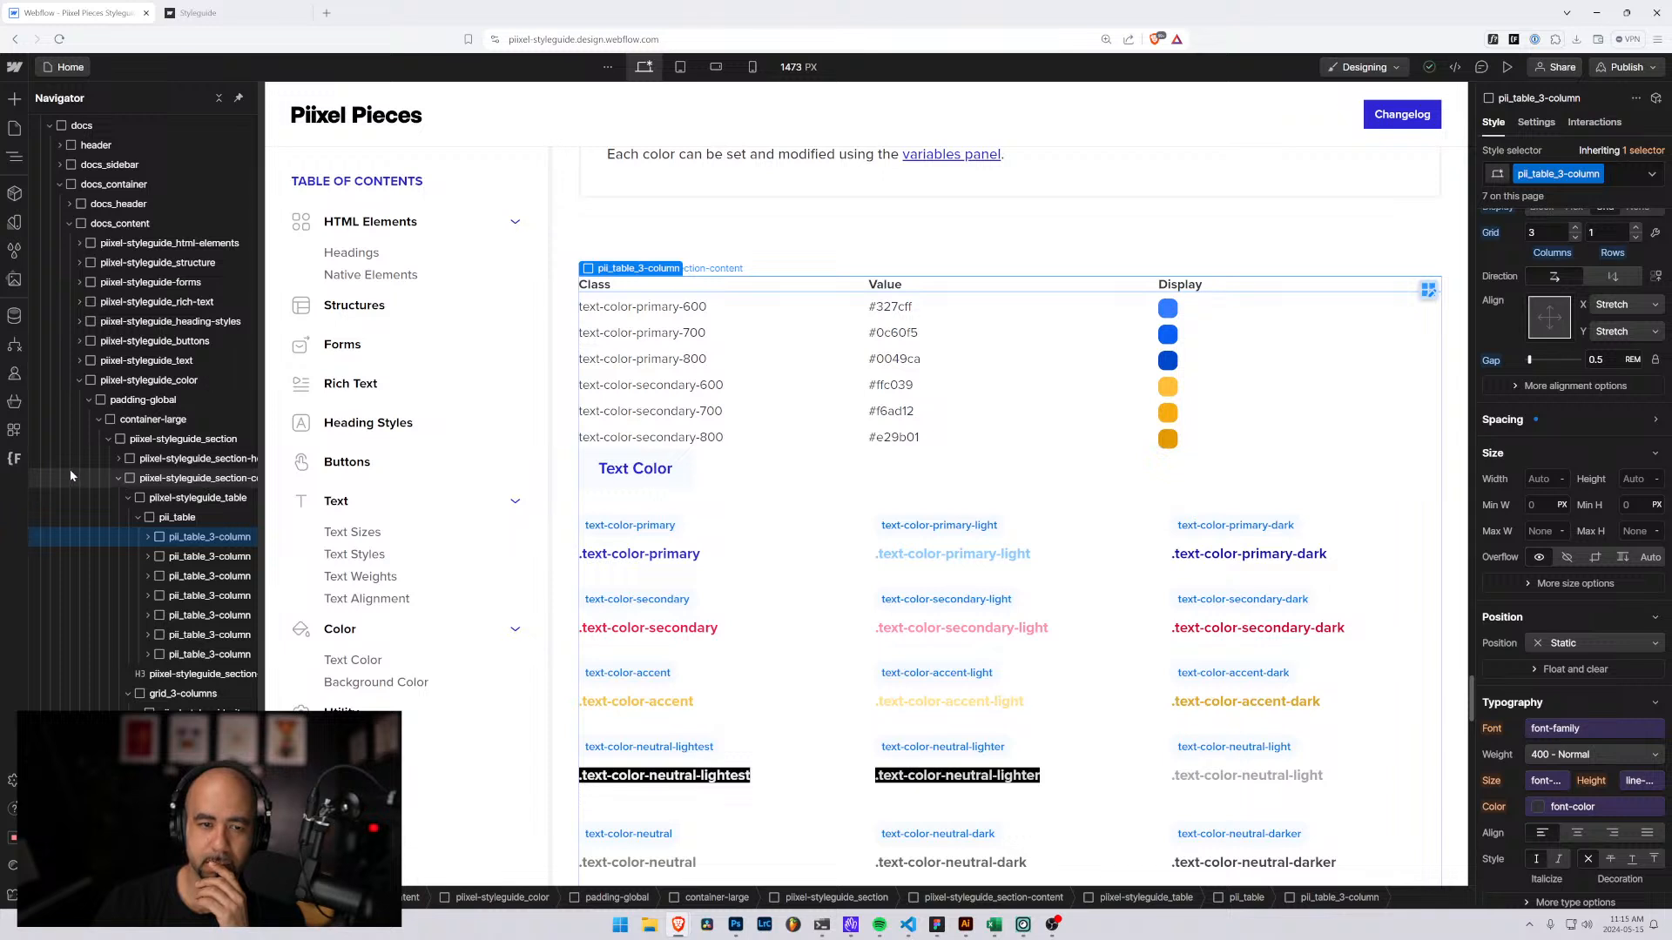
left_click(162, 519)
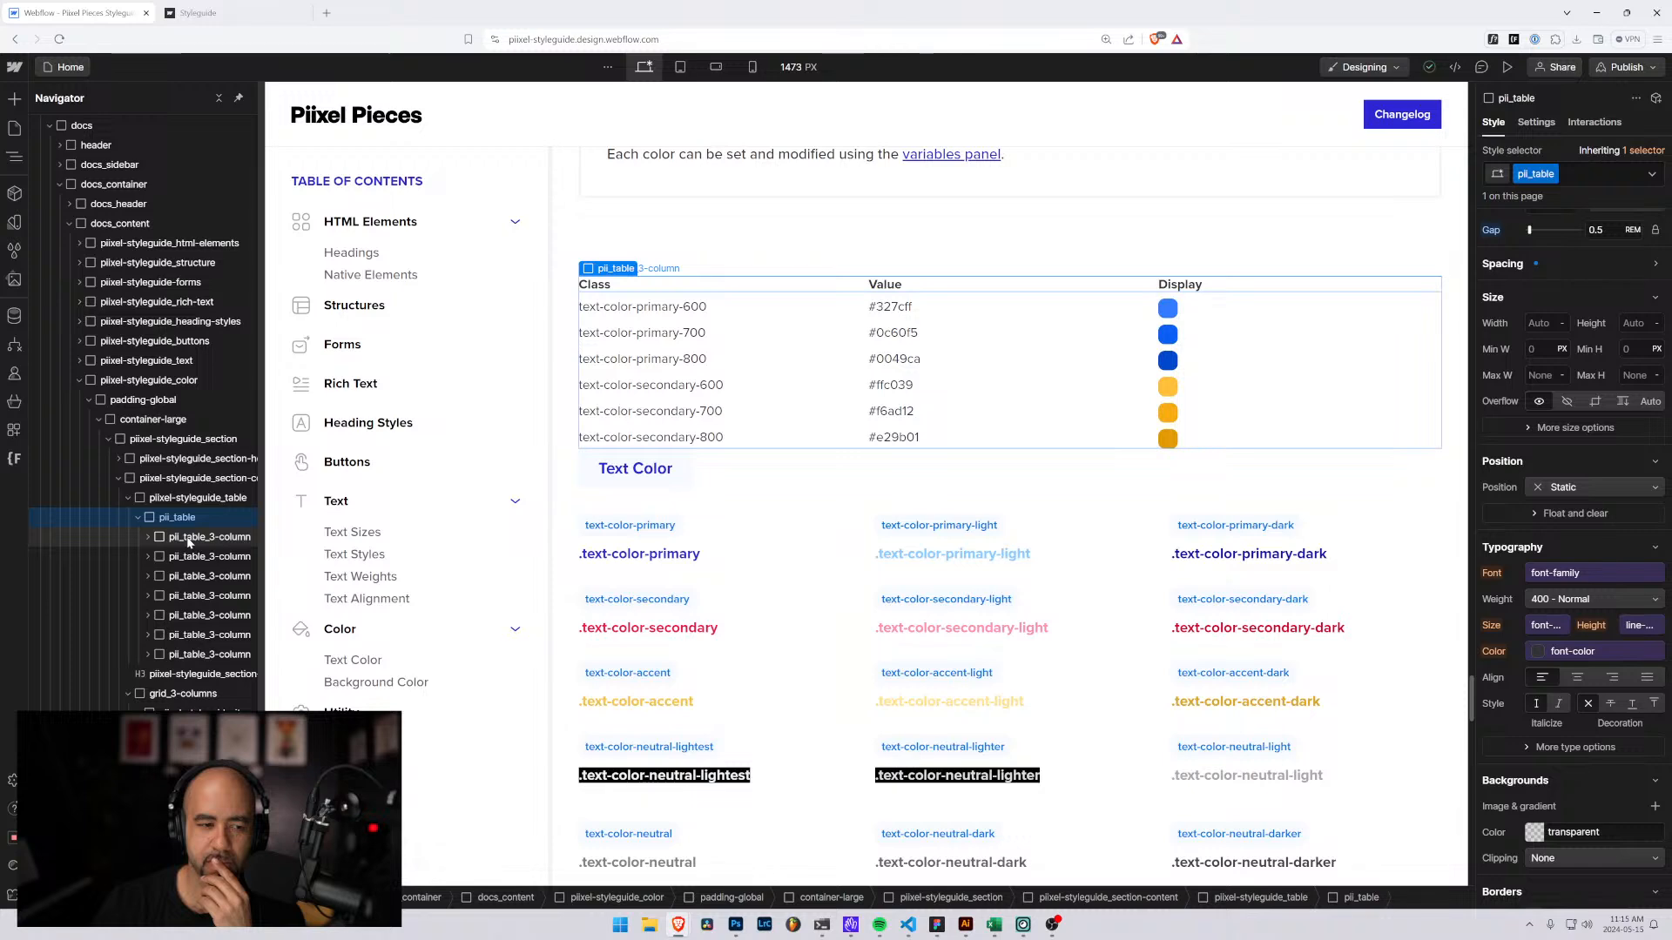
left_click(175, 541)
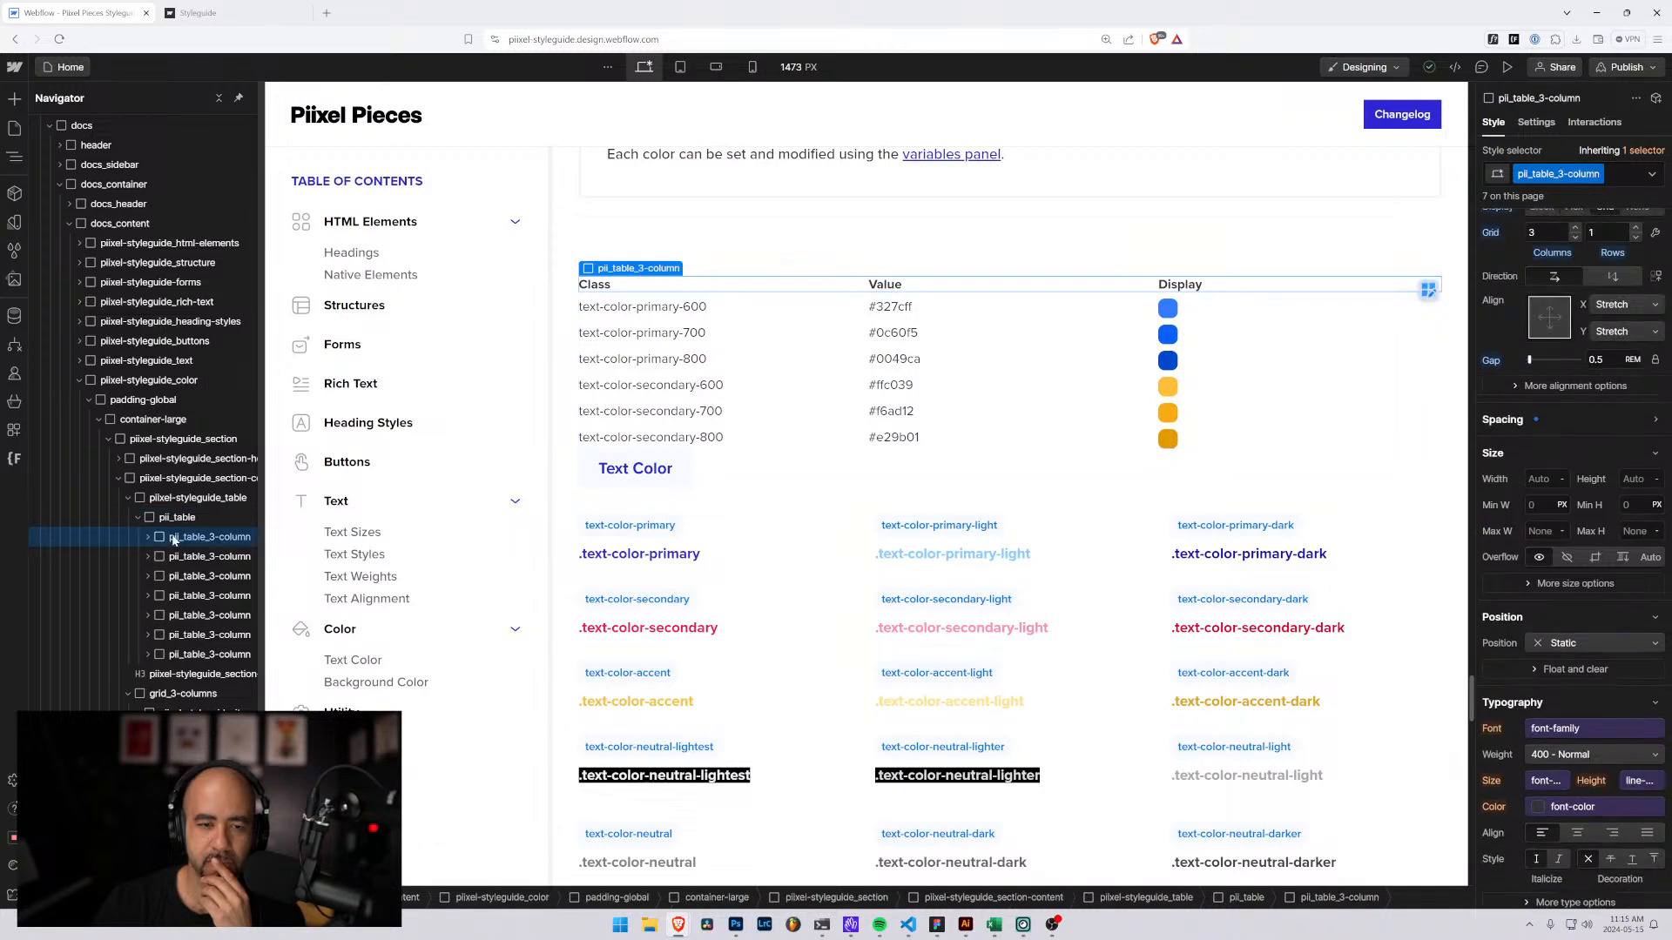
left_click(172, 520)
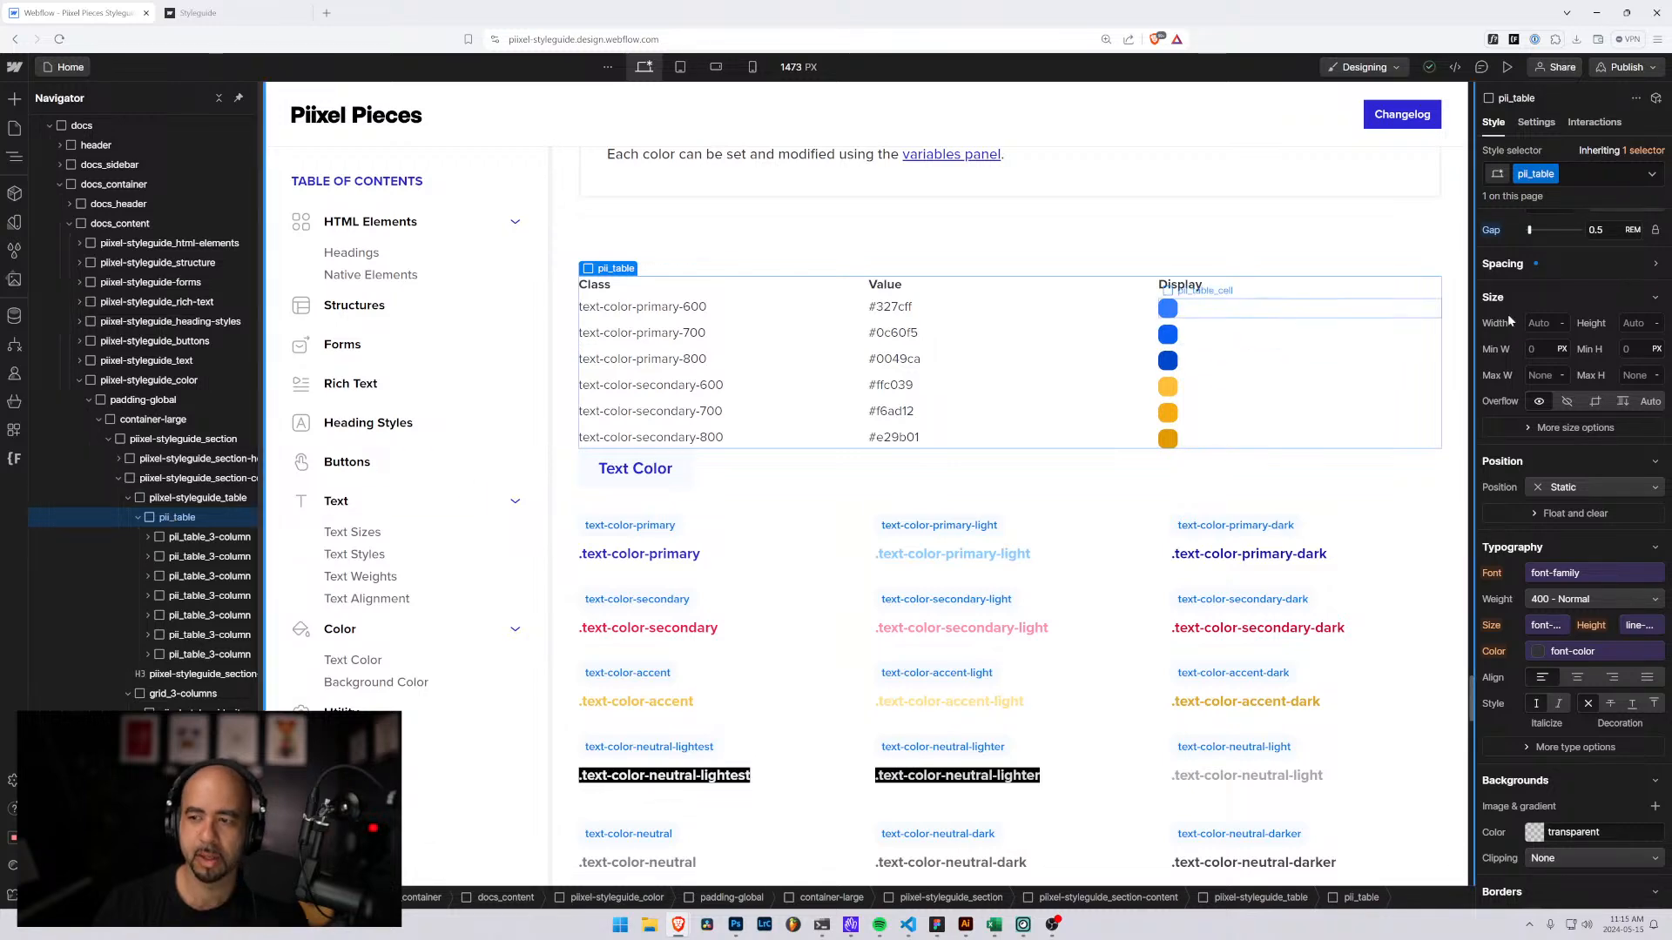
scroll(1376, 331, "up", 2)
scroll(1583, 340, "down", 1)
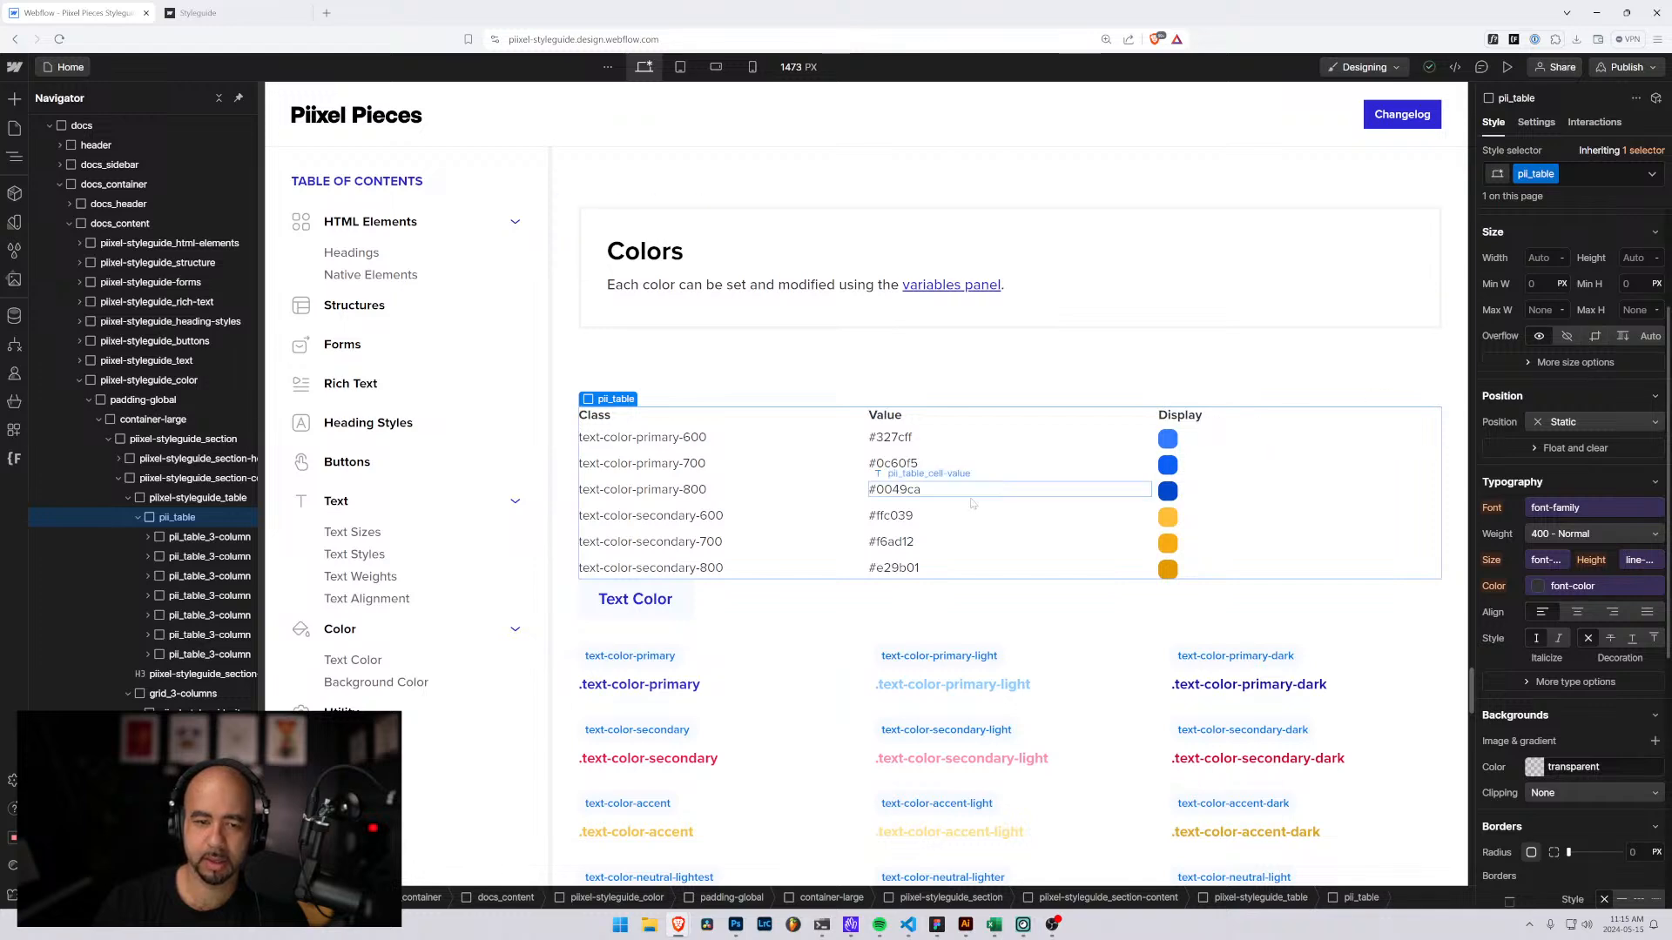
left_click(202, 541)
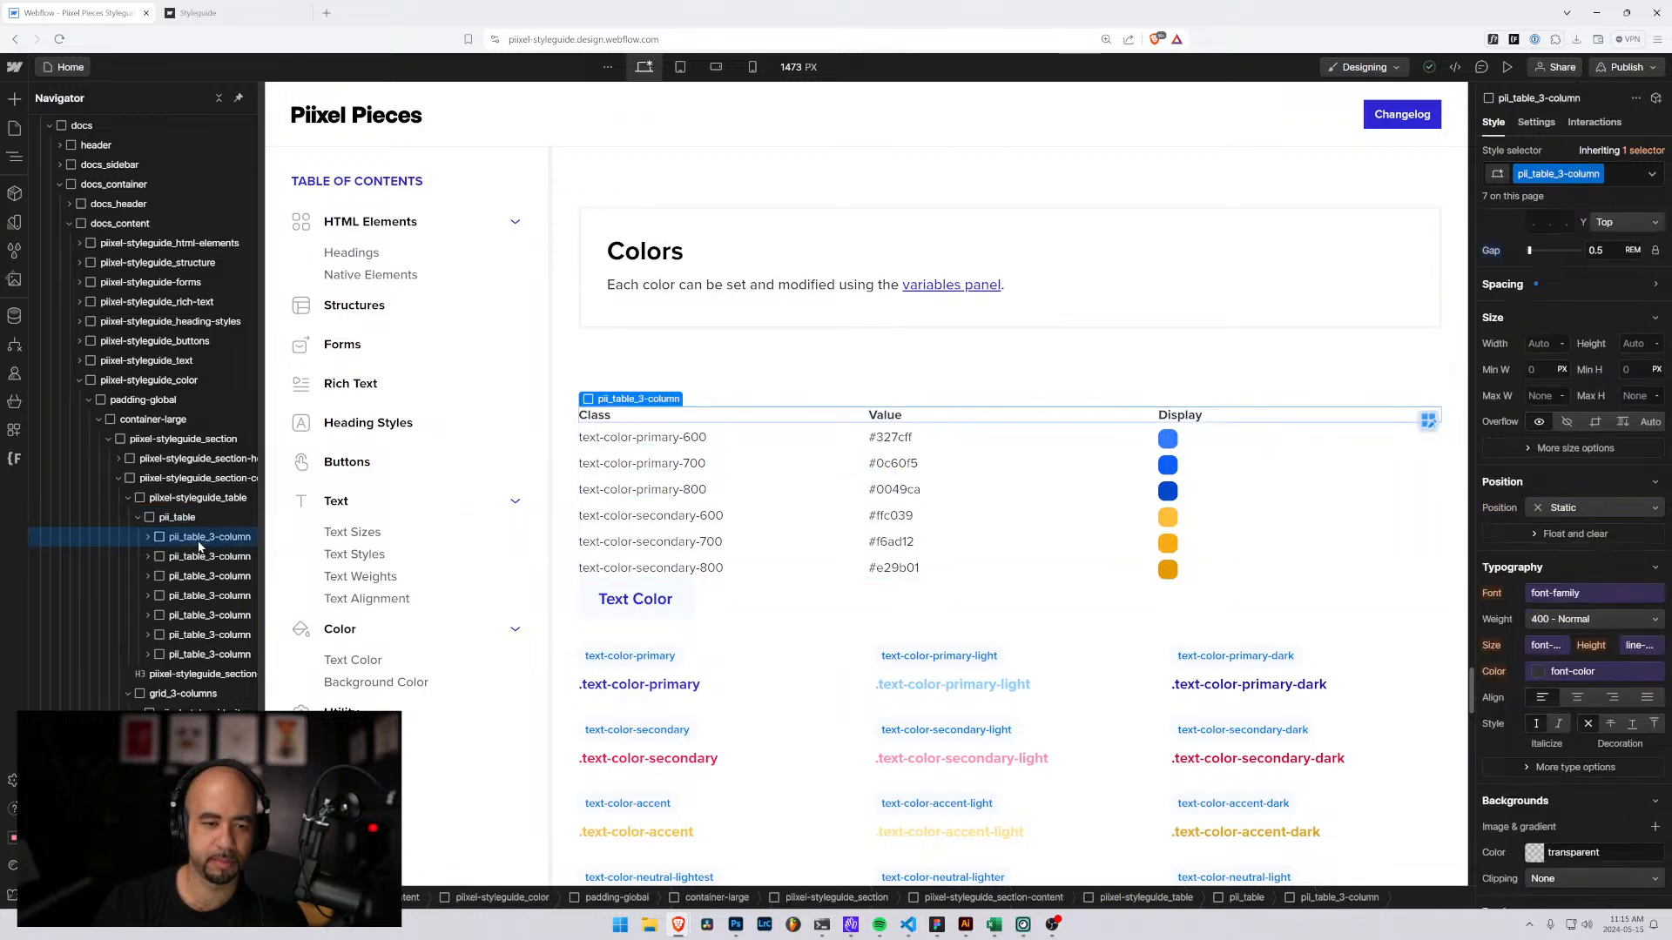
left_click(147, 536)
left_click(169, 559)
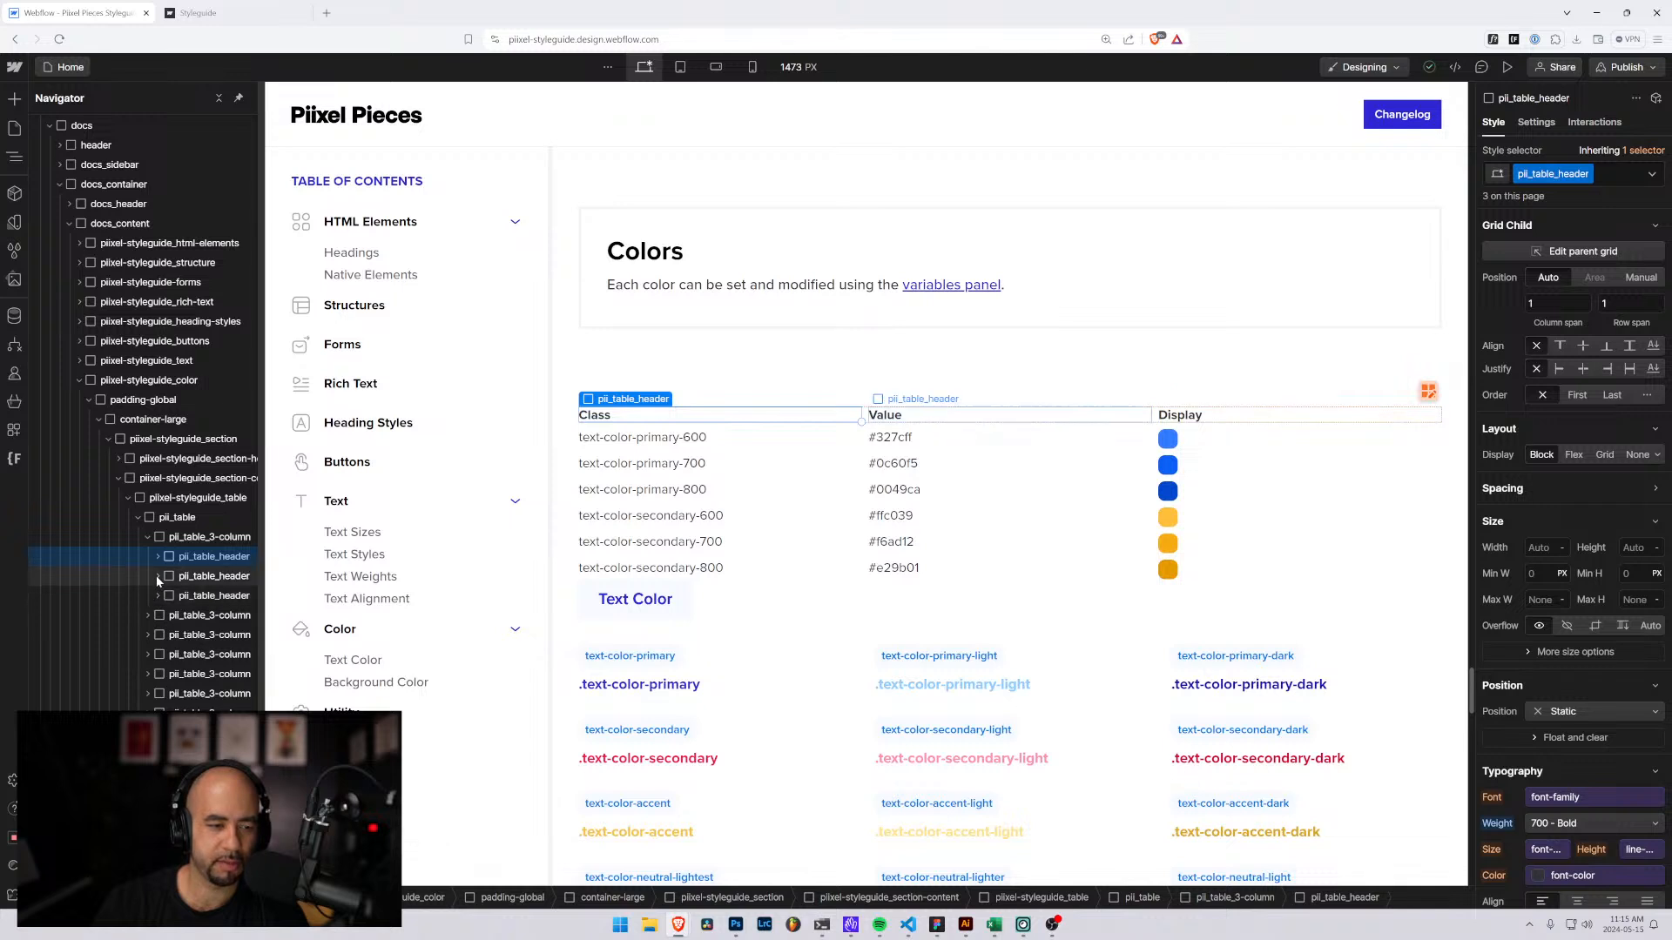
left_click(148, 616)
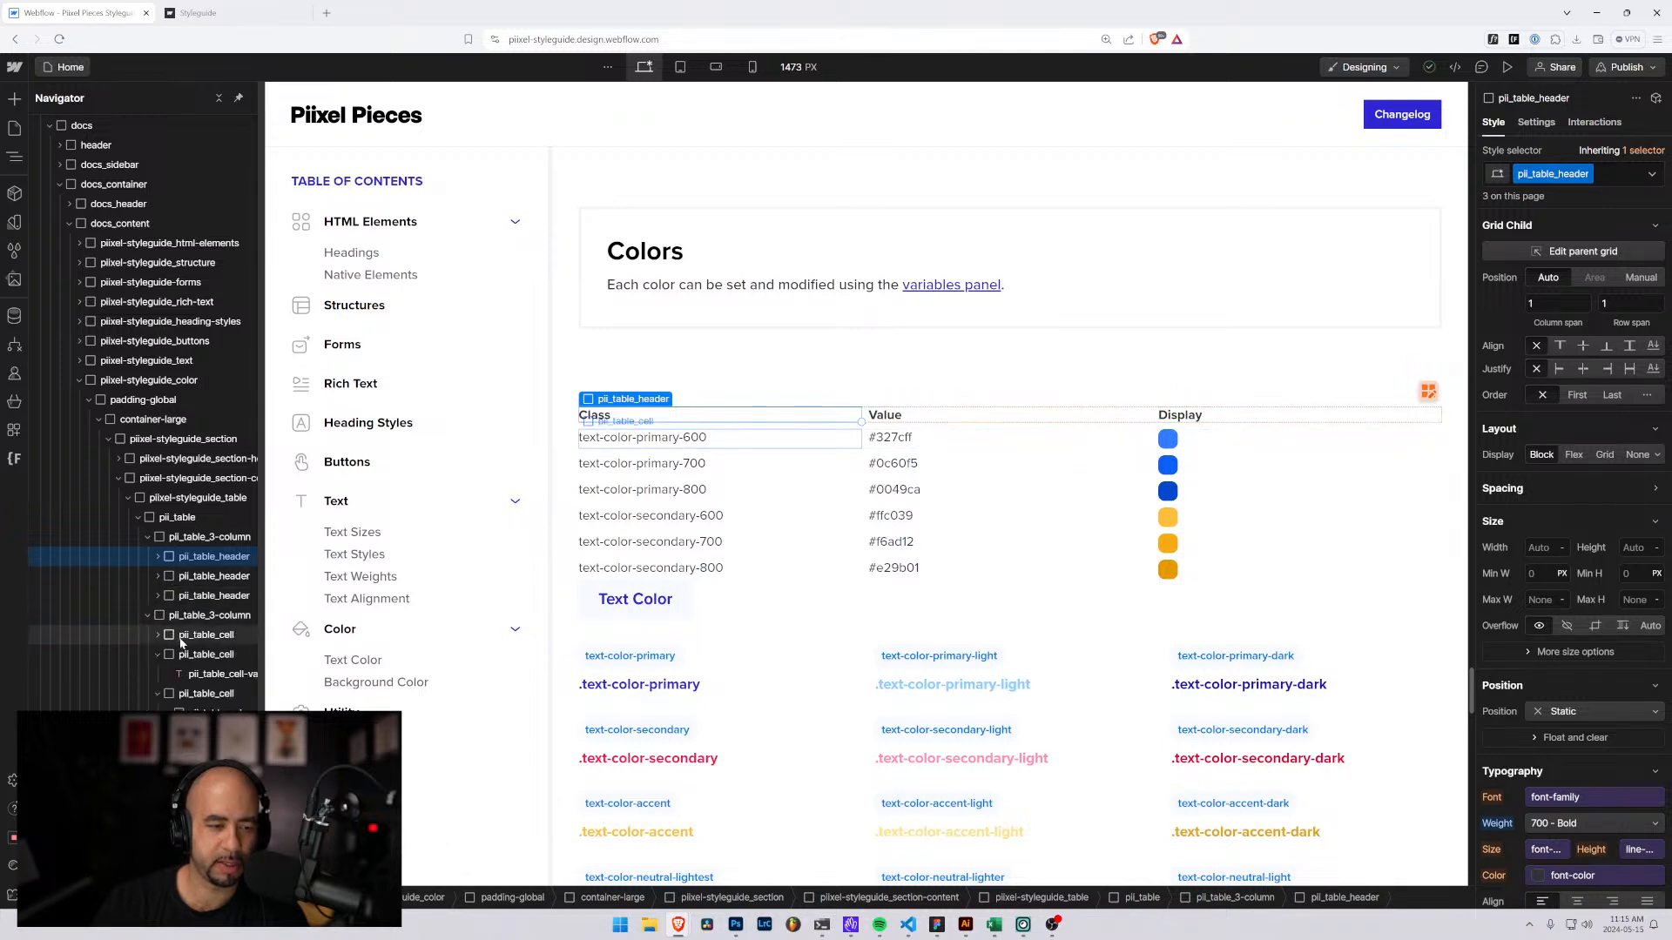
left_click(184, 638)
Replace the class on the Class header cell with a new pii-table-cell class and add an is-header combo class.
left_click(740, 415)
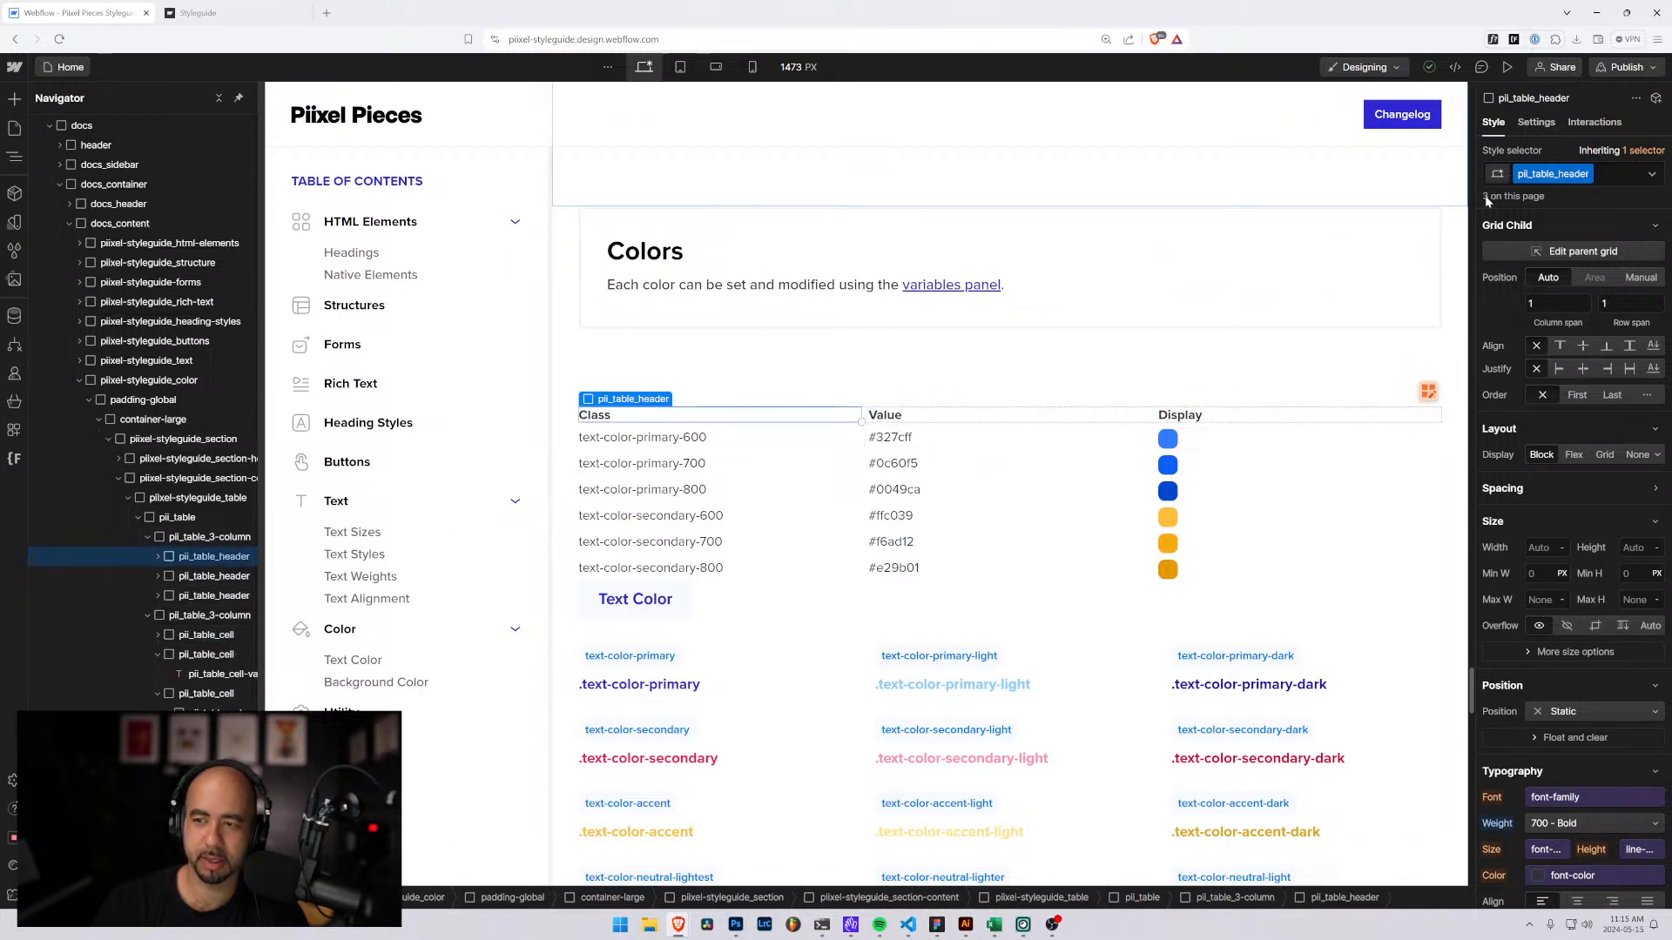
left_click(1613, 173)
key("BackSpace")
type("pi")
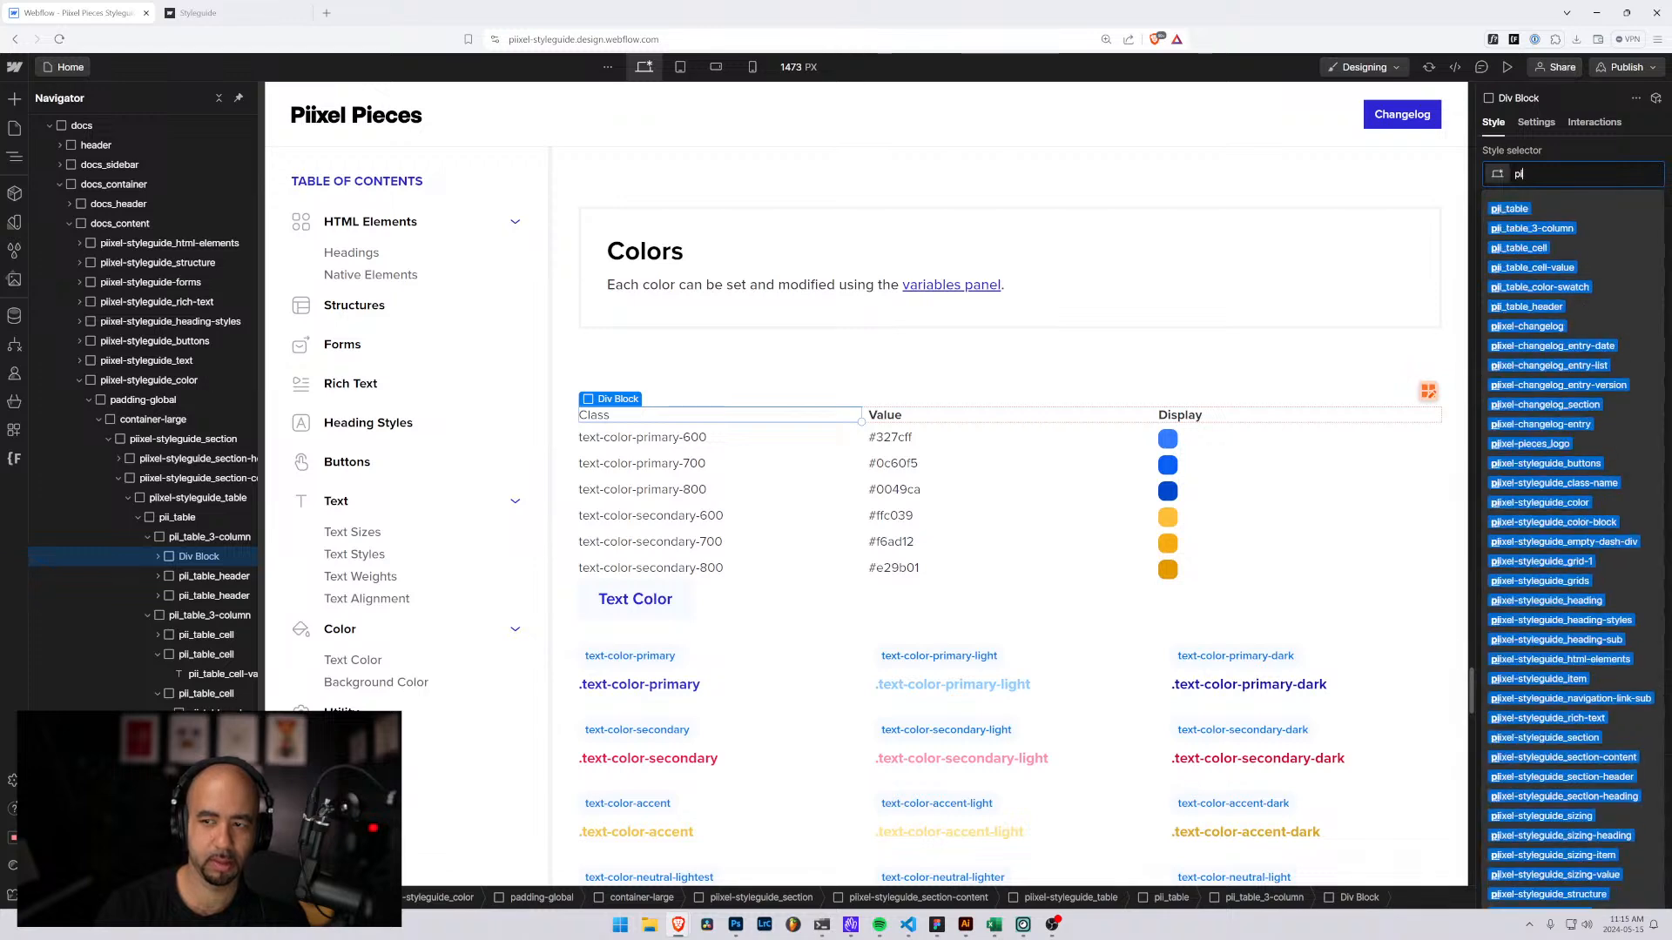
type("i-table-")
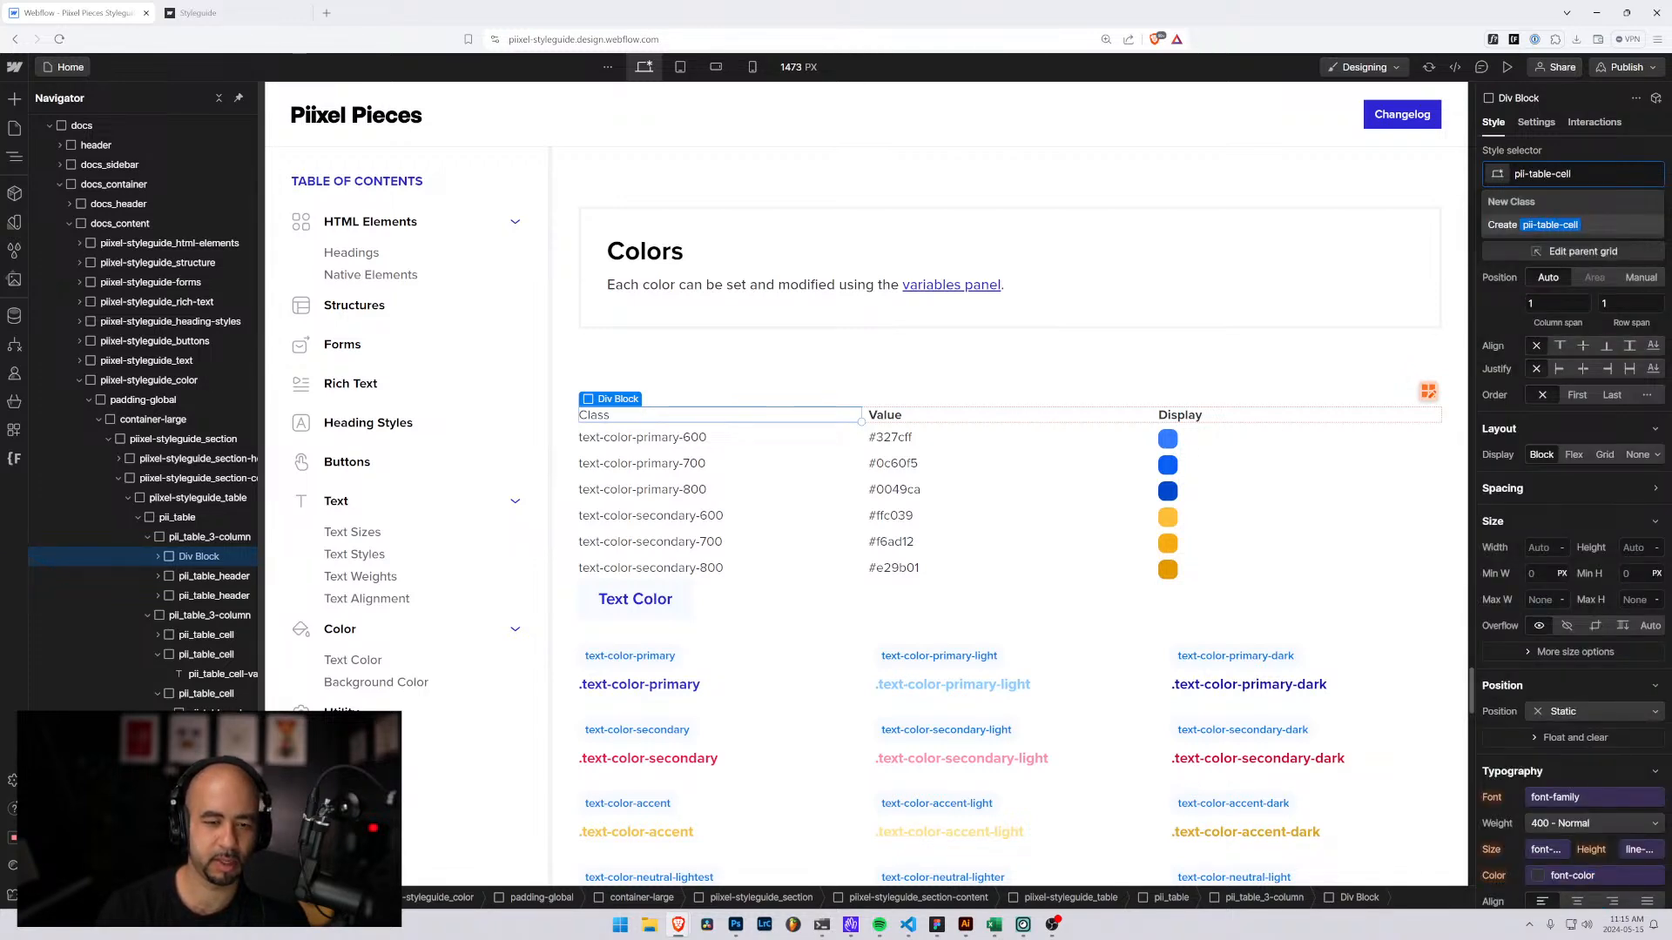
type("cell")
key("Return")
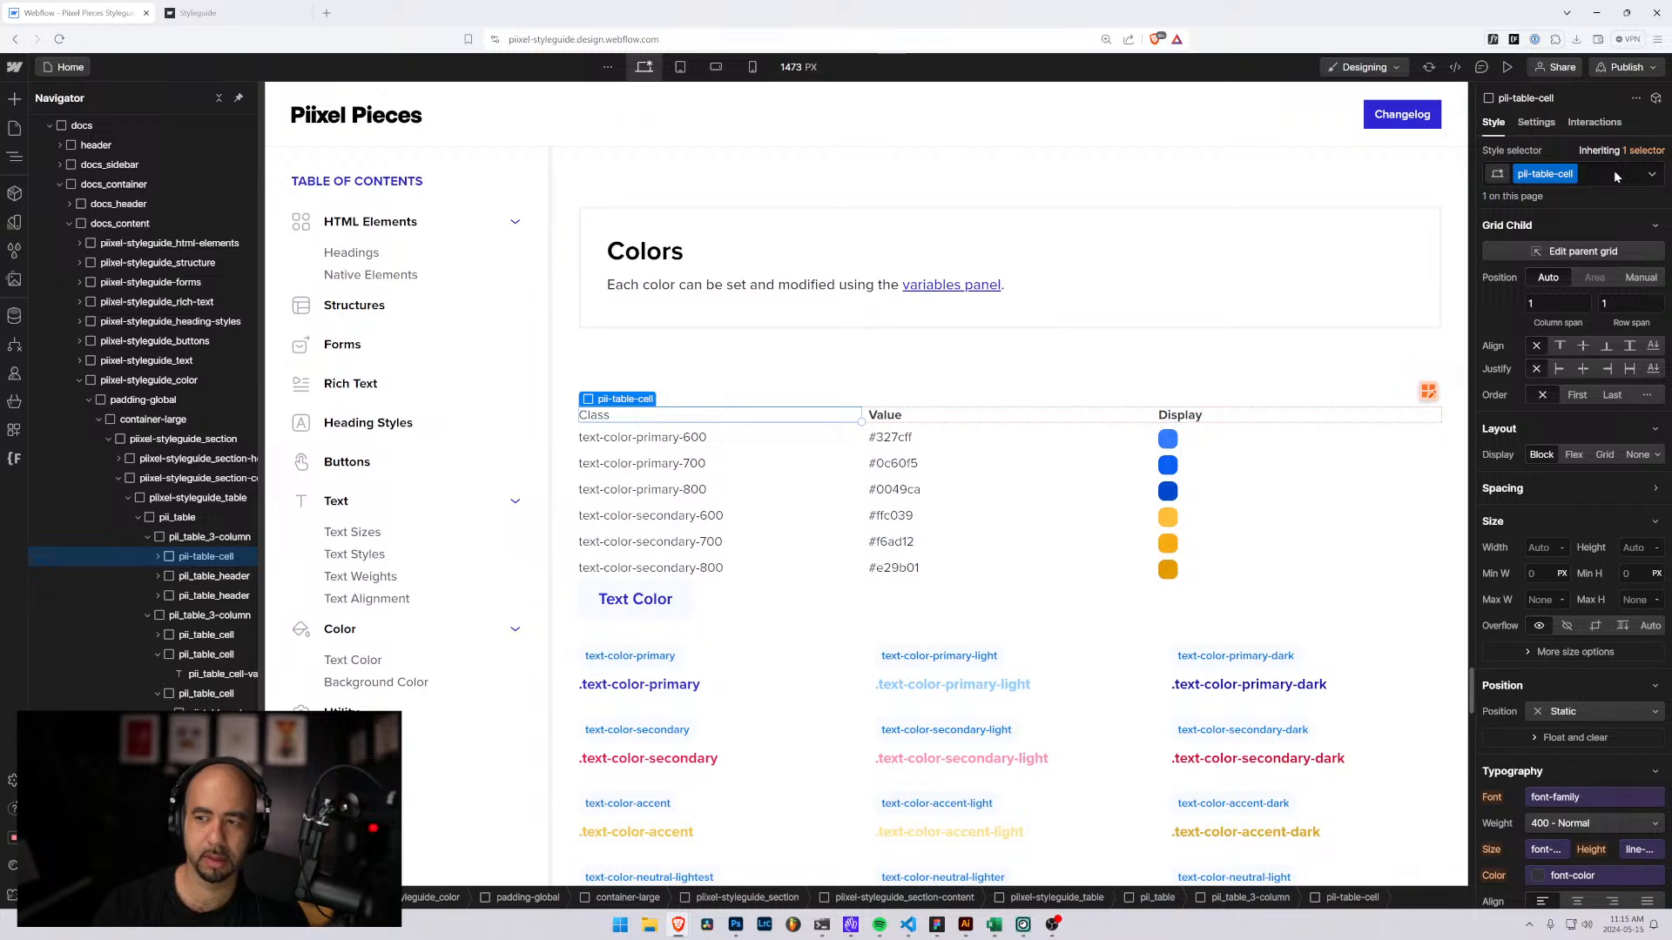
type("is-header")
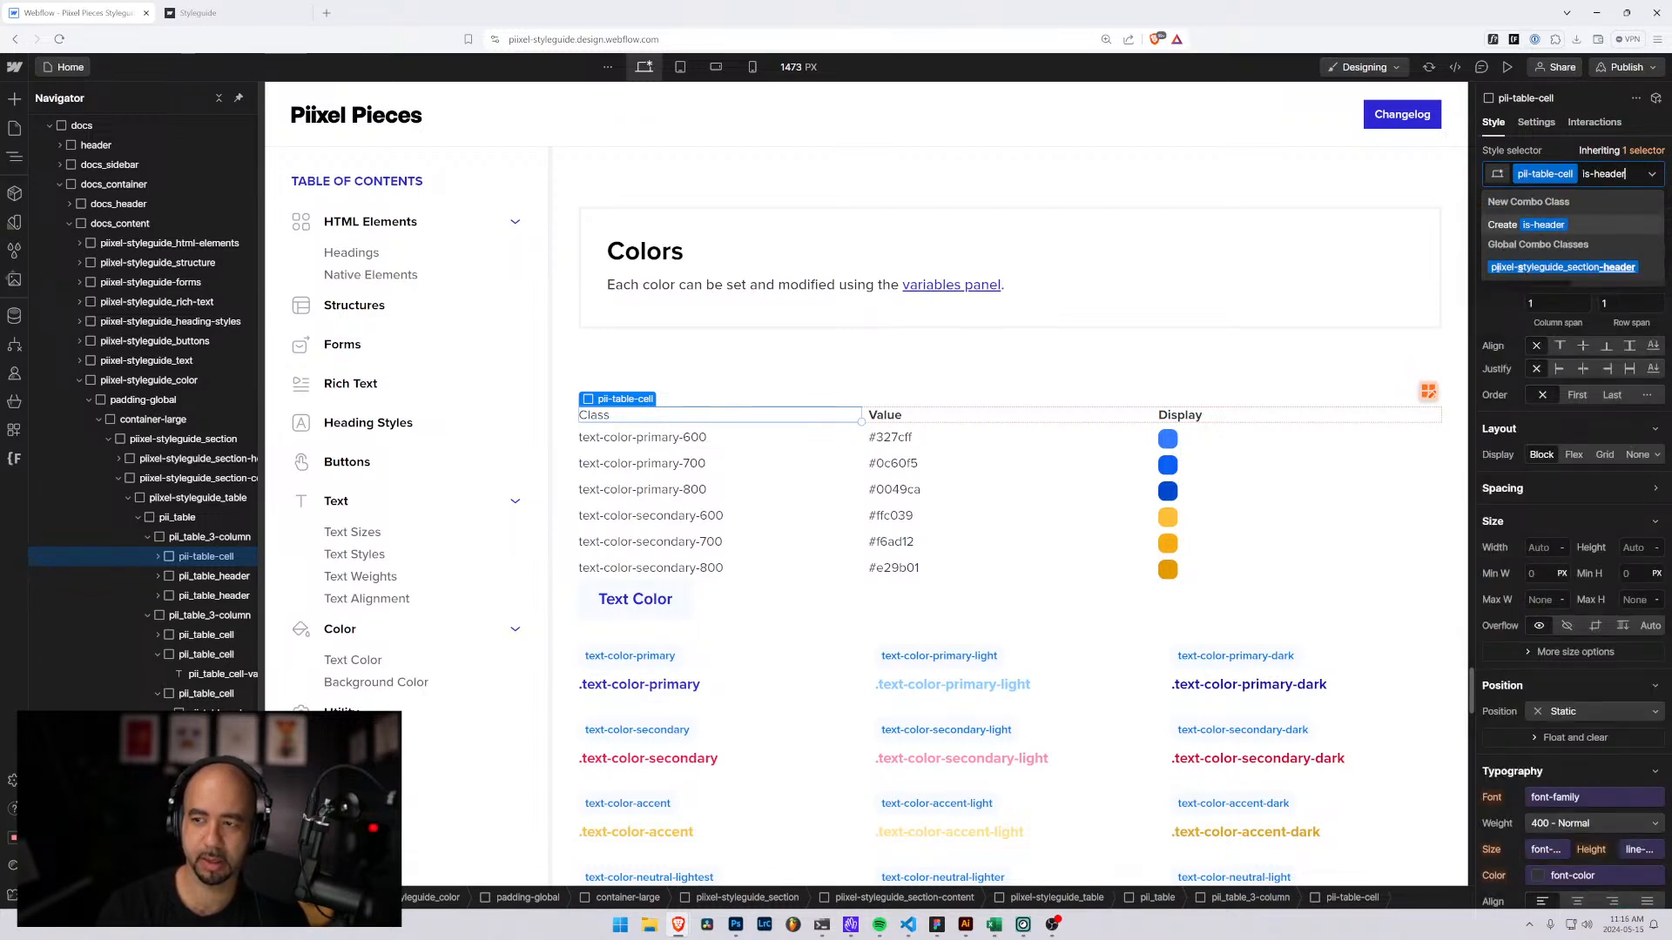
key("Return")
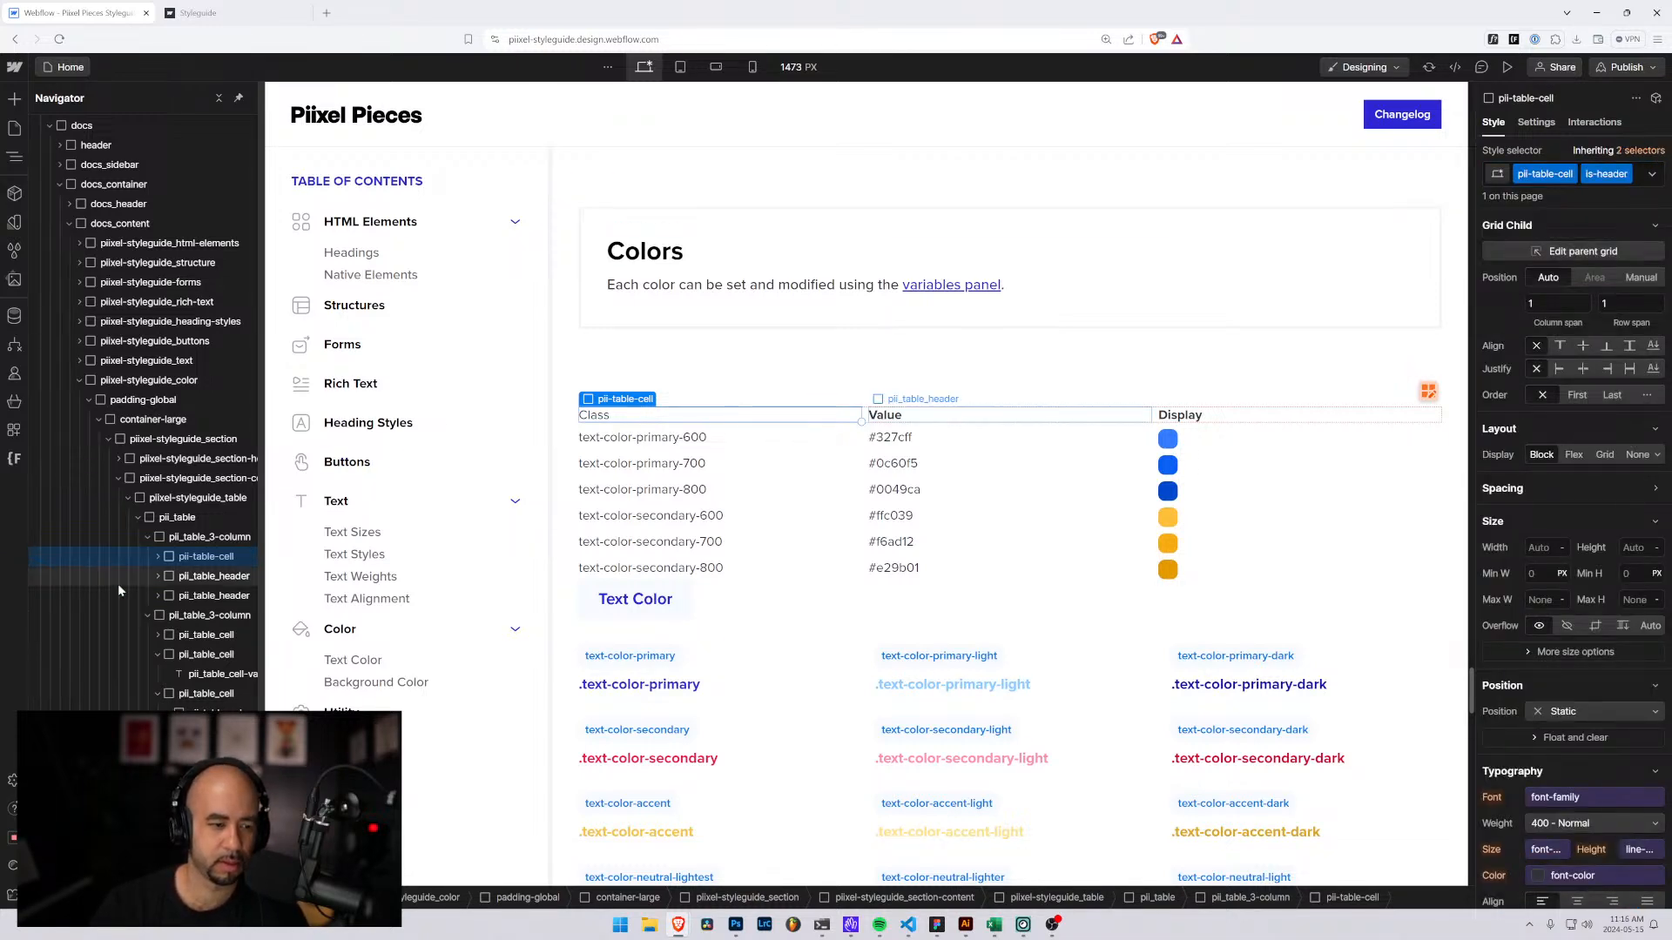
Replace the class on the Value header cell with pii_table_cell and add a new is-header combo class.
left_click(194, 581)
key("ctrl+Return")
key("BackSpace")
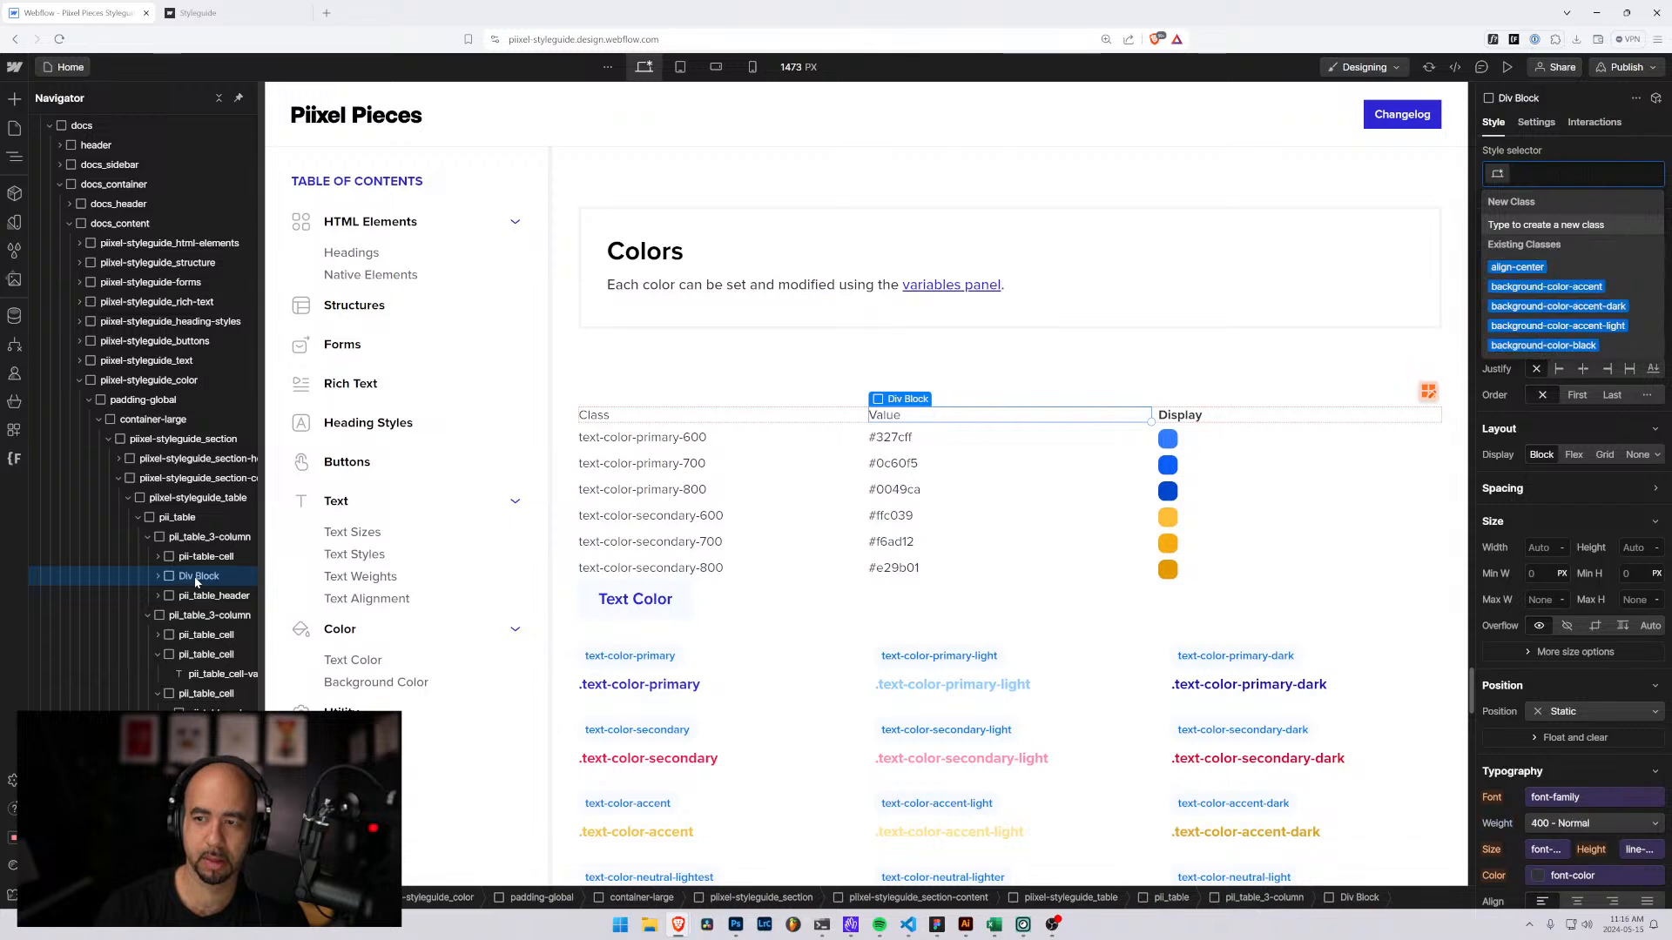
type("pii")
key("Down")
key("Down")
key("Down")
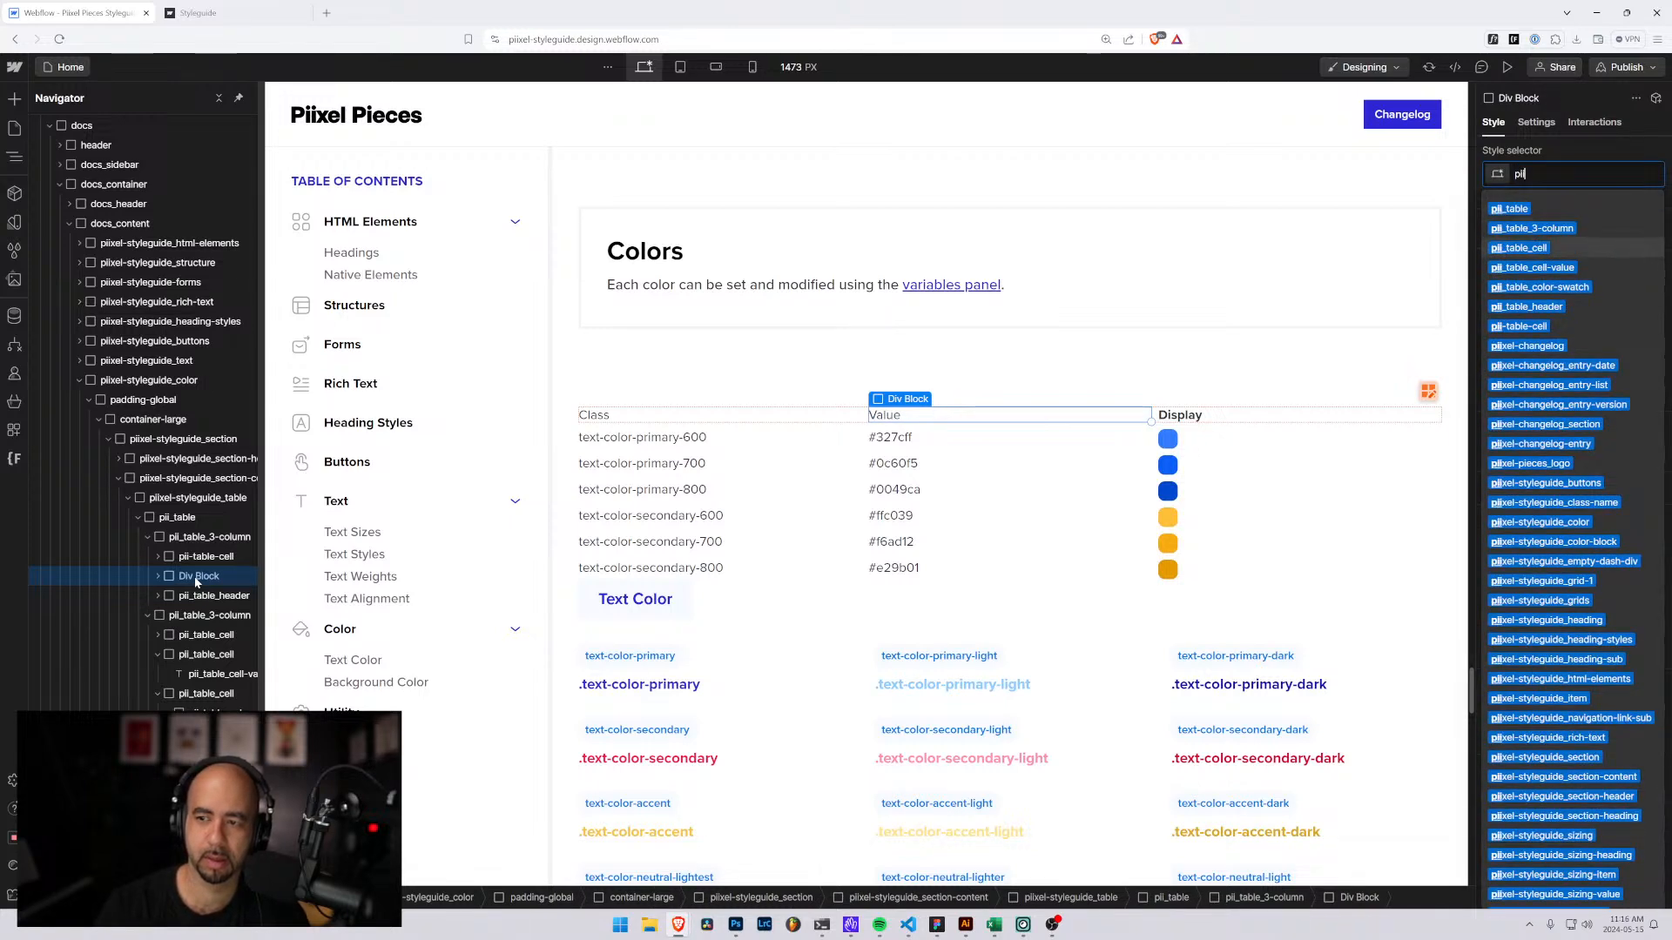
key("Return")
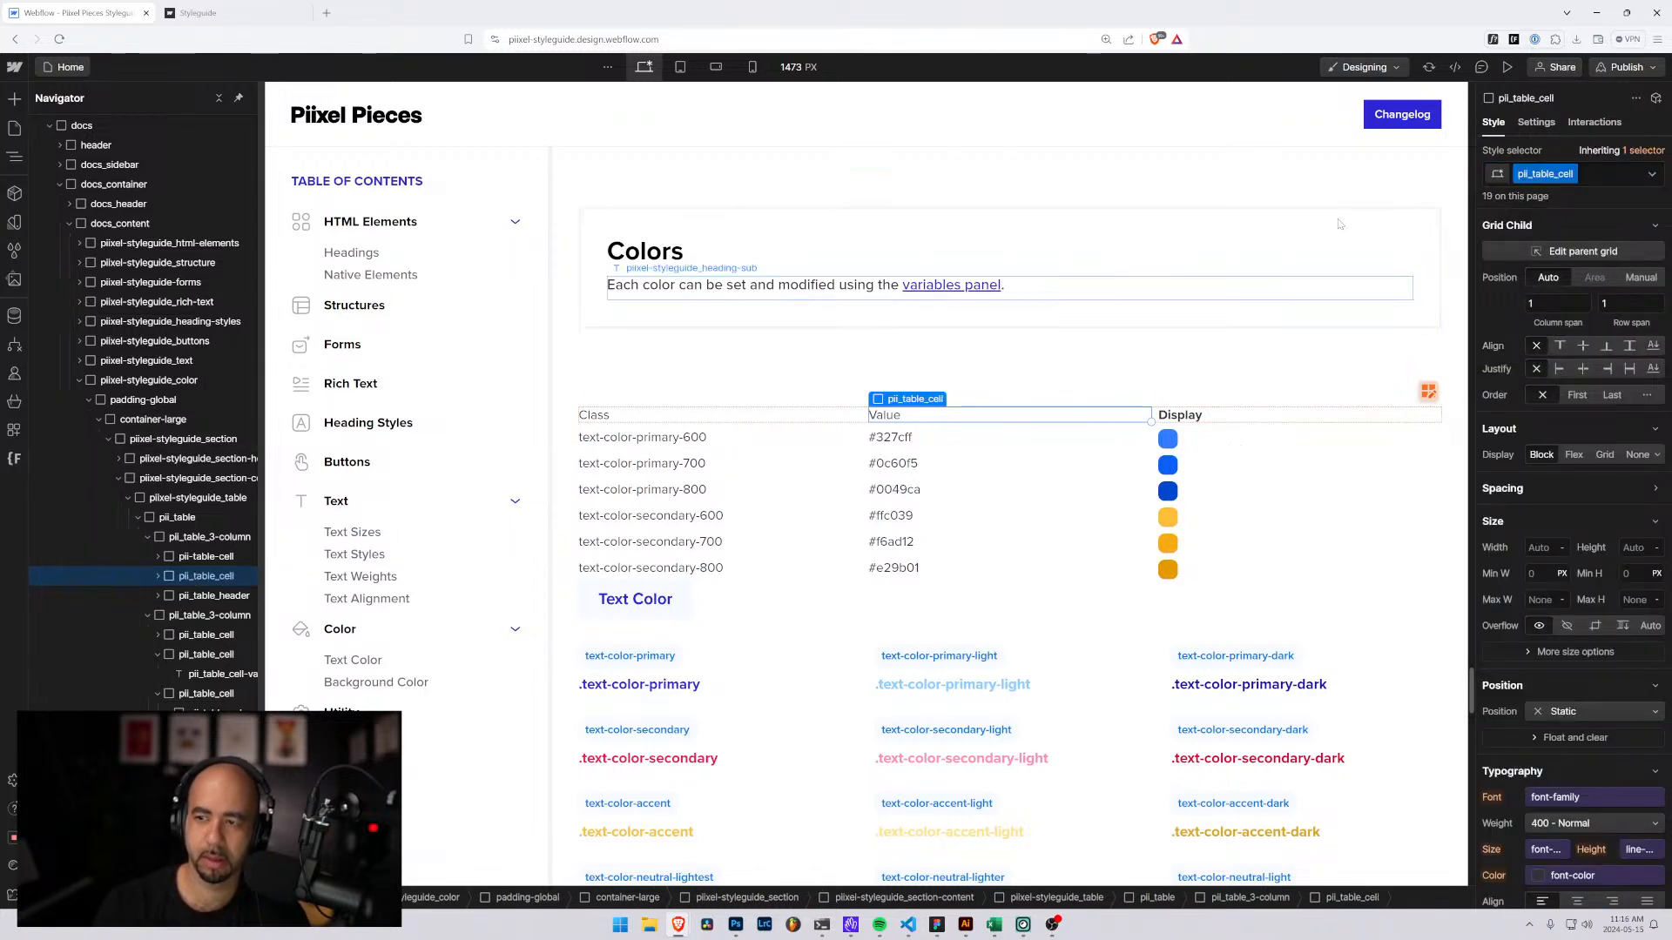
left_click(1593, 175)
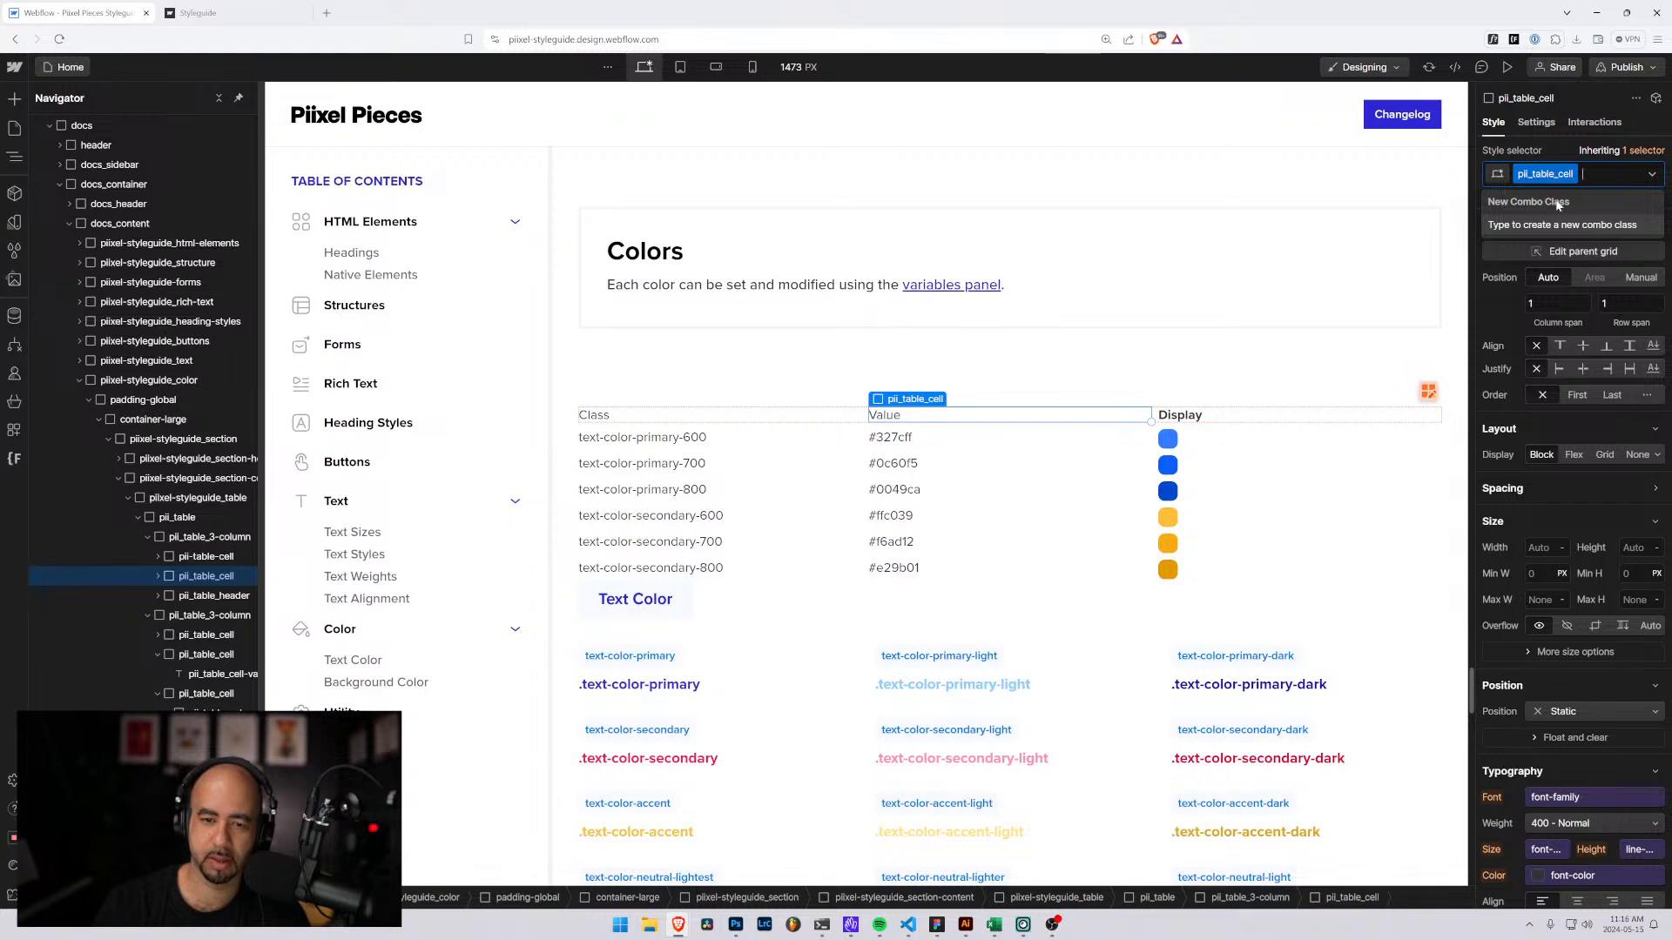
type("is-header")
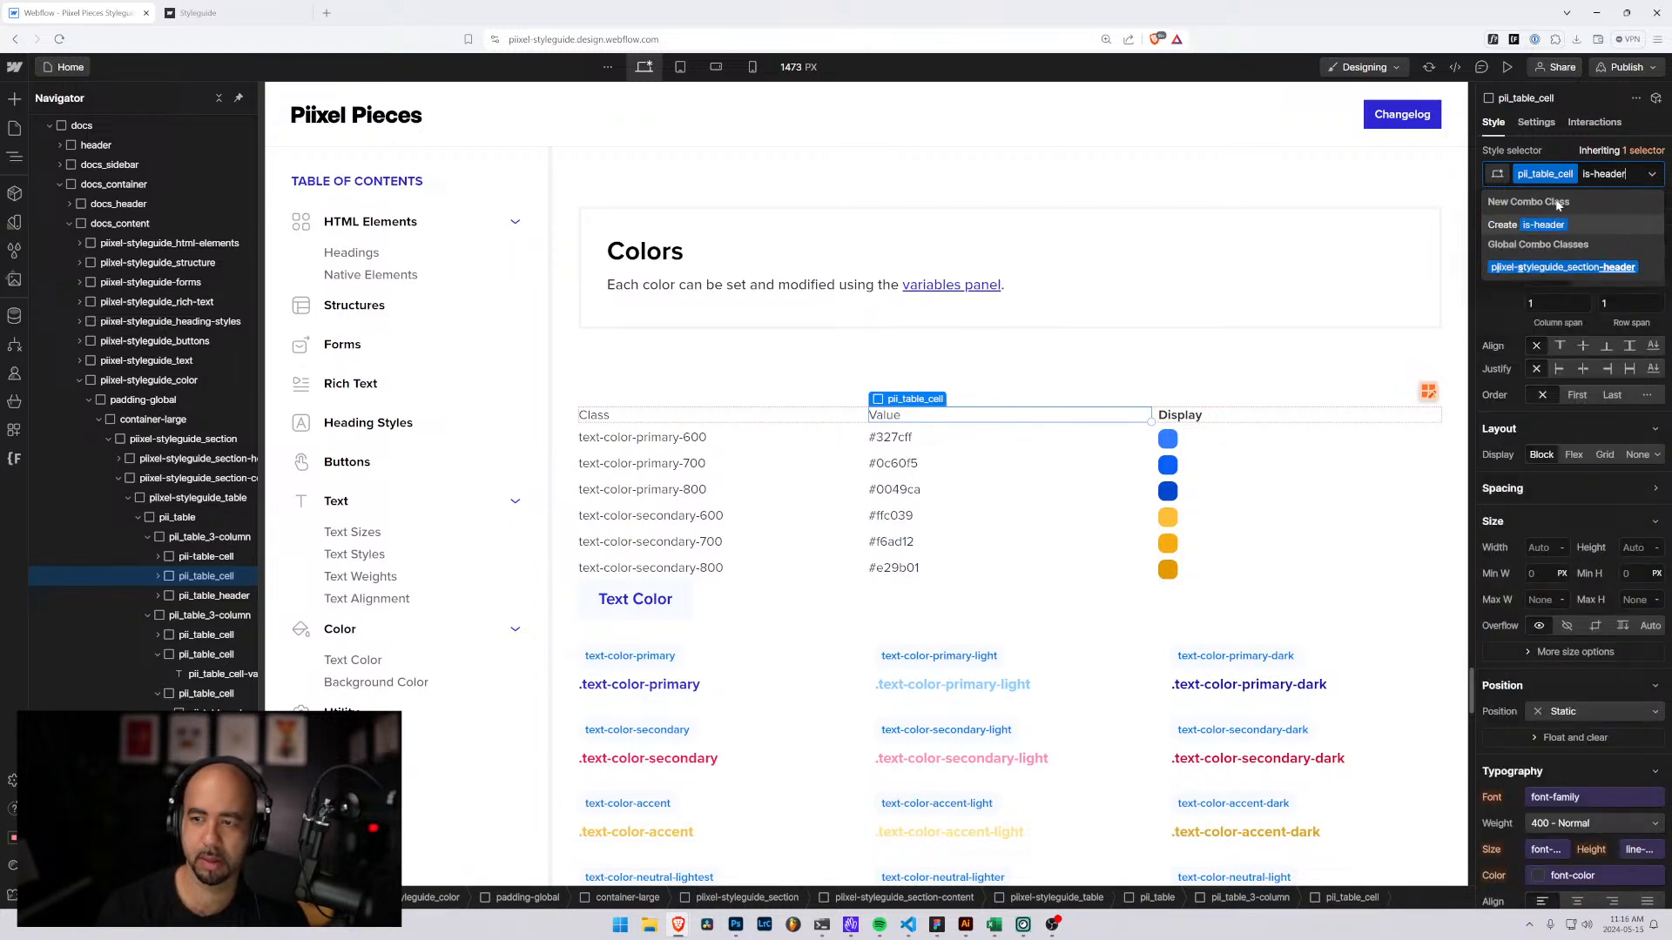
key("Return")
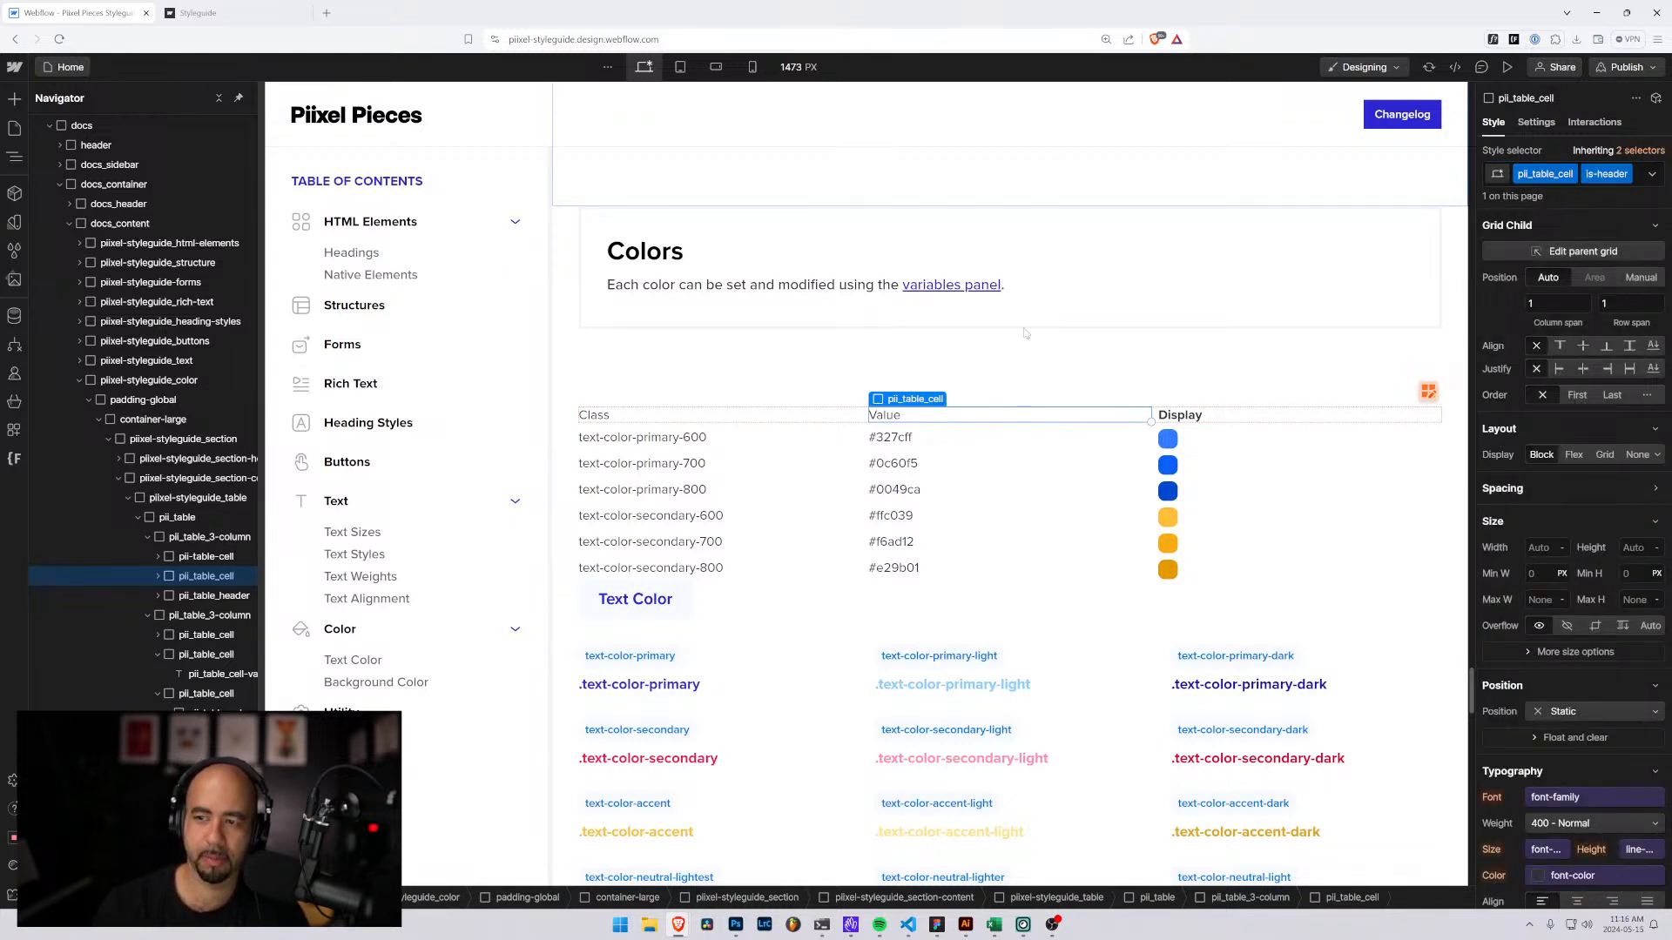
Remove the pii-table-cell class and its is-header combo class from the Class header cell.
left_click(651, 418)
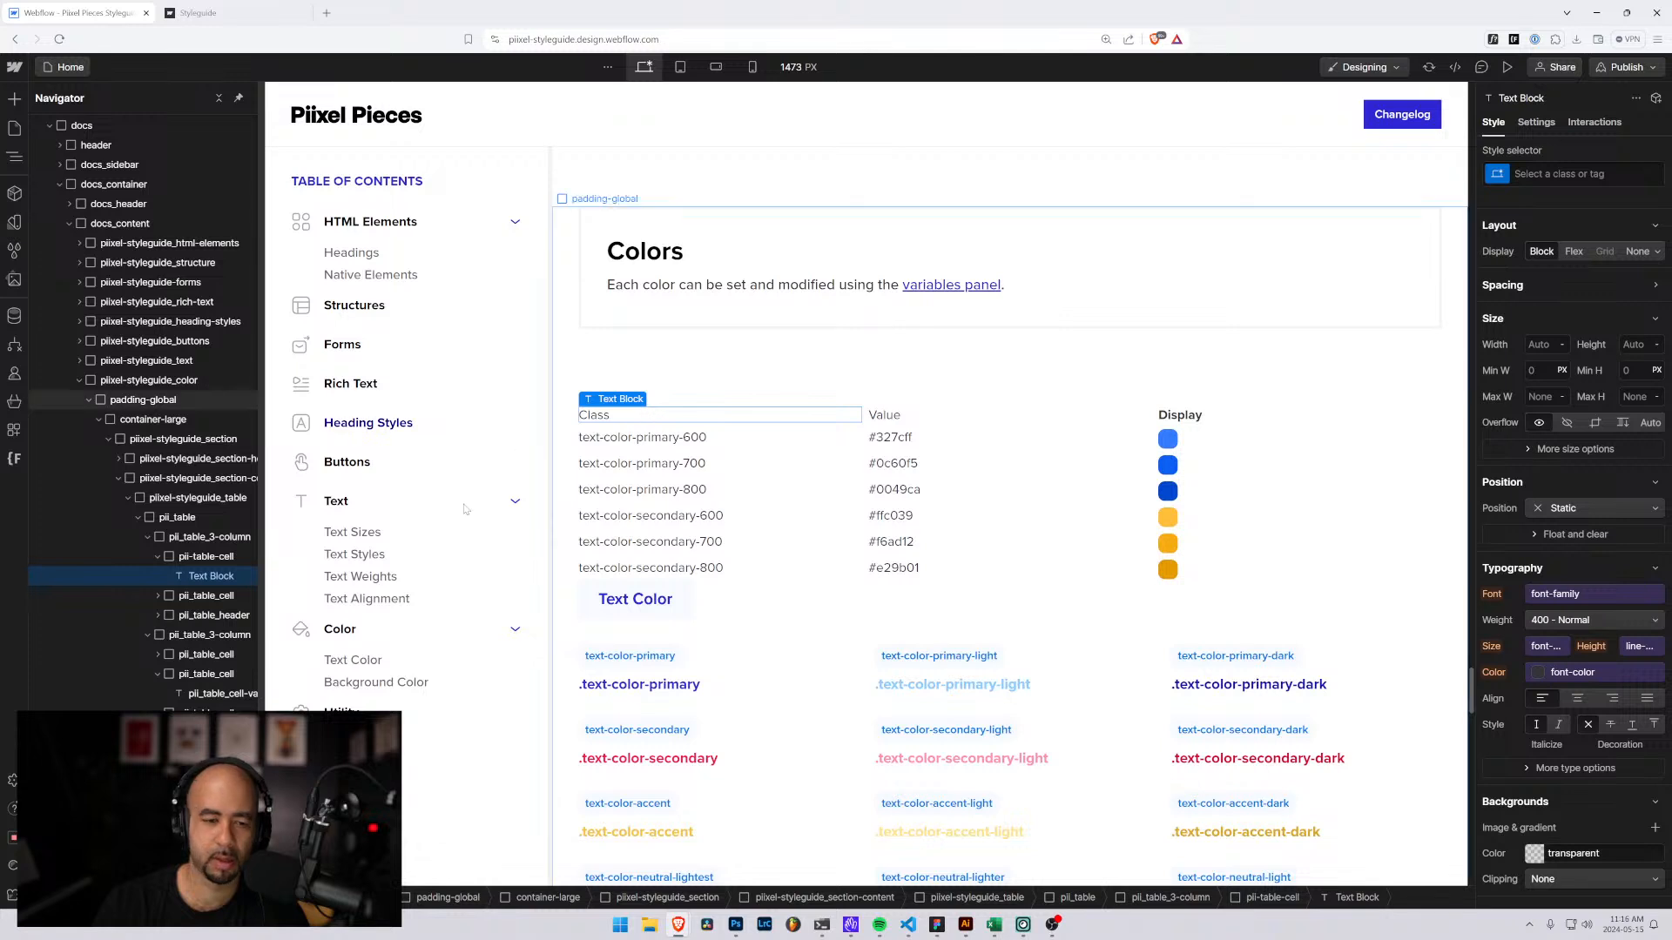
left_click(200, 557)
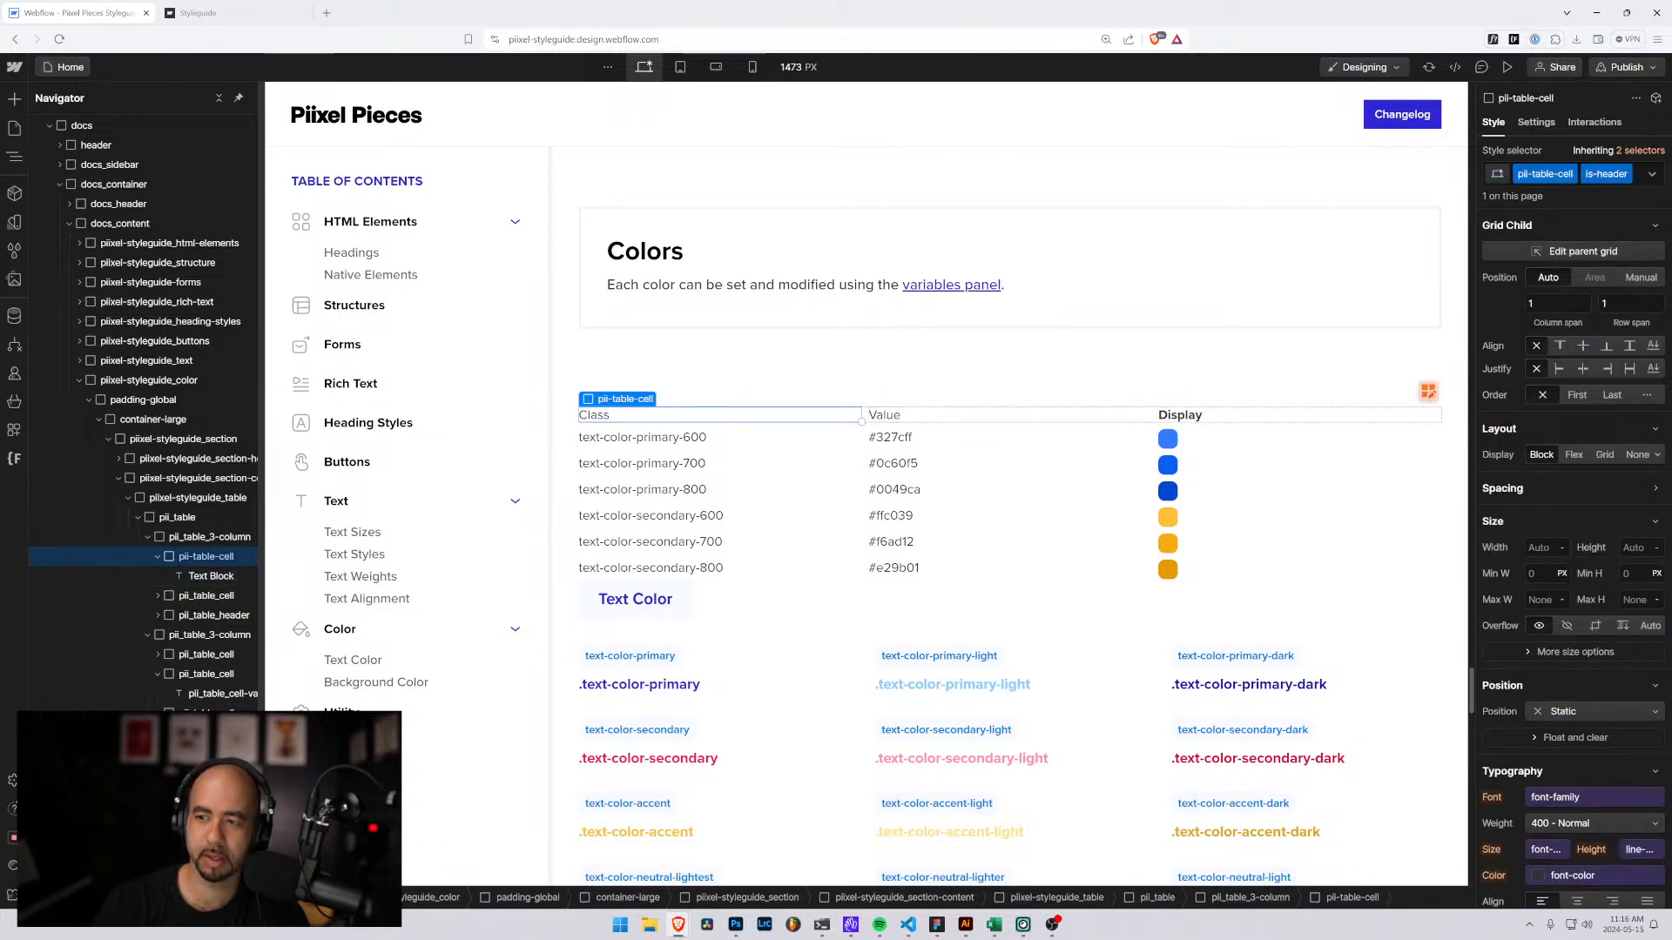
left_click(1642, 176)
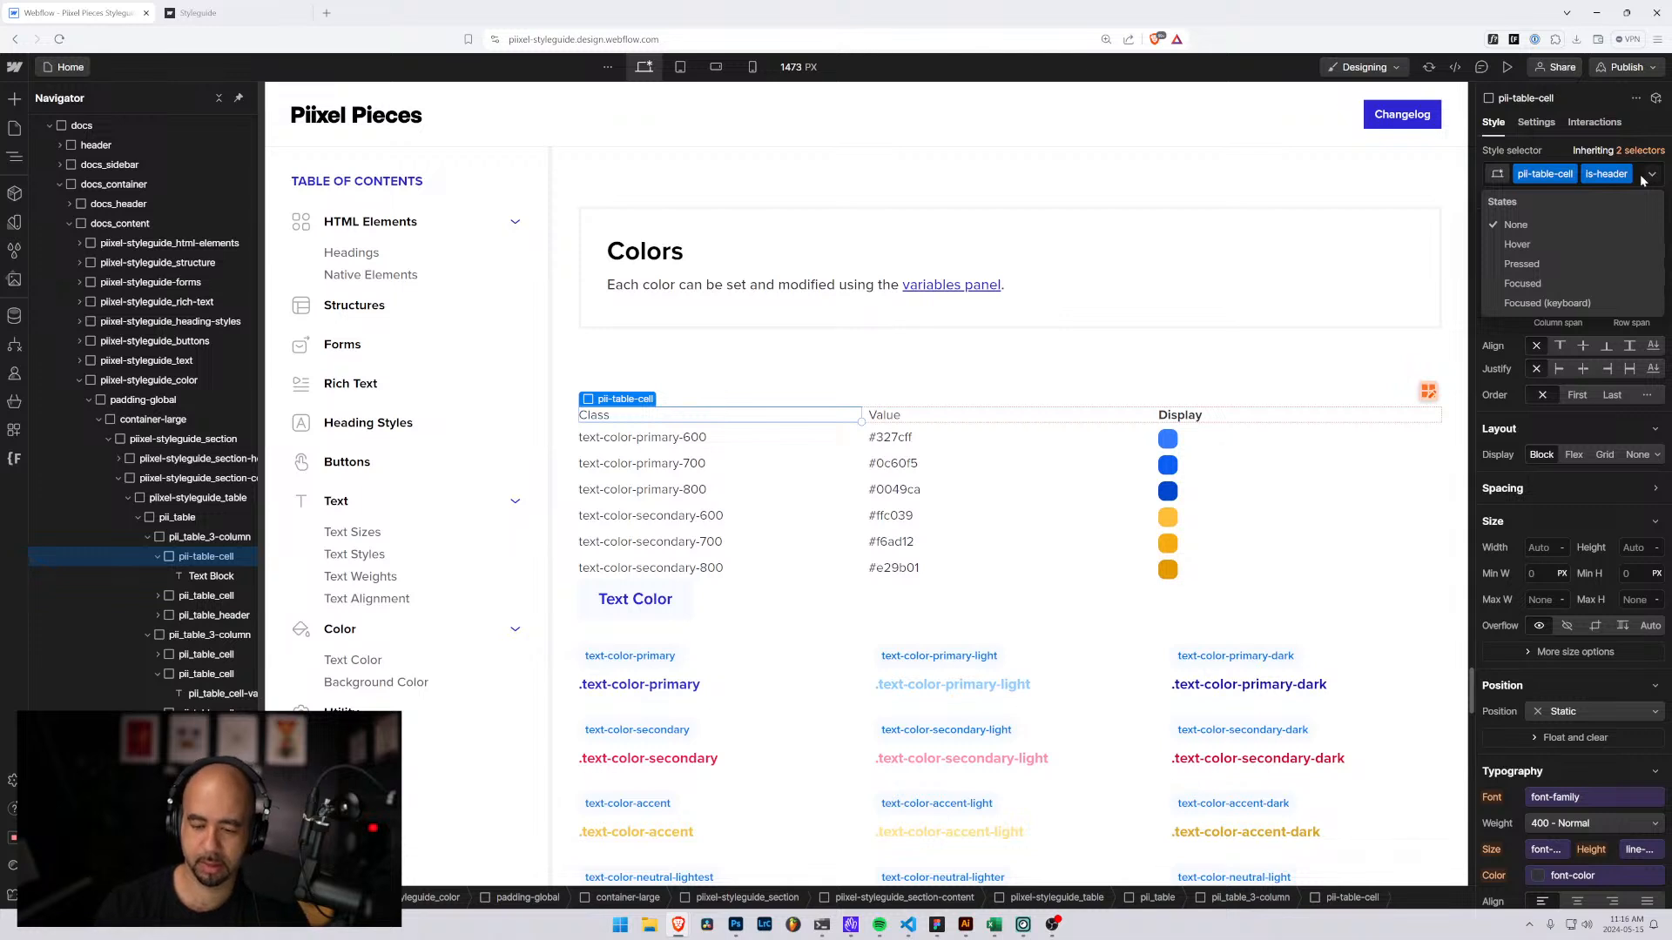
left_click(1642, 176)
left_click(1641, 176)
left_click(1642, 176)
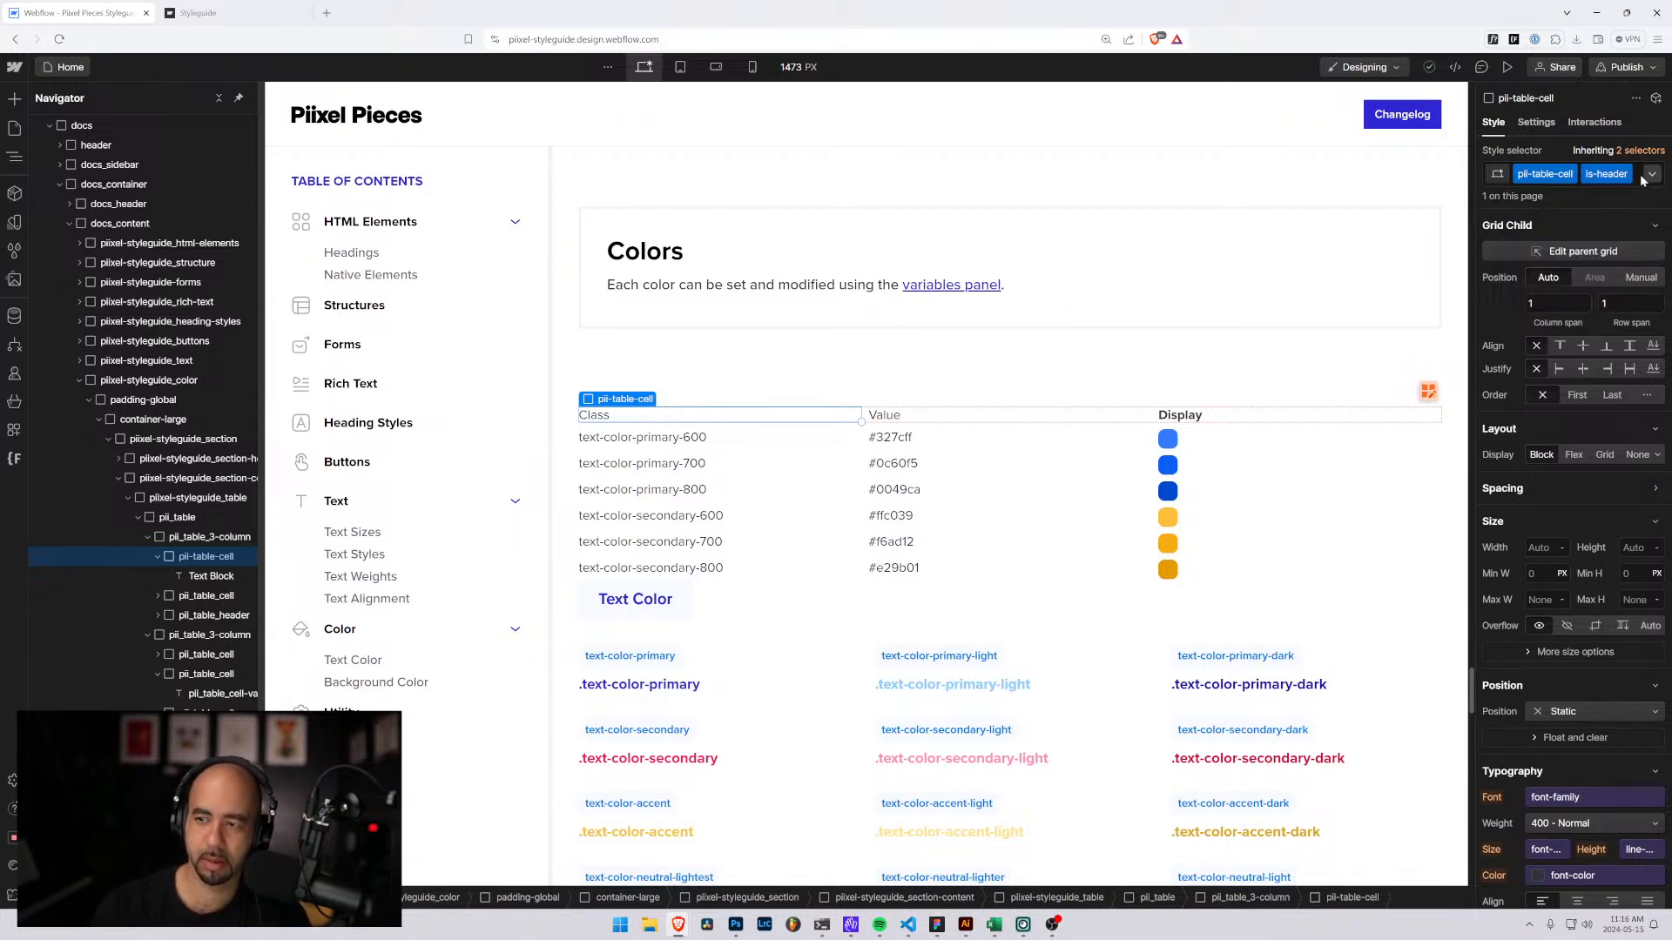
left_click(1642, 179)
left_click(1642, 180)
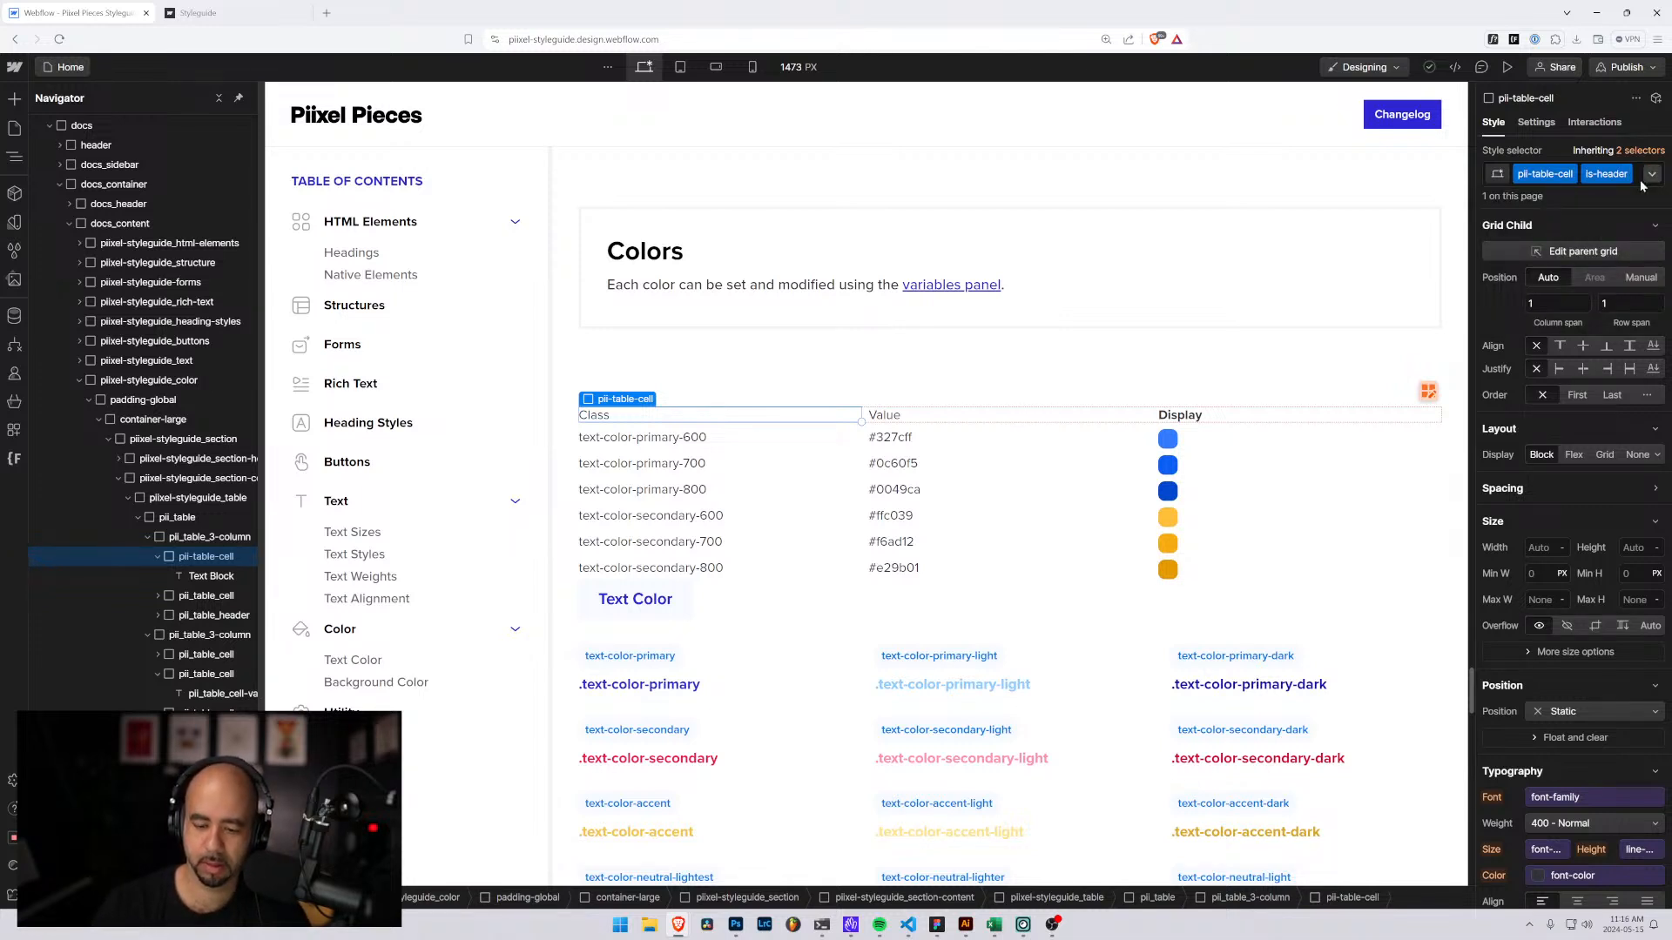
left_click(1628, 178)
key("BackSpace")
key("BackSpace")
Assign the pii_table_cell class with the existing is-header combo class to the Class header cell.
type("p")
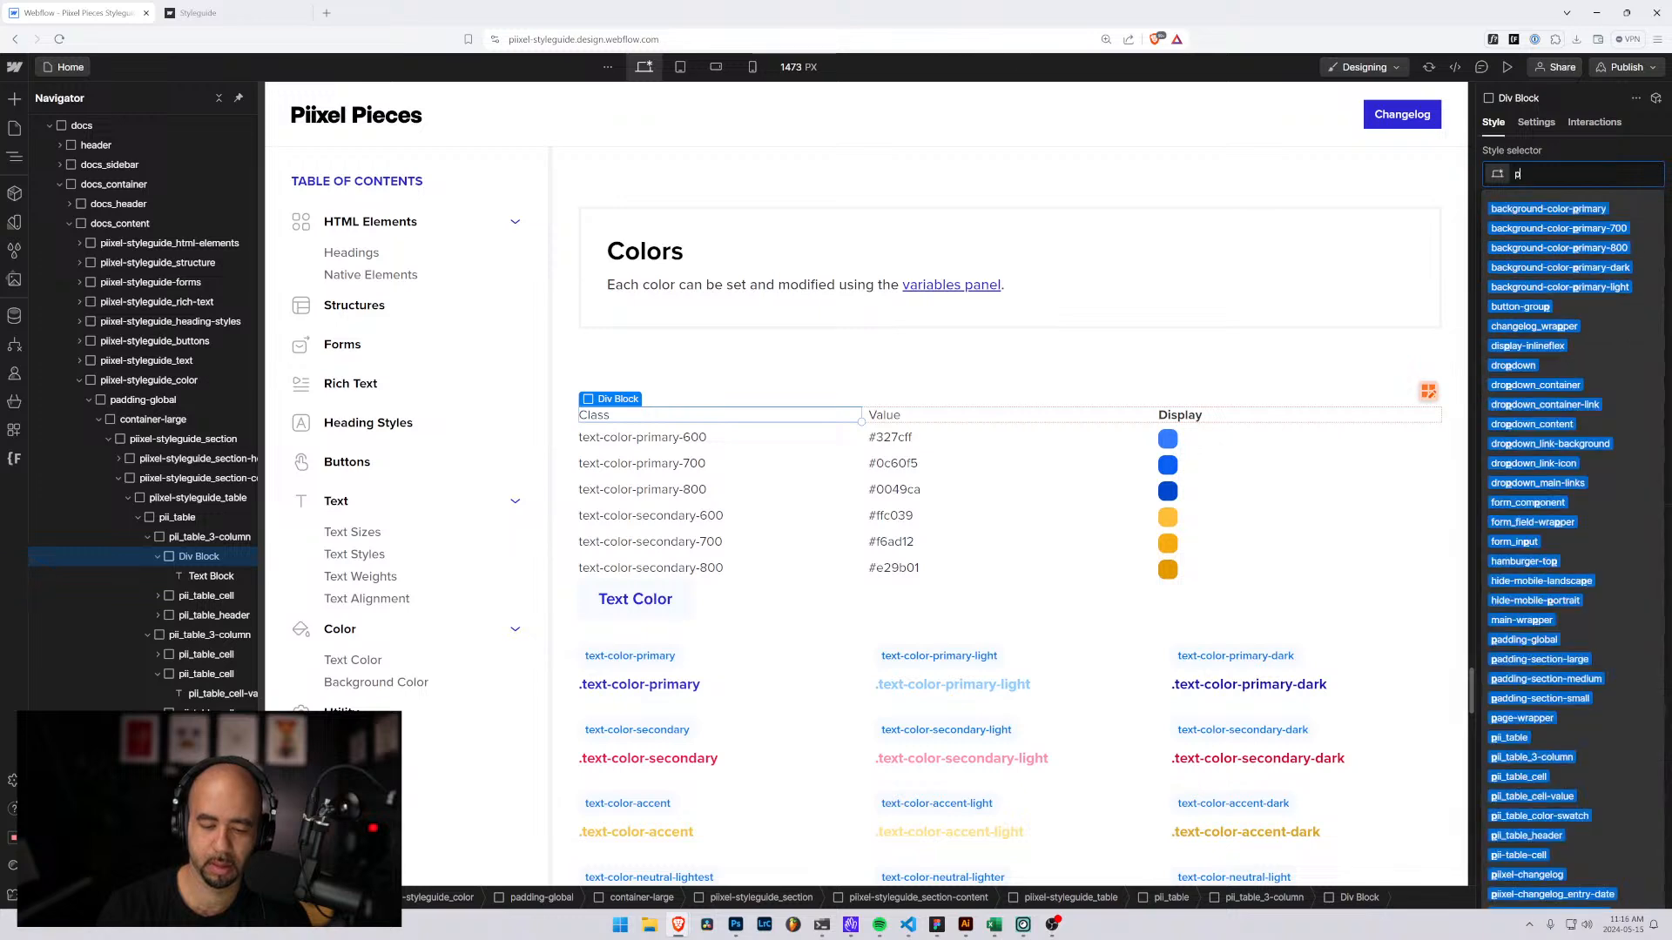
type("ii_tab")
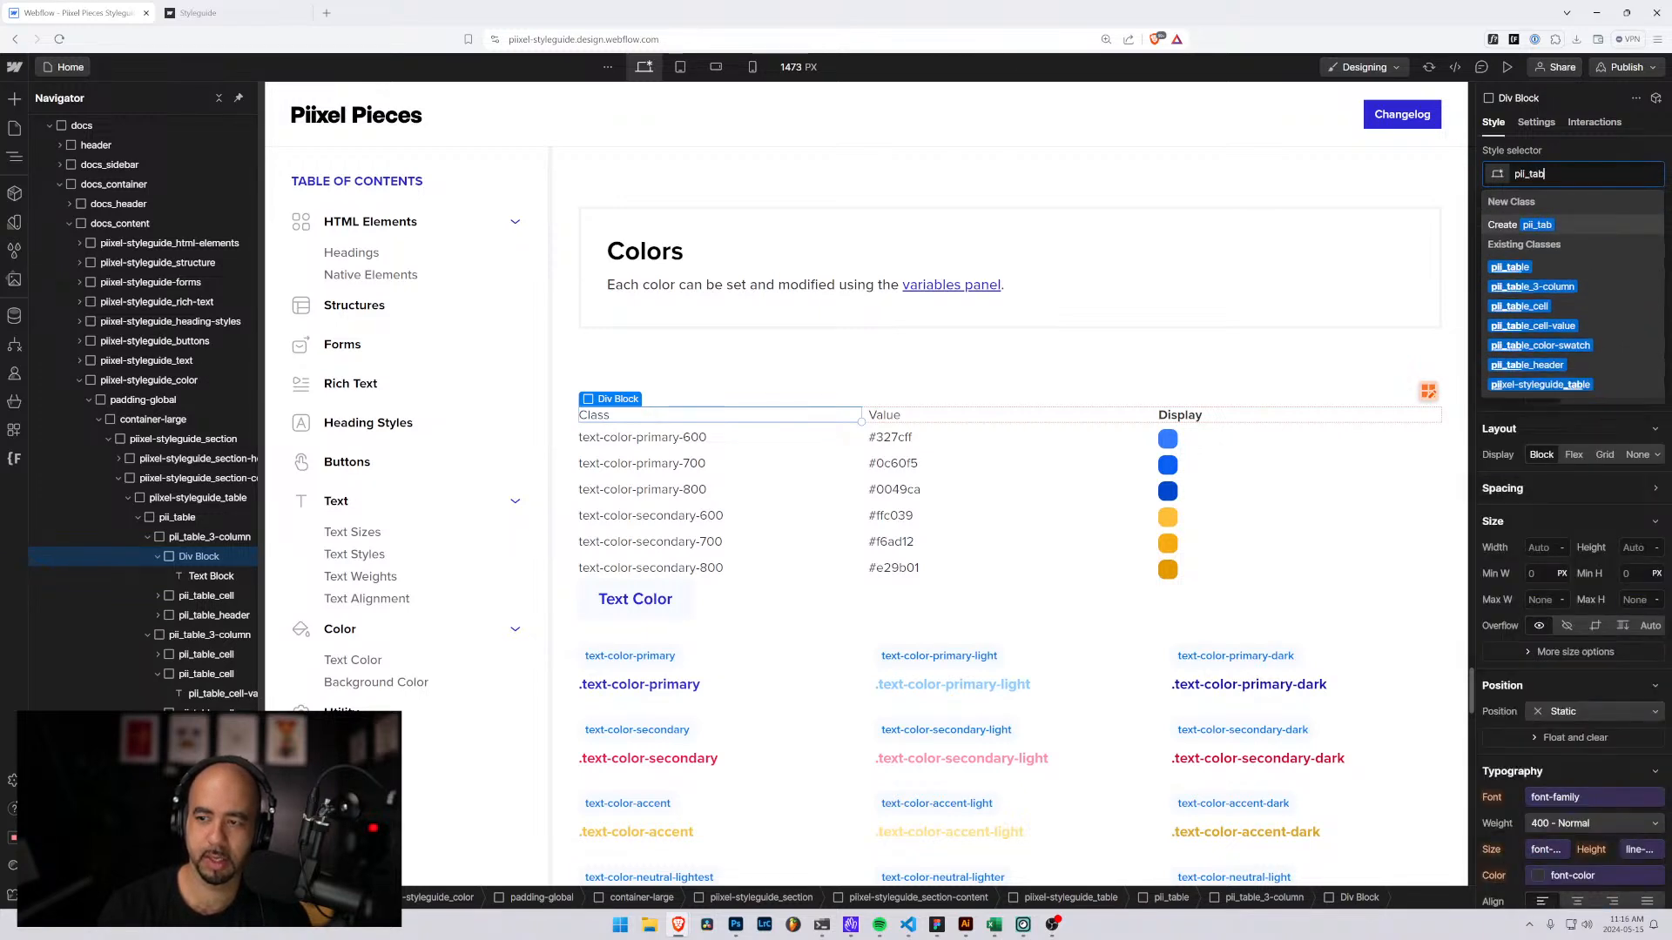
key("Down")
key("Down")
key("Down")
key("Return")
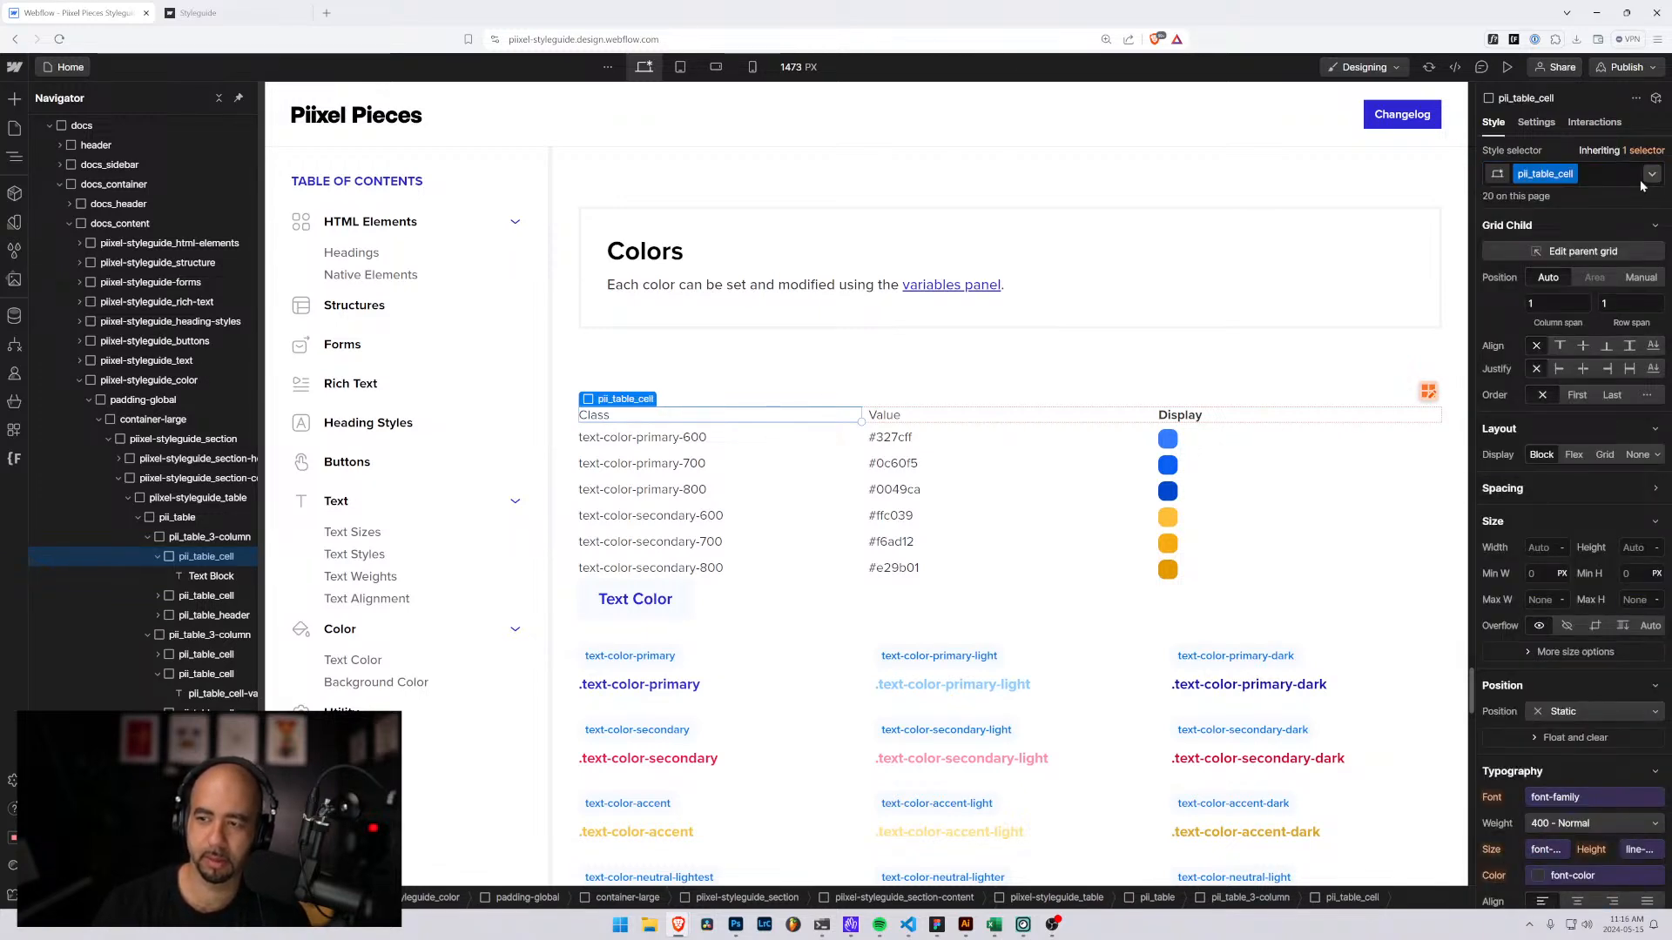
left_click(1616, 176)
left_click(1510, 267)
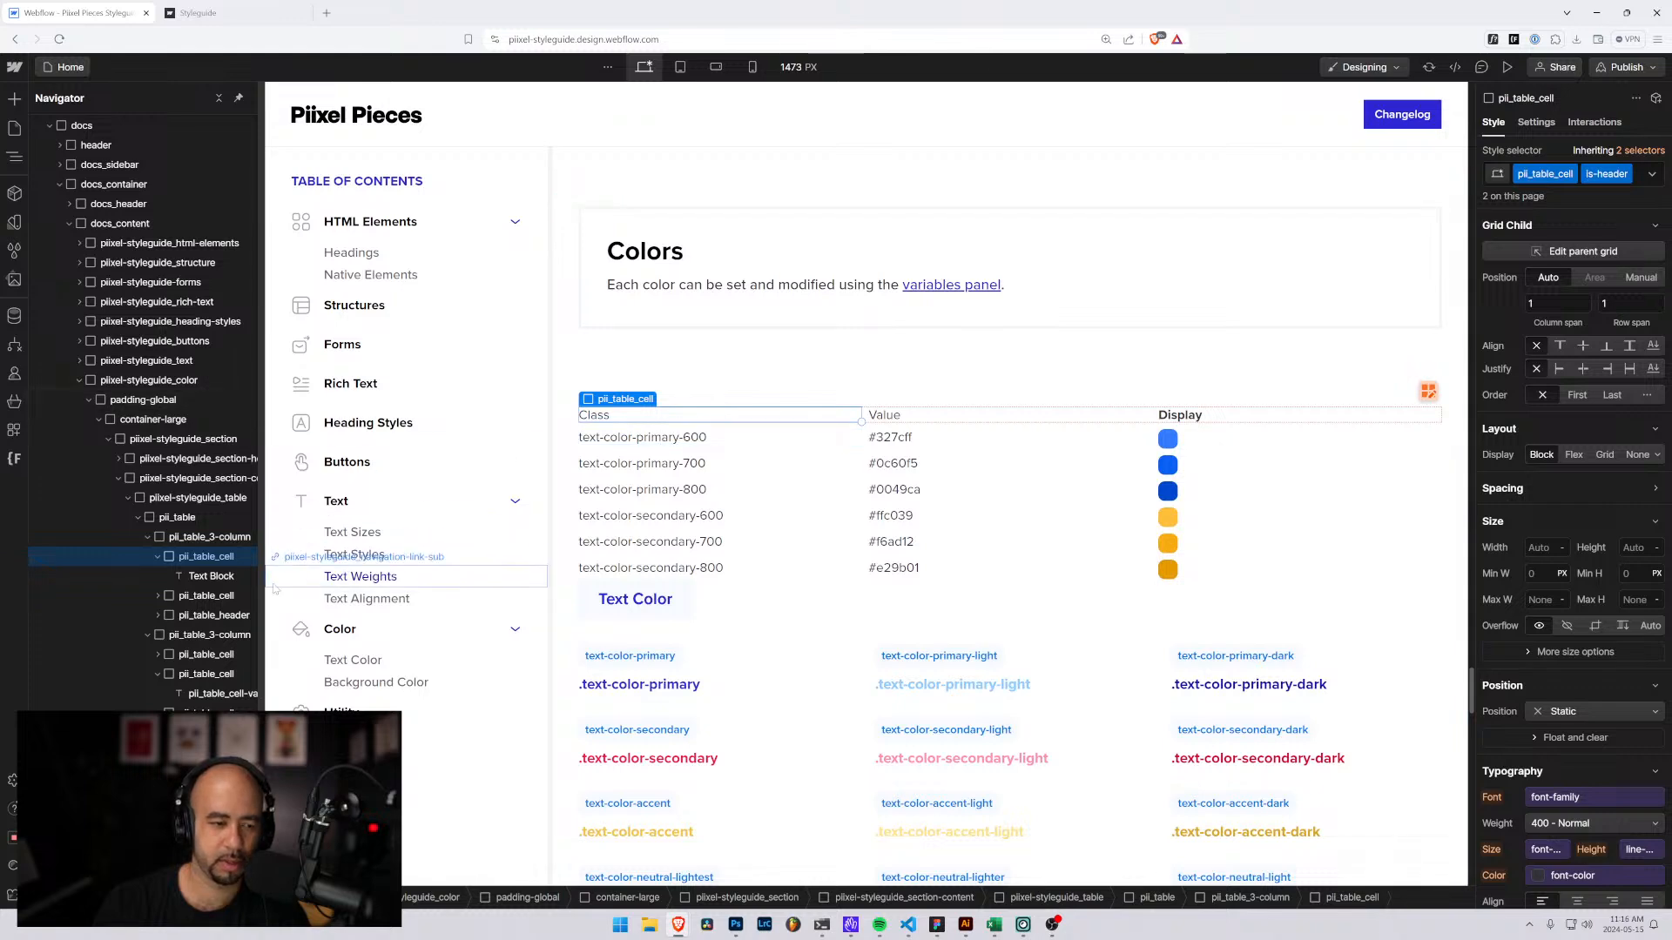
Replace pii_table_header on the Display header cell with pii_table_cell and the is-header combo class.
left_click(215, 615)
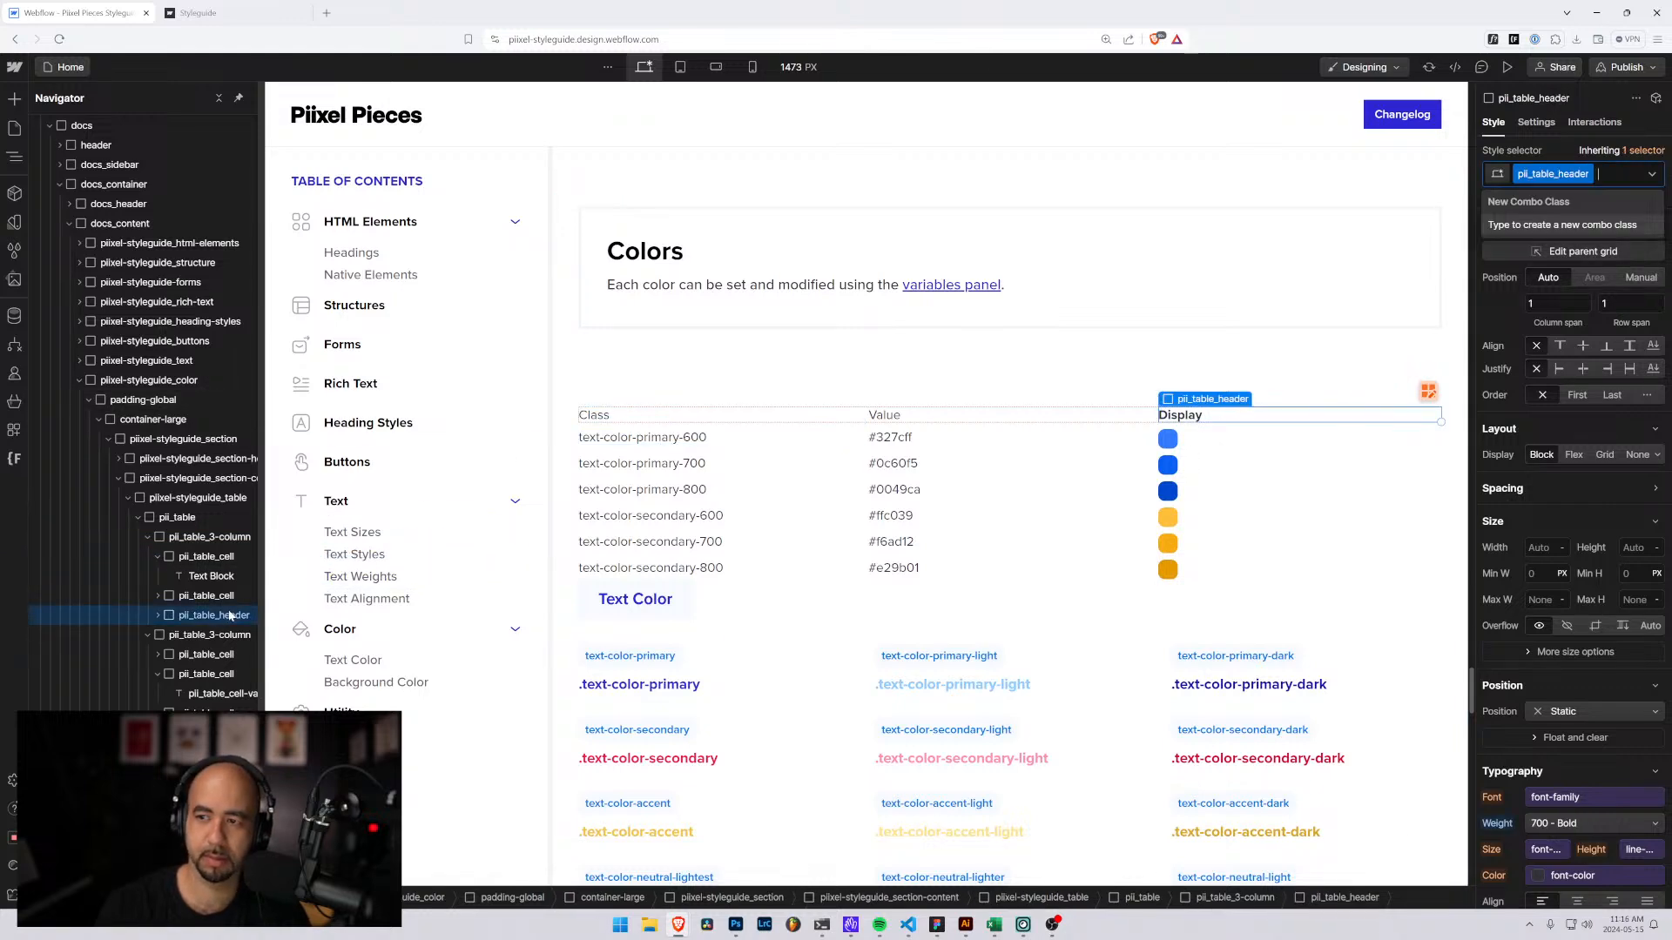
key("BackSpace")
type("pii")
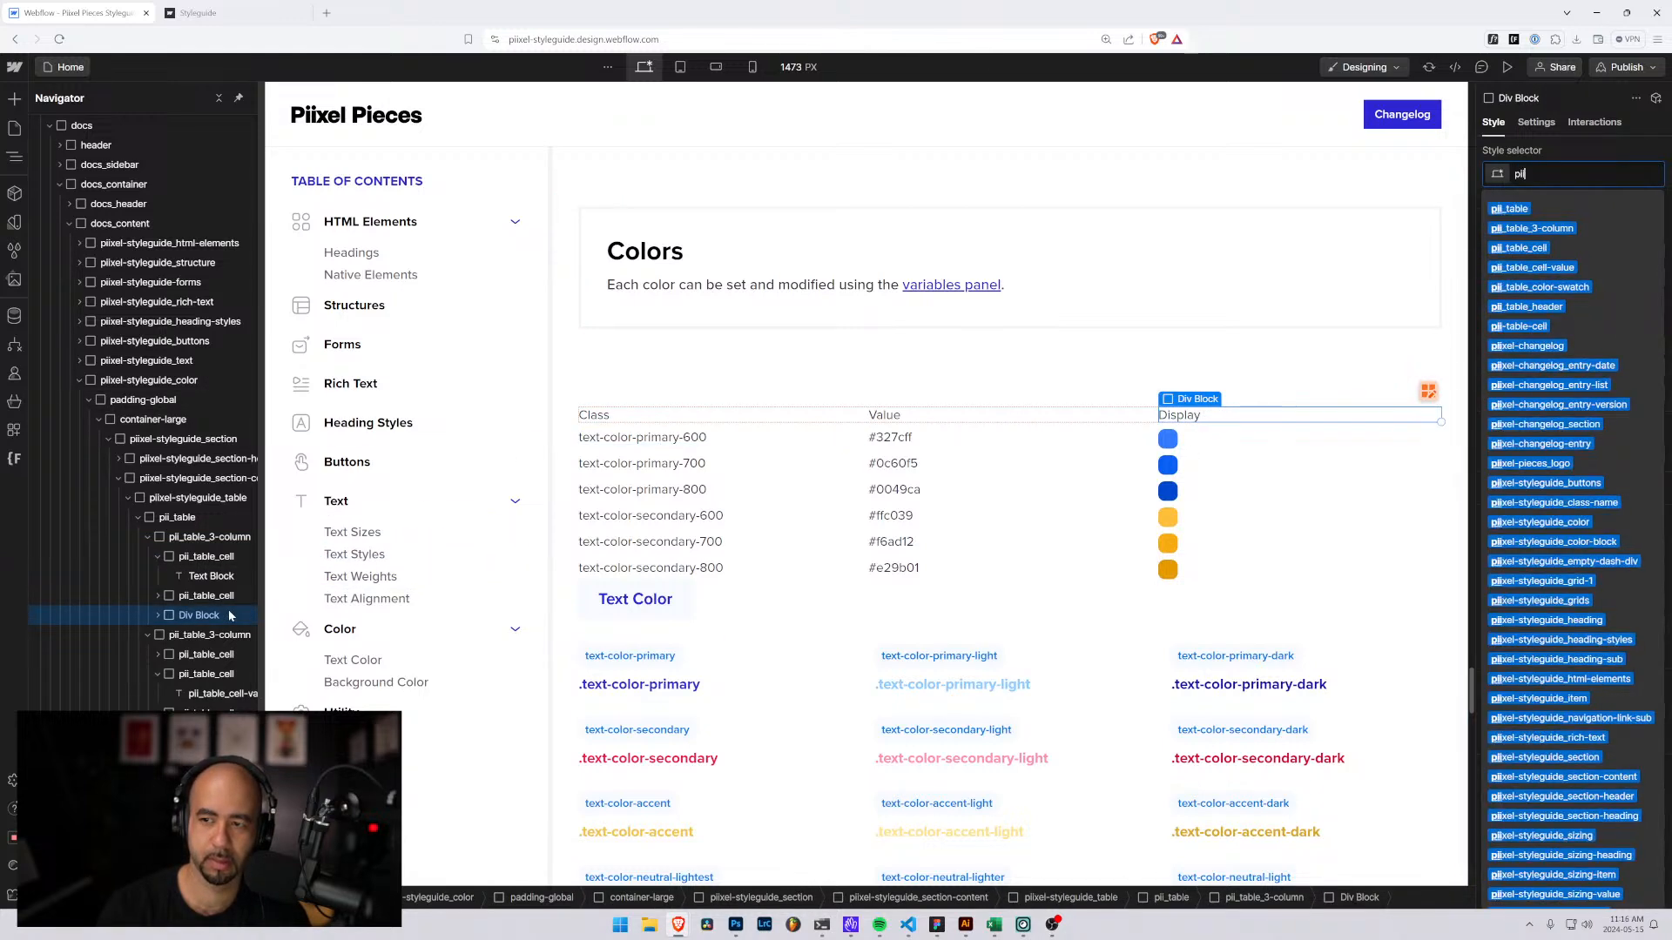
type("_table_cell")
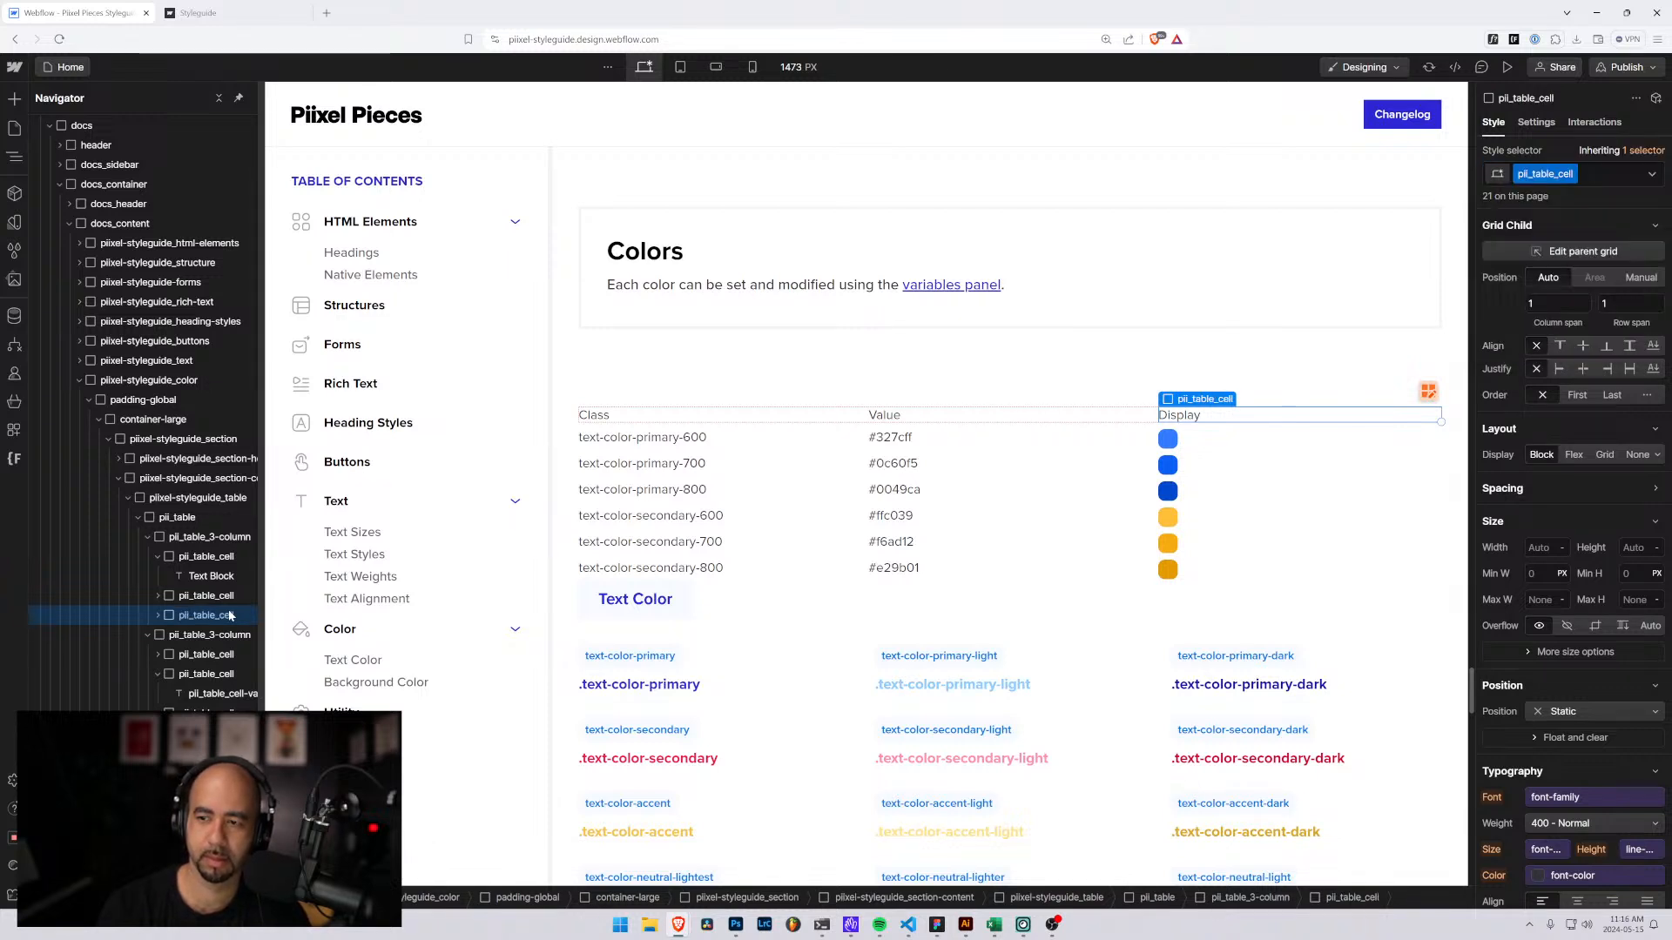
key("ctrl+Return")
key("Down")
key("Return")
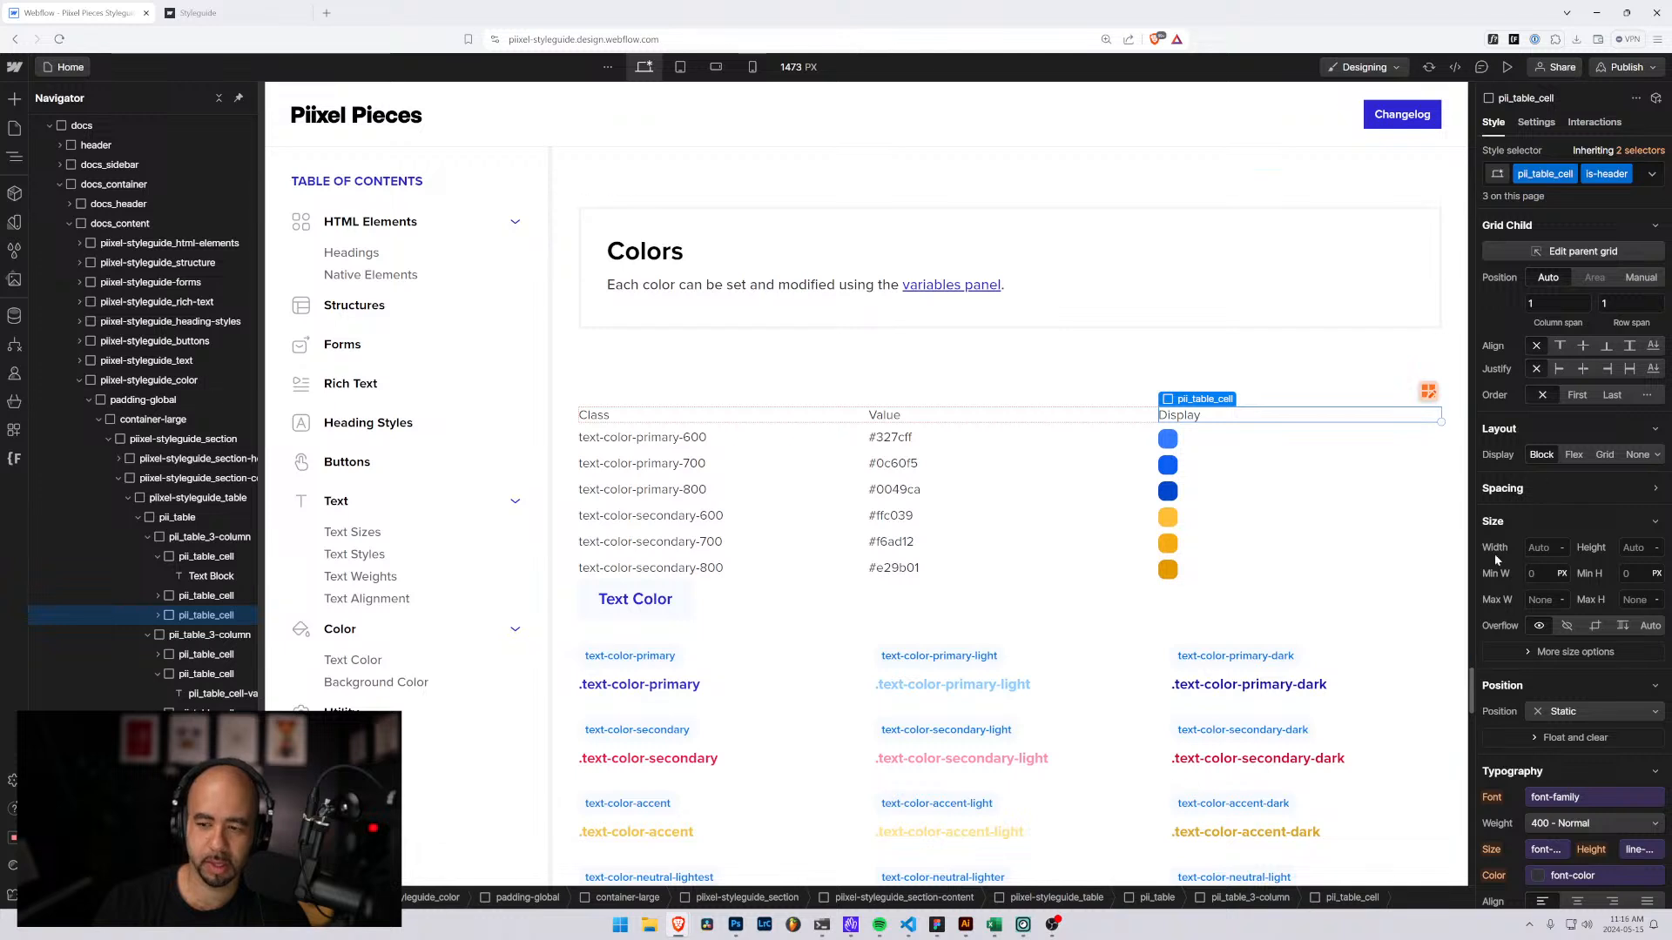
Set the padding of the pii_table_cell class to 0.25rem on all four sides.
left_click(209, 655)
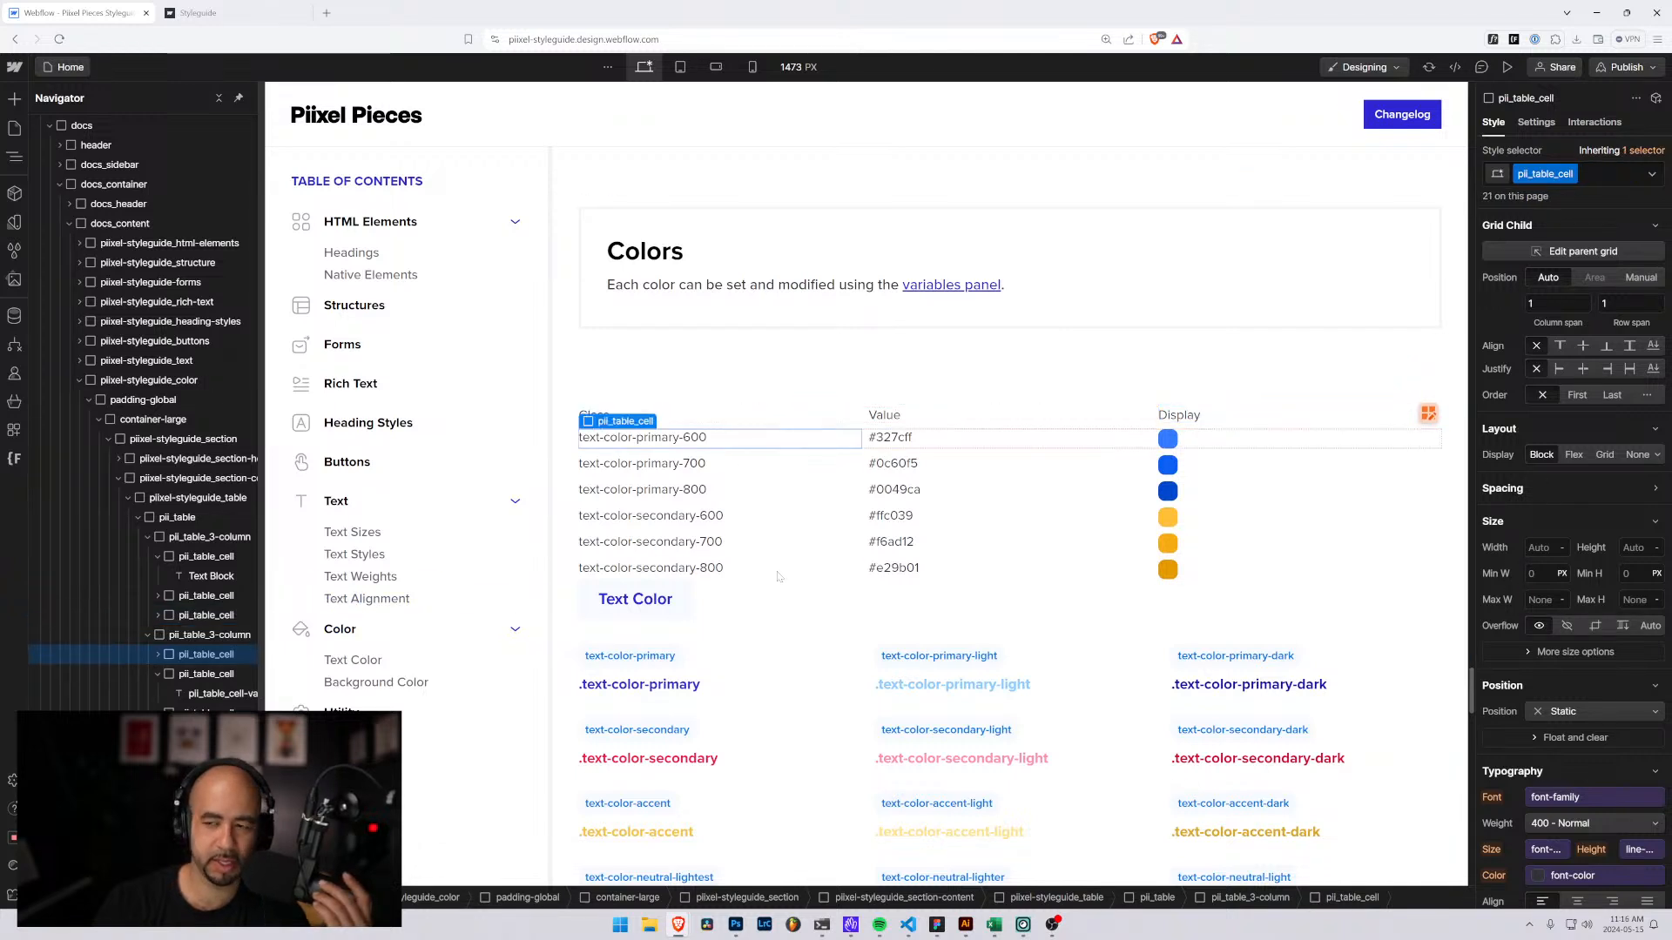
scroll(1534, 610, "down", 2)
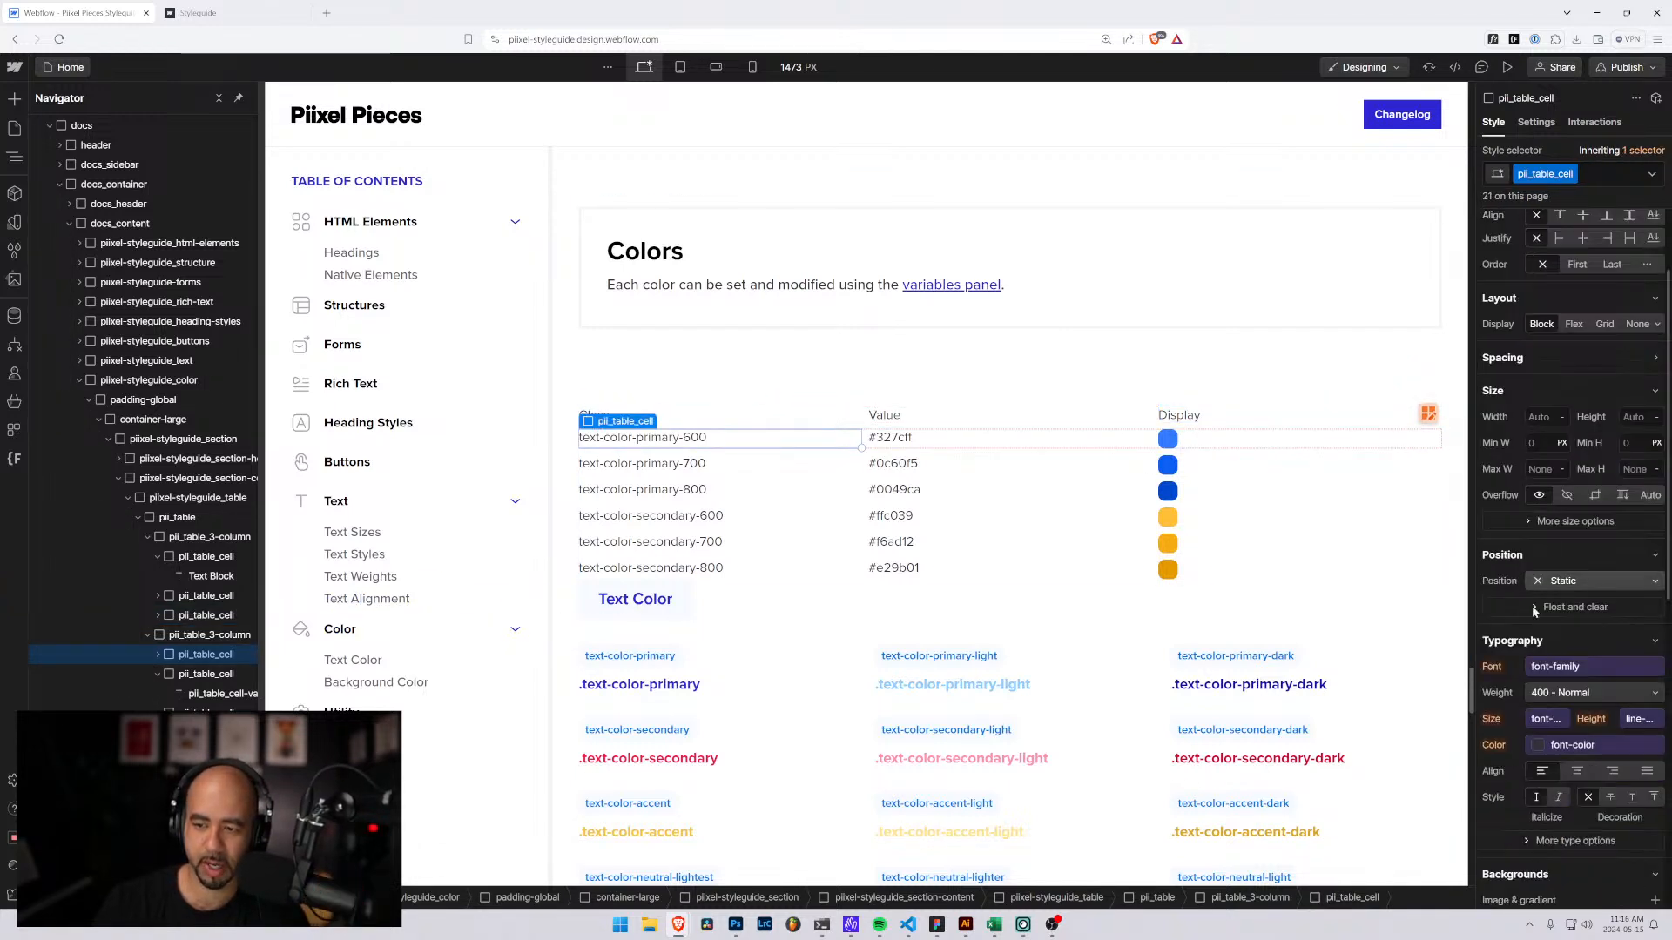
scroll(1534, 609, "down", 1)
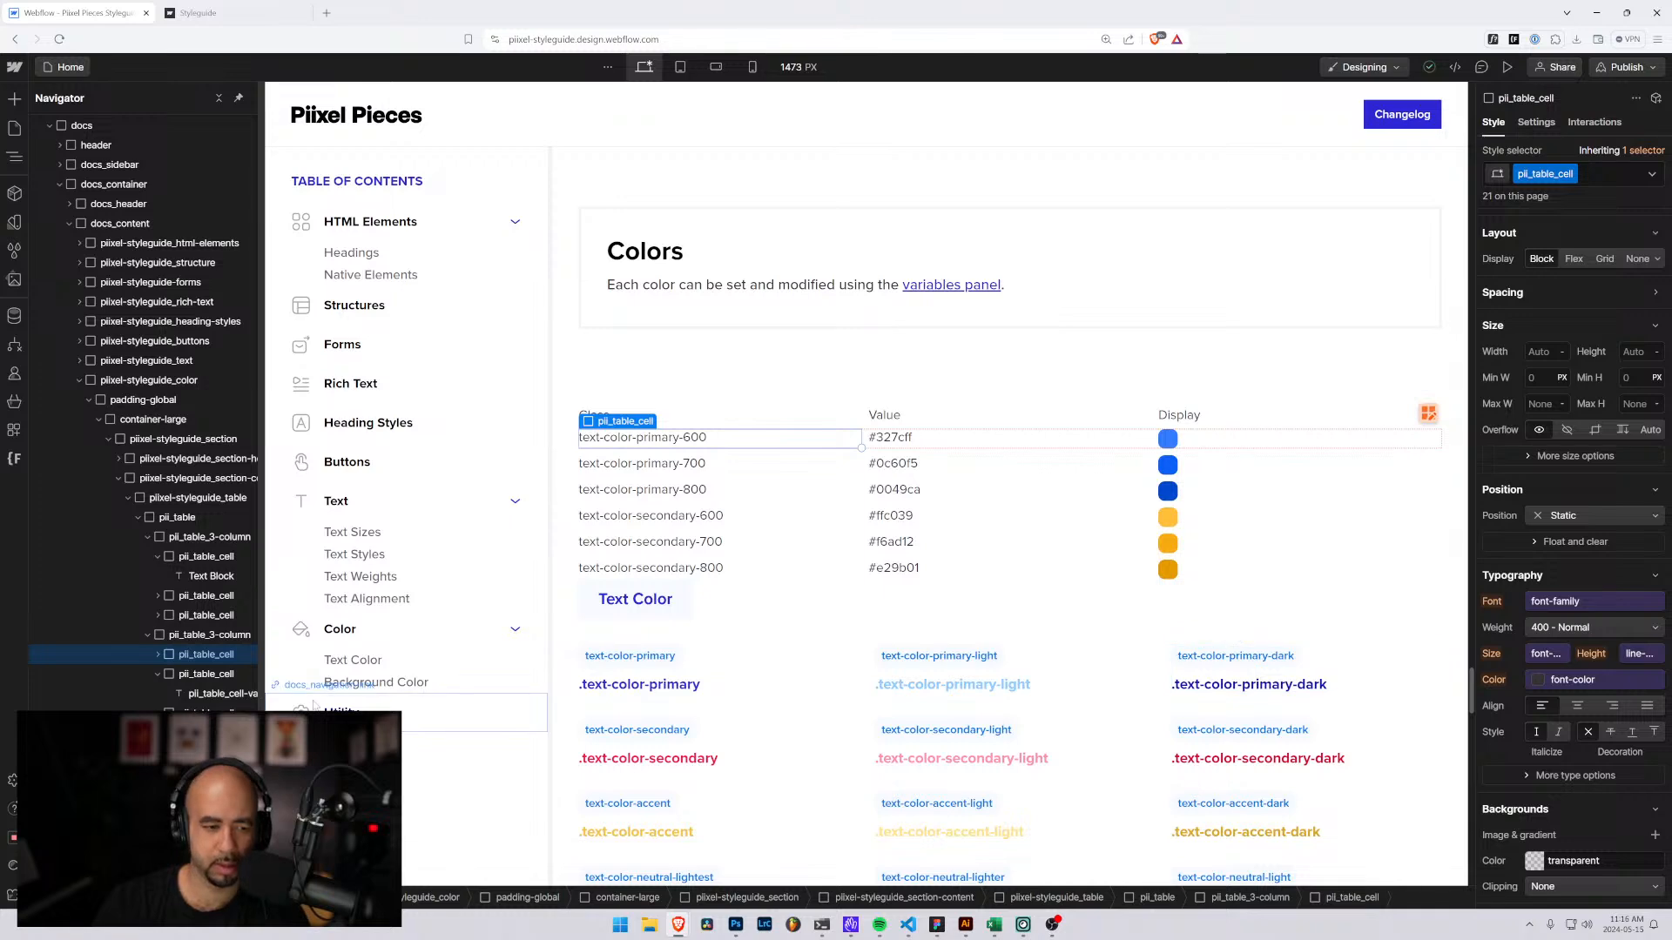
scroll(1534, 690, "down", 2)
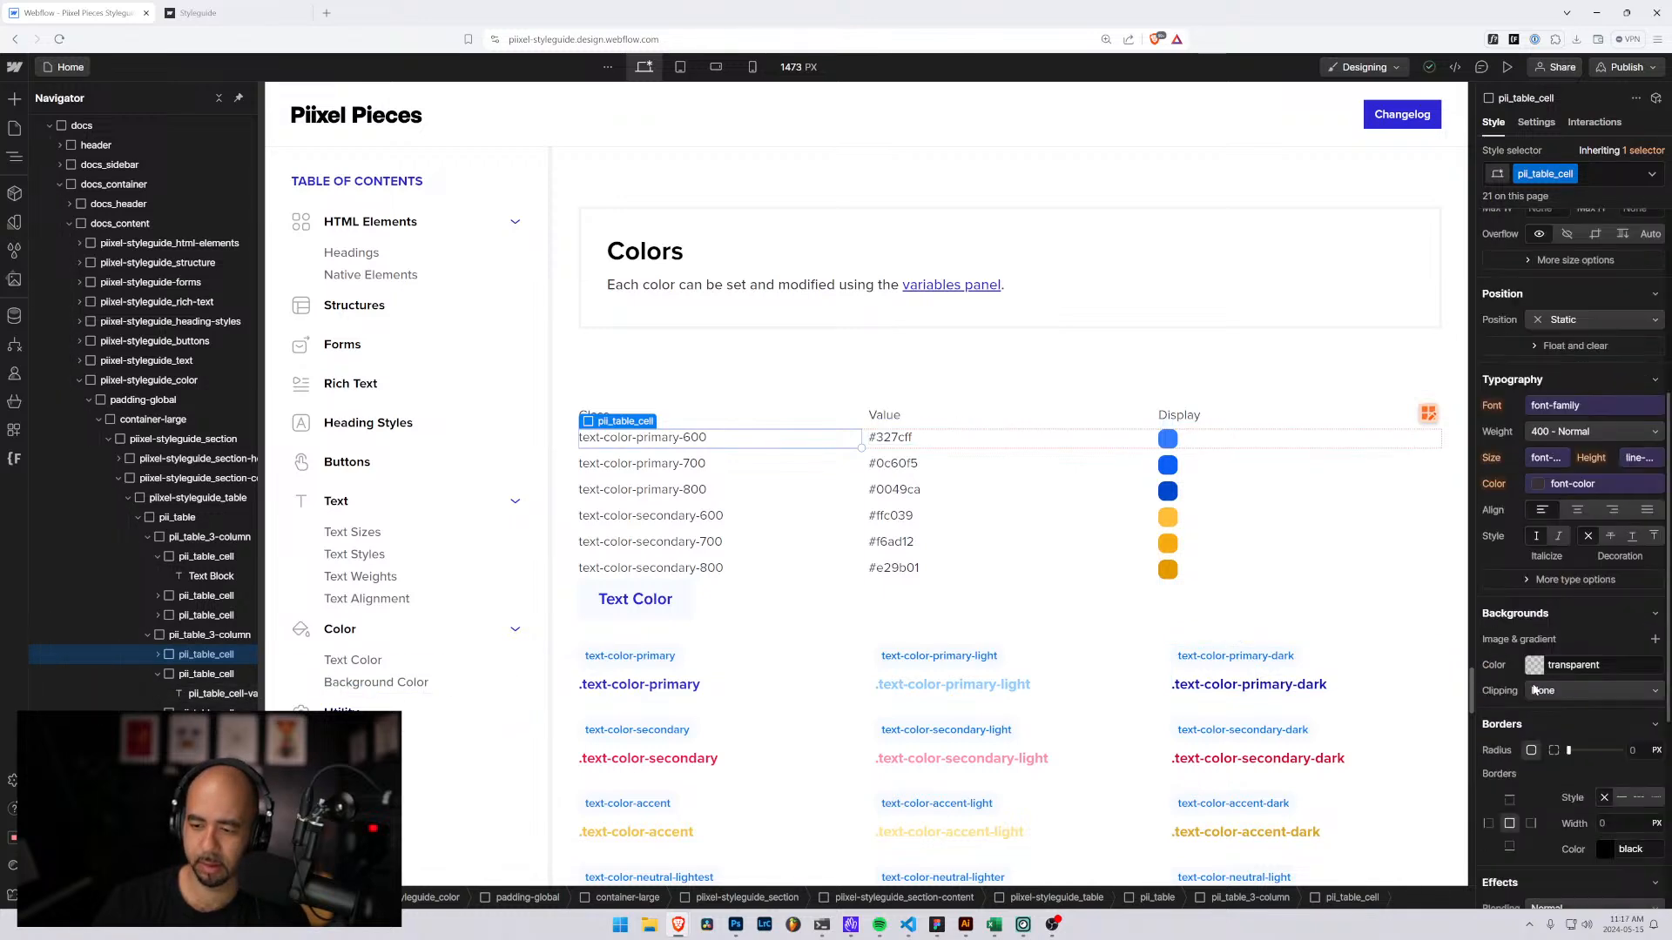
scroll(1534, 690, "down", 1)
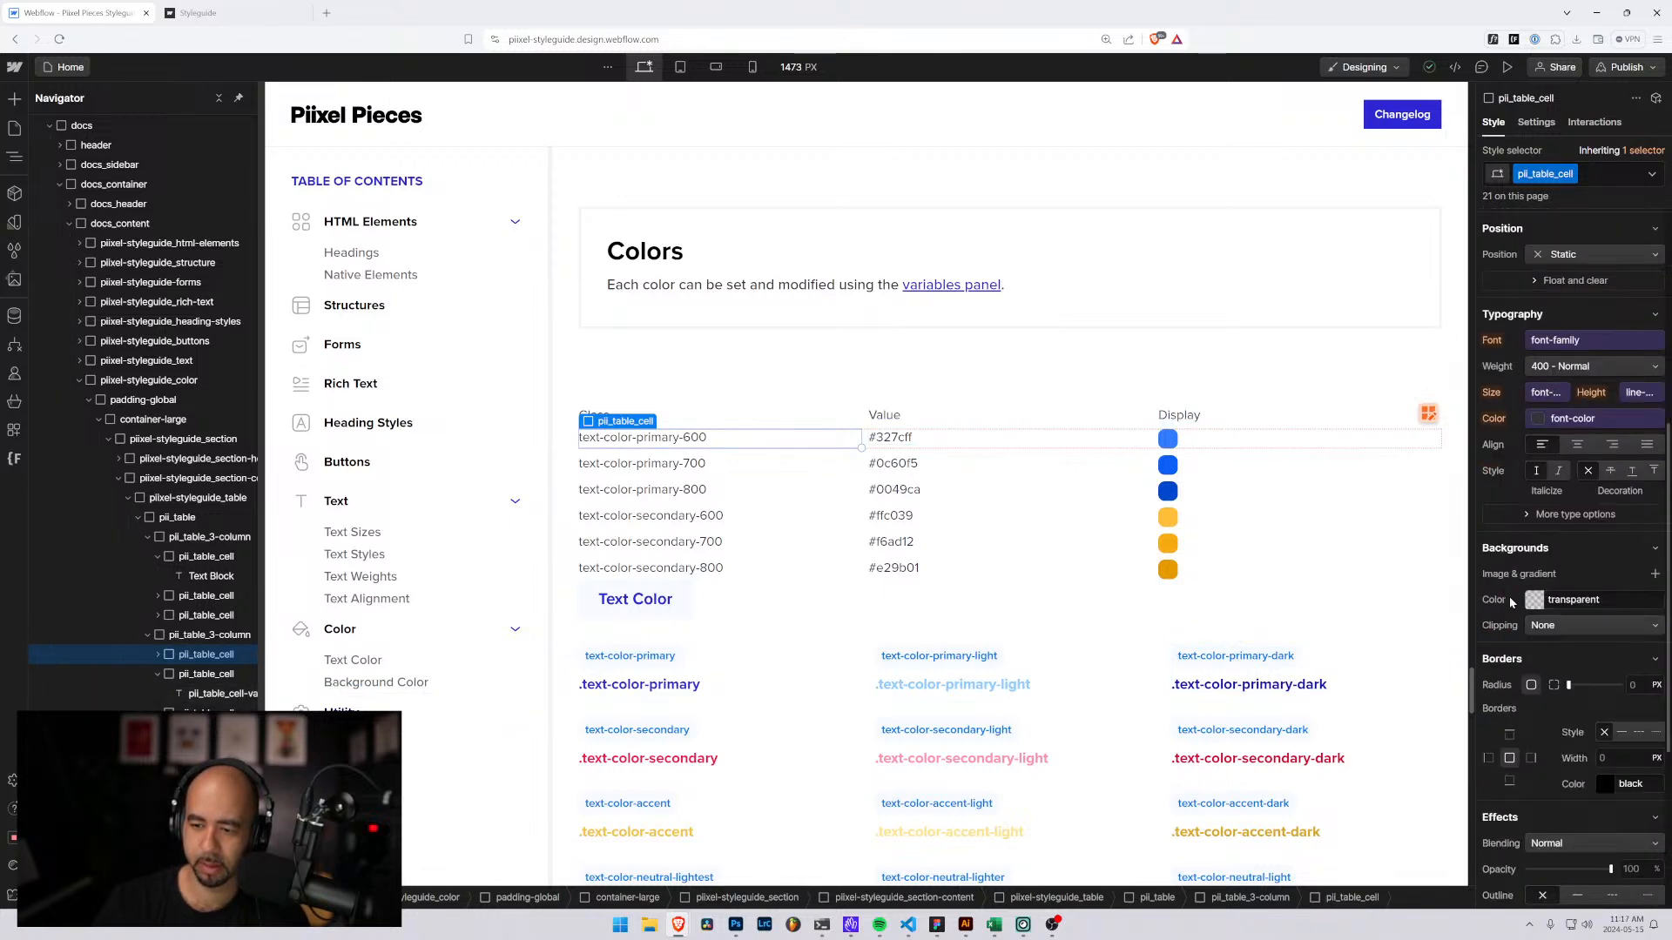
scroll(1508, 597, "up", 5)
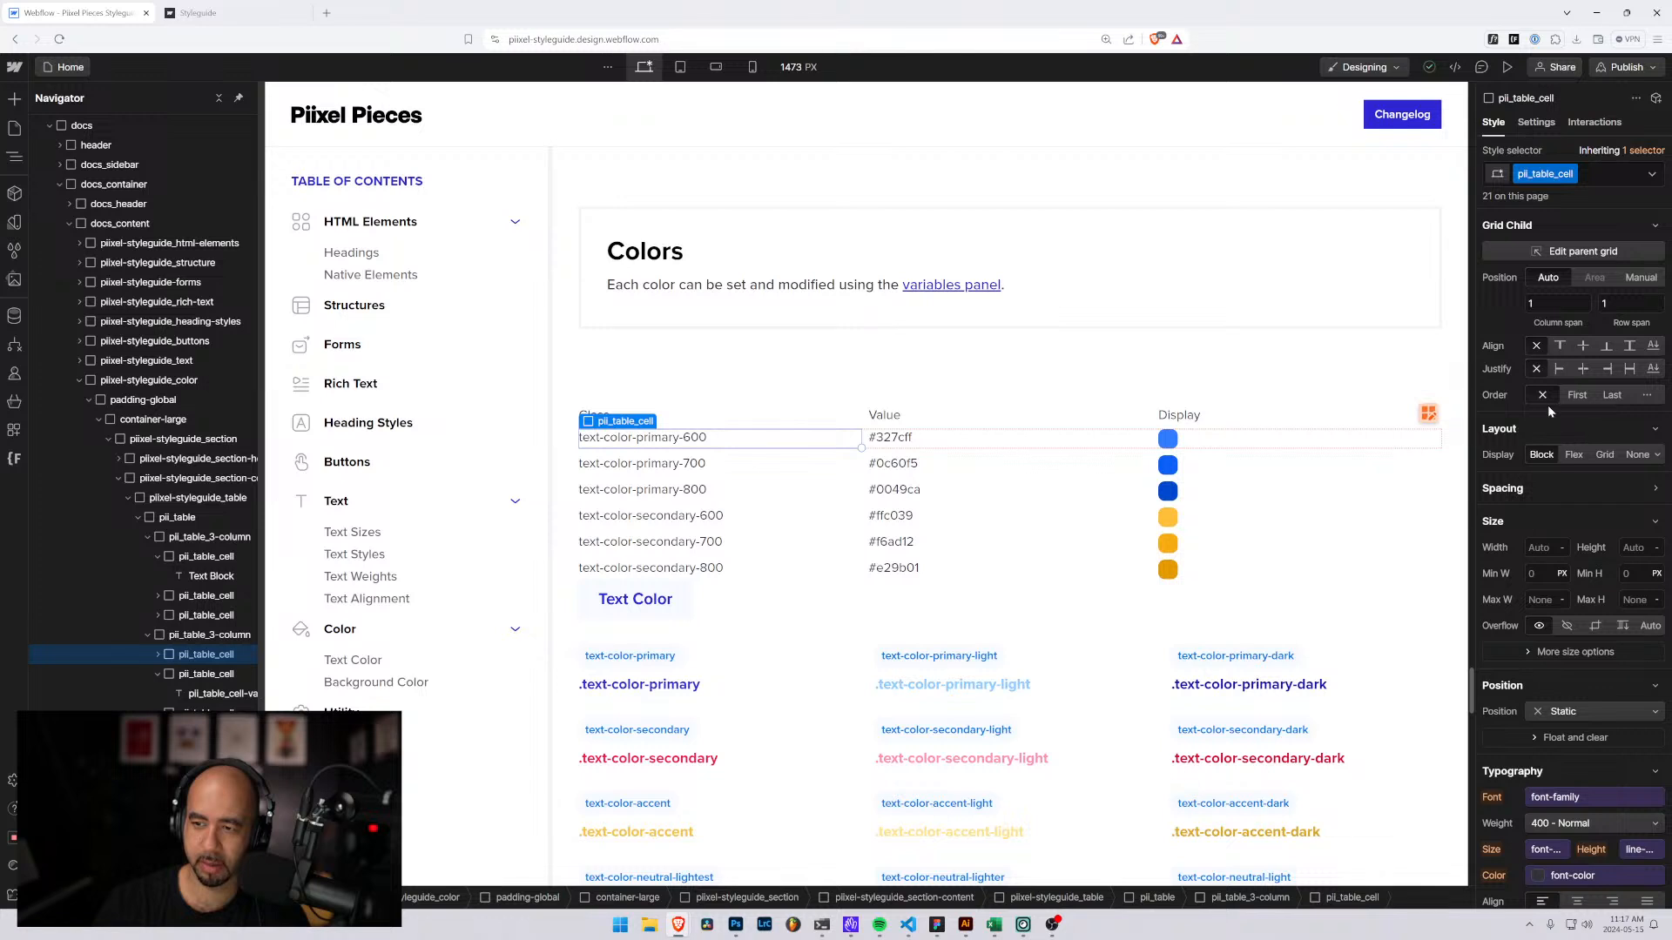
left_click(1530, 497)
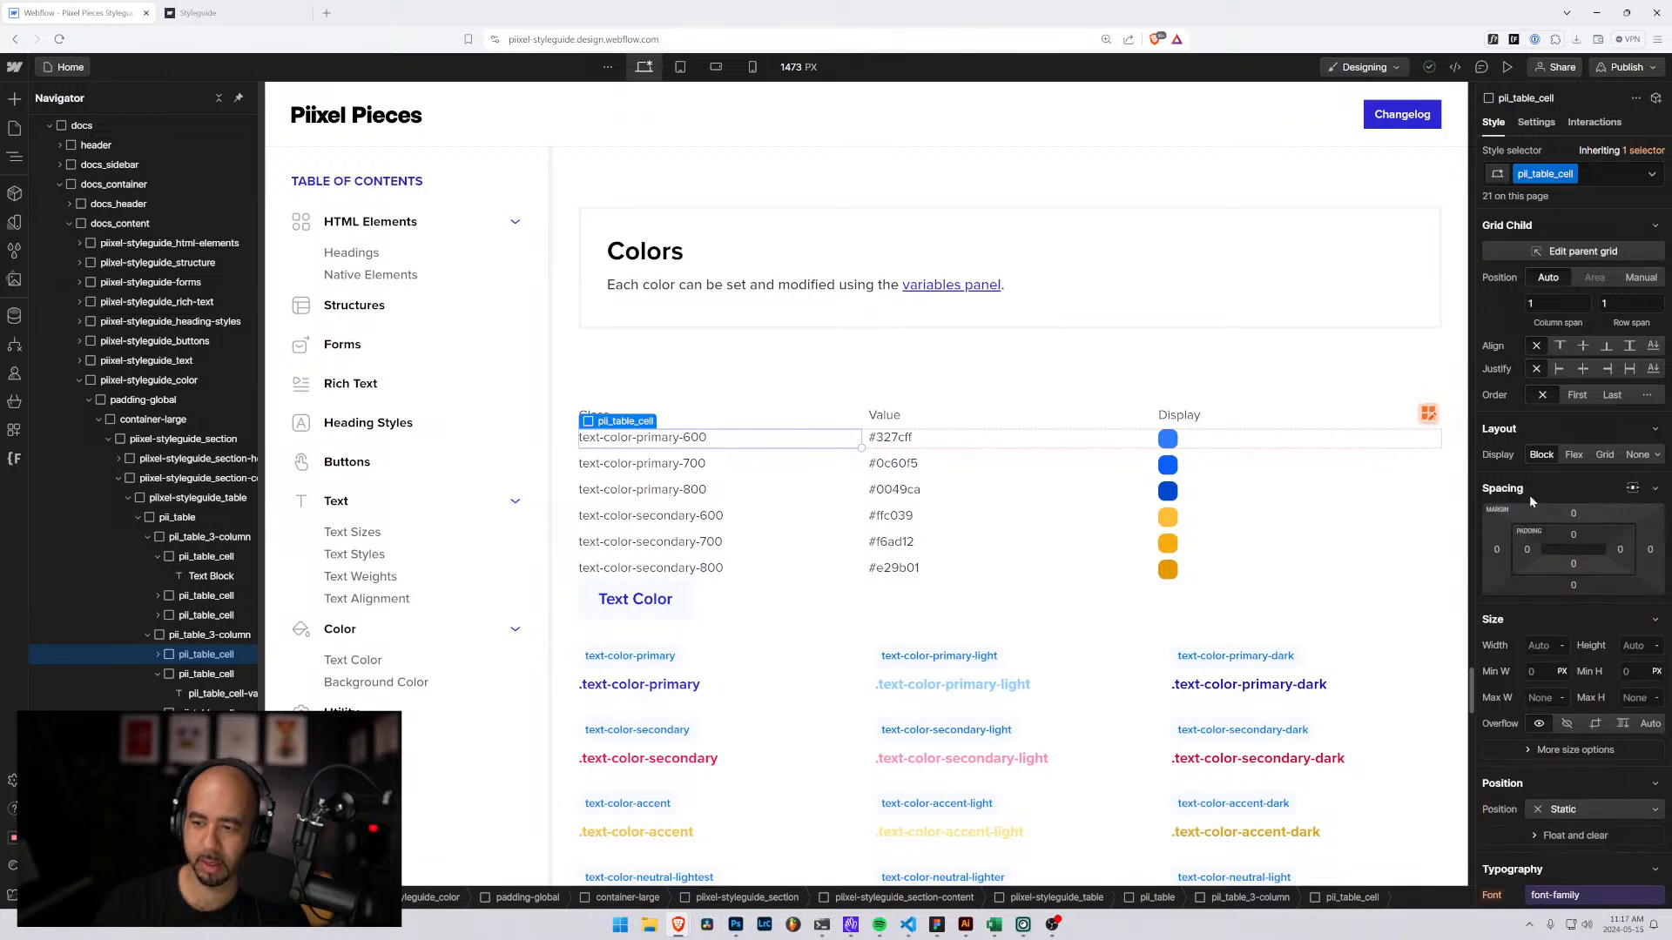
left_click(1574, 535)
type("0.25rem")
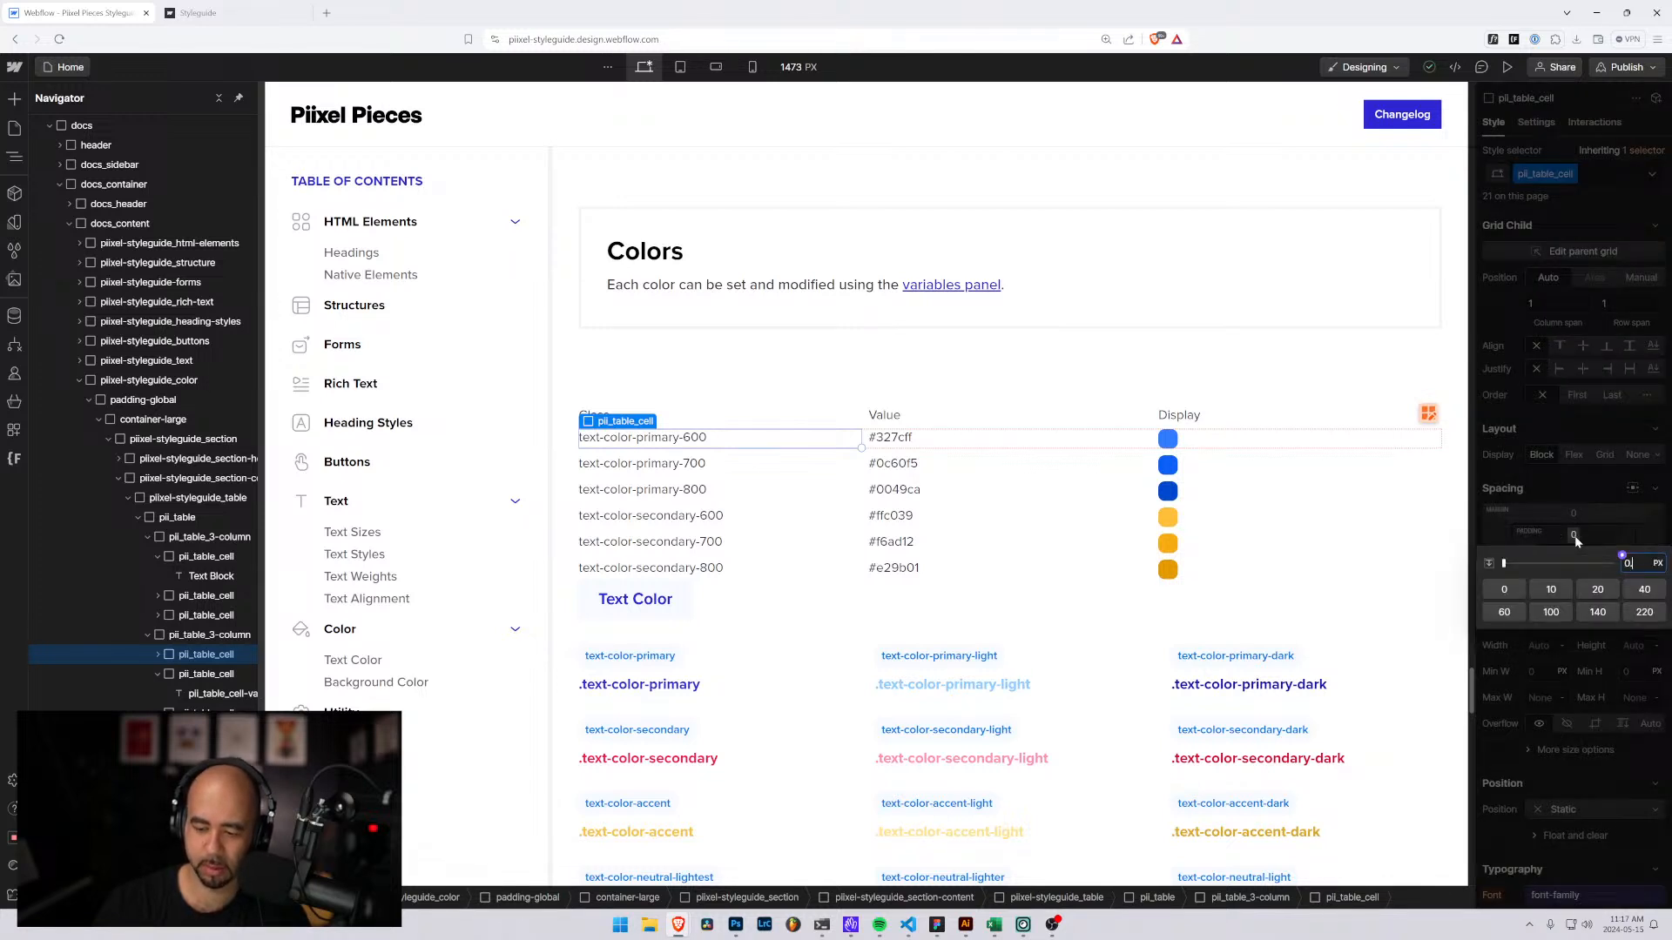
key("Return")
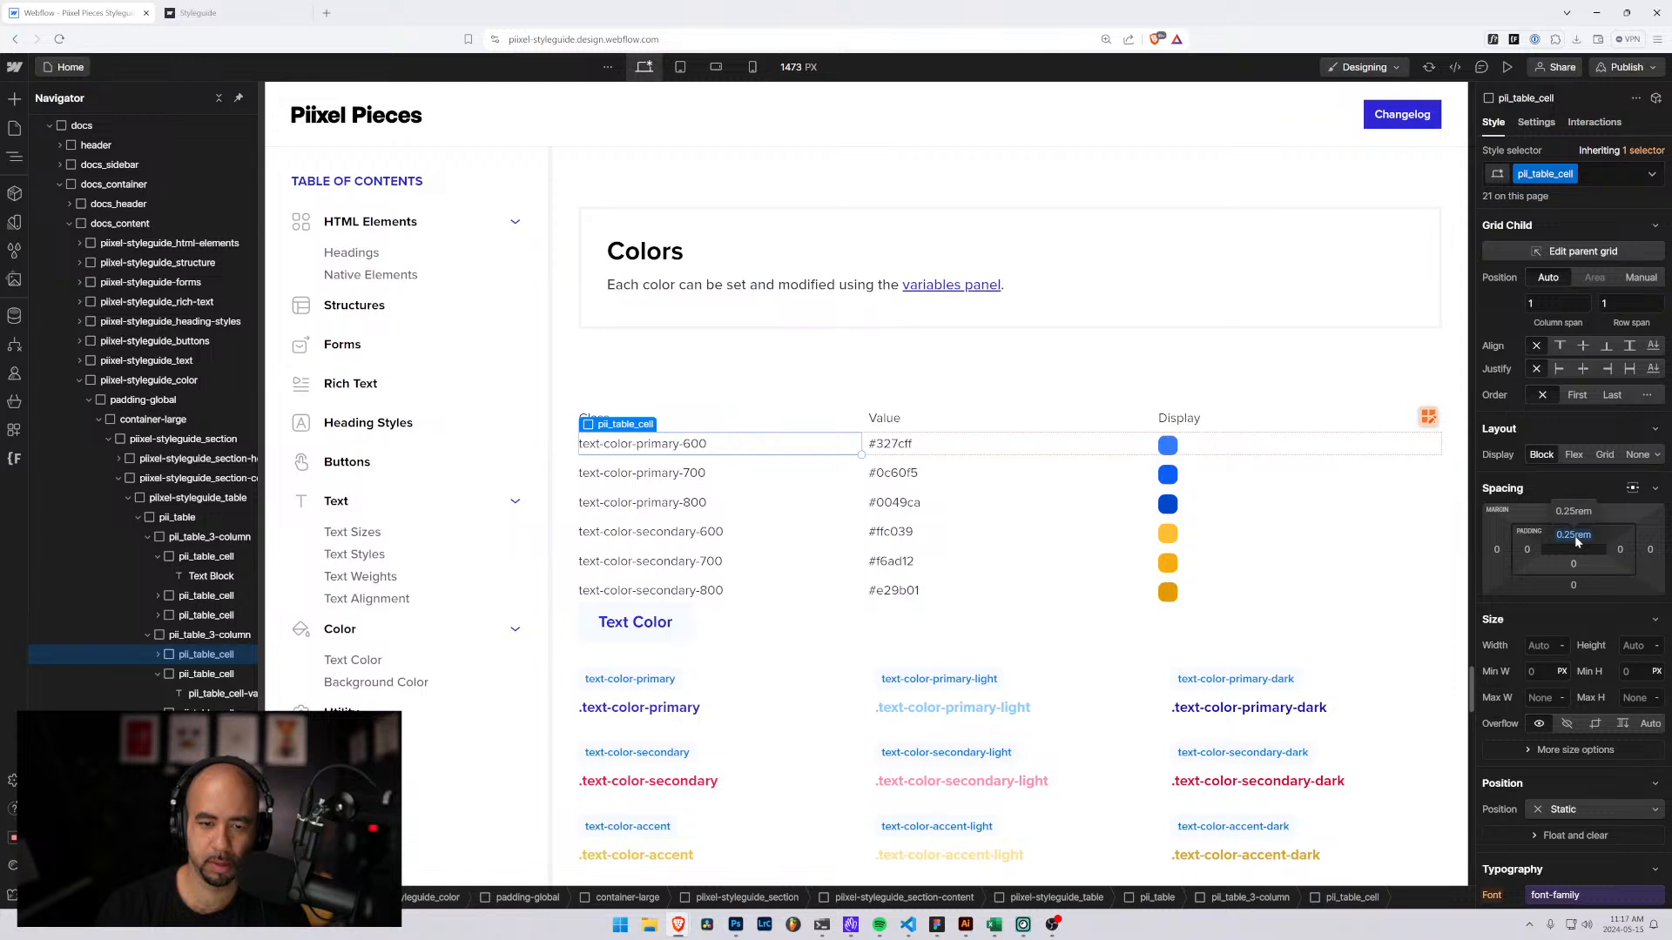
left_click_drag(1574, 536, 1587, 533)
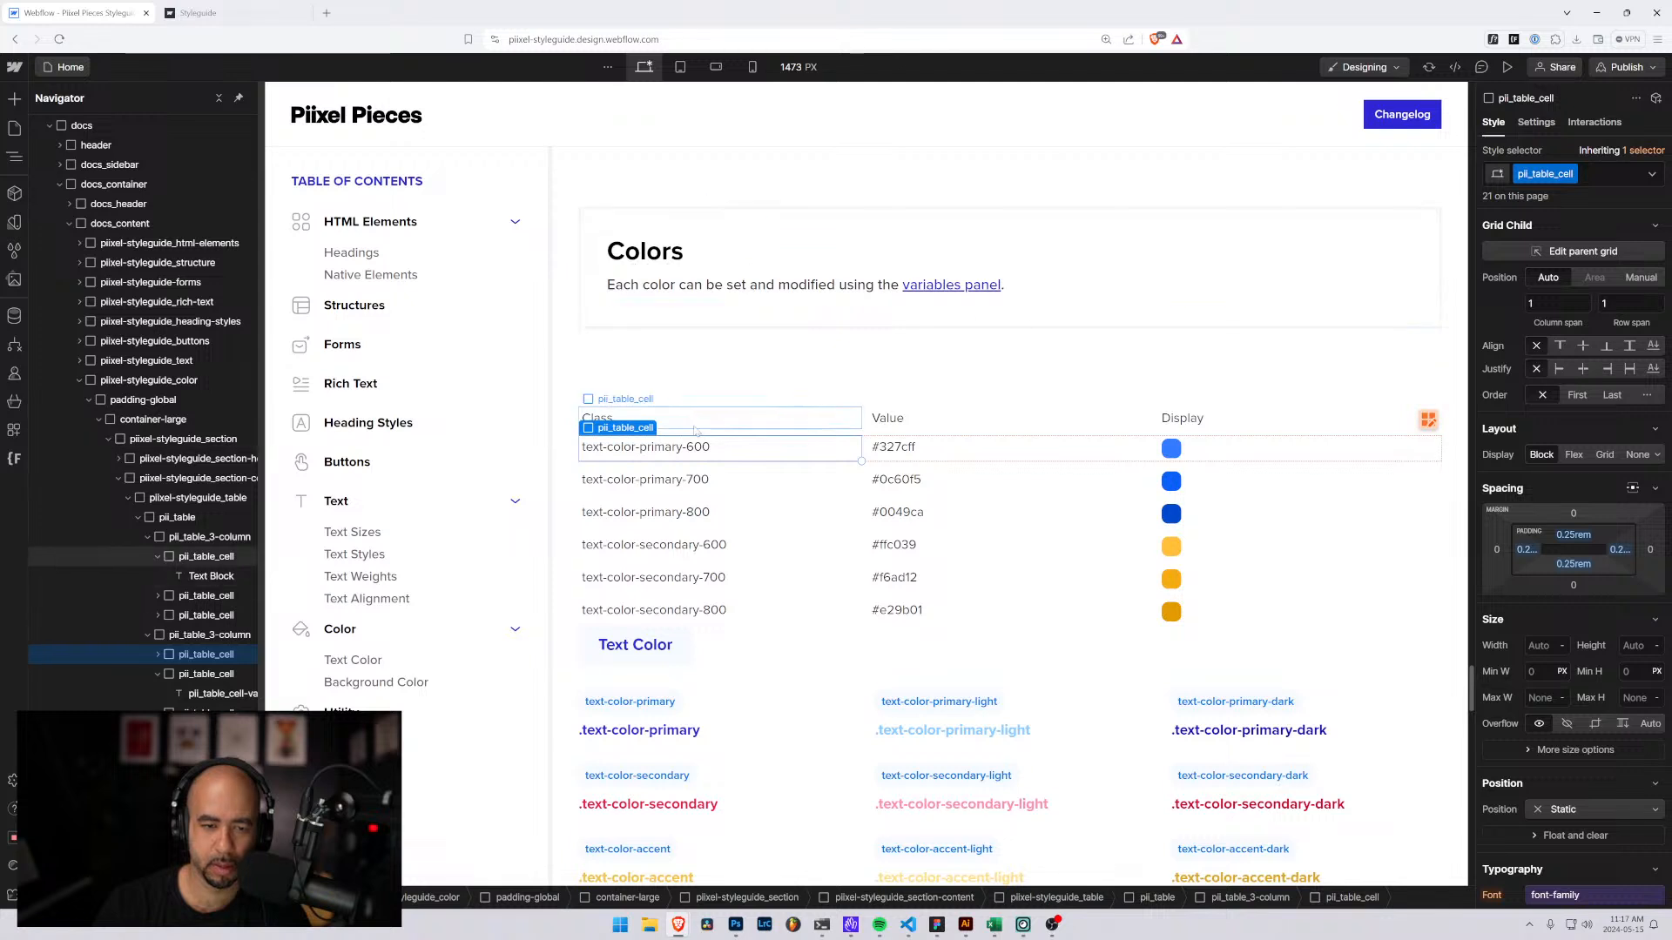
Set the font weight of the is-header combo class to 700 - Bold from the Value header cell.
left_click(215, 597)
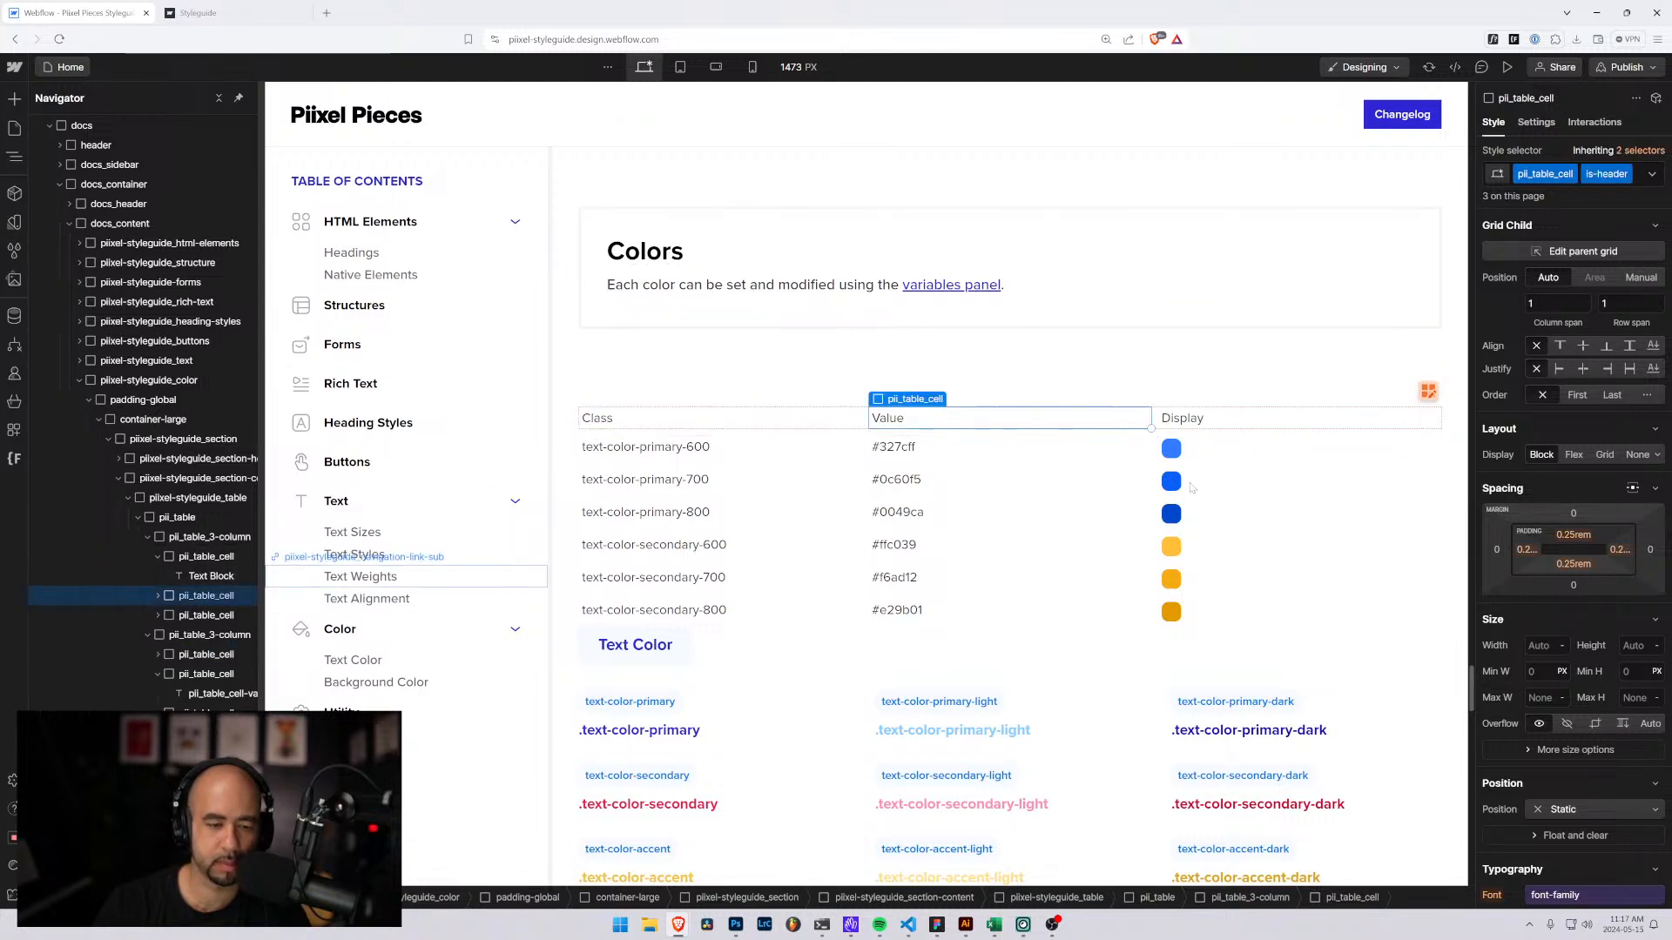
scroll(1543, 646, "down", 3)
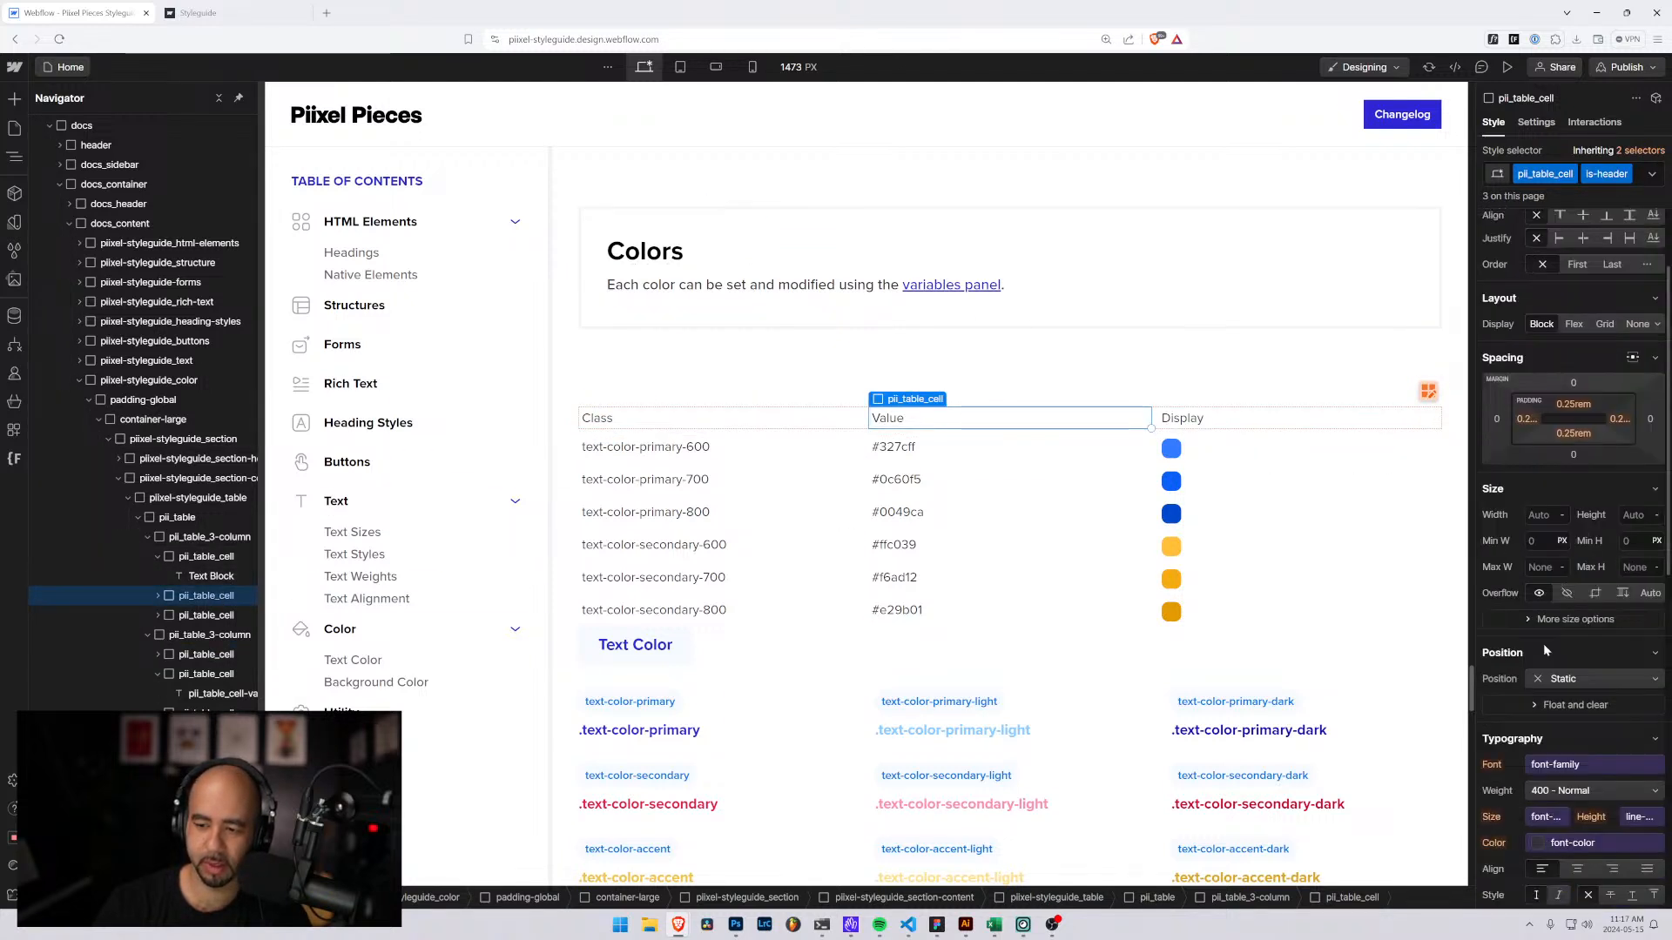
scroll(1542, 627, "down", 3)
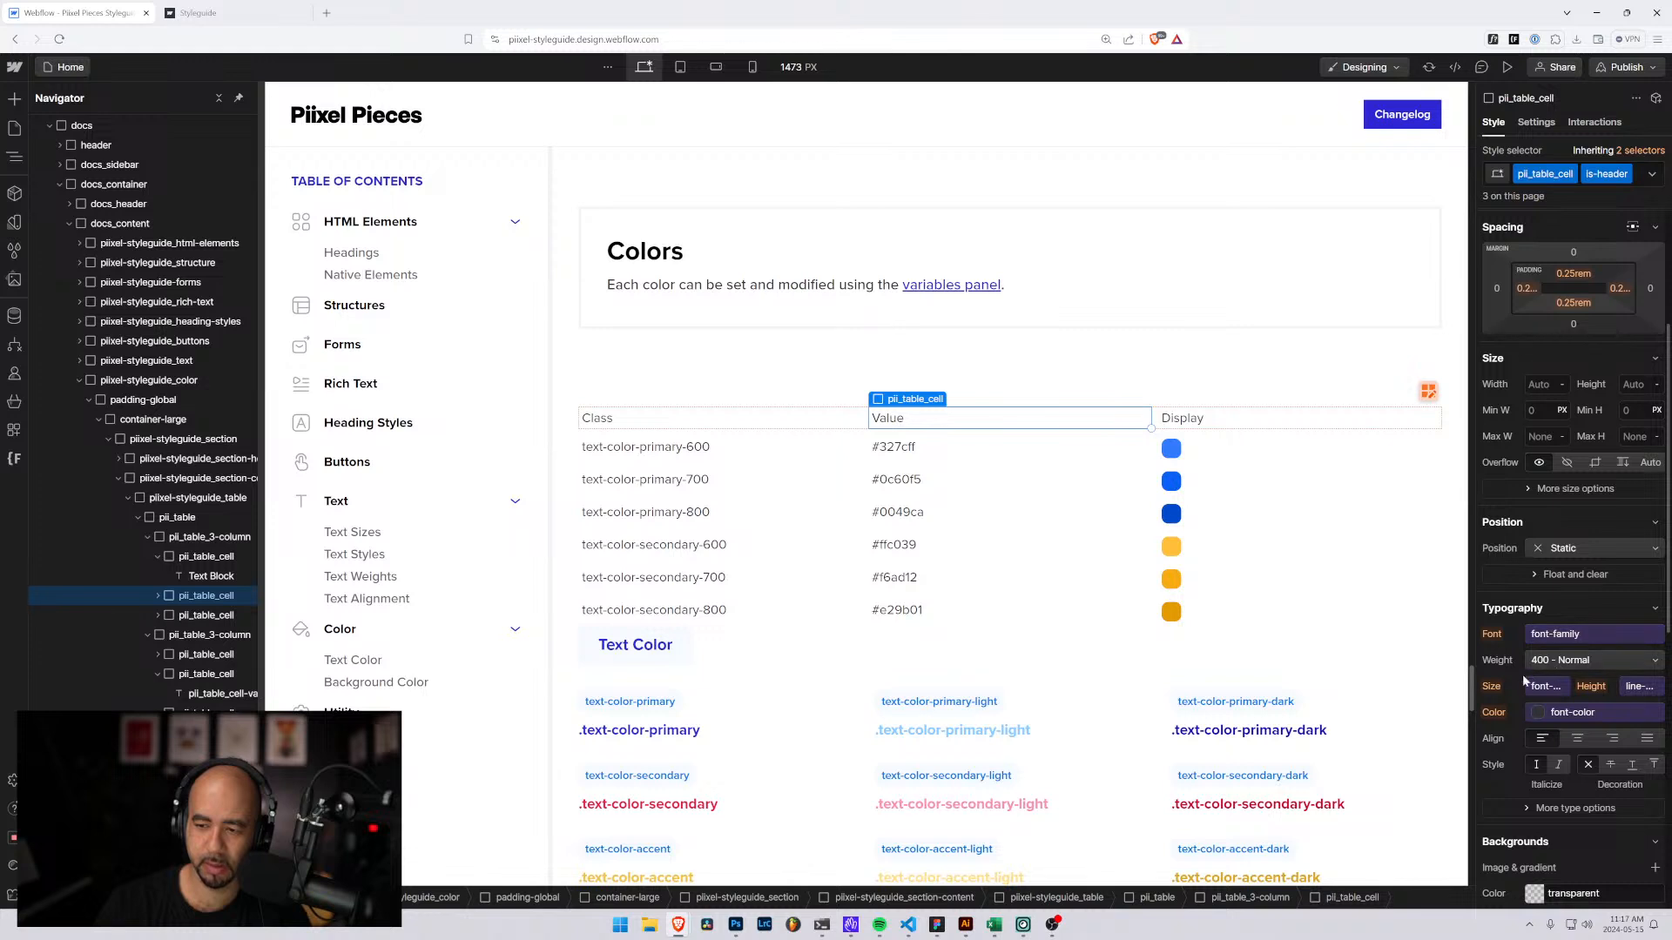
left_click(1558, 661)
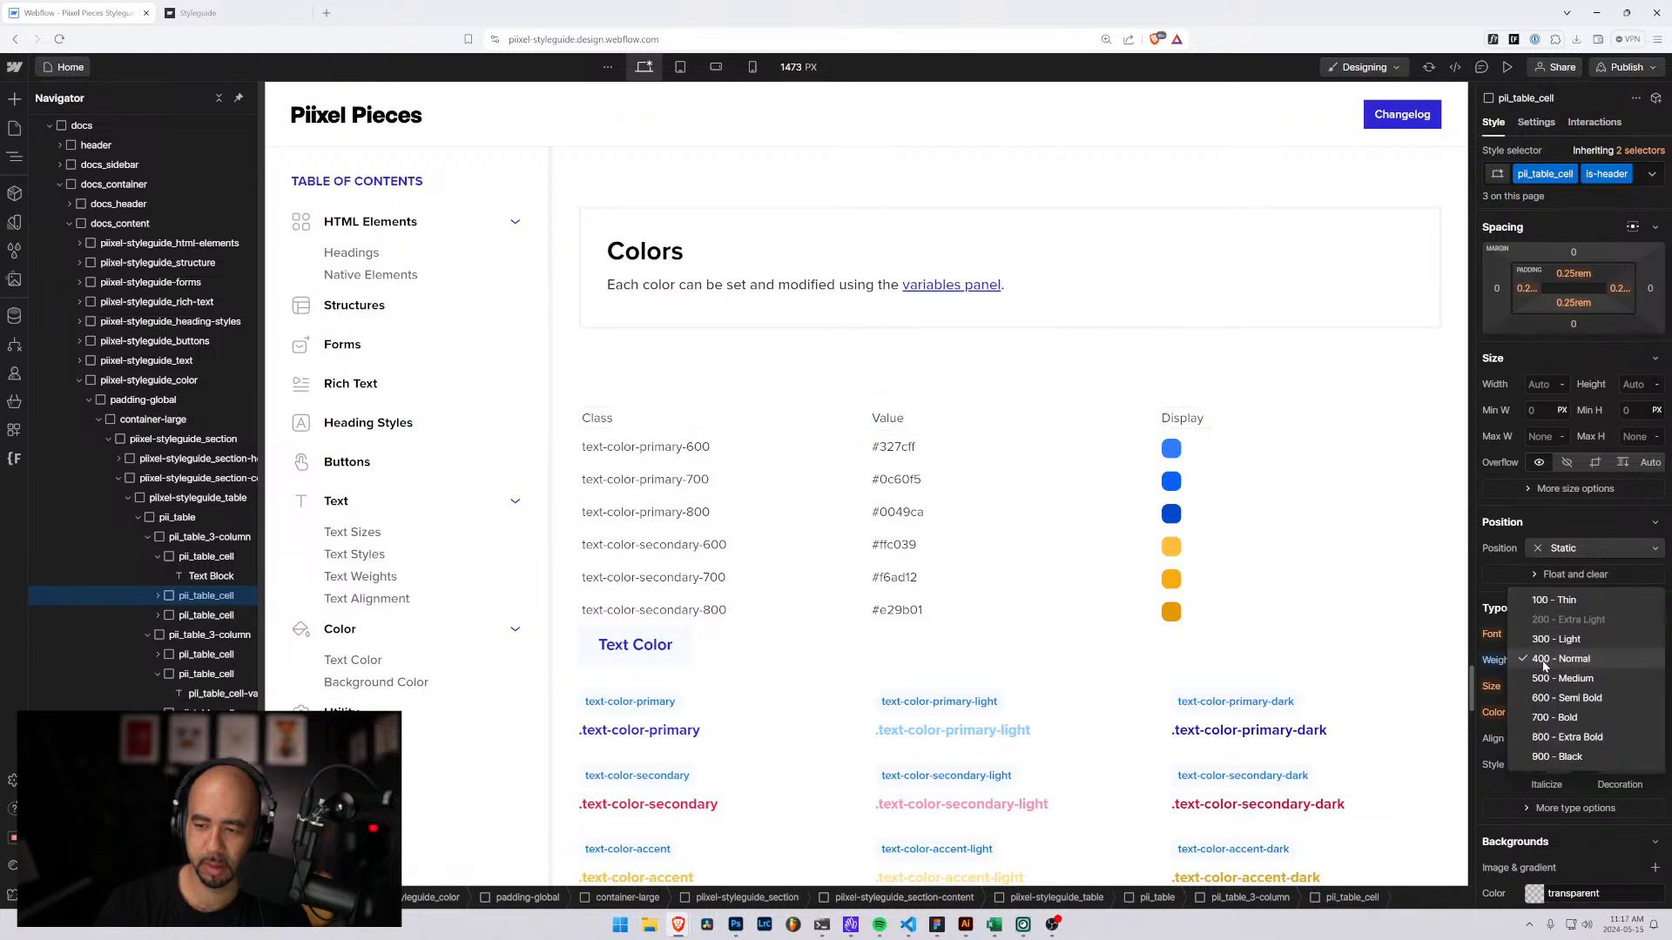
left_click(1549, 718)
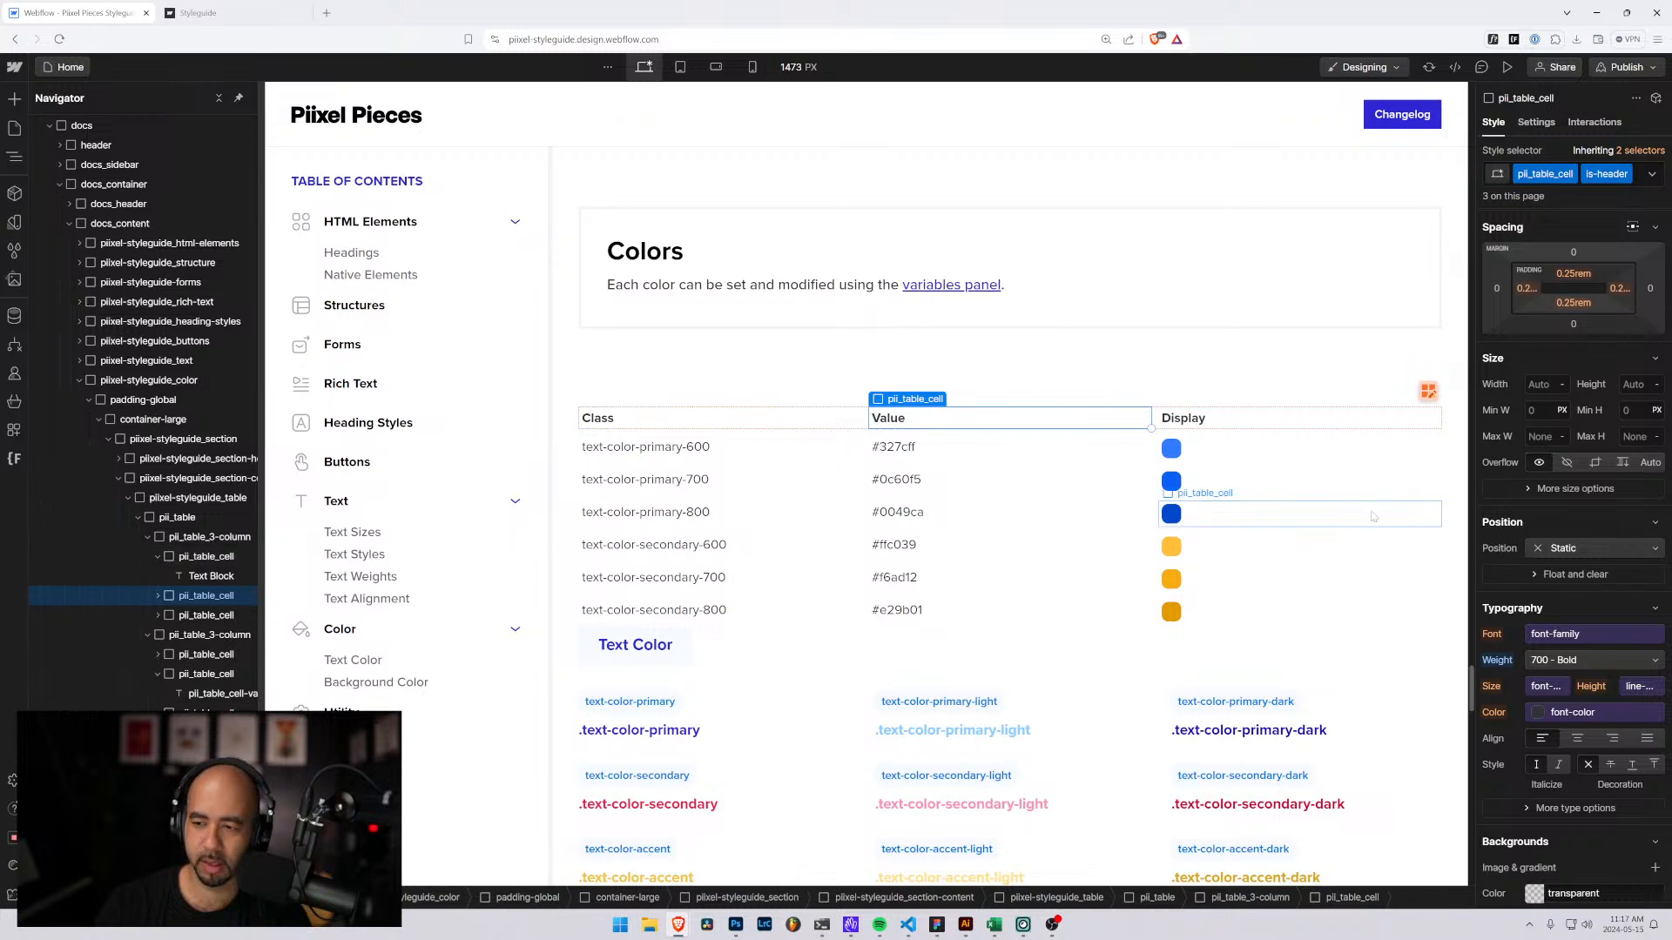
scroll(1543, 582, "down", 3)
left_click(1528, 757)
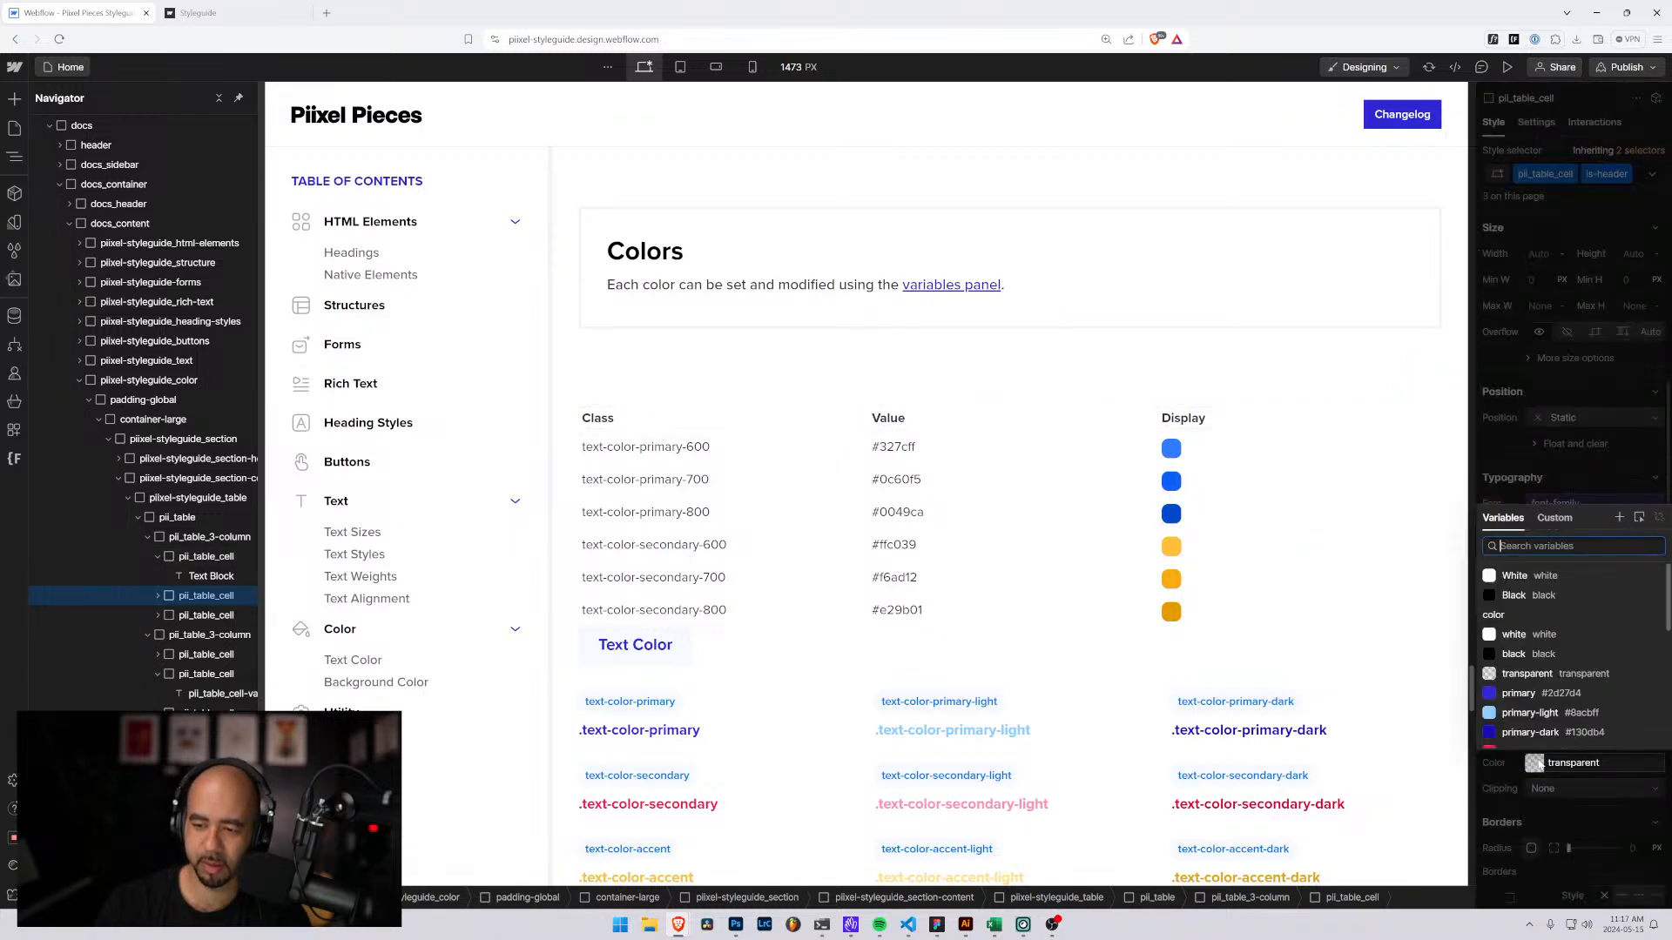
left_click(1566, 502)
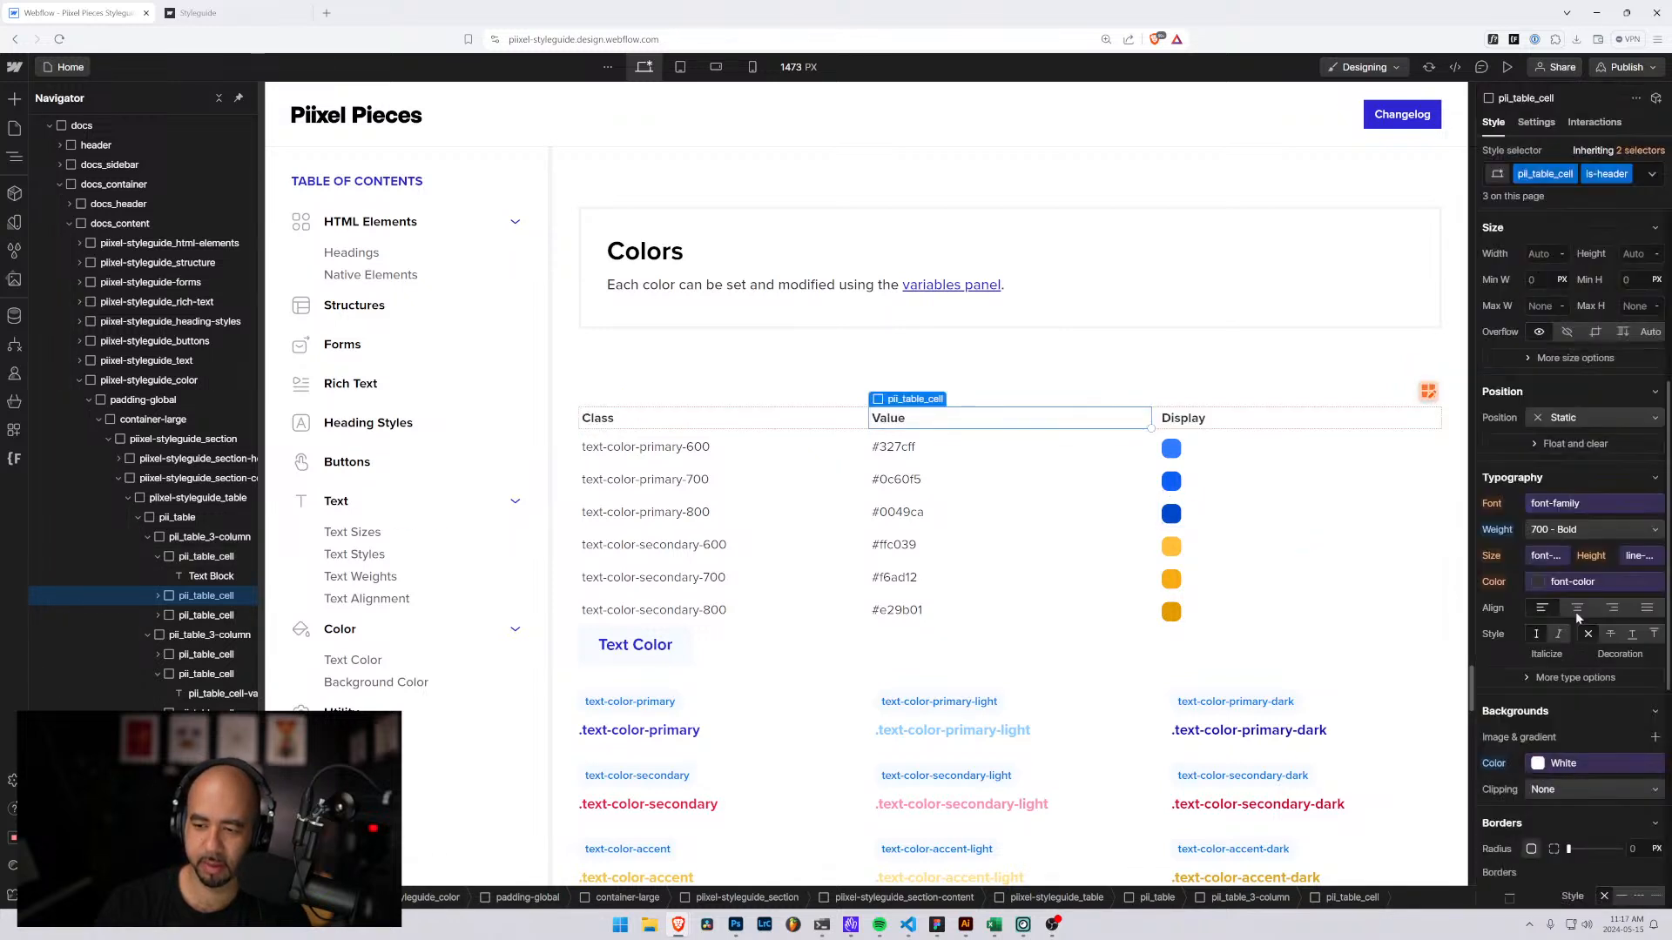
key("ctrl+z")
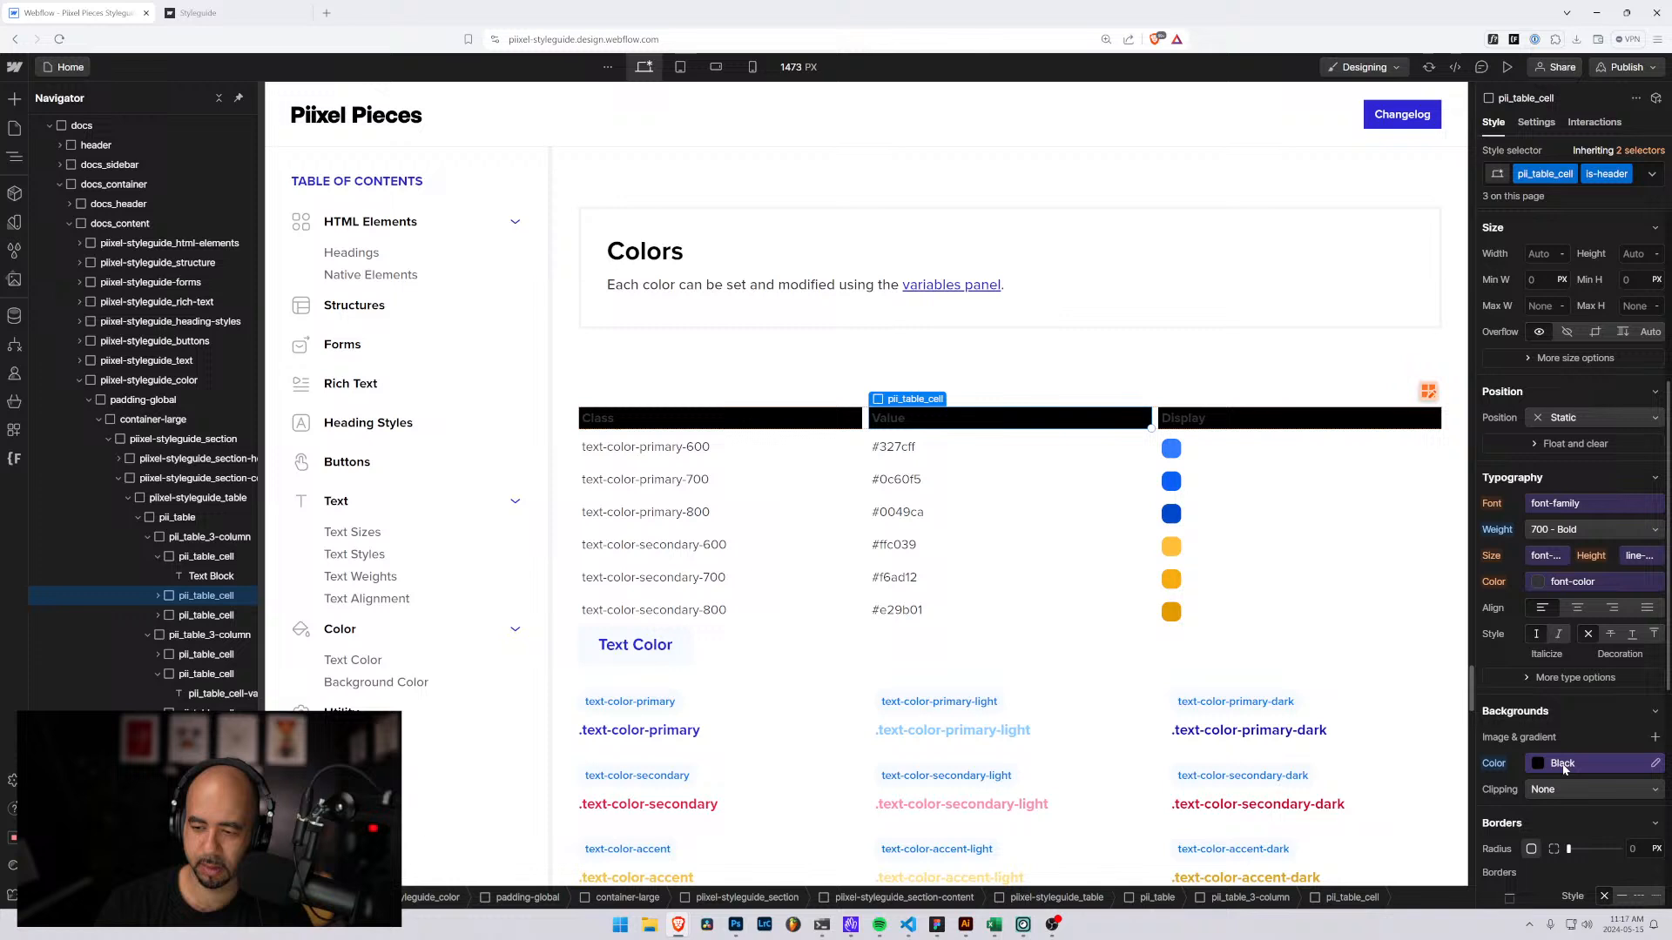
left_click(1513, 763)
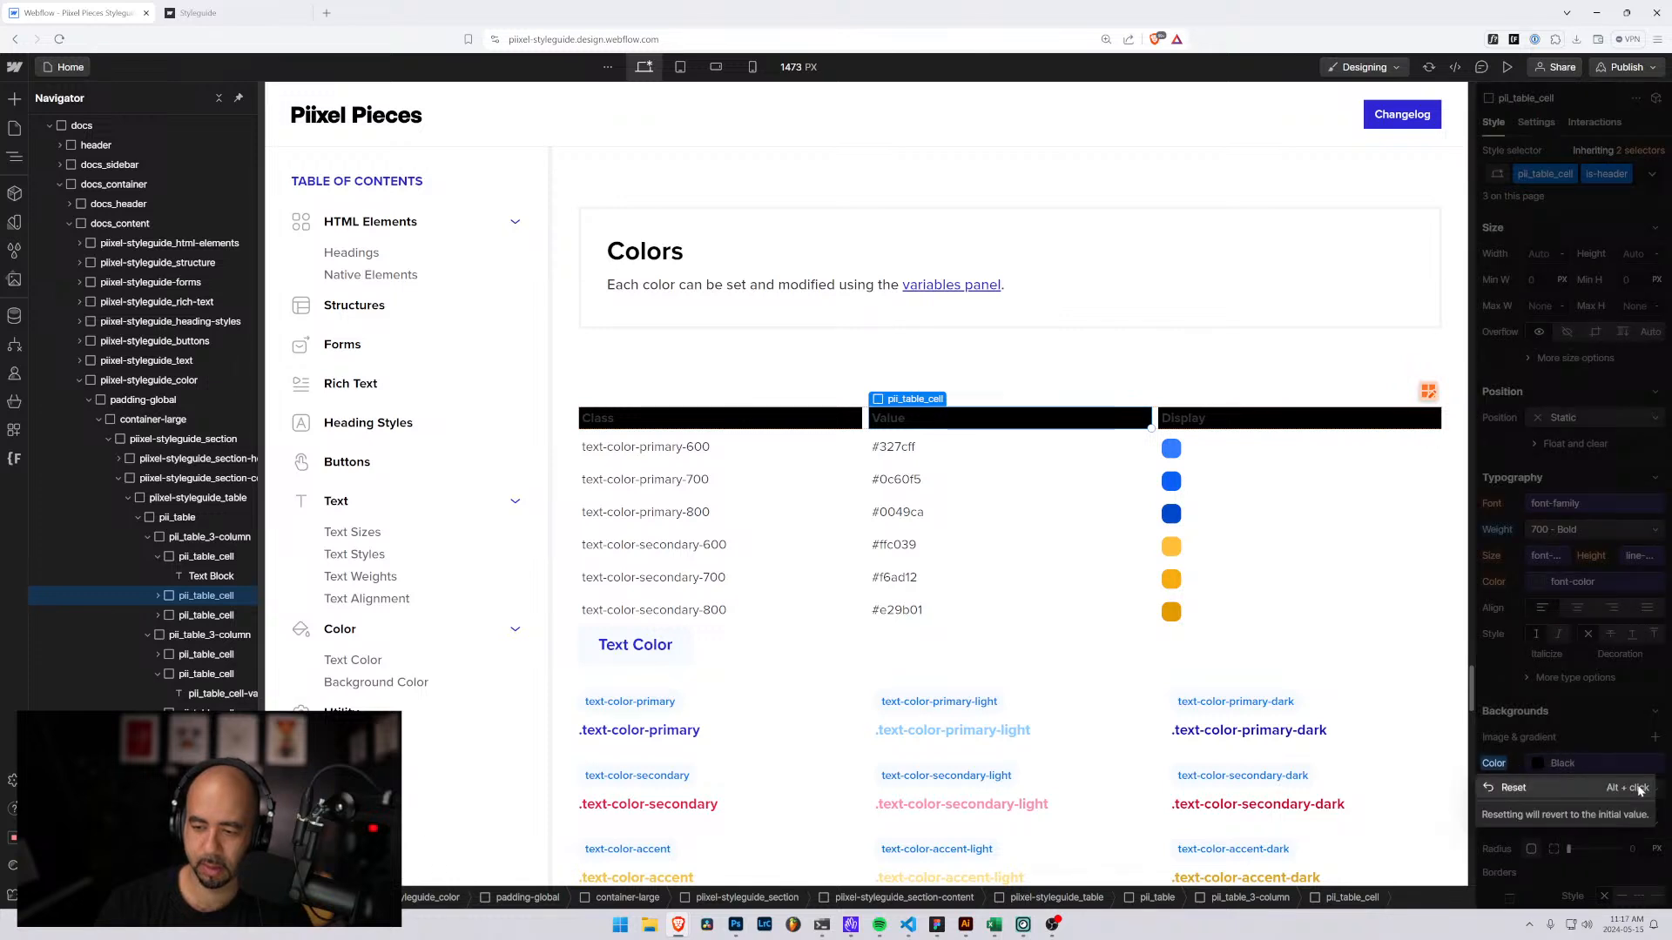
left_click(1517, 770)
left_click(1497, 765)
left_click(1510, 789)
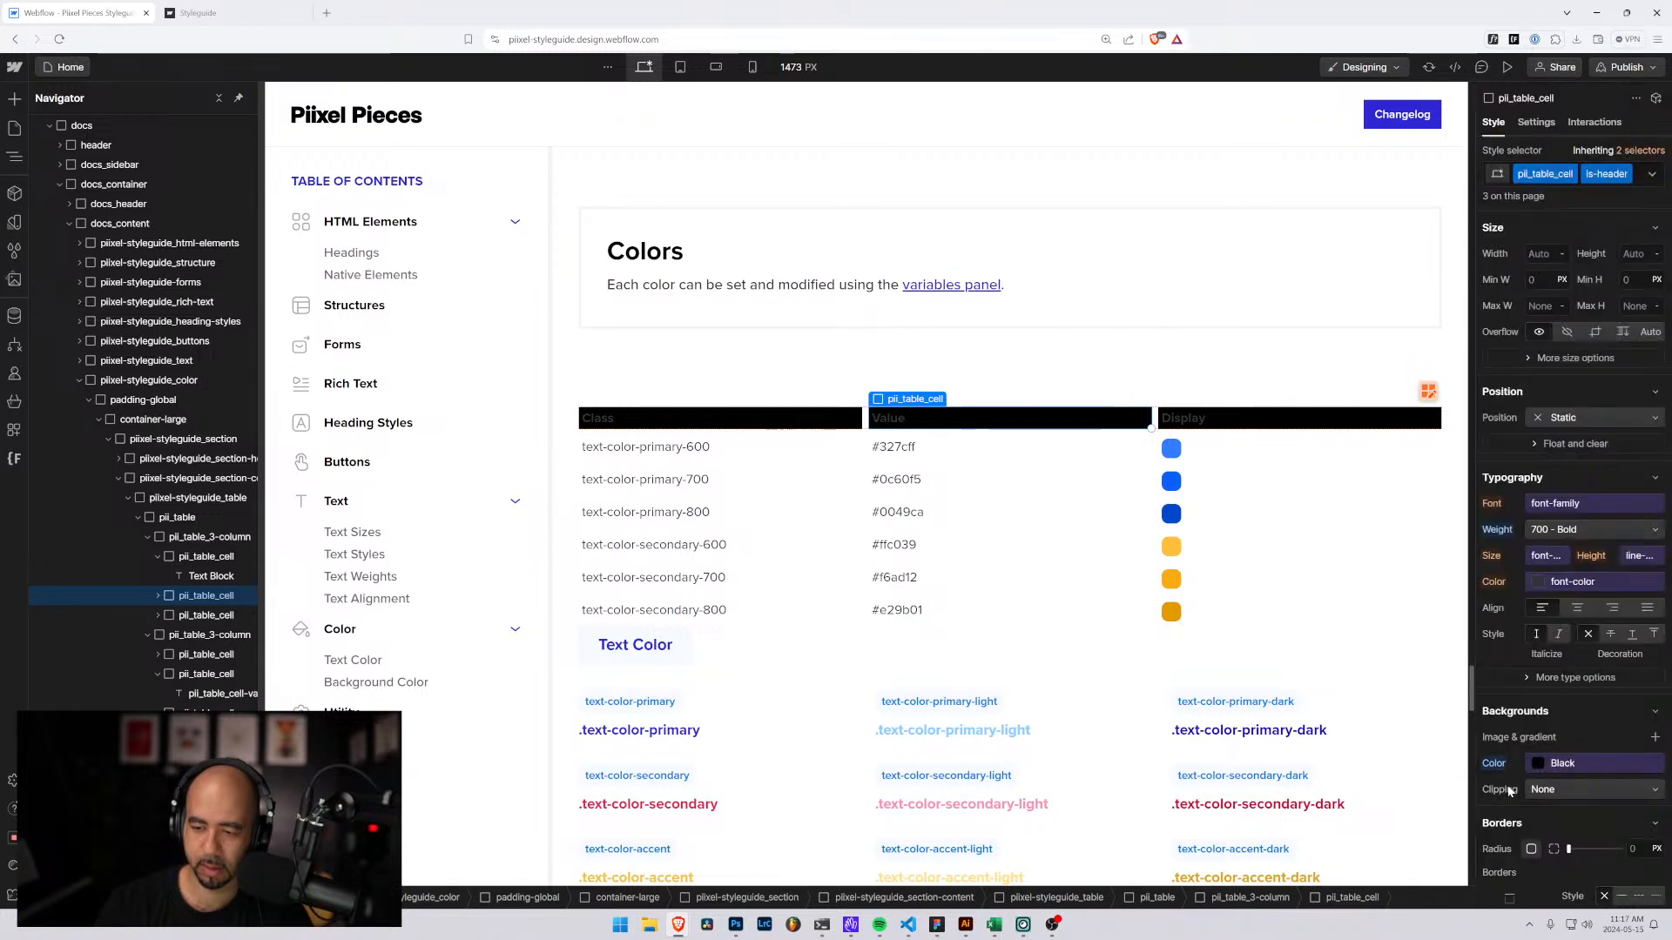
Set the is-header combo class's background color to a custom off-white, #fbfbfb.
left_click(1534, 764)
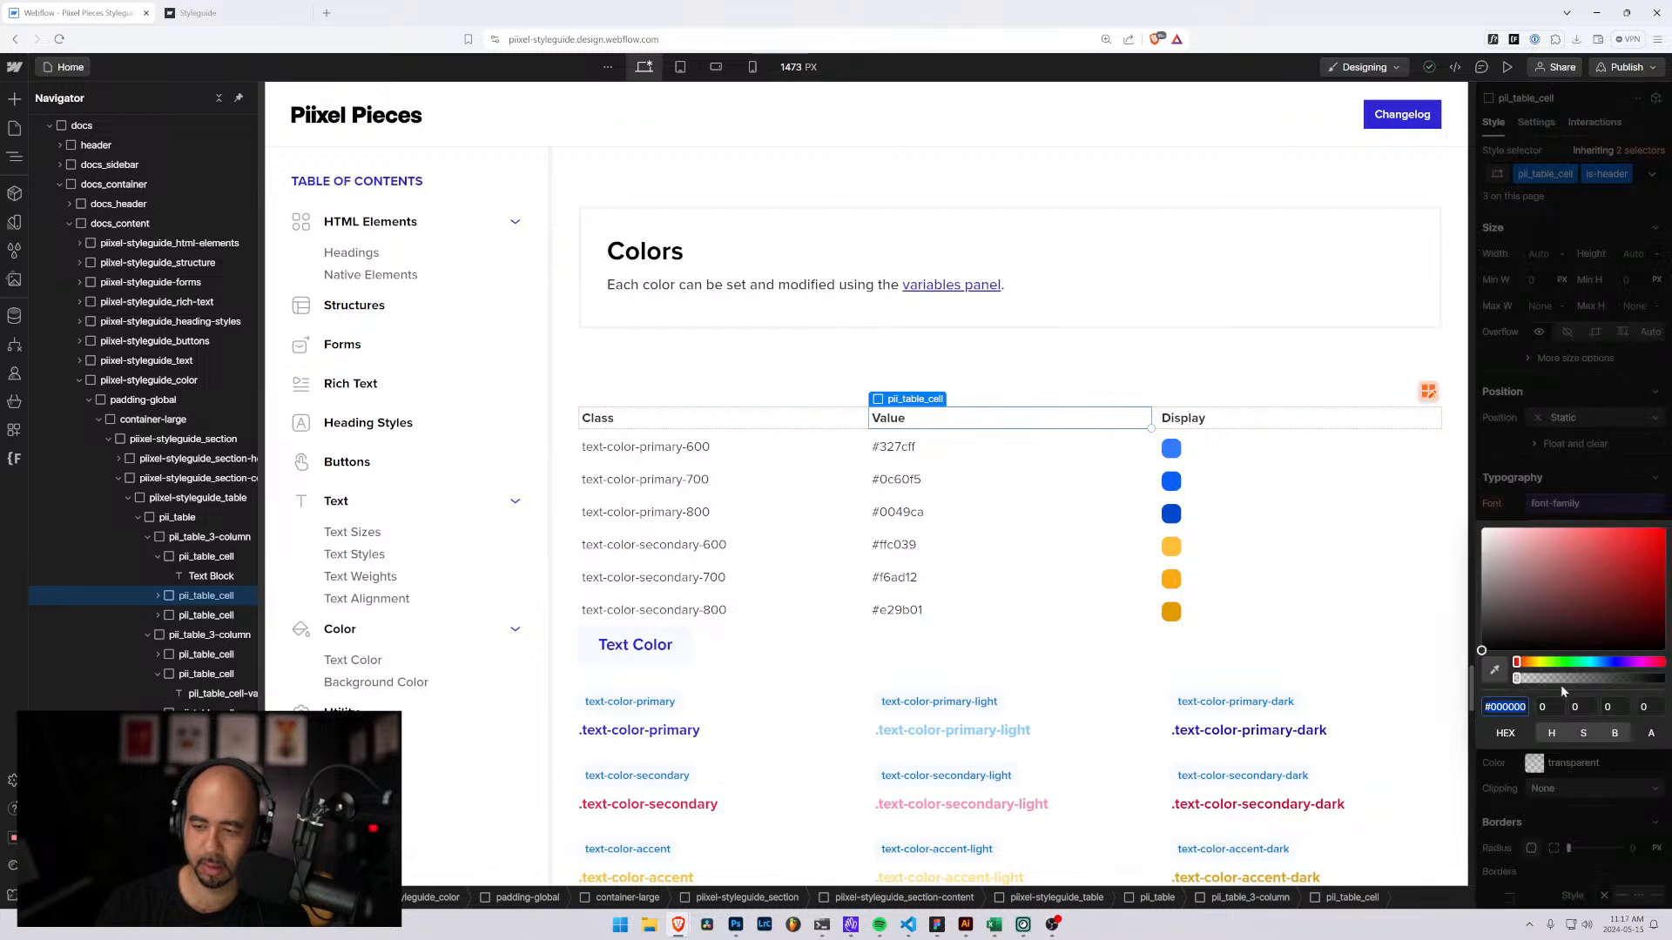
left_click(1482, 539)
left_click_drag(1482, 540, 1481, 532)
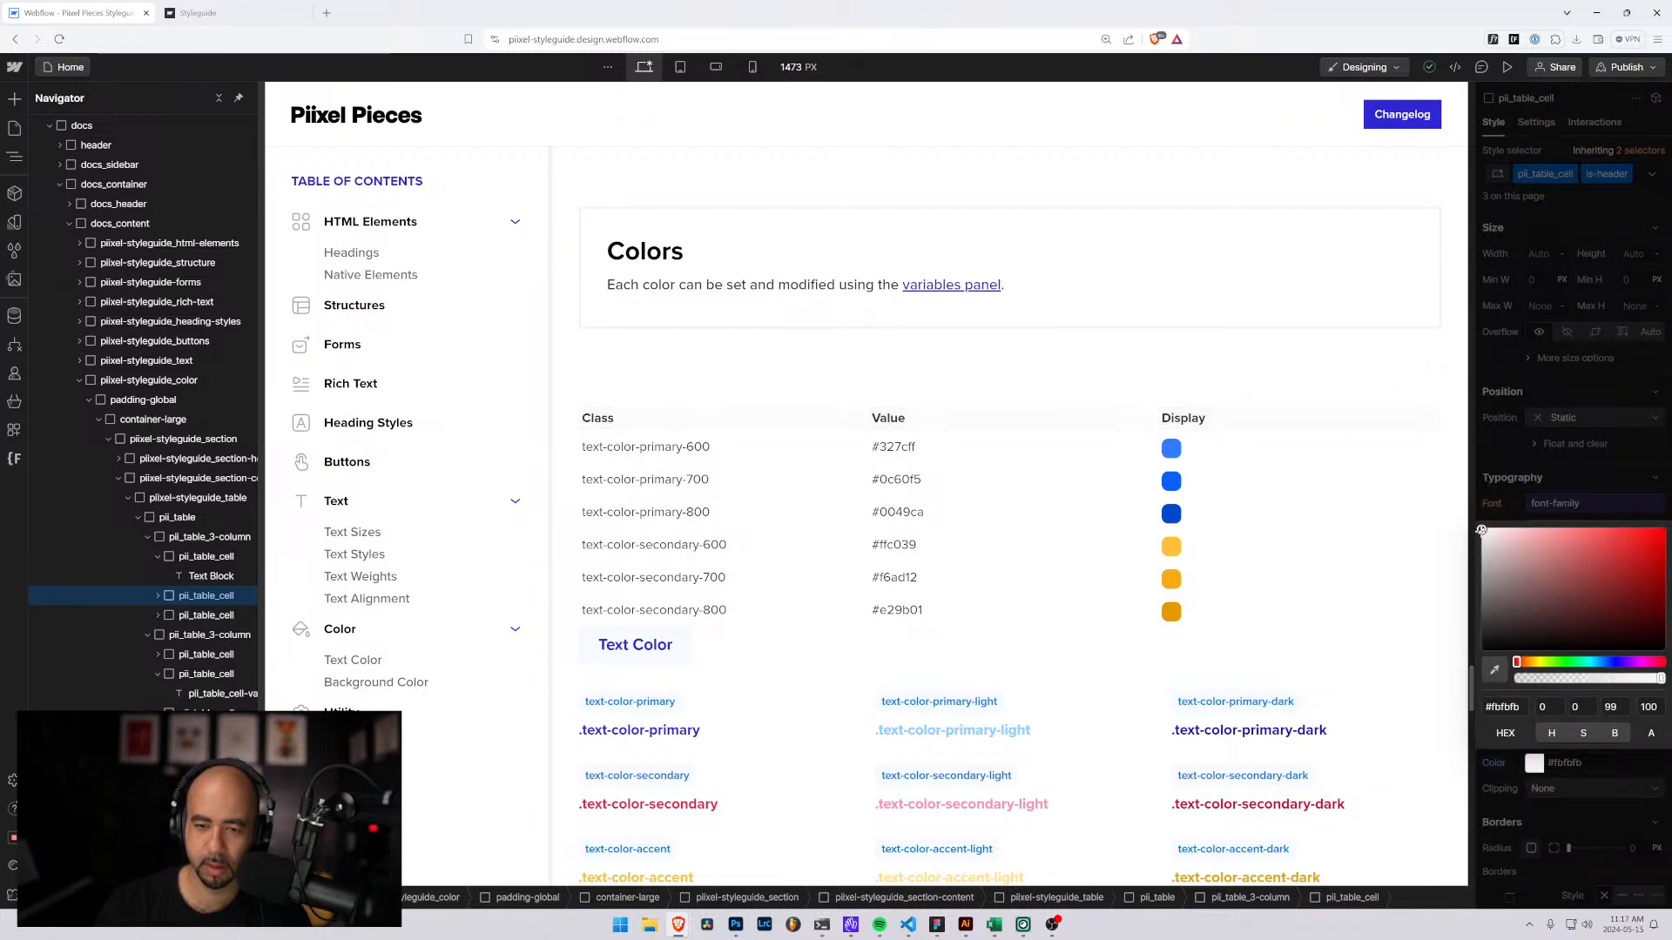
Change the is-header combo class's background to a custom cool light gray, #f3f4f5.
left_click_drag(1481, 530, 1483, 532)
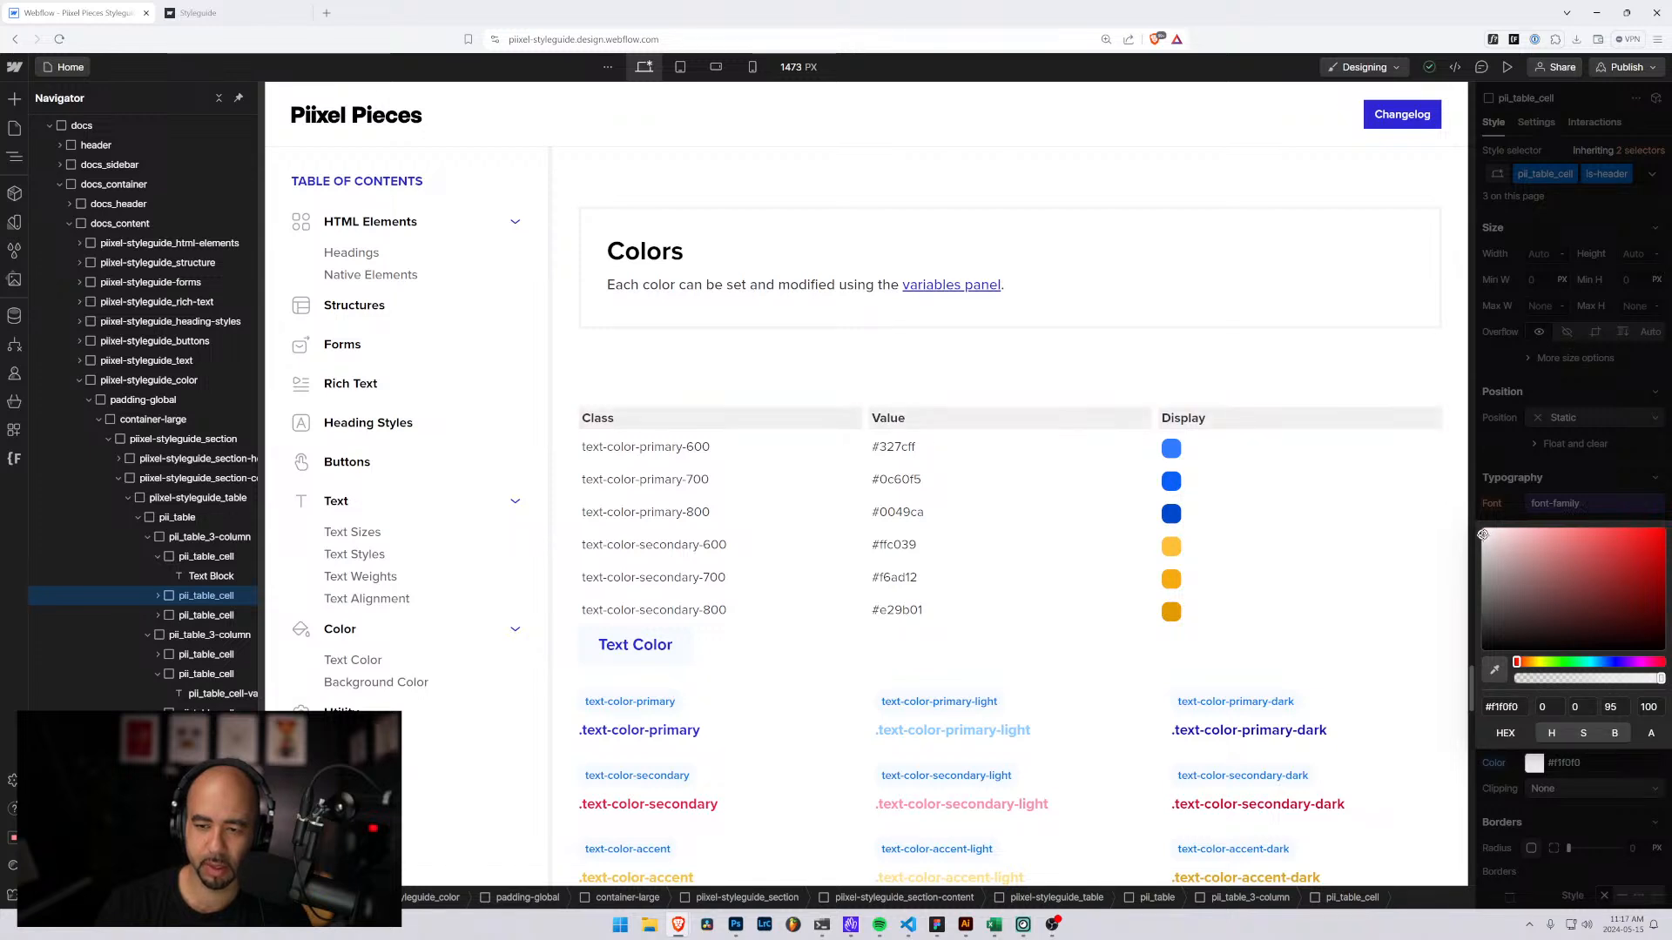
left_click(1598, 663)
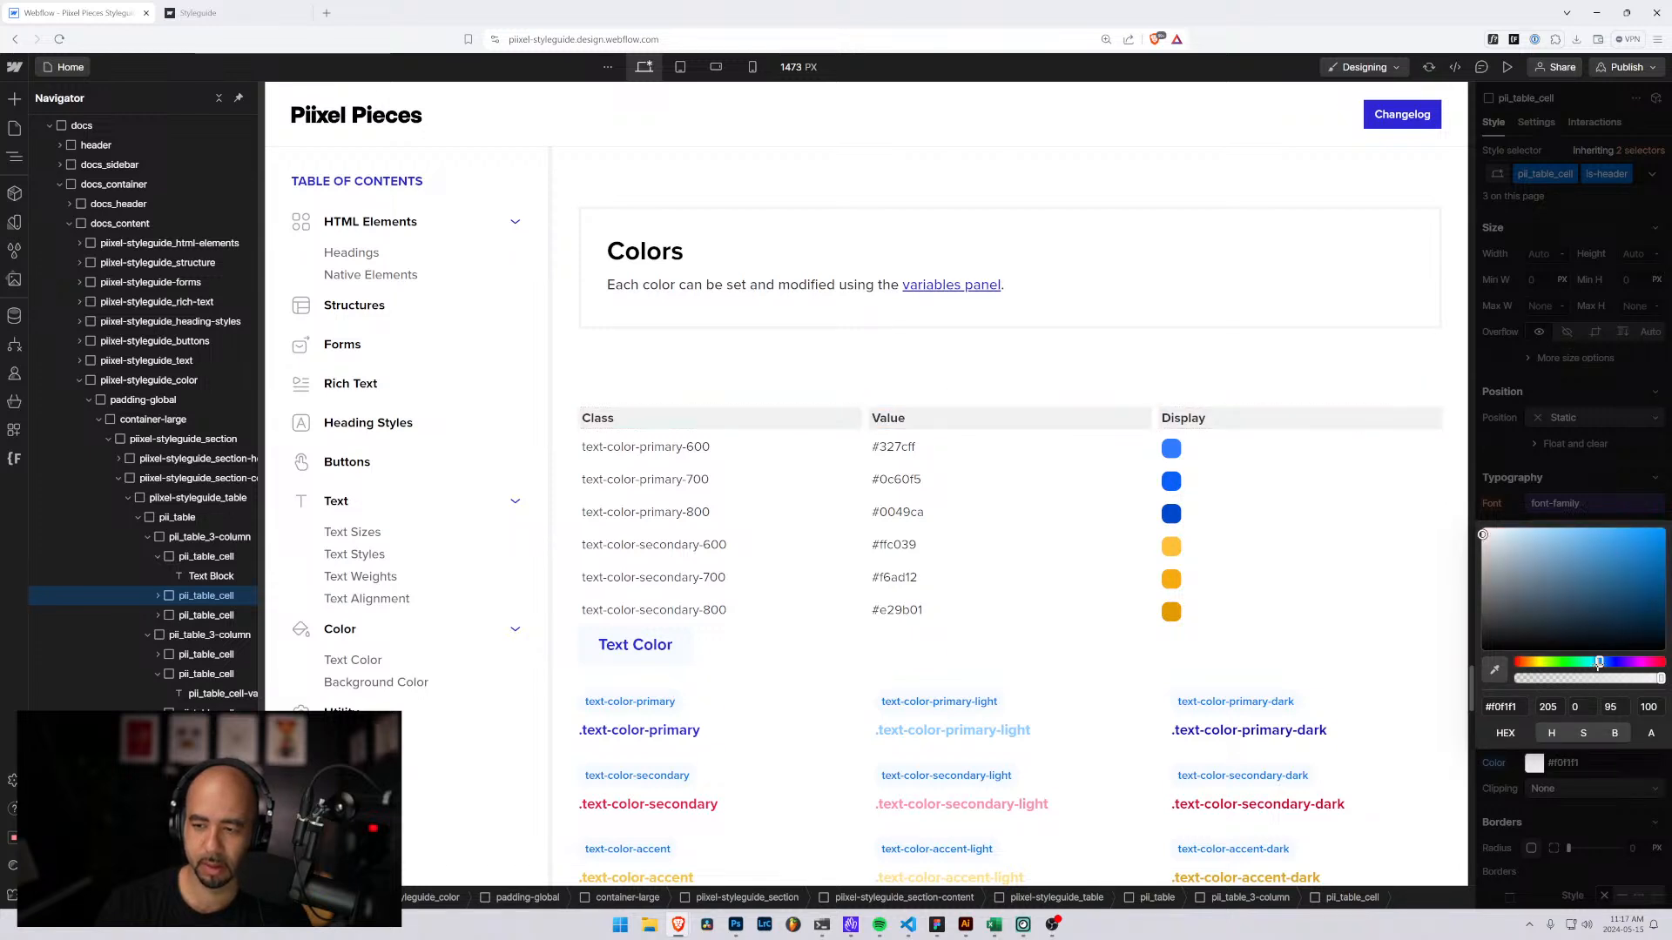
left_click(1485, 534)
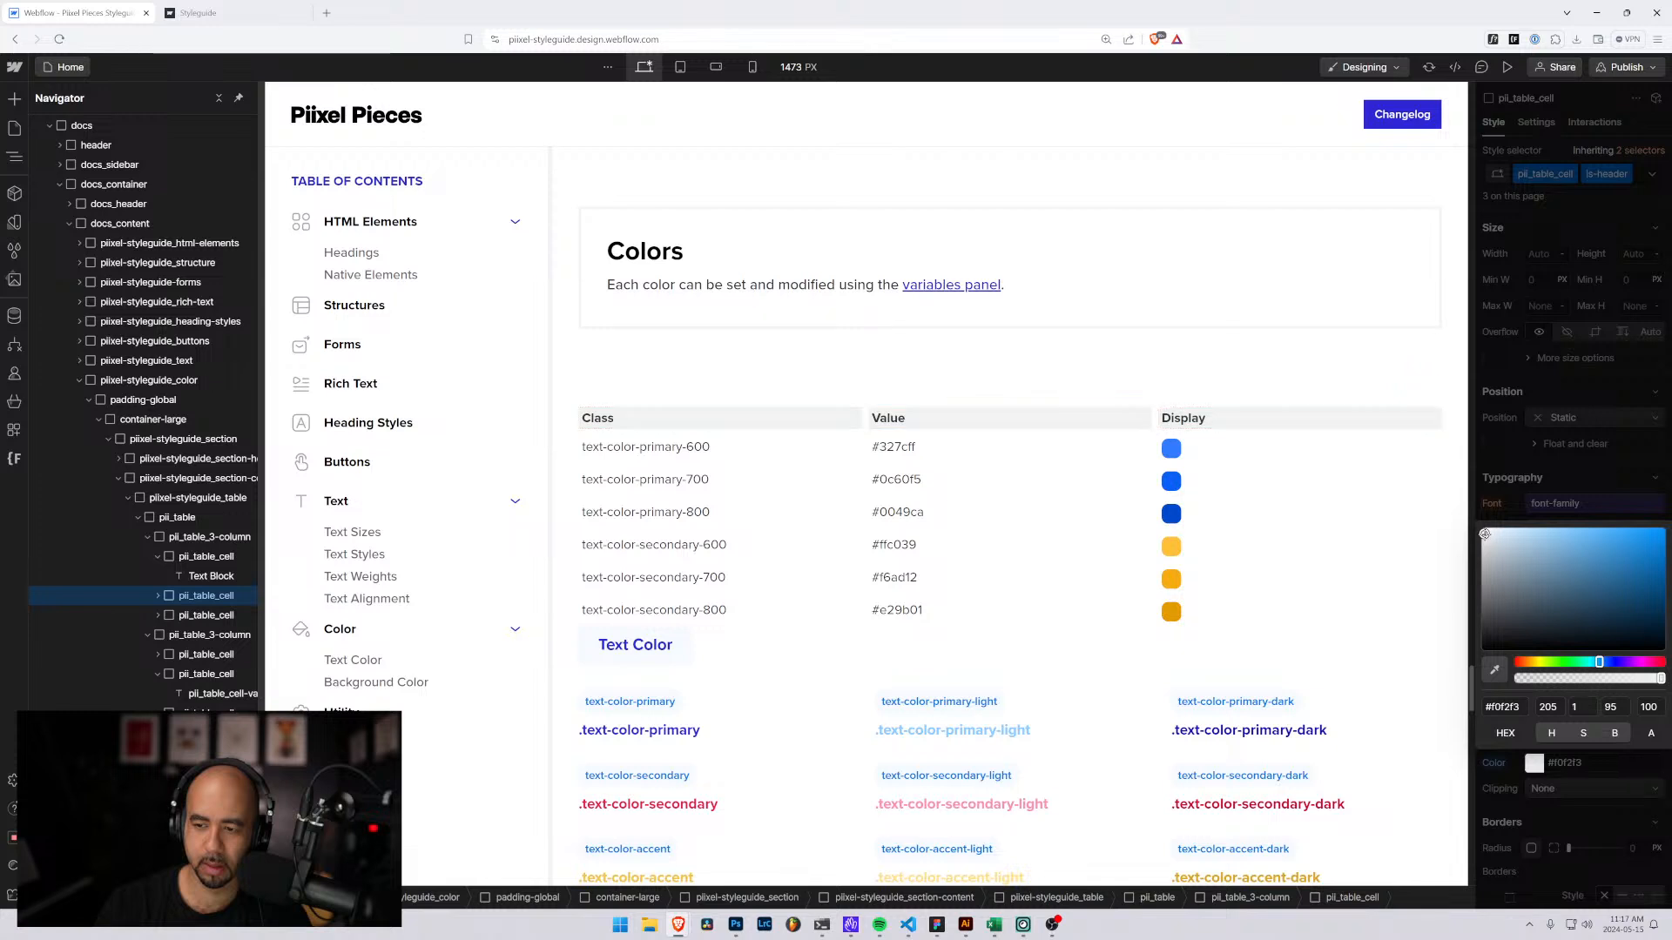
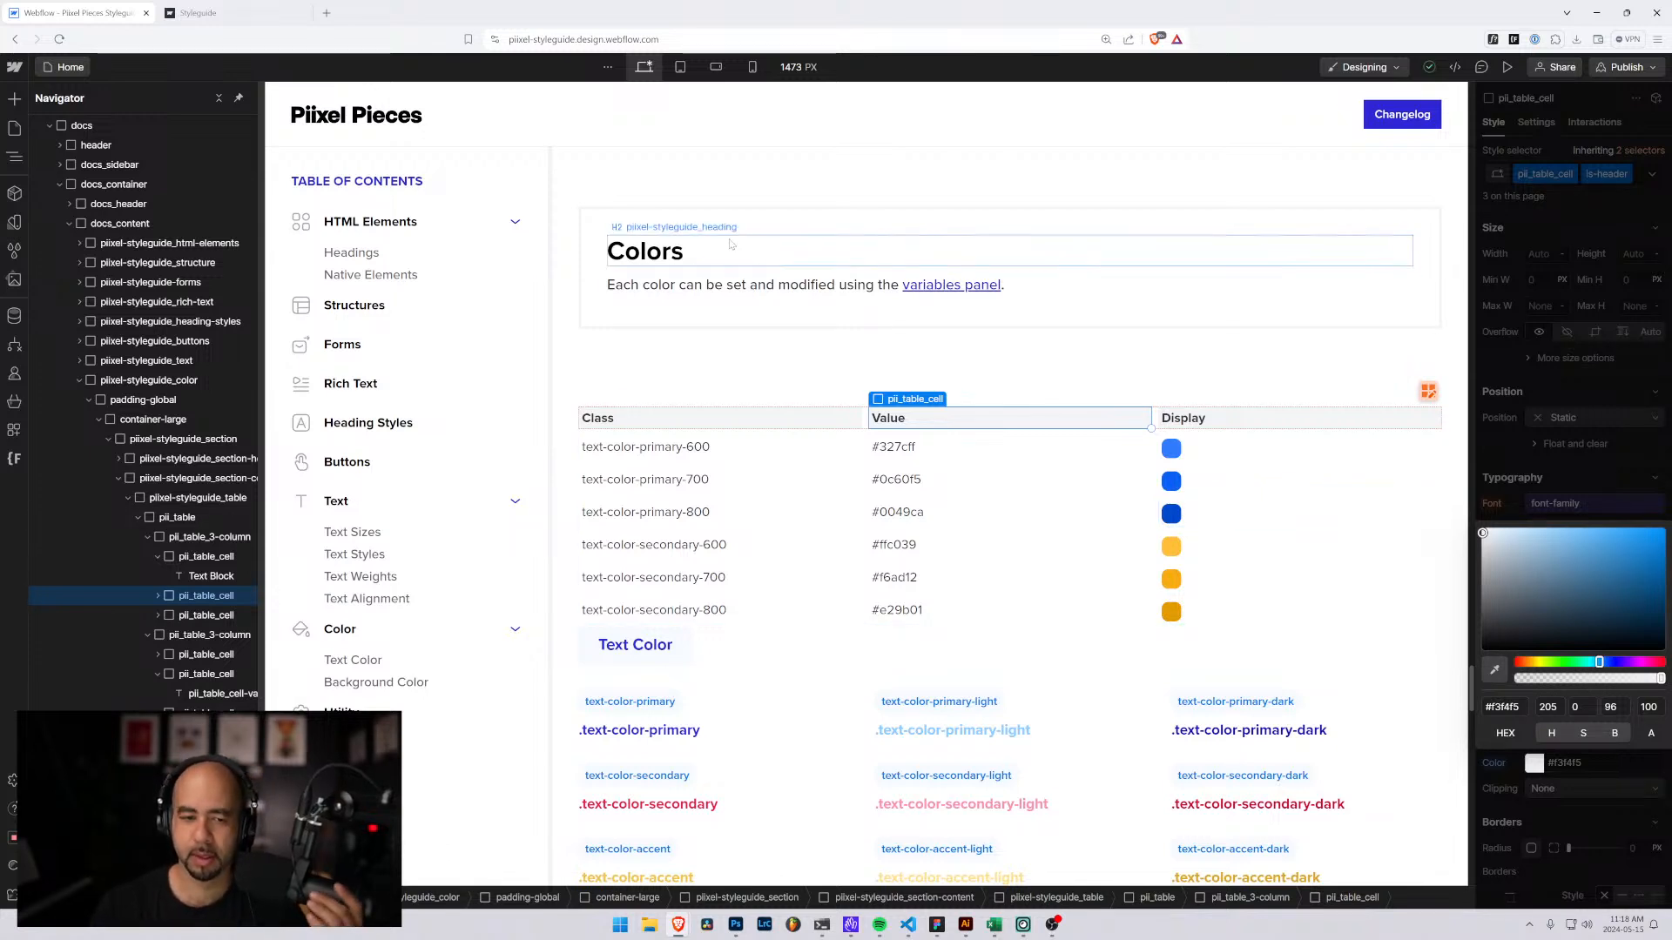
left_click(794, 357)
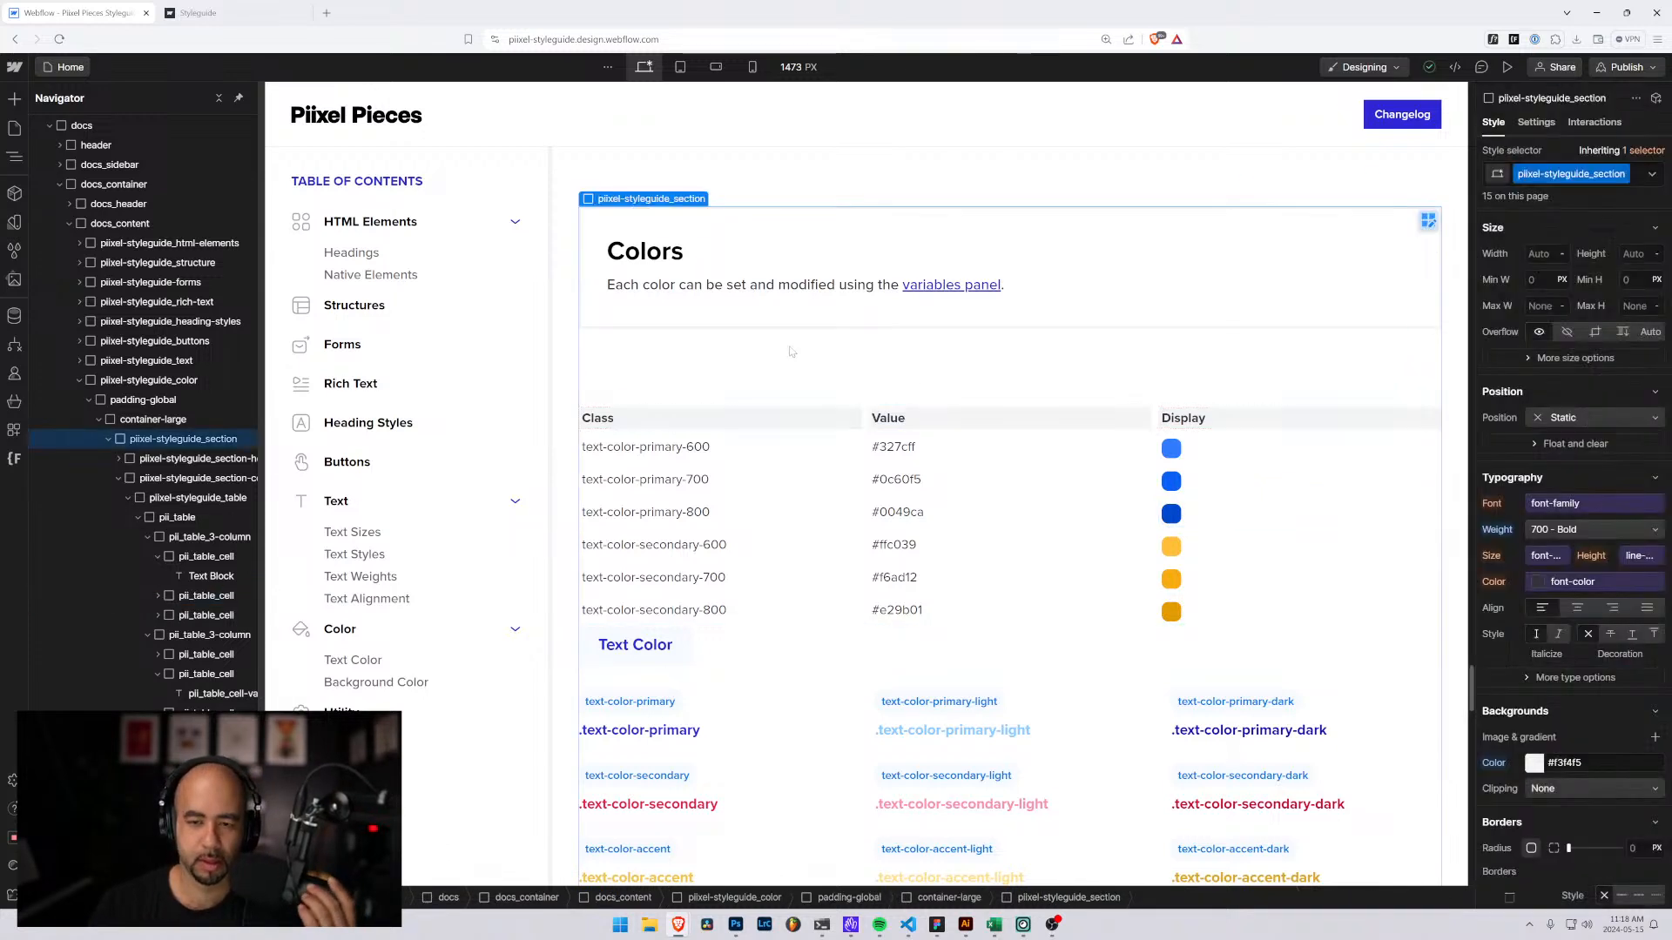
left_click(703, 431)
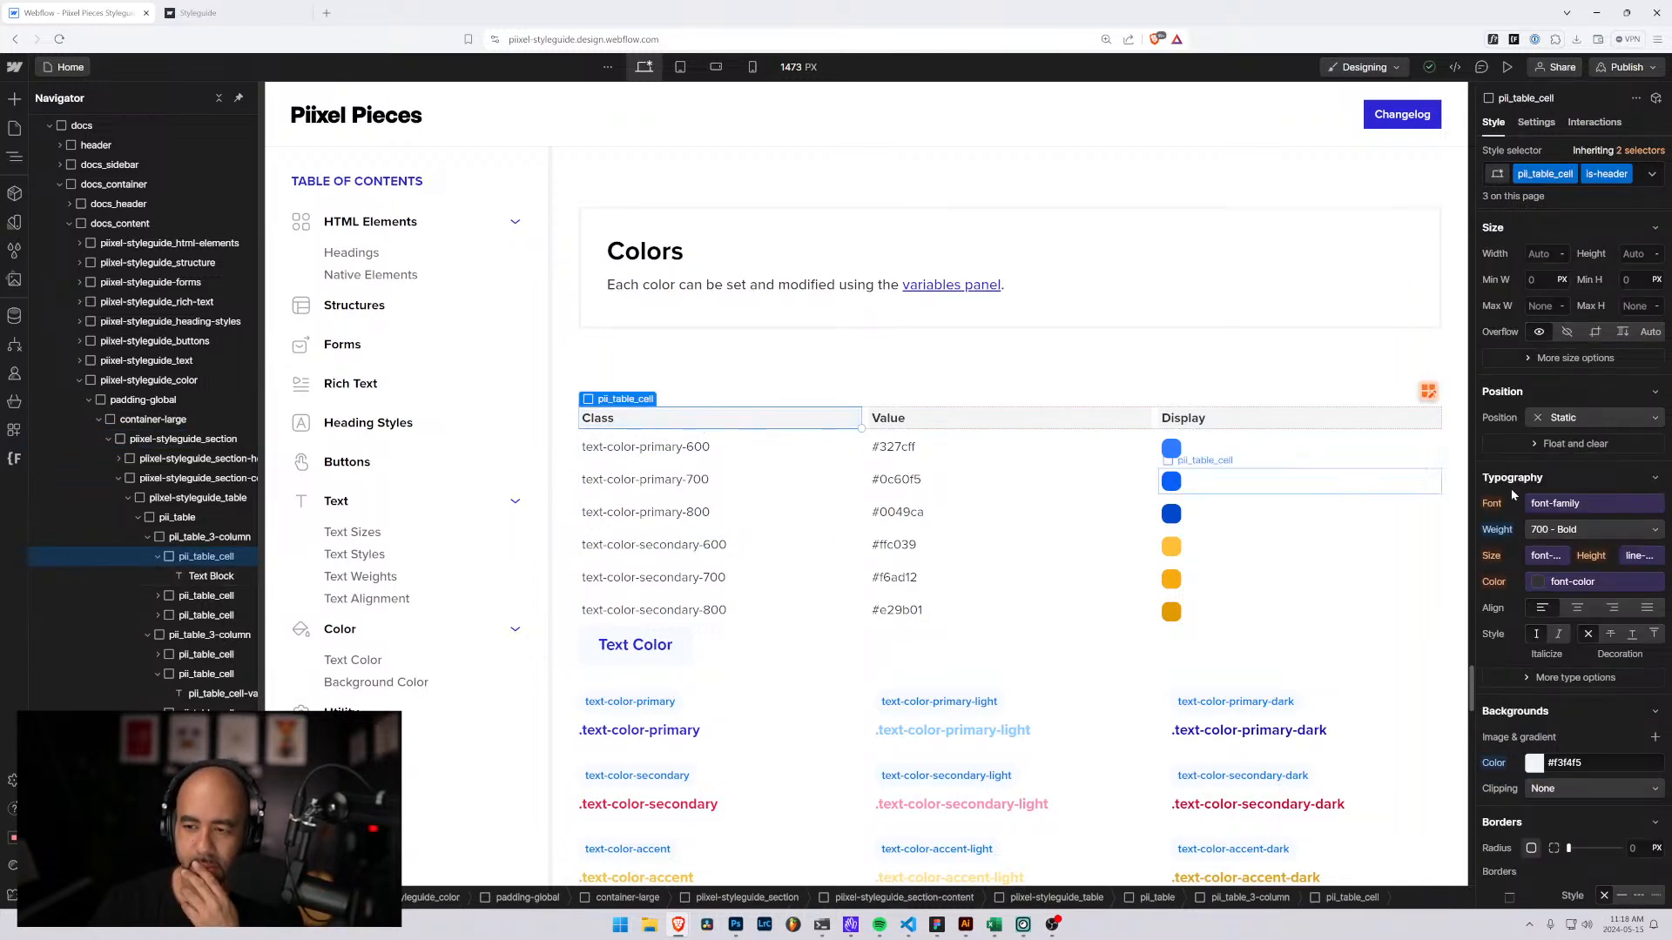
scroll(1516, 592, "down", 2)
scroll(1522, 665, "up", 4)
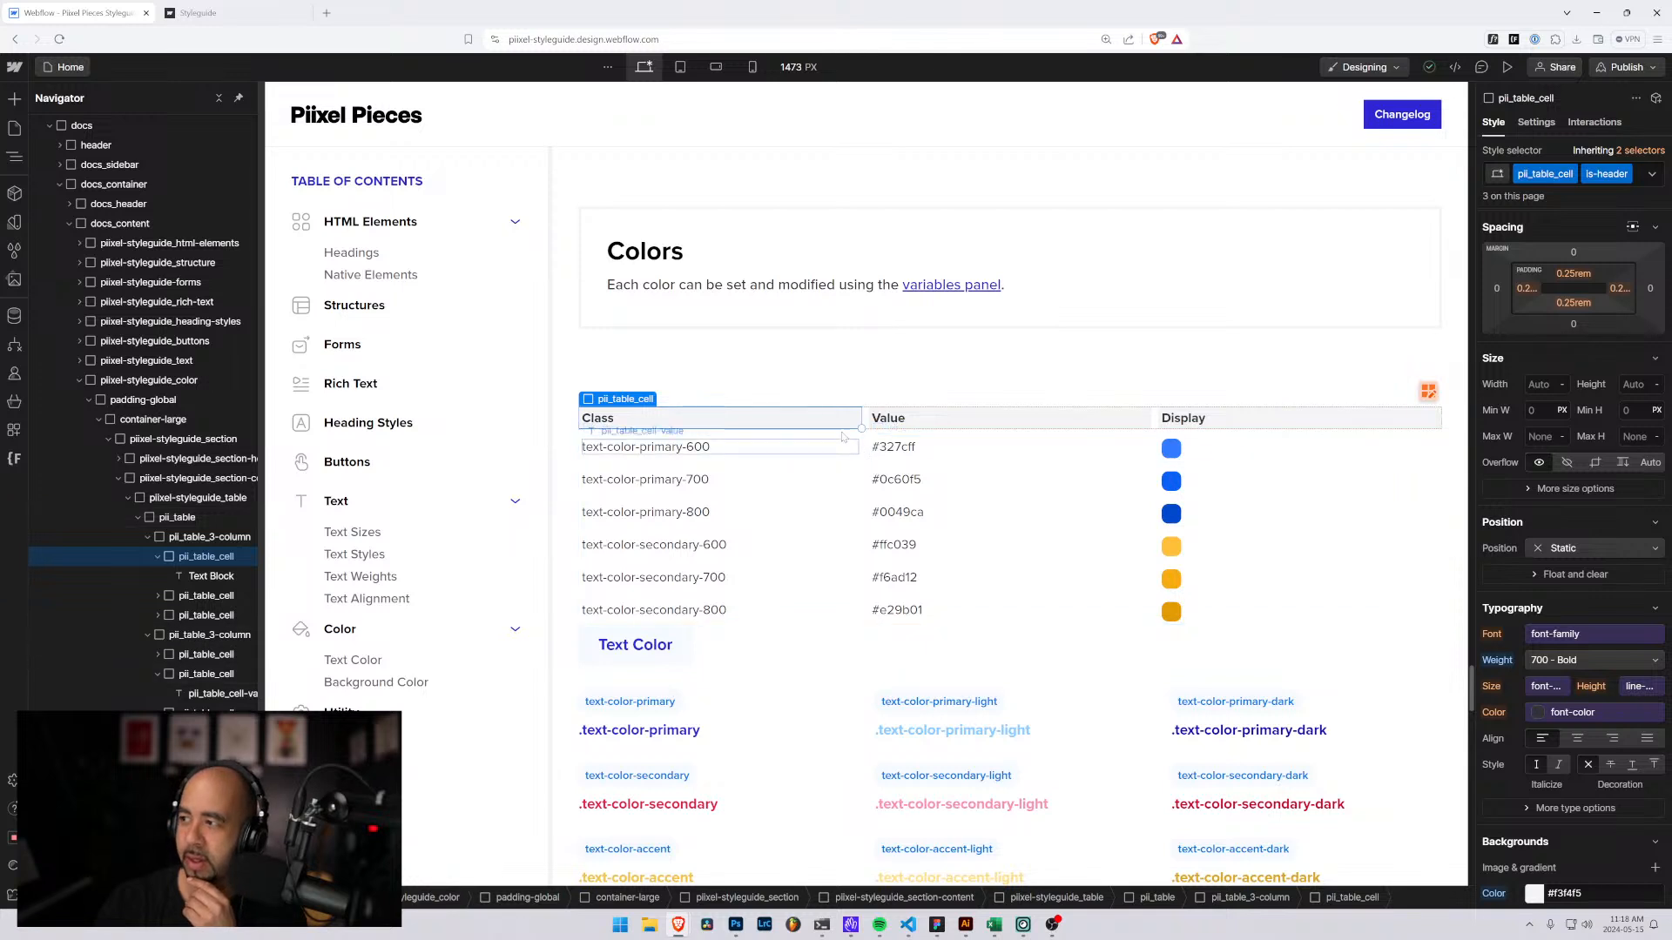
scroll(803, 407, "down", 1)
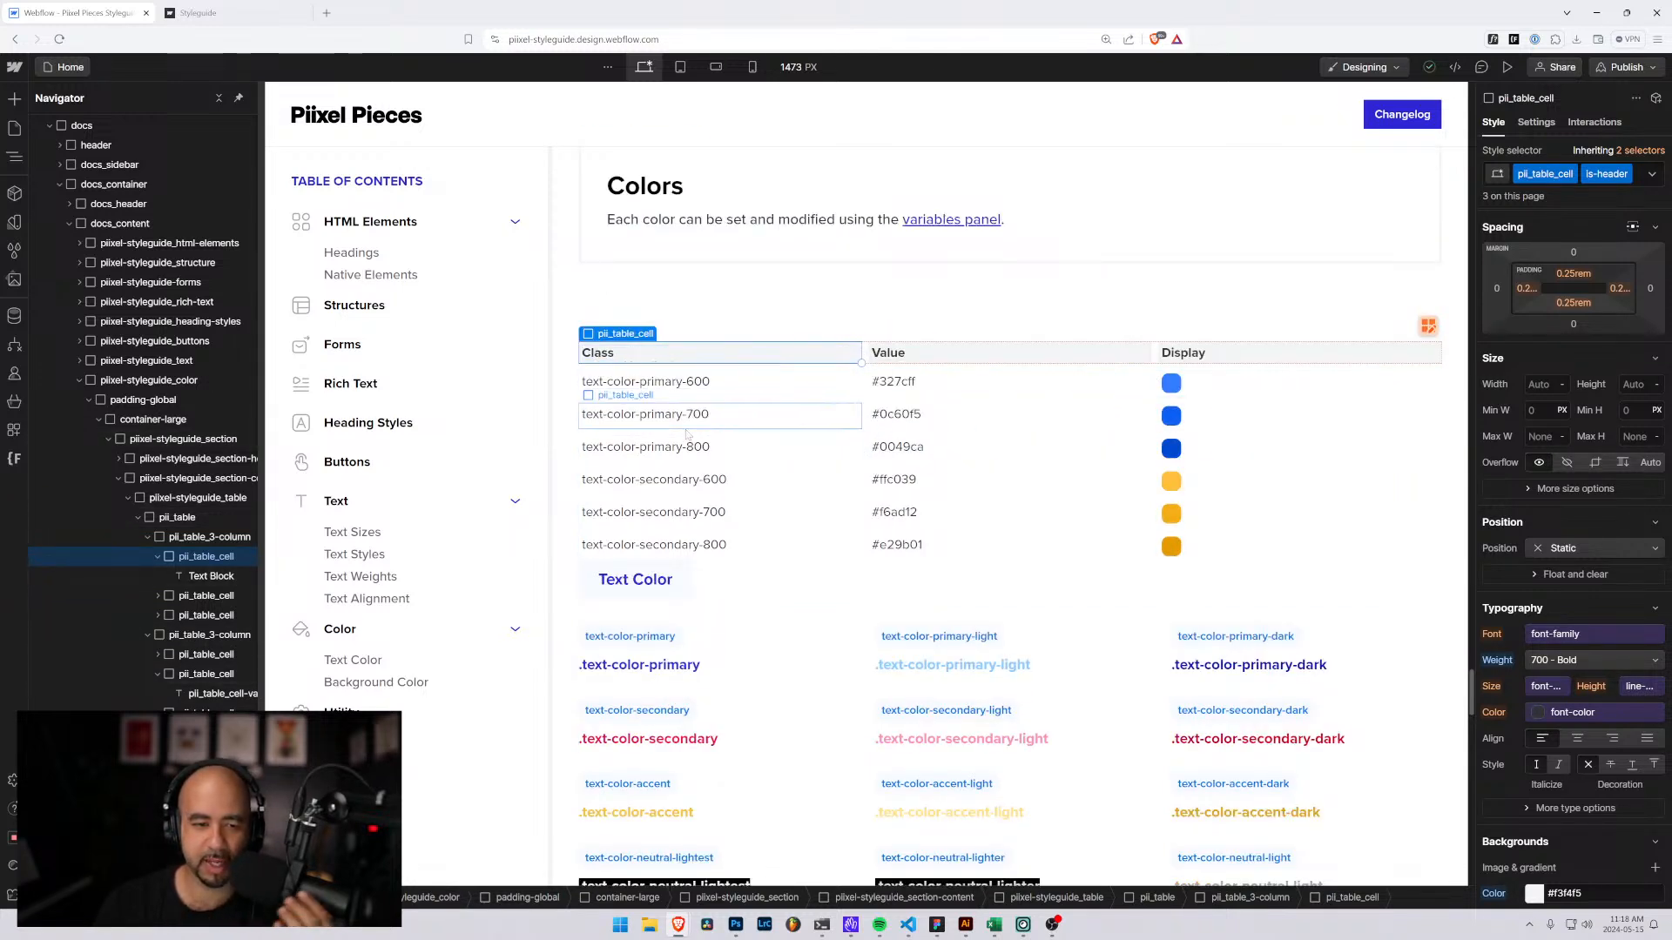
Set the corner radius of the pii_table class to 0.5rem.
left_click(183, 521)
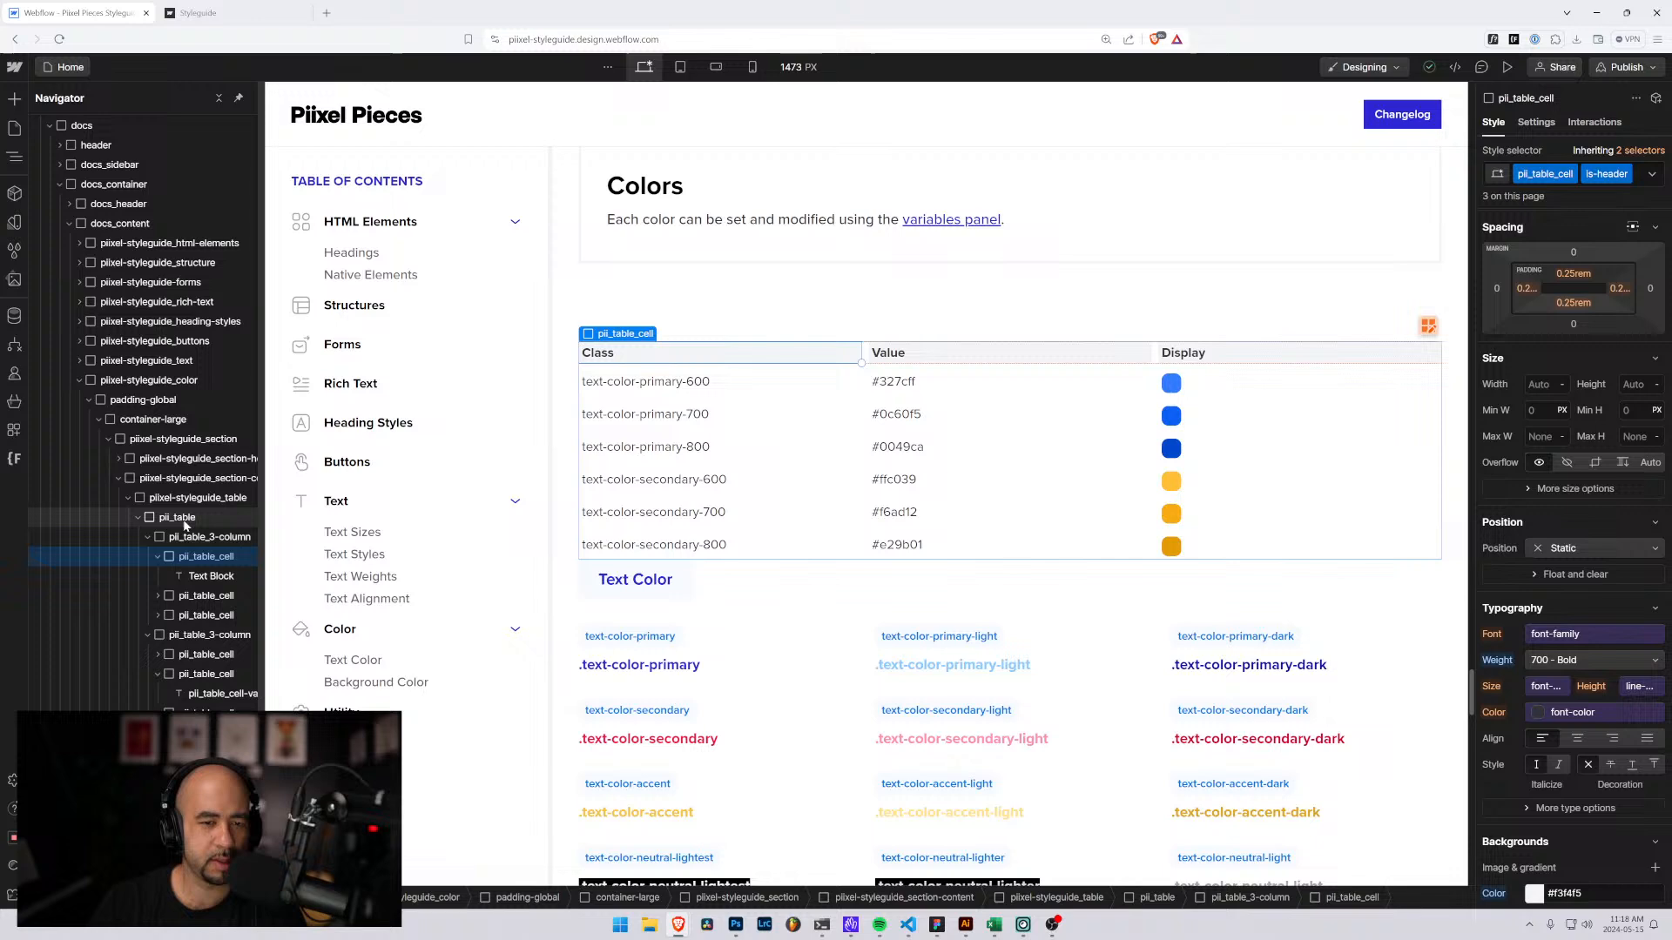
left_click(147, 537)
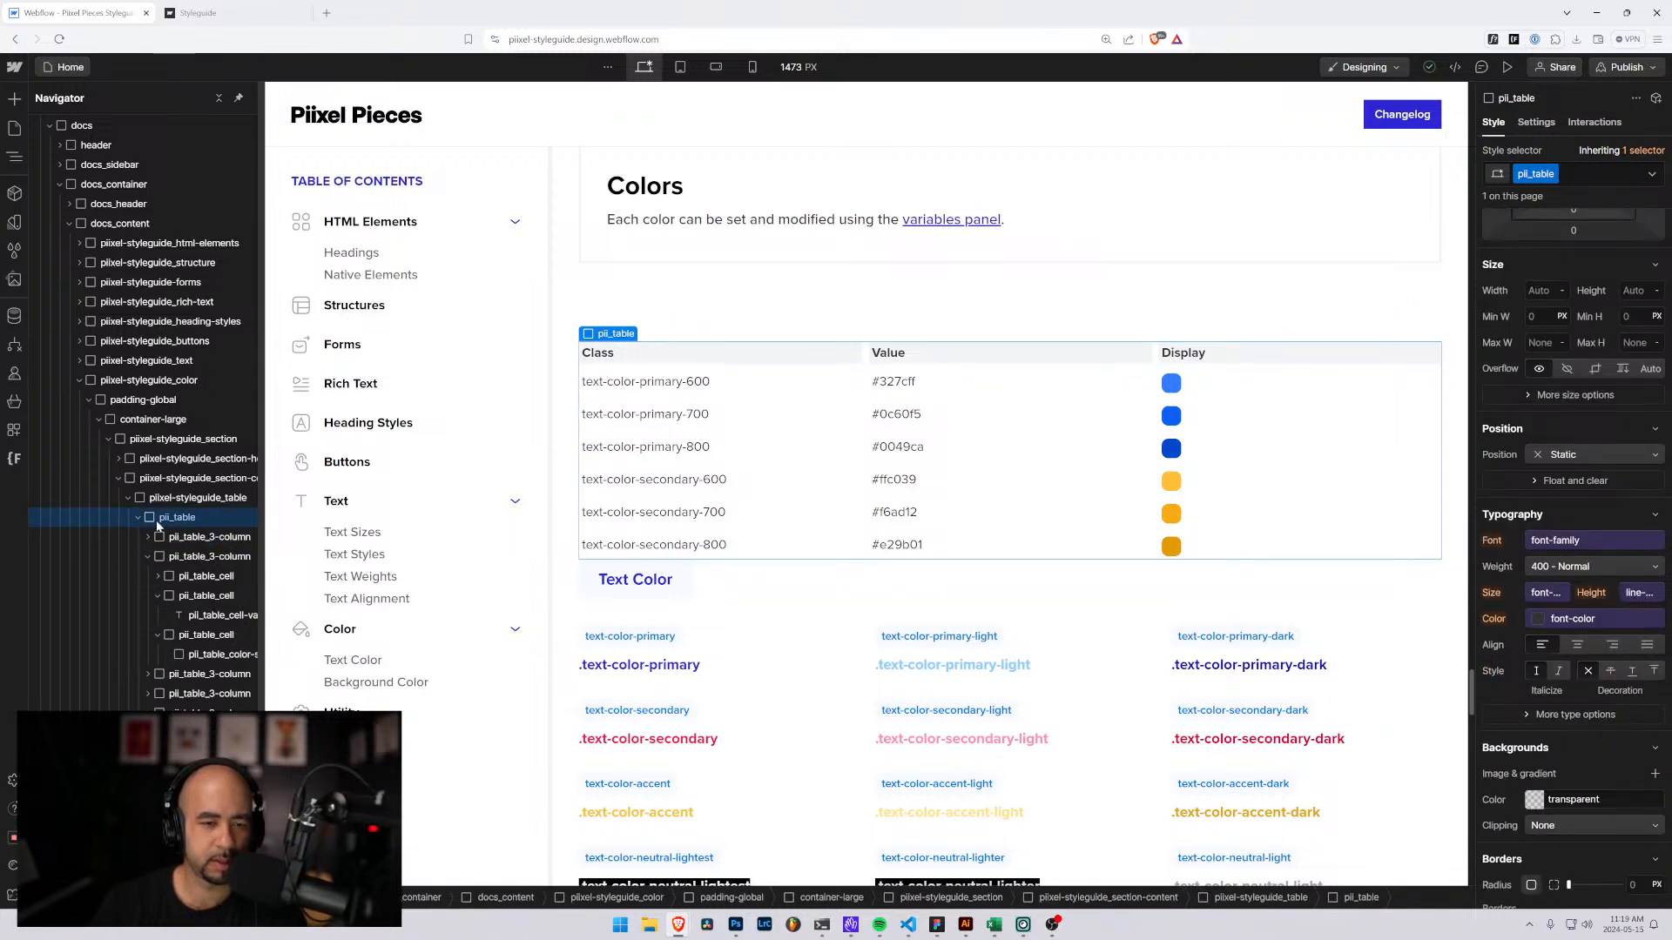
scroll(1580, 568, "down", 3)
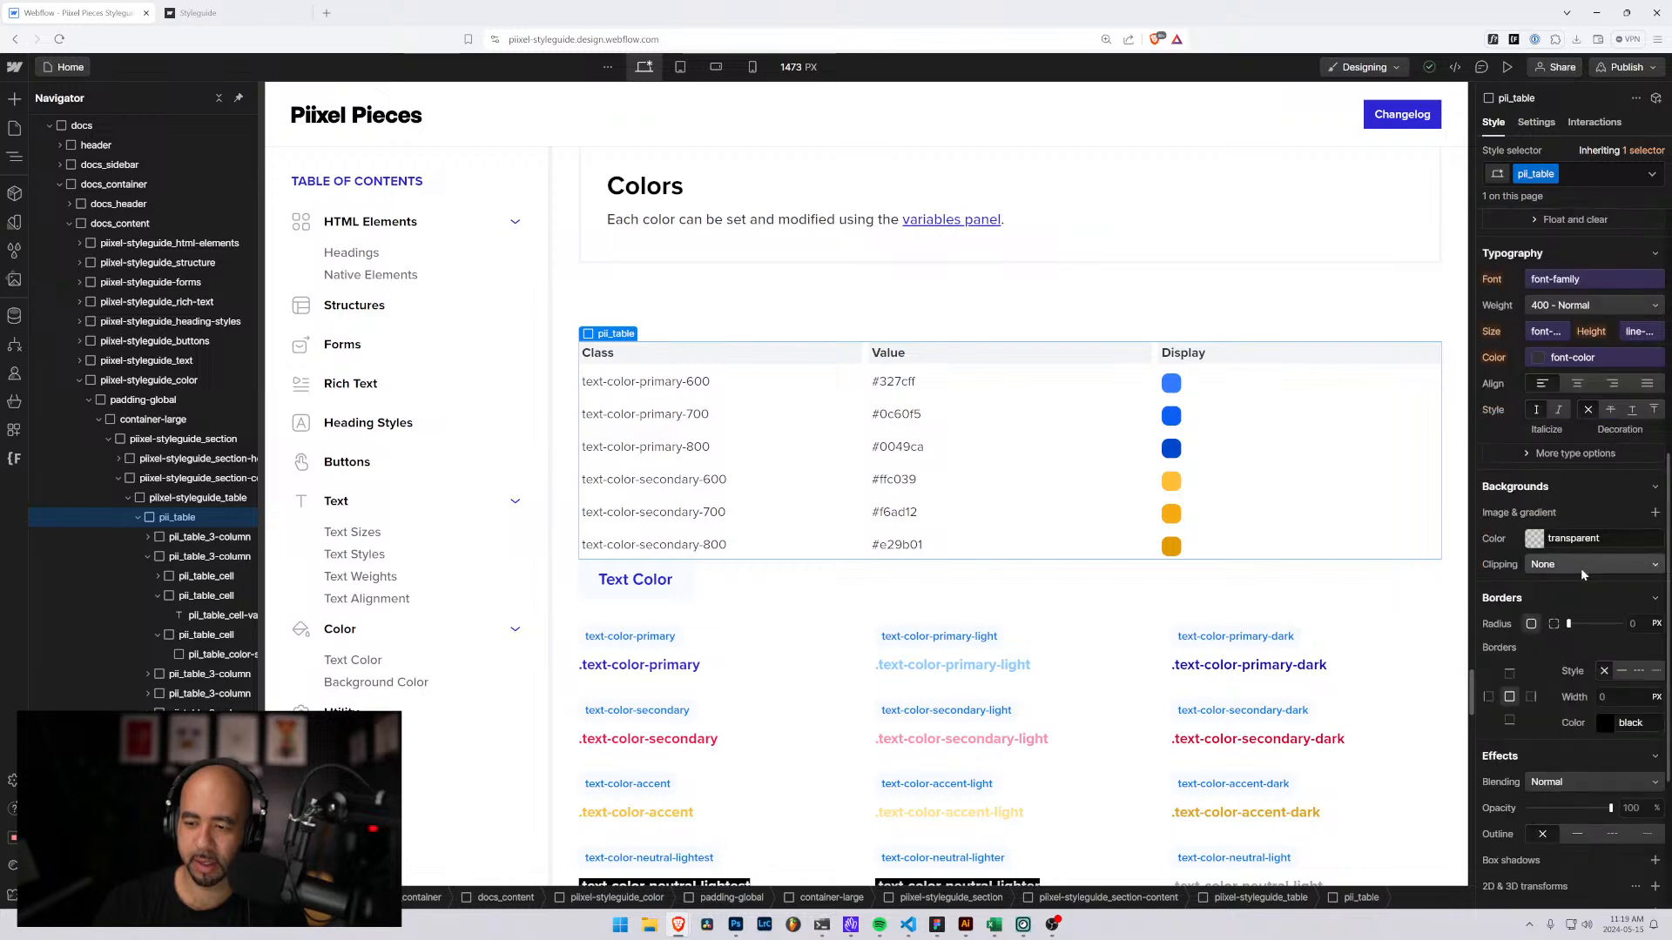
scroll(1556, 660, "down", 2)
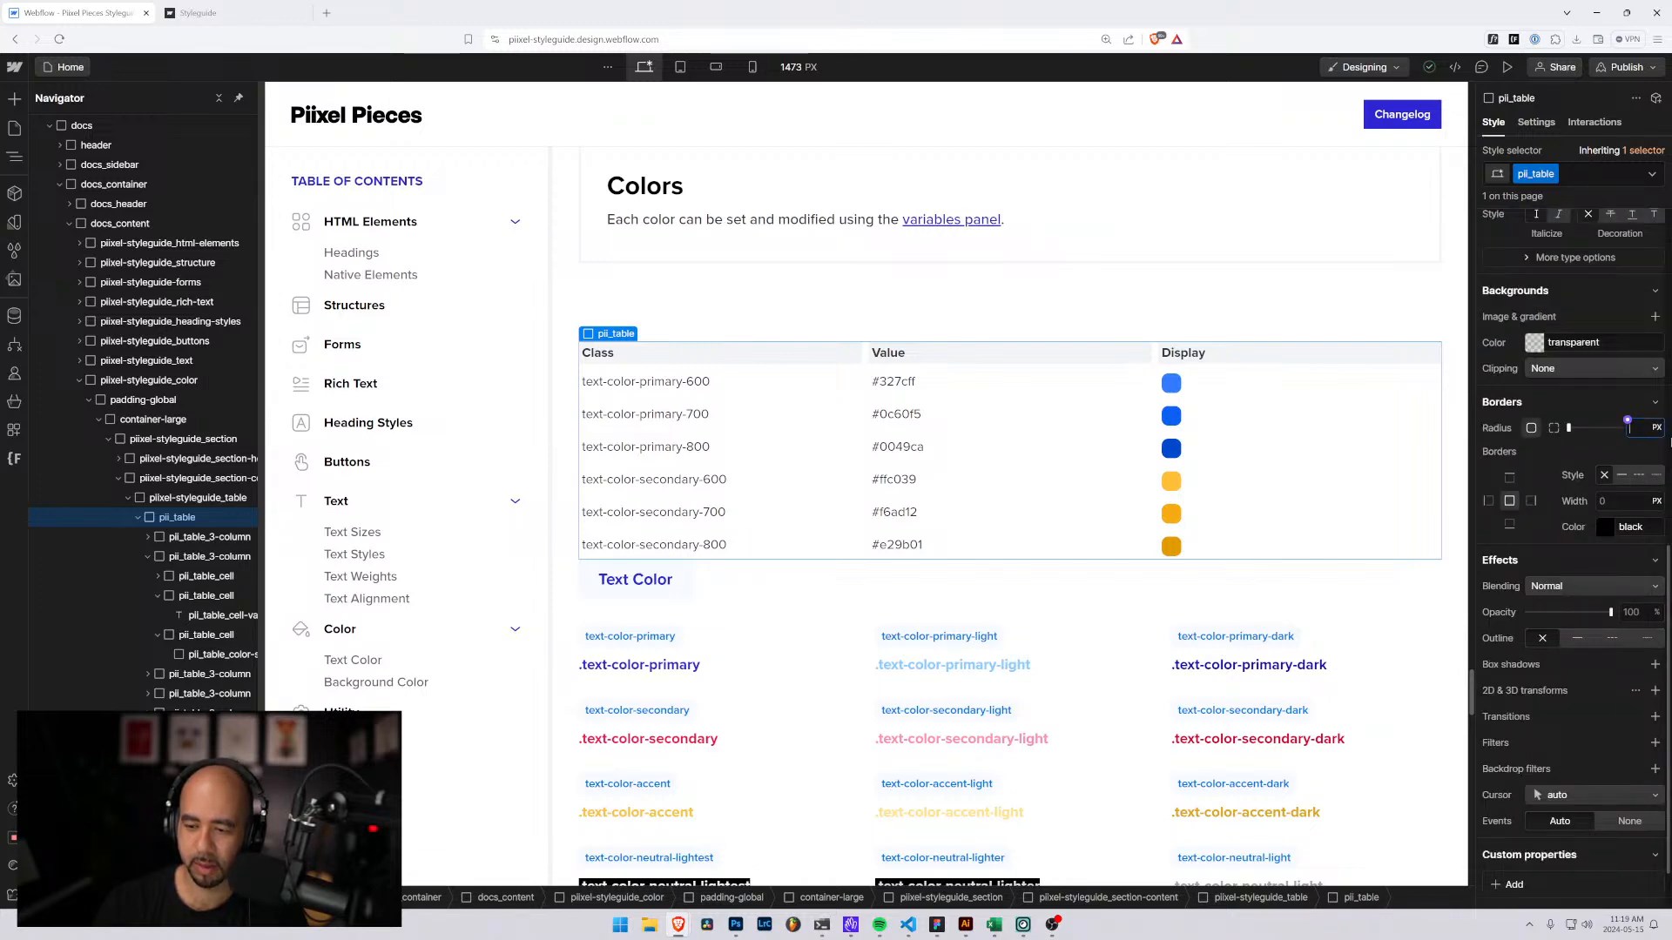
key("Return")
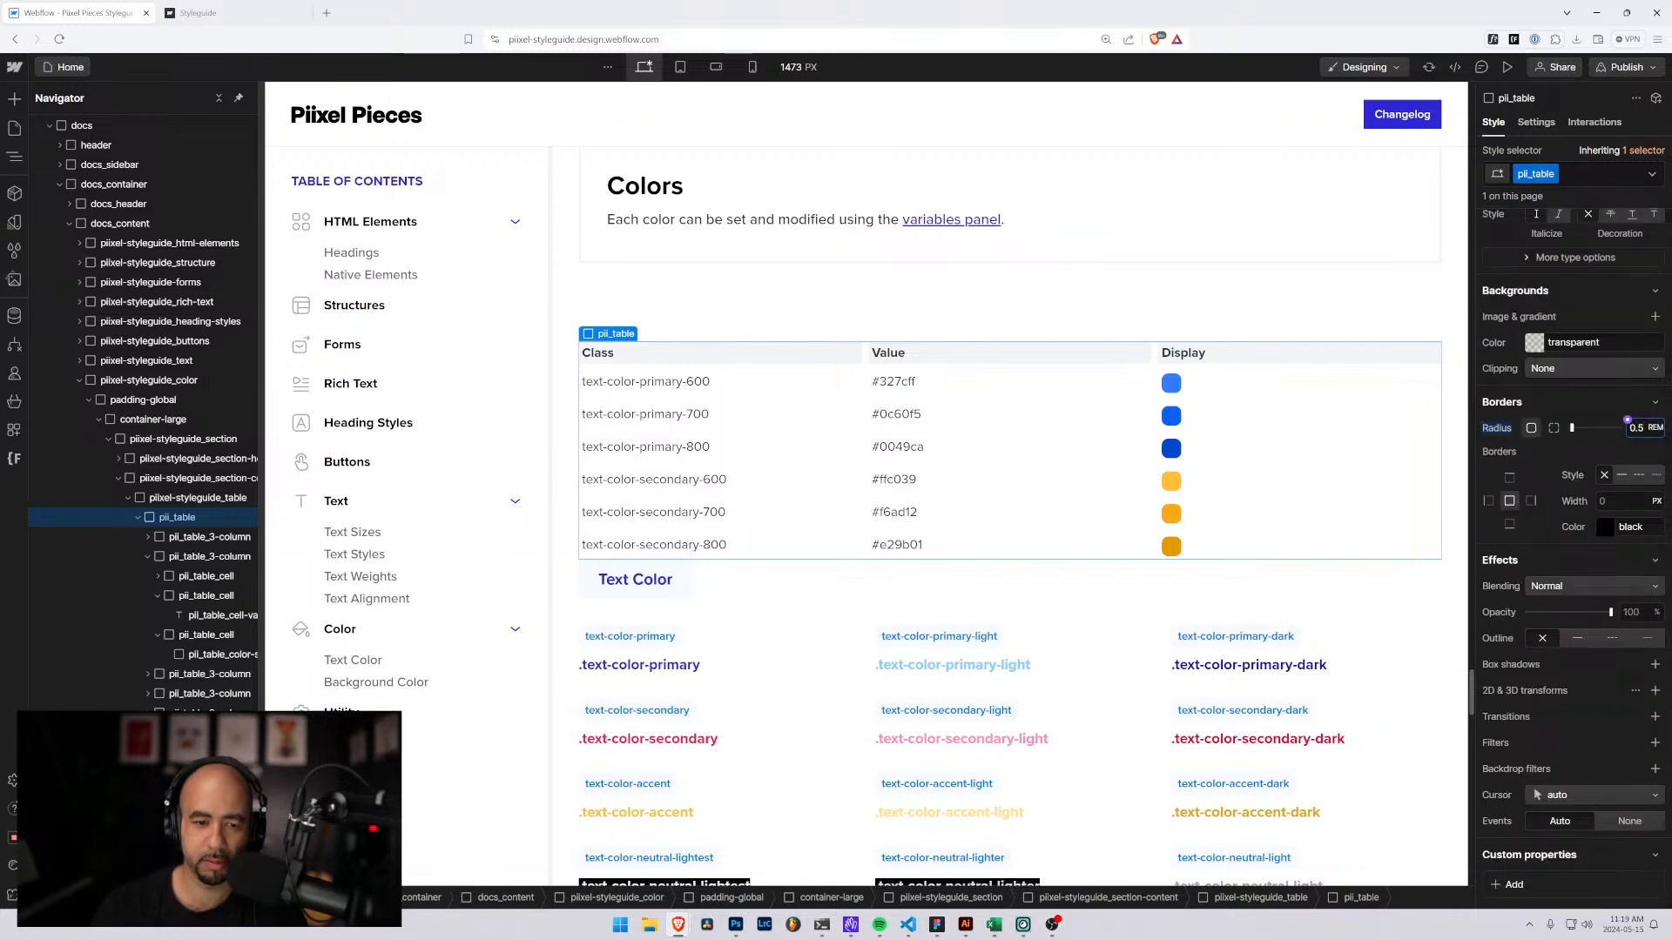
Give the pii_table class a 1 px solid border on all sides in the neutral-lighter color variable.
left_click(1621, 478)
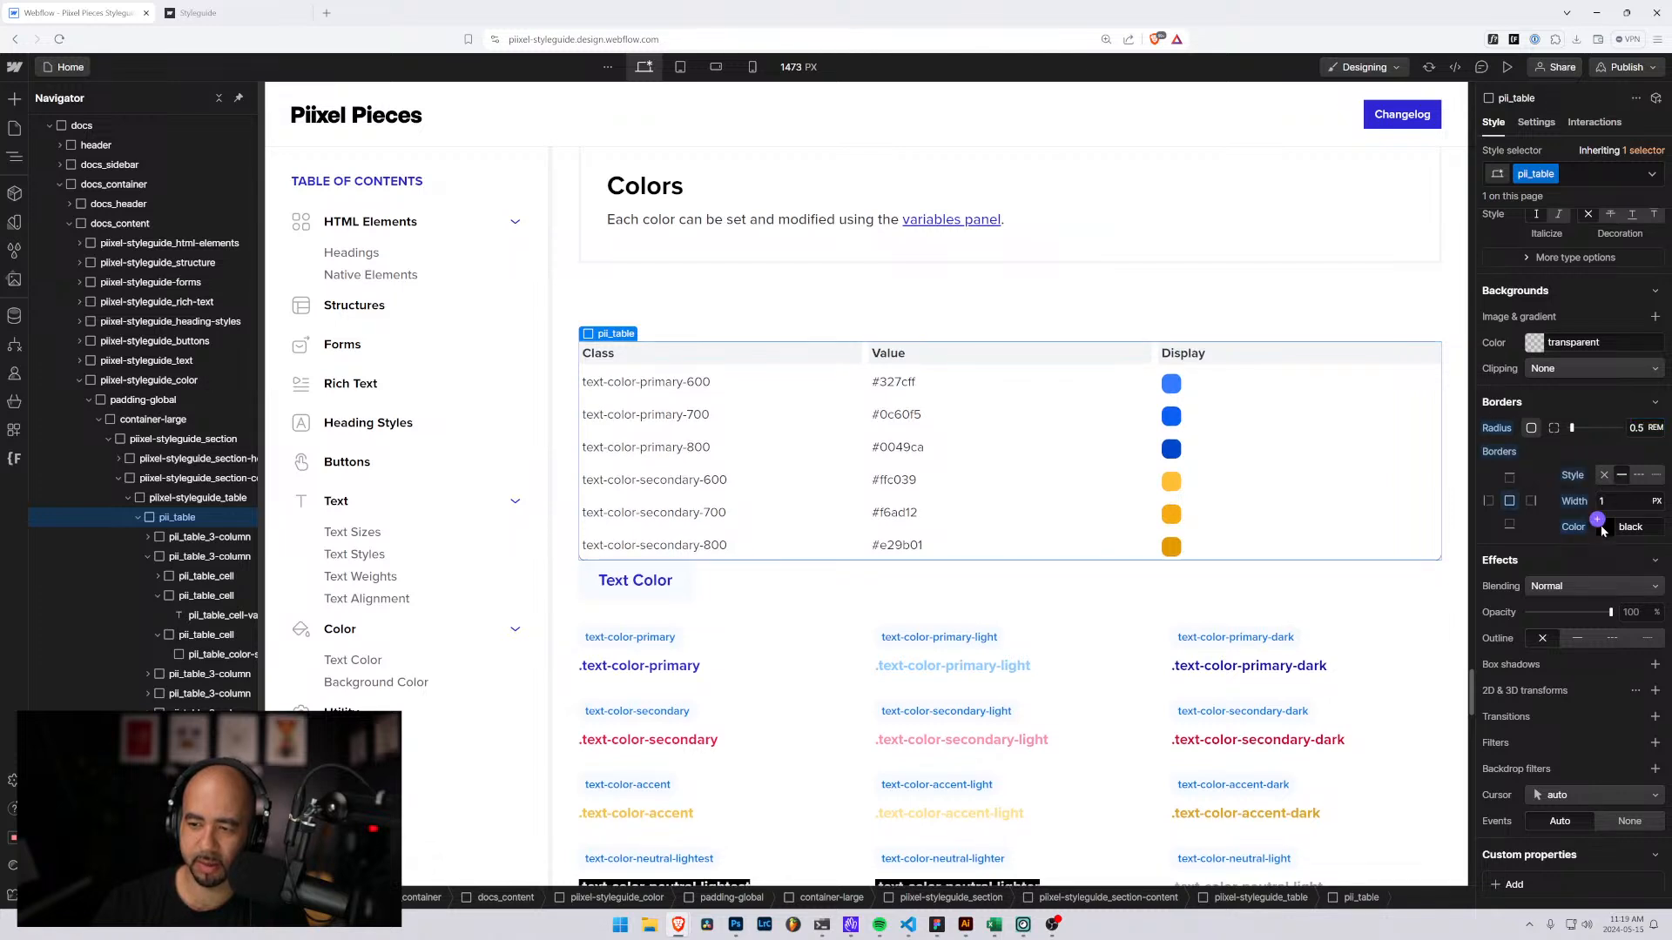
left_click(1599, 522)
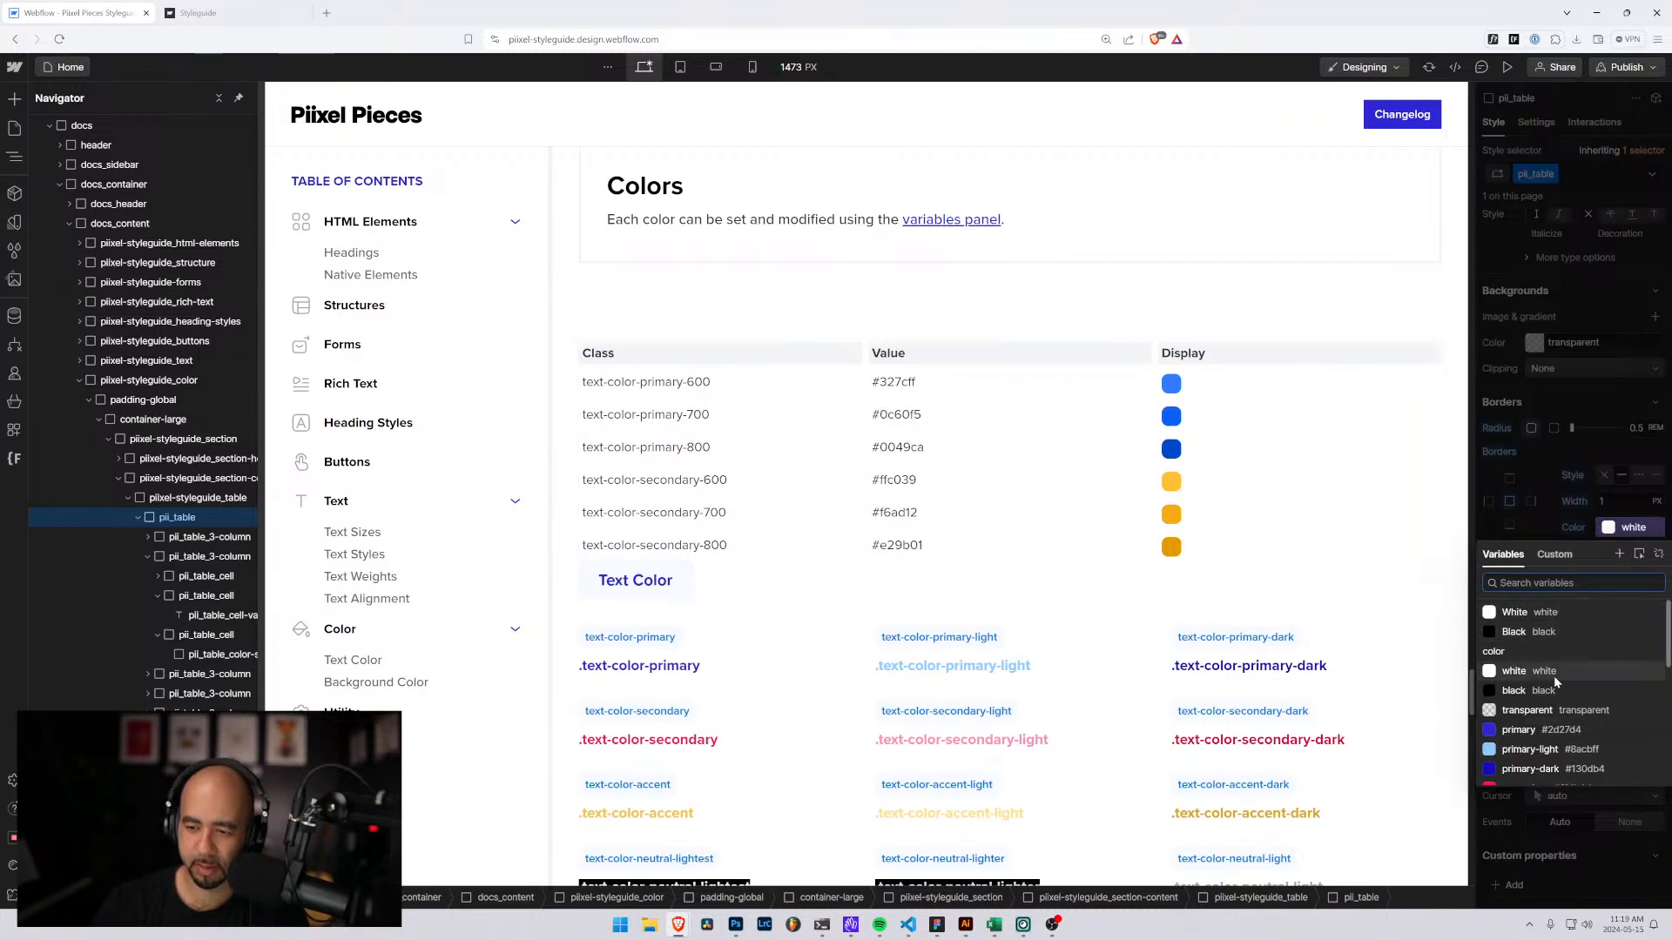
scroll(1558, 696, "down", 3)
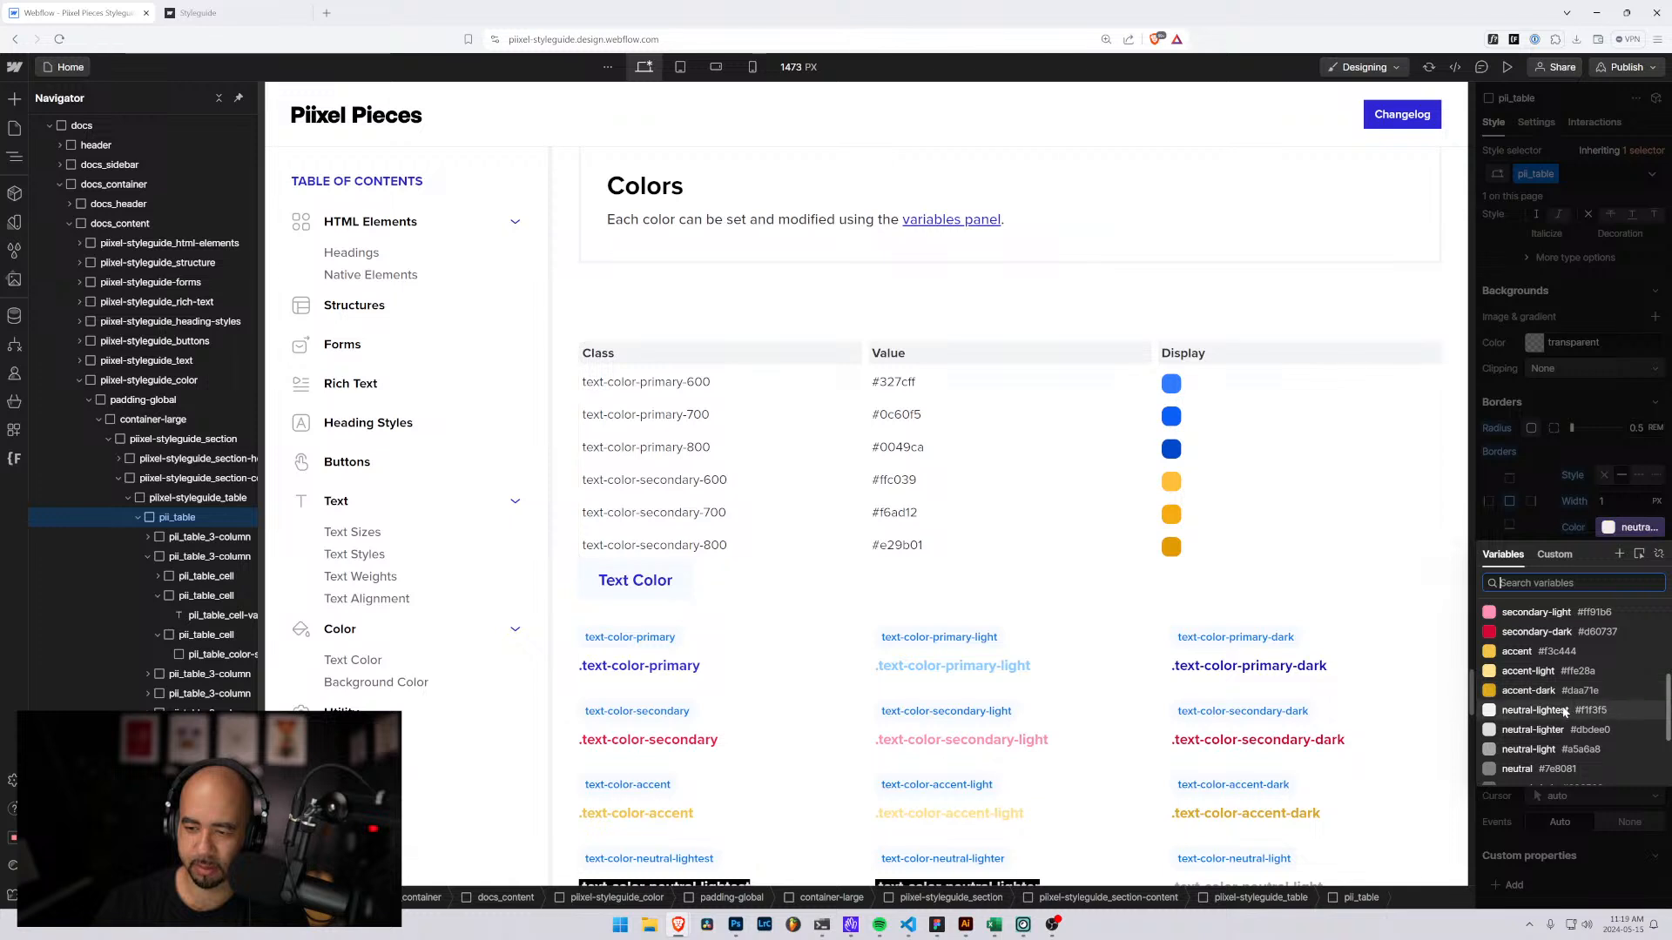
left_click(1563, 711)
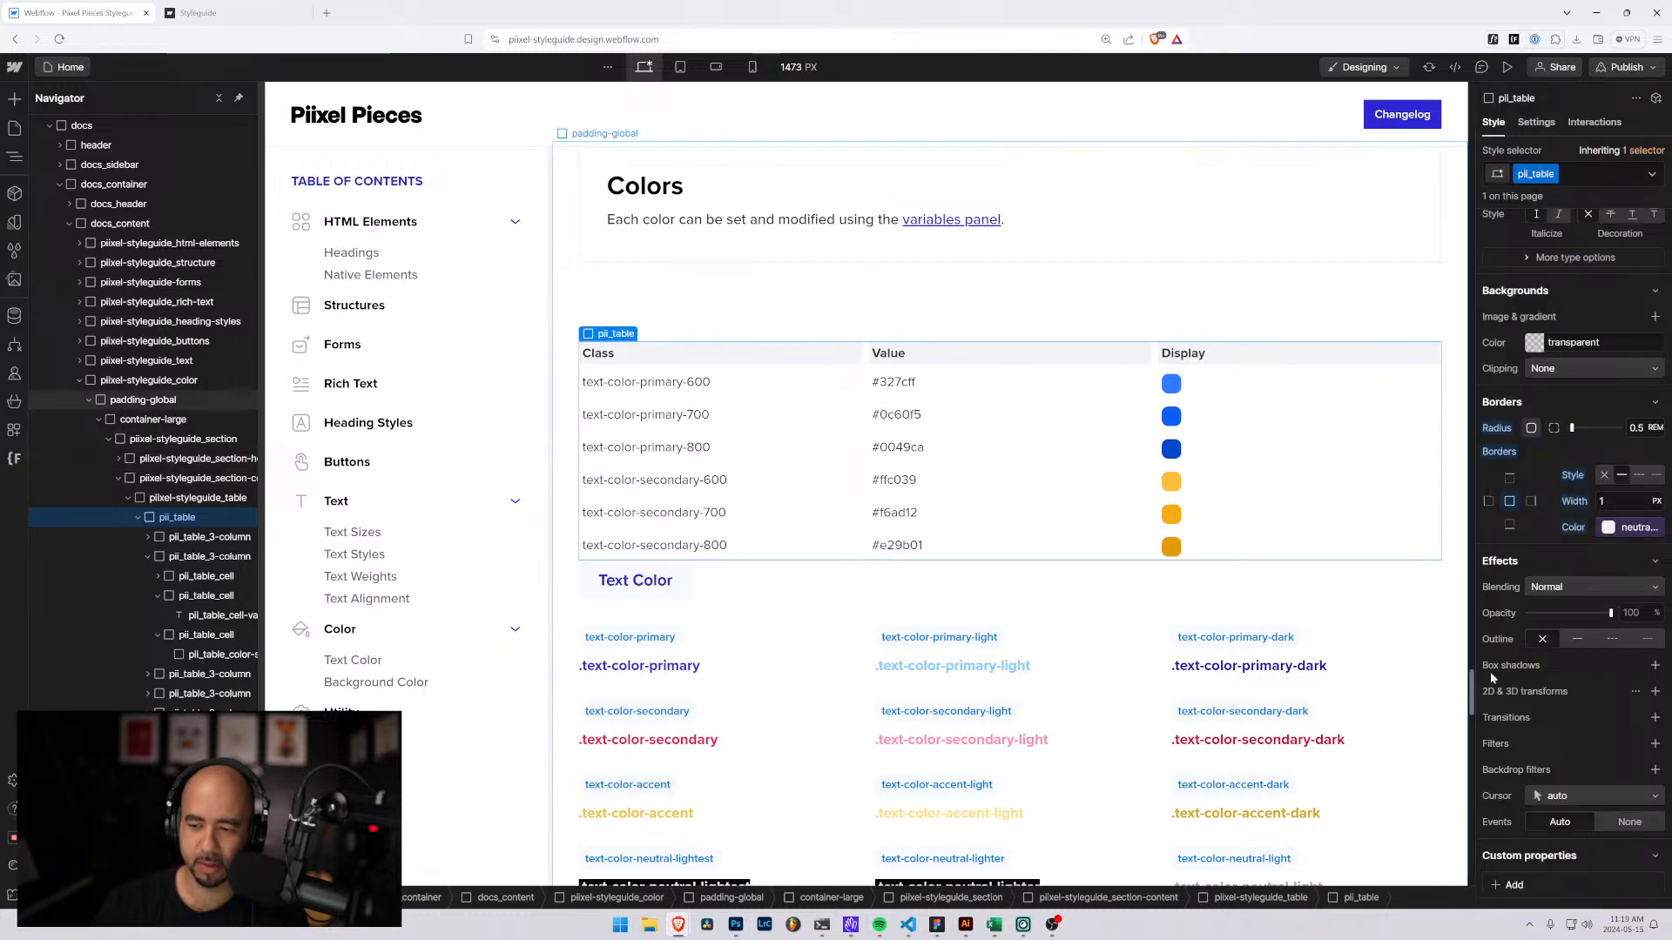
left_click(1607, 529)
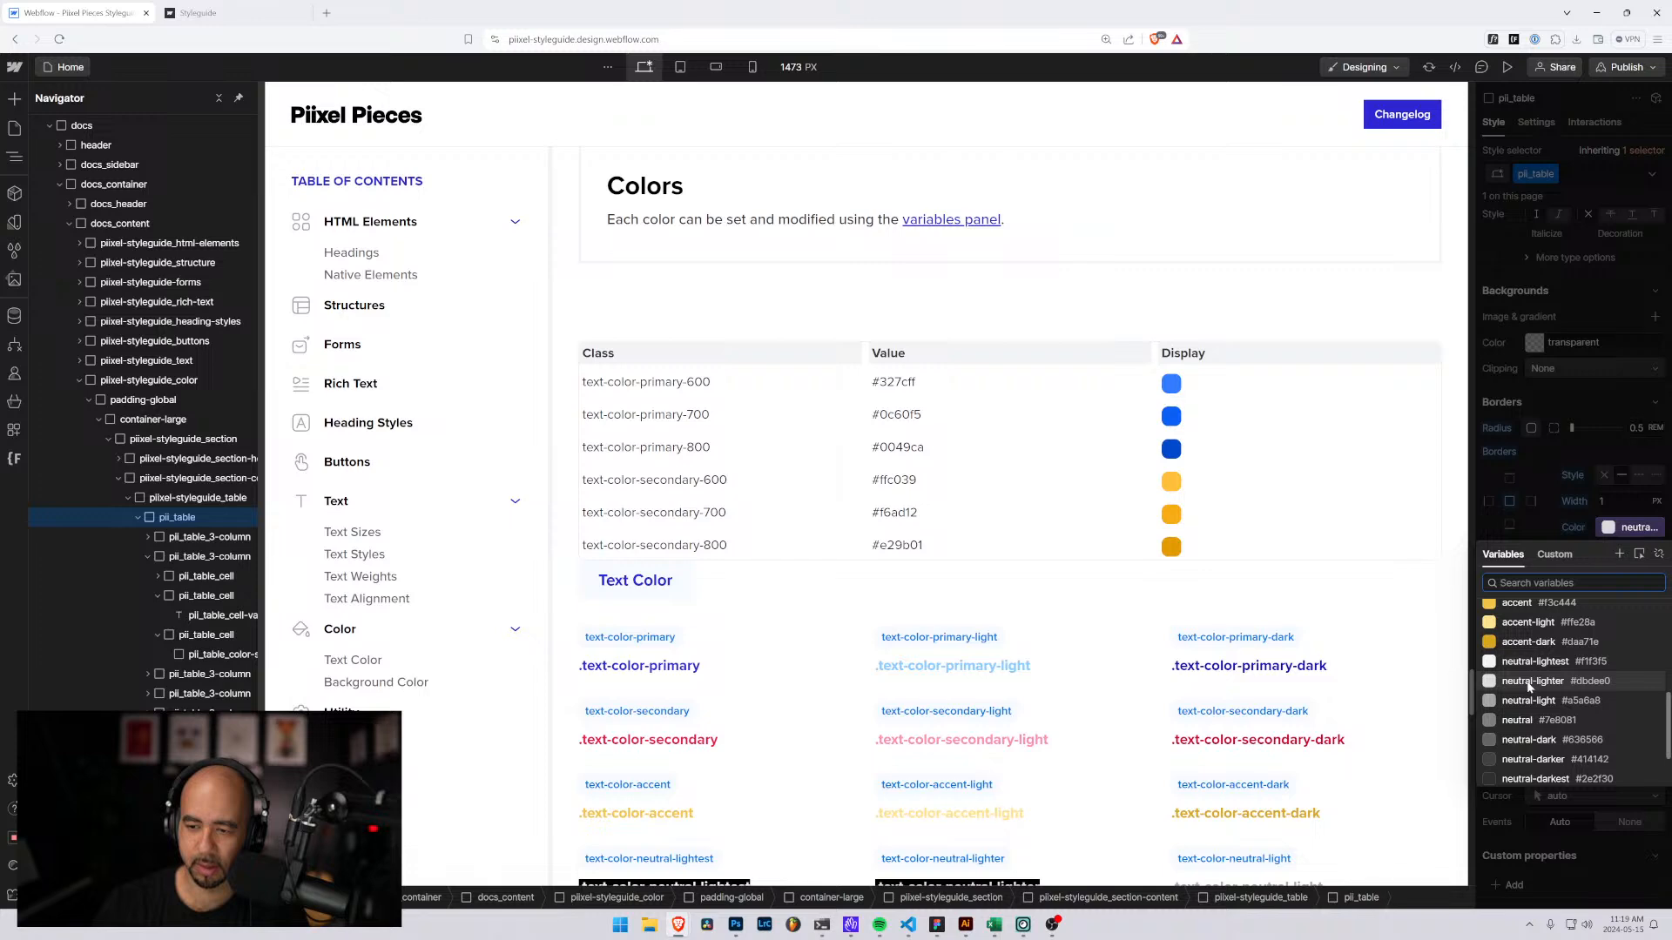
left_click(1045, 308)
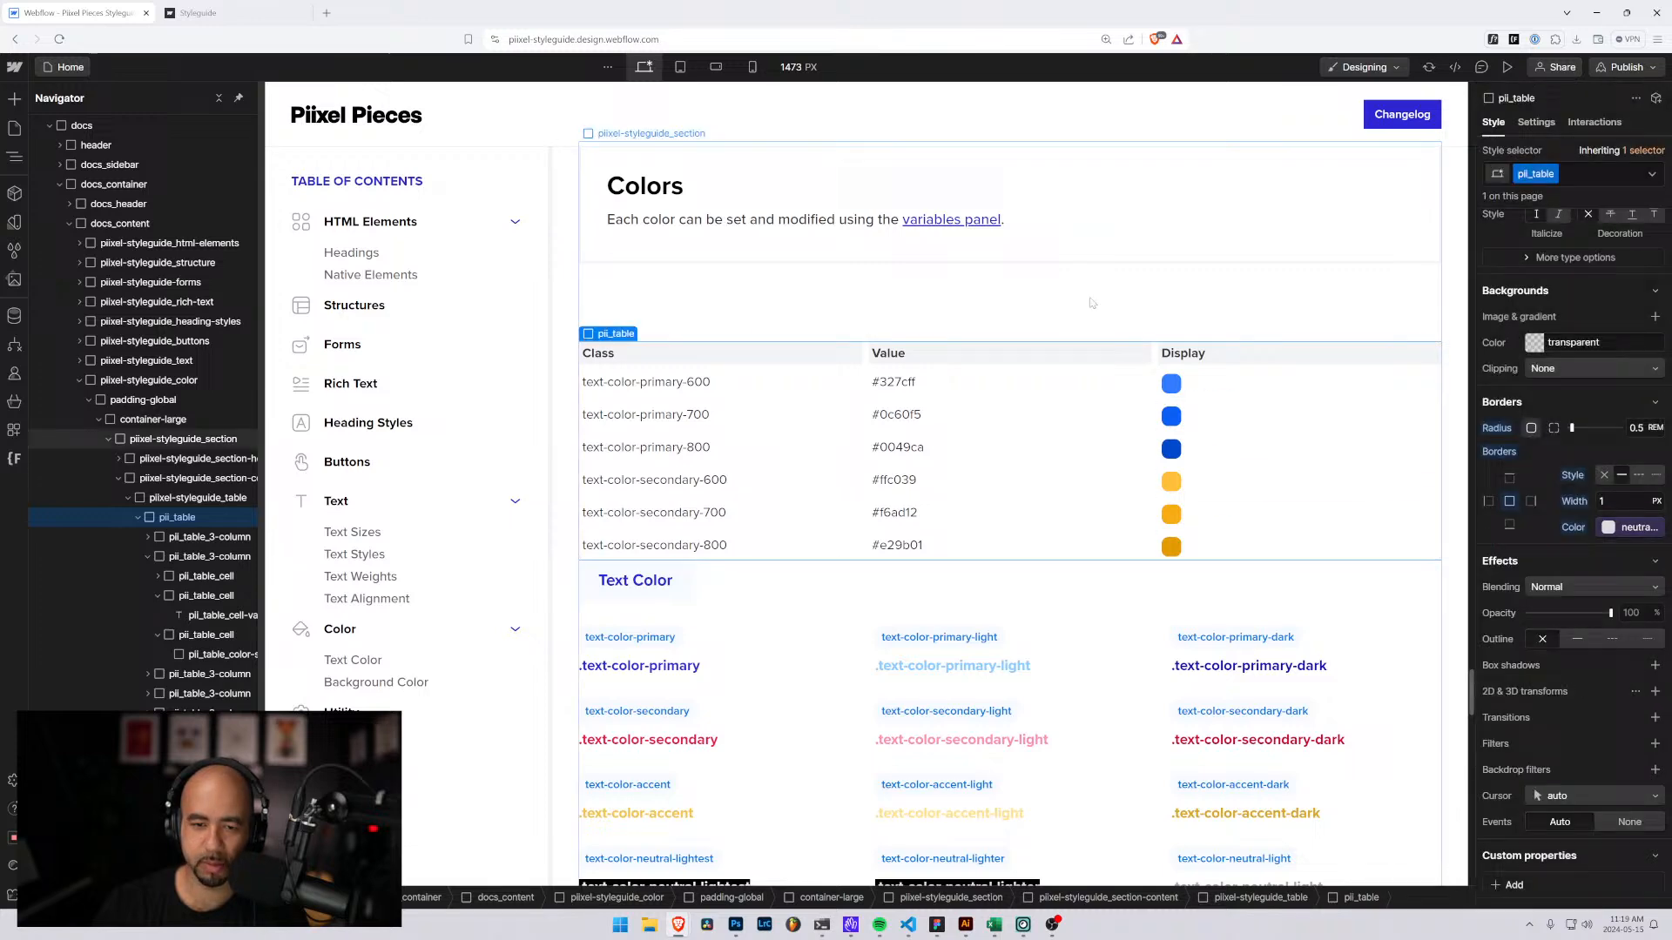
left_click(566, 343)
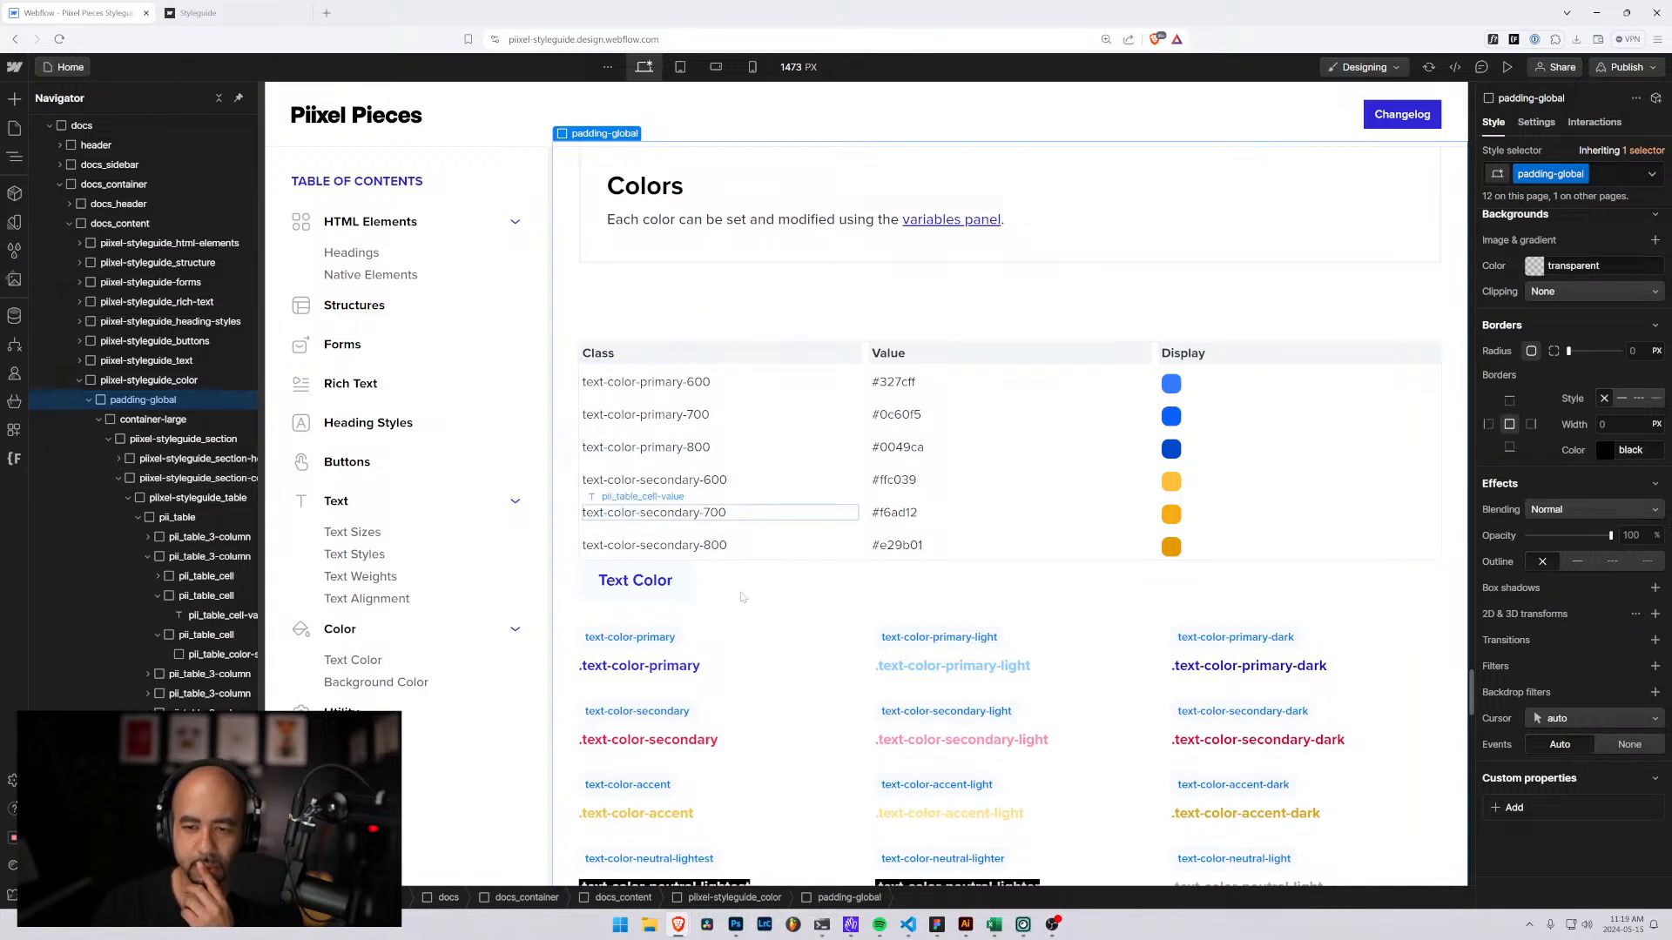
Add a 1 px solid bottom border in the neutral-lighter color variable to the pii_table_3-column row class.
left_click(149, 557)
left_click(182, 540)
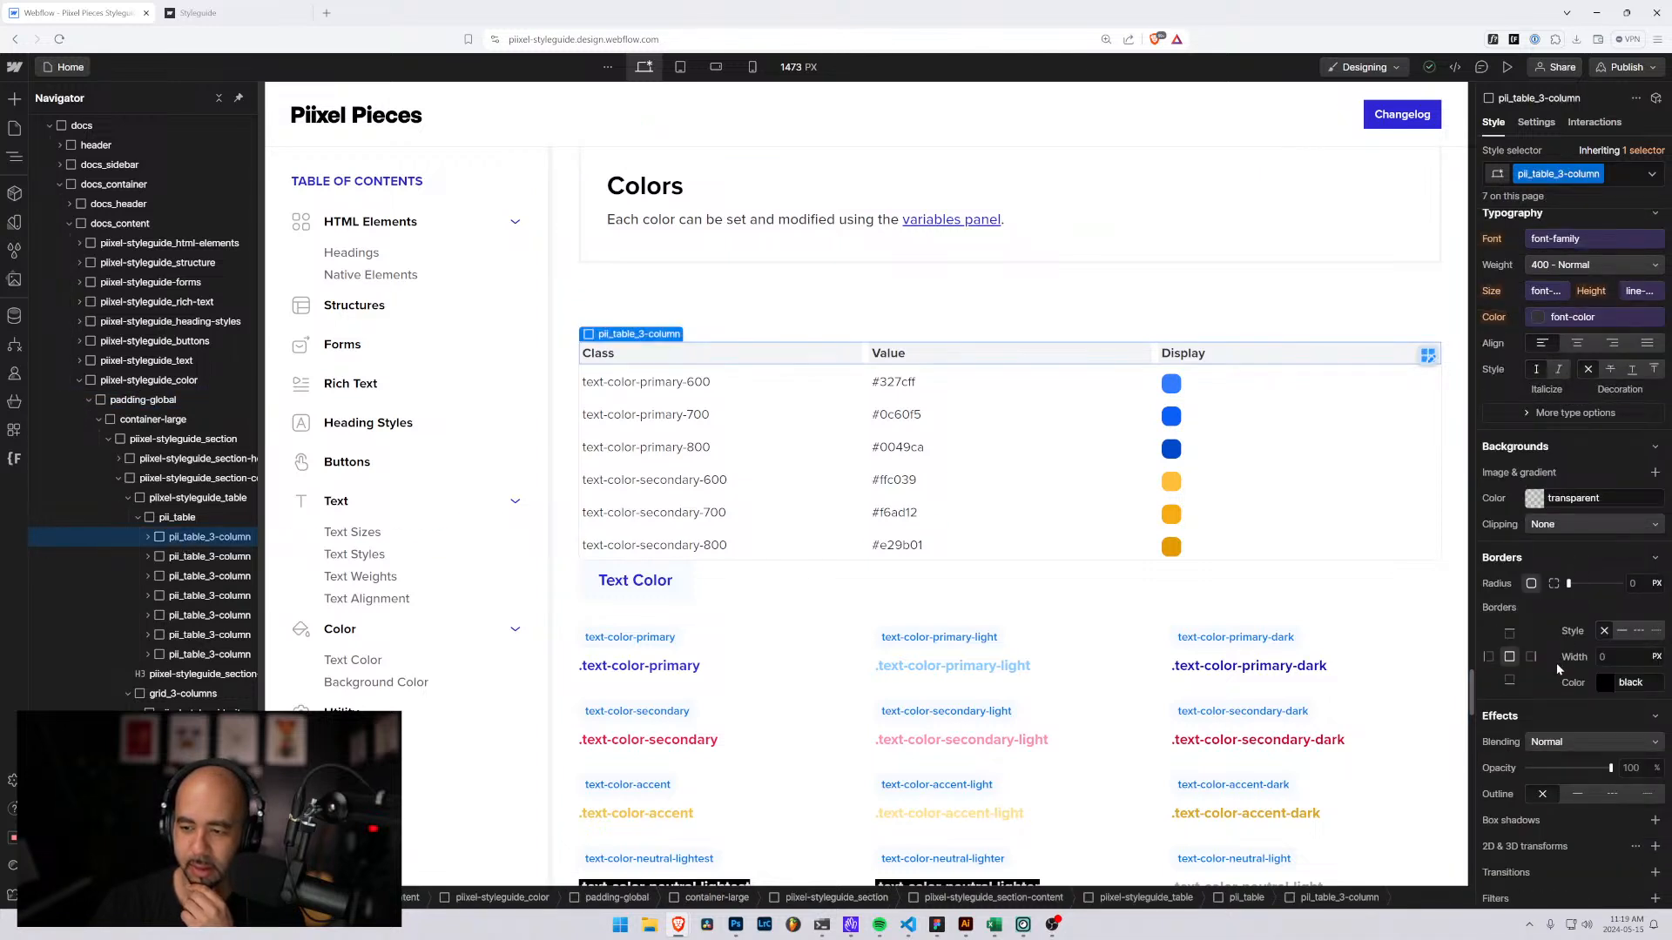
left_click(1511, 682)
left_click(1620, 631)
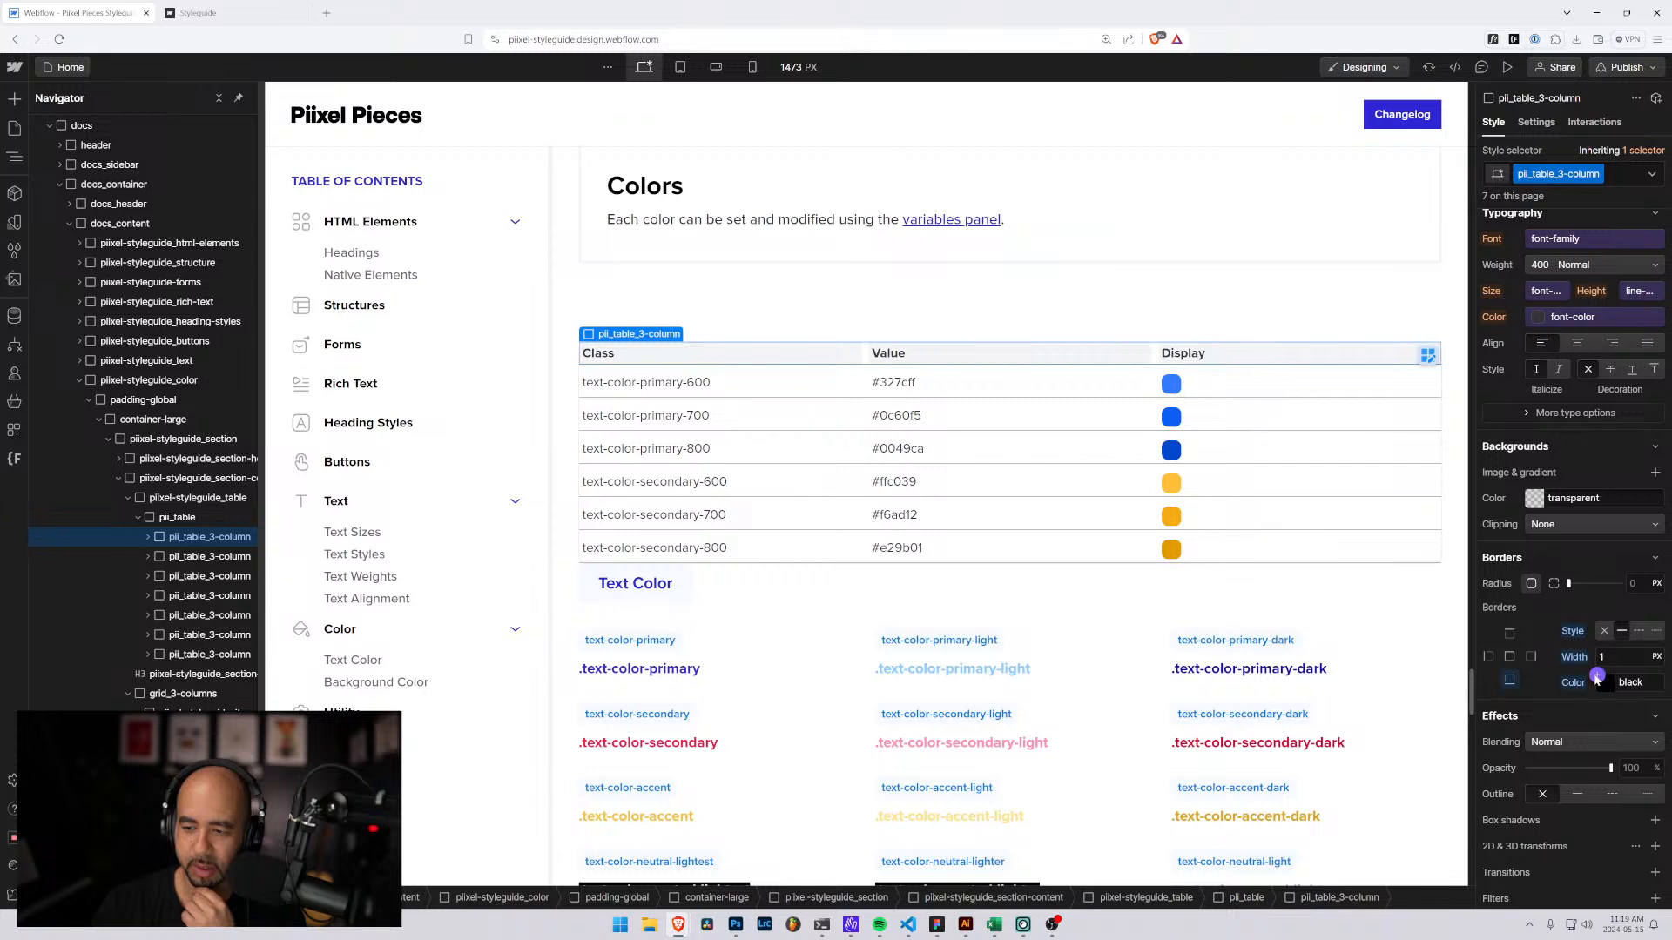
left_click(1596, 677)
scroll(1552, 584, "down", 3)
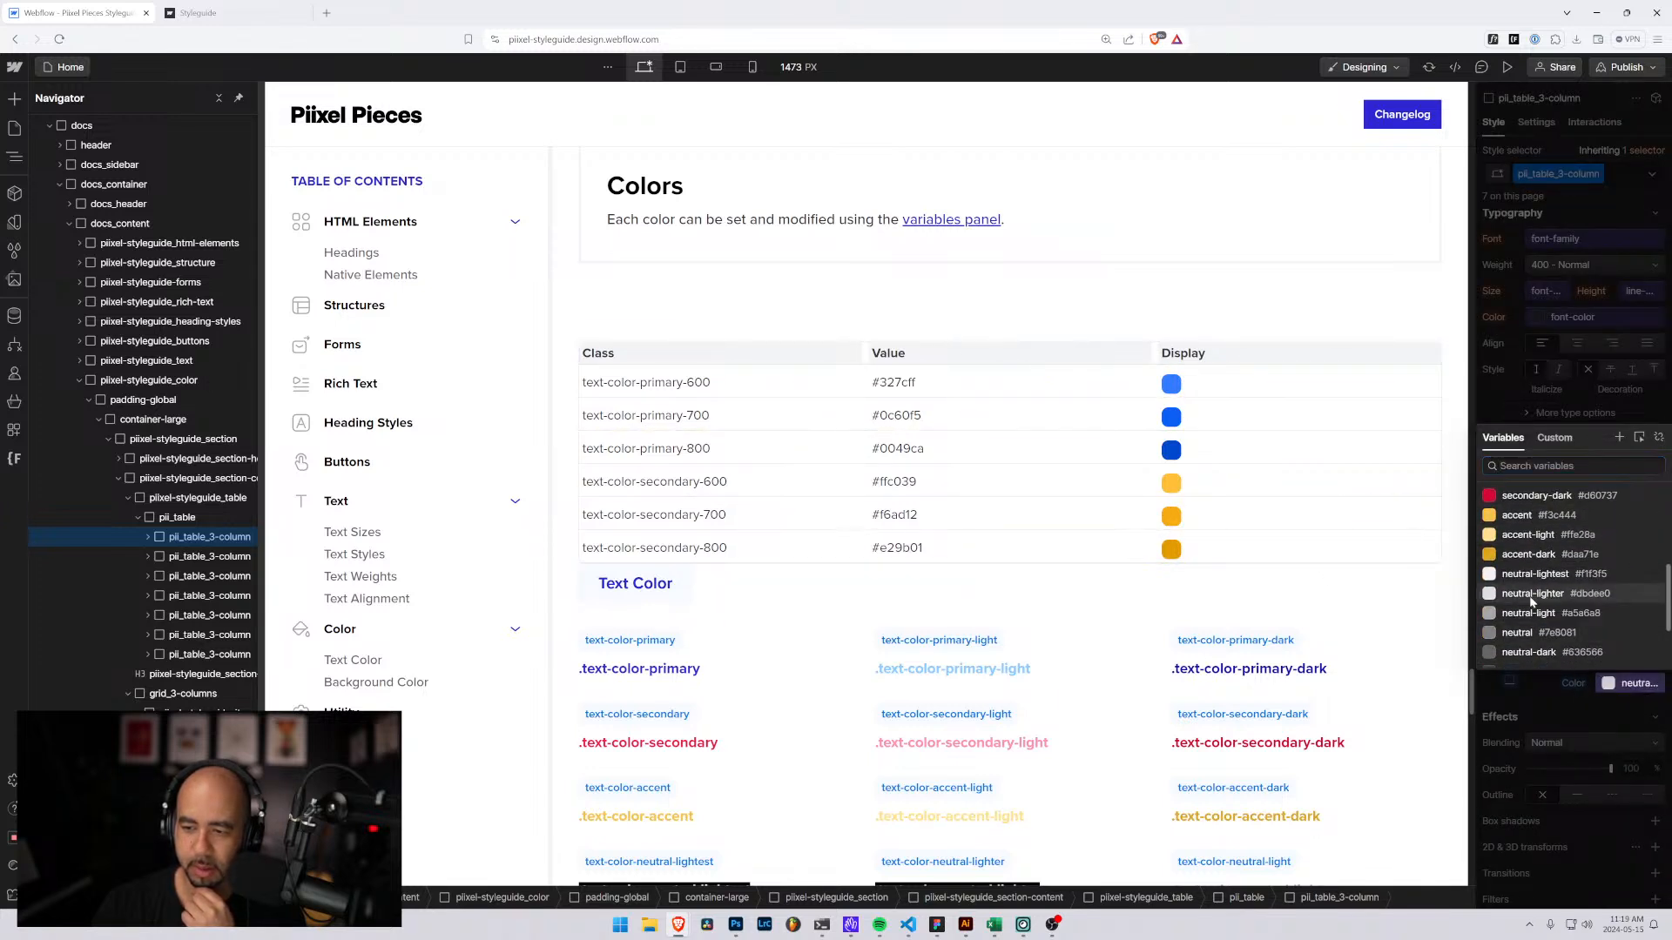
left_click(735, 293)
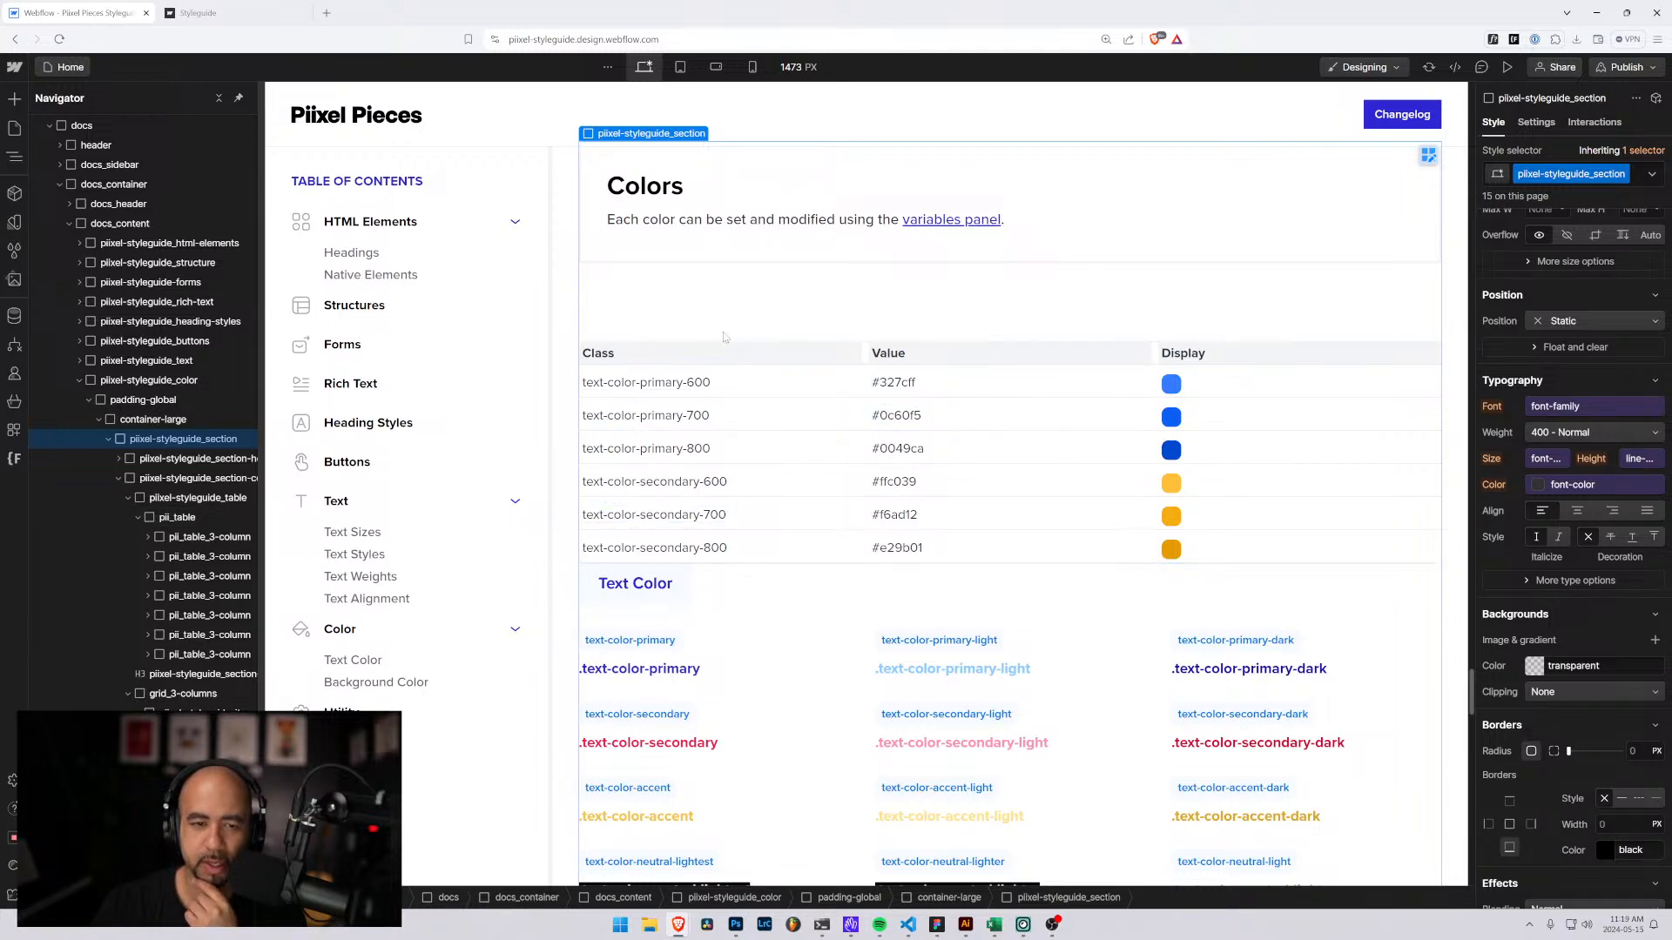
Reset the background color of the header cells' is-header class and create an is-header combo class on the header pii_table_3-column row.
left_click(678, 348)
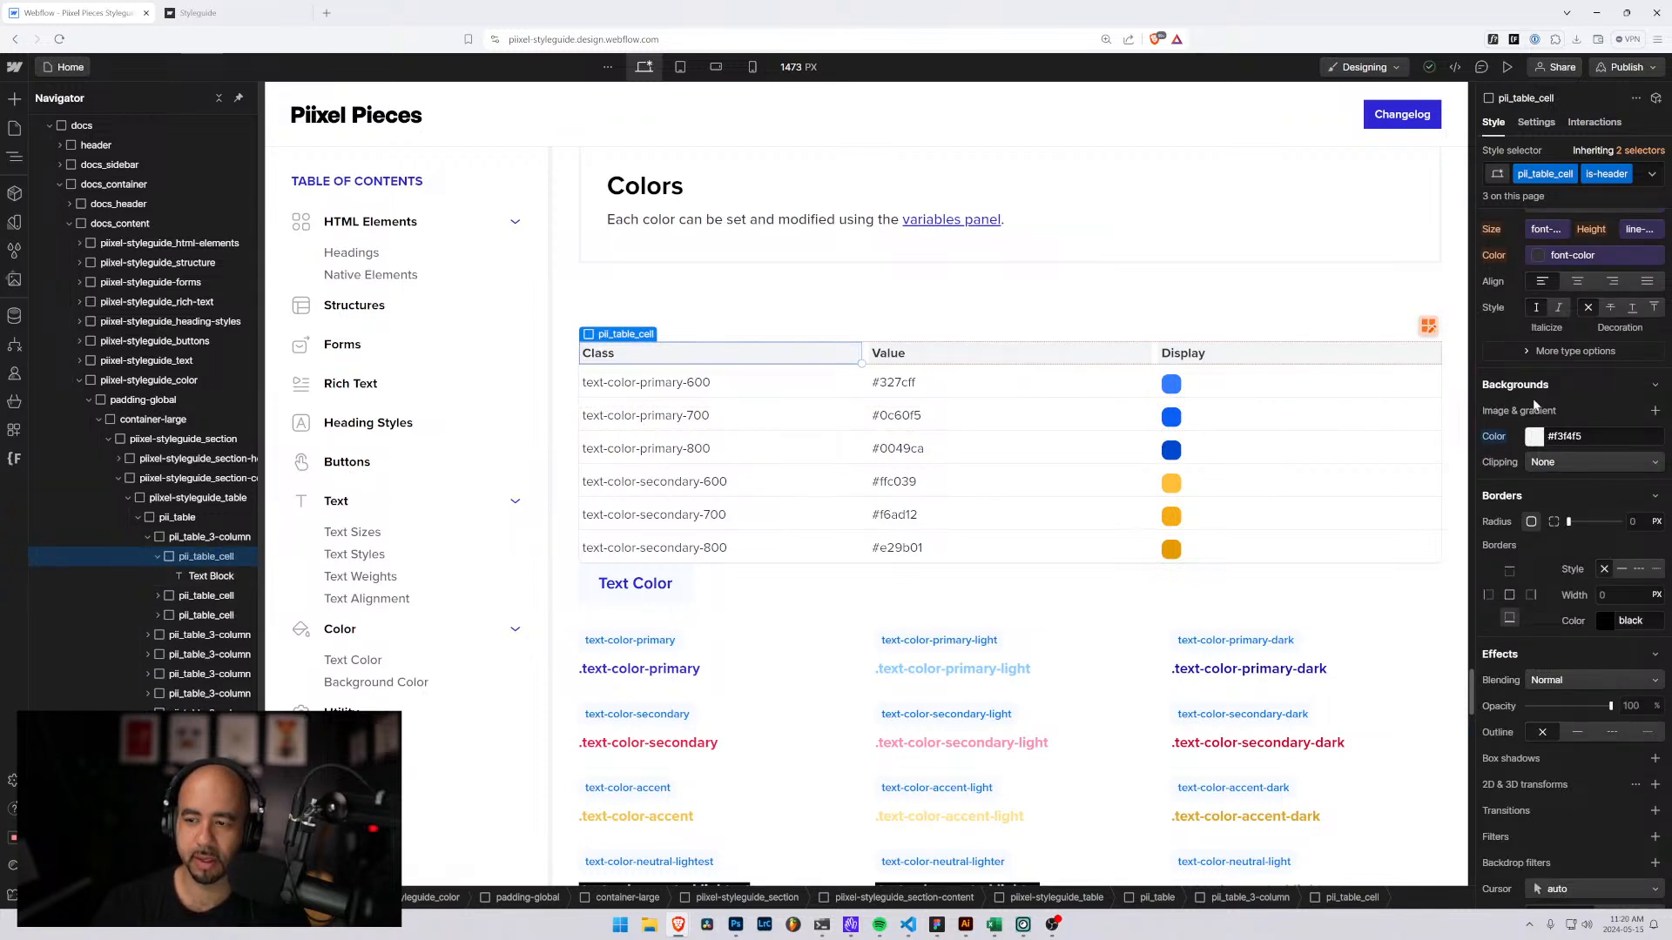
left_click(1492, 438, "alt")
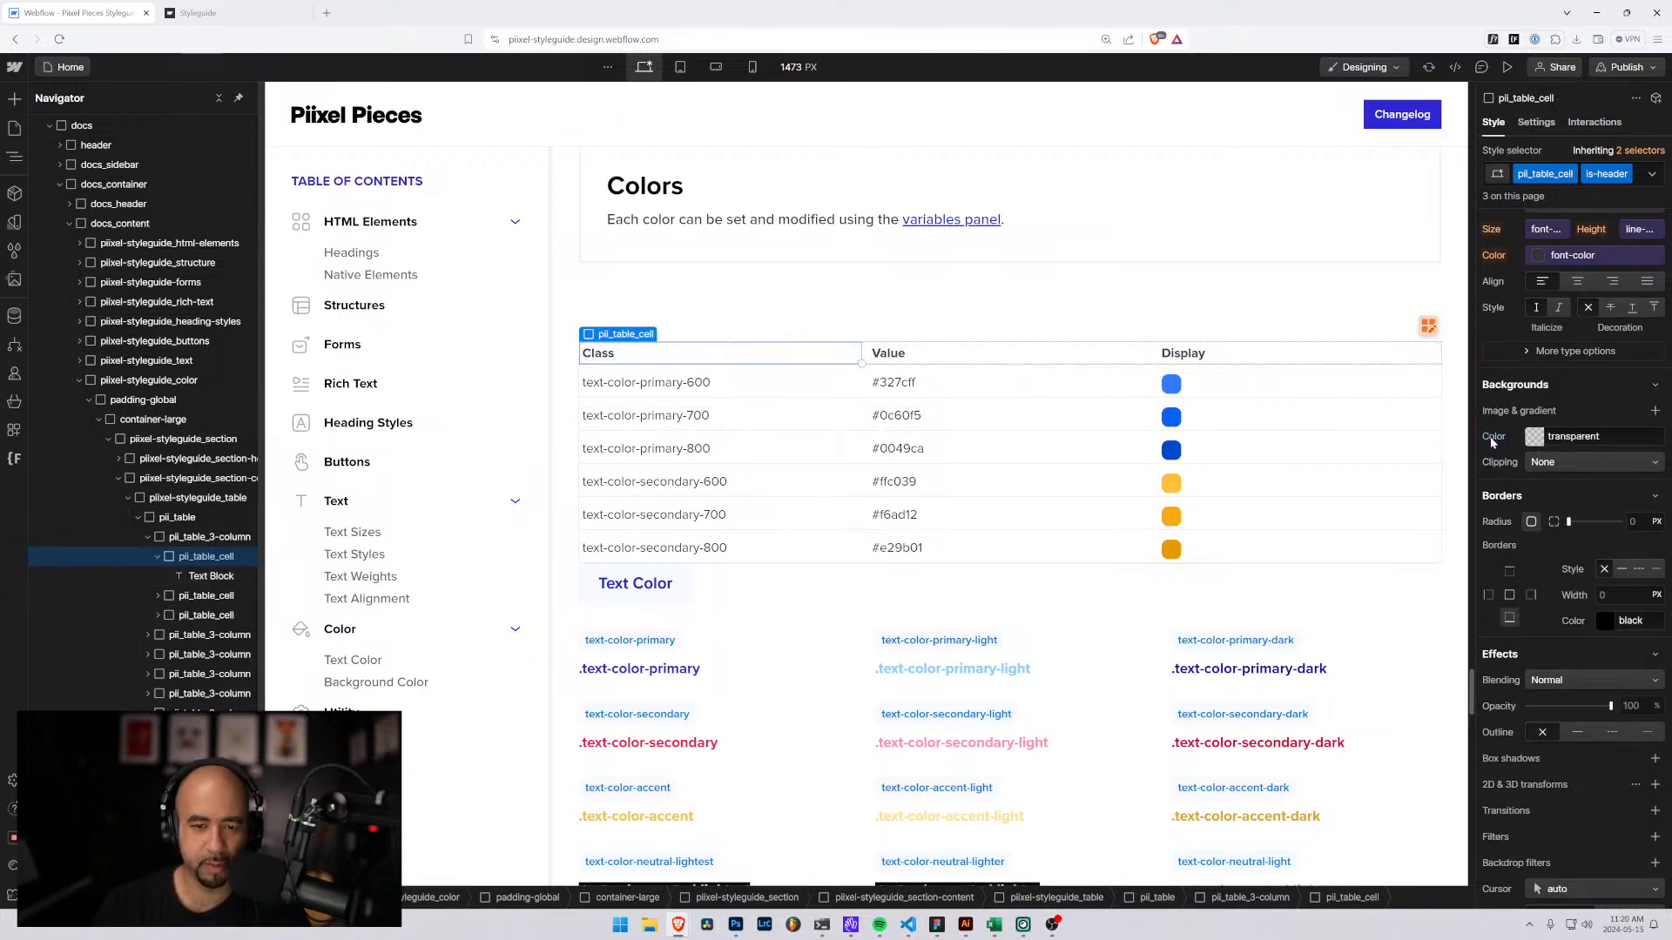
left_click(195, 539)
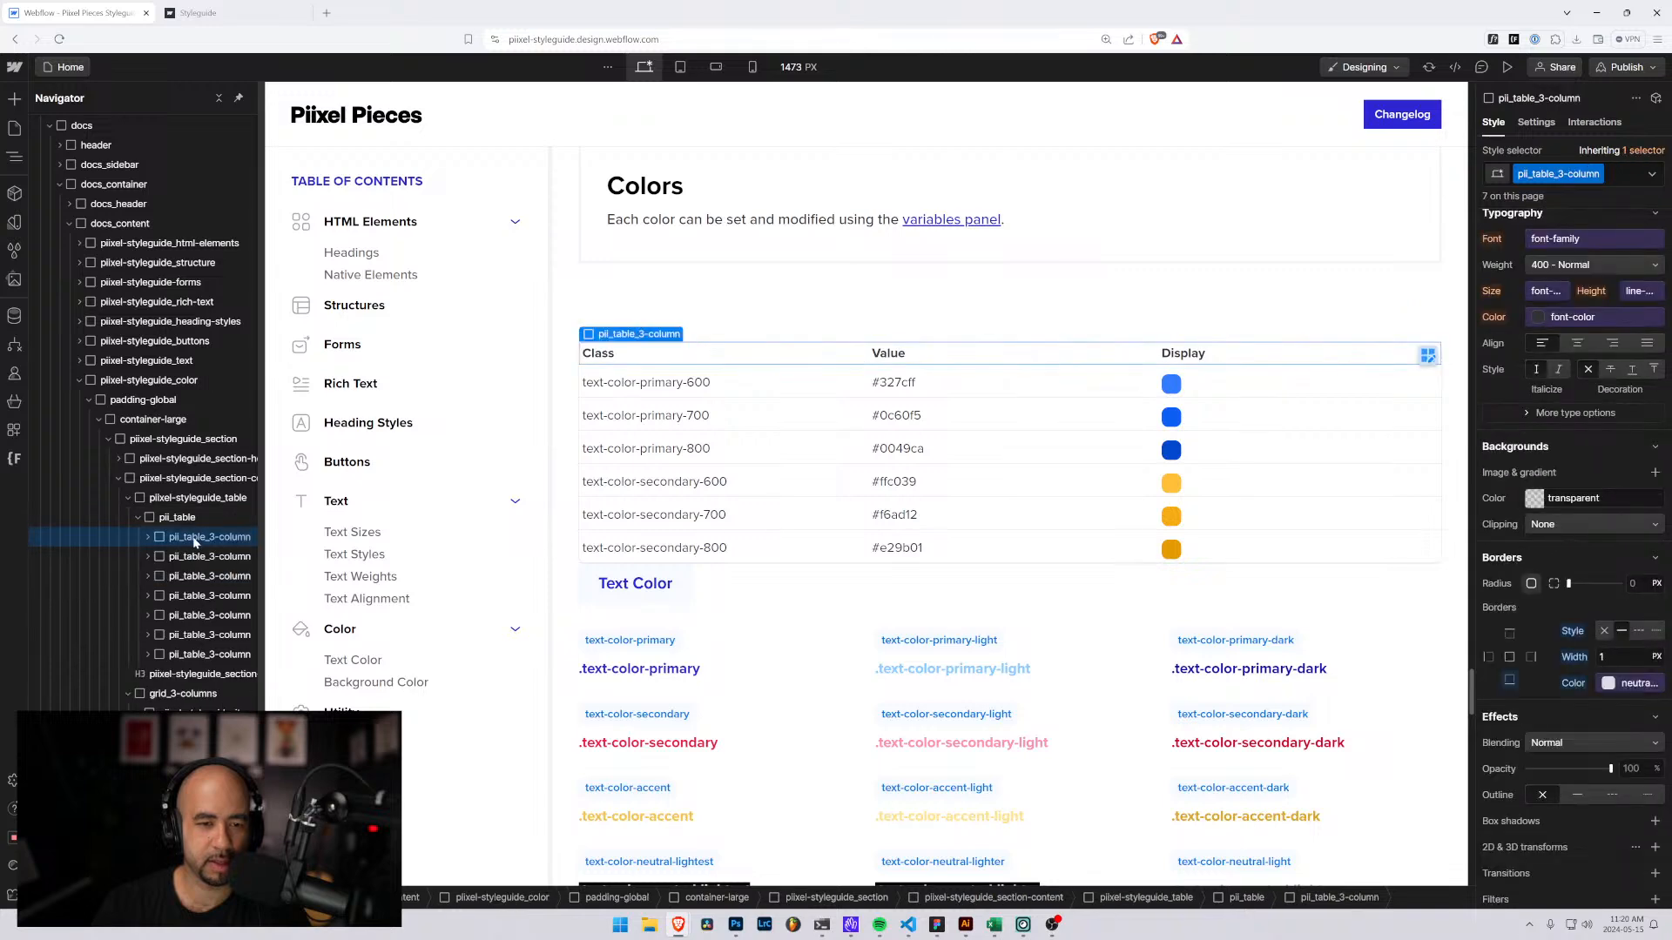
left_click(1634, 178)
type("header")
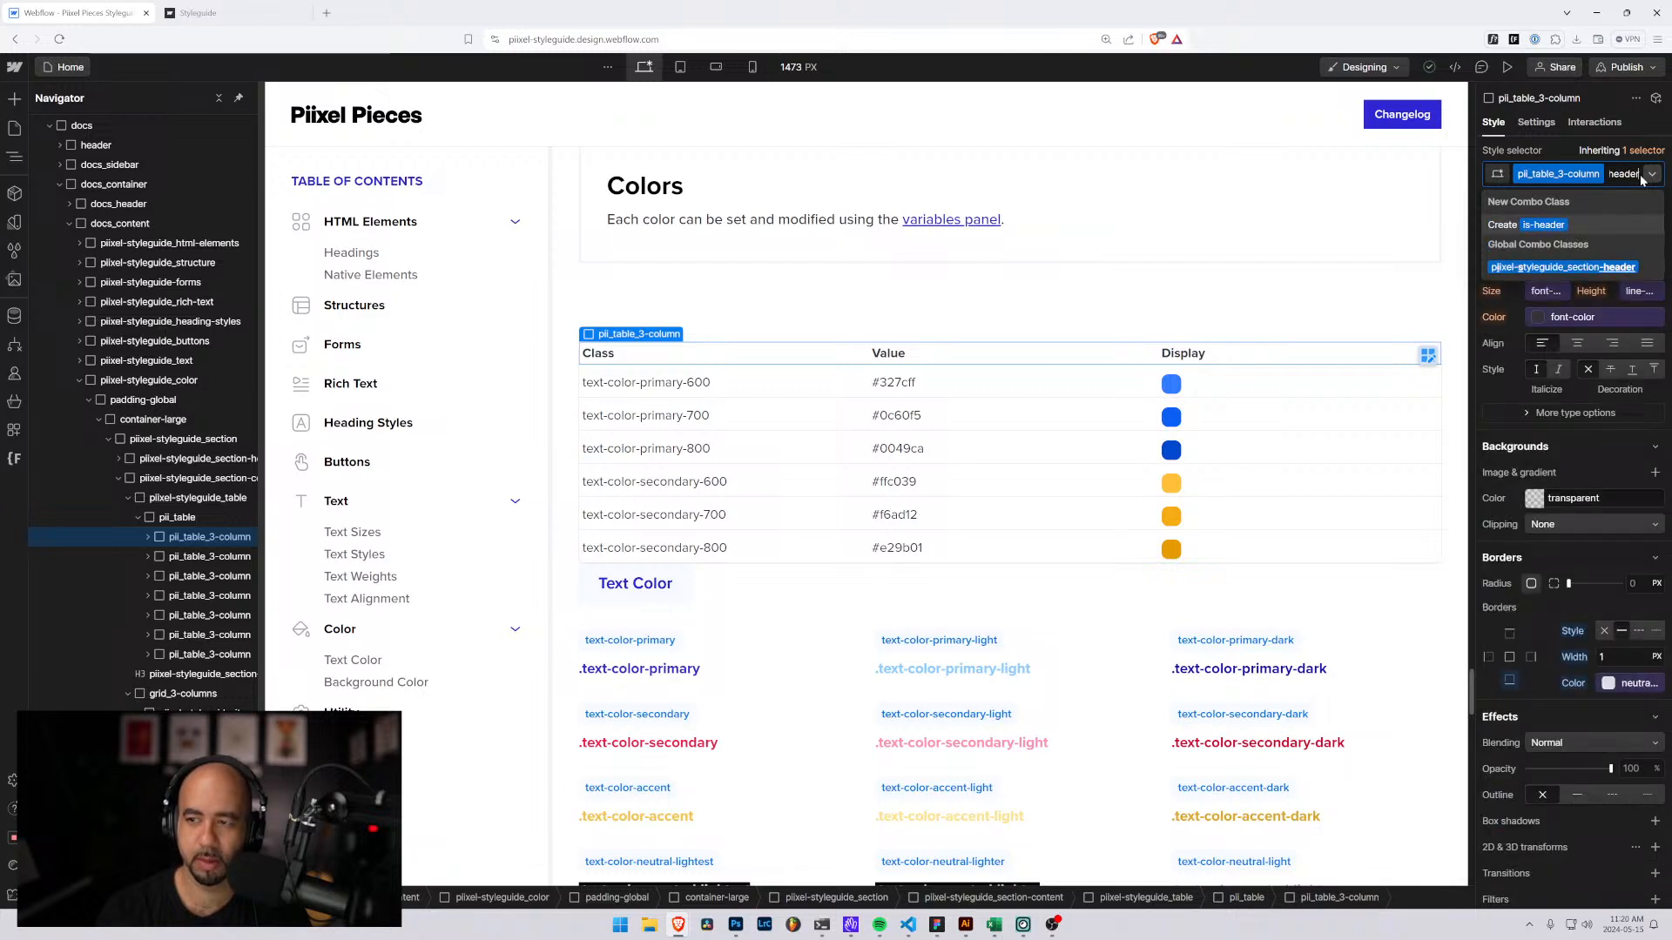
key("Return")
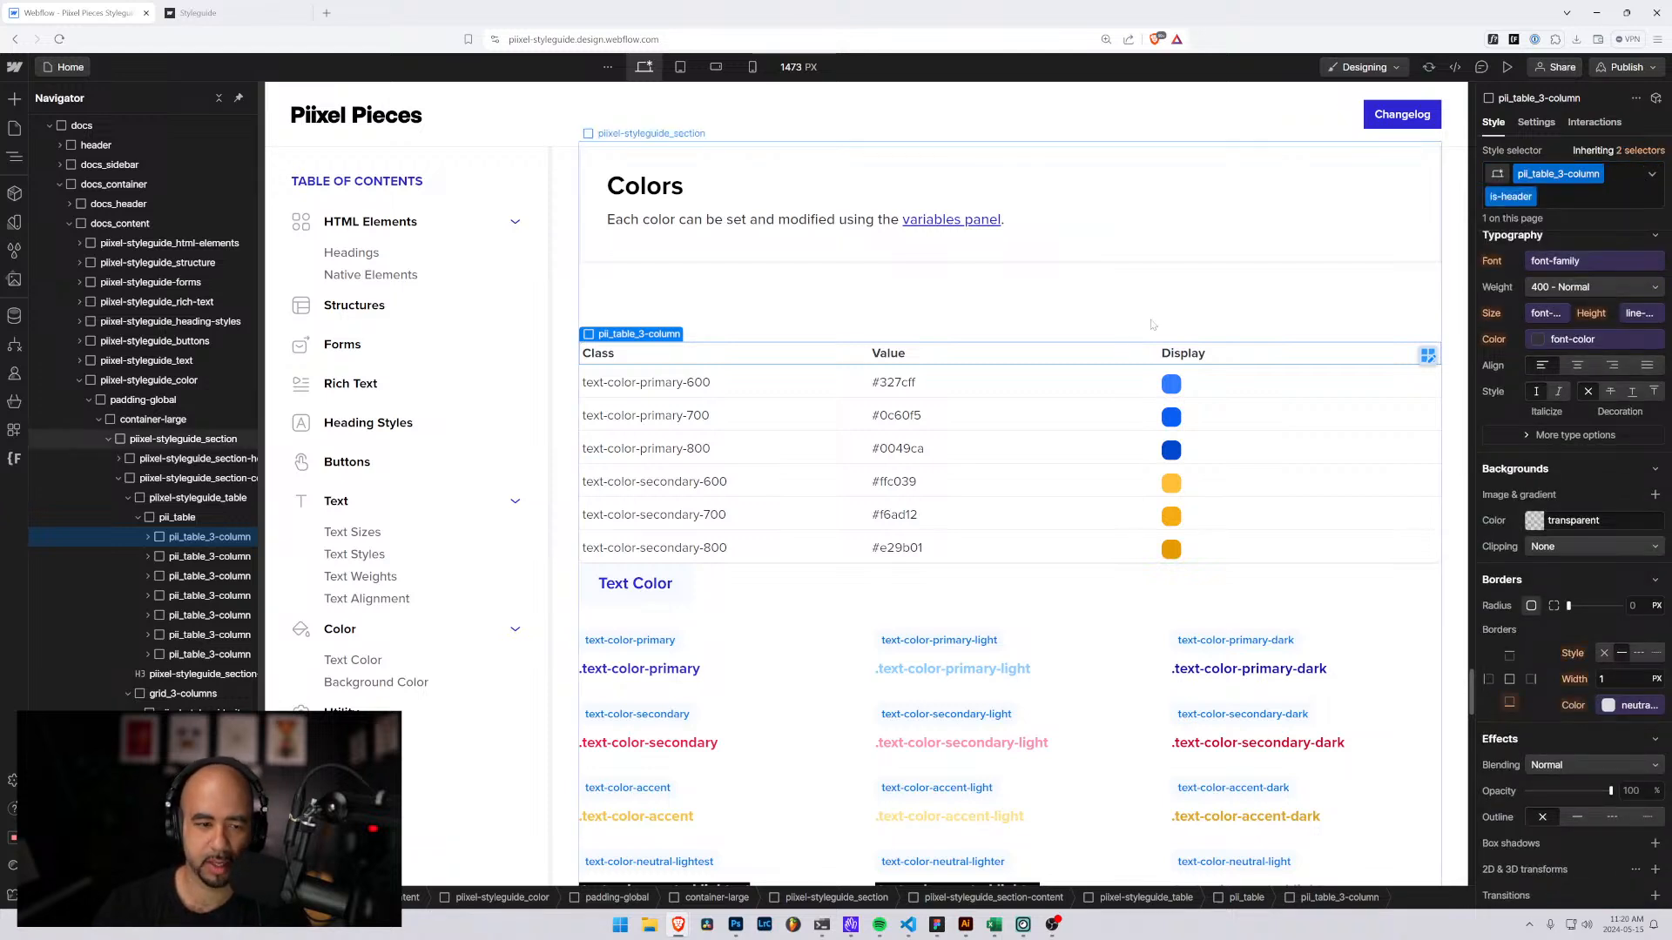
Set the top-left and top-right corner radii of the header row's is-header combo class to 0.5rem.
scroll(1550, 654, "down", 1)
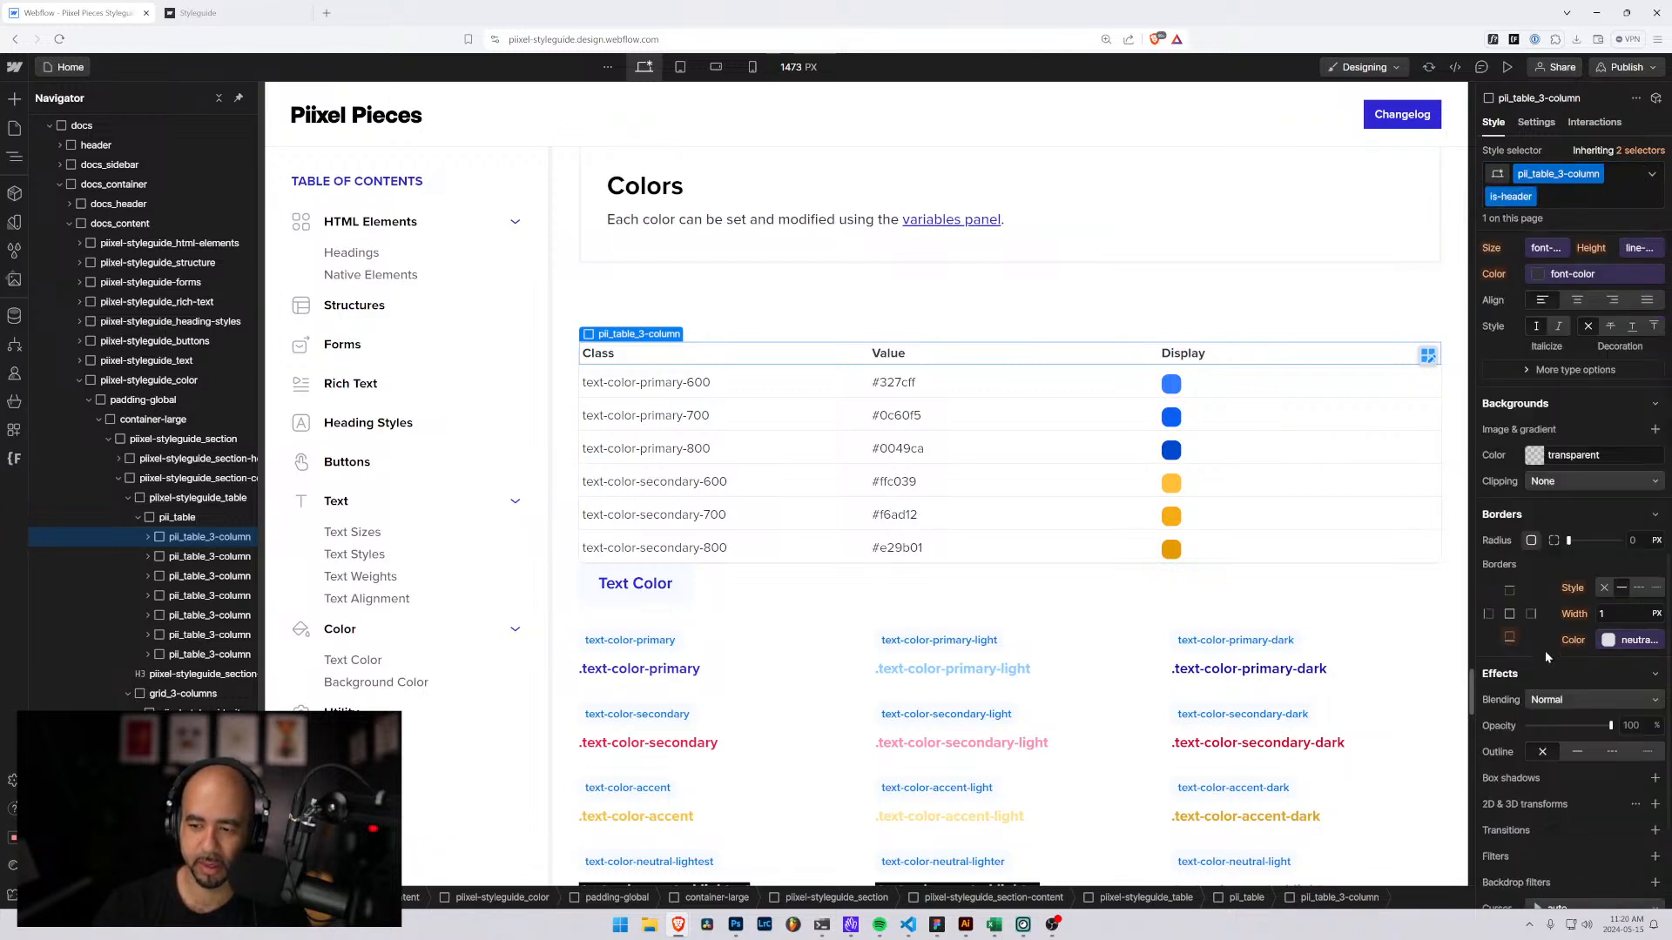
scroll(1534, 672, "down", 2)
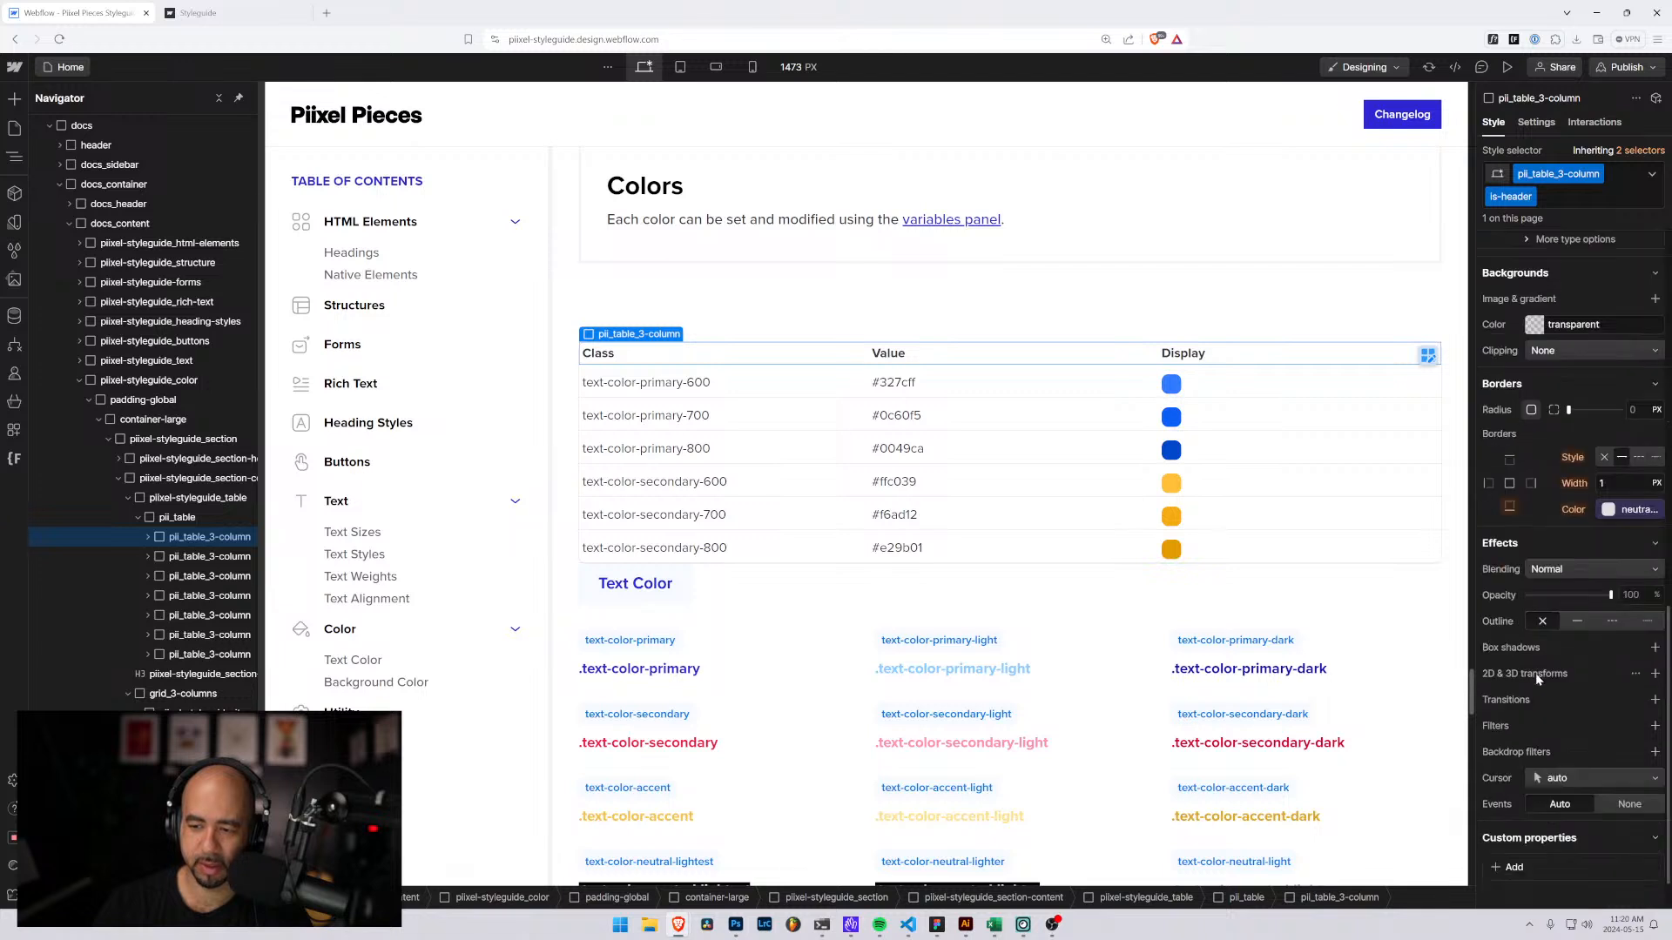
left_click(1555, 409)
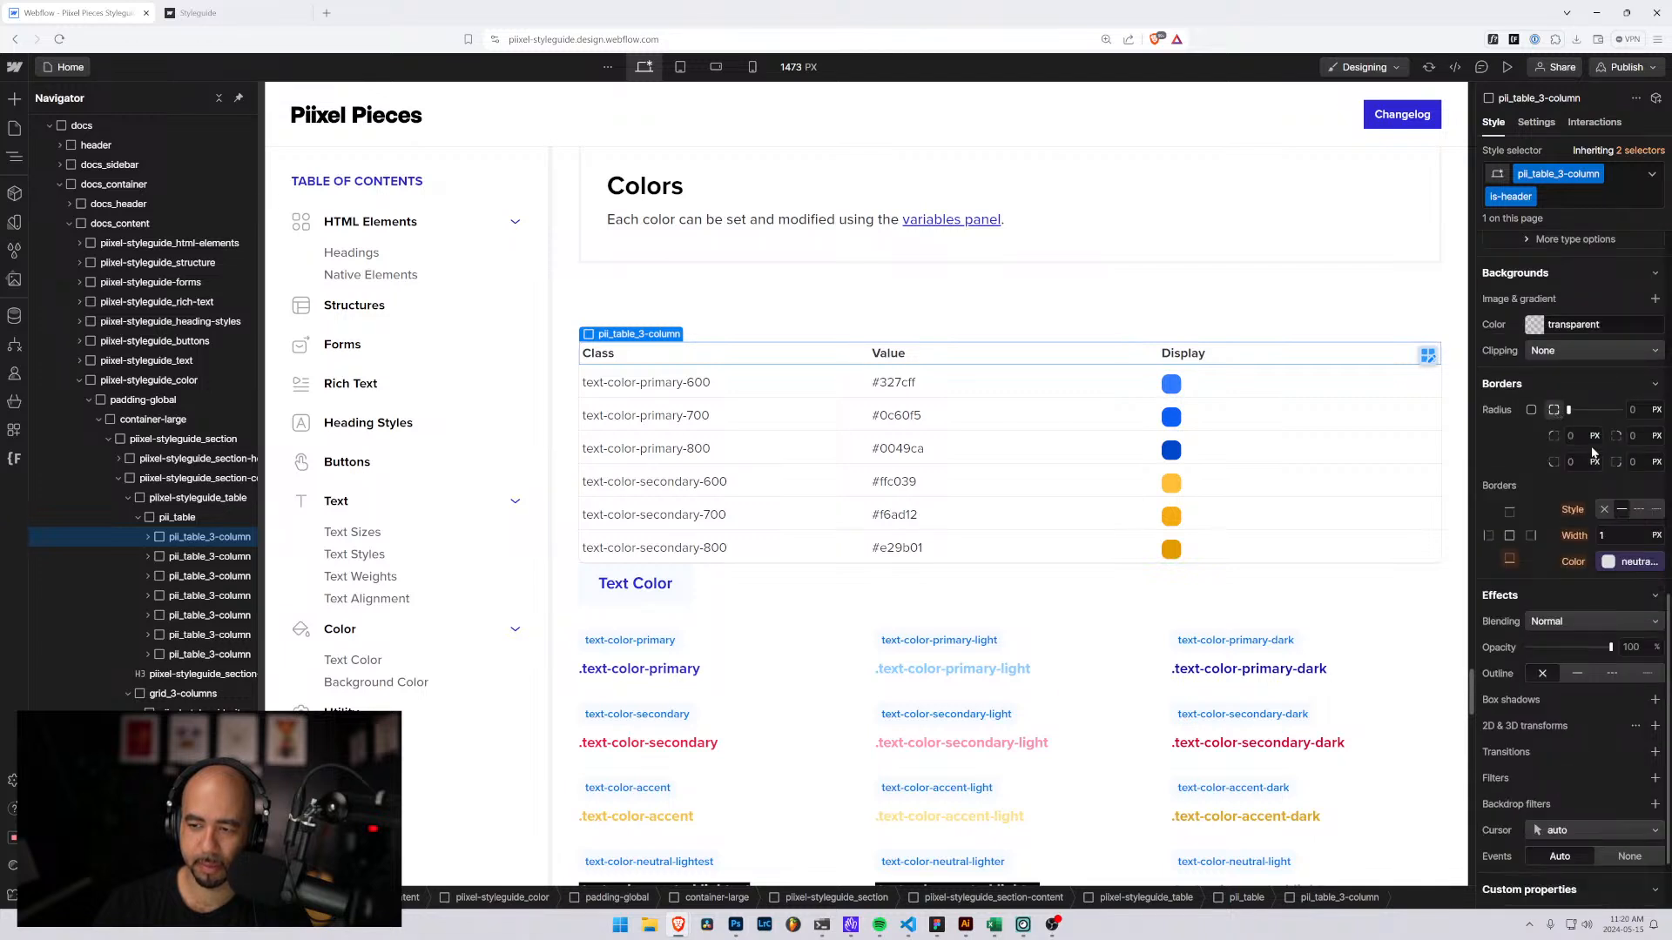
left_click(1575, 436)
type("0.5r")
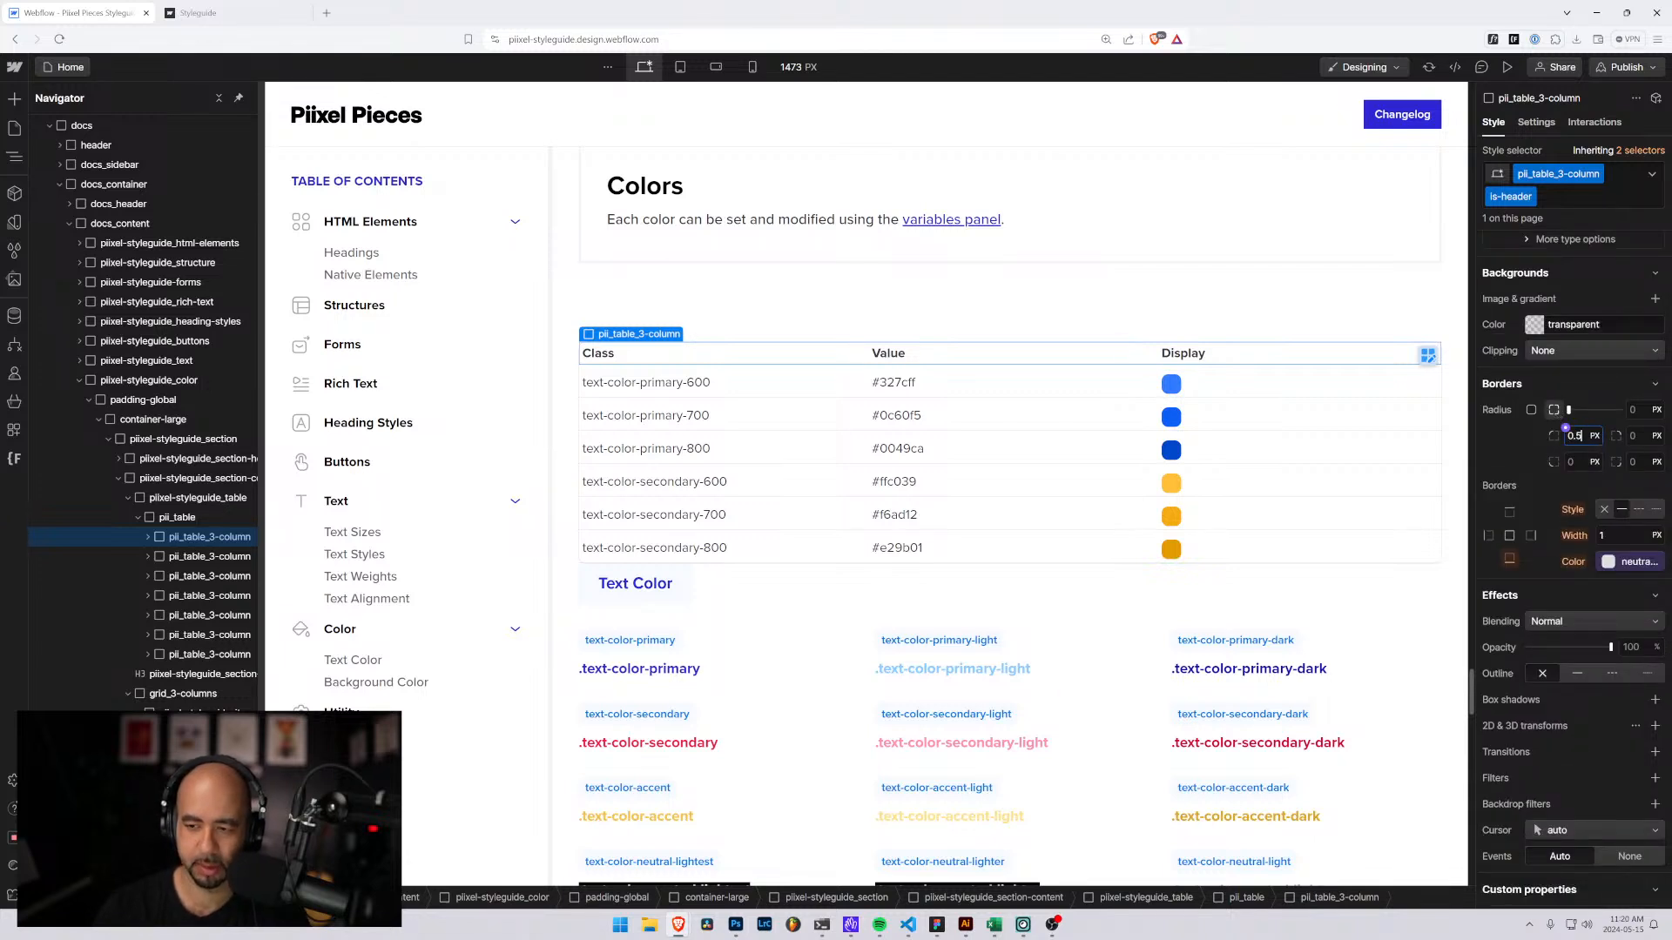
key("Tab")
type("0.5")
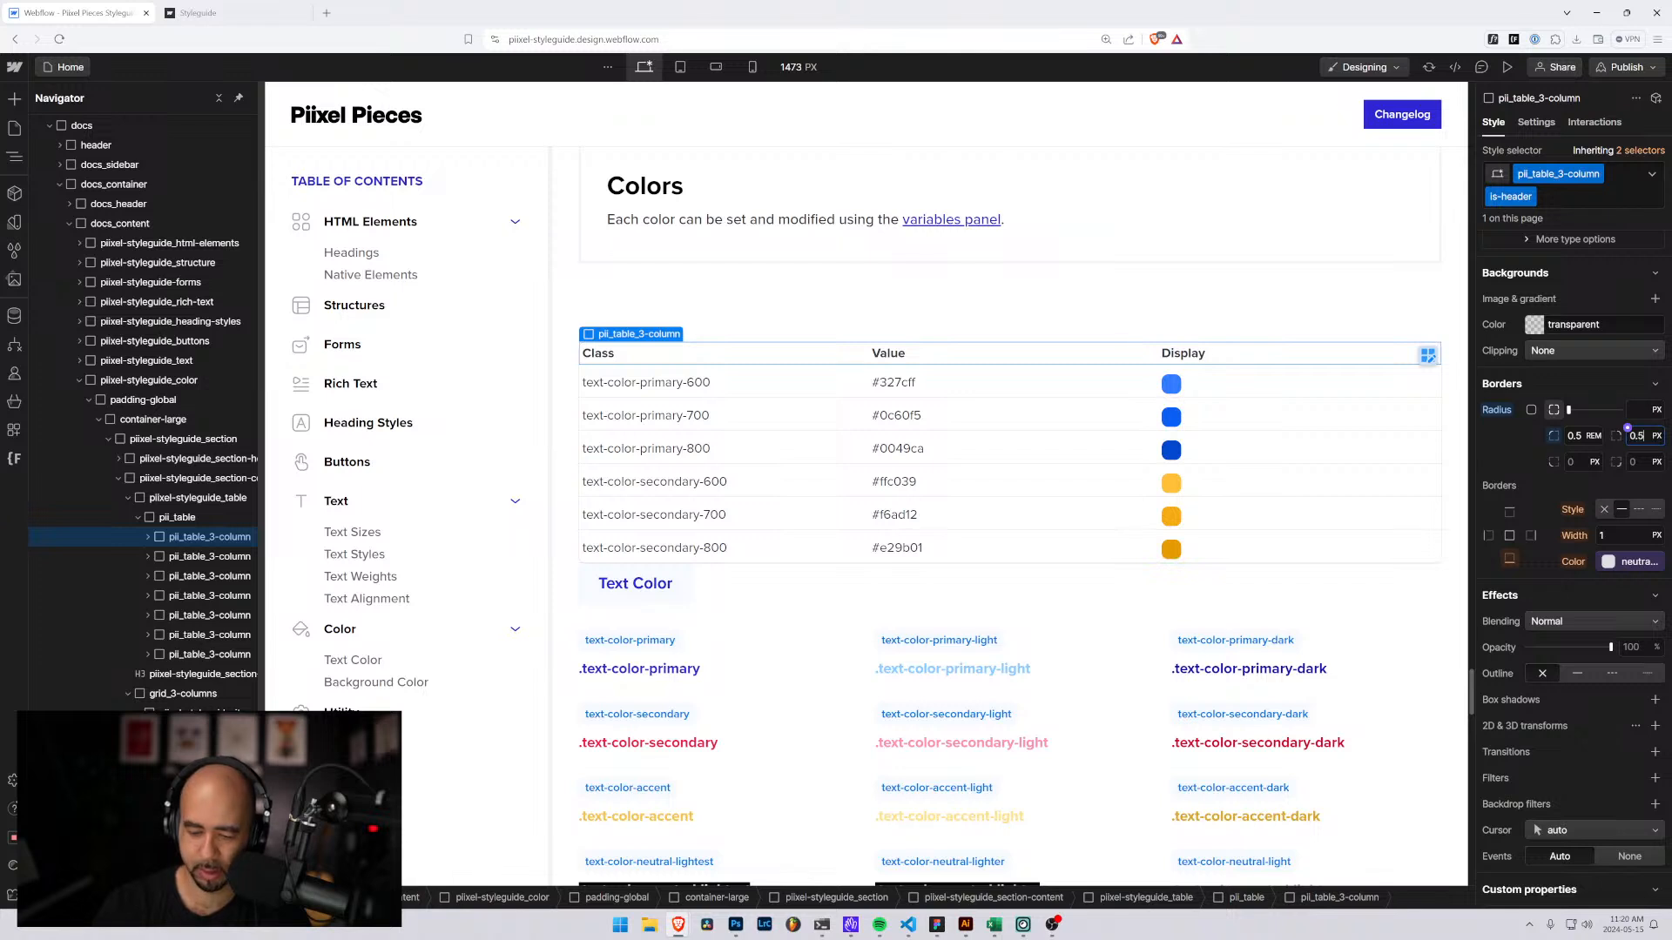
type("rem")
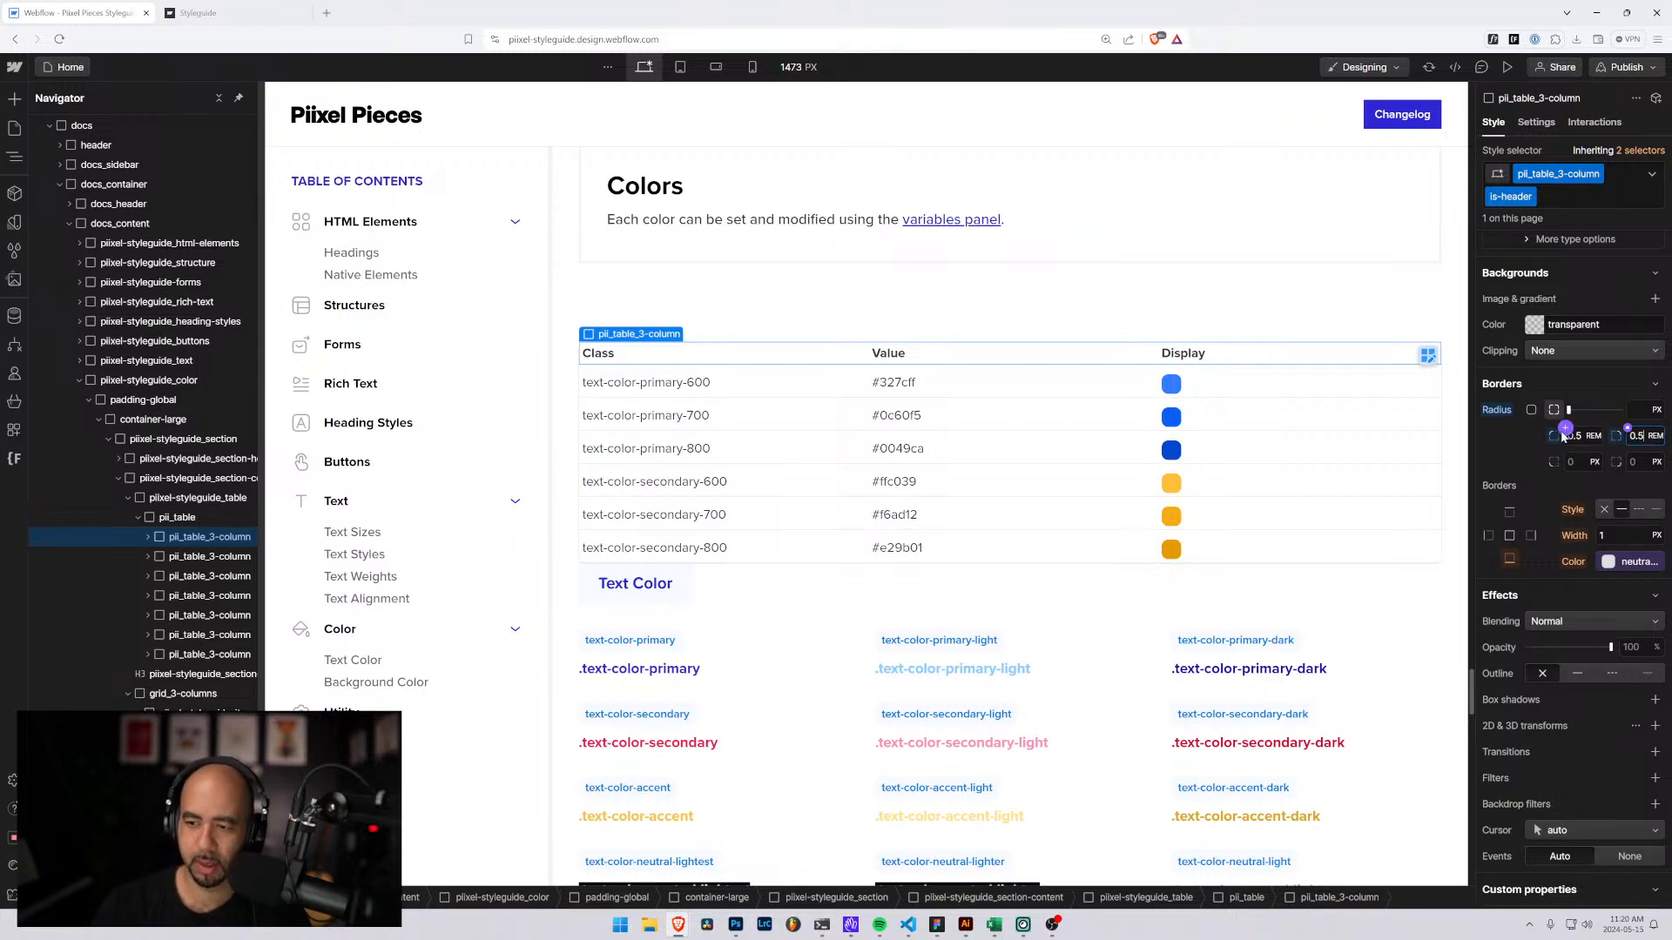
Set the background color of the header row's is-header combo class to the neutral-lightest variable.
left_click(1526, 320)
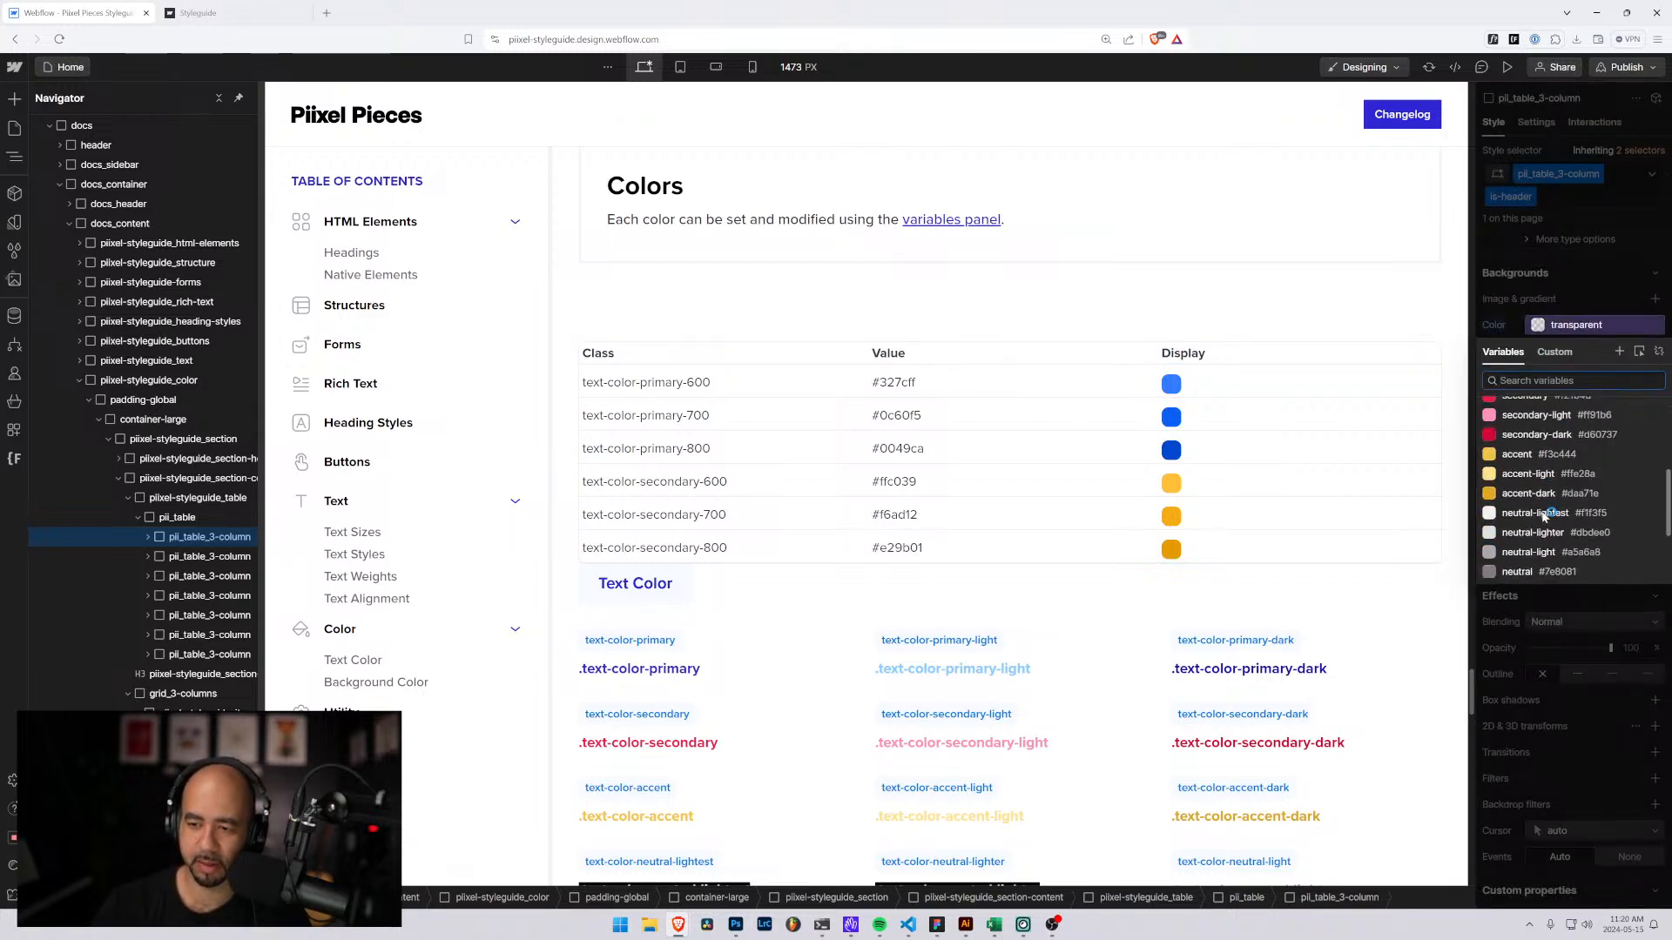
scroll(1567, 487, "down", 3)
left_click(1538, 508)
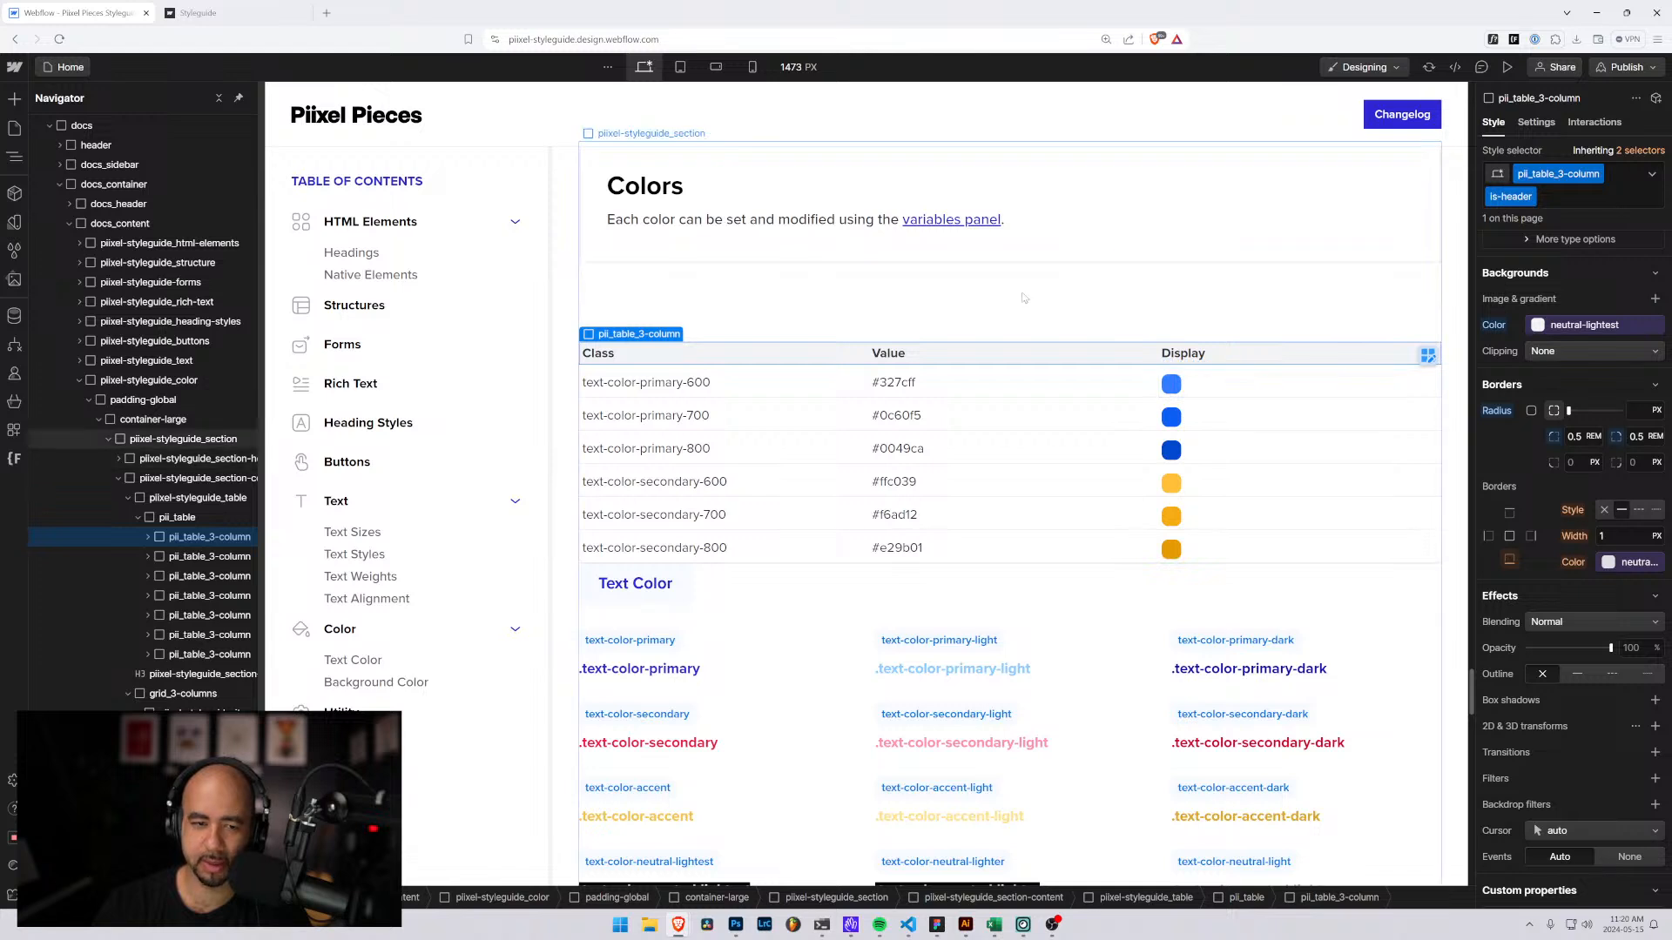
left_click(1018, 300)
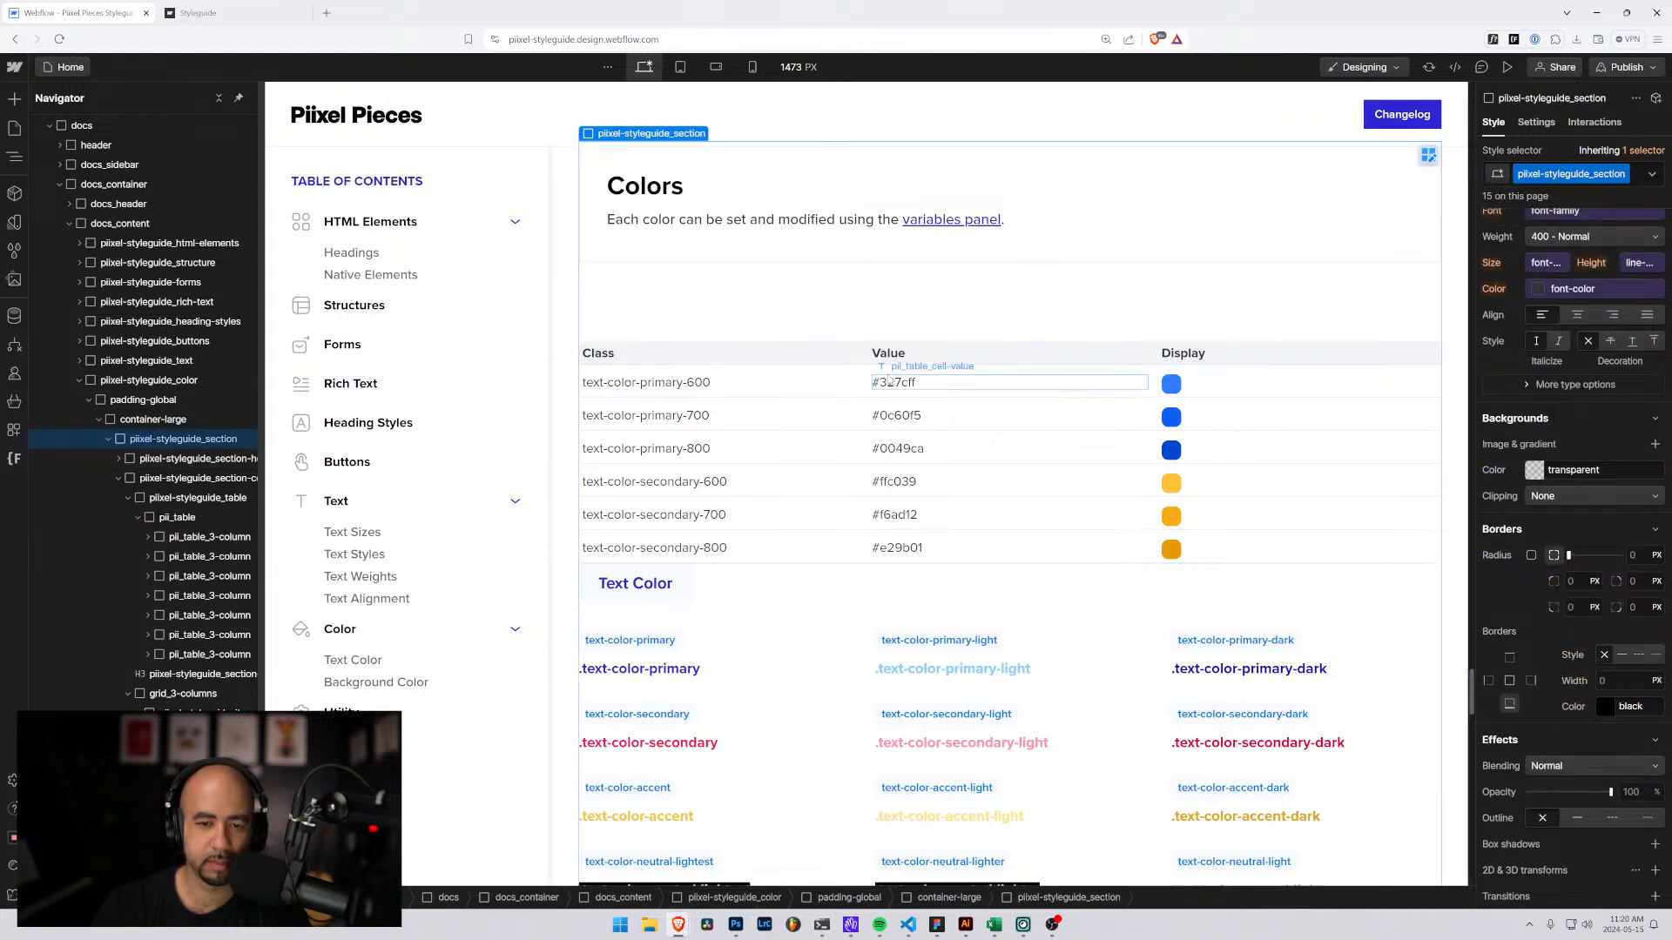
Examine the styles of the pii_table's header row, its first data row and the first header cell.
left_click(138, 517)
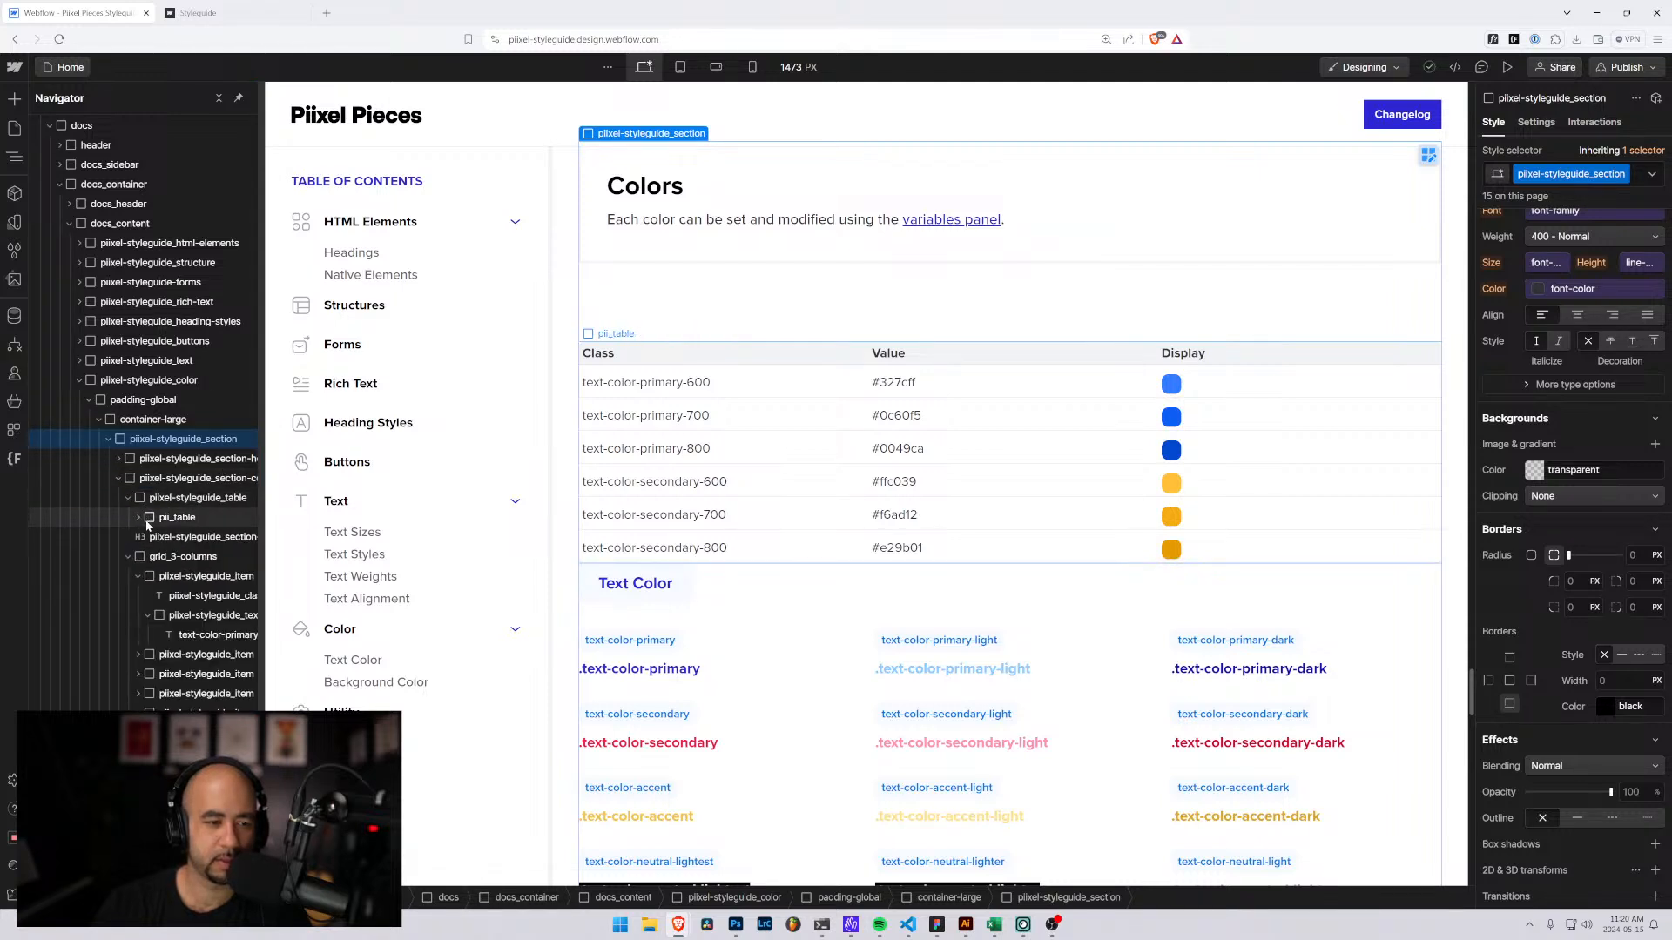
left_click(150, 517)
left_click(138, 517)
left_click(163, 537)
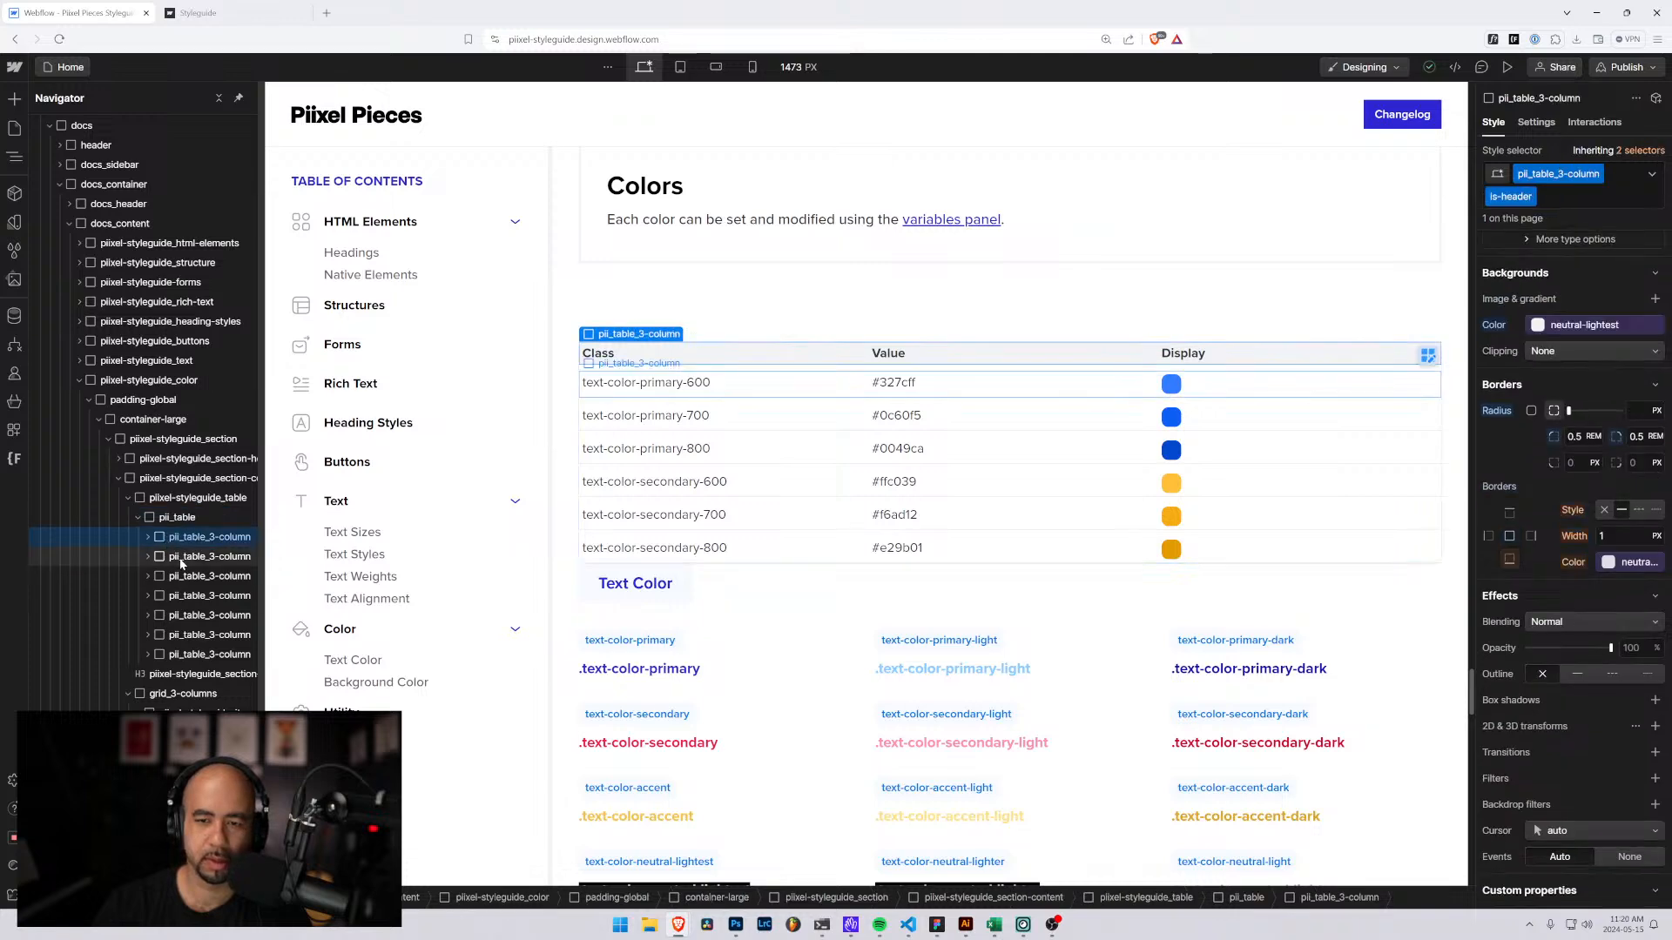
scroll(1572, 404, "up", 2)
scroll(1572, 404, "up", 4)
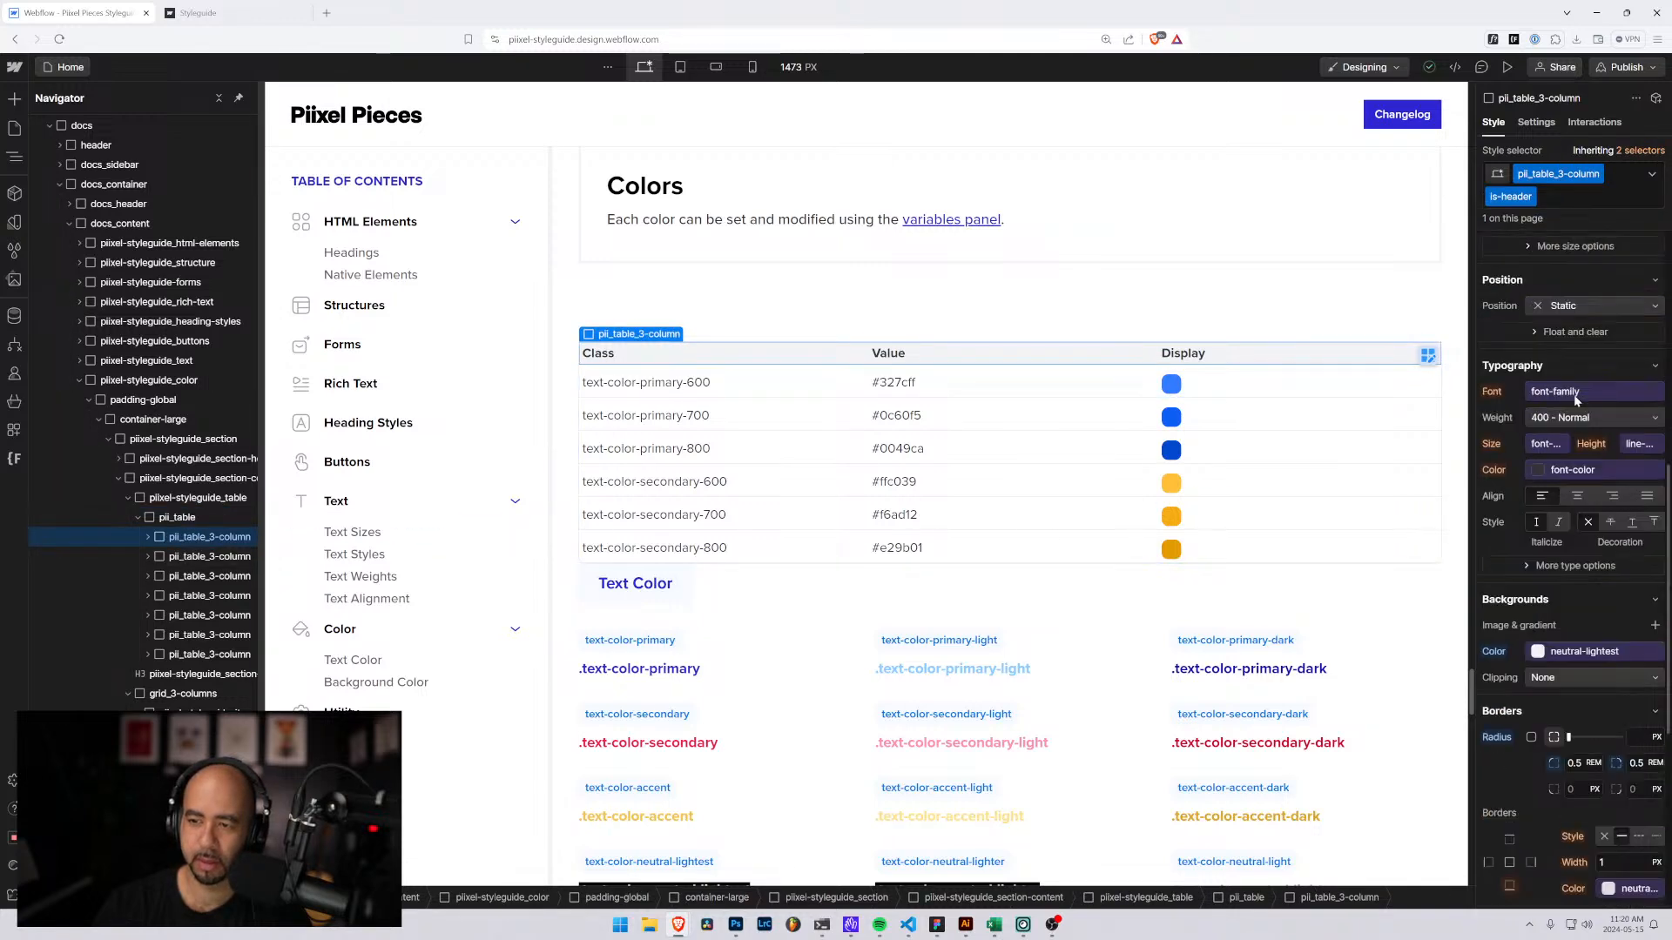
left_click(174, 560)
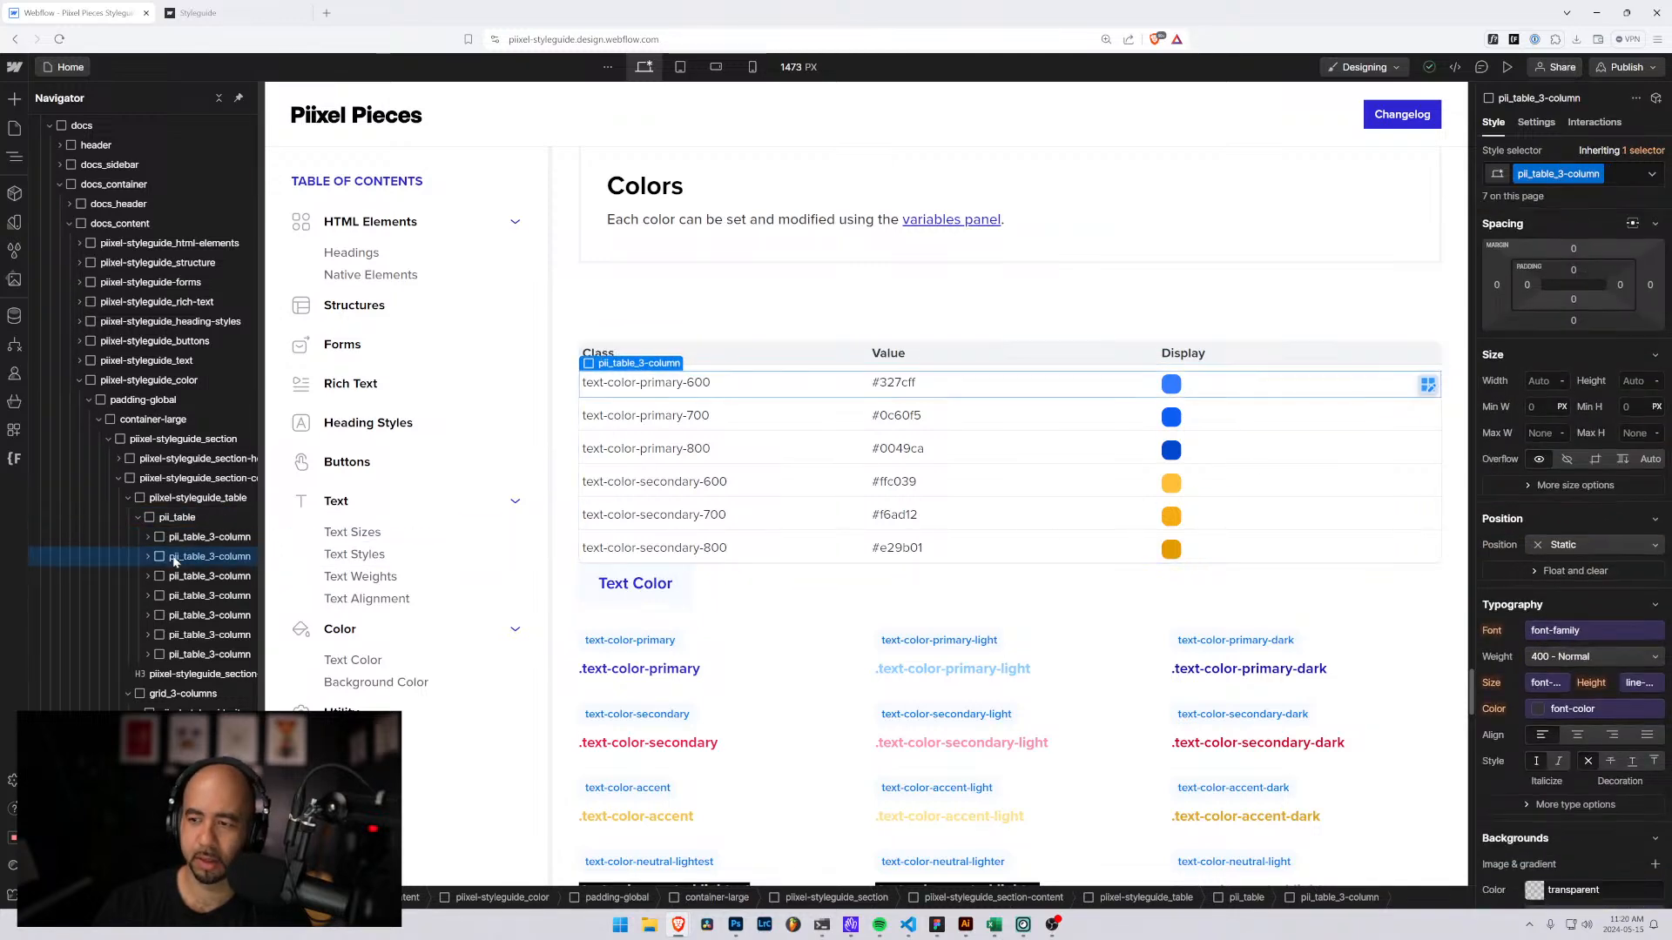
left_click(164, 541)
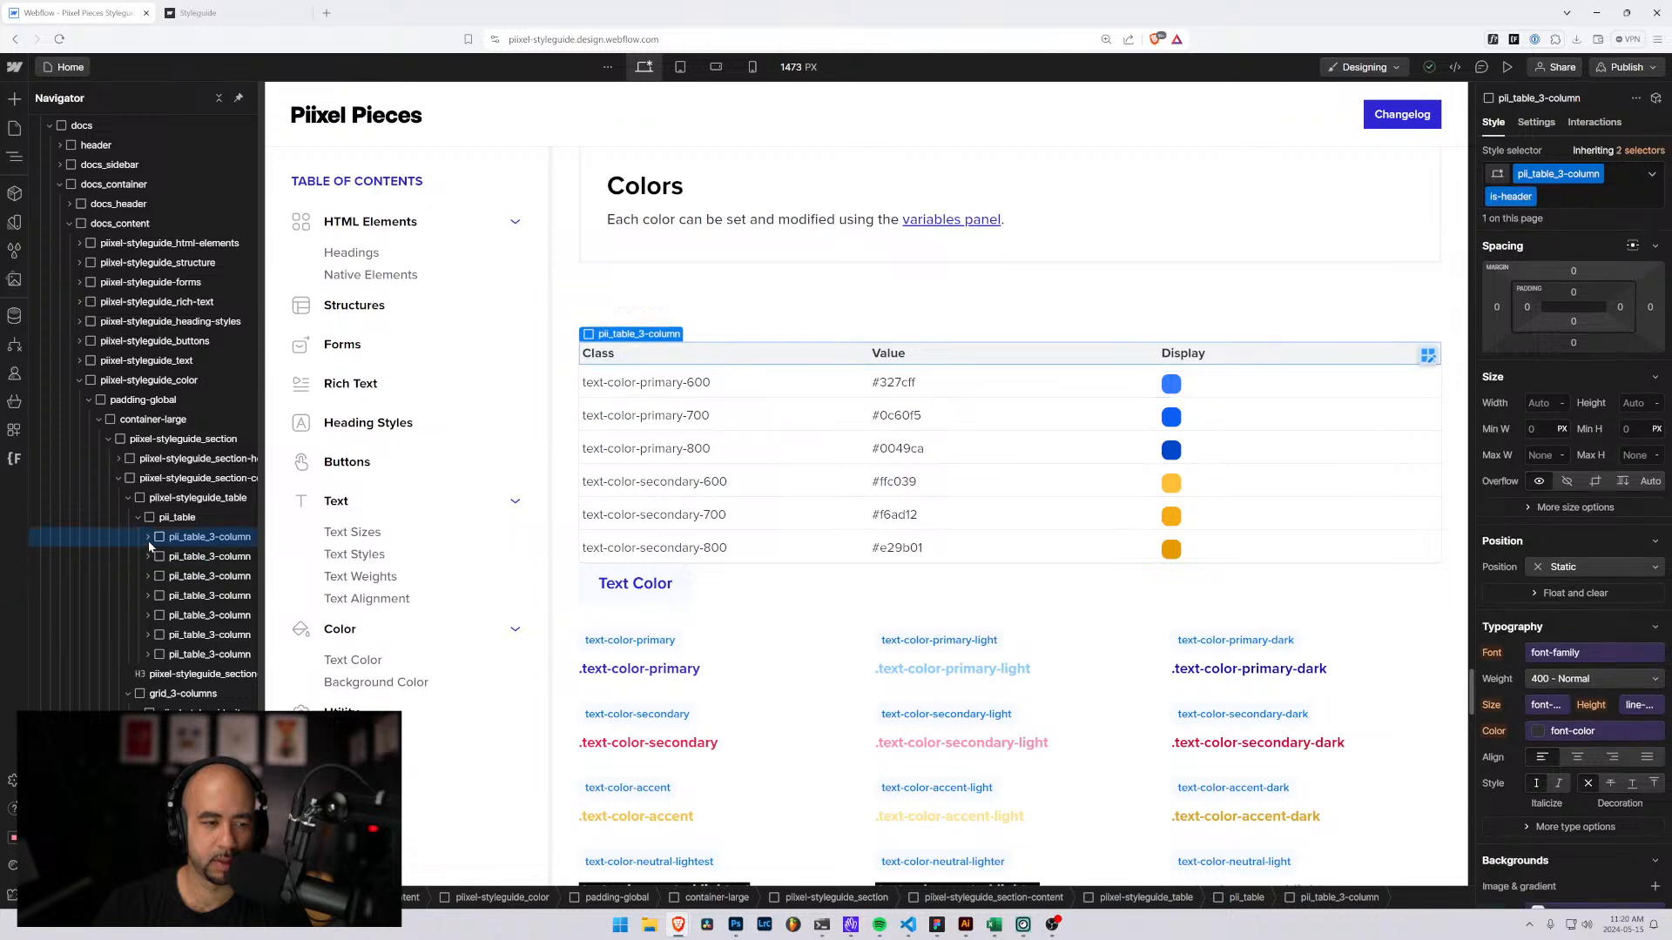
left_click(148, 538)
left_click(172, 560)
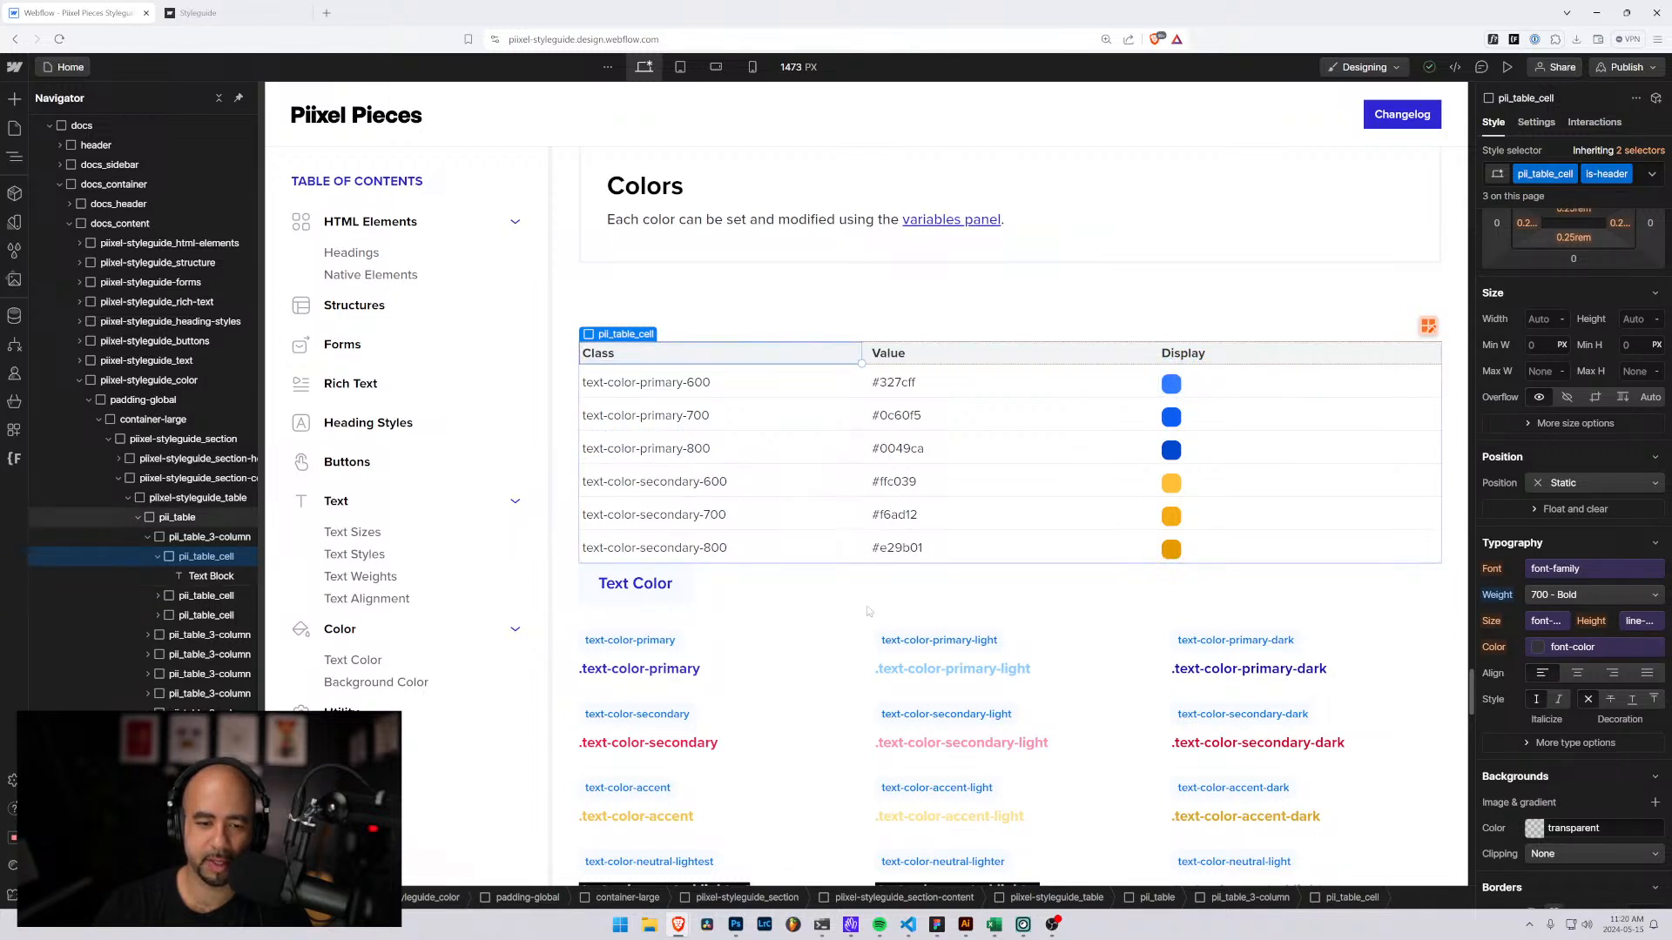
left_click(731, 306)
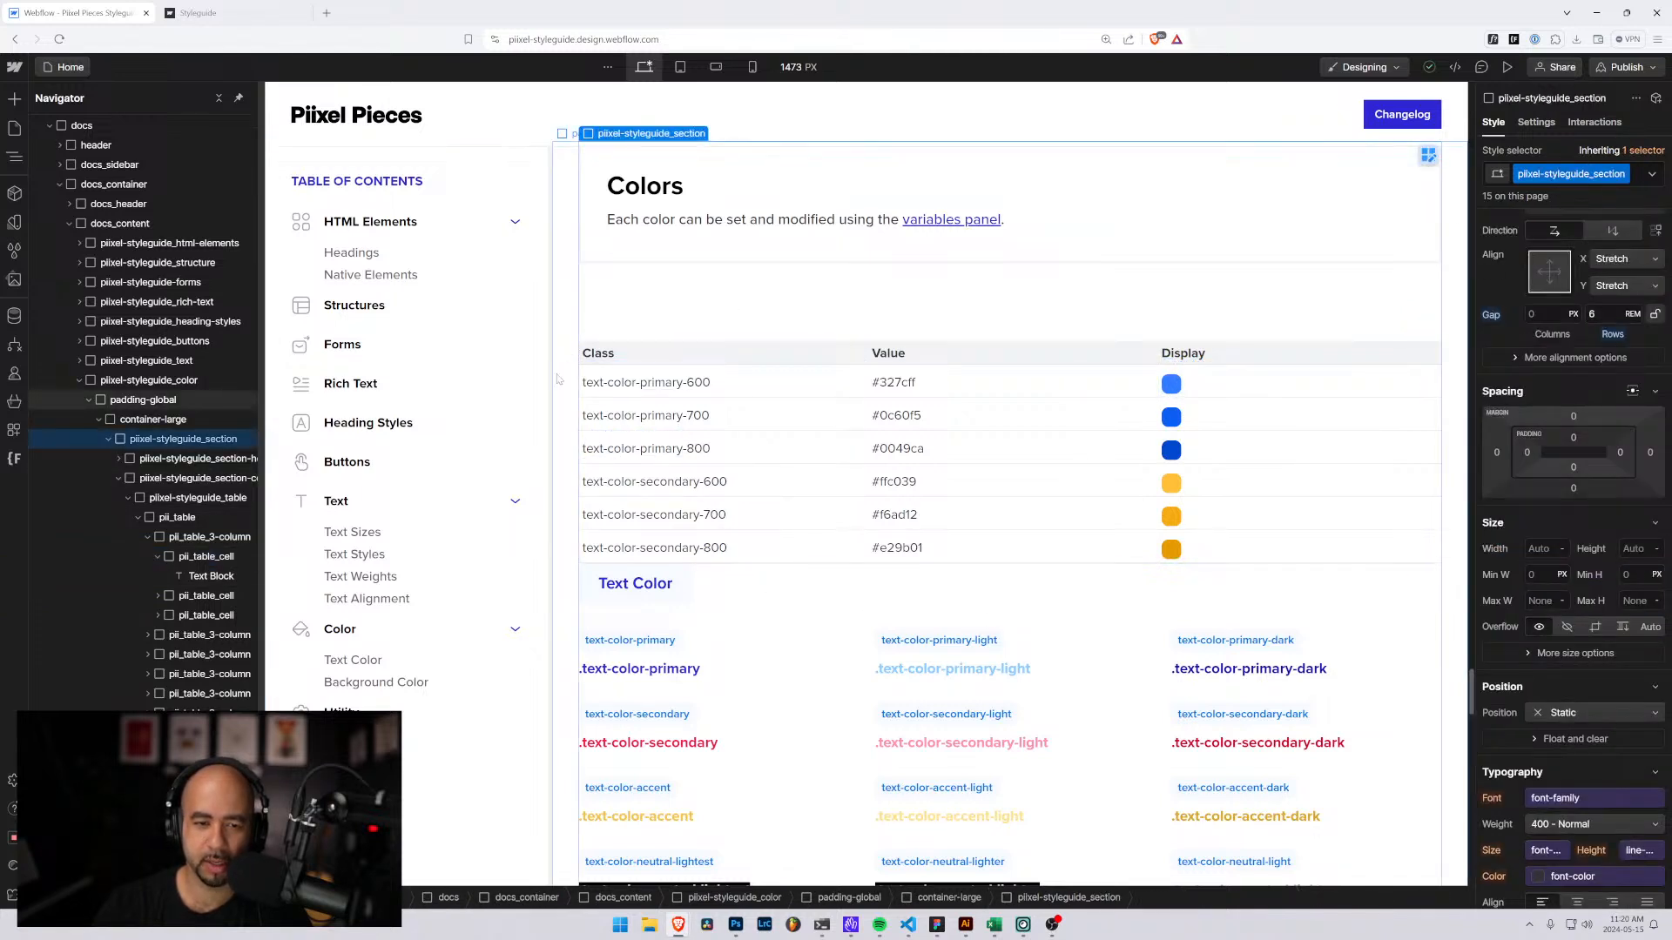
left_click(558, 379)
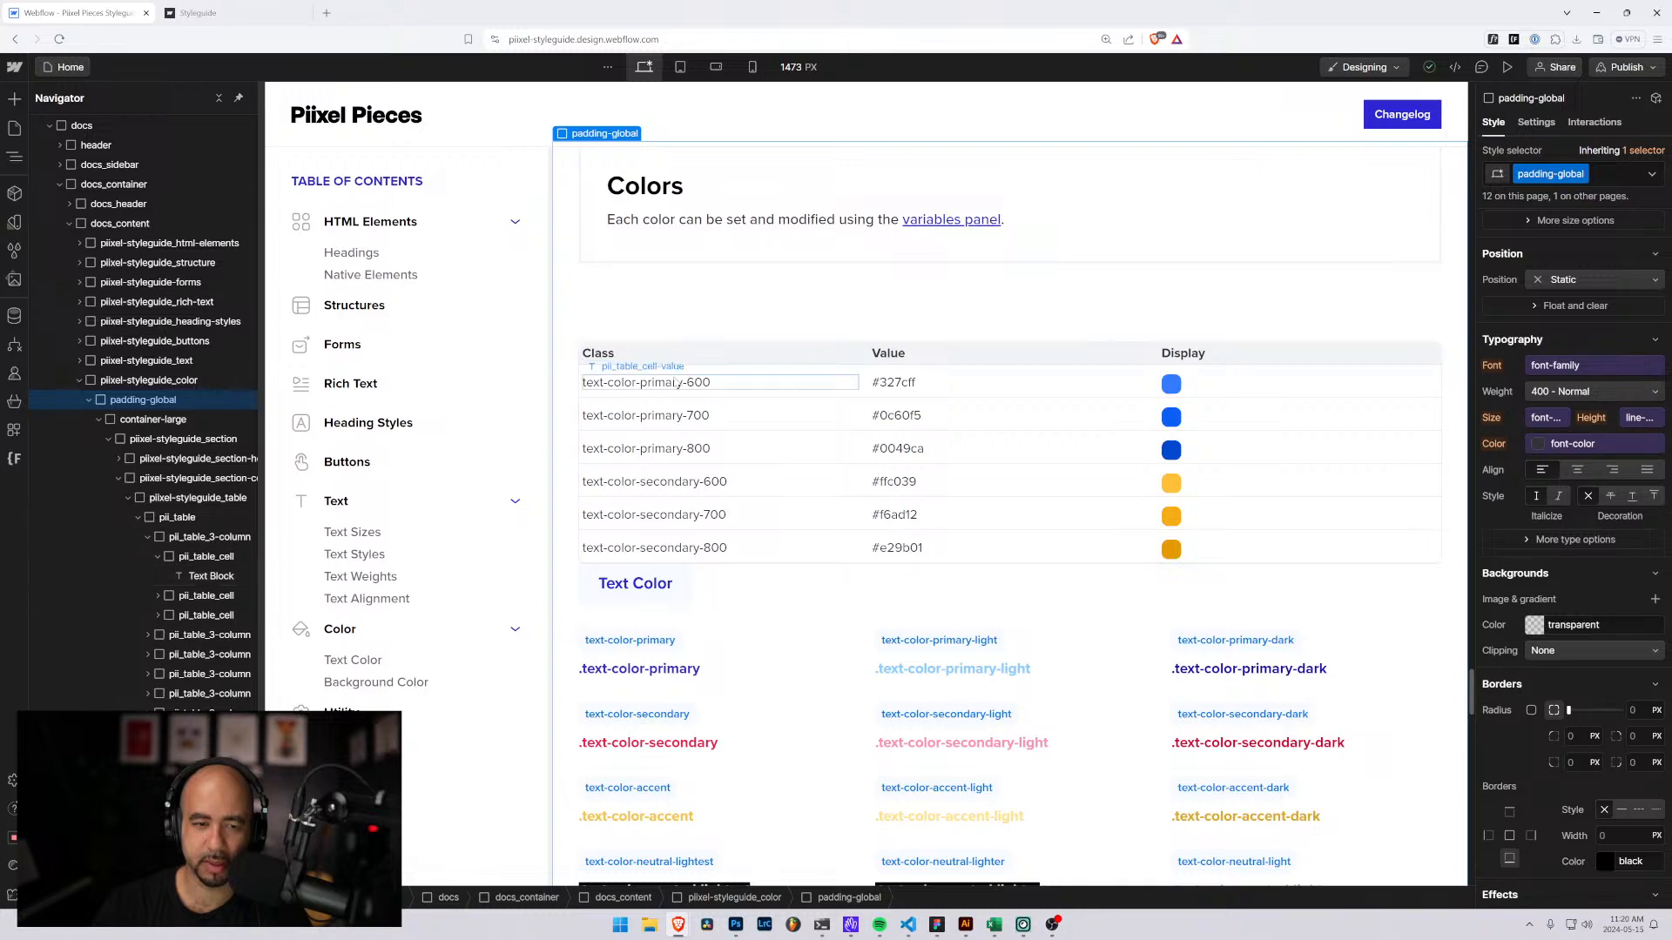
Set the left and right padding of the base pii_table_cell class to 0.5rem.
left_click(662, 353)
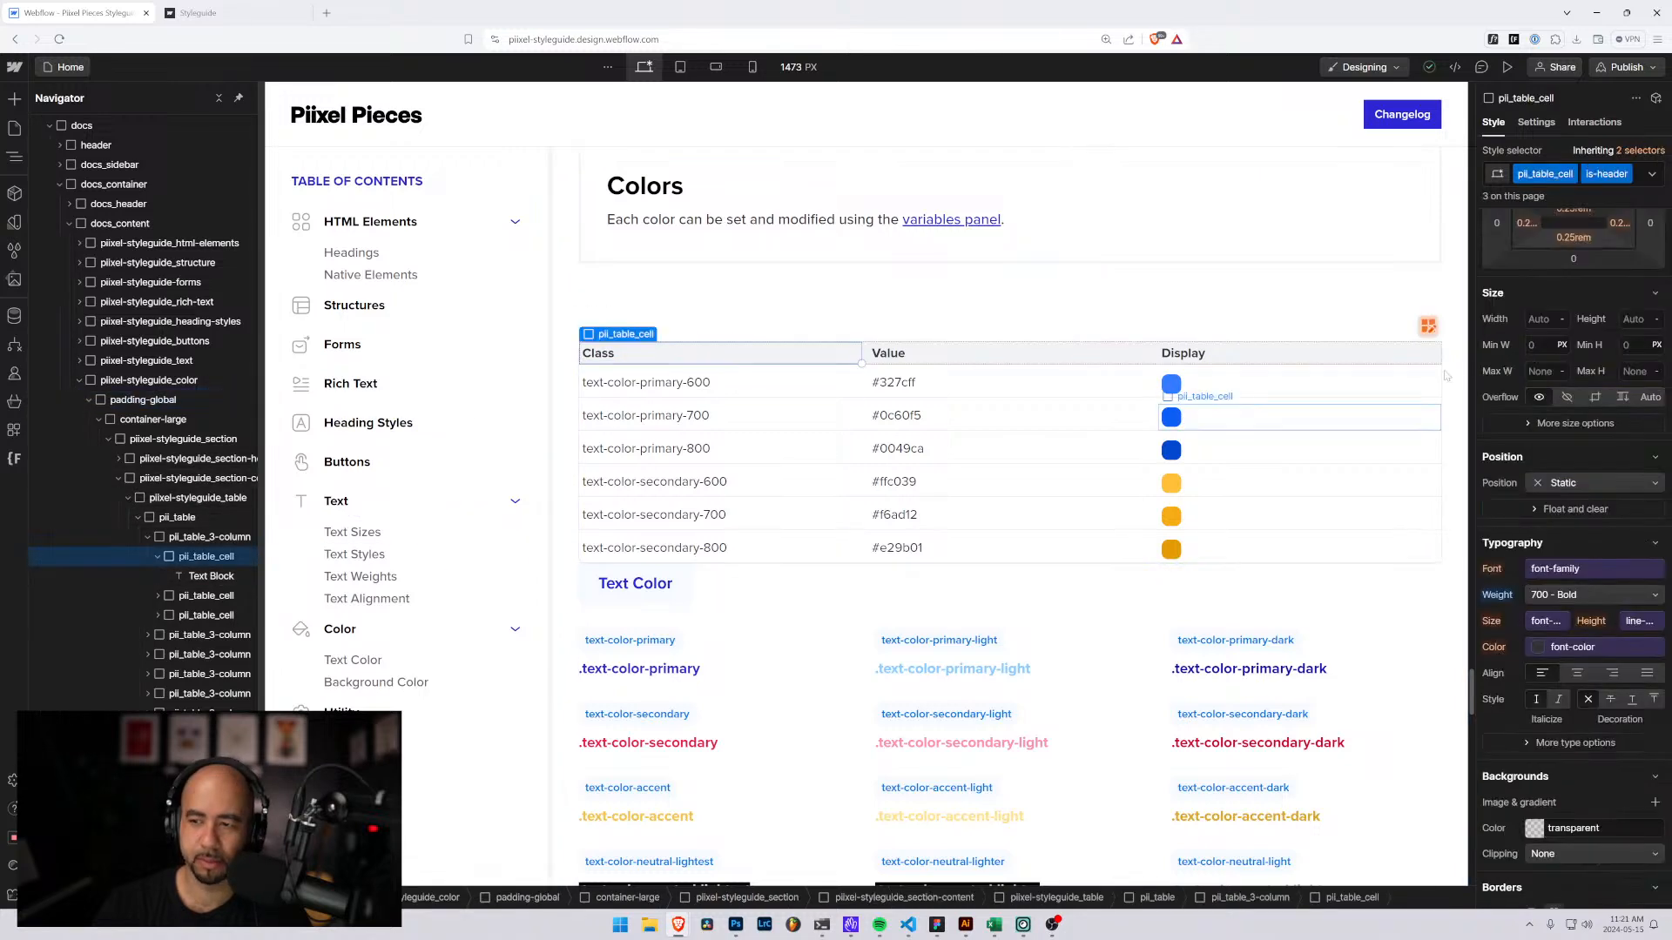
left_click(1641, 152)
left_click(1578, 250)
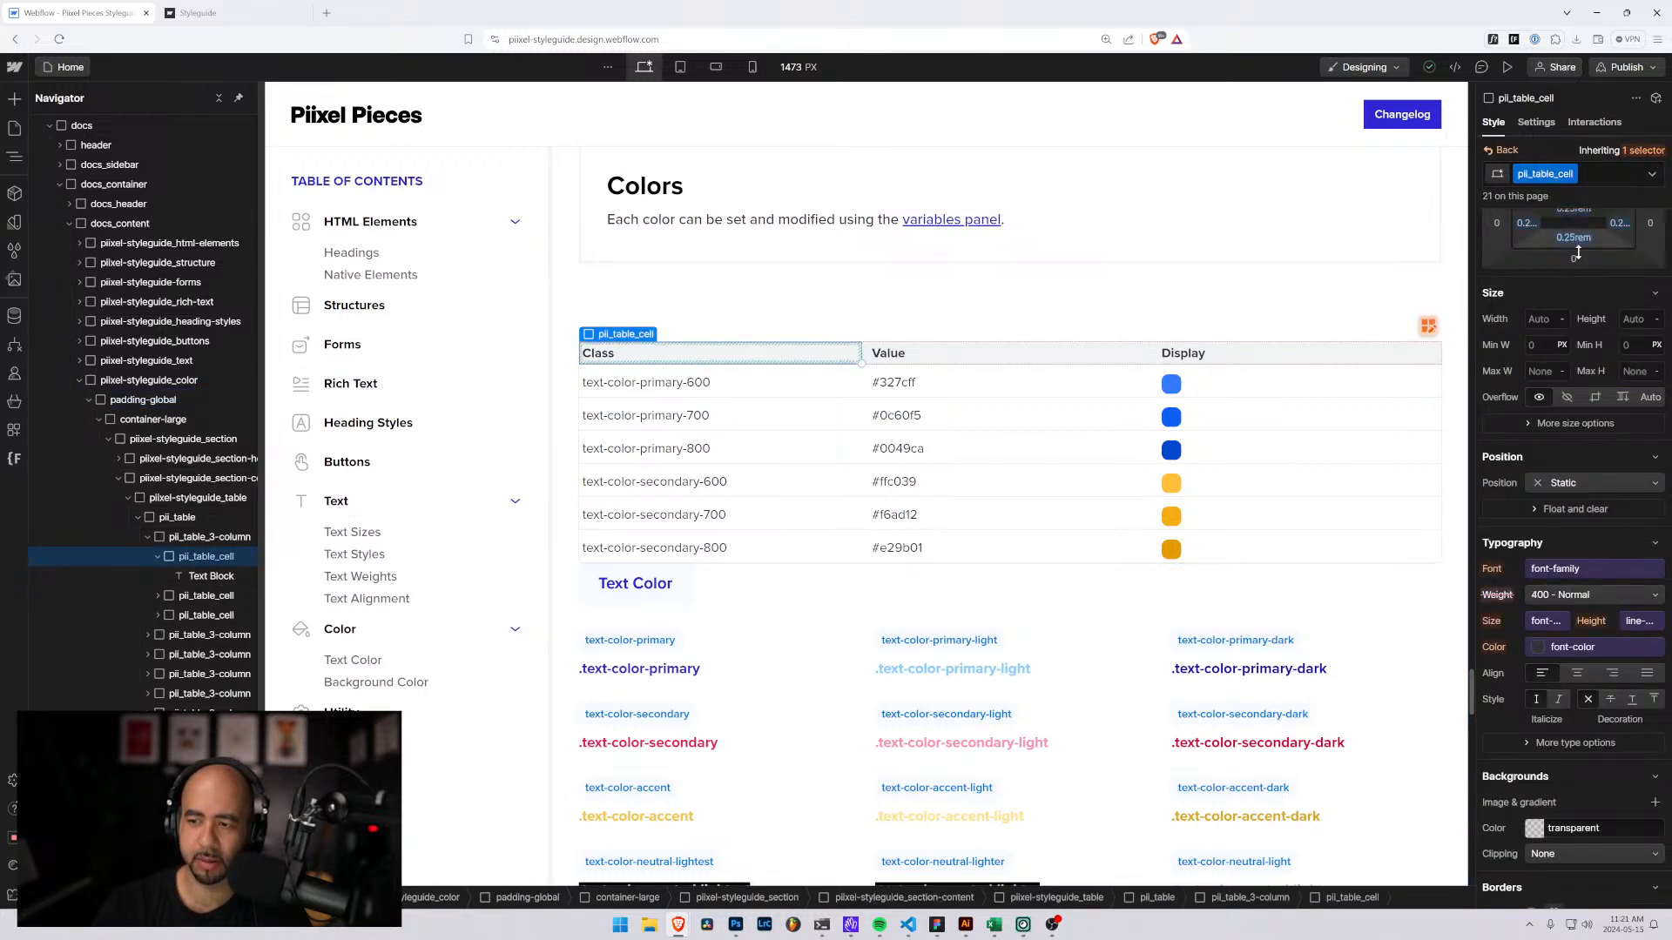
scroll(1569, 368, "up", 3)
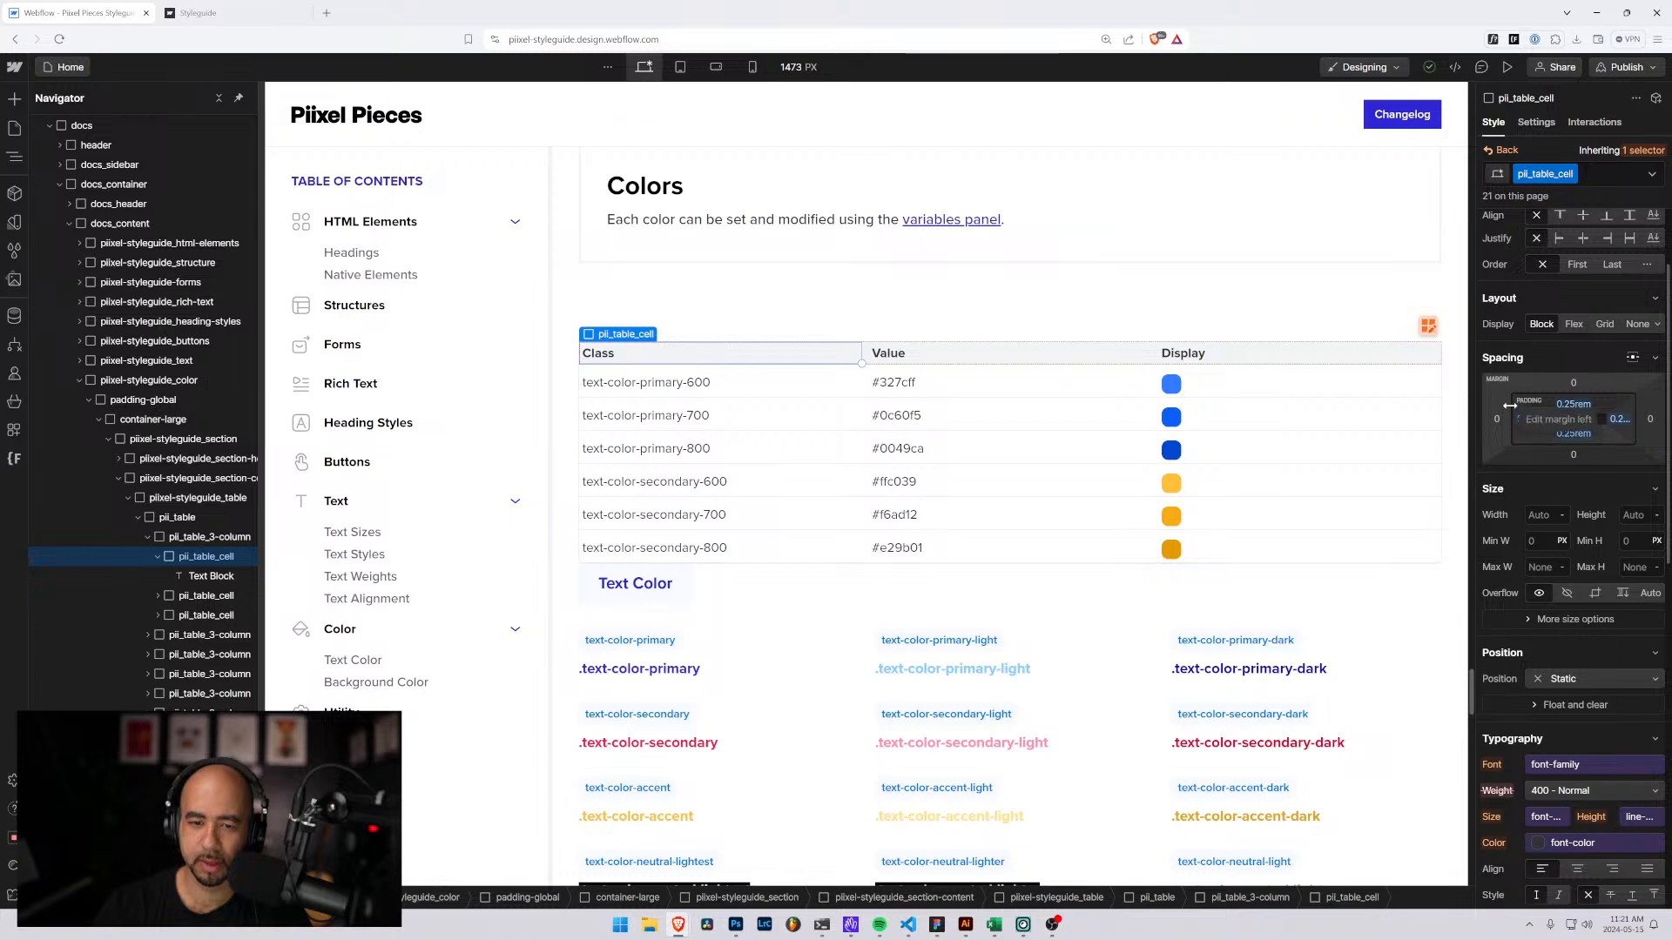
left_click(1525, 420)
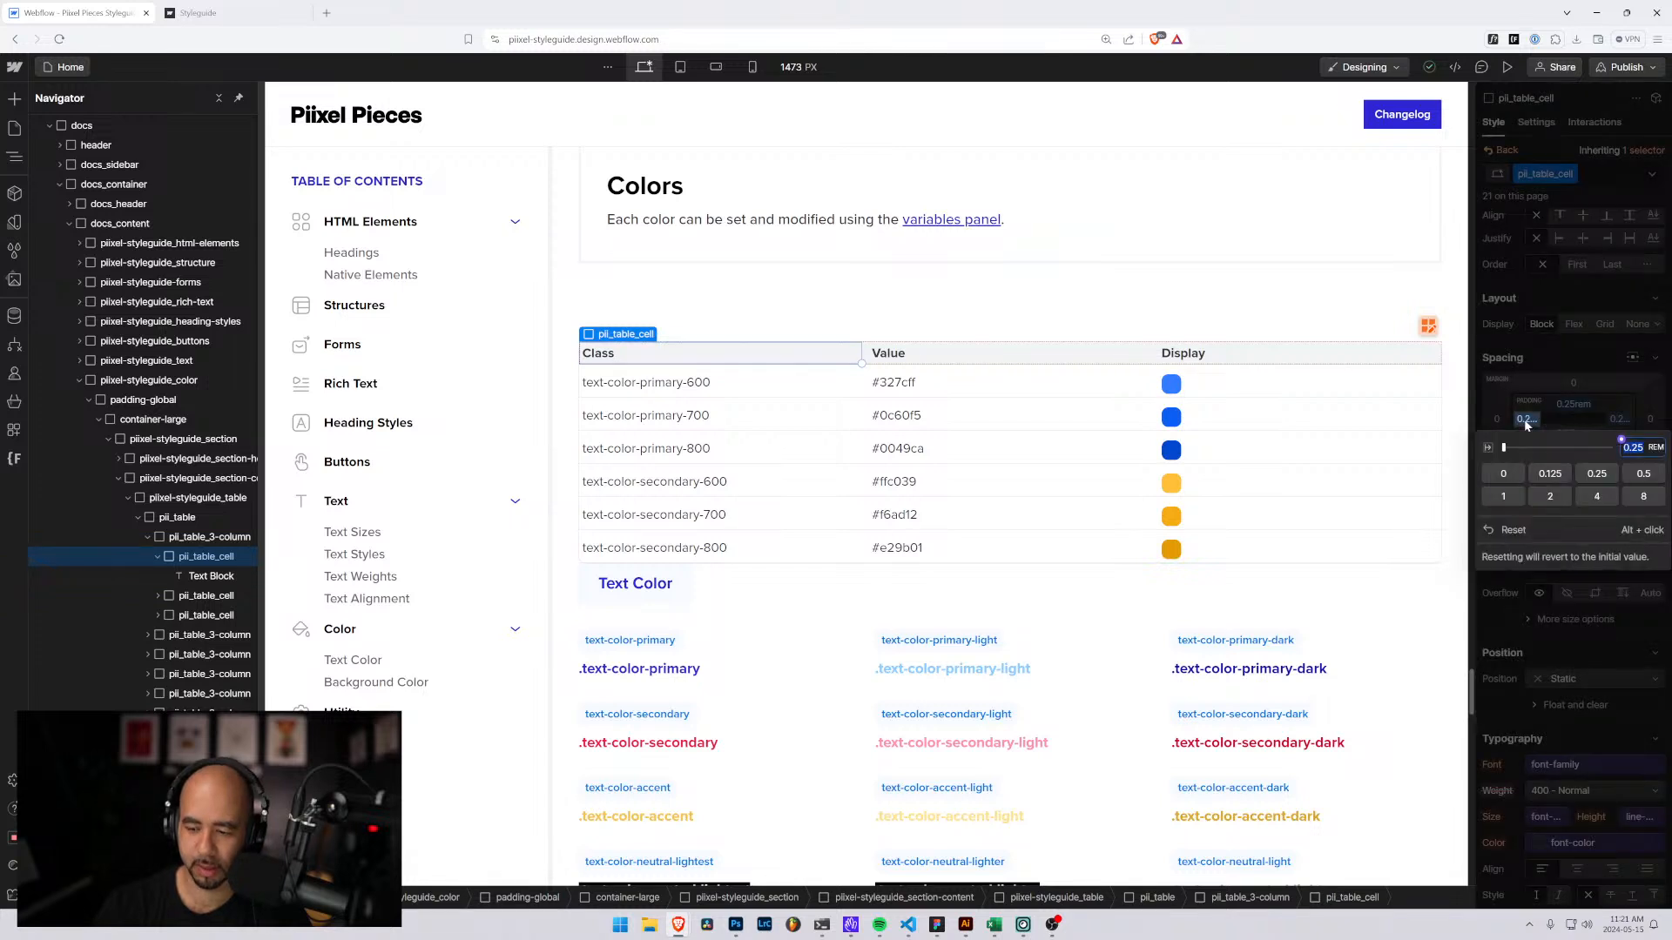
type("0.5")
key("Return")
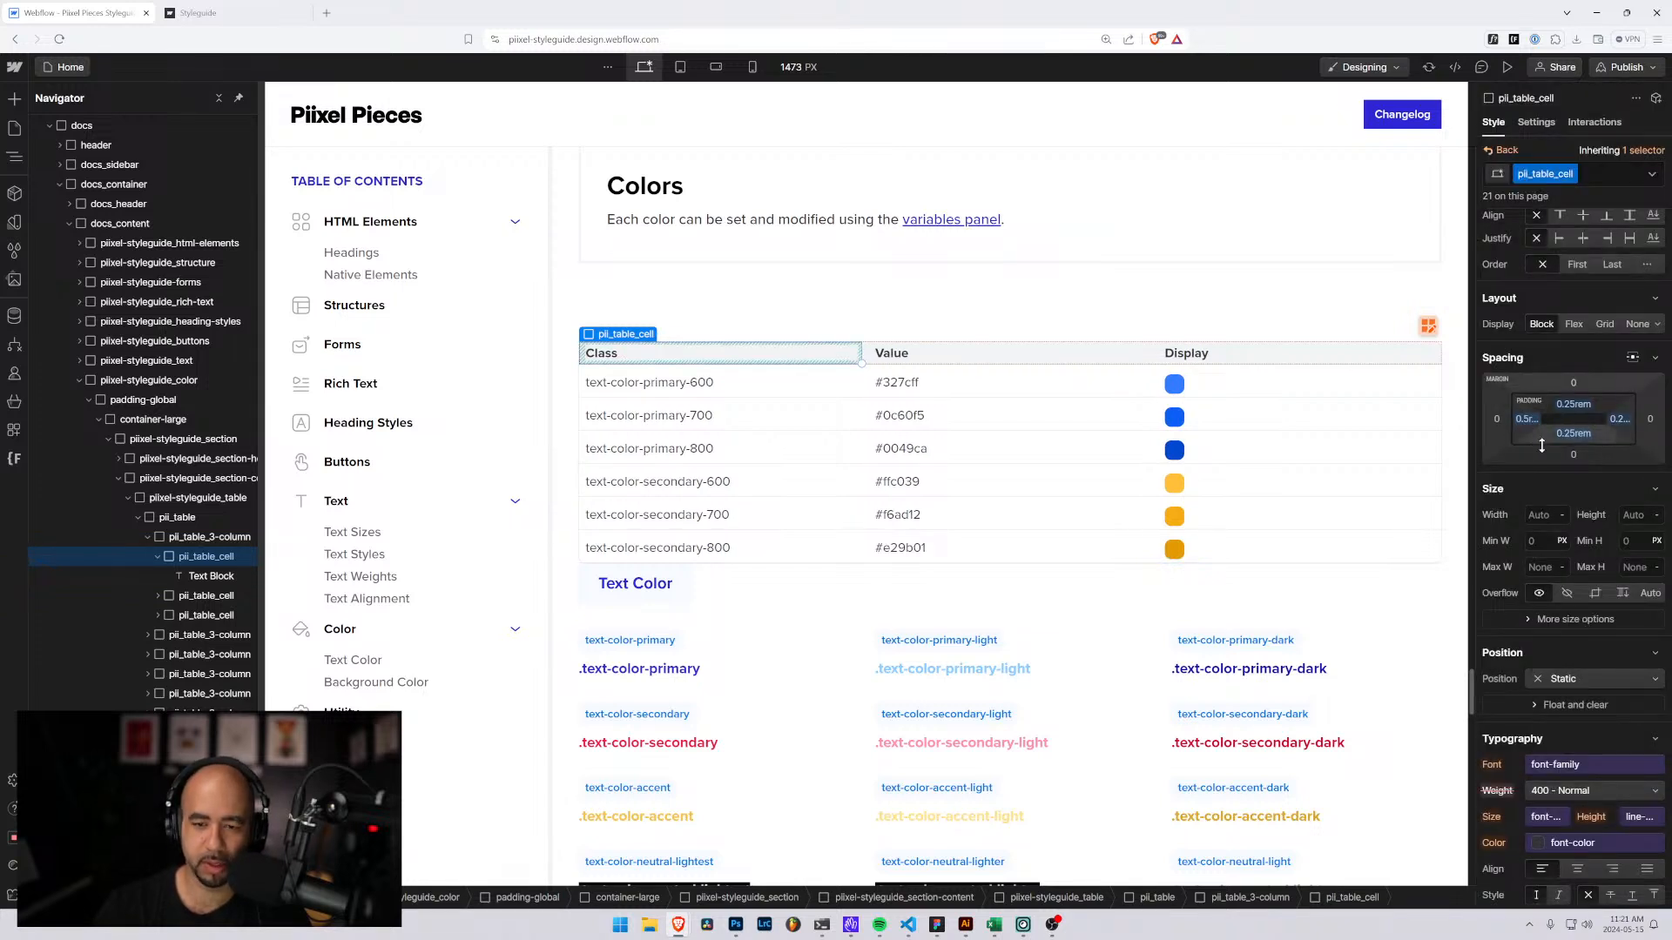
left_click(1621, 420)
type("0.5")
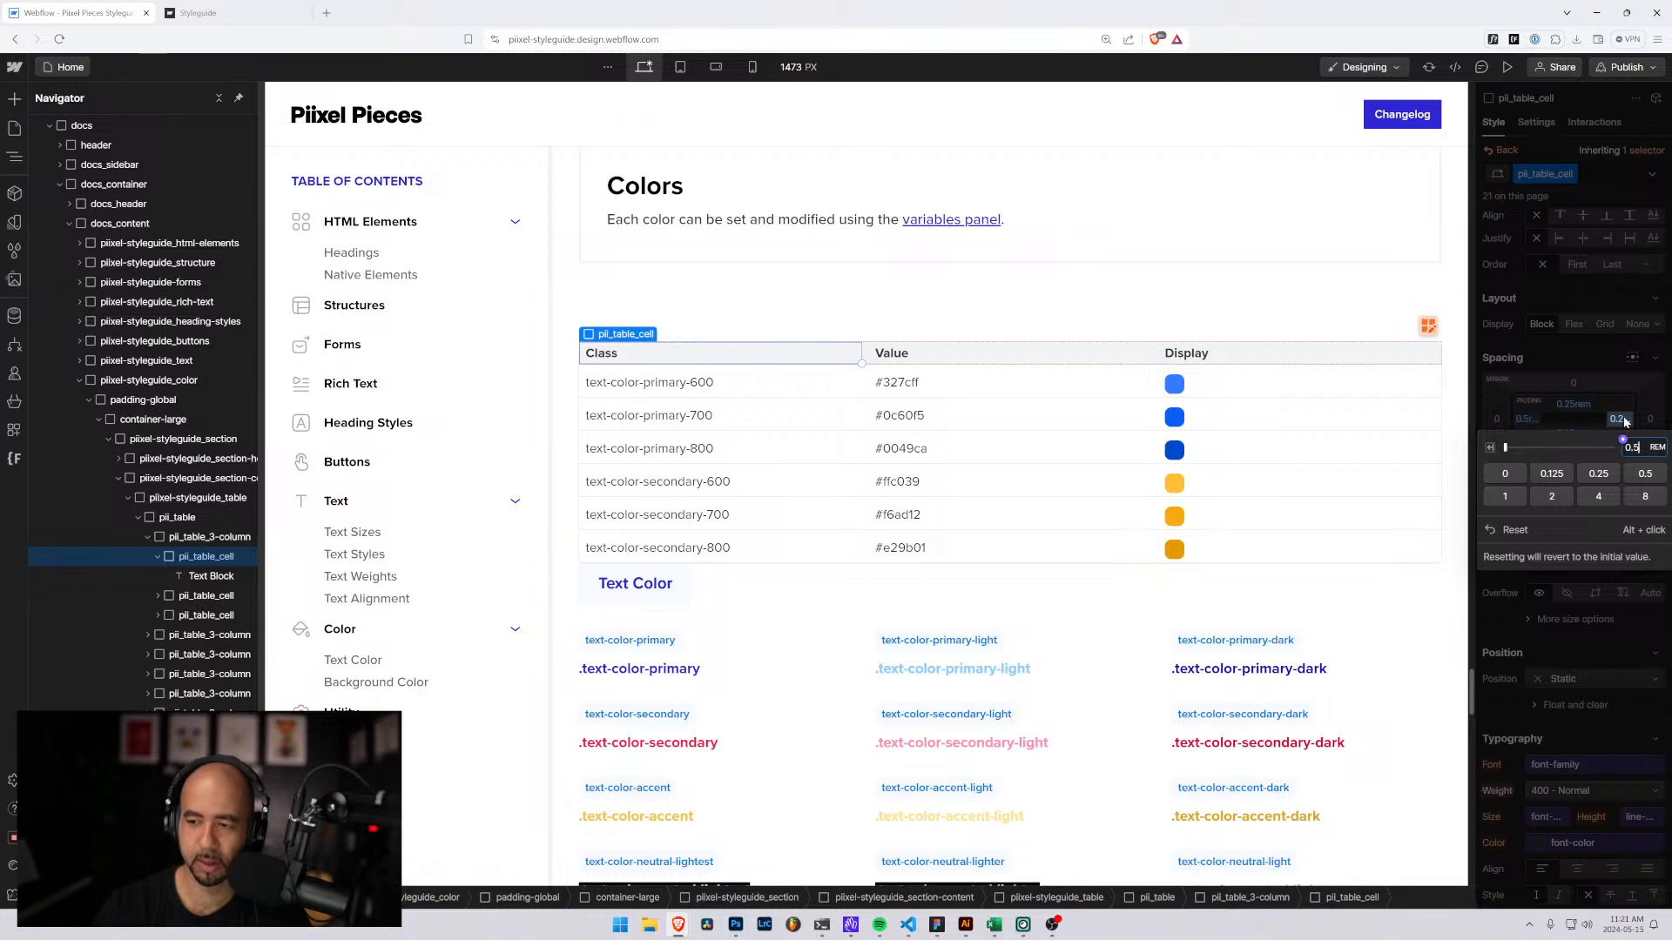
key("Return")
left_click(991, 342)
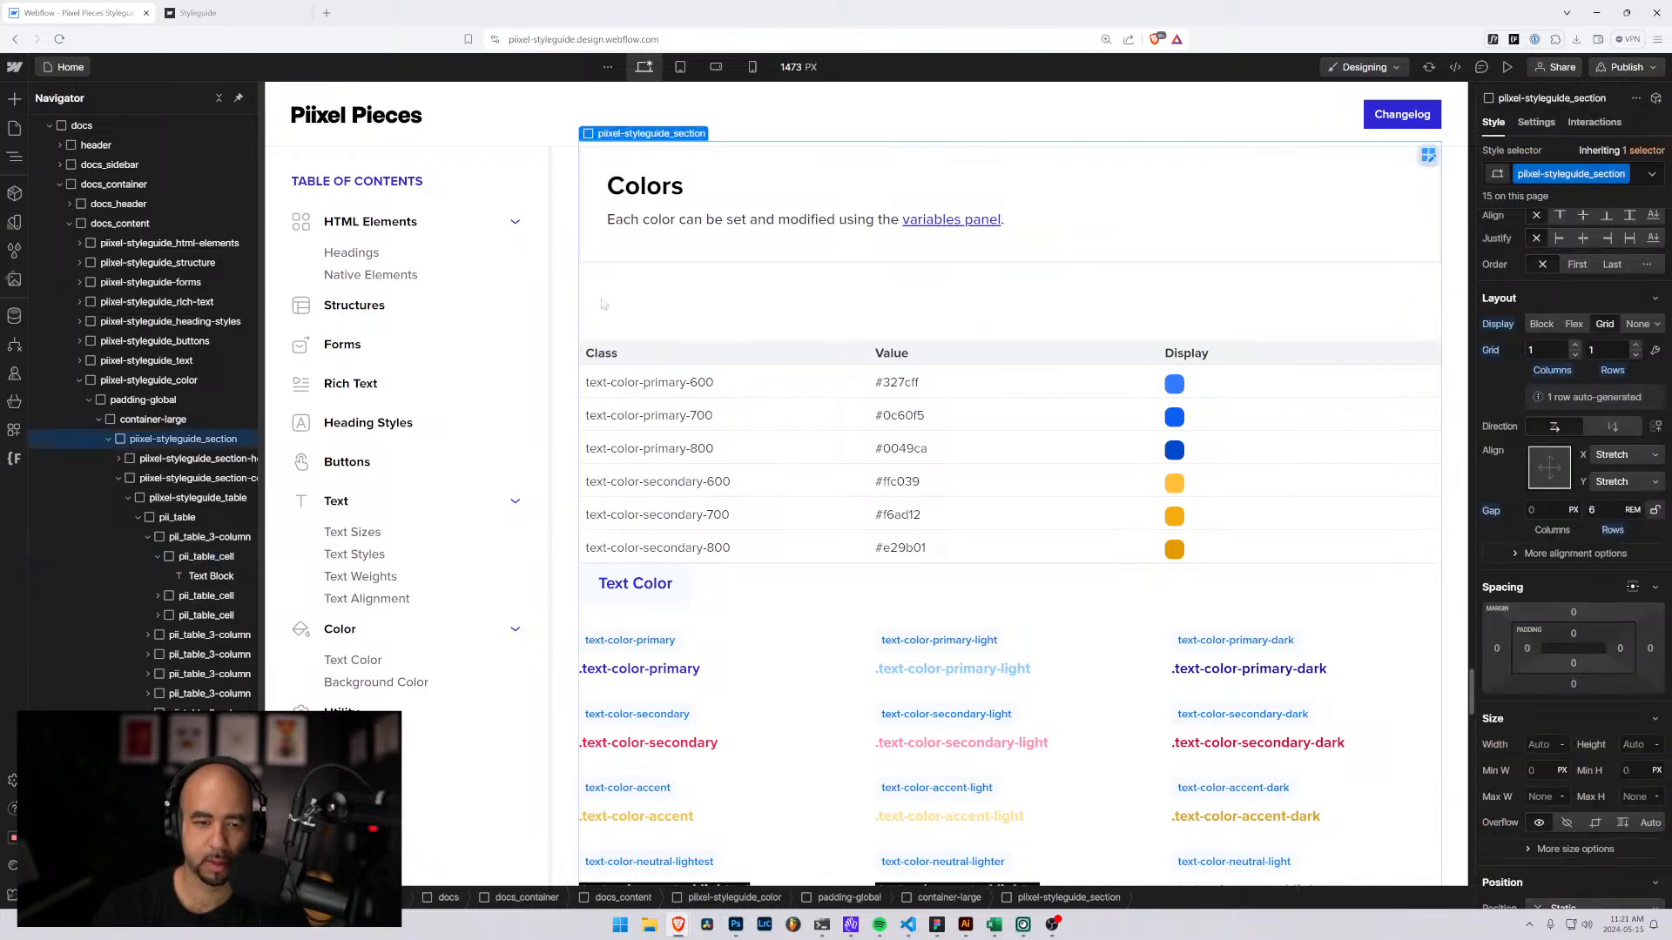
left_click(564, 309)
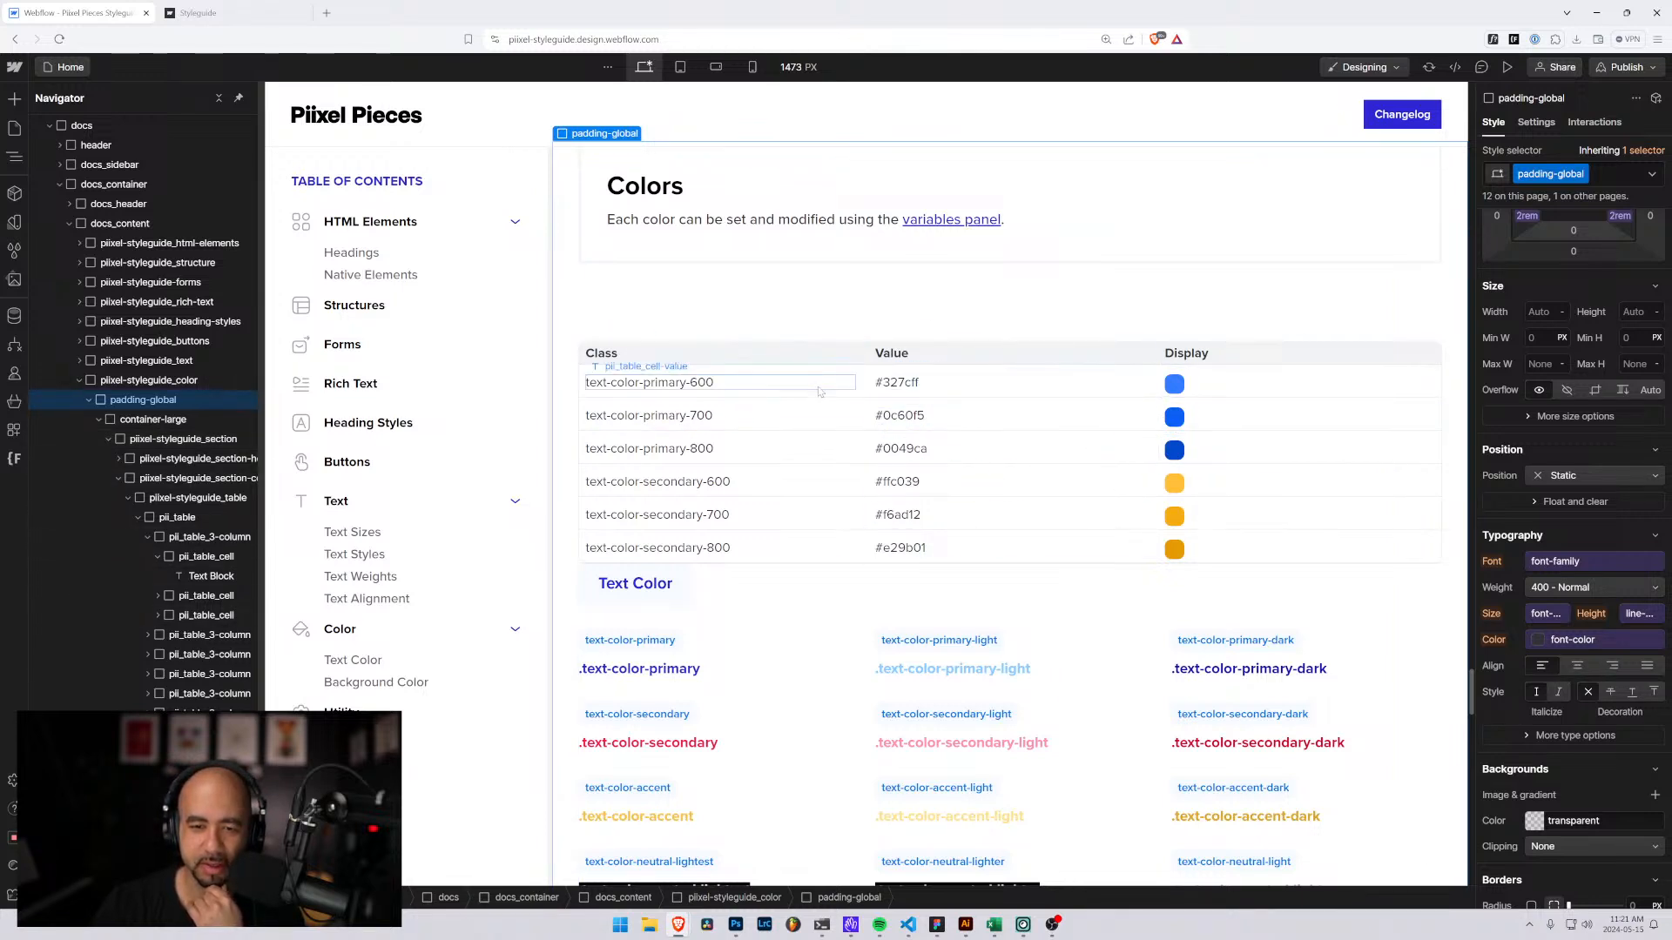
Review the existing Text Color and Background Color sections below the new color table.
scroll(749, 471, "down", 1)
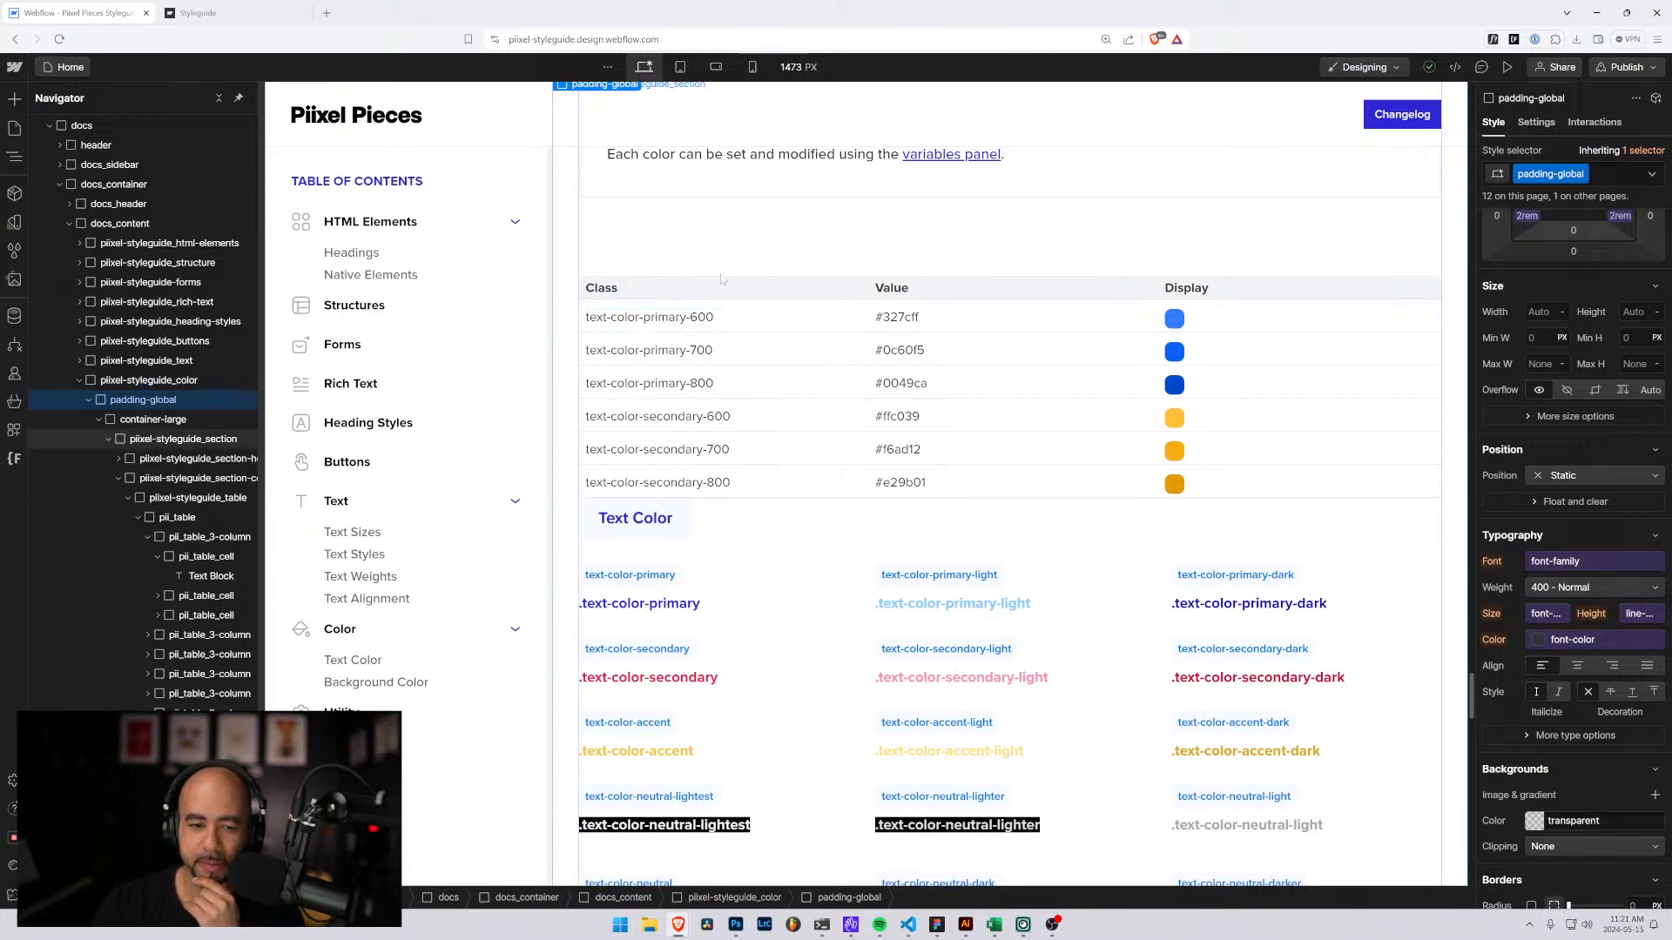
scroll(721, 279, "down", 6)
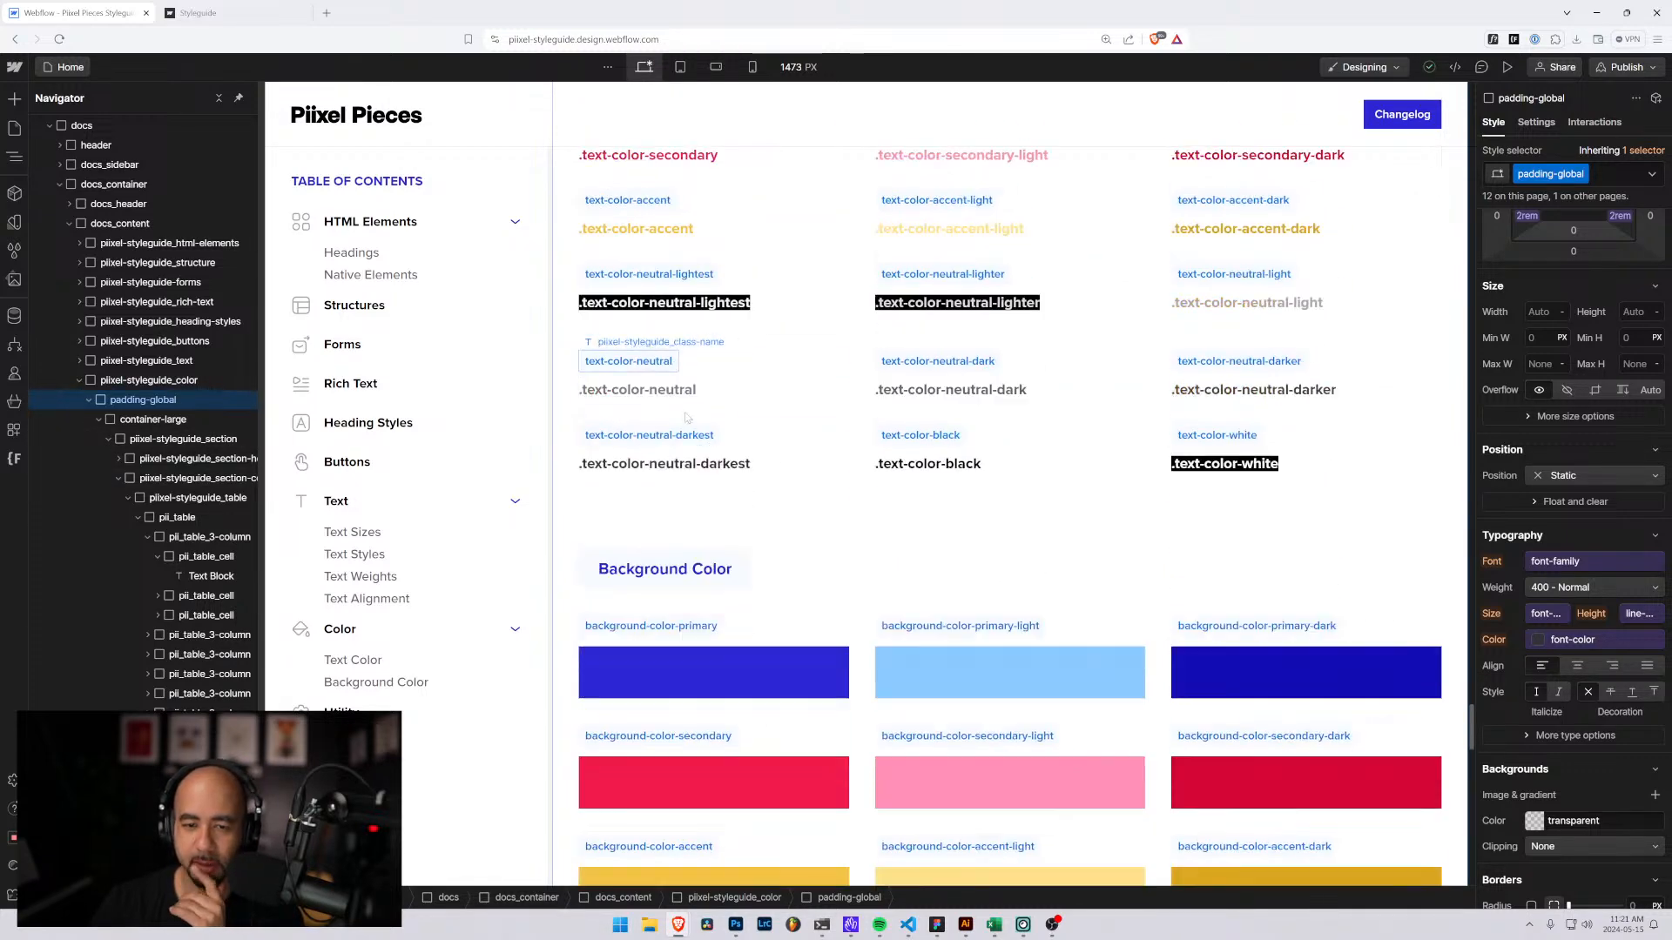
scroll(784, 435, "down", 7)
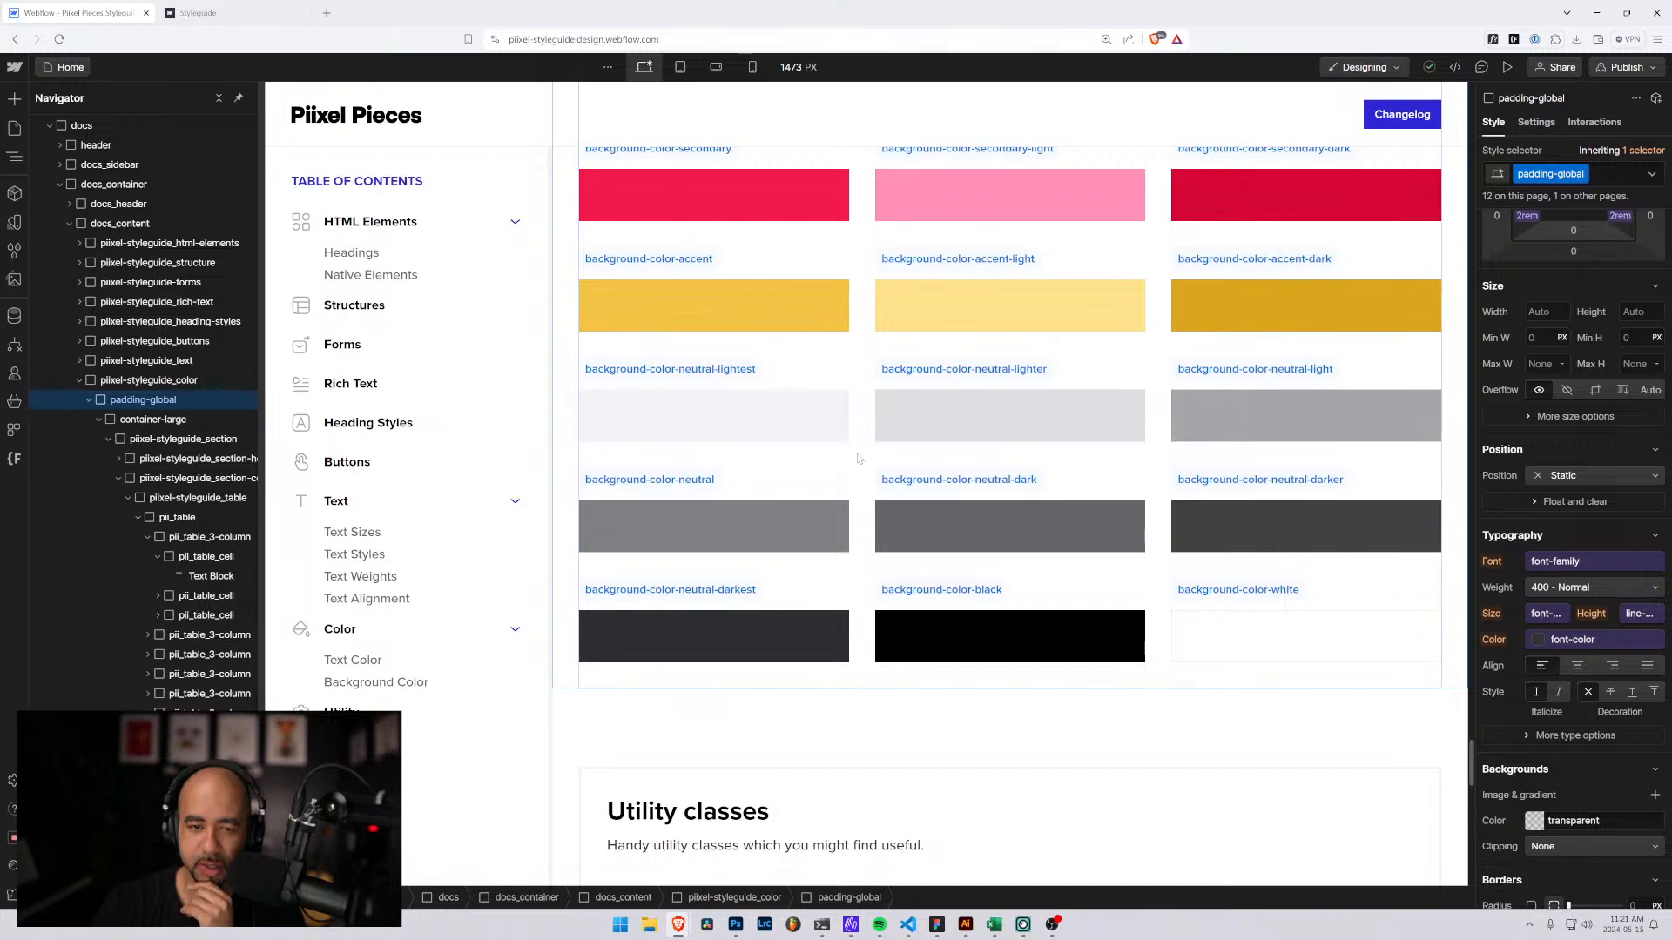
scroll(858, 459, "up", 3)
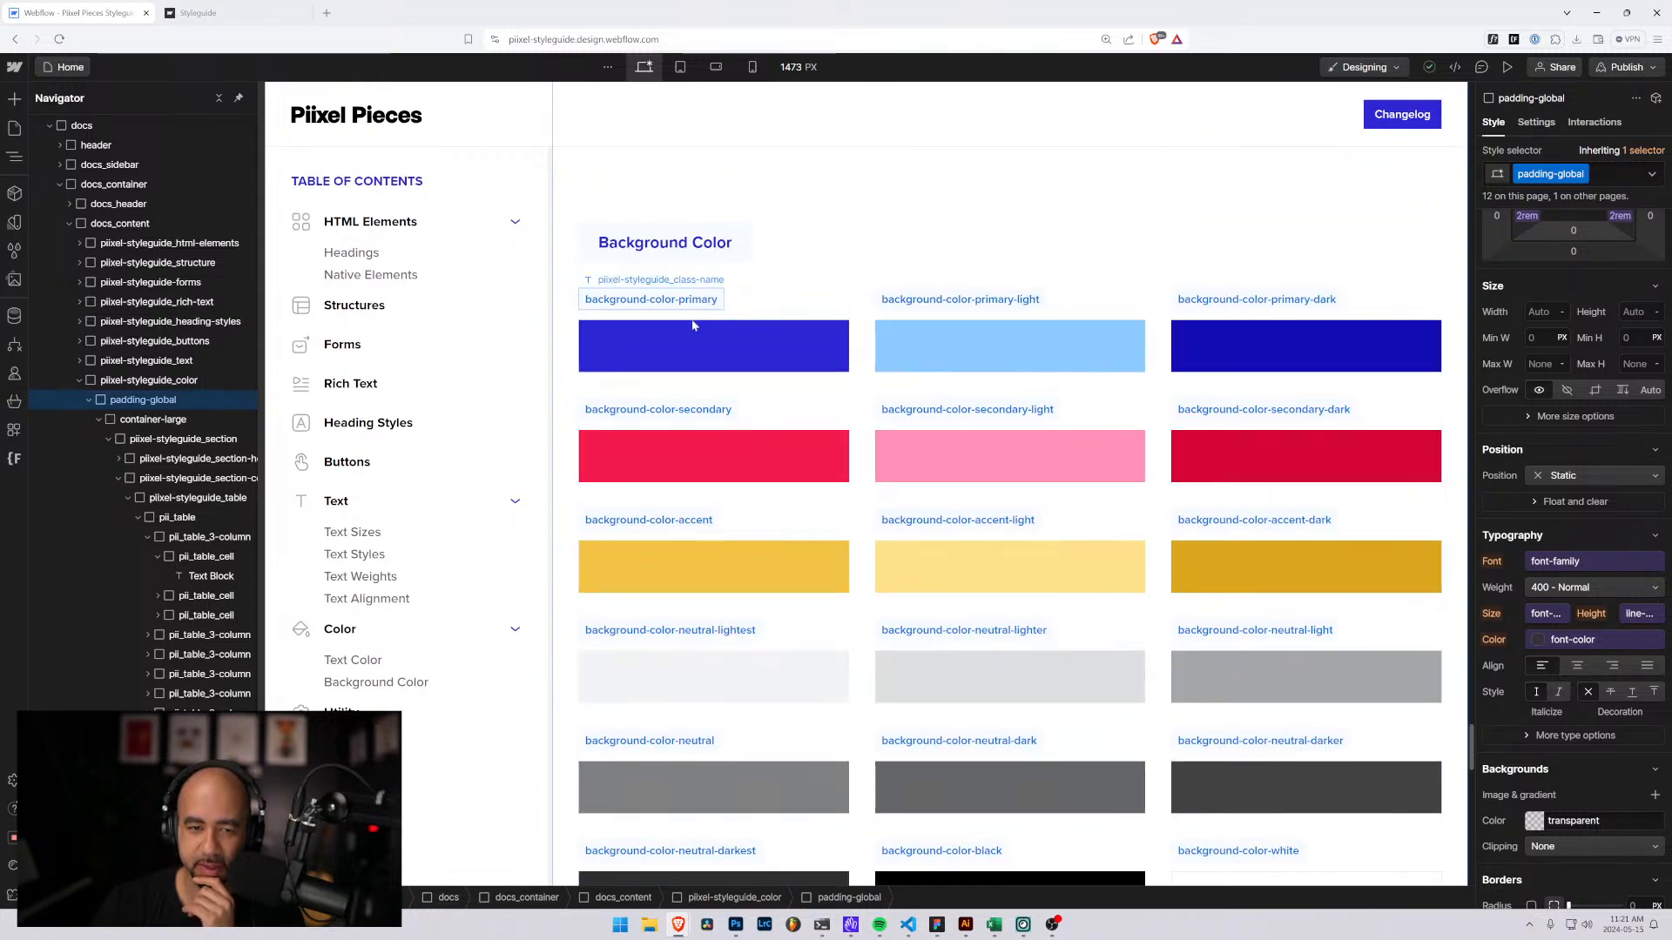
scroll(1010, 309, "down", 3)
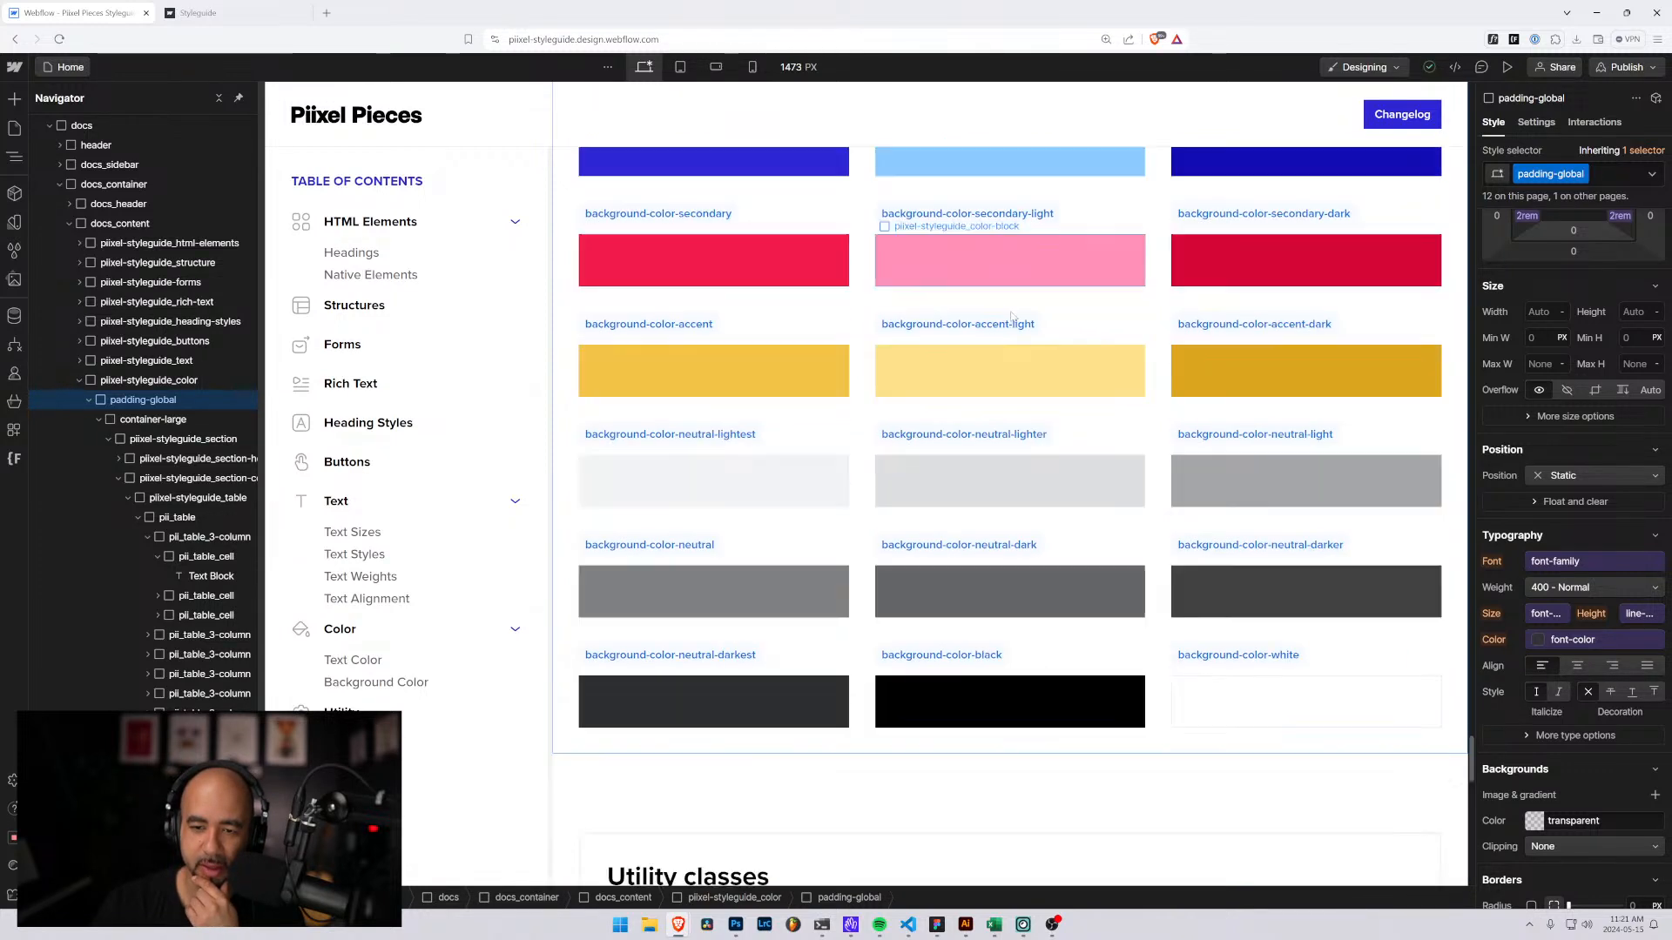
scroll(1000, 315, "up", 3)
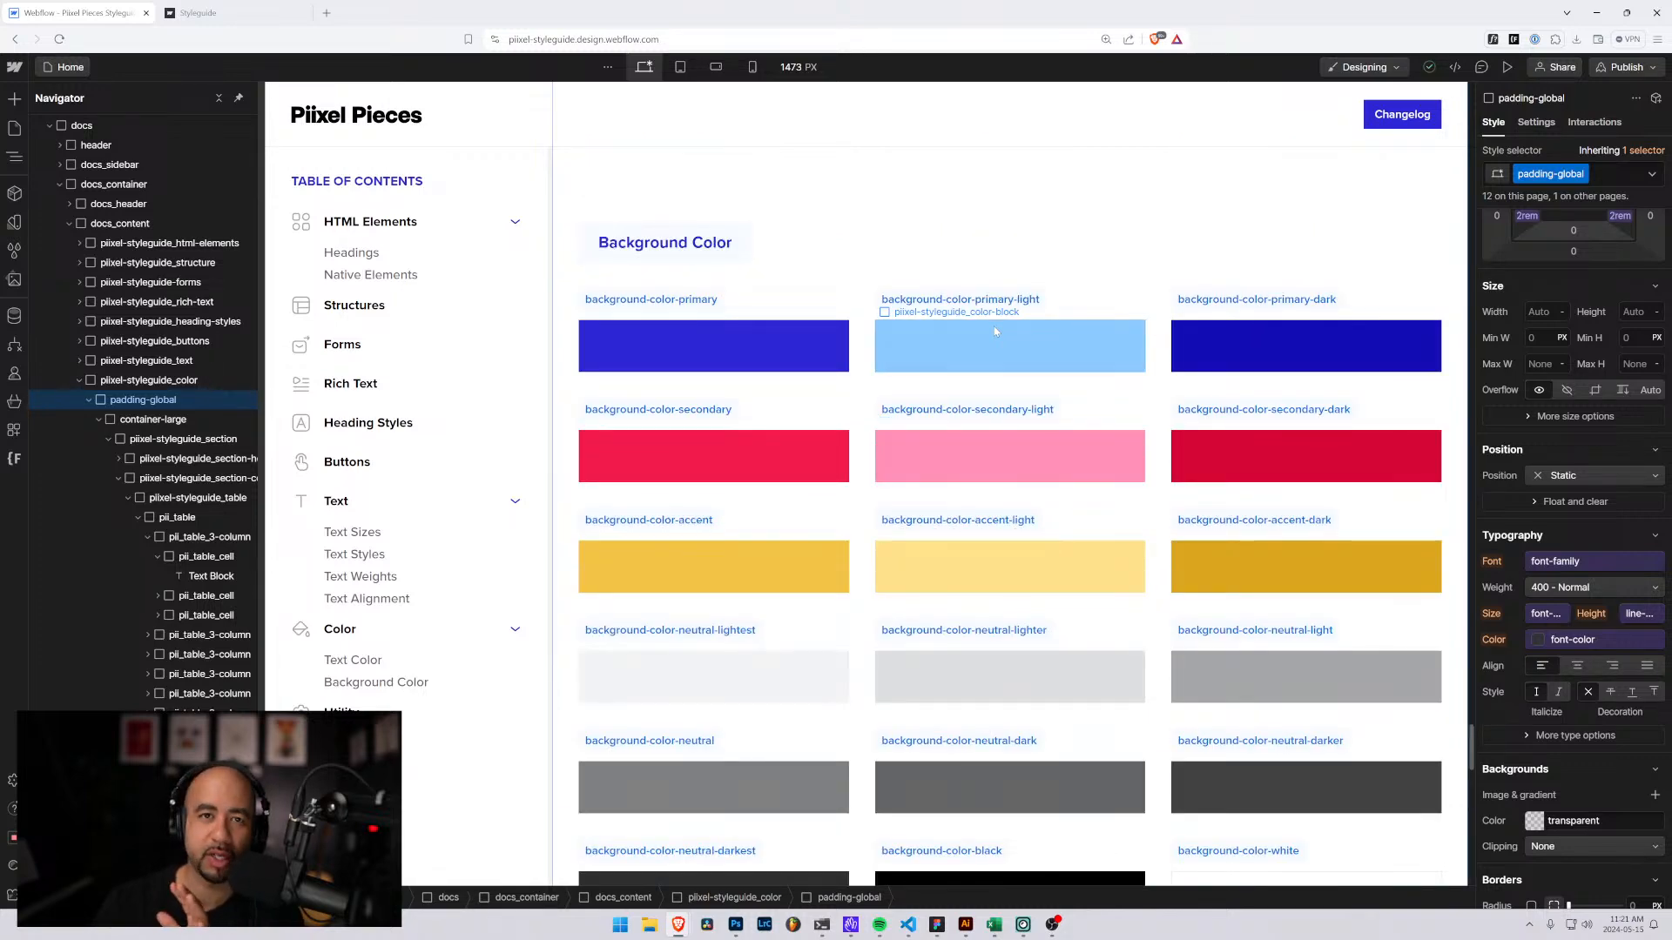
scroll(995, 331, "up", 6)
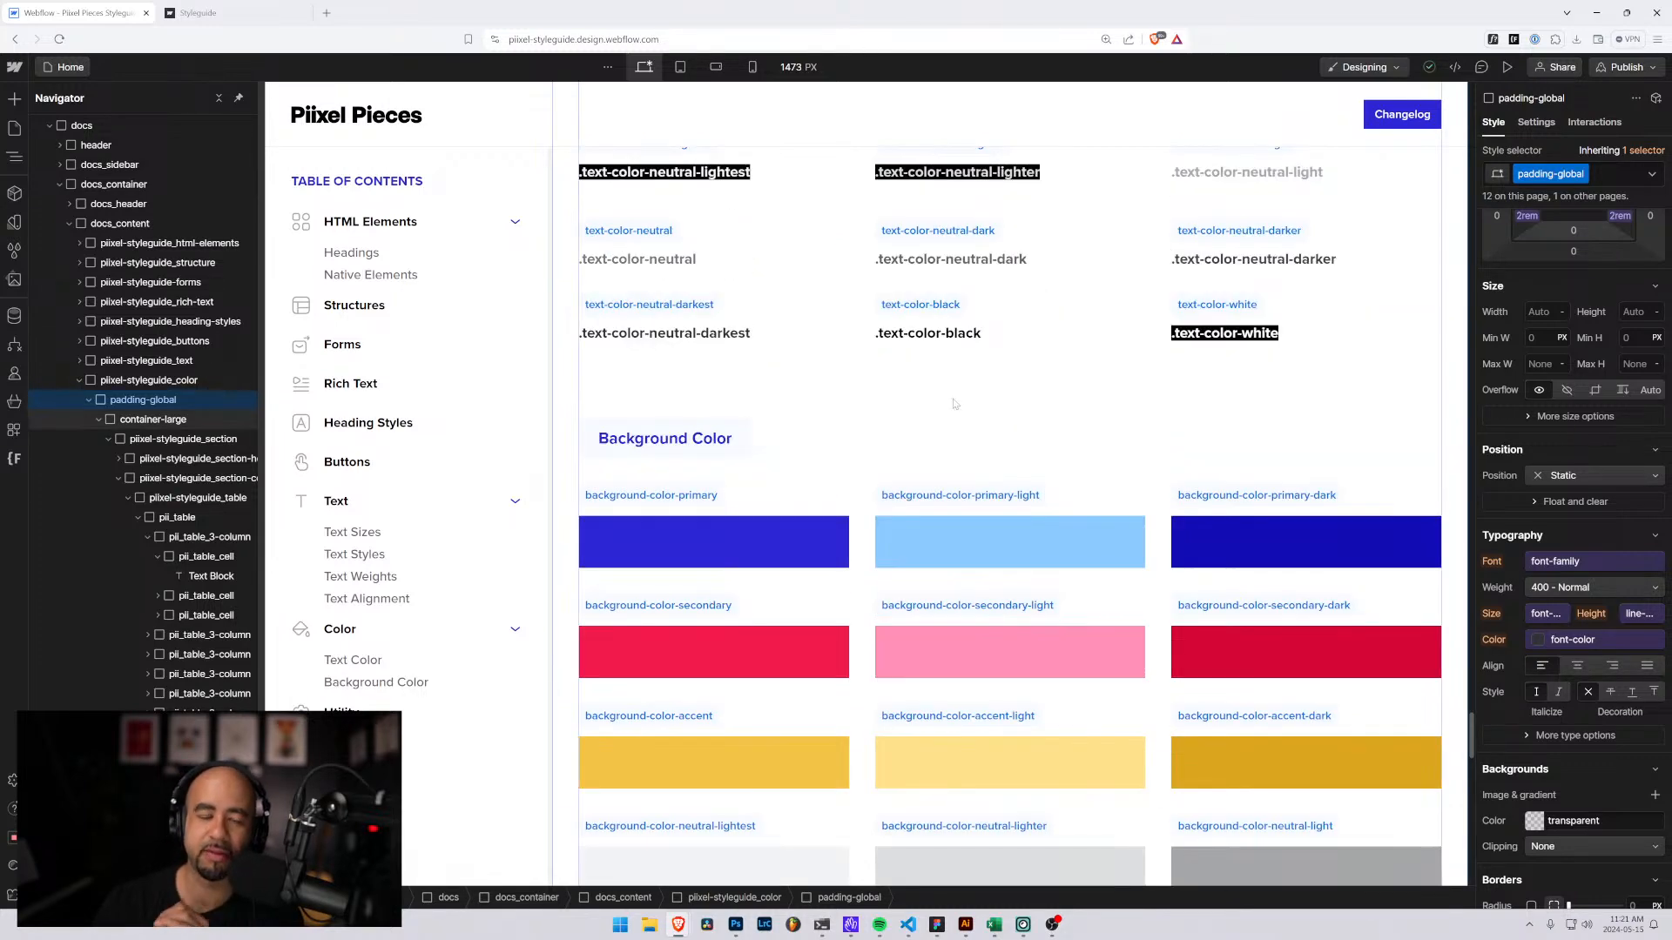
scroll(947, 416, "up", 7)
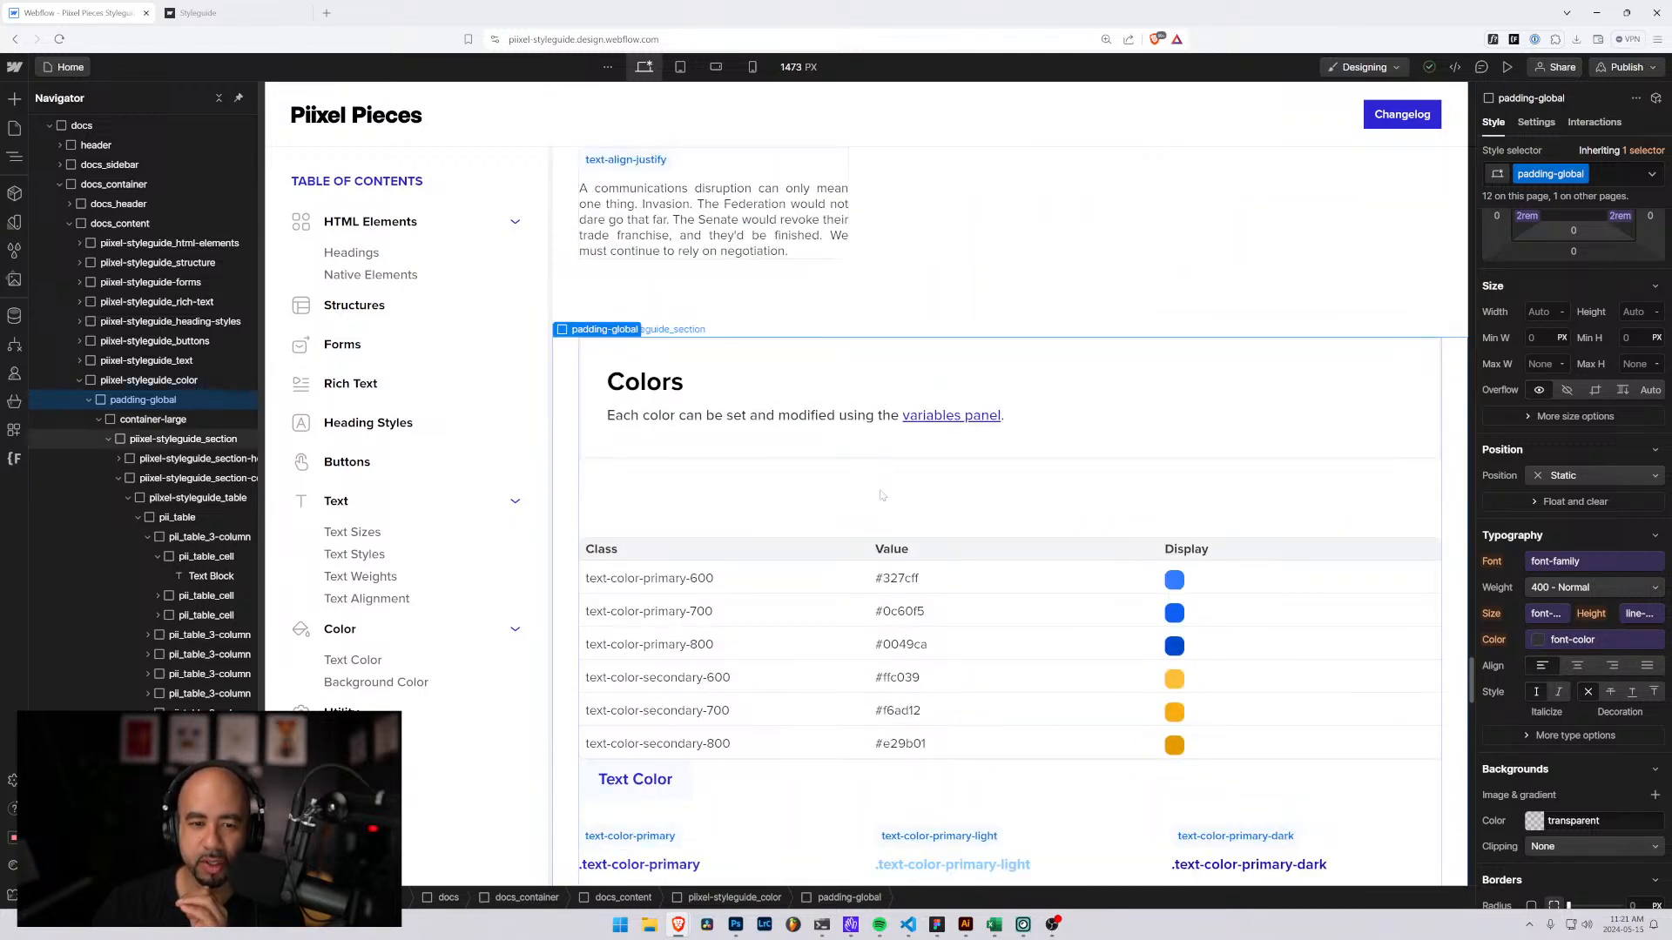
scroll(880, 492, "down", 3)
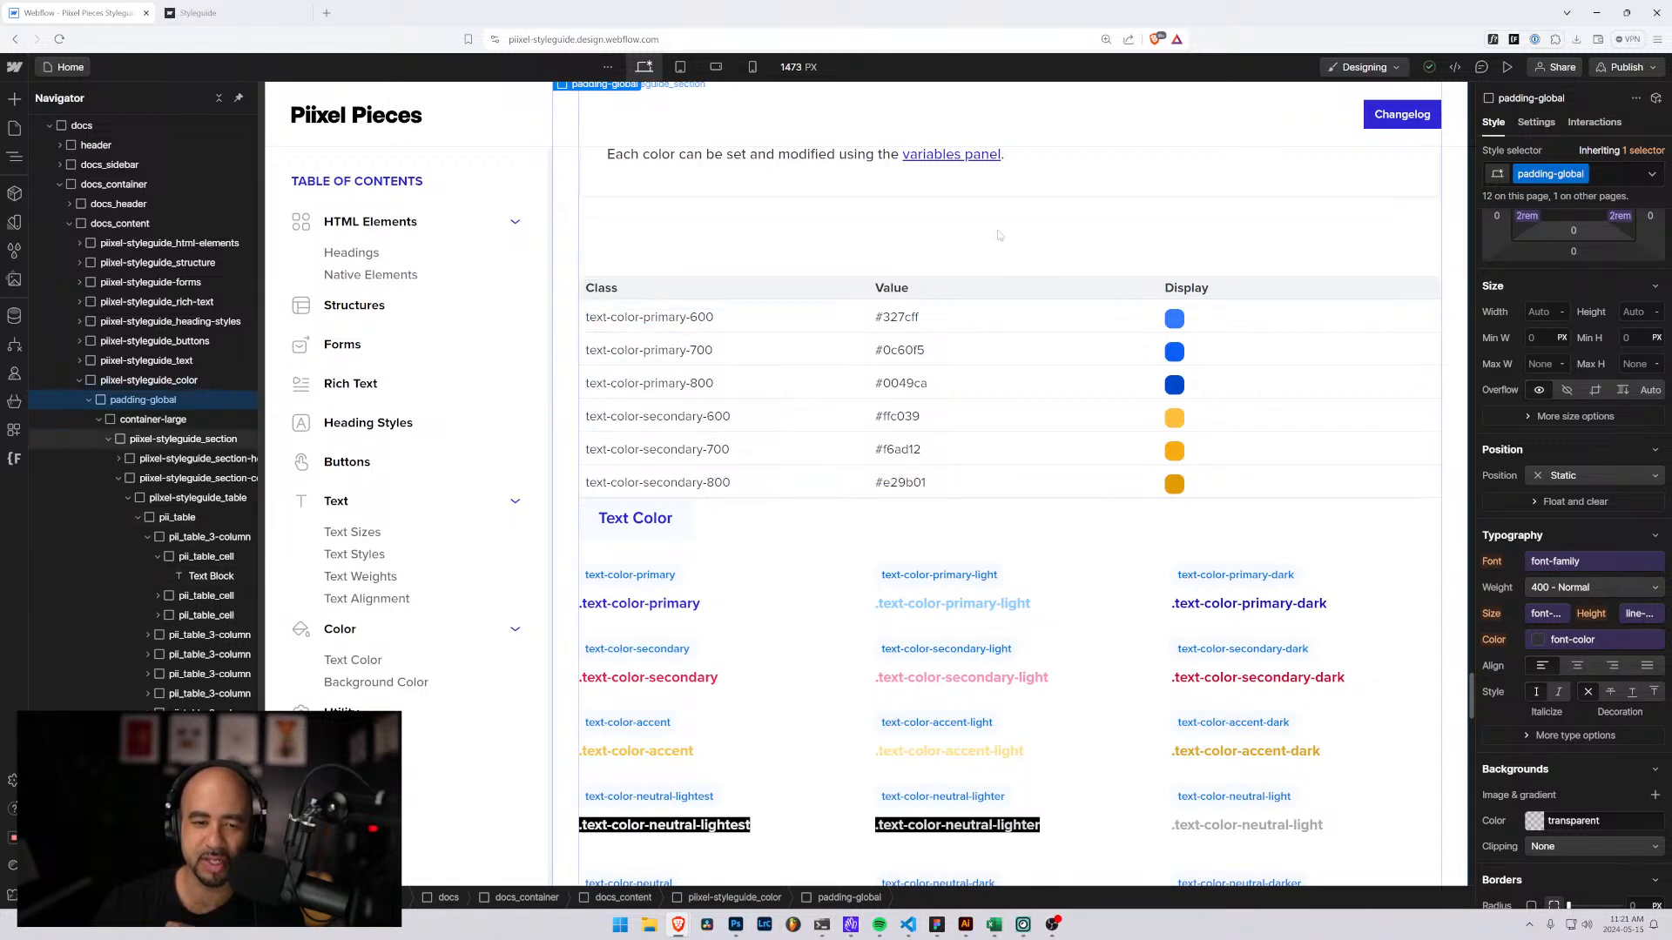
Widen the Navigator and inspect the styles of the text-color-primary class-name label in the Text Color section.
left_click(670, 320)
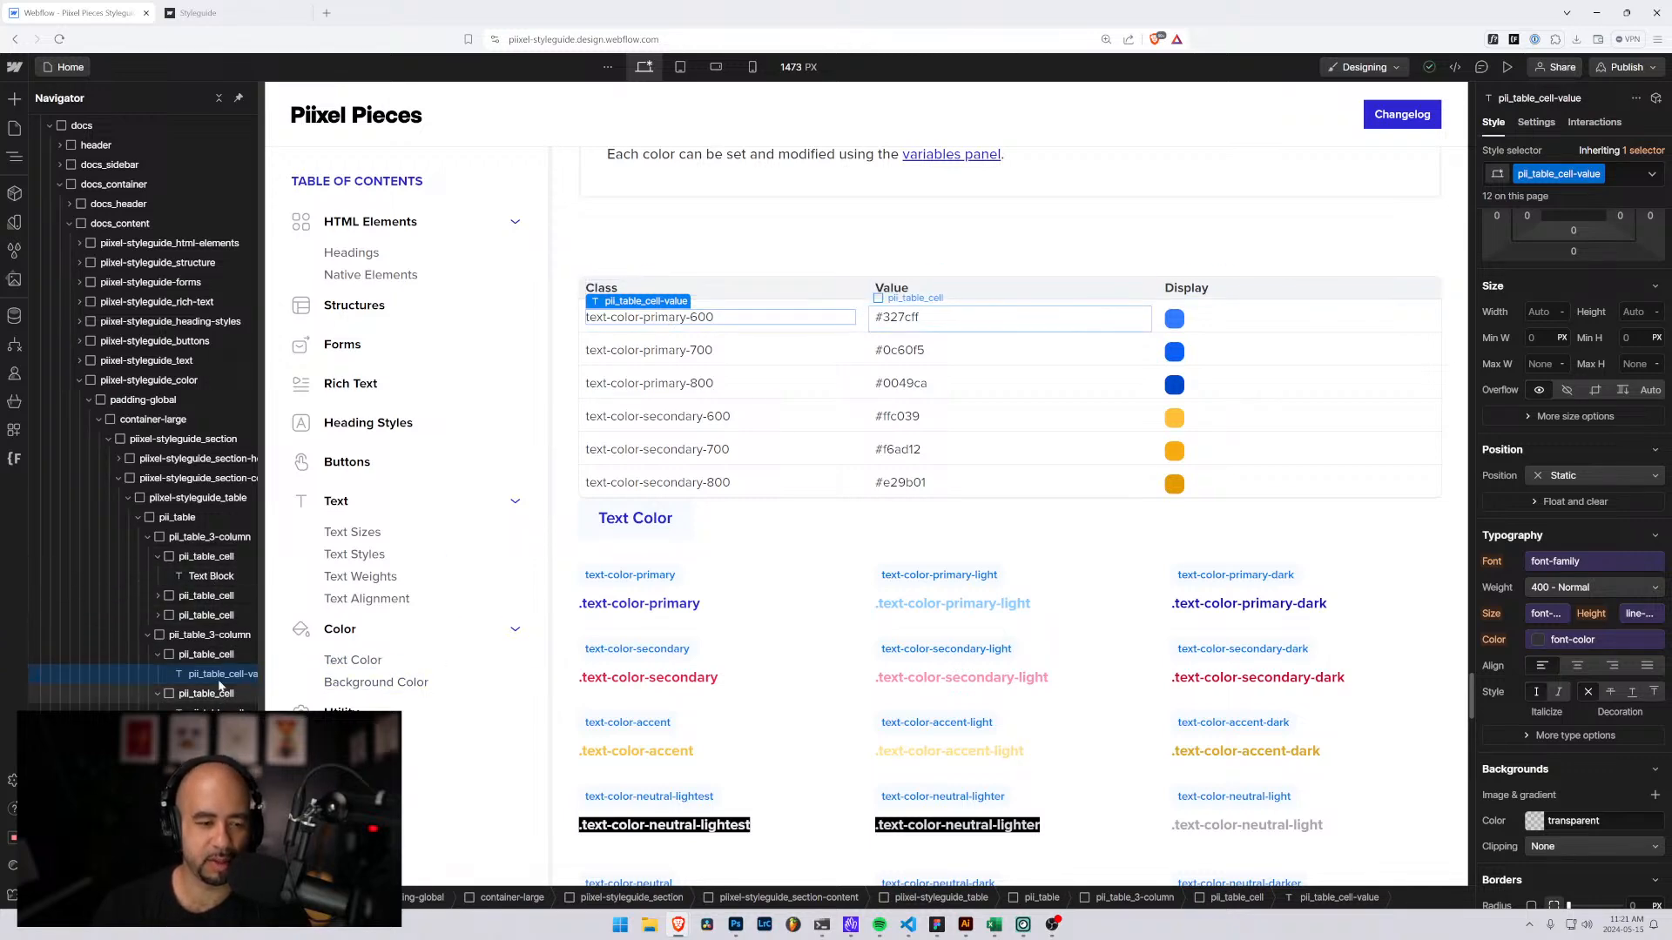
left_click_drag(255, 589, 349, 583)
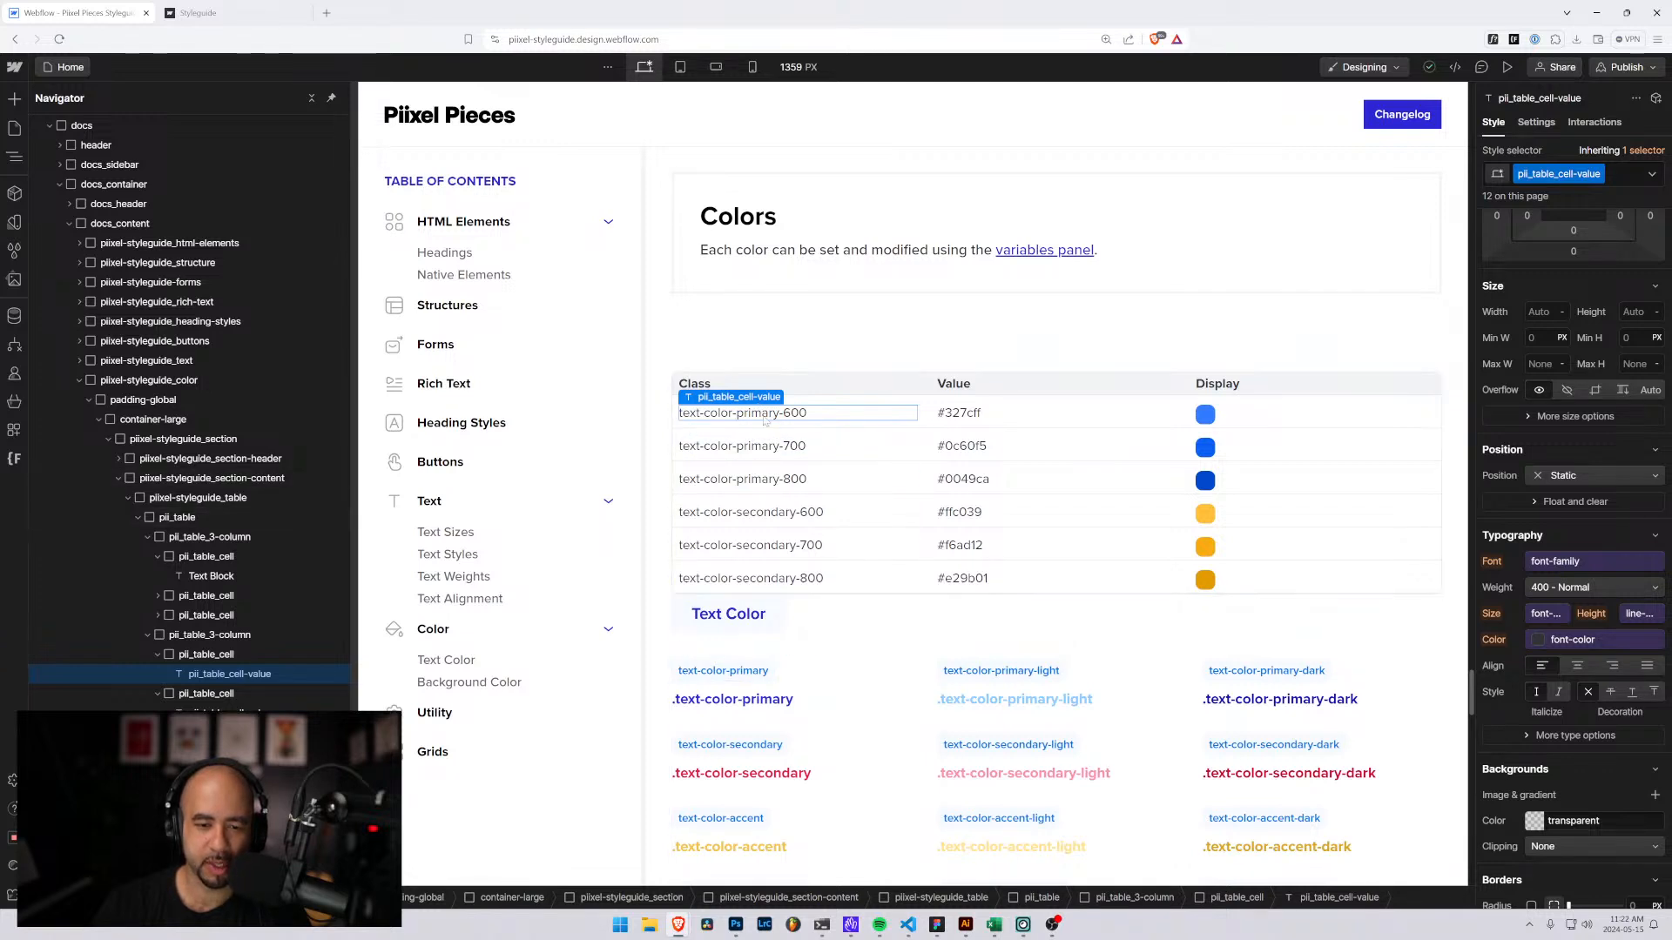
left_click(730, 672)
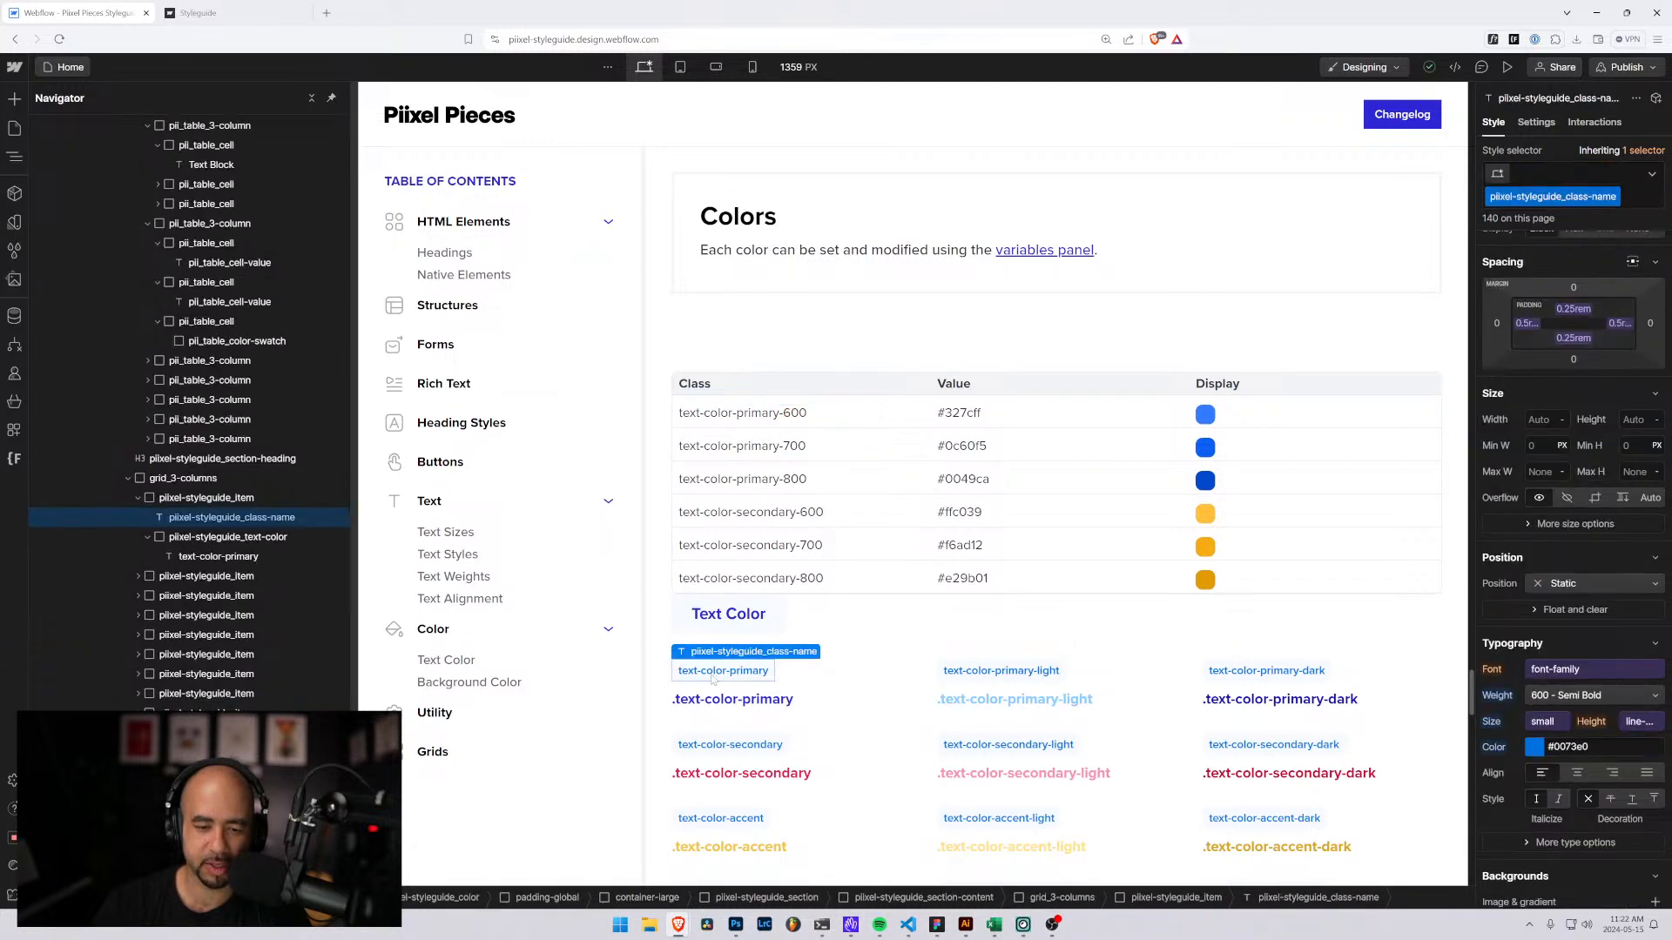
Create an is-class combo class on the pii_table_cell-value text reading text-color-primary-600.
left_click(749, 414)
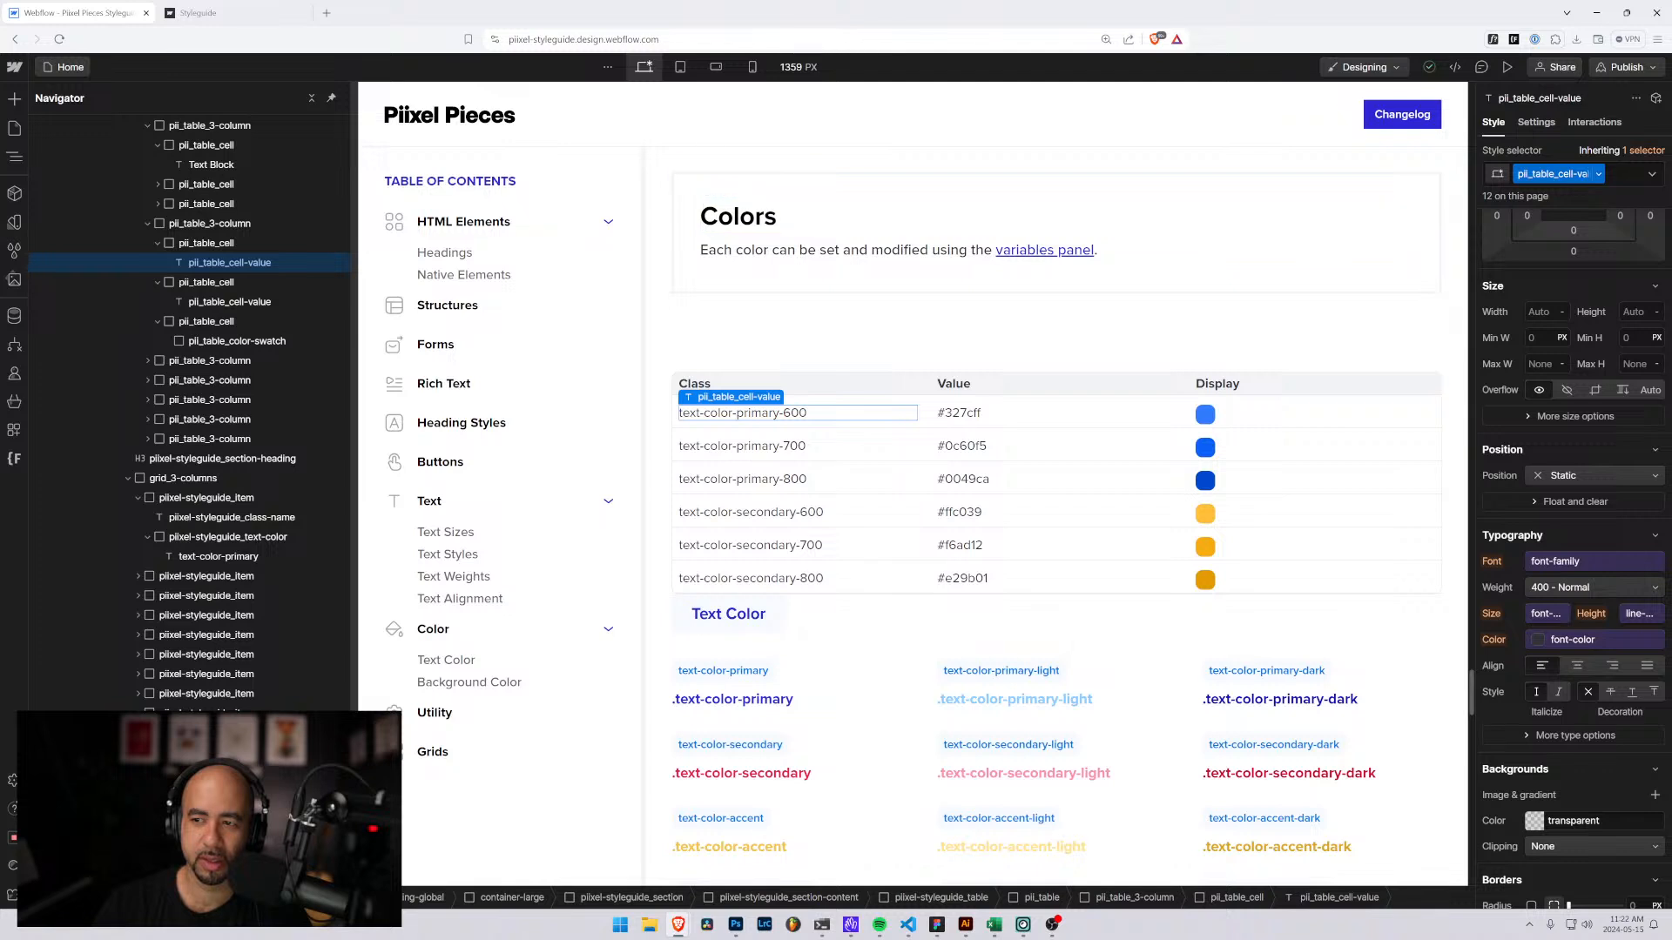
left_click(1621, 176)
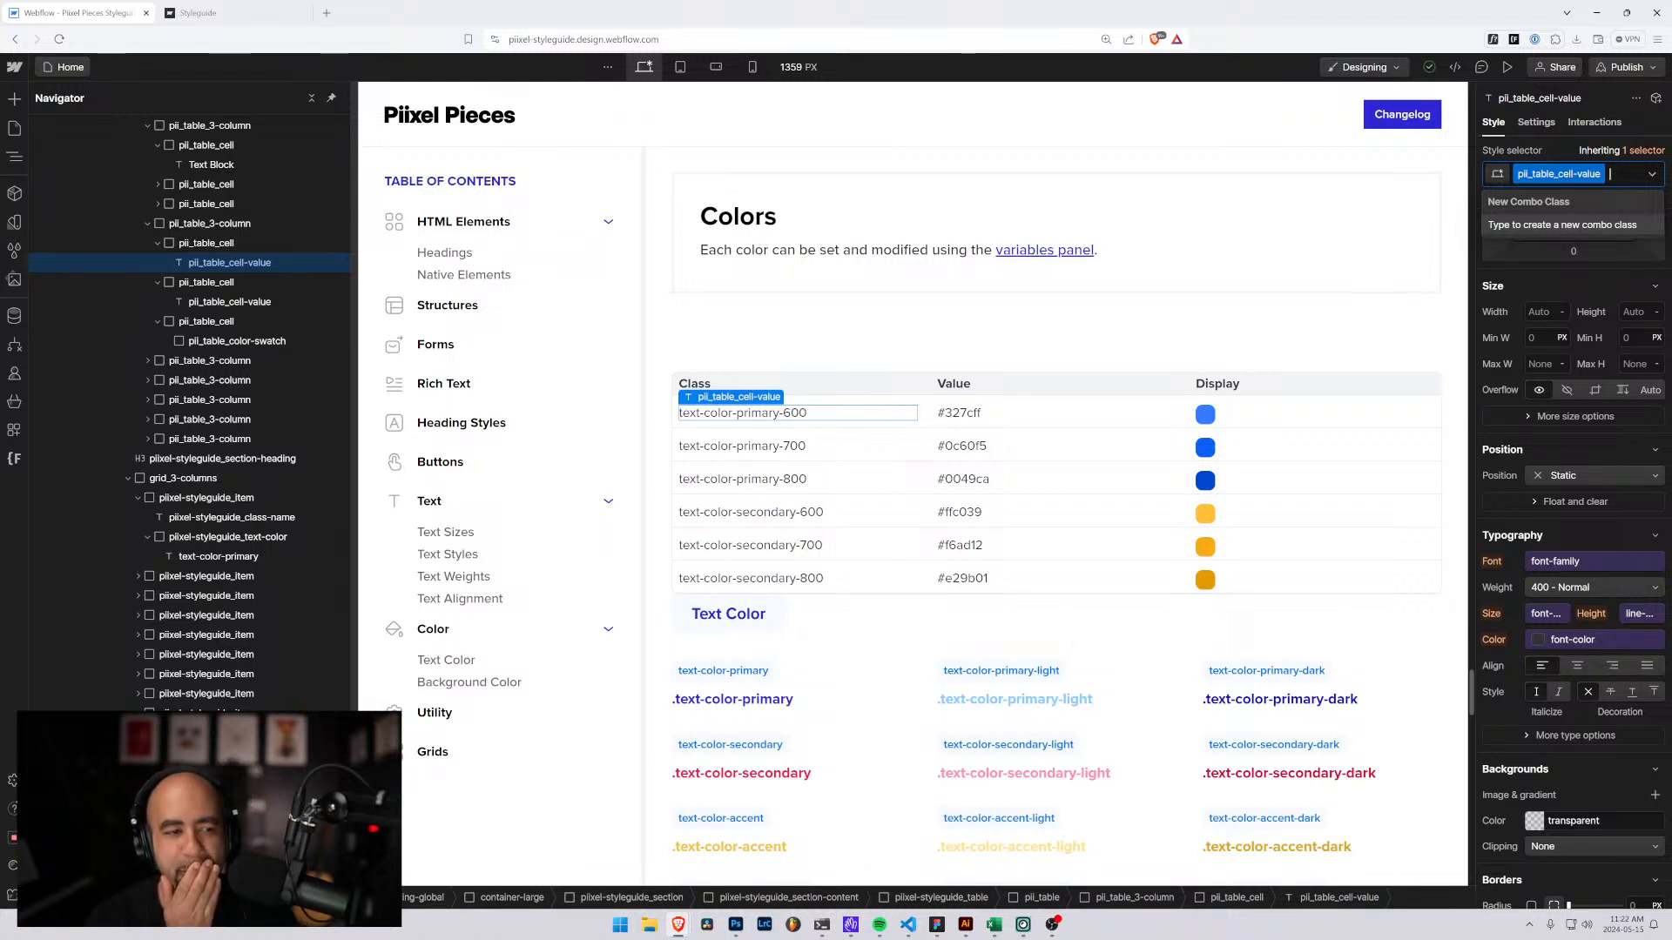
type("is-")
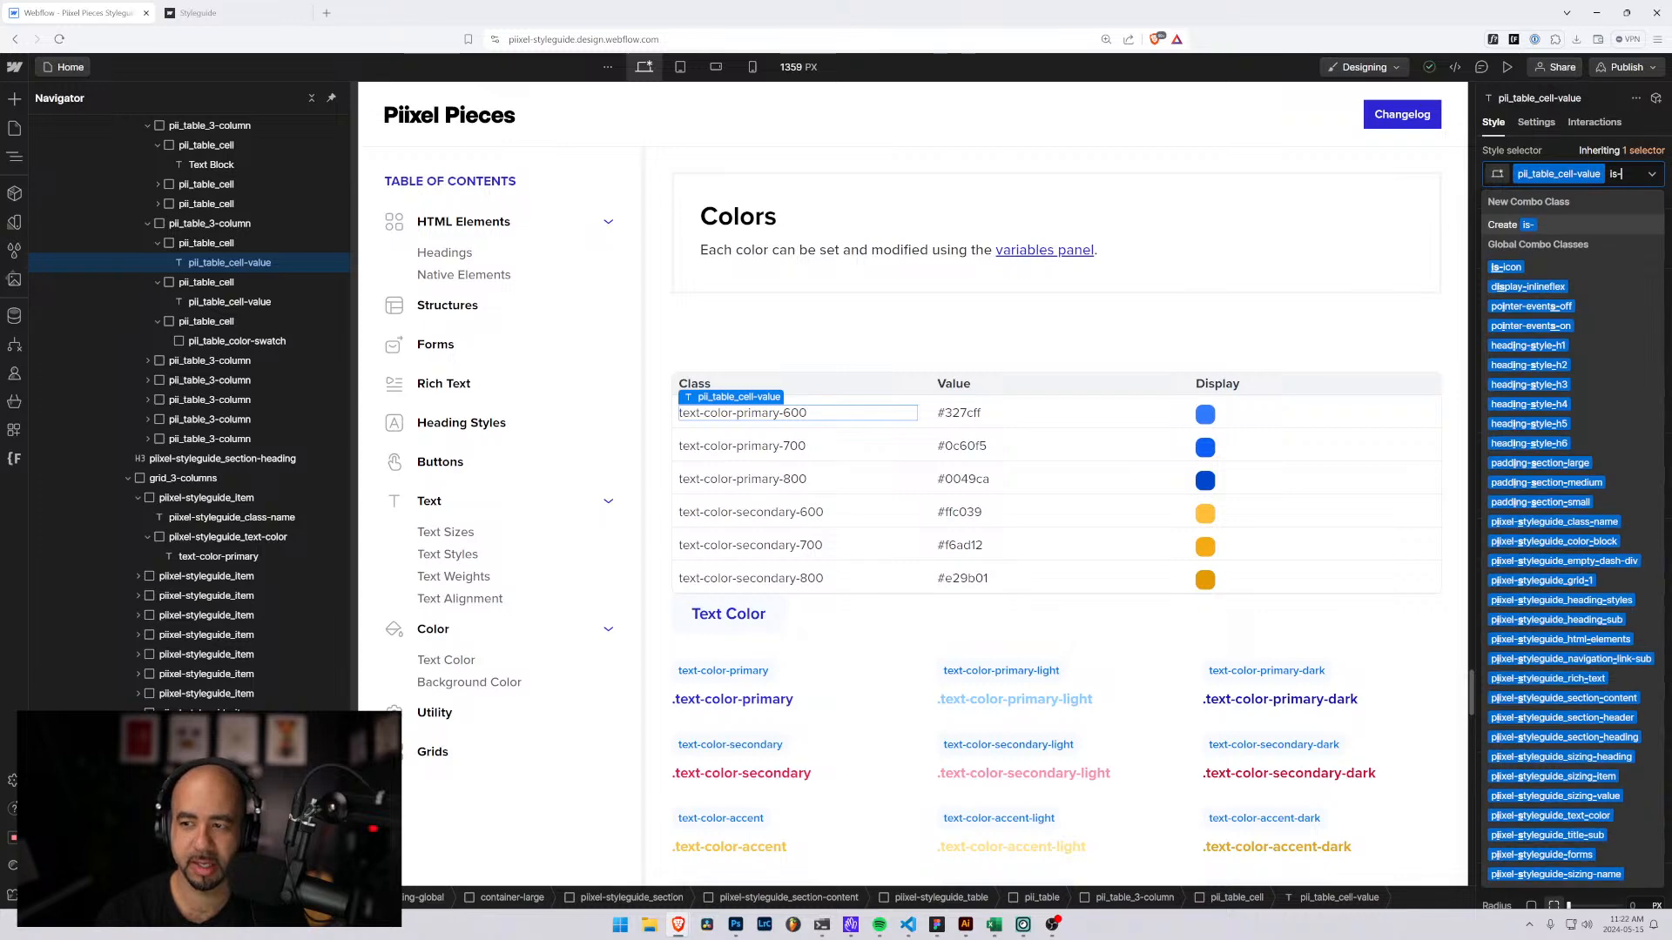
type("class")
key("Return")
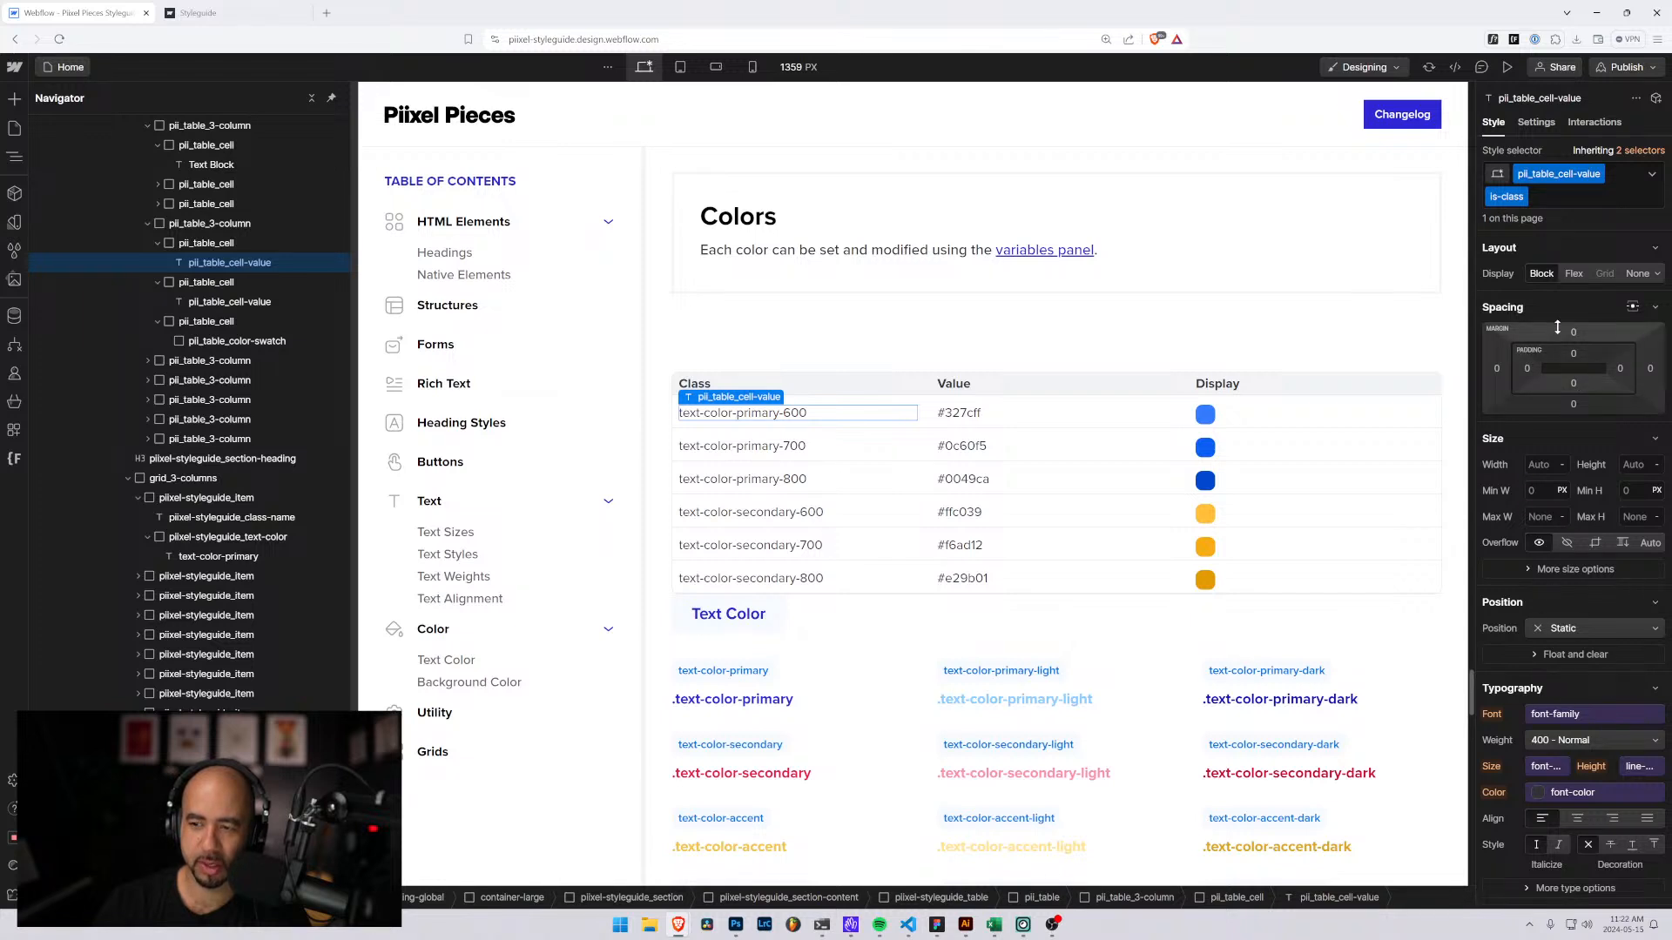
Set the is-class combo class to inline-block display and give it 0.5rem of left padding.
left_click(1657, 273)
left_click(1601, 306)
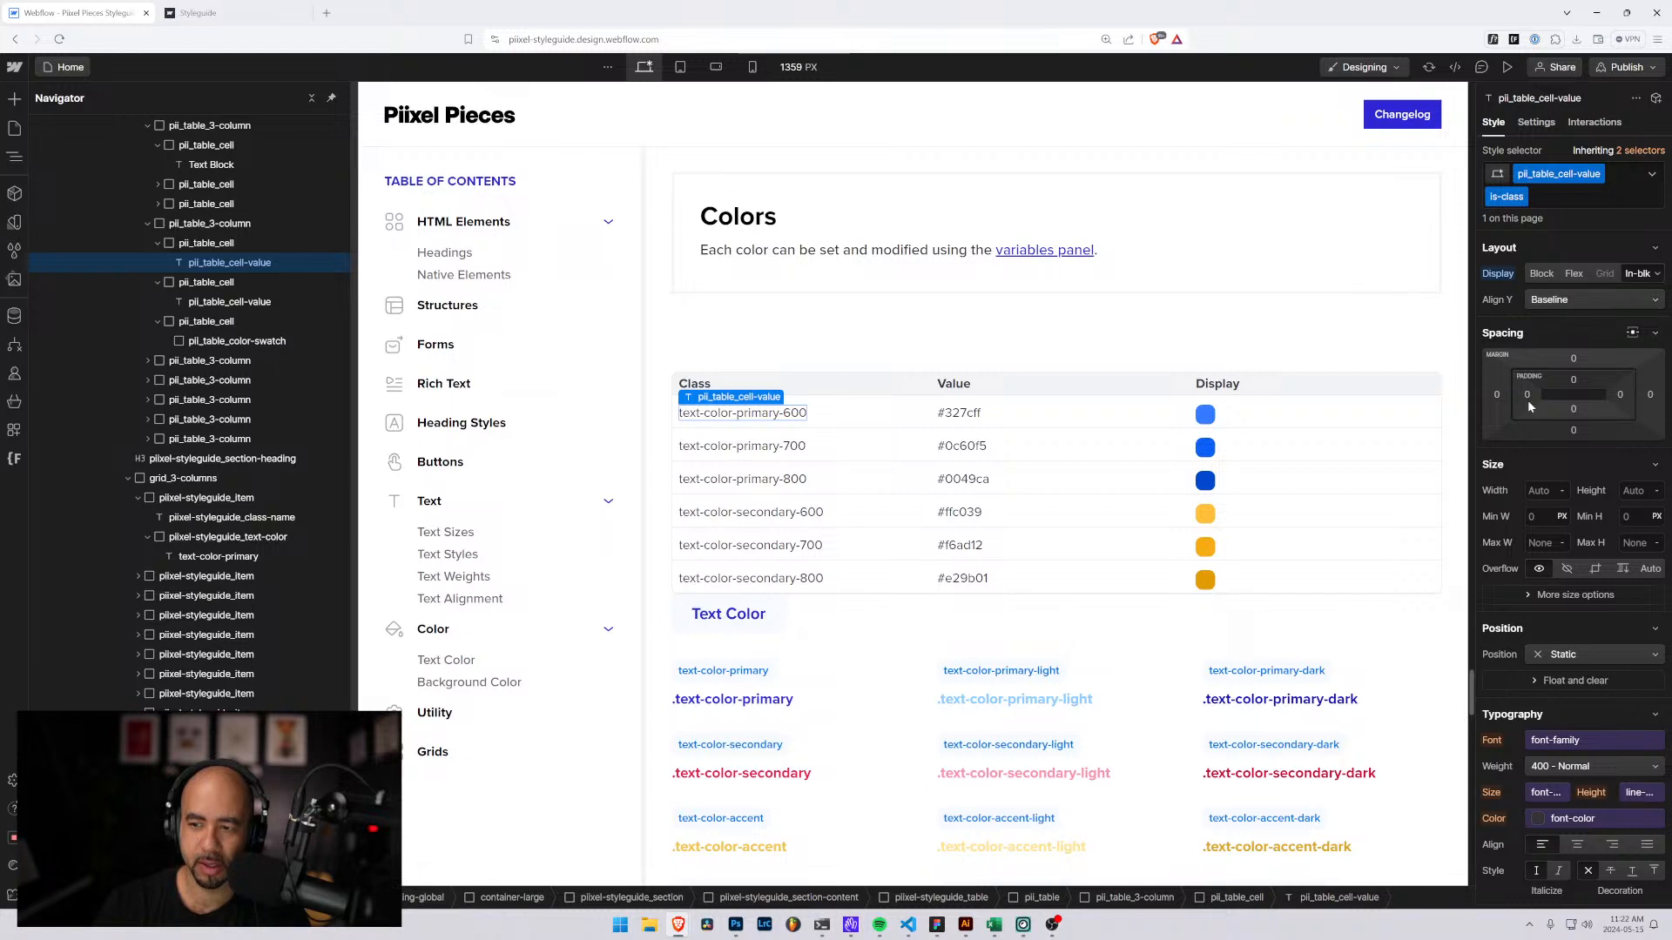
left_click(1528, 395)
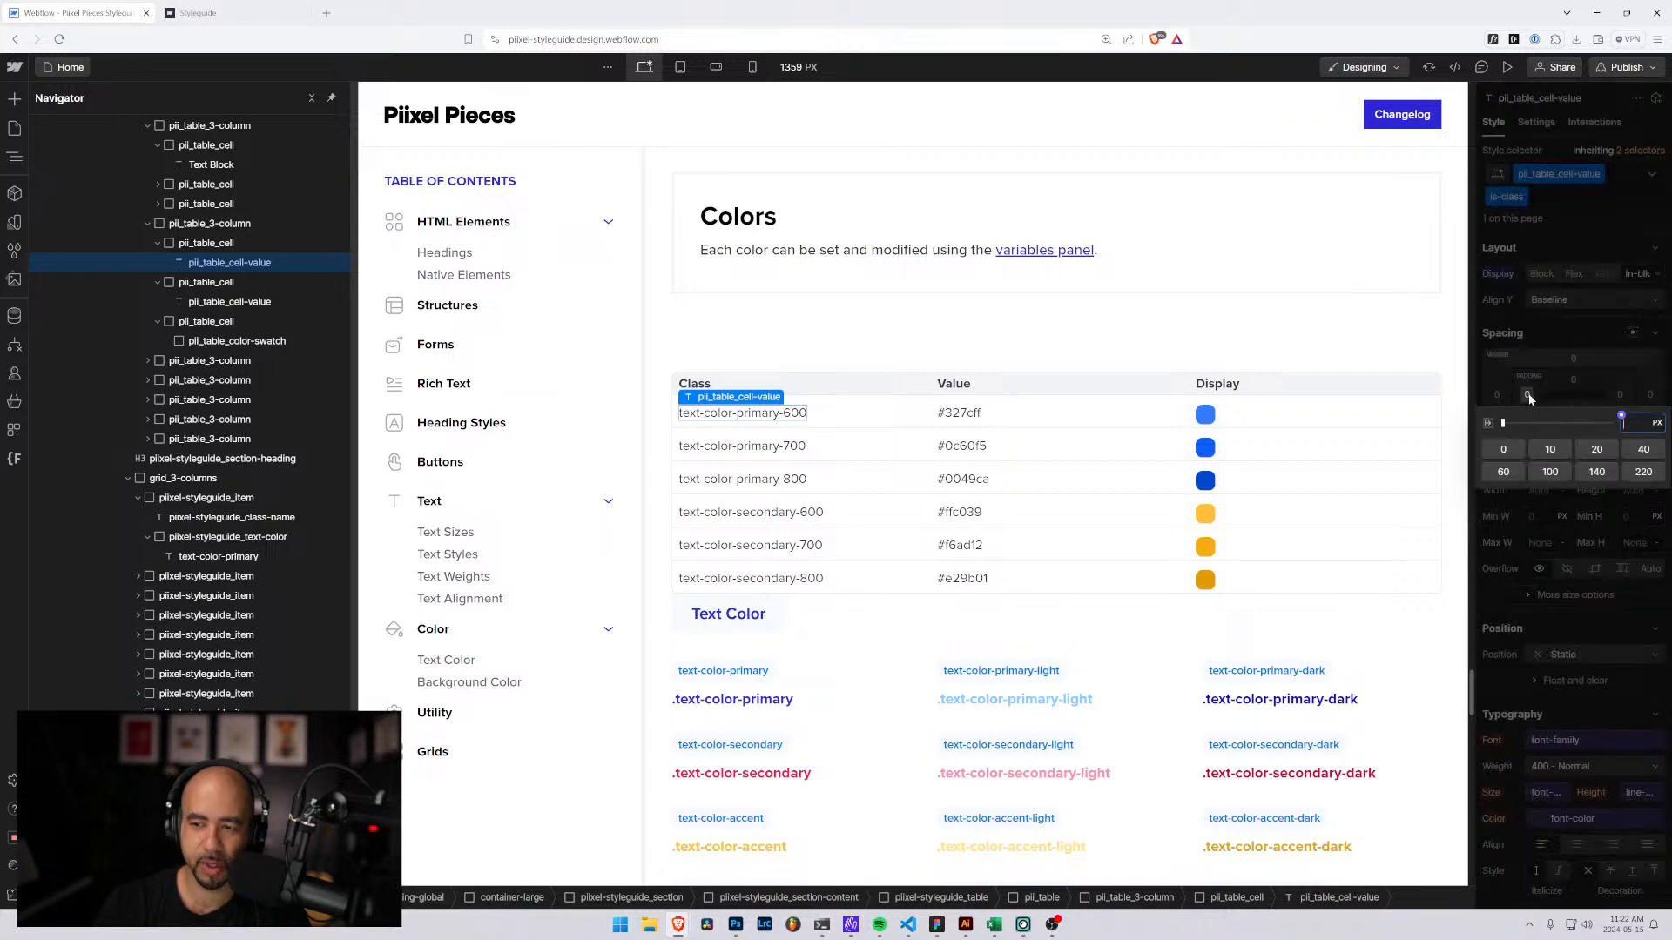
type("0.5rem")
key("Return")
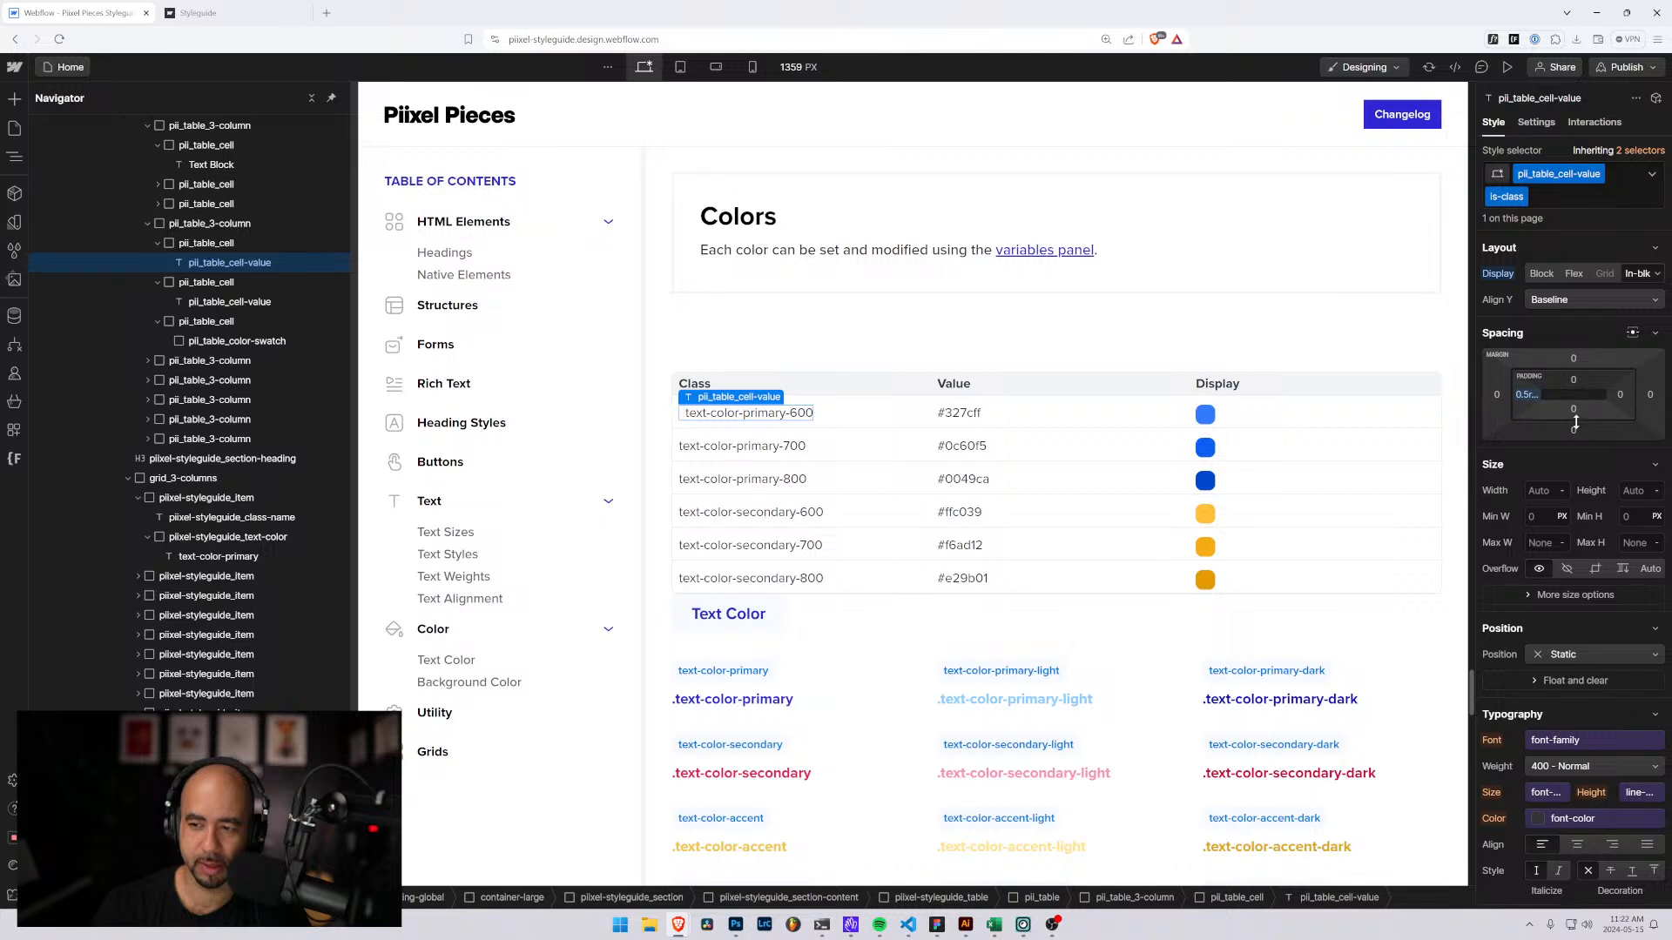
Set the is-class combo class's right padding to 0.5 px and its top padding to 0.25rem.
left_click(1621, 395)
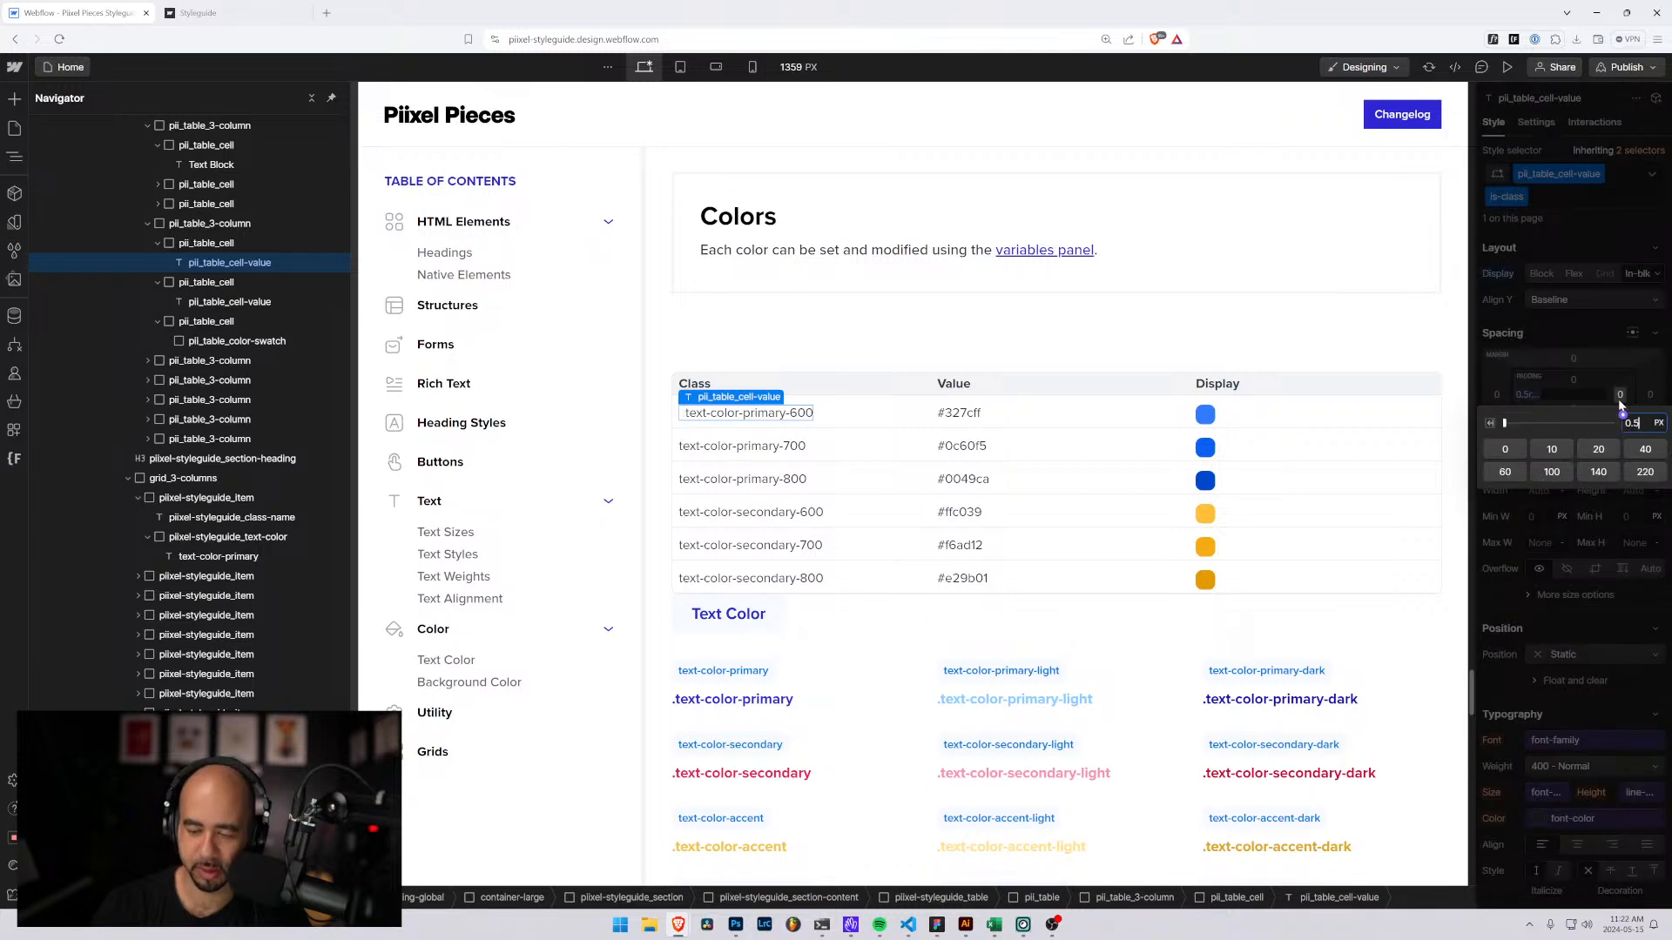
type("0.5")
key("Return")
left_click(1574, 381)
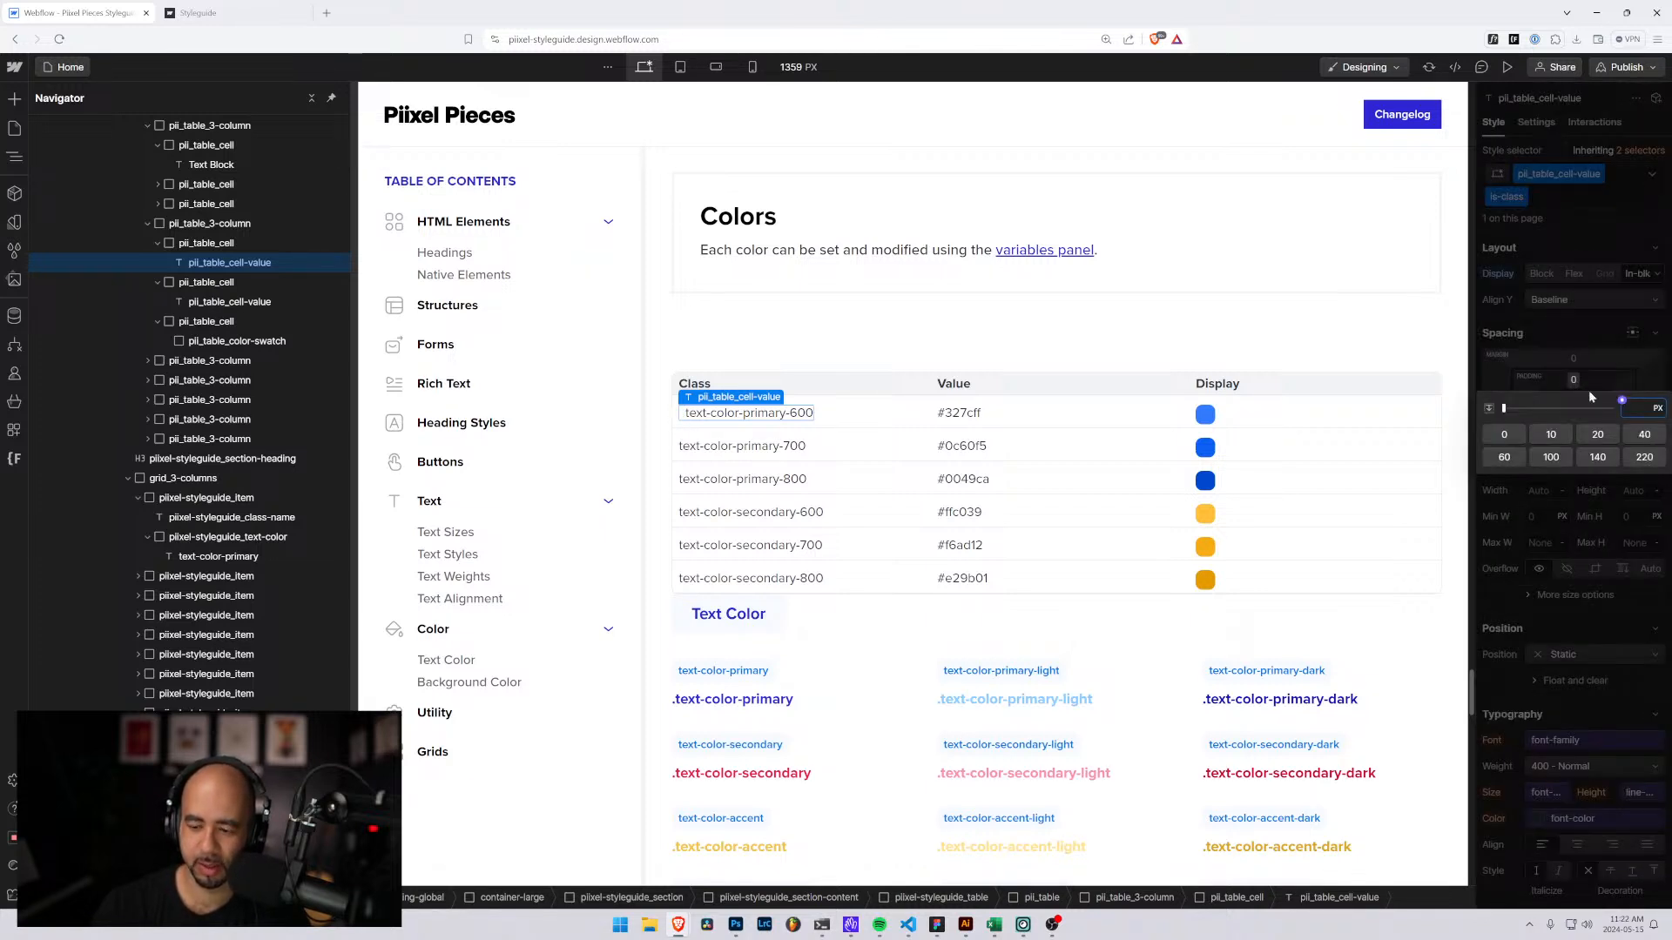
type("0.25")
key("Return")
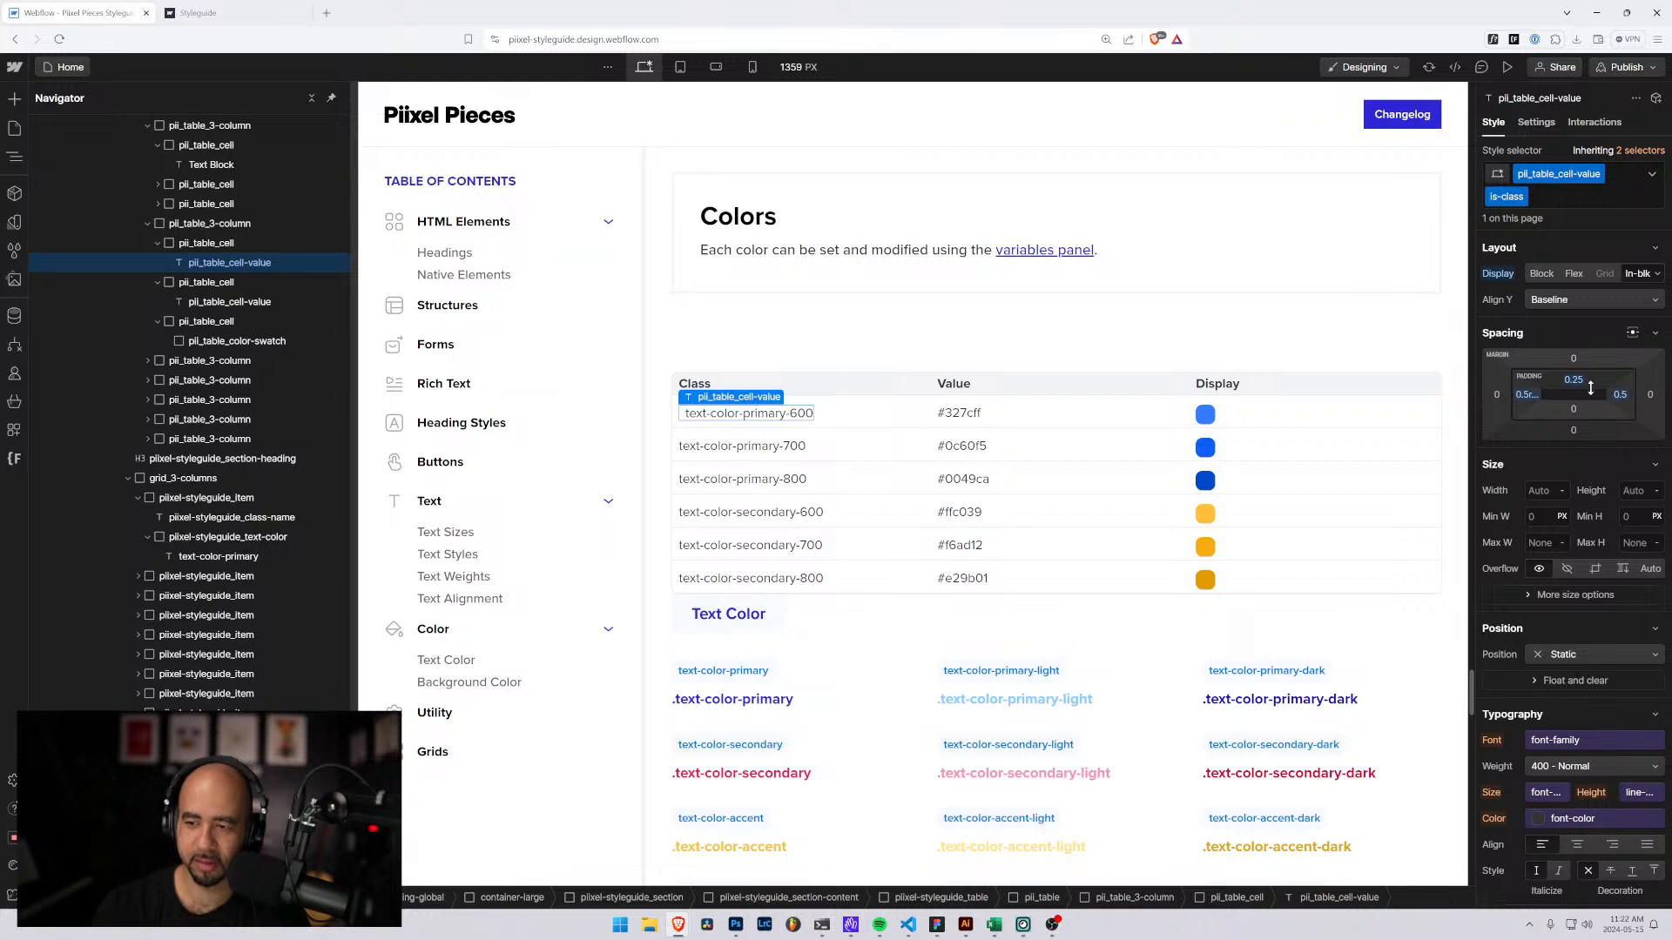
left_click(1573, 381)
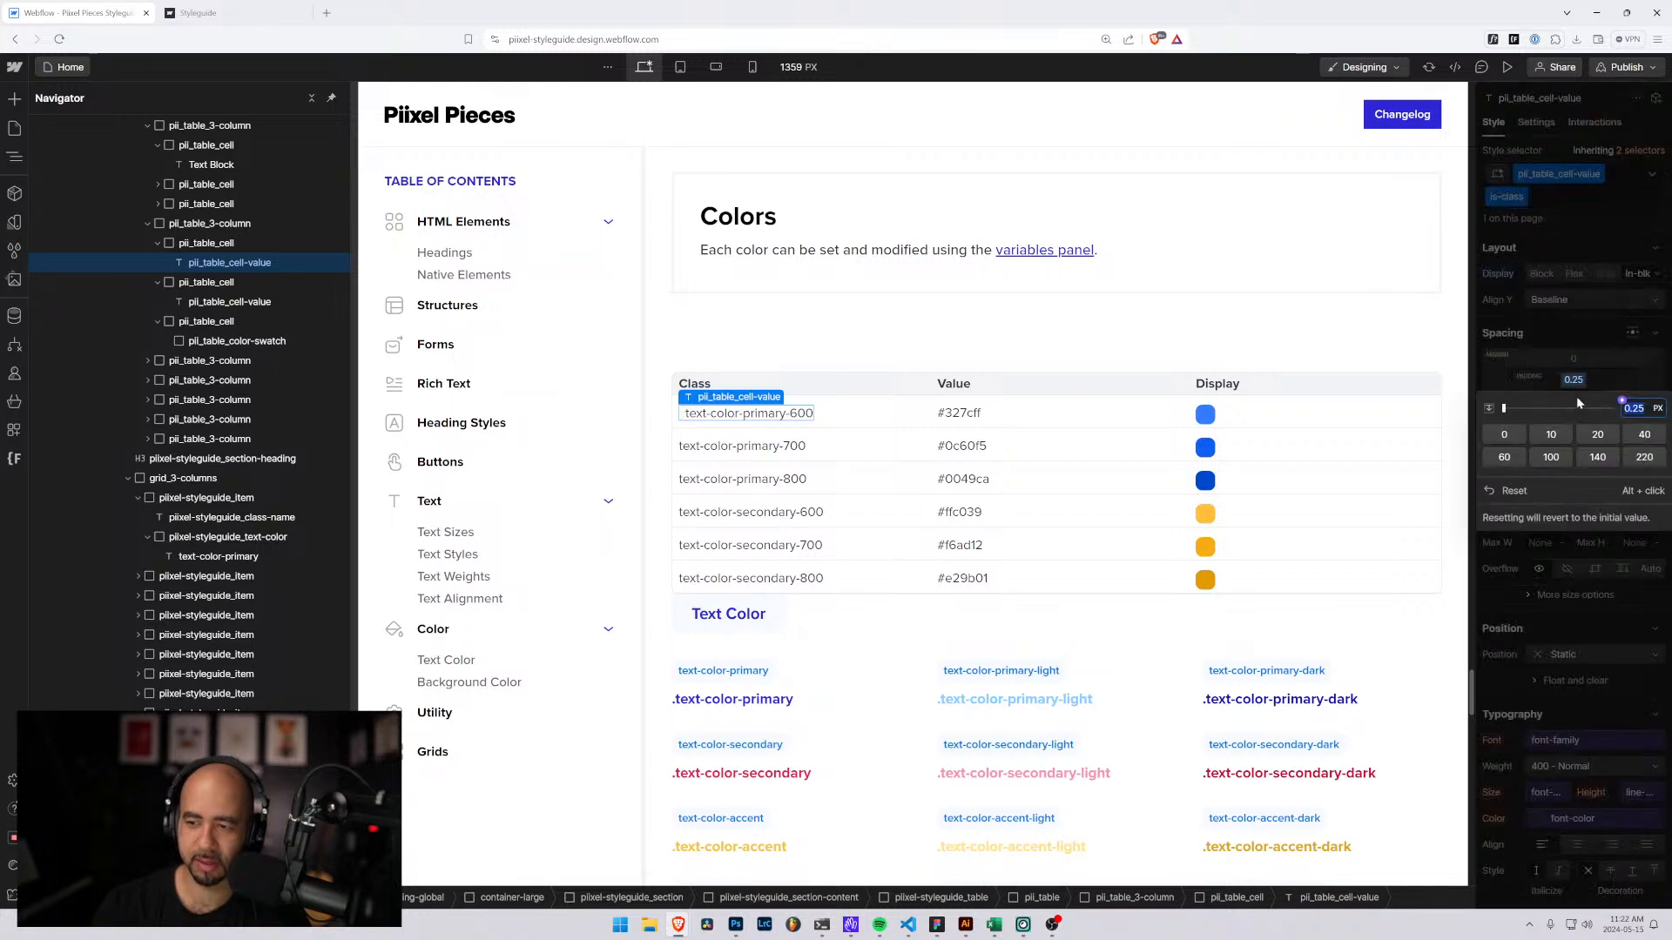
left_click(1654, 409)
left_click(1639, 475)
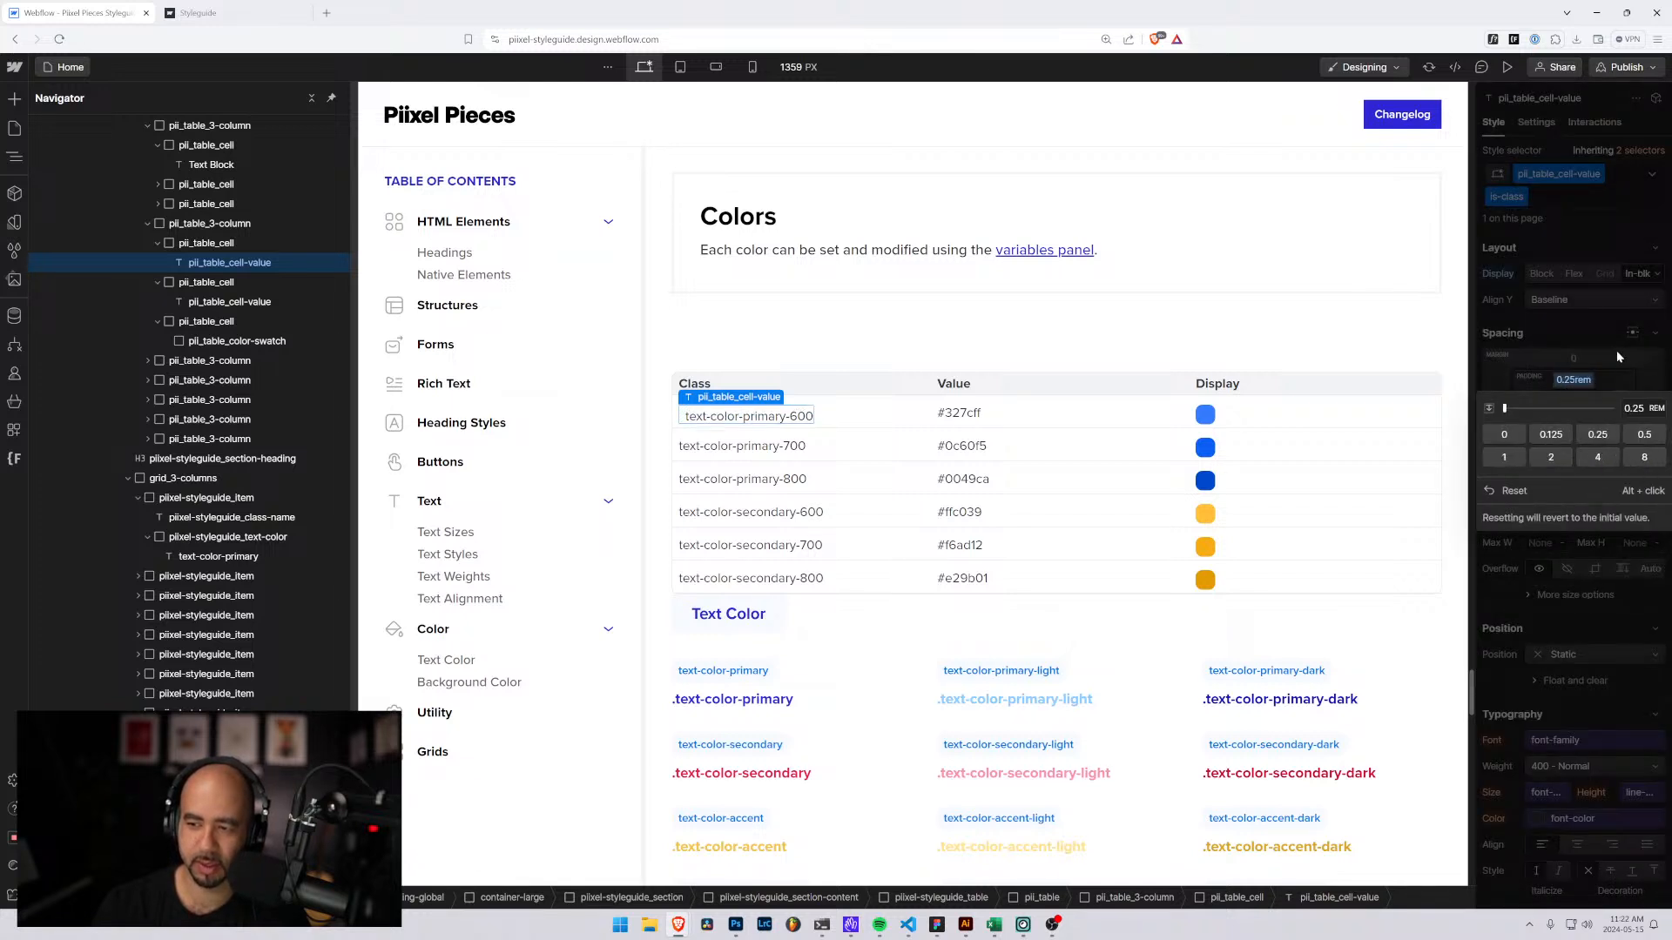
Correct the is-class combo class's right padding to 0.5rem and set its bottom padding to 0.25rem.
left_click(1619, 394)
left_click(1619, 394)
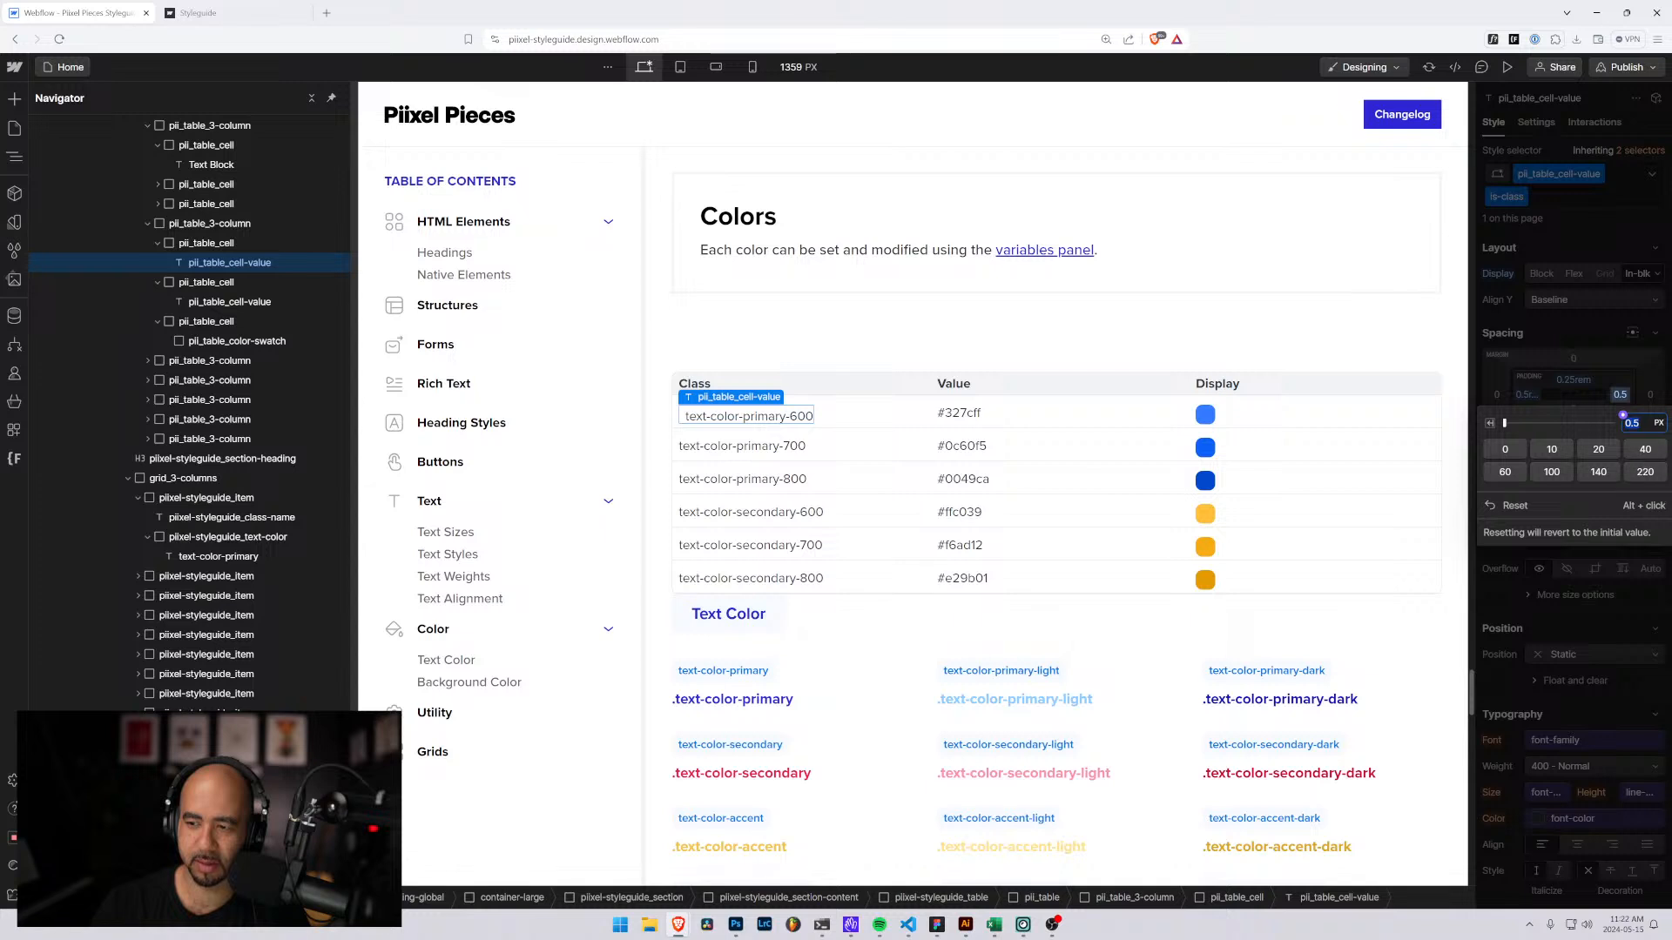
left_click(1642, 423)
type("rem")
key("Return")
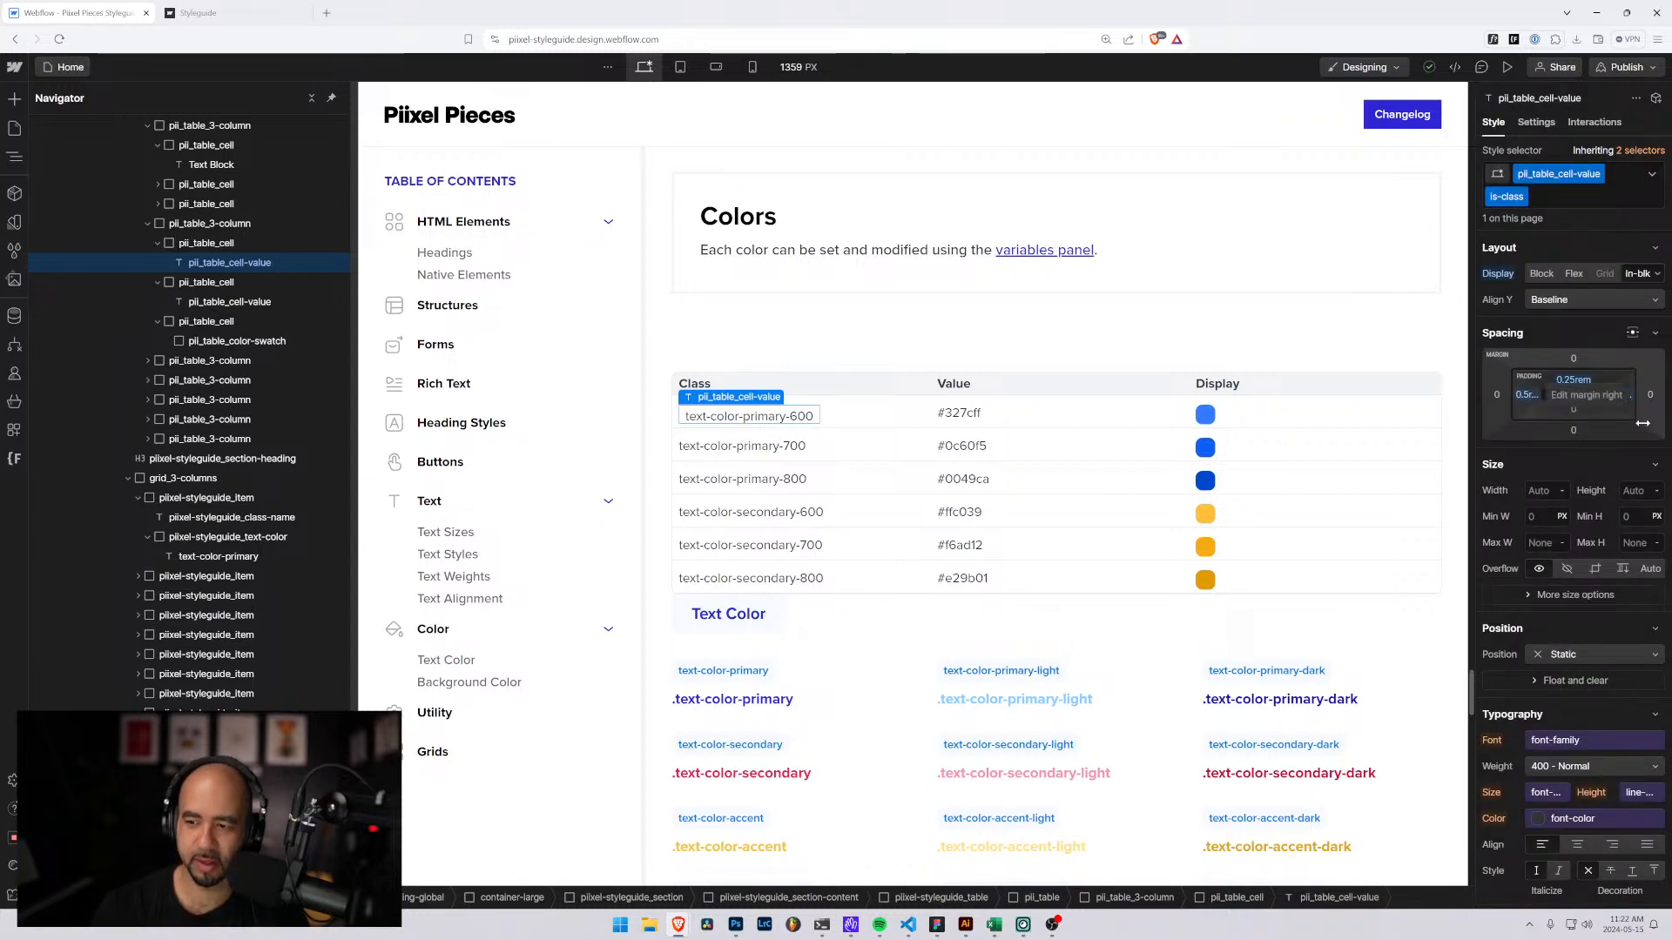
left_click(1576, 409)
type("0.25")
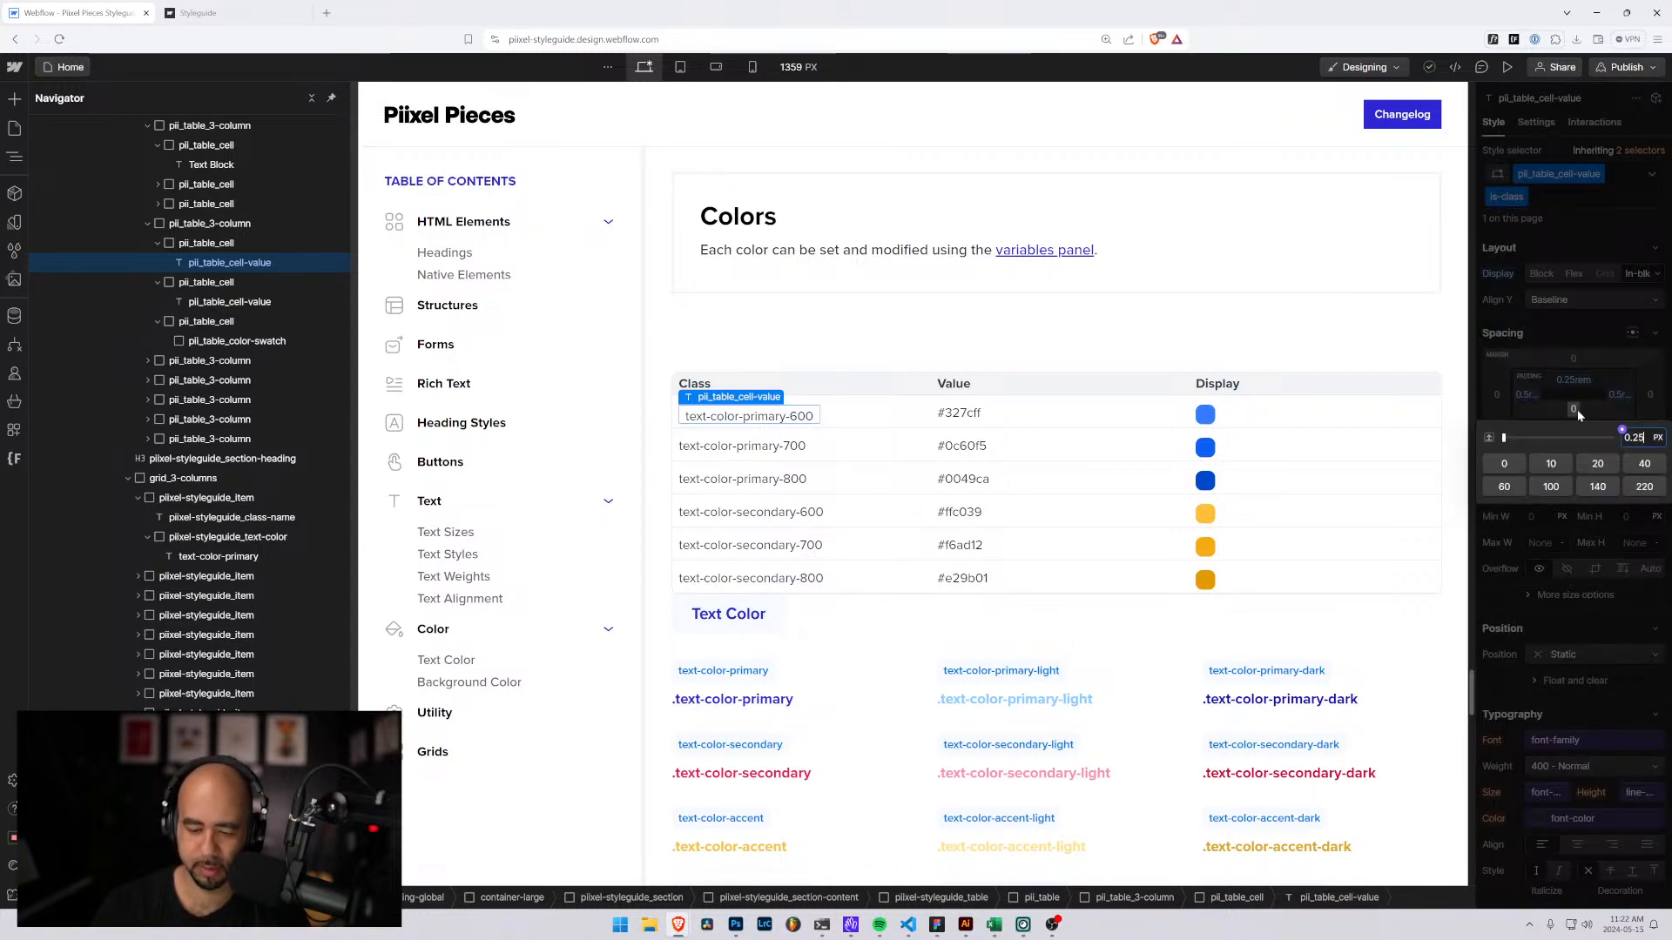
type("rem")
key("Return")
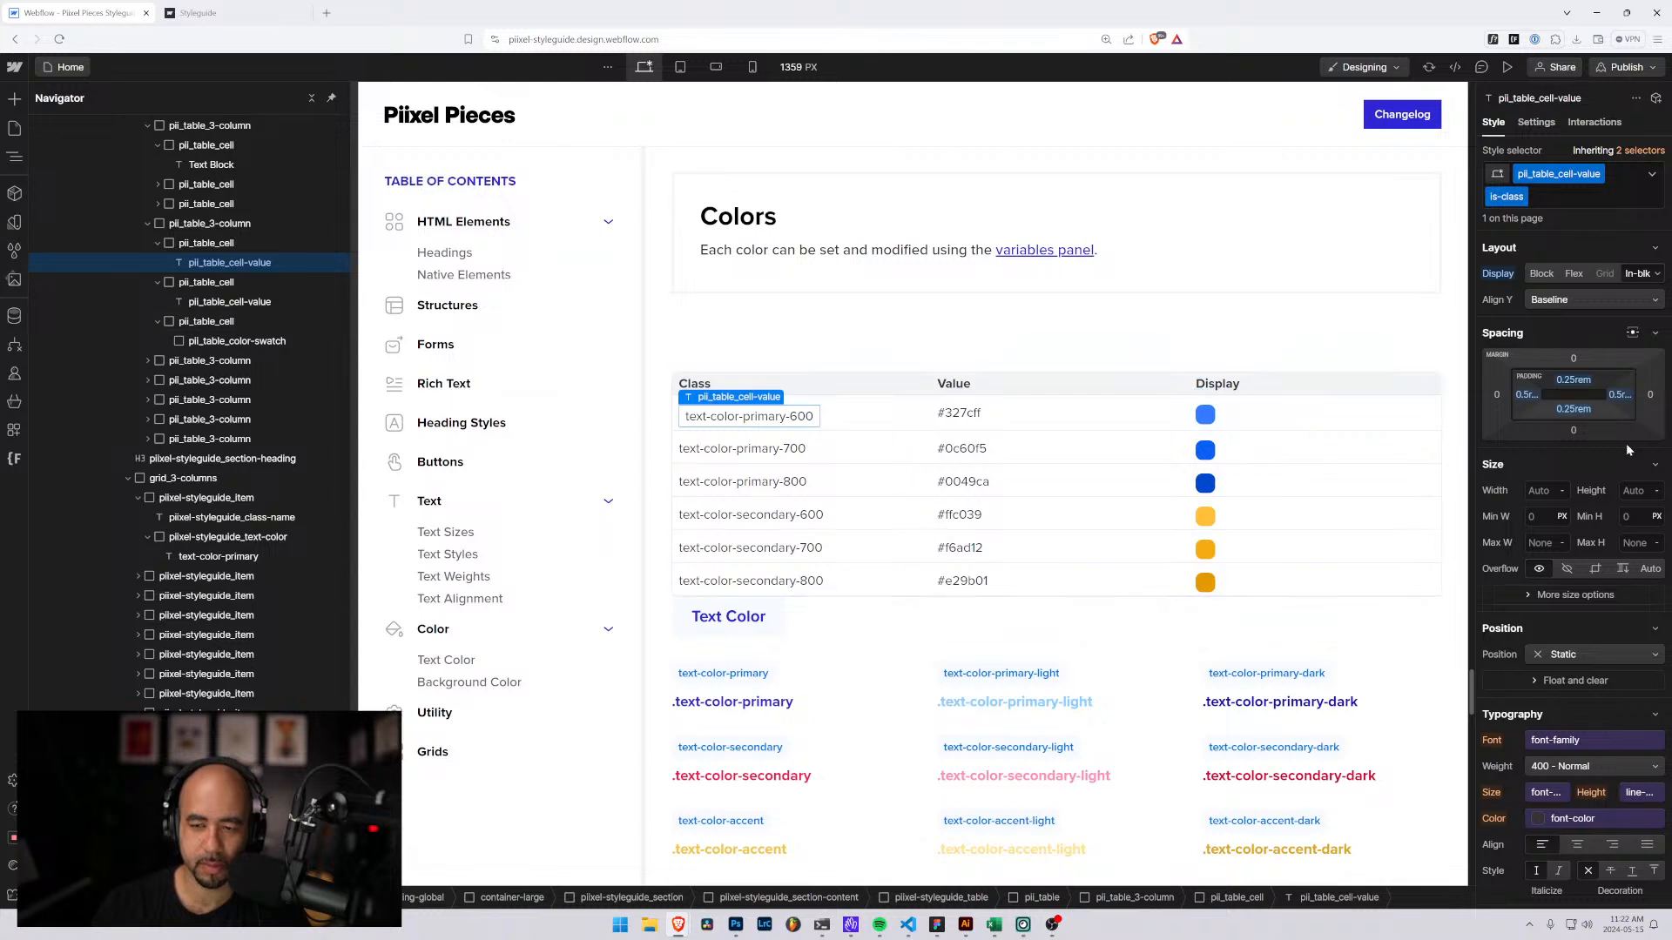
Round all corners of the is-class combo class with a 0.5rem border radius.
scroll(1610, 648, "down", 5)
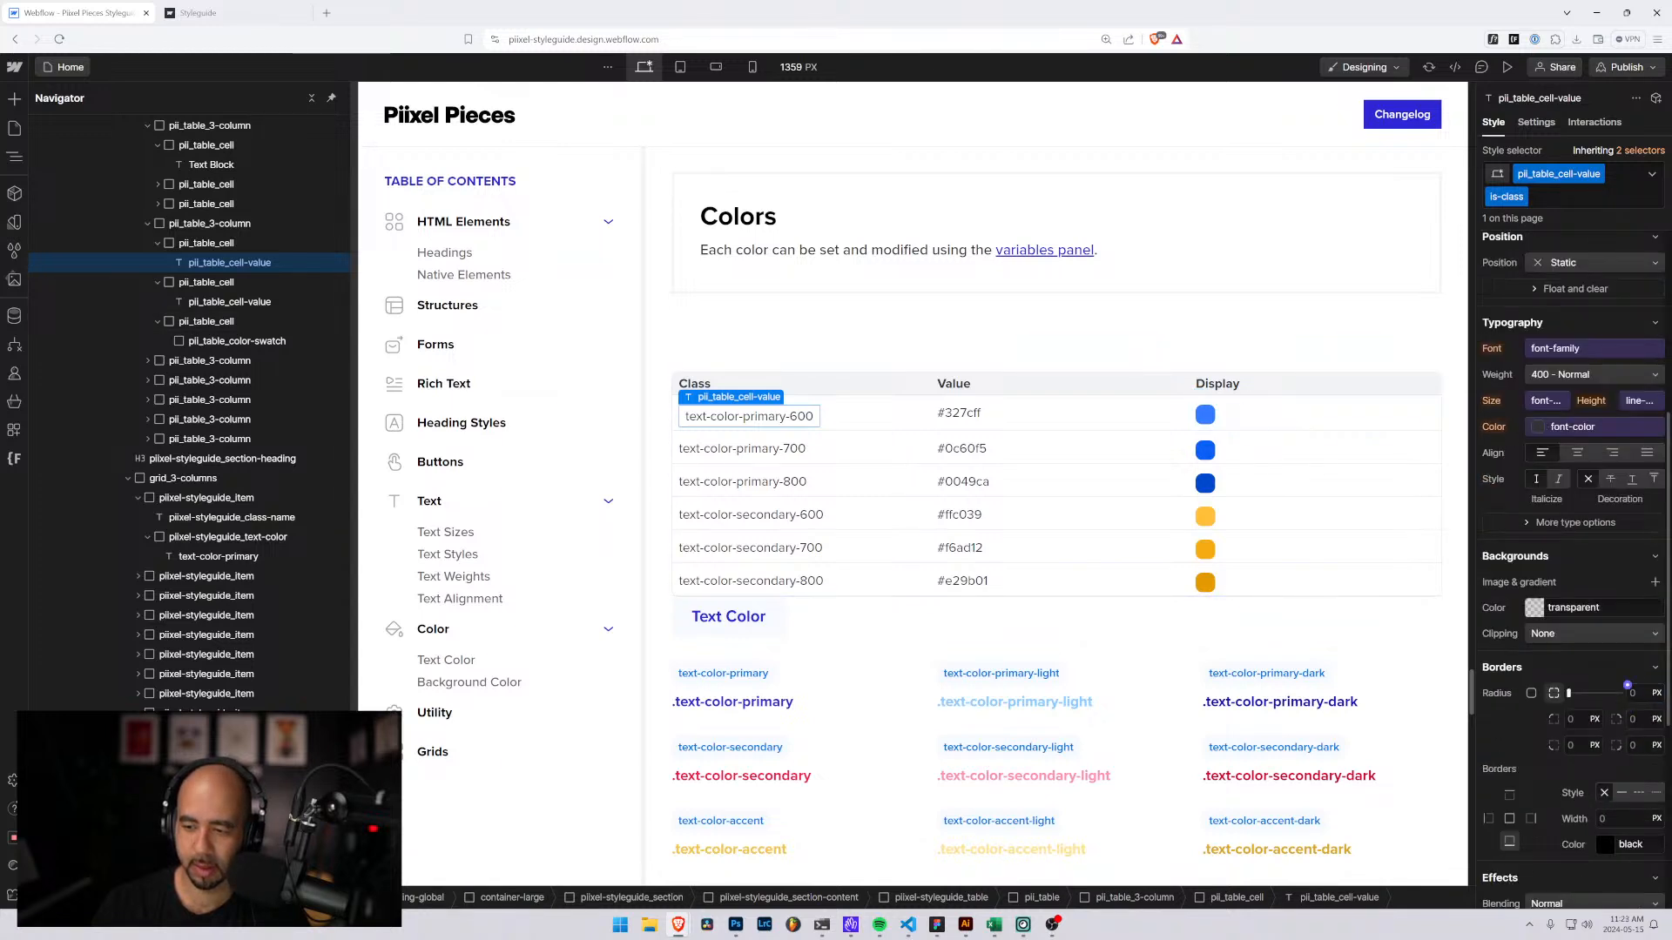
type("0.5")
type("rem")
key("Return")
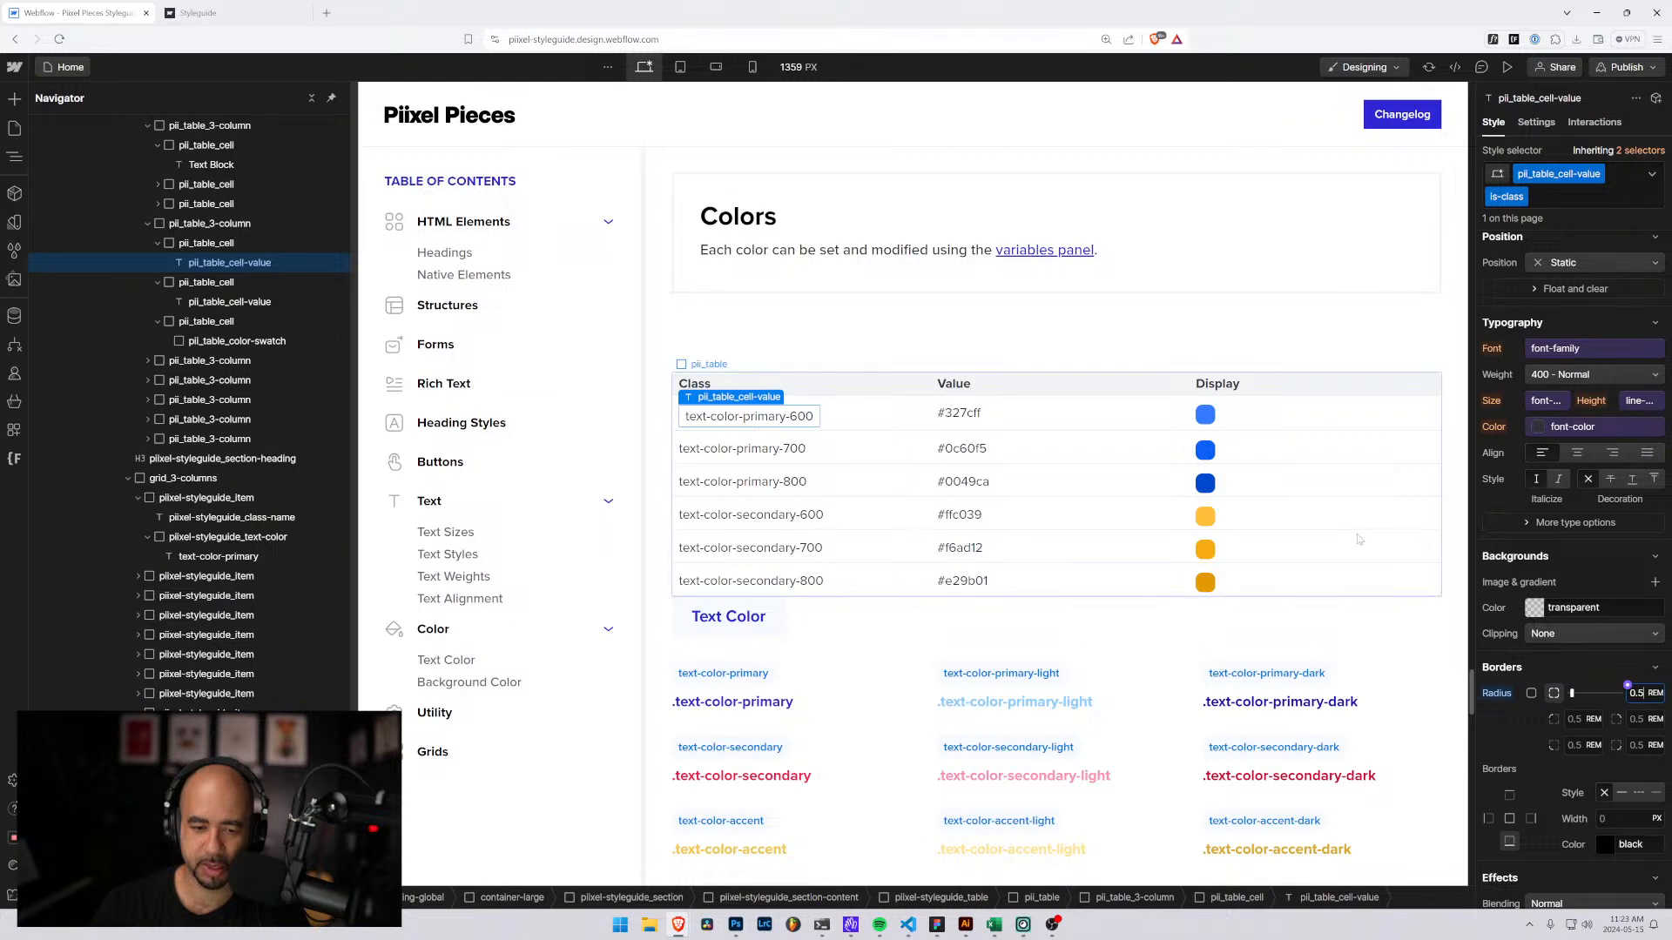
Copy background color #f6fbff from the text-color-primary label in the Text Color section to the is-class text in the table's first color row.
left_click(684, 672)
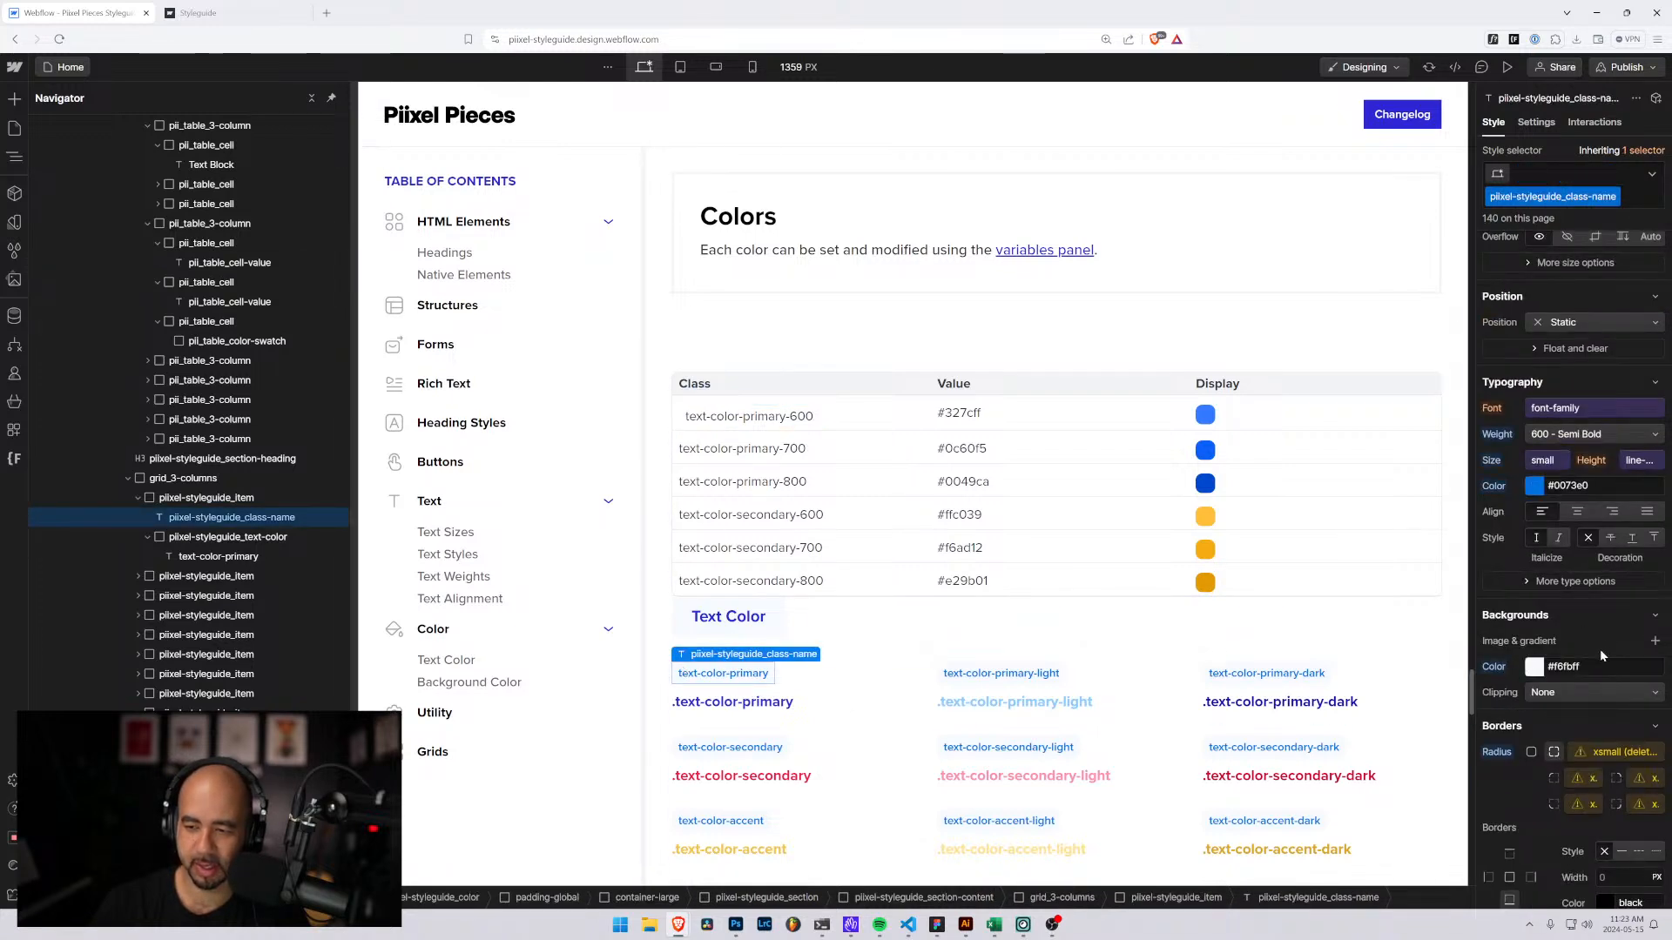
left_click(1625, 665)
key("ctrl+c")
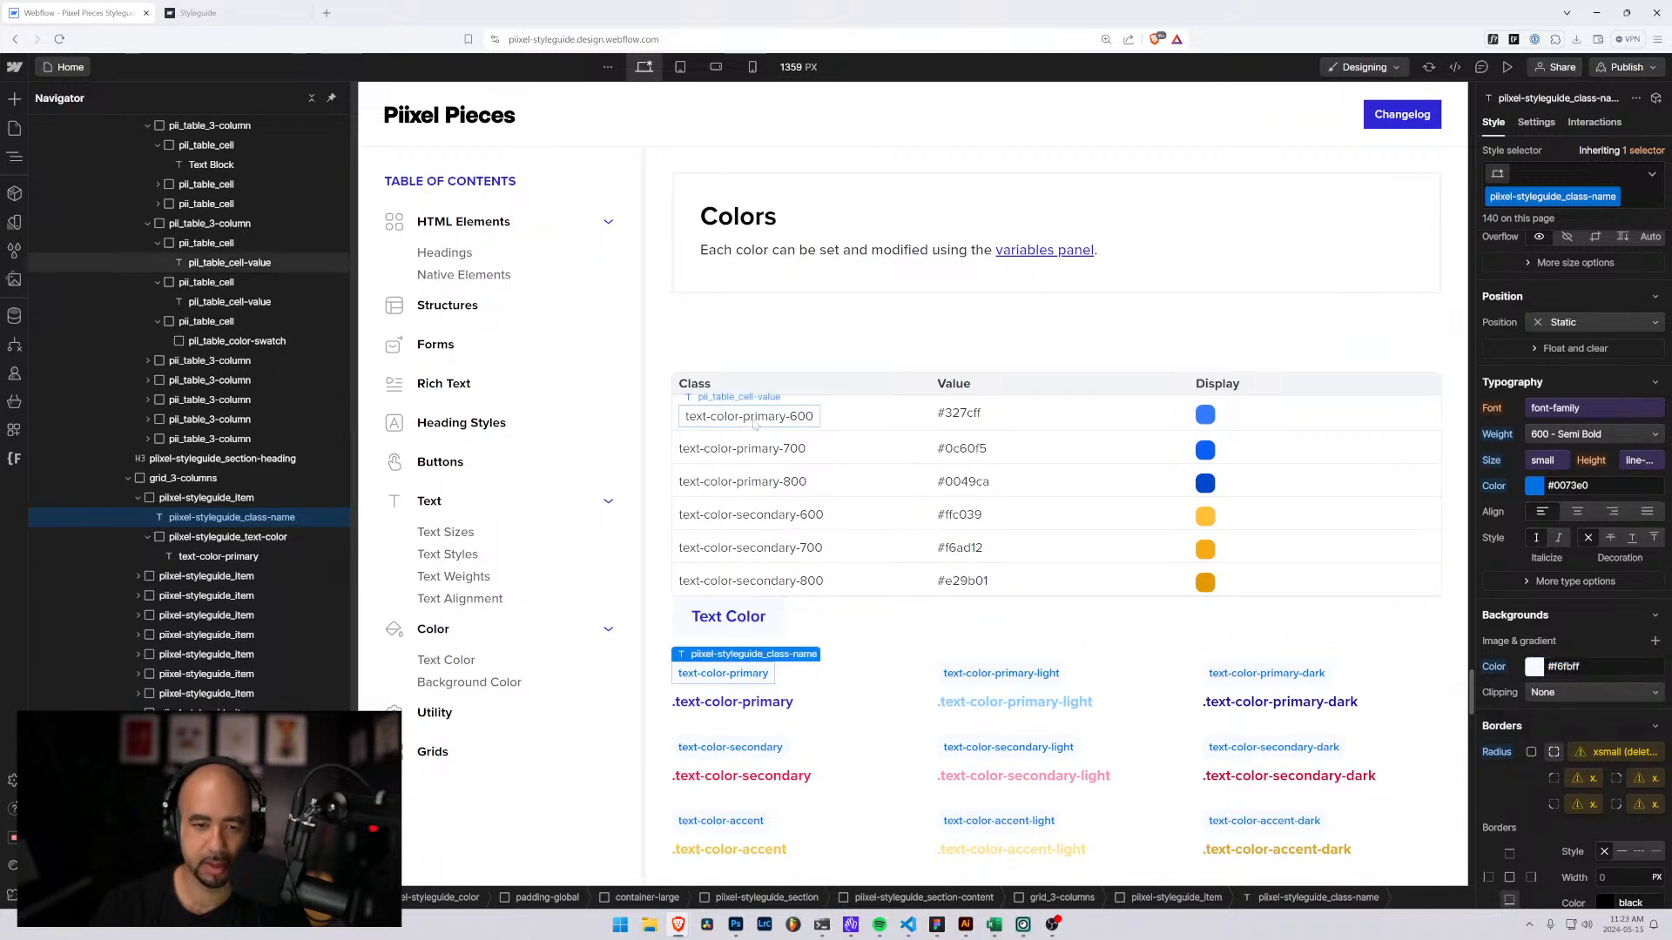
left_click(816, 421)
scroll(1568, 644, "down", 2)
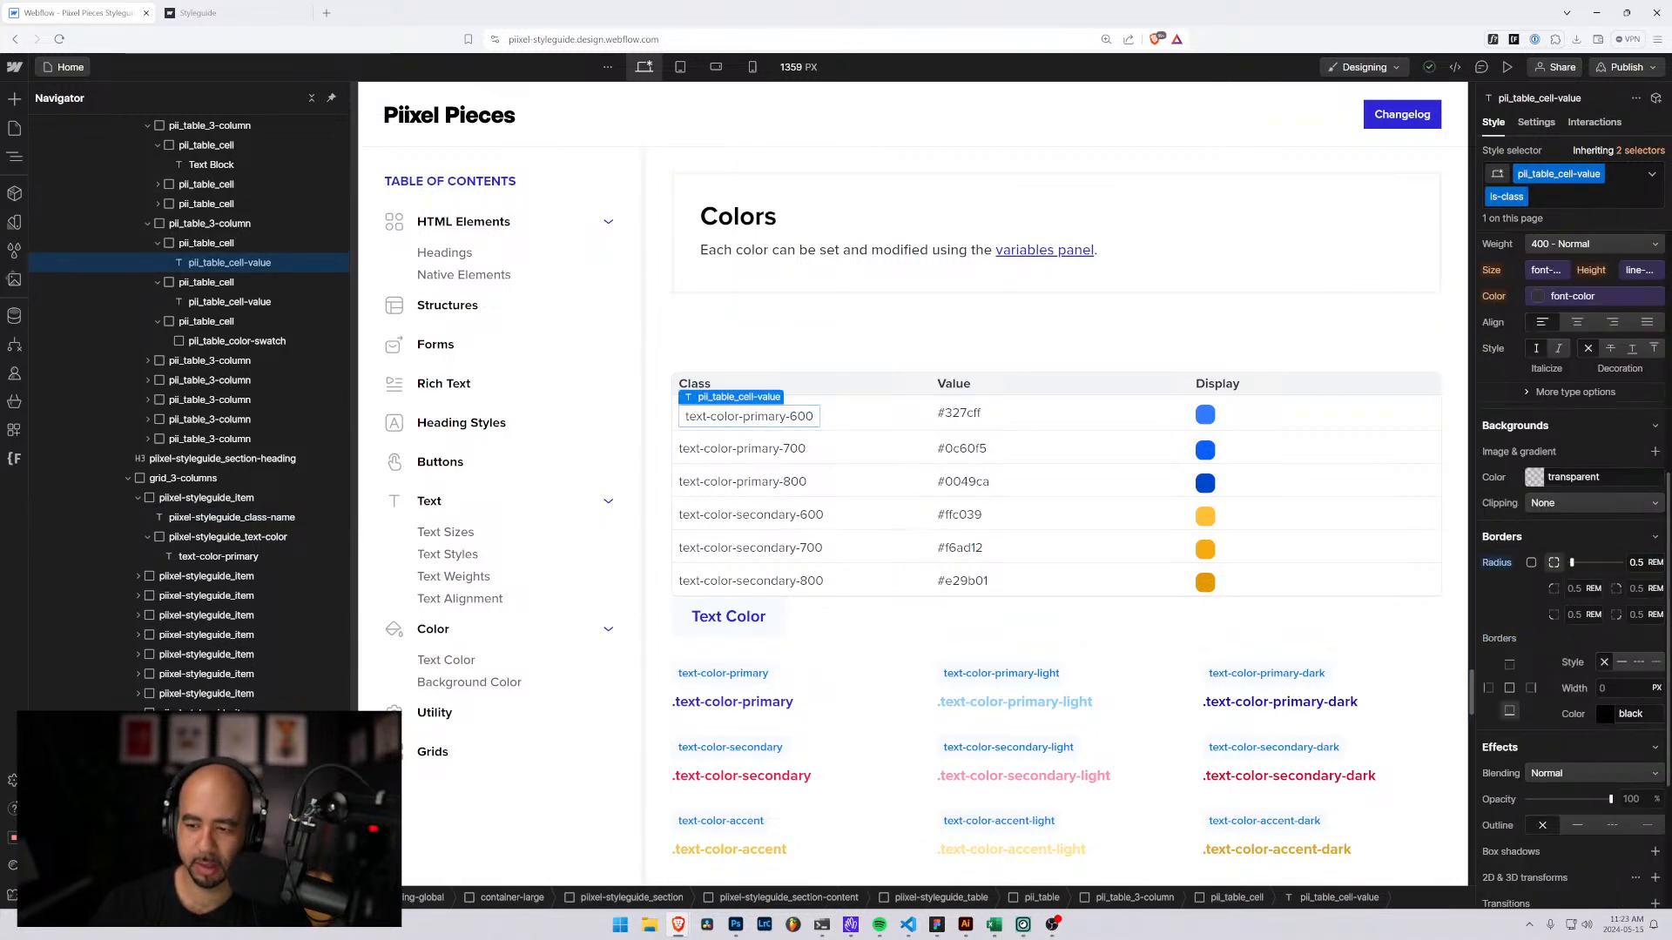
left_click(1574, 476)
key("ctrl+v")
key("Return")
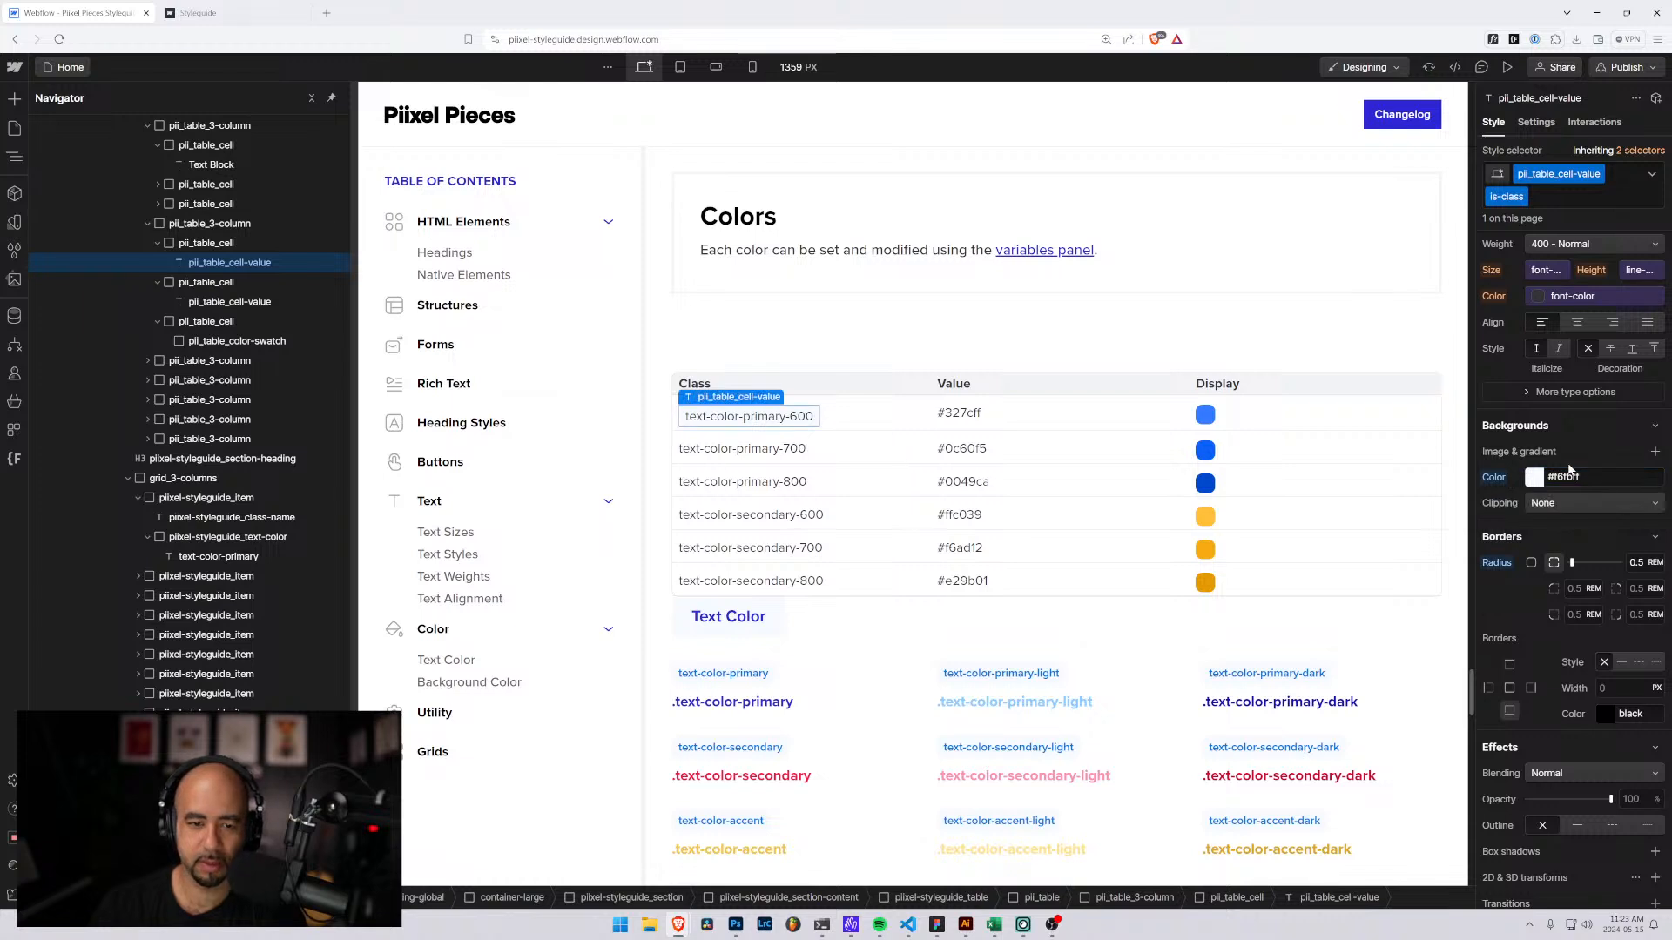
Browse the color variables available for the font color of the text-color-primary-600 class name.
scroll(1557, 442, "up", 3)
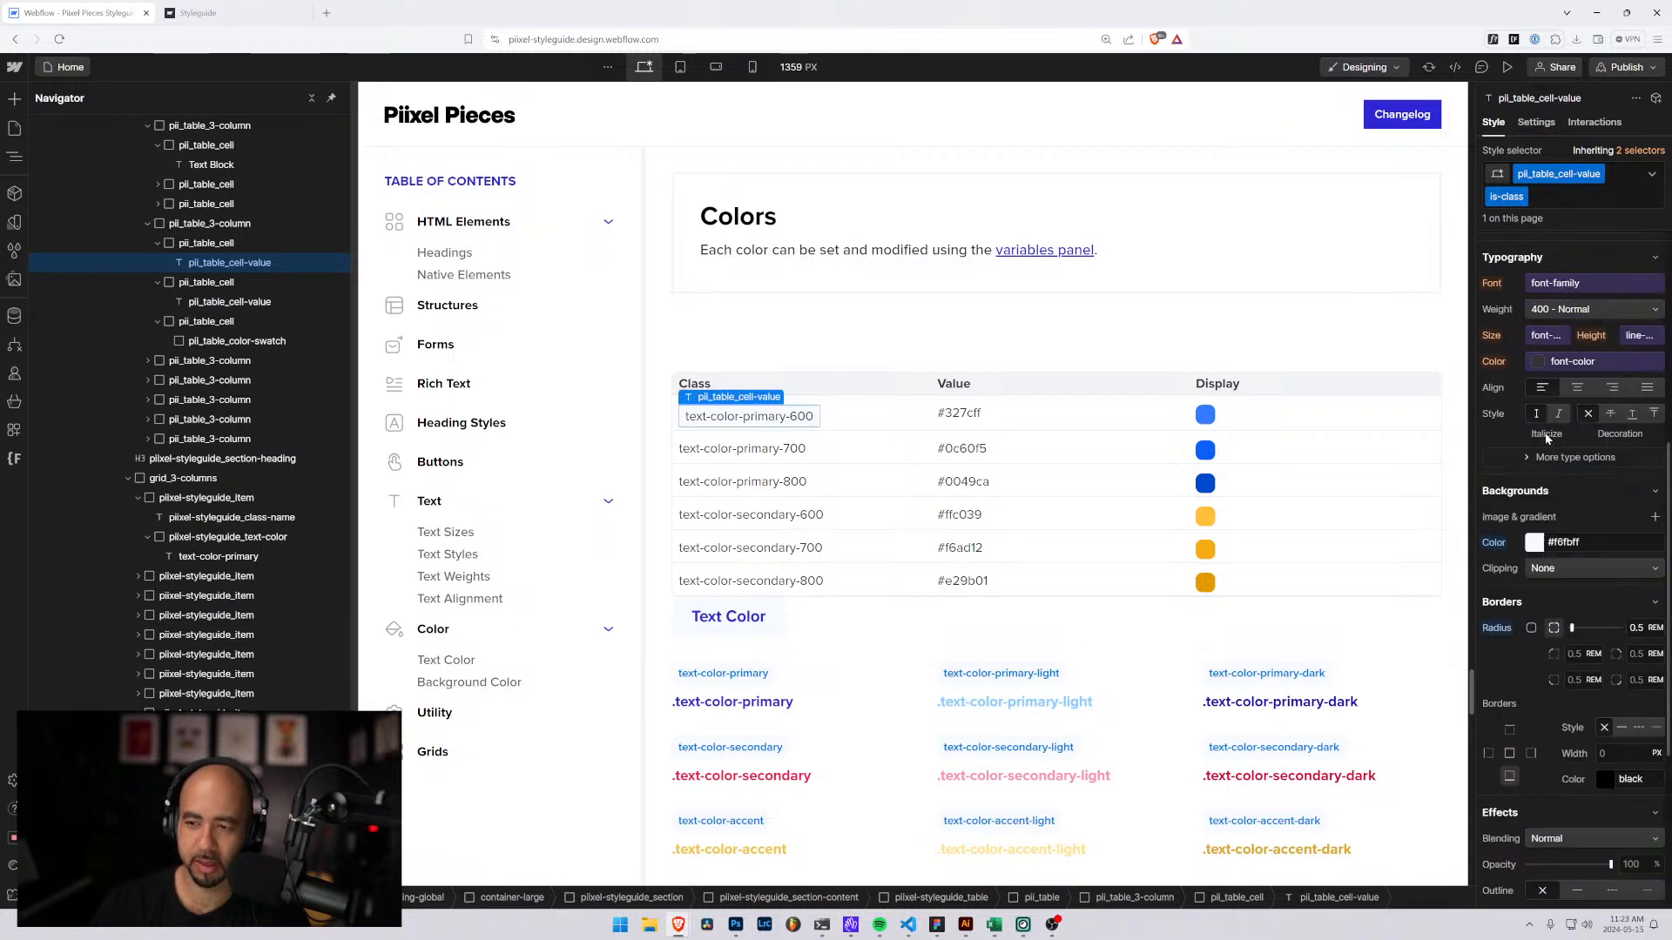
left_click(1541, 493)
scroll(1544, 642, "down", 3)
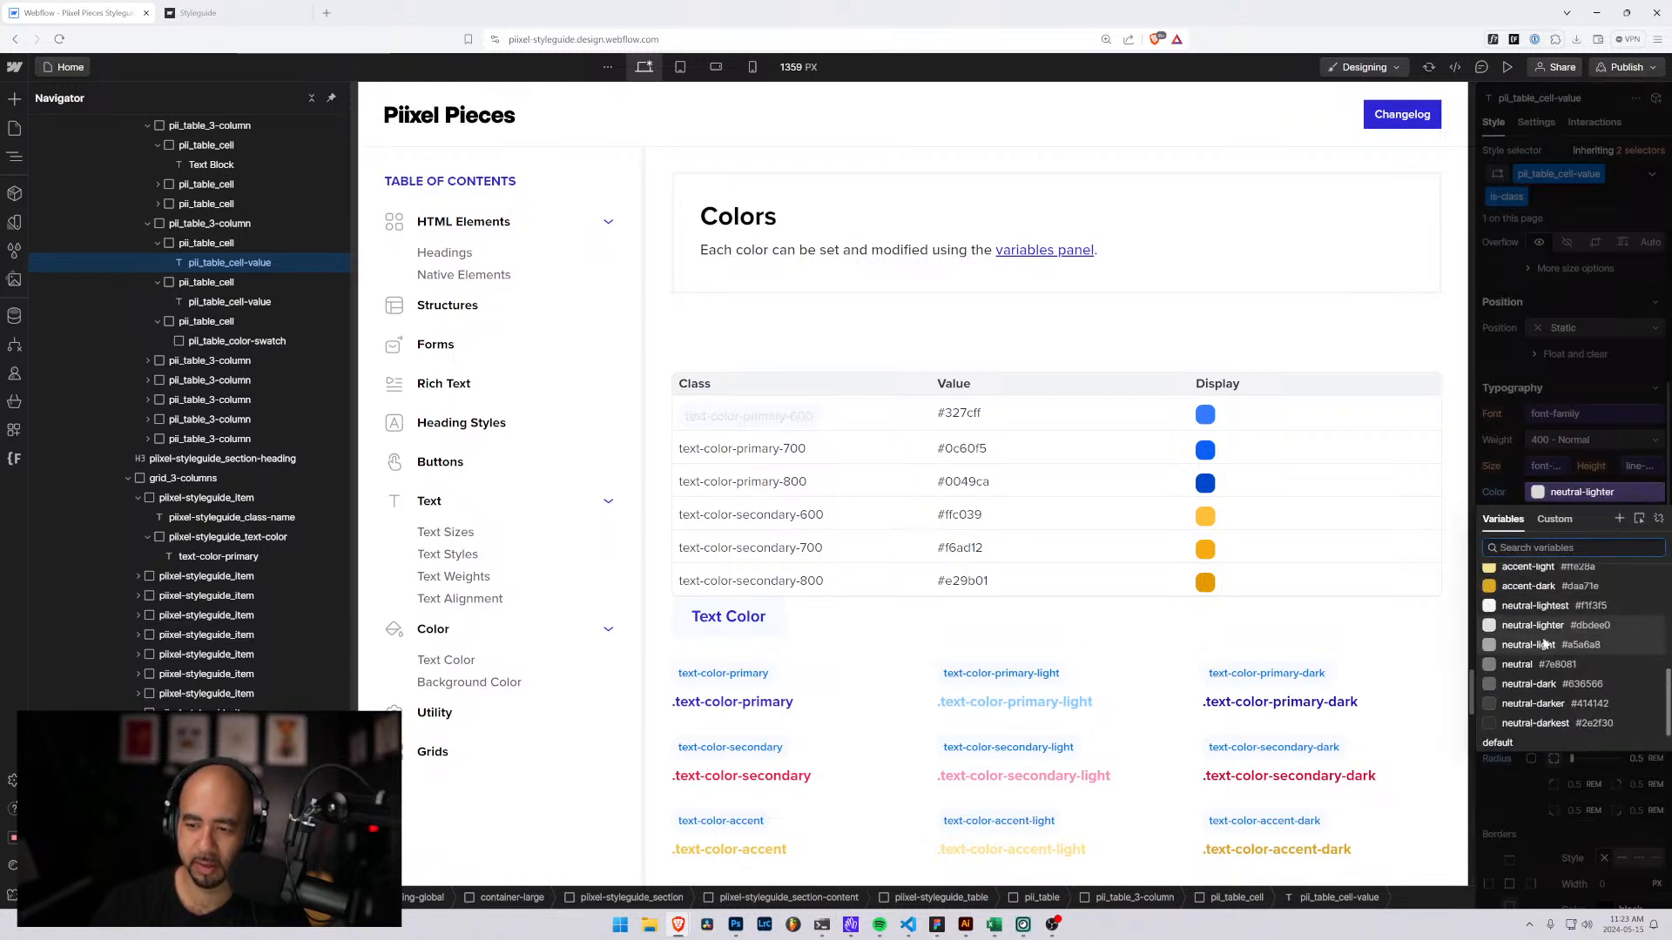
scroll(1536, 640, "up", 2)
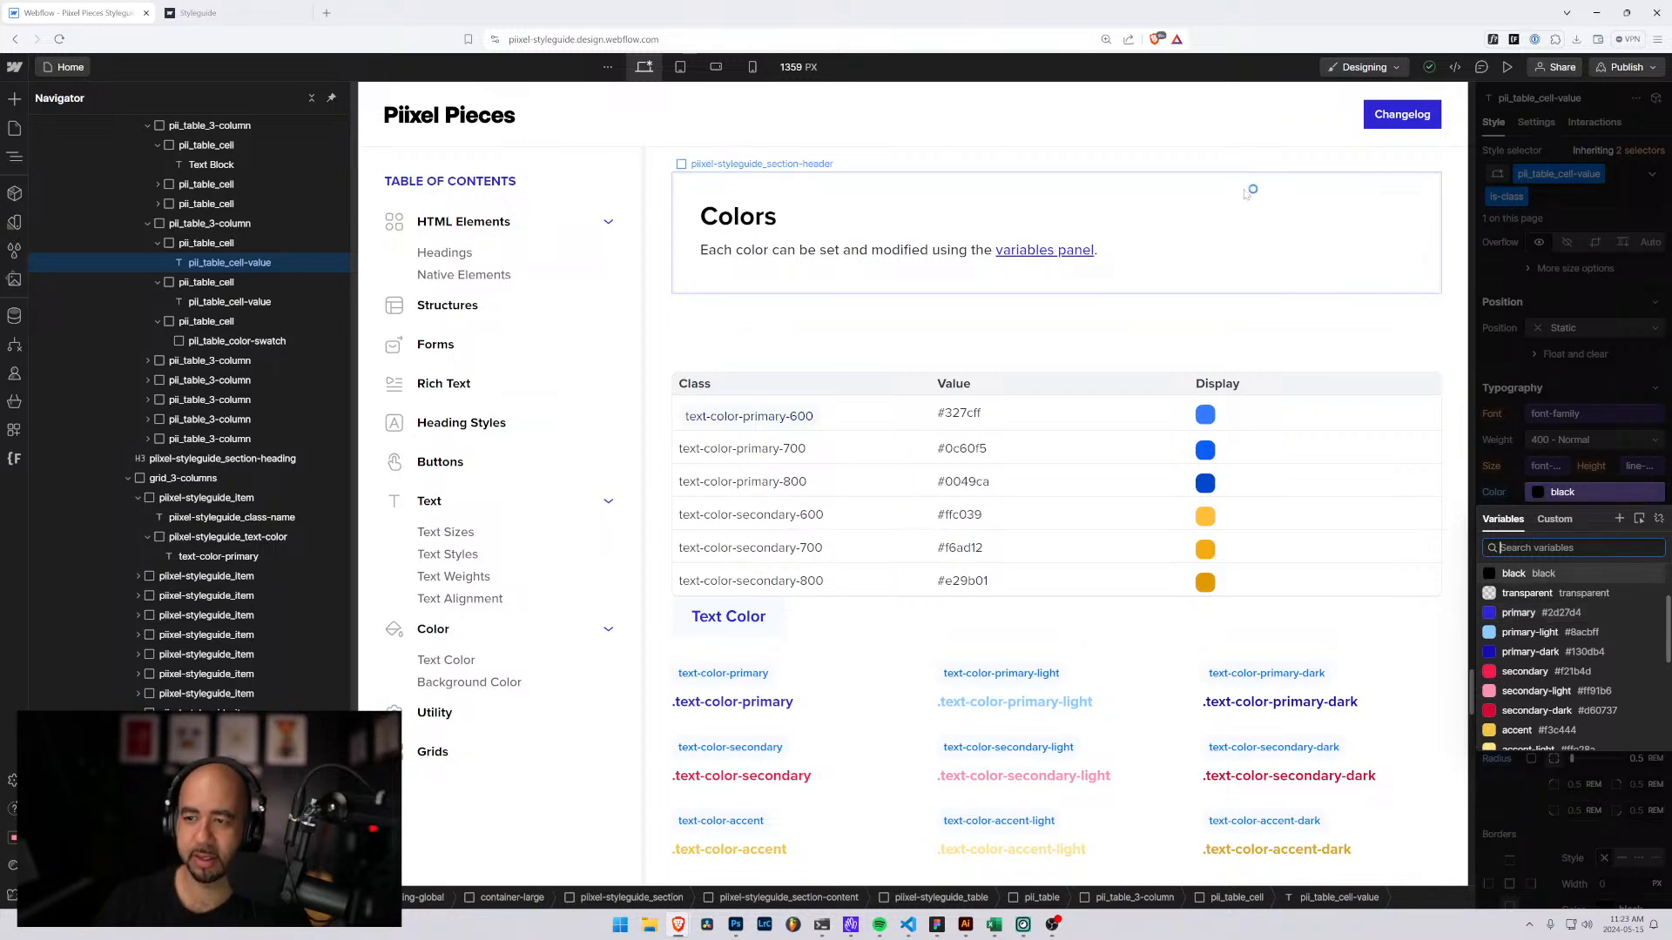
left_click(1202, 137)
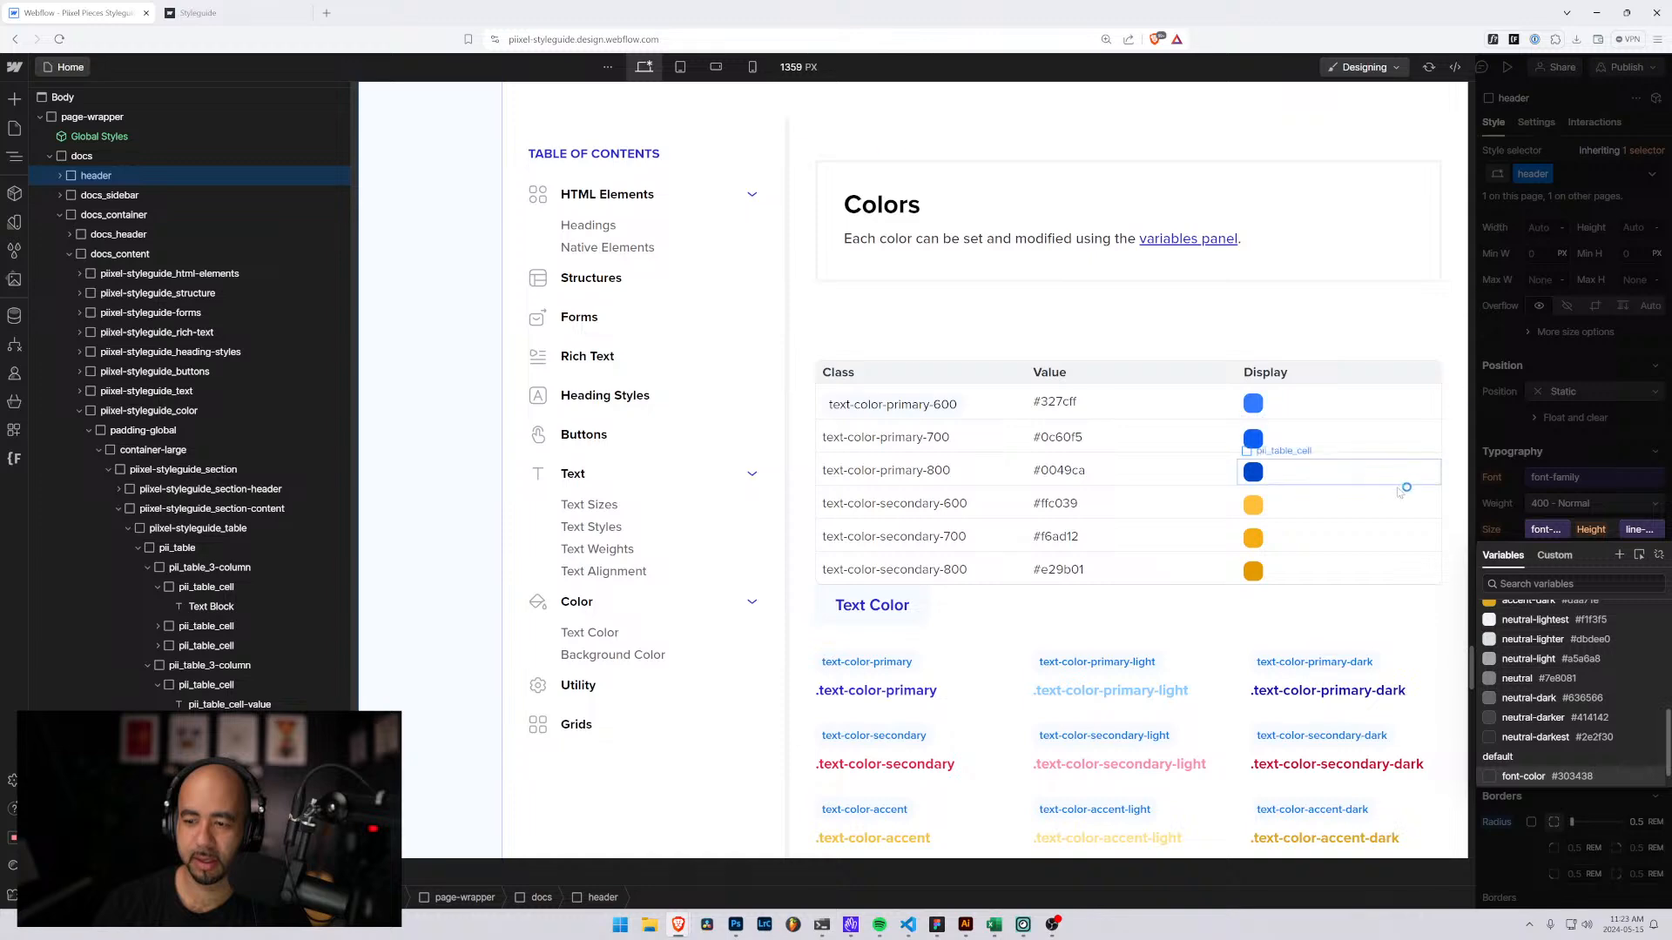
scroll(1407, 487, "up", 2)
left_click(1315, 234)
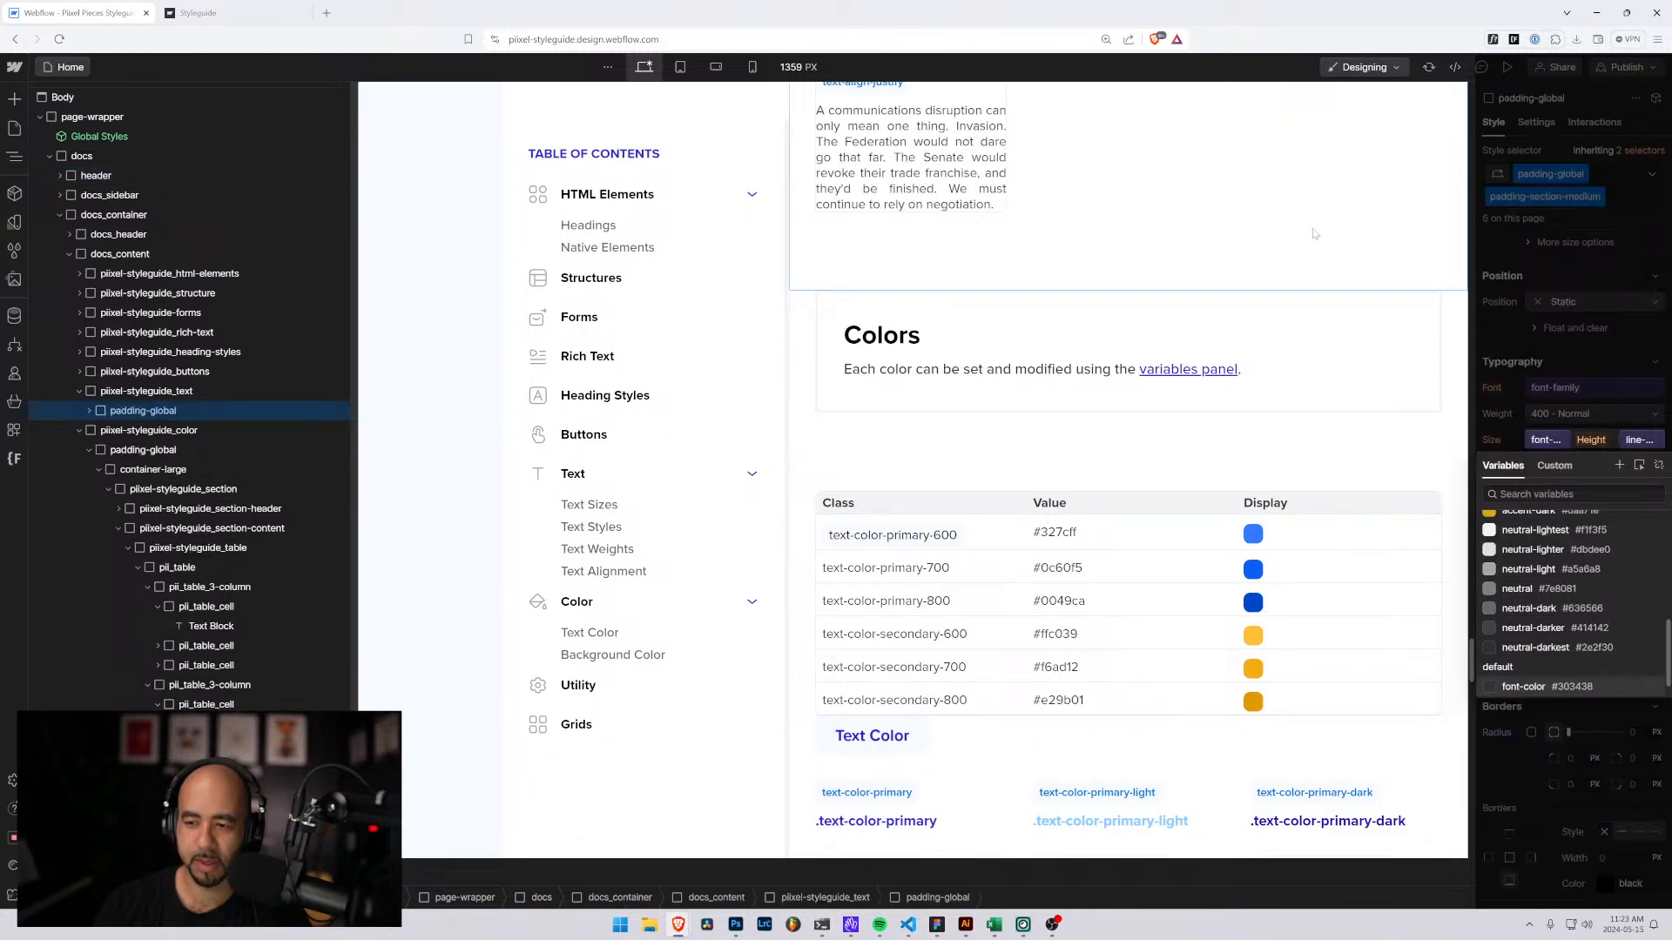
scroll(1117, 536, "up", 3)
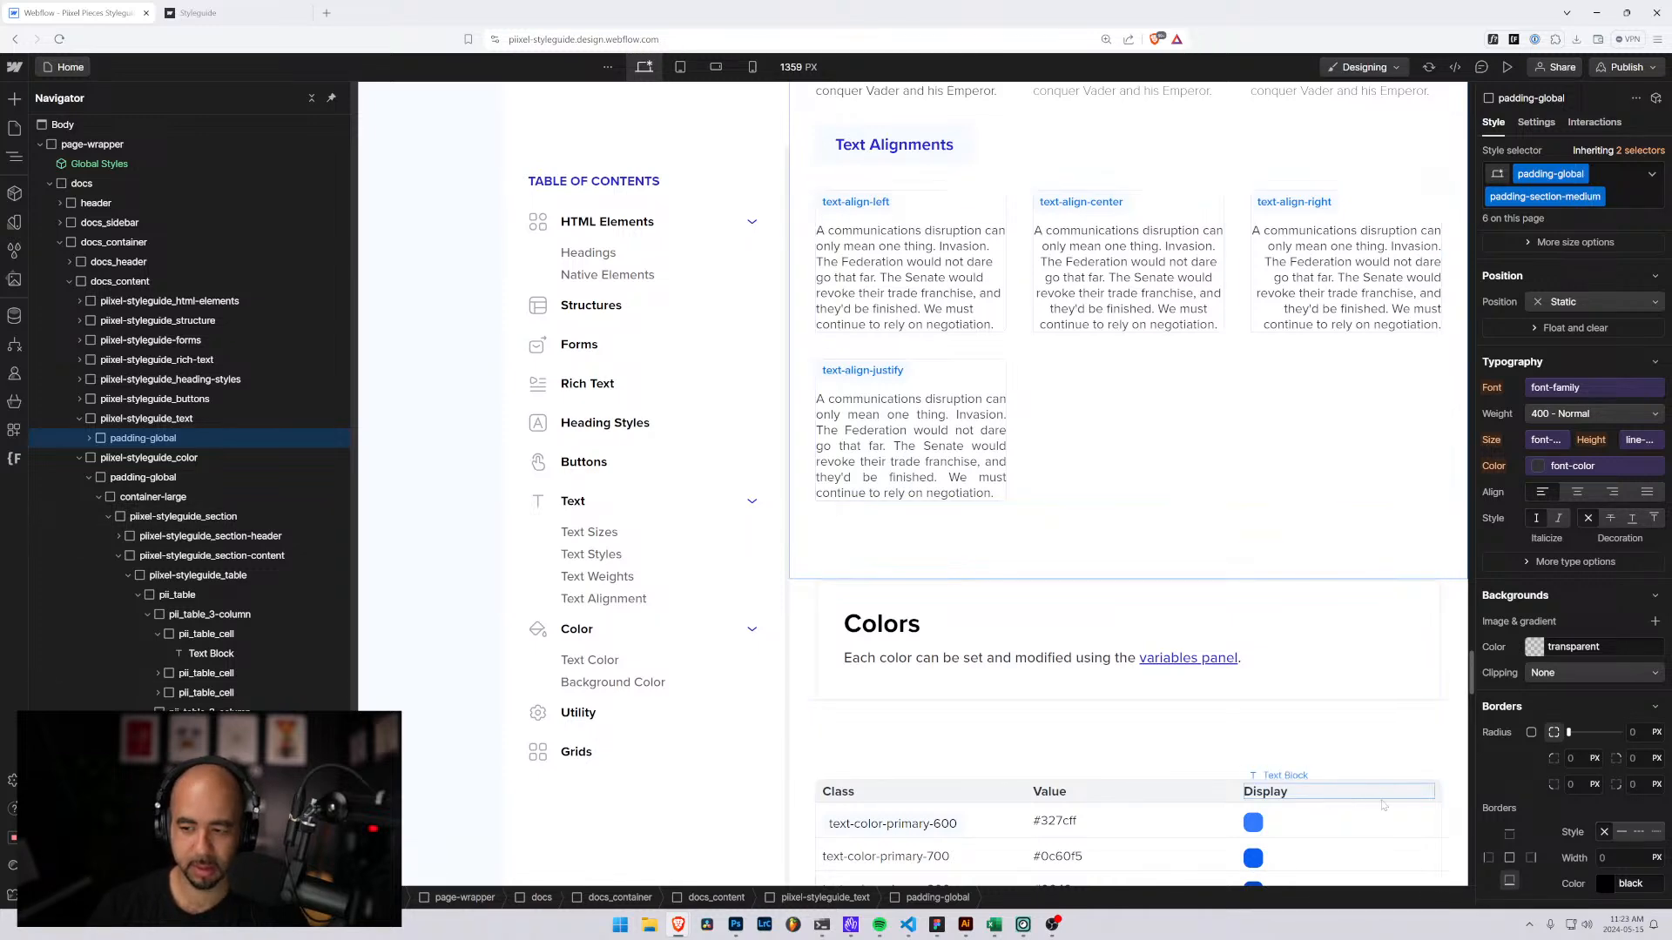
scroll(914, 687, "down", 2)
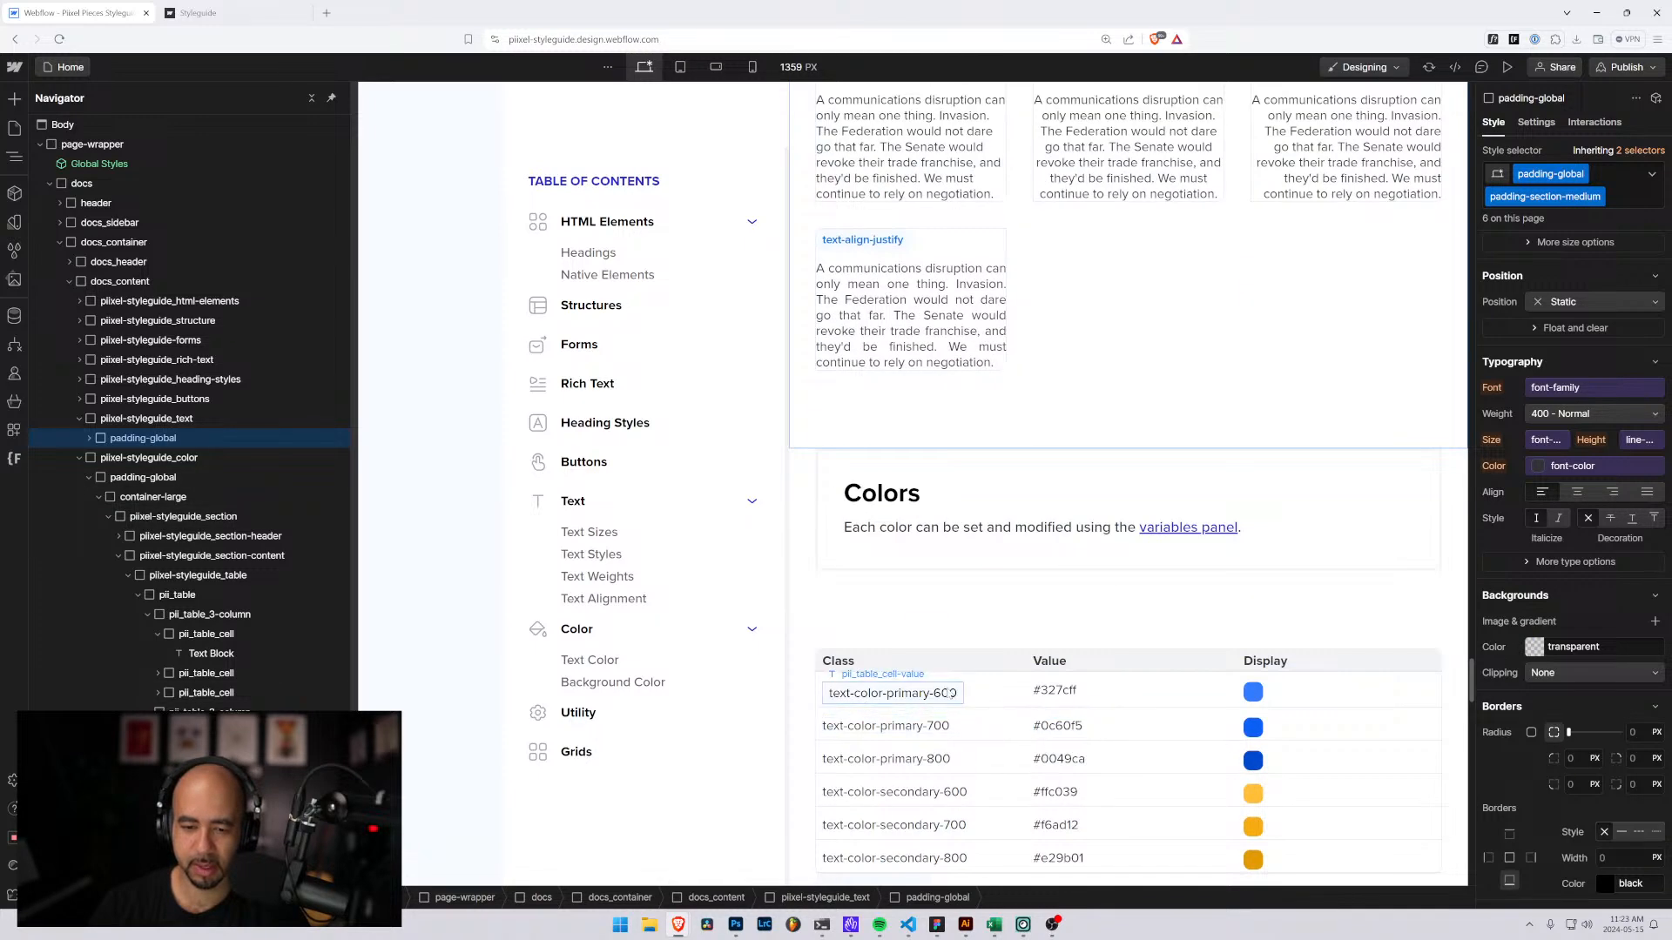
left_click(1536, 649)
left_click(1498, 810)
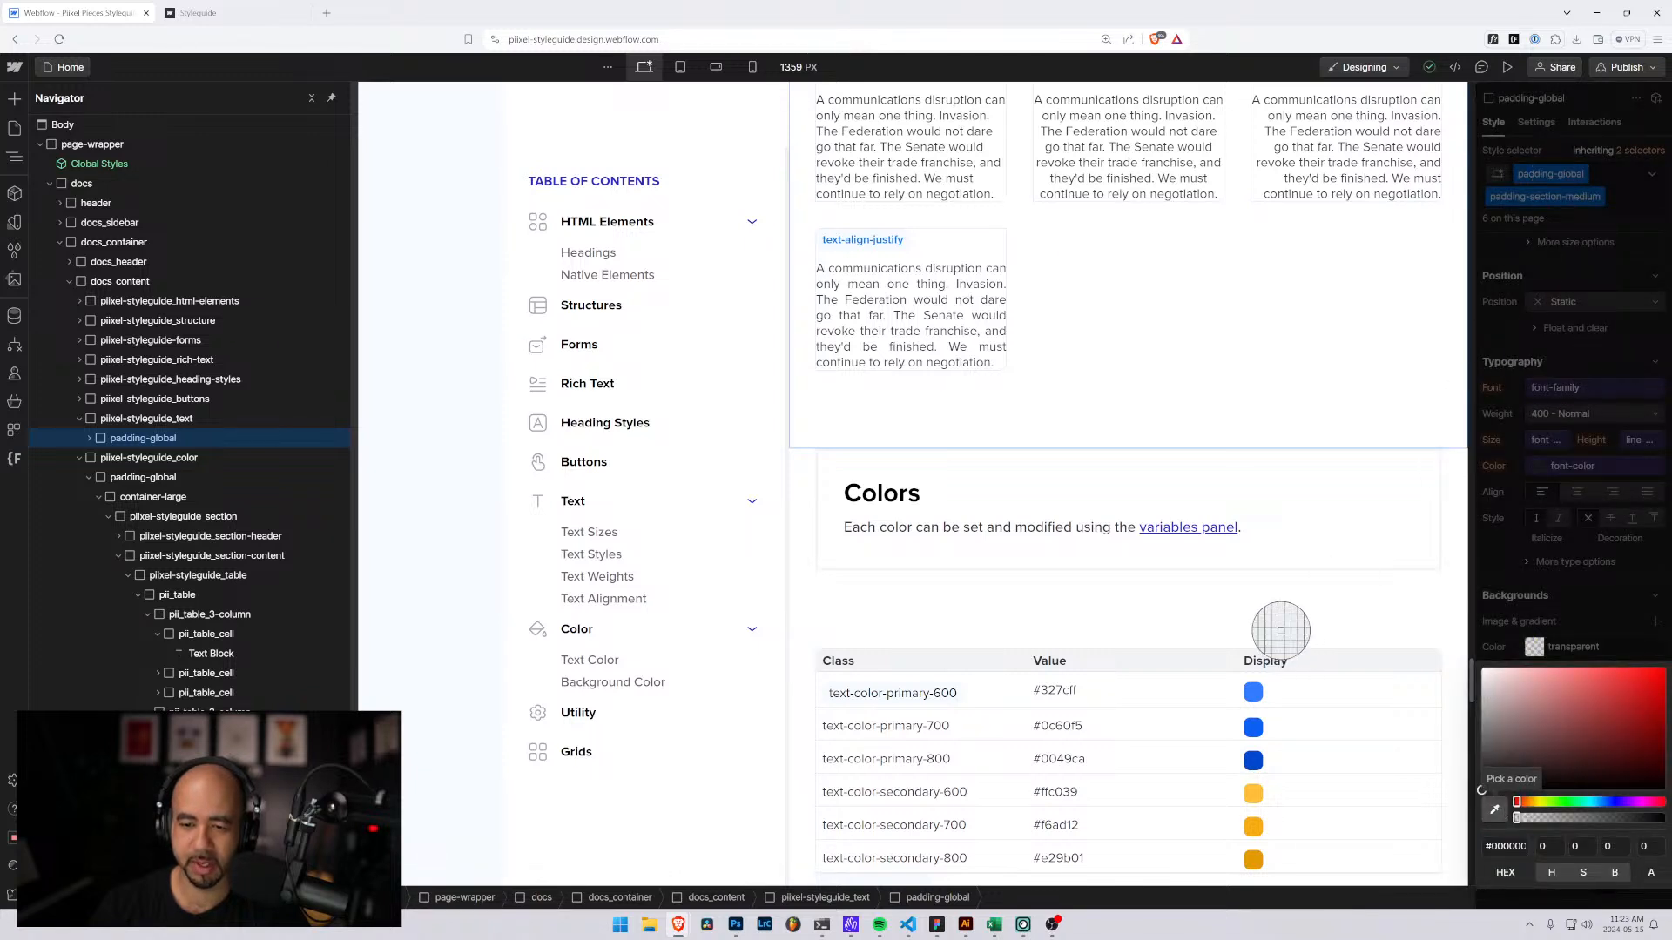
key("Escape")
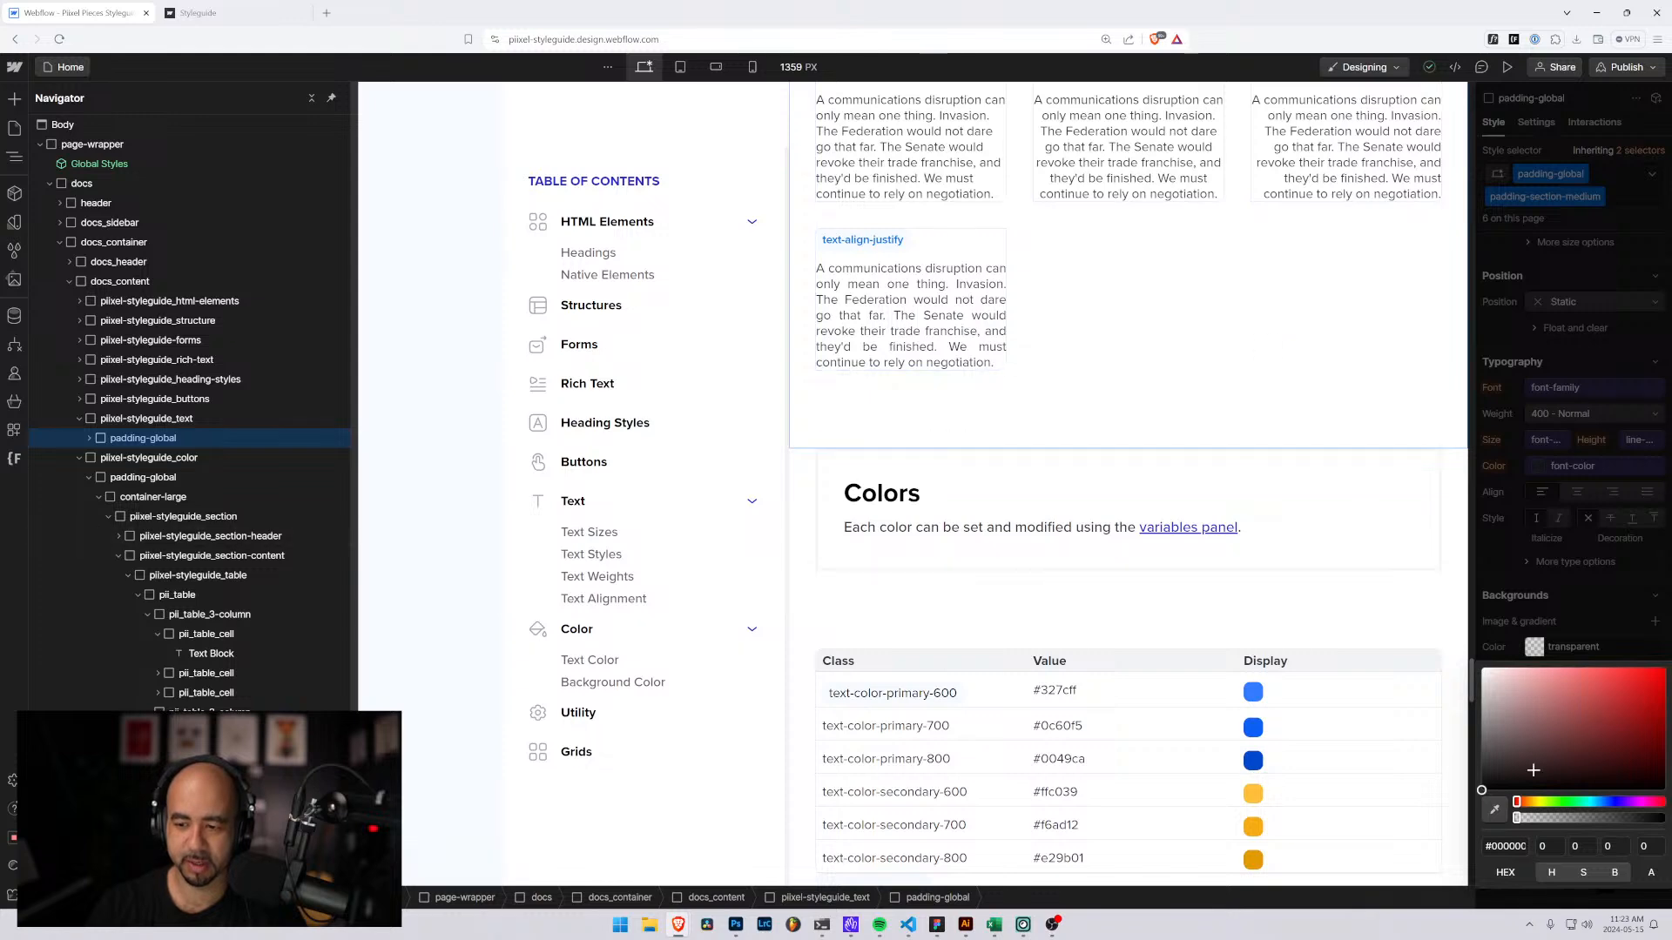
key("Escape")
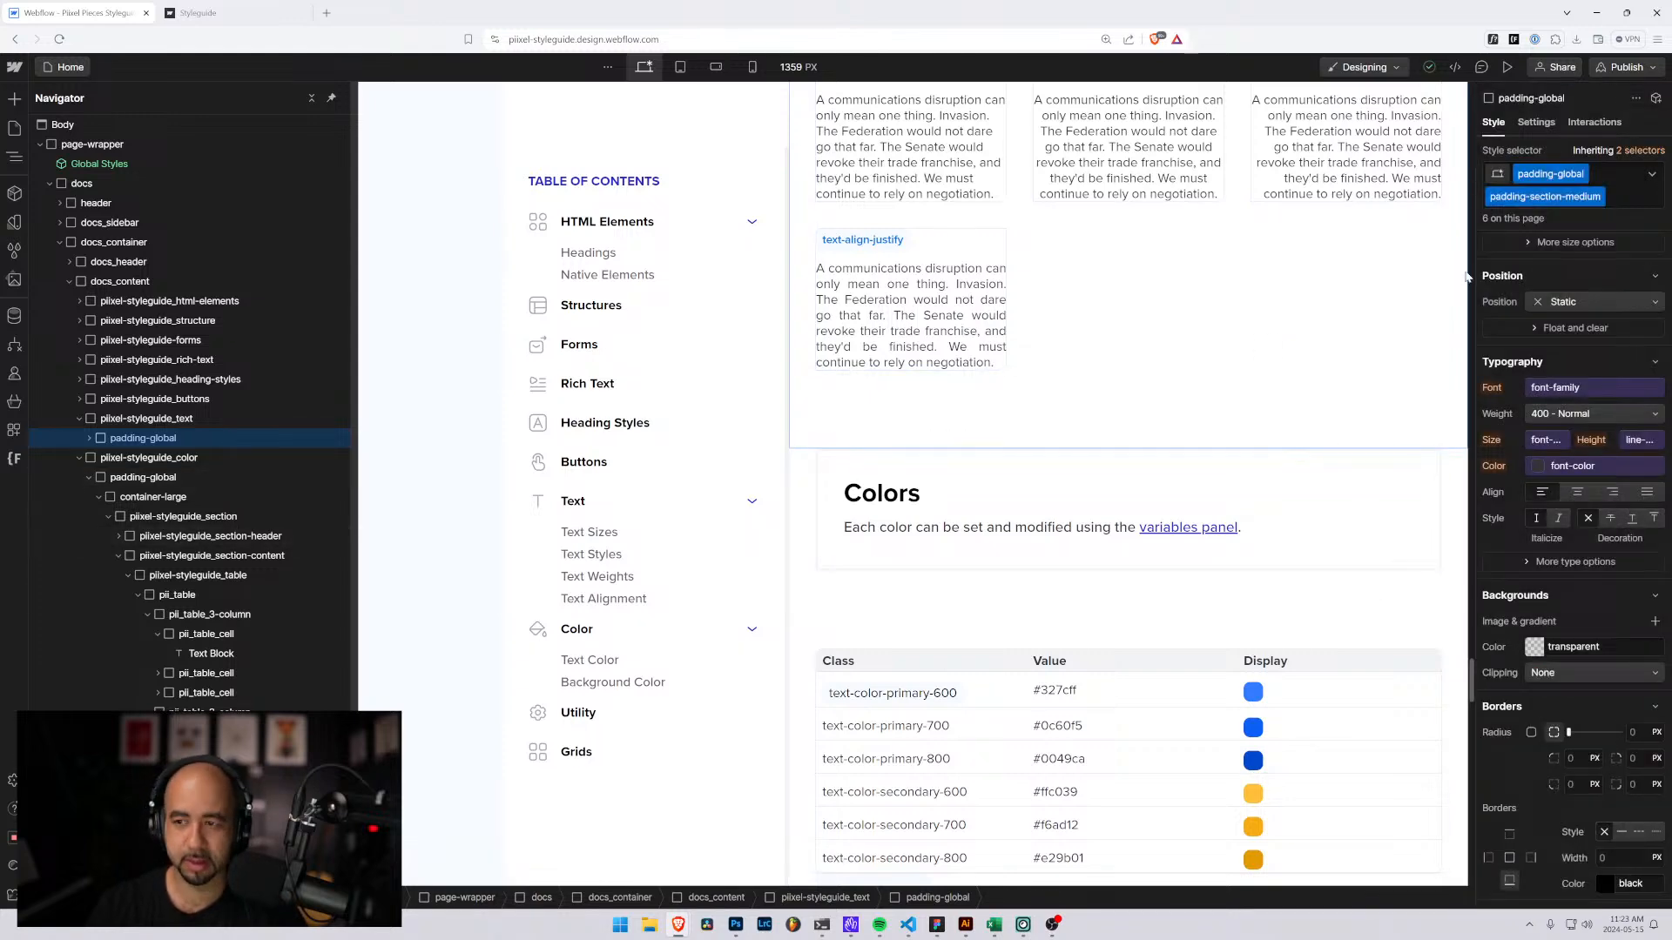
Sample the blue #006acc of the style selector's class labels as foreground color in Photoshop, using a pasted screen capture.
key("super+shift+s")
left_click_drag(1465, 122, 1590, 223)
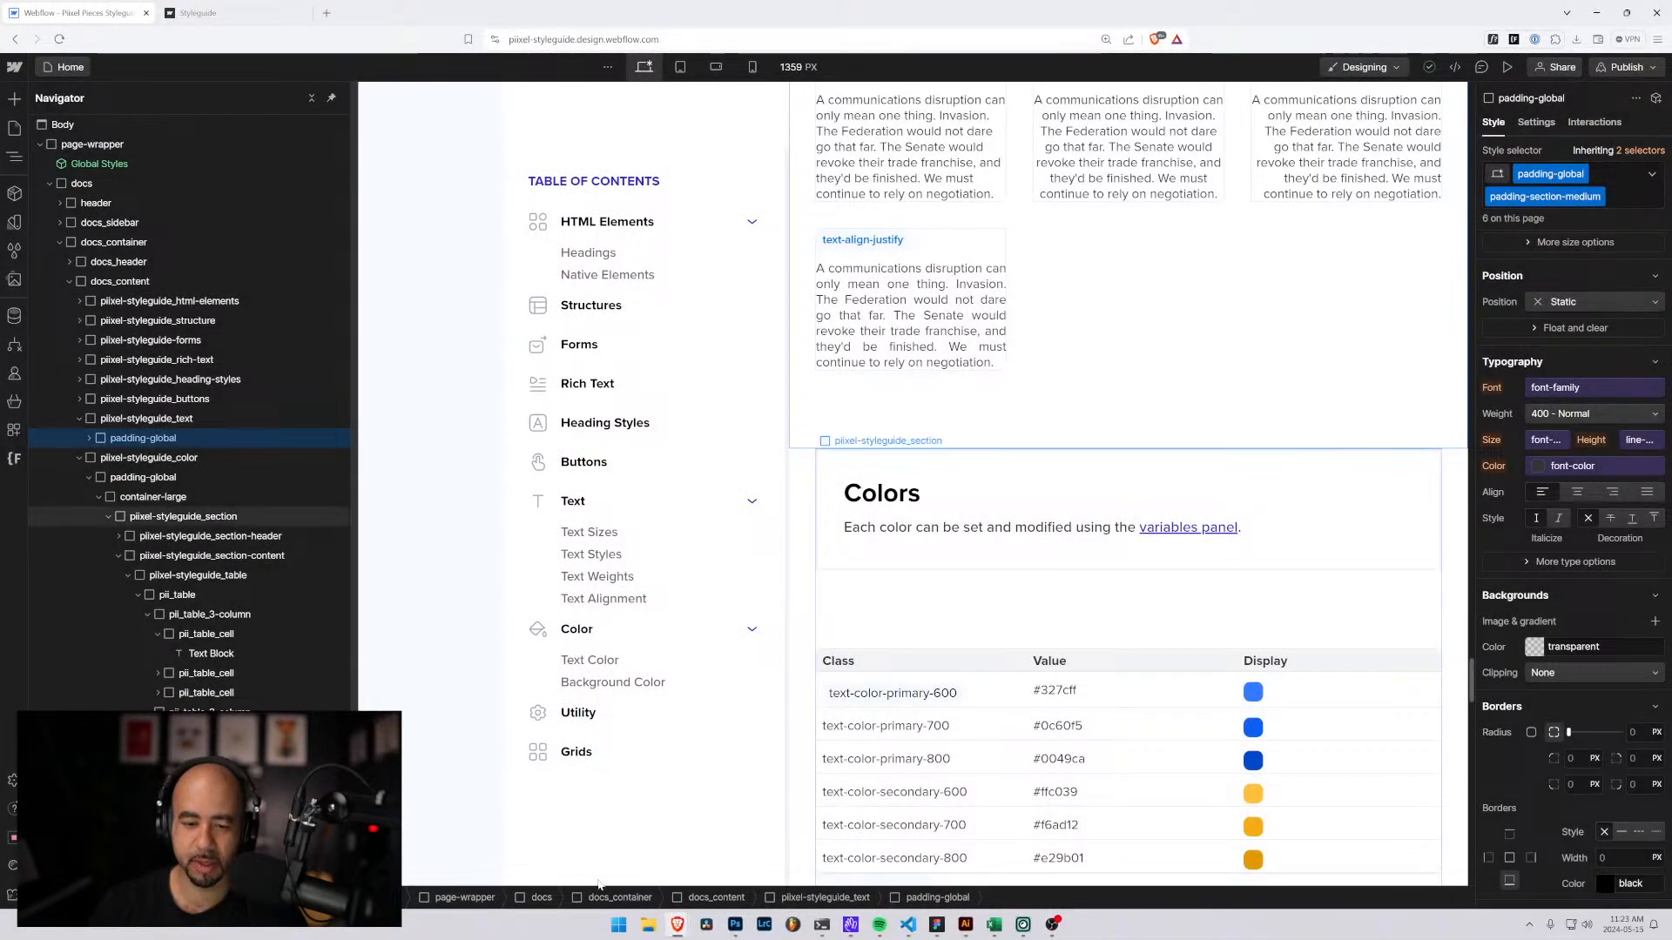
mouse_move(738, 933)
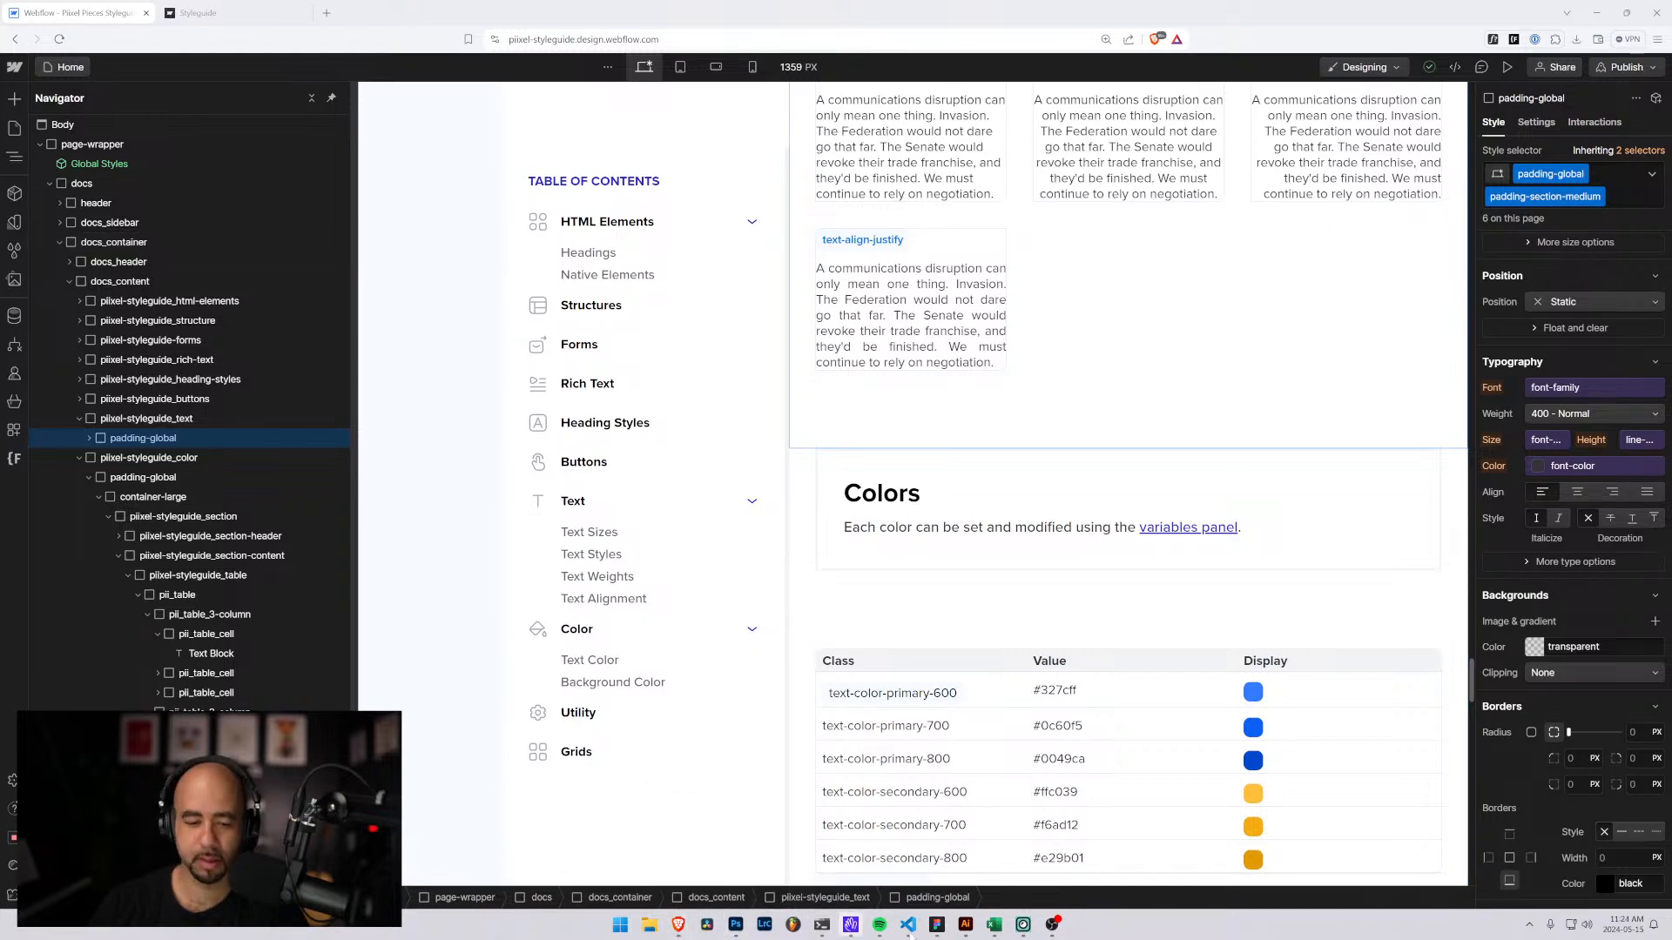
left_click(736, 925)
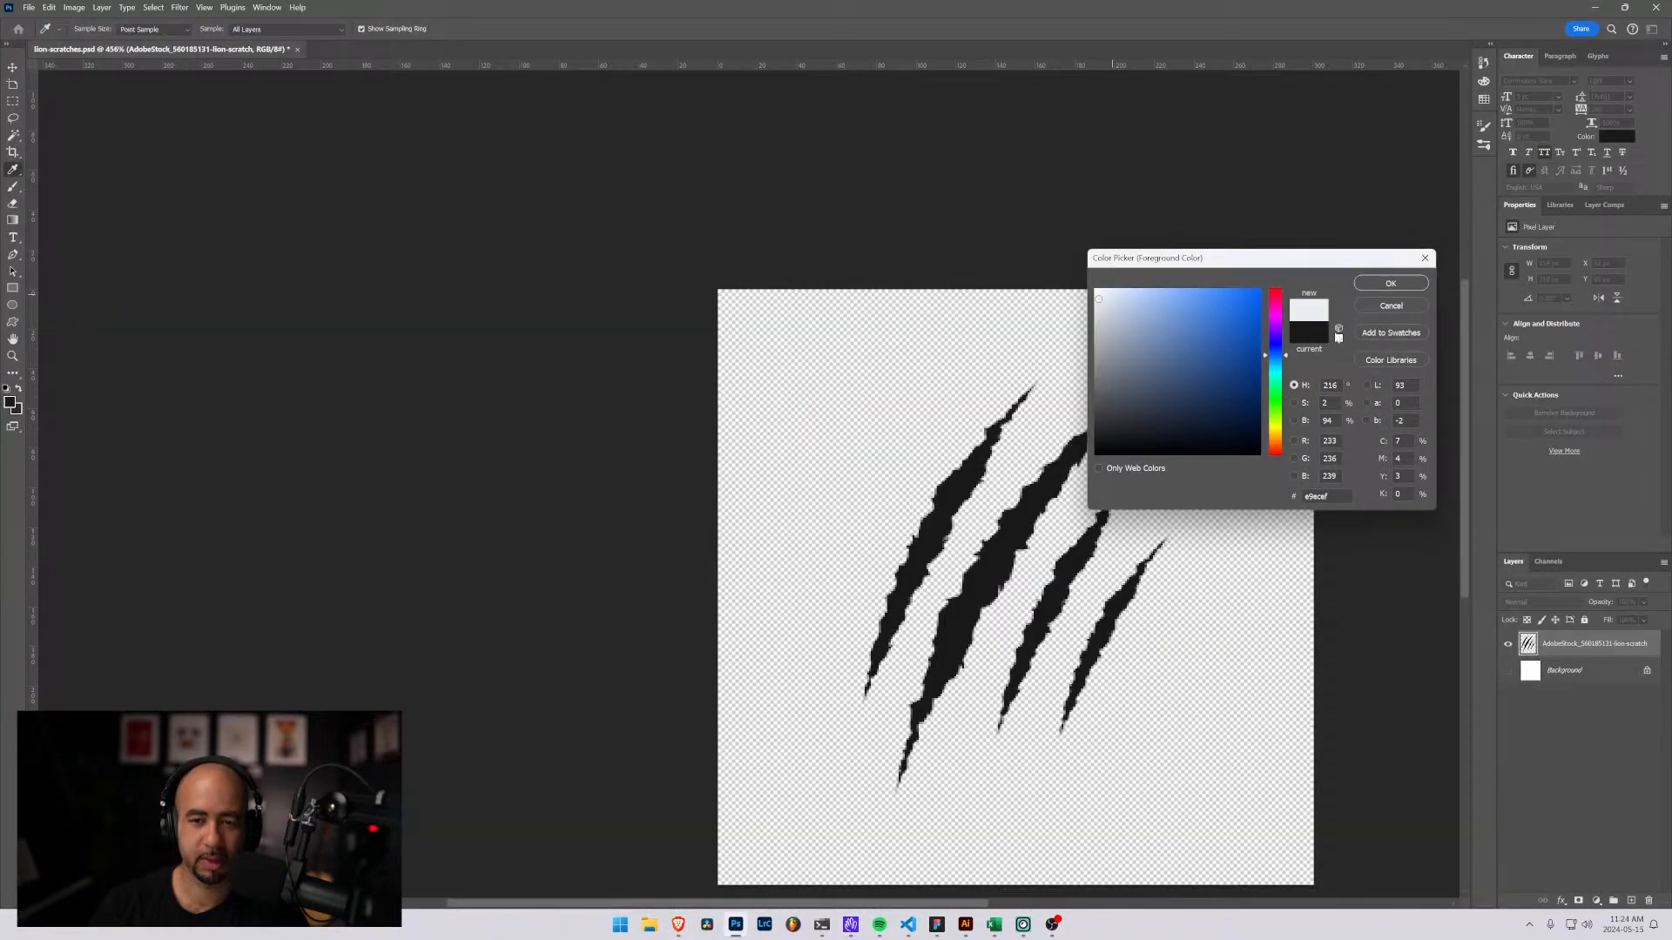
left_click(1390, 306)
key("ctrl+v")
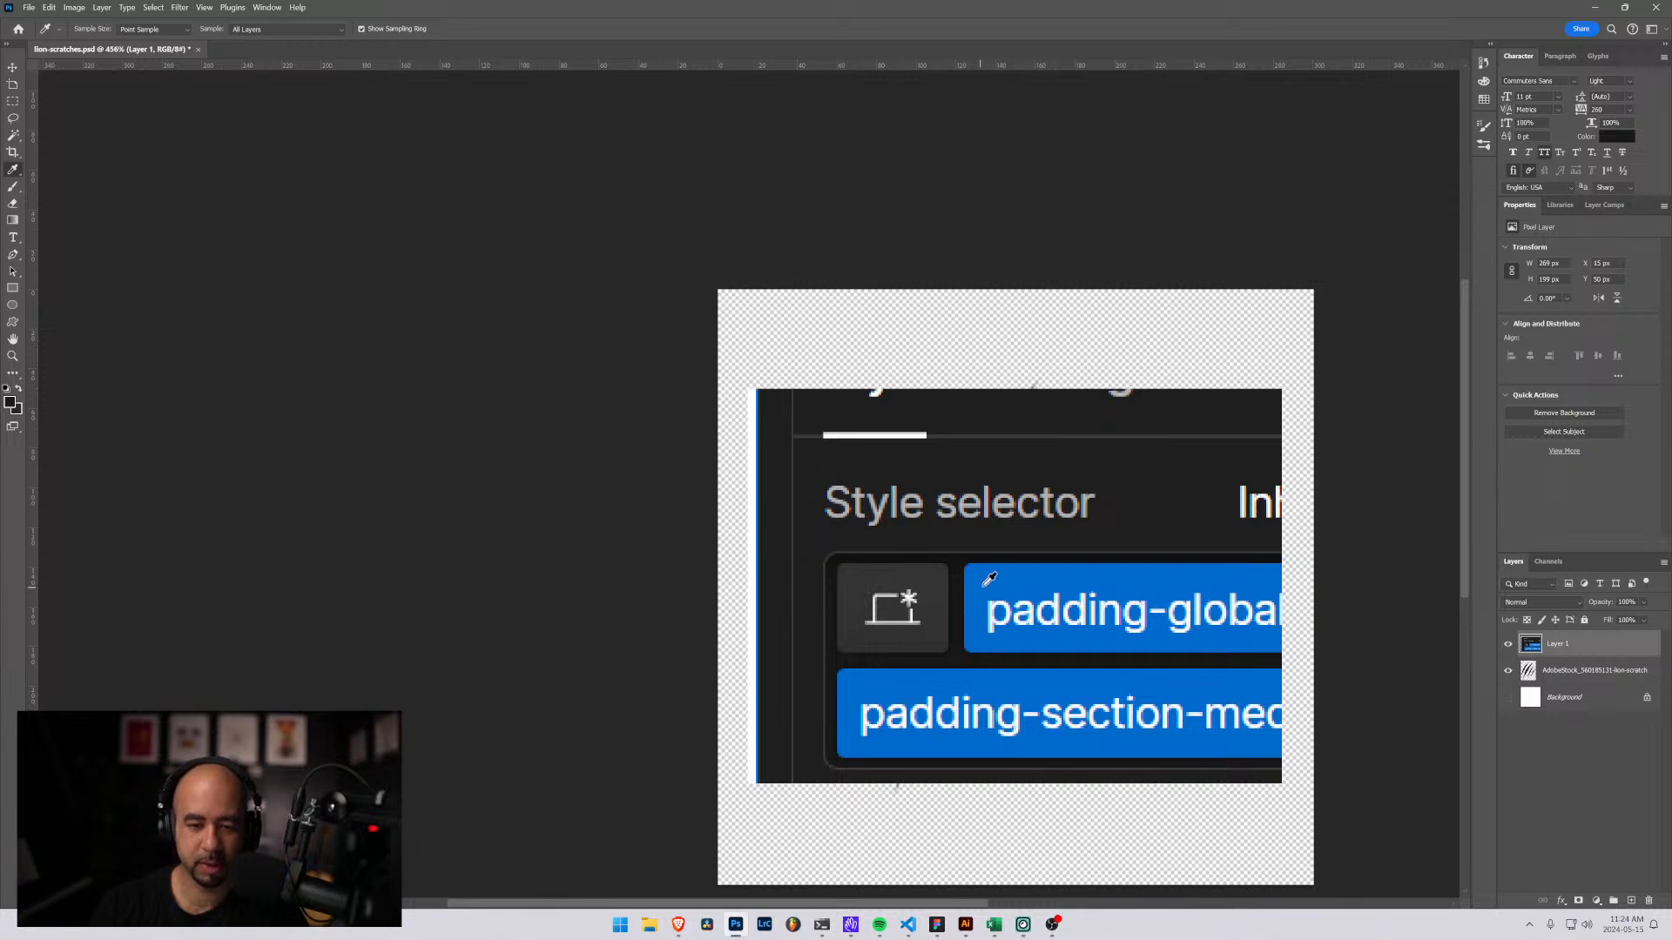
left_click(1009, 580)
left_click(8, 400)
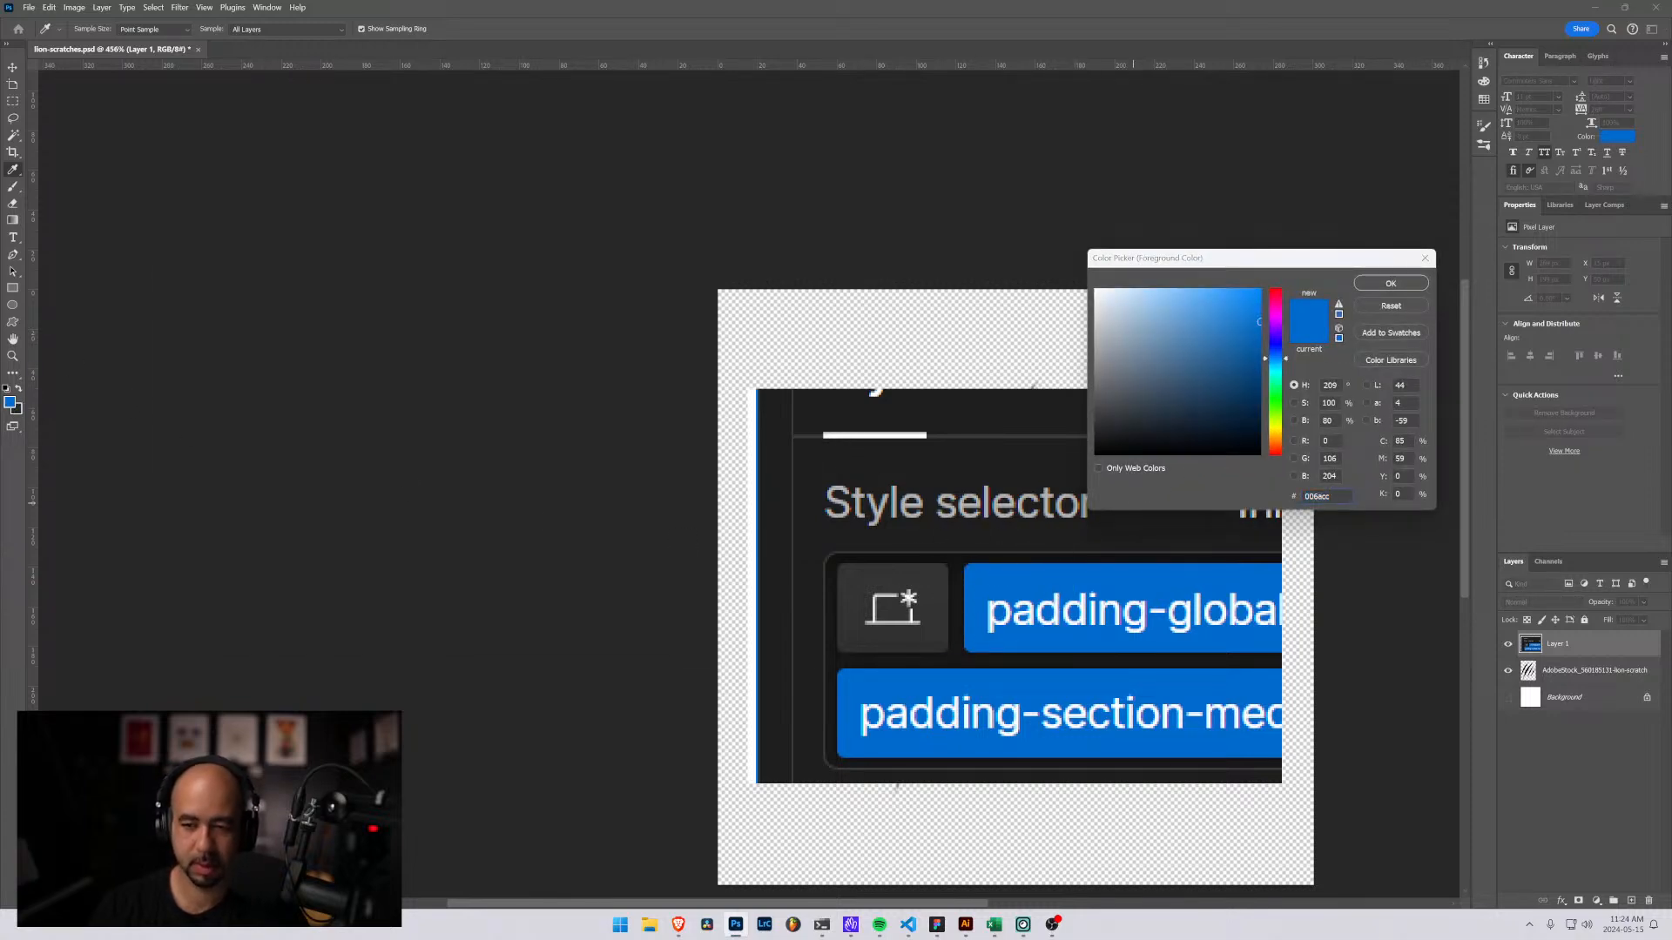
Return to Webflow and open the site's list of variables.
key("alt+Tab")
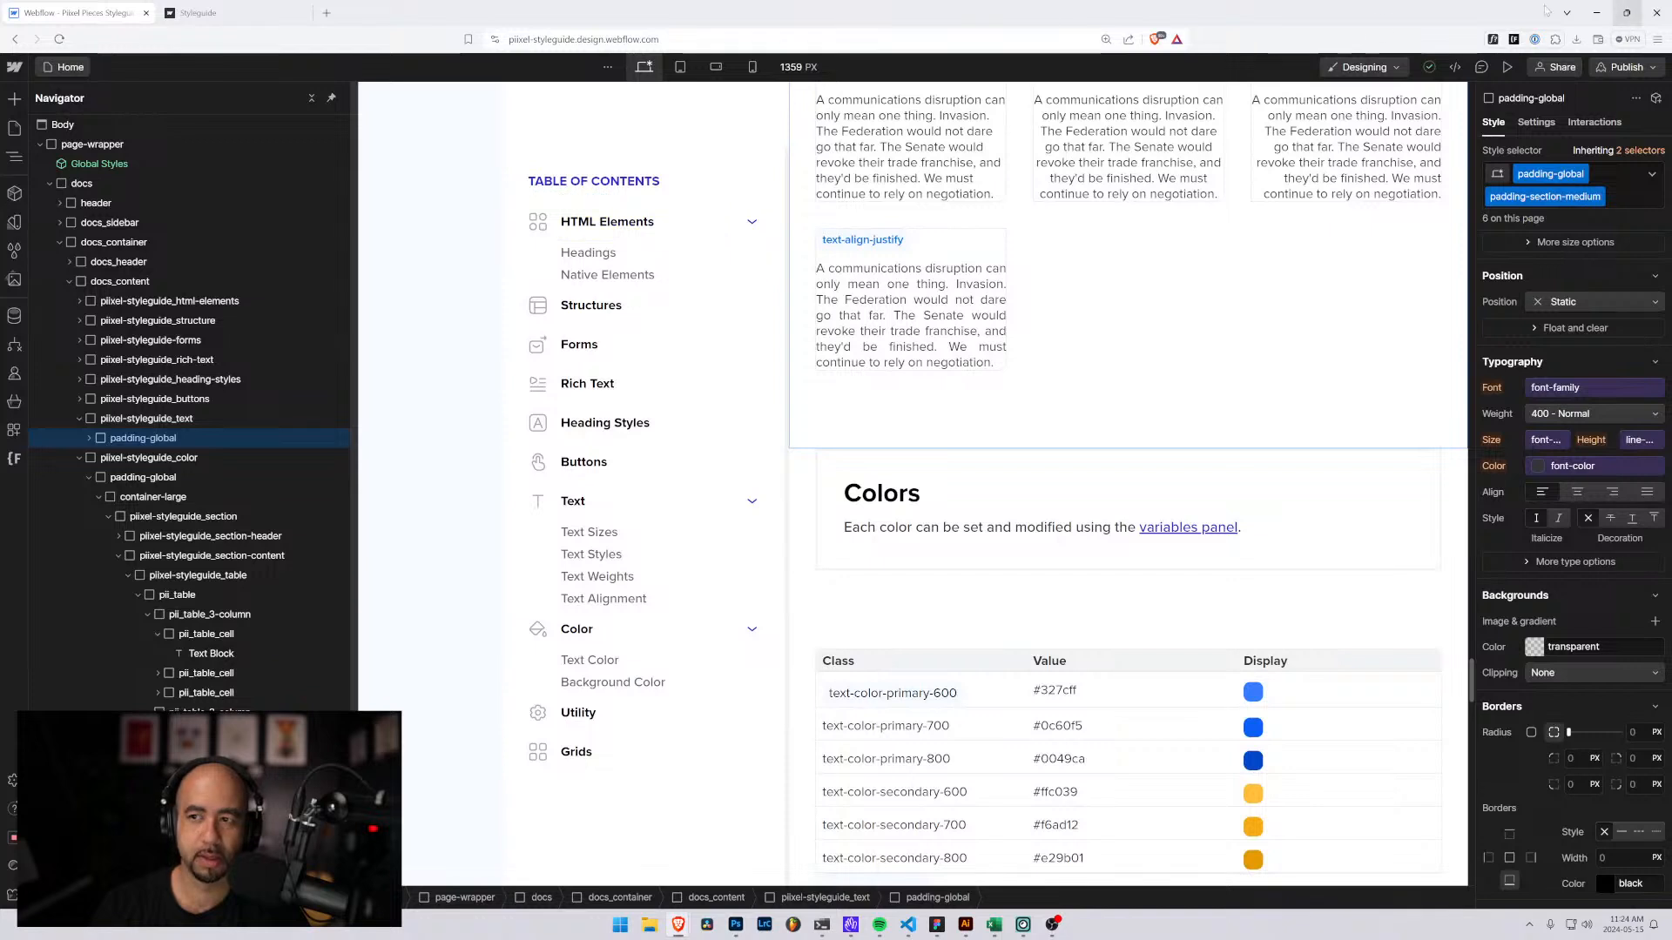
left_click(13, 224)
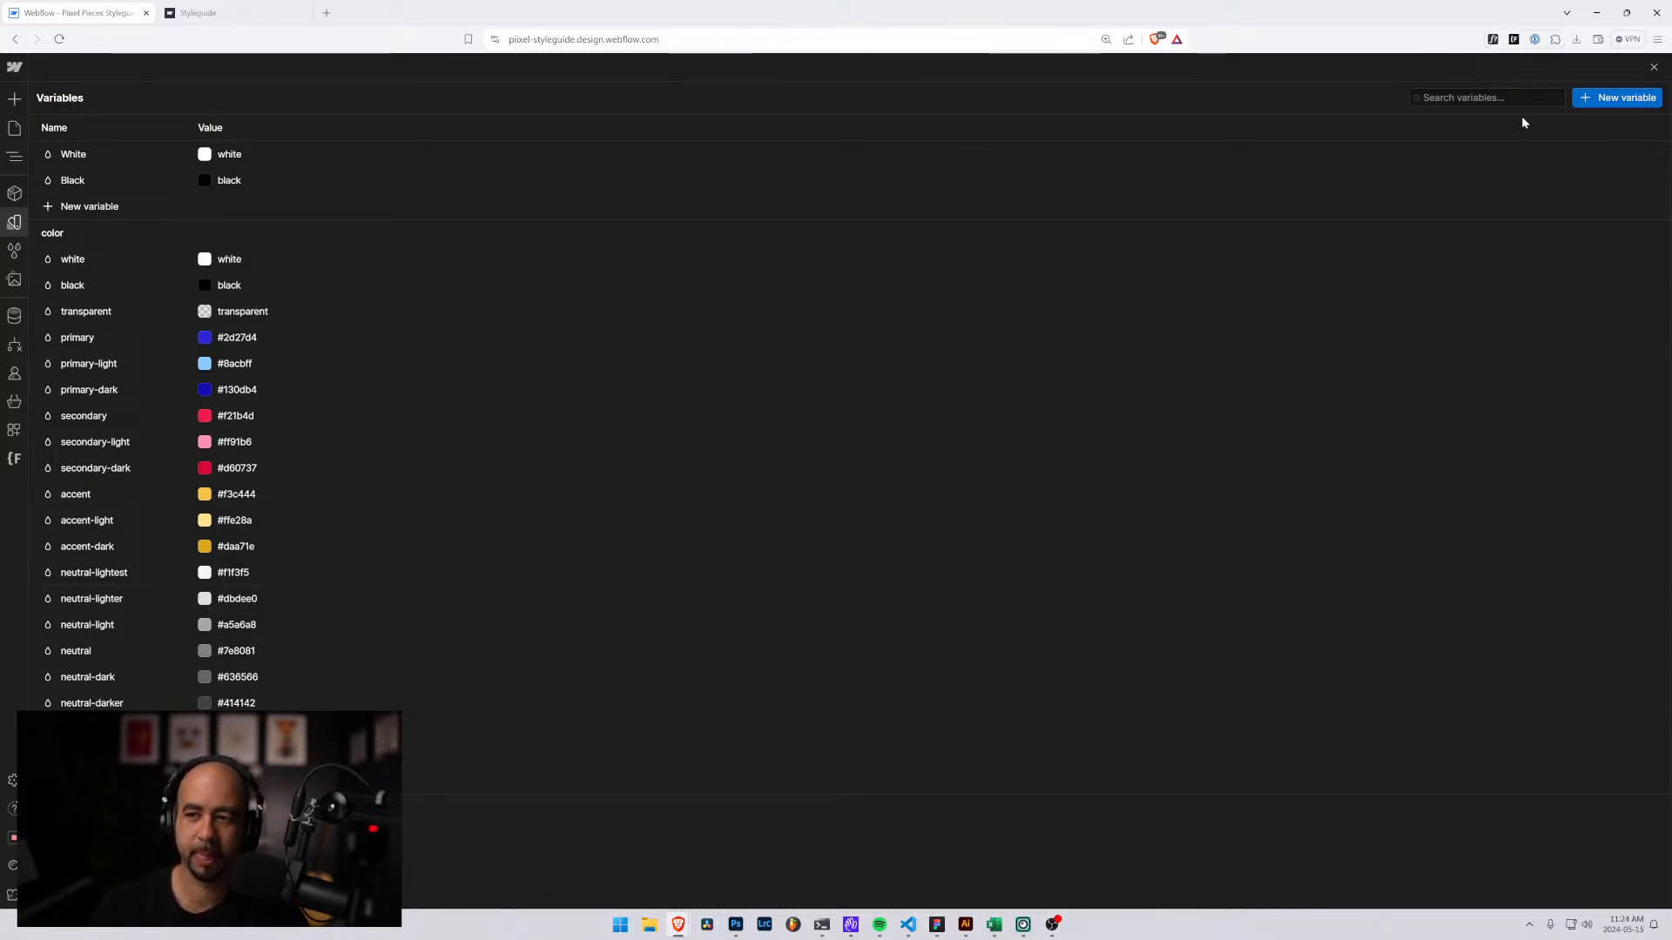
Close the variables list and try the White variable as background color of the table's text-color-primary-600 class name.
key("Escape")
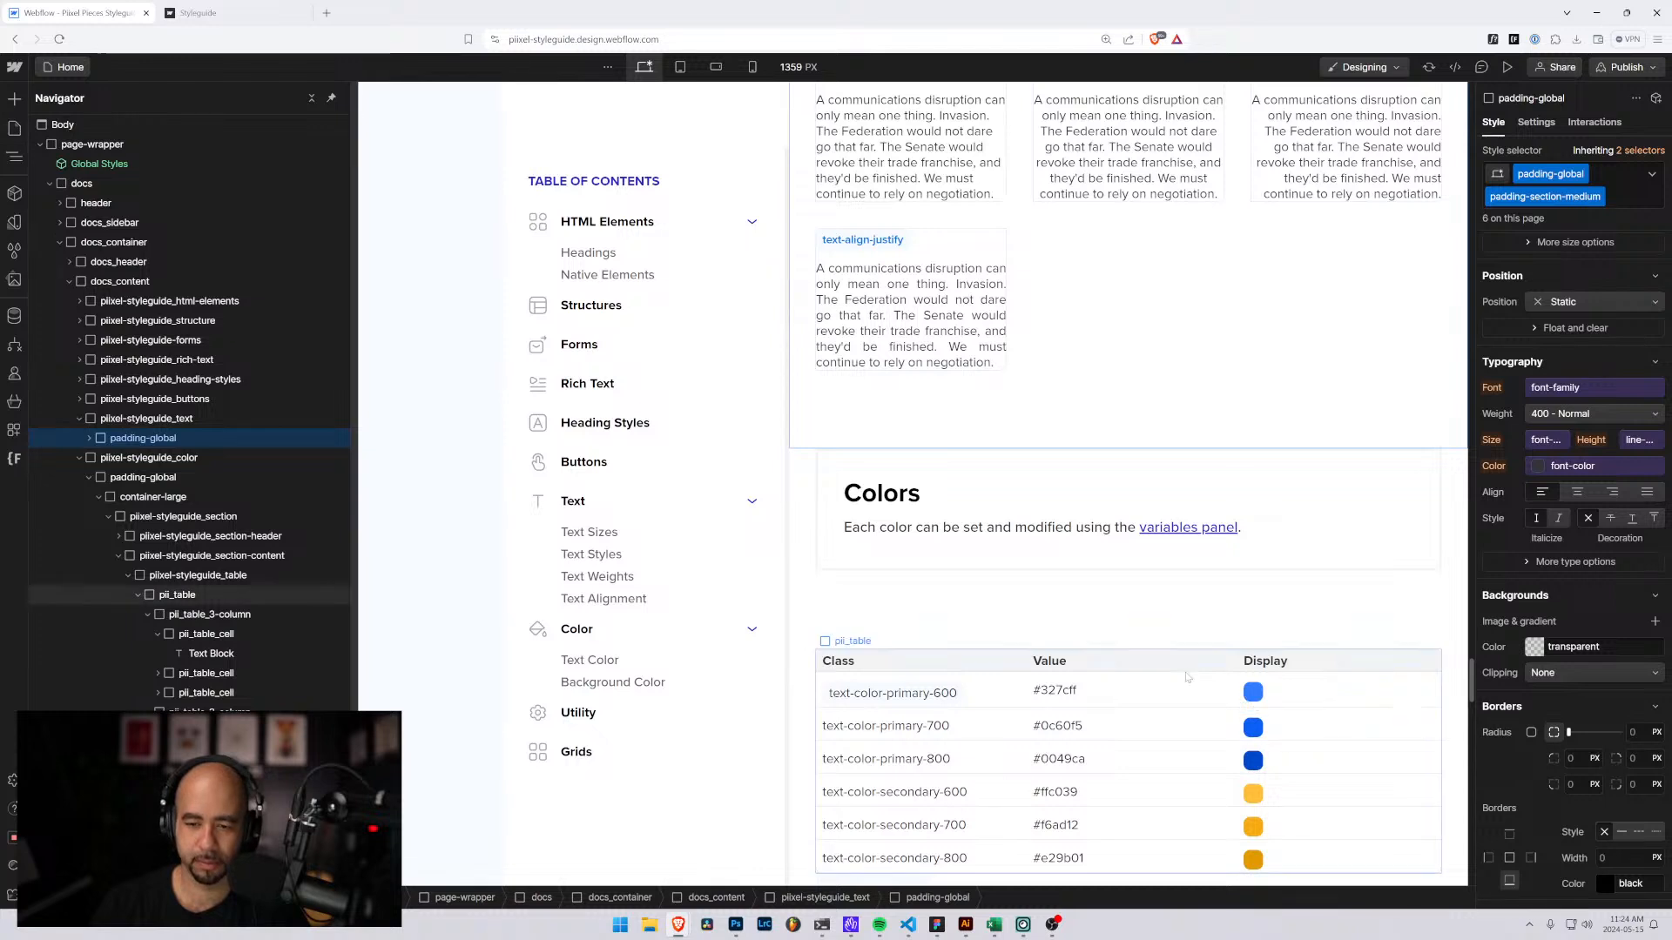
left_click(889, 694)
scroll(1507, 645, "down", 2)
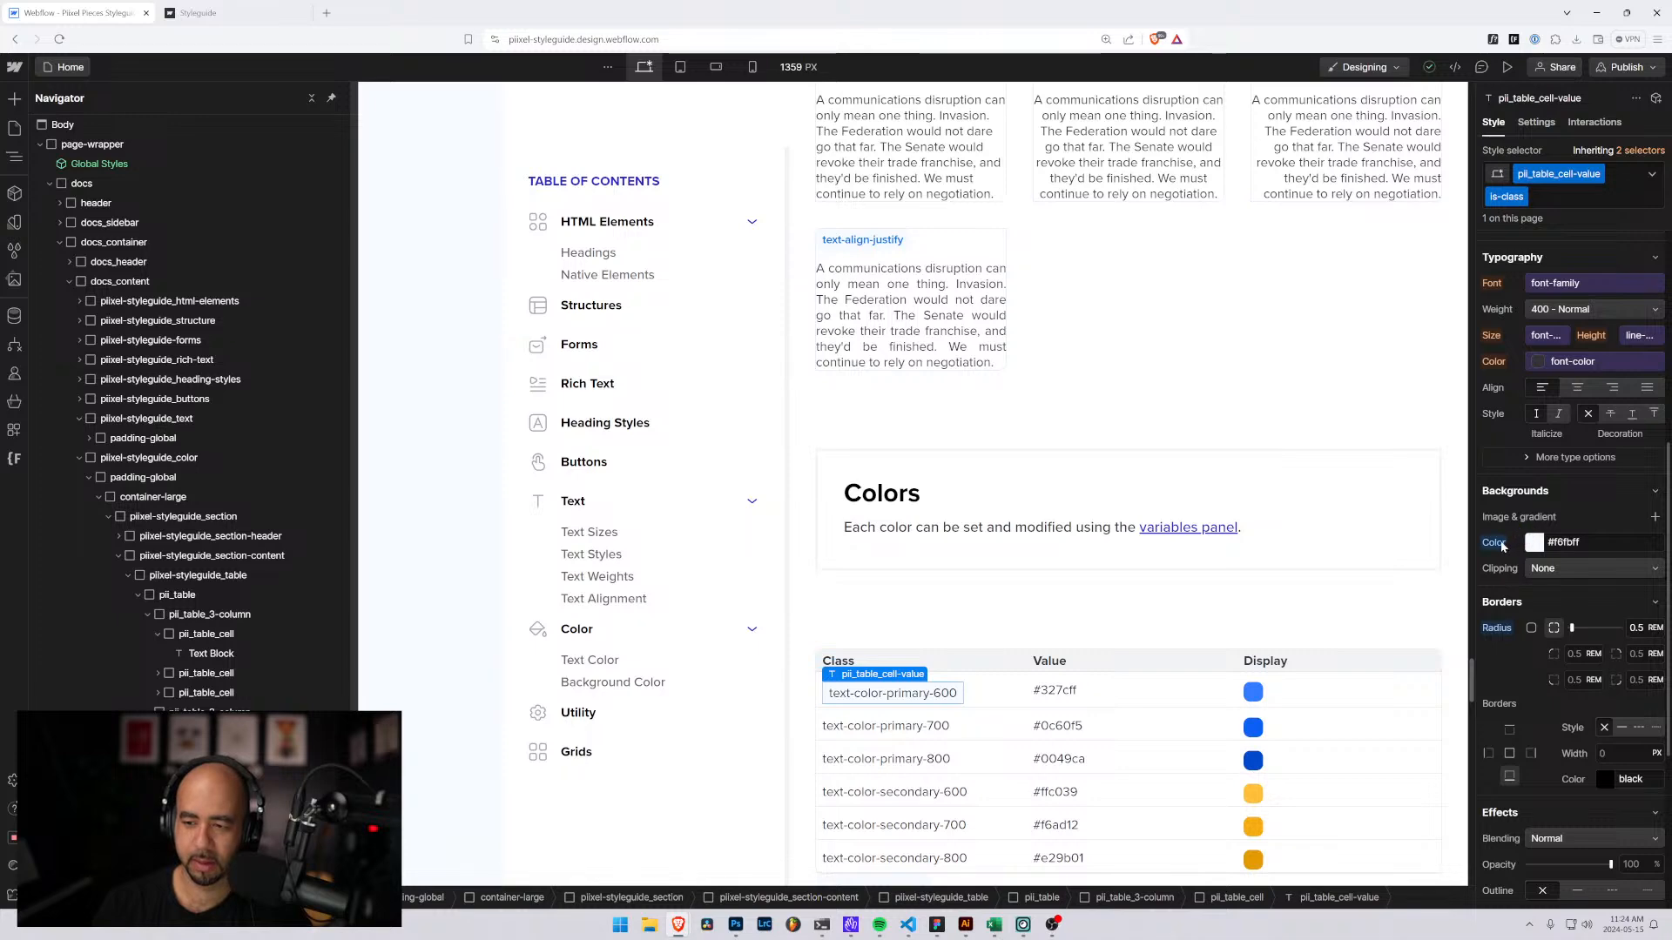
left_click(1494, 545, "alt")
left_click(1529, 535)
left_click(1515, 627)
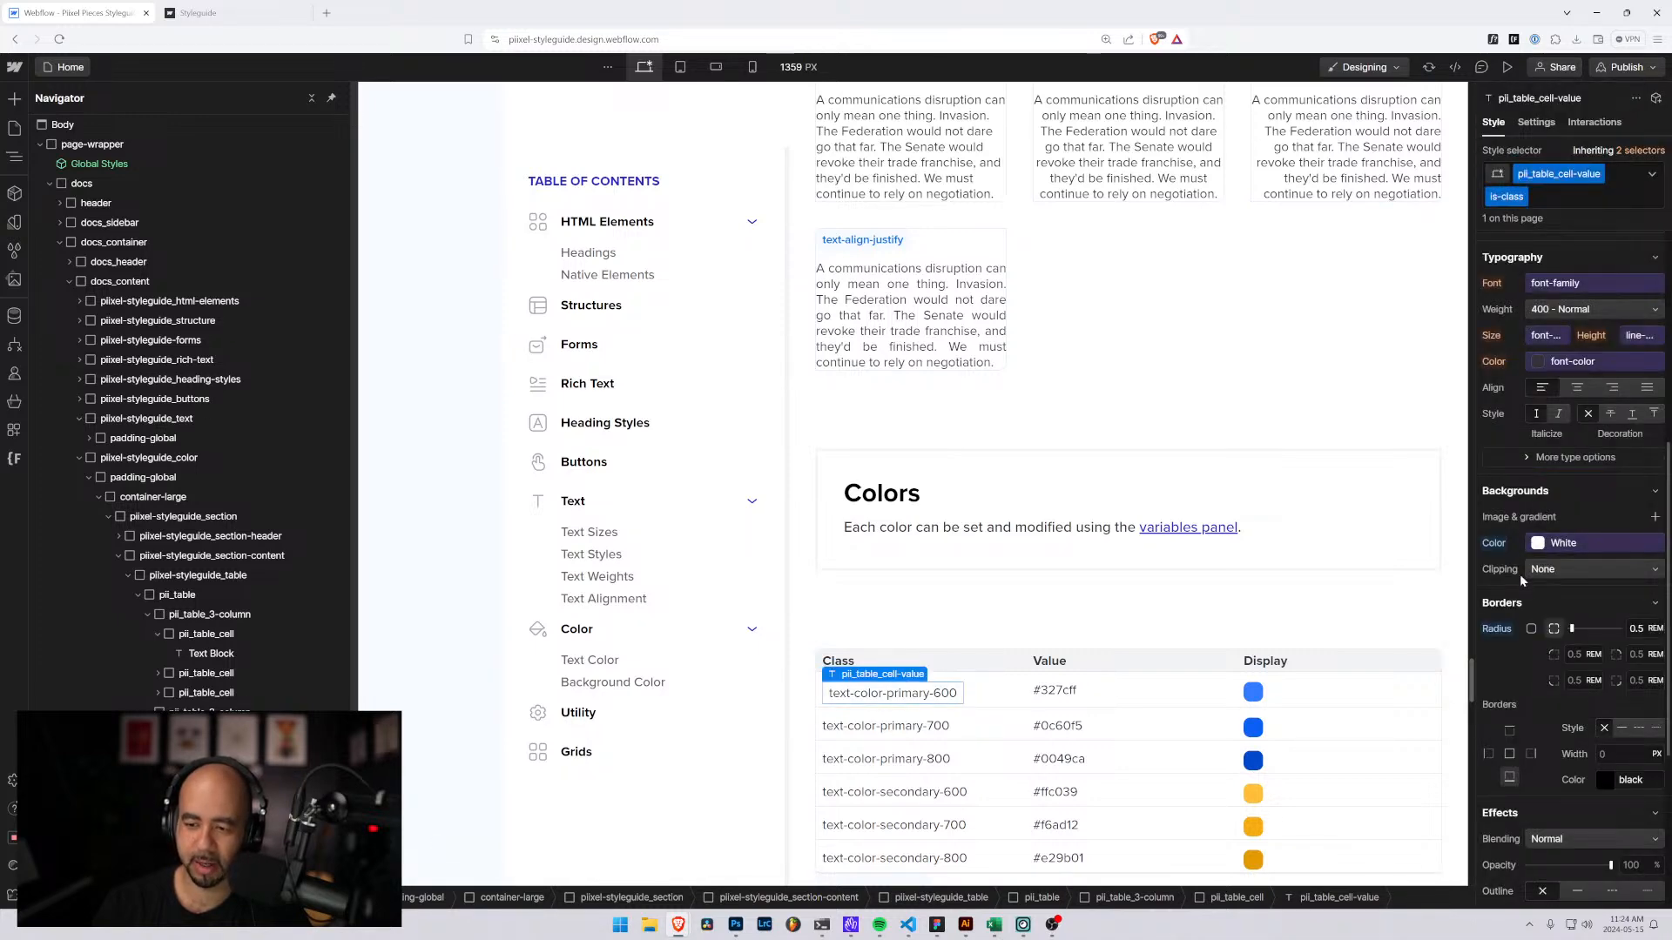
scroll(1515, 622, "down", 4)
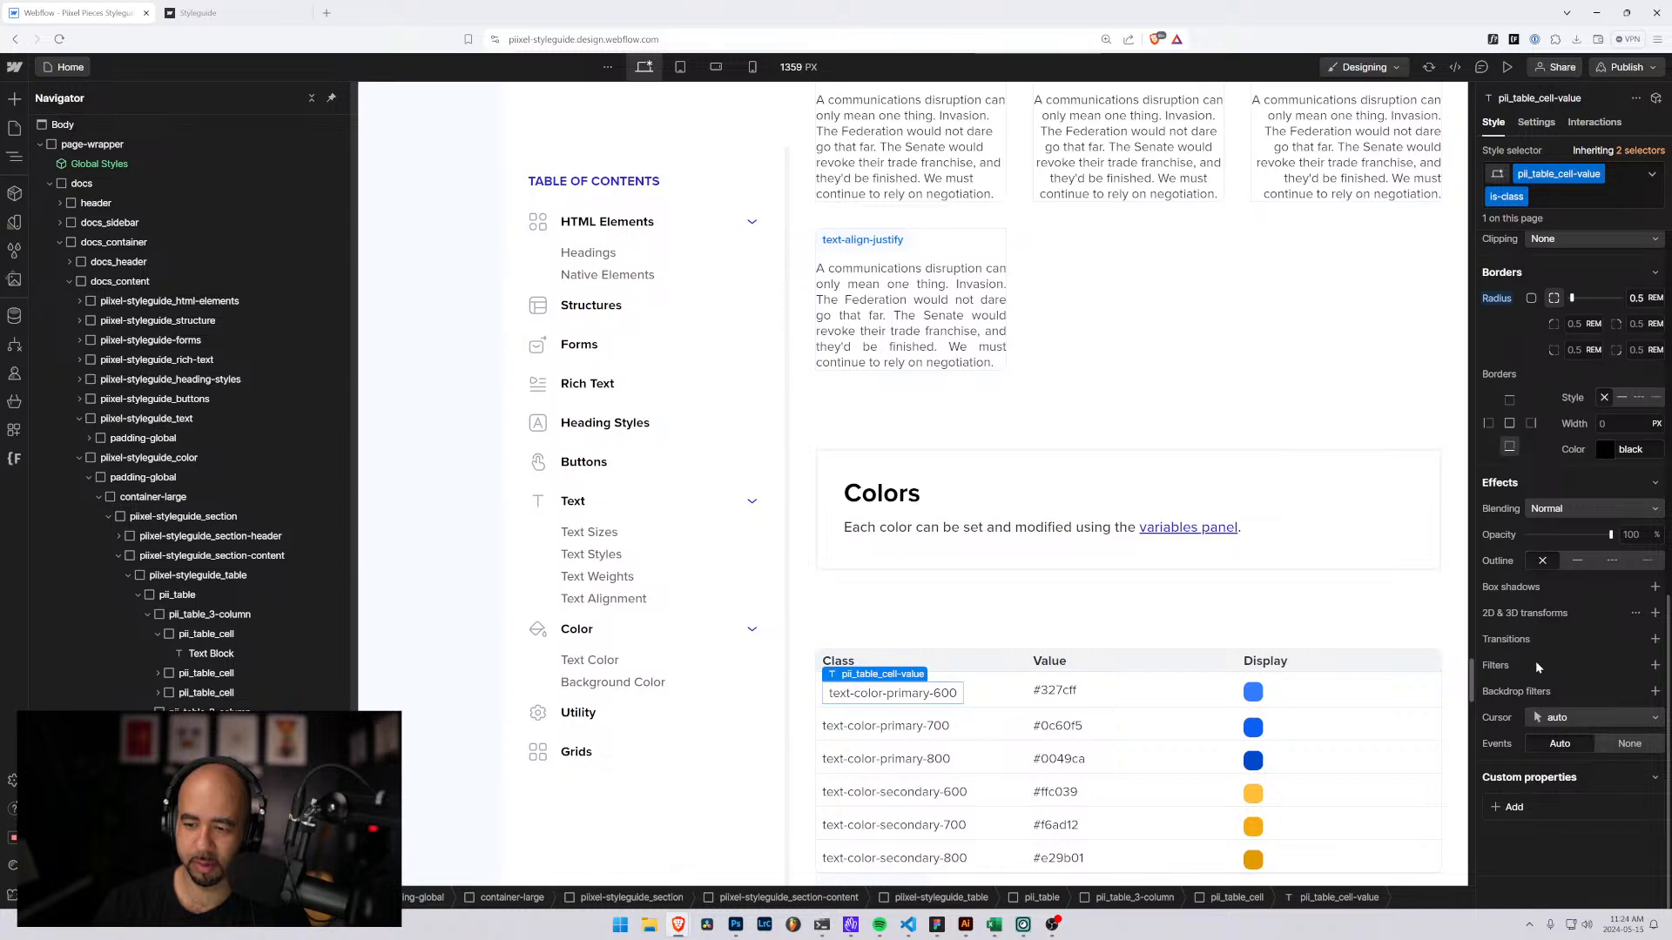
scroll(1534, 661, "up", 7)
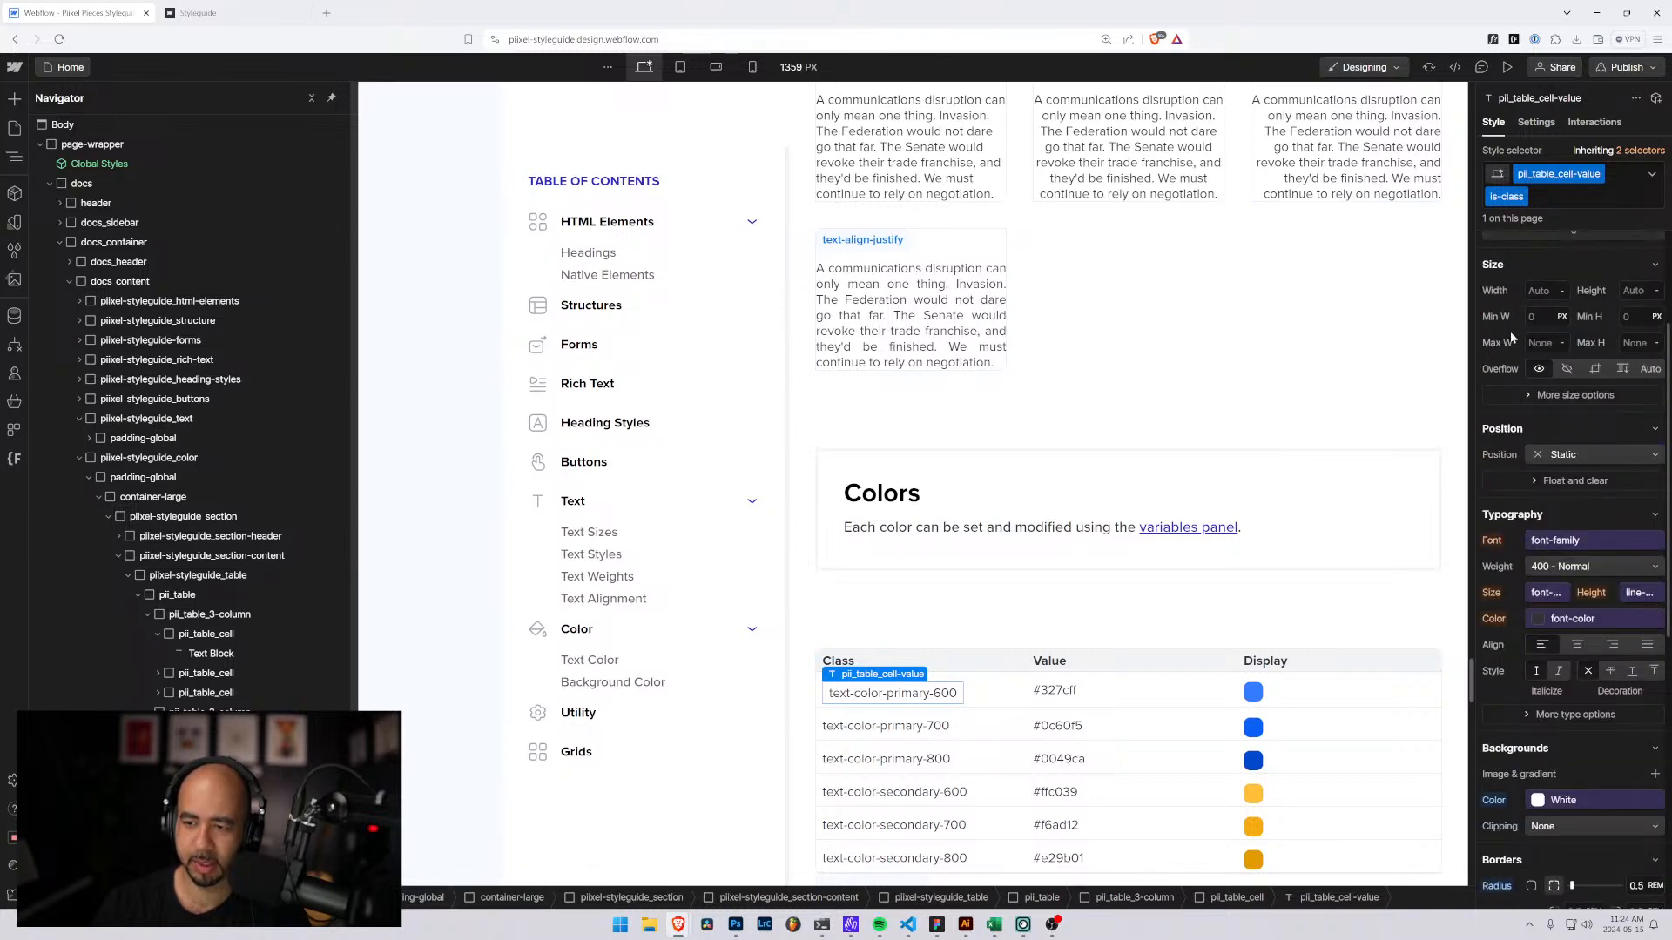
scroll(1554, 619, "down", 2)
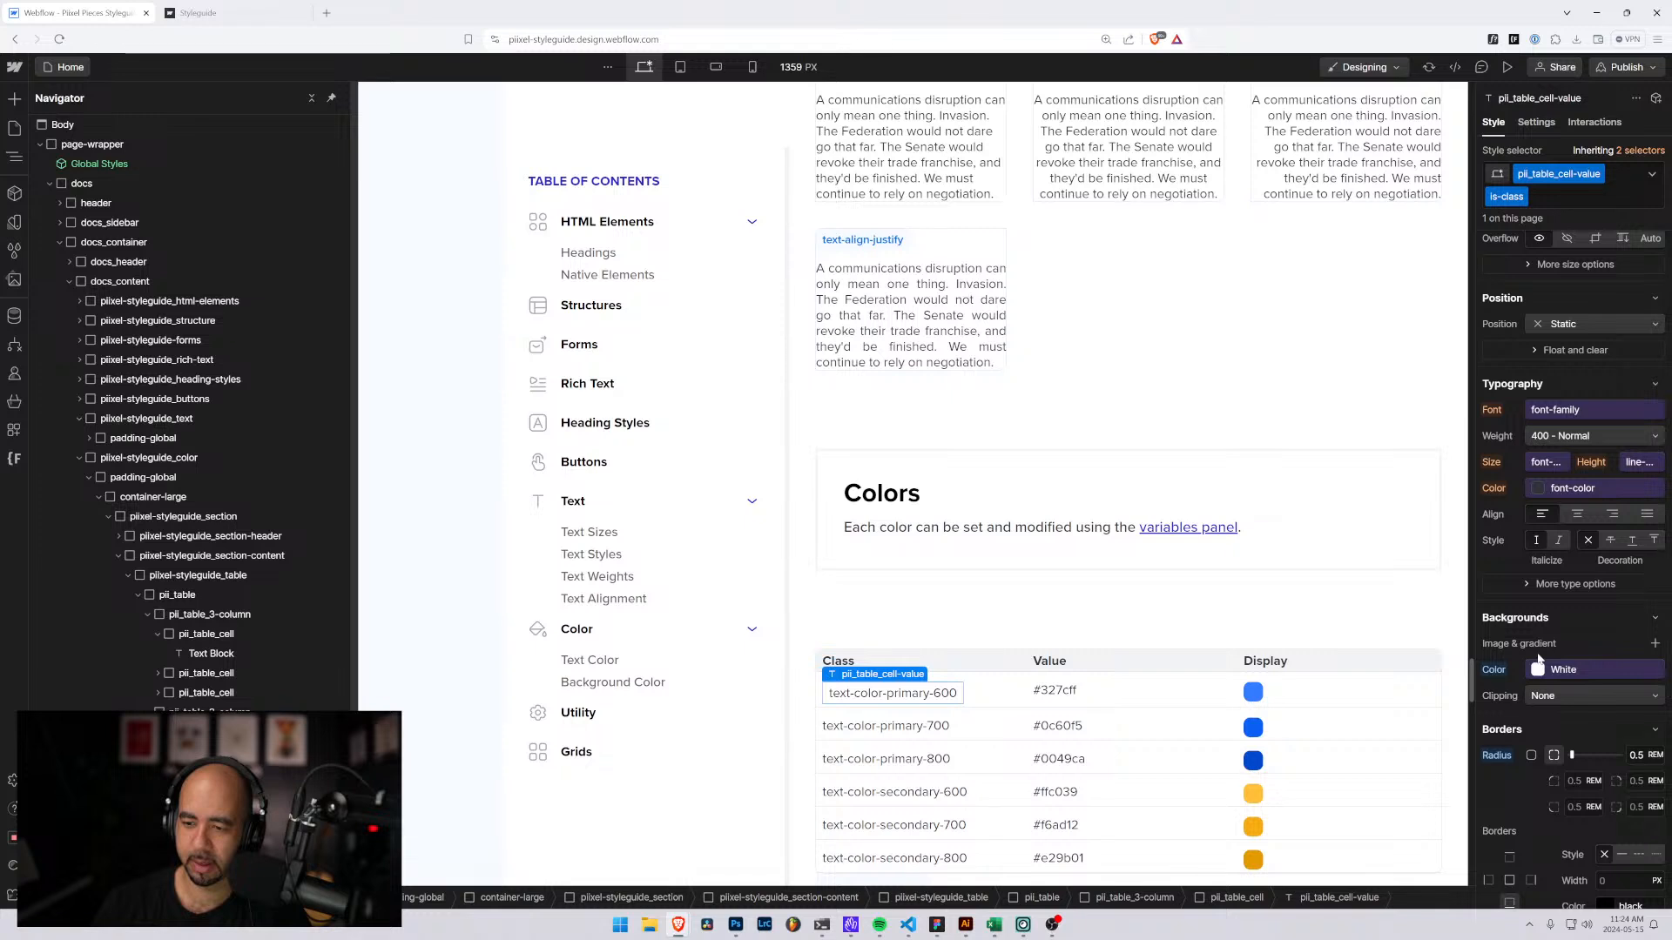
scroll(1536, 646, "down", 1)
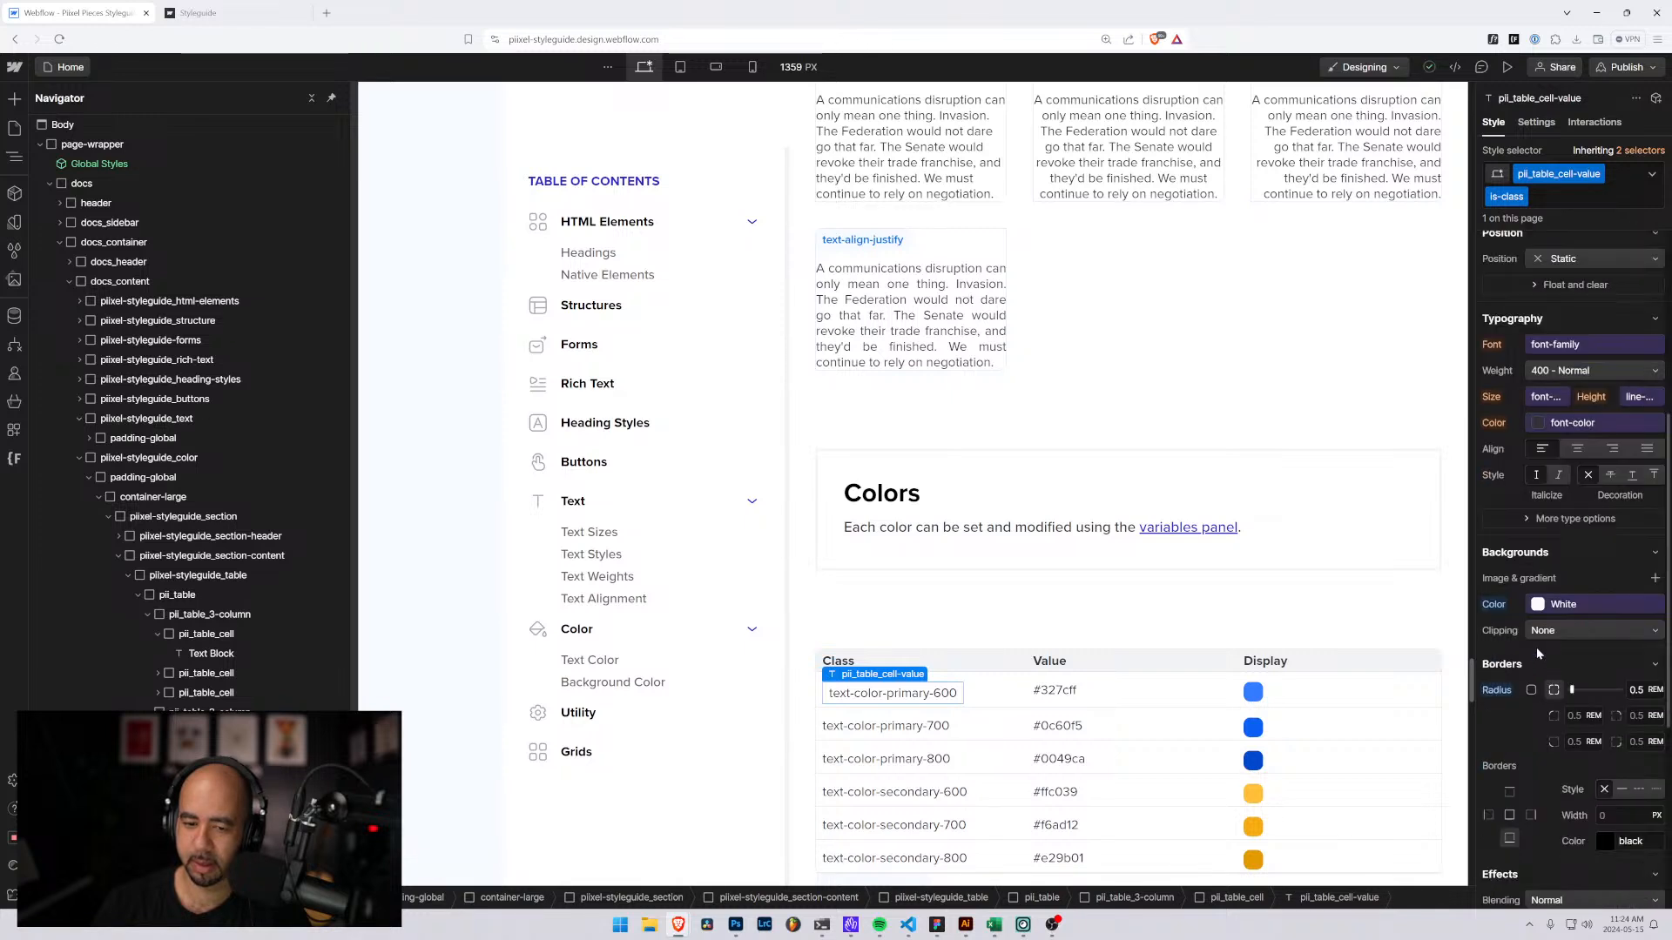
Set the background color of the text-color-primary-600 is-class label to the Webflow Blue variable.
left_click(1555, 607)
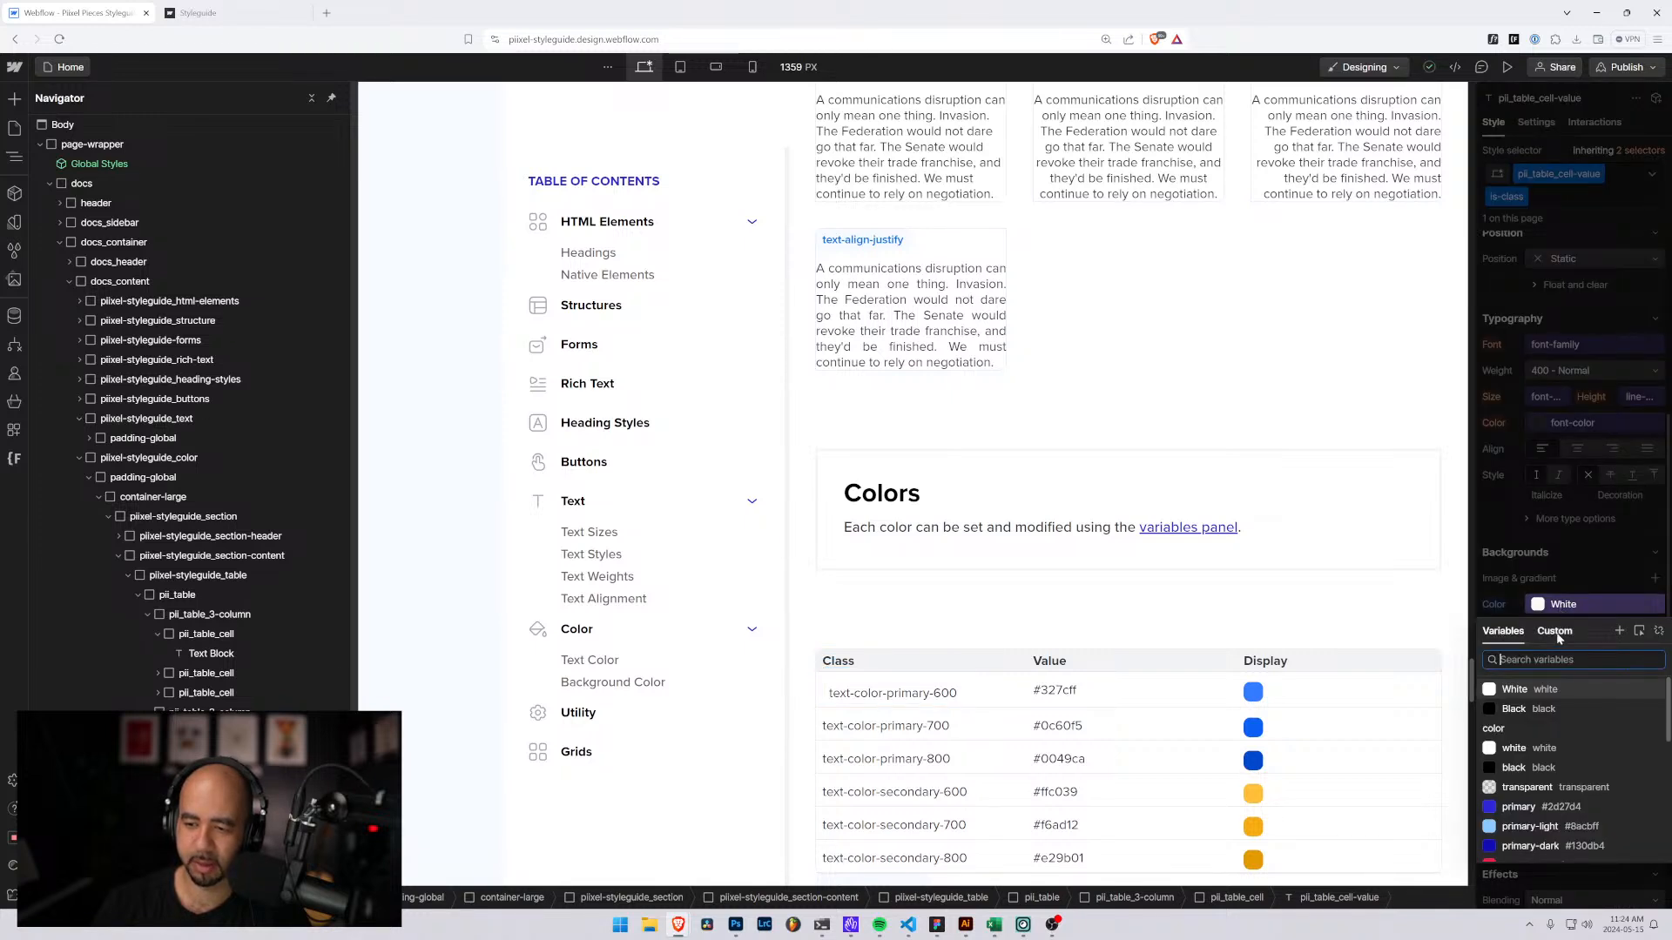
left_click(1661, 630)
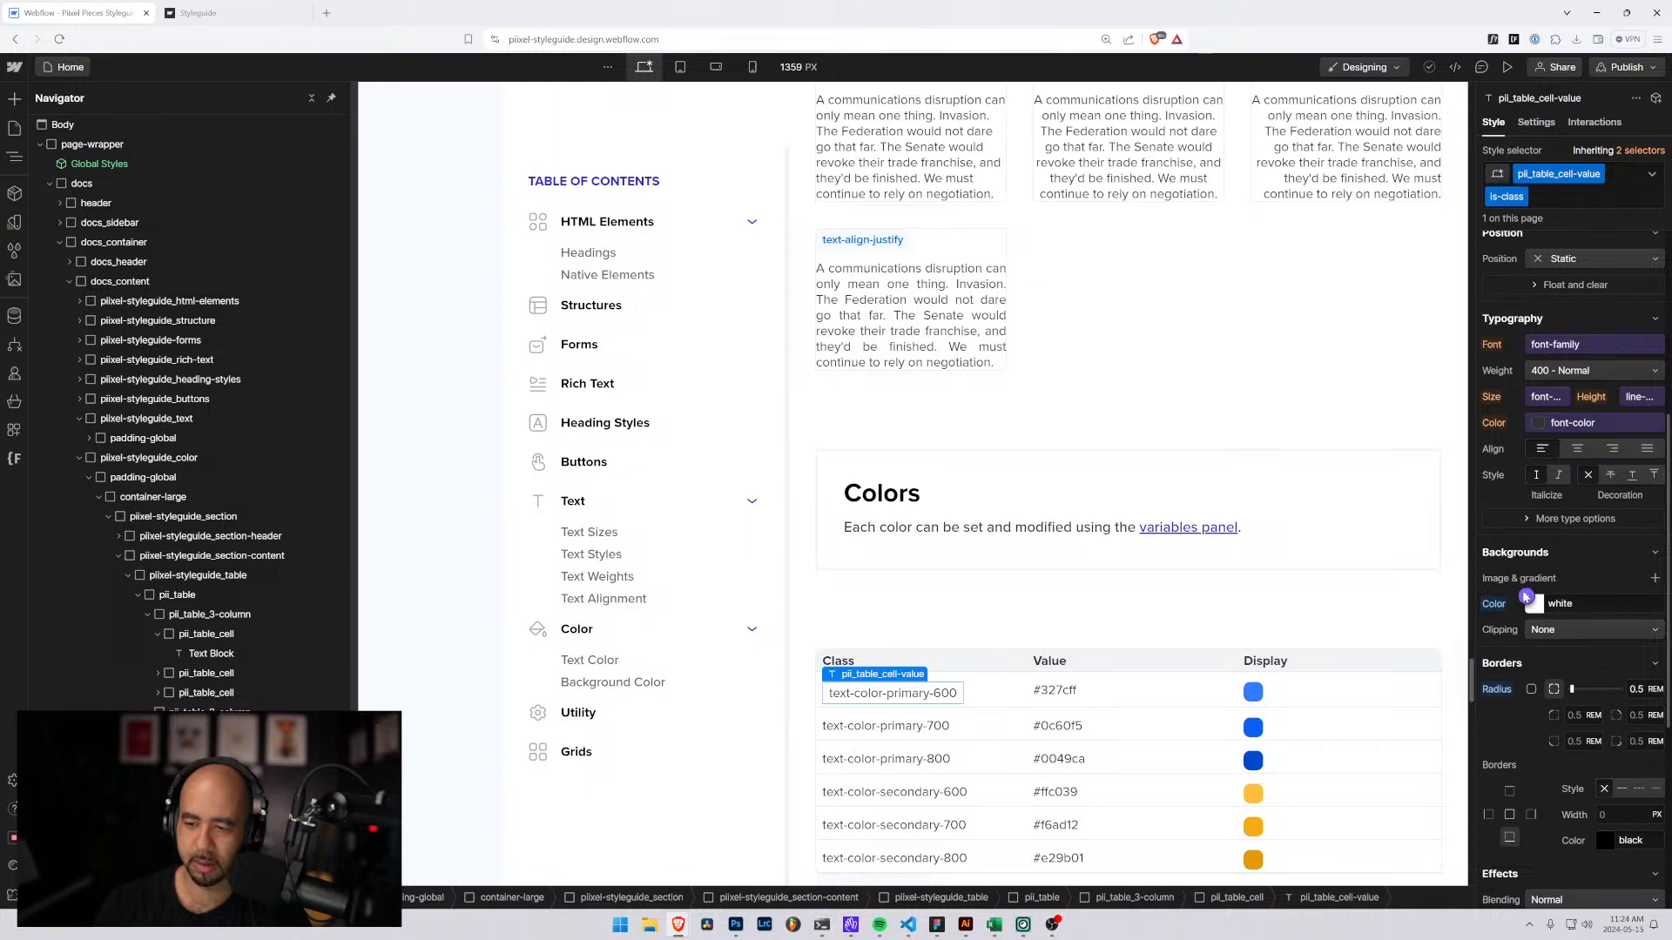
type("web")
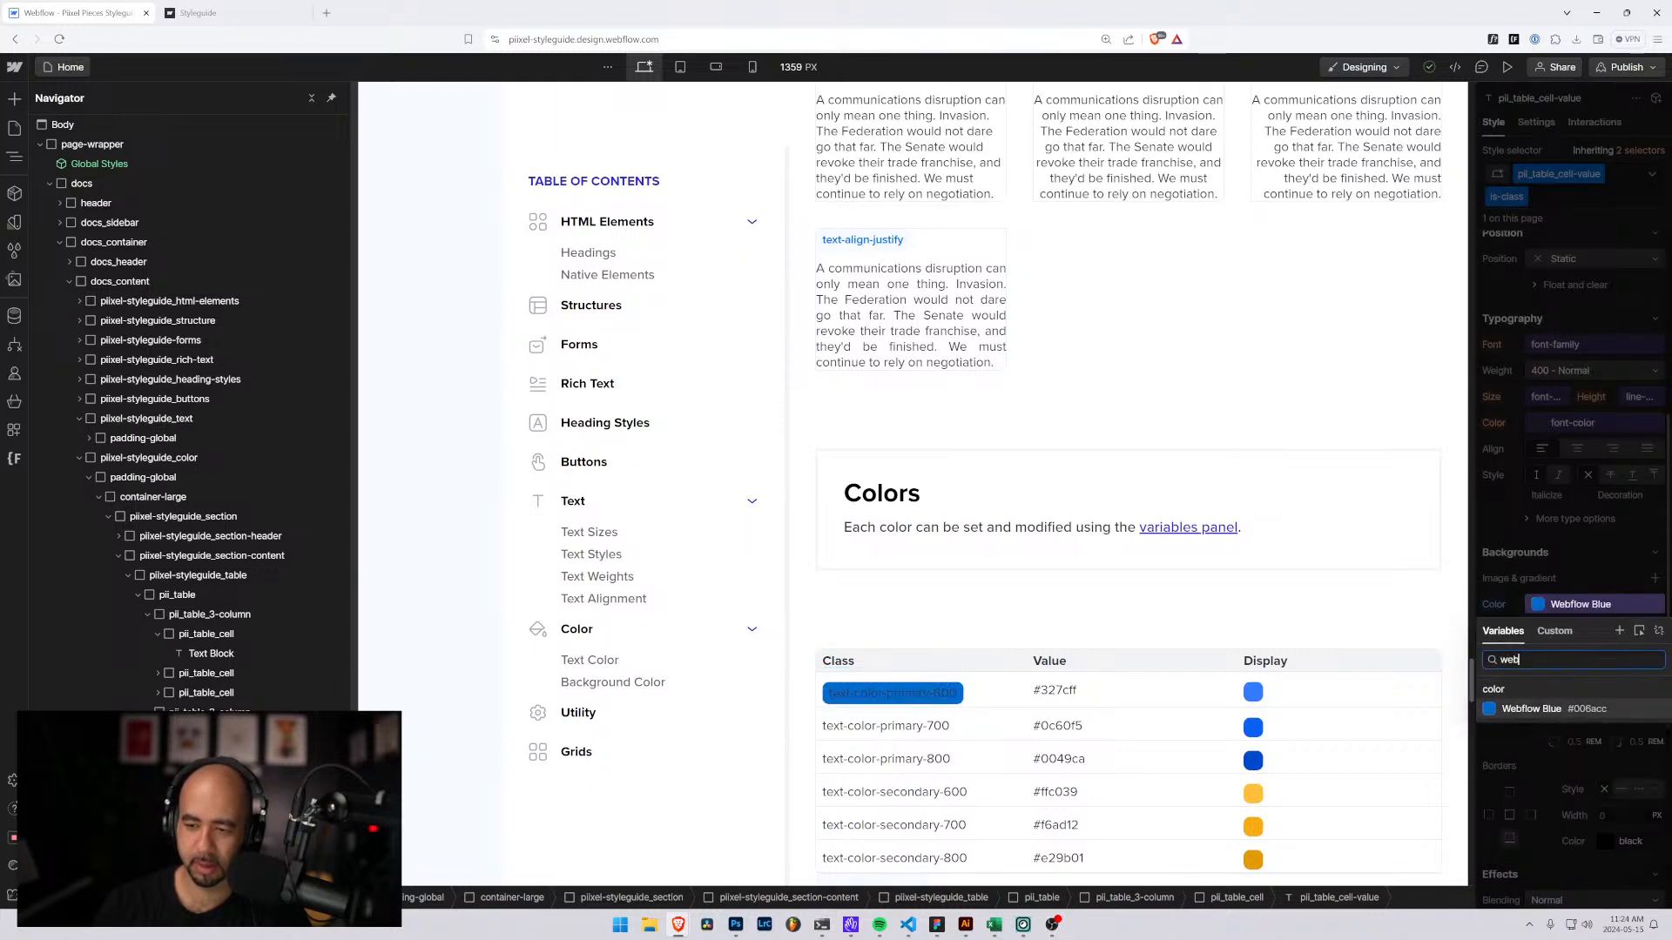
left_click(1515, 709)
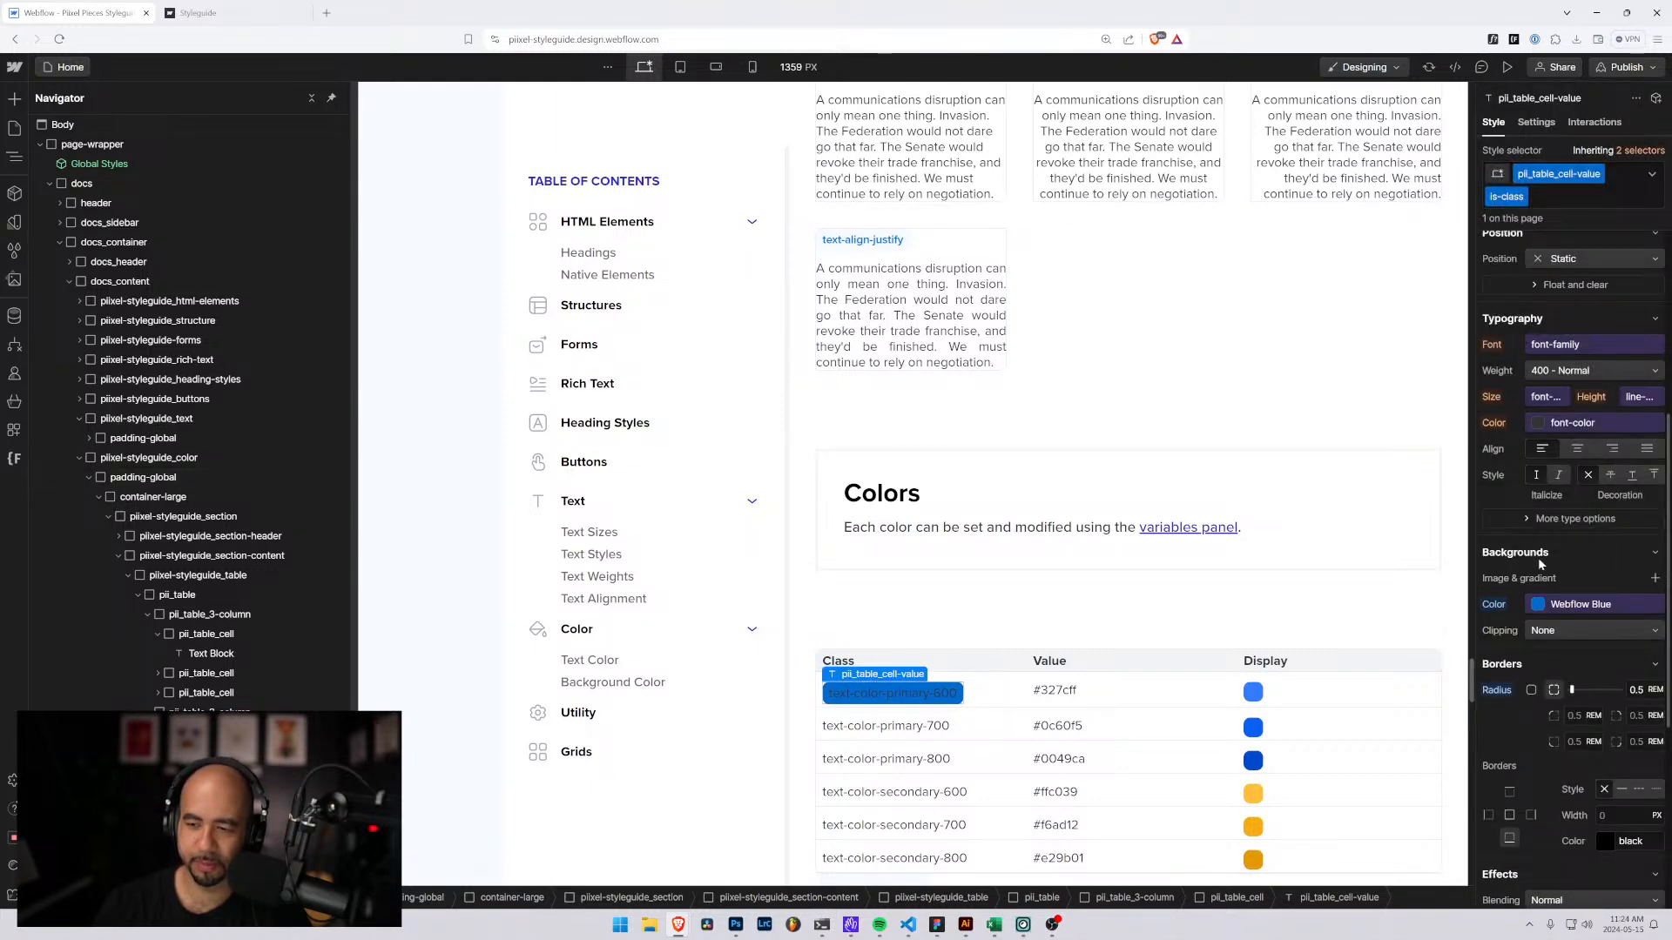
Set the font color of the text-color-primary-600 is-class label to the white variable.
scroll(1513, 418, "up", 1)
left_click(1546, 489)
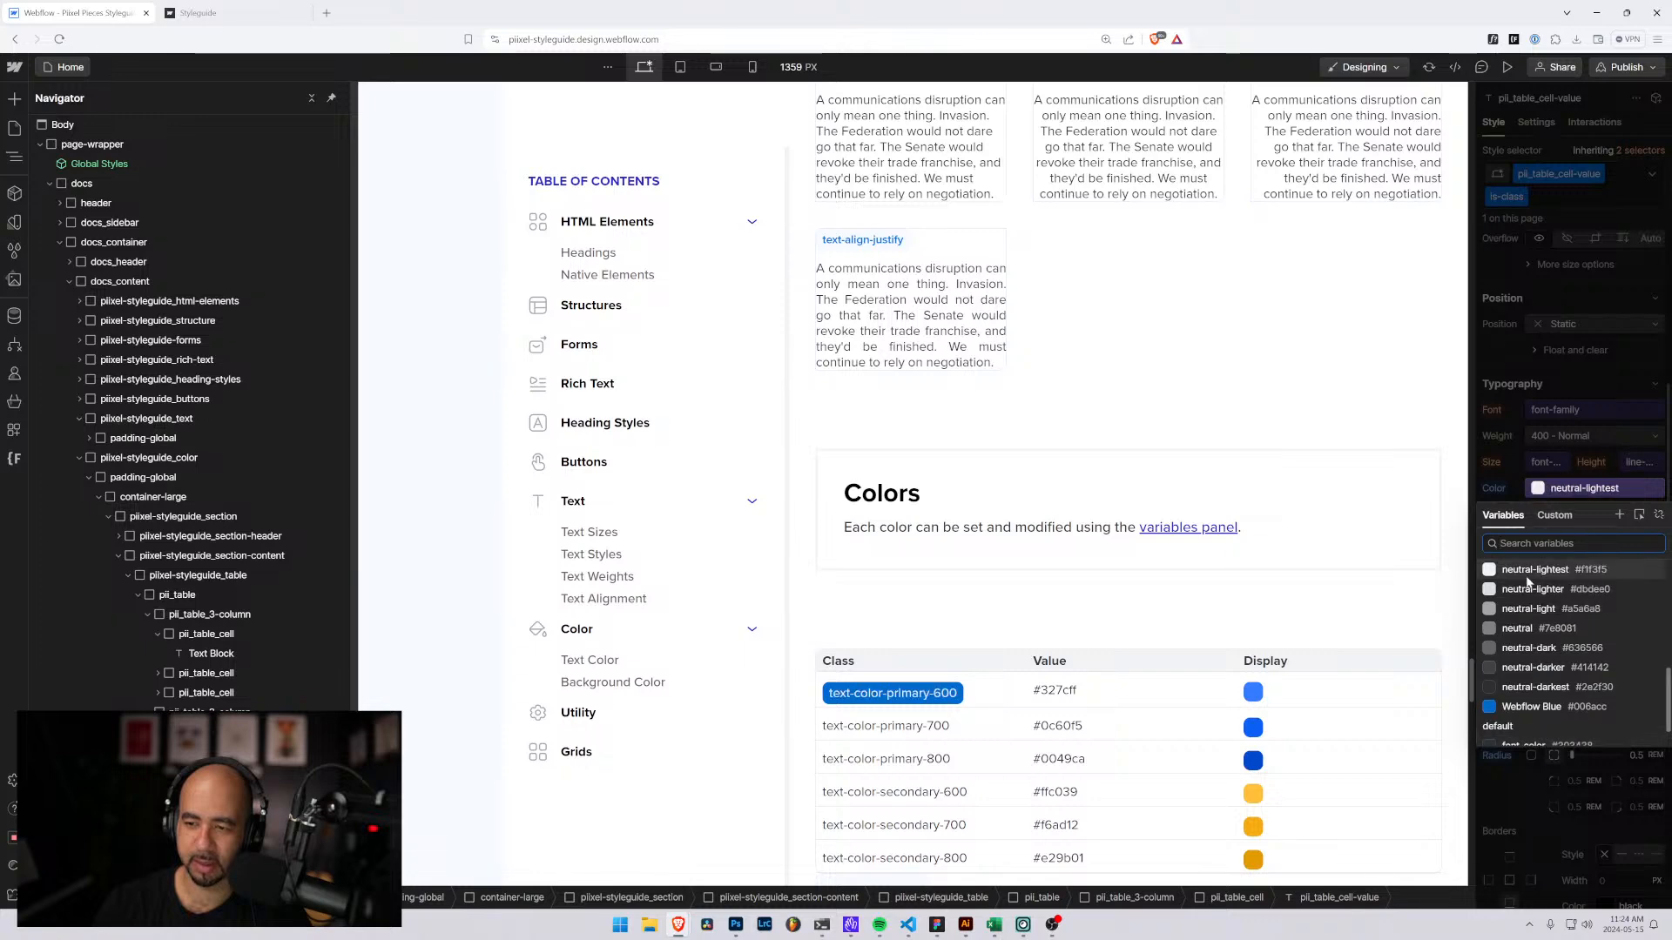
scroll(1522, 576, "up", 1)
left_click(1515, 631)
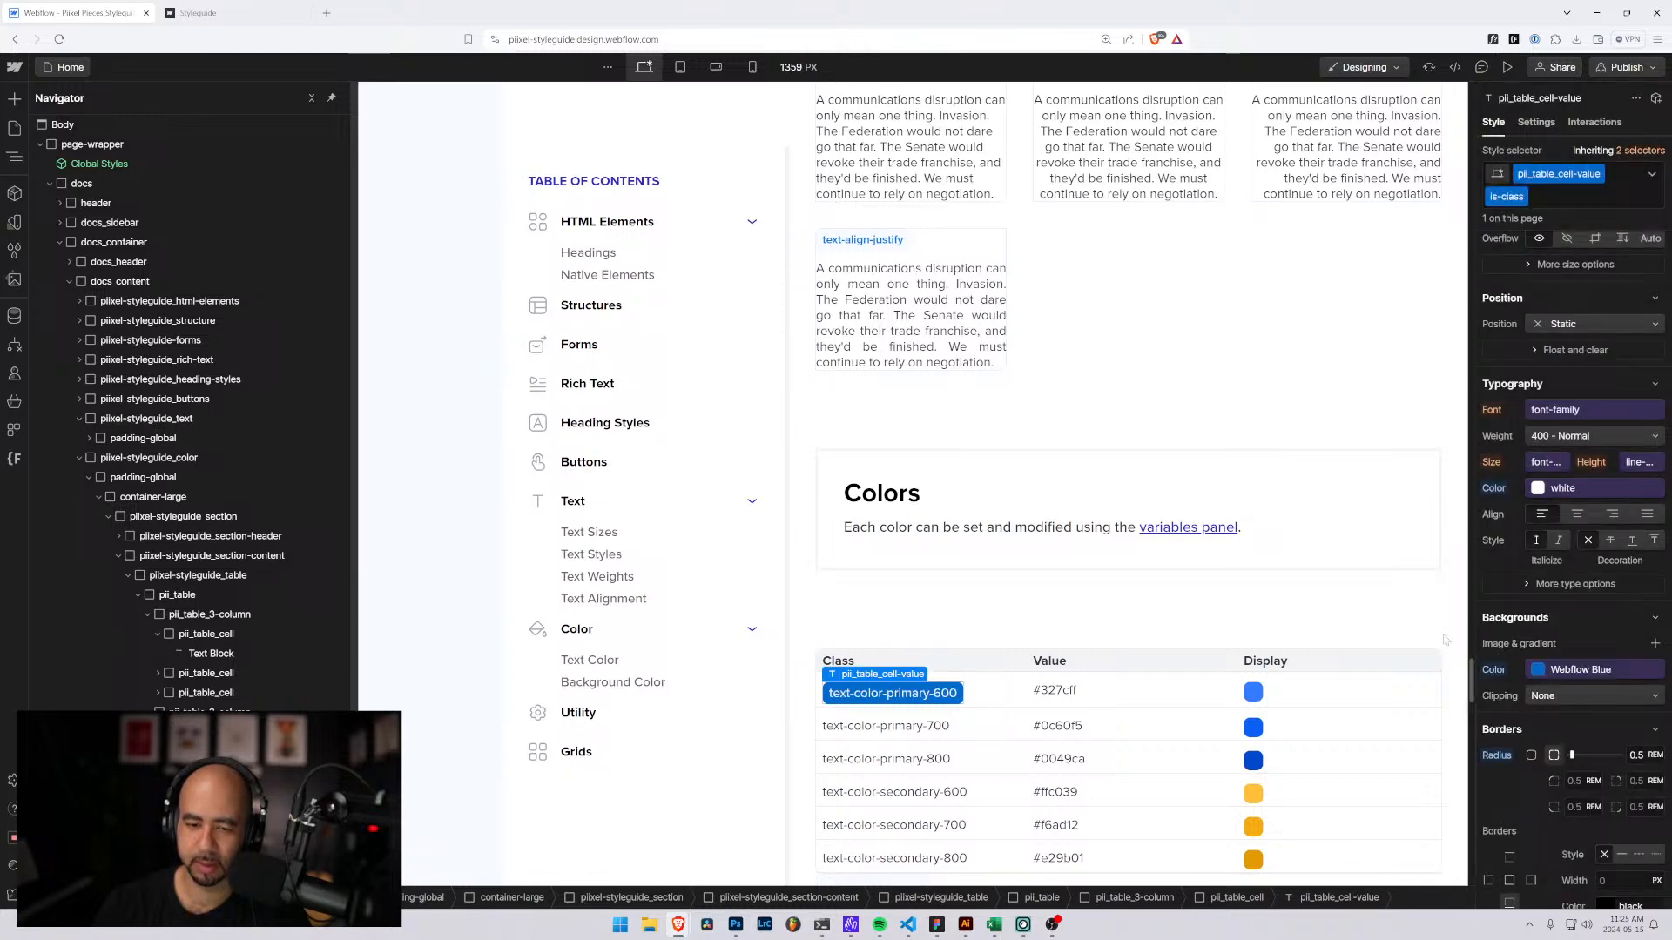
left_click(1113, 595)
scroll(1017, 567, "down", 2)
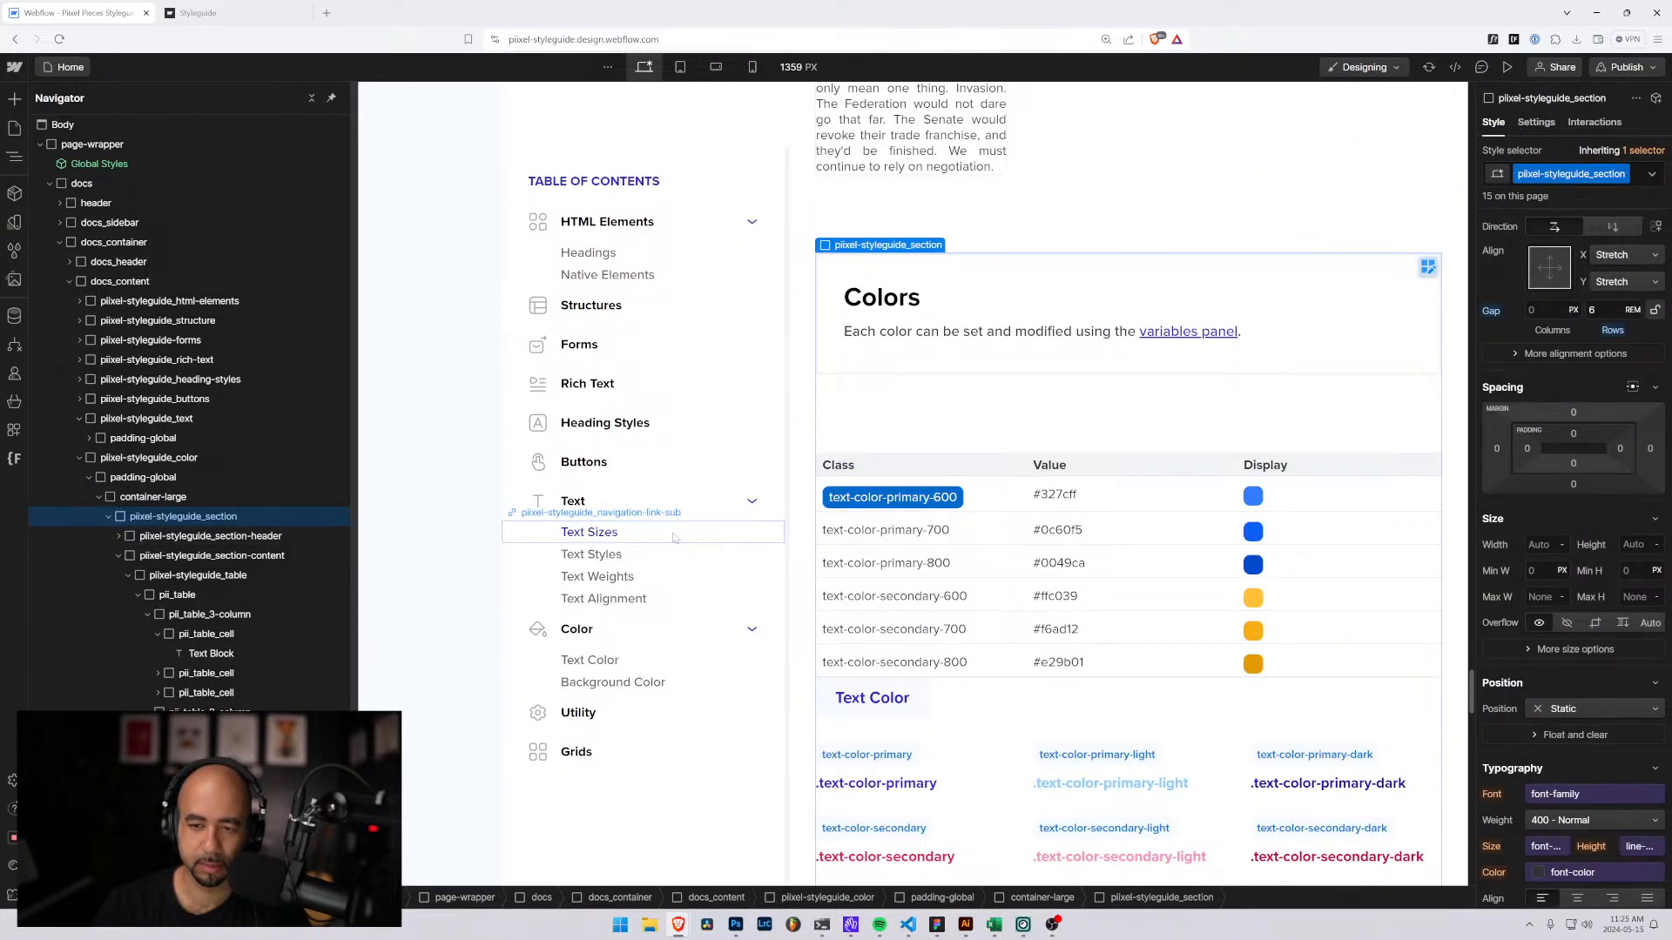
Reduce the corner radius of the text-color-primary-600 is-class label to 0.25 rem.
left_click(828, 500)
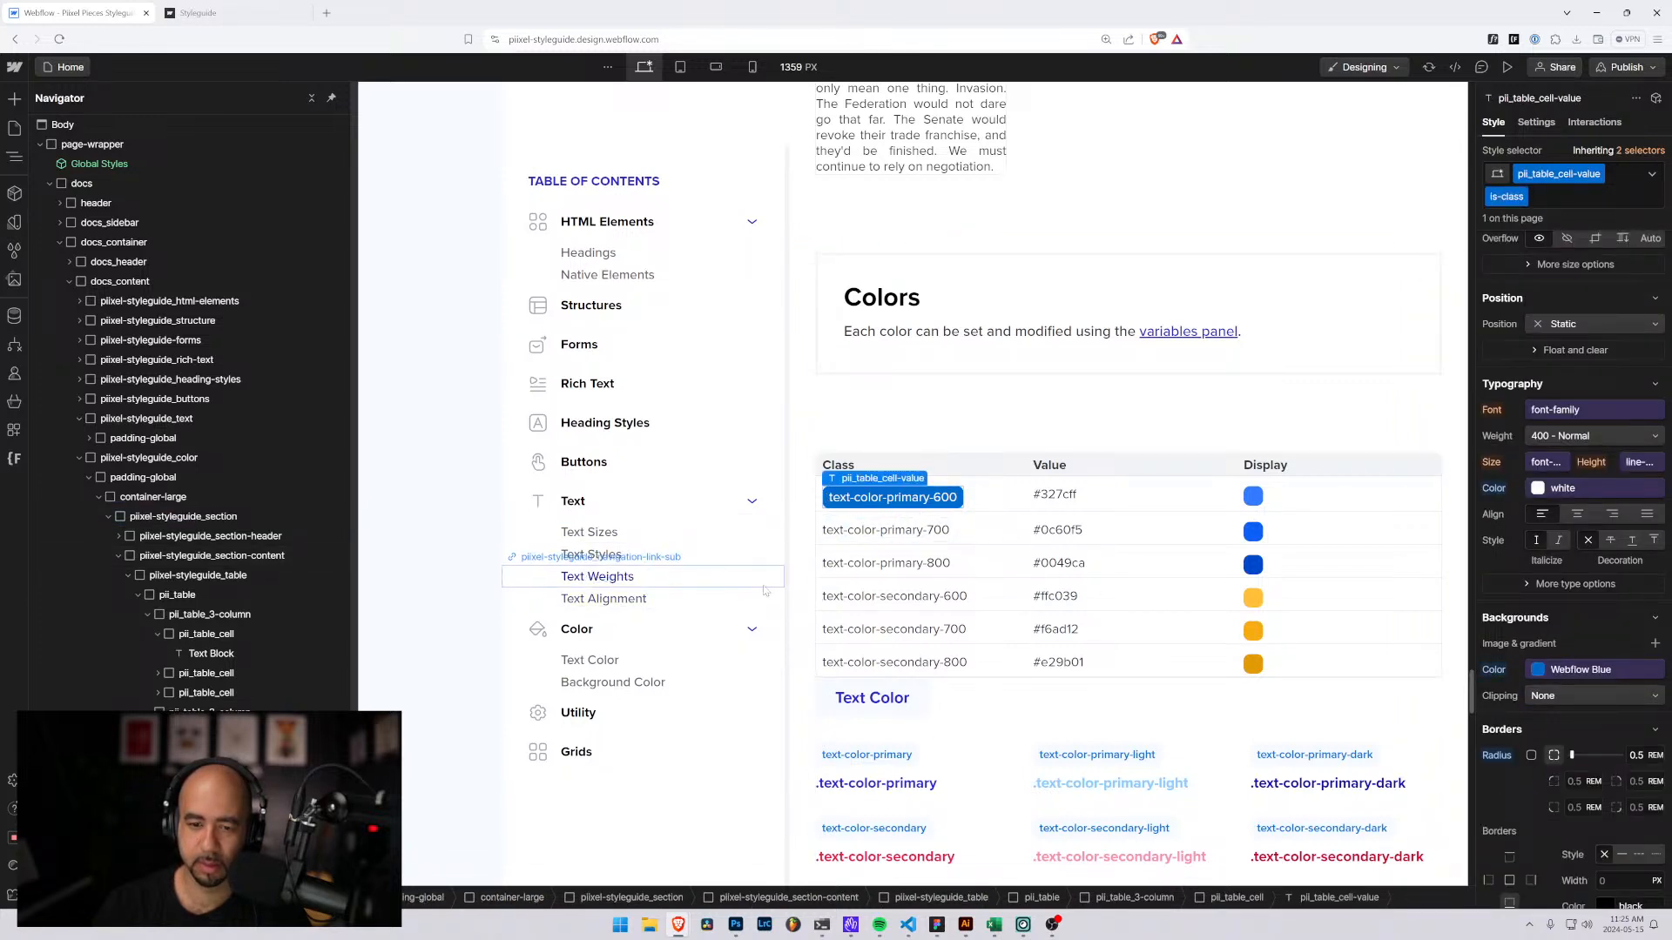
scroll(1650, 549, "down", 3)
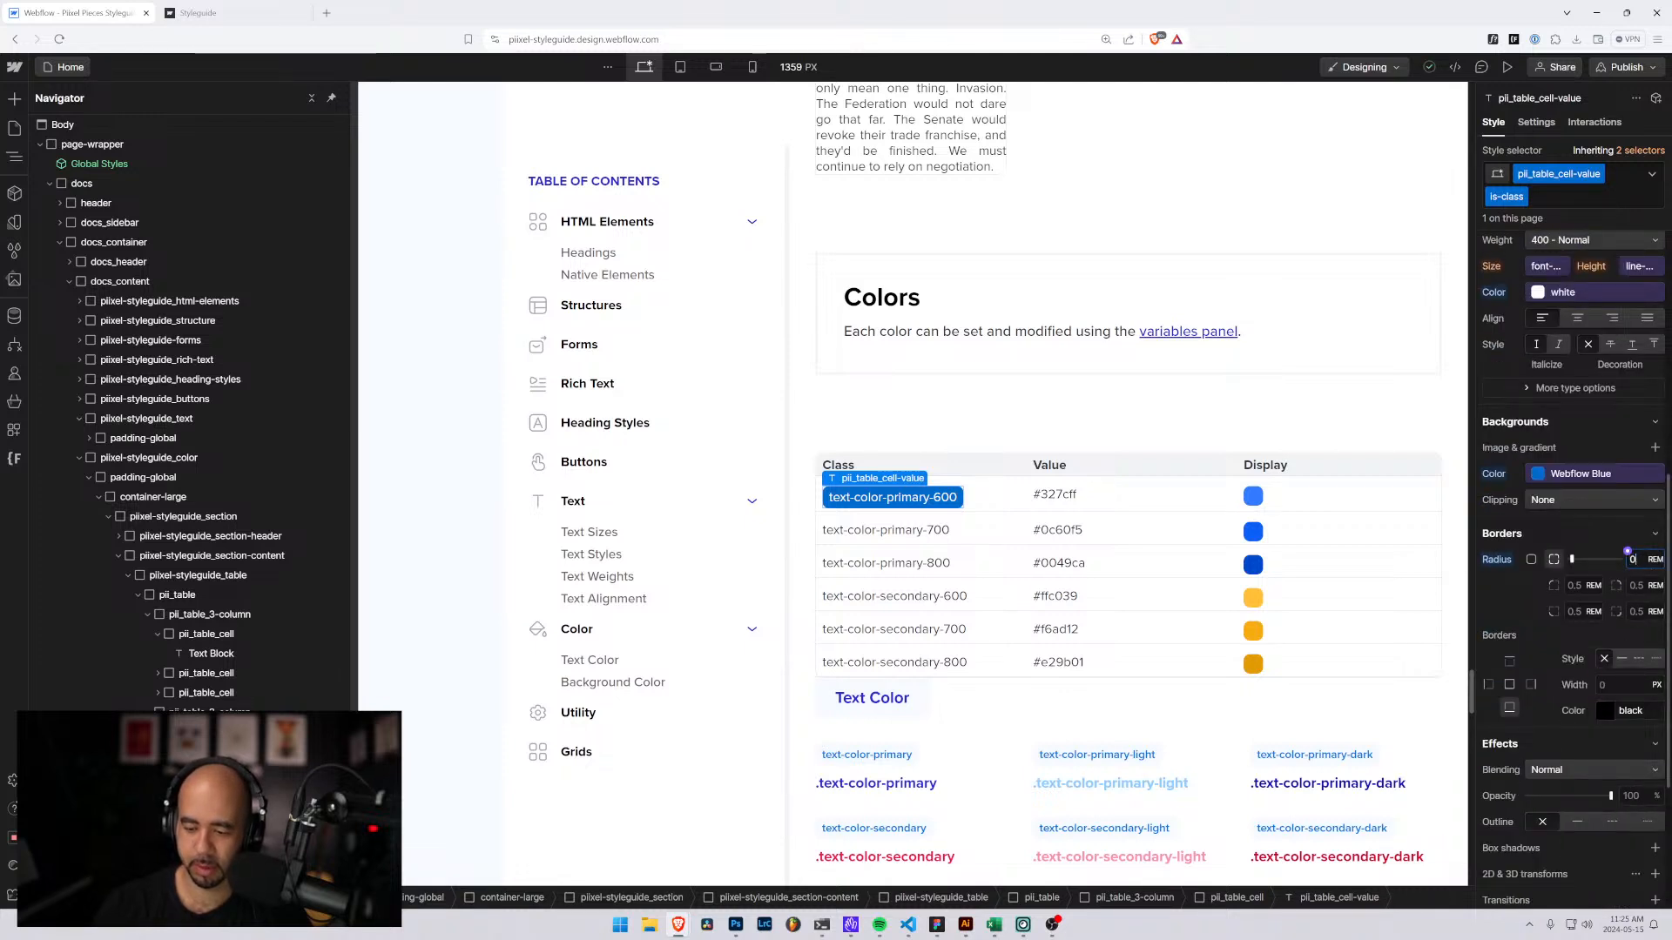
type(".25")
key("Return")
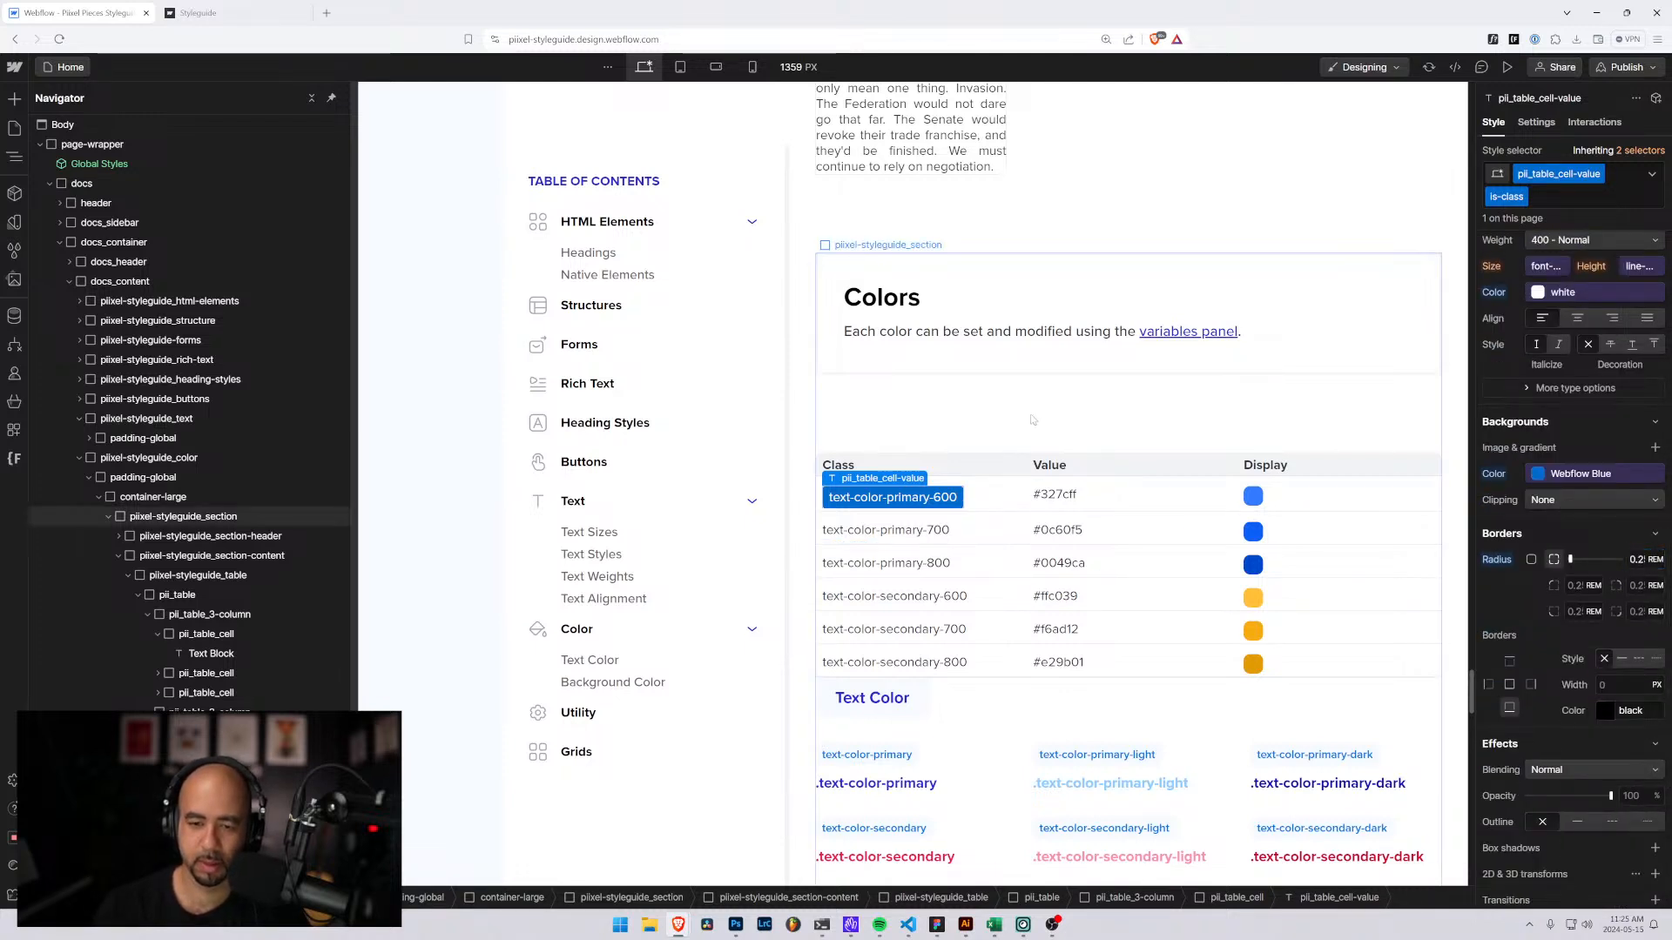
left_click(1028, 424)
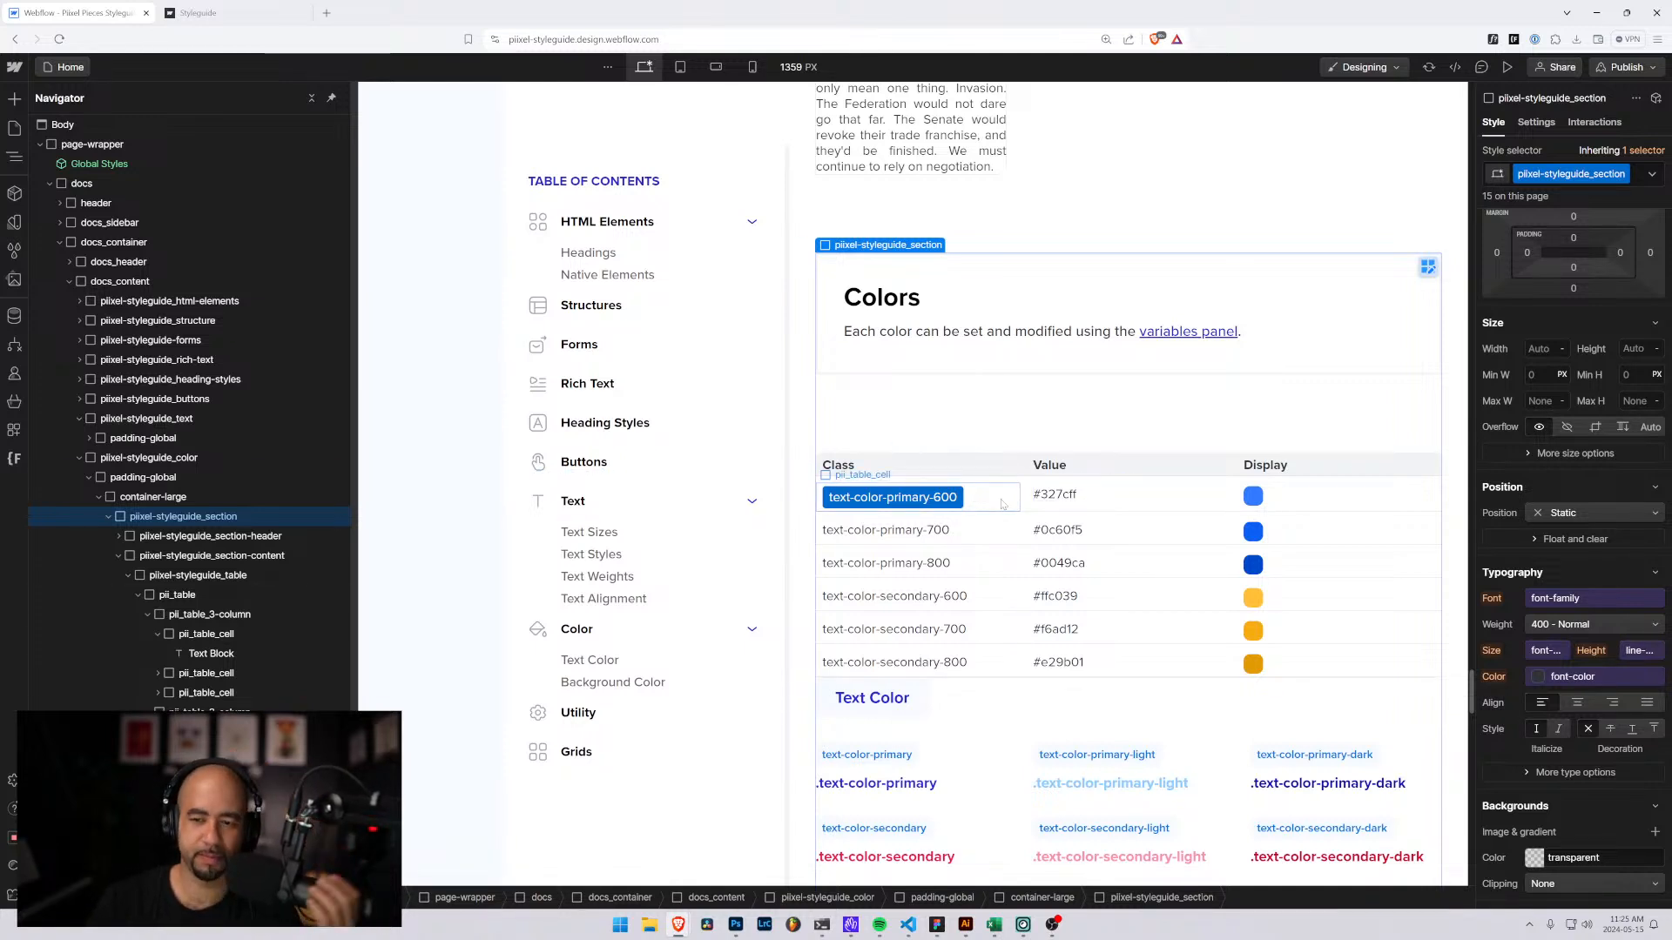
Add the is-class combo class to the text-color-primary-700 and text-color-primary-800 class names in the color table.
left_click(866, 537)
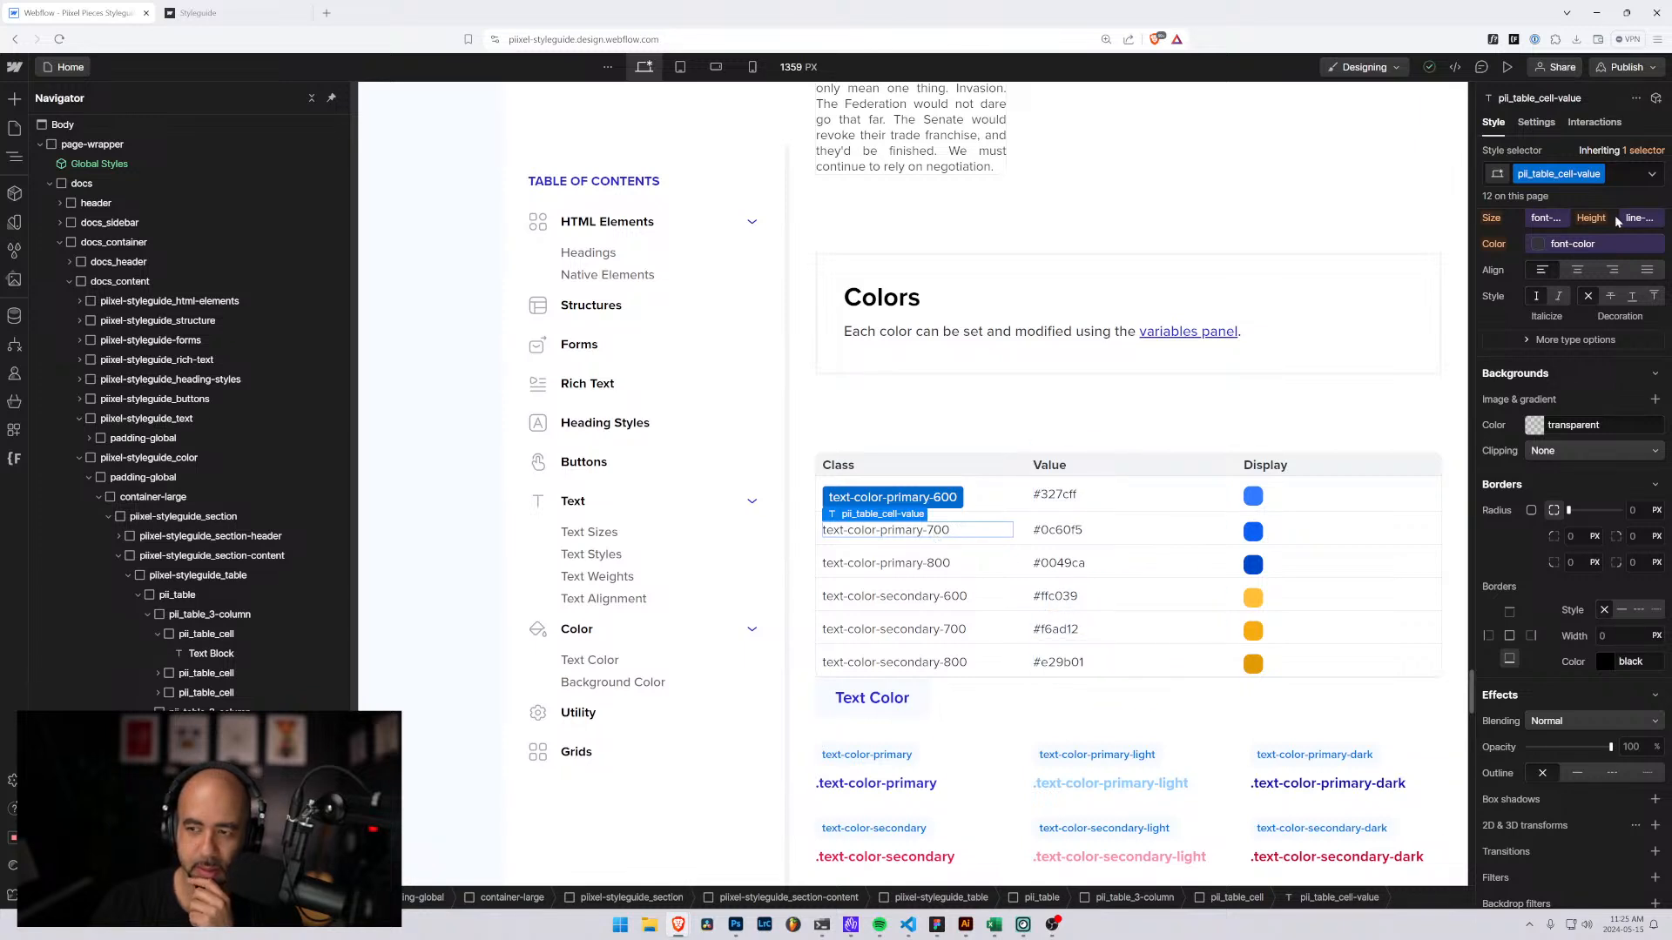
left_click(1621, 179)
left_click(1515, 266)
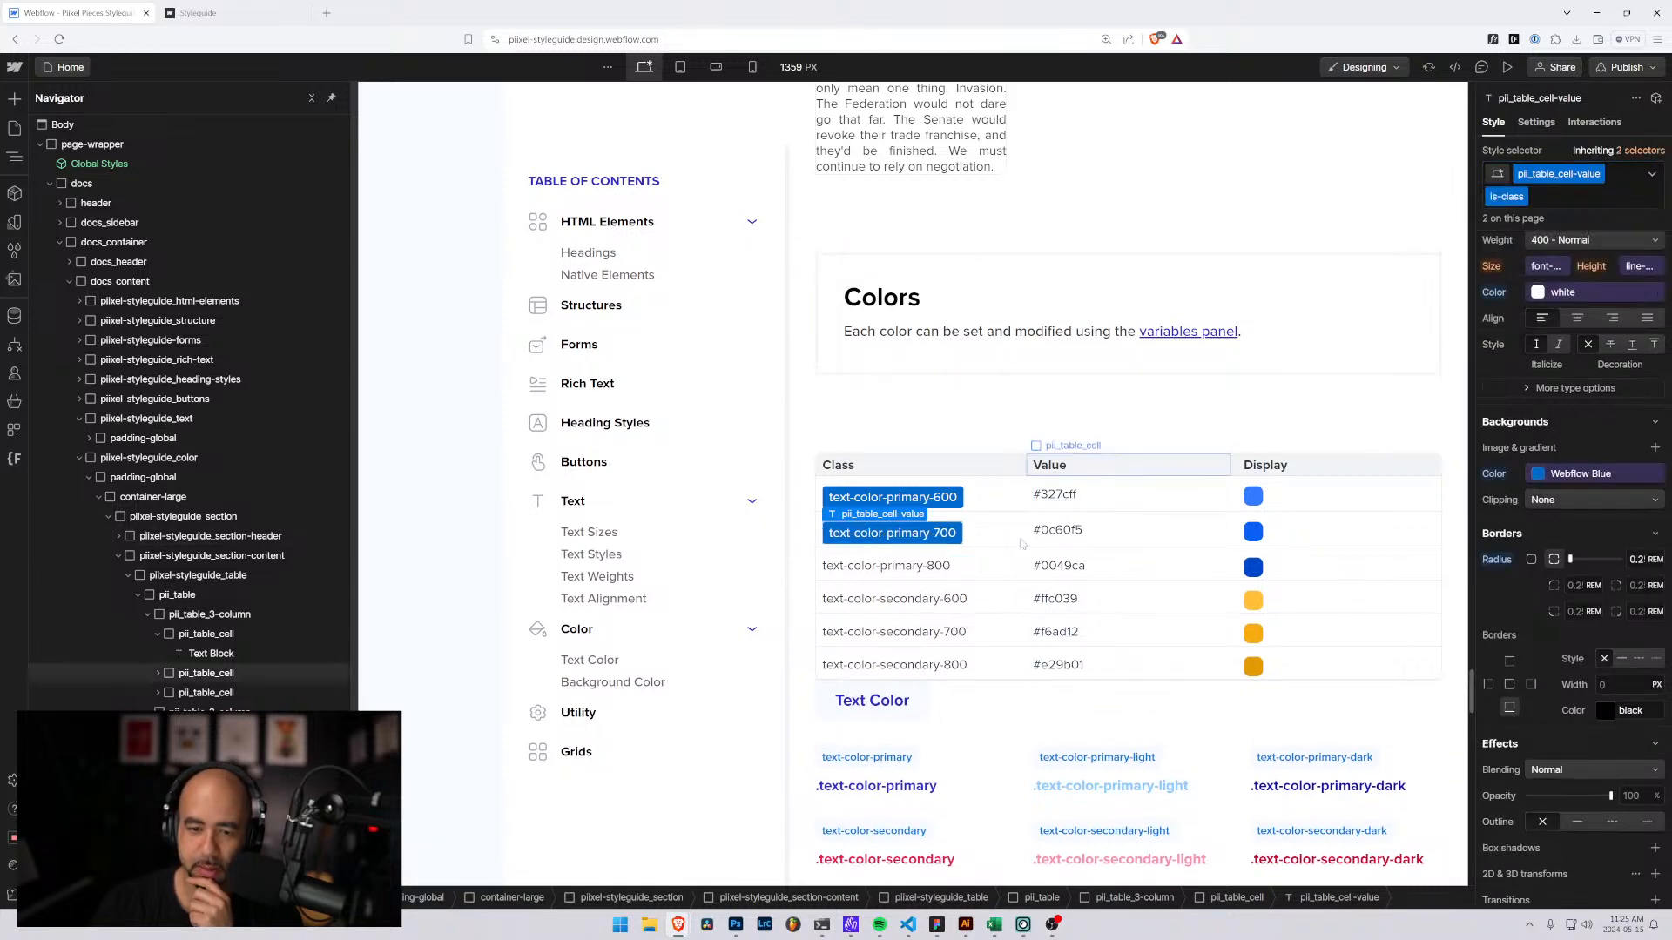
left_click(905, 532)
left_click(1628, 174)
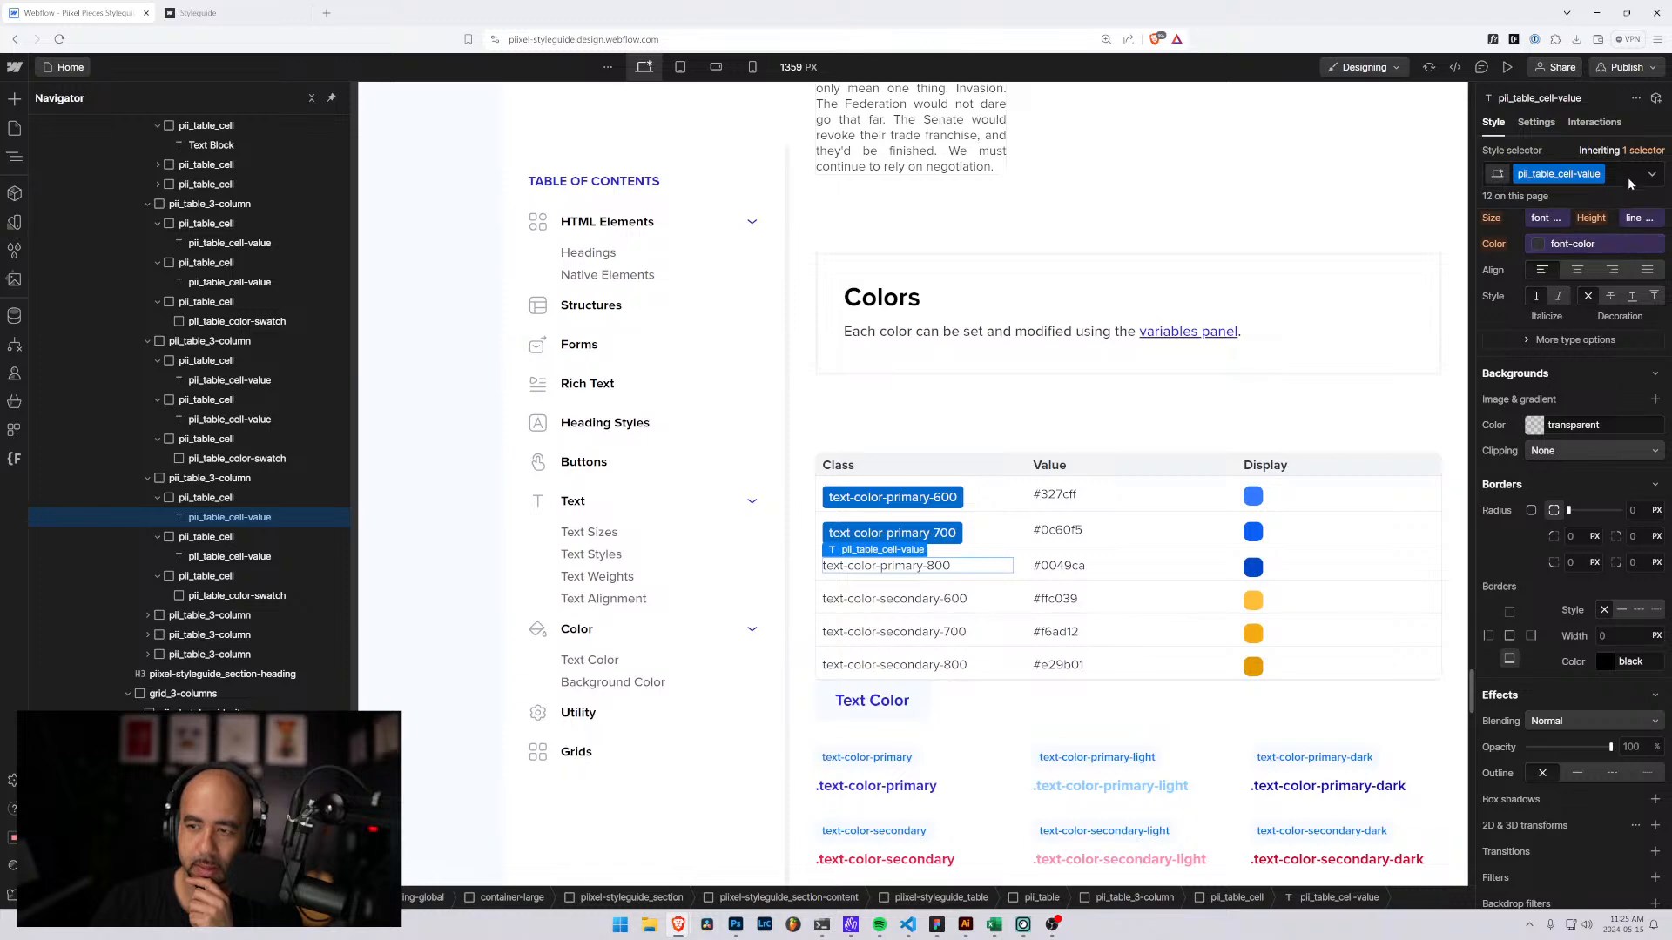
left_click(1507, 266)
Add the is-class combo class to the text-color-secondary-600, text-color-secondary-700 and text-color-secondary-800 class names in the color table.
scroll(957, 418, "down", 3)
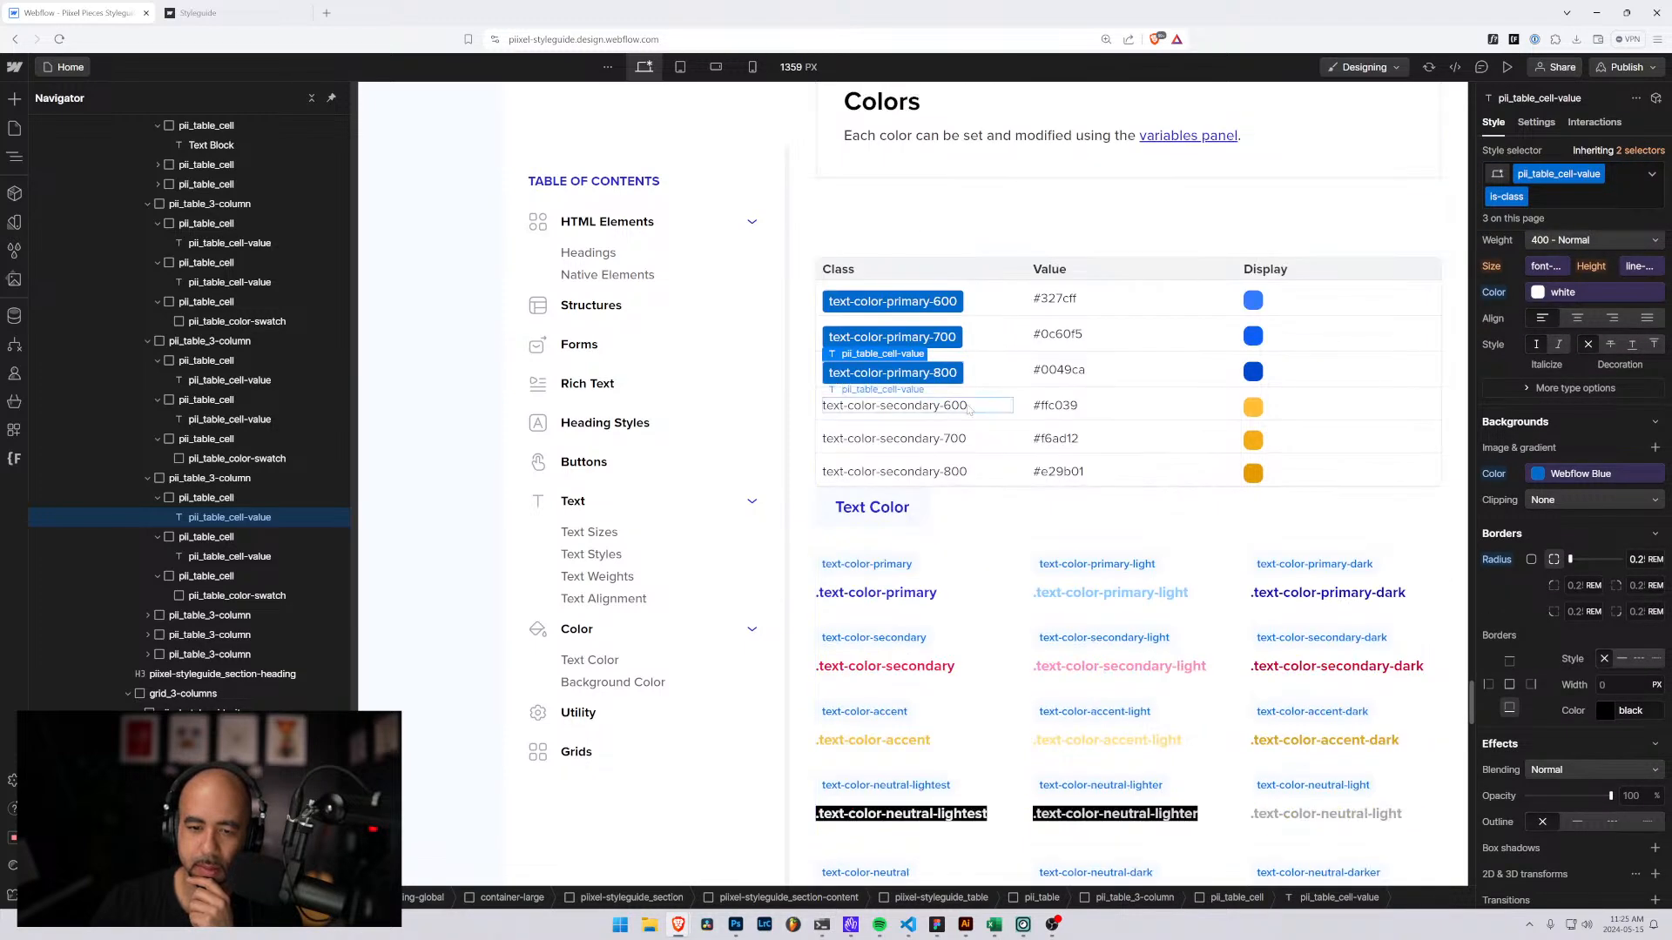
left_click(969, 409)
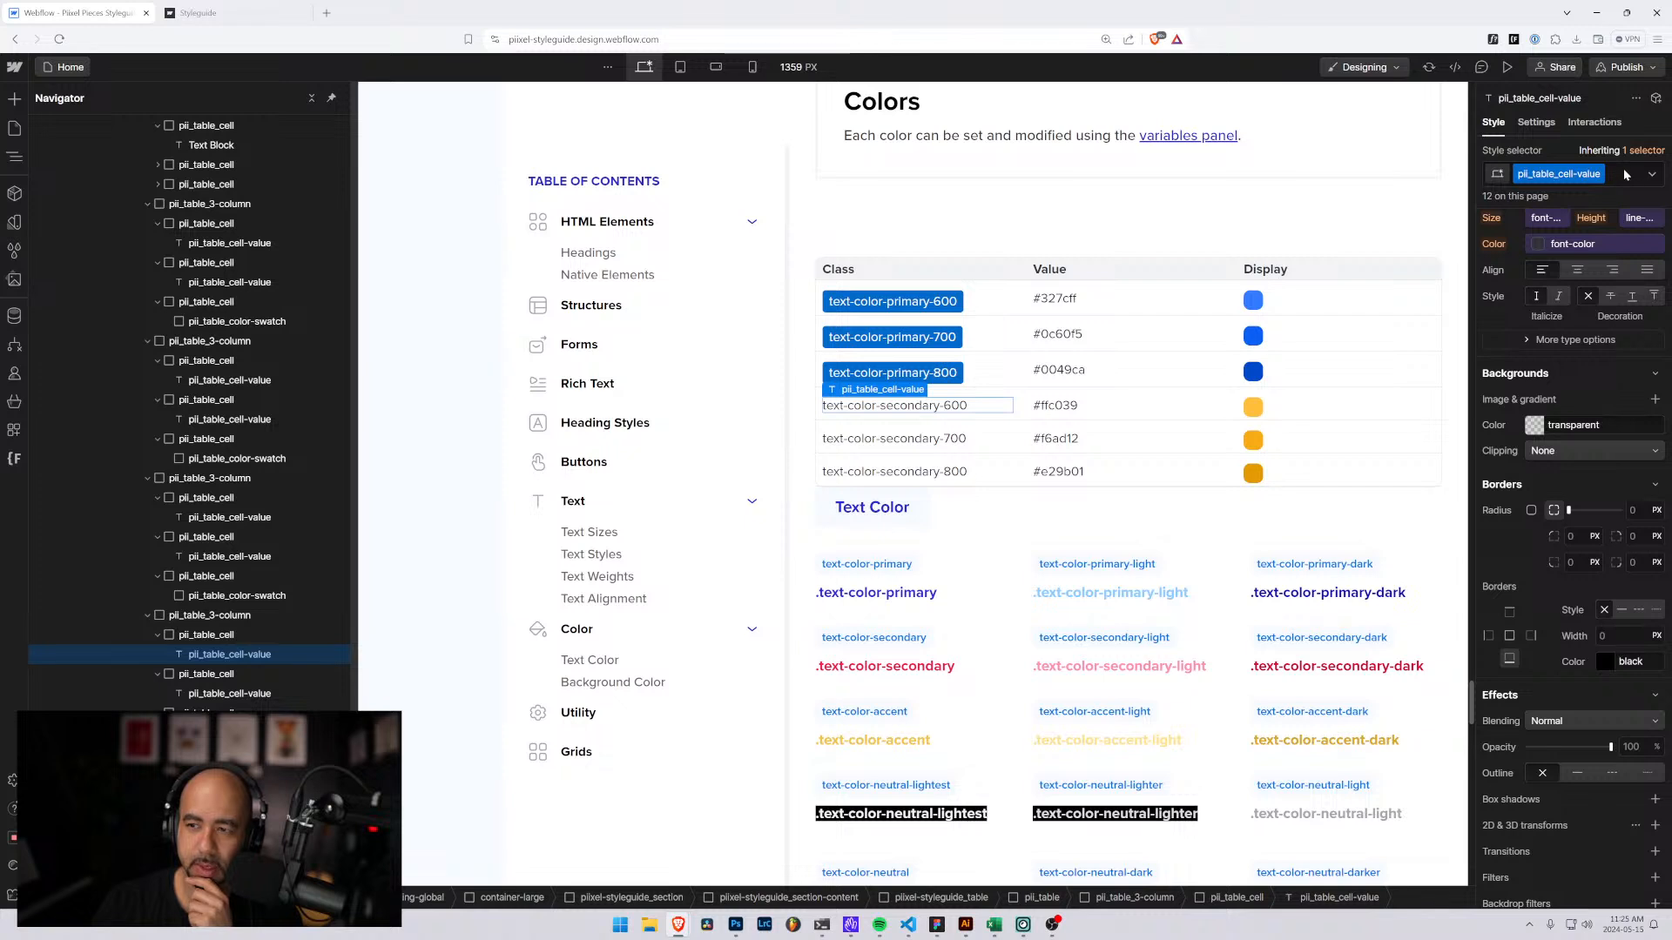
left_click(1618, 175)
left_click(1515, 266)
left_click(976, 440)
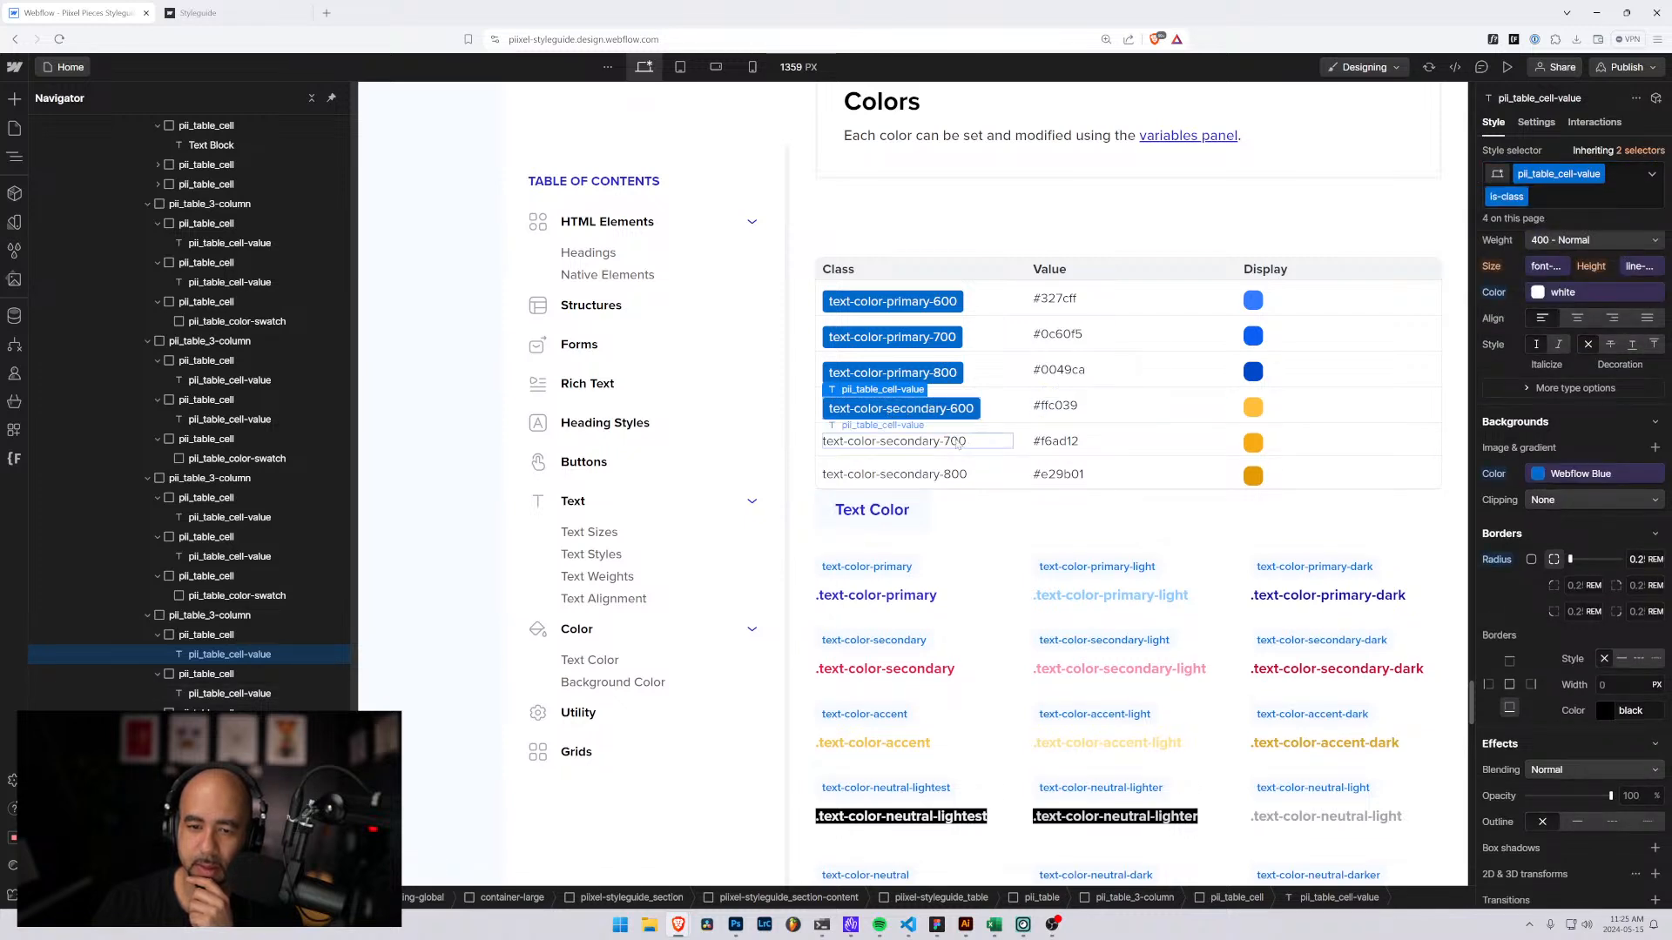
left_click(1612, 175)
left_click(1515, 267)
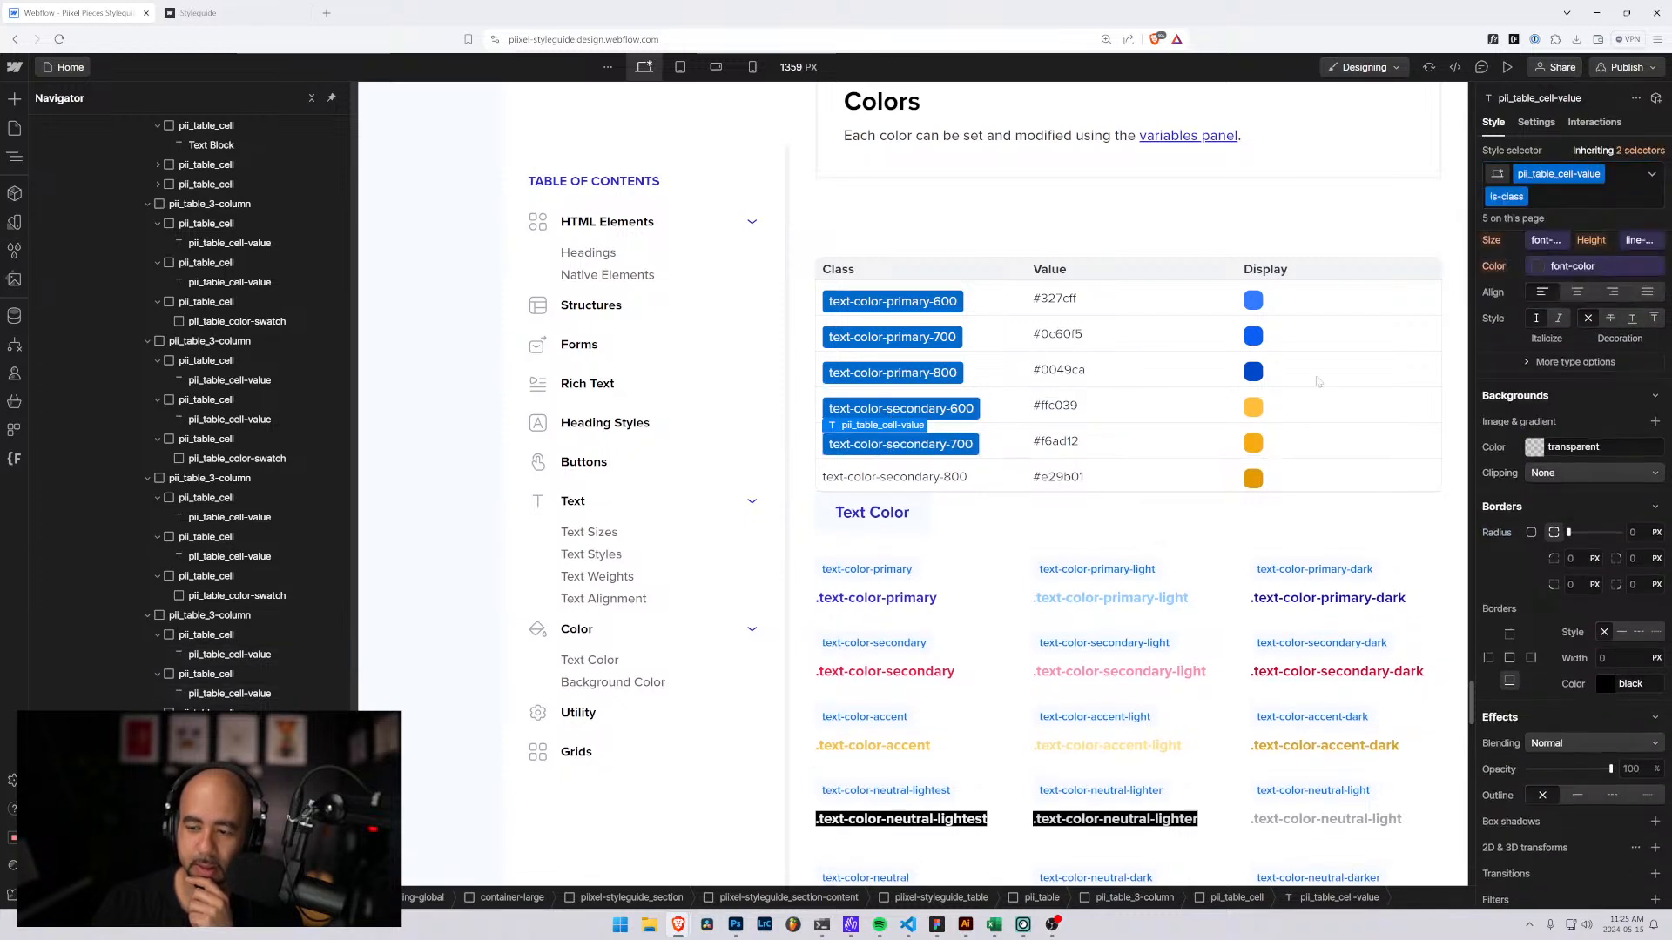
left_click(949, 476)
left_click(1613, 174)
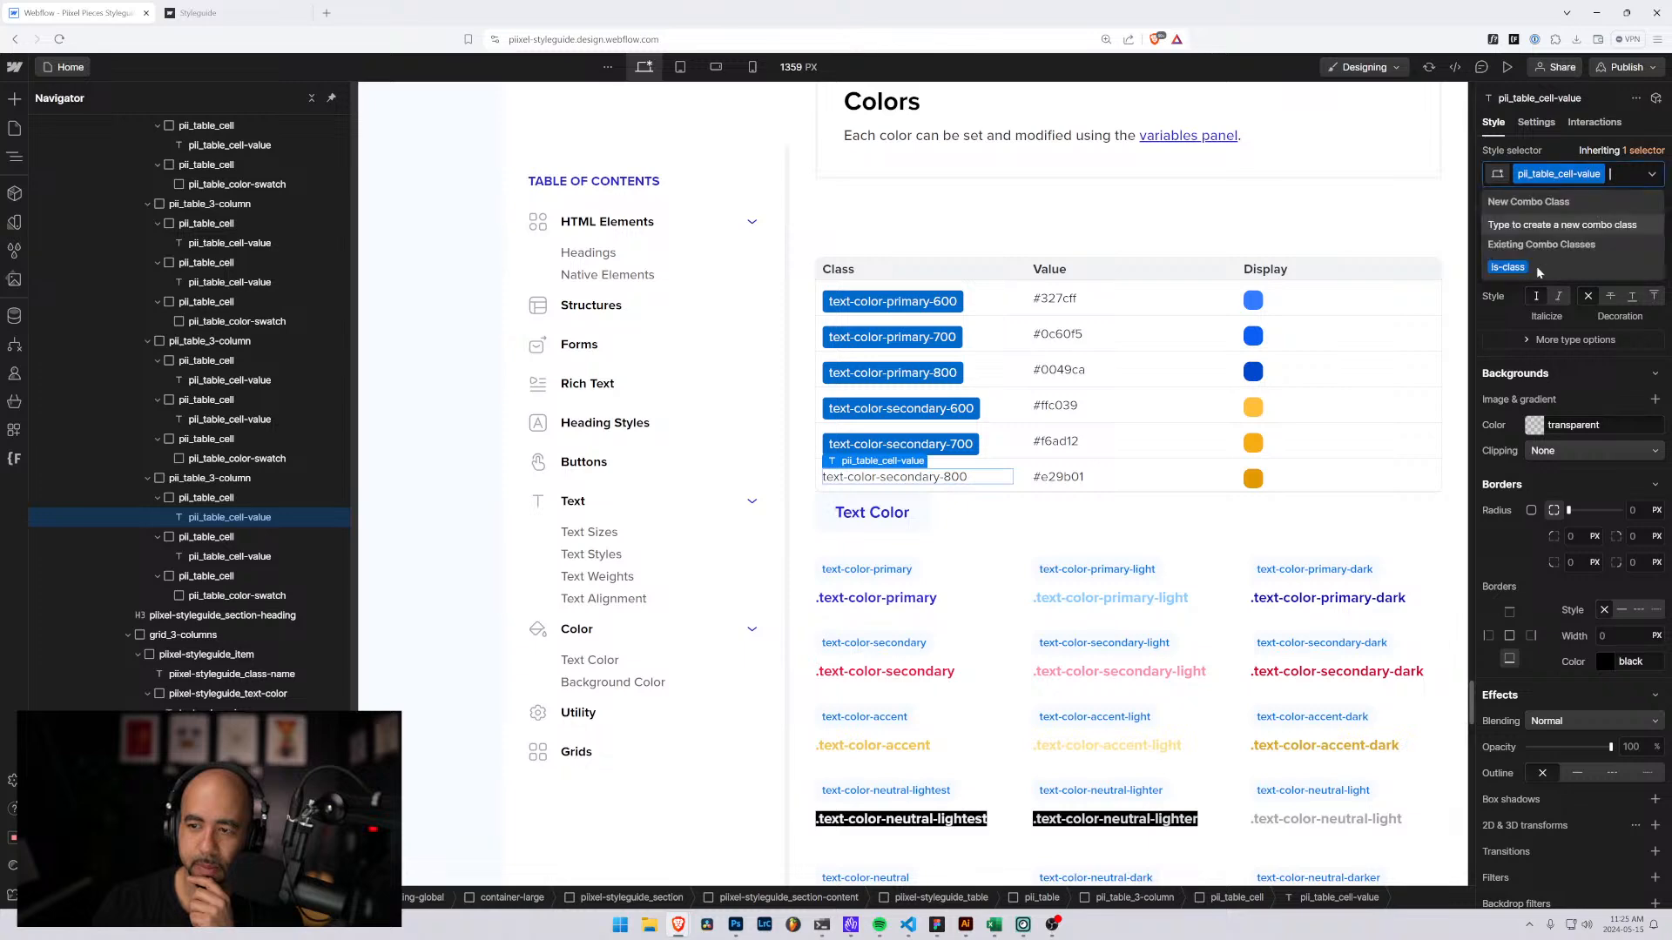
left_click(1514, 266)
left_click(1124, 209)
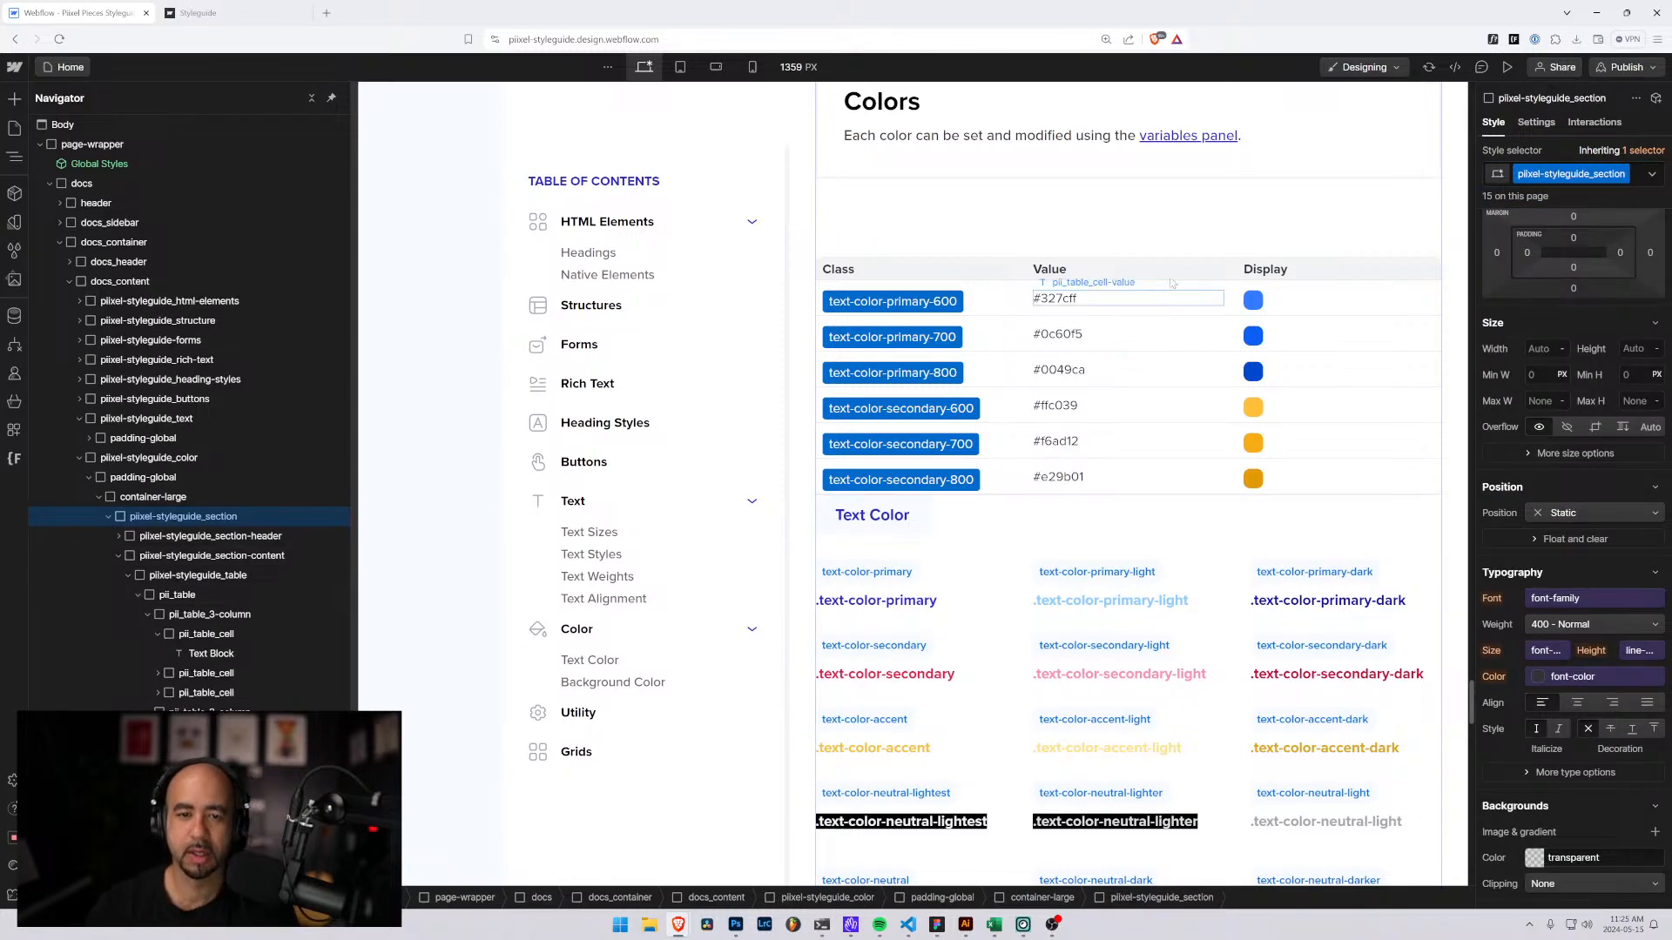
Collapse the element tree in the Navigator and narrow the Navigator to widen the canvas.
left_click_drag(1080, 219, 1024, 225)
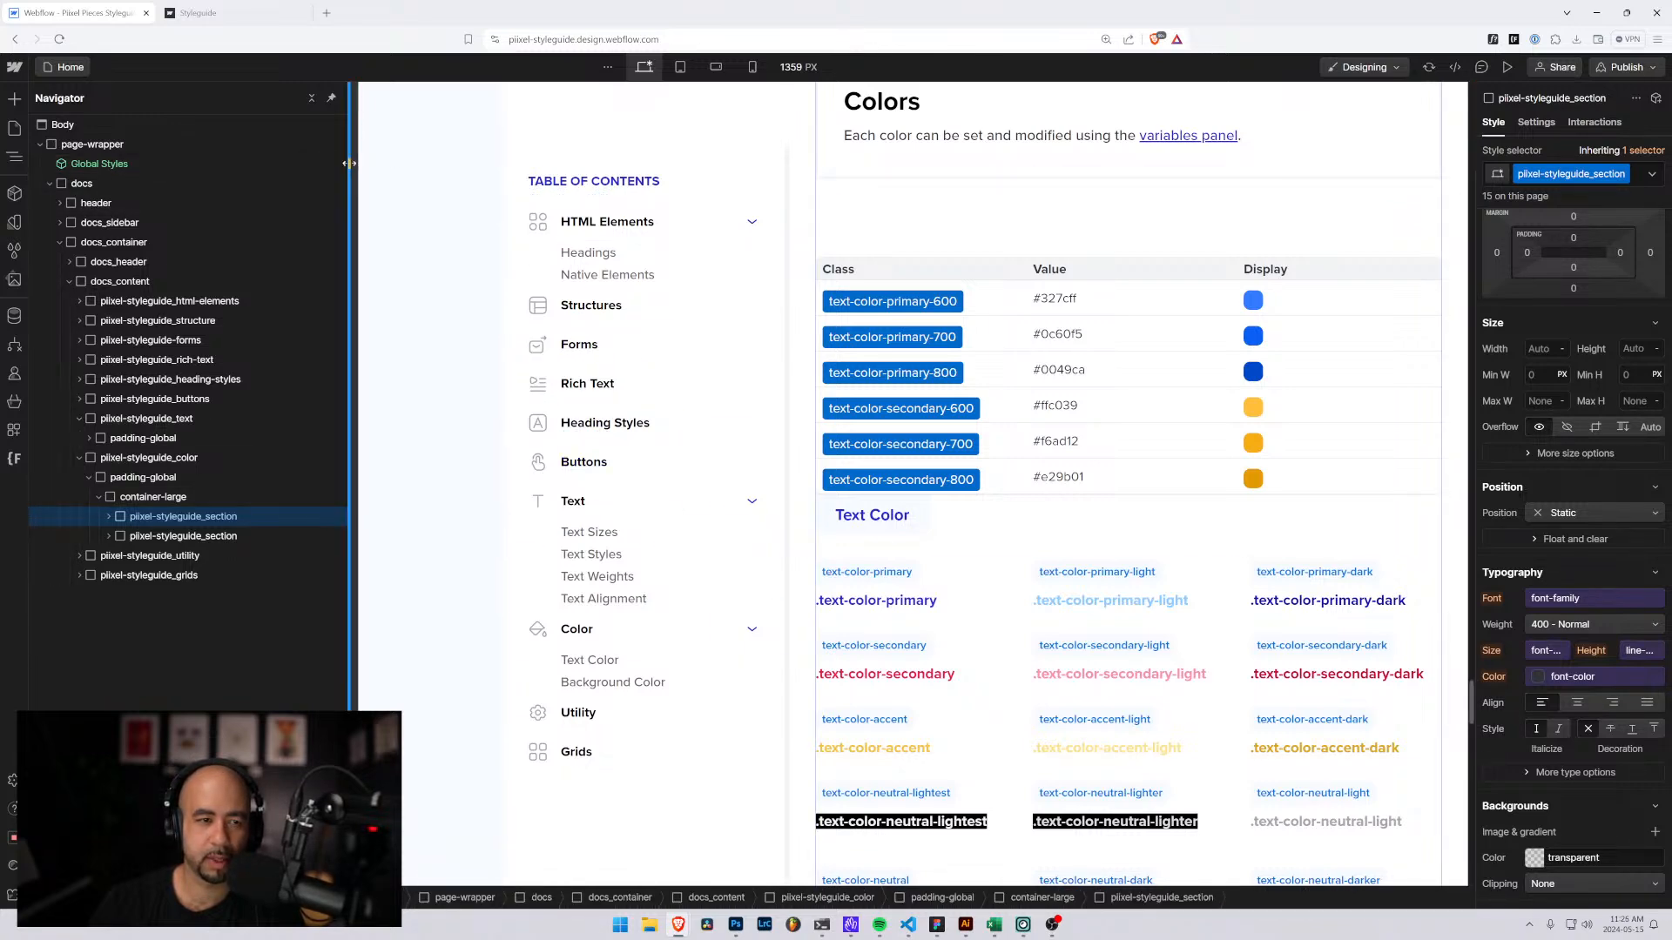
left_click_drag(348, 163, 280, 162)
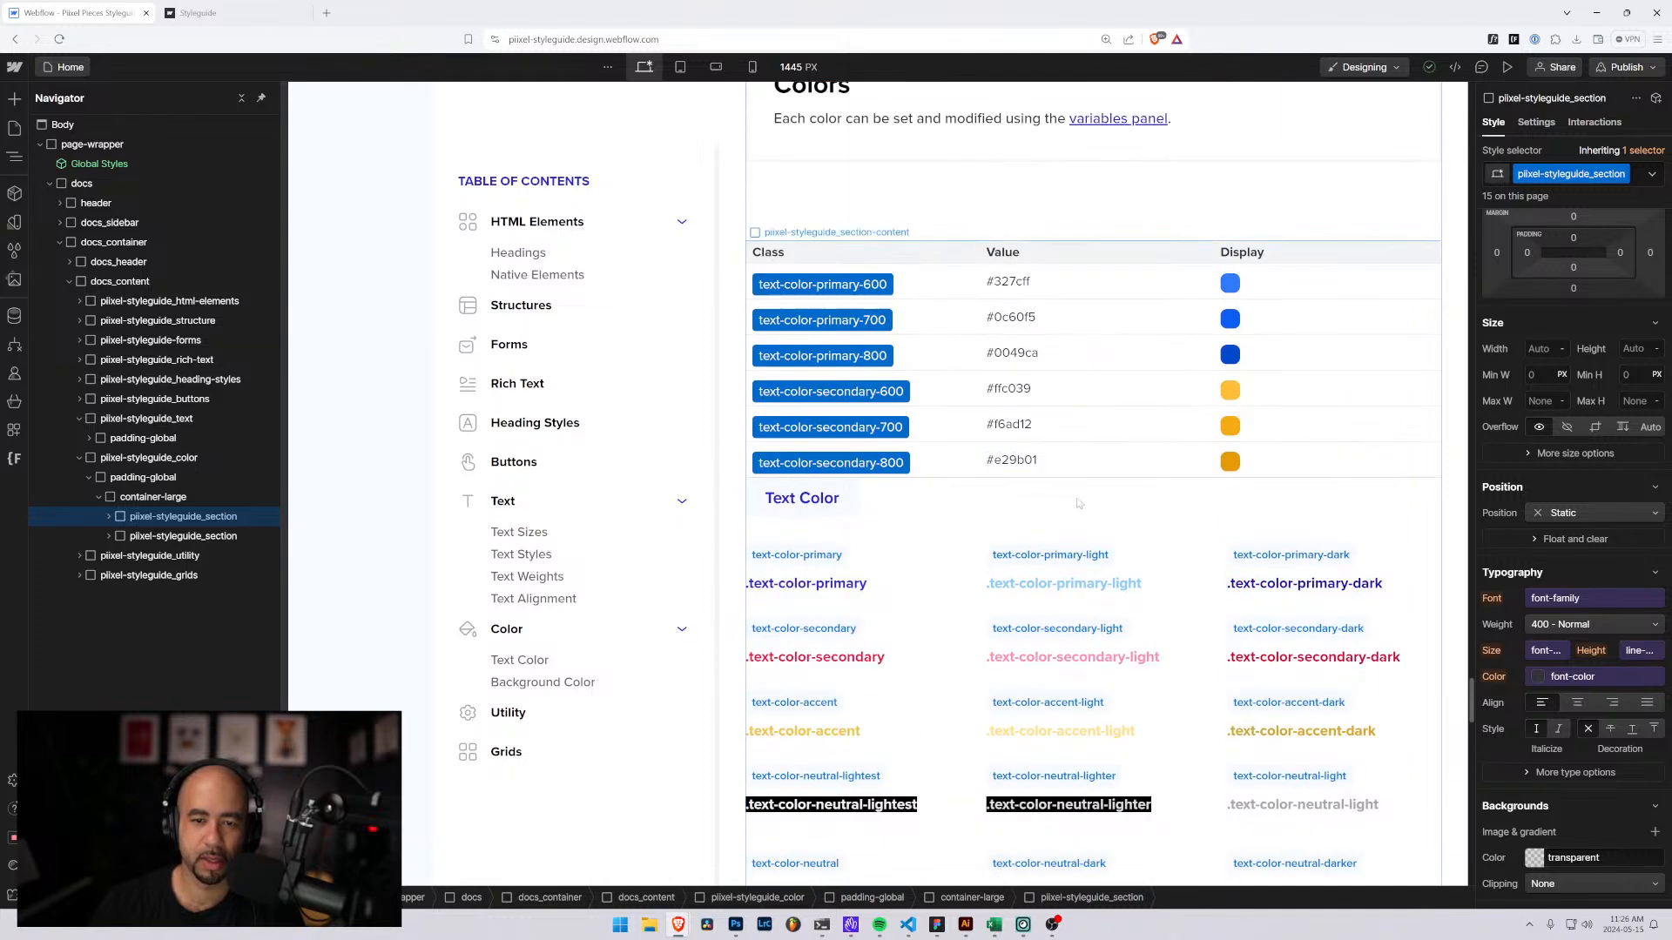
left_click(639, 344)
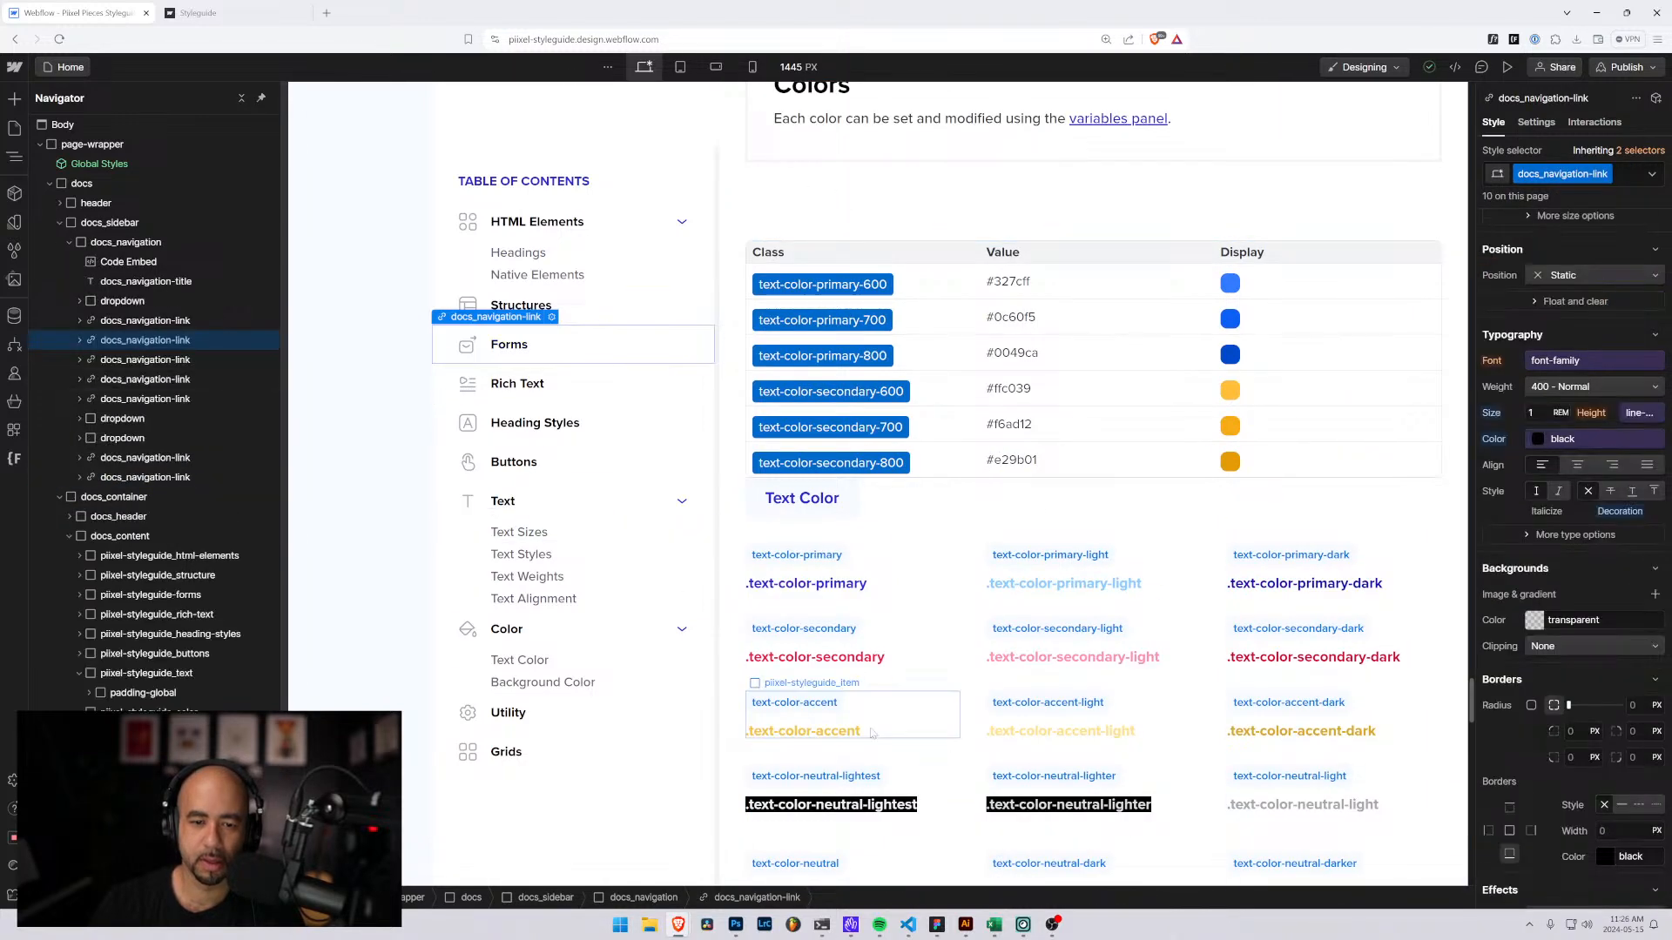
Compare the style of the Text Color section's class-name labels with the is-class labels in the color table.
left_click(1057, 628)
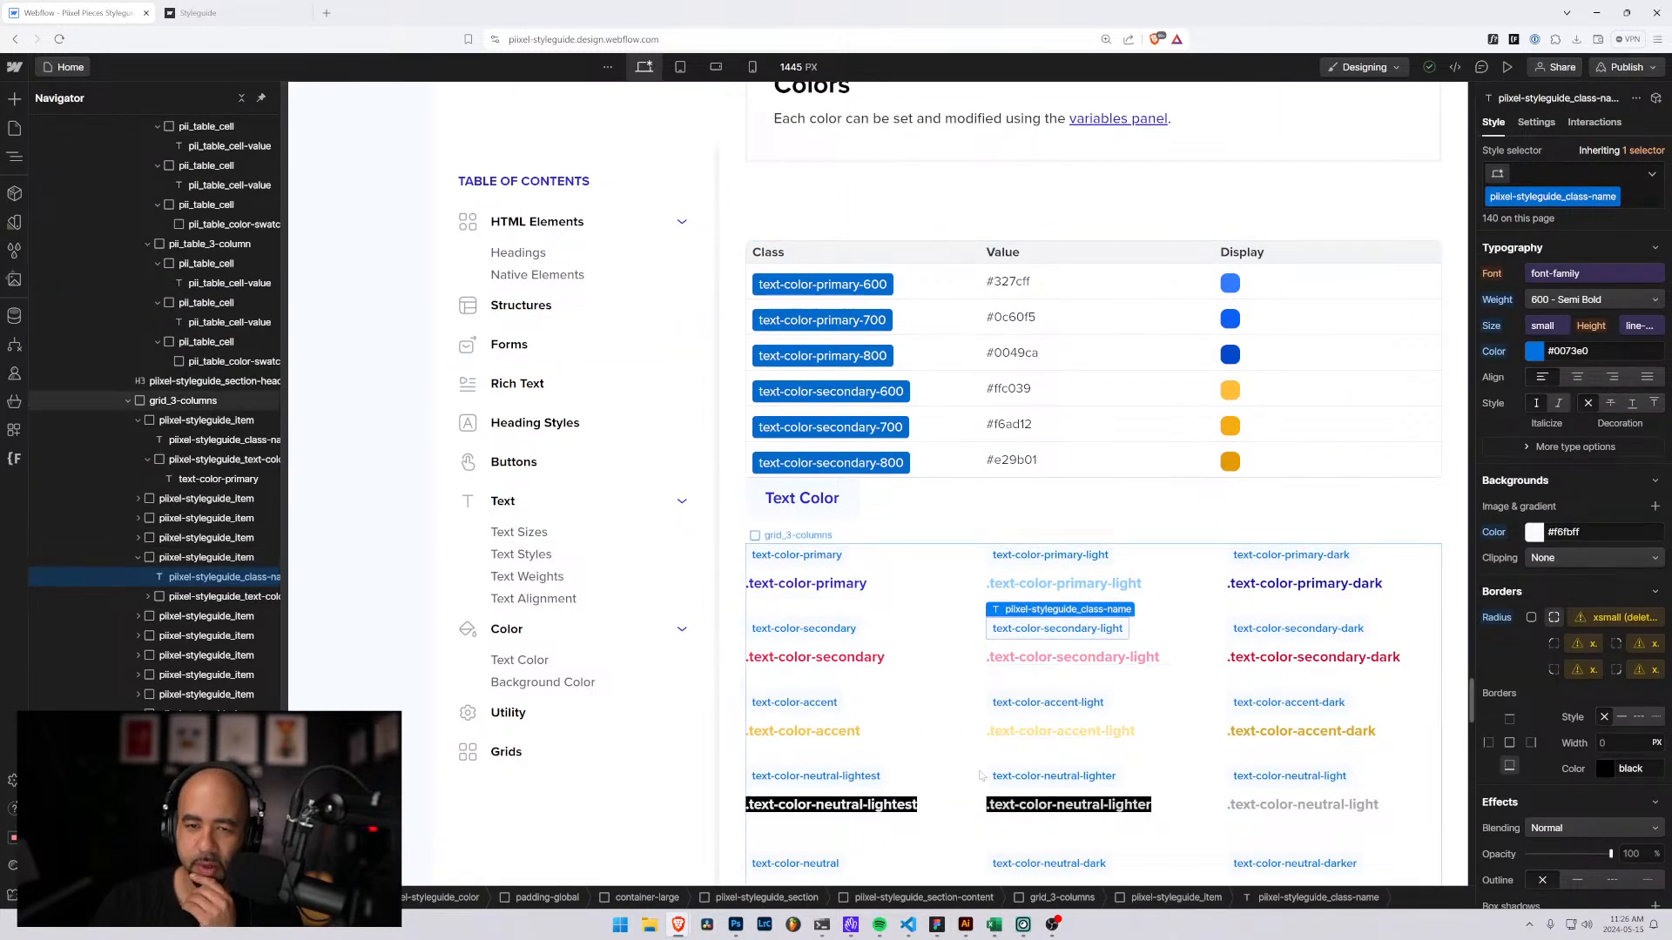
scroll(980, 774, "down", 5)
scroll(1041, 665, "up", 2)
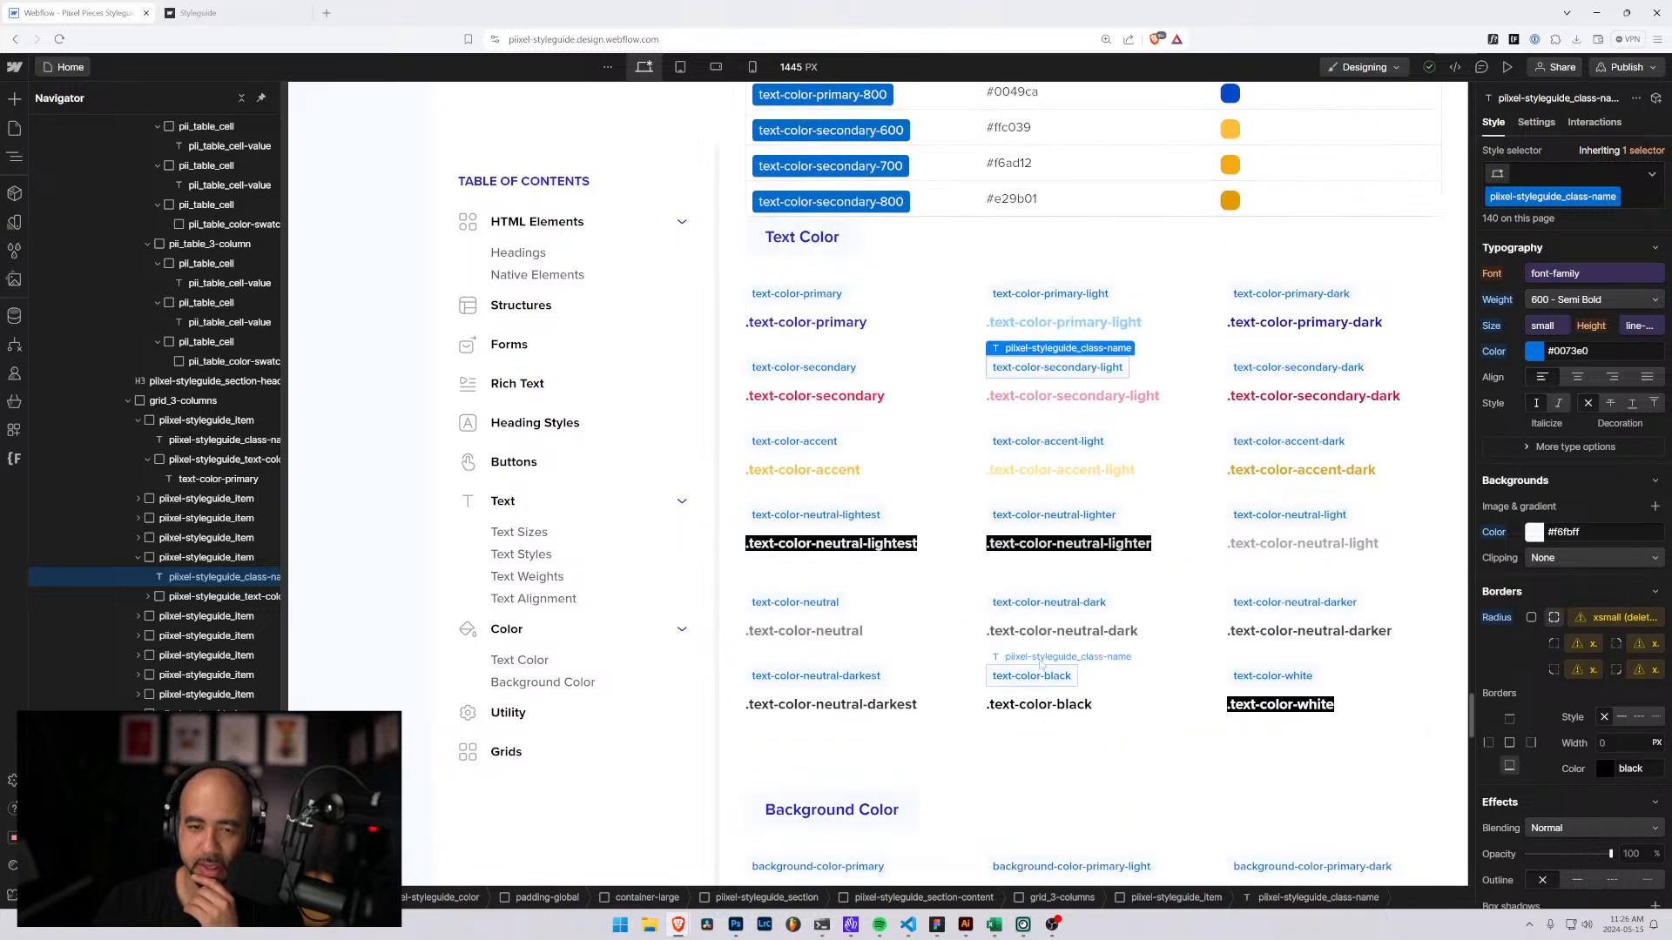
scroll(1041, 665, "up", 5)
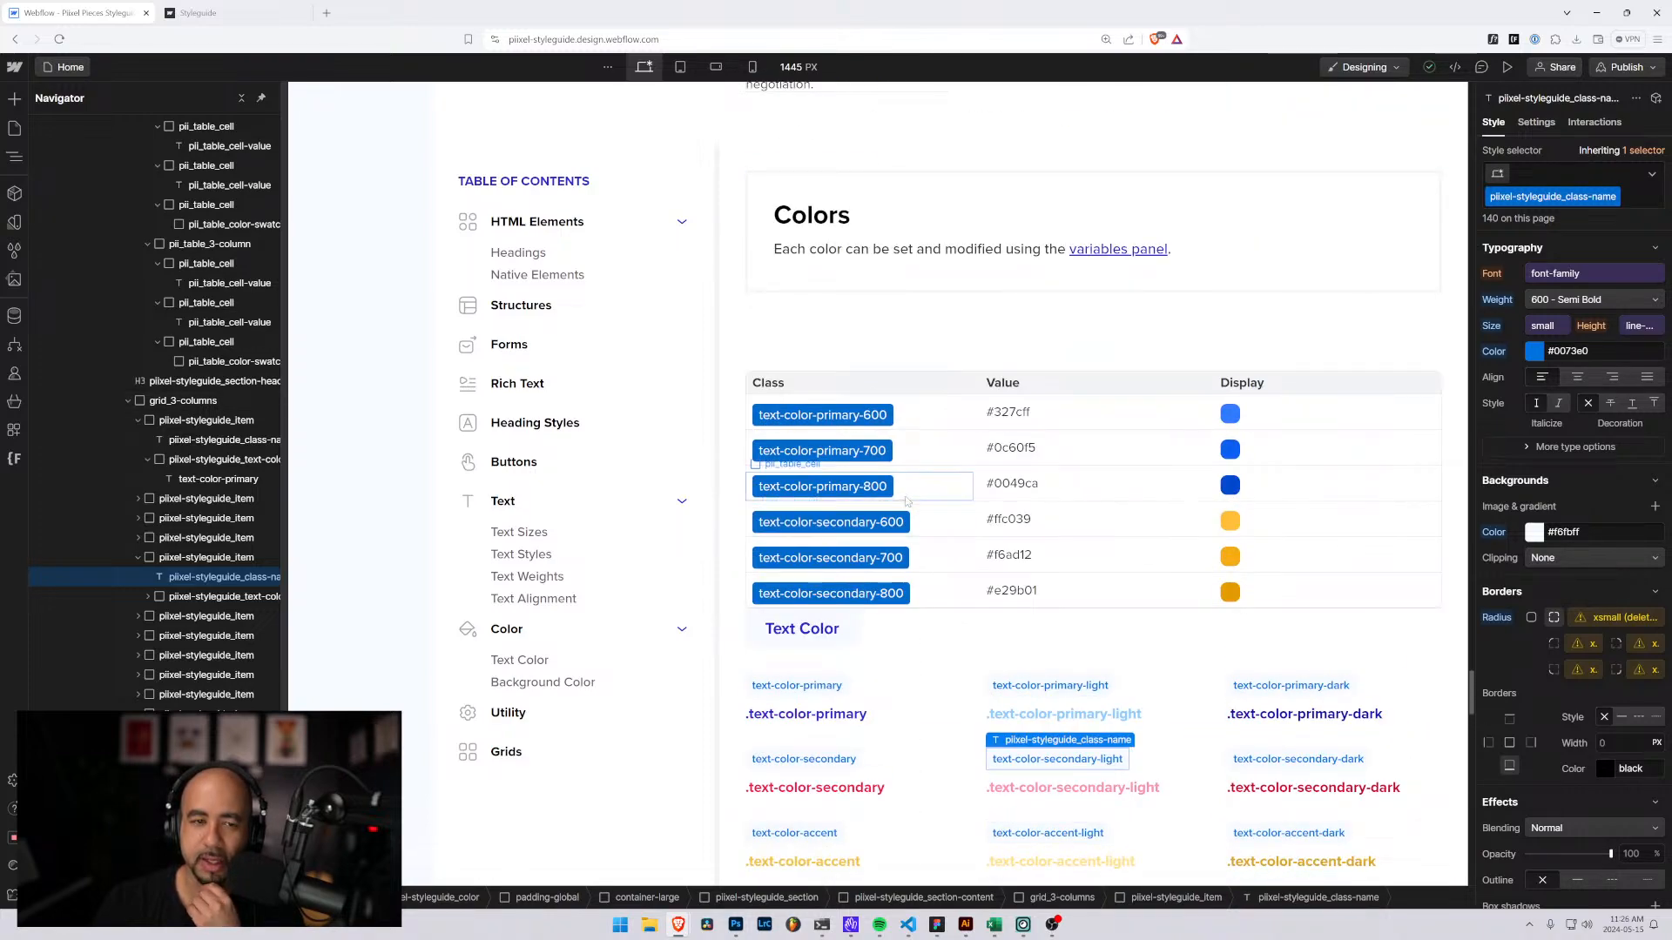
scroll(912, 478, "up", 3)
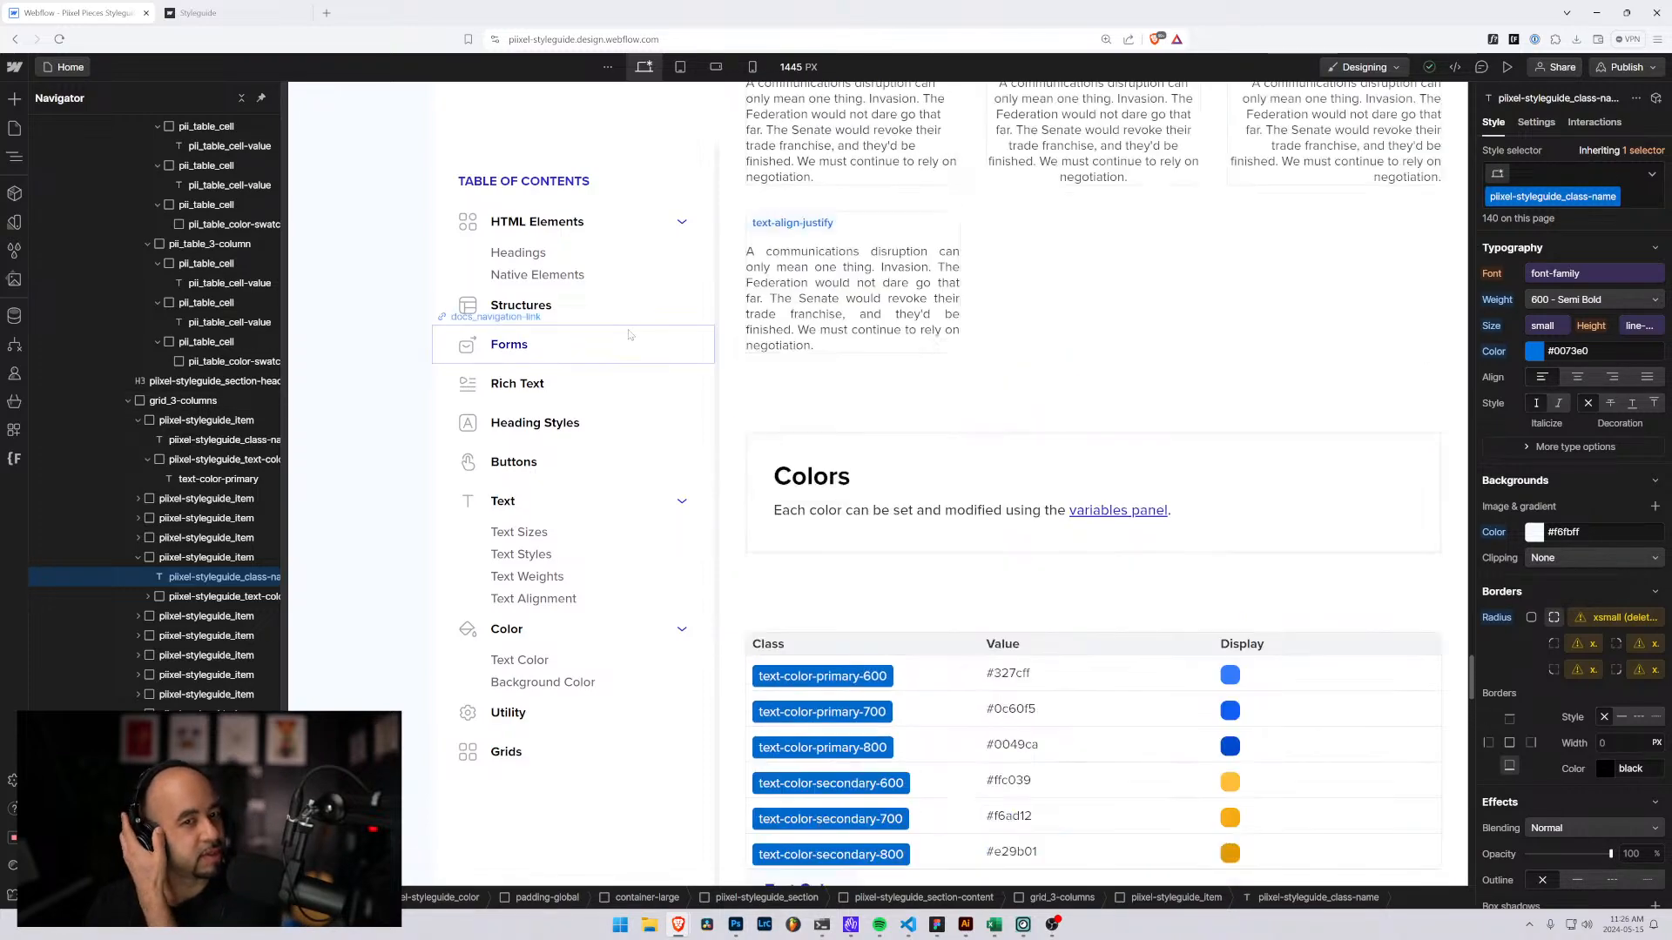
scroll(958, 444, "down", 5)
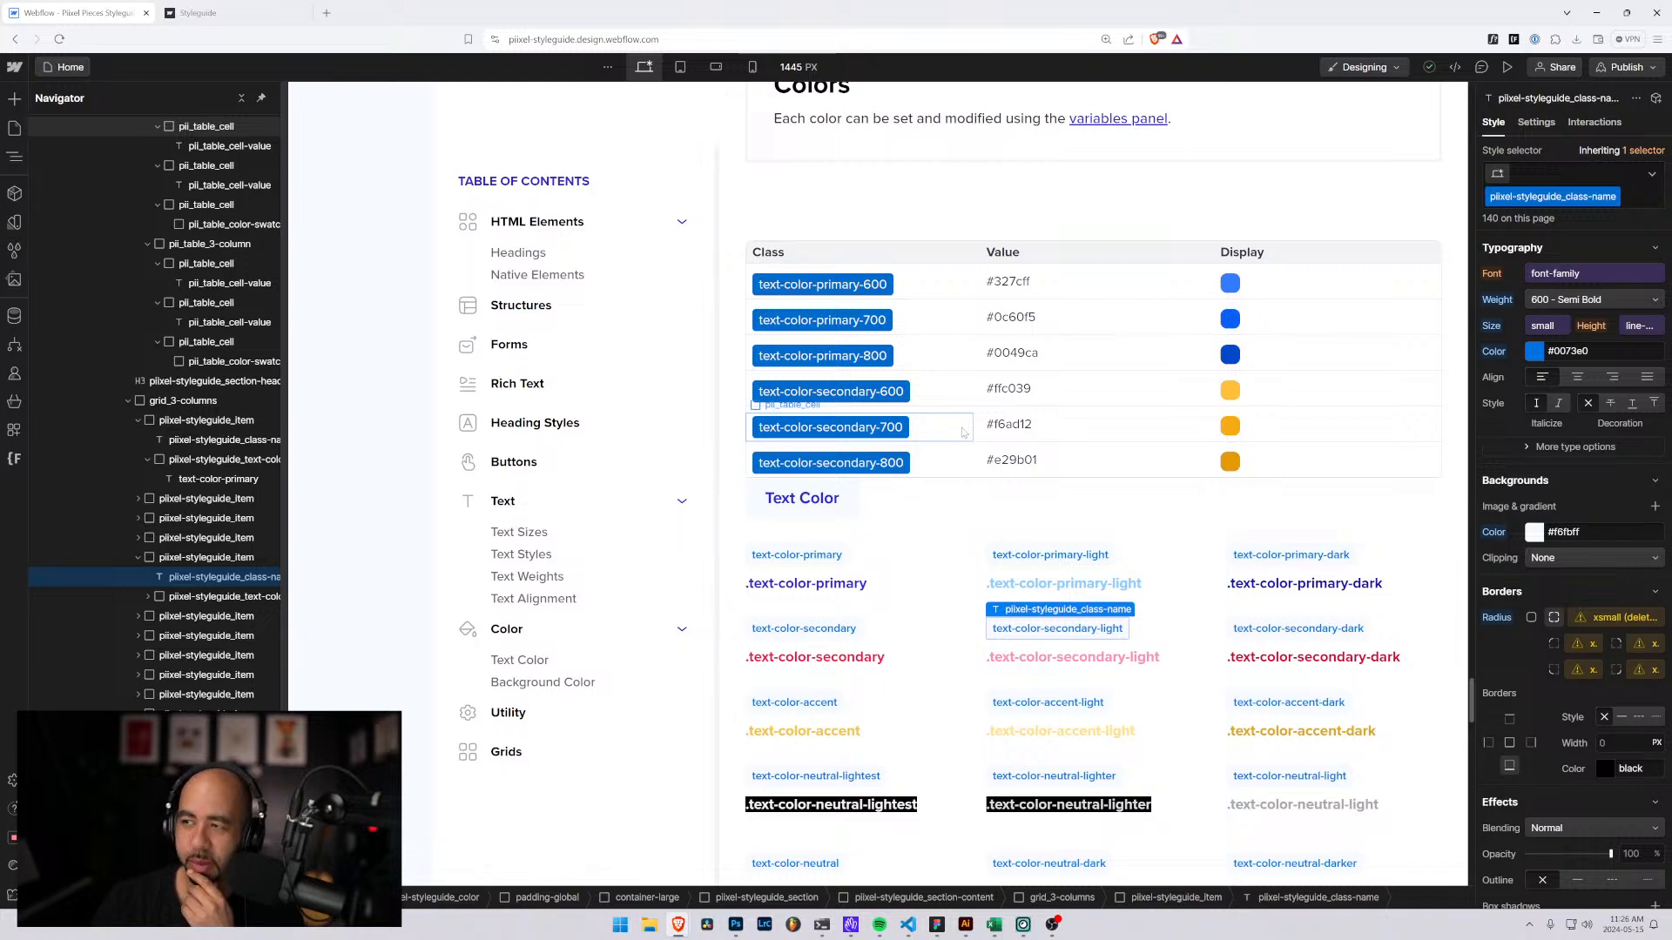